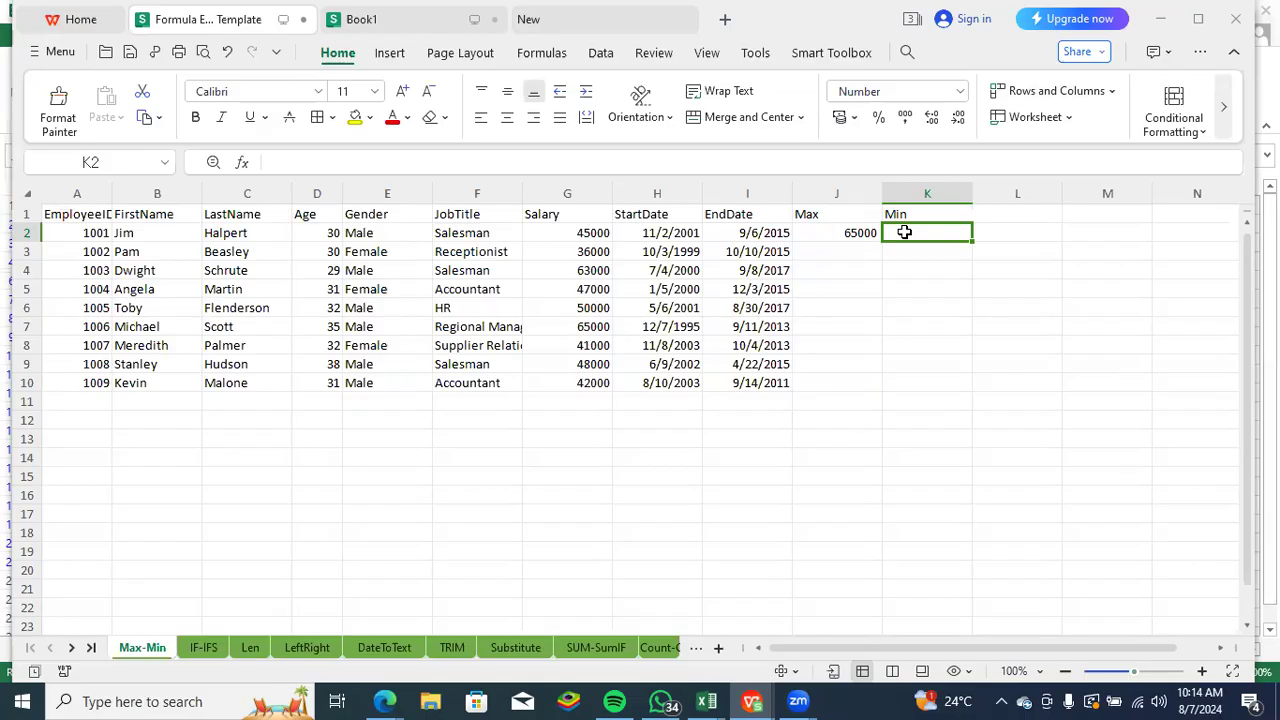
- Enter the formula =MIN(G2:G10) in K2 to find the lowest salary
{"action": "left_click", "coordinate": [930, 289]}
{"action": "left_click", "coordinate": [914, 230]}
{"action": "type", "text": "="}
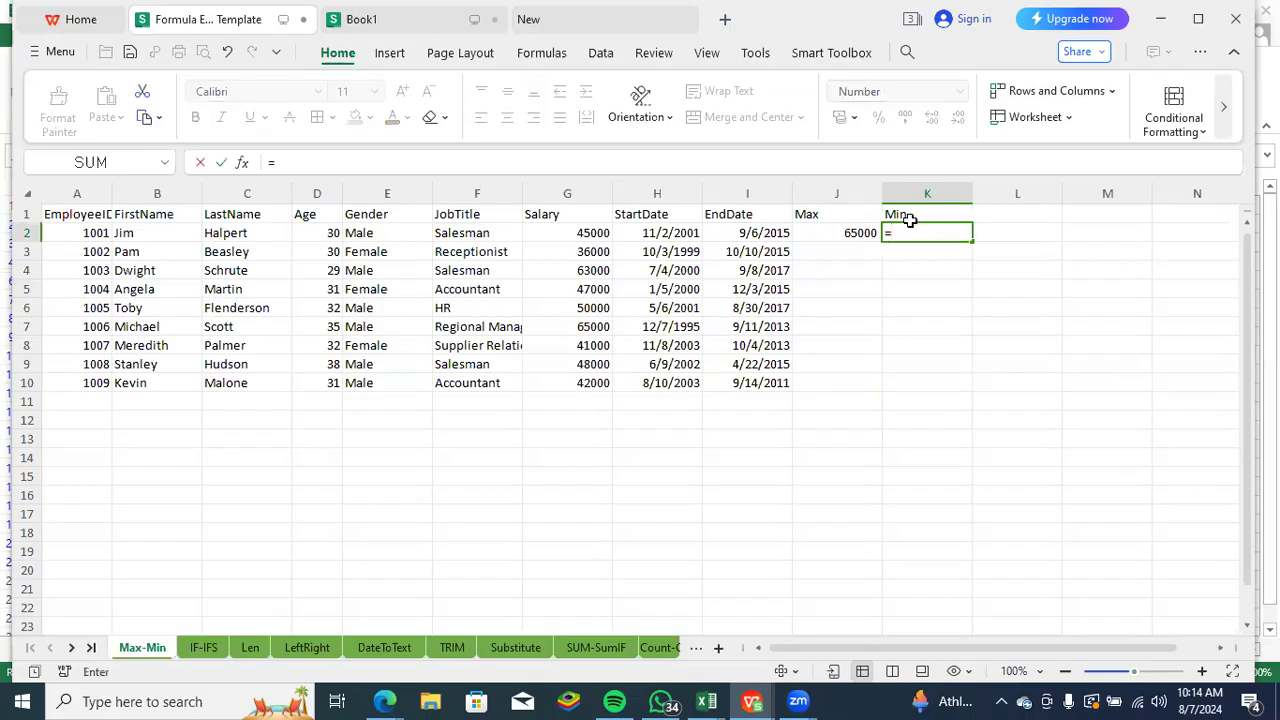
{"action": "type", "text": "min"}
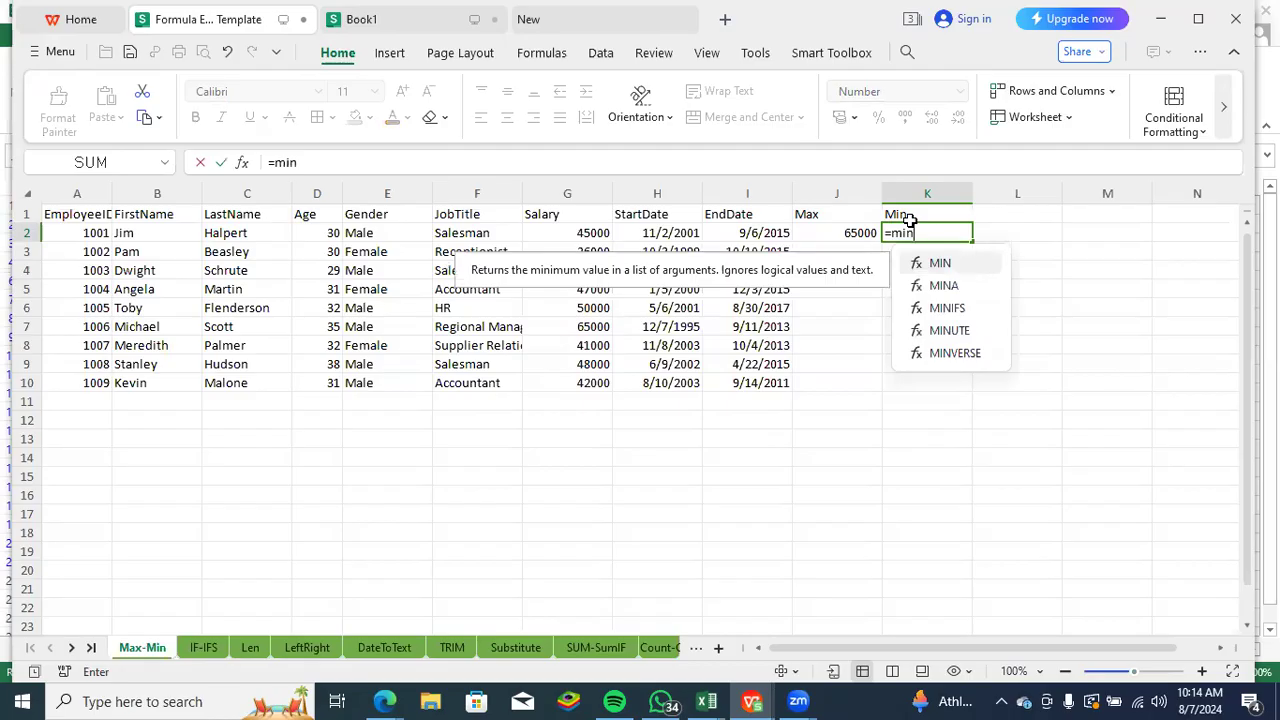
{"action": "key", "text": "Tab"}
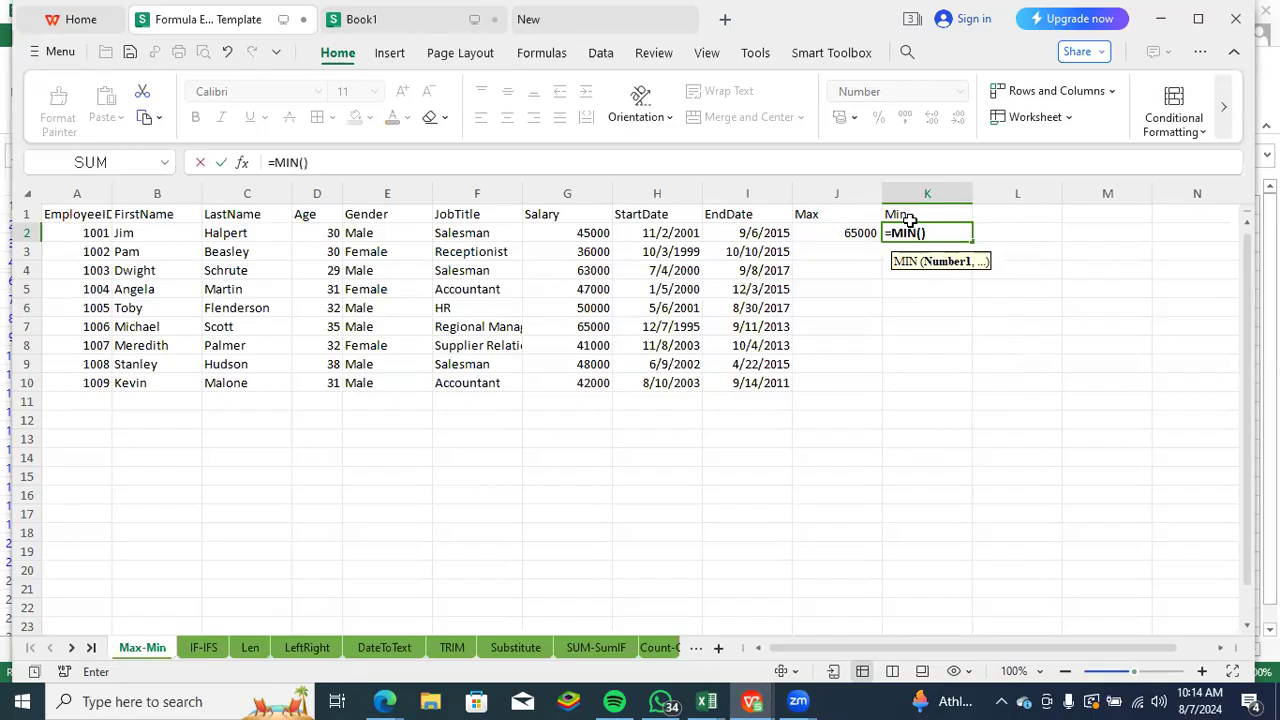
{"action": "left_click_drag", "start_coordinate": [586, 233], "coordinate": [580, 377]}
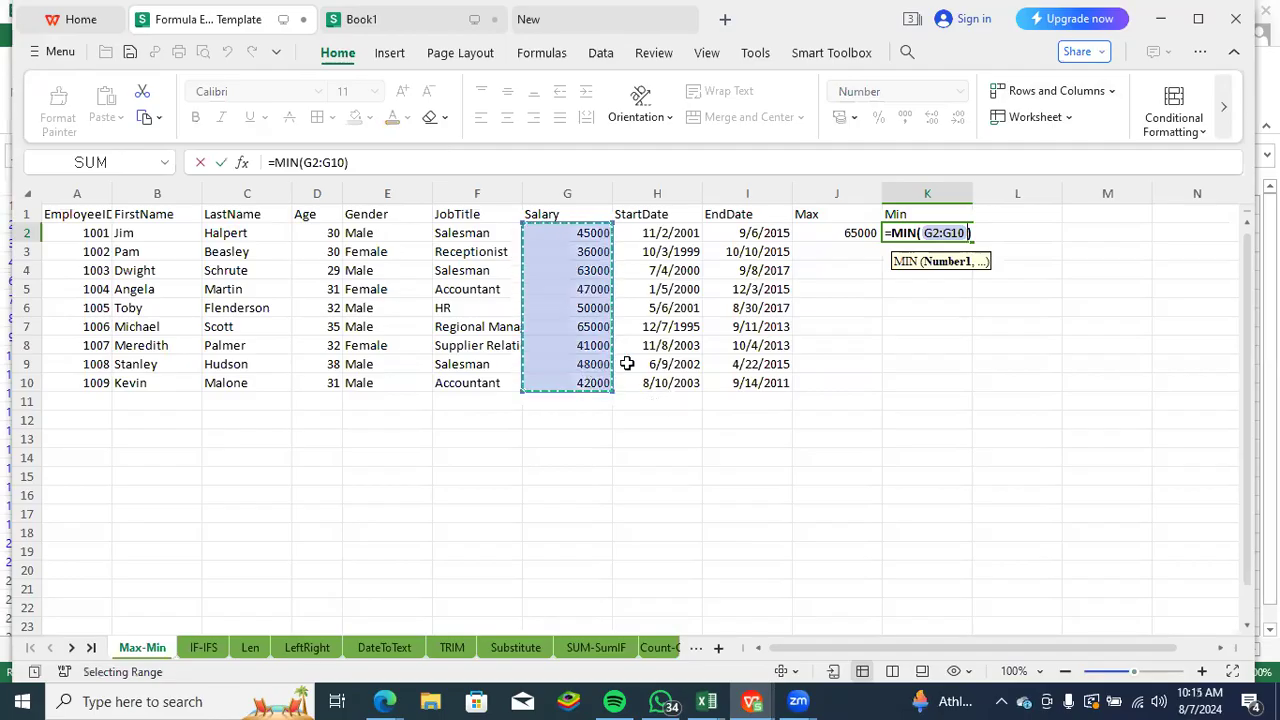
{"action": "key", "text": "Return"}
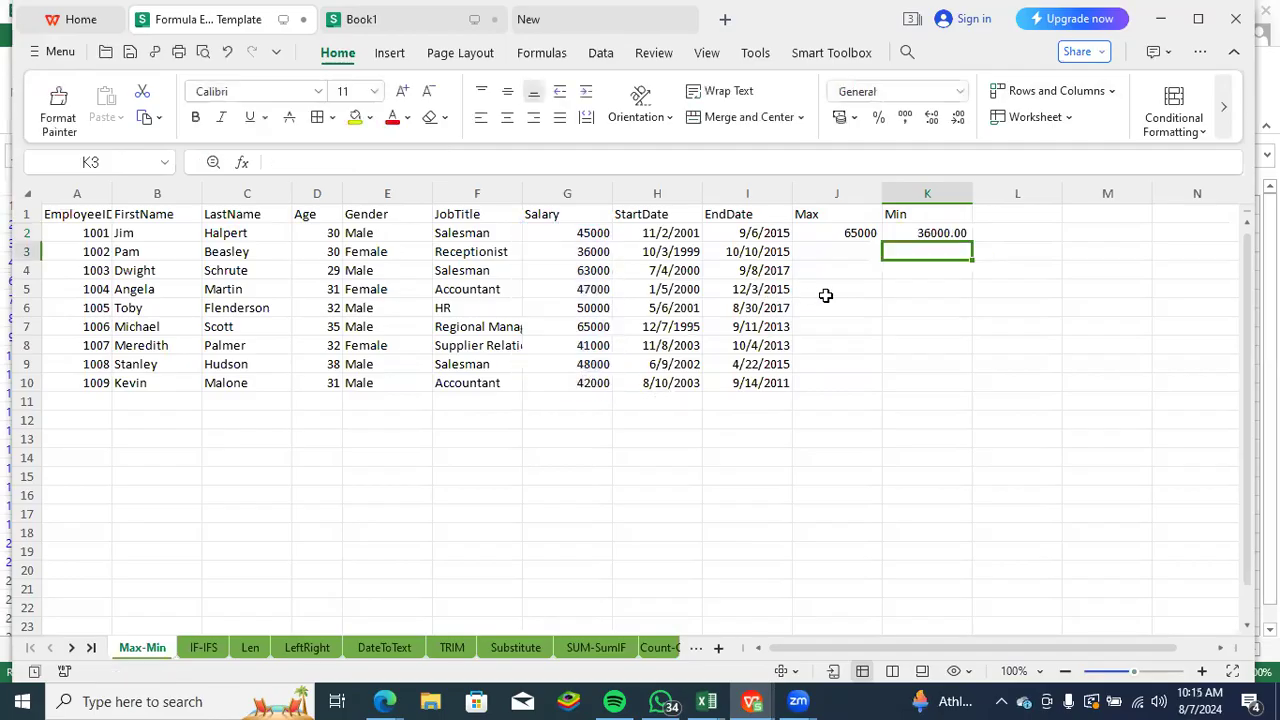
- Remove the decimal places from the minimum salary in K2
{"action": "left_click", "coordinate": [937, 233]}
{"action": "left_click", "coordinate": [958, 117]}
{"action": "left_click", "coordinate": [958, 117]}
{"action": "left_click", "coordinate": [893, 325]}
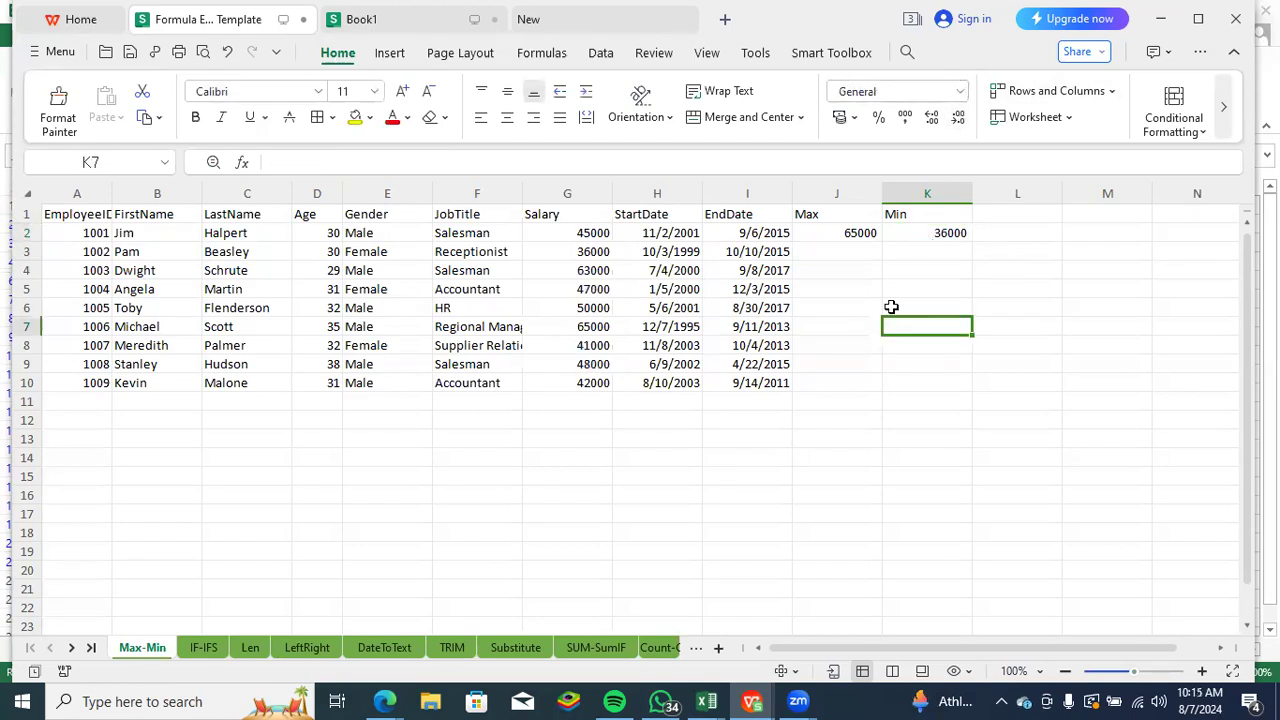
- On the IF-IFS sheet, begin an IF formula in J2 with the logical test D2:D10>30
{"action": "left_click", "coordinate": [205, 649]}
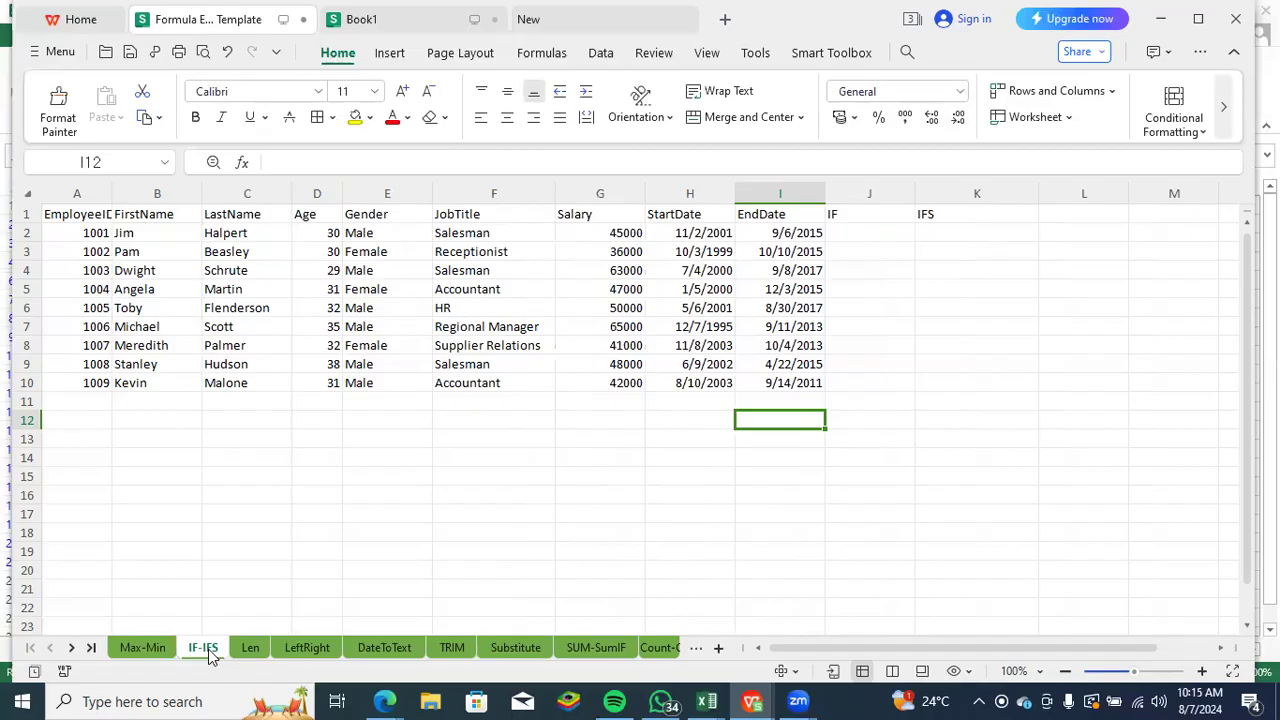
{"action": "left_click", "coordinate": [878, 235]}
{"action": "type", "text": "="}
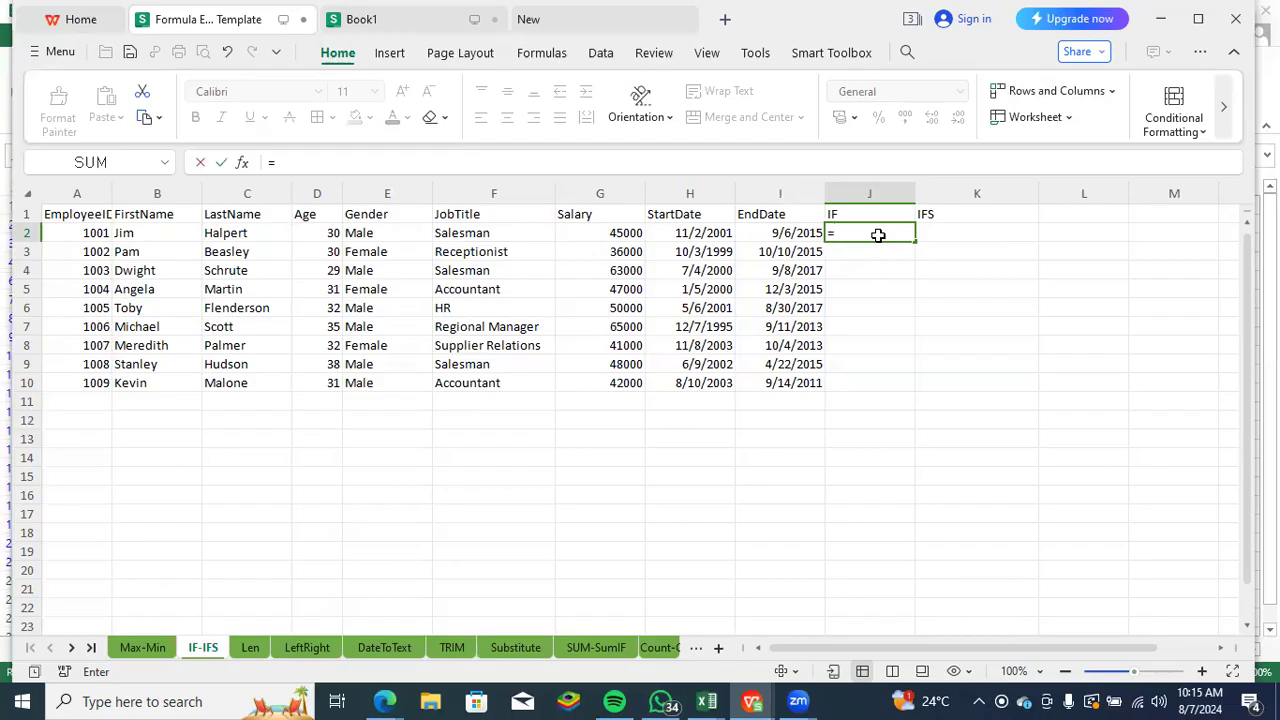
{"action": "type", "text": "if"}
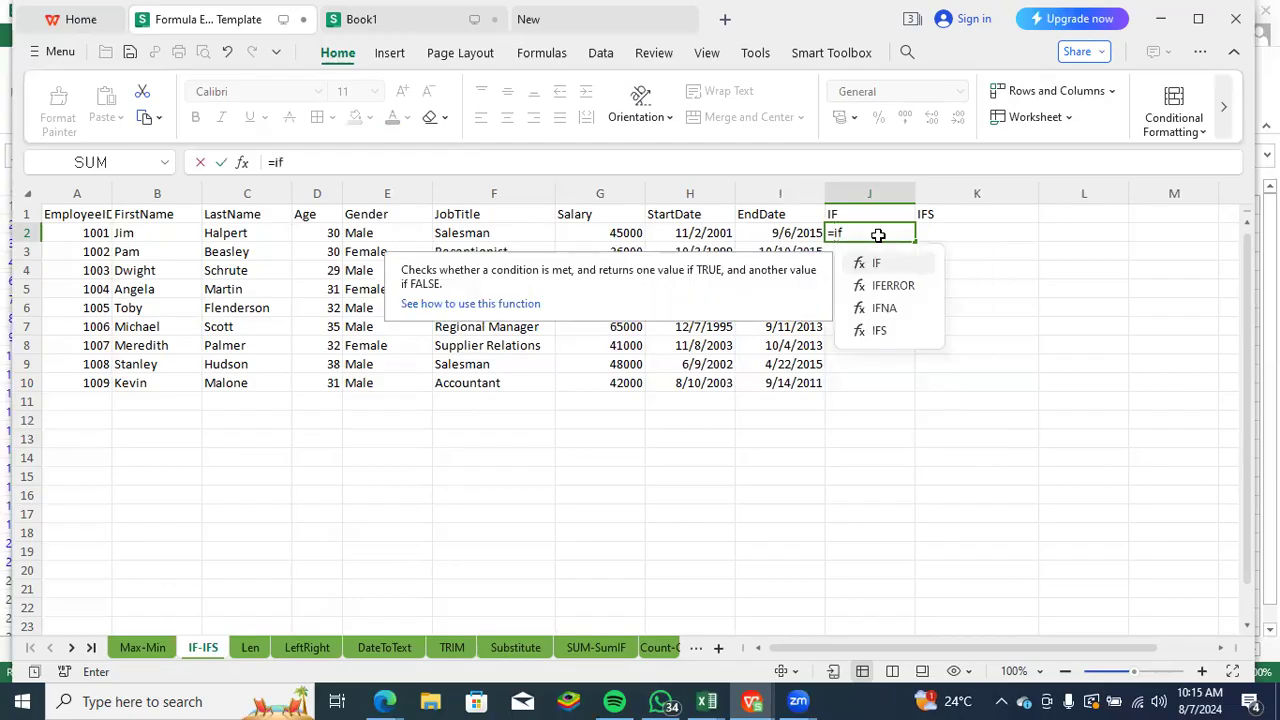
{"action": "key", "text": "Tab"}
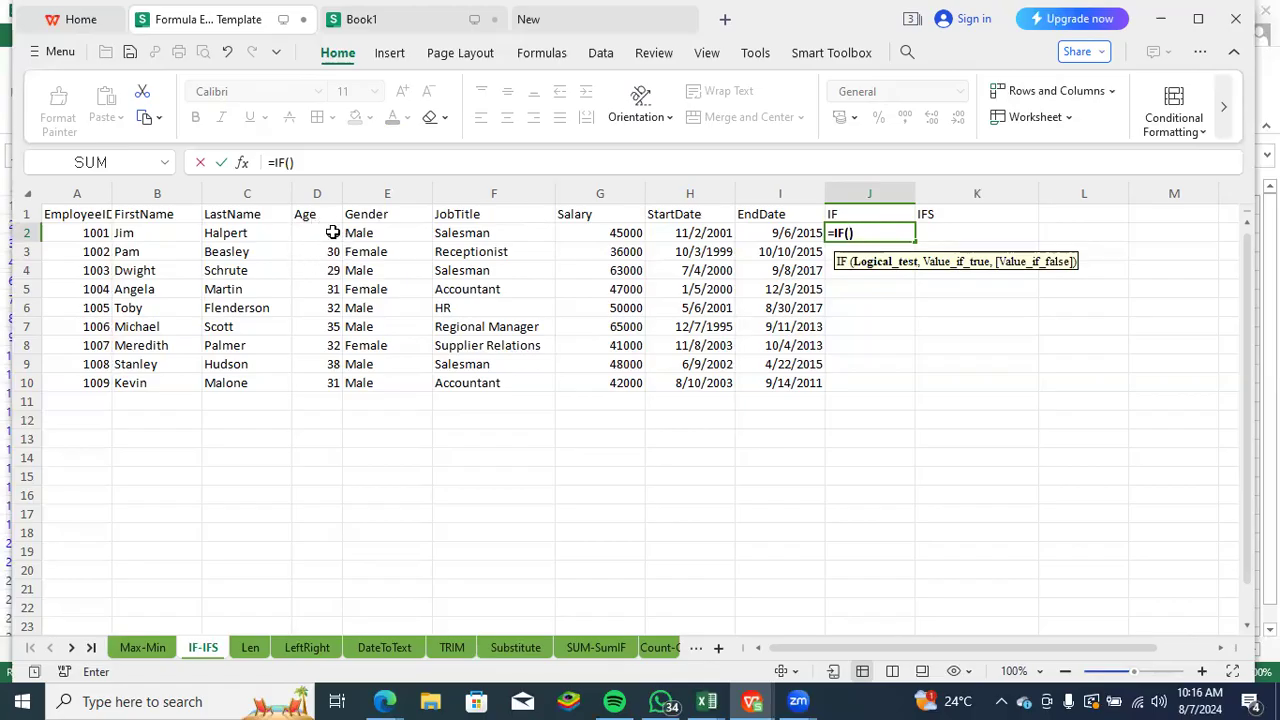
{"action": "left_click_drag", "start_coordinate": [327, 229], "coordinate": [323, 380]}
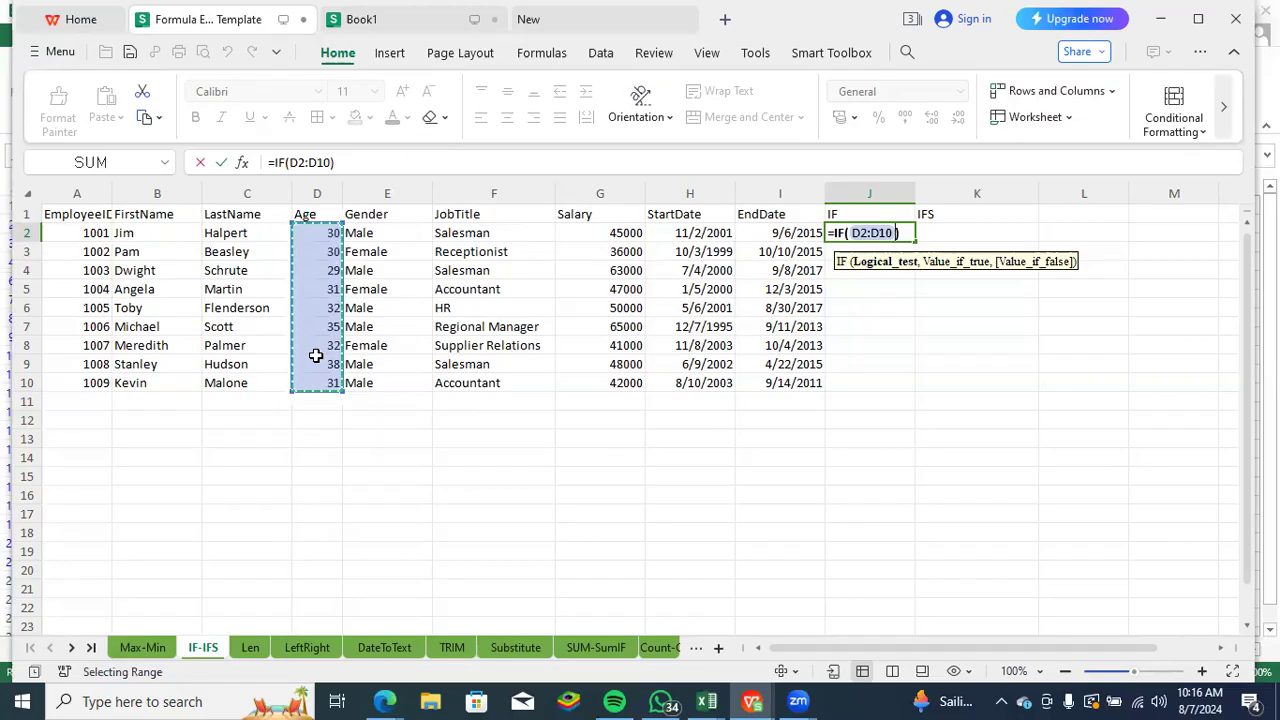
{"action": "type", "text": ">30"}
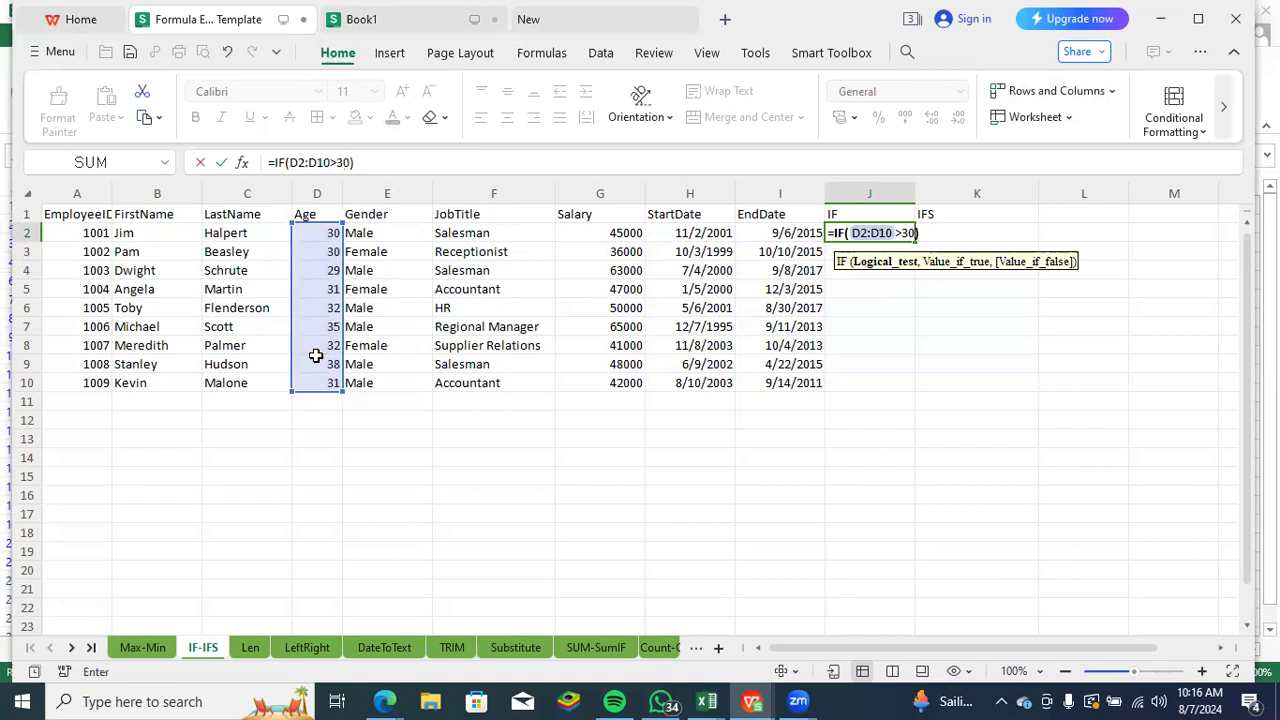
{"action": "type", "text": ","}
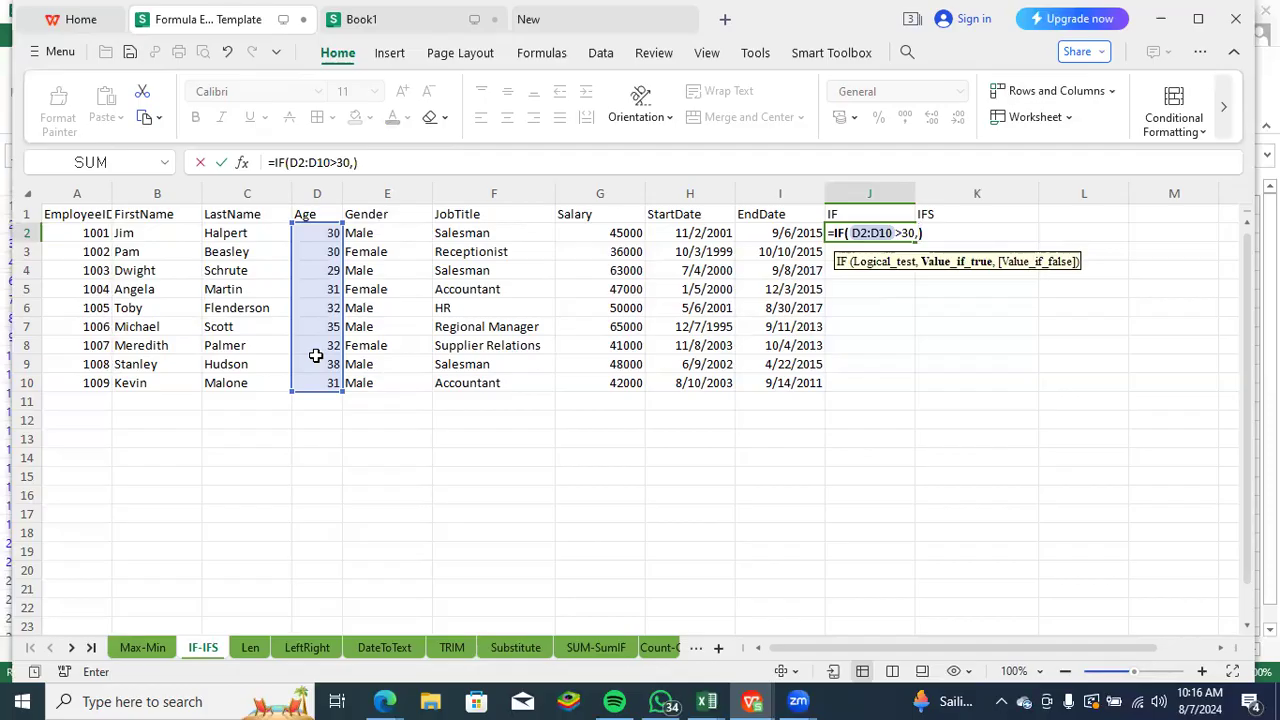
- Set "Old" as the value if true in the J2 IF formula
{"action": "type", "text": "\"old"}
{"action": "key", "text": "BackSpace"}
{"action": "key", "text": "BackSpace"}
{"action": "key", "text": "BackSpace"}
{"action": "type", "text": "Old\","}
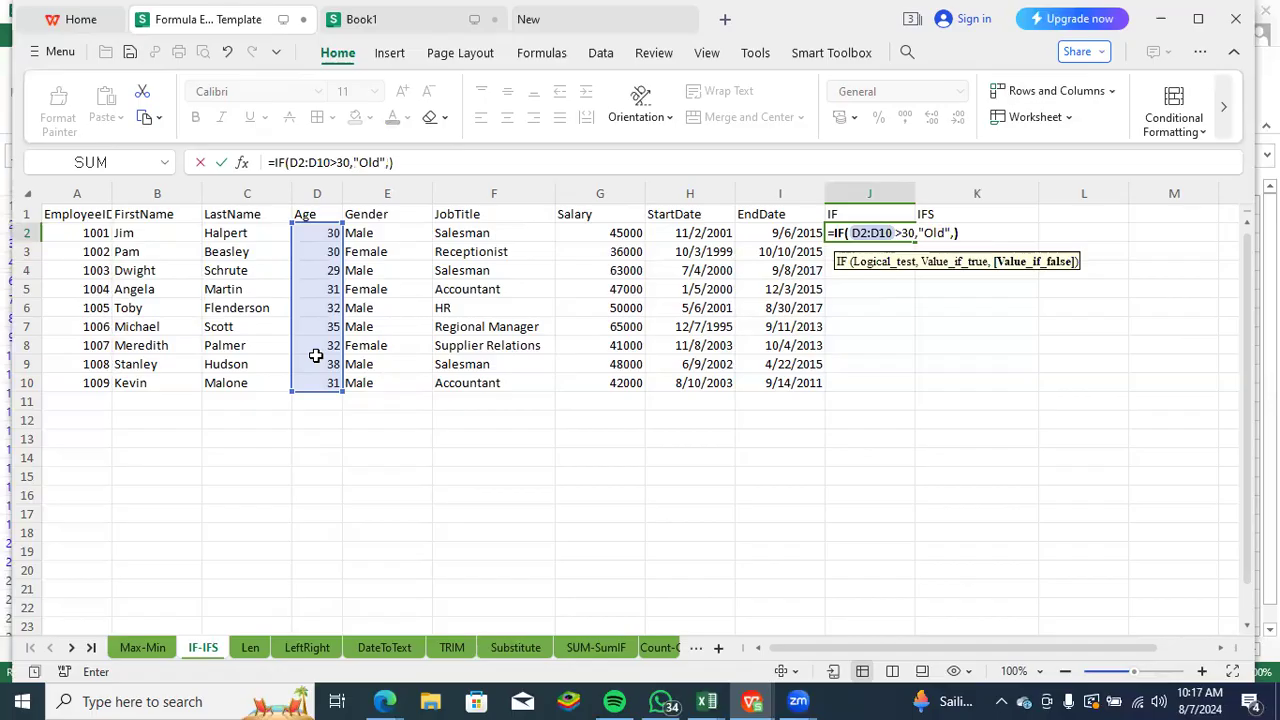
{"action": "type", "text": "\"Young\""}
- Finish the J2 formula with "Young" as the value if false and fill it down to J10
{"action": "key", "text": "Return"}
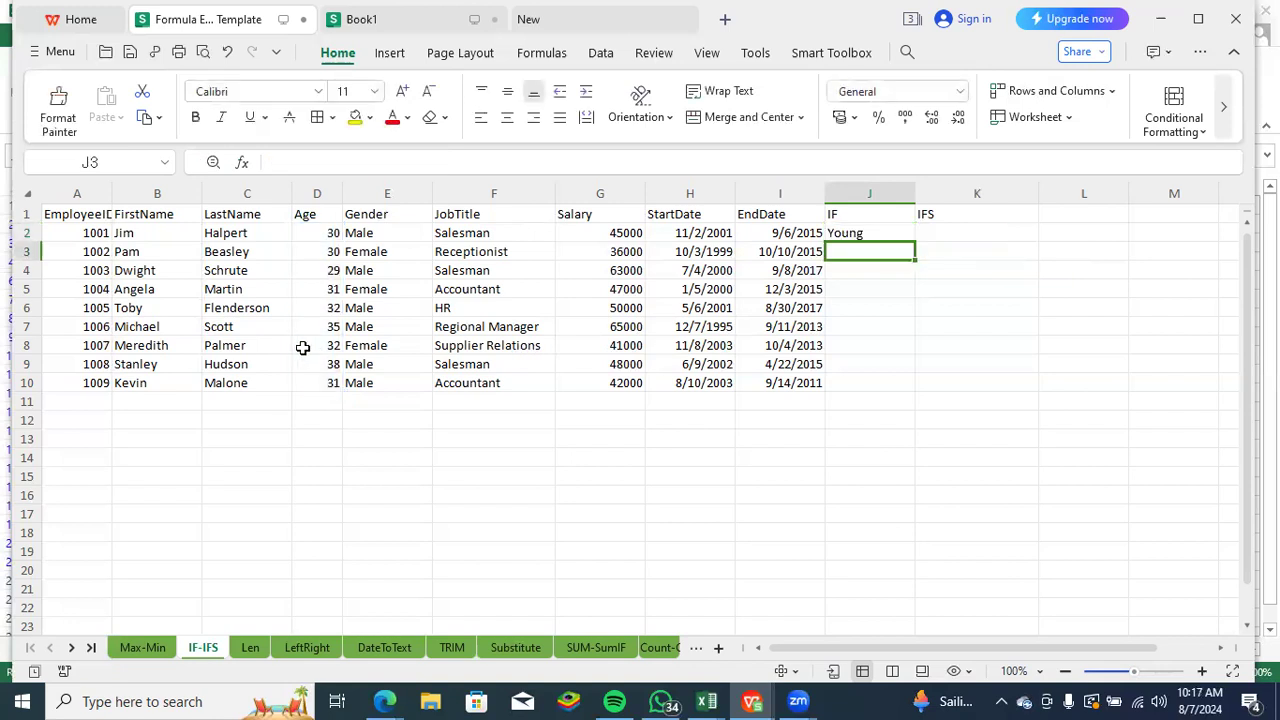
{"action": "left_click", "coordinate": [845, 234]}
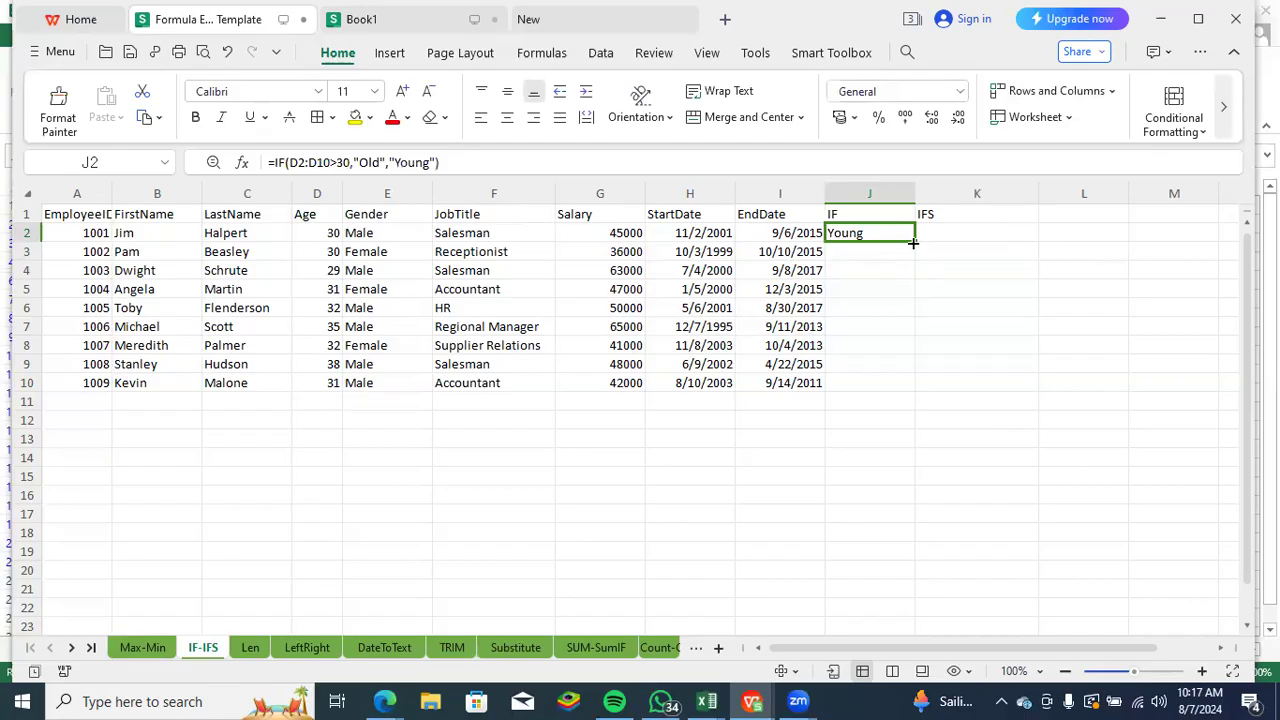
{"action": "double_click", "coordinate": [913, 243]}
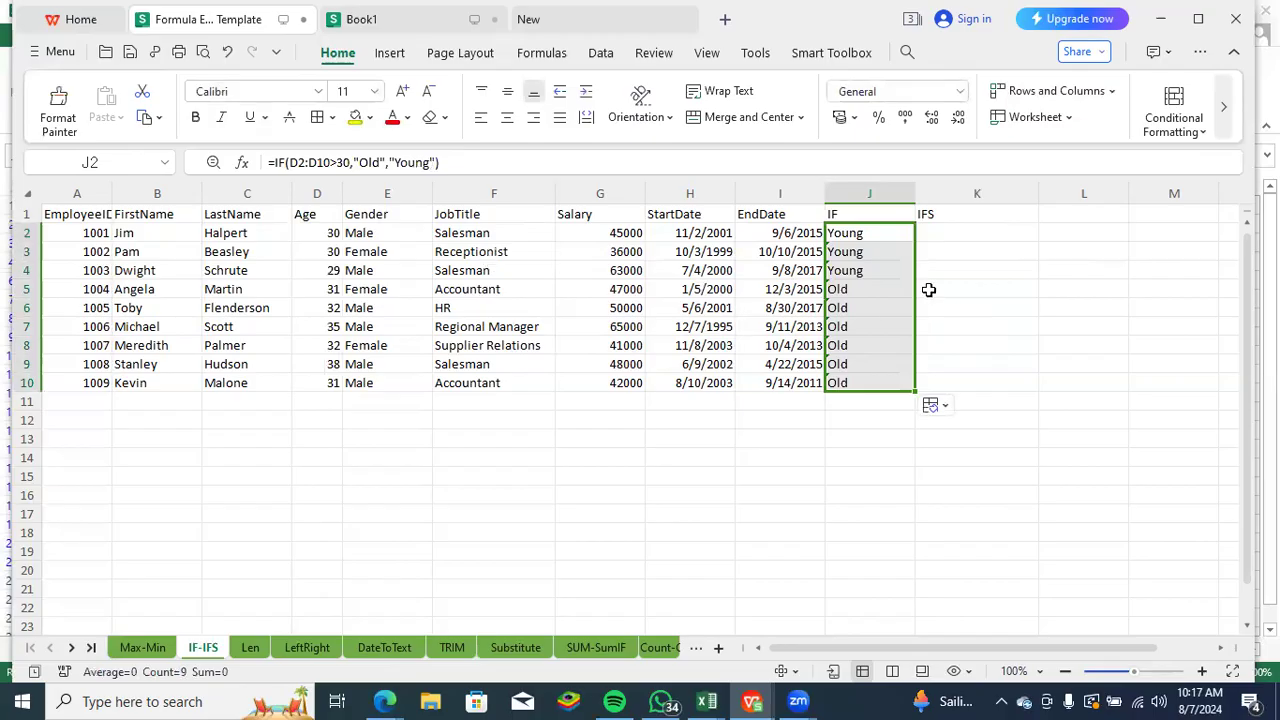
- Begin an IFS formula in K2 with the first logical test F2:F10="Salesman"
{"action": "left_click", "coordinate": [936, 235]}
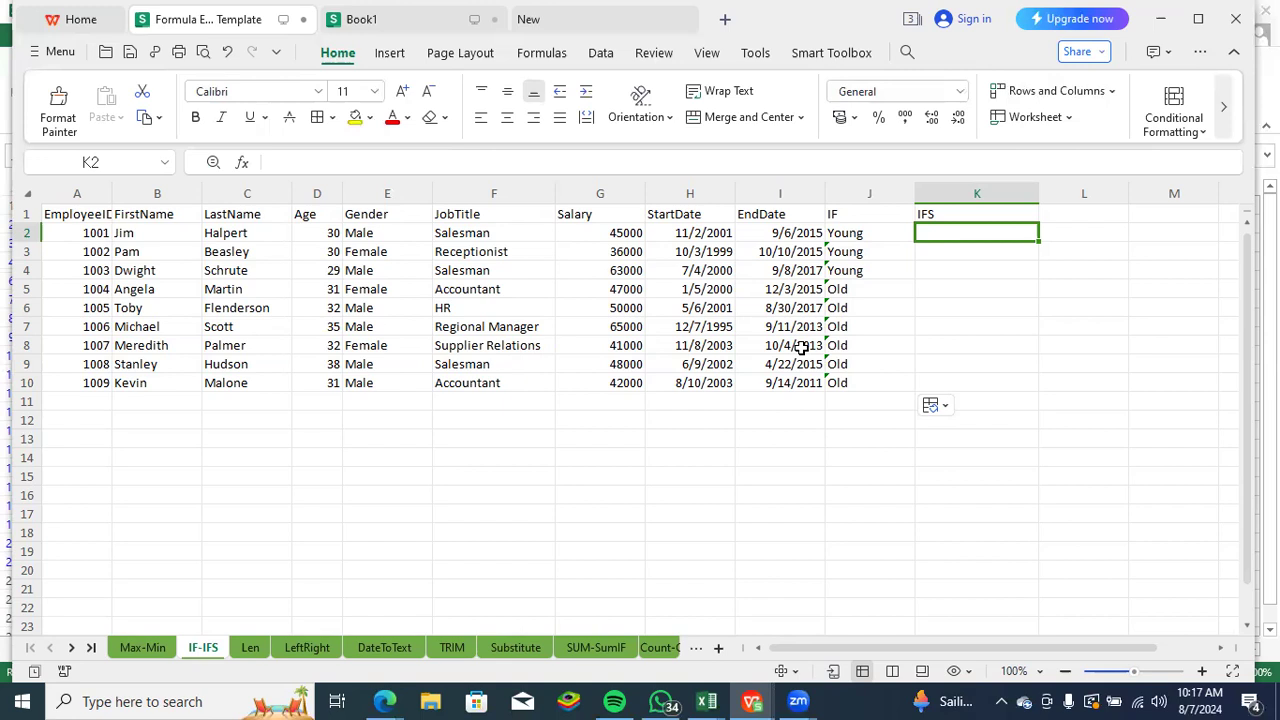
{"action": "type", "text": "="}
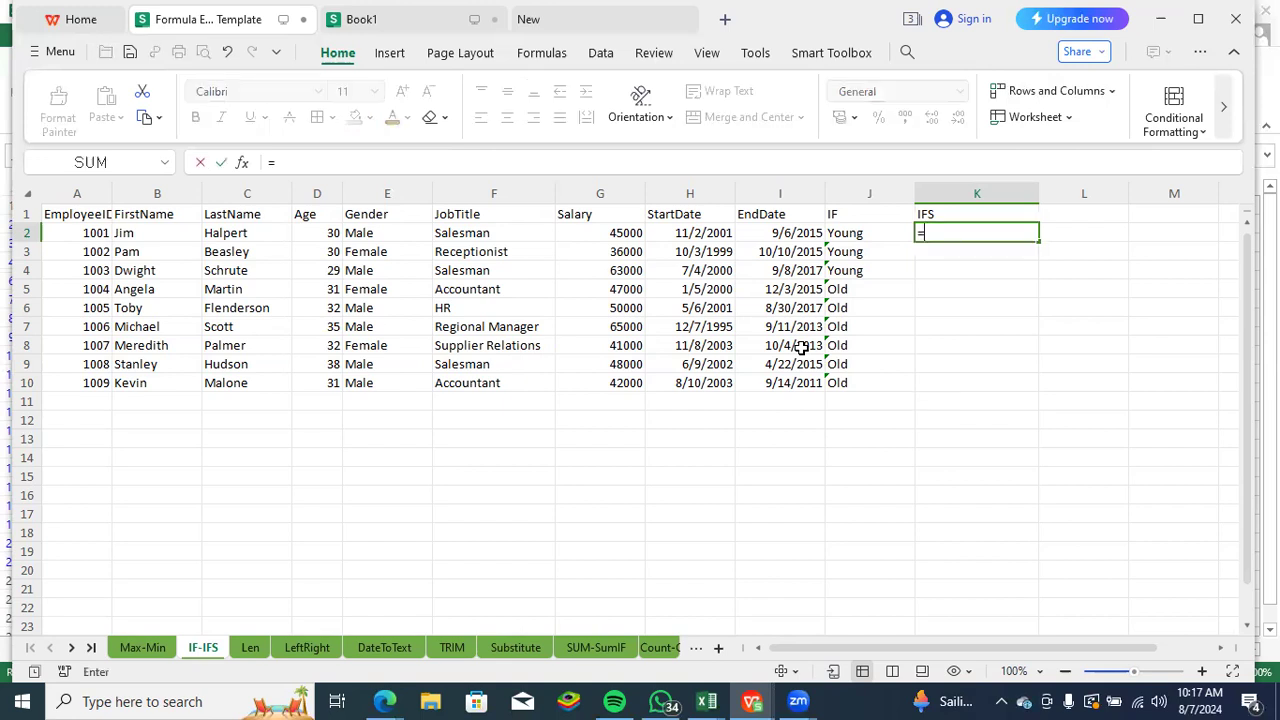
{"action": "type", "text": "ifs"}
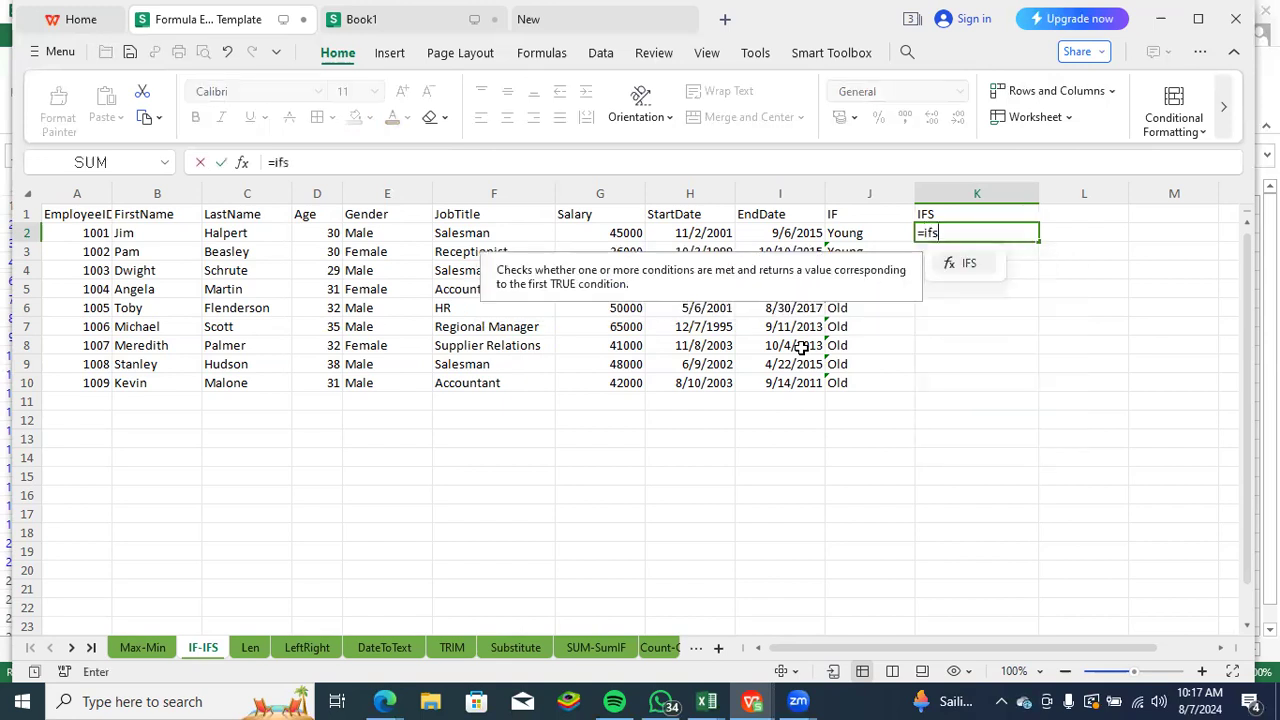
{"action": "key", "text": "Tab"}
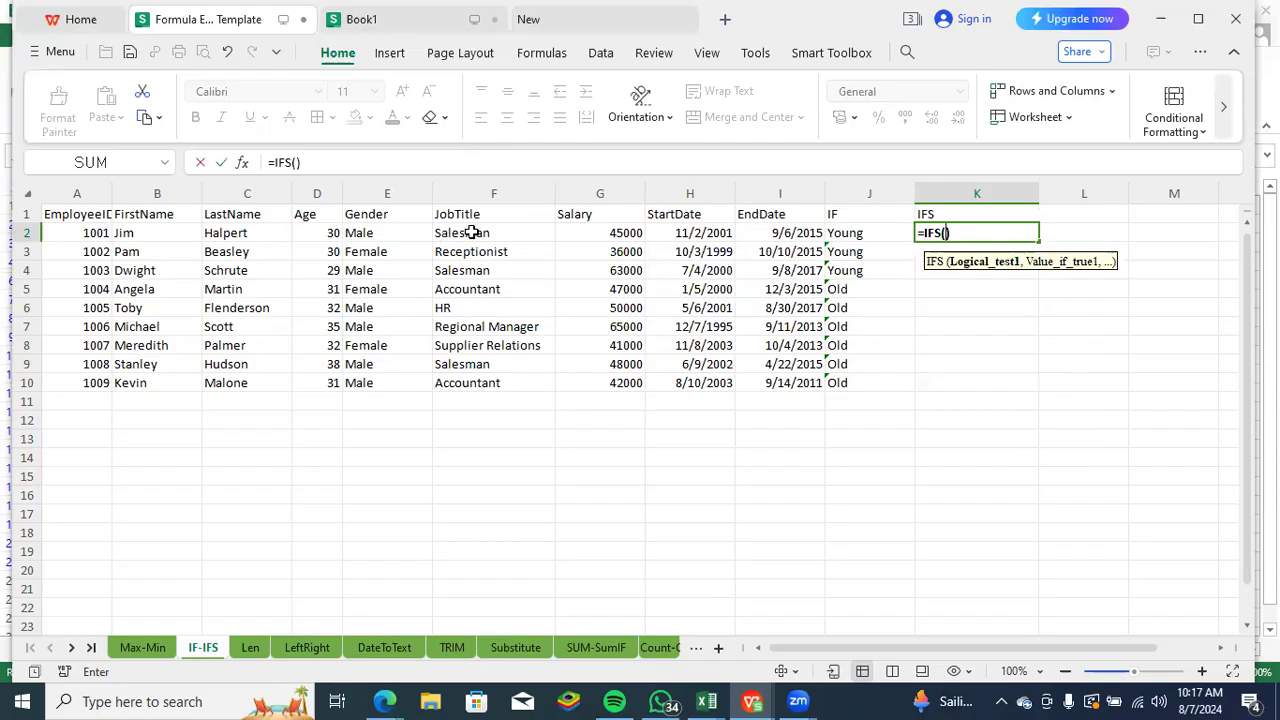
{"action": "left_click_drag", "start_coordinate": [472, 232], "coordinate": [493, 376]}
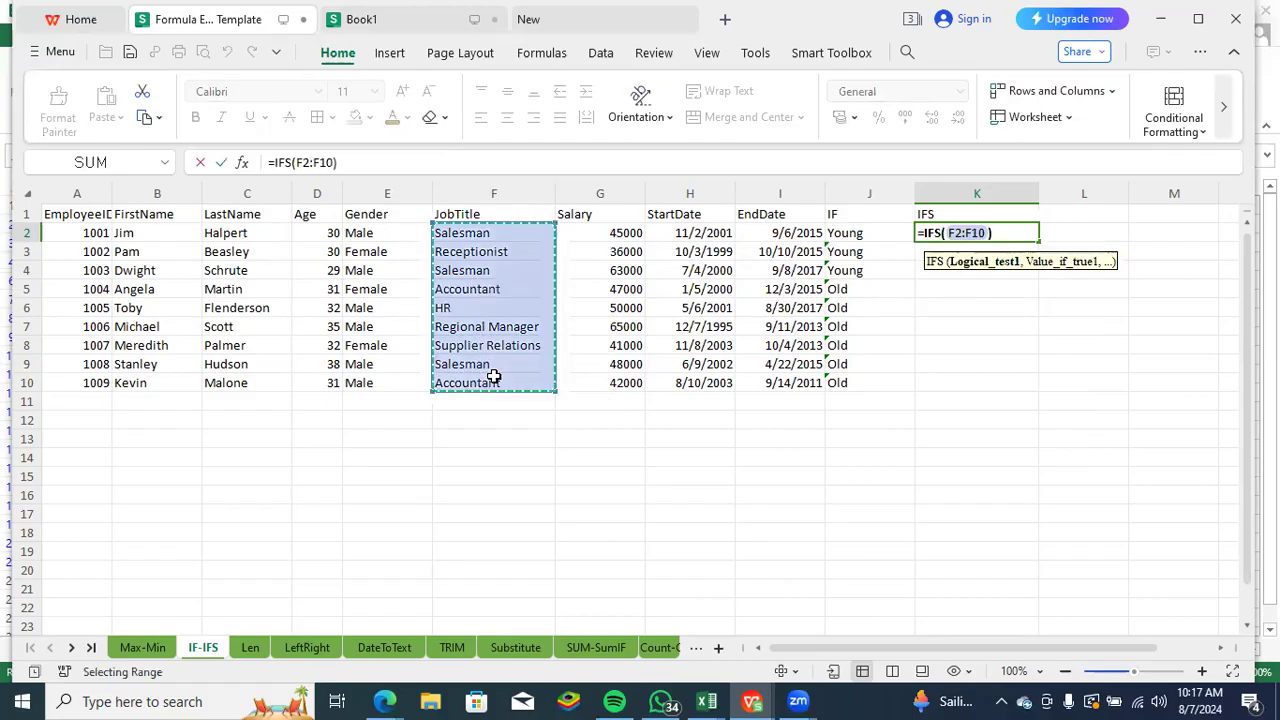
{"action": "type", "text": "="}
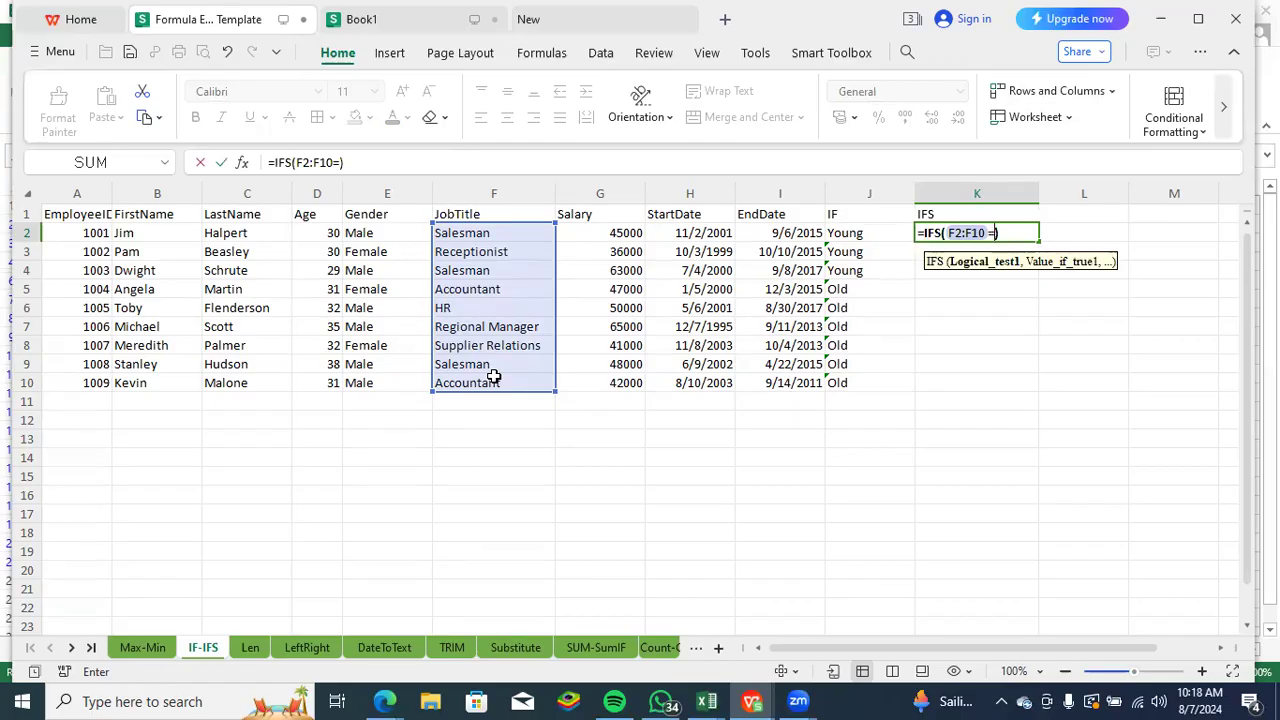
{"action": "type", "text": "\"Salesman"}
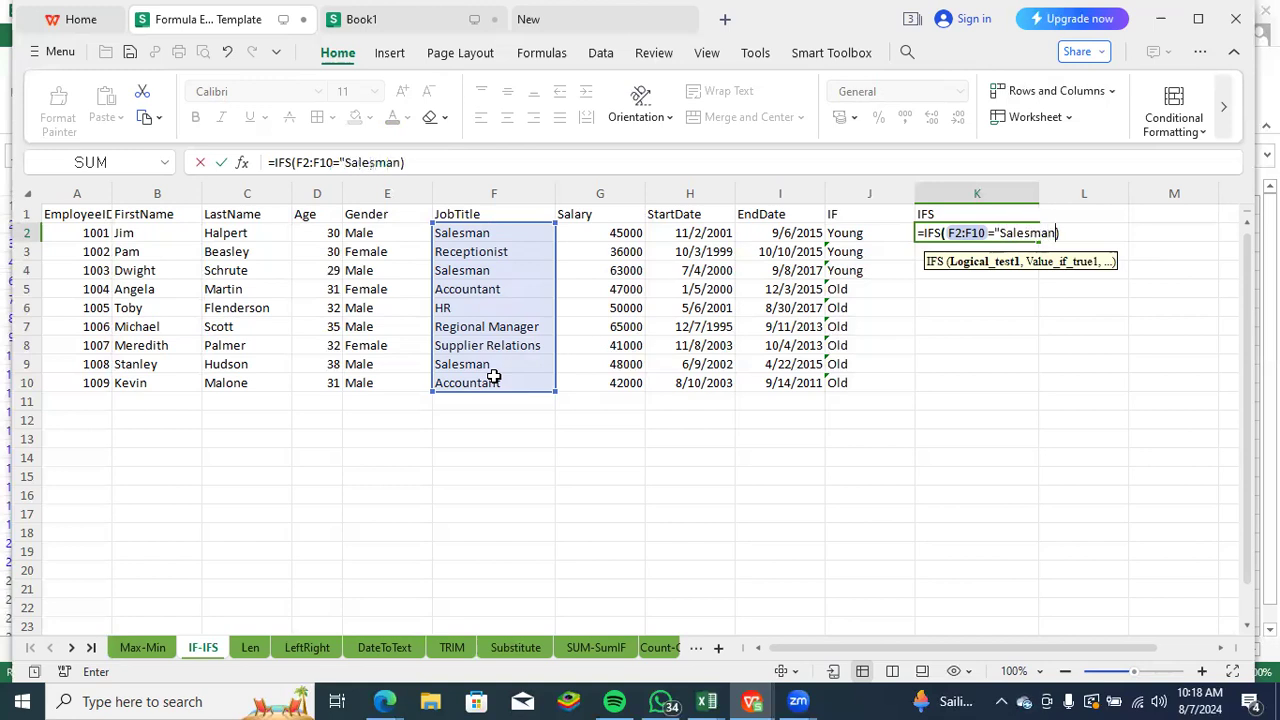
{"action": "type", "text": "\","}
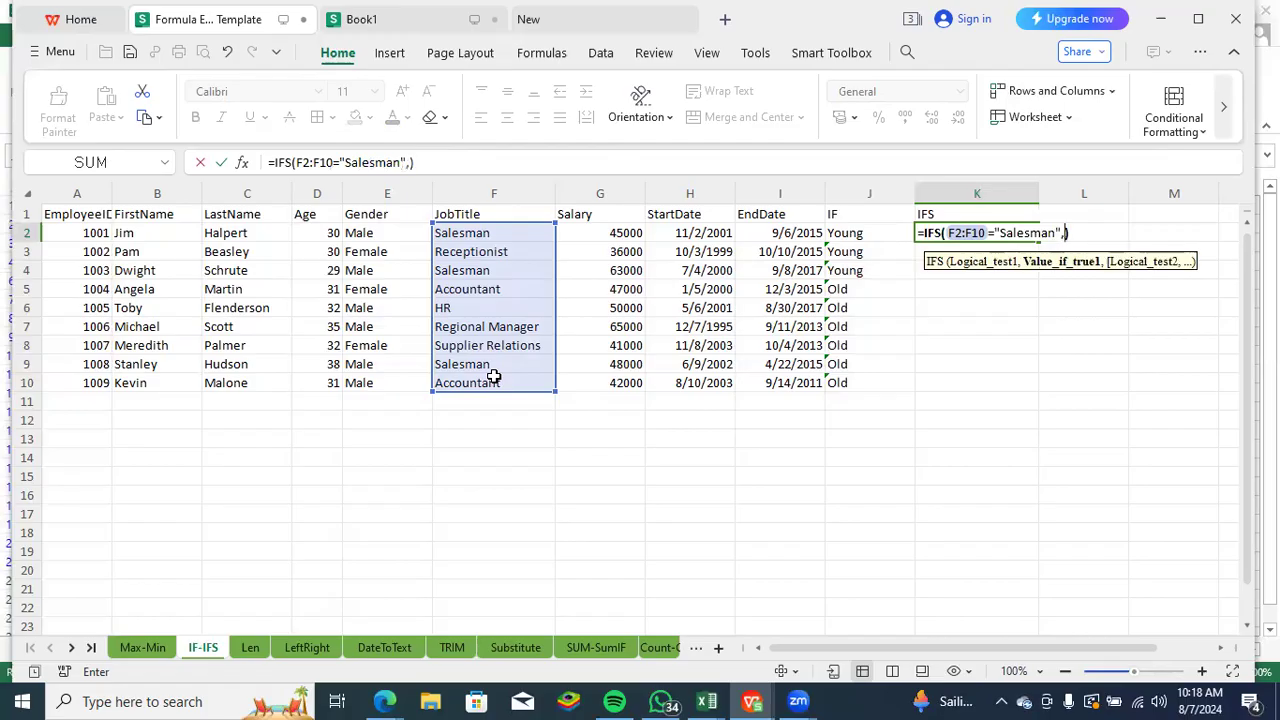
{"action": "type", "text": "\"Hold on\""}
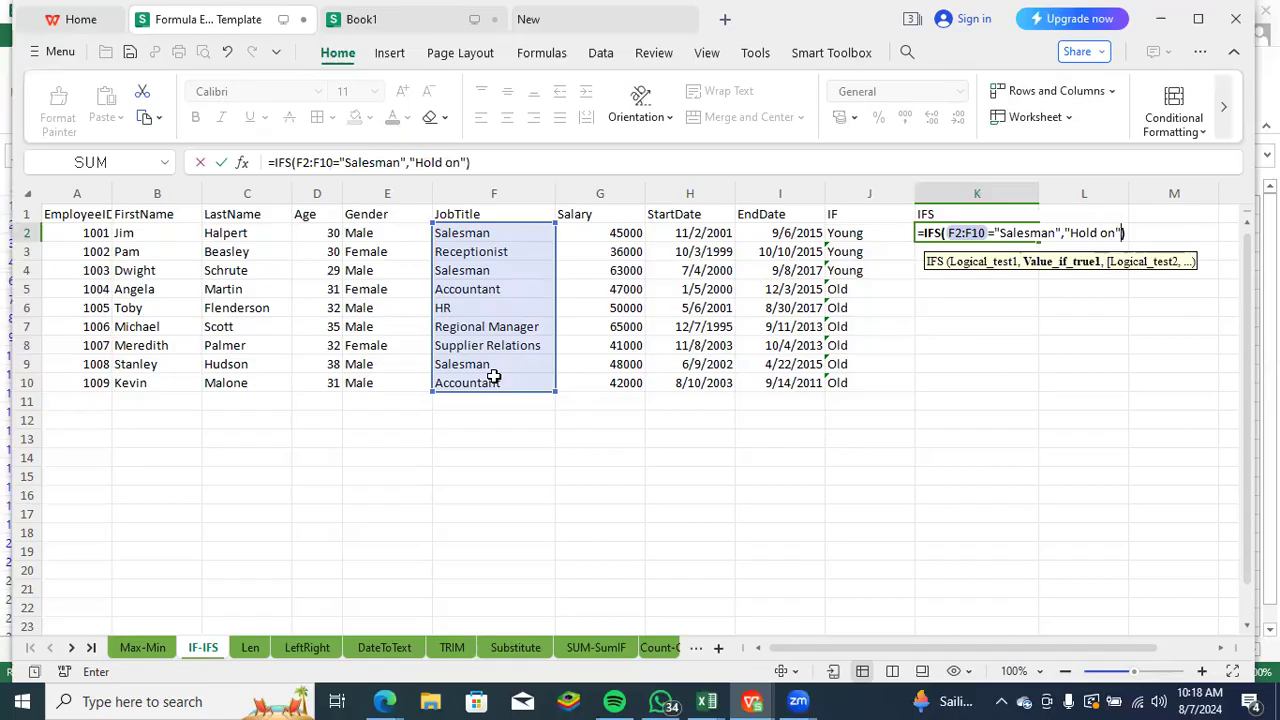
{"action": "type", "text": ","}
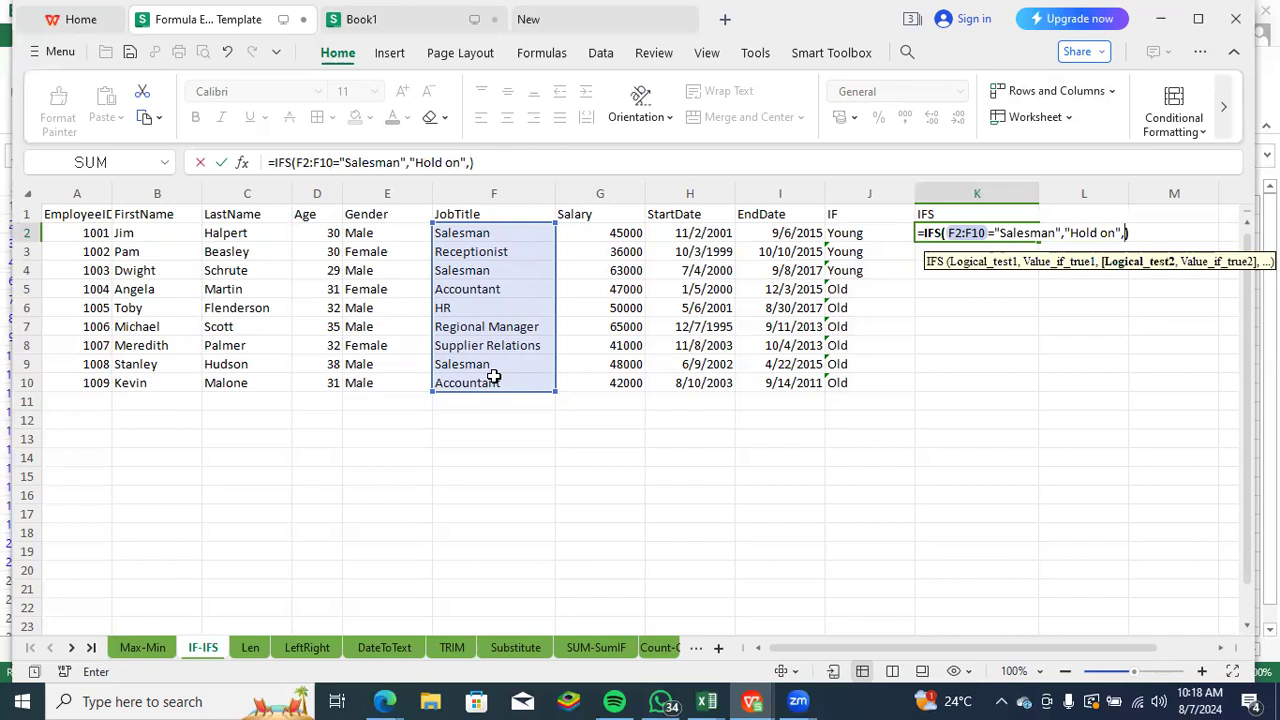
- Add the second logical test F2:F10="HR" to the IFS formula in K2
{"action": "type", "text": "\""}
{"action": "key", "text": "BackSpace"}
{"action": "left_click", "coordinate": [479, 231]}
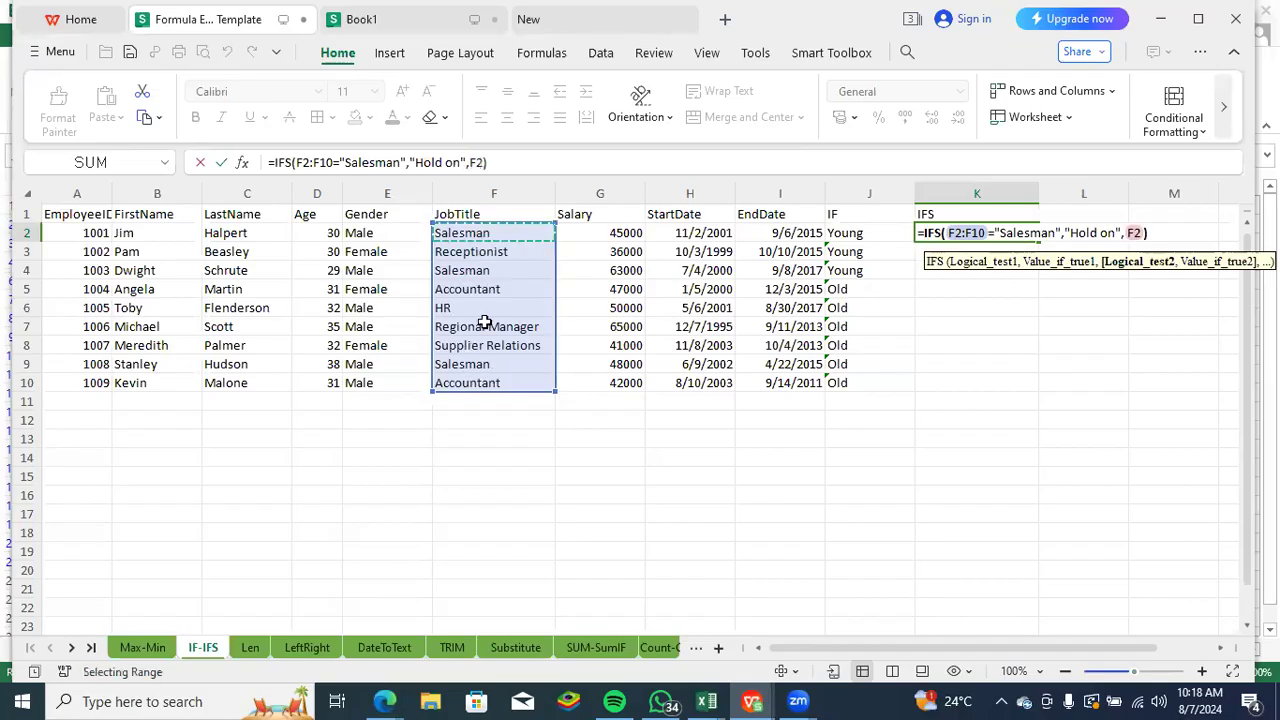
{"action": "left_click_drag", "start_coordinate": [484, 321], "coordinate": [488, 381]}
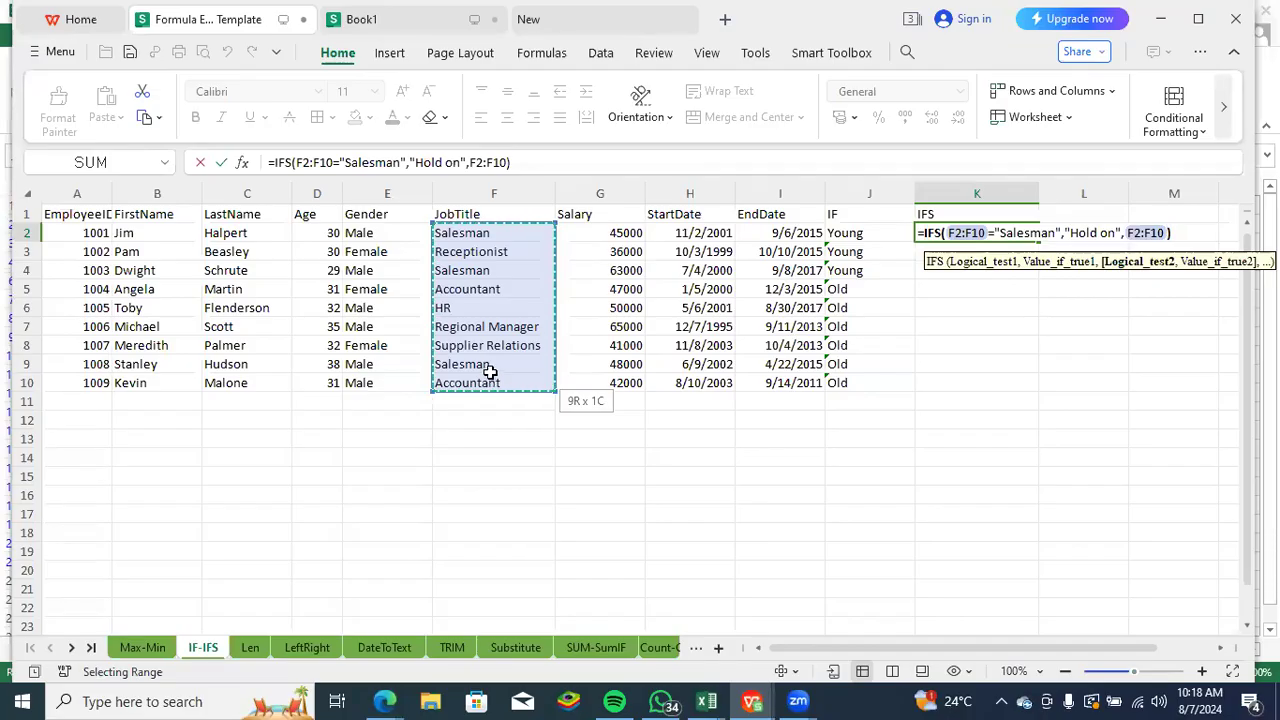
{"action": "type", "text": "="}
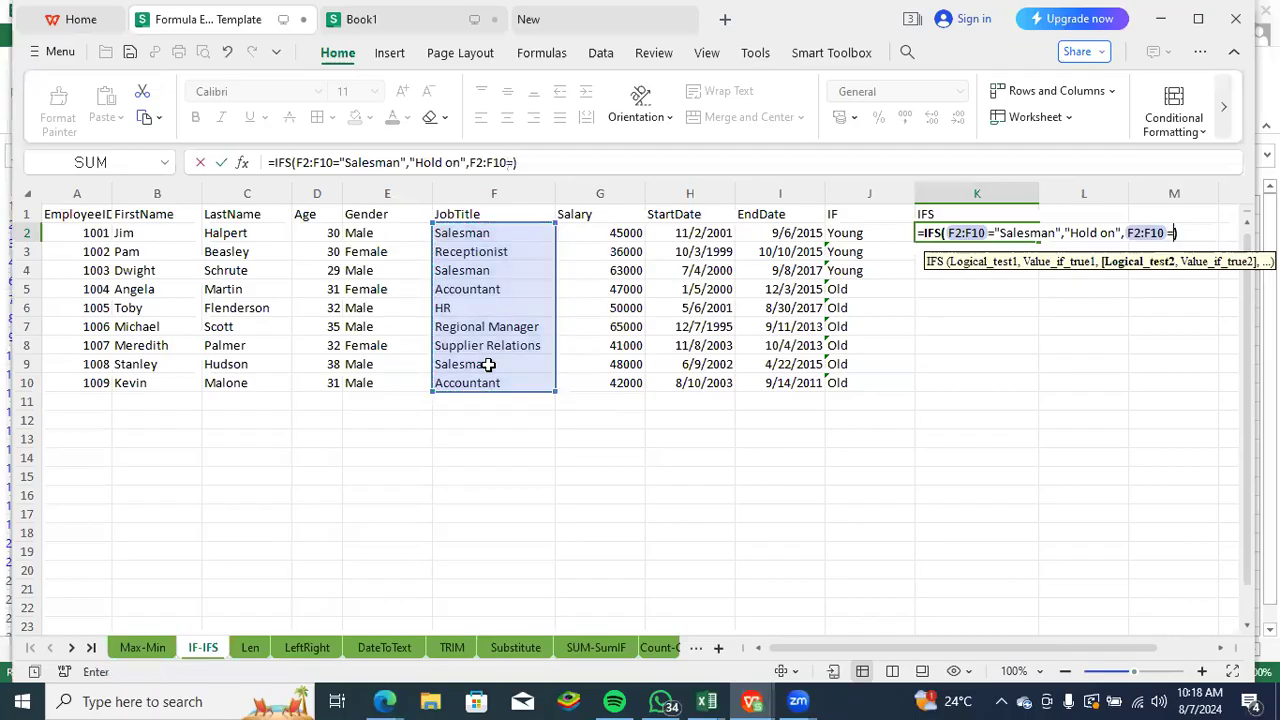
{"action": "type", "text": "\"HR"}
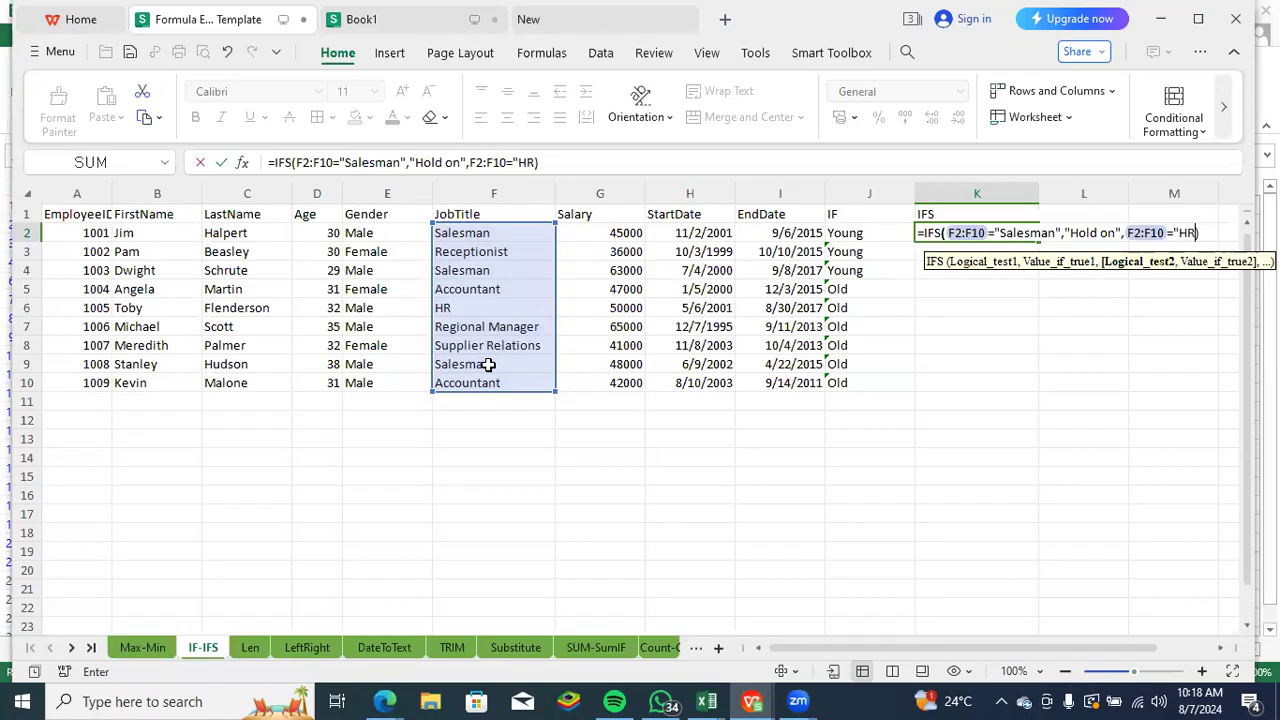
{"action": "type", "text": "\","}
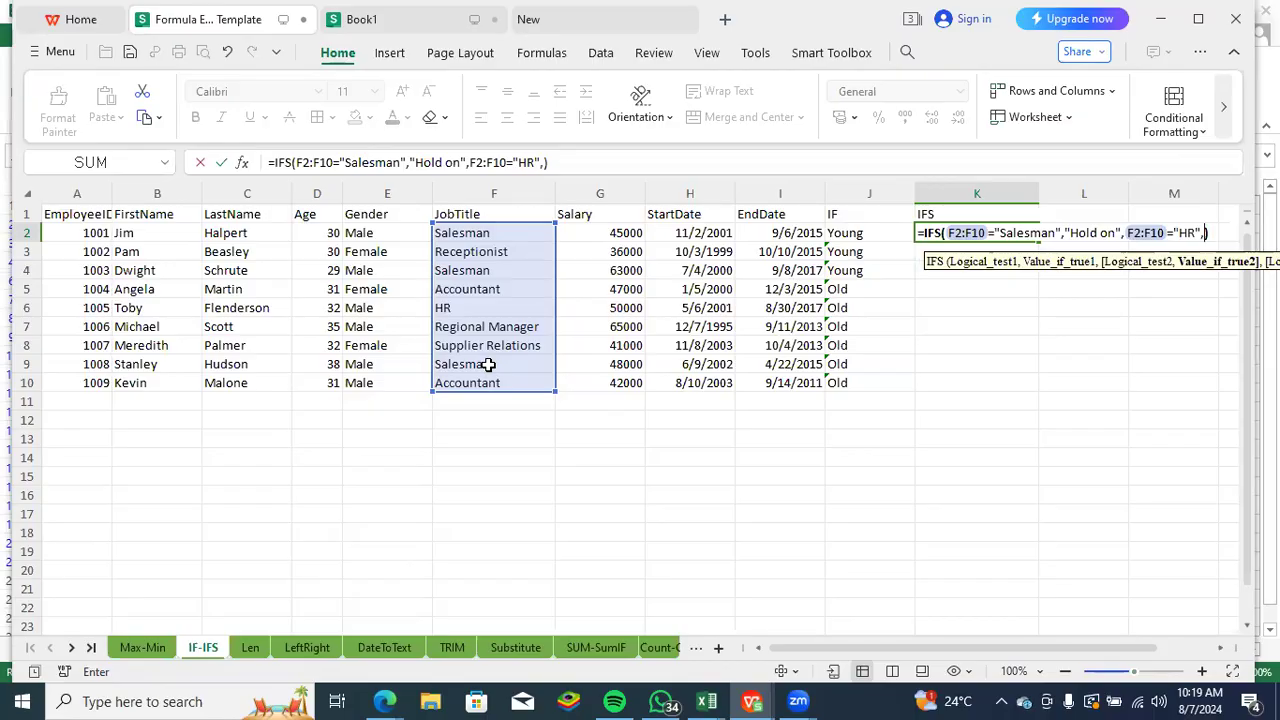
- Set "Go away" as the value for the HR test and complete the IFS formula in K2
{"action": "type", "text": "\""}
{"action": "type", "text": "Go a"}
{"action": "type", "text": "way"}
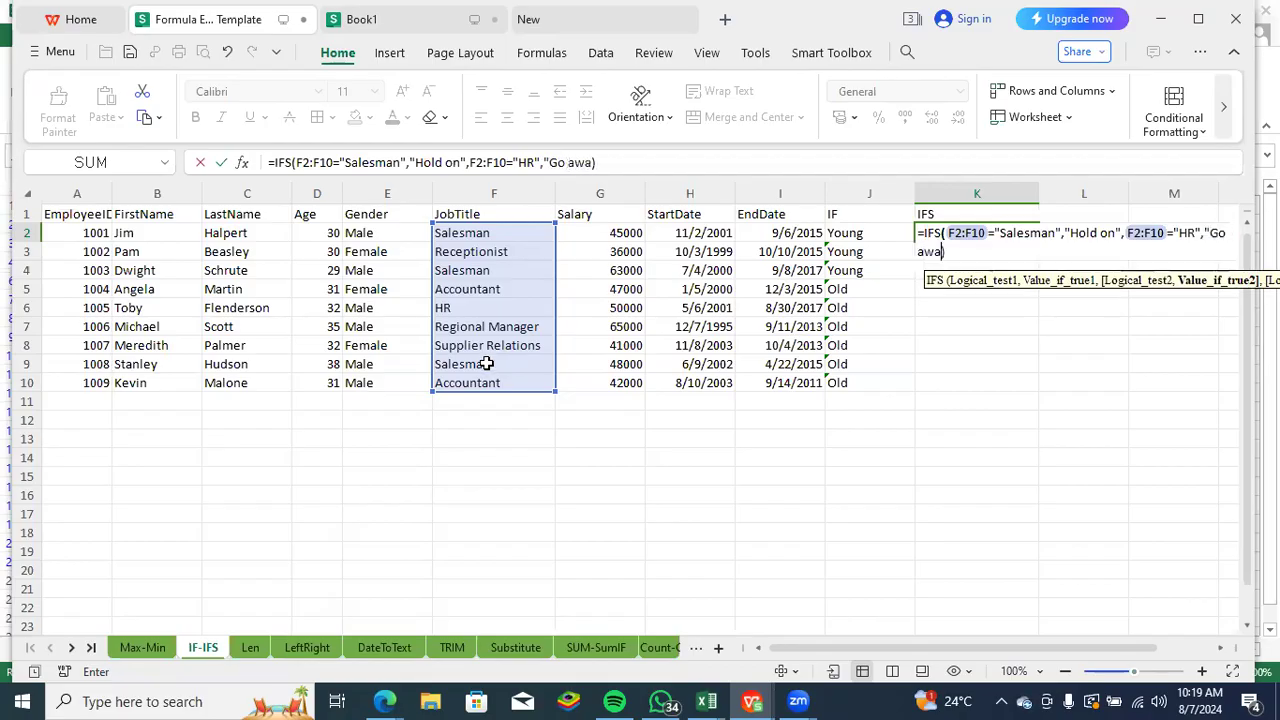
{"action": "type", "text": "\""}
{"action": "key", "text": "Return"}
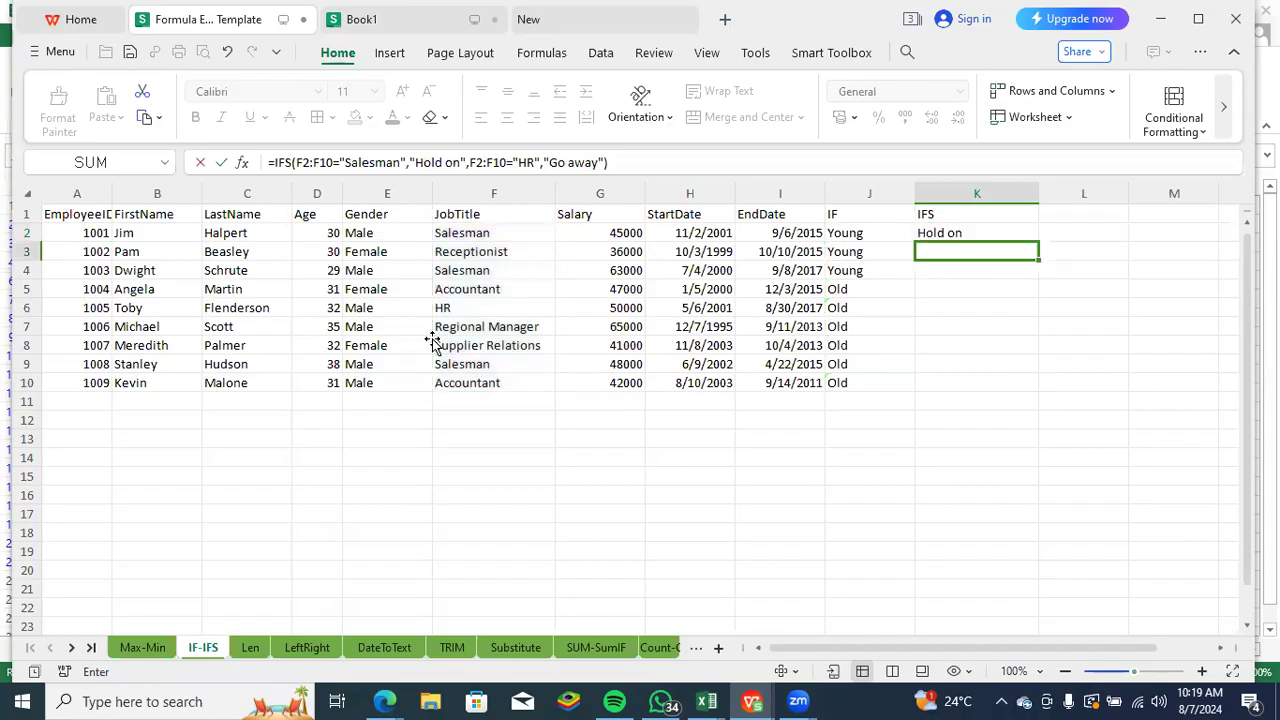
- Fill the IFS formula from K2 down to K10 and compare the HR row's job title with its result
{"action": "left_click", "coordinate": [946, 234]}
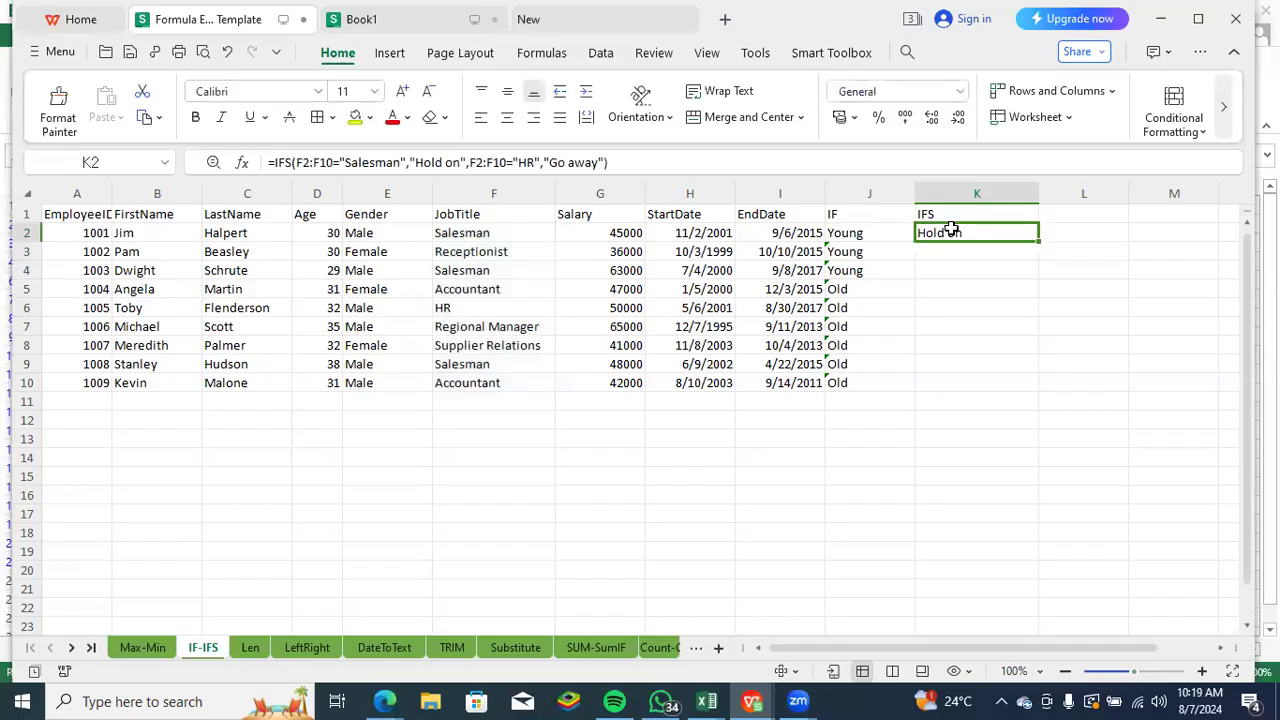
{"action": "double_click", "coordinate": [1038, 242]}
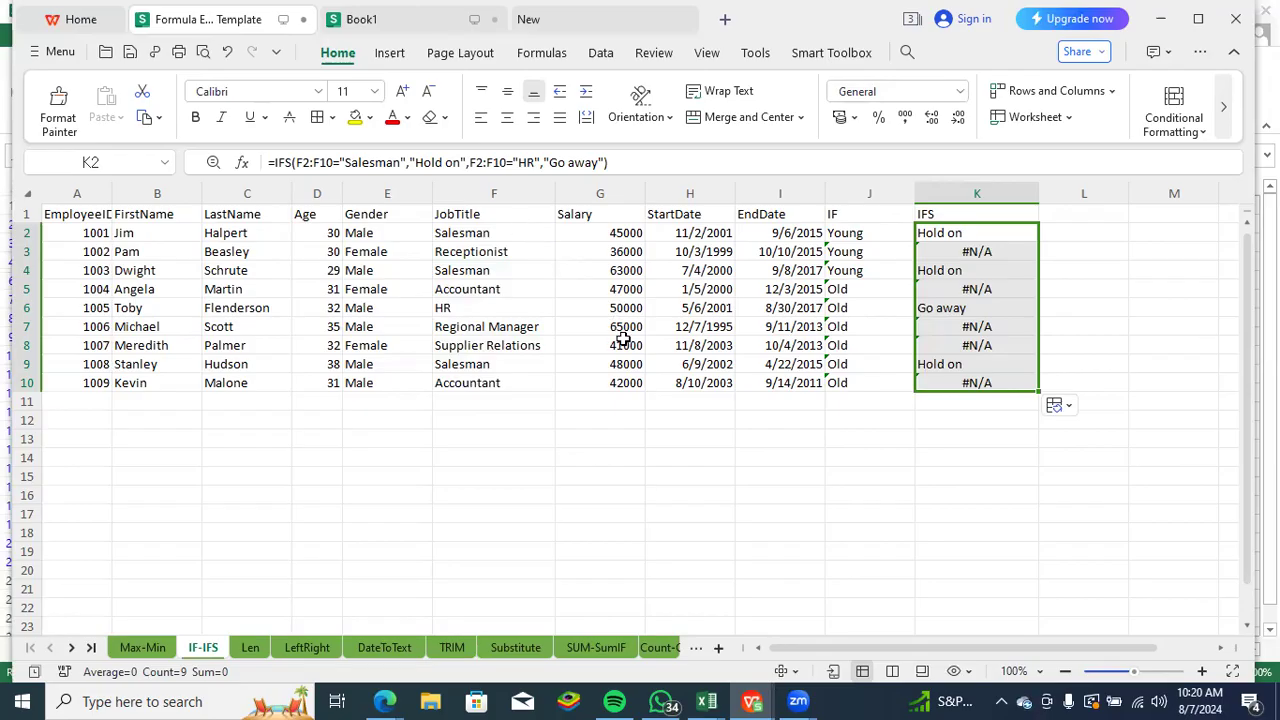
{"action": "left_click", "coordinate": [455, 309]}
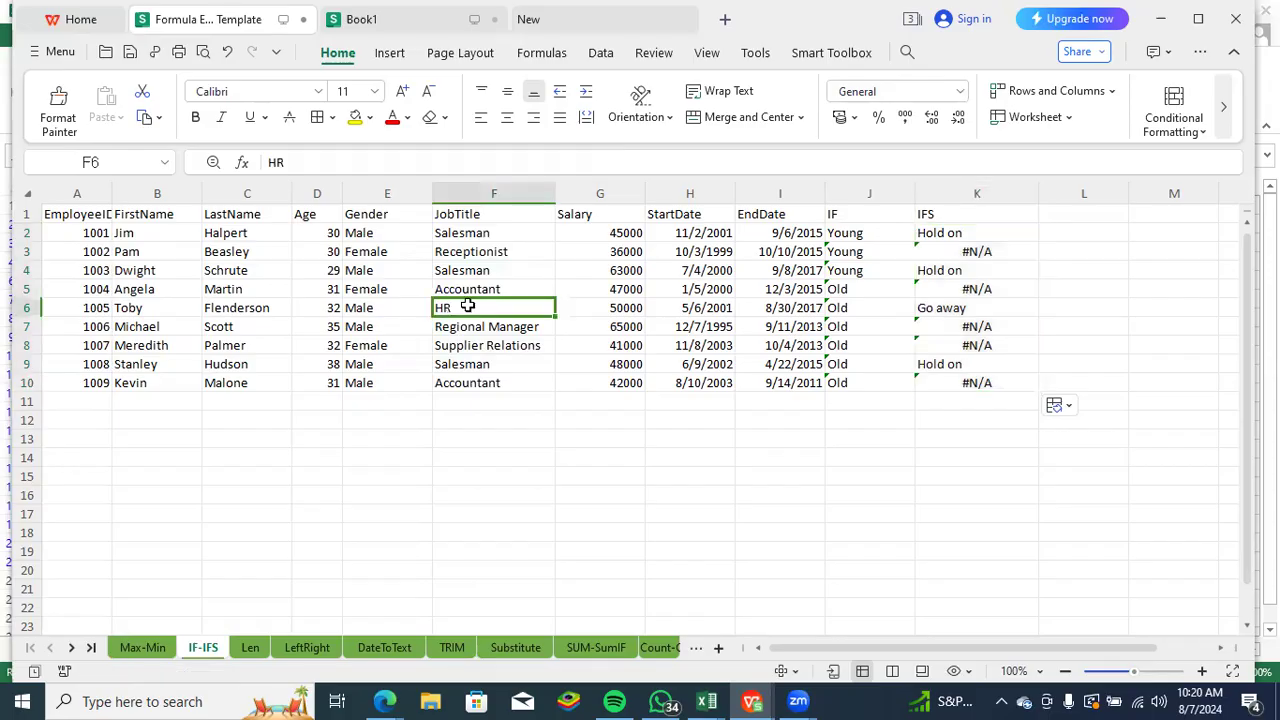
{"action": "left_click", "coordinate": [494, 436]}
{"action": "left_click", "coordinate": [476, 312]}
{"action": "left_click", "coordinate": [927, 309]}
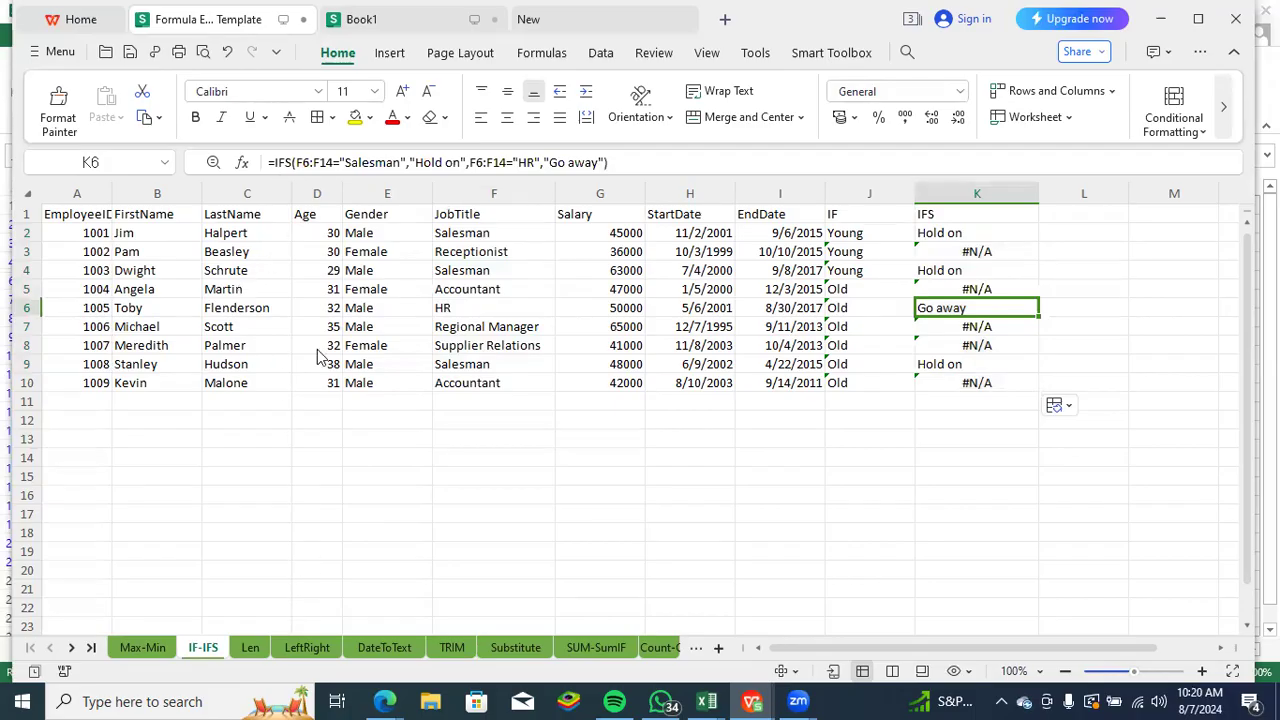
- Go to the Len sheet and clear the existing formulas in J2:J10
{"action": "left_click", "coordinate": [250, 648]}
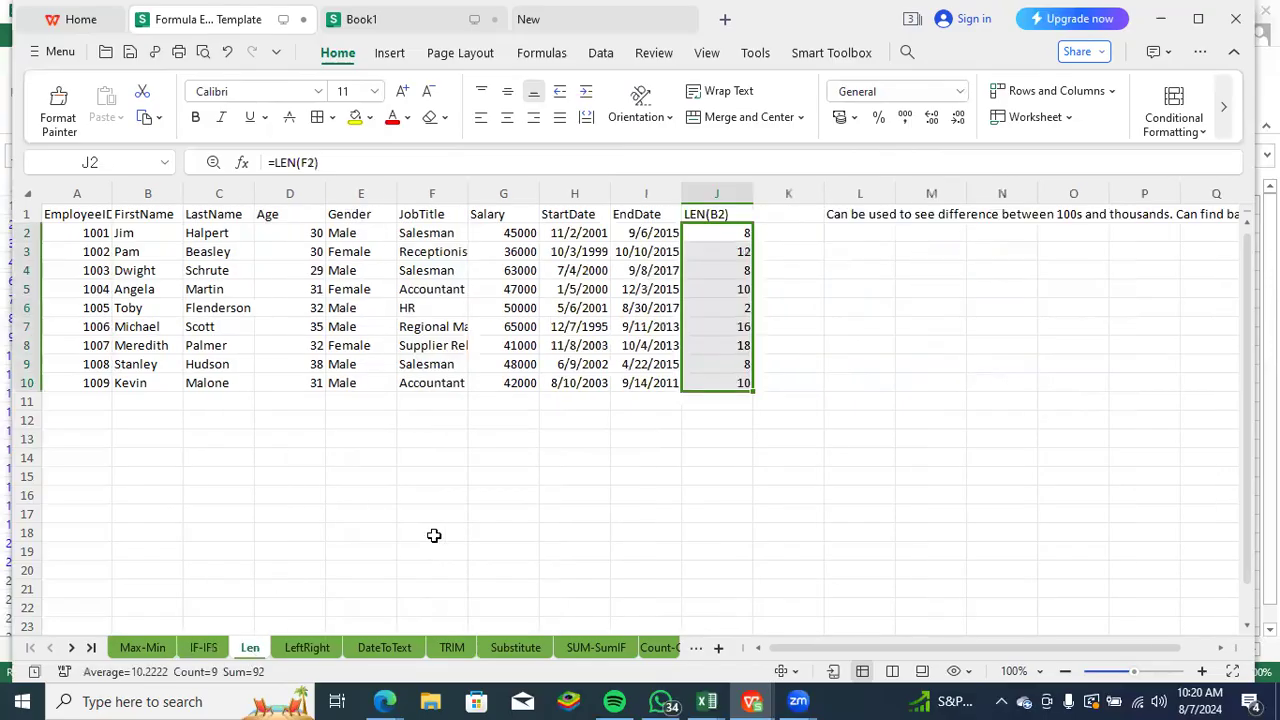
{"action": "key", "text": "Delete"}
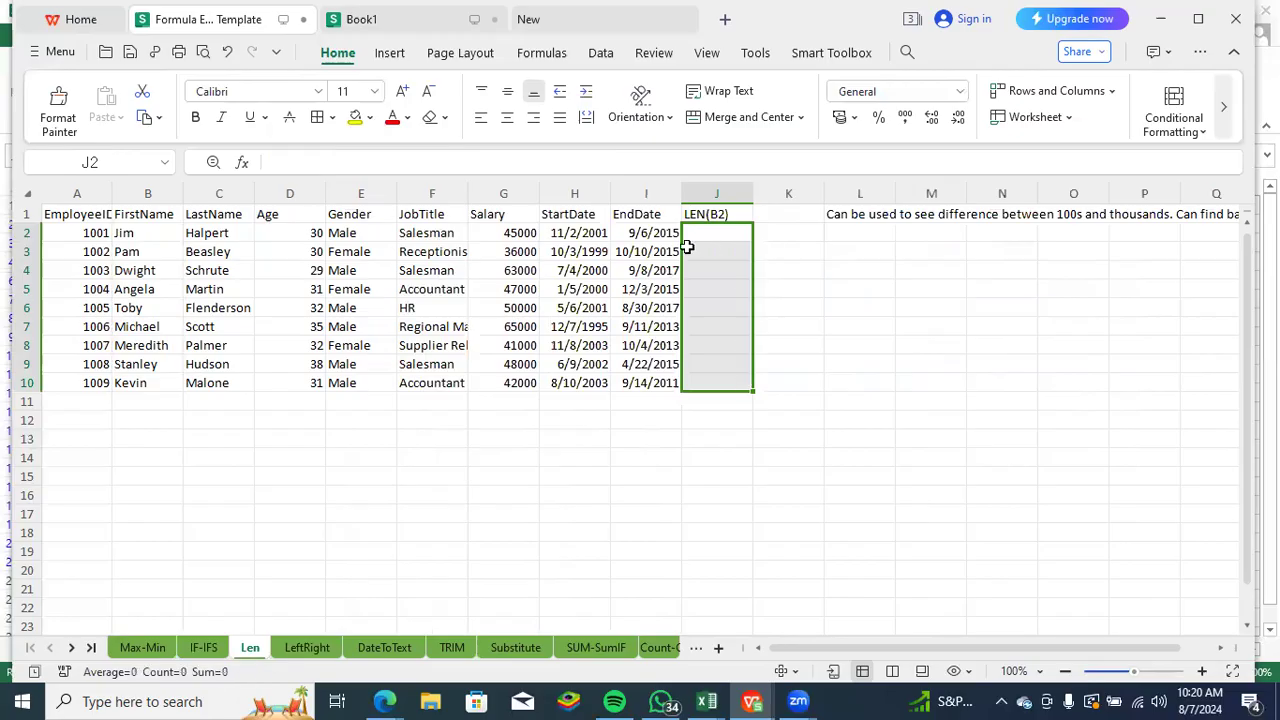
{"action": "left_click", "coordinate": [702, 232]}
- Enter the formula =LEN(A2) in J2 to count the characters of the first employee ID
{"action": "left_click_drag", "start_coordinate": [879, 649], "coordinate": [922, 647]}
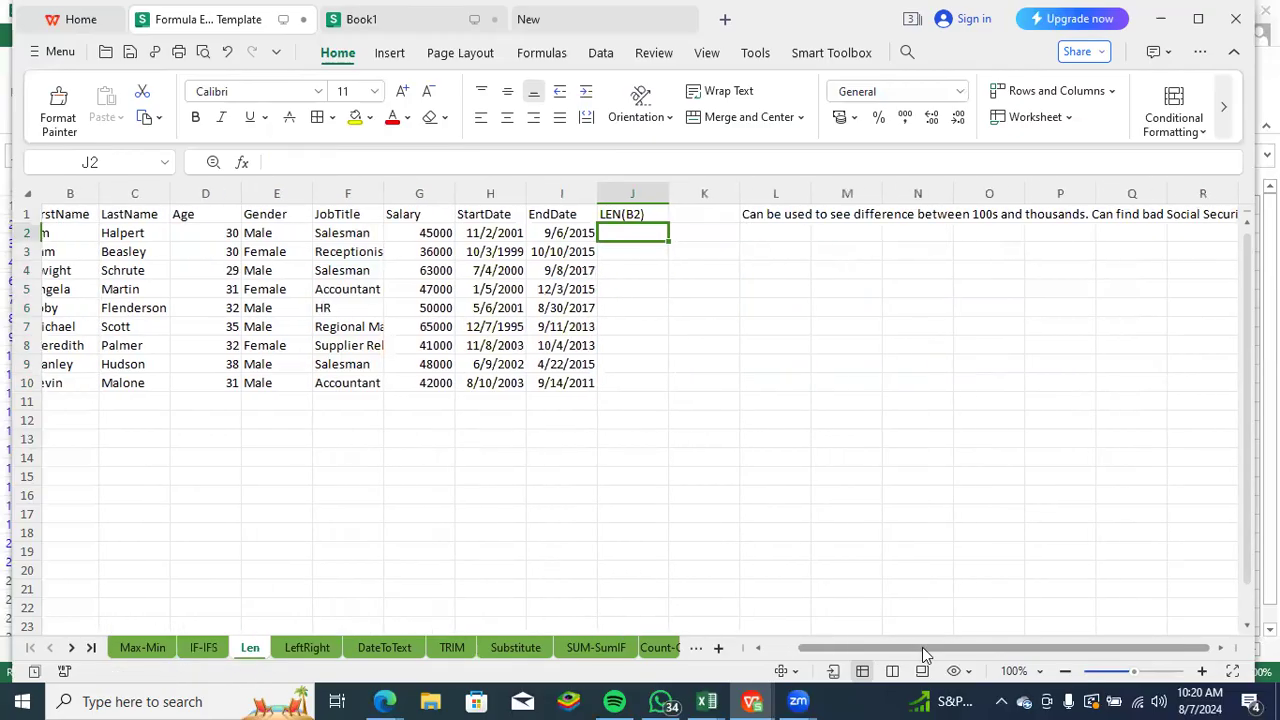
{"action": "left_click_drag", "start_coordinate": [903, 651], "coordinate": [866, 643]}
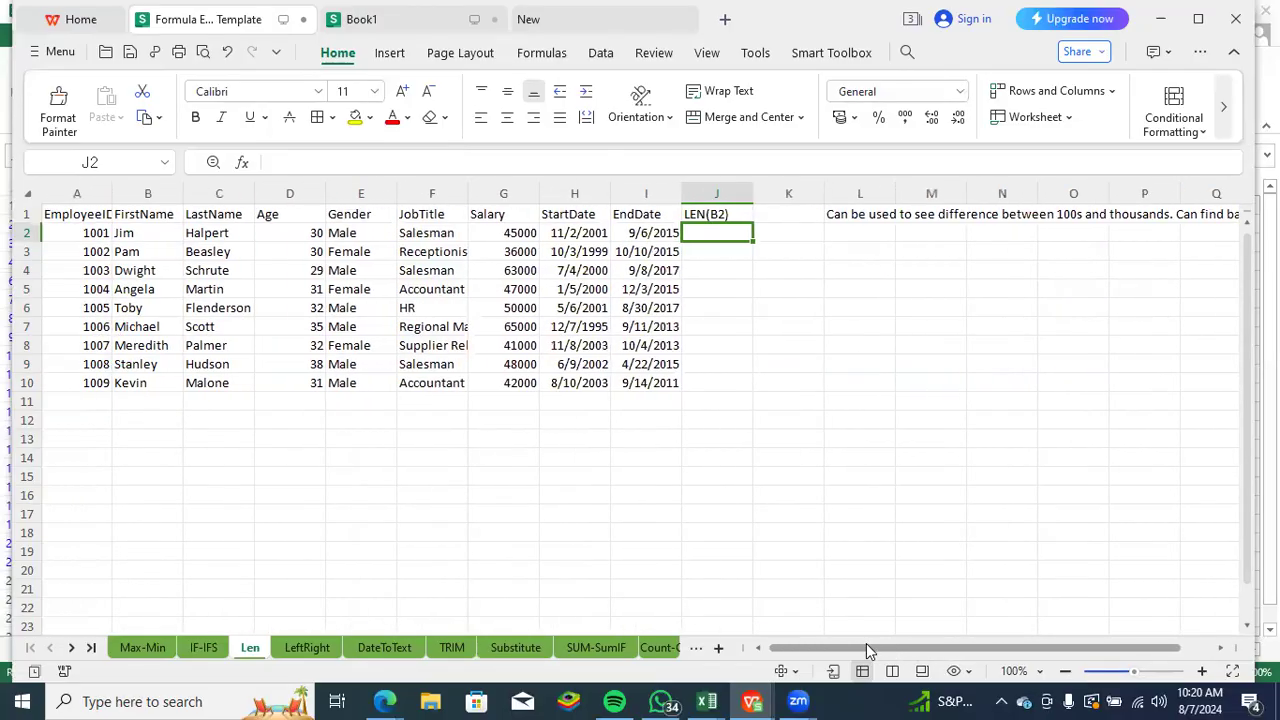
{"action": "left_click", "coordinate": [72, 233]}
{"action": "left_click_drag", "start_coordinate": [57, 347], "coordinate": [66, 380]}
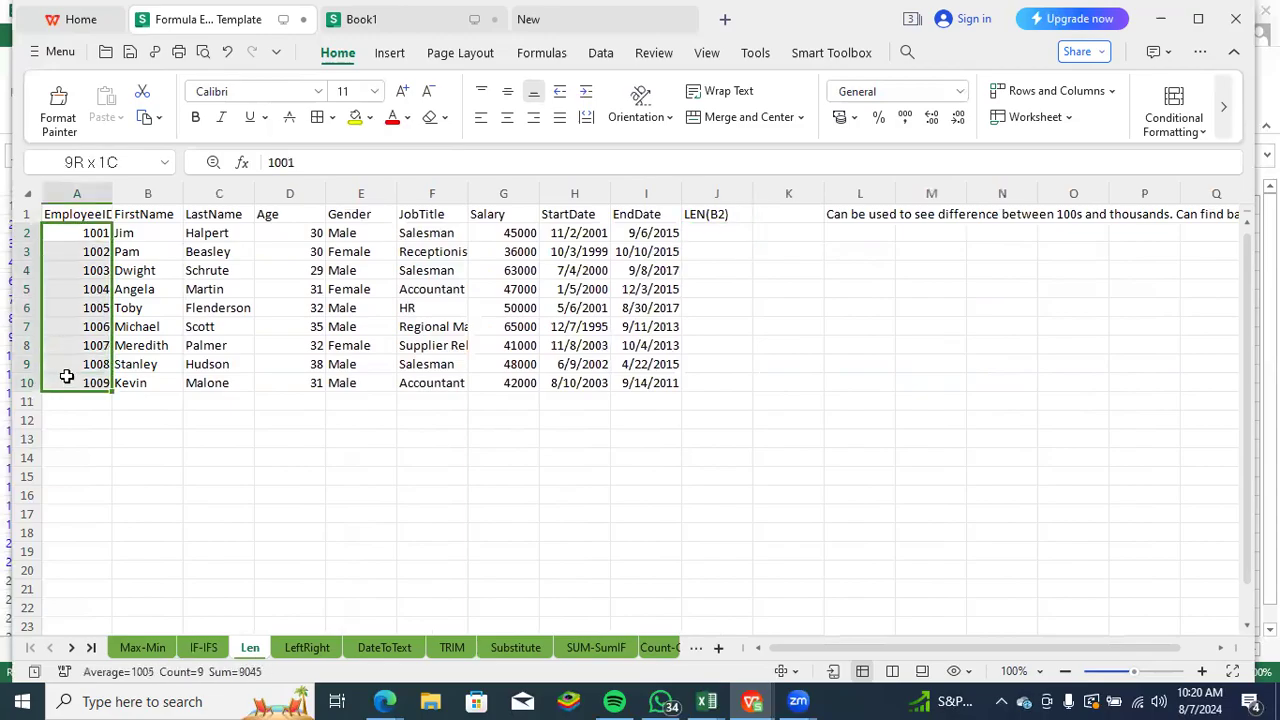
{"action": "left_click", "coordinate": [712, 235]}
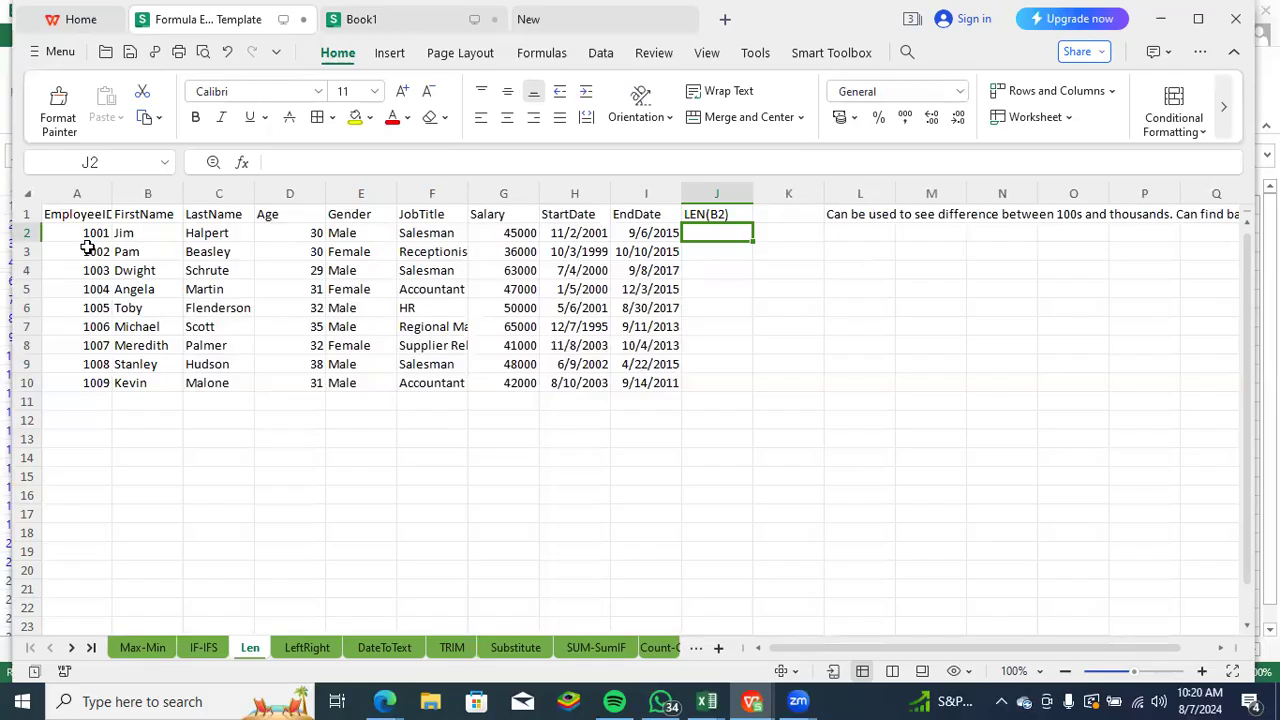
{"action": "left_click_drag", "start_coordinate": [92, 233], "coordinate": [94, 380]}
{"action": "left_click", "coordinate": [704, 232]}
{"action": "type", "text": "=len"}
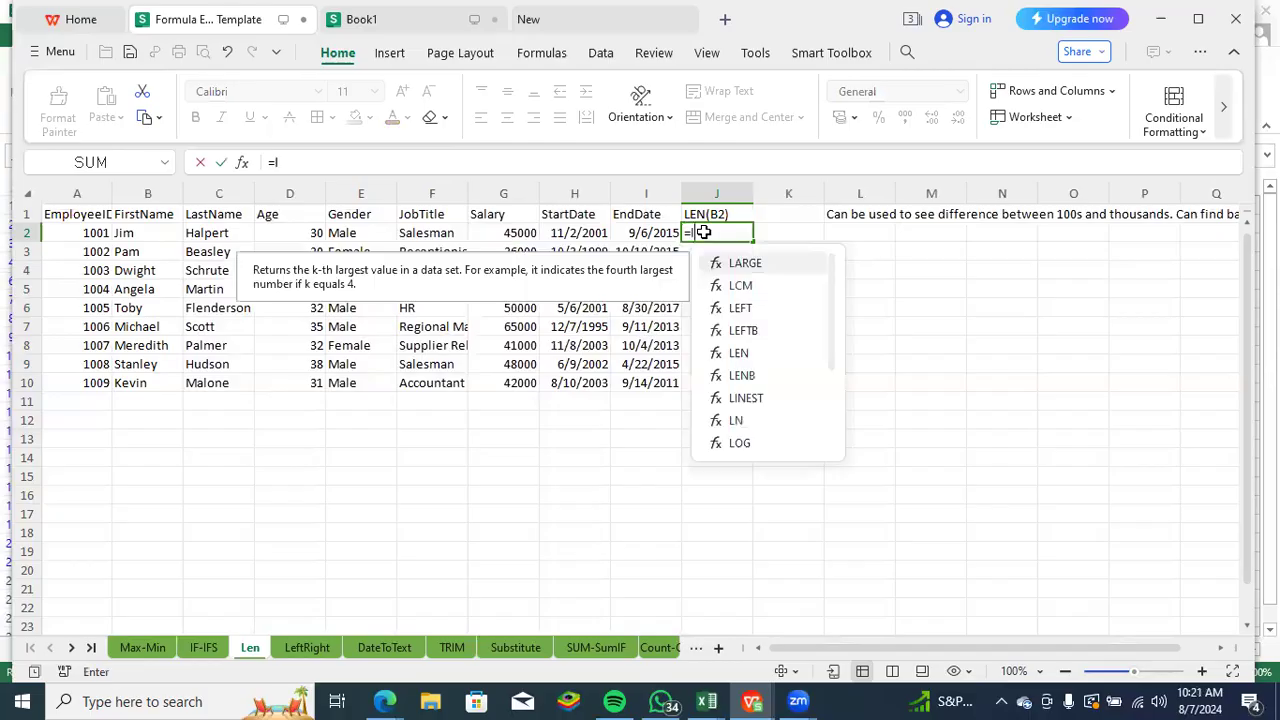
{"action": "key", "text": "Tab"}
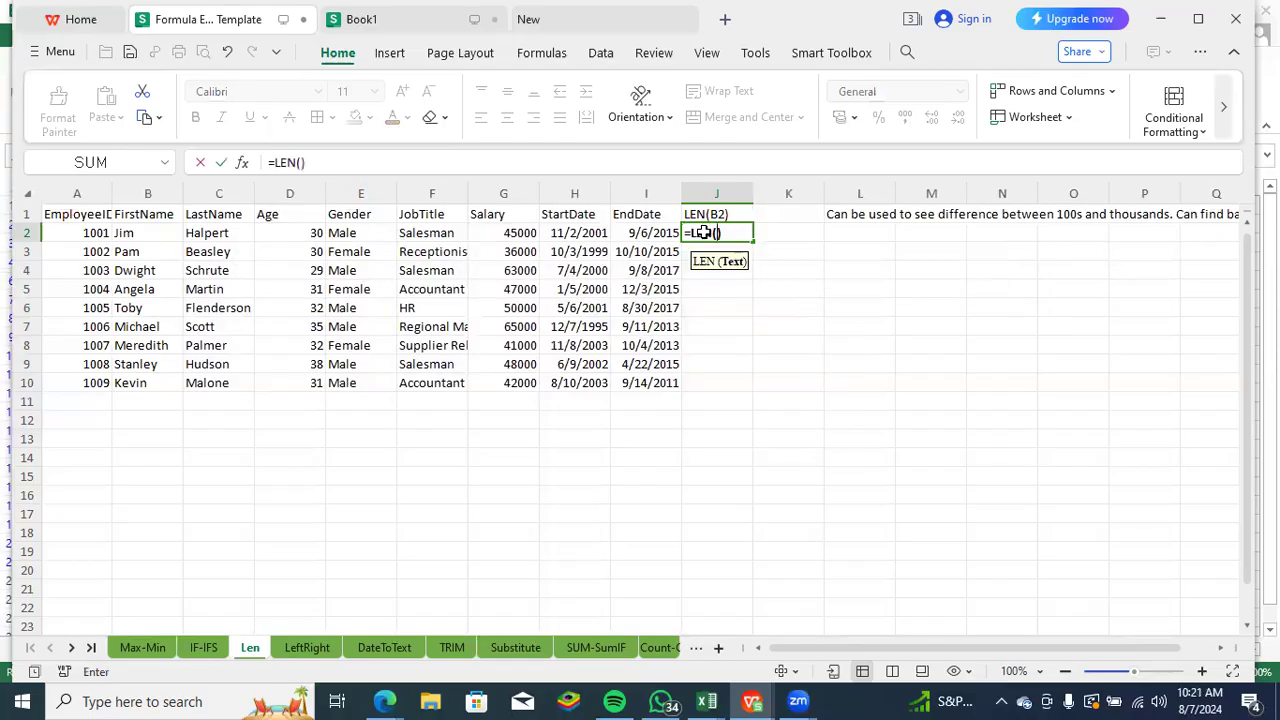
{"action": "left_click", "coordinate": [86, 233]}
{"action": "key", "text": "Return"}
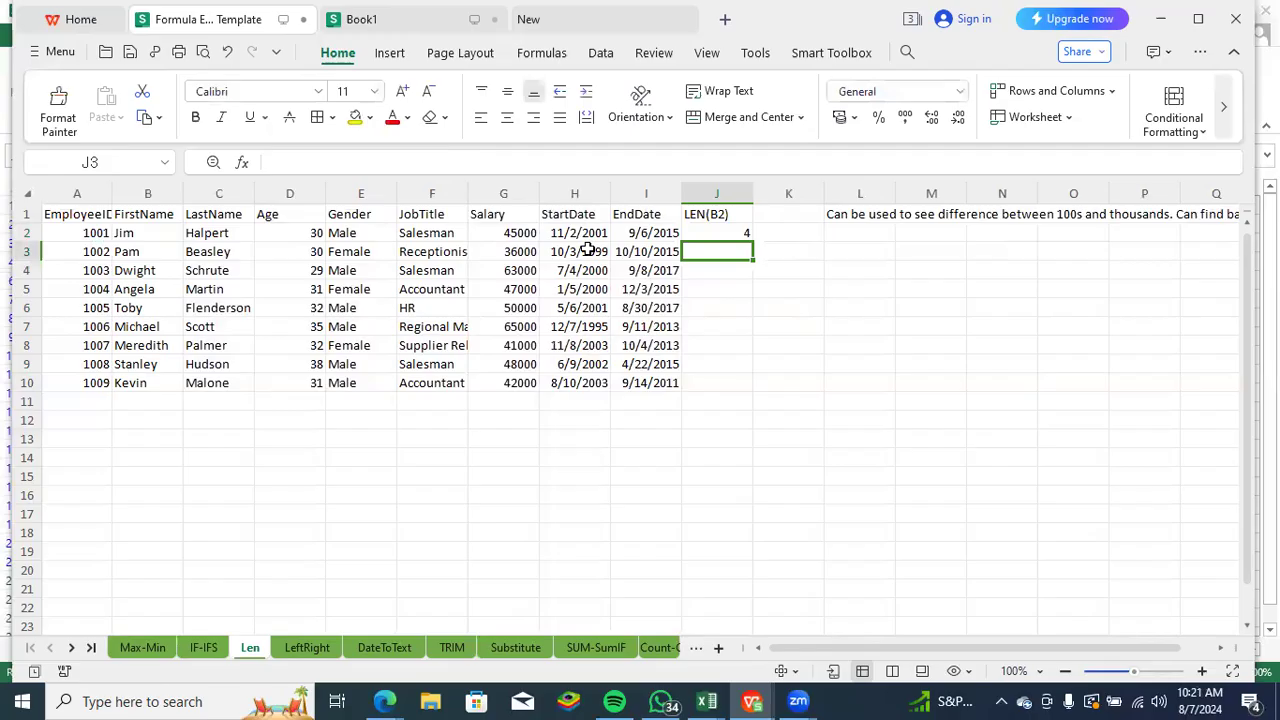
- Append a 1 to the employee ID in A8 and fill the LEN formula from J2 down to J10
{"action": "left_click", "coordinate": [95, 345]}
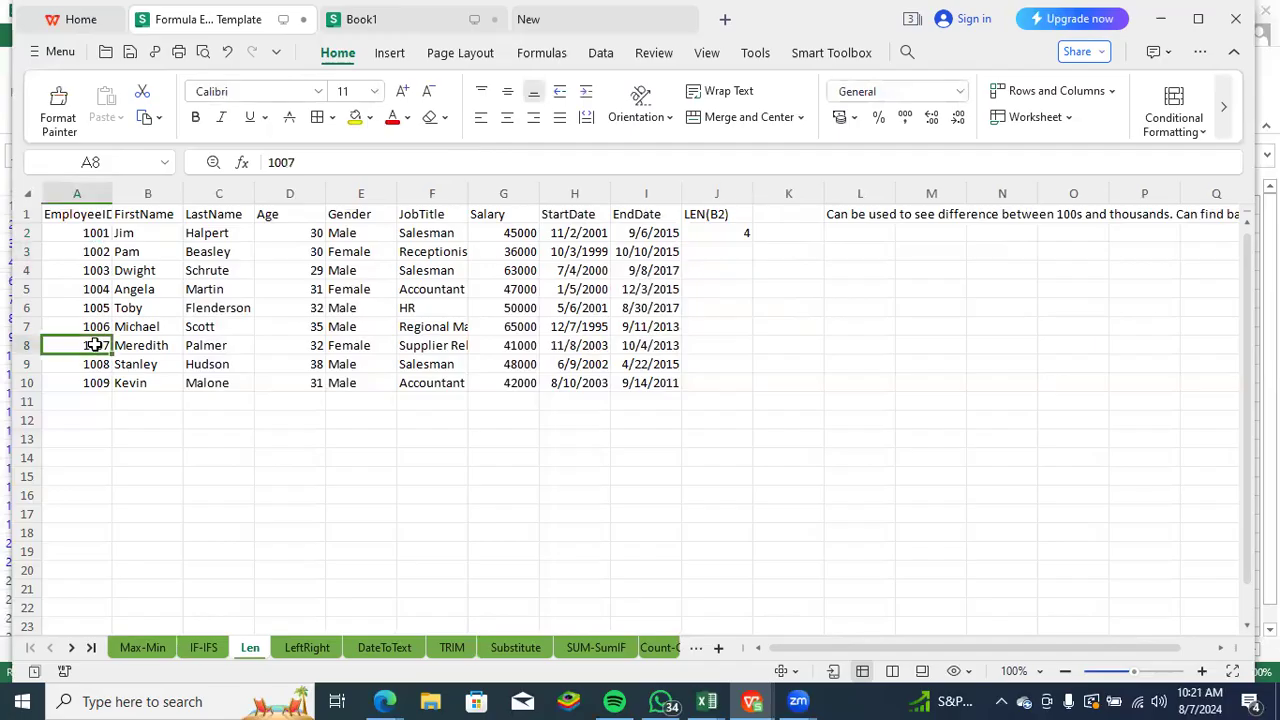
{"action": "left_click", "coordinate": [292, 164]}
{"action": "type", "text": "1"}
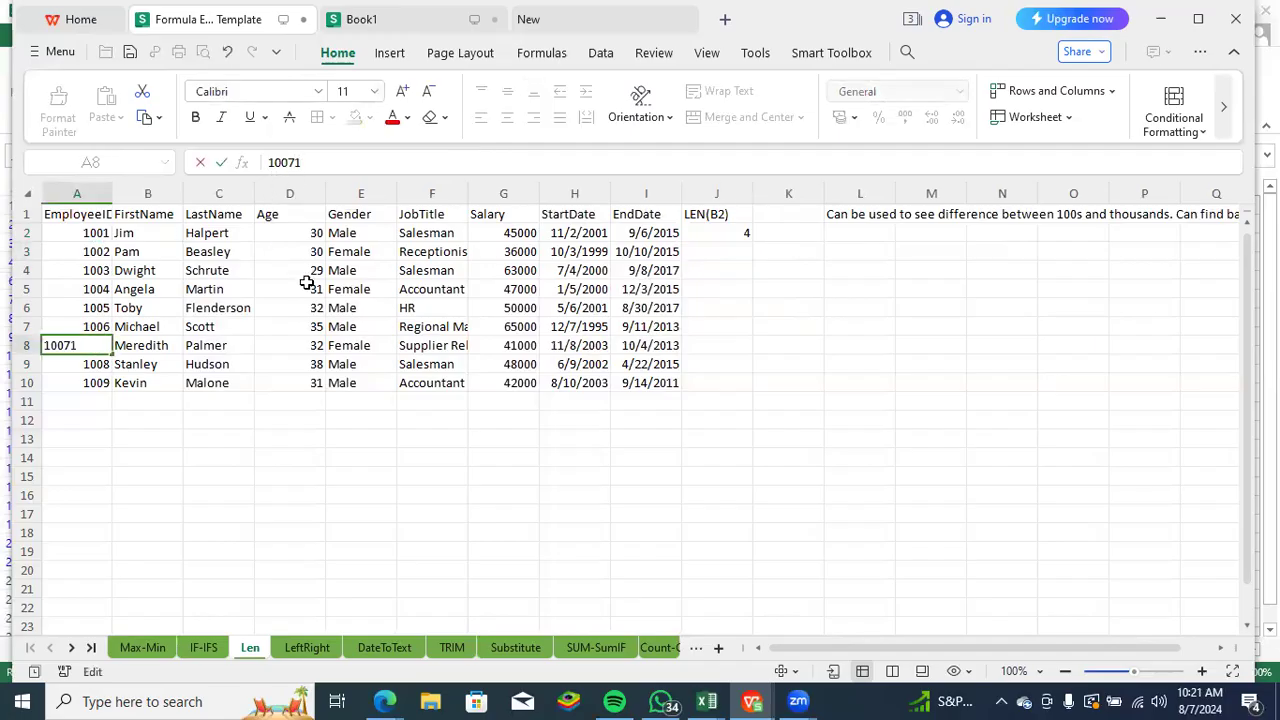
{"action": "left_click", "coordinate": [194, 437]}
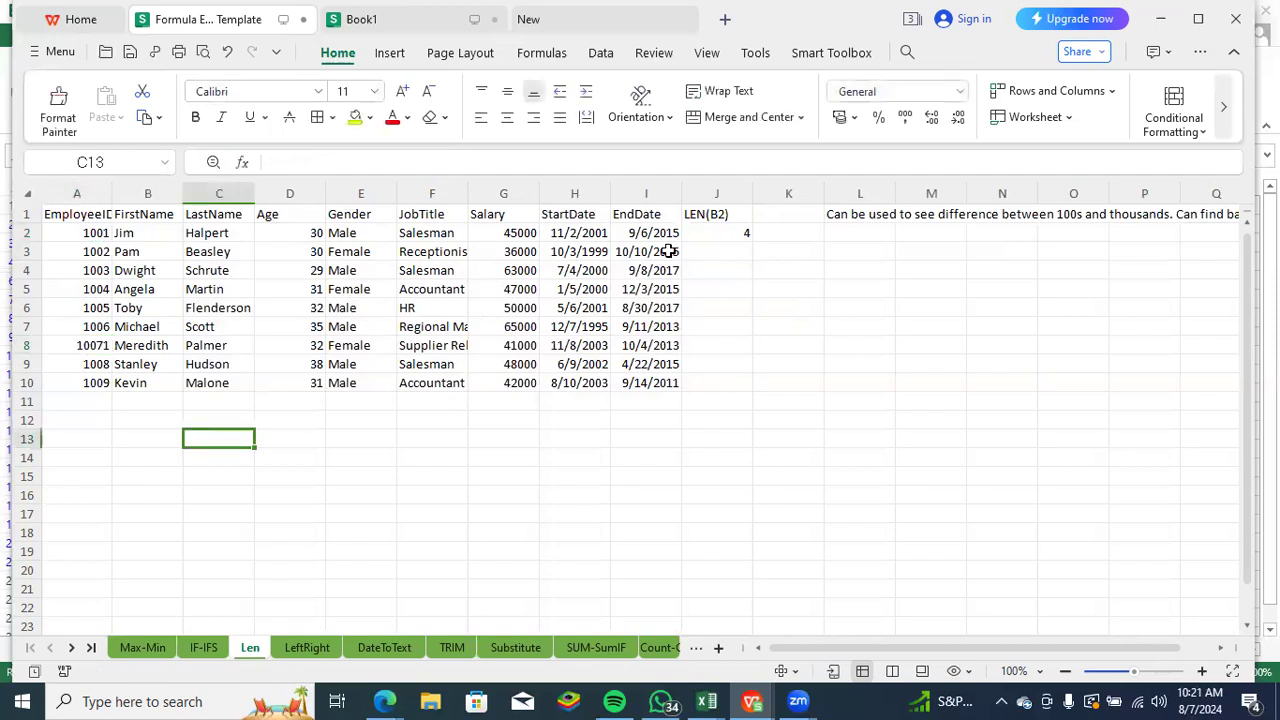
{"action": "left_click", "coordinate": [738, 232]}
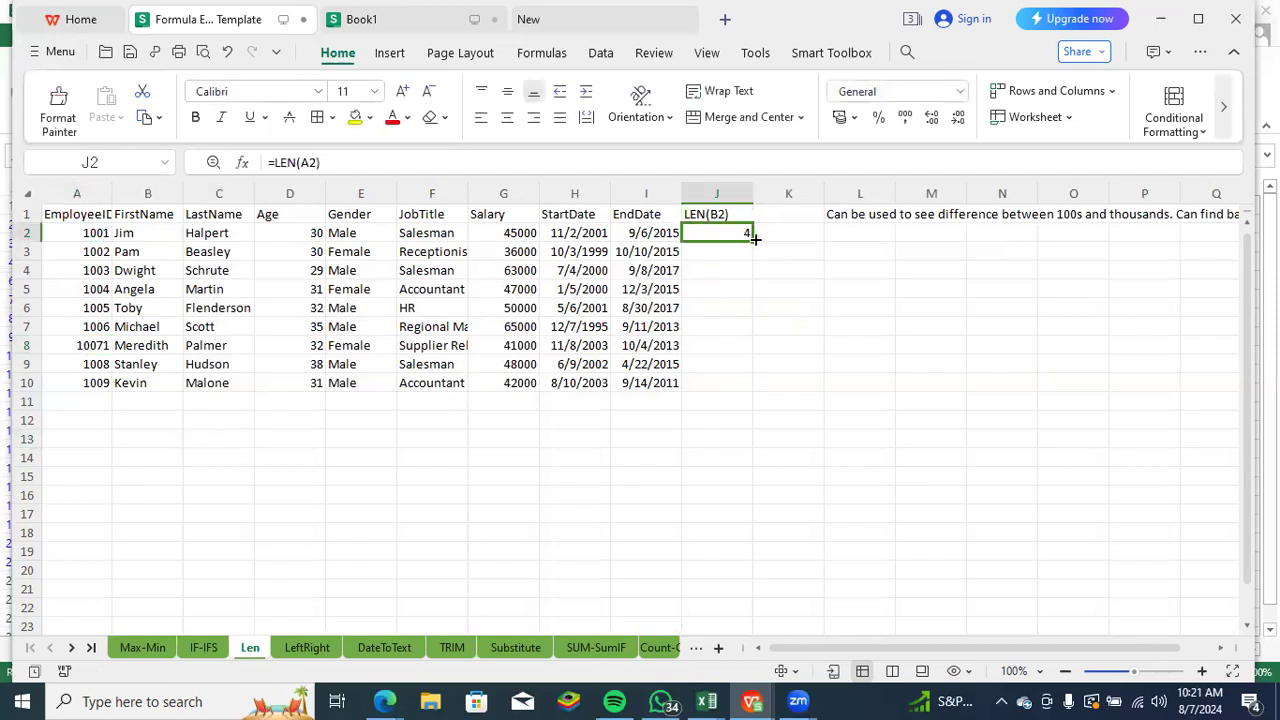
{"action": "double_click", "coordinate": [754, 239]}
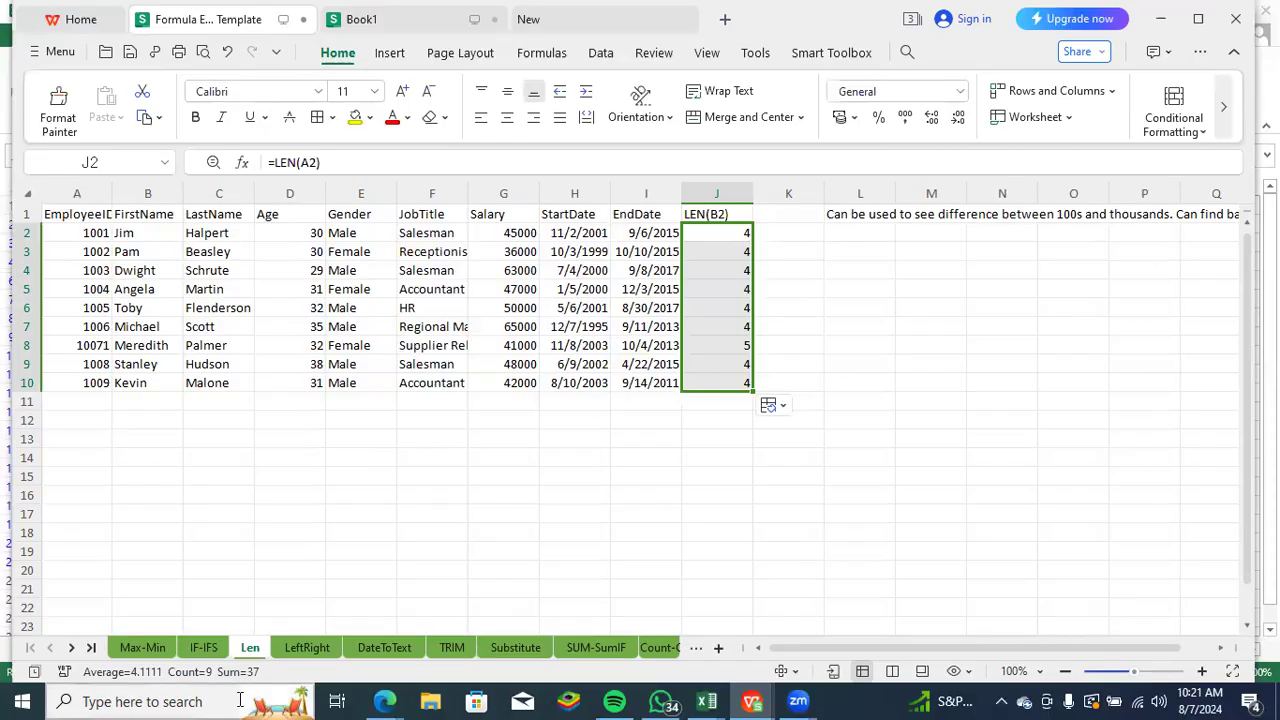
- Go to the LeftRight sheet and clear the existing LEFT formulas in K2:K10
{"action": "left_click", "coordinate": [311, 649]}
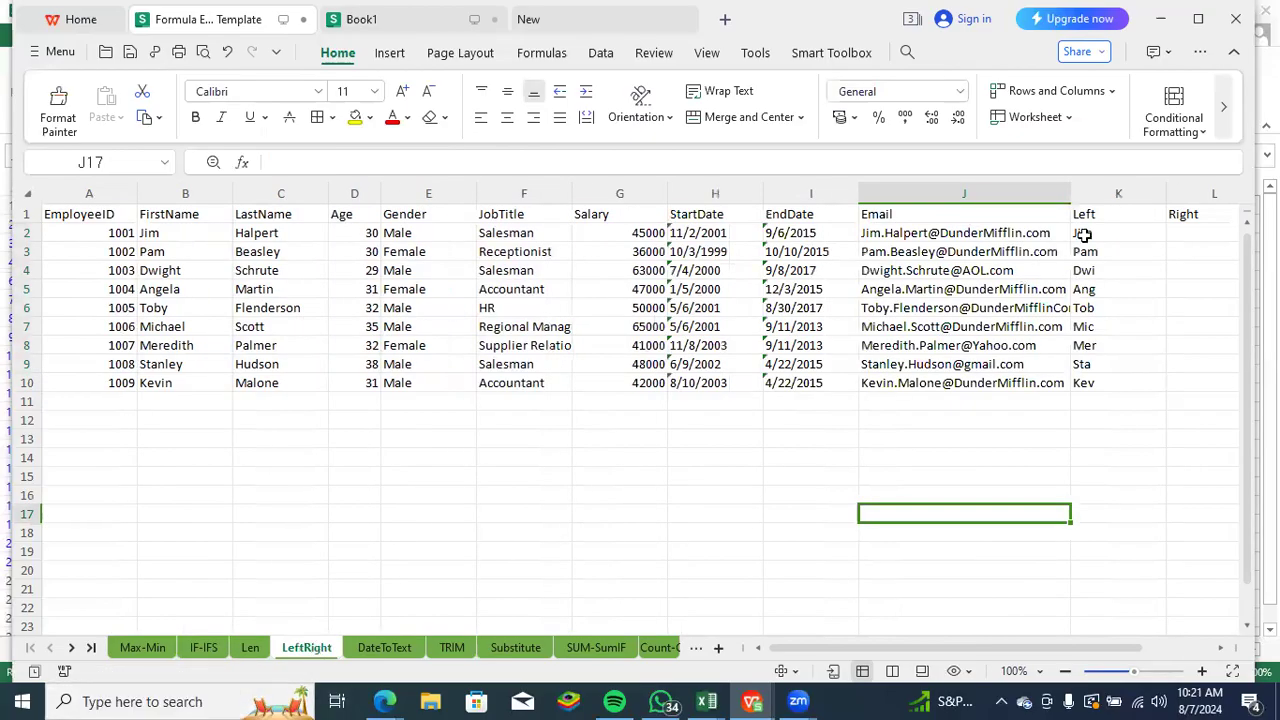
{"action": "left_click_drag", "start_coordinate": [1083, 236], "coordinate": [1099, 345]}
{"action": "key", "text": "shift+Down"}
{"action": "key", "text": "shift+Down"}
{"action": "key", "text": "shift+Down"}
{"action": "key", "text": "shift+Down"}
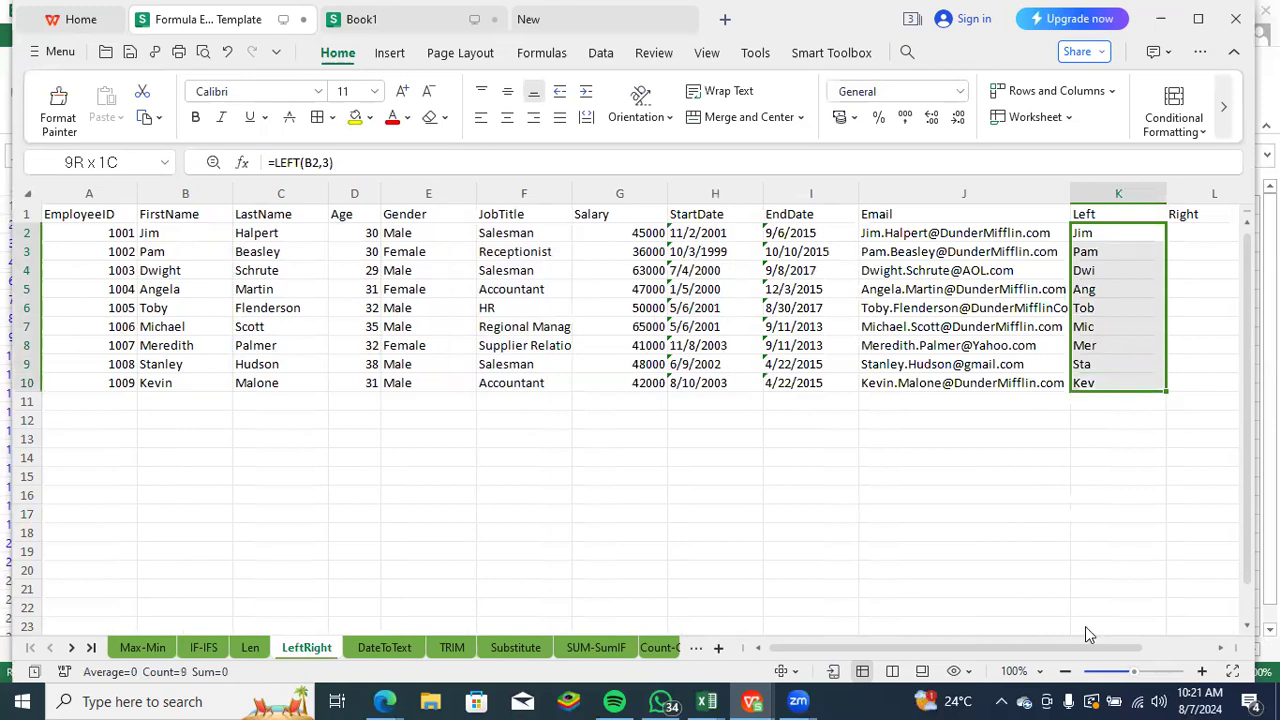
{"action": "key", "text": "Delete"}
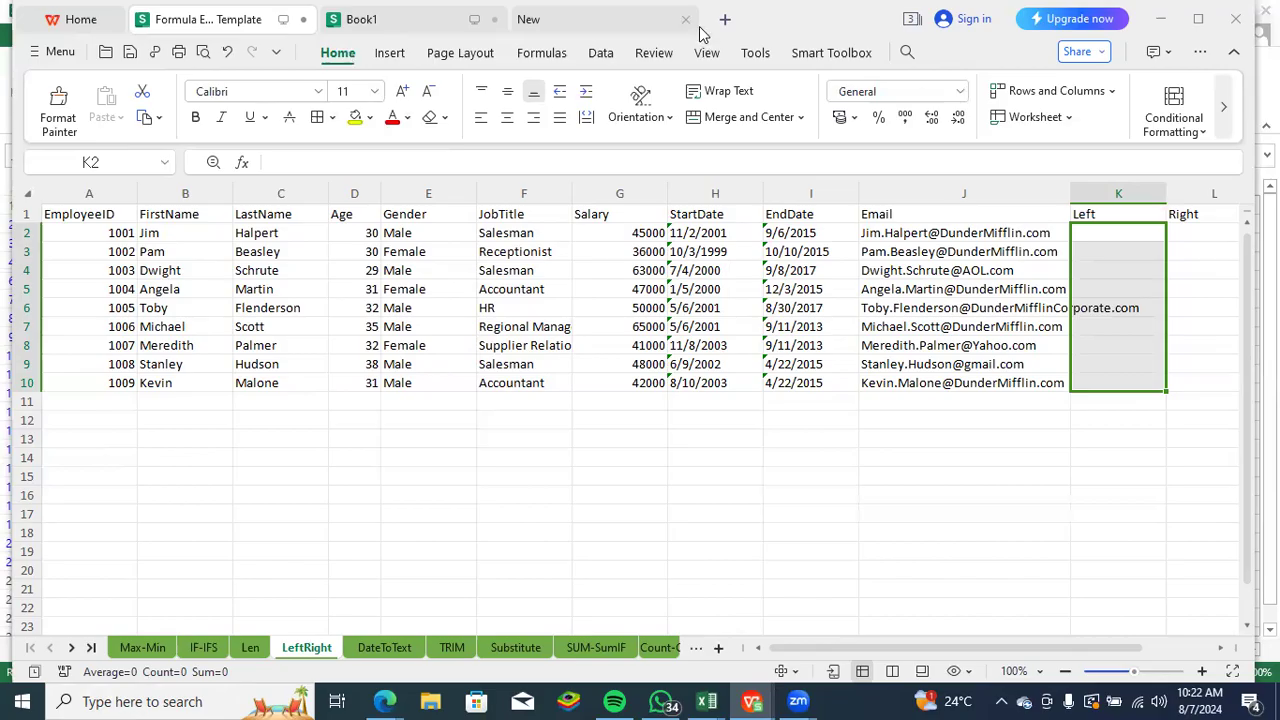
{"action": "left_click", "coordinate": [1099, 241]}
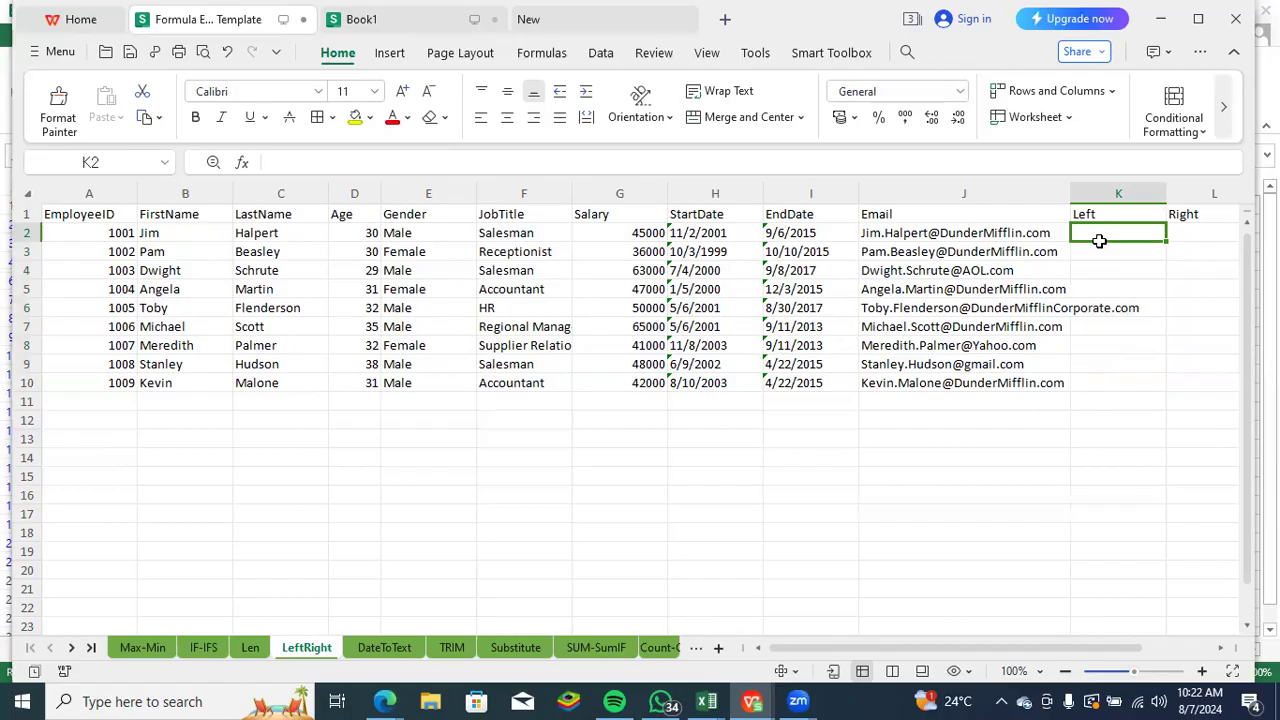
{"action": "type", "text": "="}
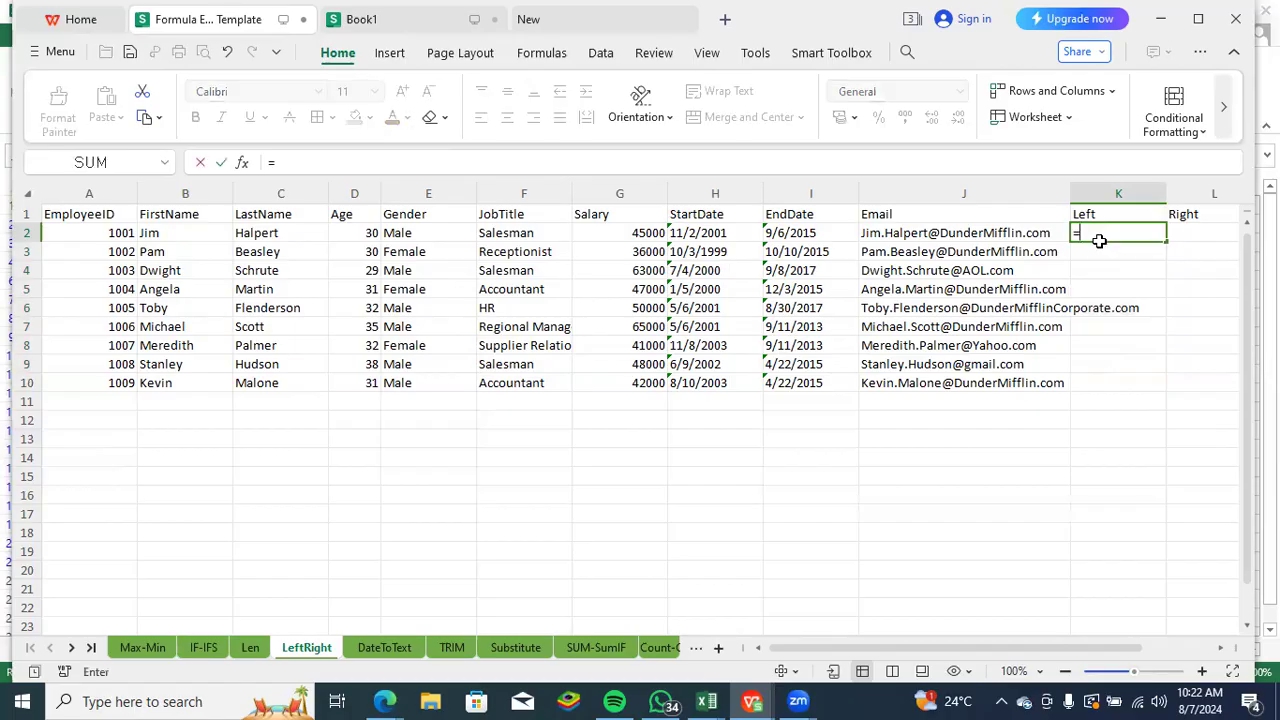
{"action": "type", "text": "le"}
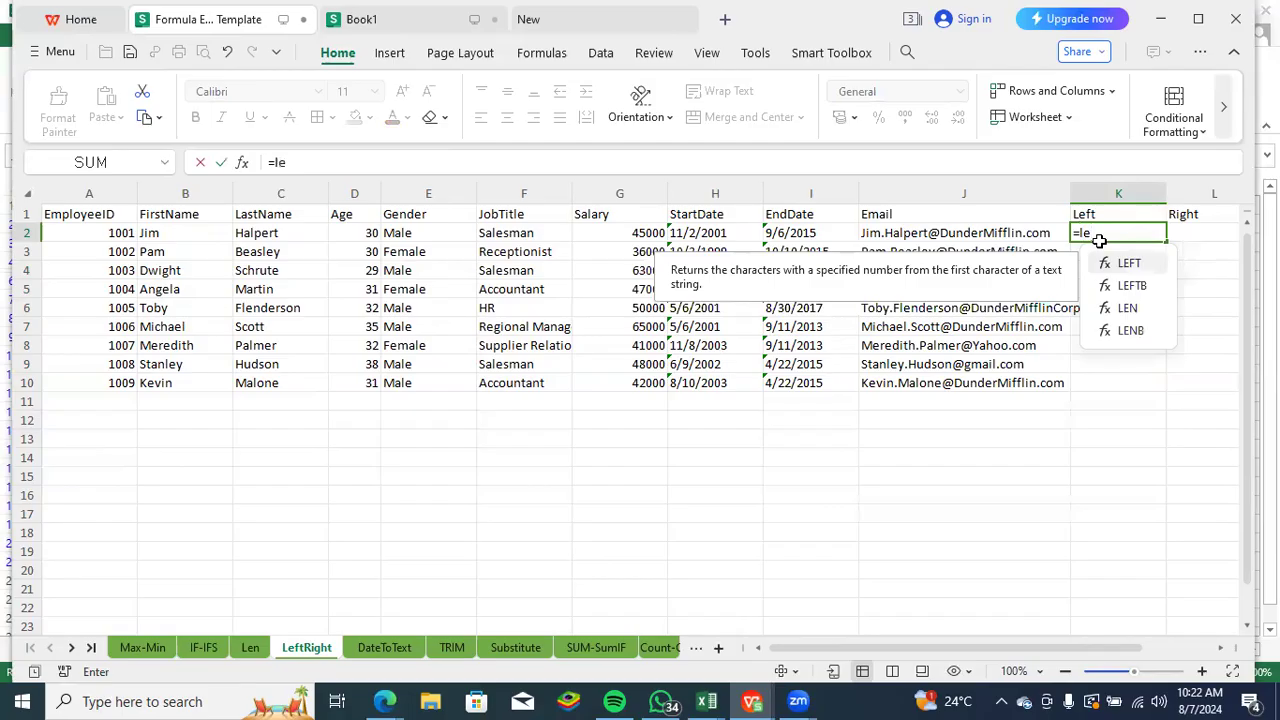
{"action": "key", "text": "BackSpace"}
{"action": "key", "text": "BackSpace"}
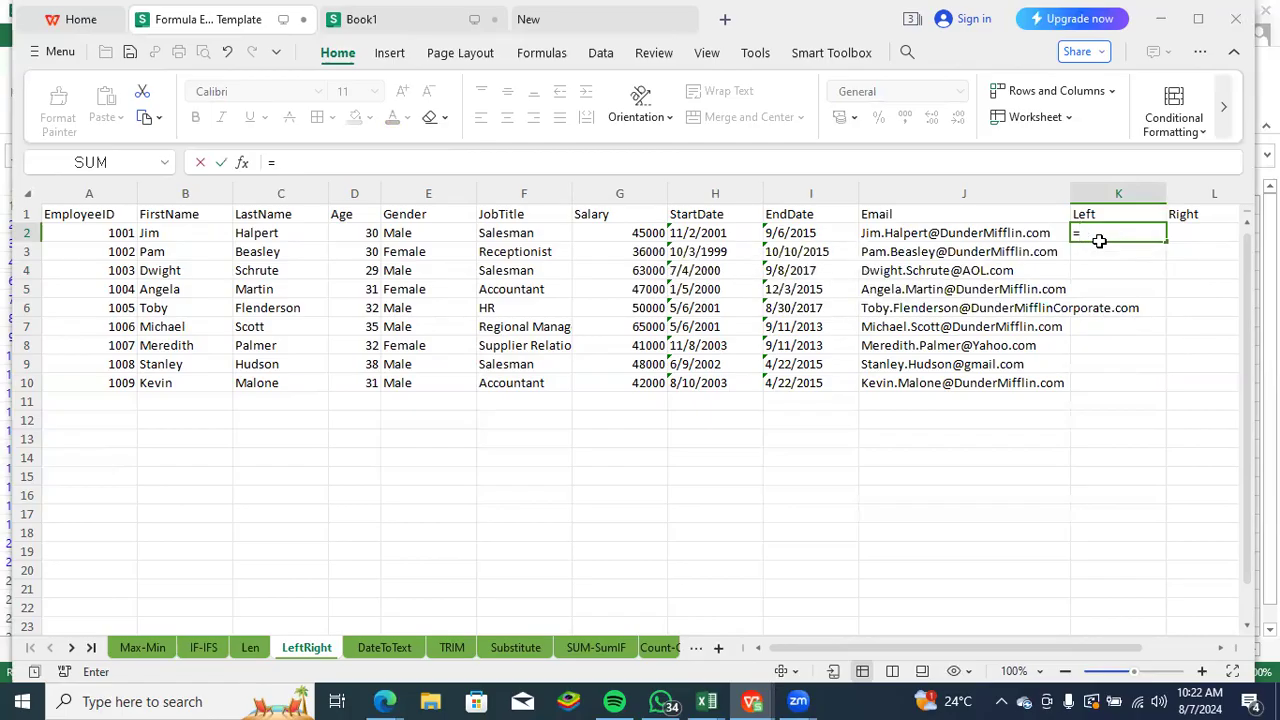
{"action": "left_click", "coordinate": [329, 567]}
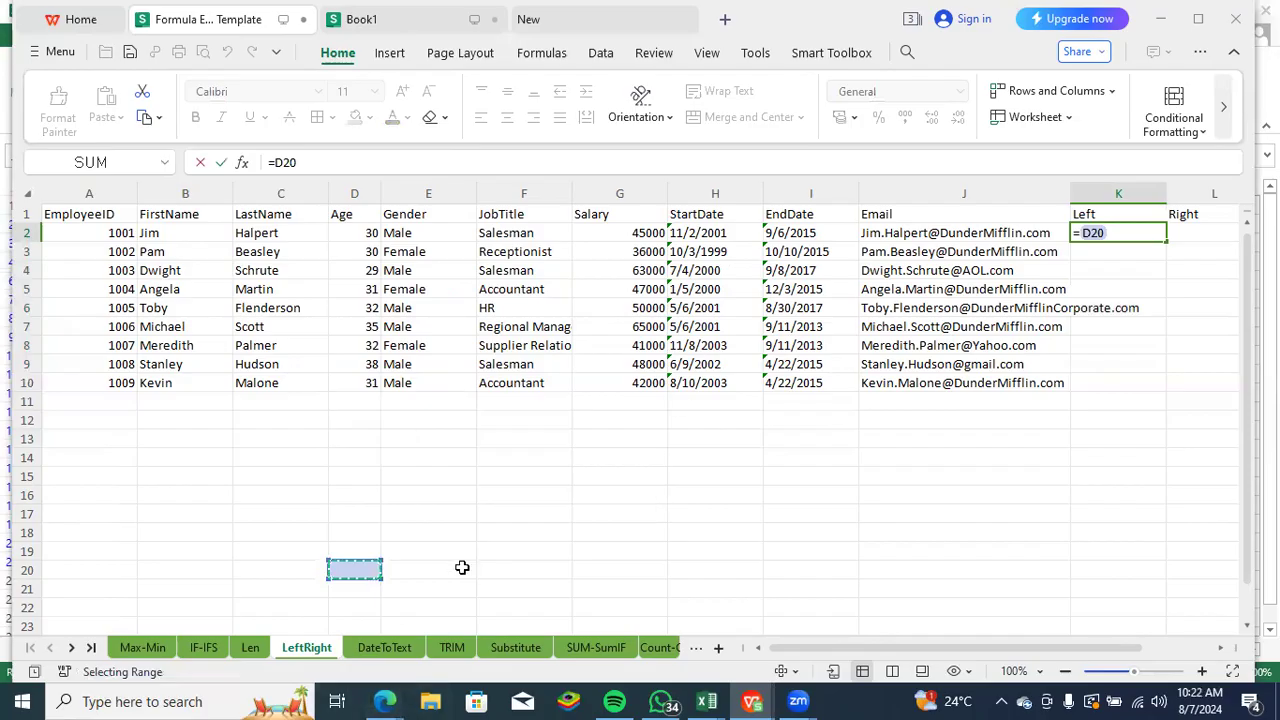
{"action": "left_click", "coordinate": [520, 568]}
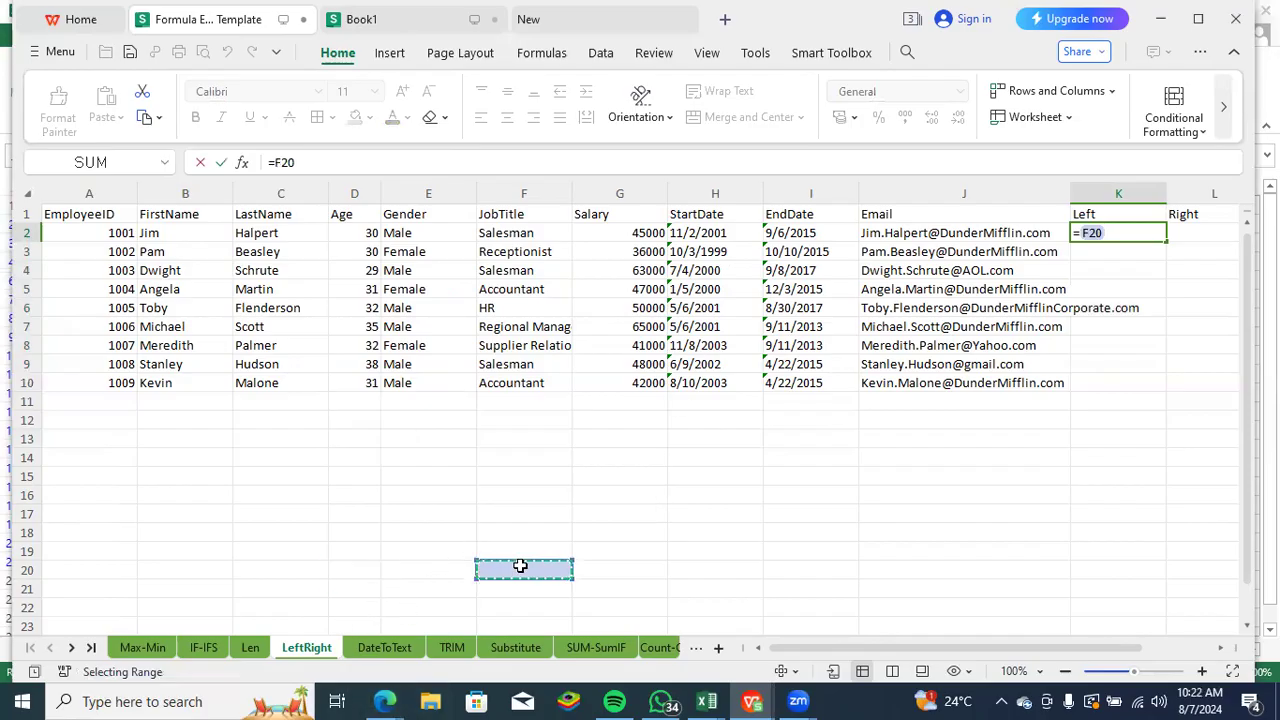
{"action": "key", "text": "Escape"}
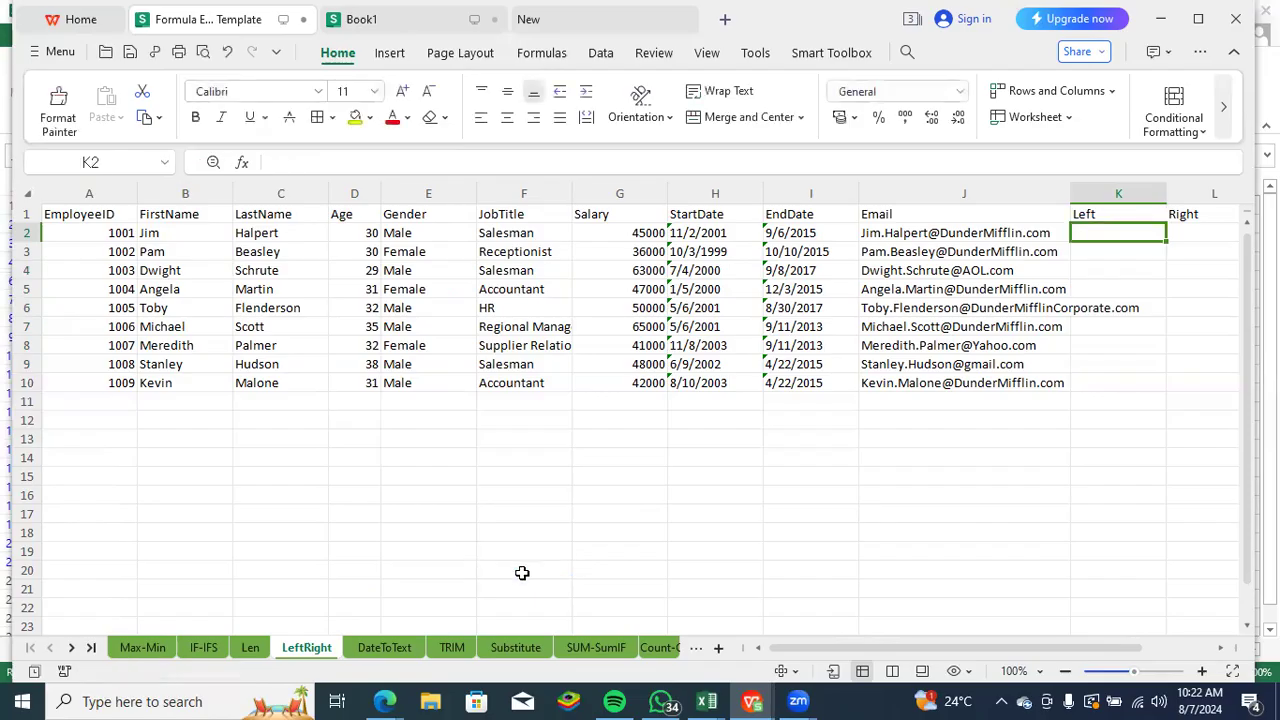
- Return to the IF-IFS sheet and examine the logical test, true value and false value of the IF formula in J2
{"action": "left_click", "coordinate": [203, 647]}
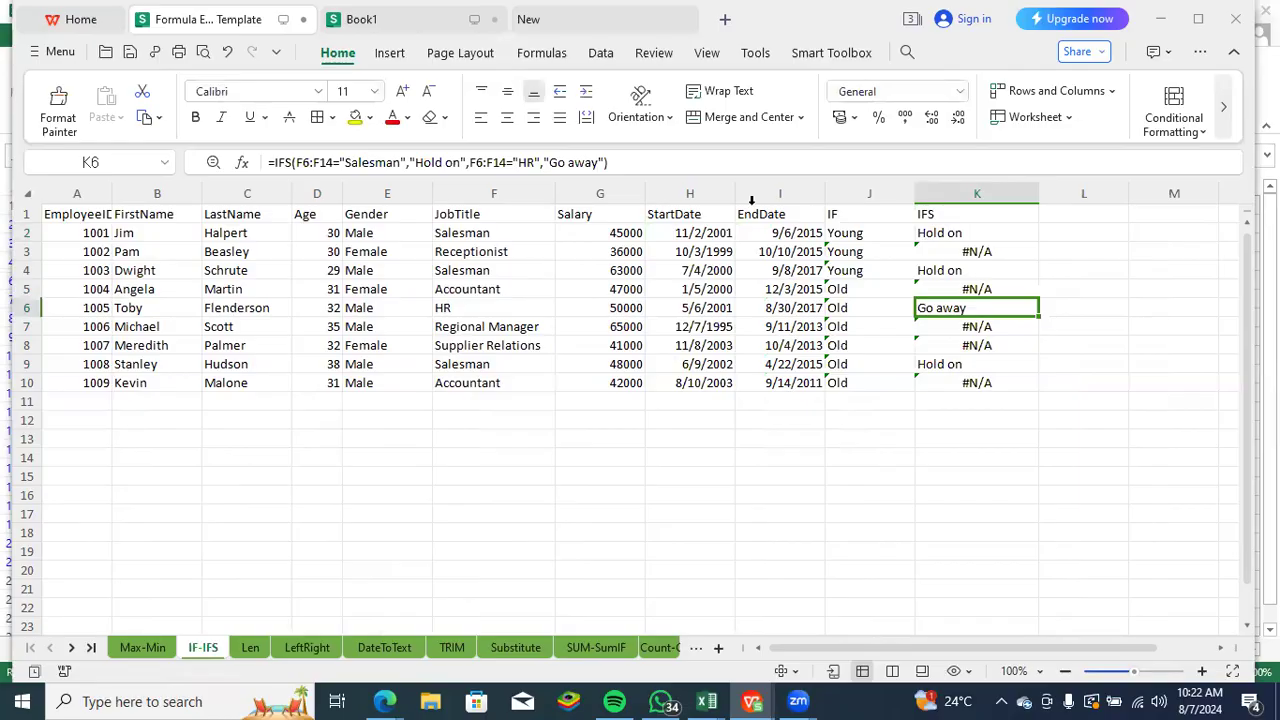
{"action": "left_click", "coordinate": [856, 214]}
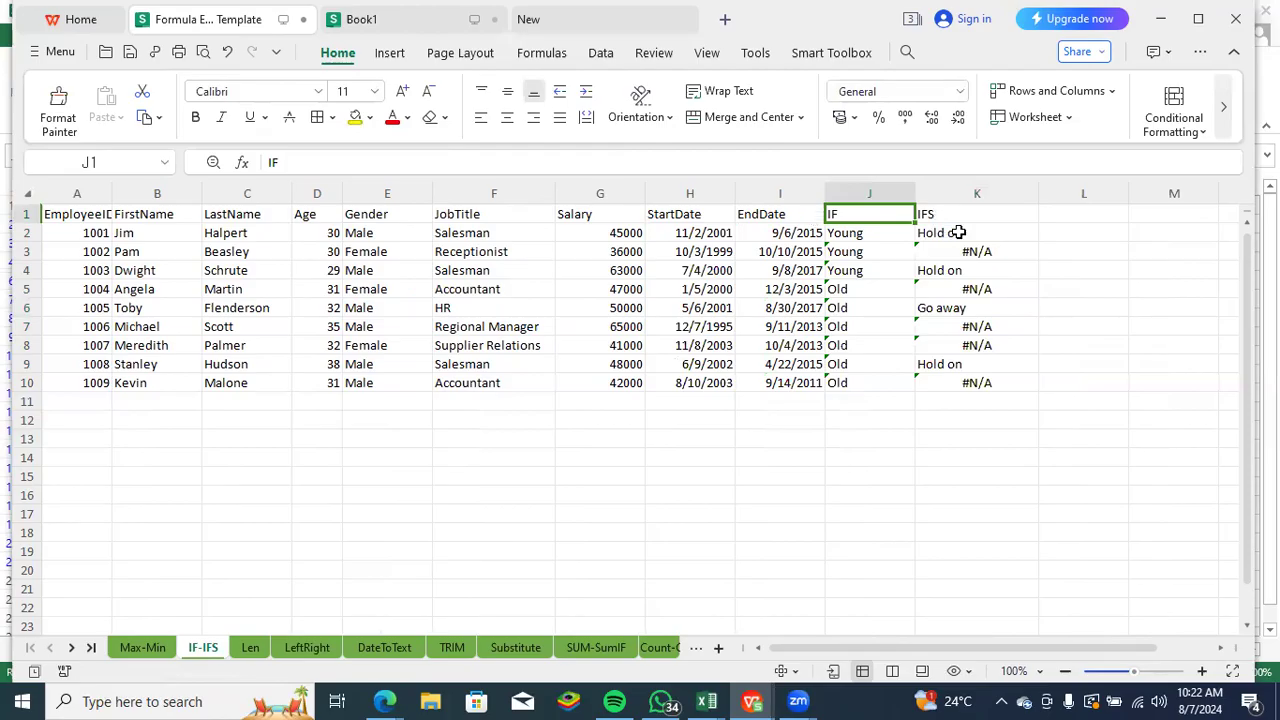
{"action": "left_click", "coordinate": [872, 233]}
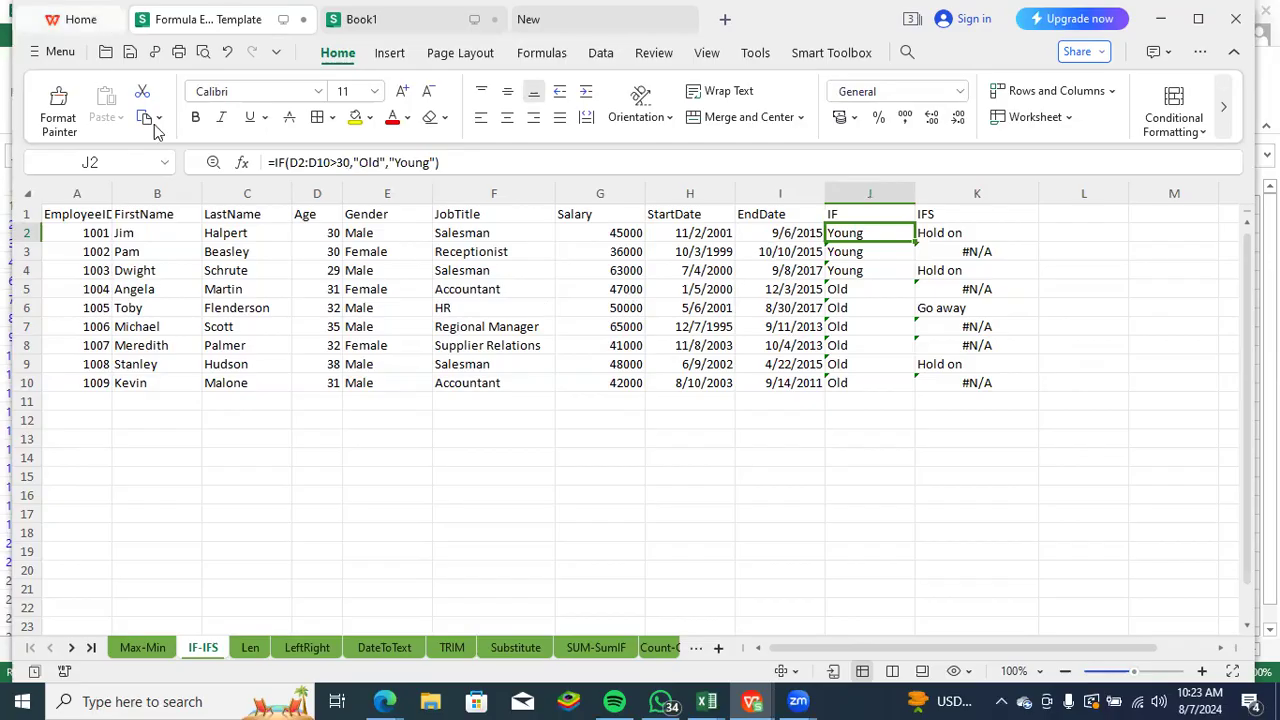
{"action": "double_click", "coordinate": [310, 162]}
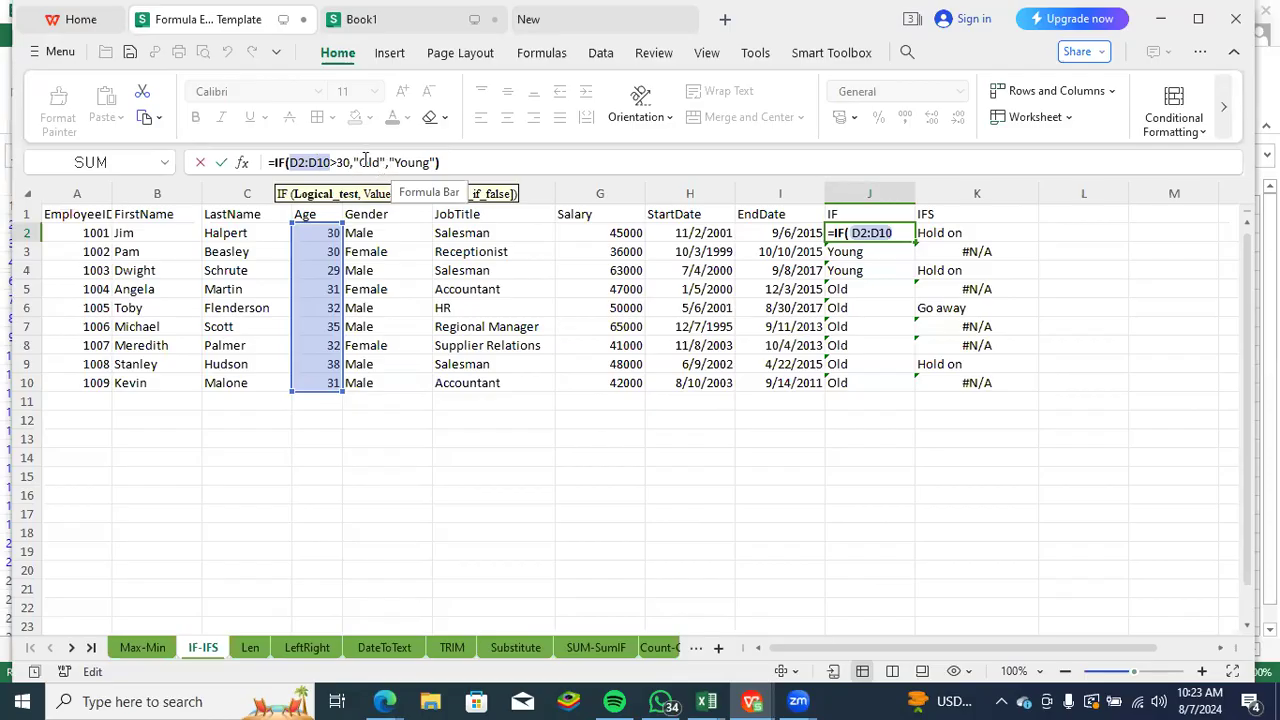
{"action": "left_click", "coordinate": [366, 163]}
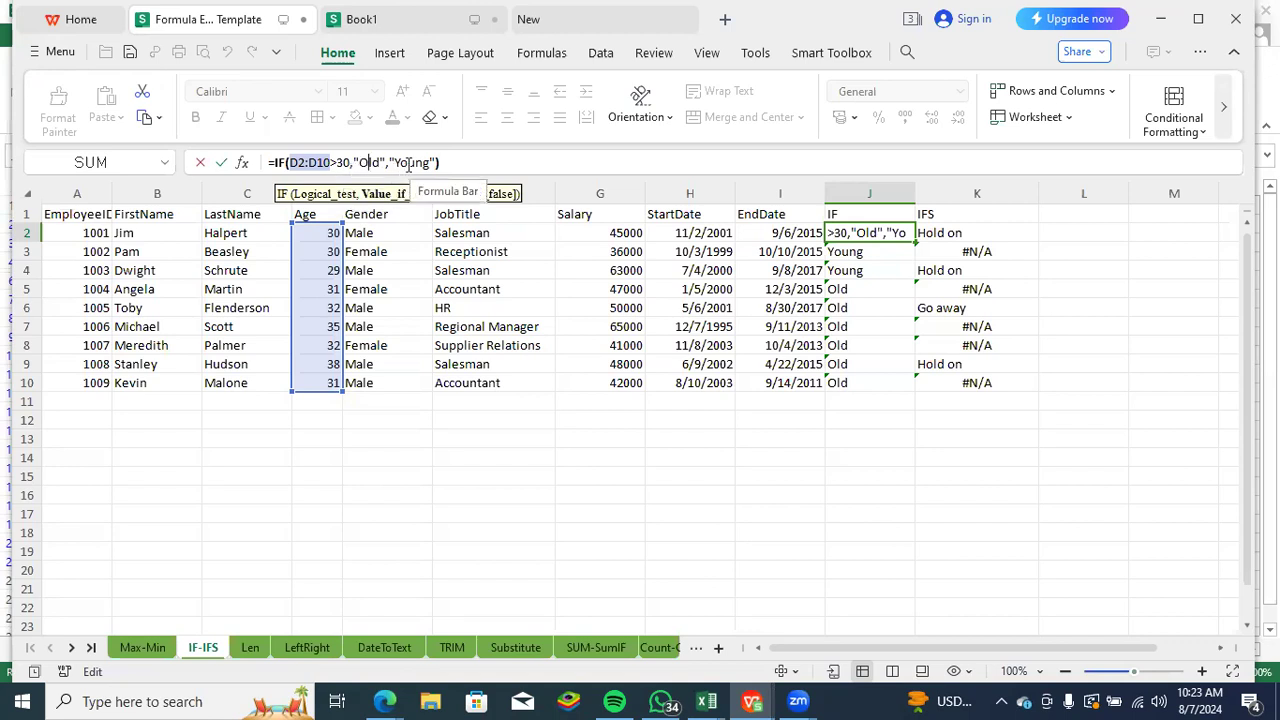
{"action": "left_click", "coordinate": [408, 165]}
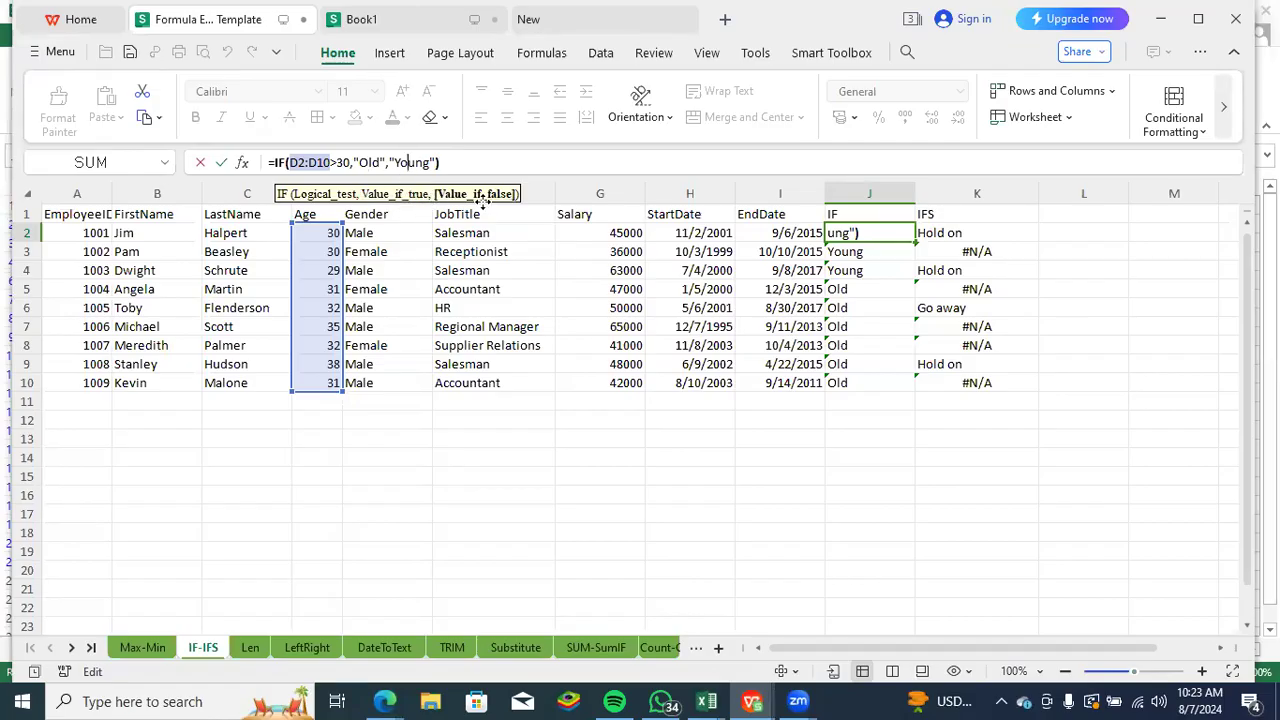
{"action": "left_click", "coordinate": [528, 418]}
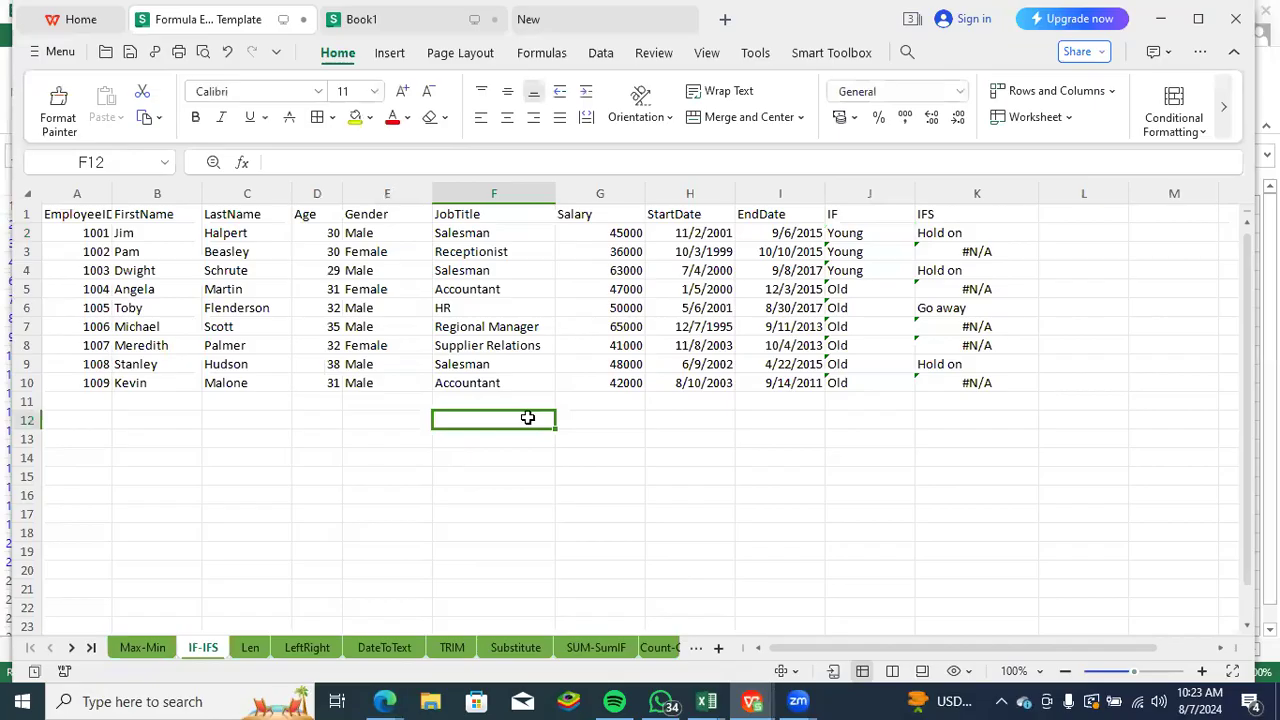
- Examine the IF formula in J9 and the job-title tests of the IFS formula in K2
{"action": "left_click", "coordinate": [841, 366]}
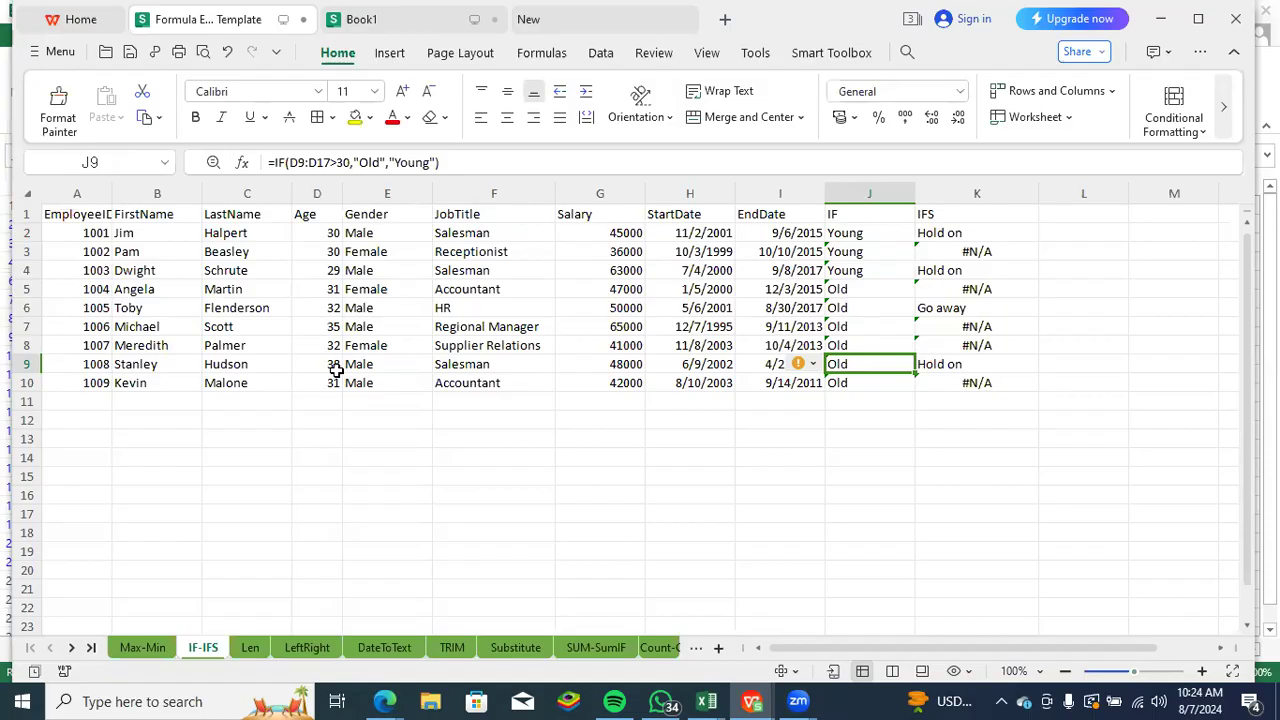
{"action": "left_click", "coordinate": [952, 218]}
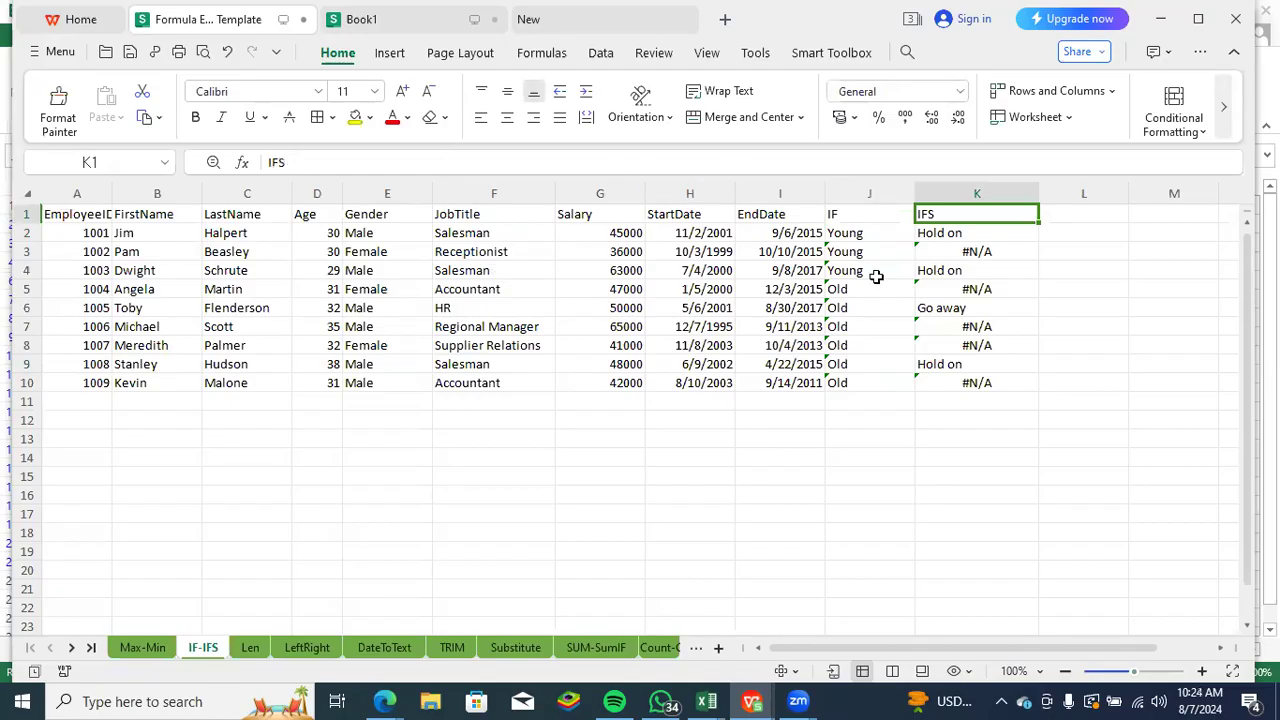
{"action": "left_click", "coordinate": [937, 235]}
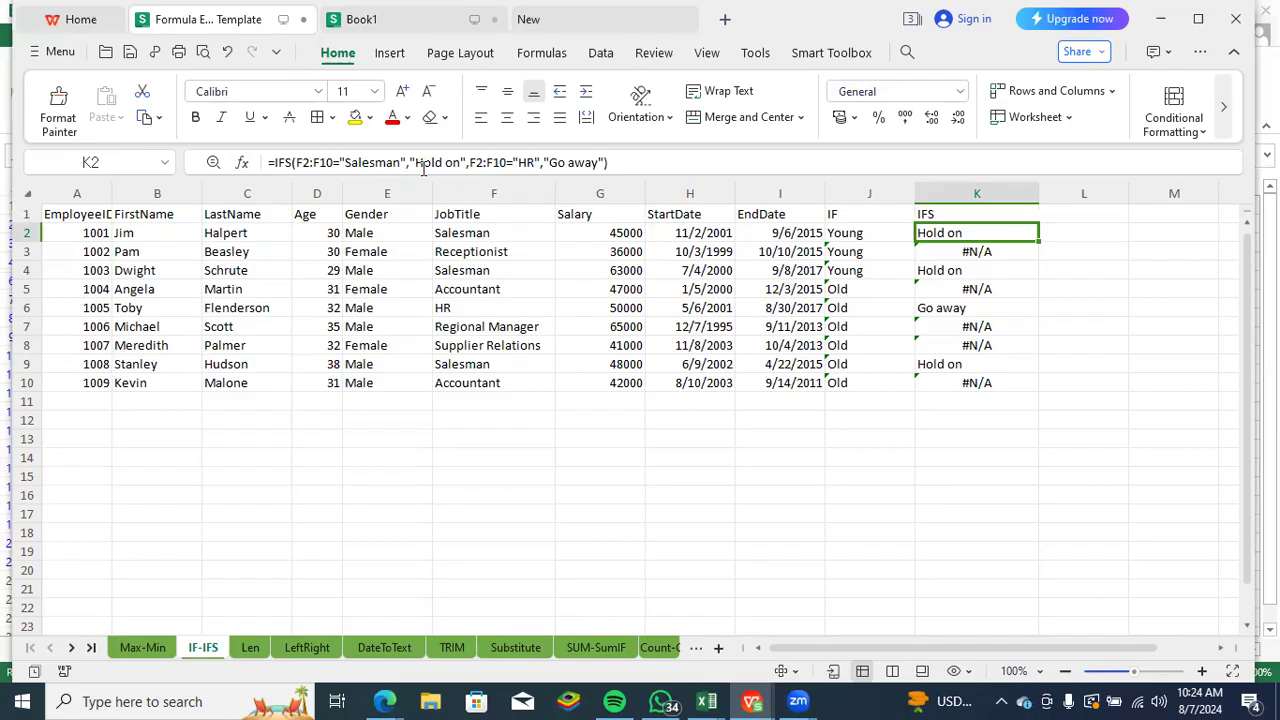
{"action": "double_click", "coordinate": [318, 162]}
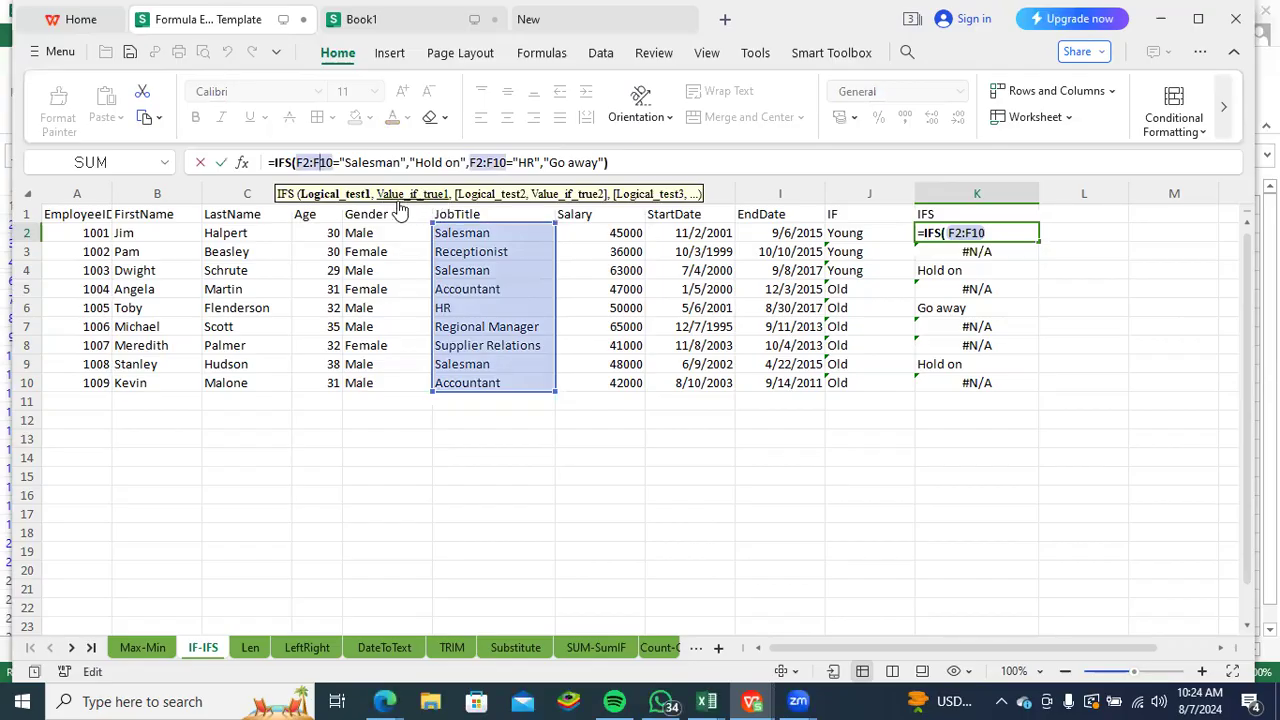
{"action": "left_click", "coordinate": [508, 162]}
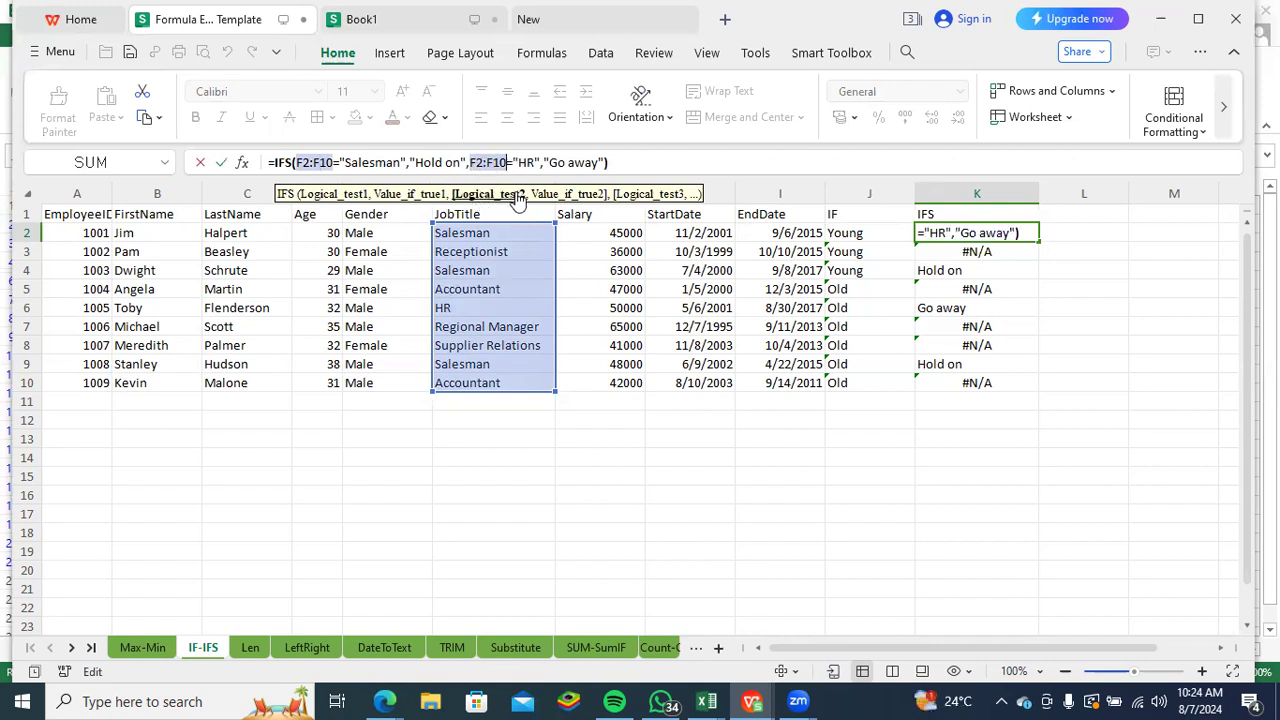
- Add a third logical test, F2:F10="Accountant", to the end of the IFS formula in K2
{"action": "left_click", "coordinate": [604, 162]}
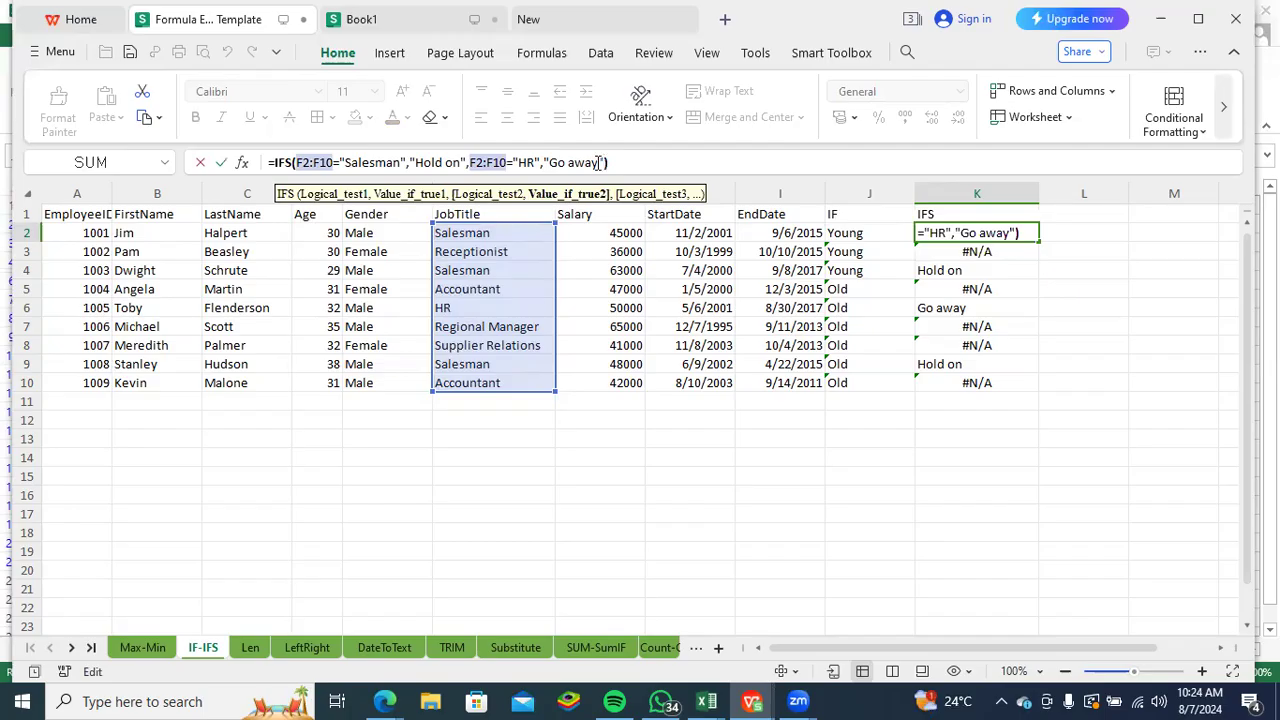
{"action": "type", "text": ","}
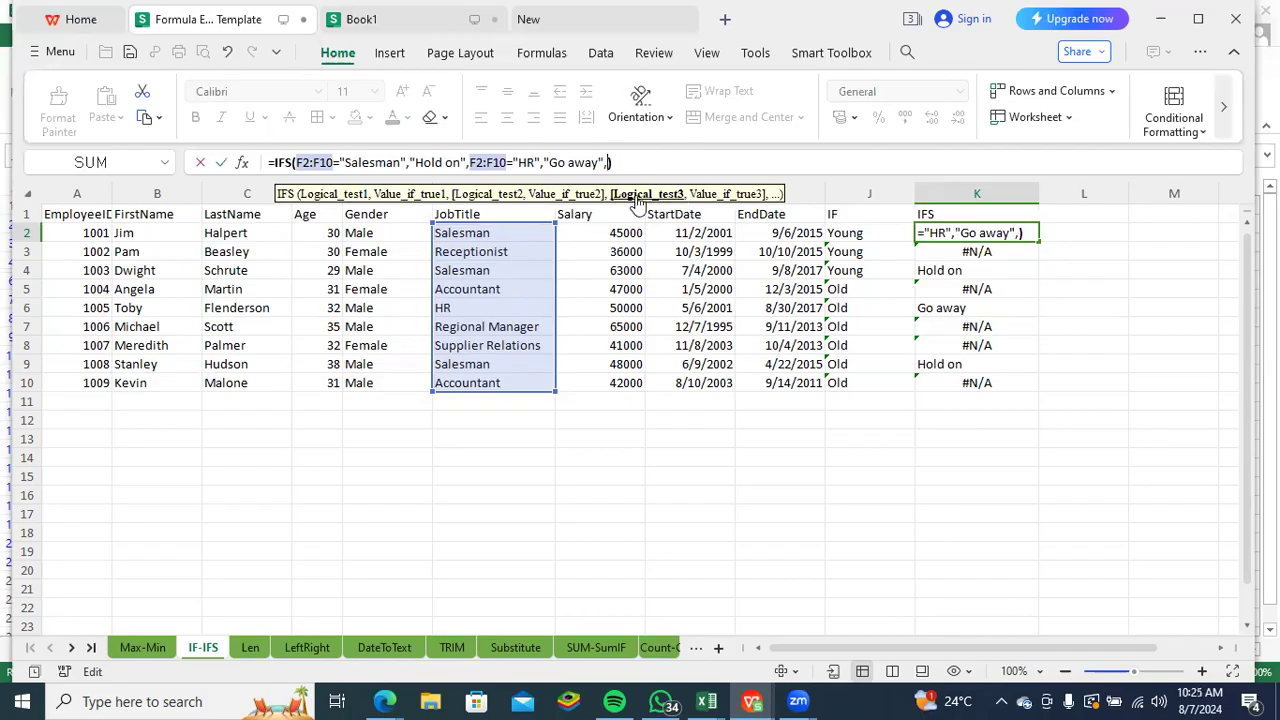
{"action": "left_click", "coordinate": [503, 236]}
{"action": "left_click_drag", "start_coordinate": [503, 238], "coordinate": [503, 378]}
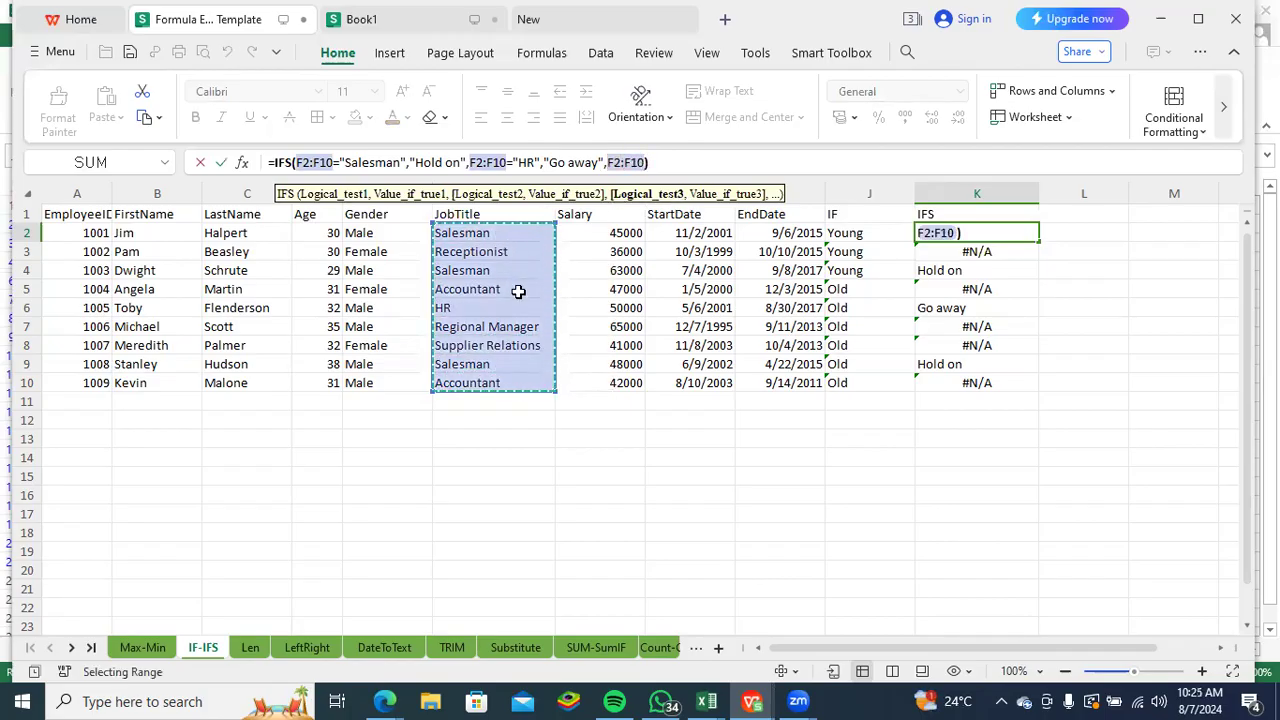
{"action": "type", "text": "="}
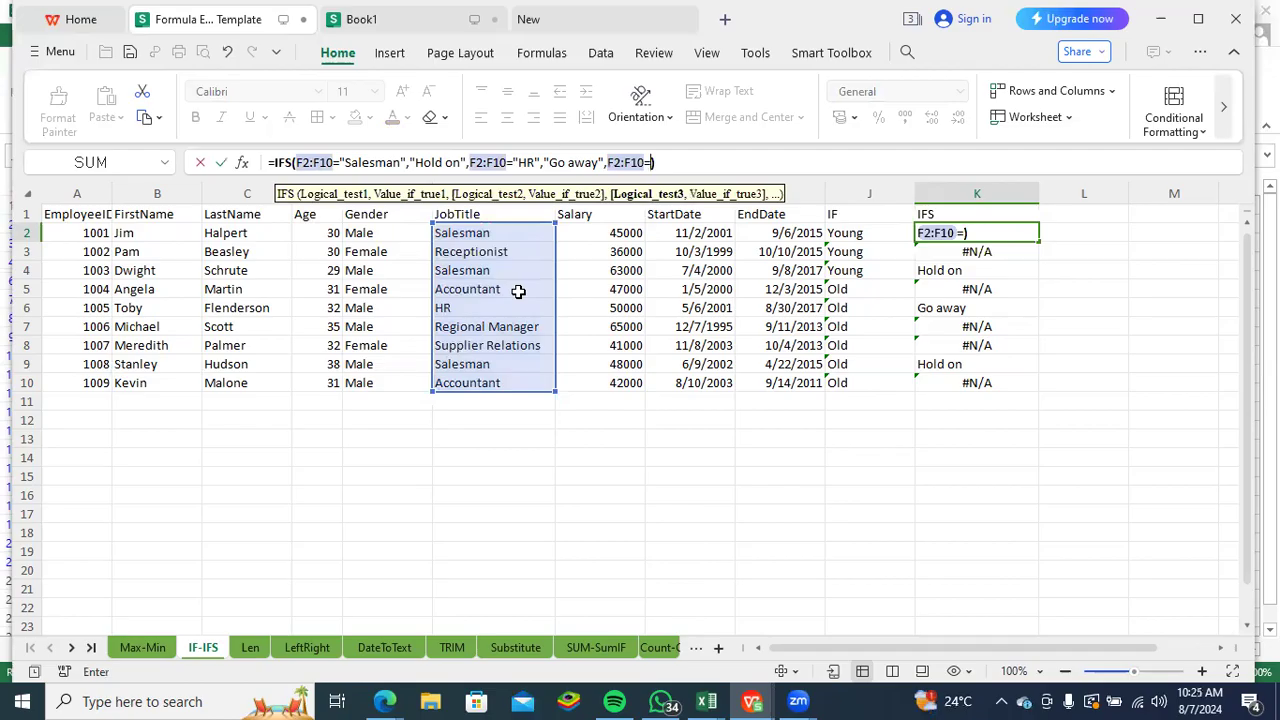
{"action": "type", "text": "\""}
{"action": "type", "text": "A"}
{"action": "type", "text": "ccounta"}
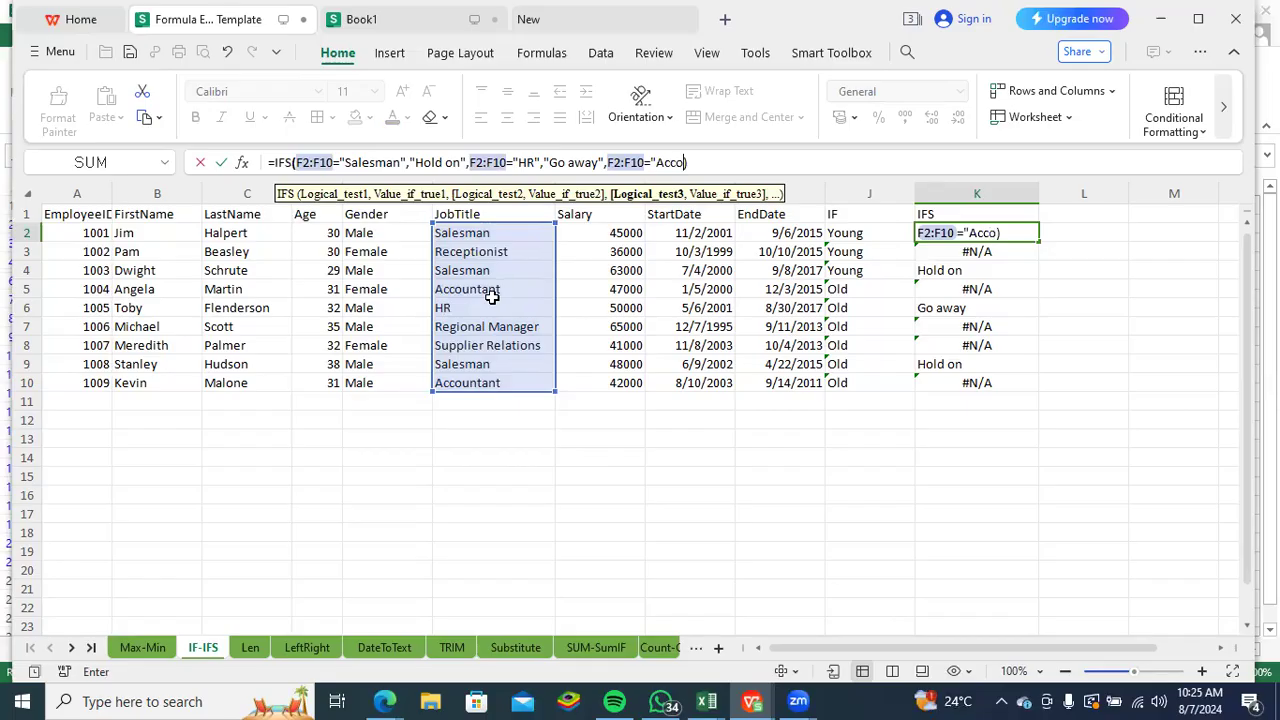
{"action": "type", "text": "nt"}
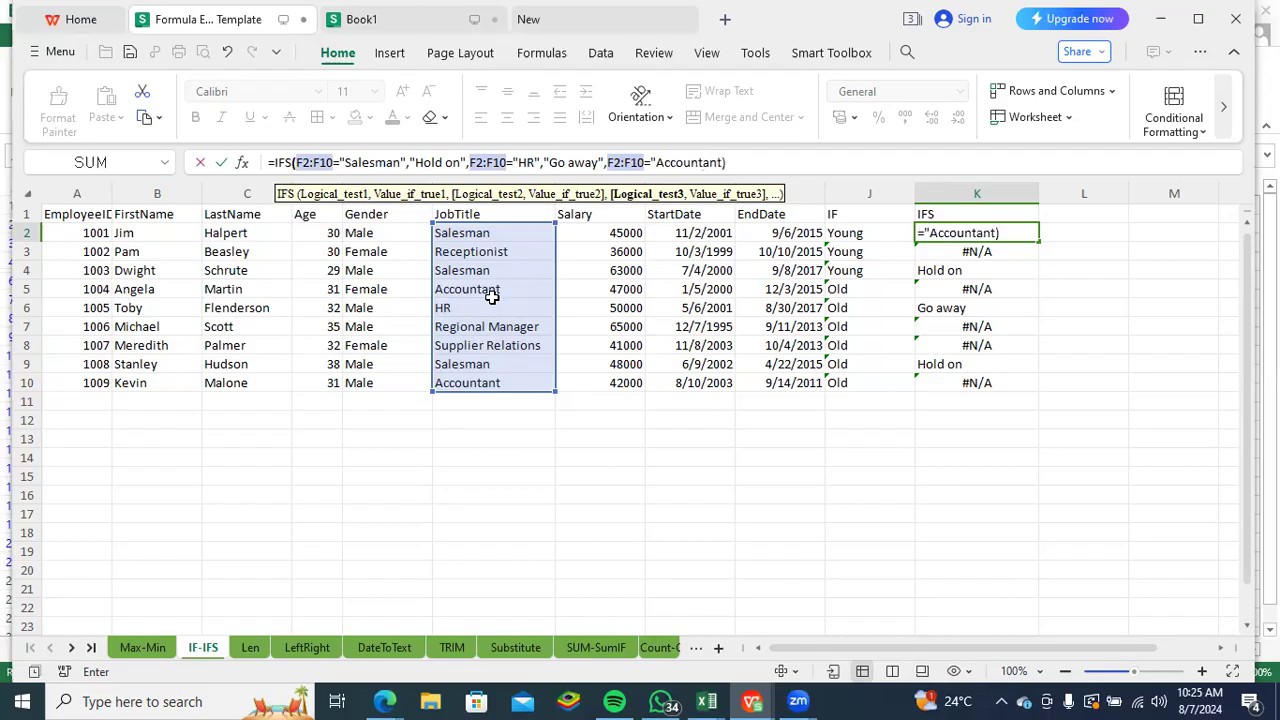
{"action": "type", "text": "\","}
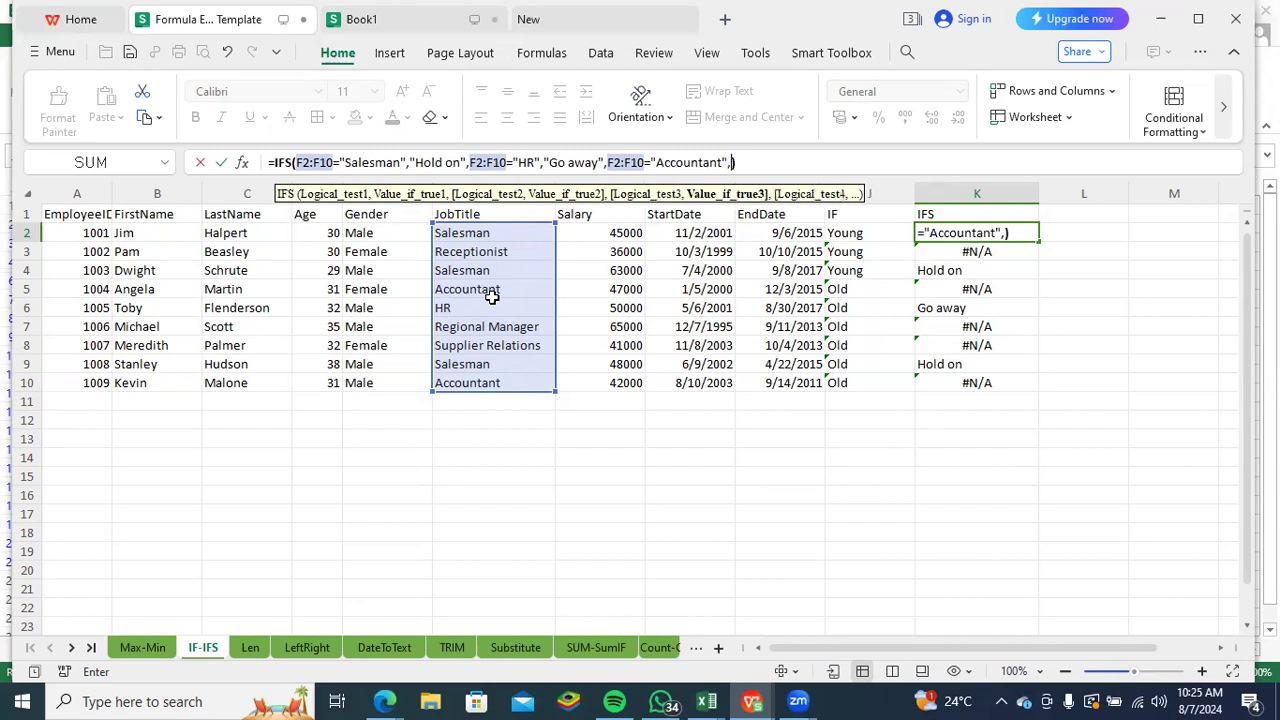
{"action": "type", "text": "\"Suspended"}
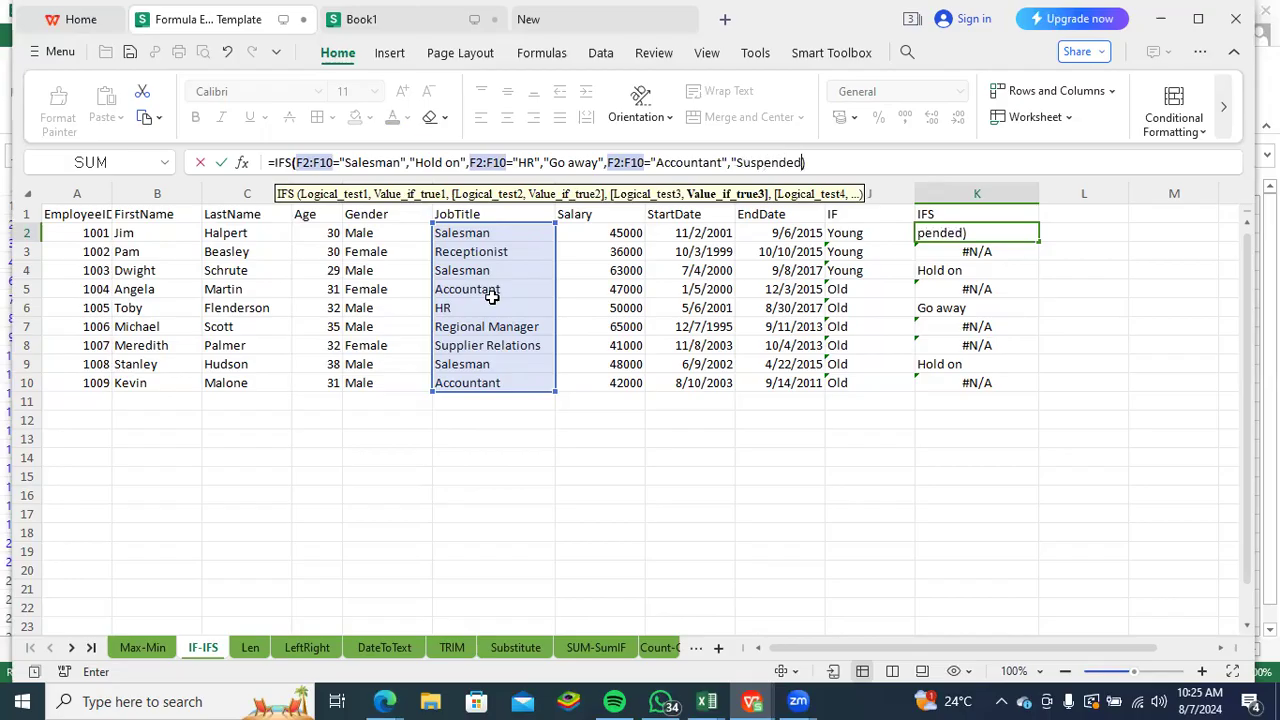
{"action": "type", "text": "\""}
- Make the Accountant test in K2 return "Suspended" and fill the IFS formula down to K10
{"action": "key", "text": "Return"}
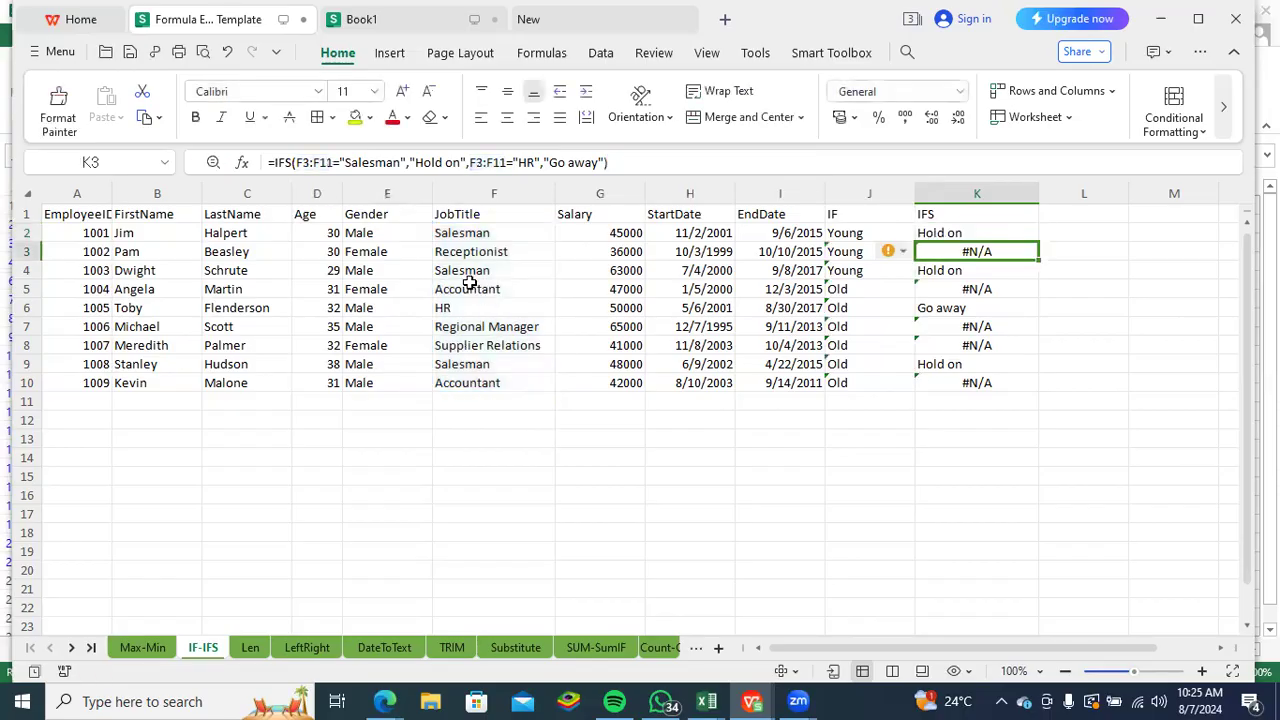
{"action": "left_click", "coordinate": [972, 232]}
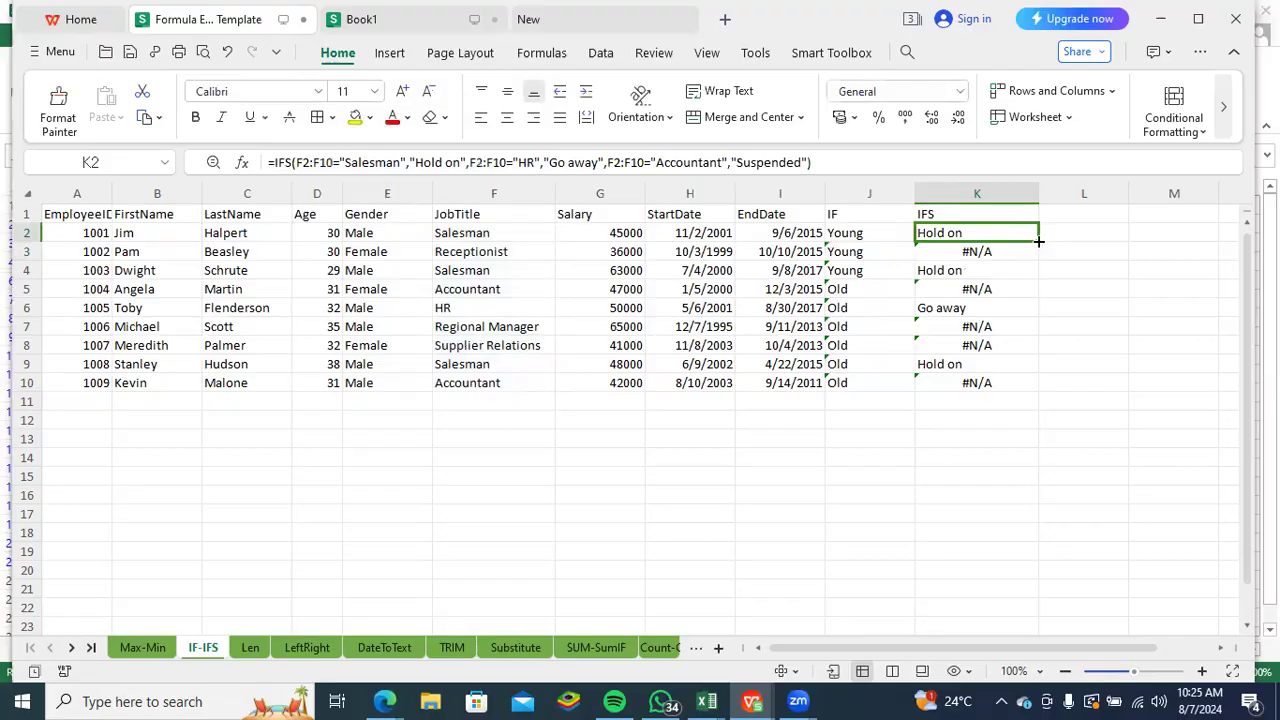
{"action": "double_click", "coordinate": [1039, 241]}
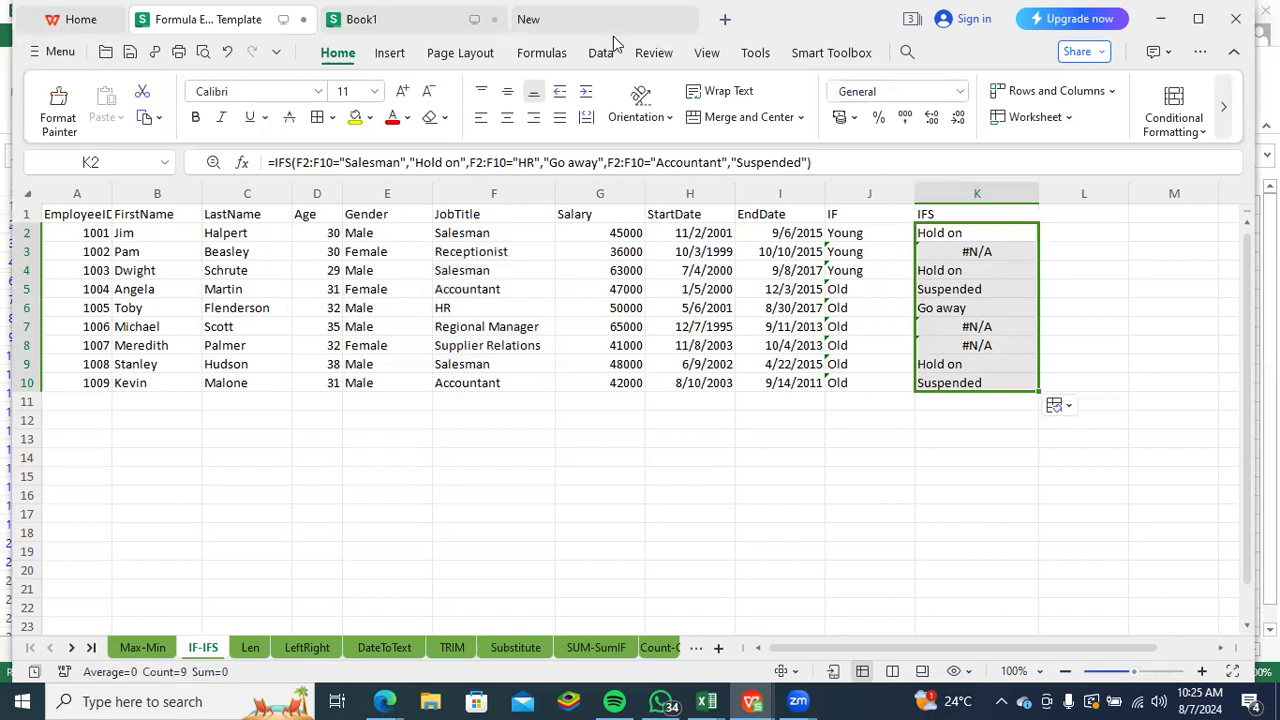
- Go to the LeftRight sheet and enter the formula =LEFT(C2:C10) in K2 for the last names
{"action": "left_click", "coordinate": [303, 648]}
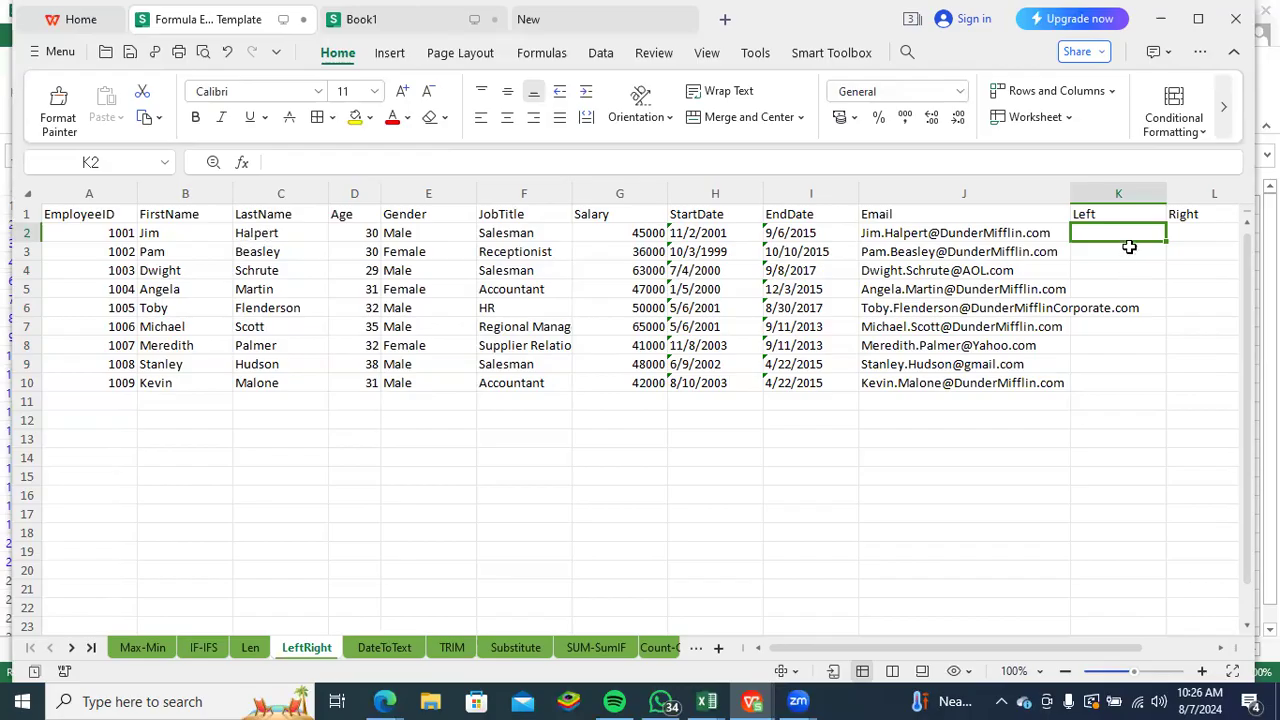
{"action": "type", "text": "="}
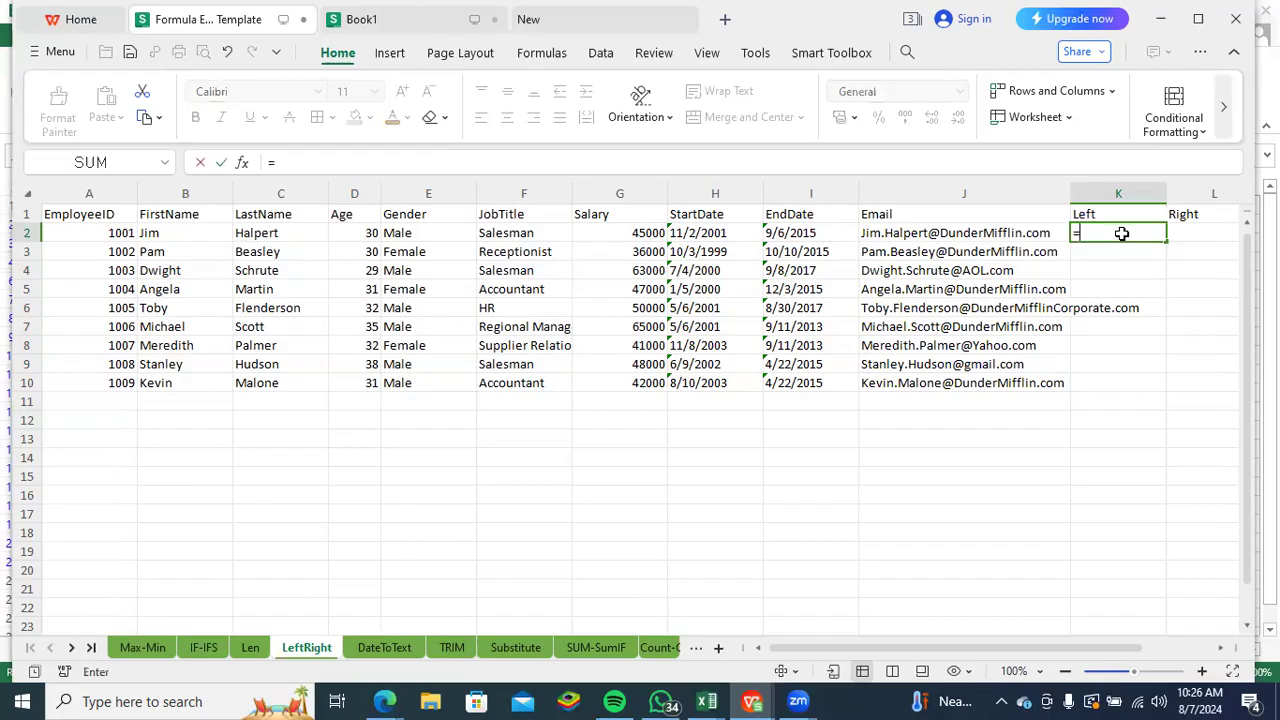
{"action": "type", "text": "lef"}
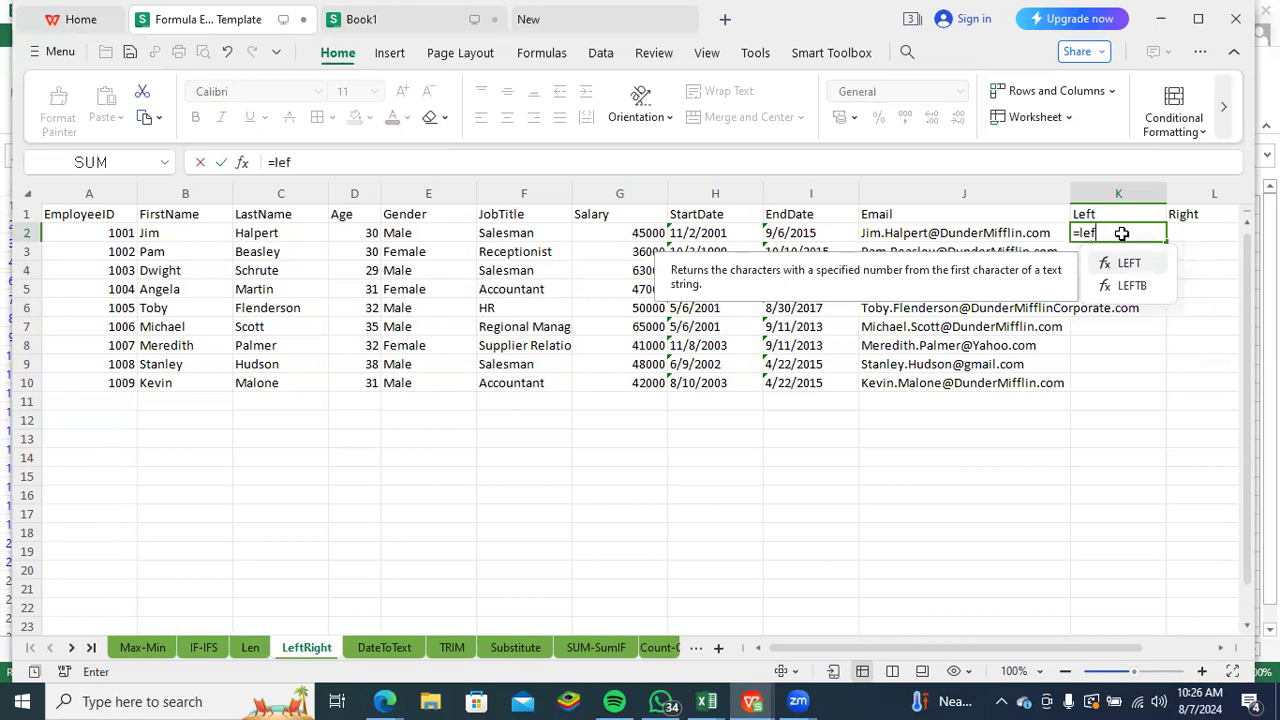
{"action": "key", "text": "Tab"}
{"action": "left_click_drag", "start_coordinate": [251, 234], "coordinate": [250, 378]}
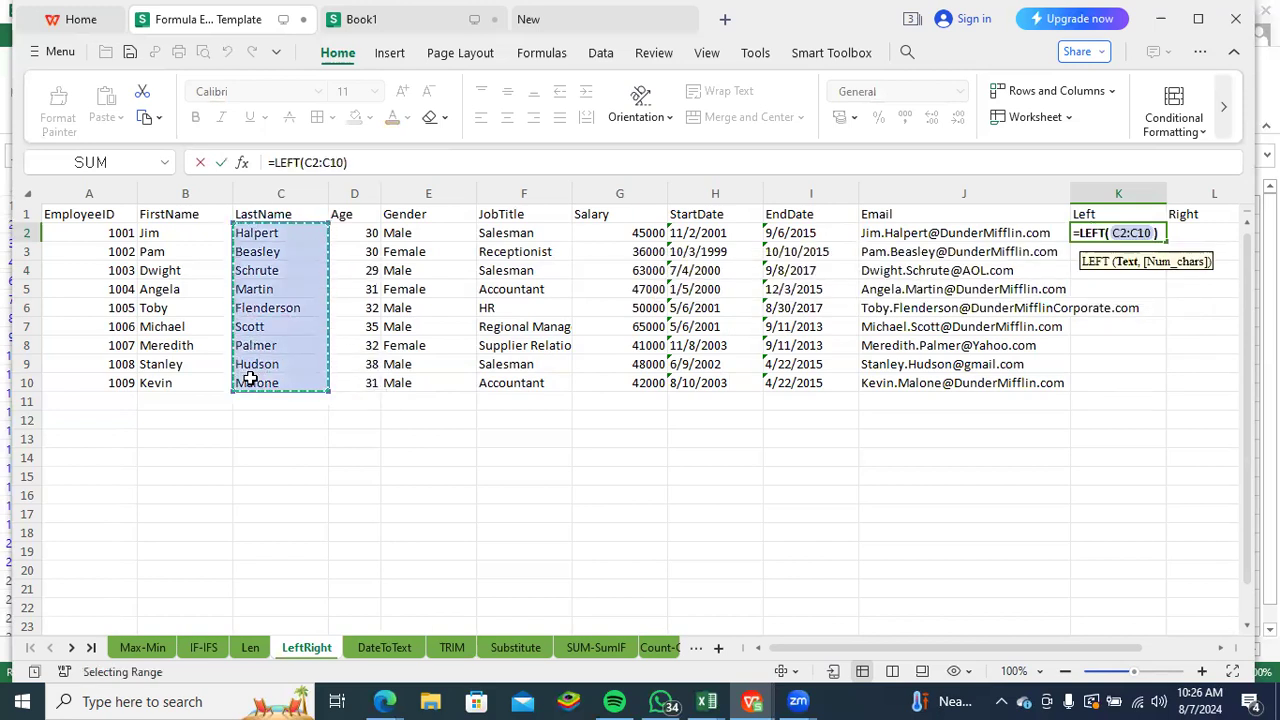
{"action": "key", "text": "Return"}
- Set the LEFT formula in K2 to extract 3 characters and fill it down to K10
{"action": "key", "text": "Up"}
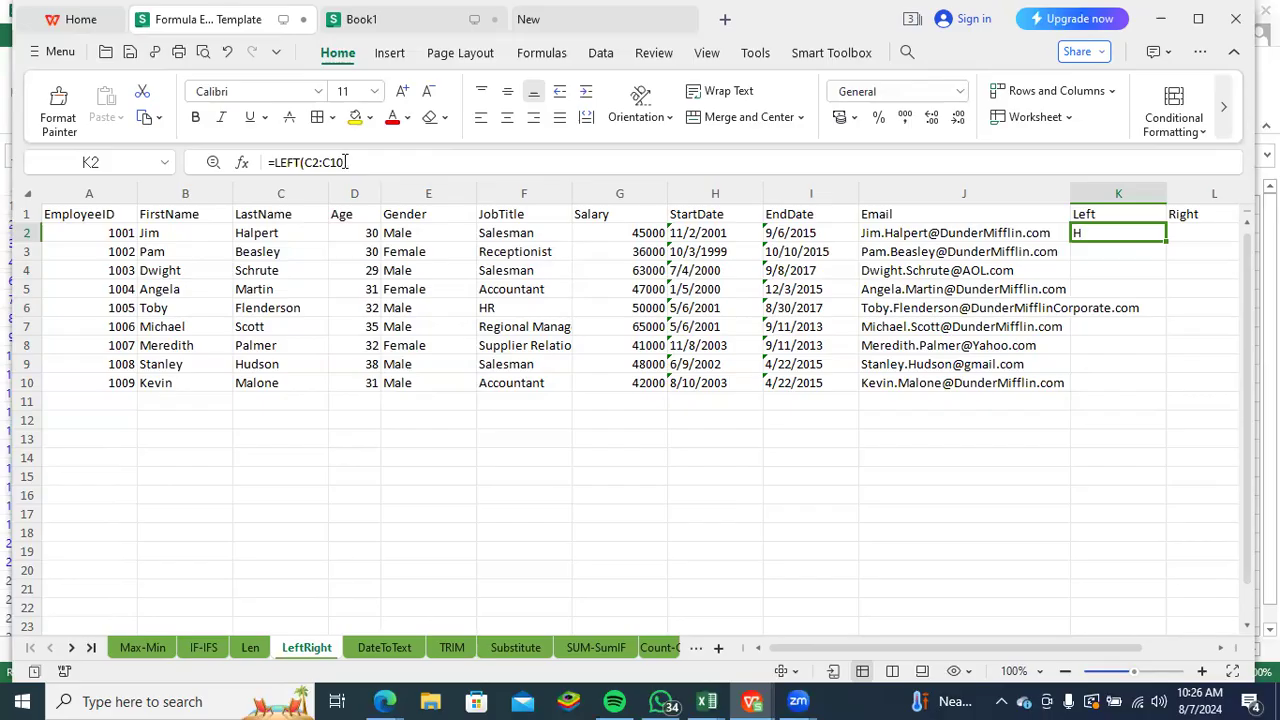
{"action": "left_click", "coordinate": [345, 162]}
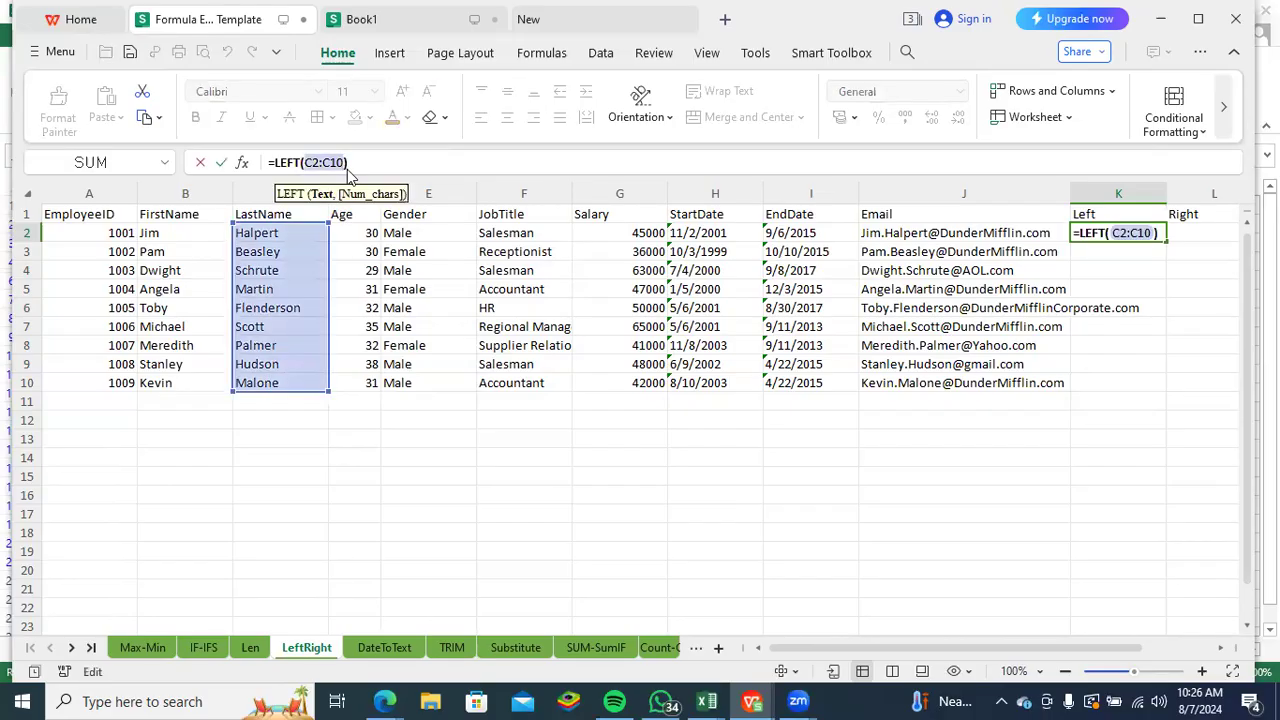
{"action": "type", "text": ","}
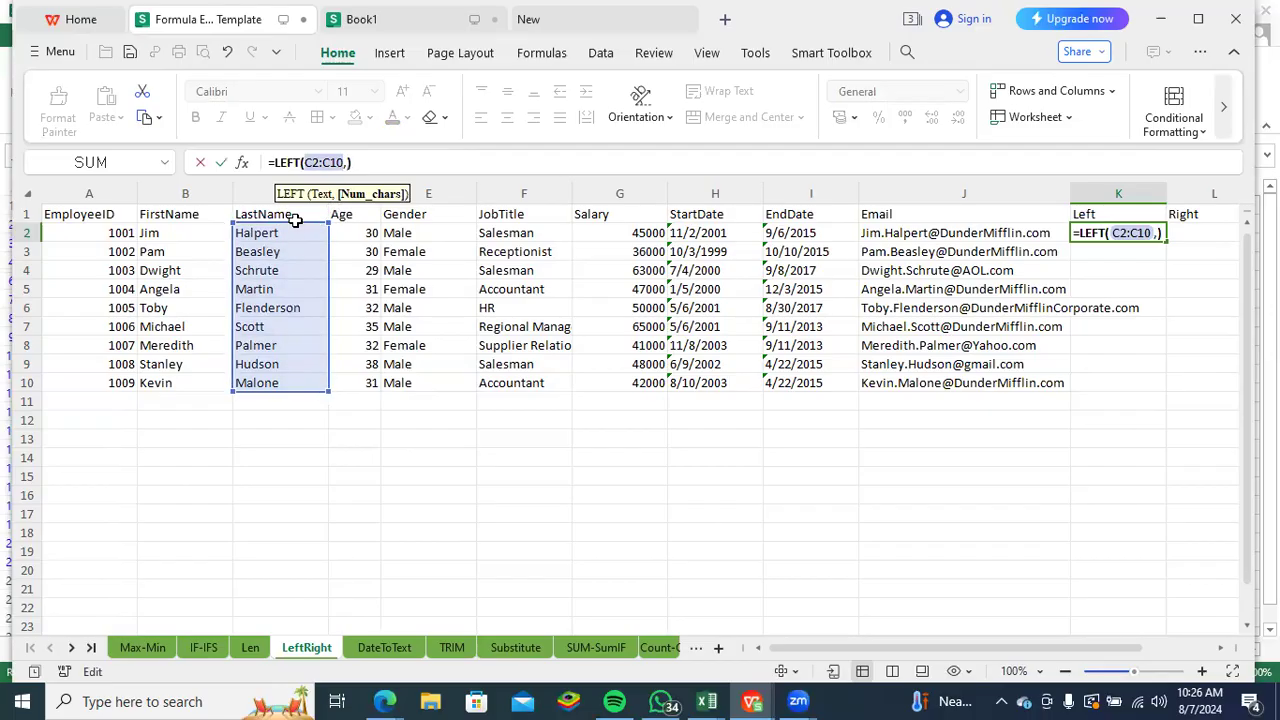
{"action": "type", "text": "3"}
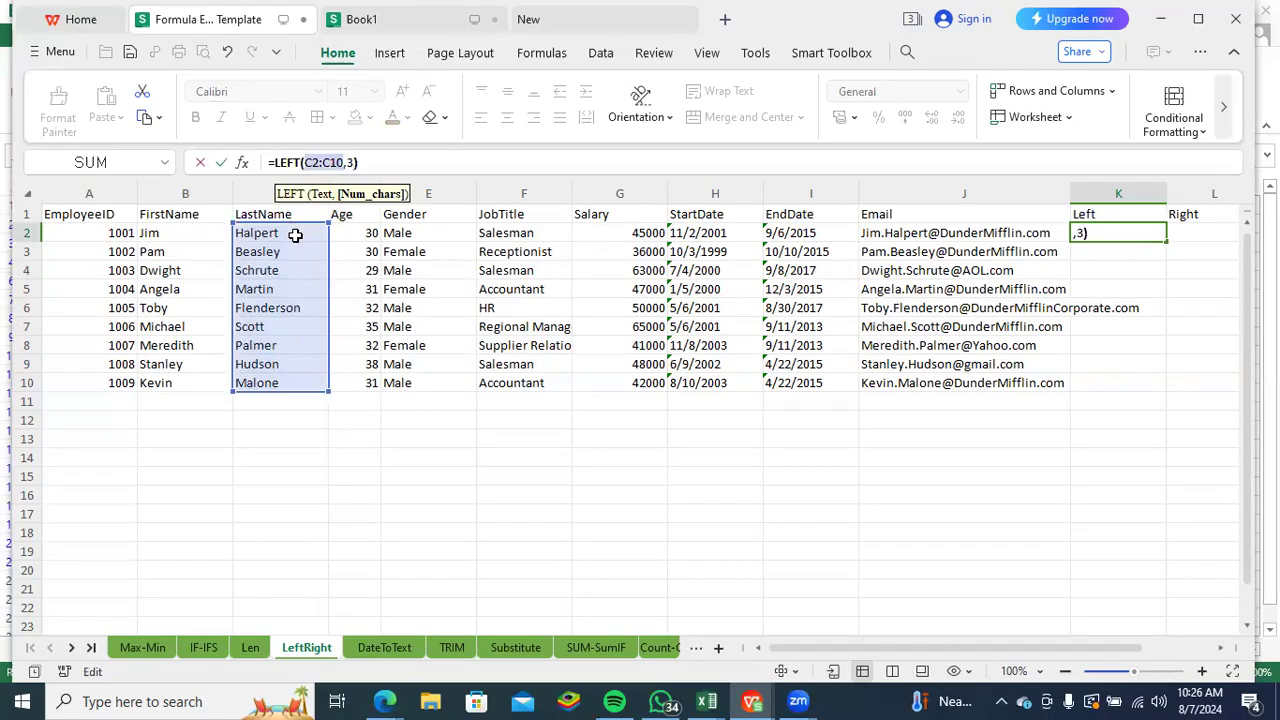
{"action": "key", "text": "Return"}
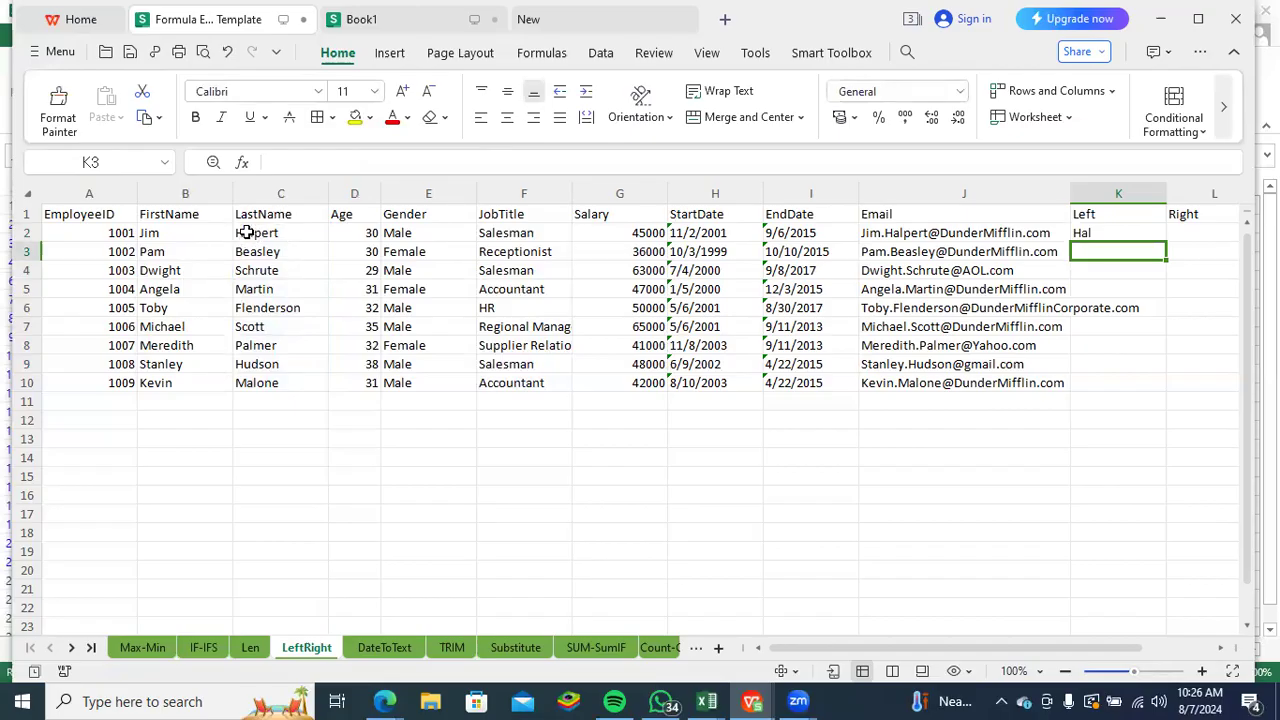
{"action": "left_click", "coordinate": [1116, 240]}
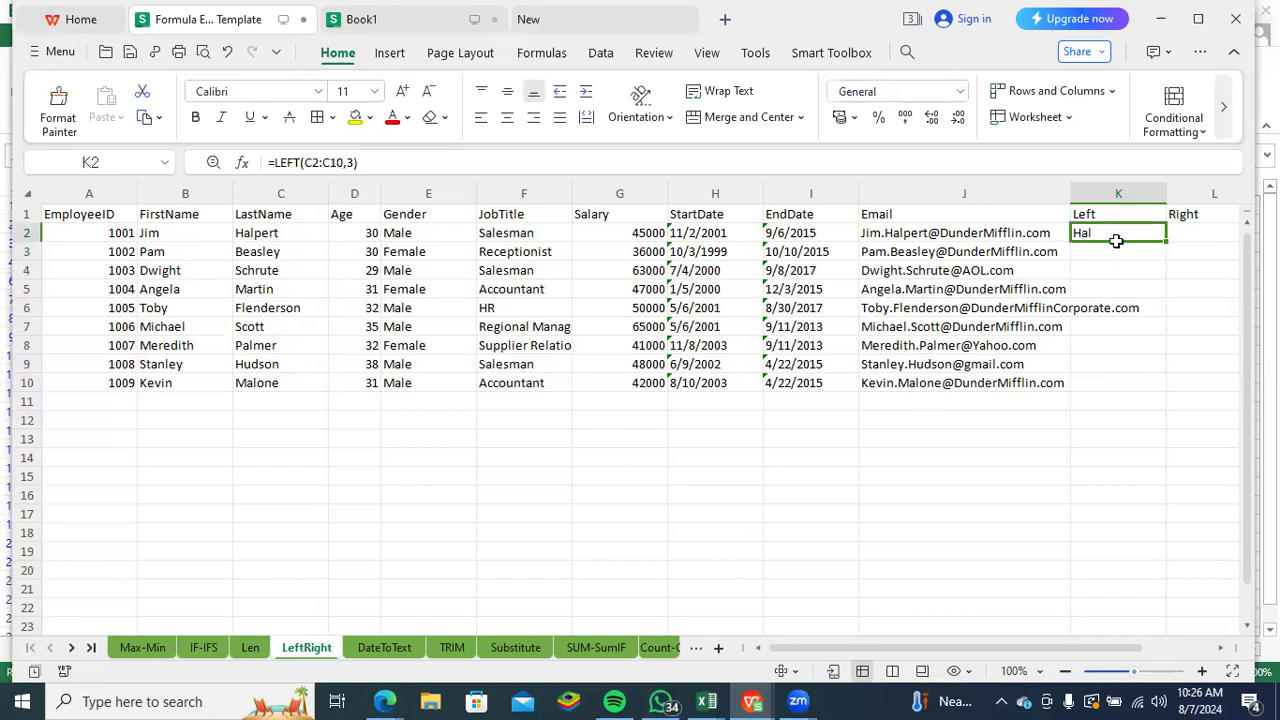
{"action": "double_click", "coordinate": [1165, 240]}
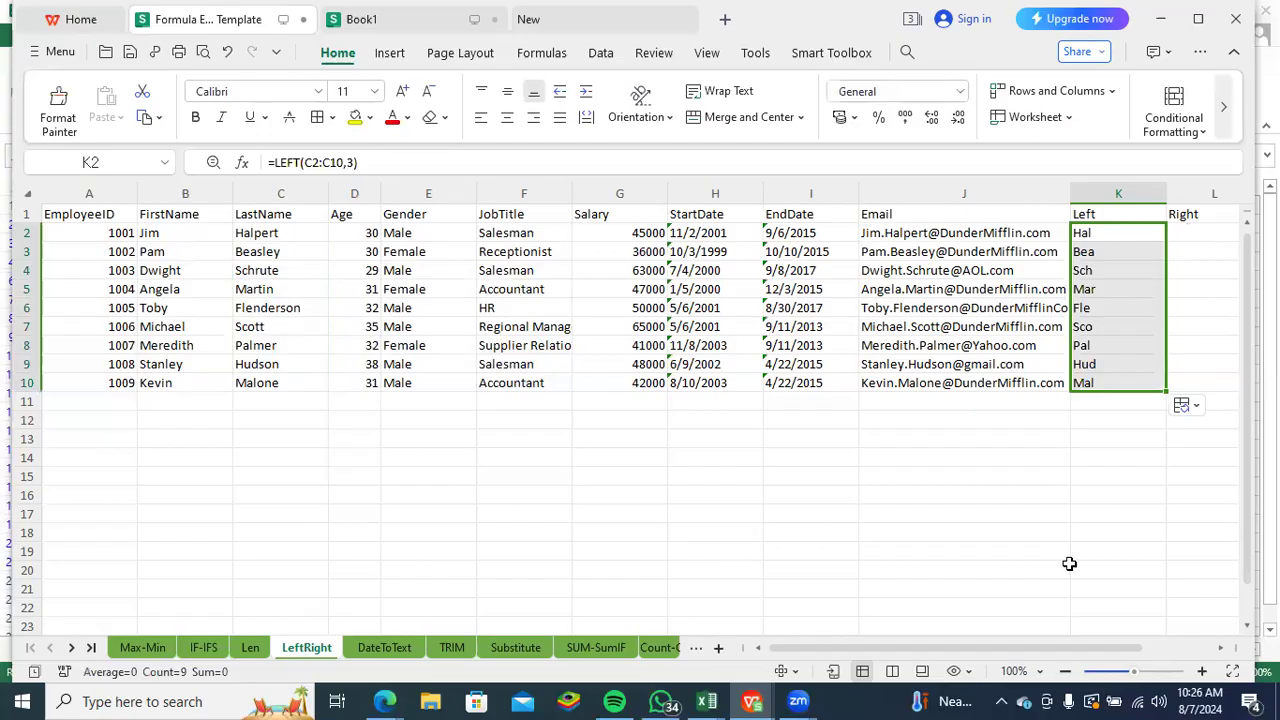
- Enter the formula =RIGHT(I2,4) in L2 to extract the year from the first end date
{"action": "left_click_drag", "start_coordinate": [795, 647], "coordinate": [930, 518]}
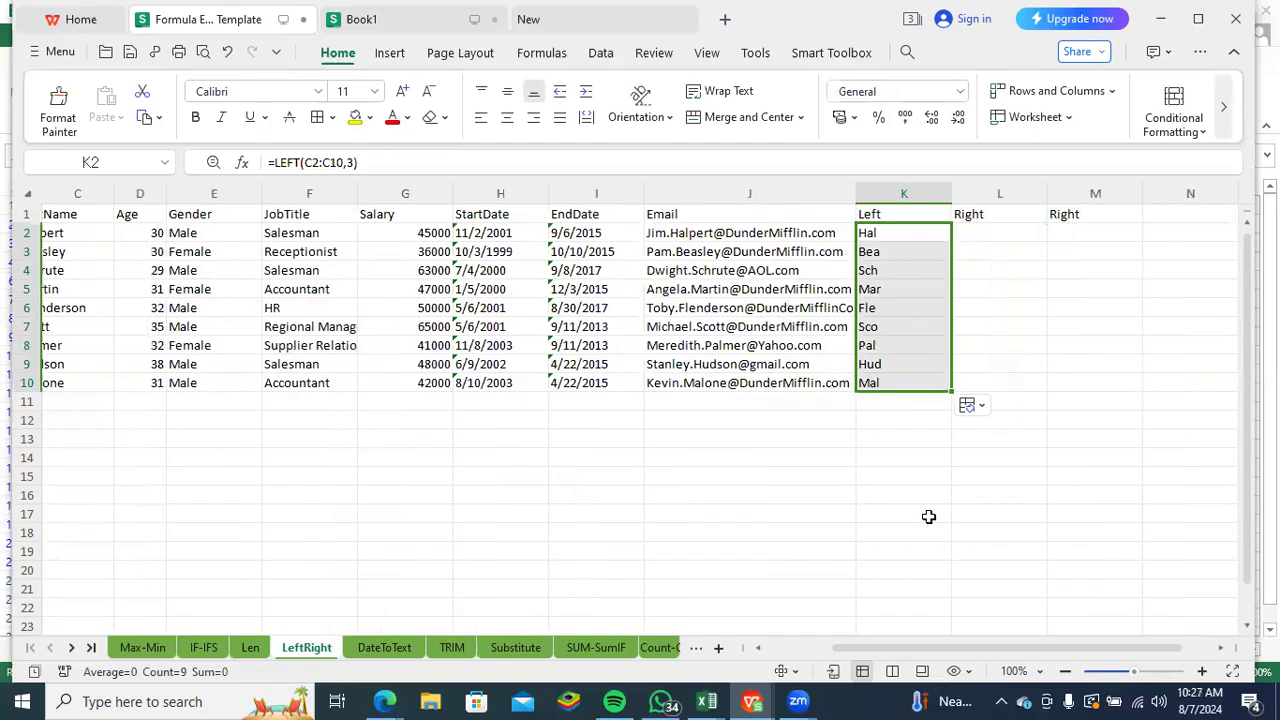
{"action": "left_click", "coordinate": [973, 232]}
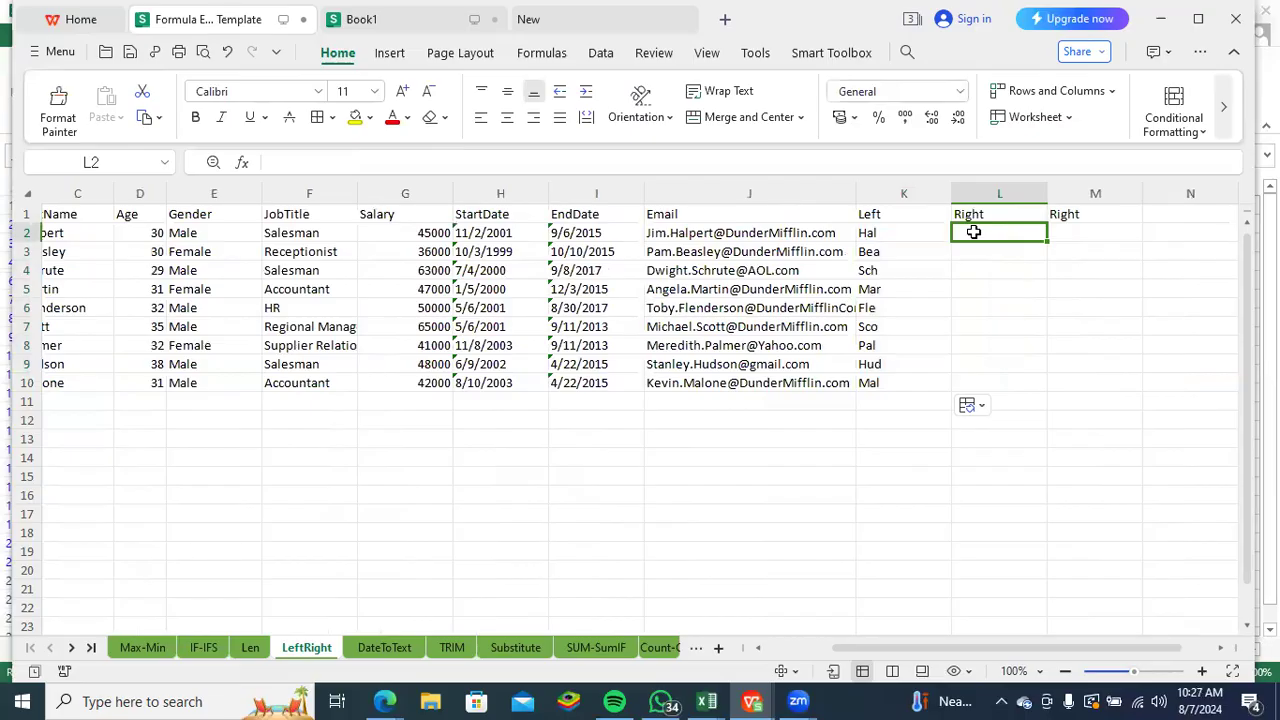
{"action": "type", "text": "="}
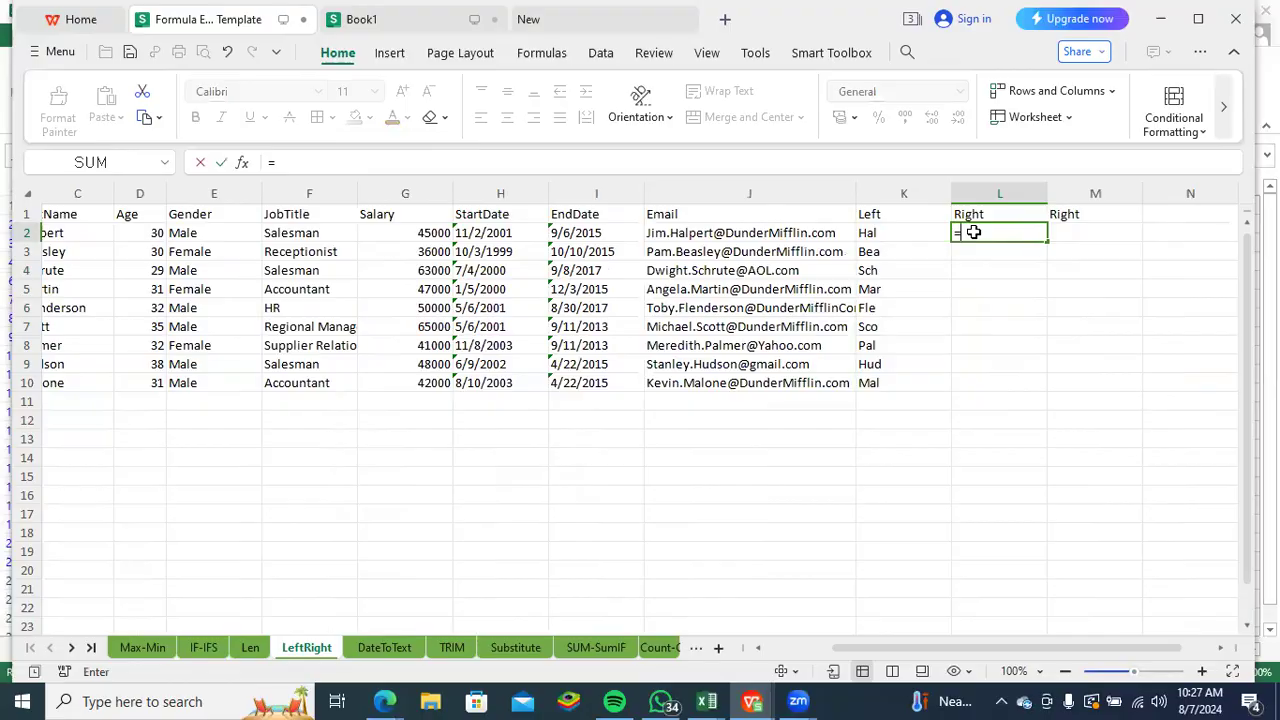
{"action": "type", "text": "right"}
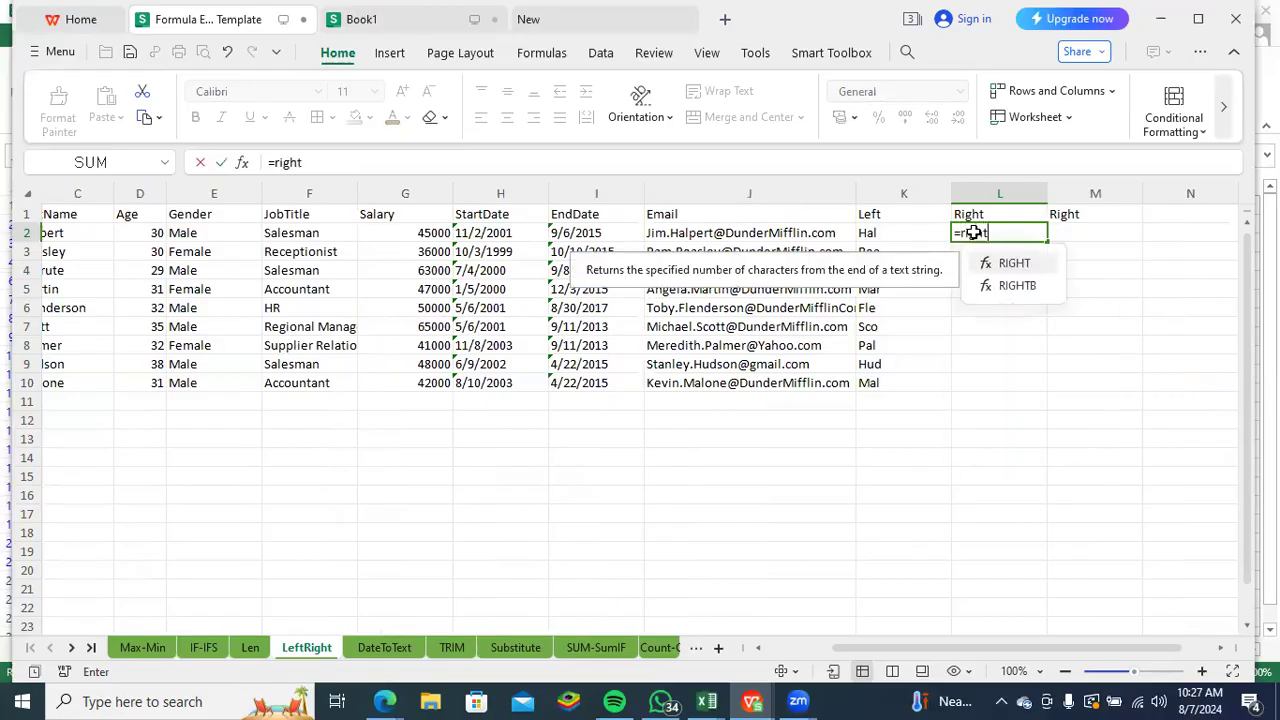
{"action": "key", "text": "Tab"}
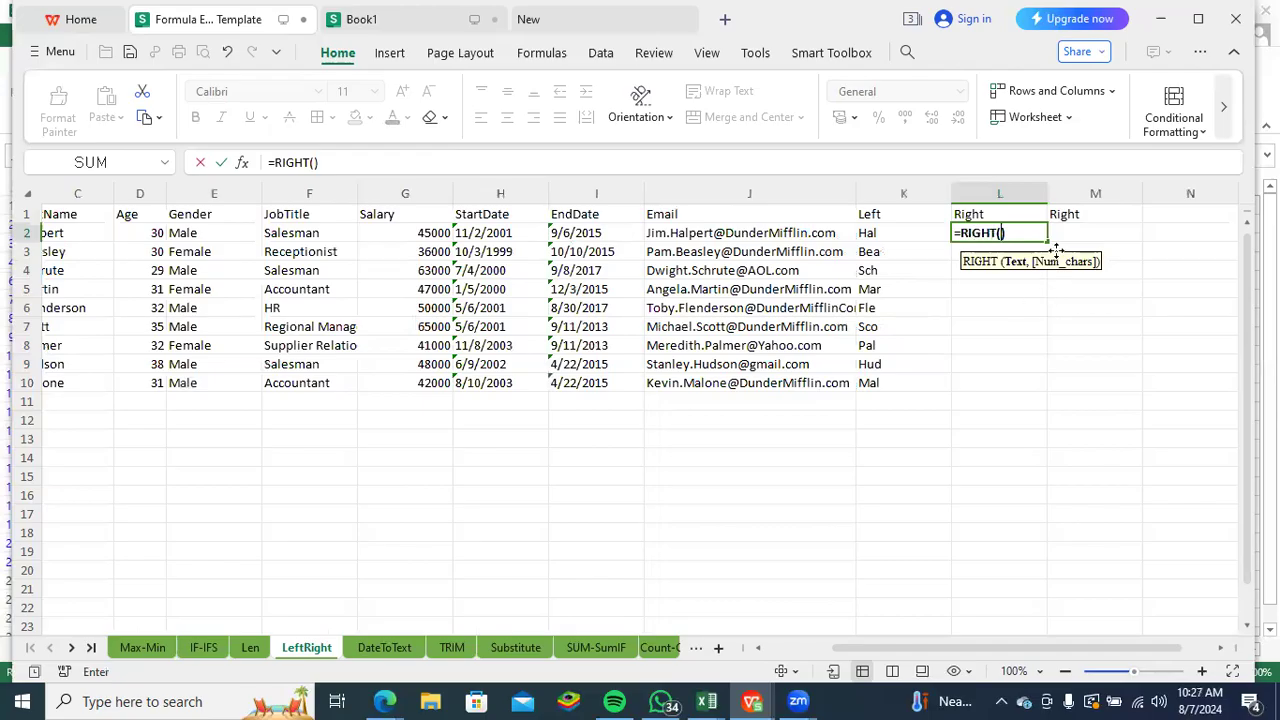
{"action": "left_click", "coordinate": [602, 238]}
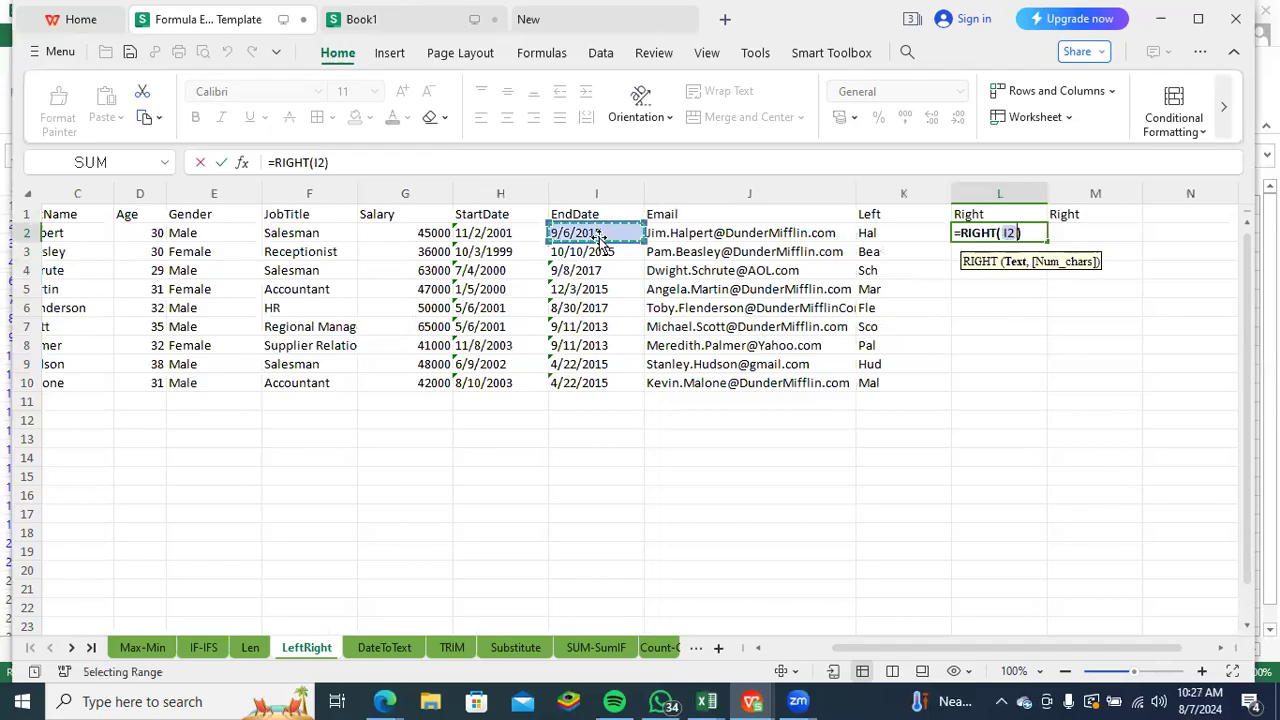
{"action": "type", "text": ",4"}
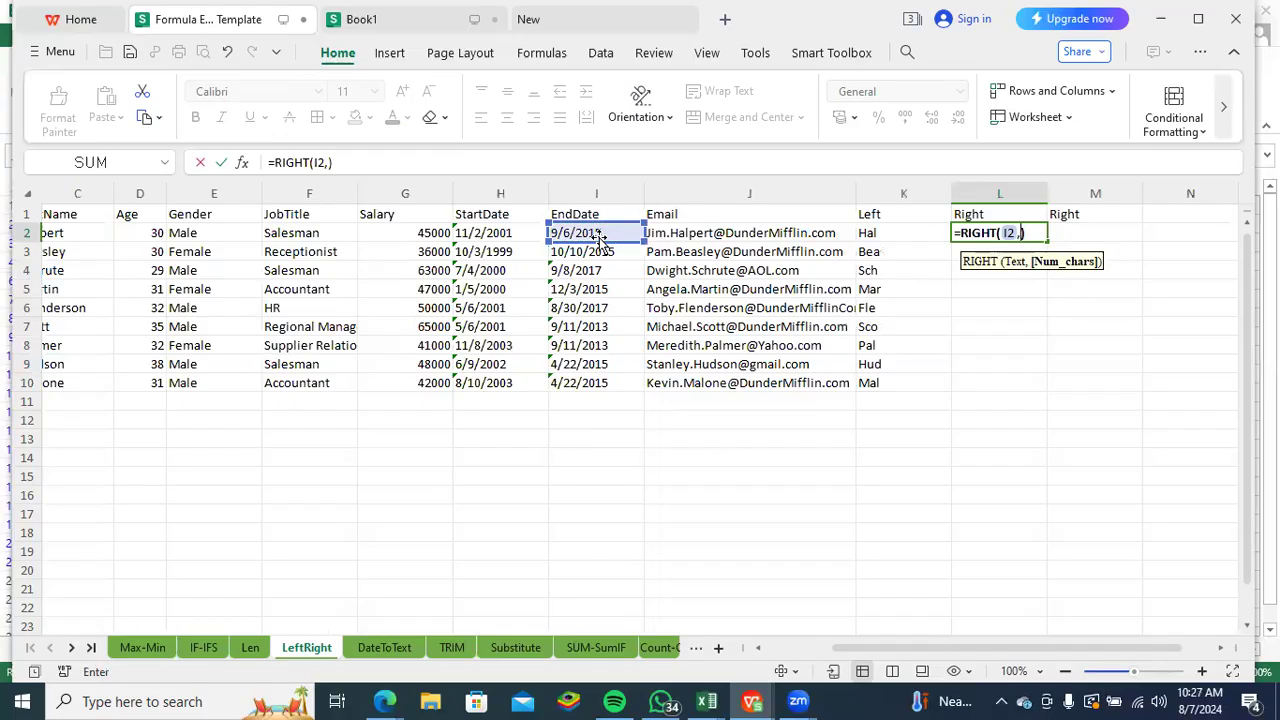
{"action": "key", "text": "Return"}
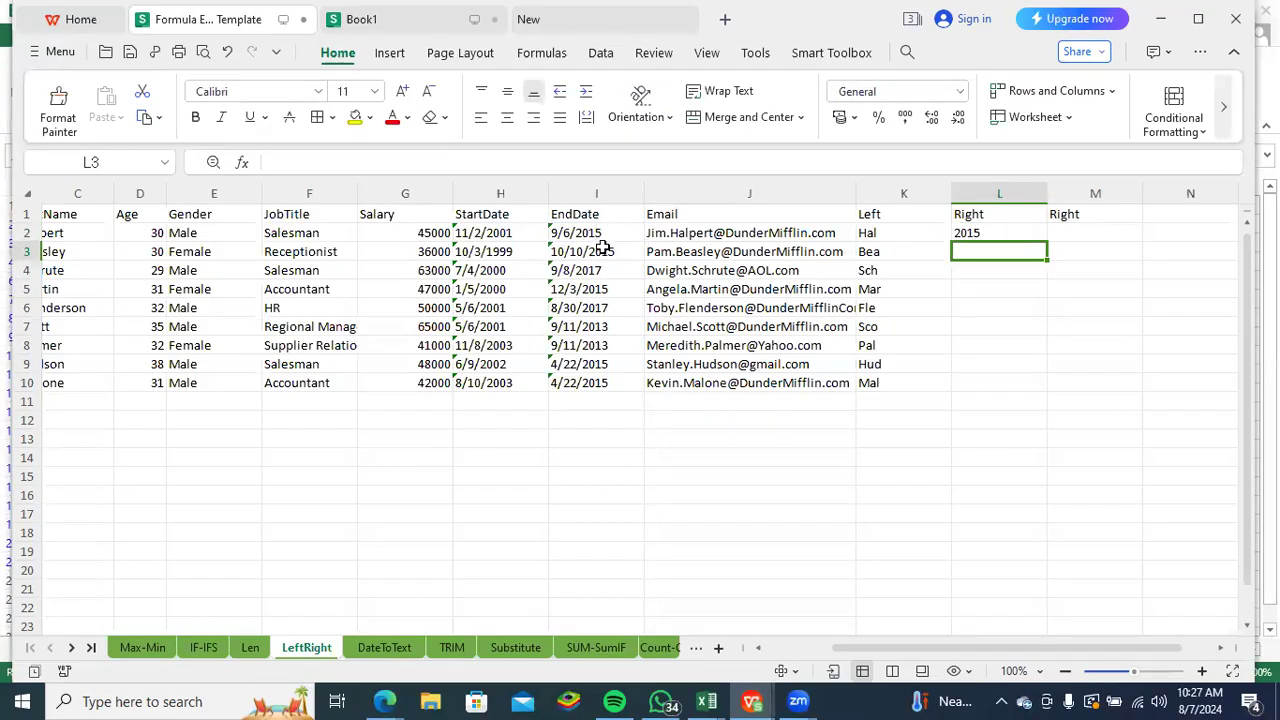
- Fill the RIGHT formula in L2 down to L10 to extract the year from every end date
{"action": "left_click", "coordinate": [988, 233]}
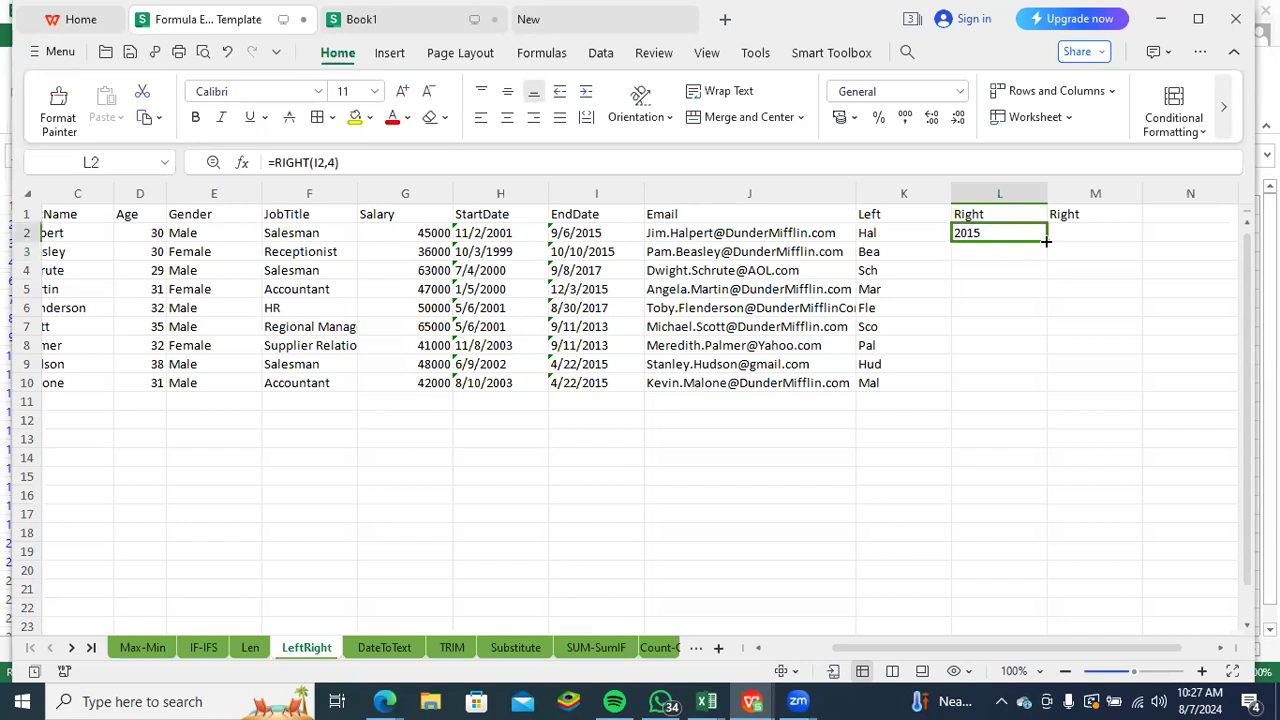
{"action": "double_click", "coordinate": [1046, 241]}
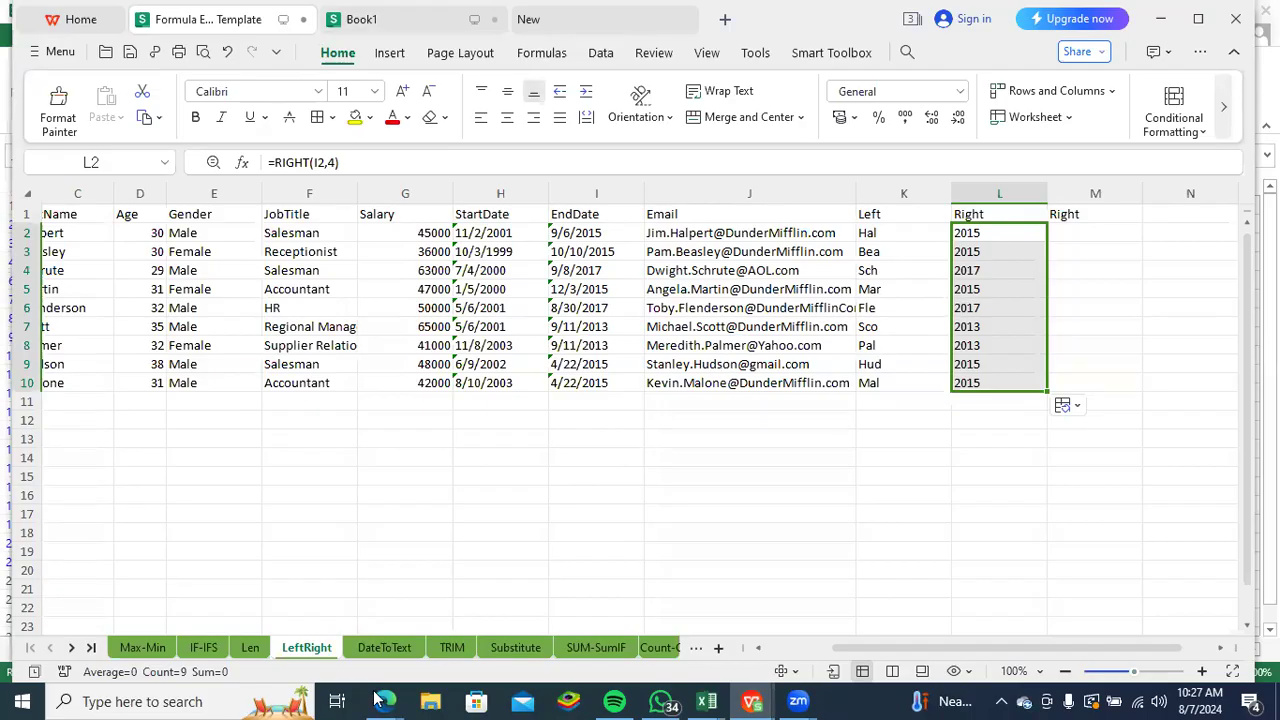
- Go to the DateToText sheet and look through the number formats available for cell J2
{"action": "left_click", "coordinate": [390, 648]}
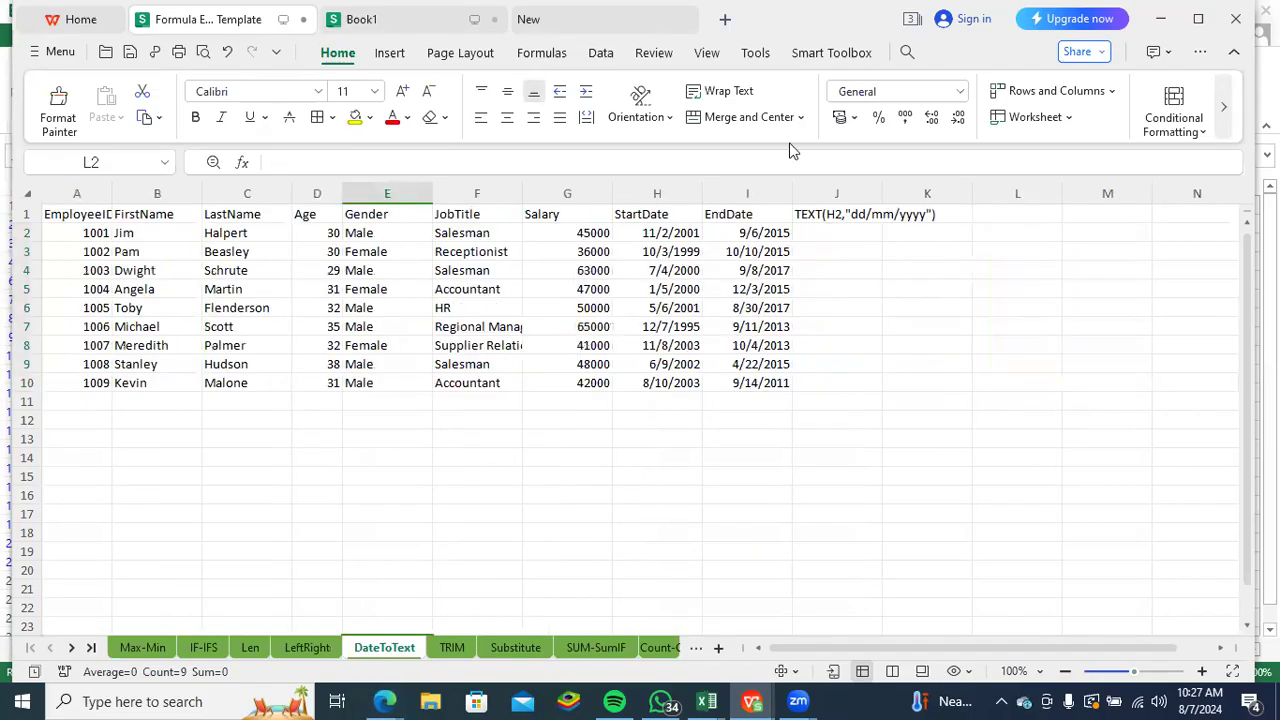
{"action": "left_click", "coordinate": [819, 239]}
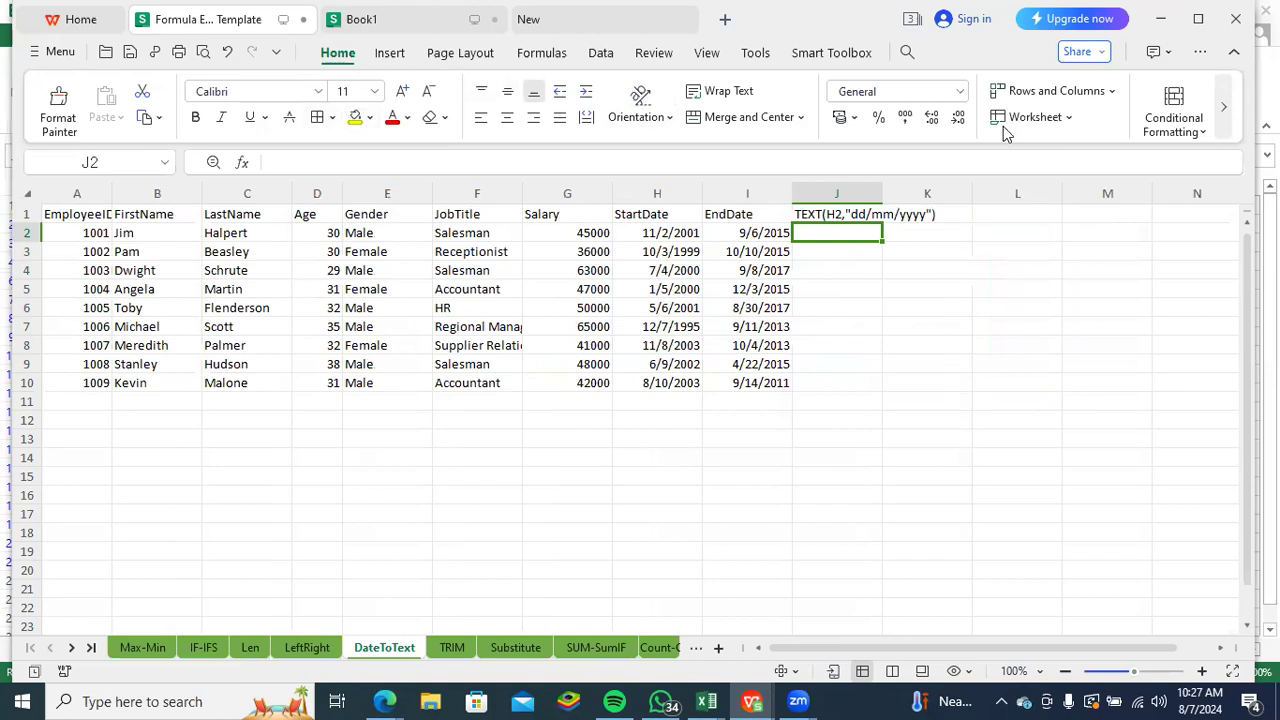
{"action": "left_click", "coordinate": [860, 92]}
{"action": "left_click", "coordinate": [958, 93]}
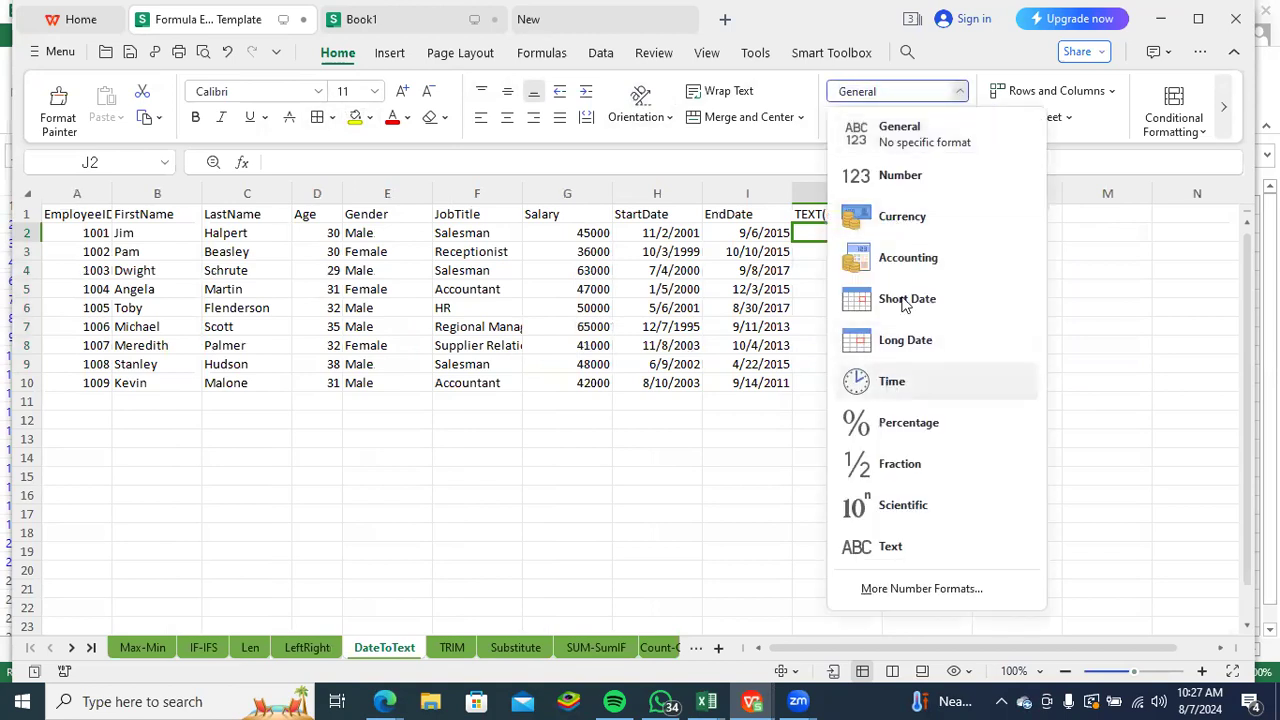
{"action": "left_click", "coordinate": [1106, 330]}
{"action": "left_click", "coordinate": [814, 235]}
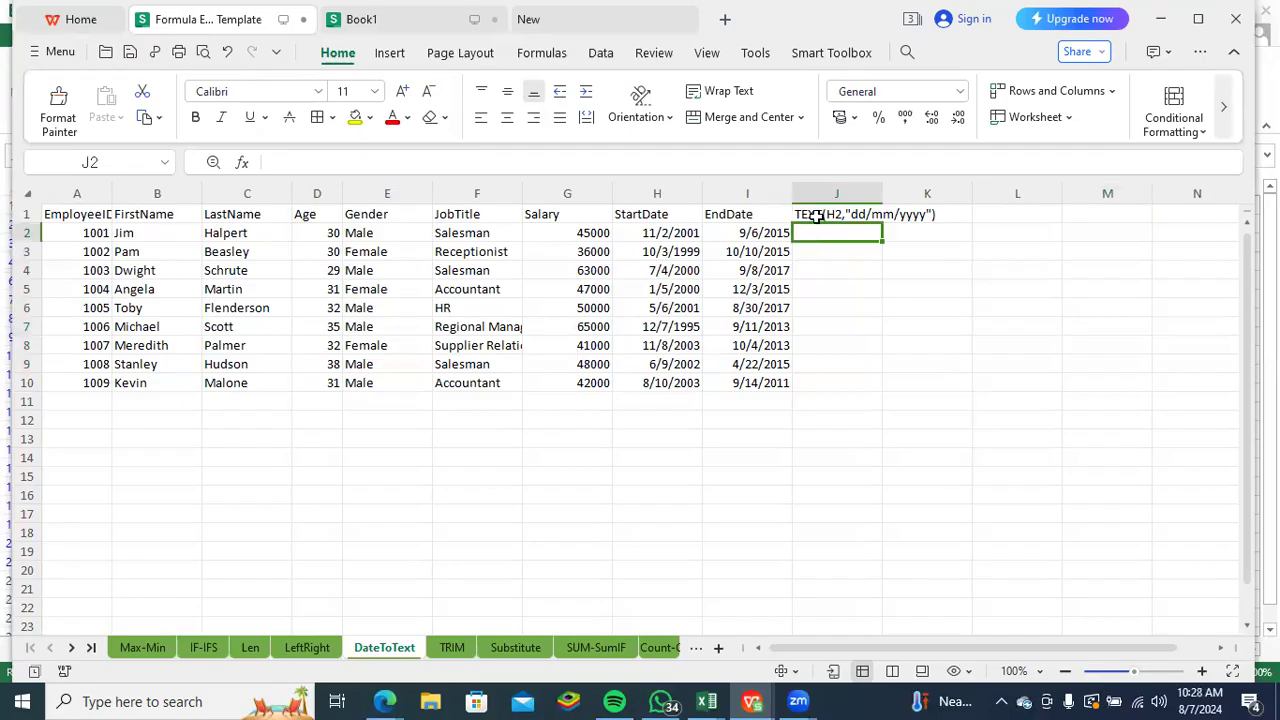
- Enter the formula =TEXT(H2,"mm/dd/yyyy") in J2 and fill it down to J10
{"action": "type", "text": "="}
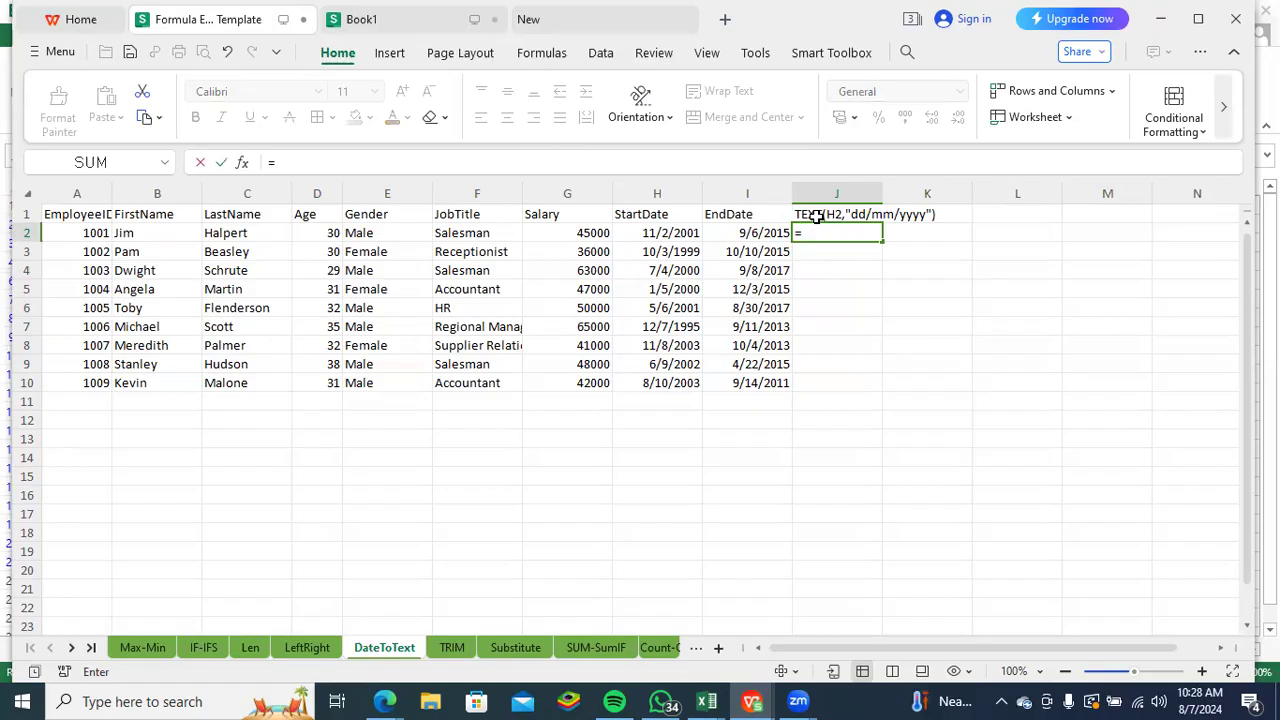
{"action": "type", "text": "tex"}
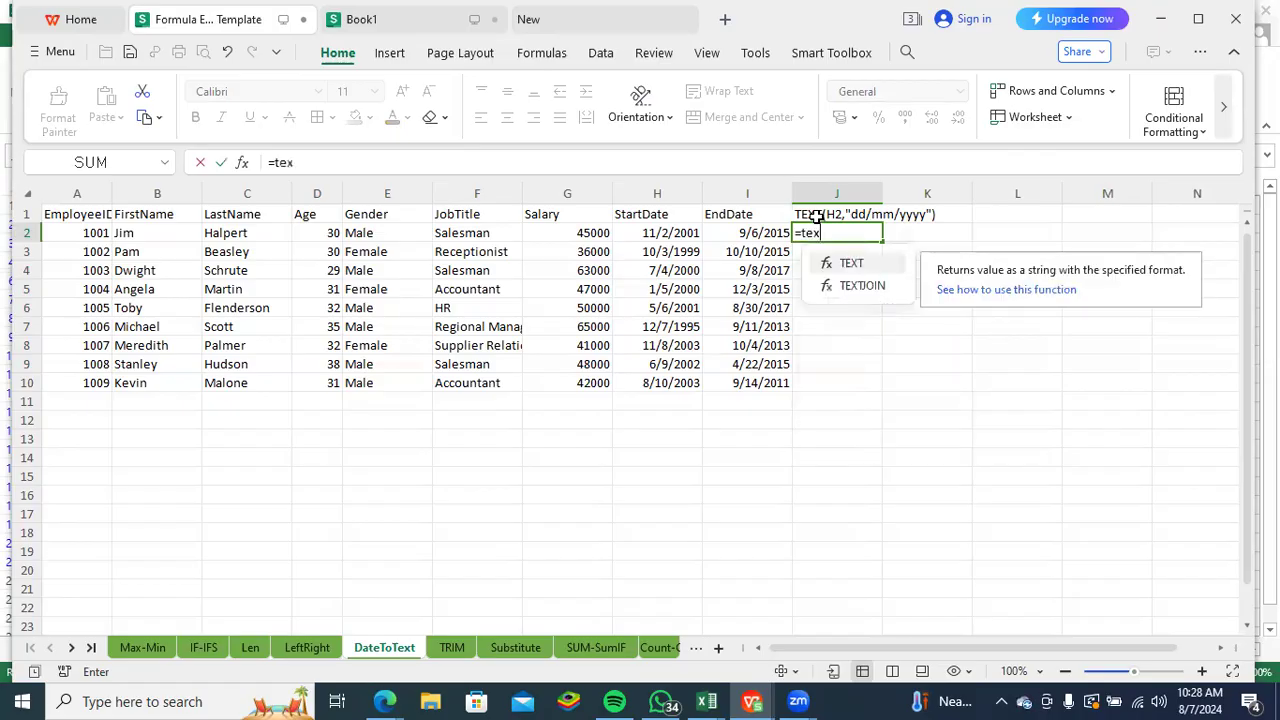
{"action": "key", "text": "Tab"}
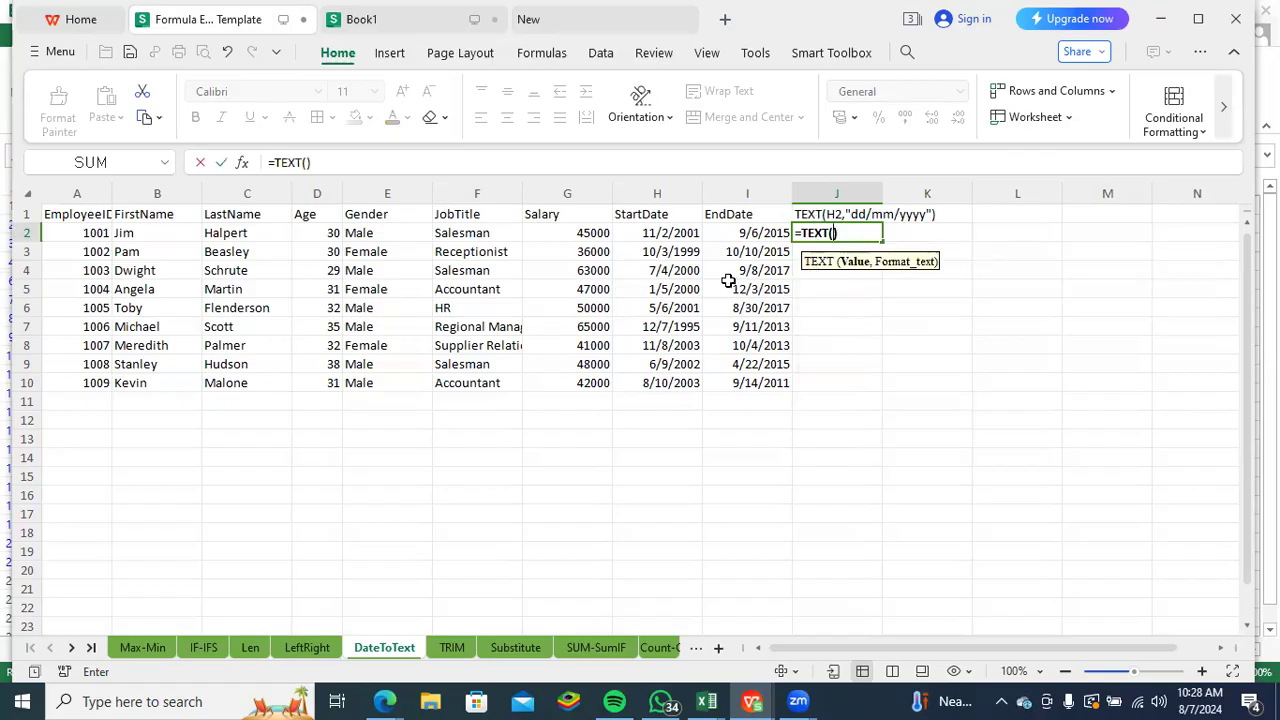
{"action": "left_click", "coordinate": [667, 233]}
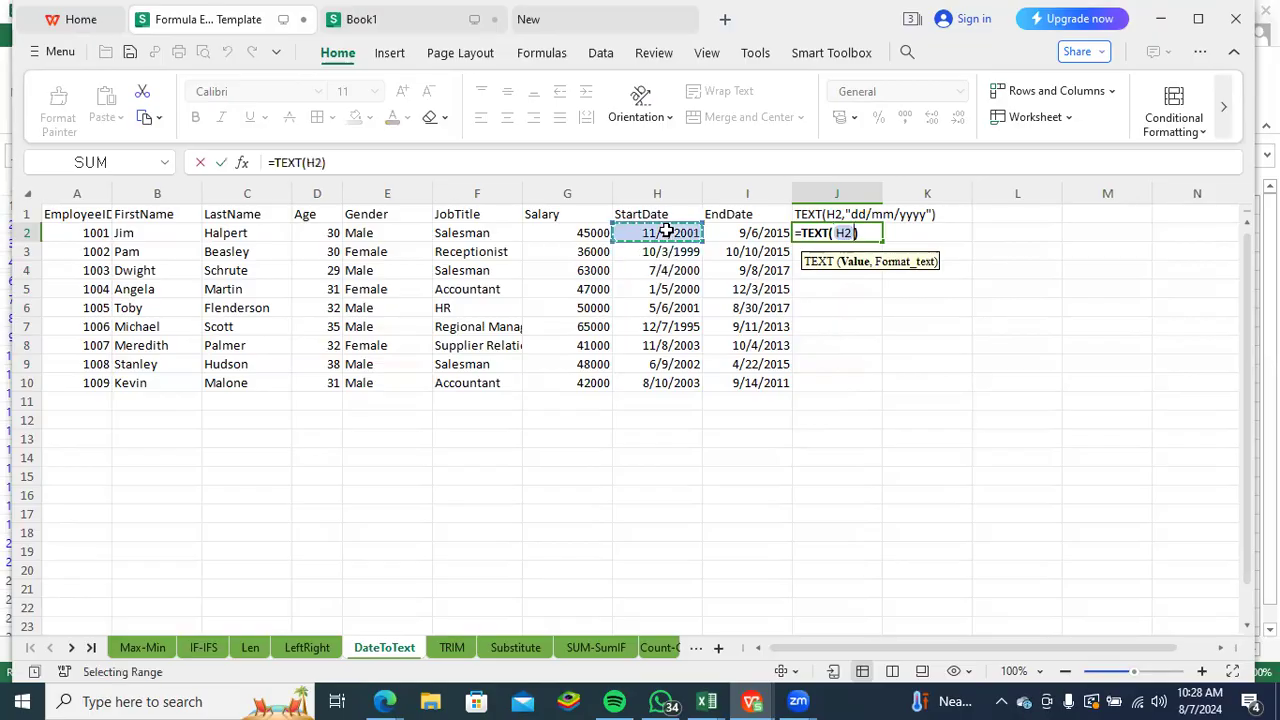
{"action": "type", "text": ","}
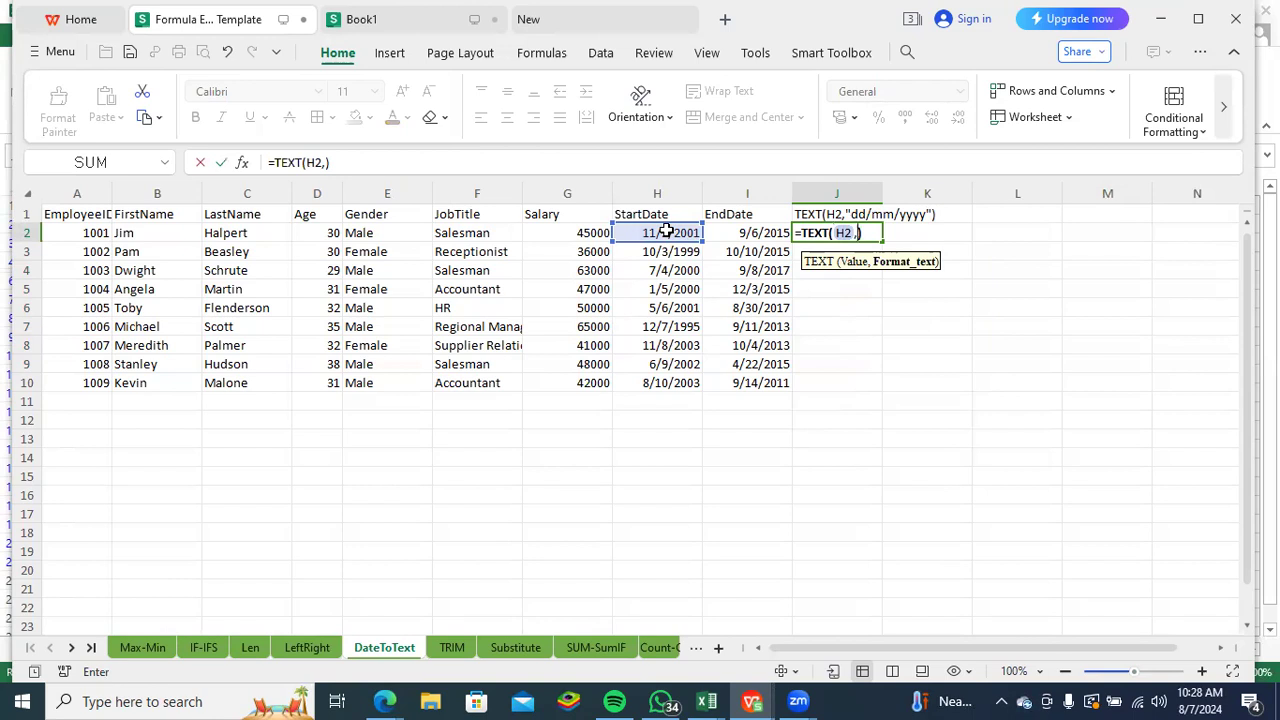
{"action": "type", "text": "\"mm/dd/"}
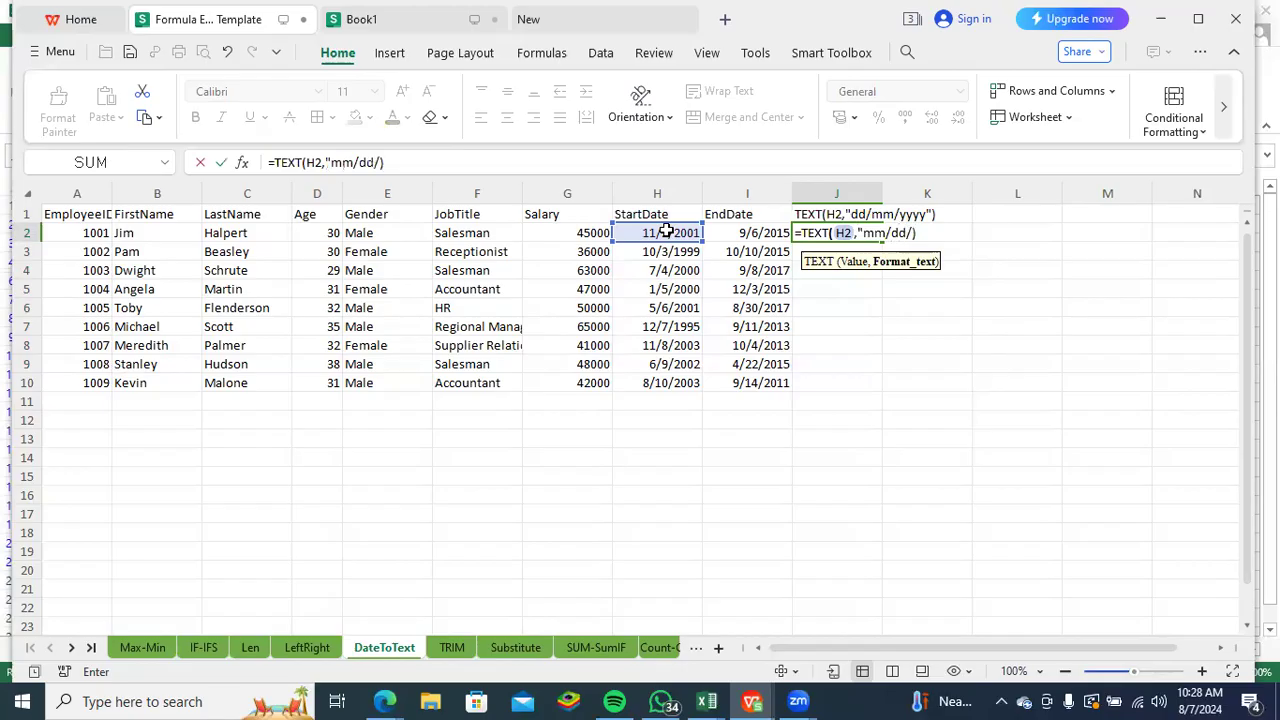
{"action": "type", "text": "yyyy\""}
{"action": "key", "text": "Return"}
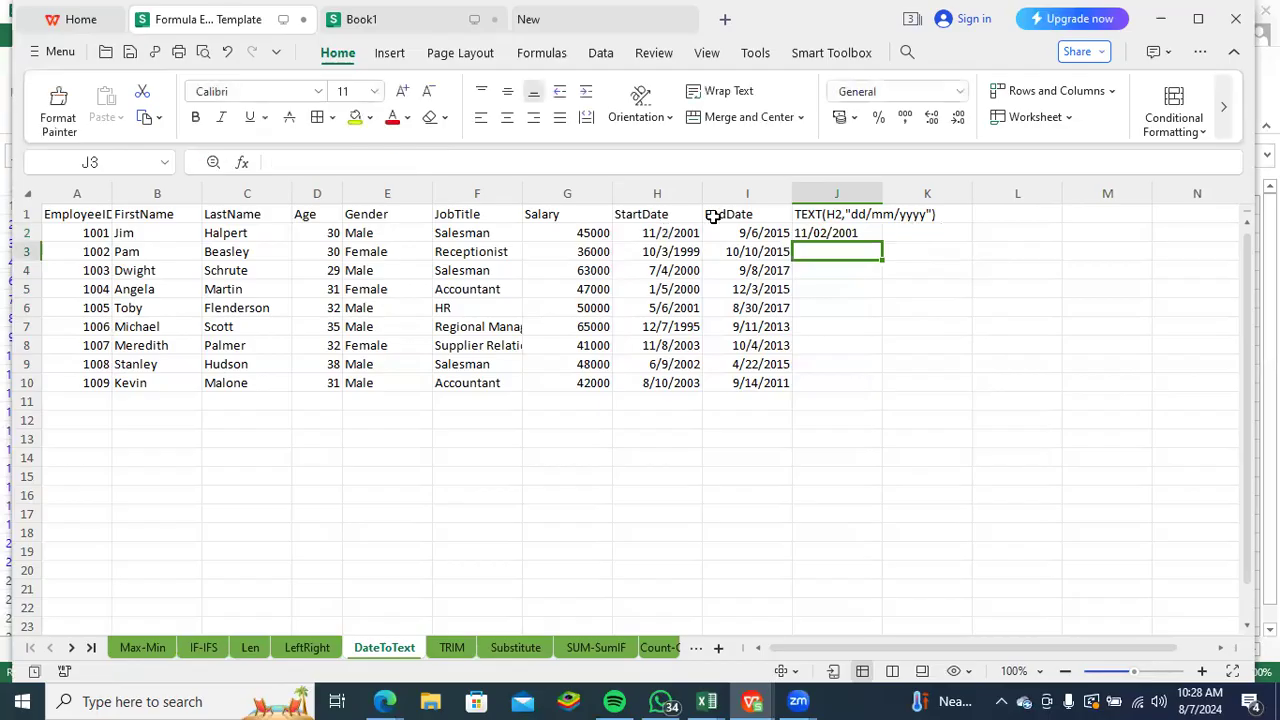
{"action": "left_click", "coordinate": [845, 233]}
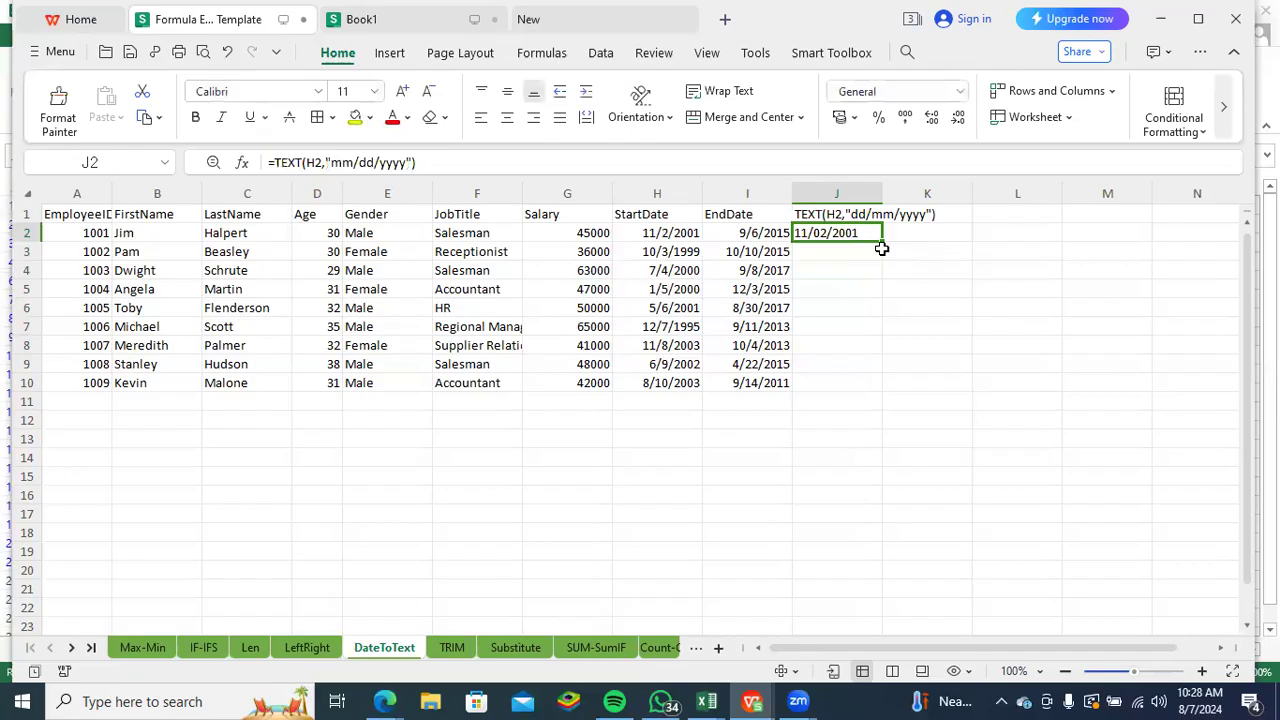
{"action": "double_click", "coordinate": [879, 241]}
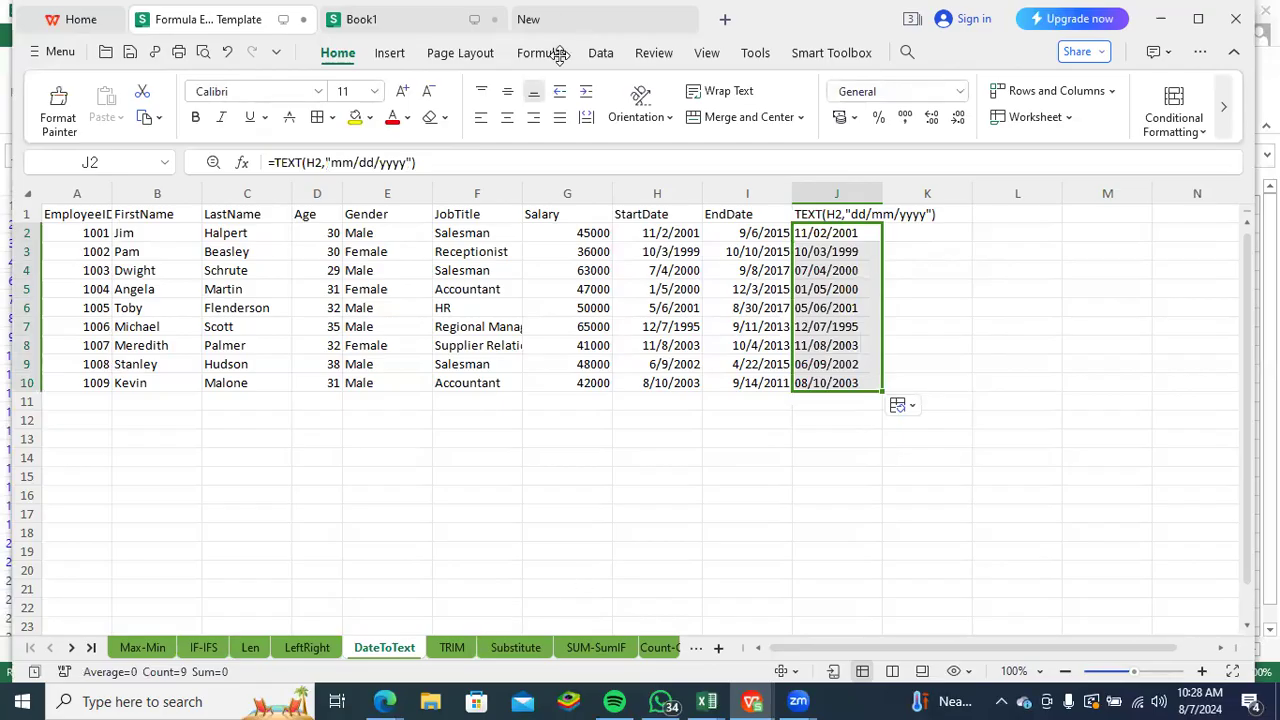
- Go to the TRIM sheet and highlight the last names in C2:C10
{"action": "left_click", "coordinate": [452, 648]}
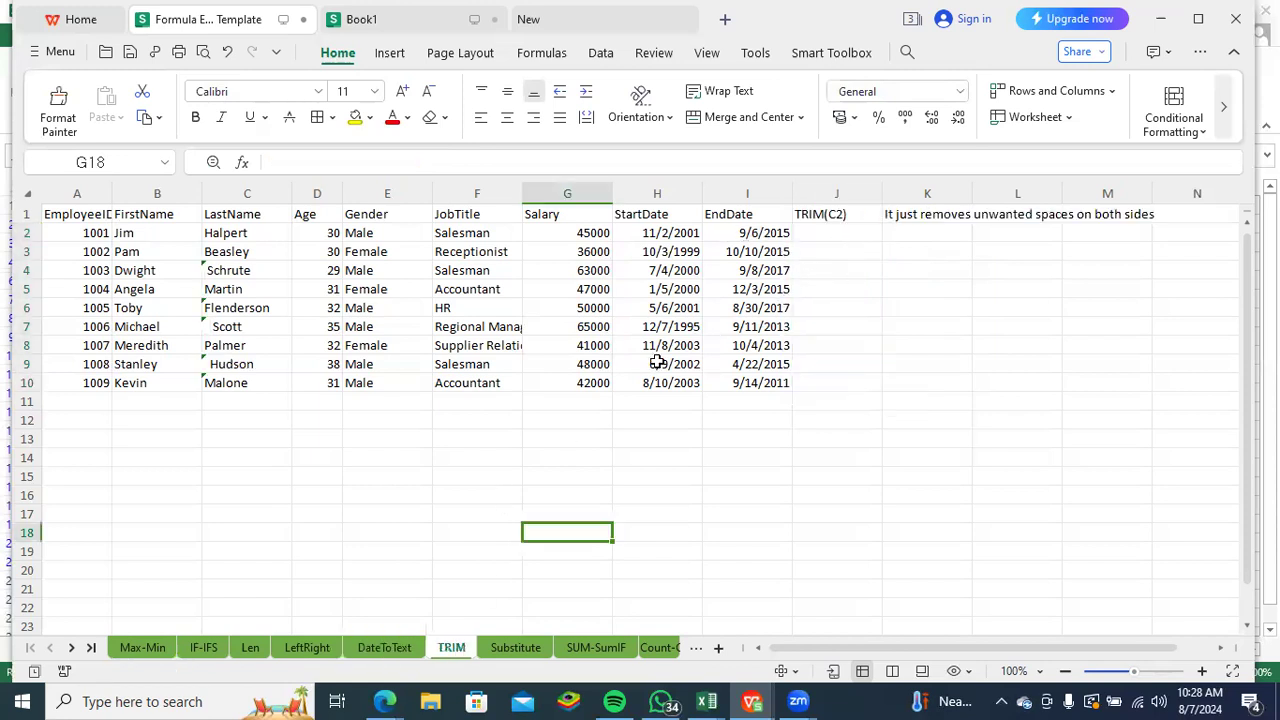
{"action": "left_click", "coordinate": [838, 230]}
{"action": "left_click_drag", "start_coordinate": [222, 234], "coordinate": [226, 384]}
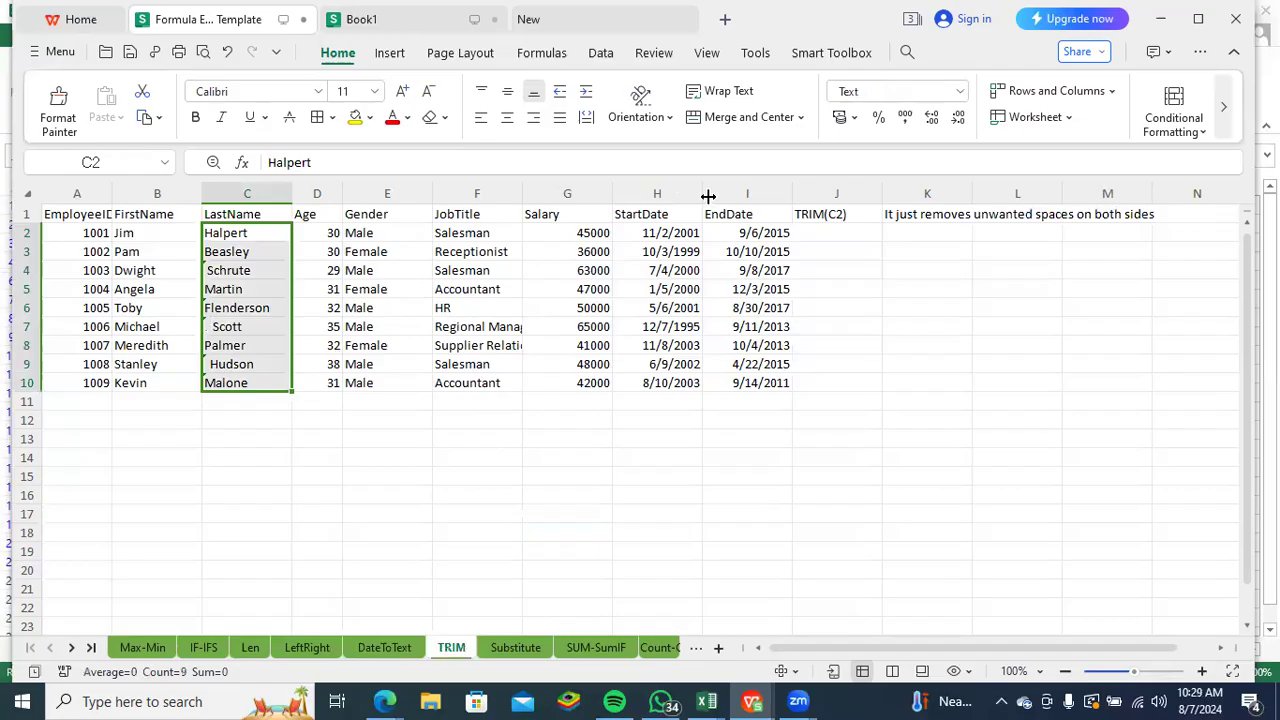
- Enter the formula =TRIM(C2) in J2 and fill it down to J10
{"action": "left_click", "coordinate": [816, 235]}
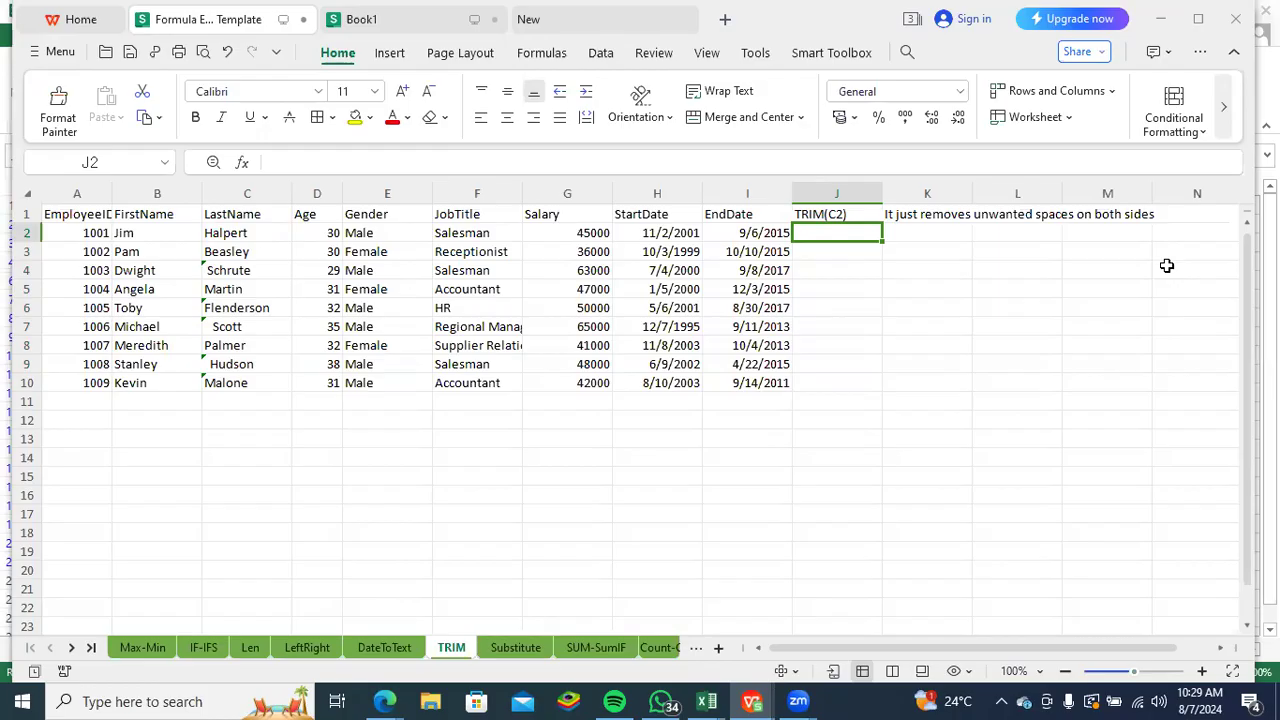
{"action": "left_click", "coordinate": [899, 278]}
{"action": "left_click", "coordinate": [861, 241]}
{"action": "type", "text": "=tri"}
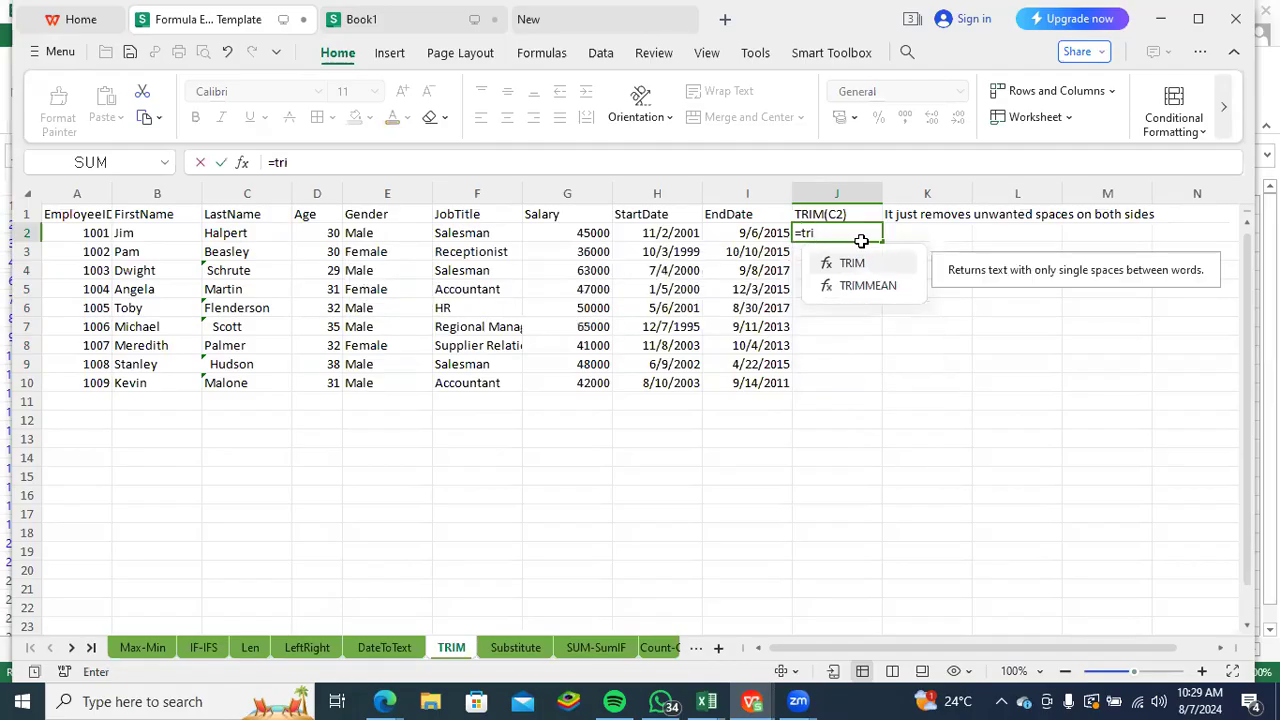
{"action": "key", "text": "Tab"}
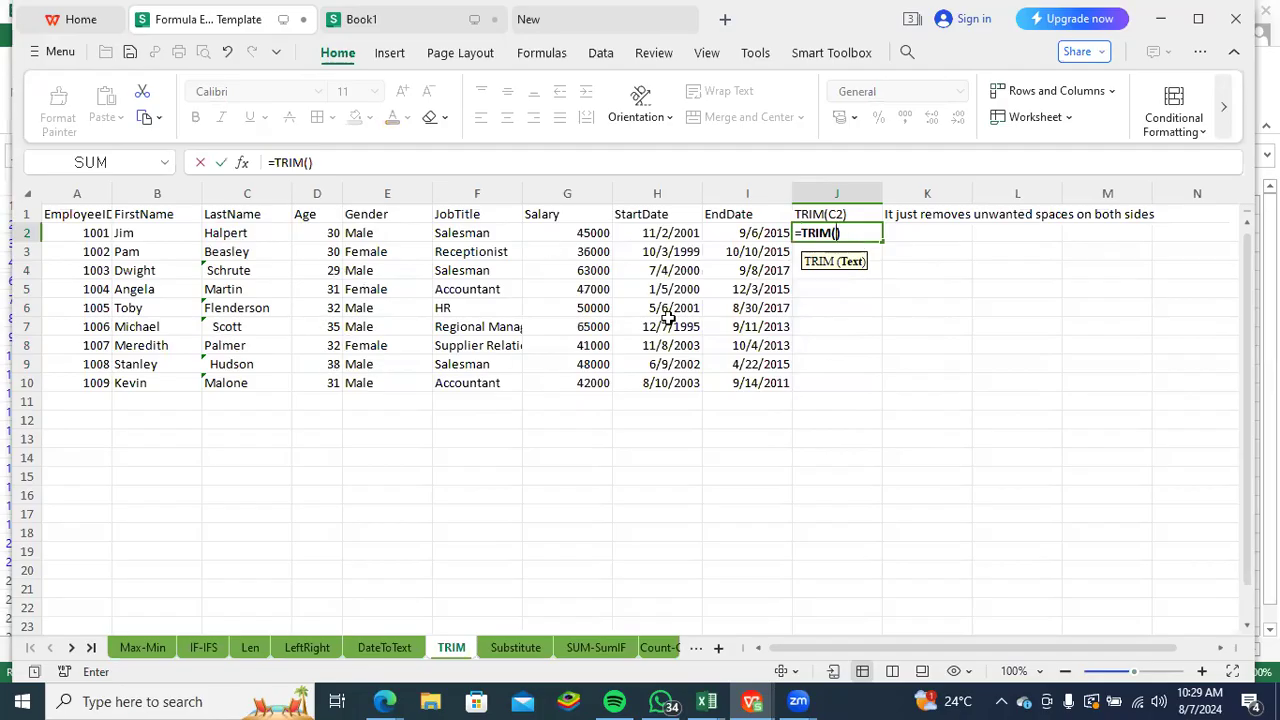
{"action": "left_click_drag", "start_coordinate": [222, 232], "coordinate": [233, 370]}
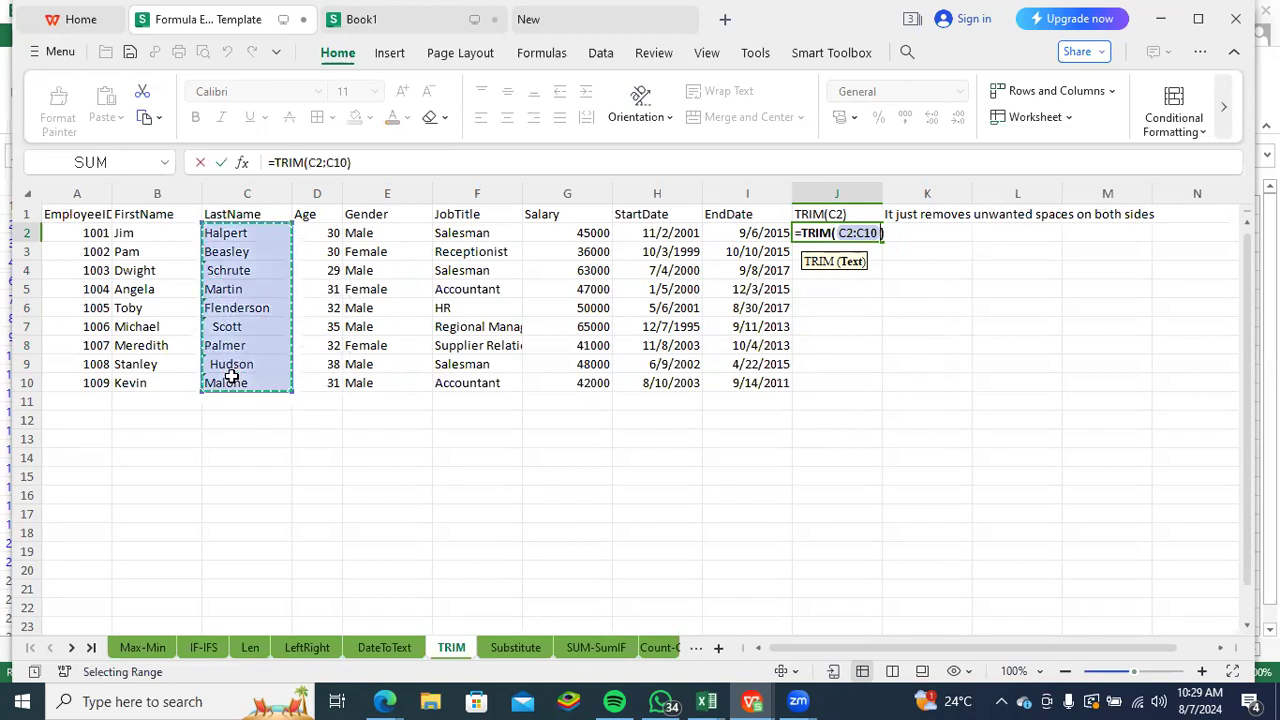
{"action": "left_click", "coordinate": [263, 234]}
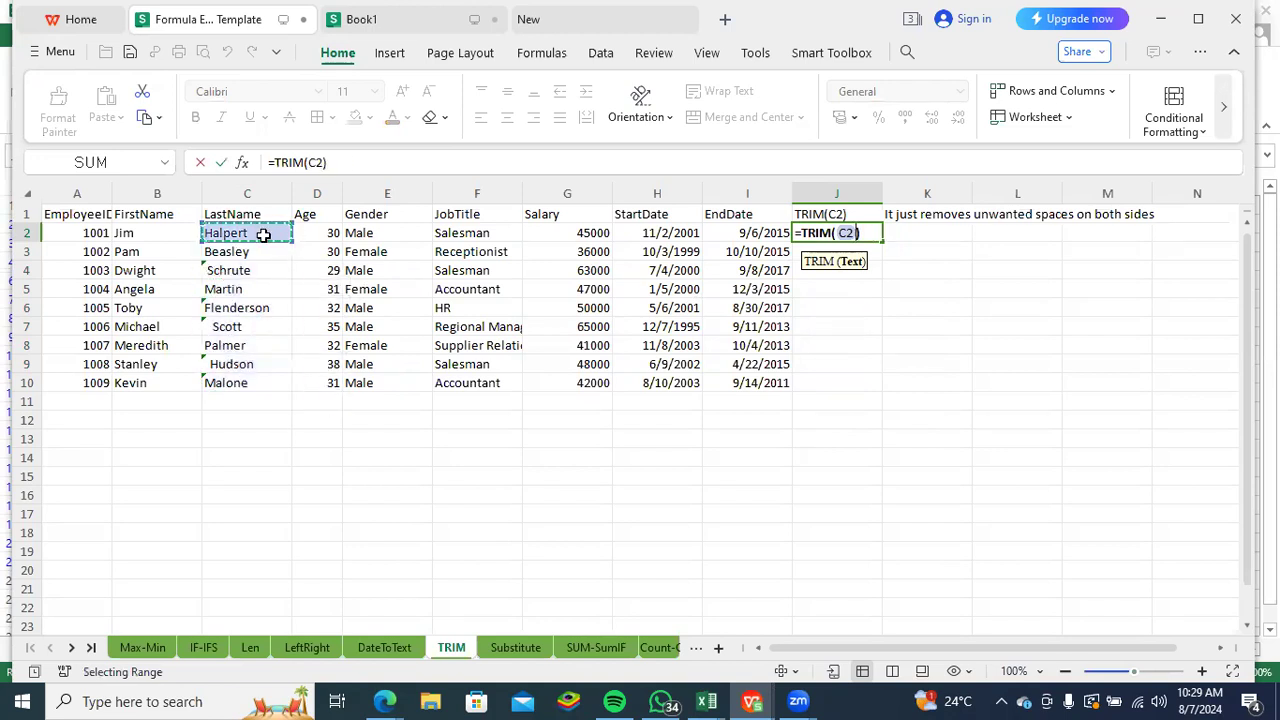
{"action": "key", "text": "Return"}
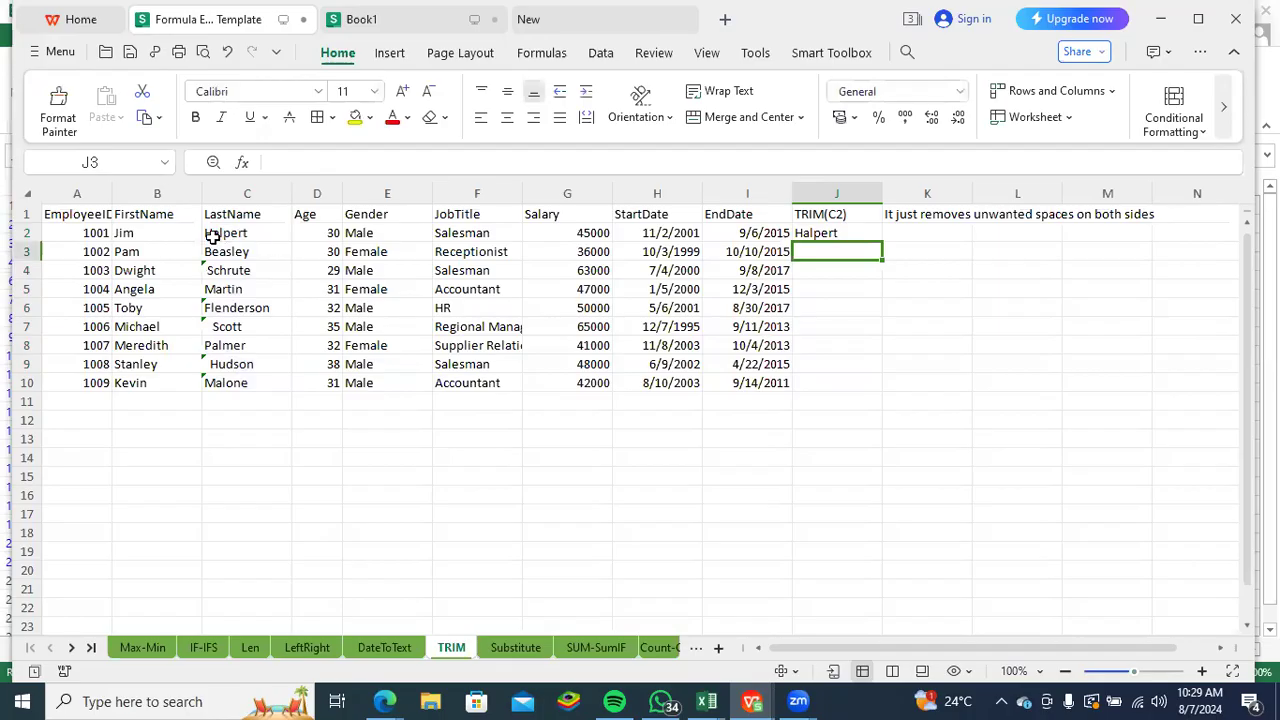
{"action": "left_click", "coordinate": [864, 238]}
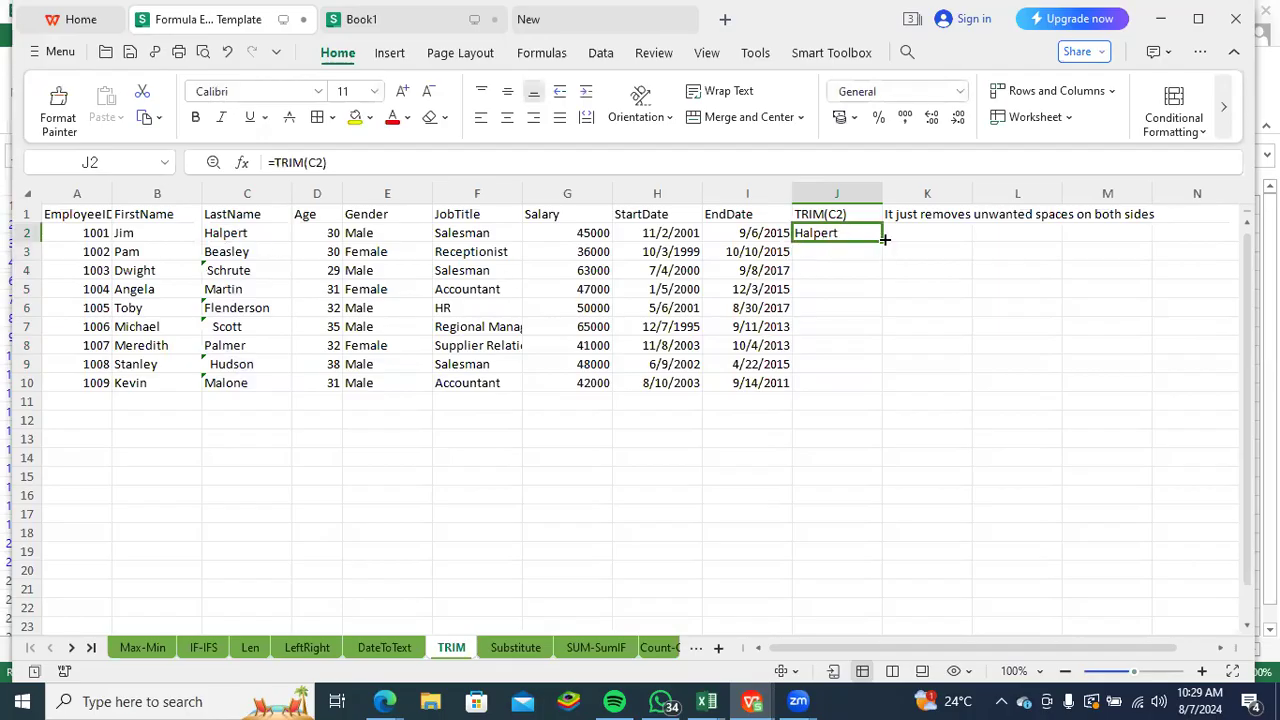
{"action": "double_click", "coordinate": [884, 241]}
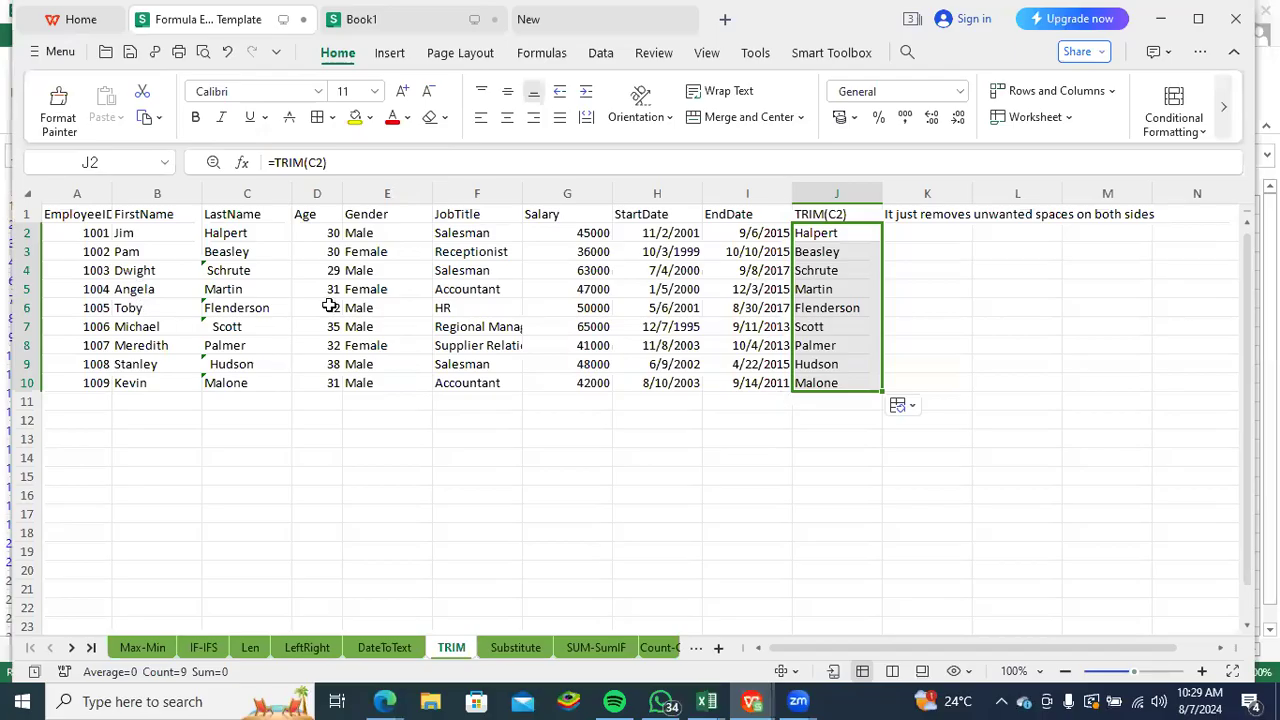
- Go to the Substitute sheet and start a SUBSTITUTE formula in J2 with start date H2 as its text
{"action": "left_click", "coordinate": [518, 645]}
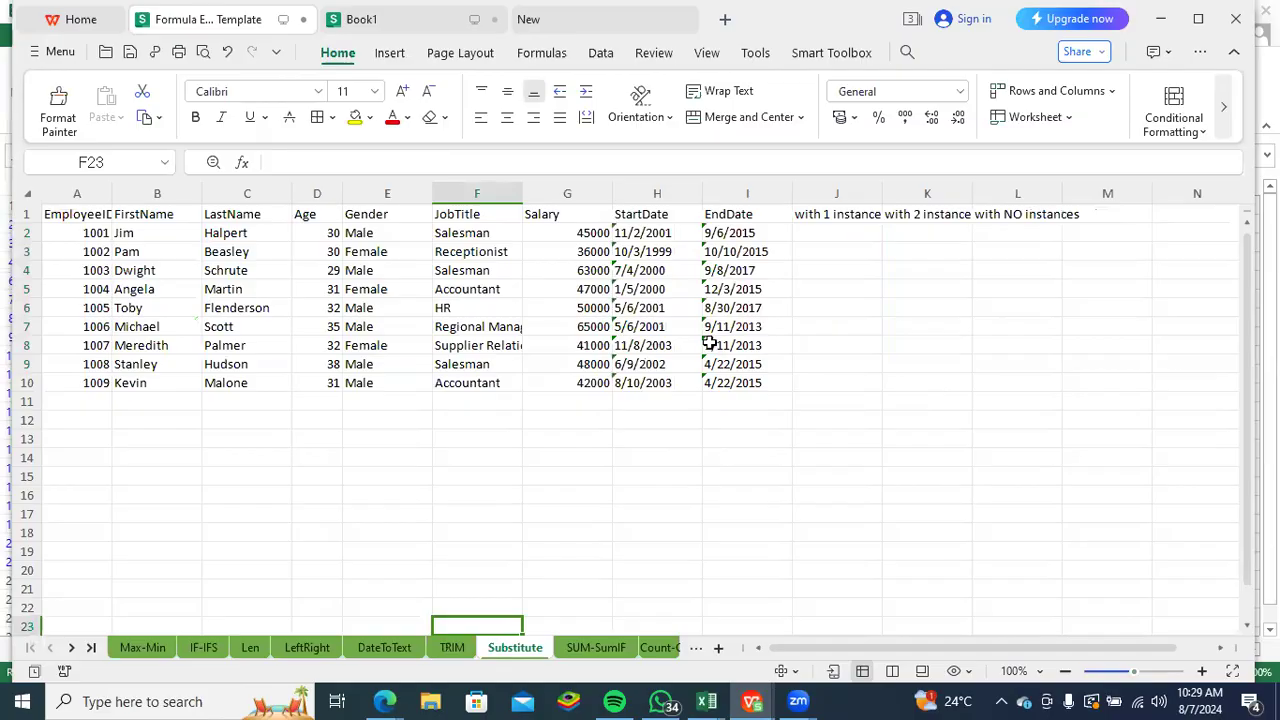
{"action": "left_click", "coordinate": [846, 230]}
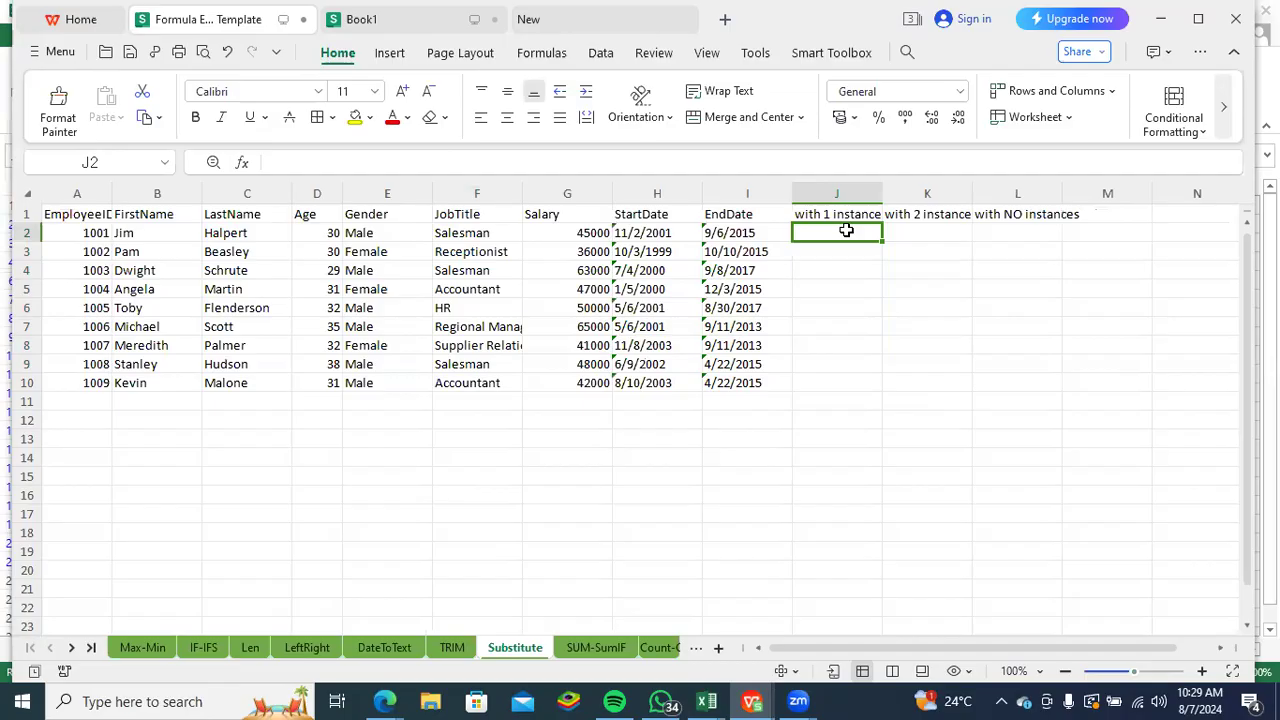
{"action": "left_click", "coordinate": [643, 232]}
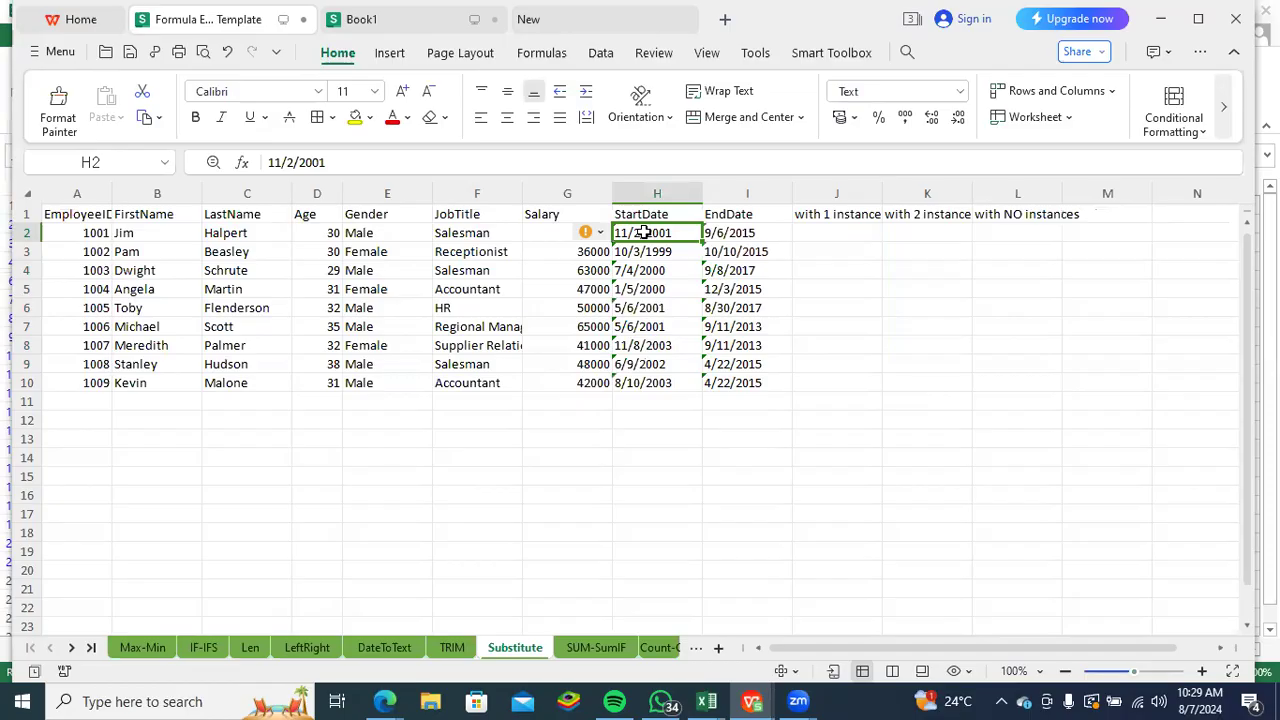
{"action": "left_click", "coordinate": [803, 229]}
{"action": "type", "text": "=su"}
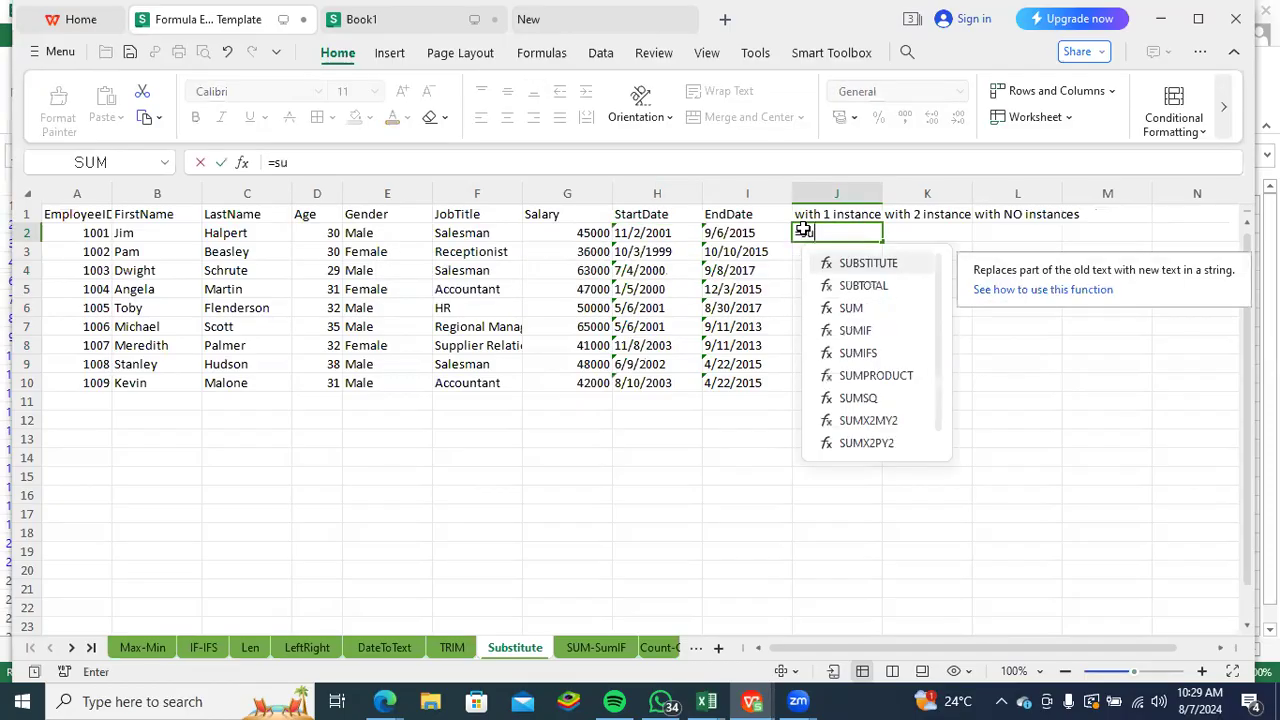
{"action": "type", "text": "bst"}
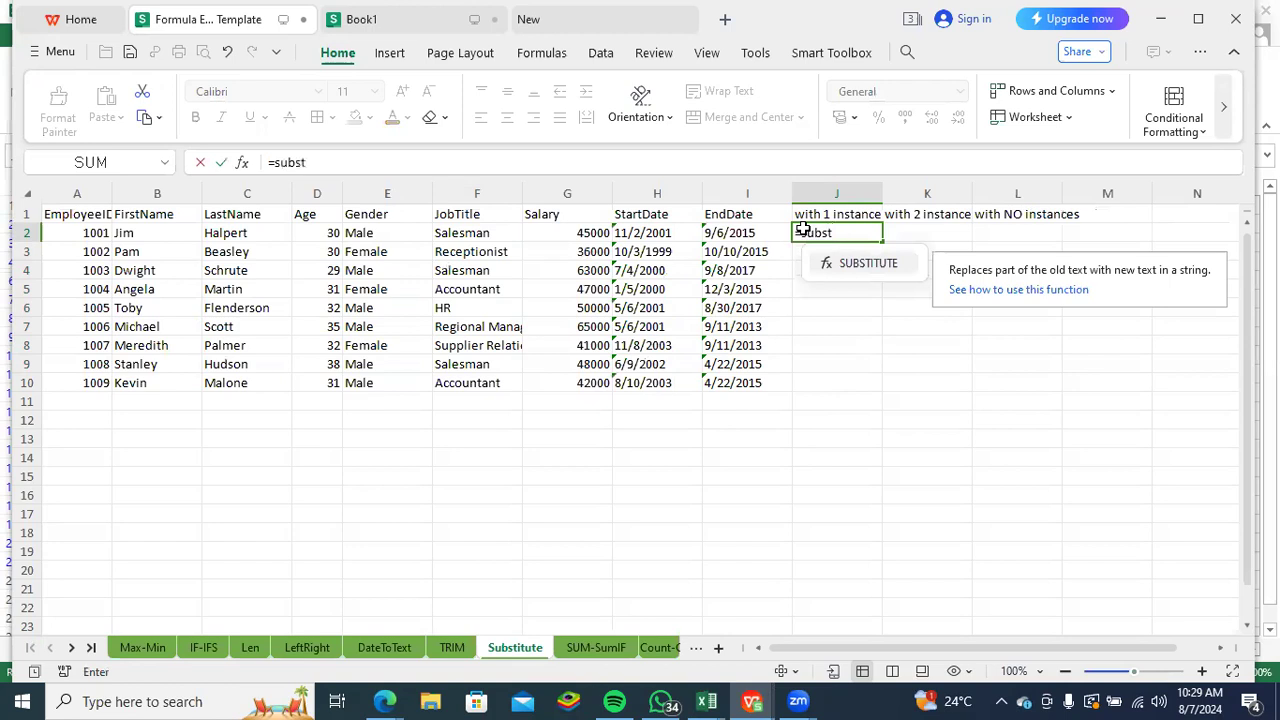
{"action": "key", "text": "Tab"}
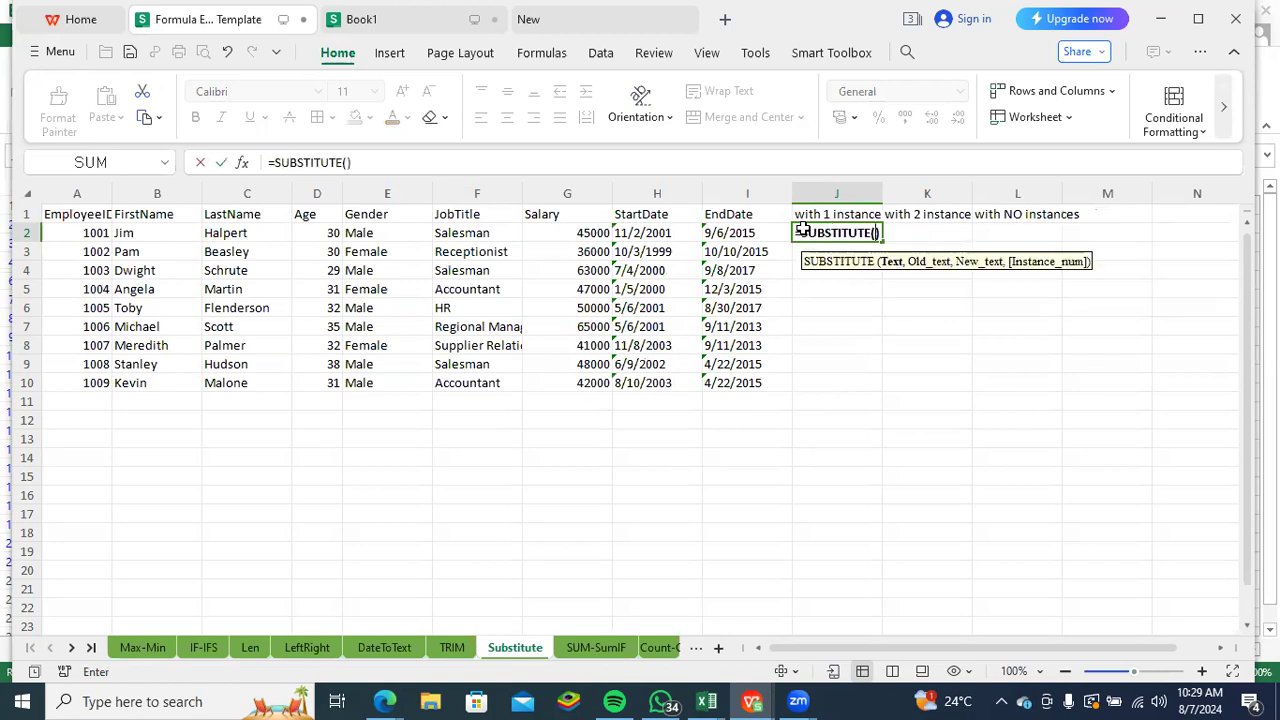
{"action": "left_click", "coordinate": [656, 233]}
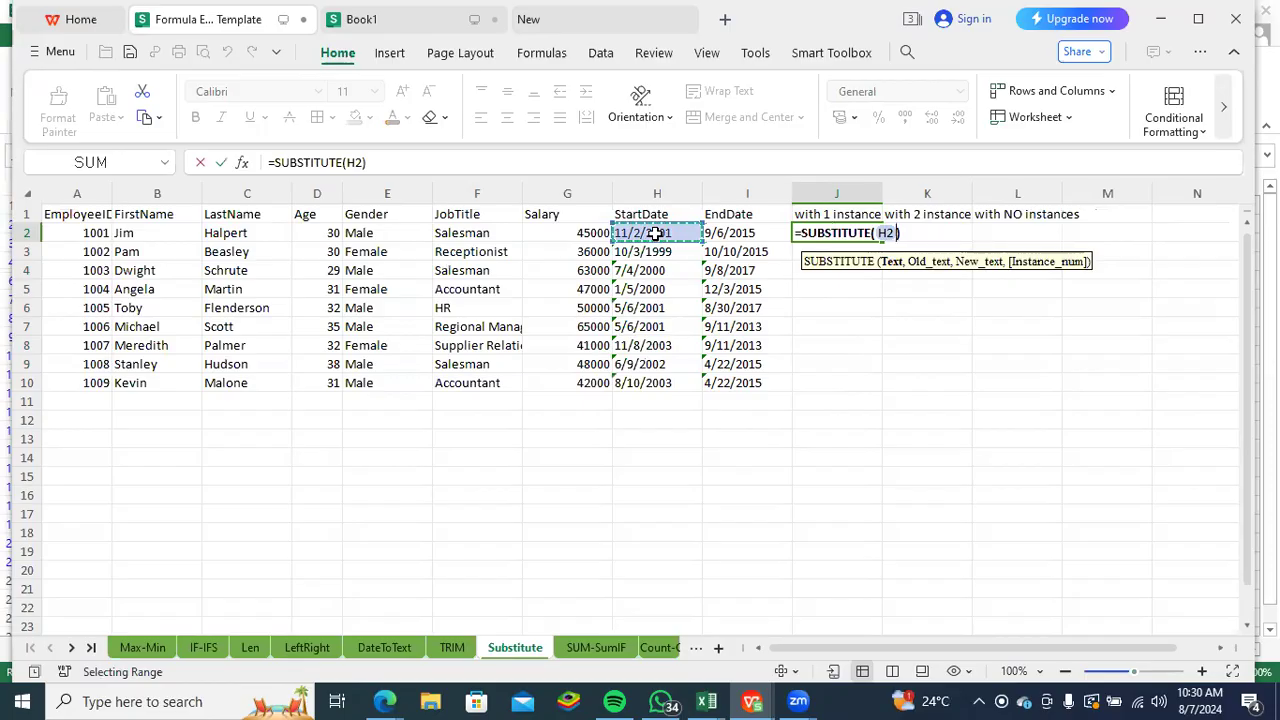
{"action": "type", "text": ","}
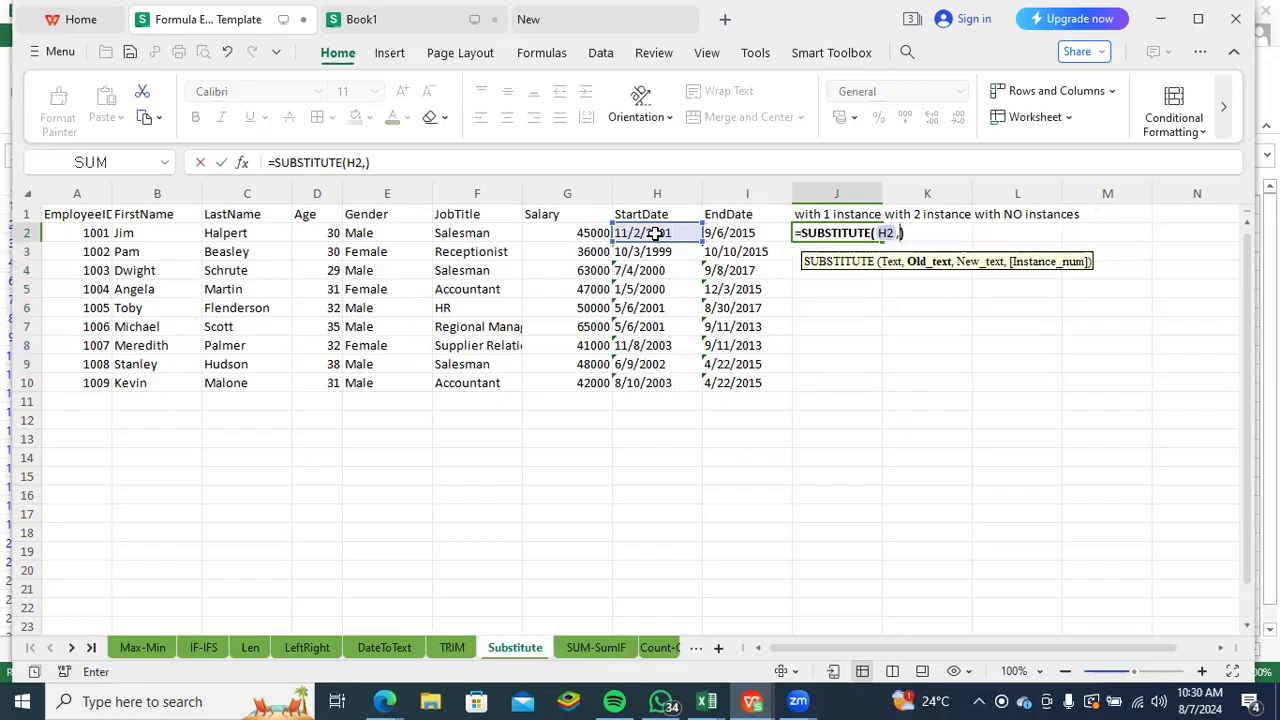
{"action": "type", "text": "\""}
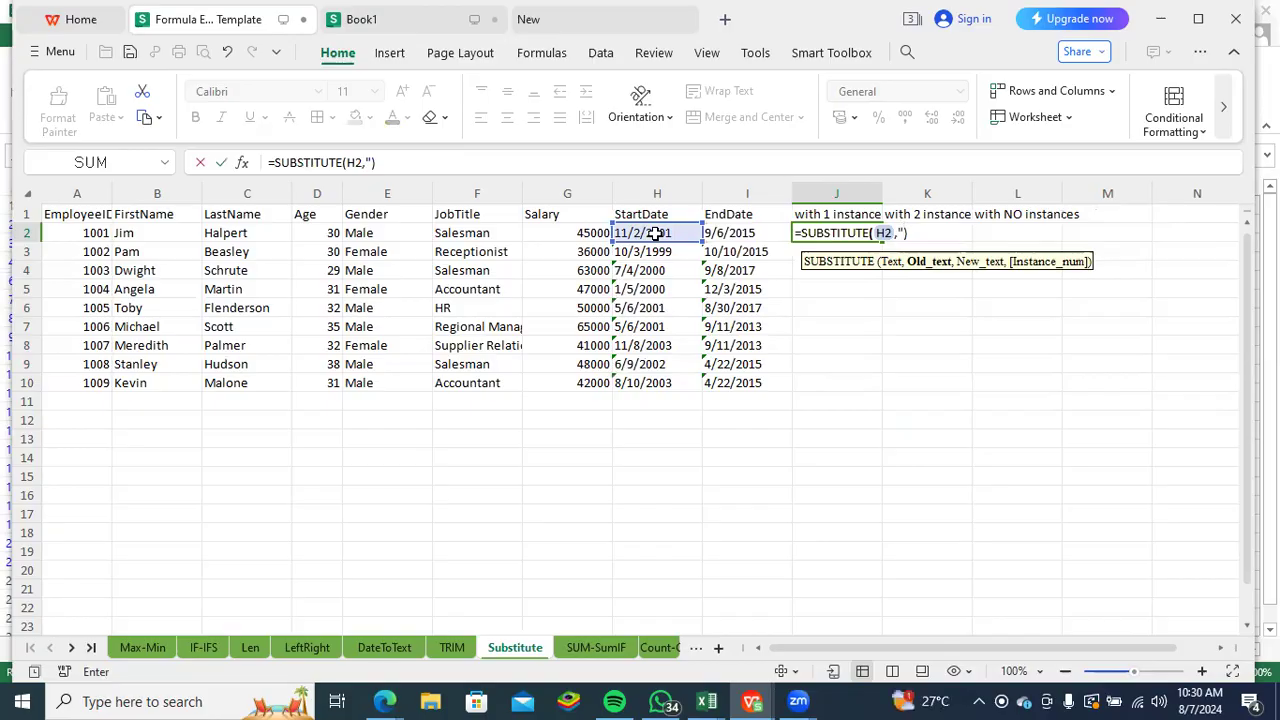
- Add "11/2/2021" as the old text in J2's SUBSTITUTE formula
{"action": "type", "text": "11/2/20121"}
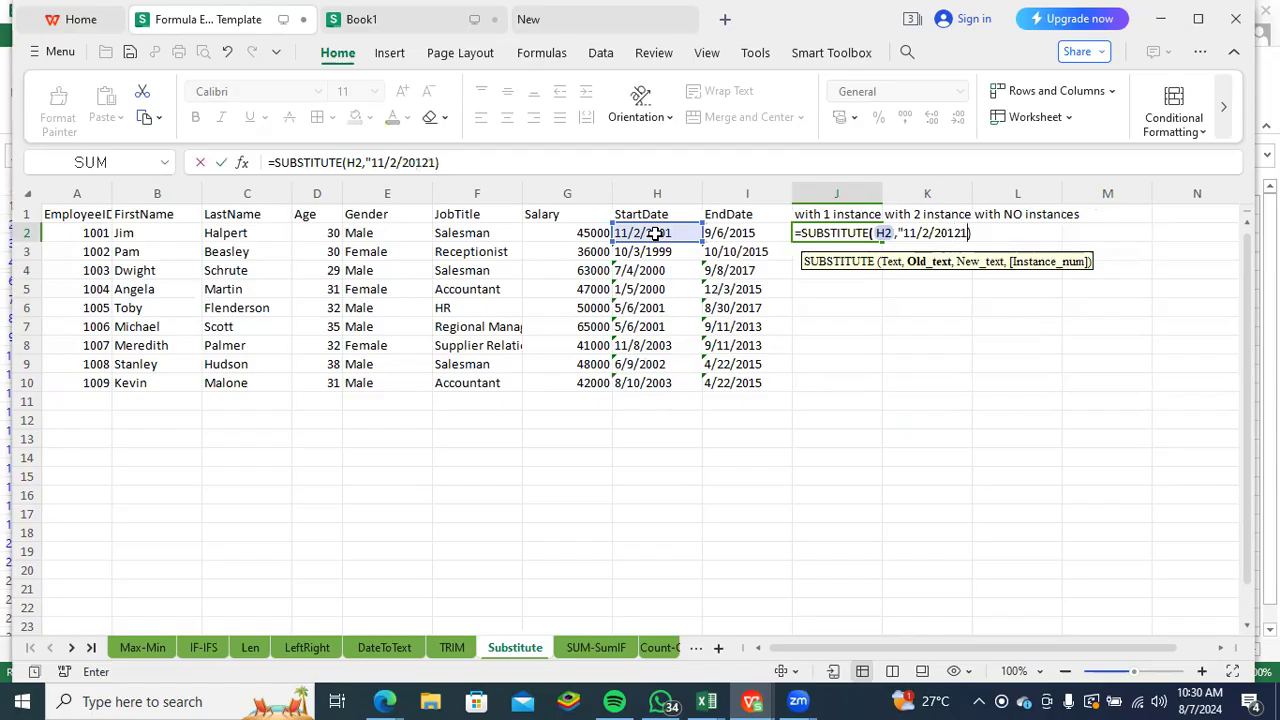
{"action": "key", "text": "BackSpace"}
{"action": "key", "text": "BackSpace"}
{"action": "key", "text": "BackSpace"}
{"action": "type", "text": "21\""}
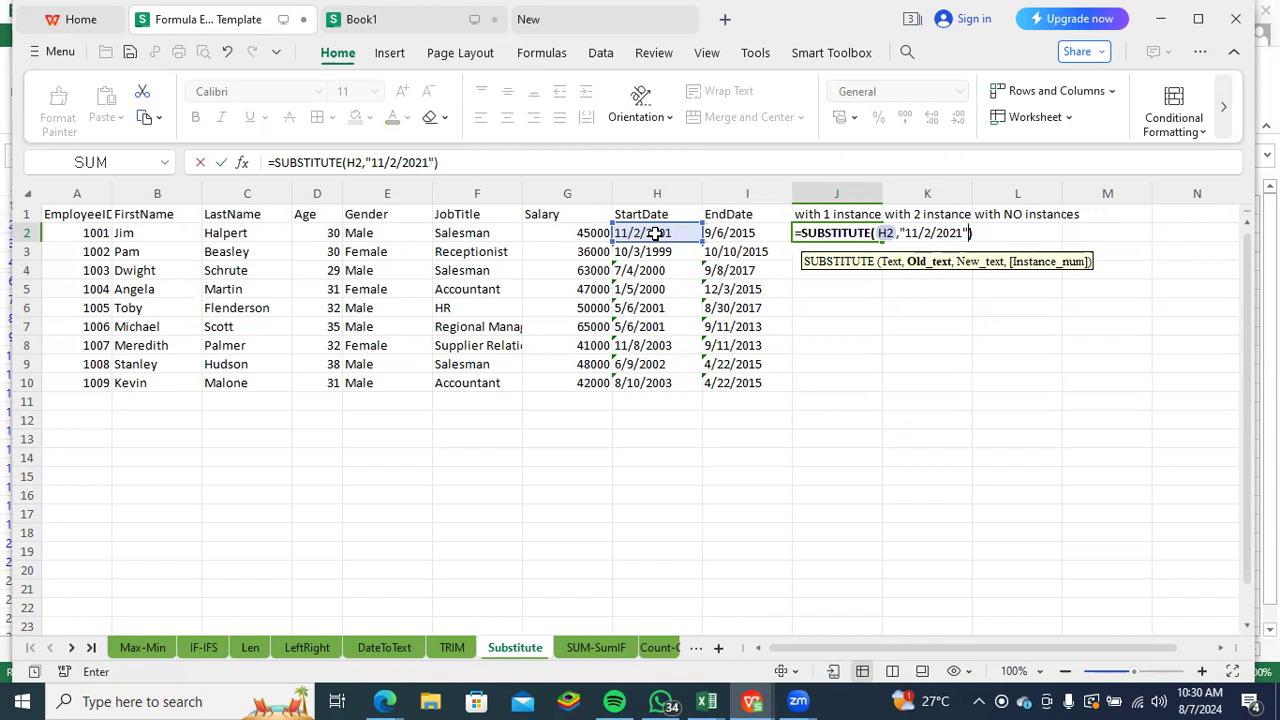
{"action": "type", "text": ","}
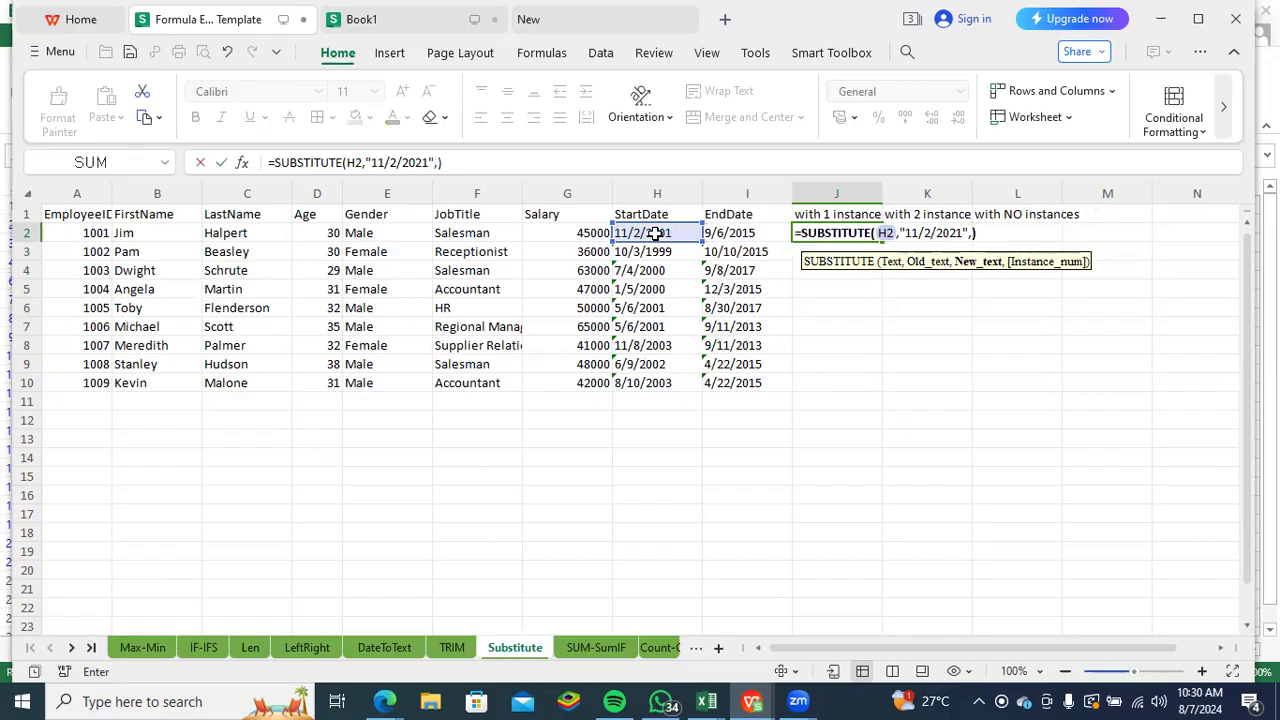
- Add "11-2-2021" as the new text and enter the formula =SUBSTITUTE(H2,"11/2/2021","11-2-2021") in J2
{"action": "type", "text": "11/2"}
{"action": "key", "text": "BackSpace"}
{"action": "key", "text": "BackSpace"}
{"action": "type", "text": "-2-2021"}
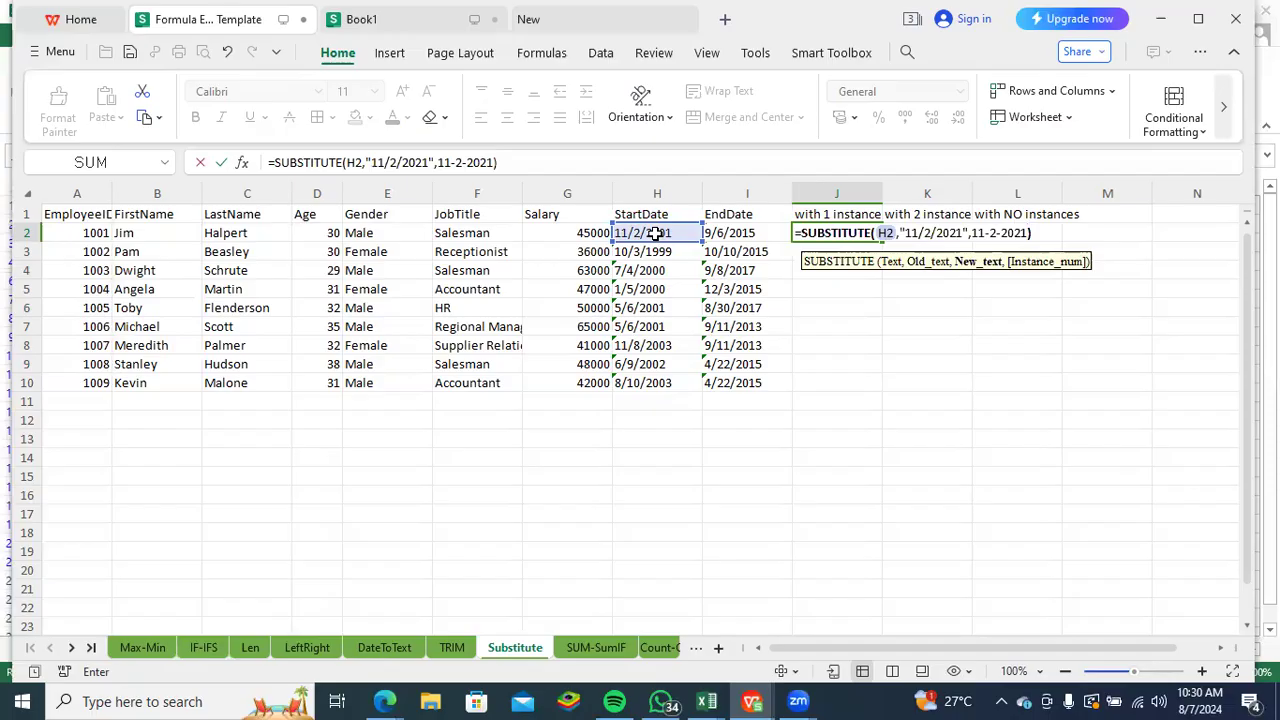
{"action": "left_click", "coordinate": [440, 162]}
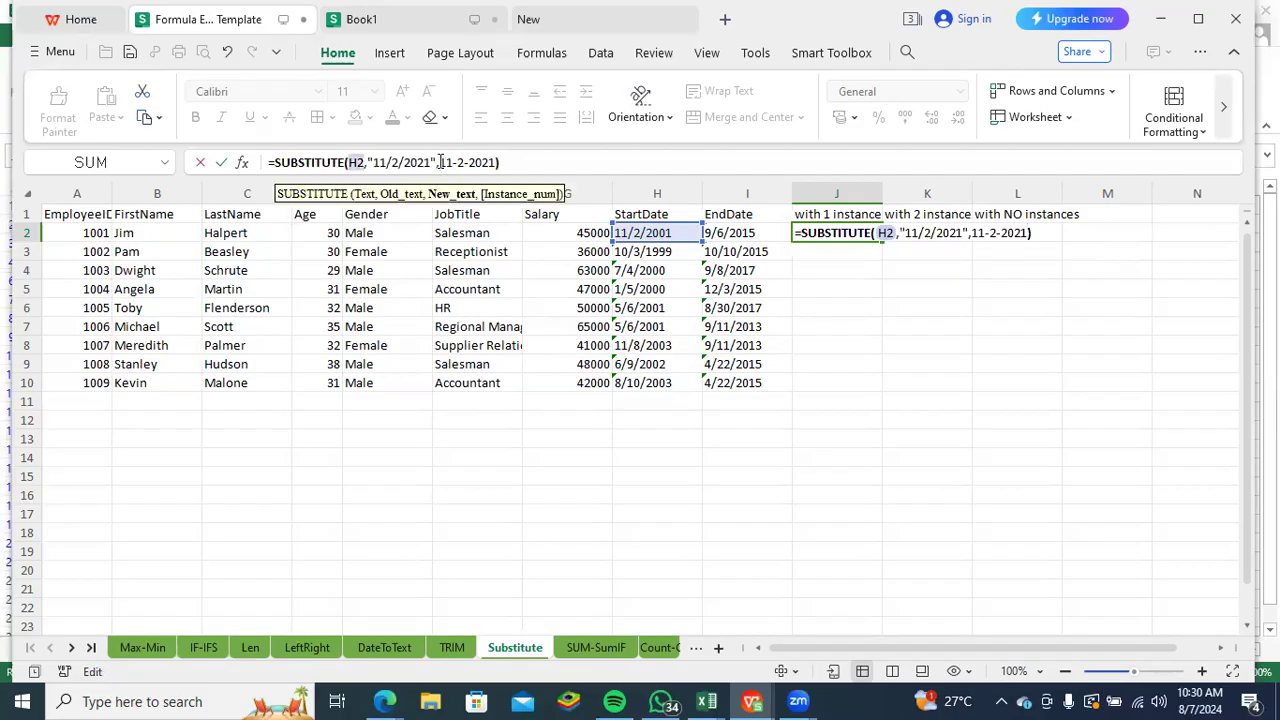
{"action": "type", "text": "\""}
{"action": "left_click", "coordinate": [499, 162]}
{"action": "type", "text": "\",\""}
{"action": "left_click", "coordinate": [528, 164]}
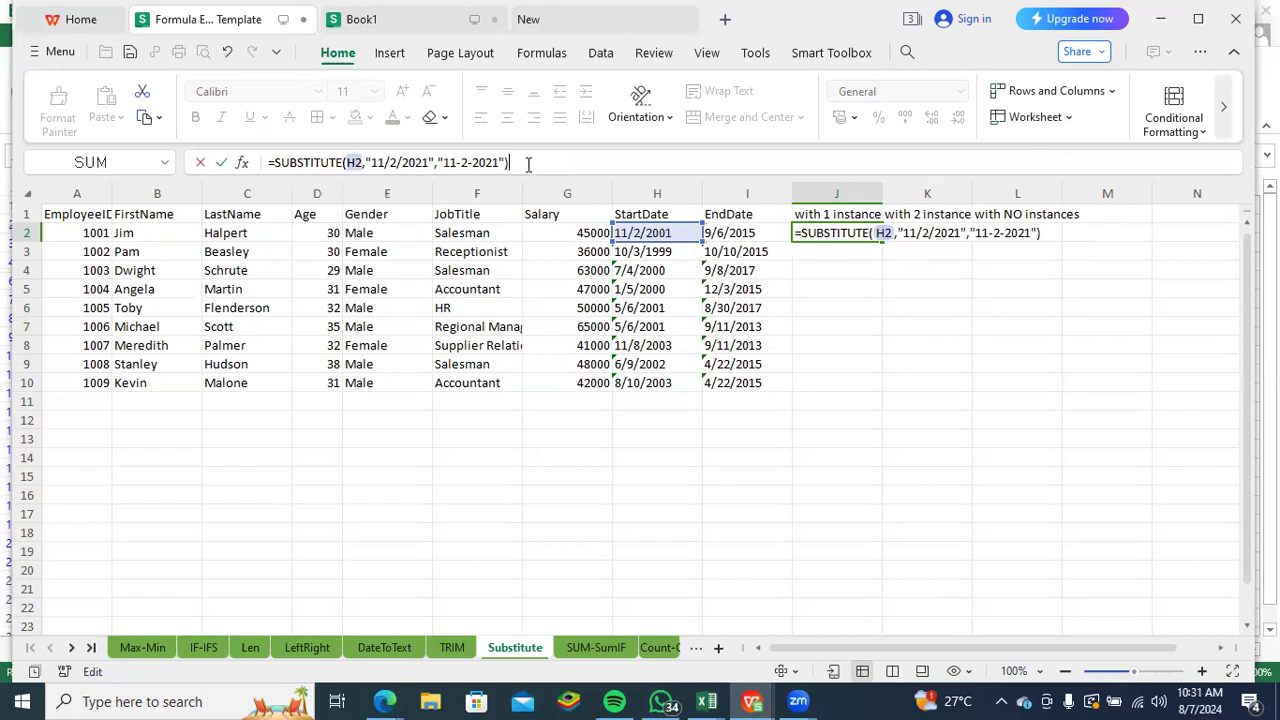
{"action": "key", "text": "Return"}
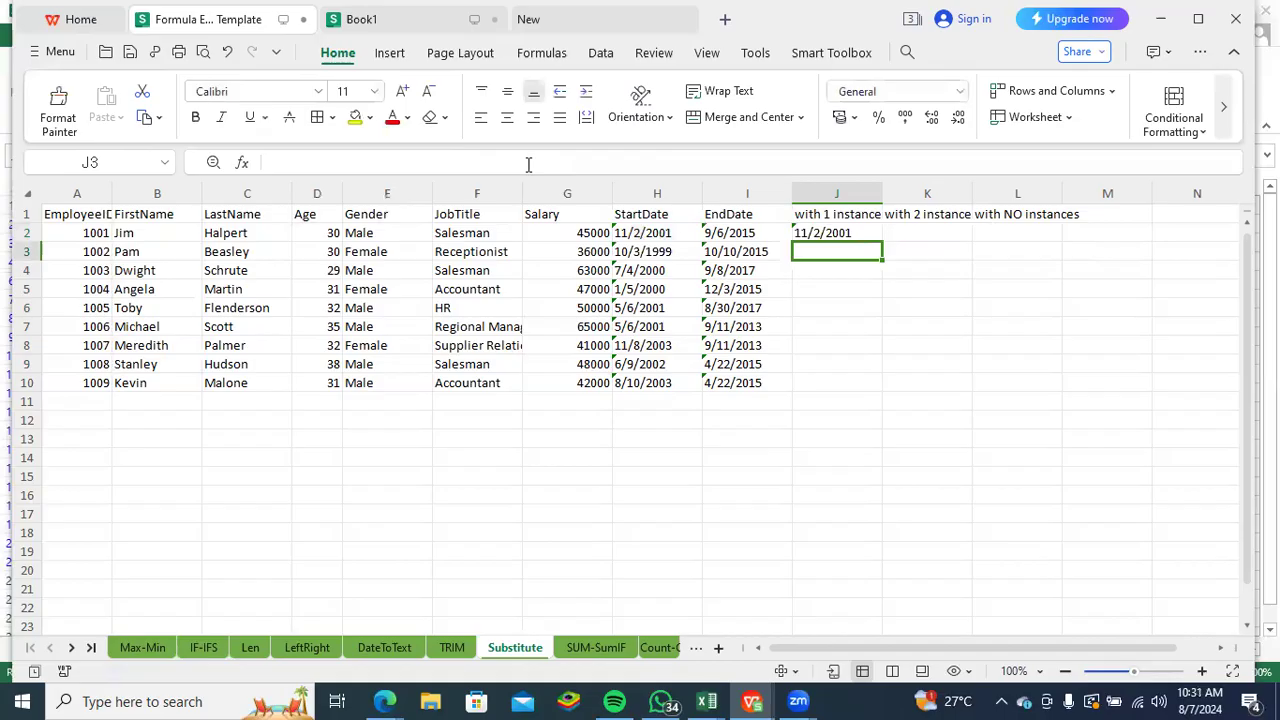
- Replace the old and new text arguments in J2's SUBSTITUTE formula with "11/2/2001" as the old text
{"action": "left_click", "coordinate": [838, 232]}
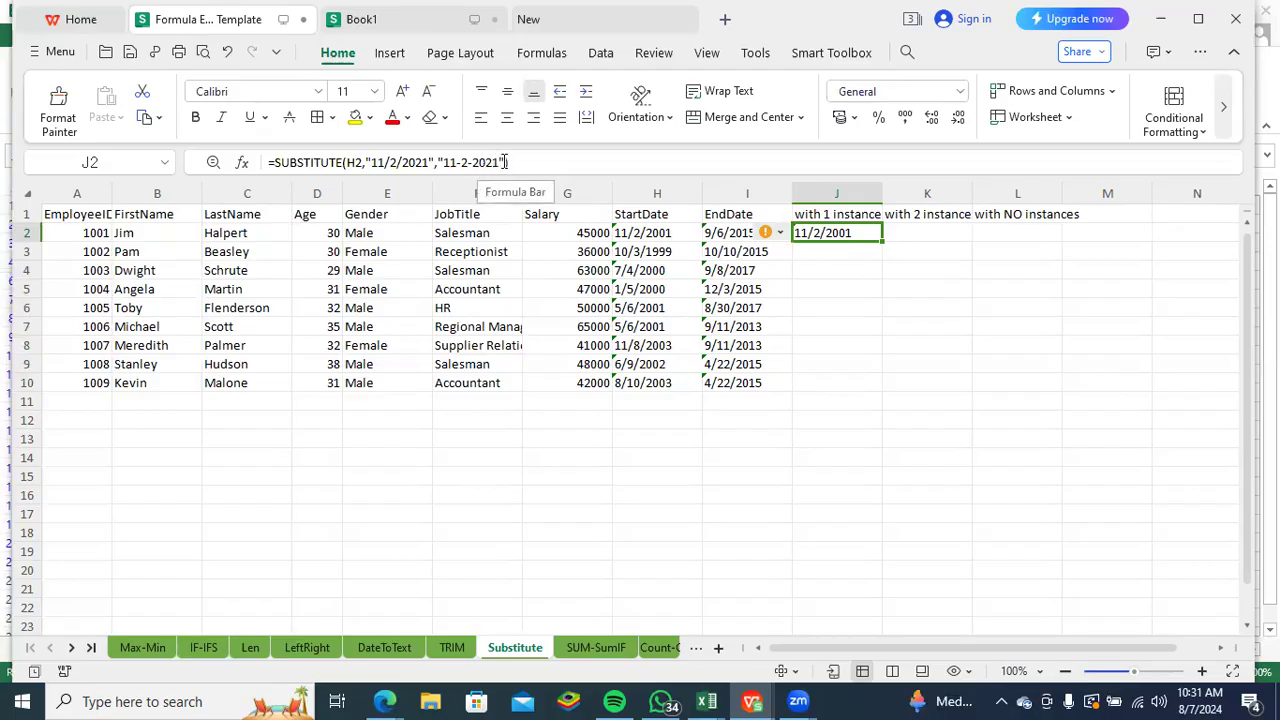
{"action": "left_click_drag", "start_coordinate": [509, 162], "coordinate": [370, 163]}
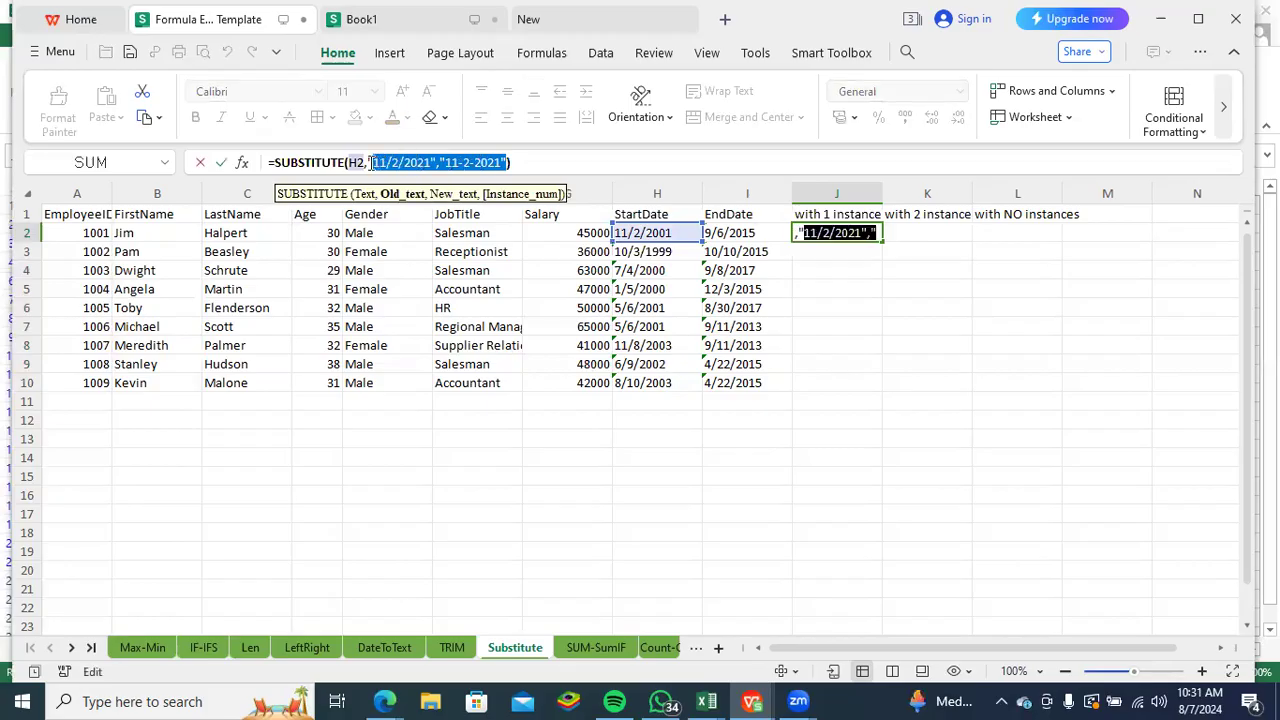
{"action": "type", "text": "///"}
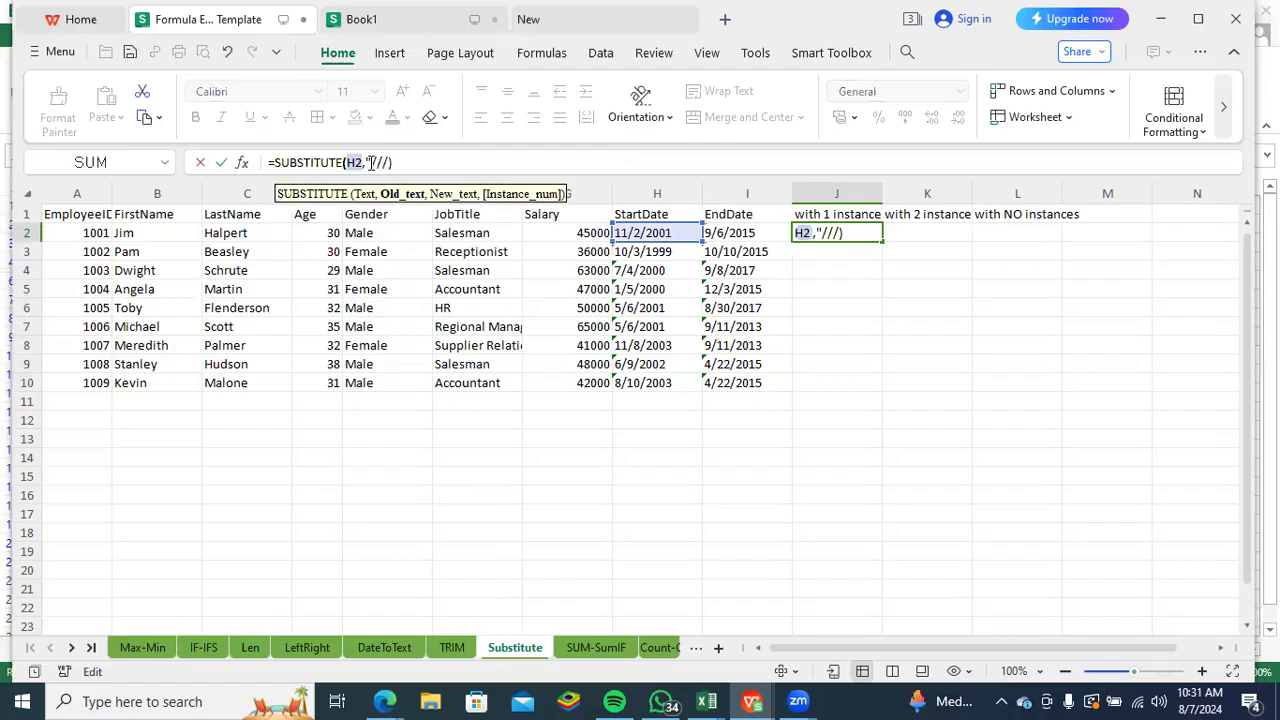
{"action": "key", "text": "BackSpace"}
{"action": "key", "text": "BackSpace"}
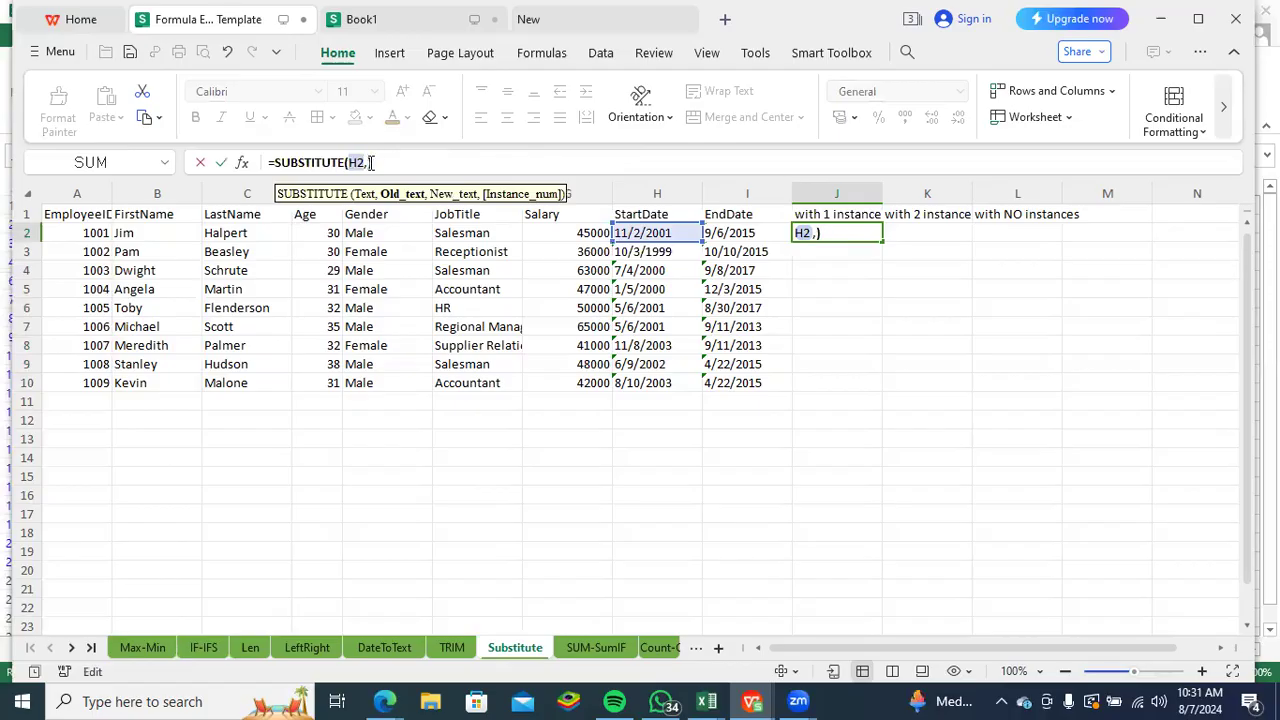
{"action": "type", "text": "\""}
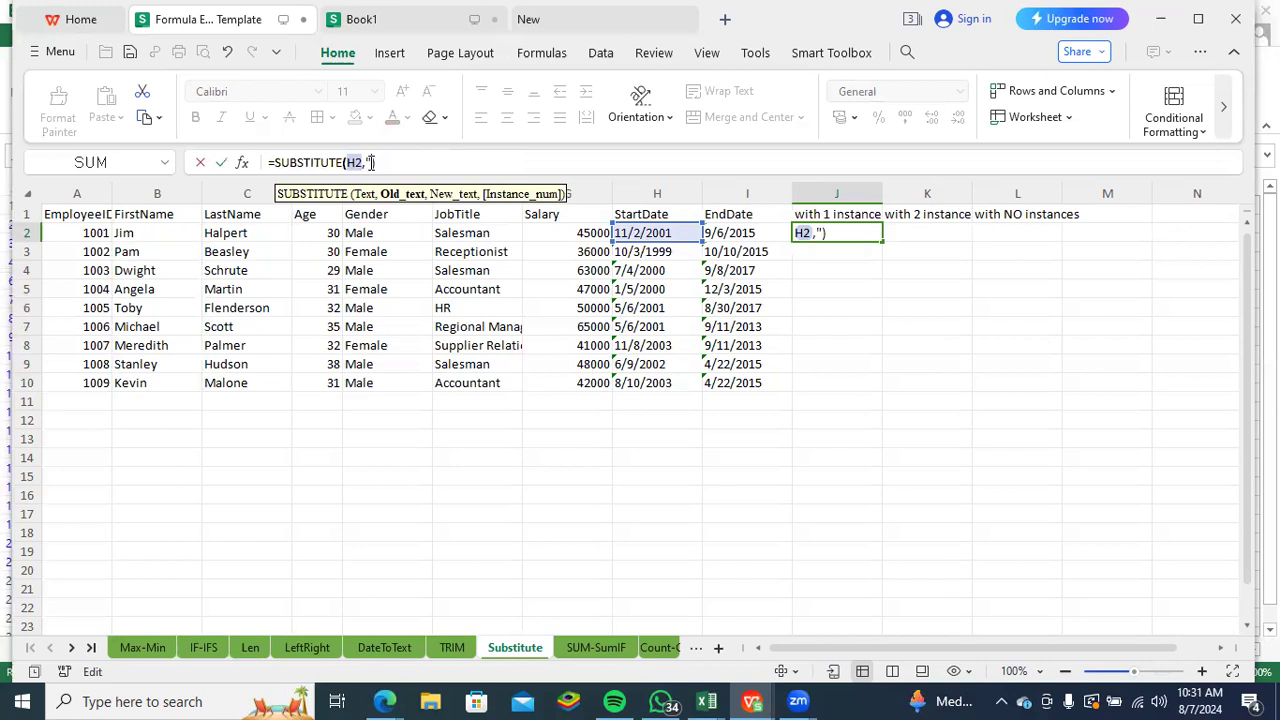
{"action": "type", "text": "11/2/2001"}
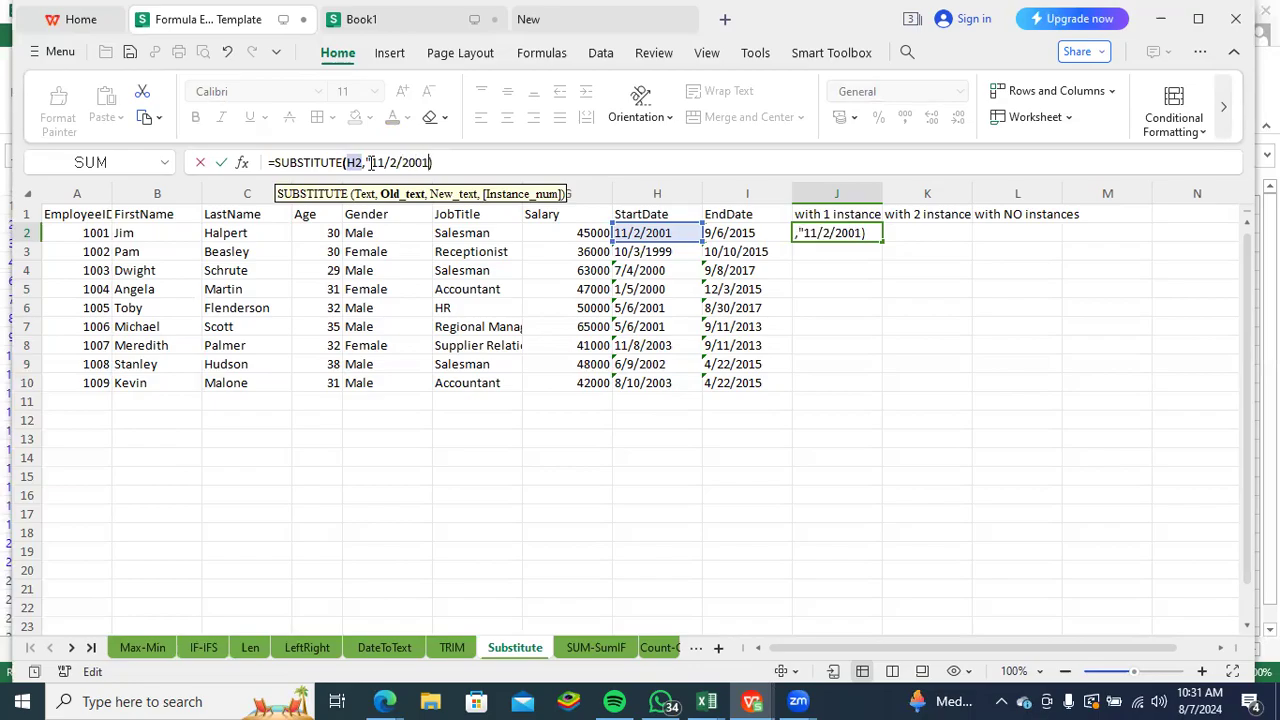
{"action": "type", "text": "\","}
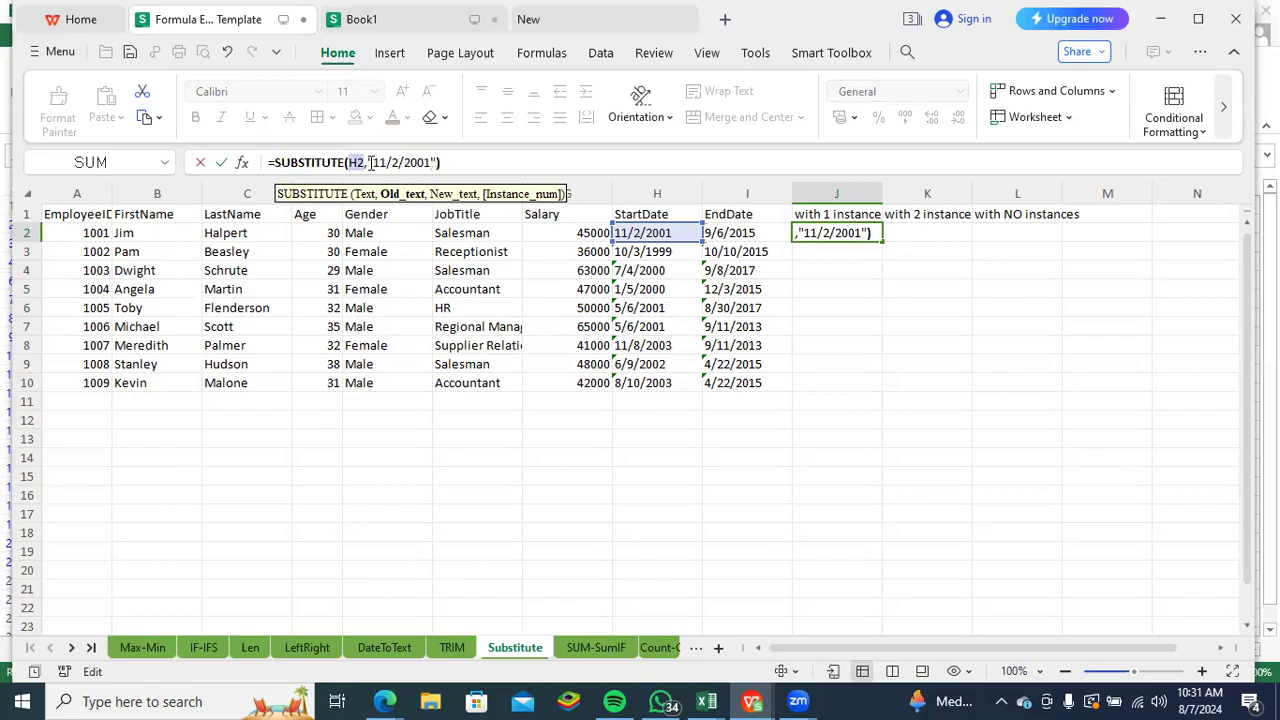
{"action": "type", "text": "\""}
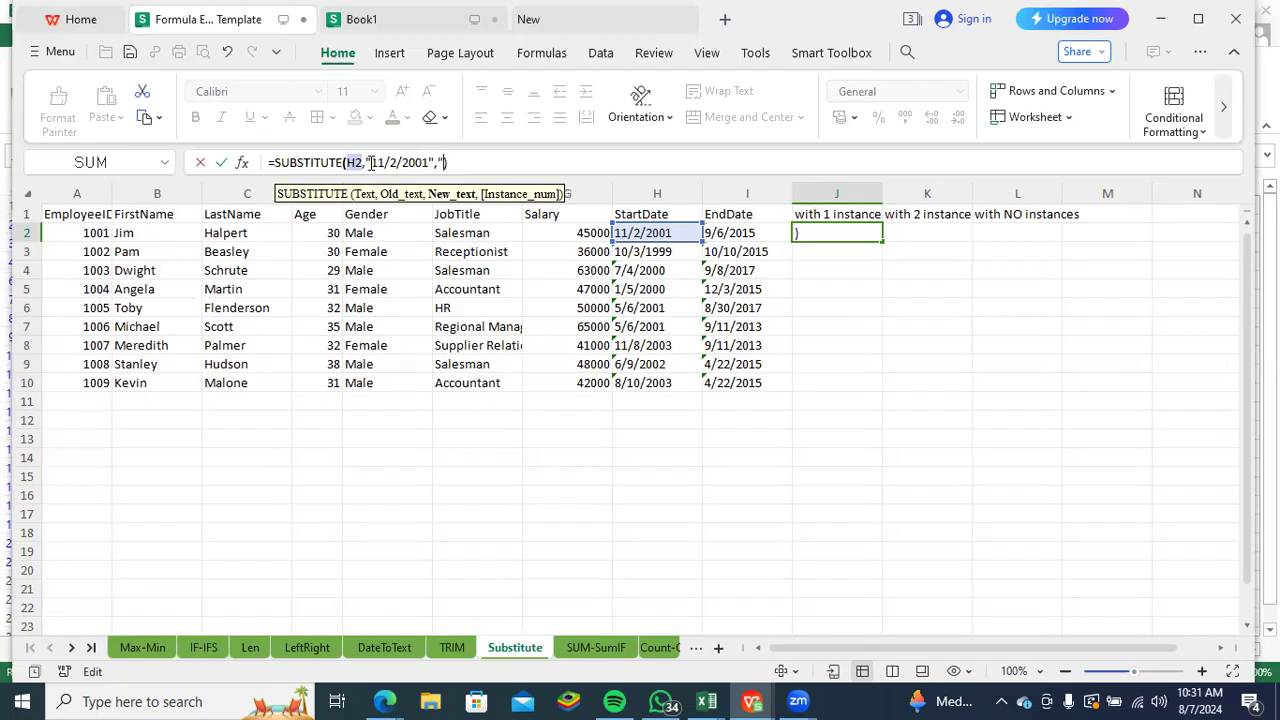
{"action": "type", "text": "11-2-2001\""}
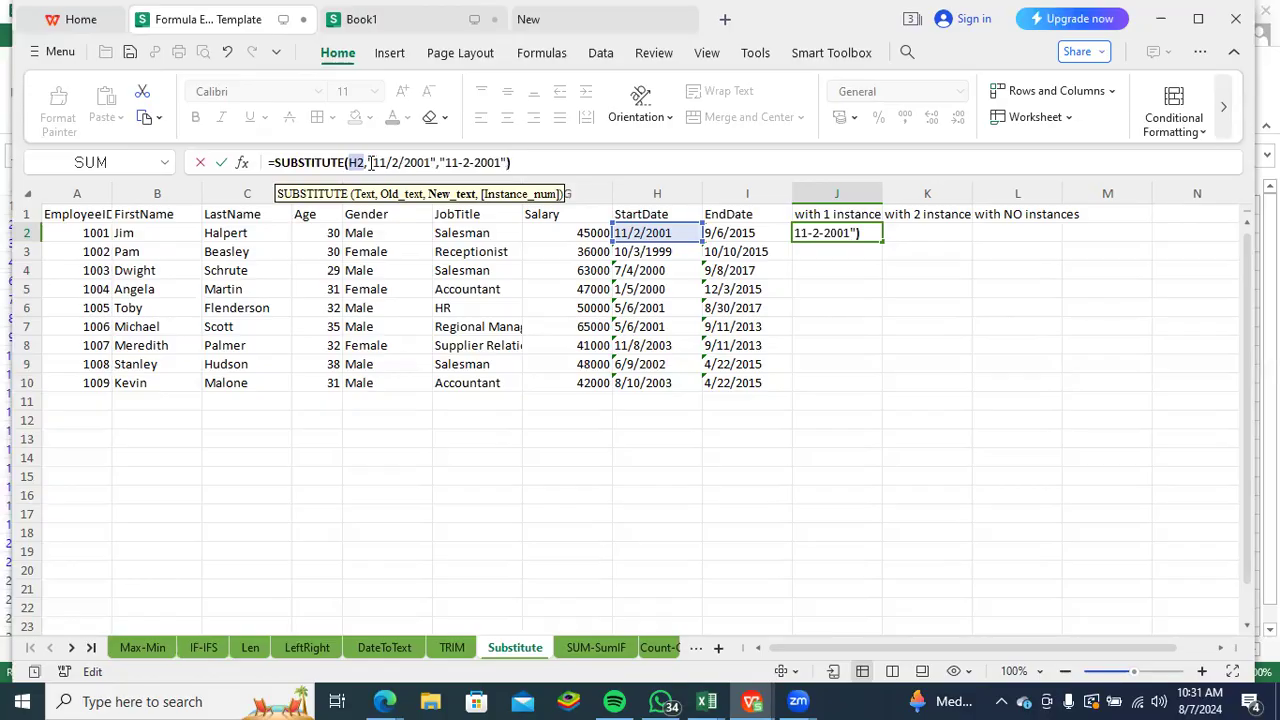
- Complete J2 as =SUBSTITUTE(H2,"11/2/2001","11-2-2001") and fill the formula down to J10
{"action": "key", "text": "Return"}
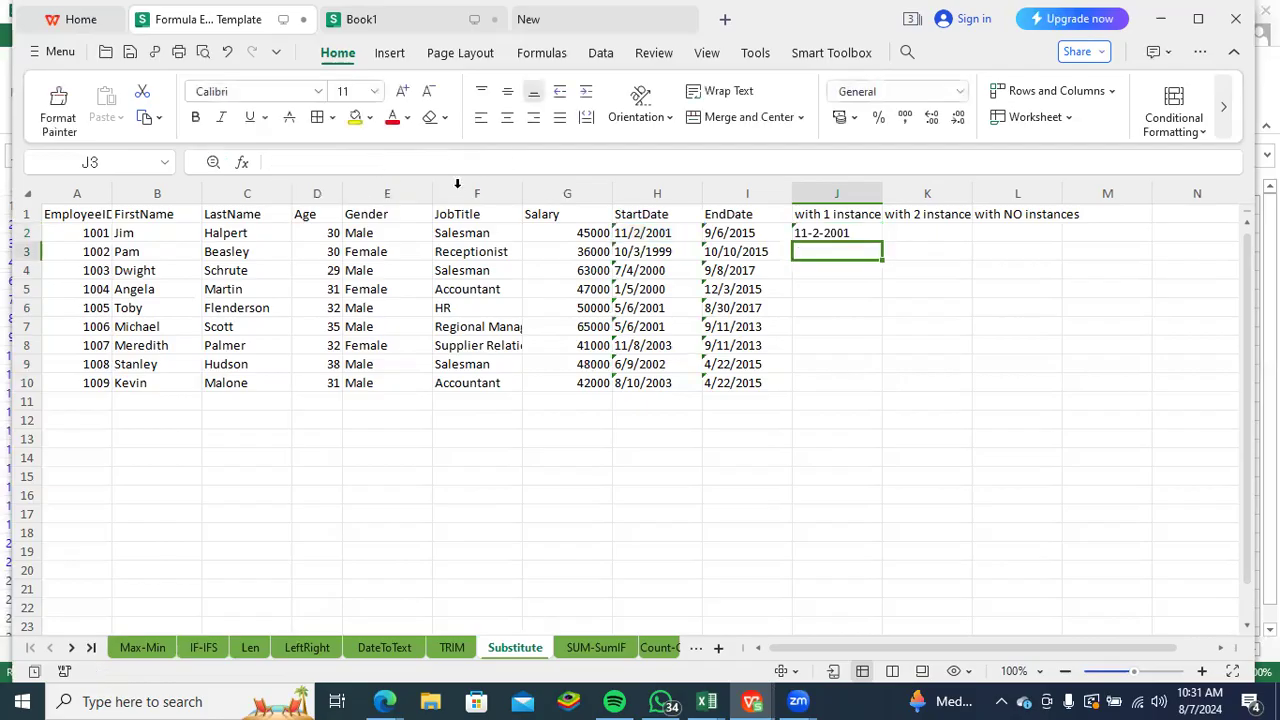
{"action": "left_click", "coordinate": [828, 235]}
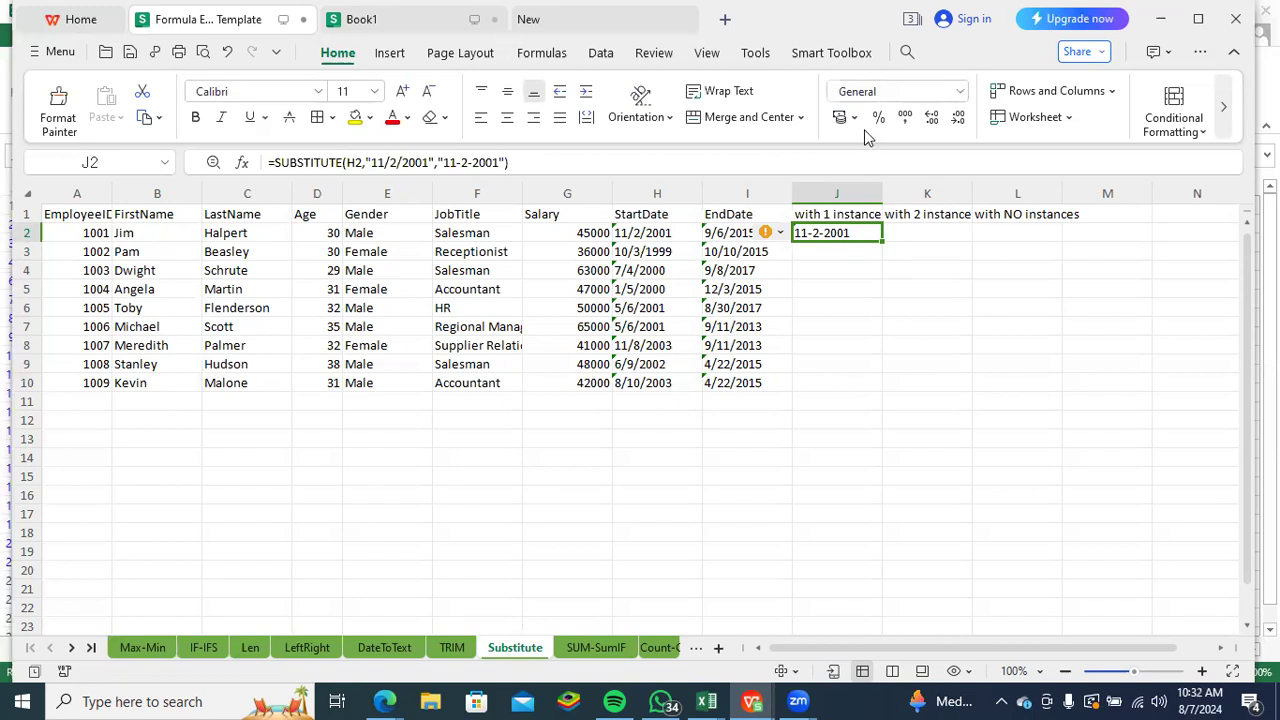
{"action": "double_click", "coordinate": [883, 241]}
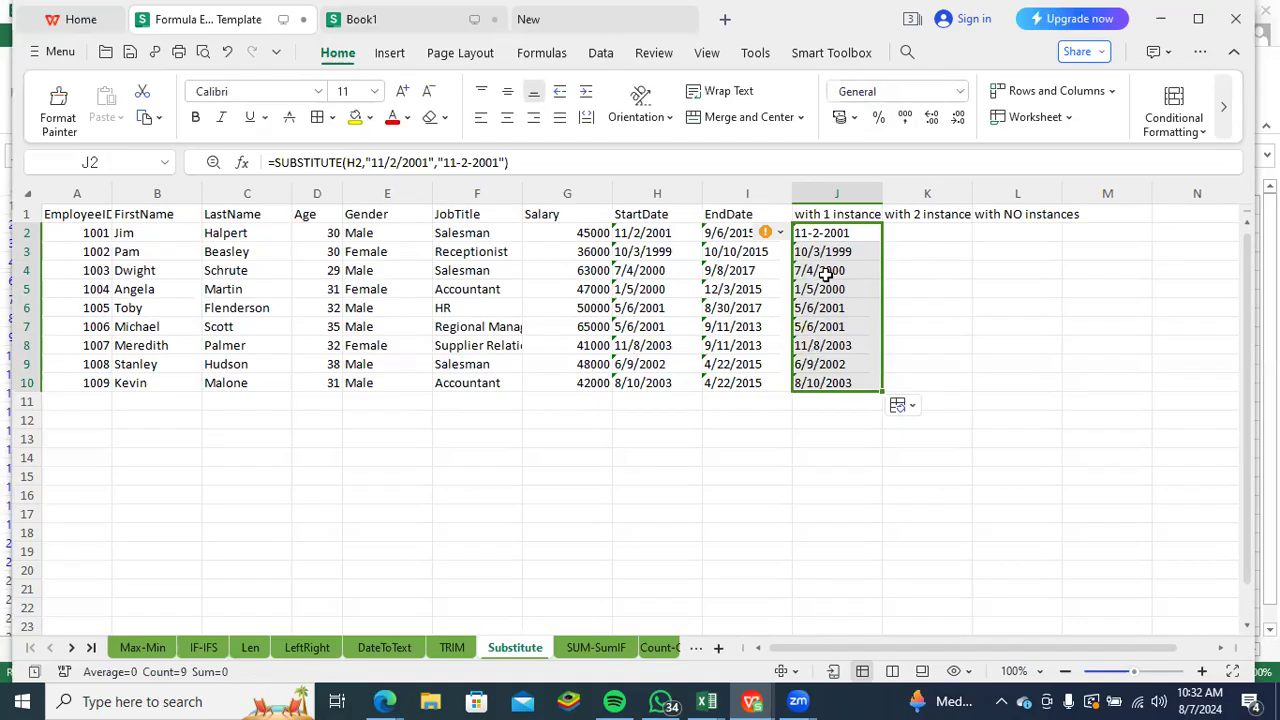
- Go to the SUM-SumIF sheet and clear the existing SUM, SUMIF and SUMIFS results in J2:L2
{"action": "left_click", "coordinate": [596, 648]}
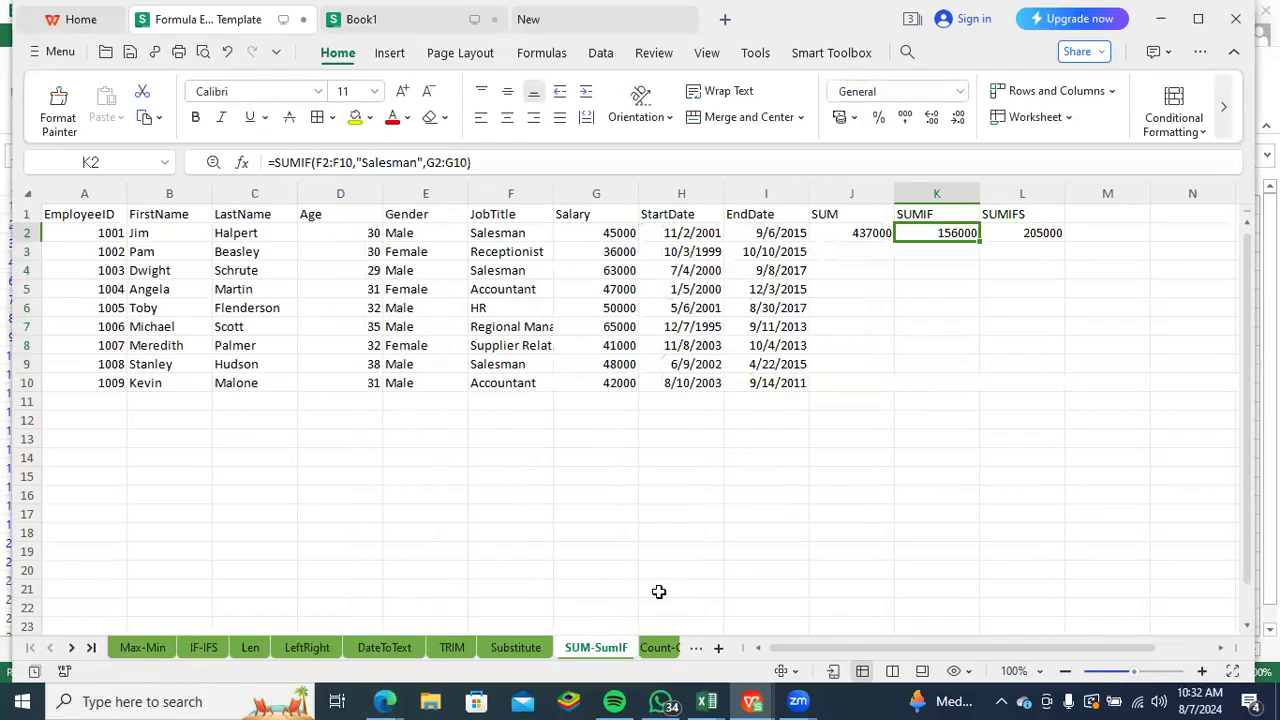
{"action": "left_click_drag", "start_coordinate": [1022, 232], "coordinate": [857, 237]}
{"action": "key", "text": "Delete"}
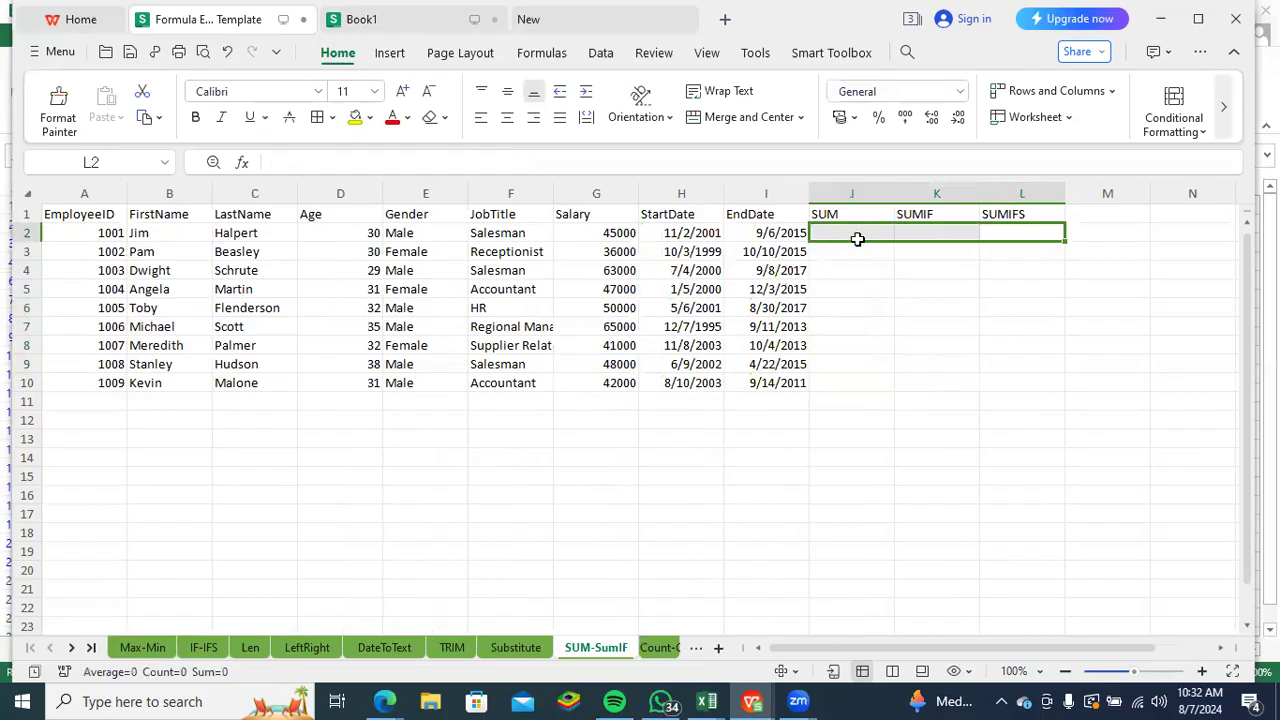
- Enter the formula =SUM(G2:G10) in J2 to total the salaries
{"action": "left_click", "coordinate": [838, 229]}
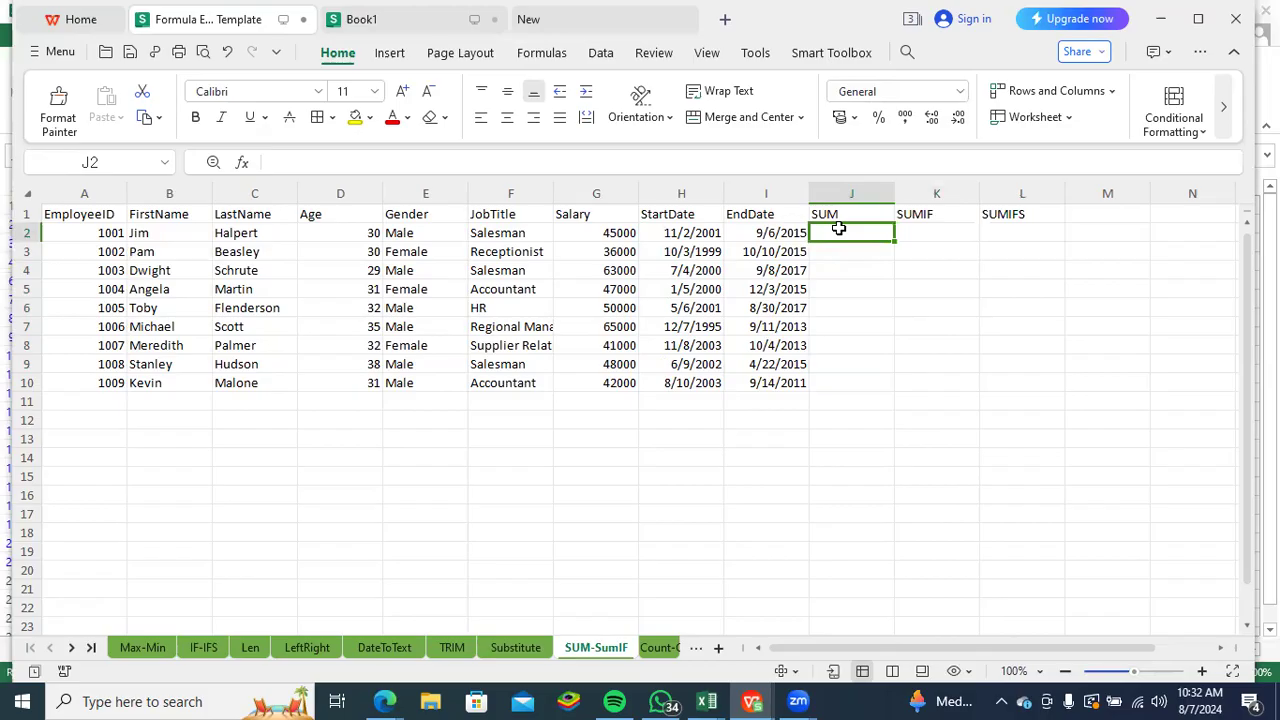
{"action": "type", "text": "=sum"}
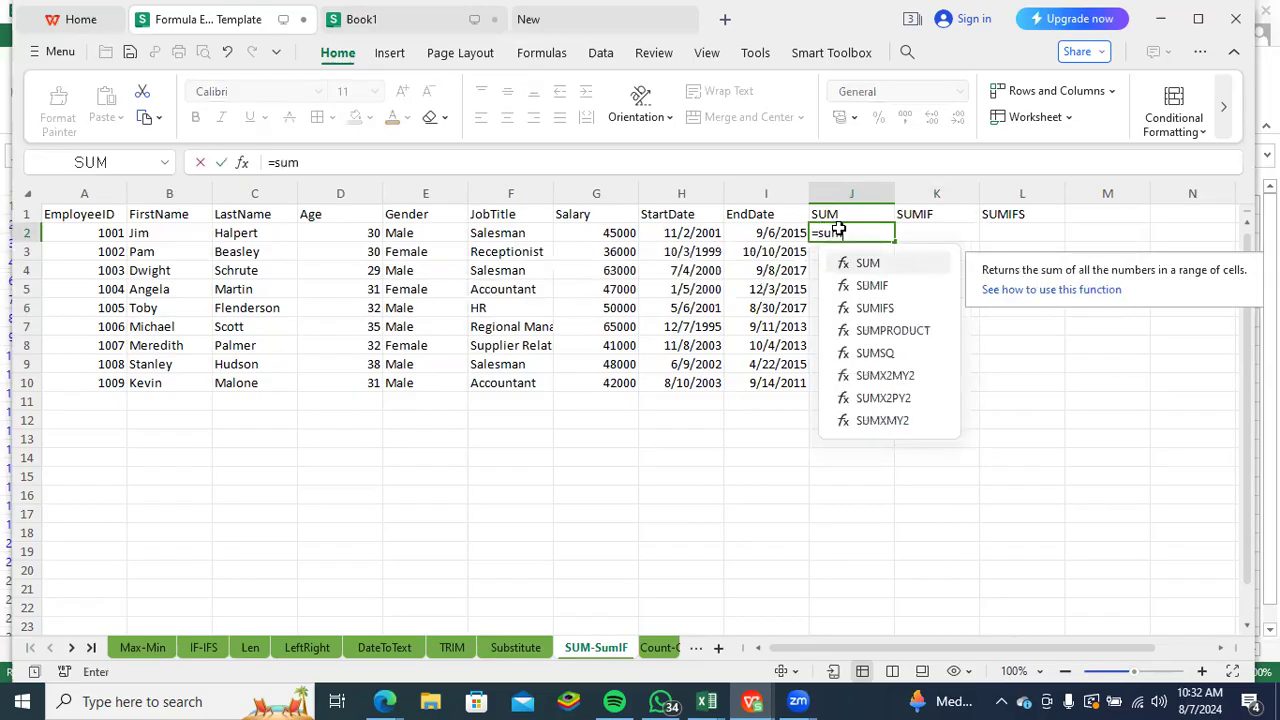
{"action": "double_click", "coordinate": [880, 268]}
{"action": "left_click_drag", "start_coordinate": [600, 232], "coordinate": [610, 372]}
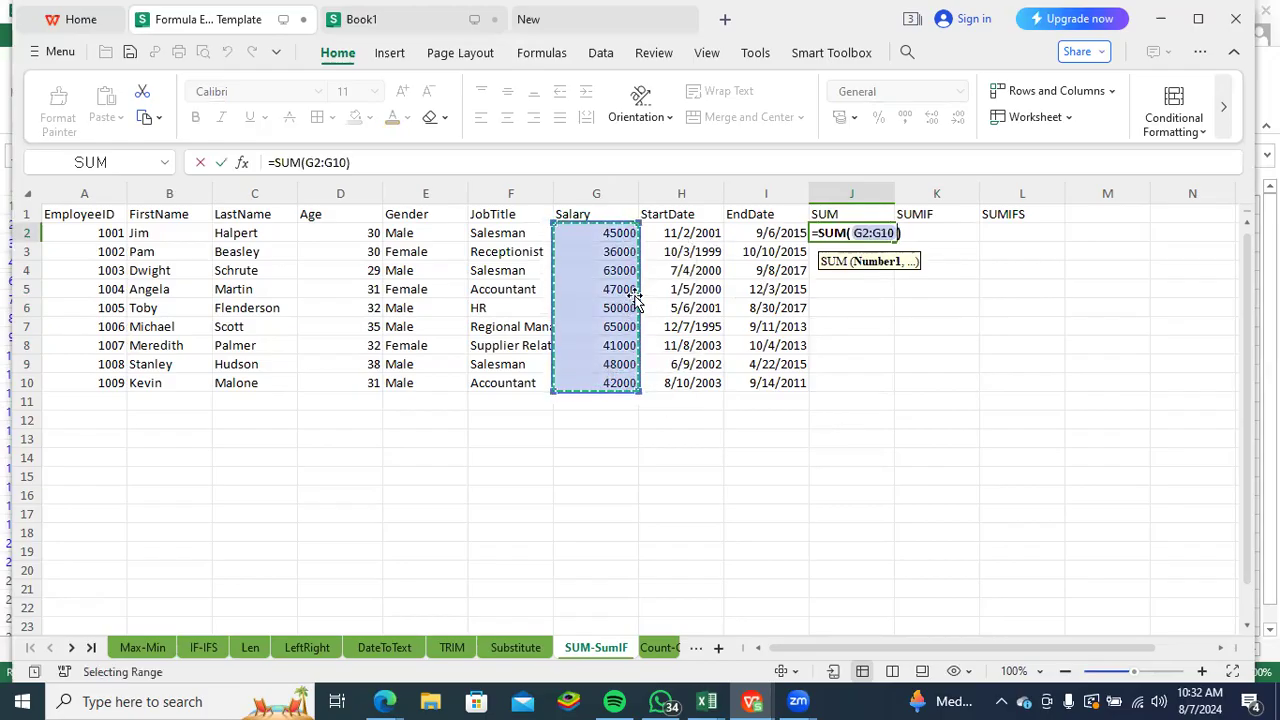
{"action": "key", "text": "Tab"}
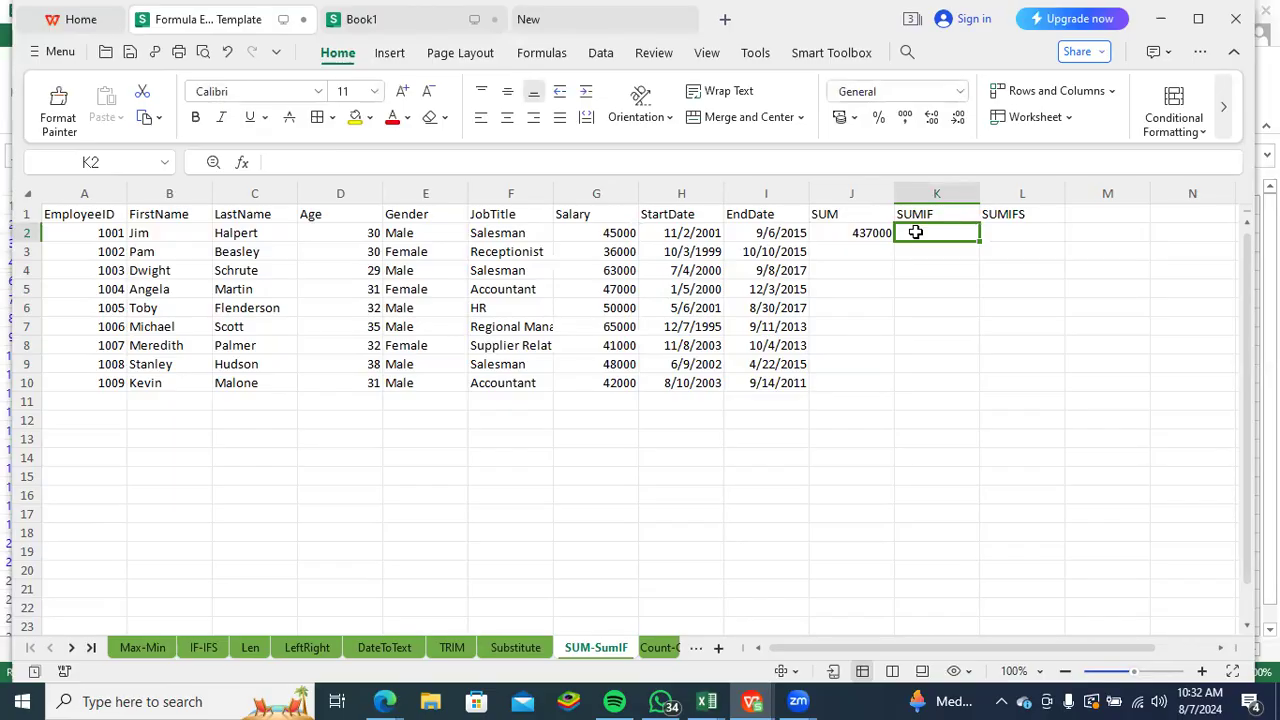
- Start a SUMIF formula in K2 with the job titles F2:F10 as its range
{"action": "type", "text": "="}
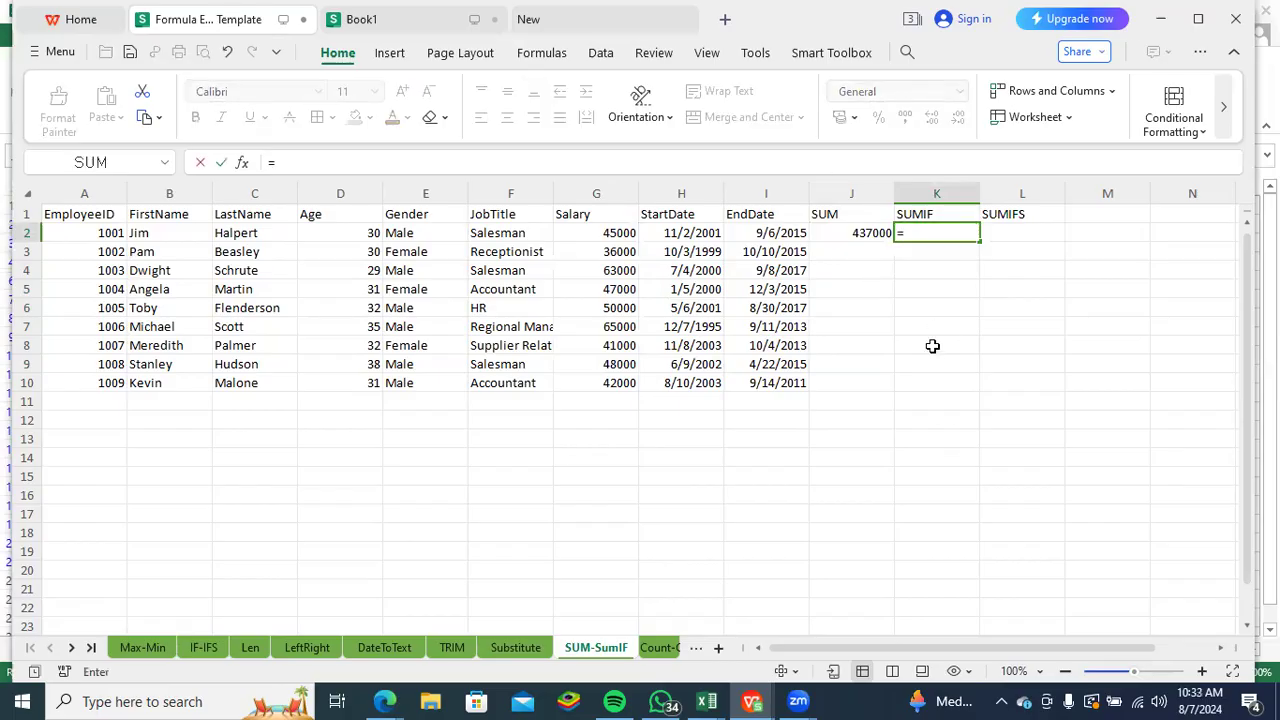
{"action": "type", "text": "sumi"}
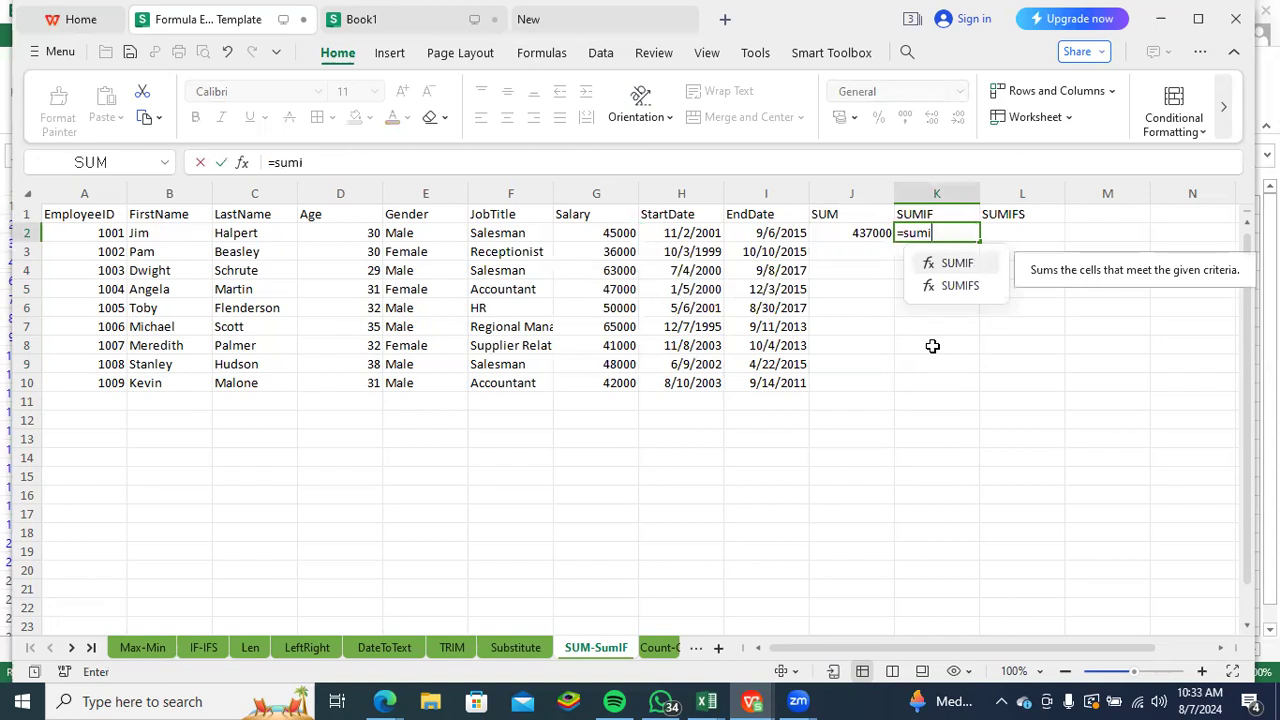
{"action": "key", "text": "Tab"}
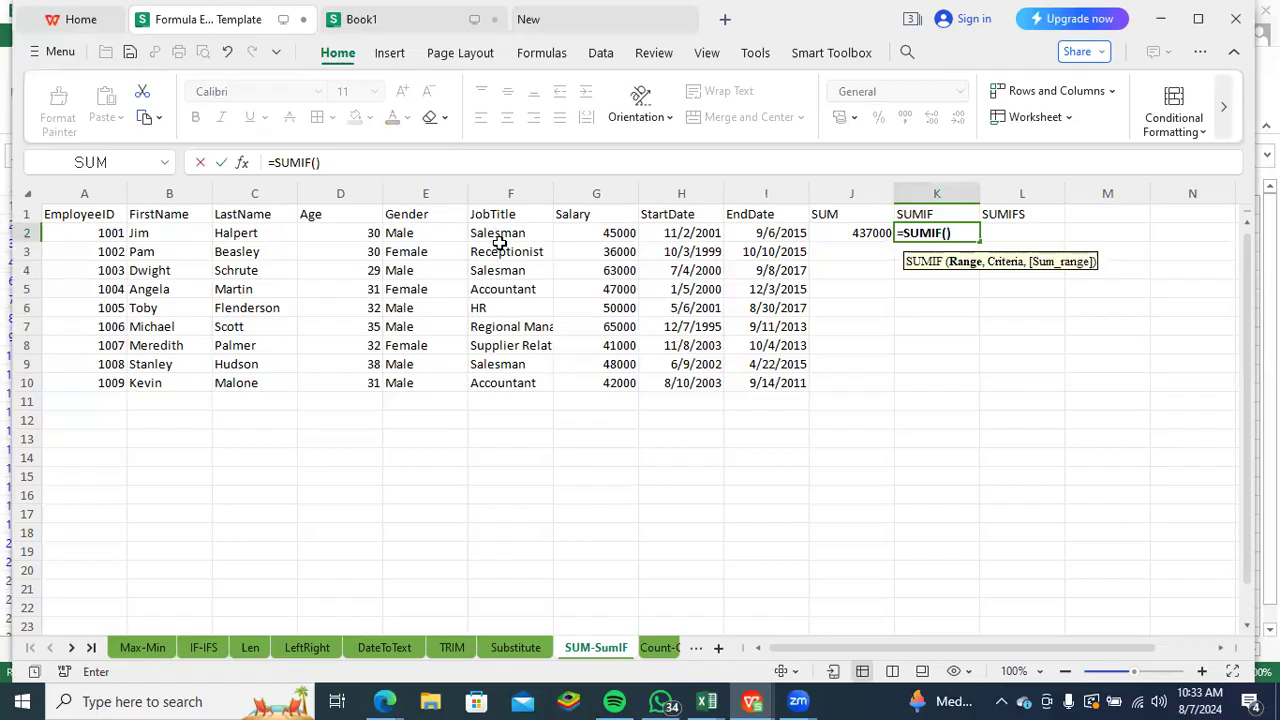
{"action": "left_click_drag", "start_coordinate": [503, 232], "coordinate": [514, 378]}
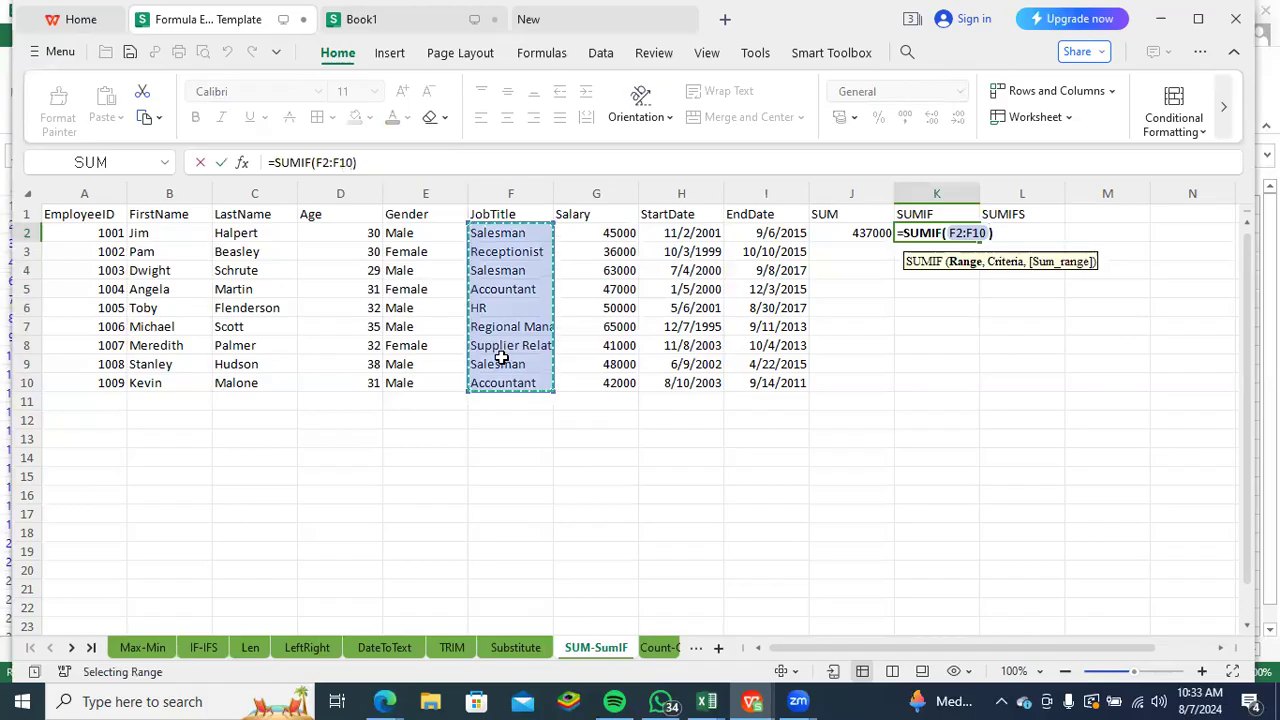
{"action": "type", "text": ","}
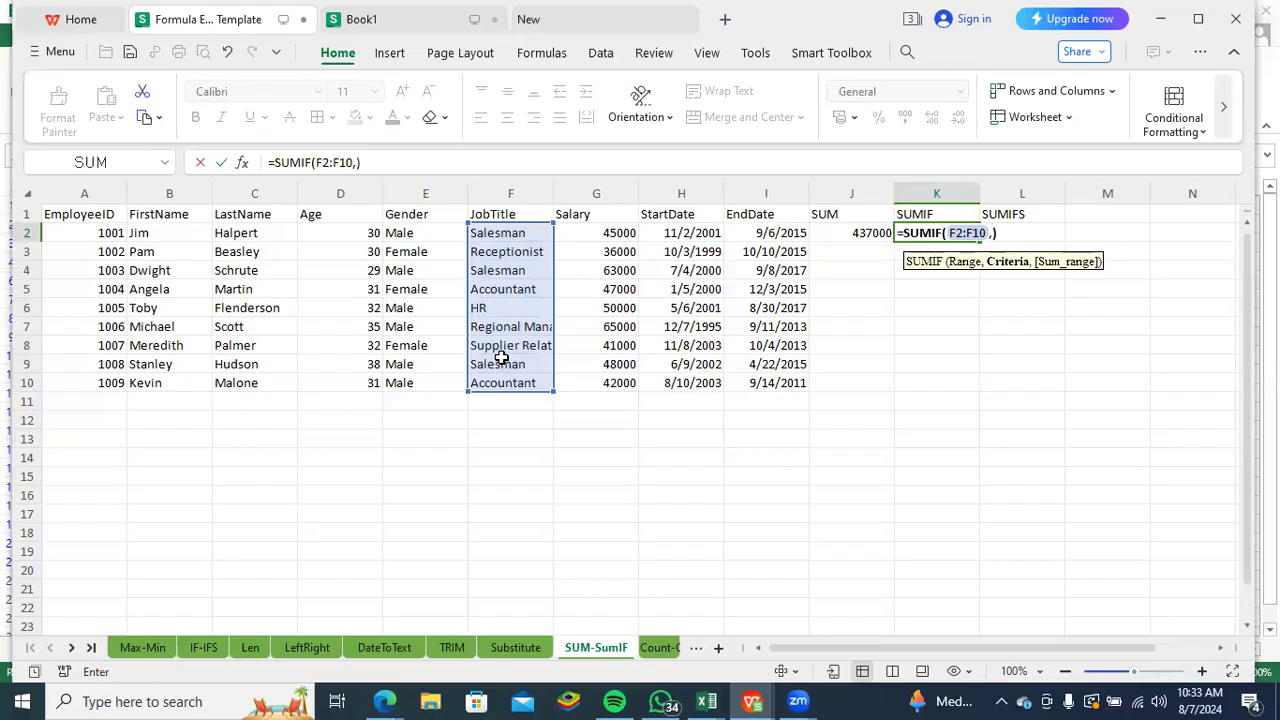
{"action": "type", "text": "\"sa"}
- Complete the K2 formula as =SUMIF(F2:F10,"Salesman",G2:G10) to total the salesmen's salaries
{"action": "key", "text": "BackSpace"}
{"action": "key", "text": "BackSpace"}
{"action": "type", "text": "Salesman"}
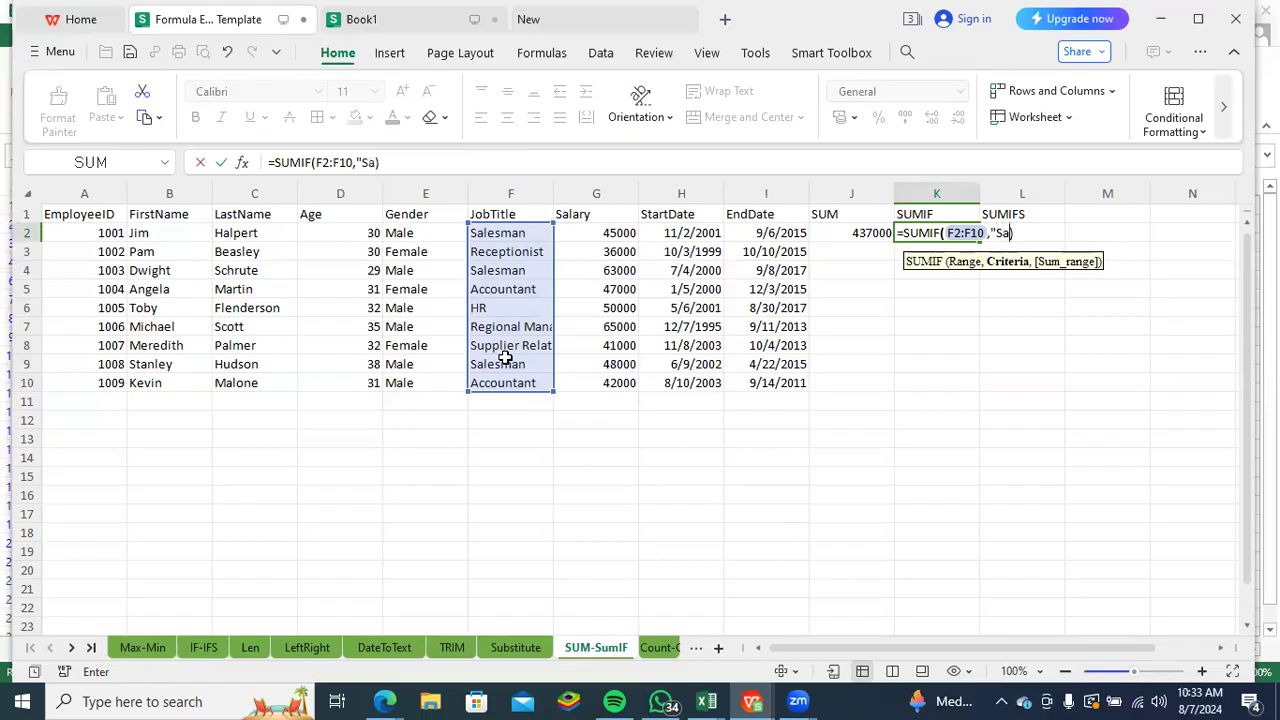
{"action": "type", "text": "\""}
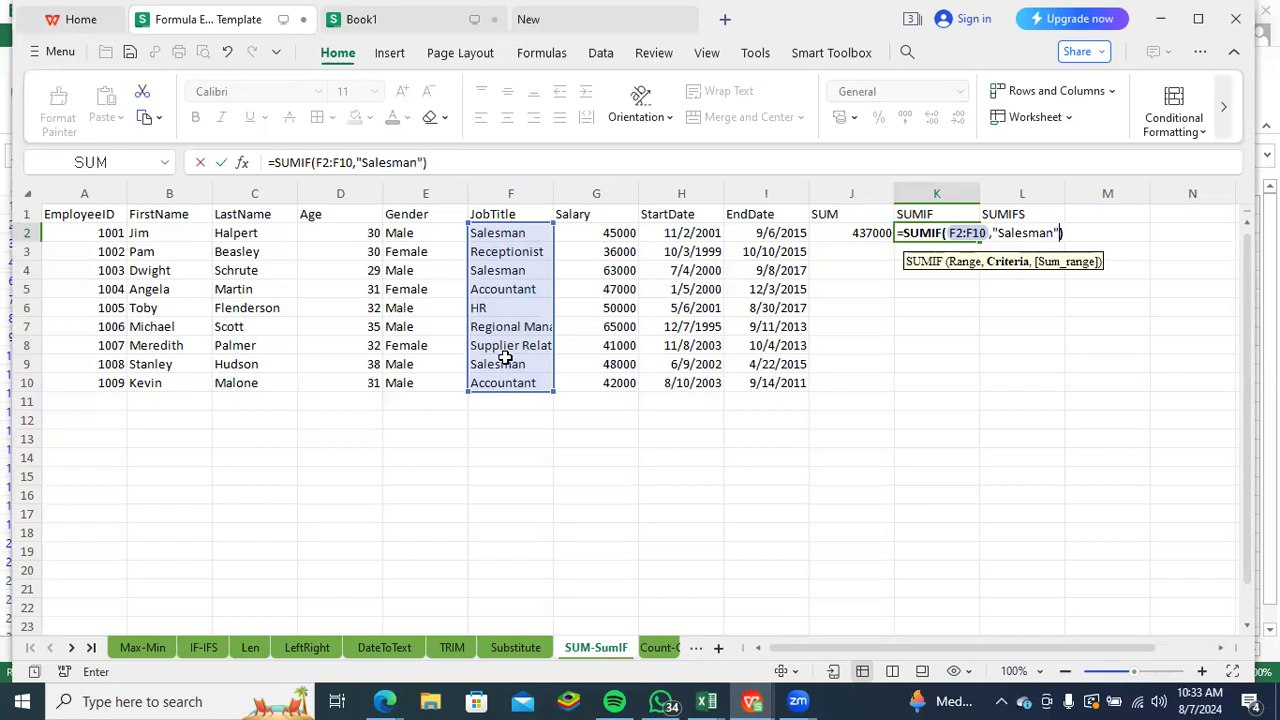
{"action": "type", "text": ","}
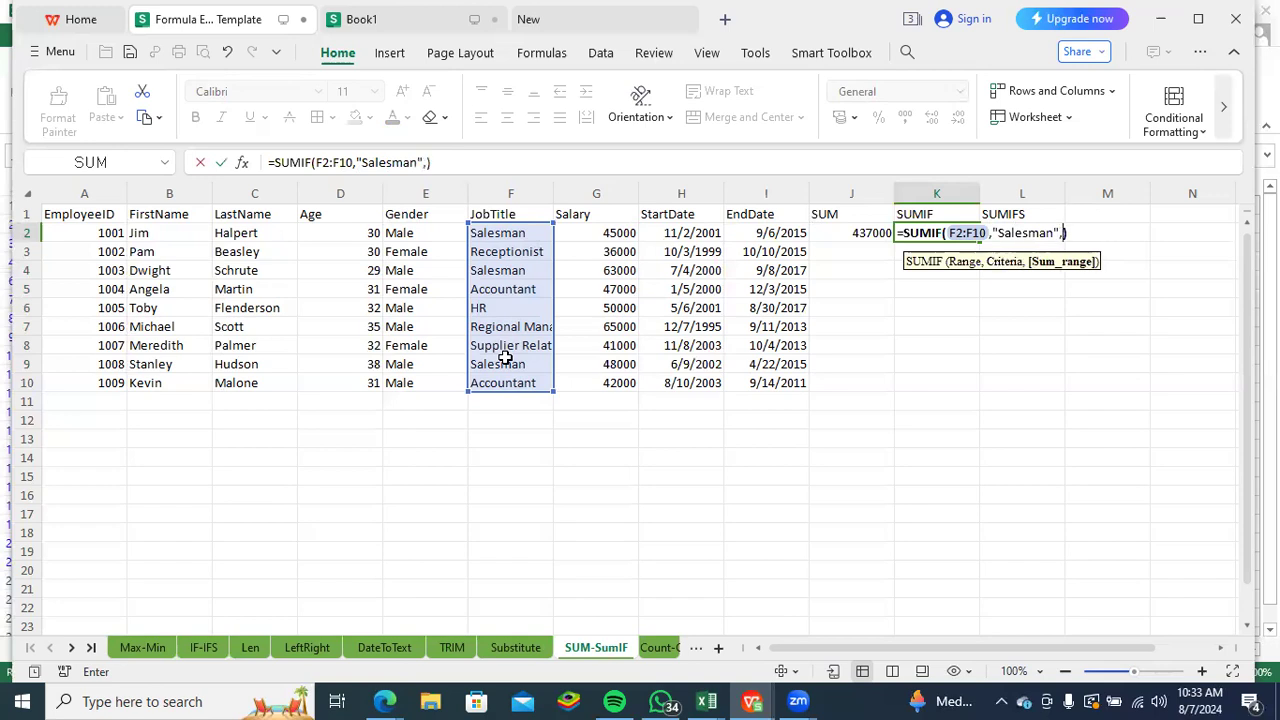
{"action": "left_click", "coordinate": [596, 231]}
{"action": "left_click_drag", "start_coordinate": [598, 249], "coordinate": [590, 374]}
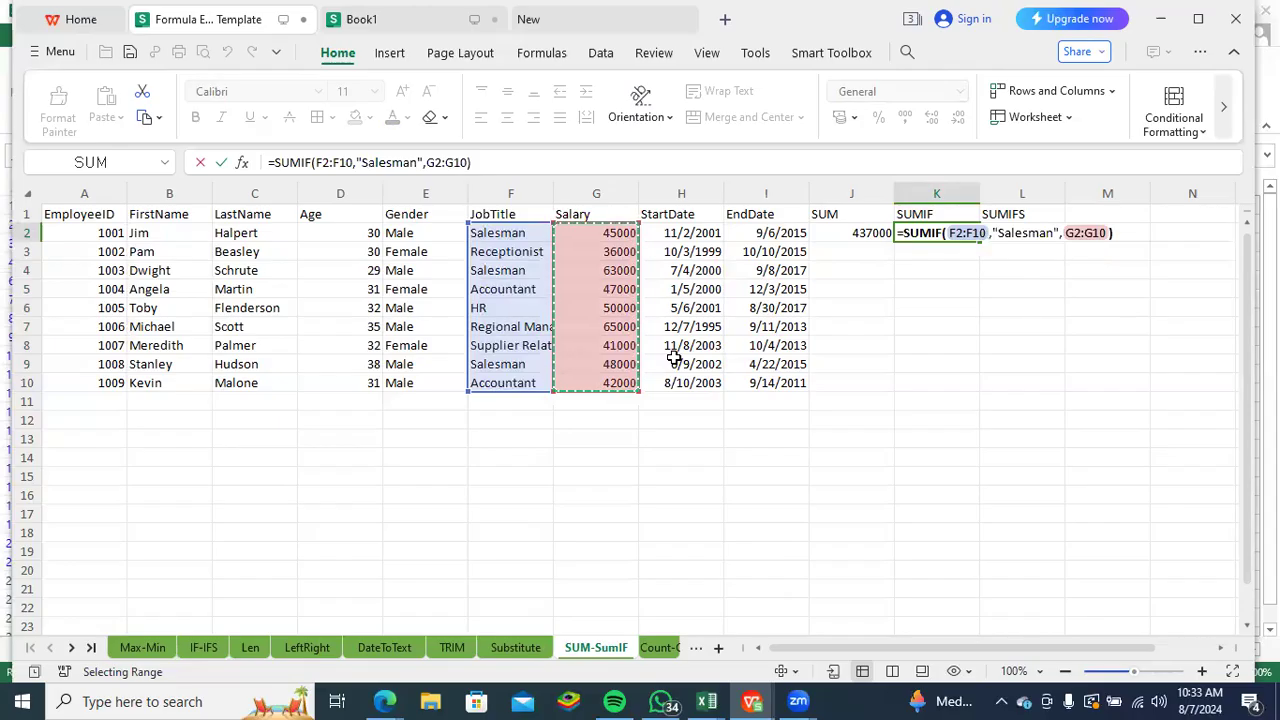
{"action": "key", "text": "Return"}
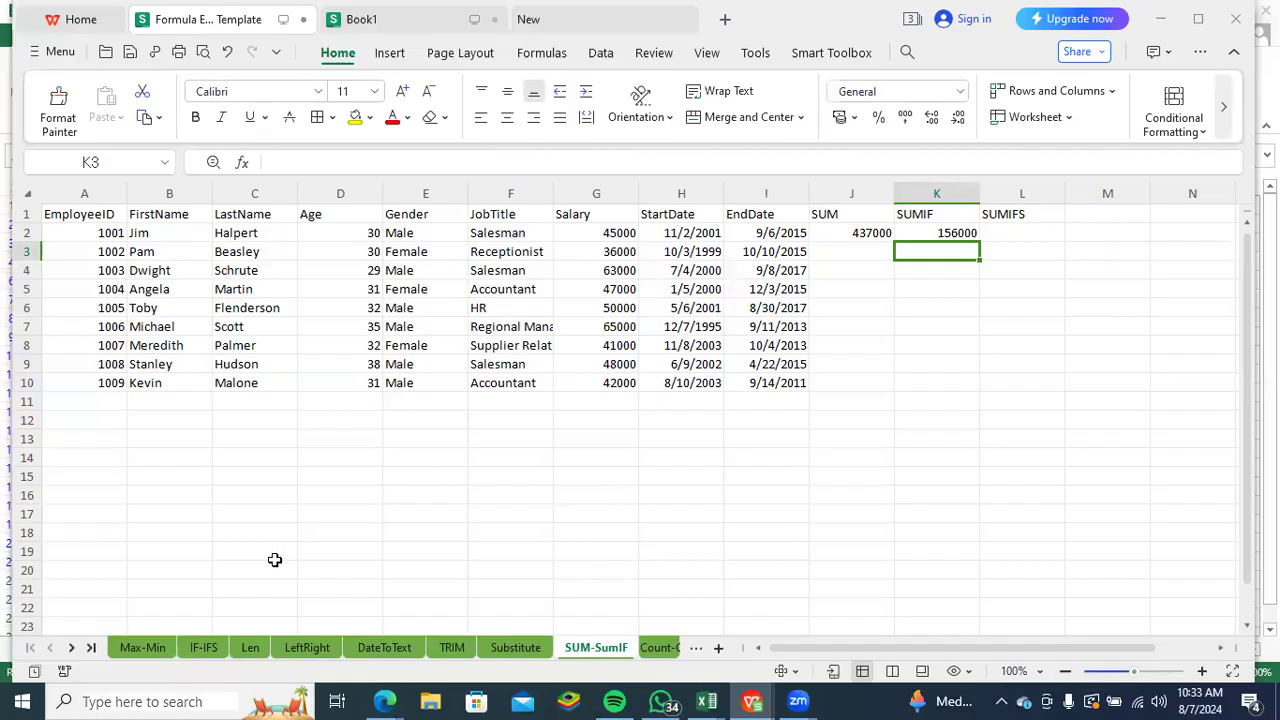
- Check the SUMIF result by adding the salesmen's salaries, 45000 + 63000 + 48000, in the Calculator app, and minimize it
{"action": "left_click", "coordinate": [22, 701]}
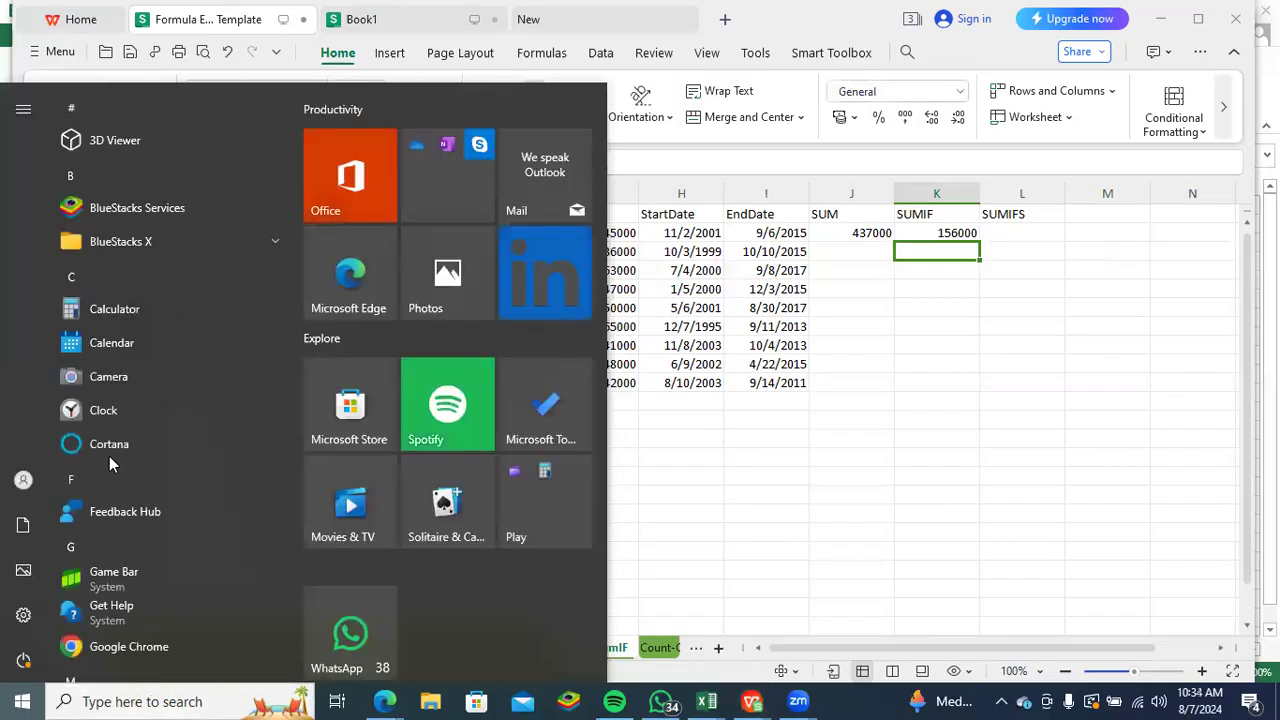
{"action": "left_click", "coordinate": [161, 307]}
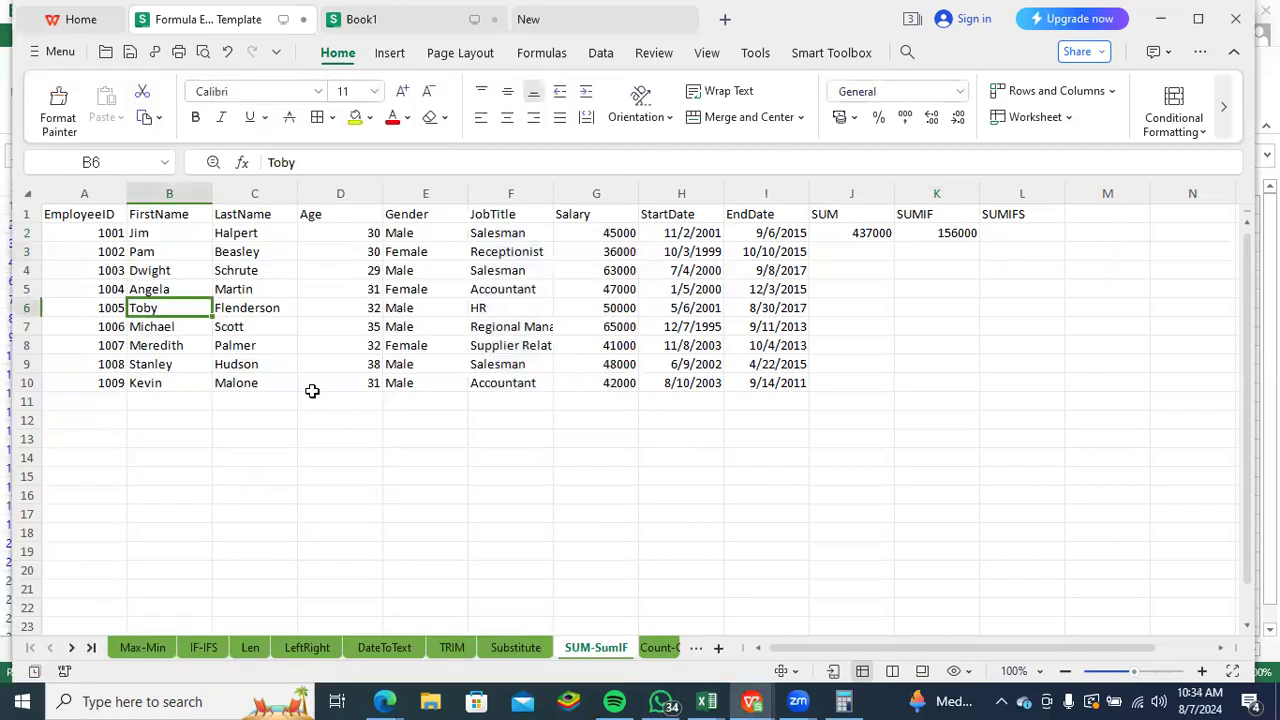
{"action": "left_click", "coordinate": [314, 418]}
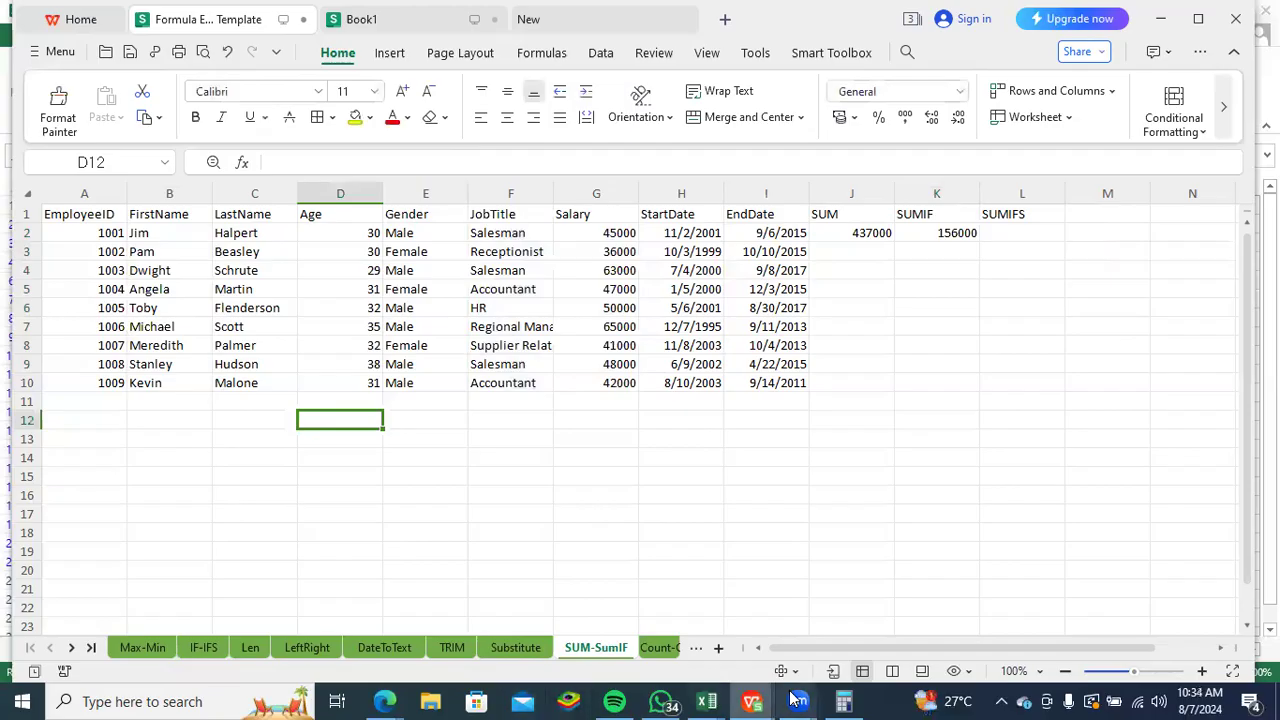
{"action": "left_click", "coordinate": [845, 701]}
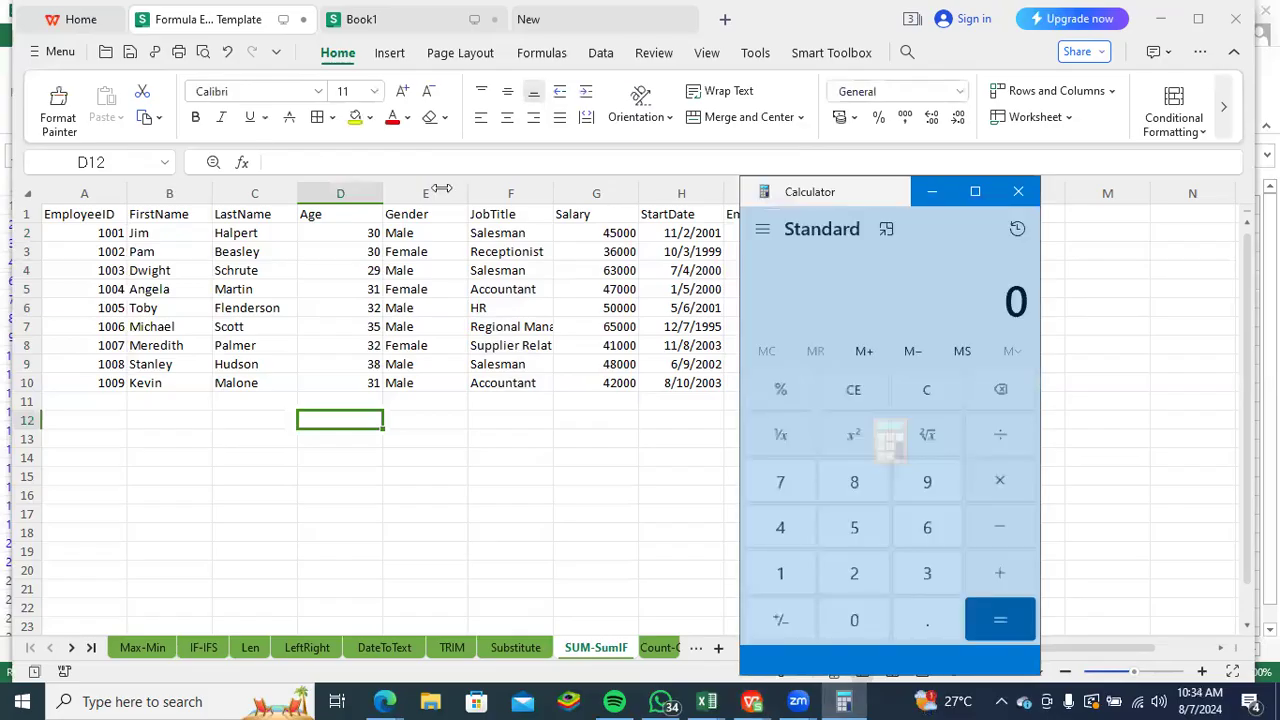
{"action": "type", "text": "450000"}
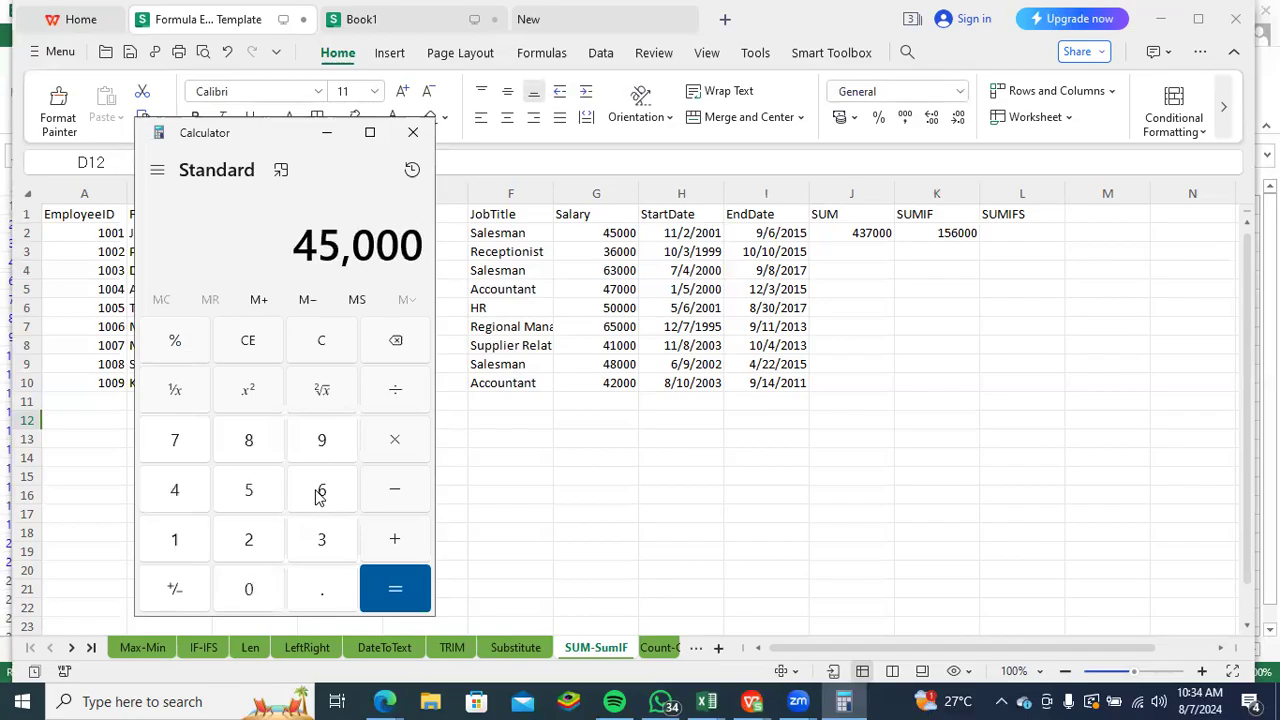
{"action": "key", "text": "plus"}
{"action": "type", "text": "63000"}
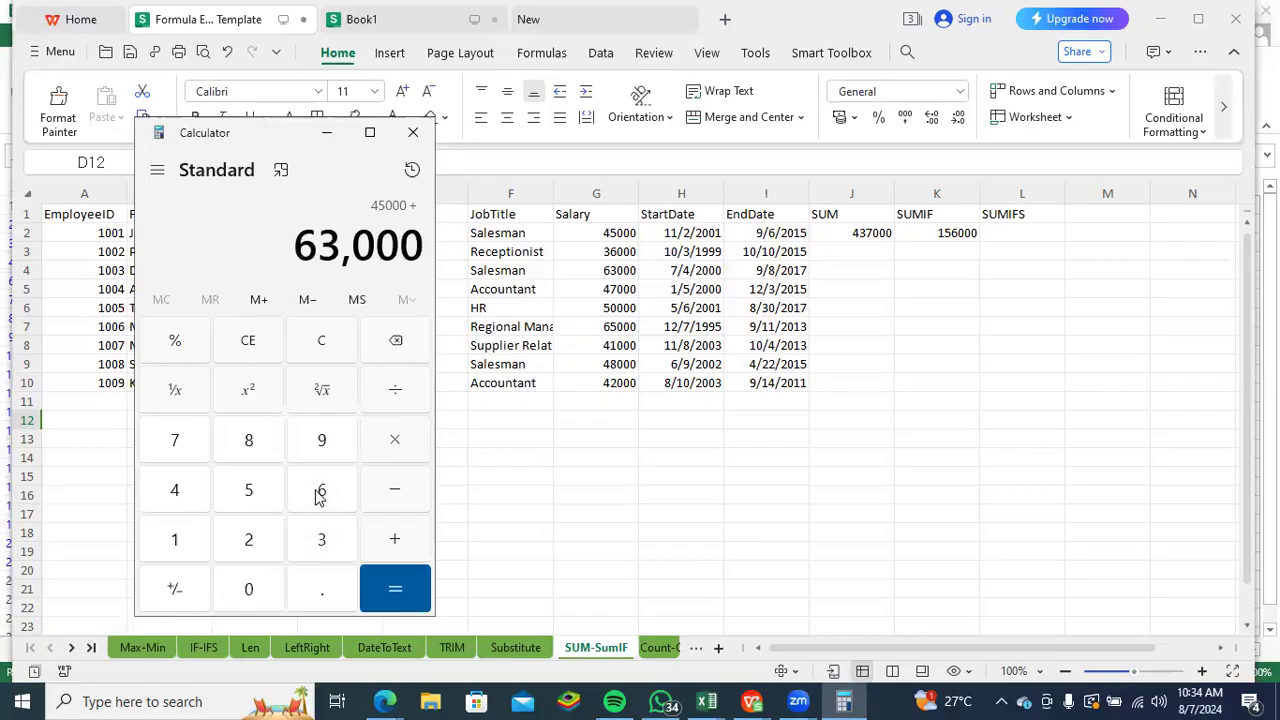
{"action": "key", "text": "plus"}
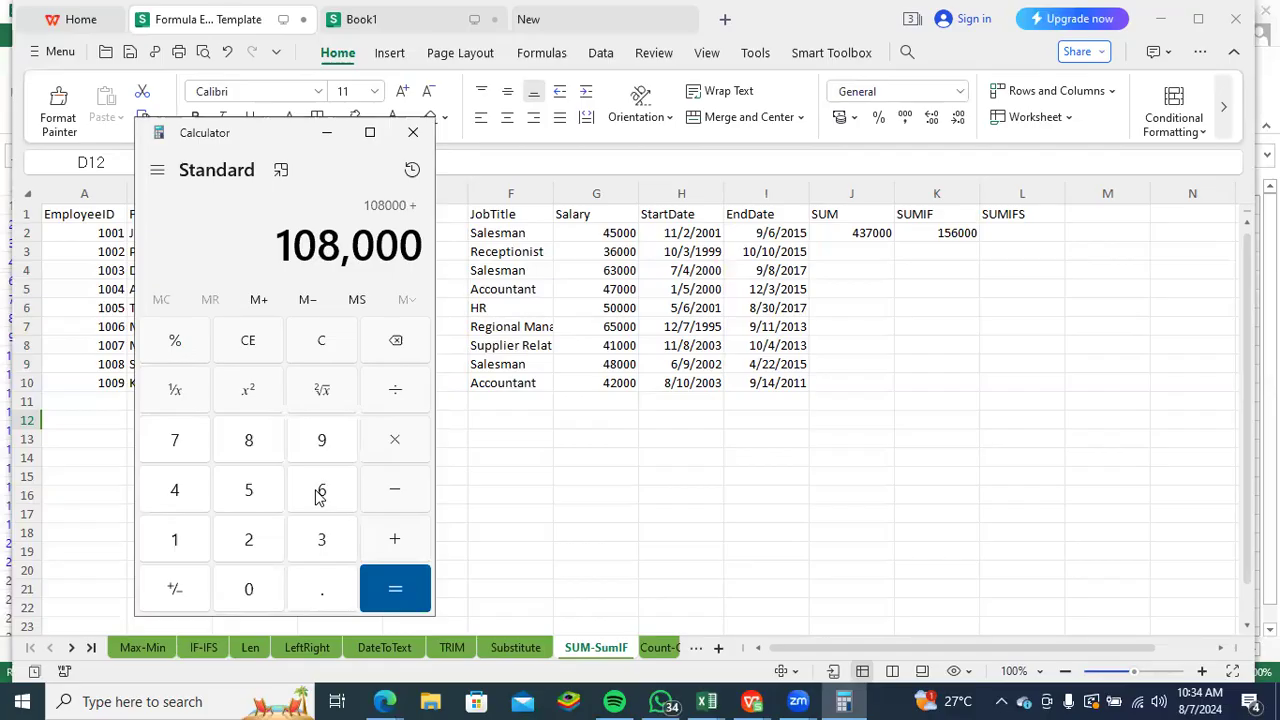
{"action": "type", "text": "48000"}
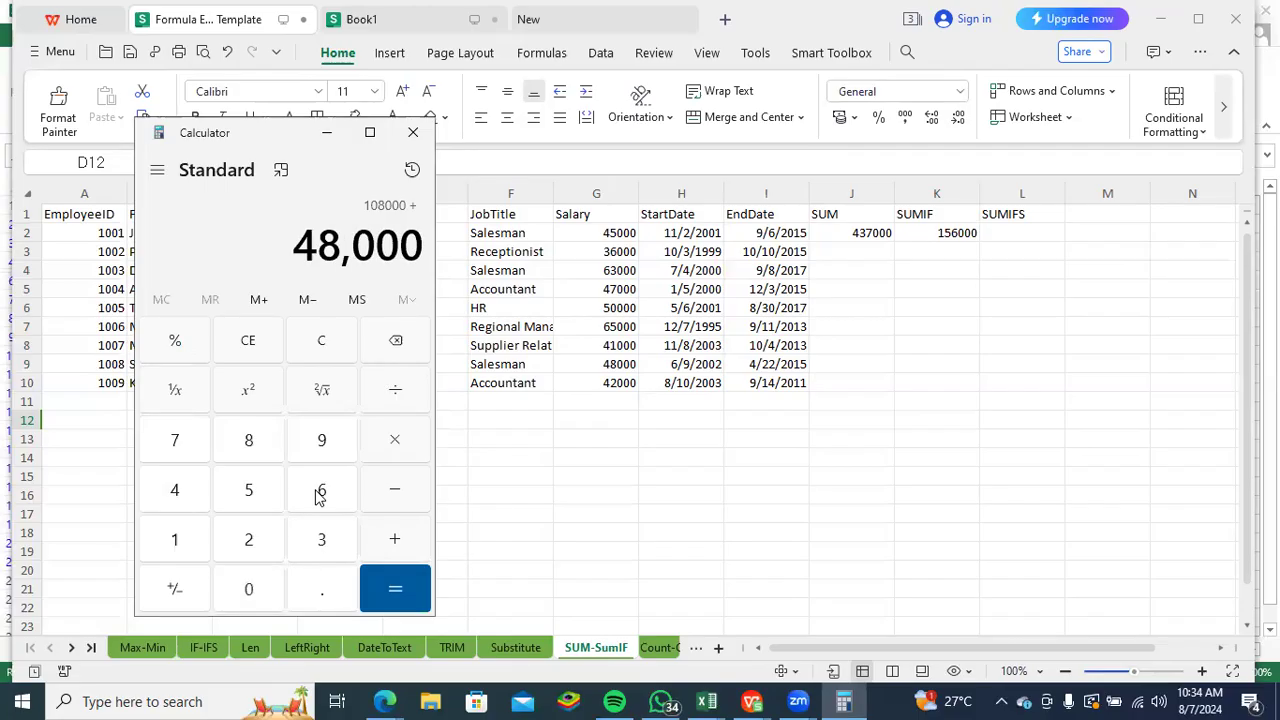
{"action": "key", "text": "Return"}
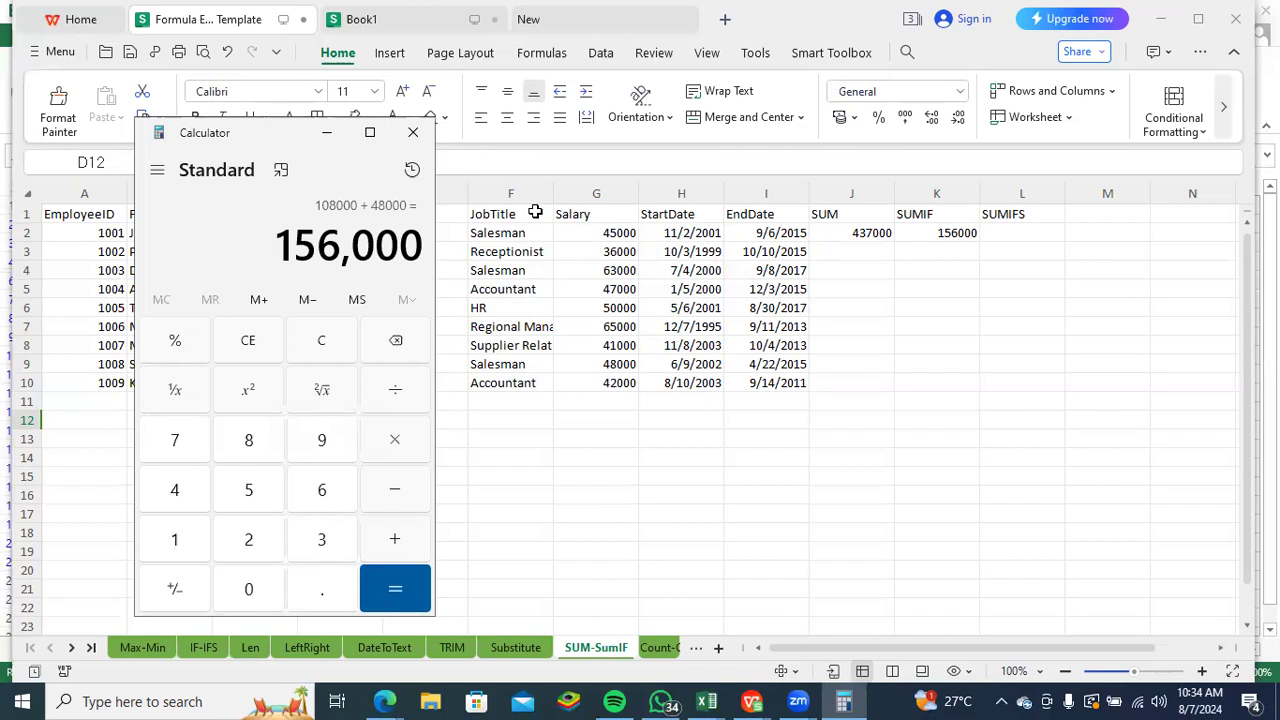
{"action": "left_click", "coordinate": [326, 132]}
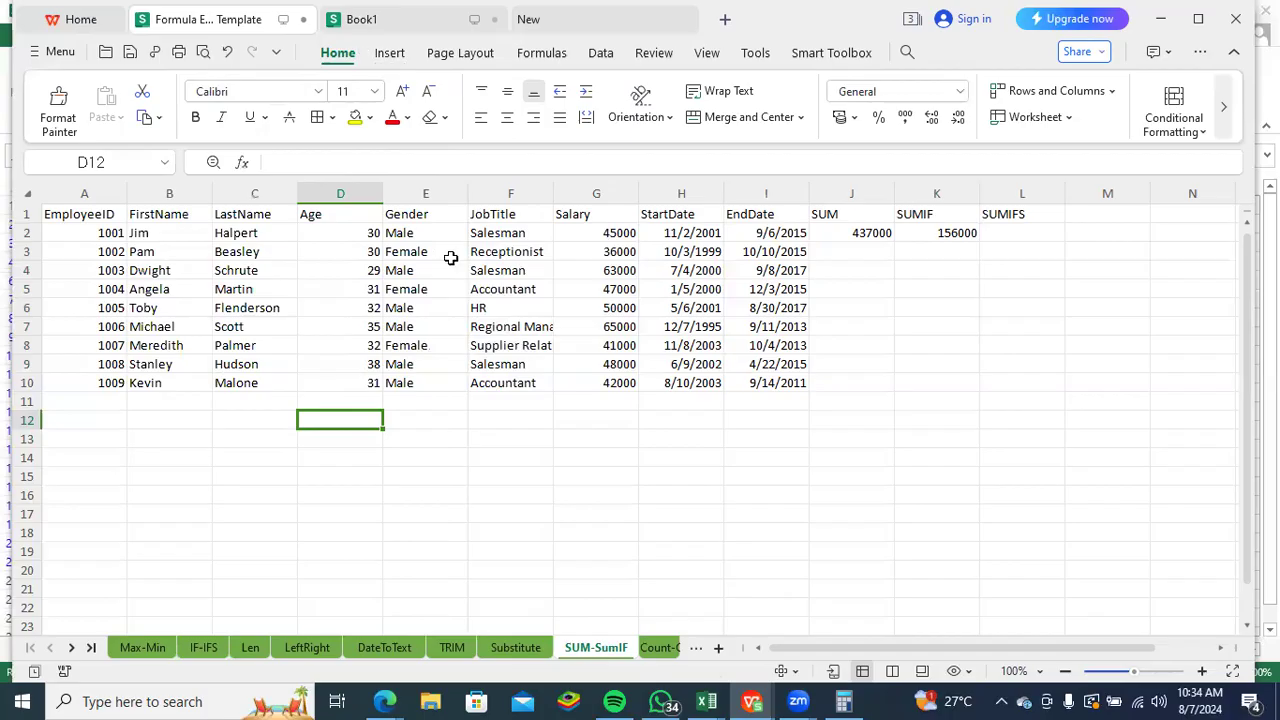
- Start a SUMIFS formula in L2 with the salaries G2:G10 as the sum range
{"action": "left_click", "coordinate": [997, 230]}
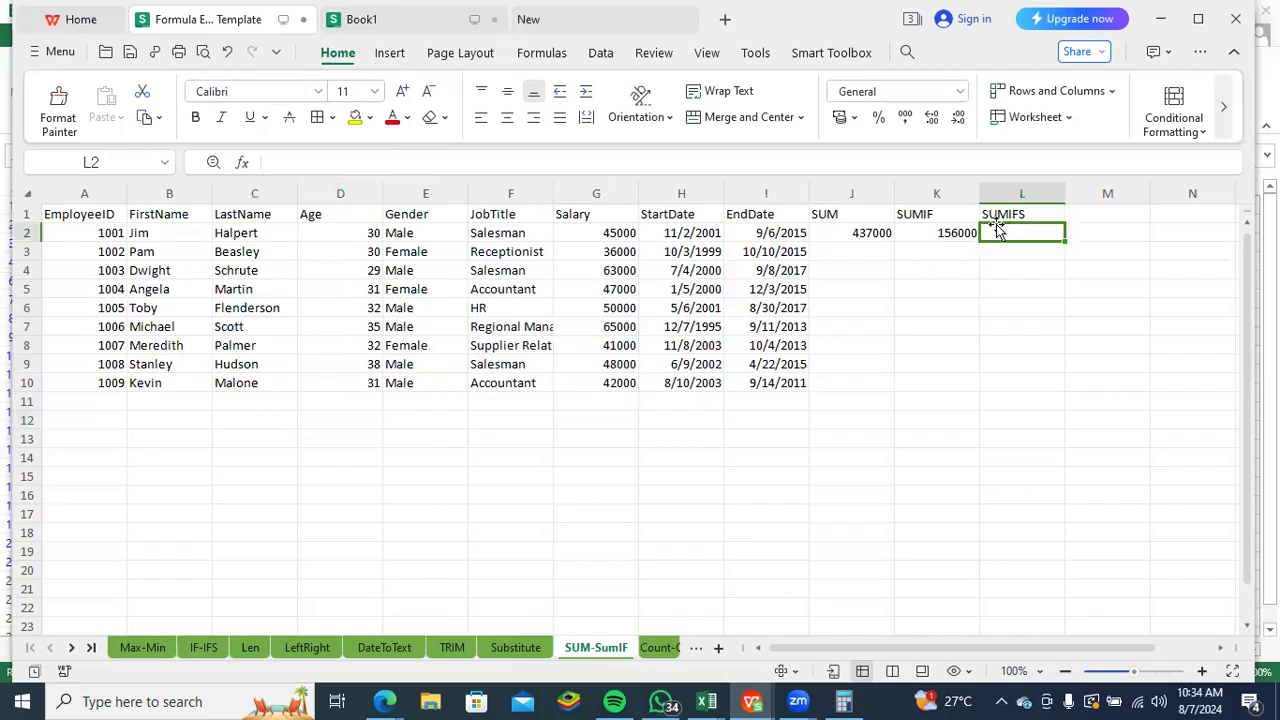
{"action": "type", "text": "=sumifs"}
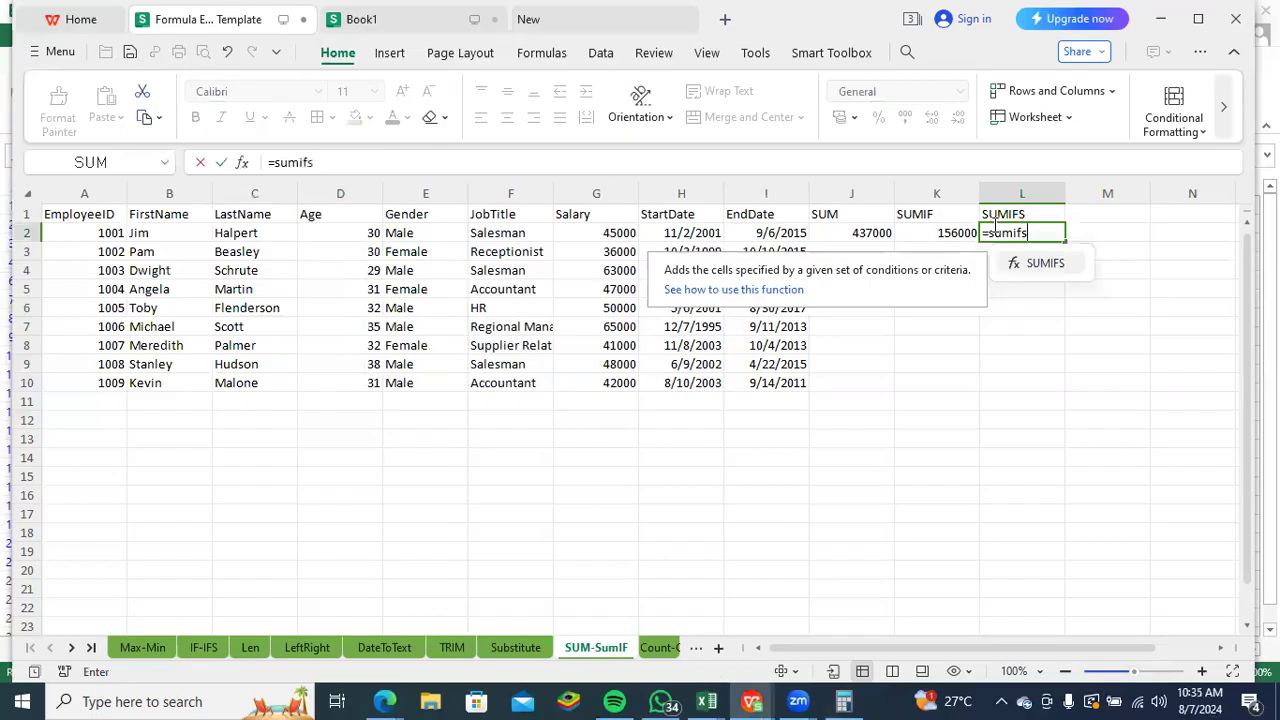
{"action": "key", "text": "Tab"}
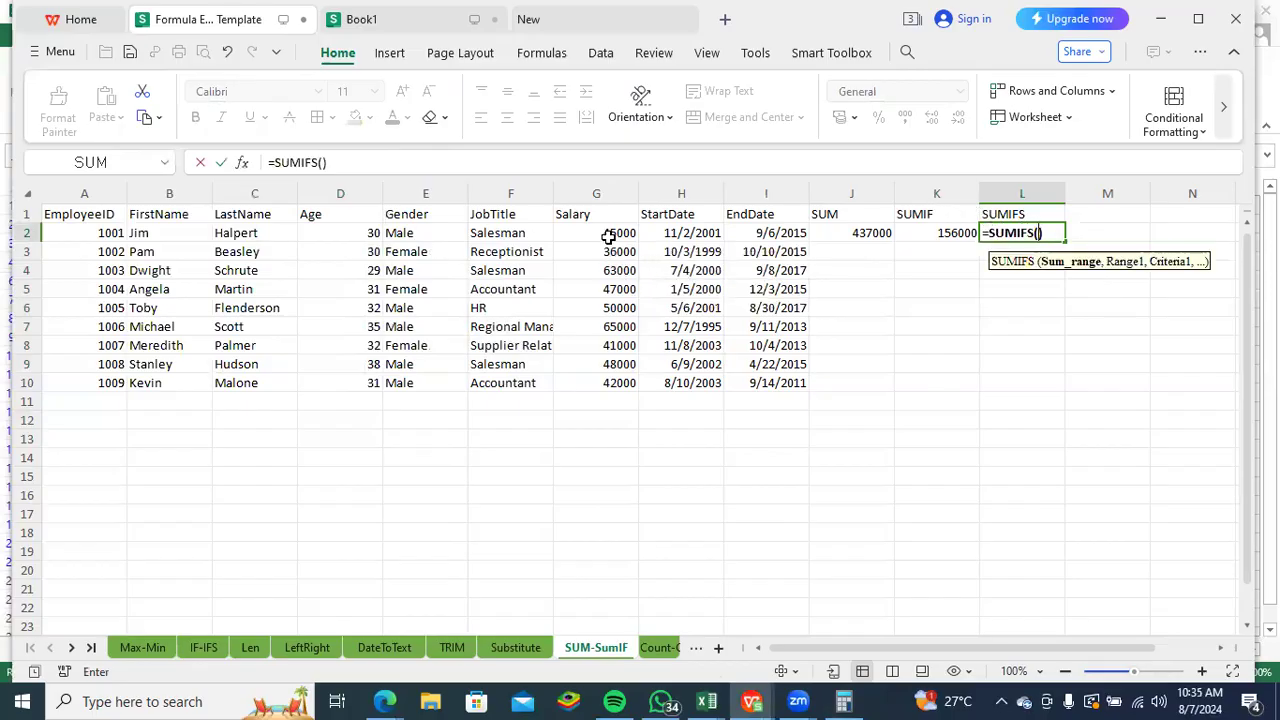
{"action": "left_click_drag", "start_coordinate": [612, 233], "coordinate": [614, 376]}
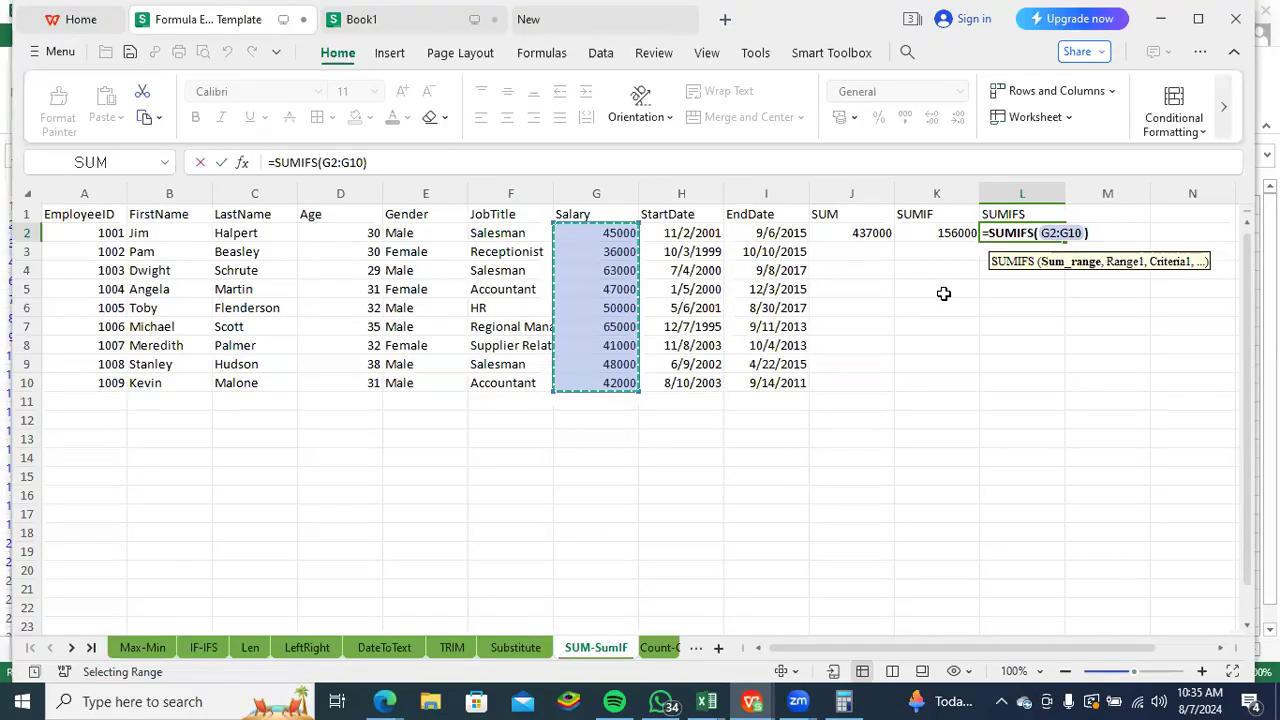
{"action": "type", "text": ","}
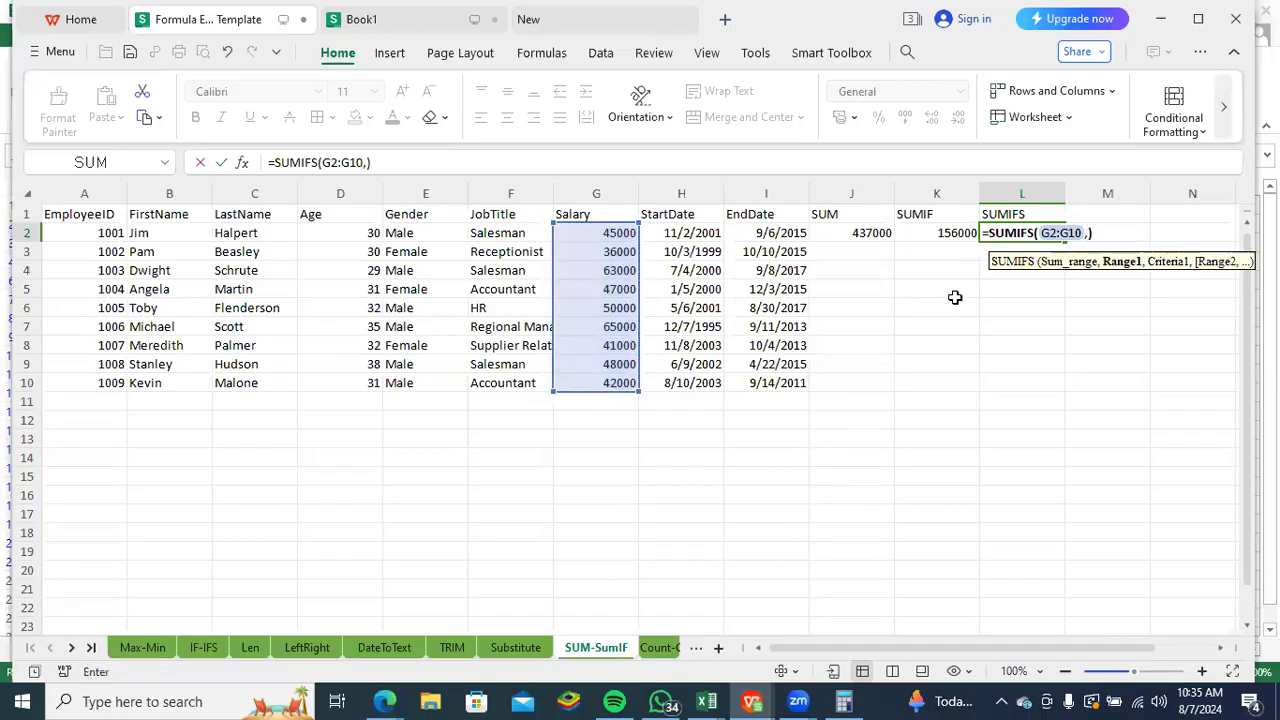
- Add the first SUMIFS condition, the gender range E2:E10 with the criterion "Male"
{"action": "left_click_drag", "start_coordinate": [408, 236], "coordinate": [398, 385]}
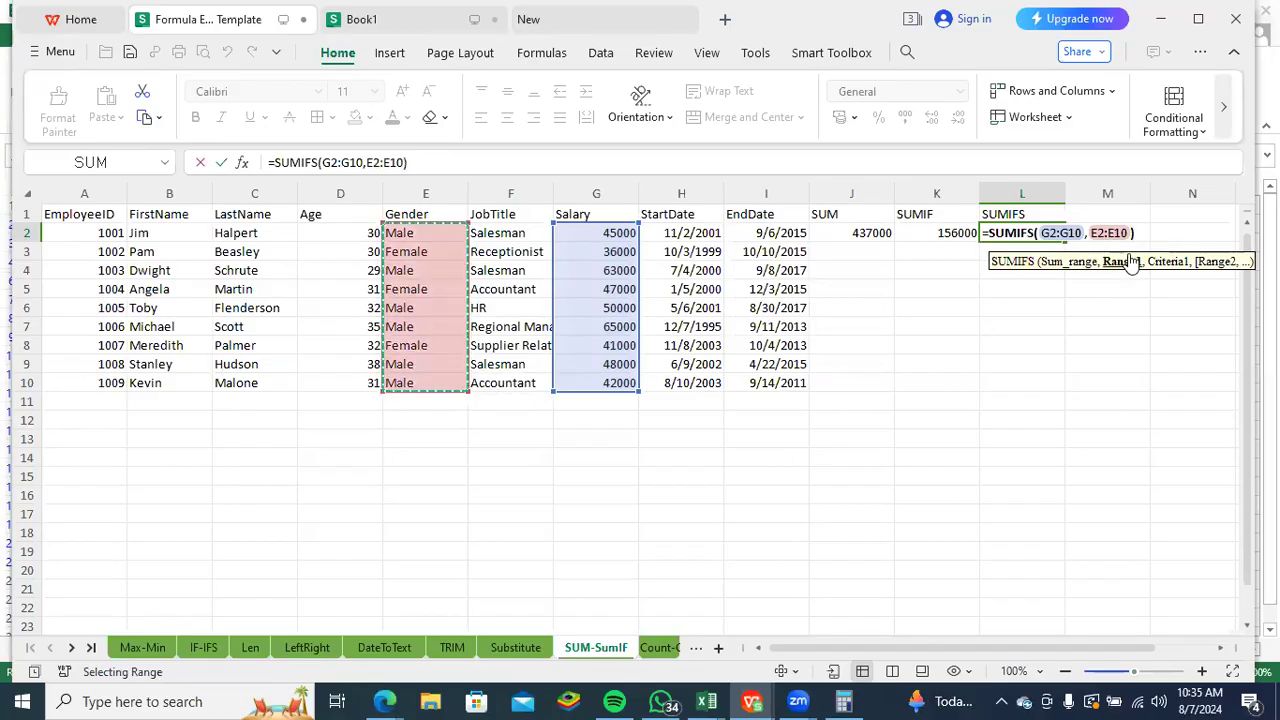
{"action": "type", "text": ","}
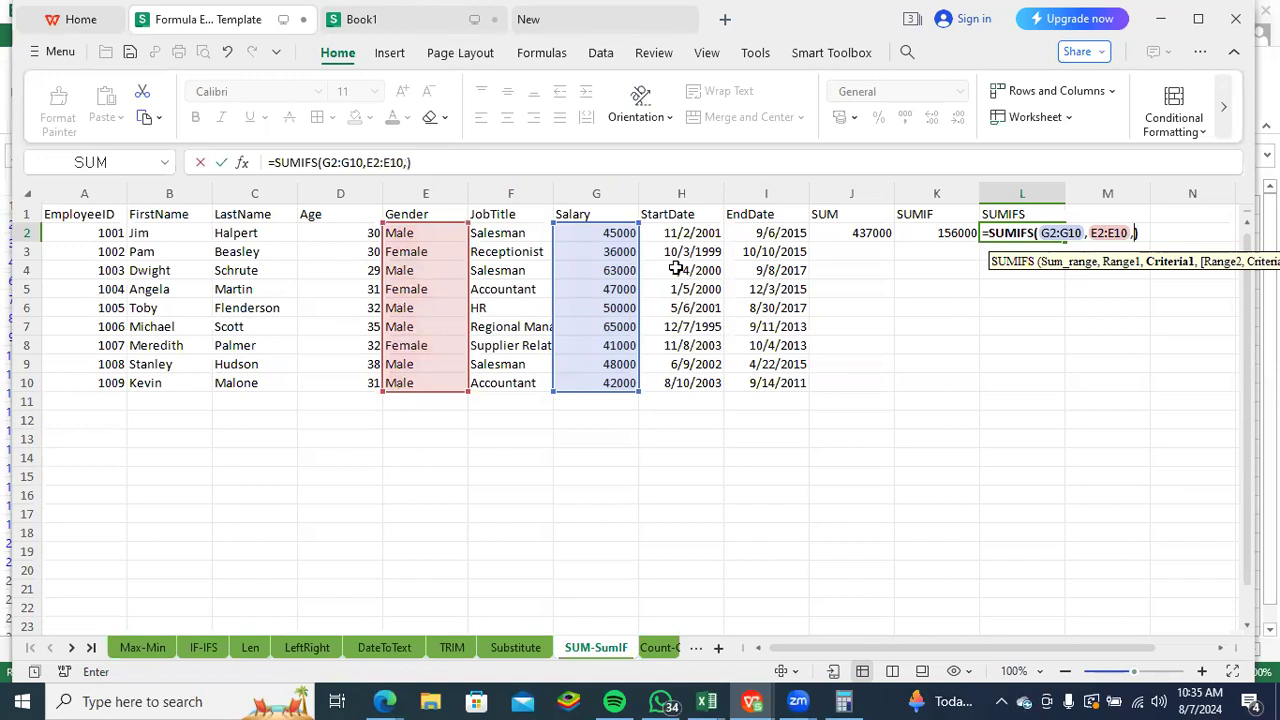
{"action": "type", "text": "\"Male\""}
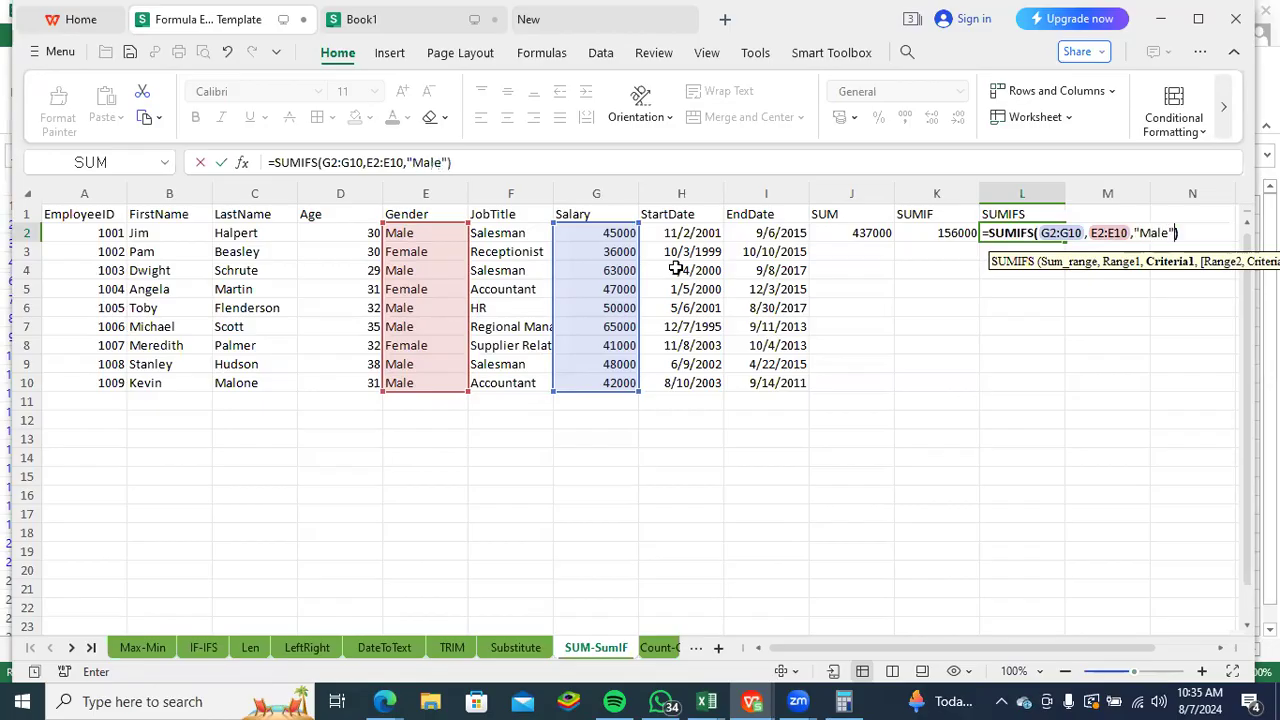
{"action": "type", "text": ","}
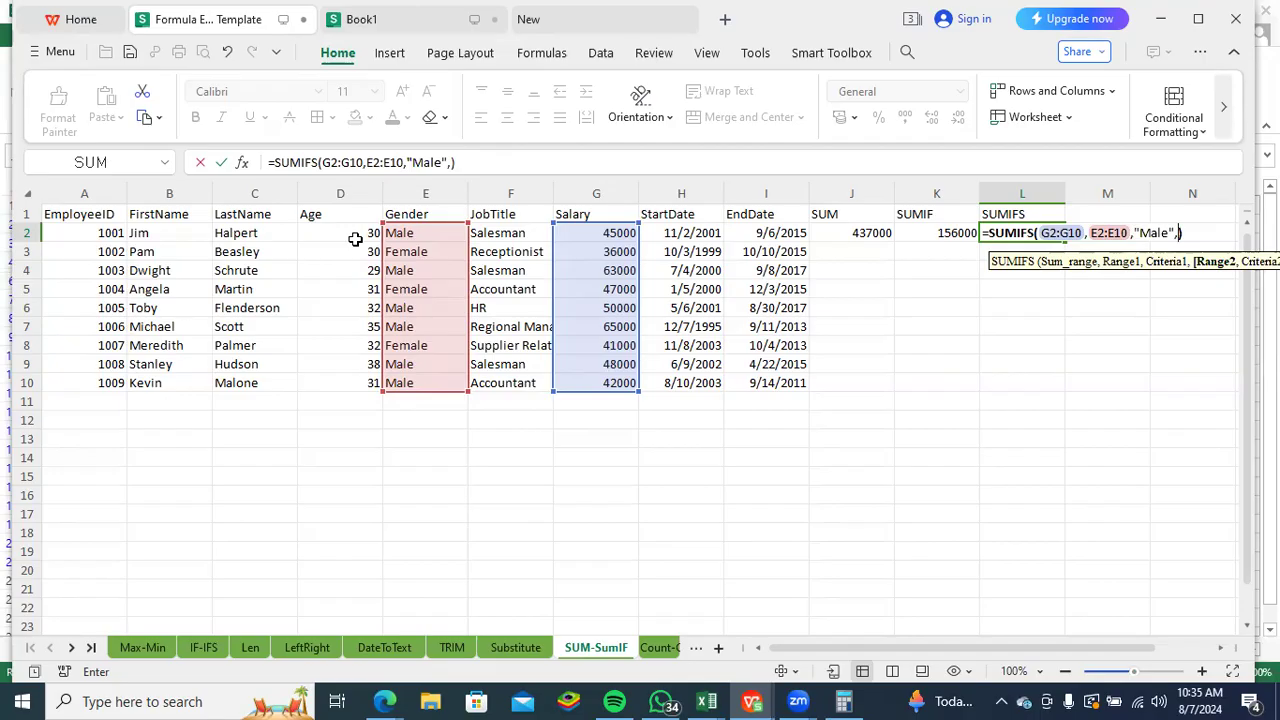
- Add the age range D2:D10 with the criterion ">30" as the second SUMIFS condition and enter the formula
{"action": "left_click_drag", "start_coordinate": [351, 234], "coordinate": [358, 380]}
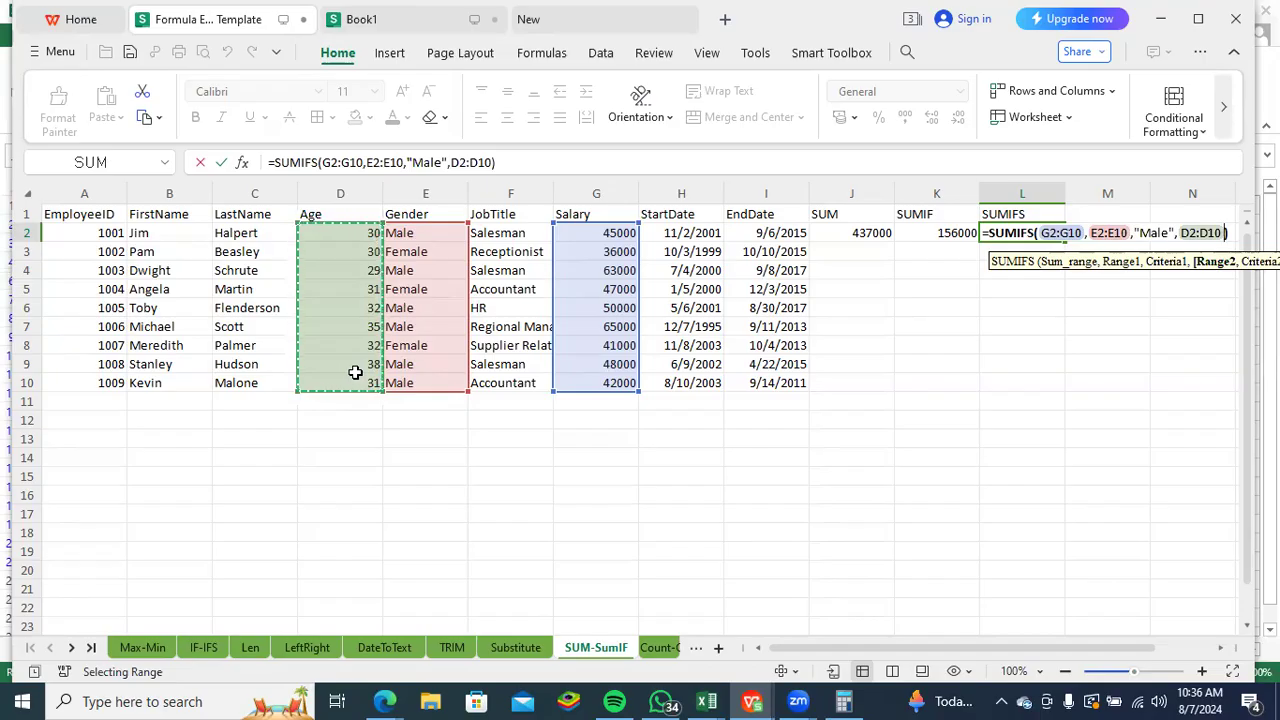
{"action": "type", "text": ","}
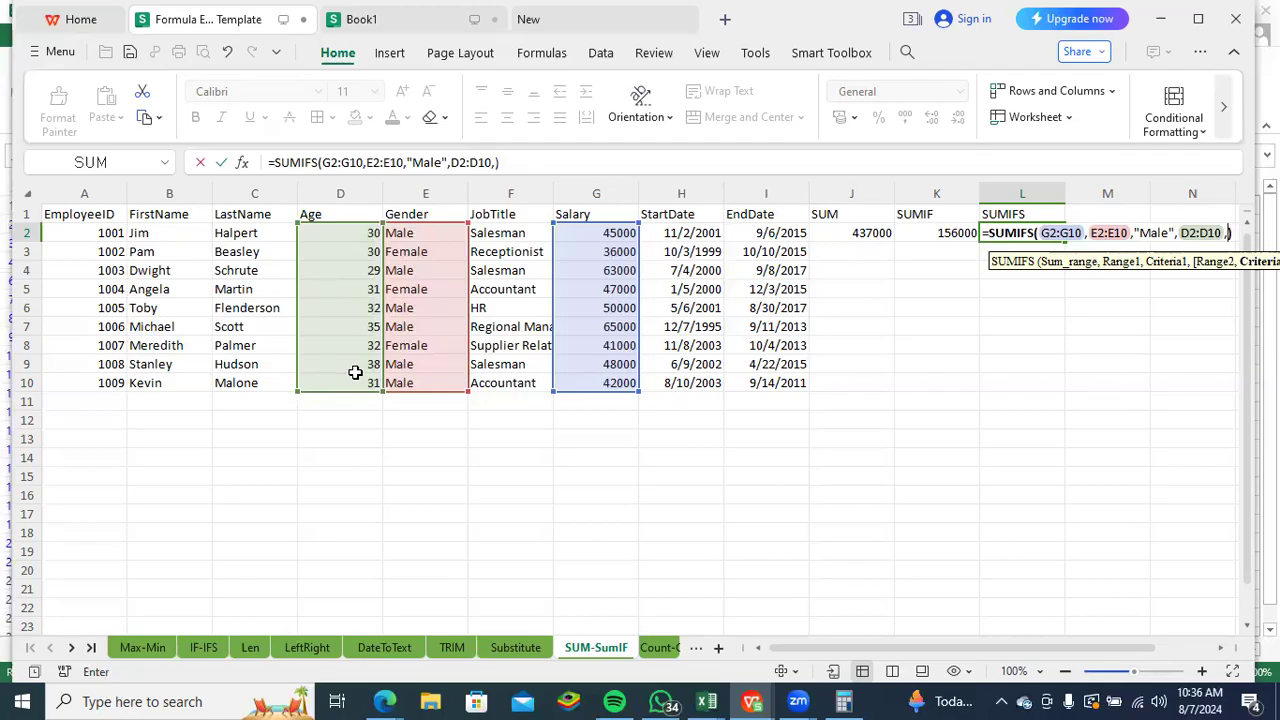
{"action": "type", "text": "\">30"}
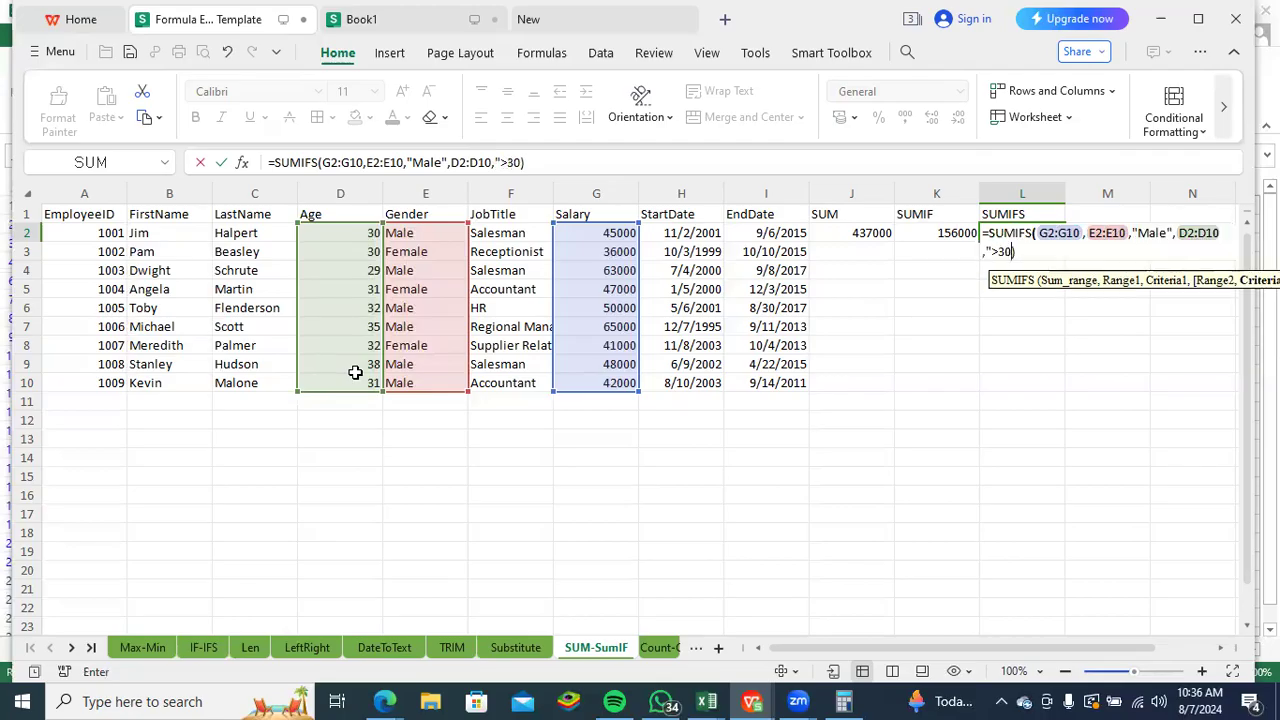
{"action": "type", "text": "\""}
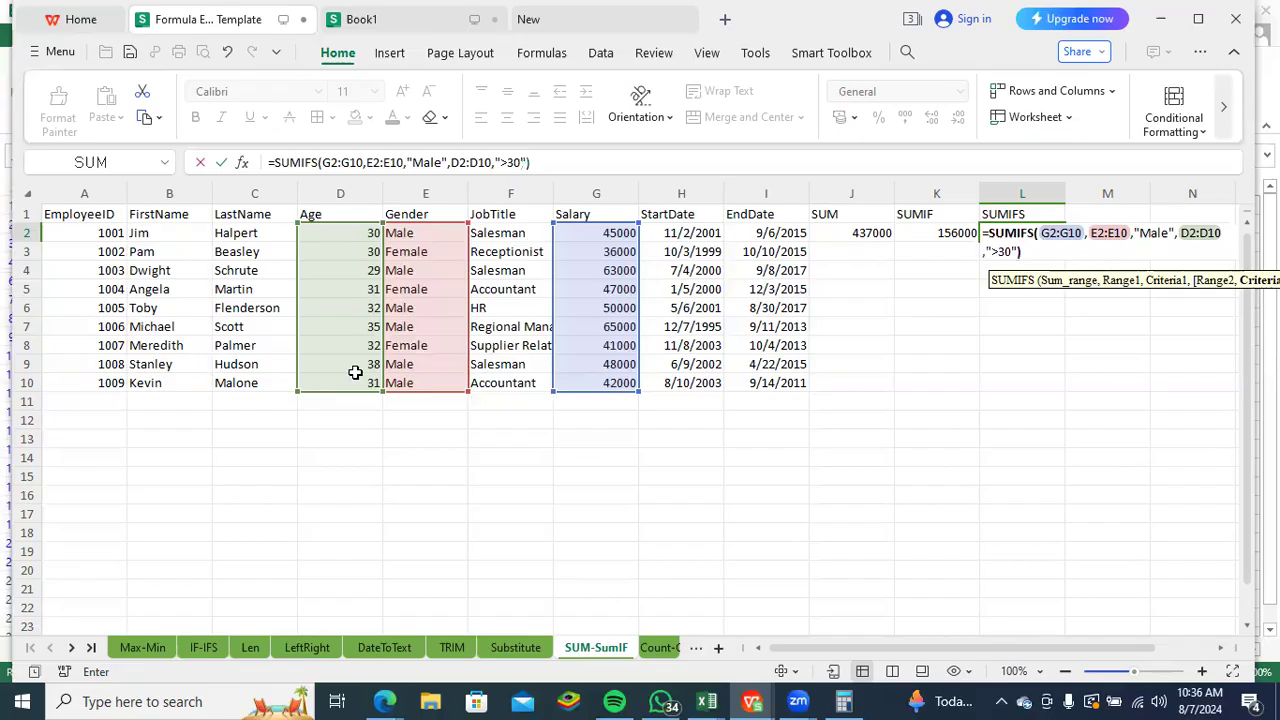
{"action": "key", "text": "Return"}
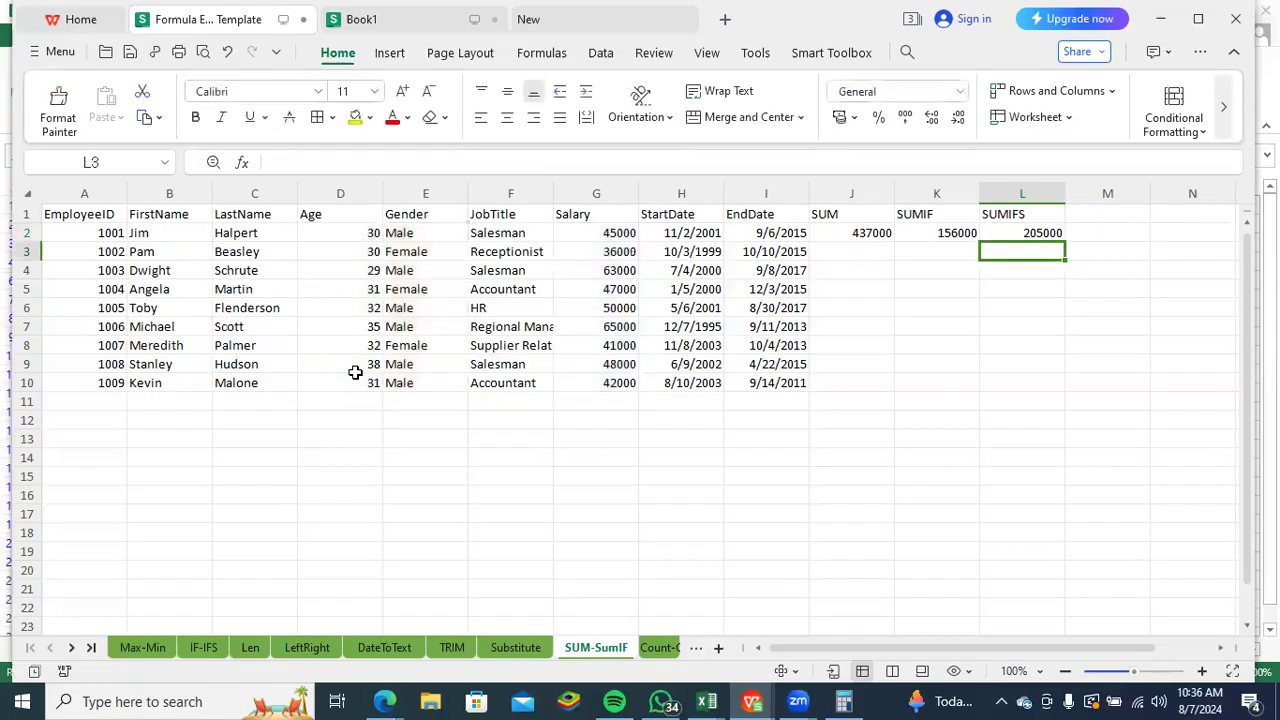
- Examine the L2 SUMIFS formula argument by argument: the salary range, the gender range, its "Male" criterion and the age range
{"action": "left_click", "coordinate": [1058, 233]}
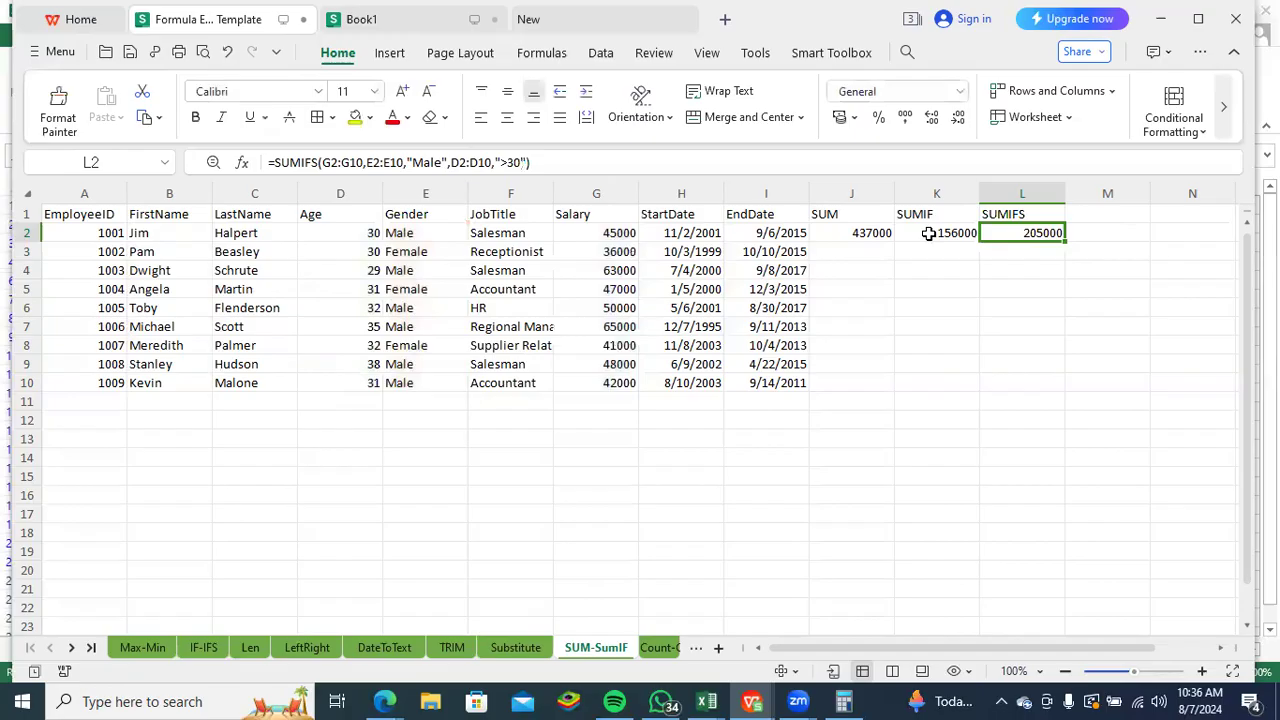
{"action": "left_click", "coordinate": [358, 162]}
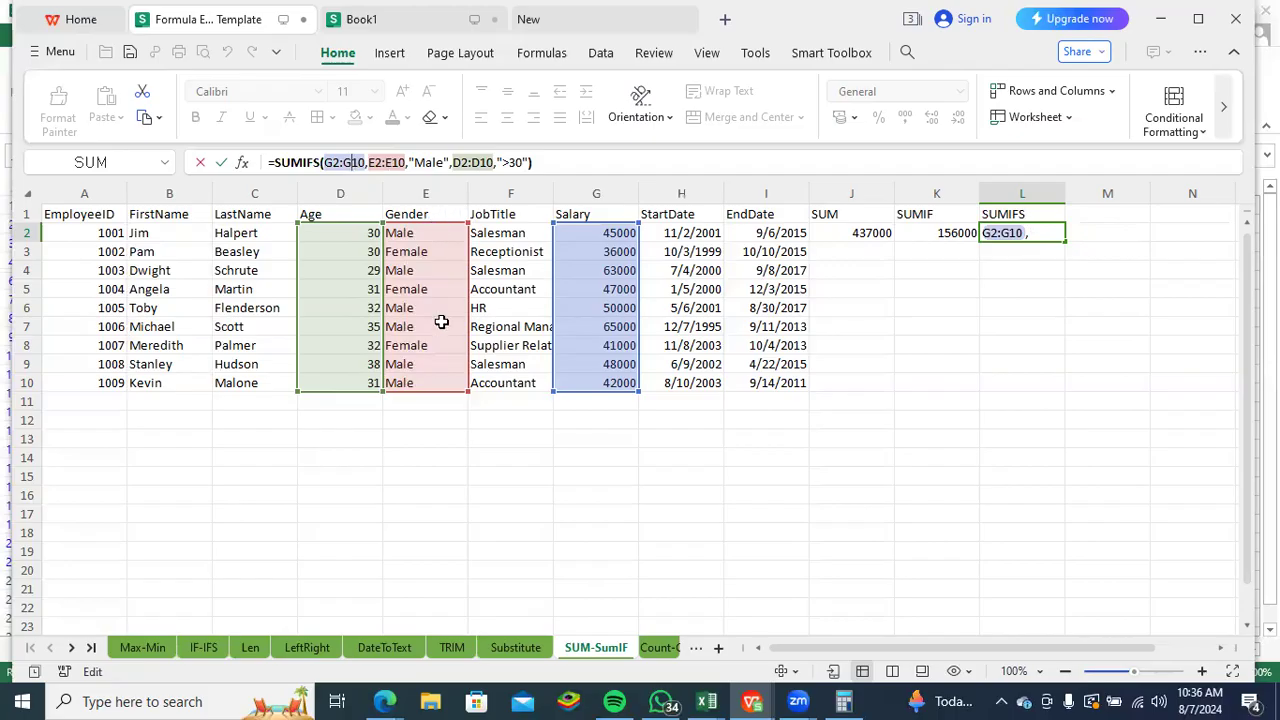
{"action": "left_click", "coordinate": [385, 162]}
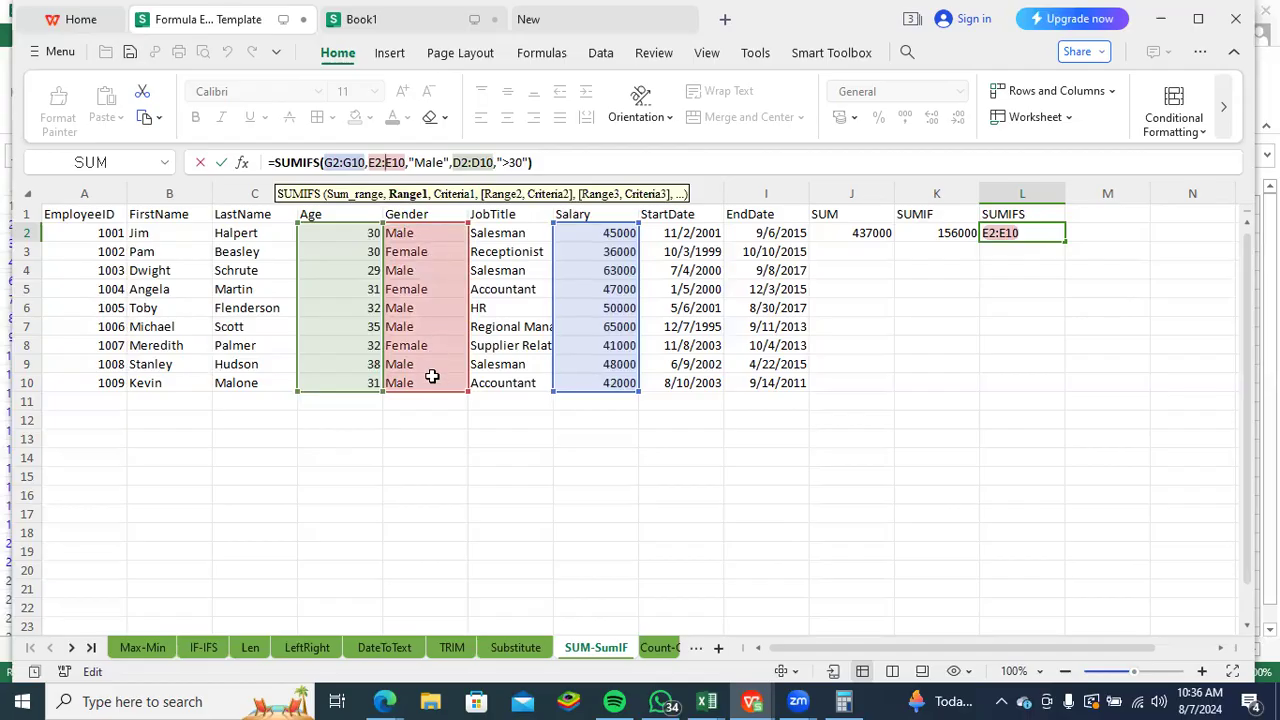
{"action": "left_click", "coordinate": [437, 163]}
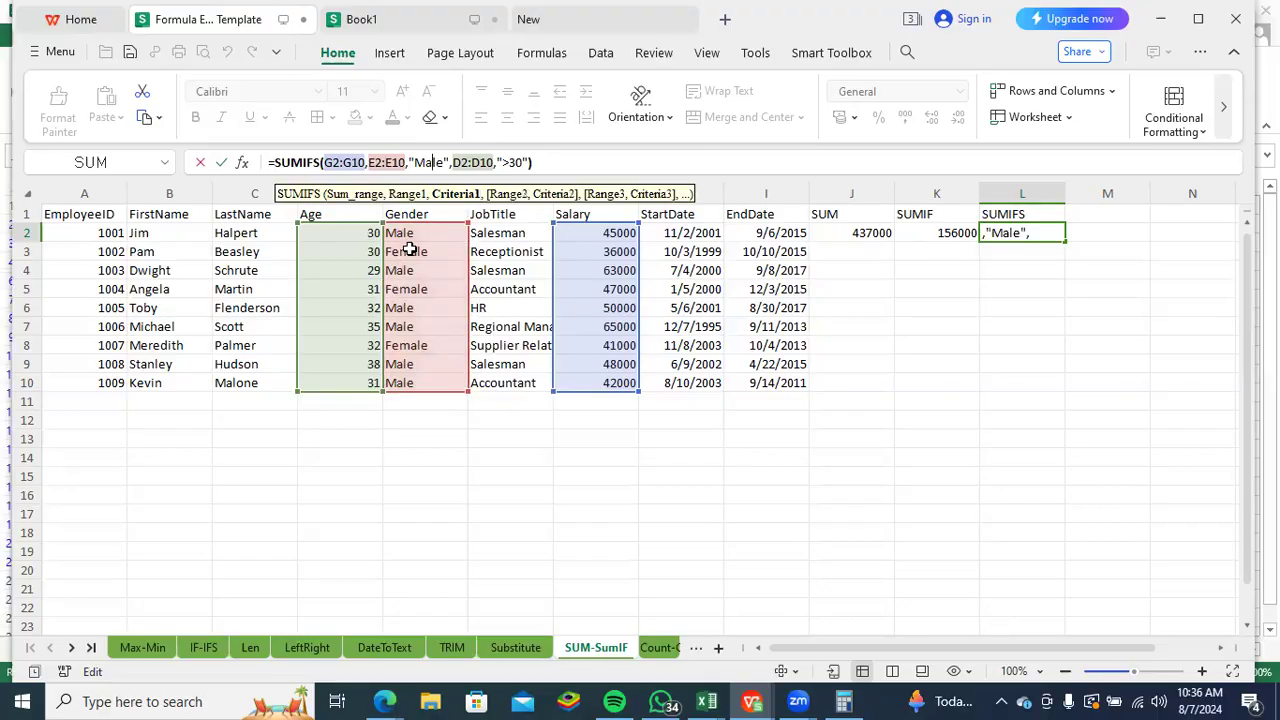
{"action": "left_click", "coordinate": [472, 163]}
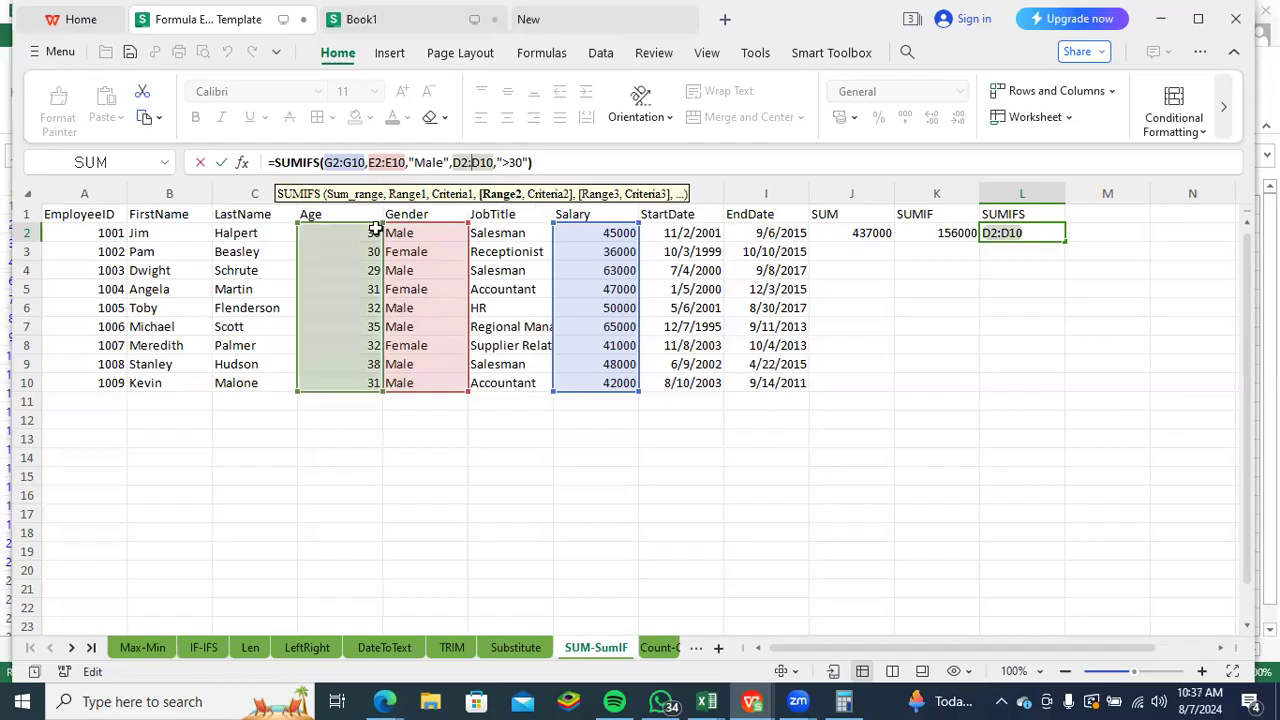
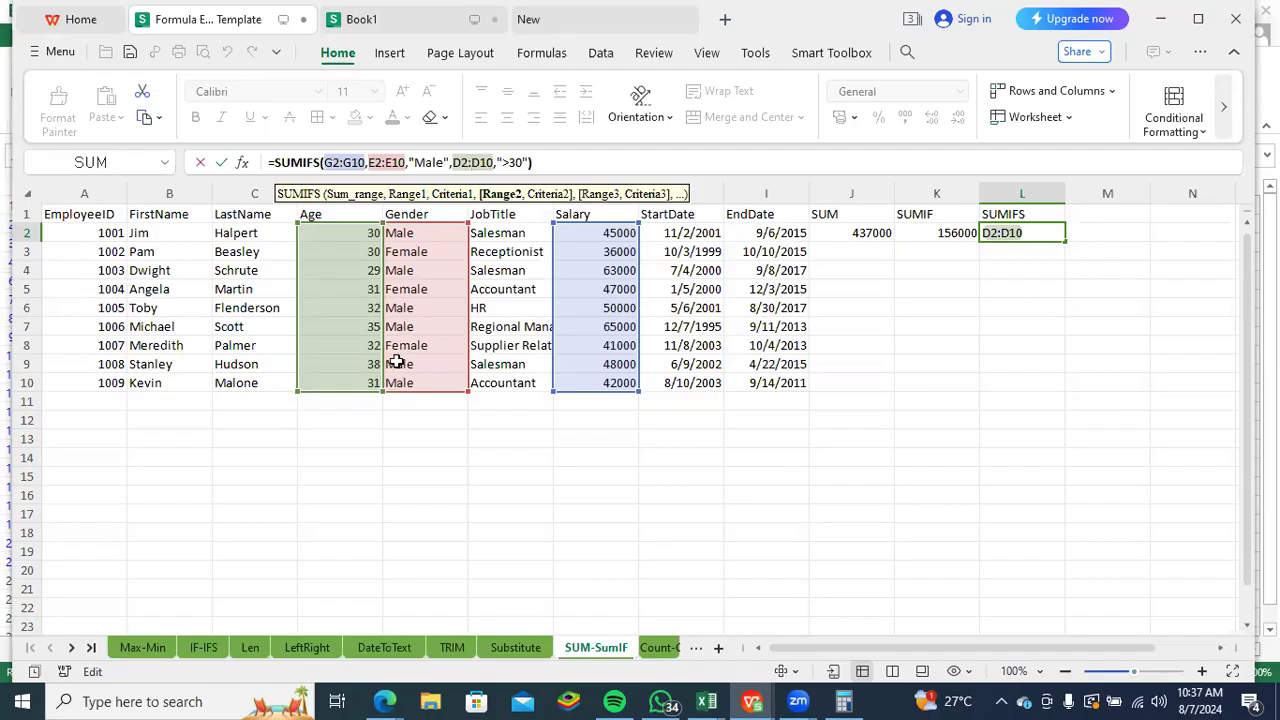
- Cancel editing the SUMIFS formula in L2 and open the Count-CountIF sheet
{"action": "left_click", "coordinate": [954, 343]}
{"action": "key", "text": "Escape"}
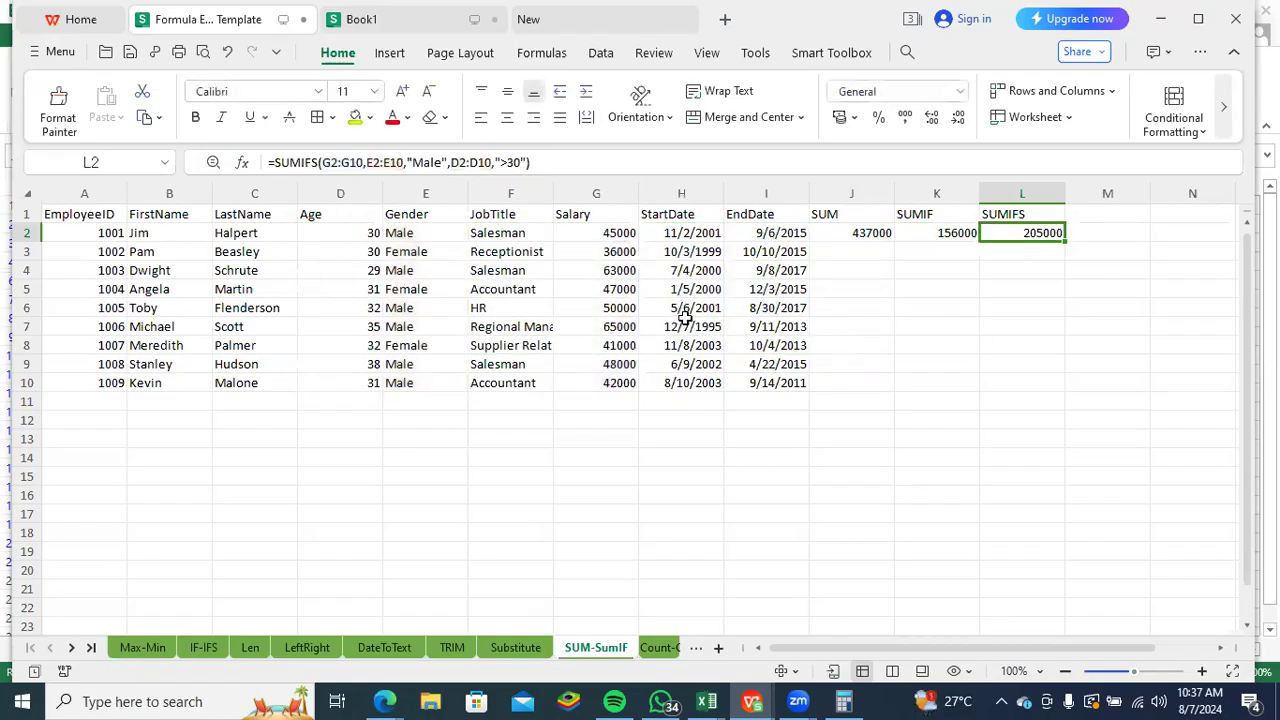
{"action": "left_click", "coordinate": [898, 331]}
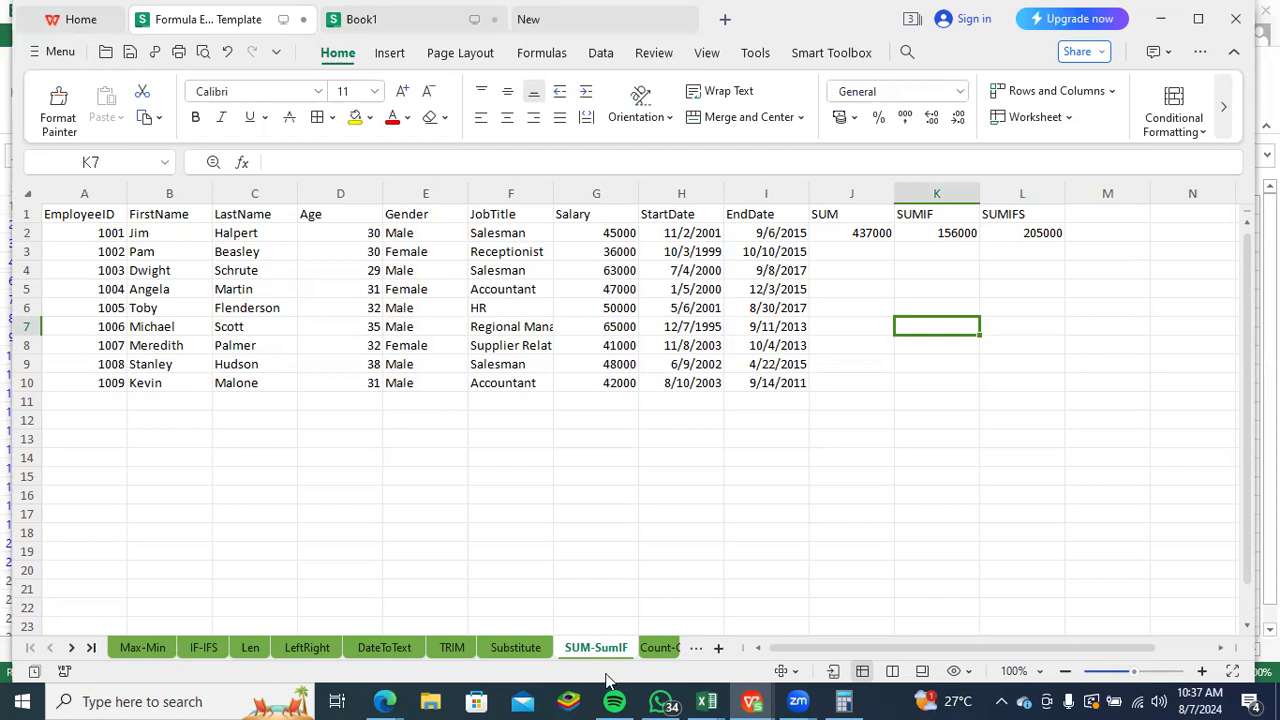
{"action": "left_click", "coordinate": [658, 650]}
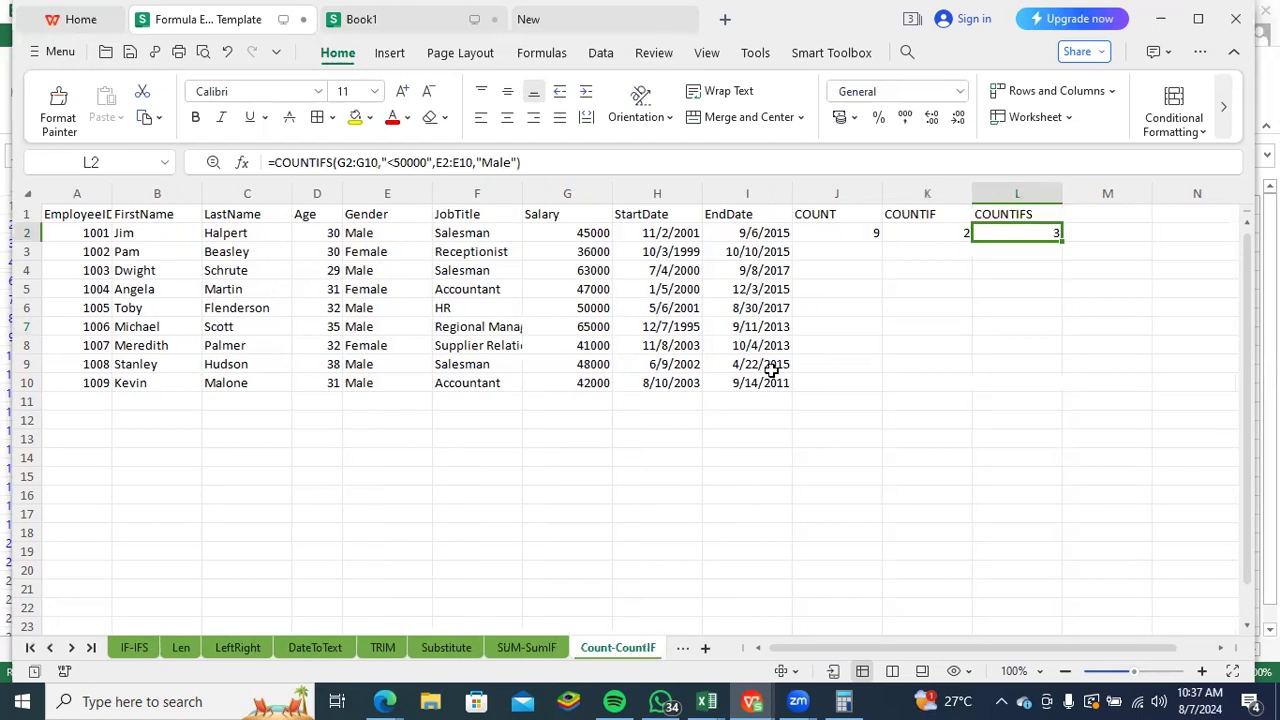
- Clear the existing formulas under COUNT, COUNTIF and COUNTIFS in J2:L2
{"action": "left_click_drag", "start_coordinate": [849, 230], "coordinate": [946, 224]}
{"action": "key", "text": "BackSpace"}
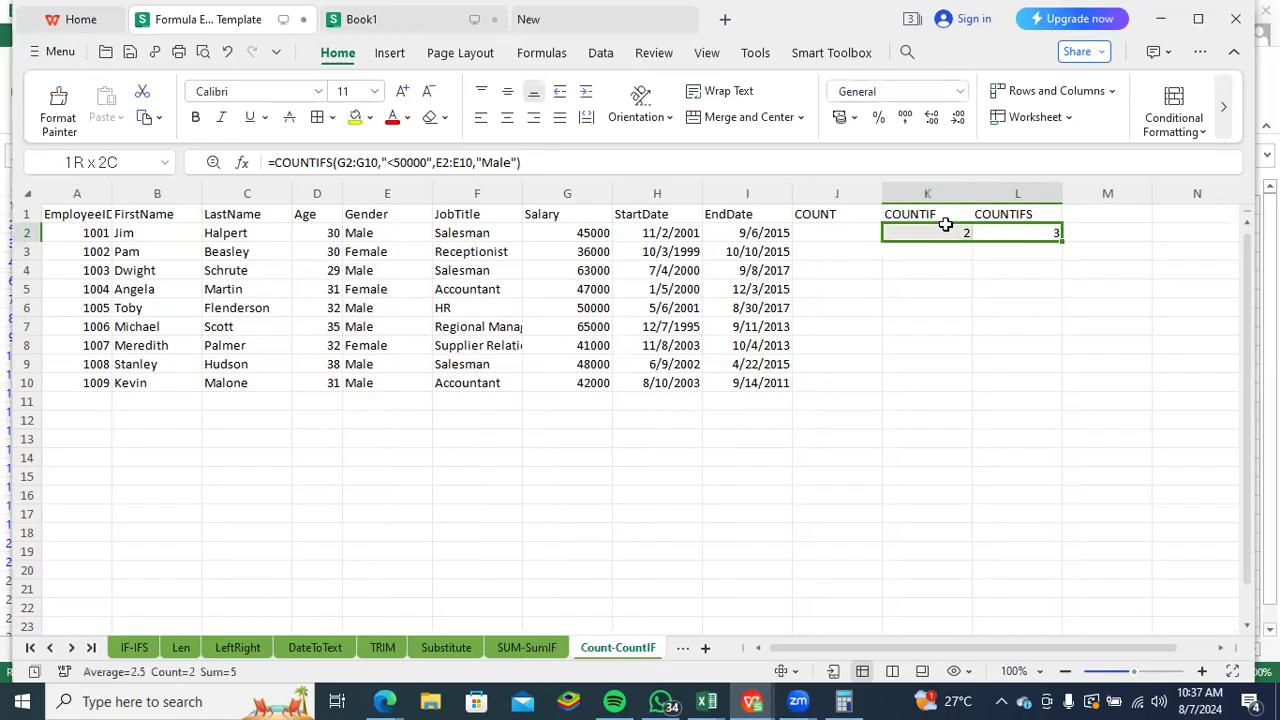
{"action": "key", "text": "Delete"}
- Enter a COUNT formula in J2 over the ages in D2:D9
{"action": "left_click", "coordinate": [858, 233]}
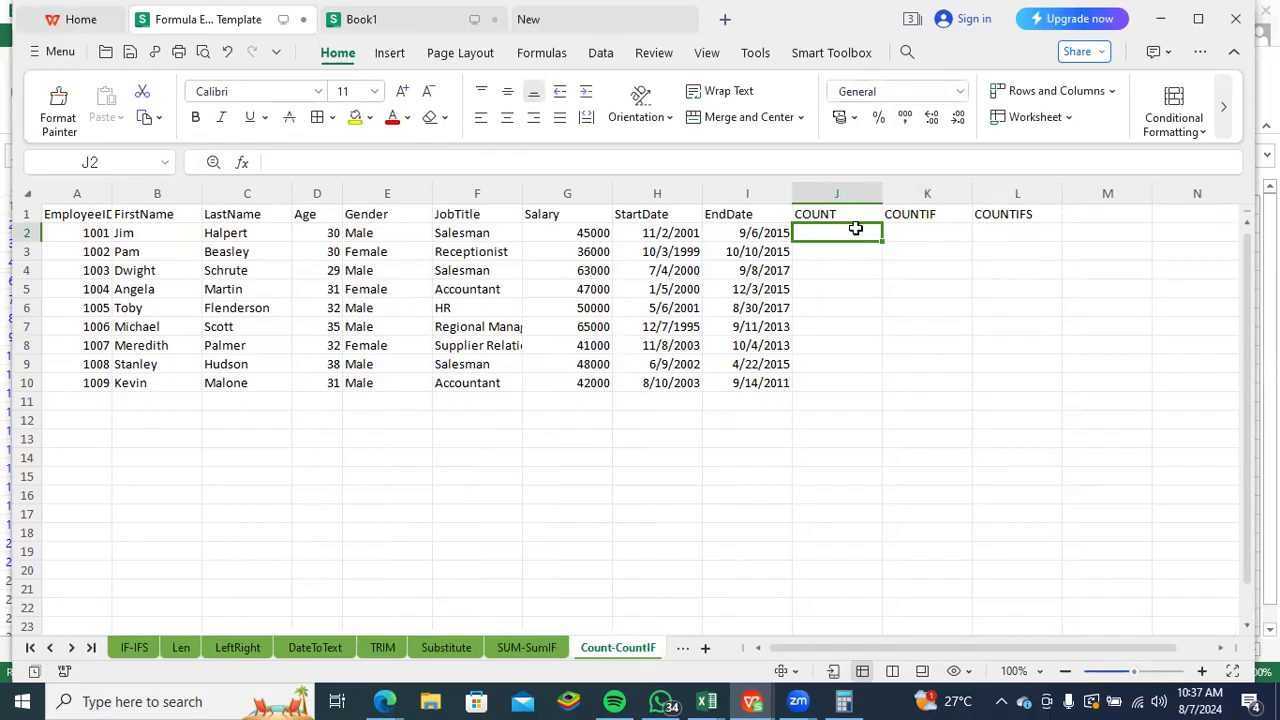
{"action": "type", "text": "="}
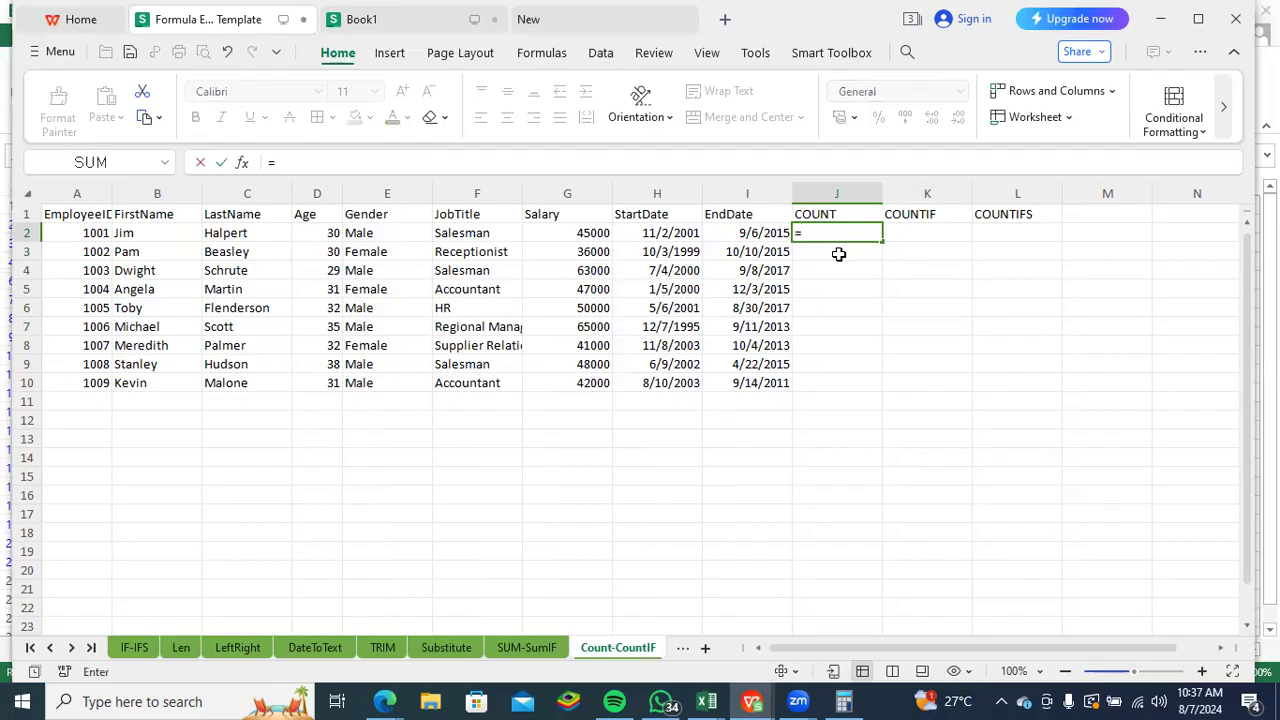
{"action": "type", "text": "coun"}
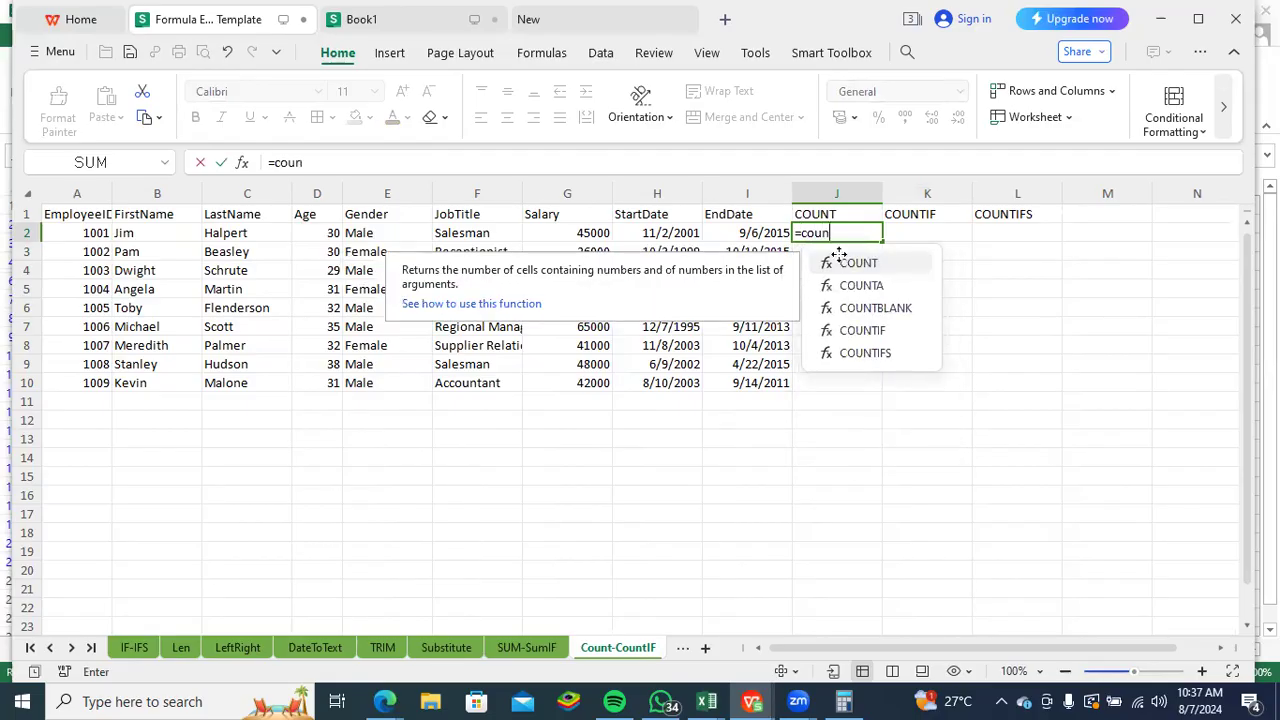
{"action": "left_click", "coordinate": [840, 262]}
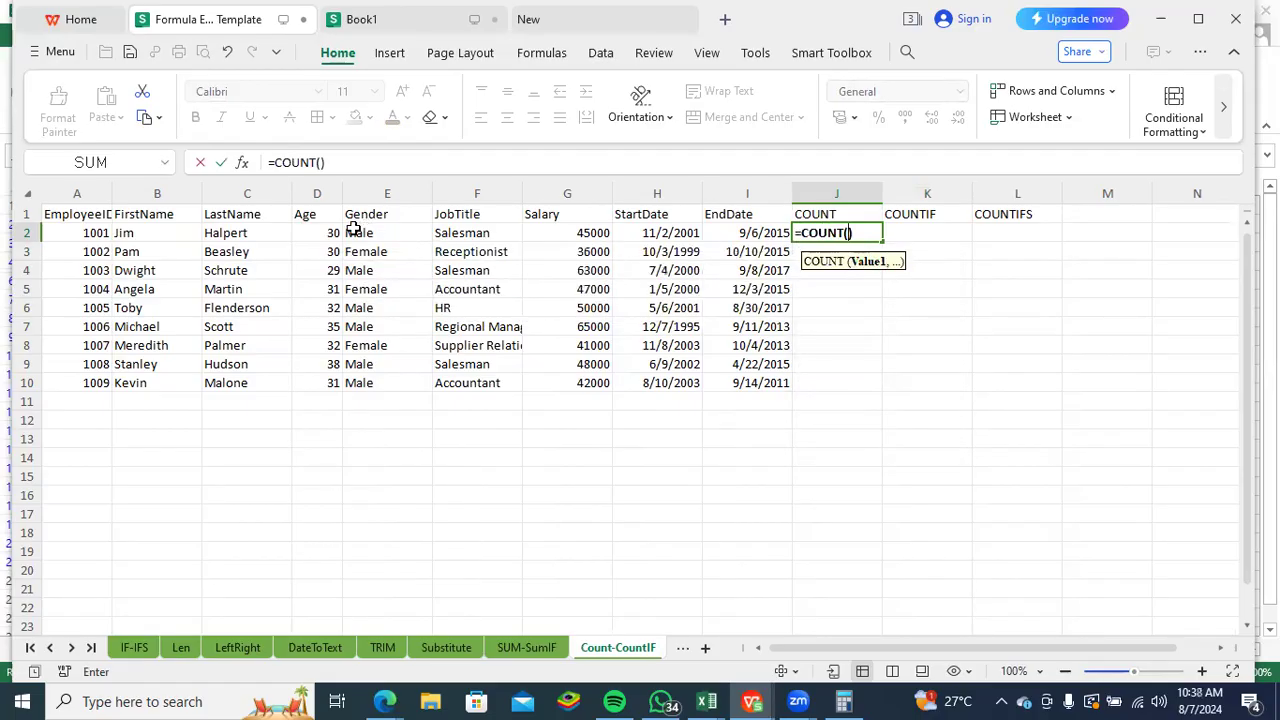
{"action": "left_click_drag", "start_coordinate": [328, 236], "coordinate": [331, 371]}
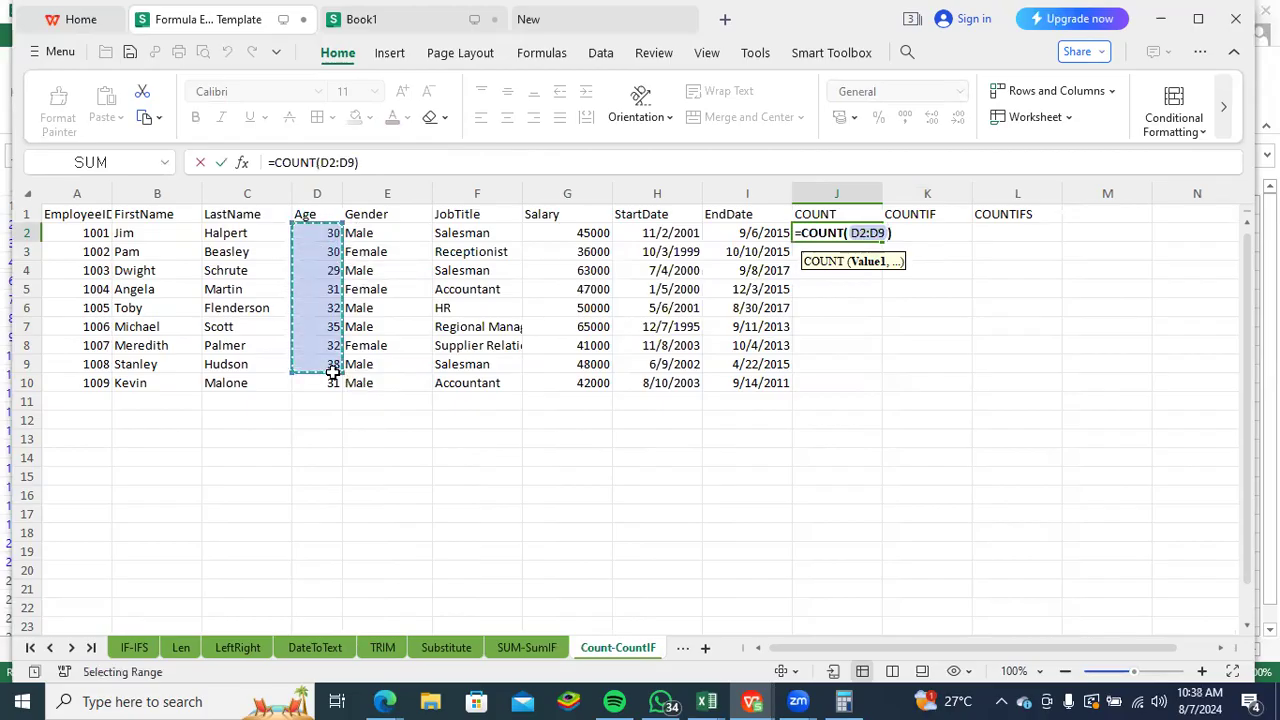
{"action": "key", "text": "Tab"}
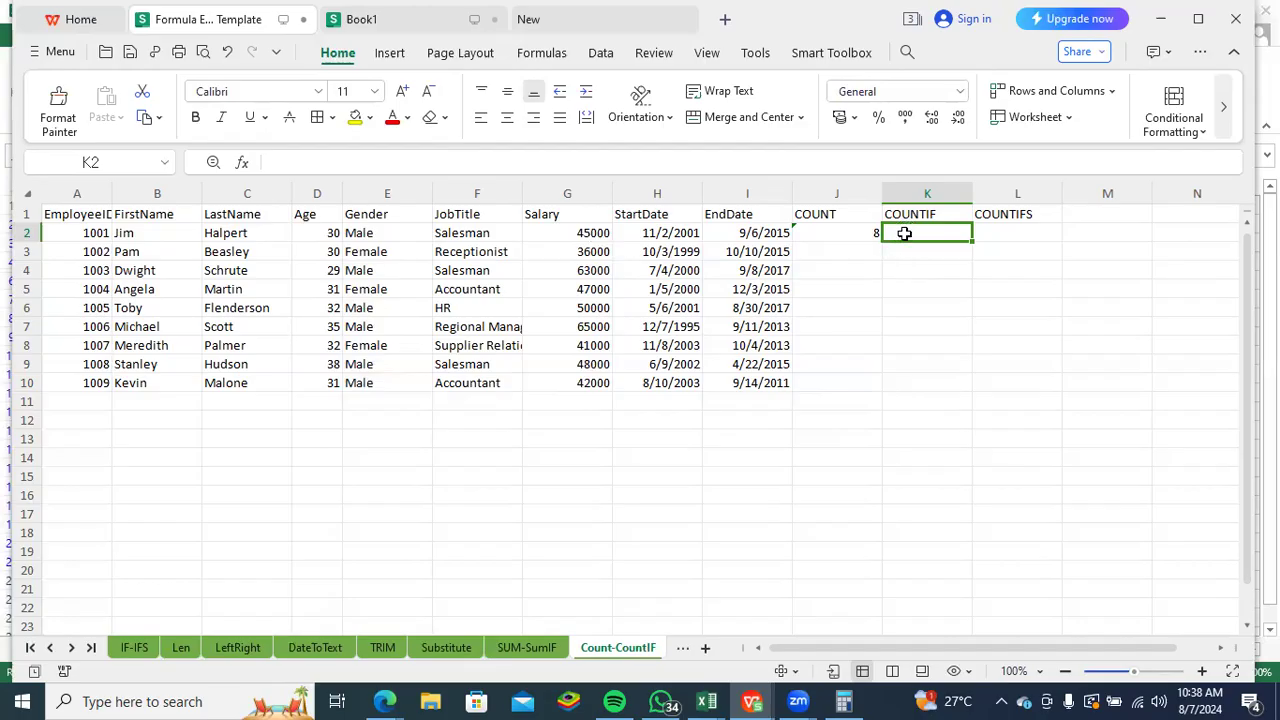
- Start a COUNTIF formula in K2 with the salaries G2:G10 as the range
{"action": "type", "text": "="}
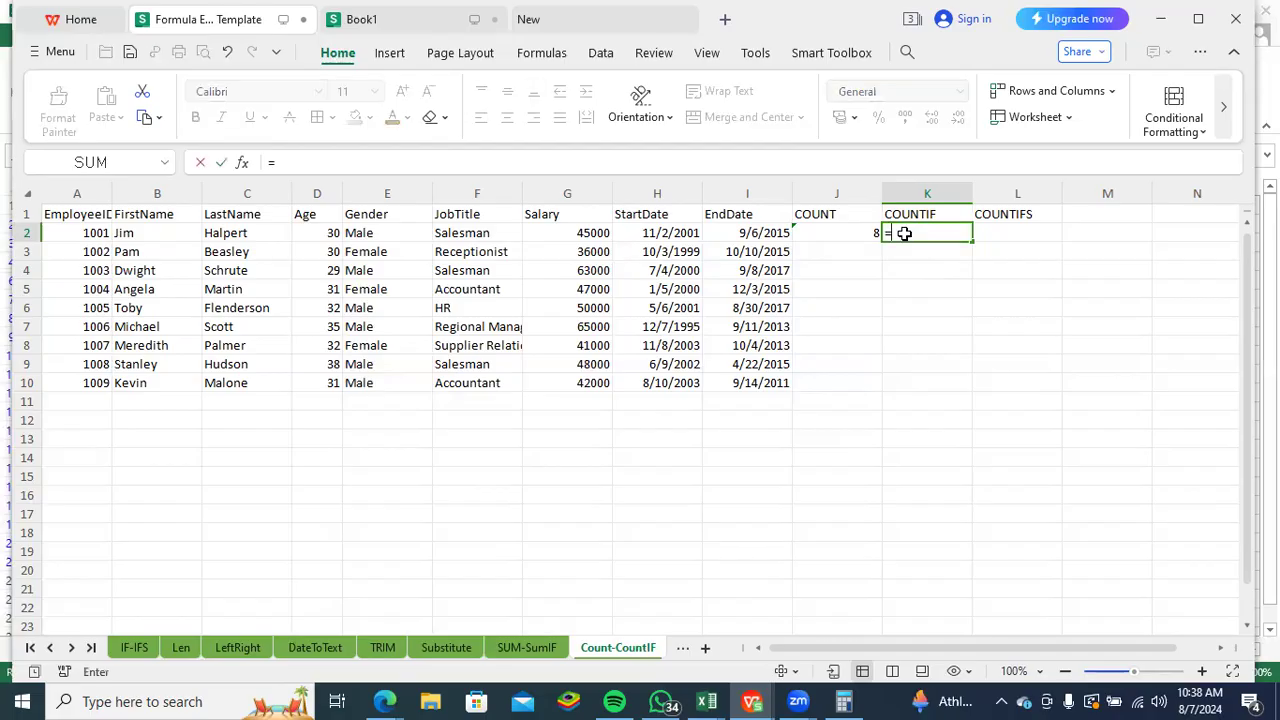
{"action": "type", "text": "count"}
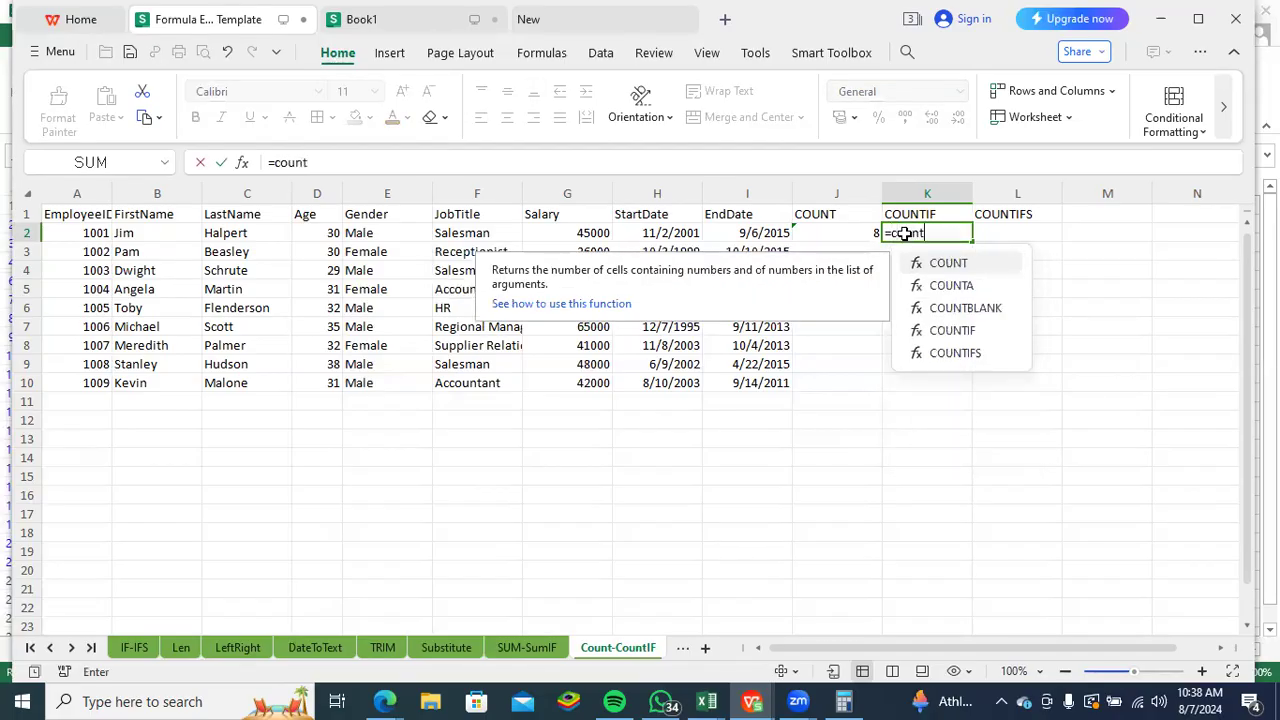
{"action": "type", "text": "i"}
{"action": "key", "text": "Tab"}
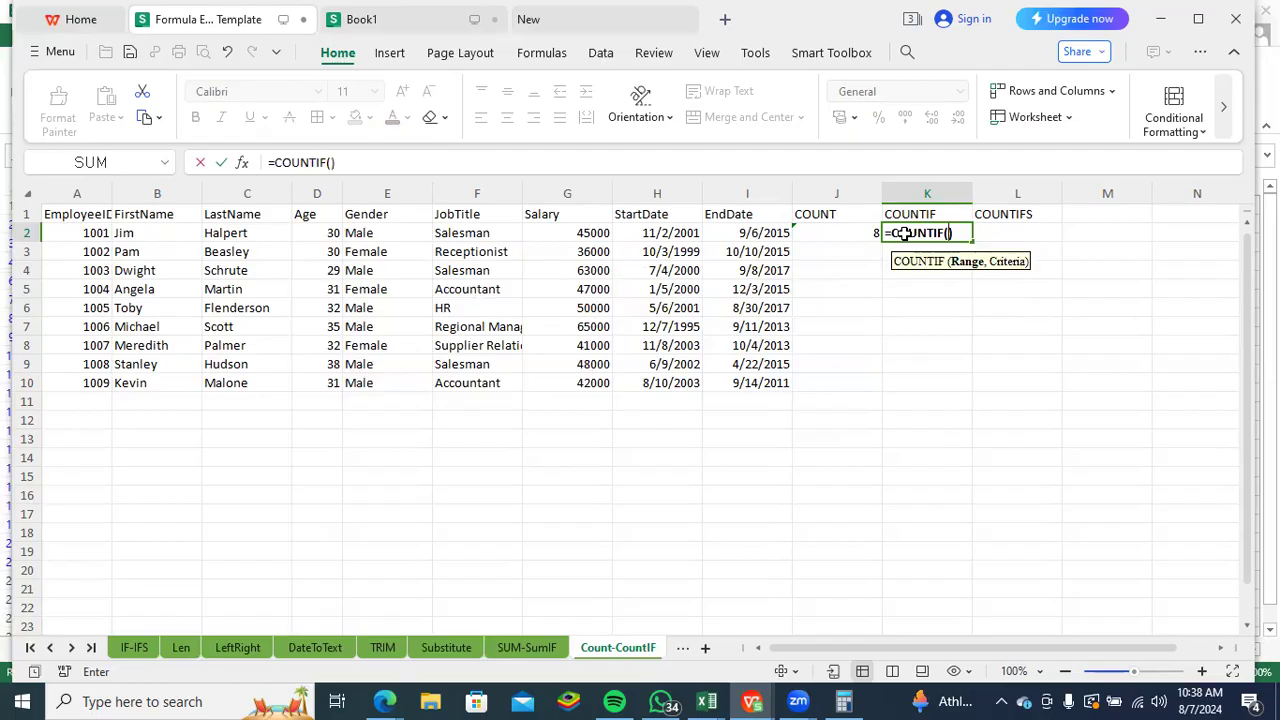
{"action": "left_click_drag", "start_coordinate": [590, 233], "coordinate": [566, 380]}
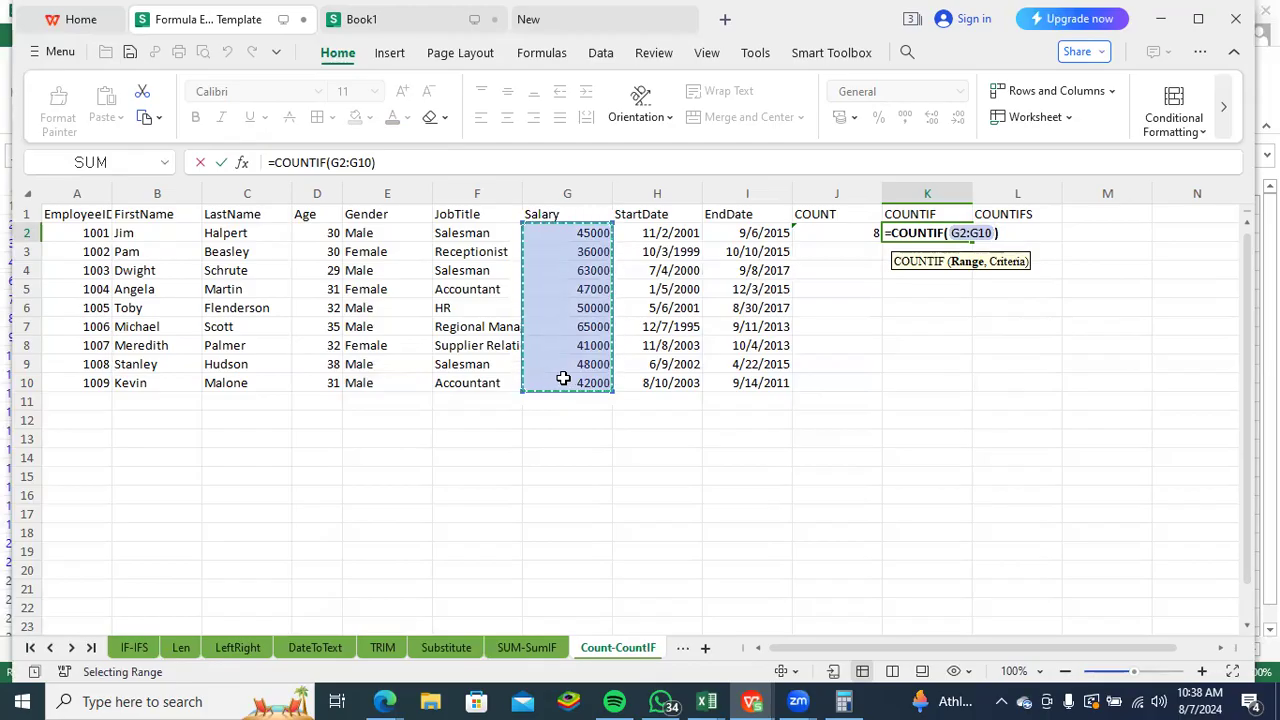
- Cut the COUNTIF range back to G2:G1, add the criterion ">50000" and enter the formula in K2
{"action": "type", "text": ">"}
{"action": "key", "text": "BackSpace"}
{"action": "key", "text": "BackSpace"}
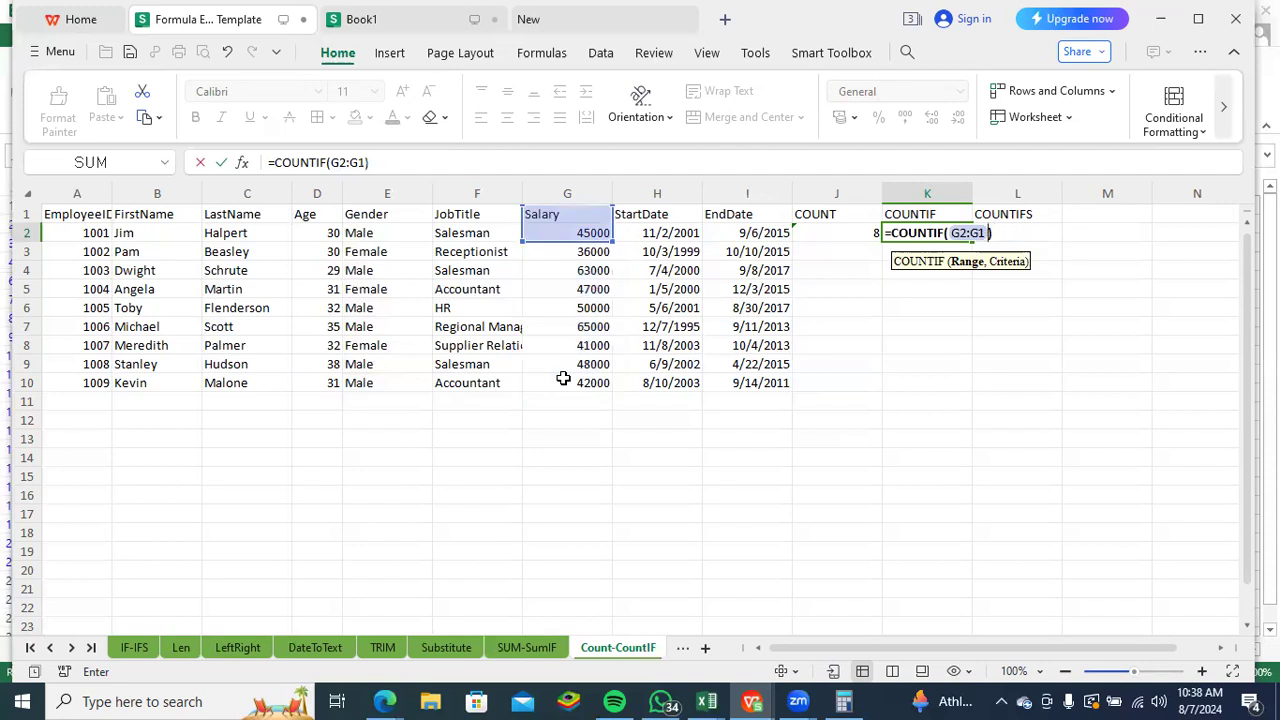
{"action": "type", "text": ",\">50000"}
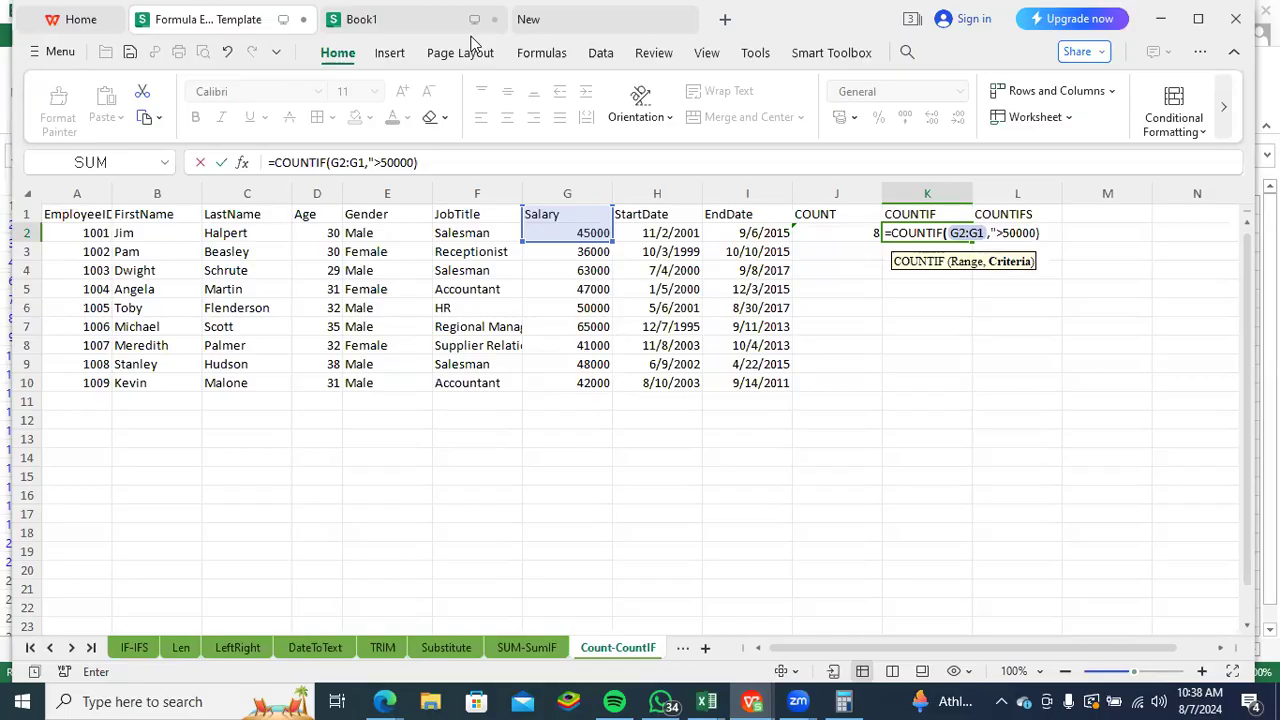
{"action": "type", "text": "\""}
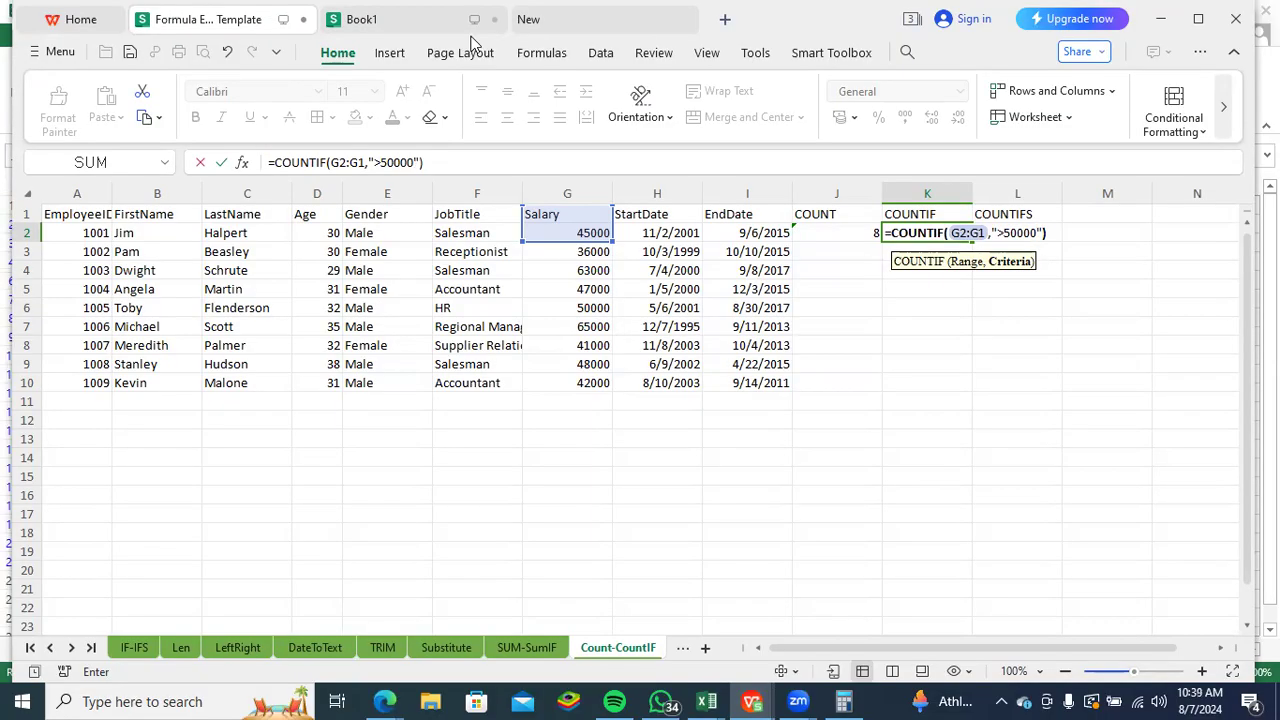
{"action": "key", "text": "Return"}
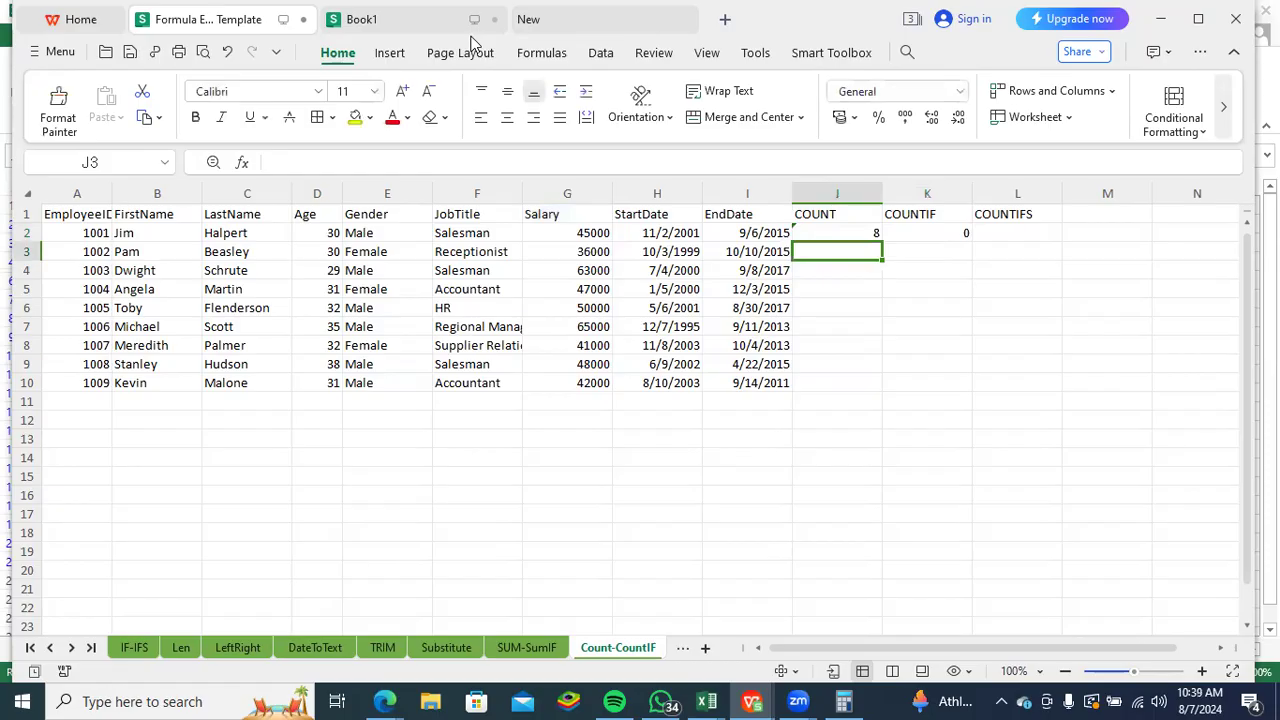
{"action": "left_click", "coordinate": [908, 232]}
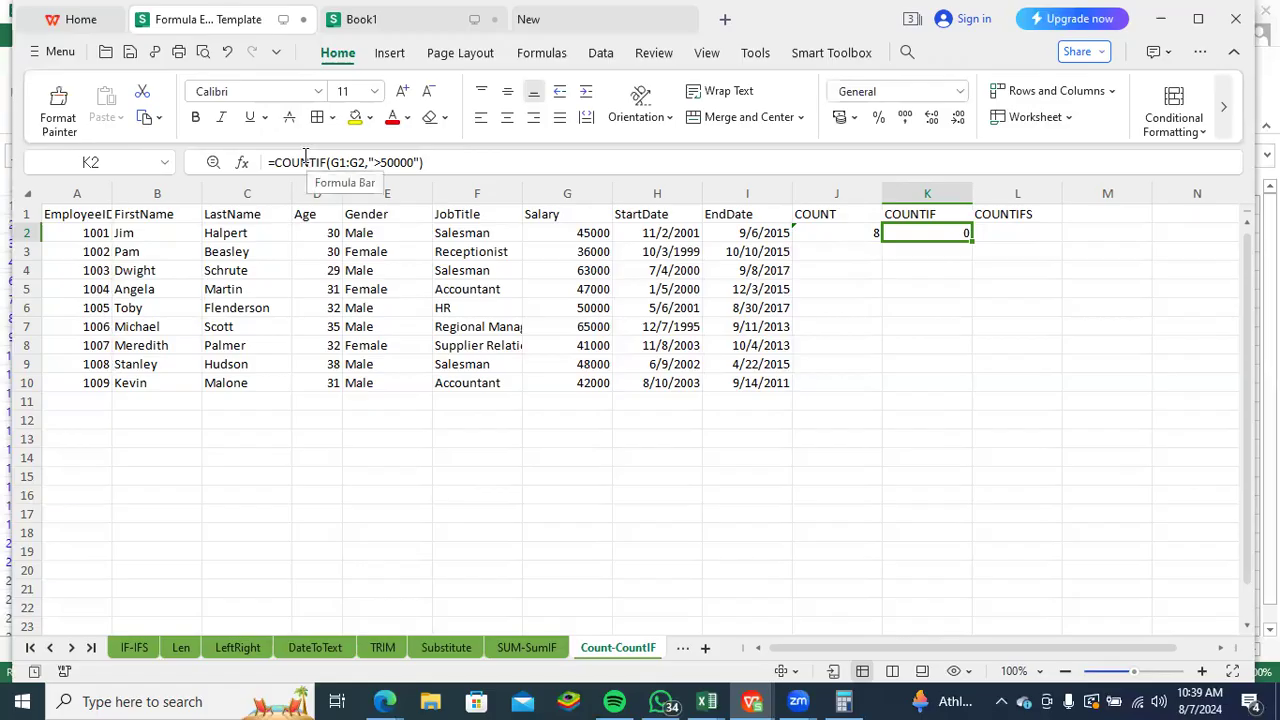
{"action": "left_click", "coordinate": [934, 254]}
{"action": "left_click", "coordinate": [945, 237]}
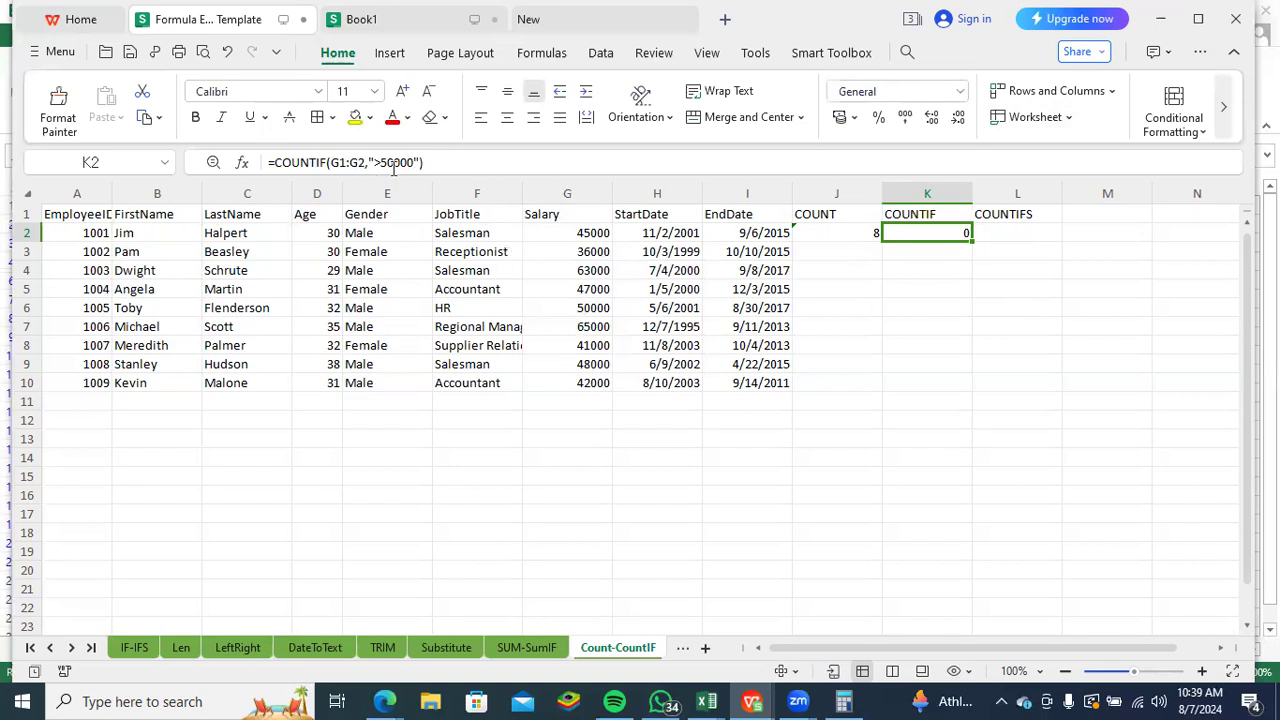
- Start a COUNTIFS formula in L2 with the salaries G2:G10 as the first range
{"action": "left_click", "coordinate": [991, 238]}
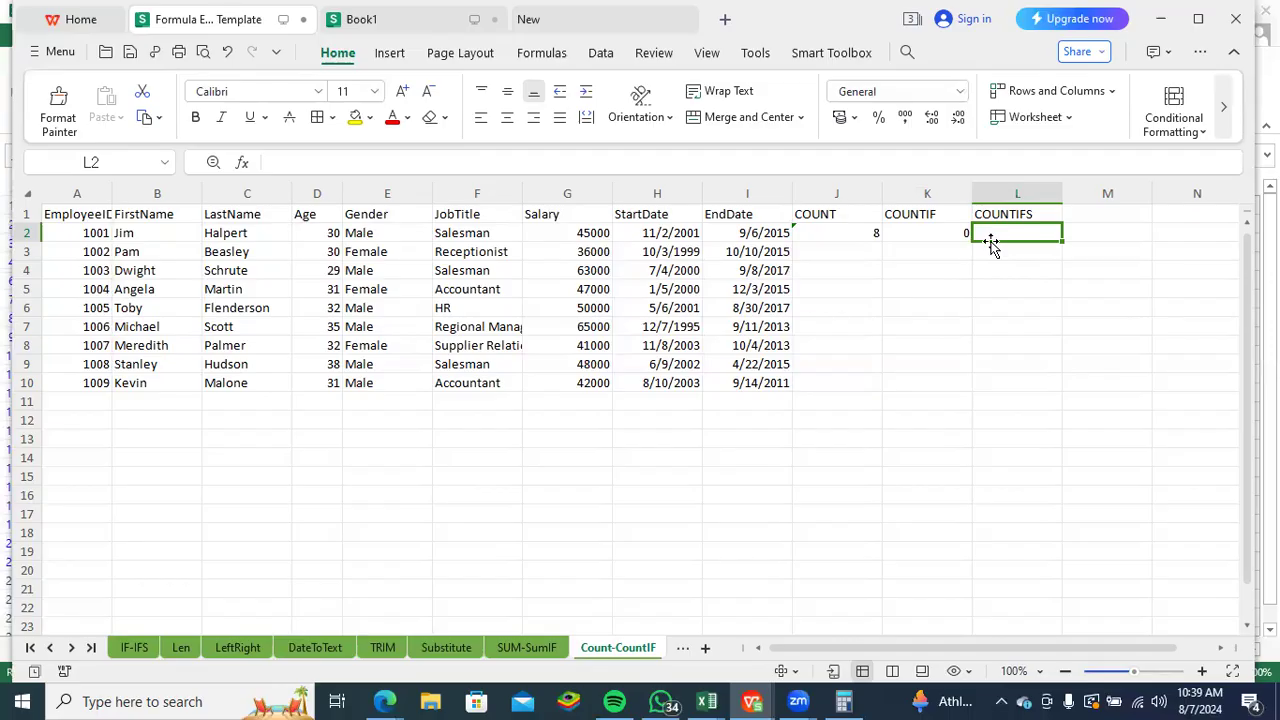
{"action": "type", "text": "=count"}
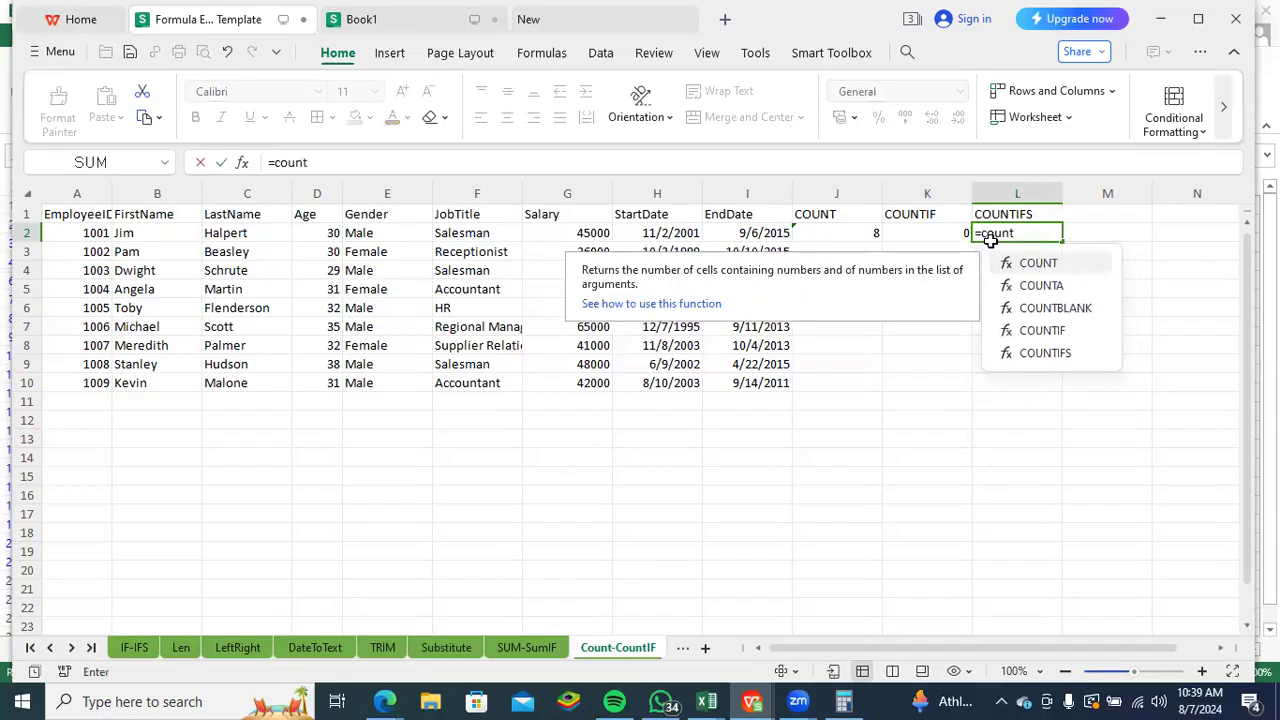
{"action": "type", "text": "ifs"}
{"action": "key", "text": "Tab"}
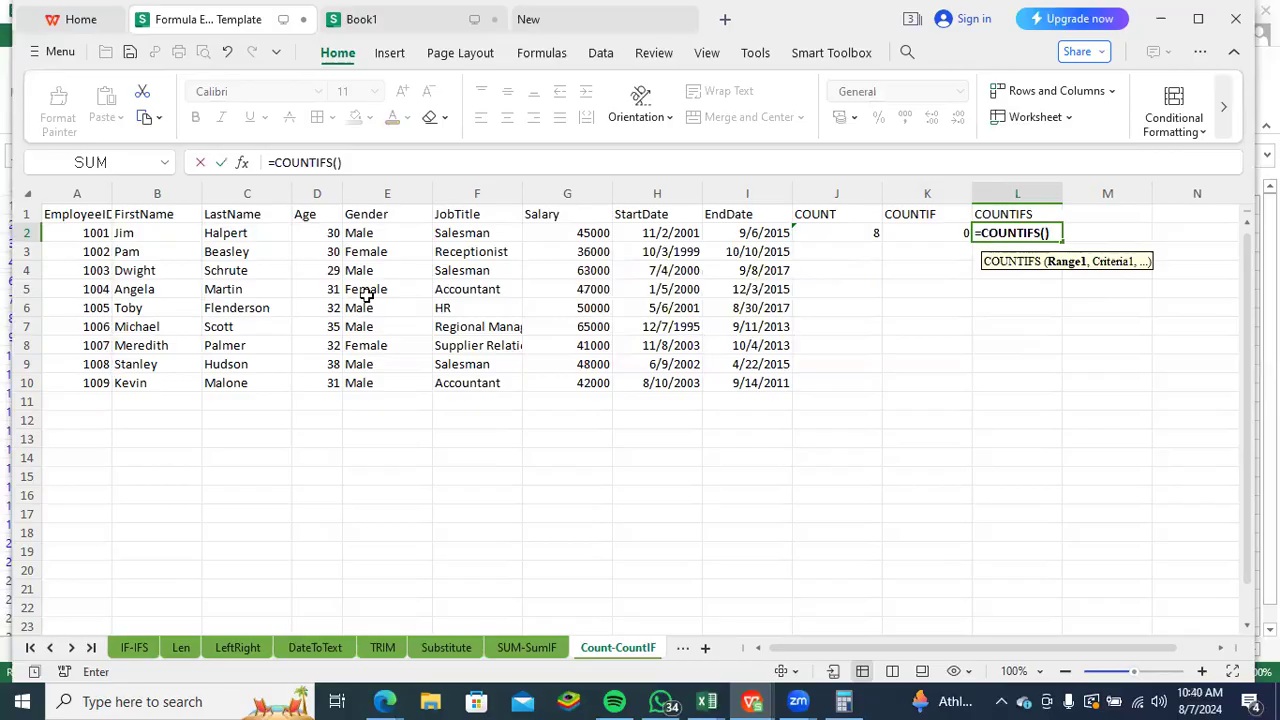
{"action": "left_click_drag", "start_coordinate": [582, 235], "coordinate": [564, 376]}
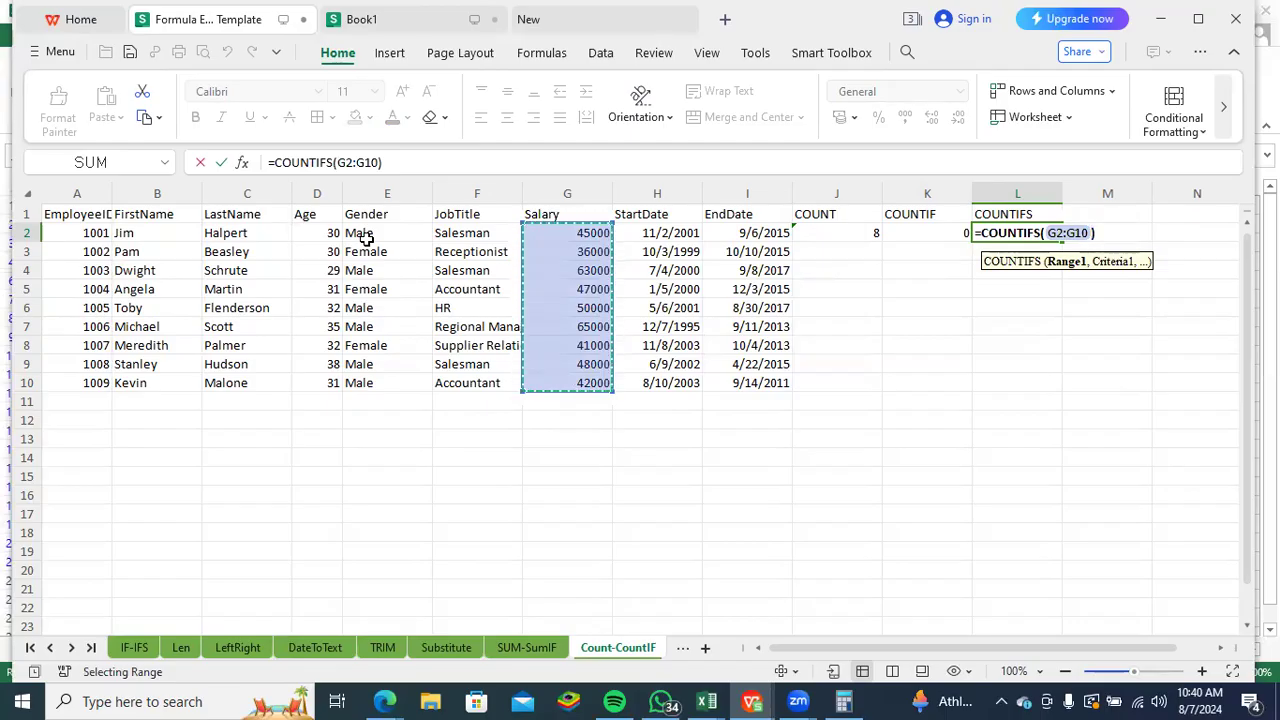
- Add "<50000" as the COUNTIFS criterion for the salary range
{"action": "type", "text": ","}
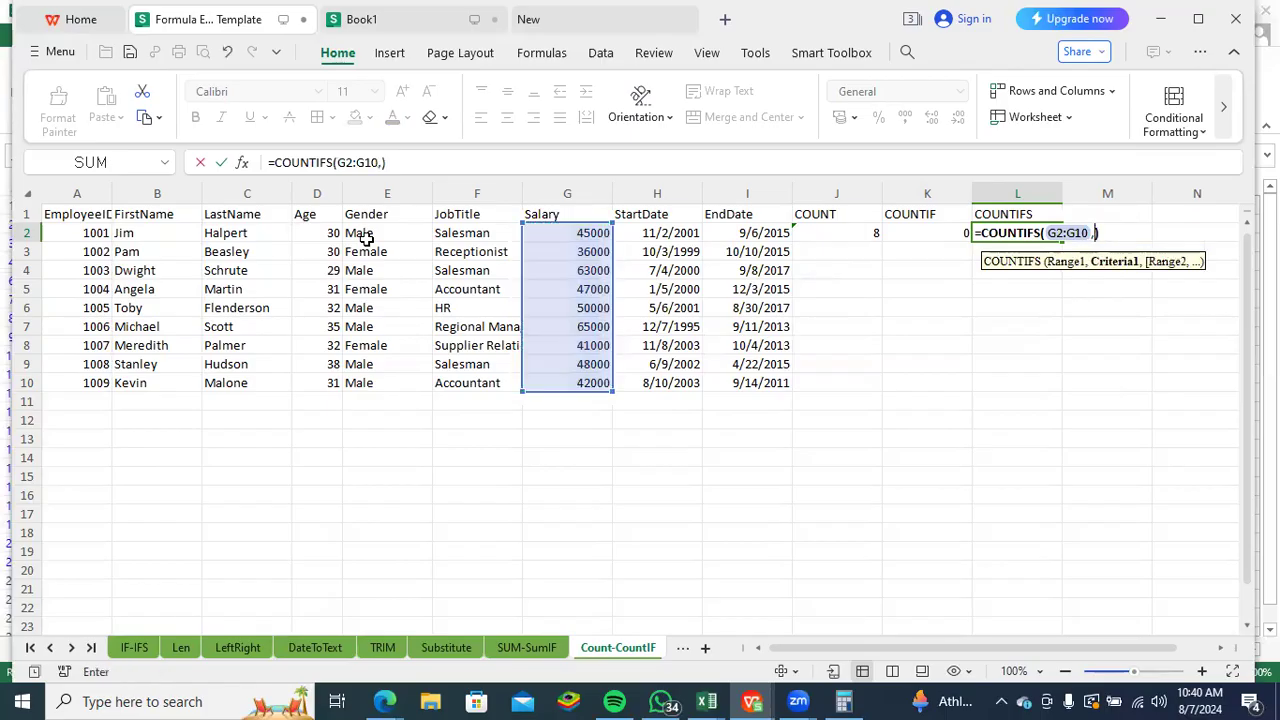
{"action": "type", "text": "\""}
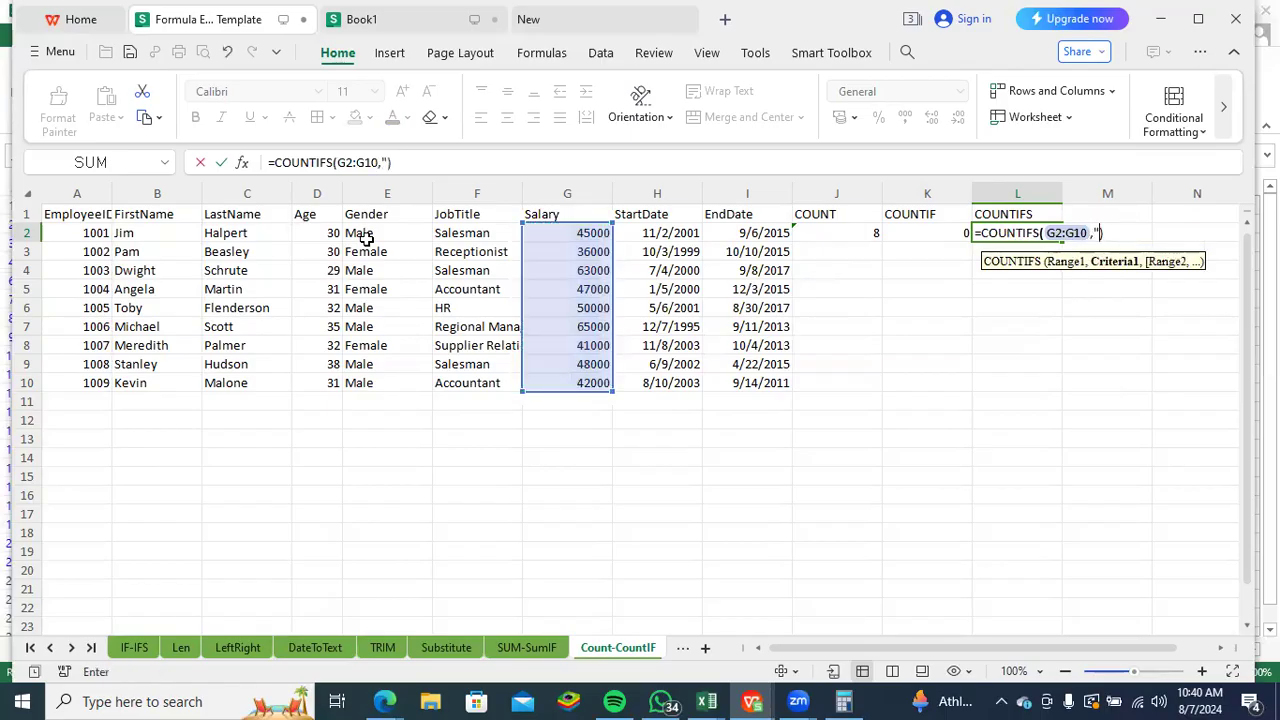
{"action": "type", "text": "<50000"}
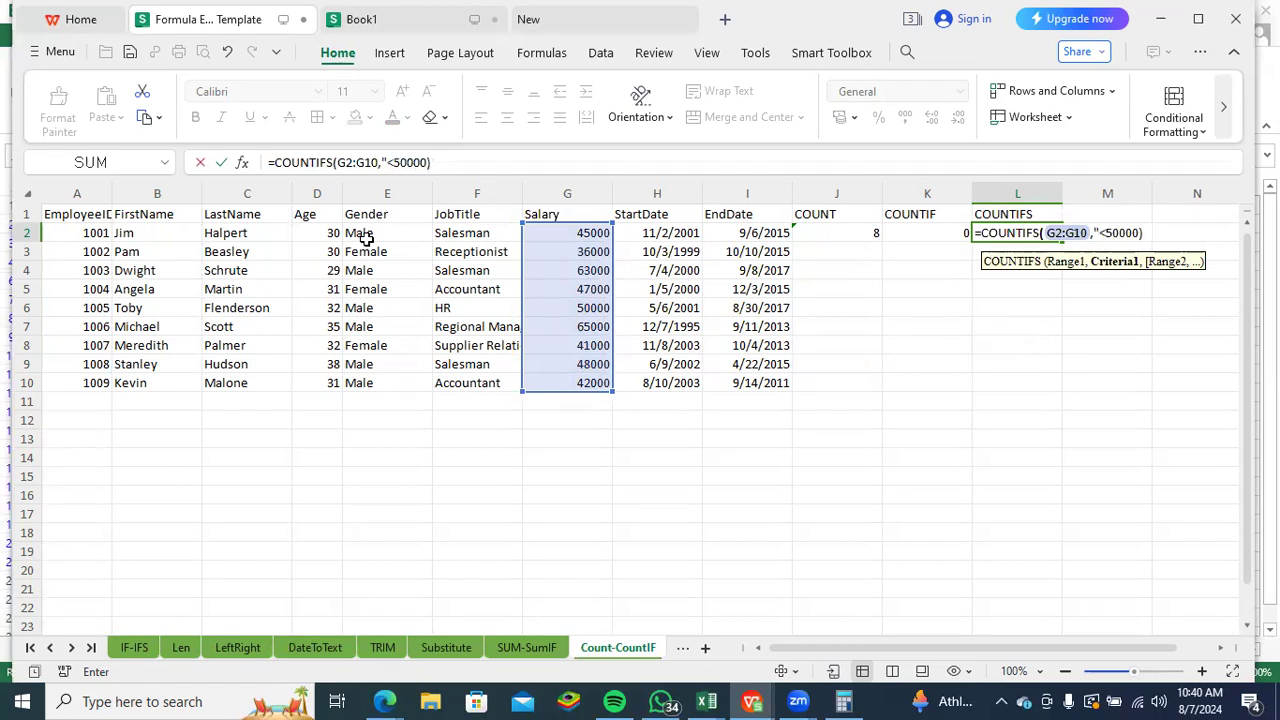
{"action": "type", "text": "\""}
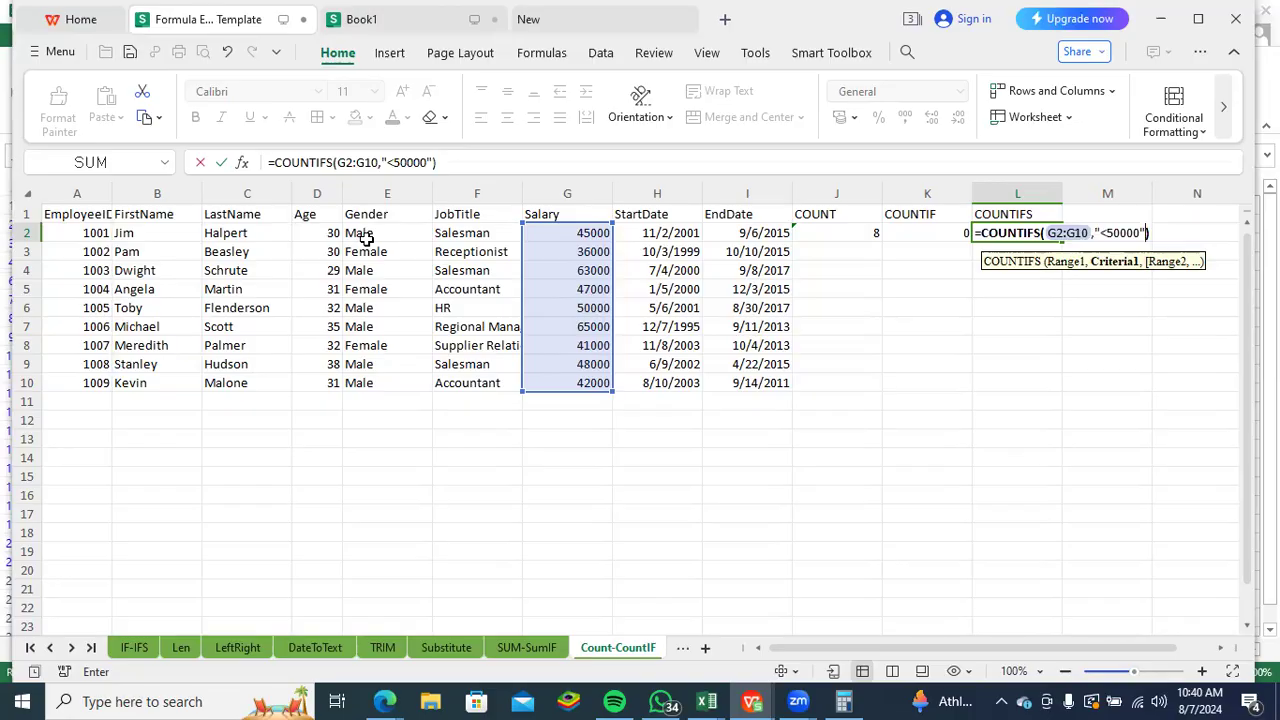
{"action": "type", "text": ","}
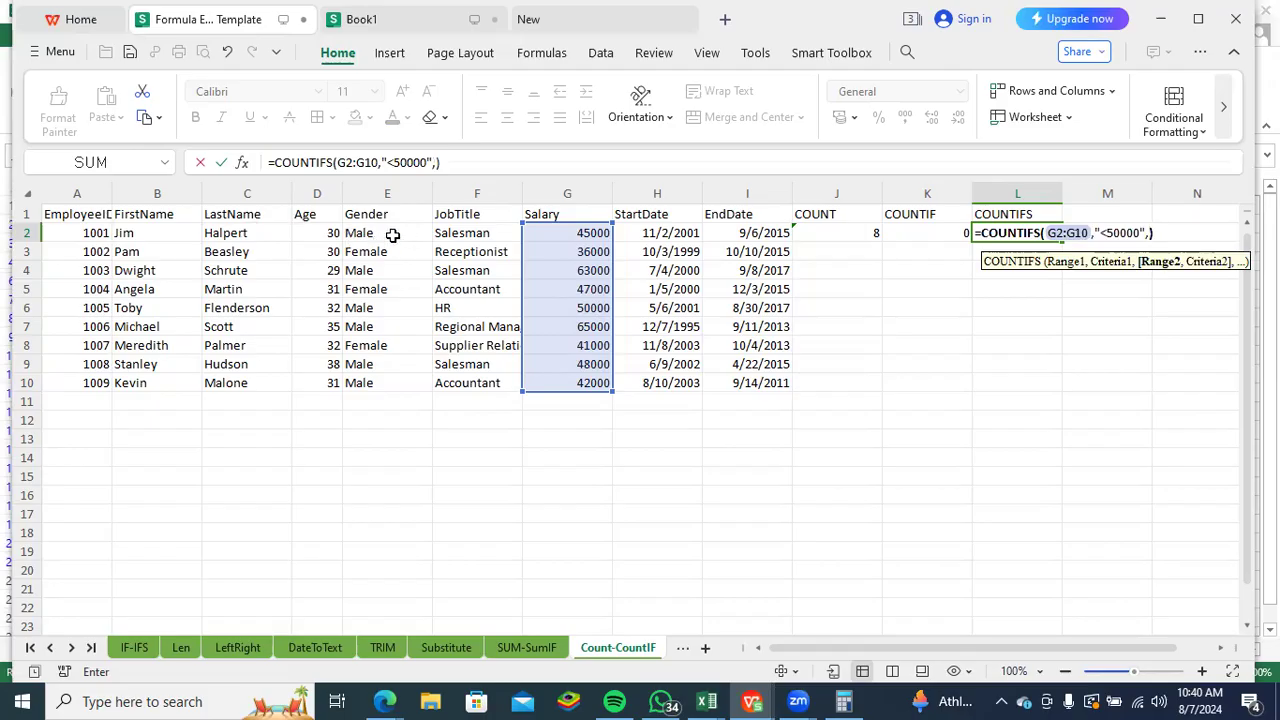
- Add the gender range E2:E10 with the criterion "Male" as the second COUNTIFS condition and enter the formula
{"action": "left_click_drag", "start_coordinate": [378, 233], "coordinate": [388, 380]}
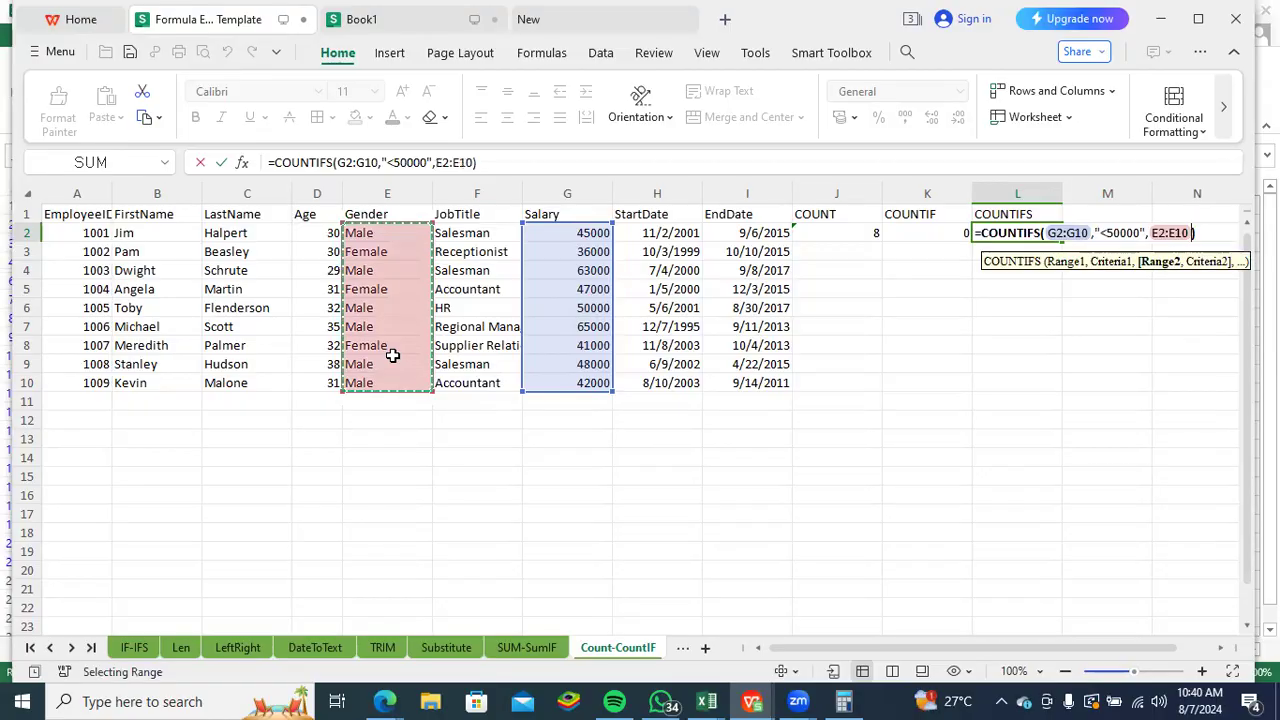
{"action": "type", "text": ","}
{"action": "type", "text": "\"Male\""}
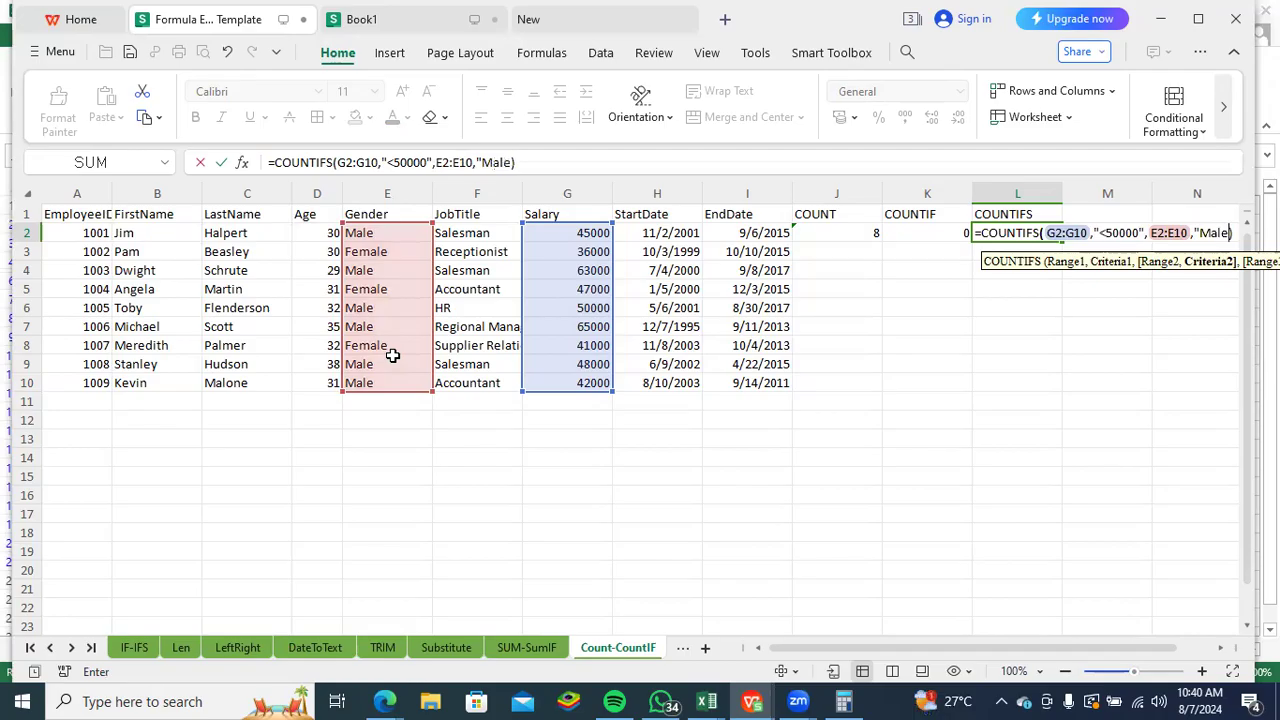
{"action": "type", "text": ")"}
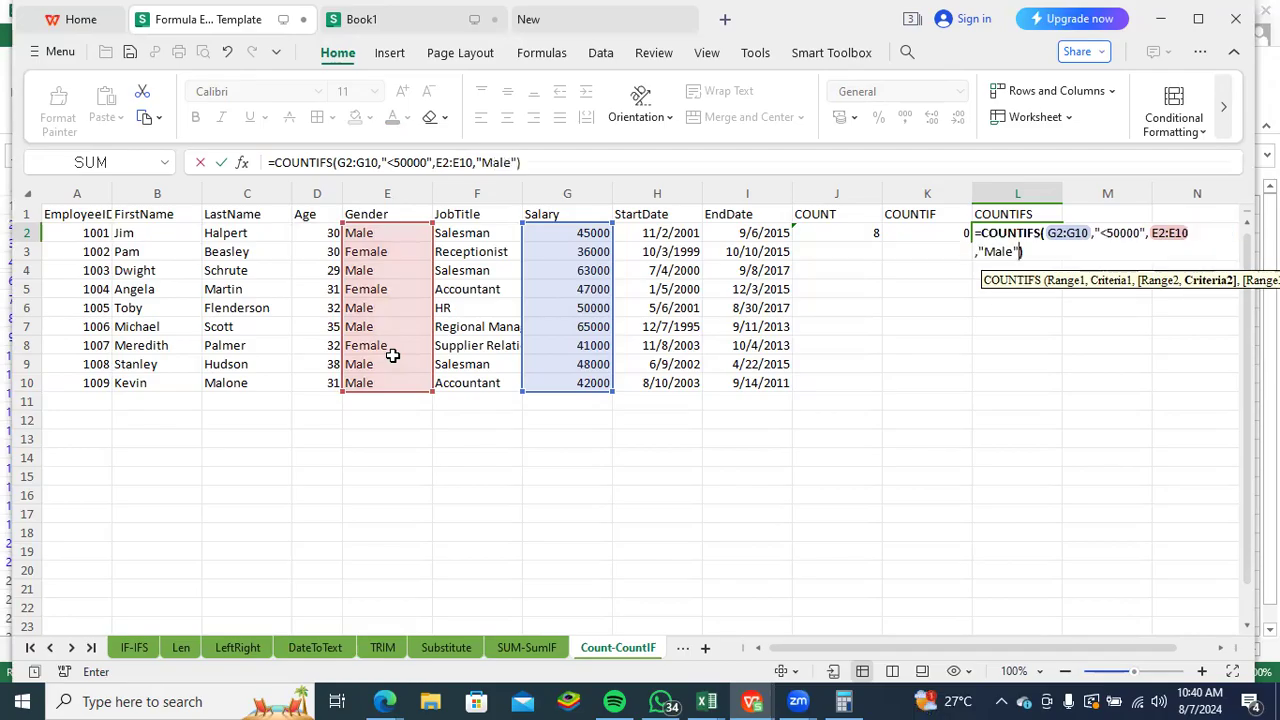
{"action": "key", "text": "Return"}
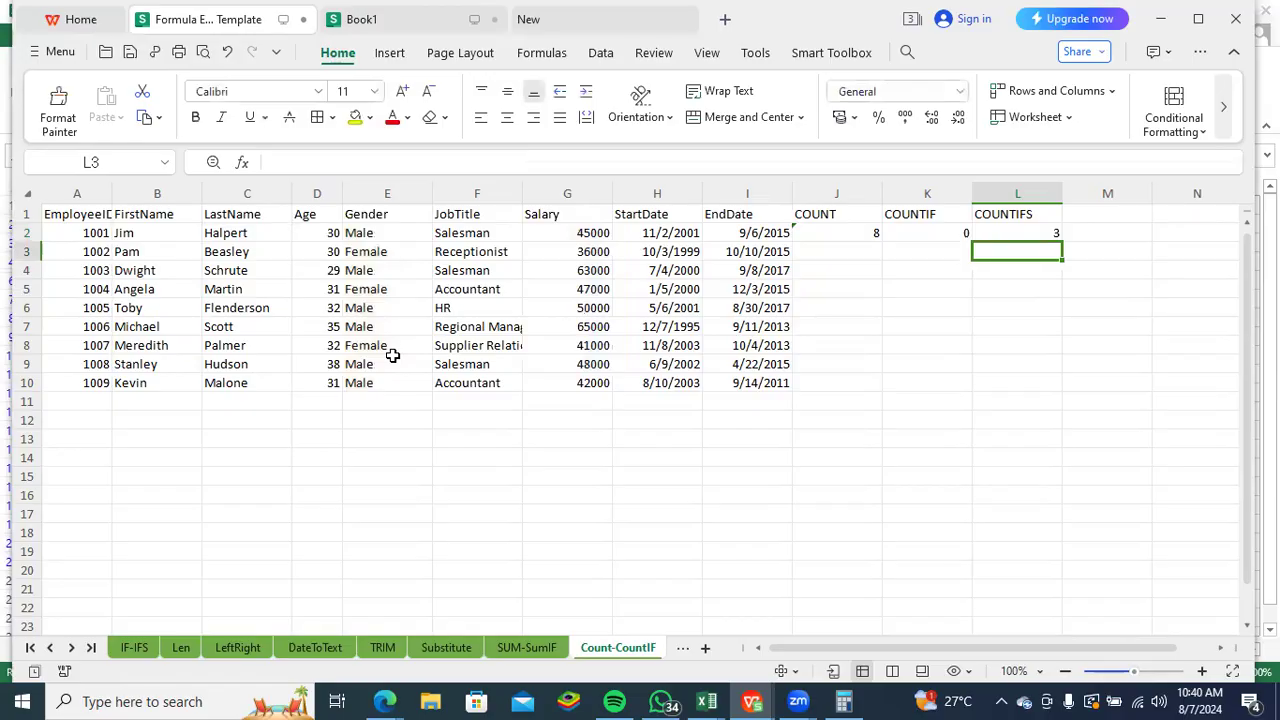
- Review the COUNTIFS formula in L2 and the salary and gender ranges it refers to
{"action": "left_click", "coordinate": [1051, 235]}
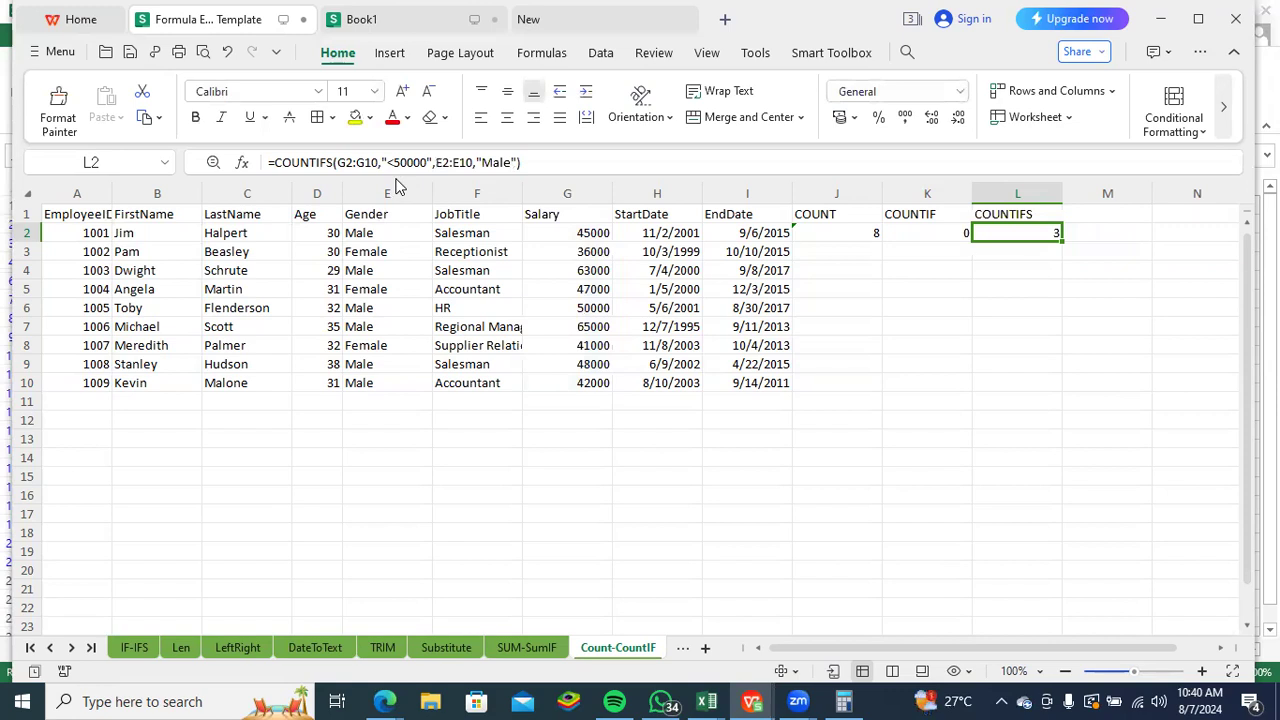
{"action": "left_click", "coordinate": [452, 162]}
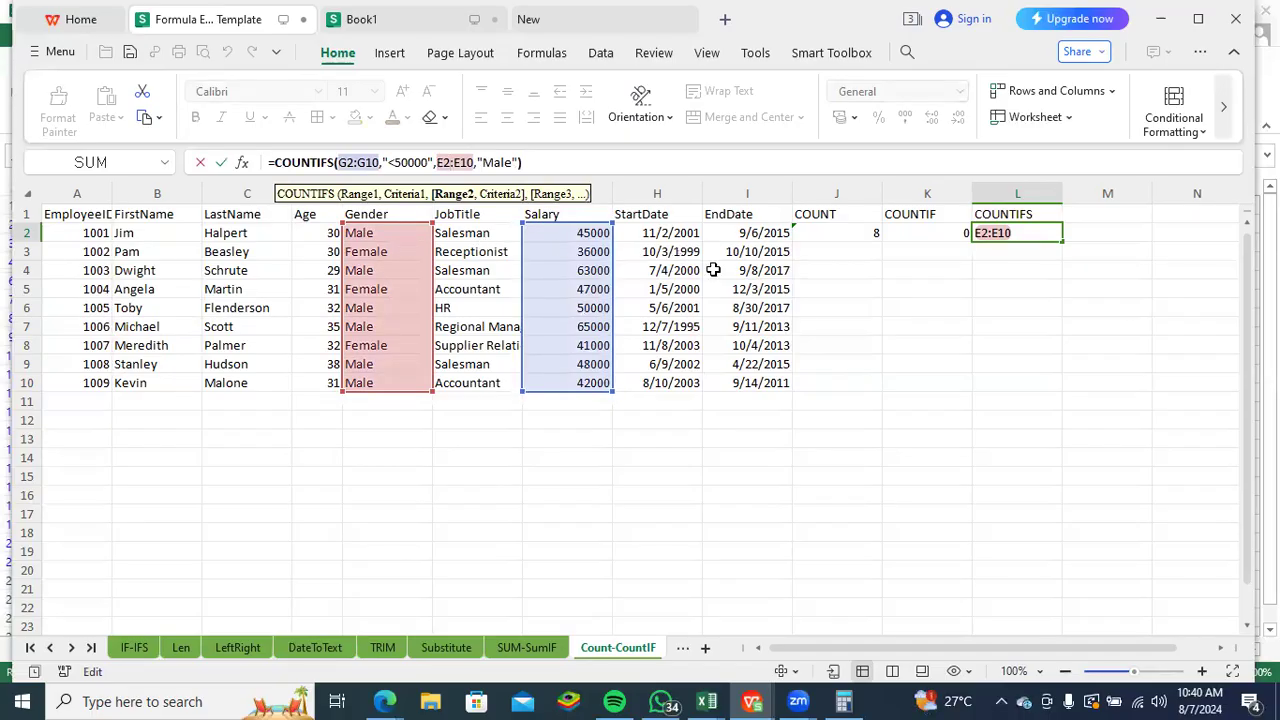
{"action": "left_click", "coordinate": [886, 324]}
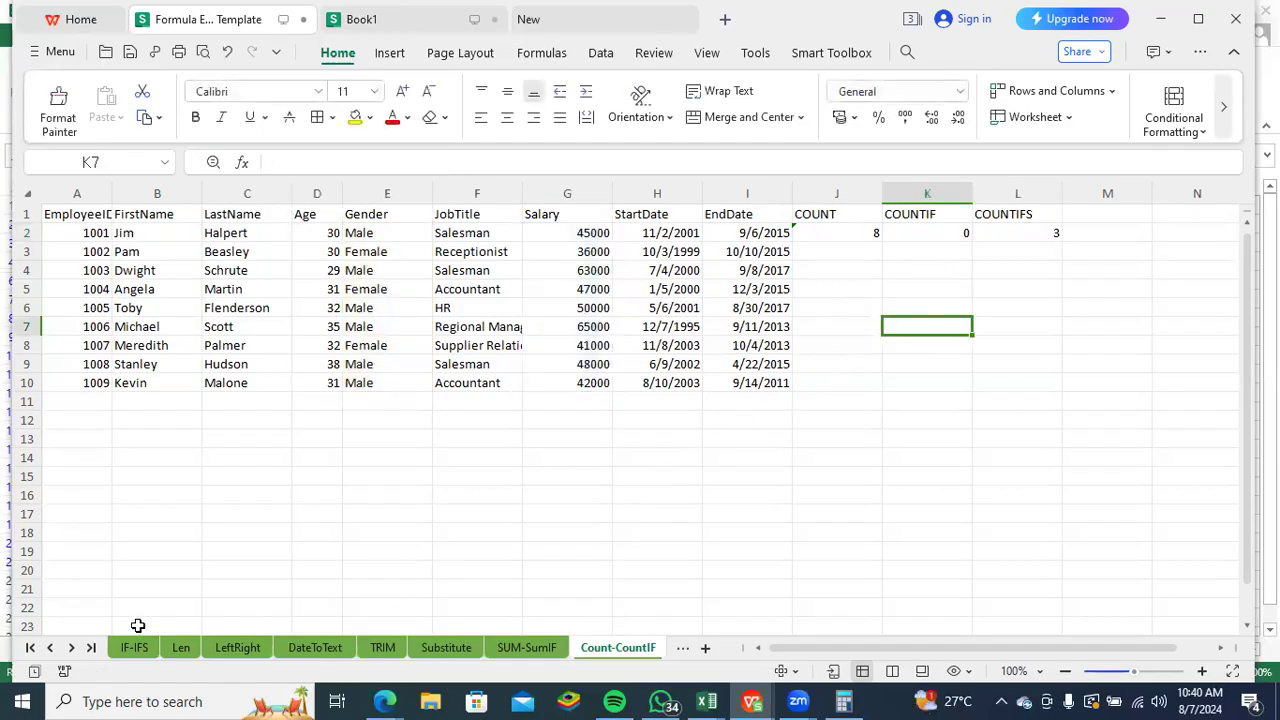
- Open the Concatenate sheet and start a CONCATENATE formula in J2
{"action": "left_click", "coordinate": [73, 648]}
{"action": "left_click", "coordinate": [617, 648]}
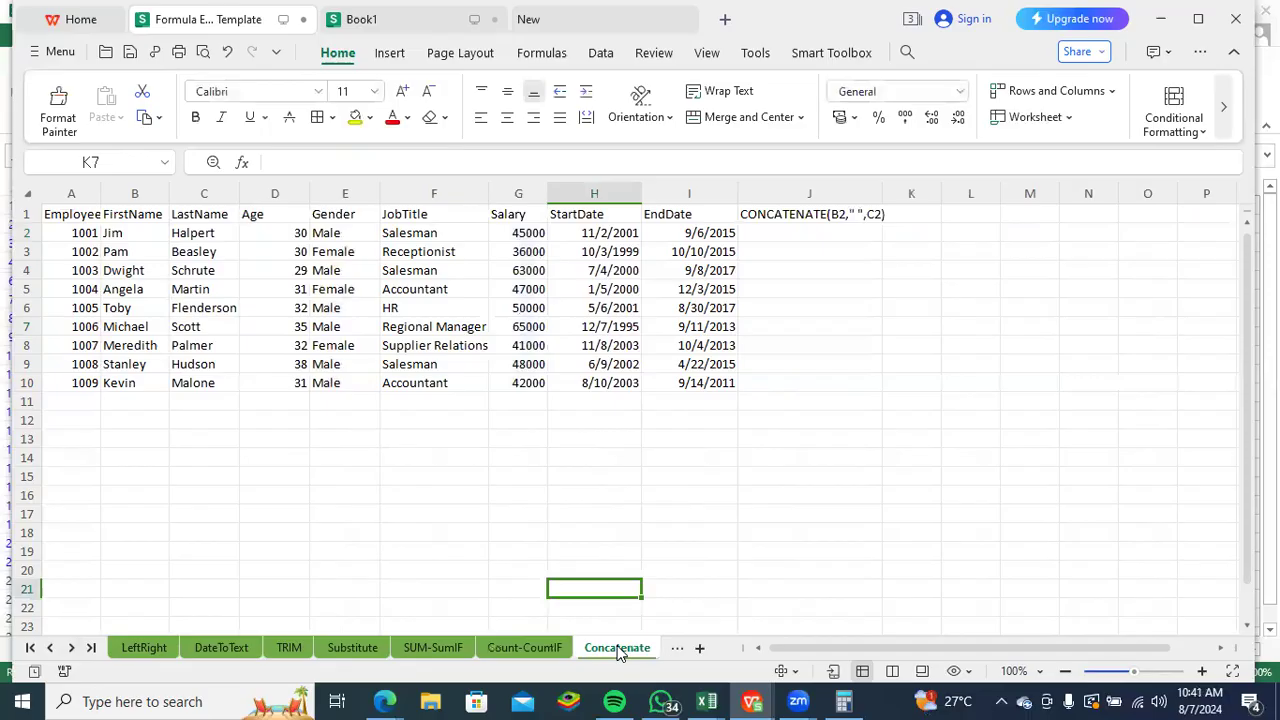
{"action": "left_click", "coordinate": [769, 237]}
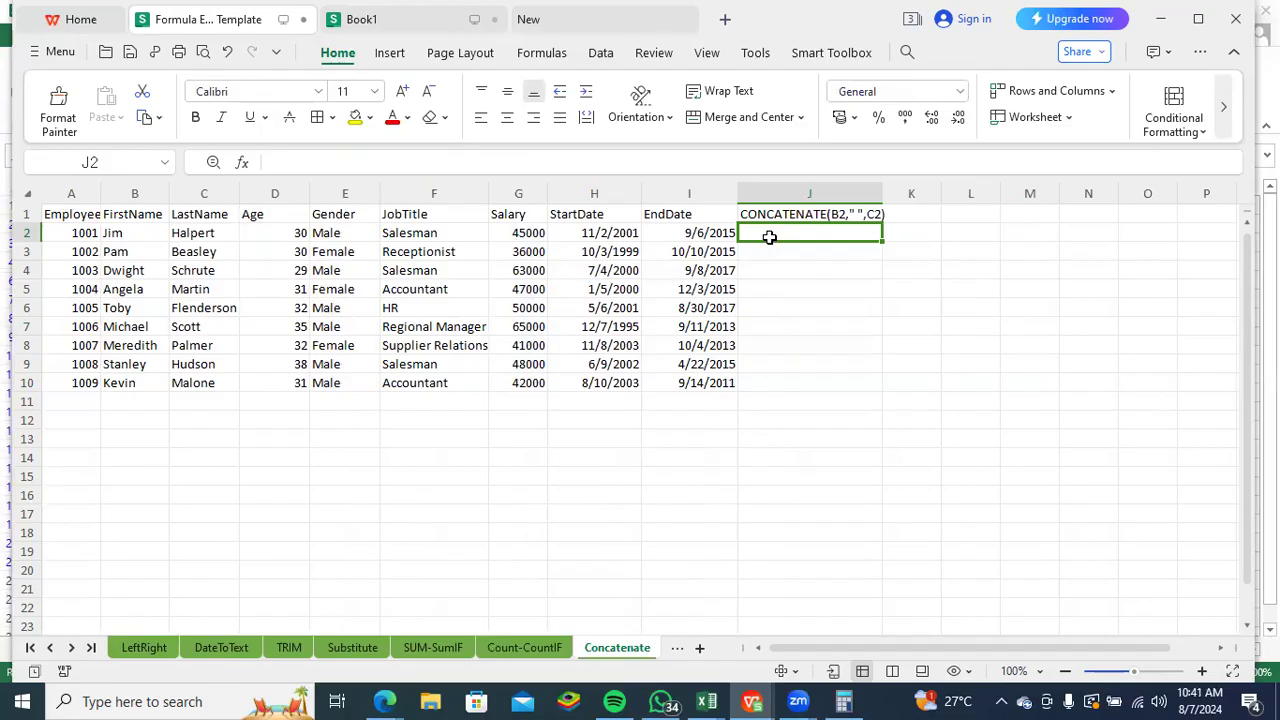
{"action": "type", "text": "=conv"}
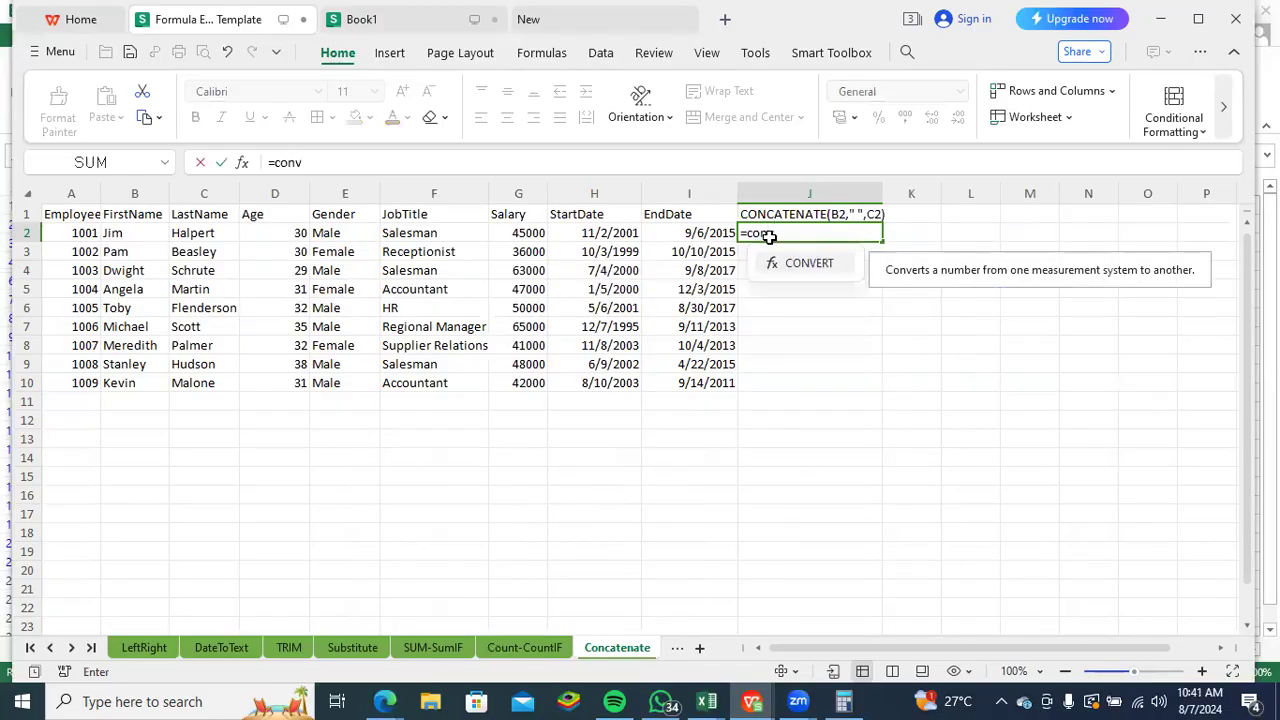
{"action": "key", "text": "BackSpace"}
{"action": "type", "text": "ca"}
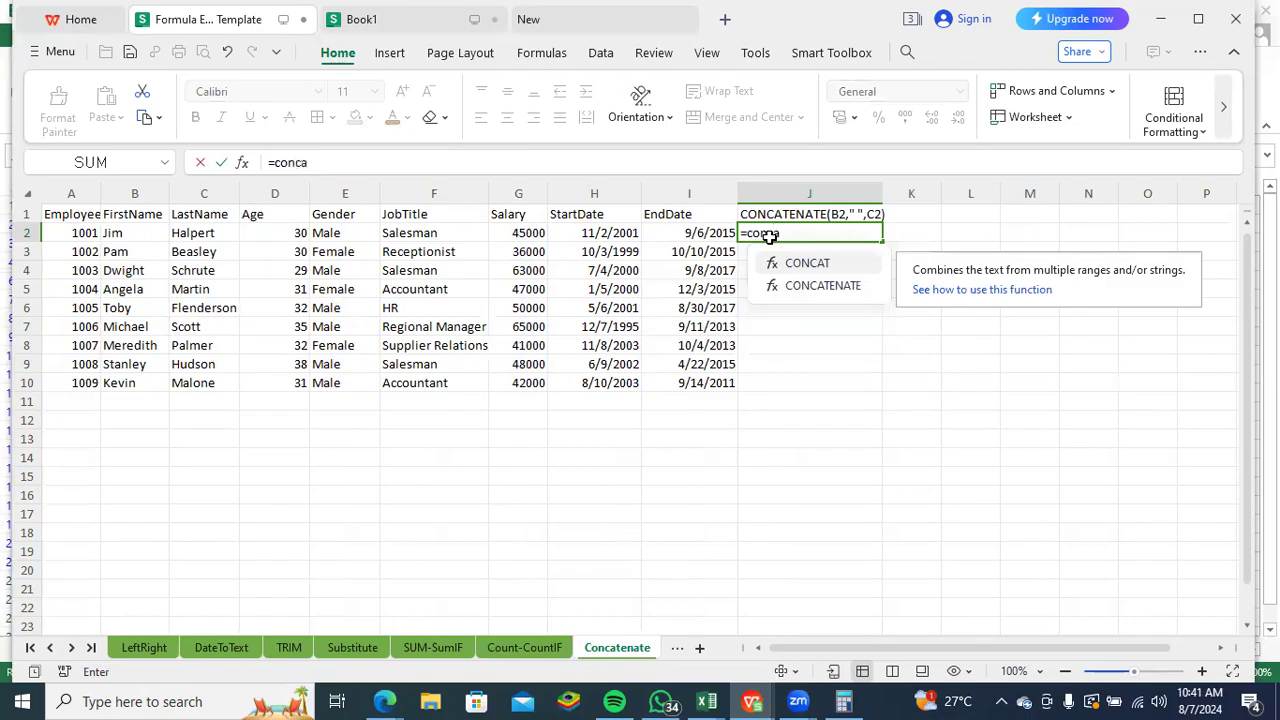
{"action": "left_click", "coordinate": [819, 287]}
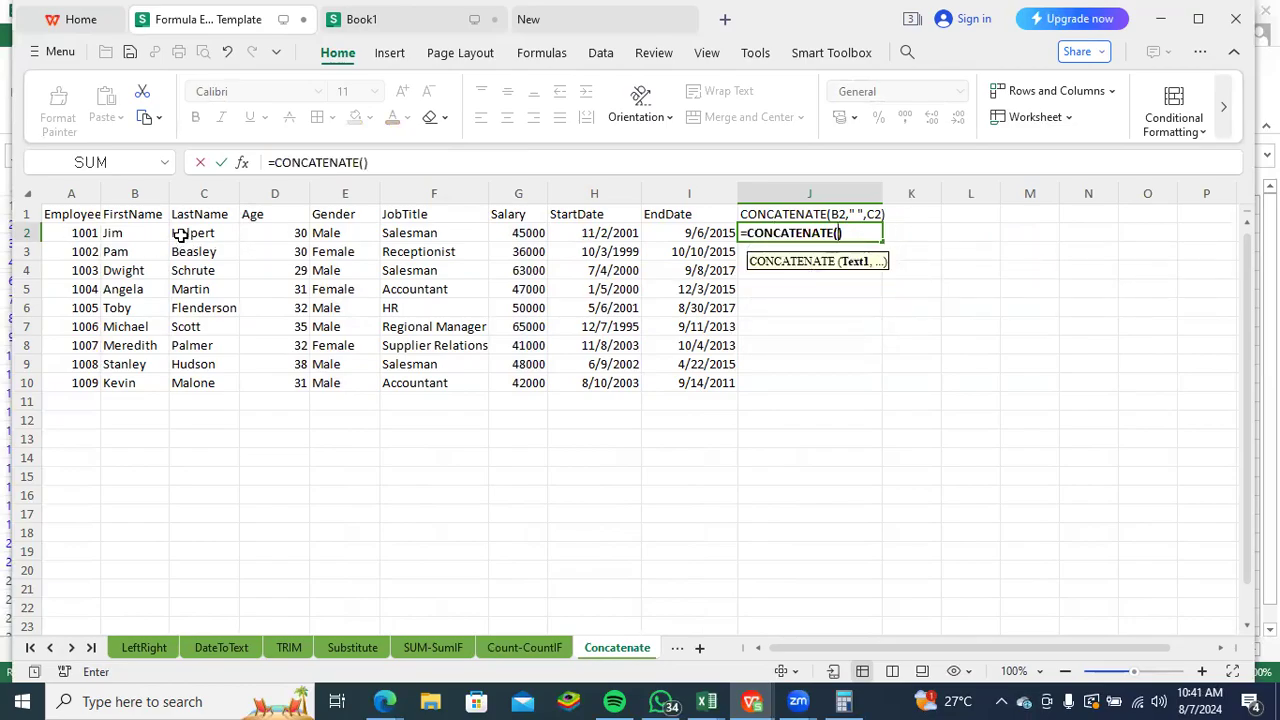
- Use first name B2 and last name C2 as the CONCATENATE arguments and enter the formula
{"action": "left_click", "coordinate": [124, 236]}
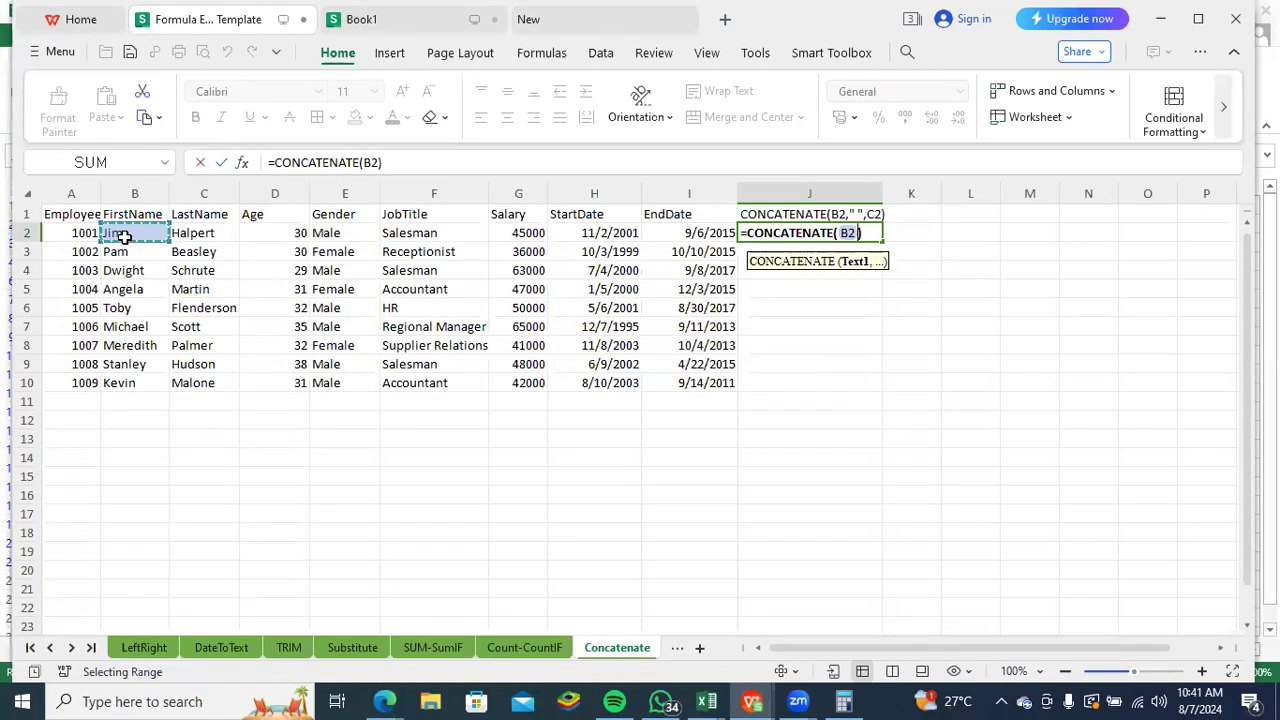
{"action": "type", "text": ","}
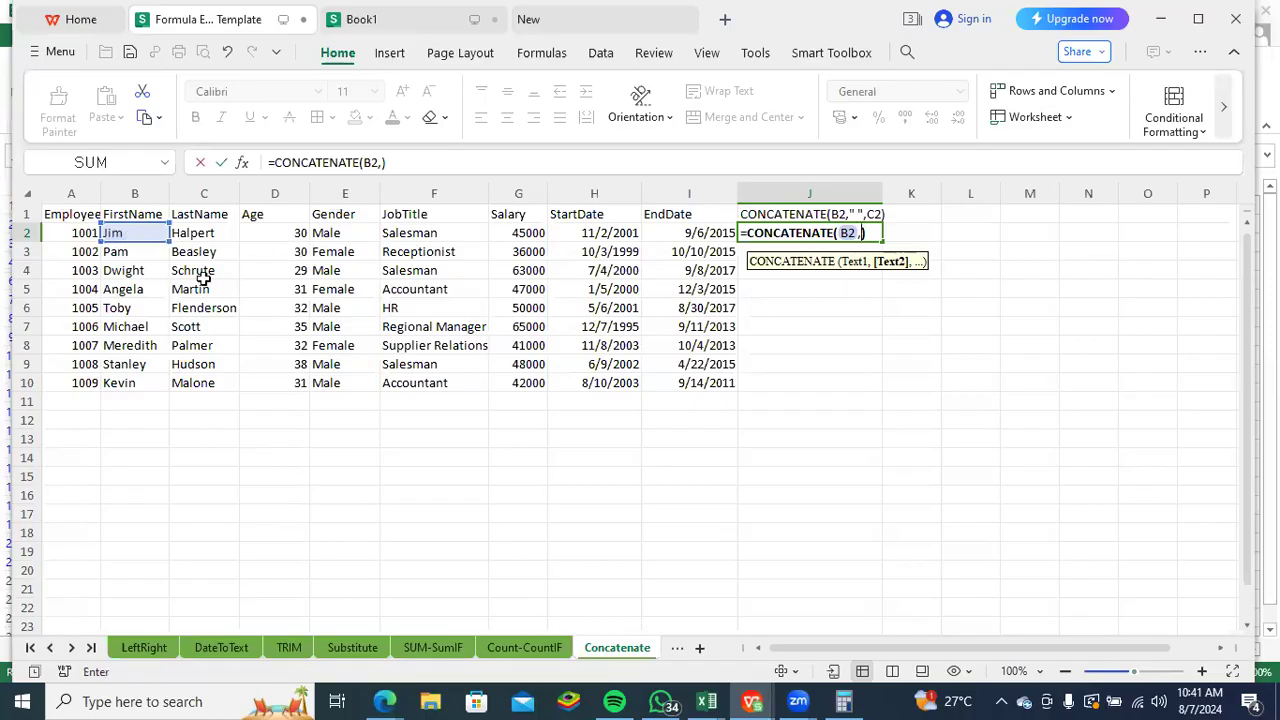
{"action": "left_click", "coordinate": [208, 231]}
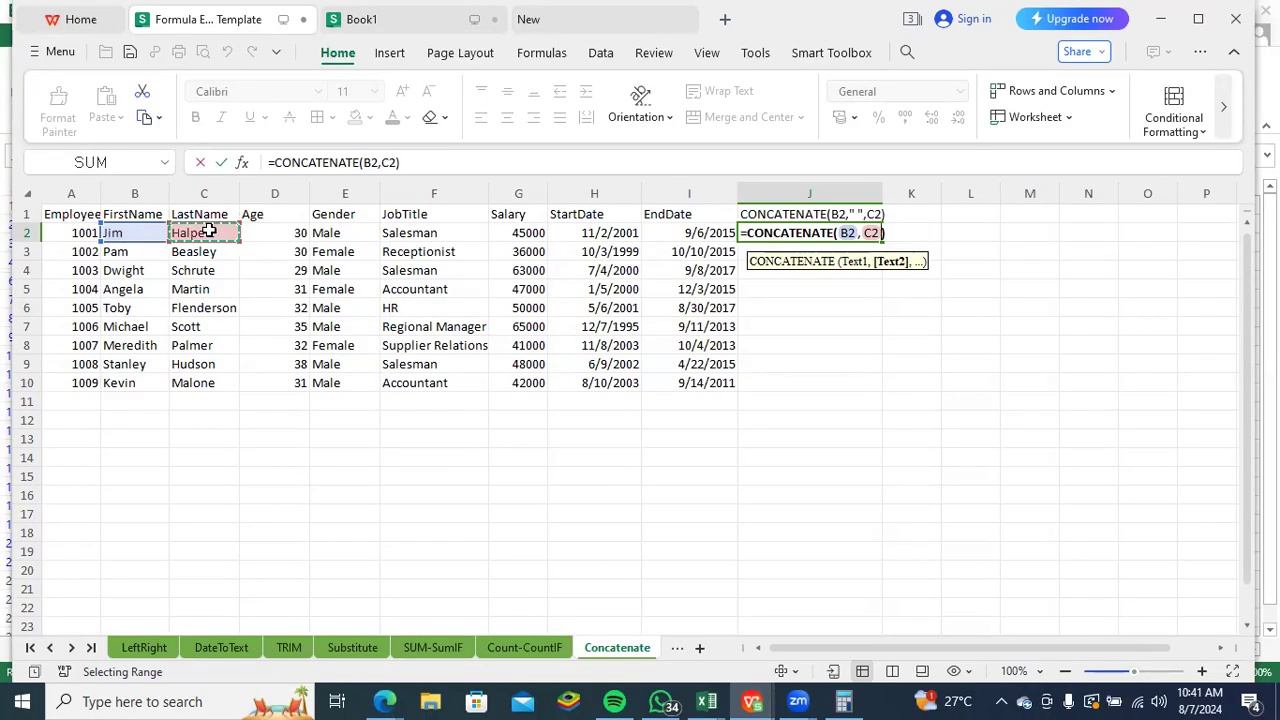
{"action": "key", "text": "Return"}
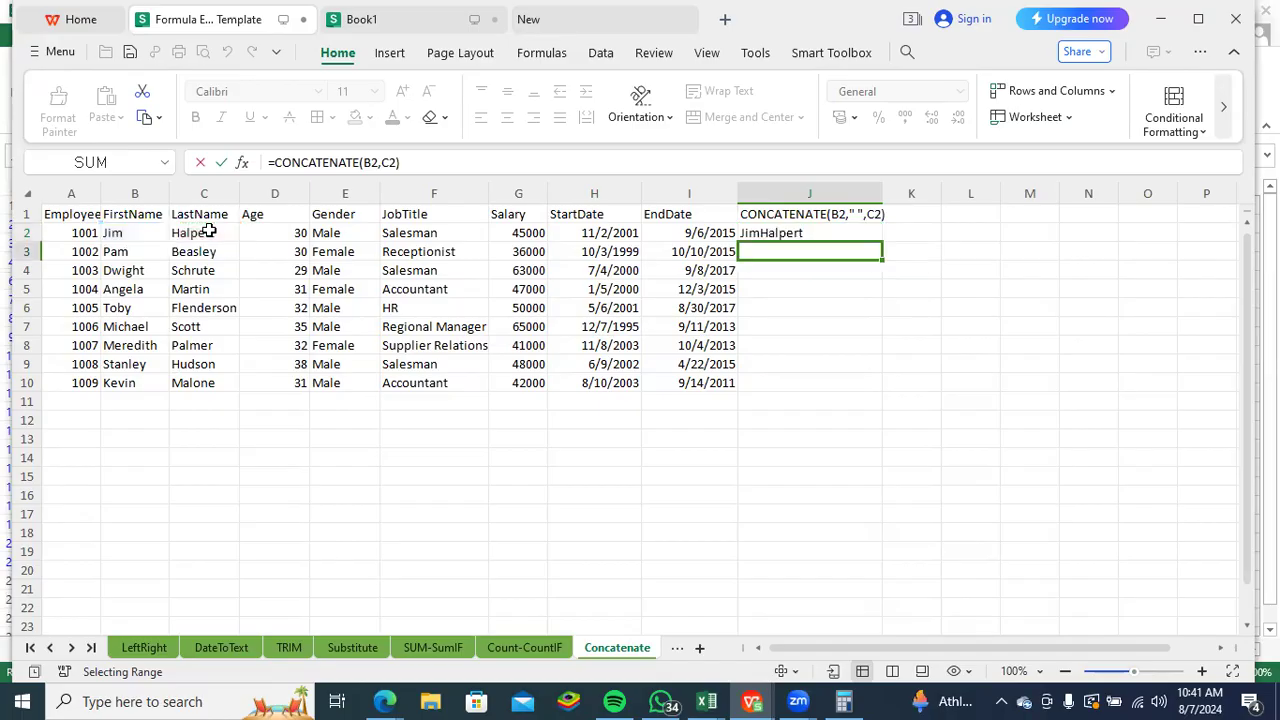
- Insert a quoted space " " as an argument between B2 and C2 in the J2 formula
{"action": "left_click", "coordinate": [756, 233]}
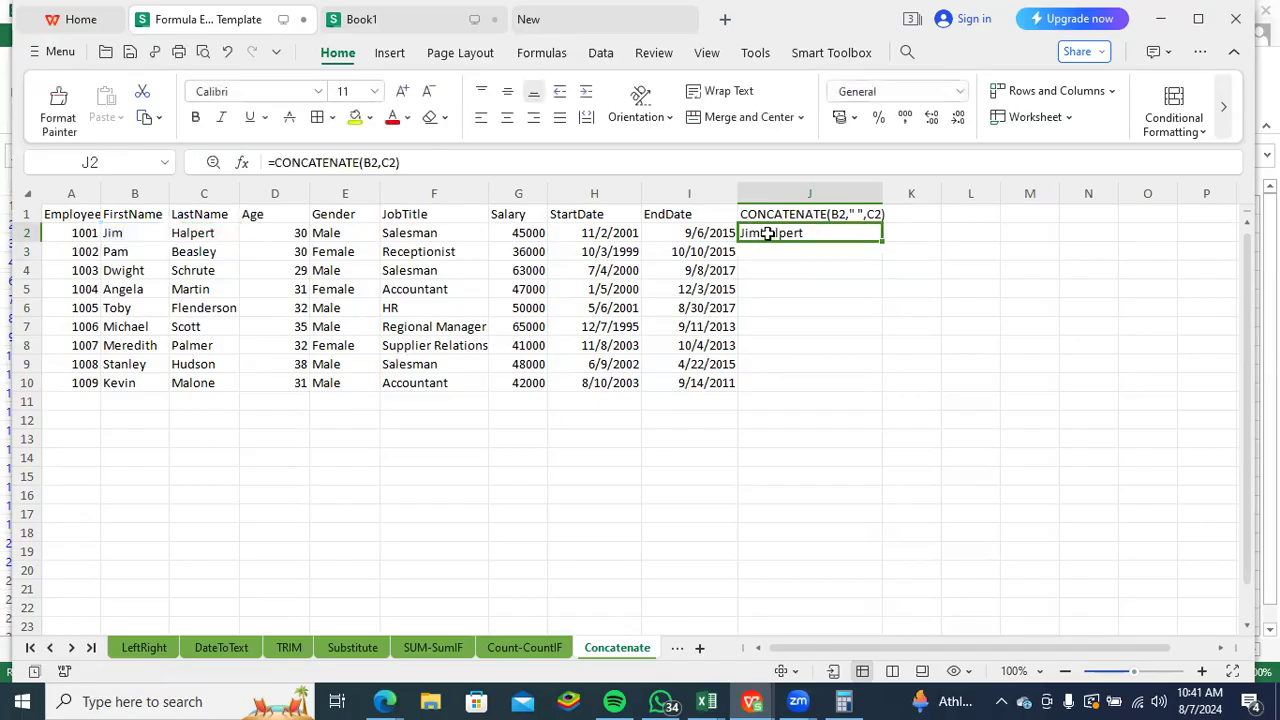
{"action": "left_click", "coordinate": [383, 162]}
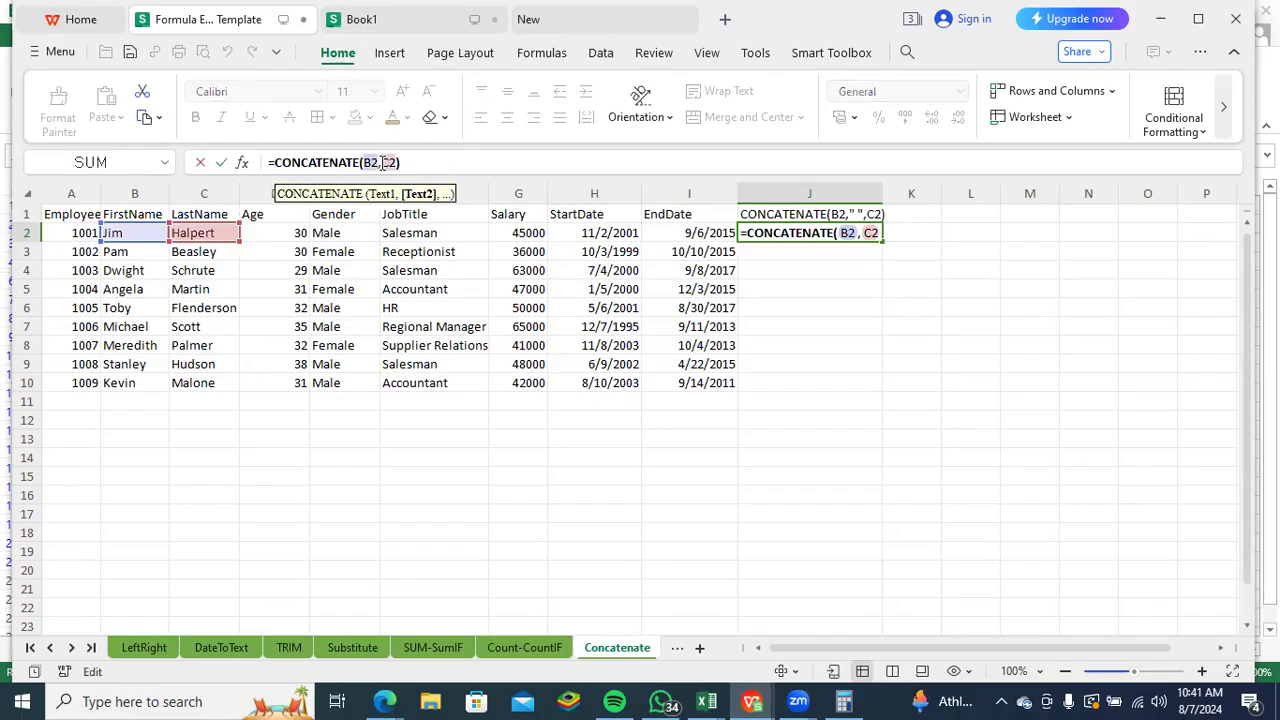
{"action": "type", "text": "\" \","}
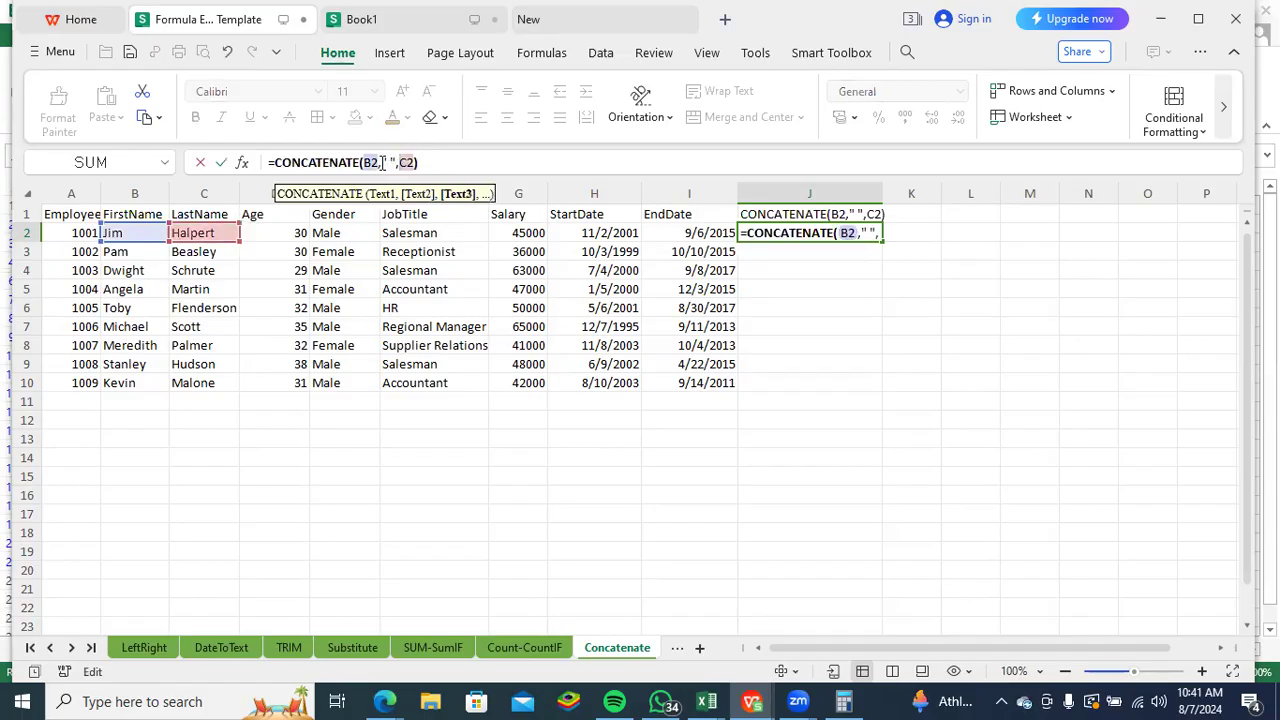
{"action": "key", "text": "Return"}
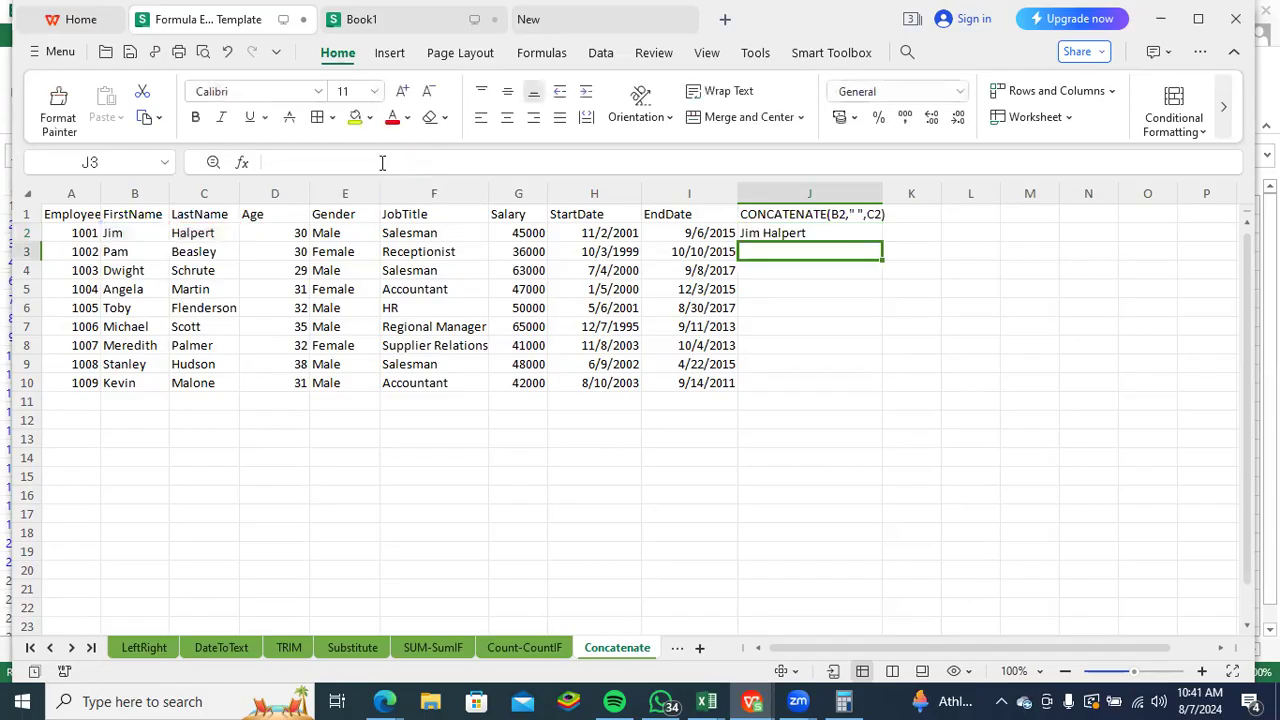
- Copy the CONCATENATE formula from J2 into K2 with its cell references unchanged
{"action": "left_click", "coordinate": [772, 234]}
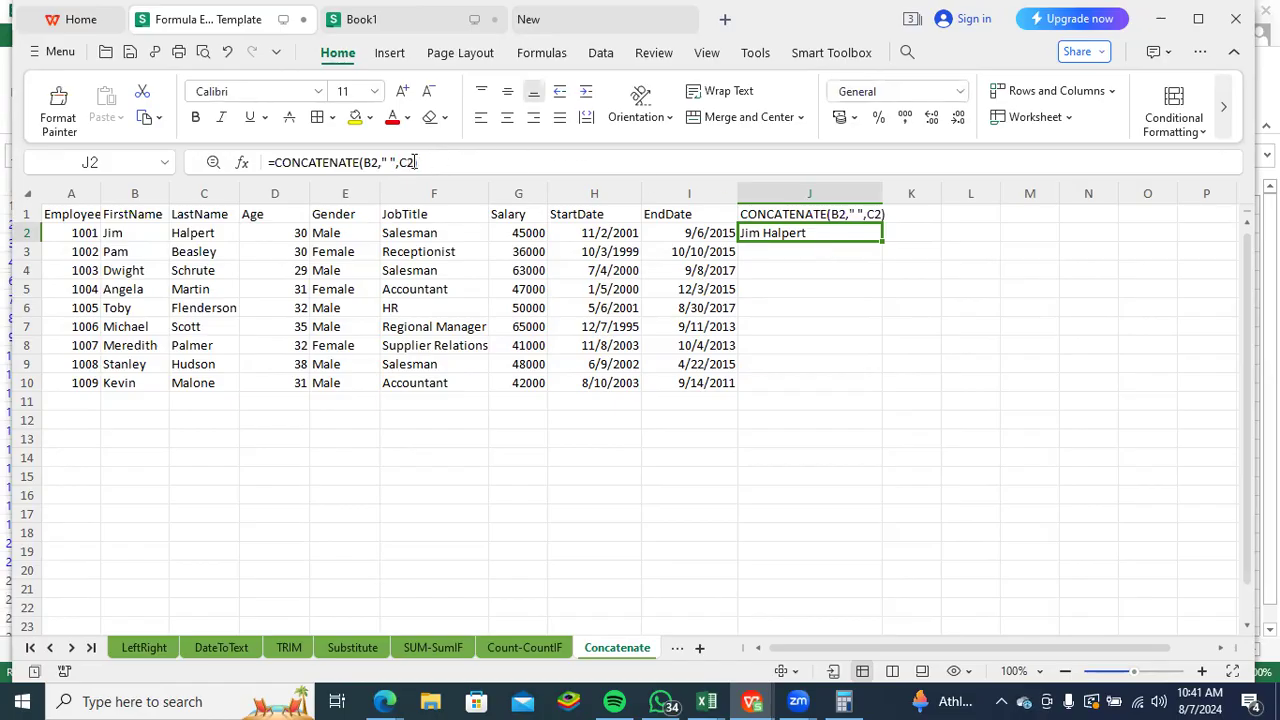
{"action": "left_click_drag", "start_coordinate": [416, 162], "coordinate": [268, 162]}
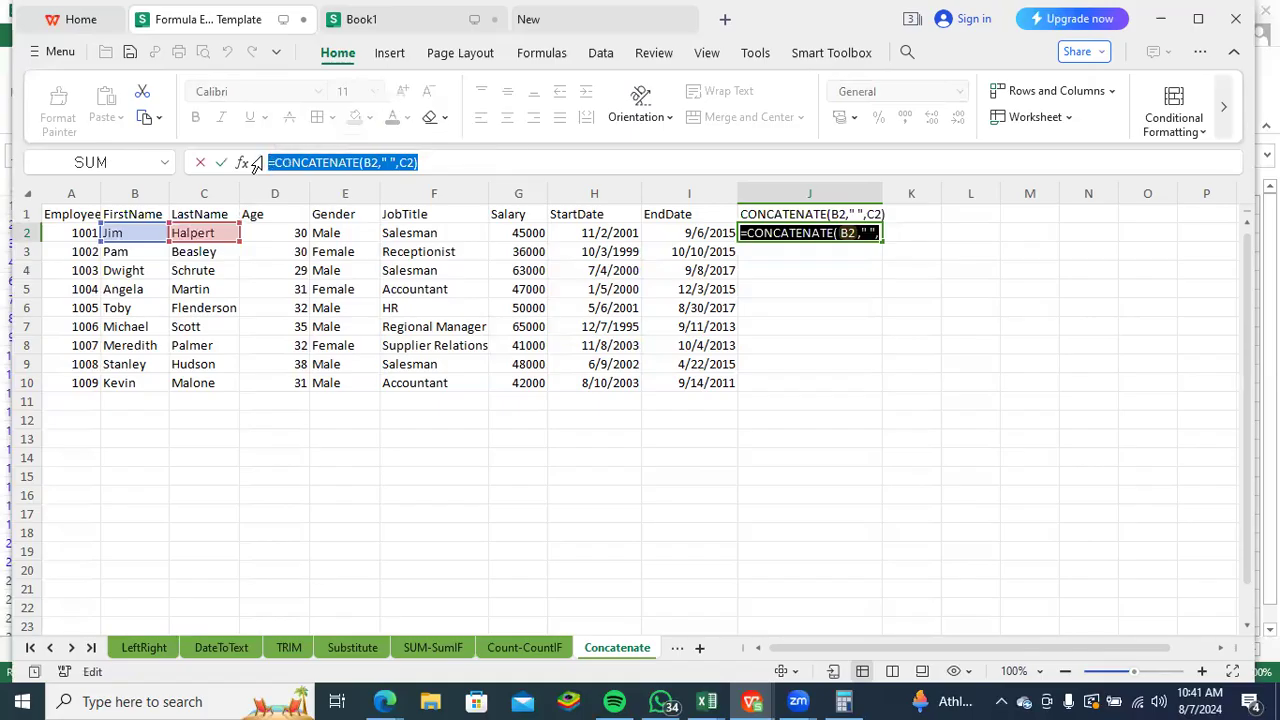
{"action": "left_click", "coordinate": [906, 236]}
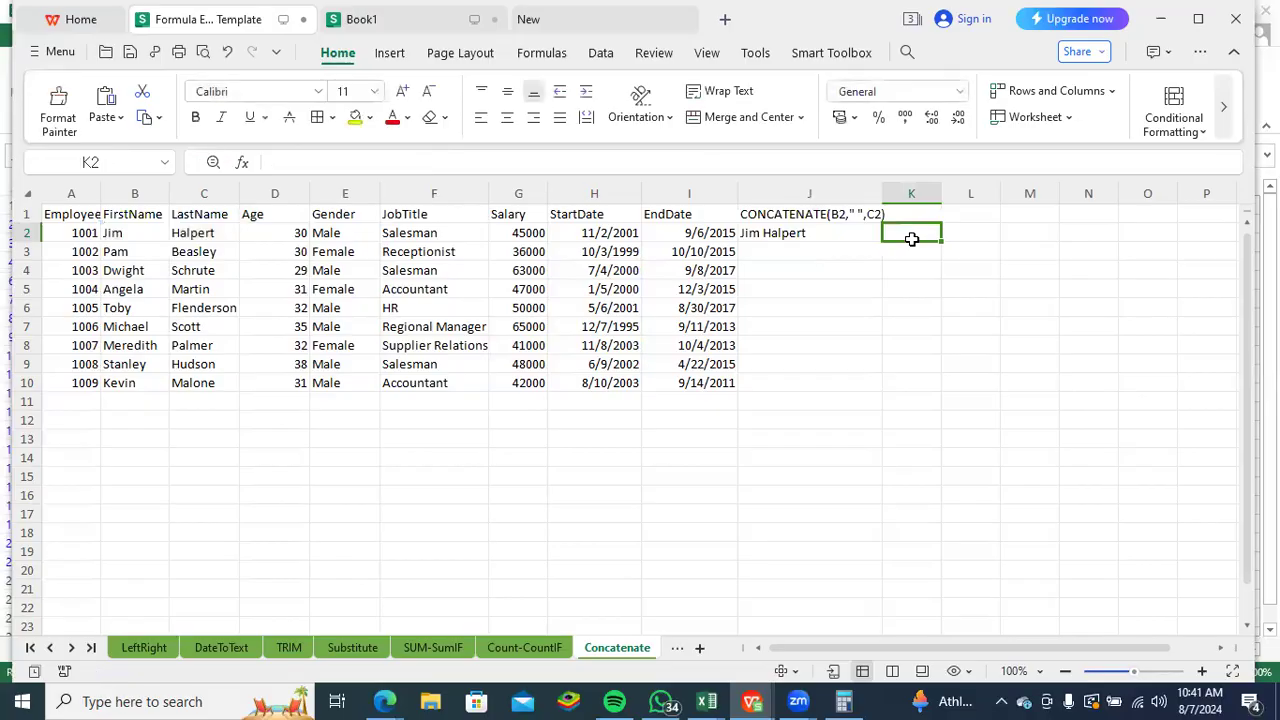
{"action": "key", "text": "ctrl+v"}
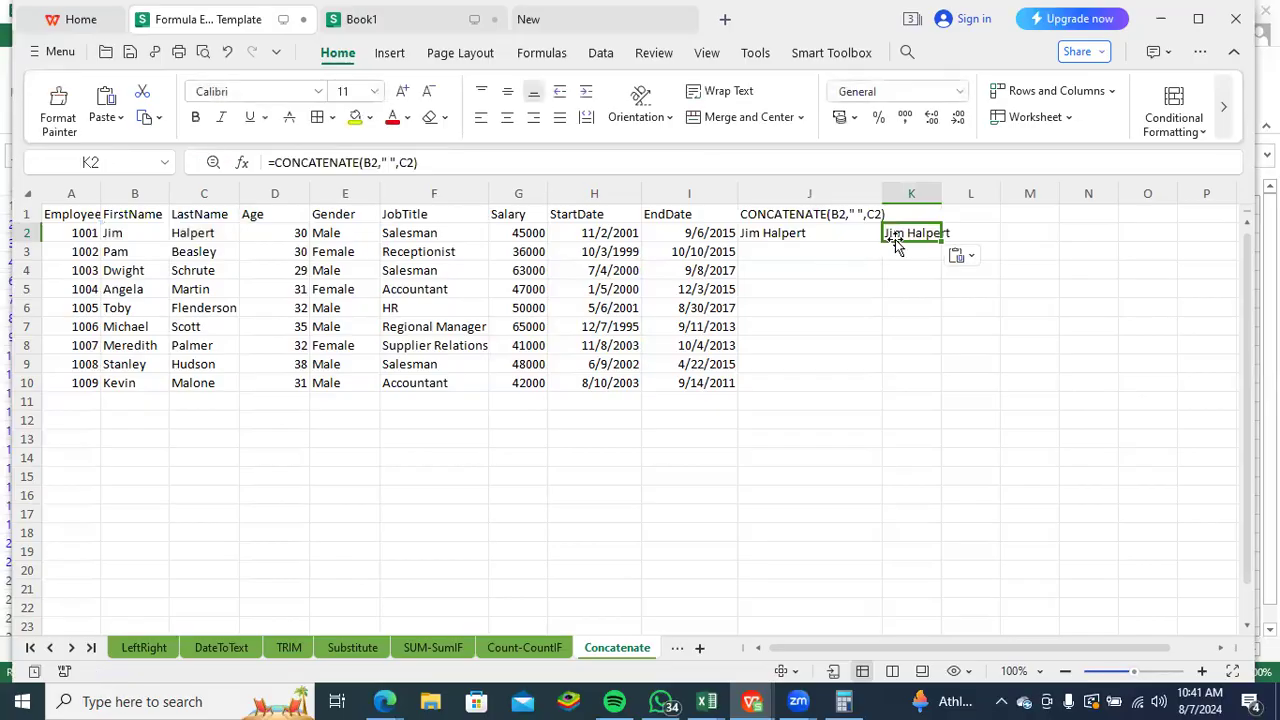
- Delete the quoted space between B2 and C2 in the K2 formula
{"action": "left_click", "coordinate": [391, 164]}
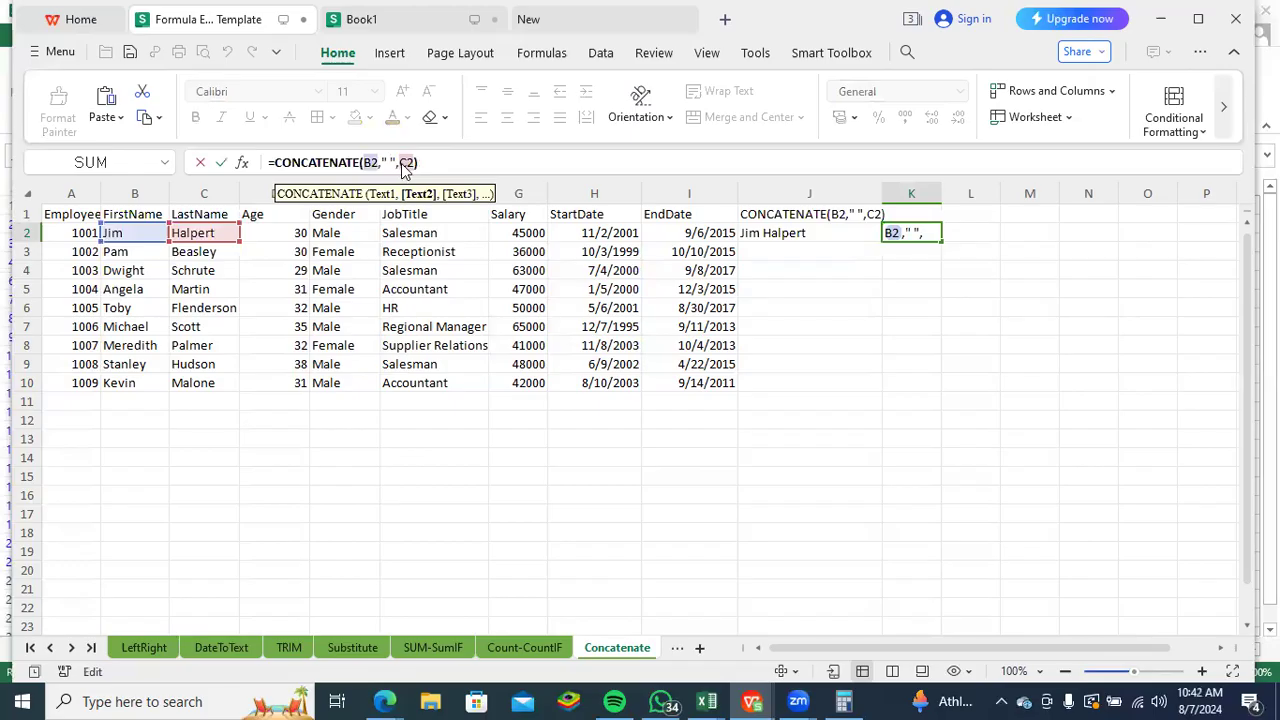
{"action": "key", "text": "BackSpace"}
{"action": "key", "text": "BackSpace"}
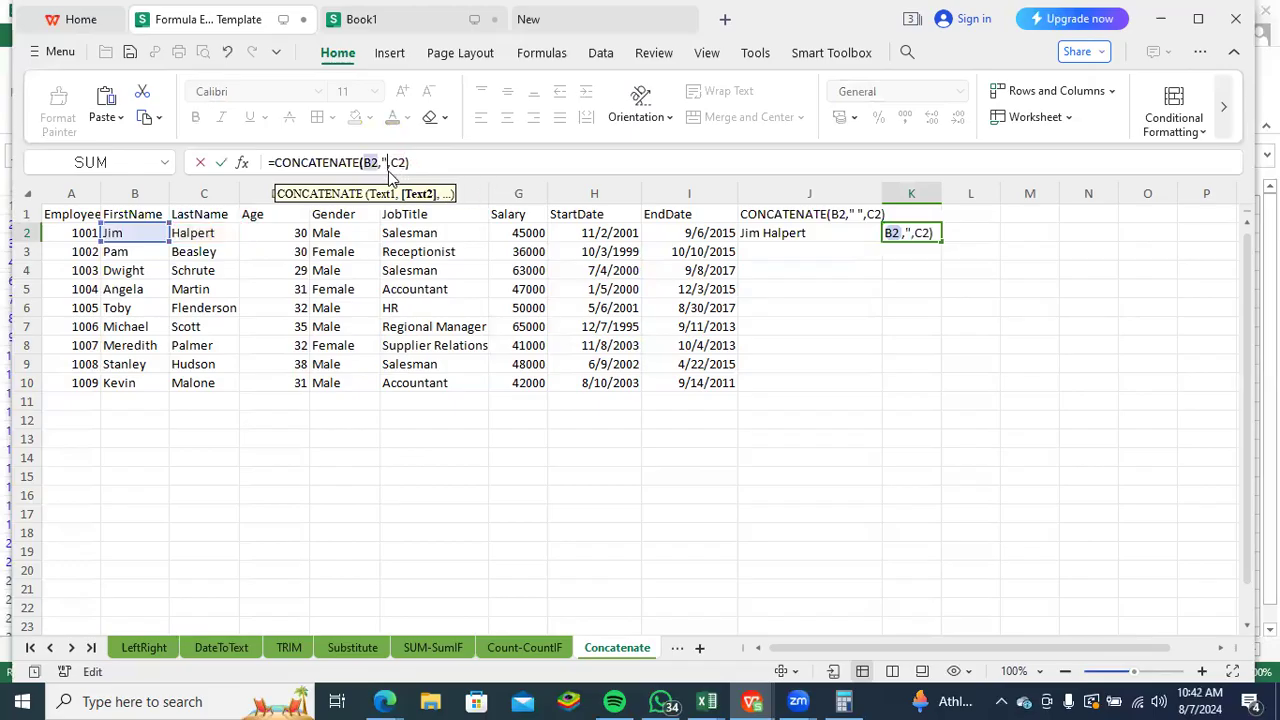
{"action": "key", "text": "BackSpace"}
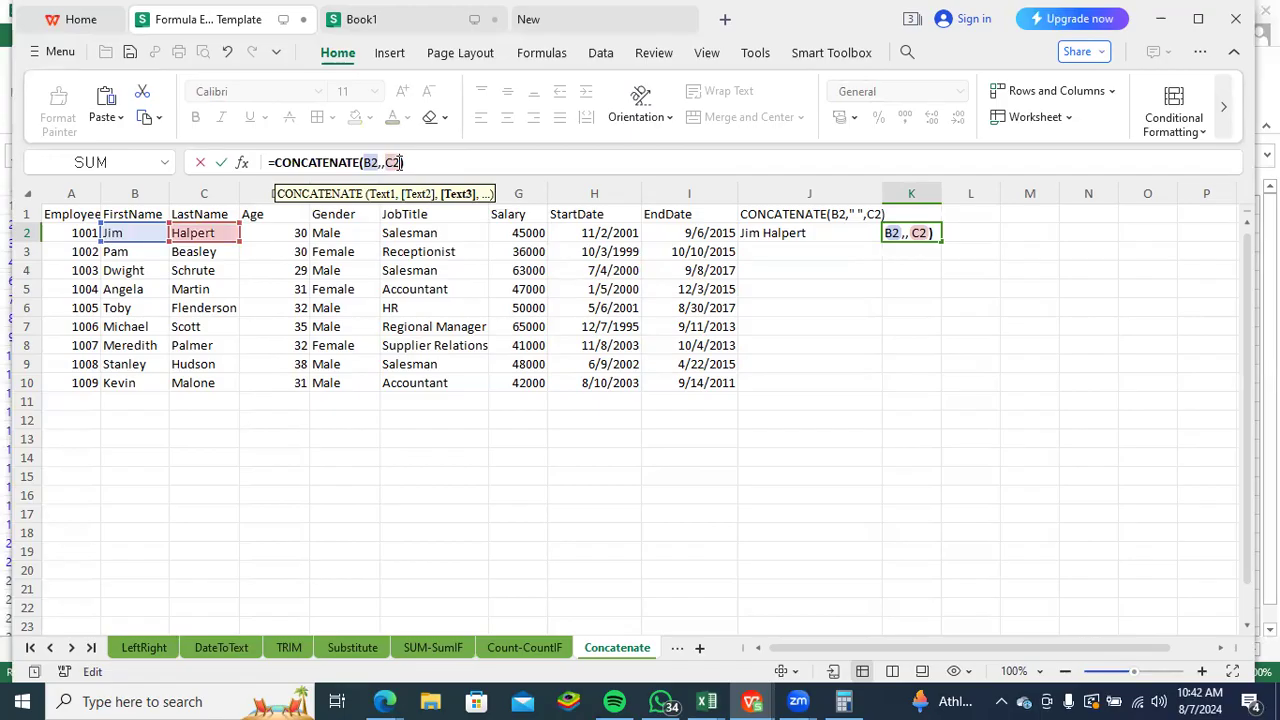
{"action": "type", "text": ","}
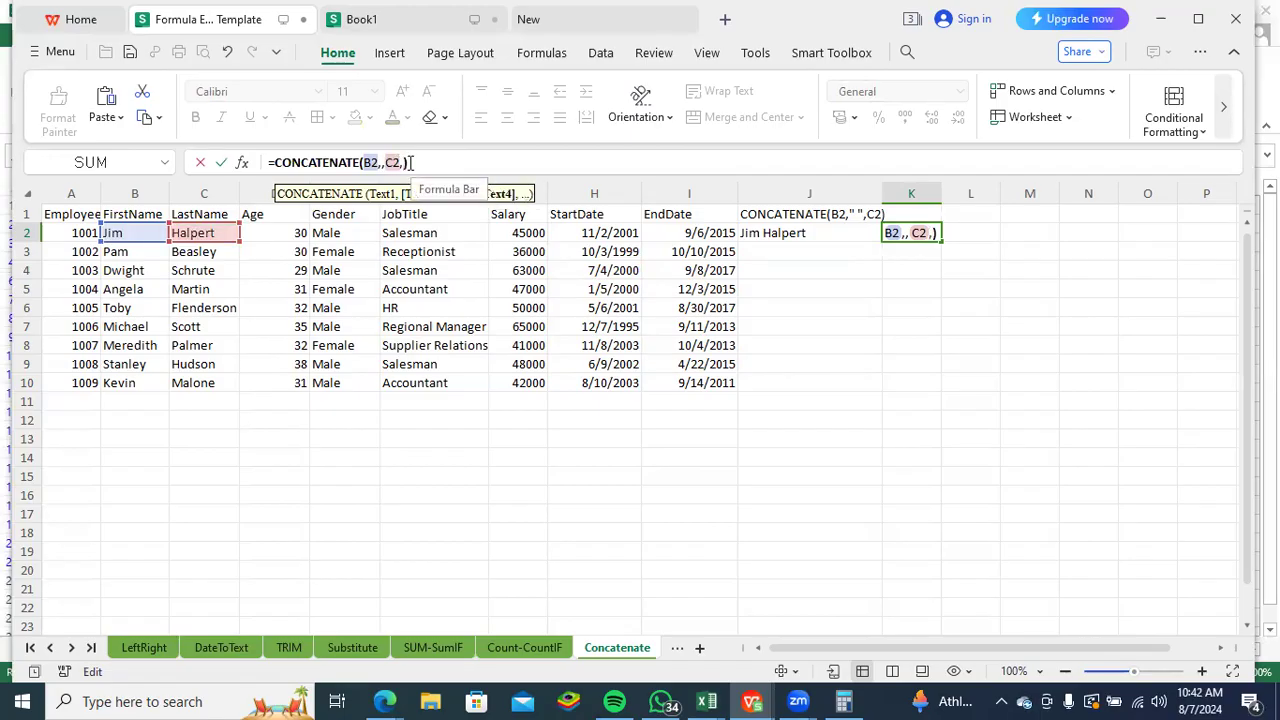
{"action": "type", "text": "\""}
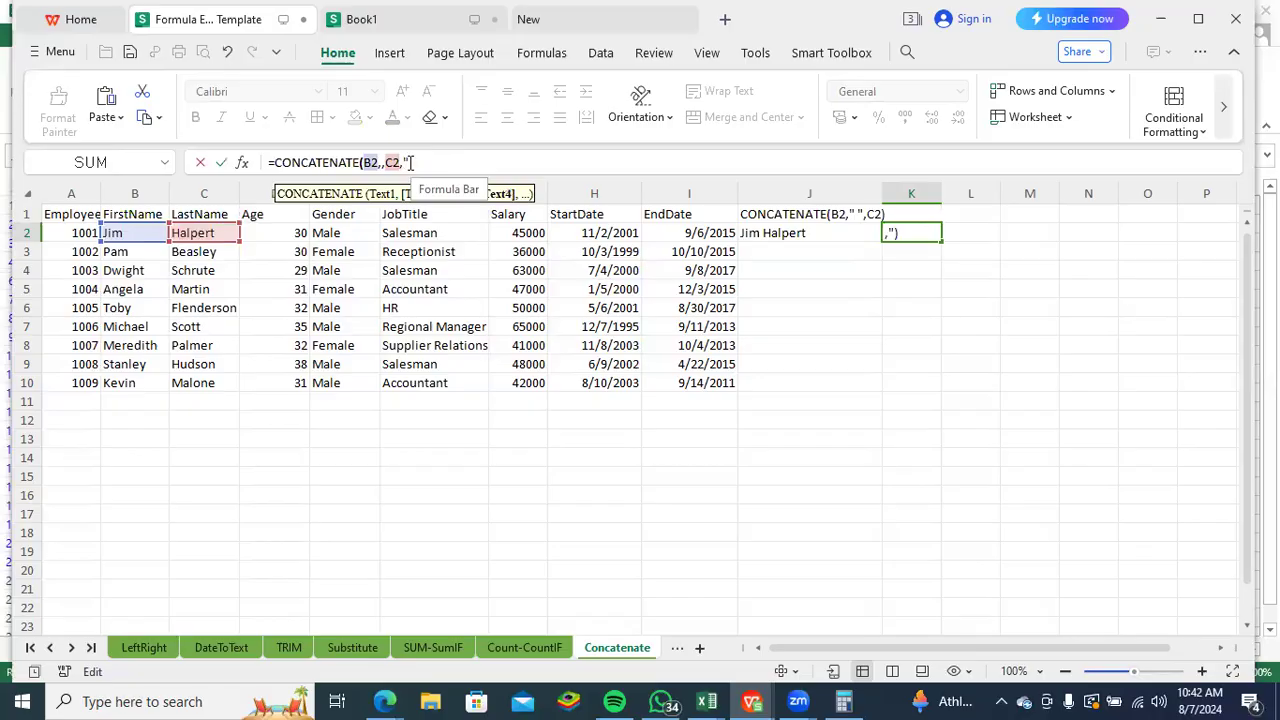
{"action": "type", "text": "@gmail.com\""}
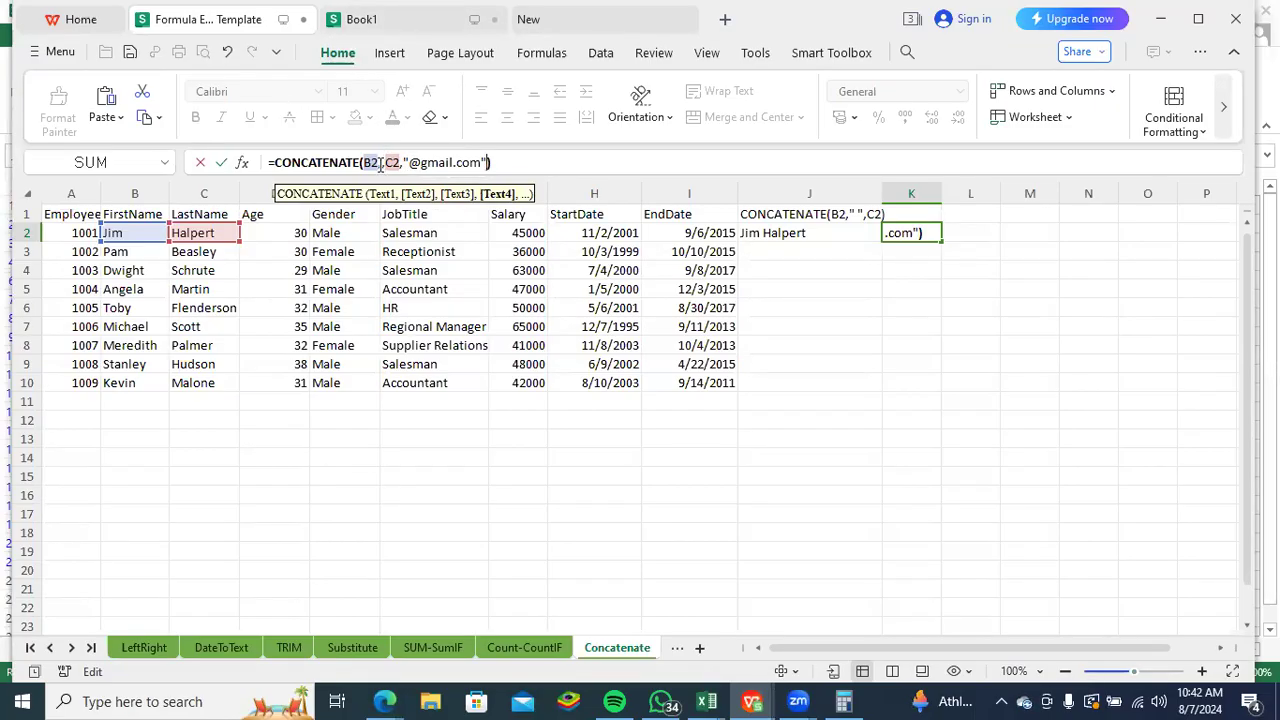
- Remove the extra comma after B2, enter the formula and fill it down column K to row 12
{"action": "left_click", "coordinate": [380, 166]}
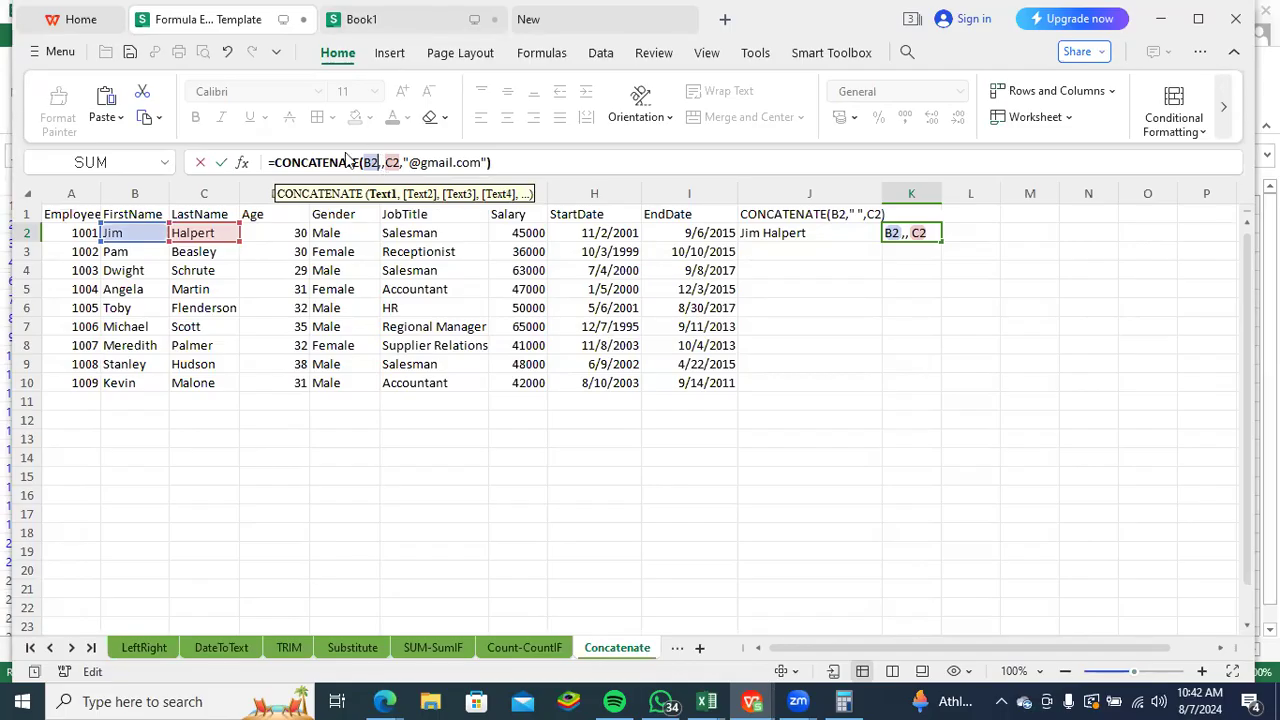
{"action": "key", "text": "Return"}
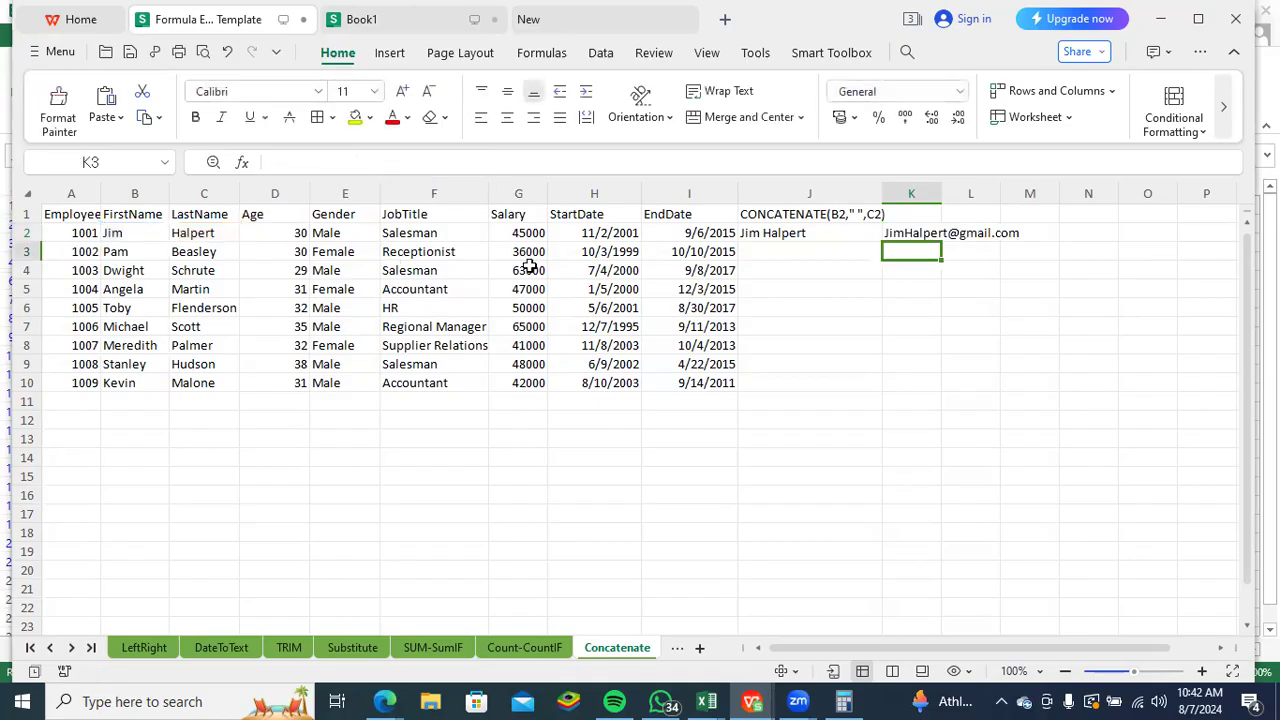
{"action": "left_click", "coordinate": [922, 238]}
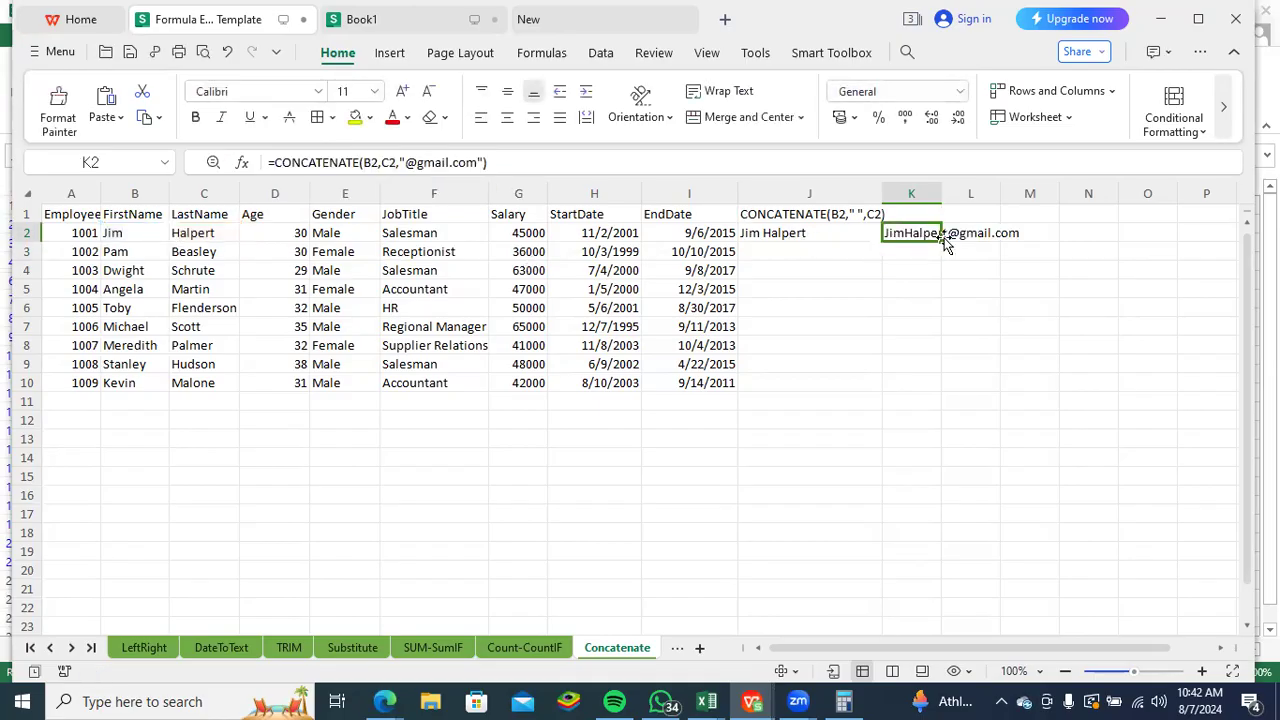
{"action": "double_click", "coordinate": [939, 239]}
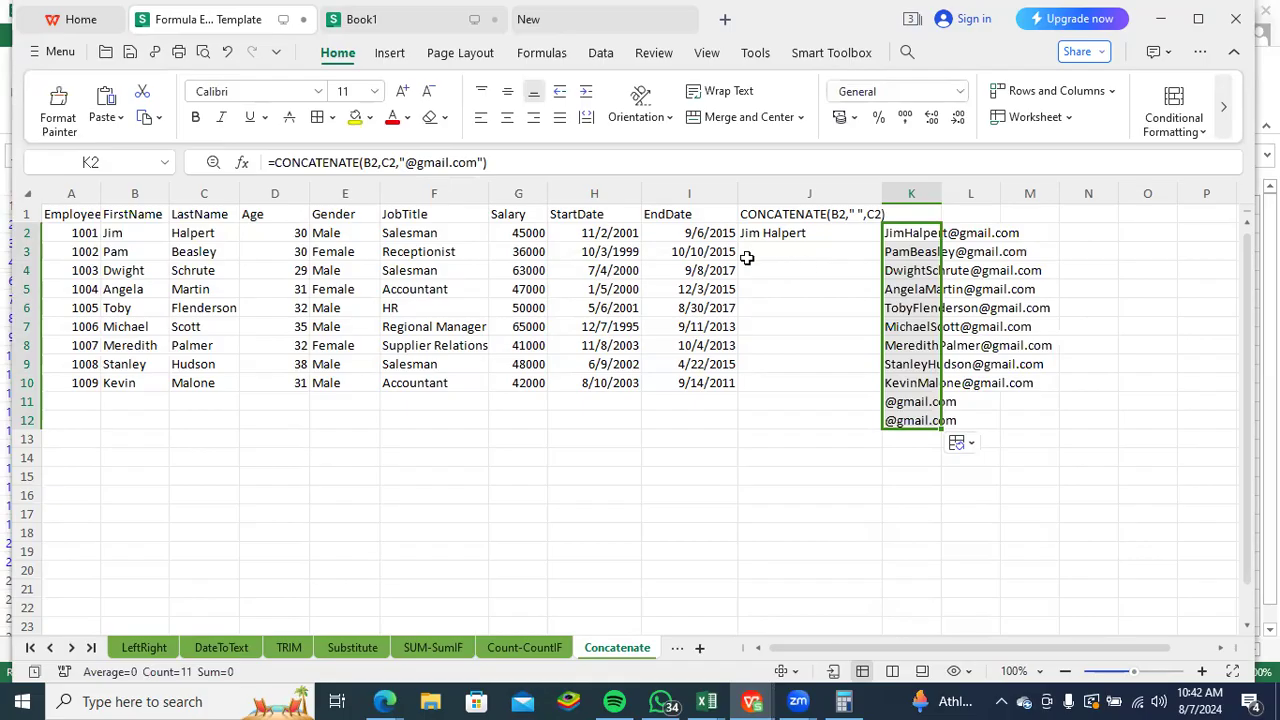
- On the Days-NetworkDays sheet, enter =DAYS(H2,I2) in cell J2 under the DAYS heading
{"action": "left_click", "coordinate": [92, 649]}
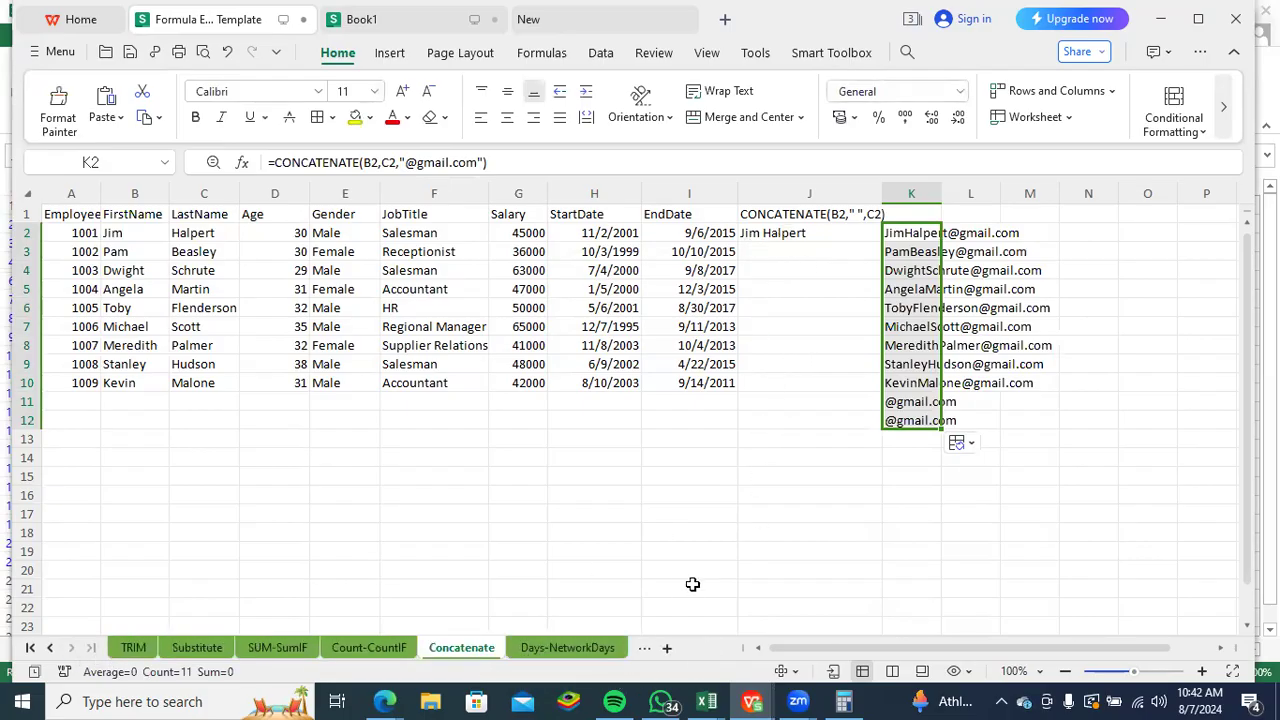
{"action": "left_click", "coordinate": [592, 645]}
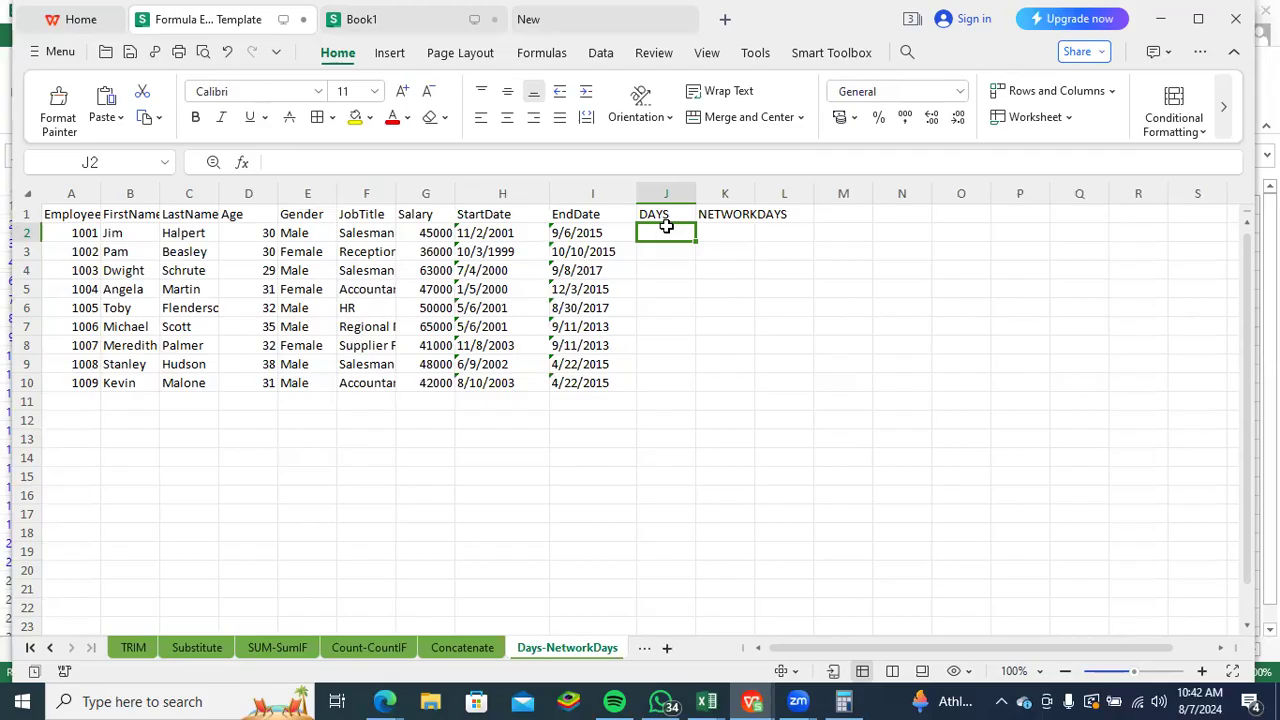
{"action": "type", "text": "=days"}
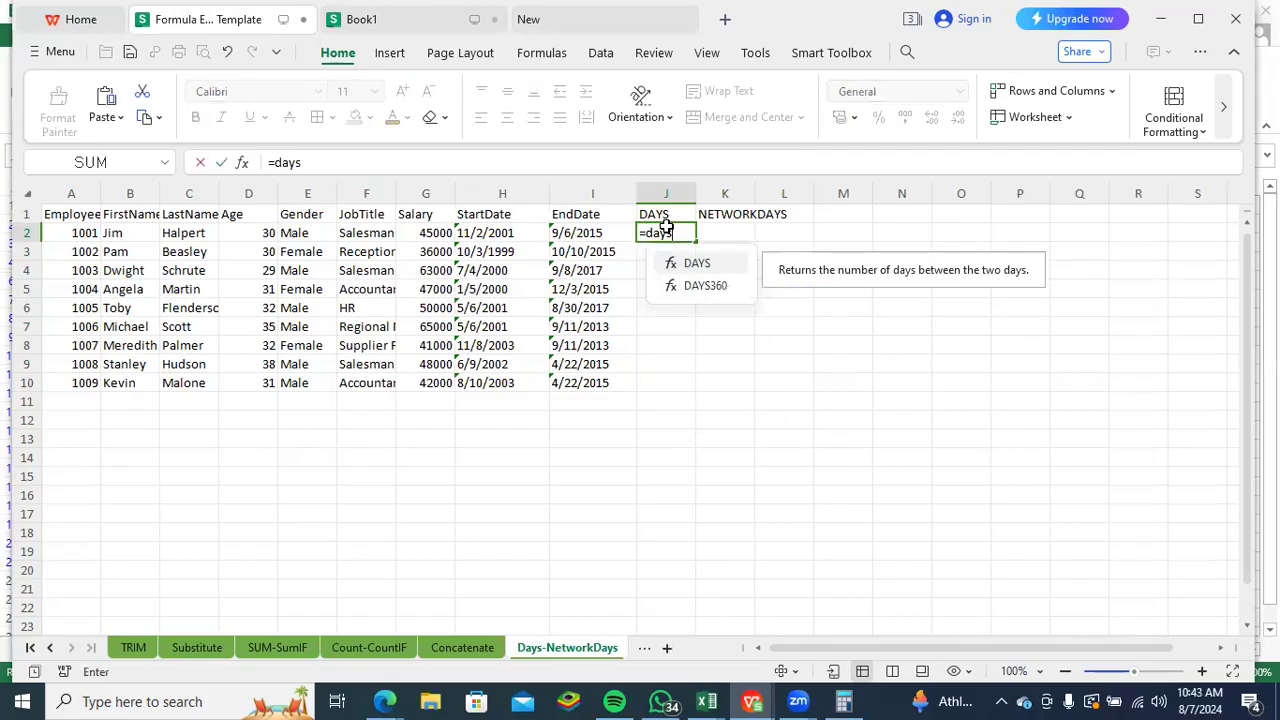
{"action": "key", "text": "Tab"}
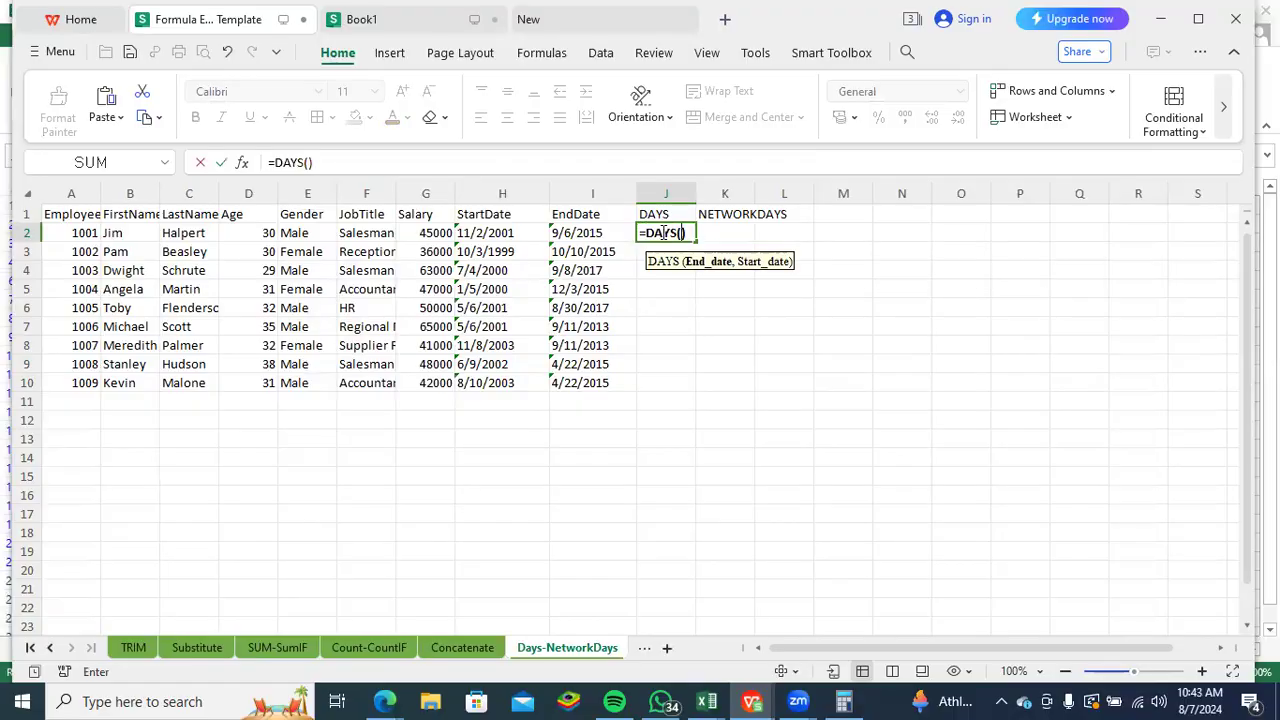
{"action": "left_click", "coordinate": [510, 229]}
{"action": "type", "text": ","}
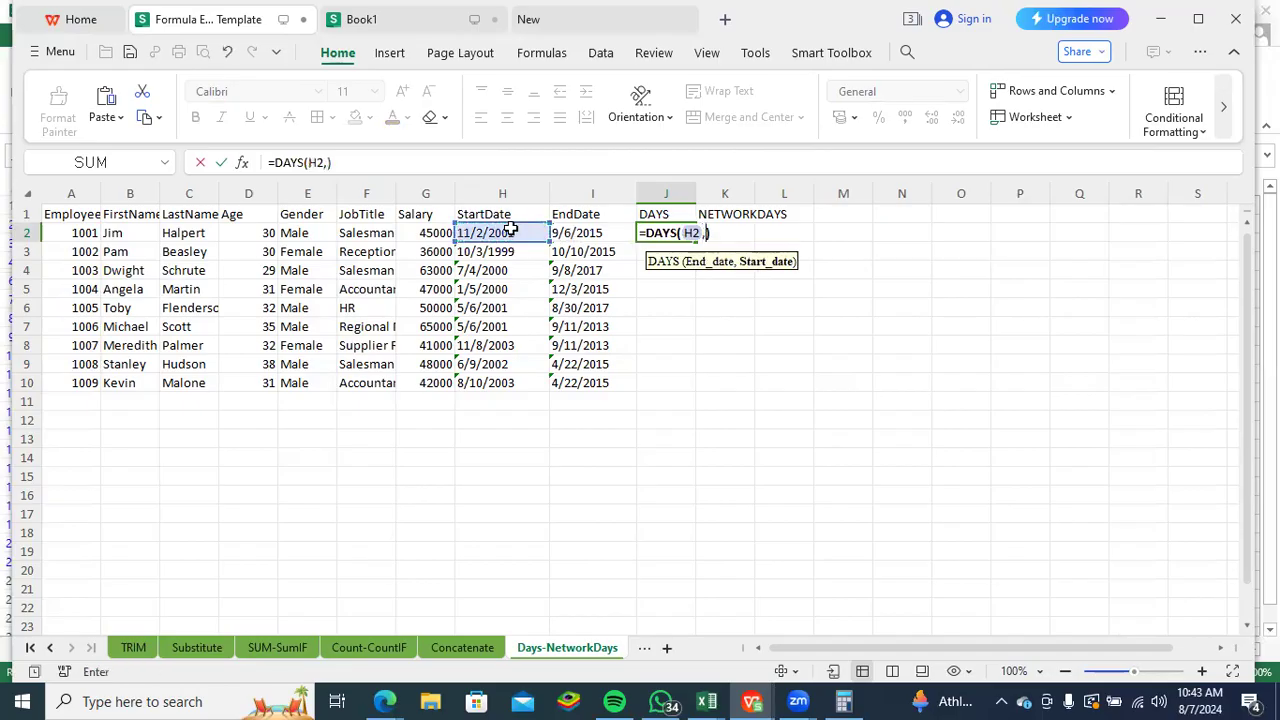
{"action": "left_click", "coordinate": [565, 232]}
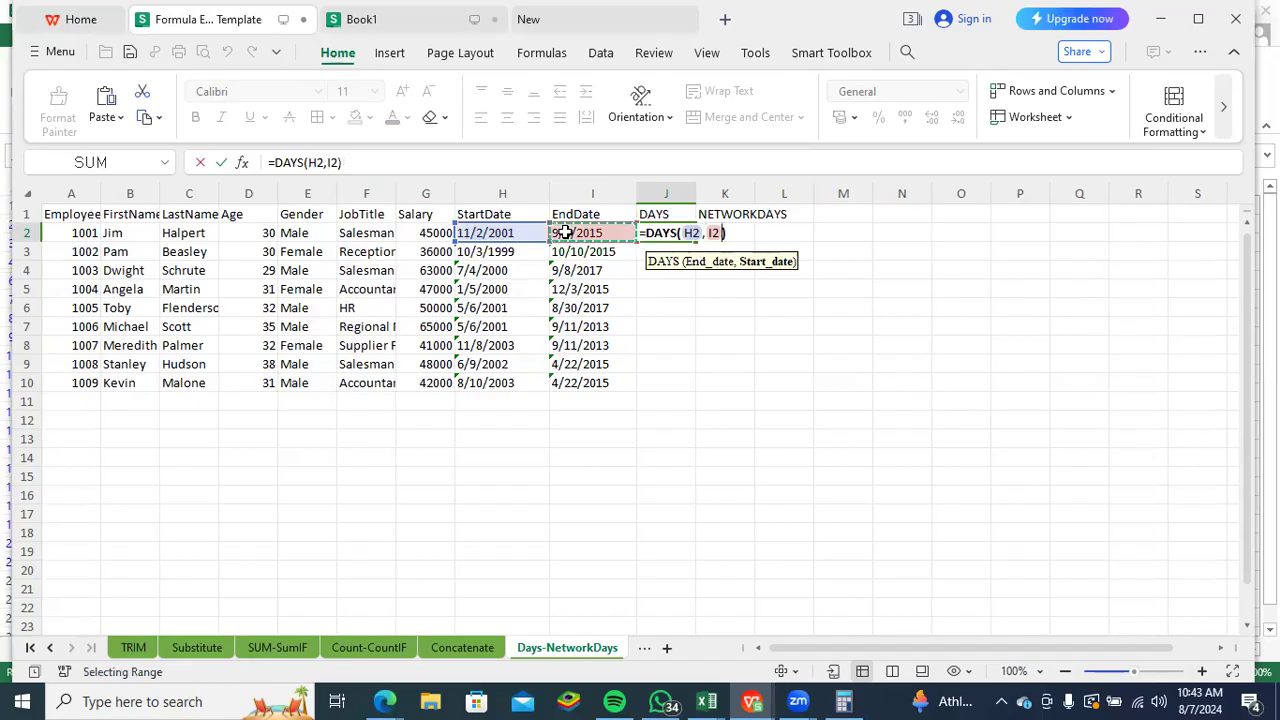
{"action": "key", "text": "Return"}
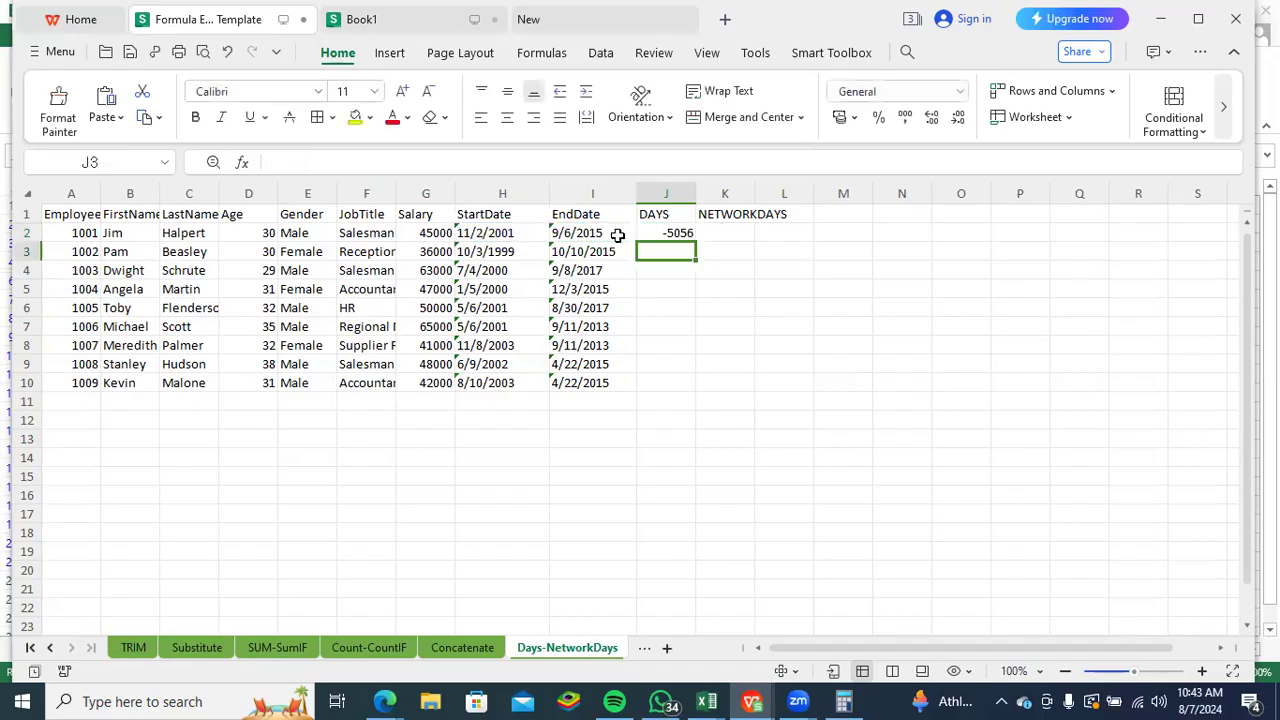
- Swap the arguments in J2 so the formula reads =DAYS(I2,H2), and fill it down column J to row 10
{"action": "left_click", "coordinate": [672, 233]}
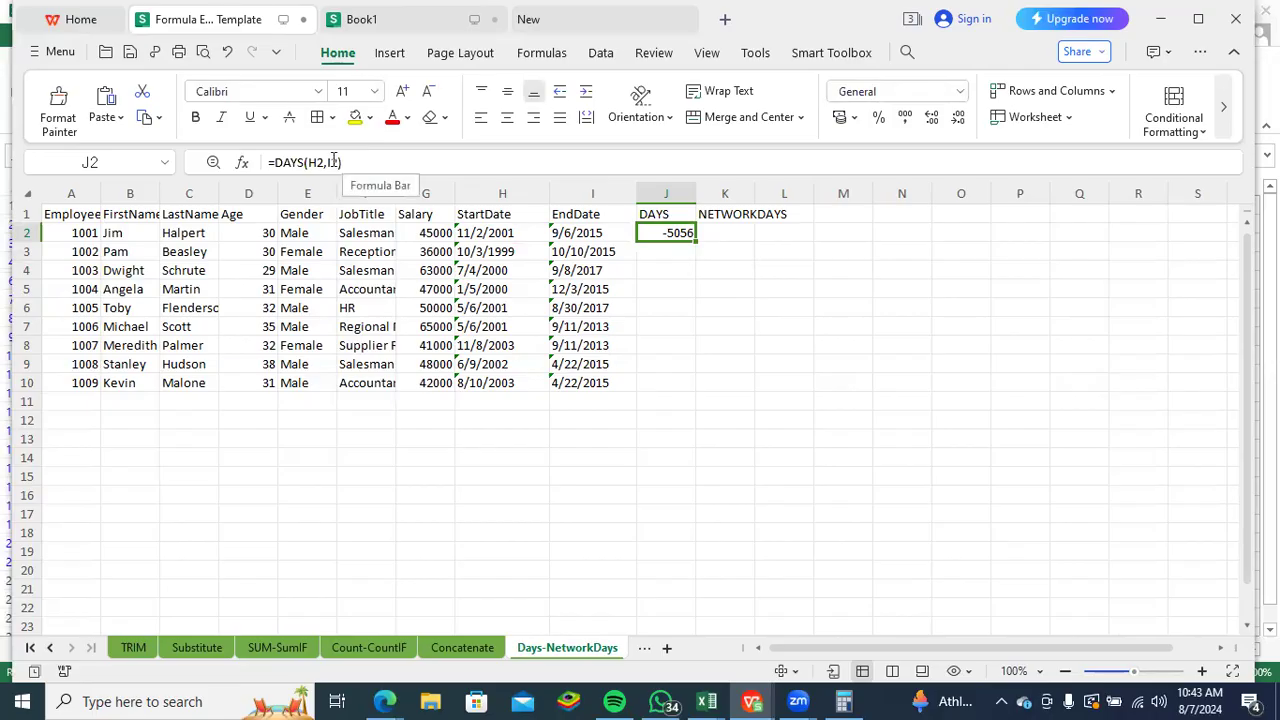
{"action": "left_click", "coordinate": [341, 162]}
{"action": "left_click_drag", "start_coordinate": [341, 162], "coordinate": [309, 162]}
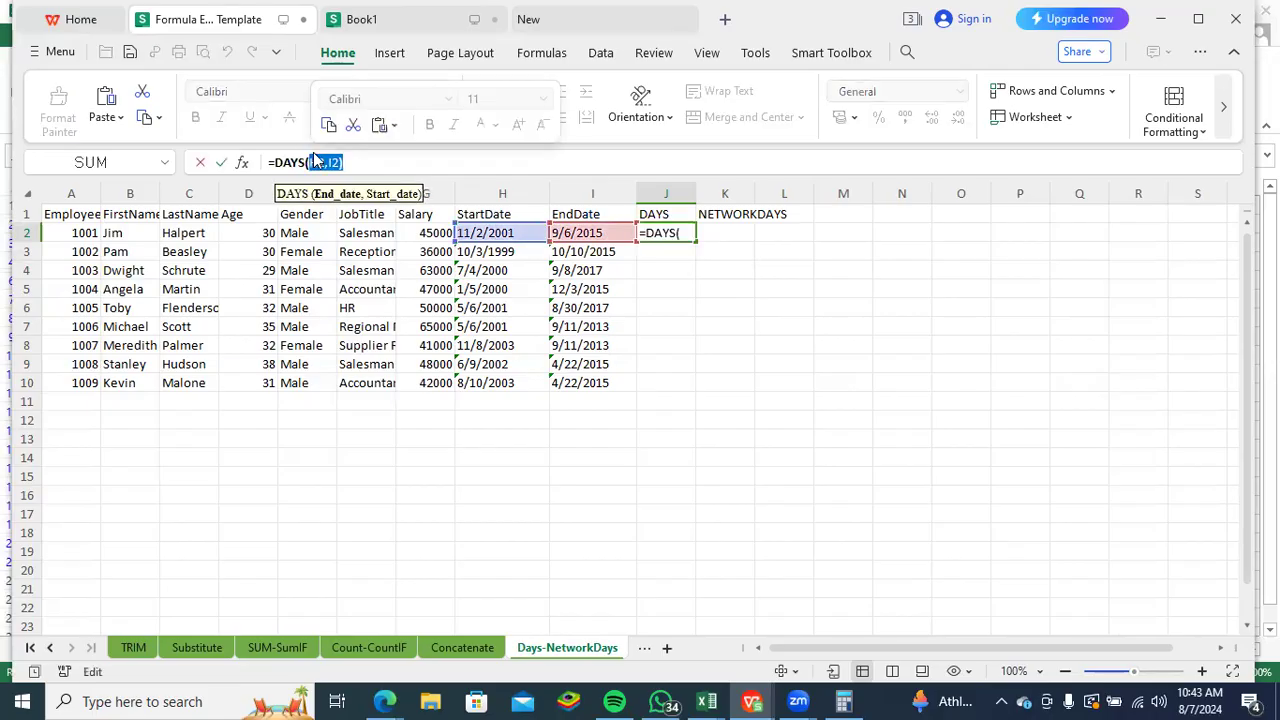
{"action": "key", "text": "BackSpace"}
{"action": "left_click", "coordinate": [560, 232]}
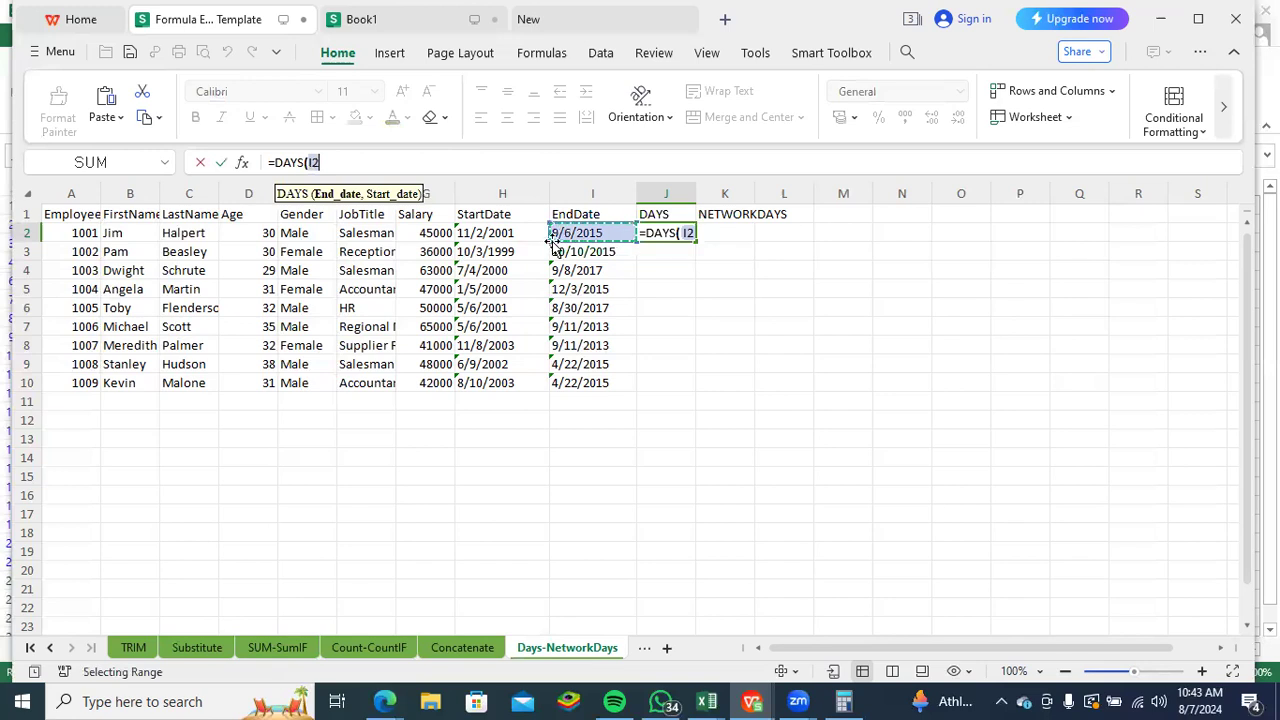
{"action": "type", "text": ","}
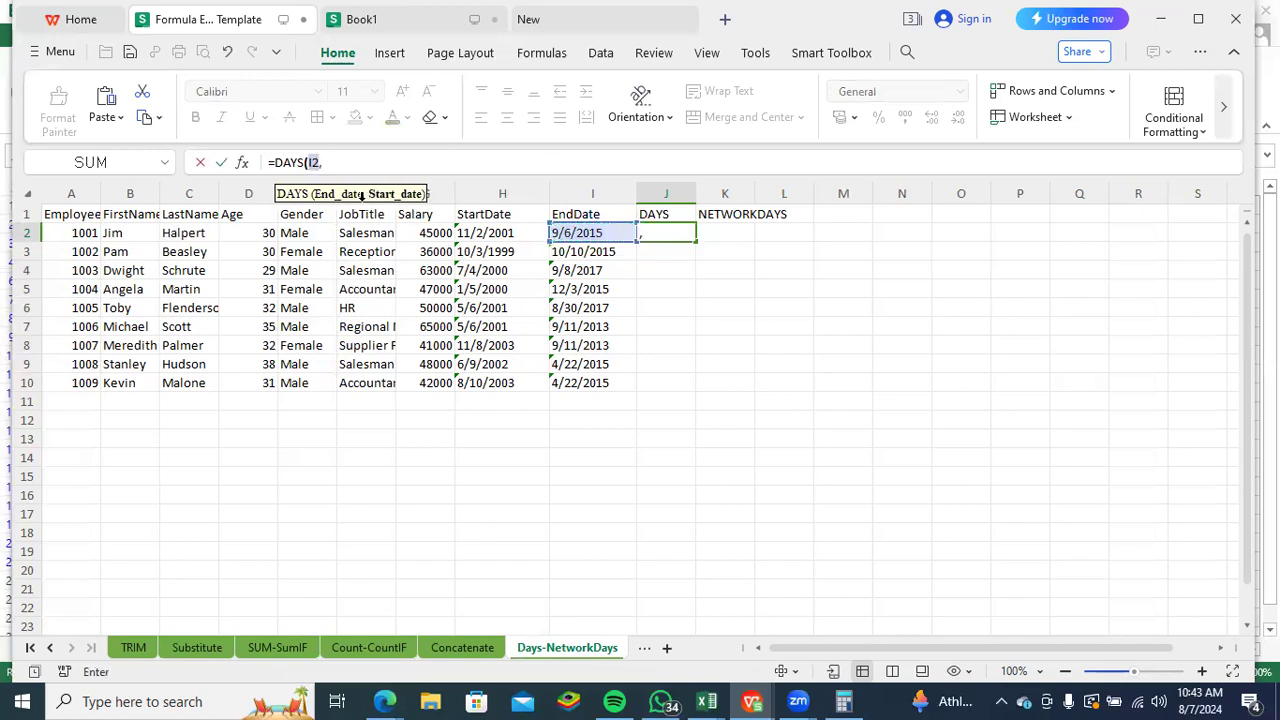
{"action": "left_click", "coordinate": [488, 235]}
{"action": "key", "text": "Return"}
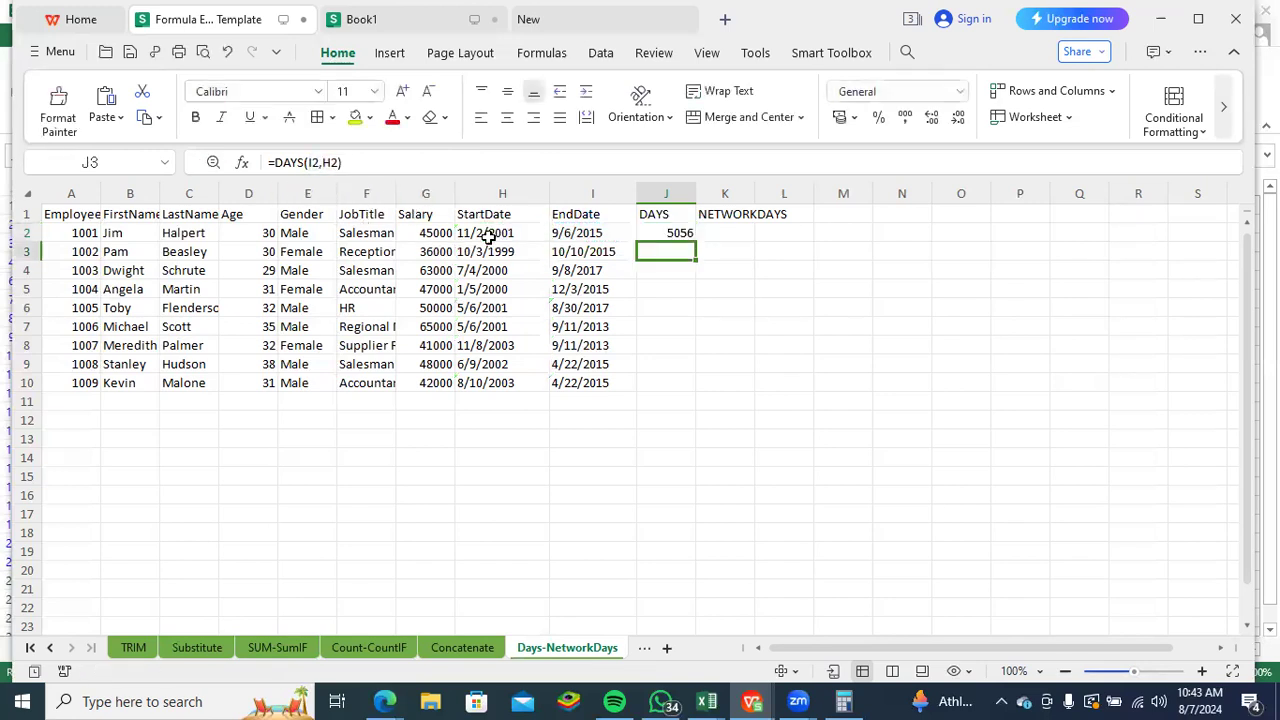
{"action": "left_click", "coordinate": [665, 233]}
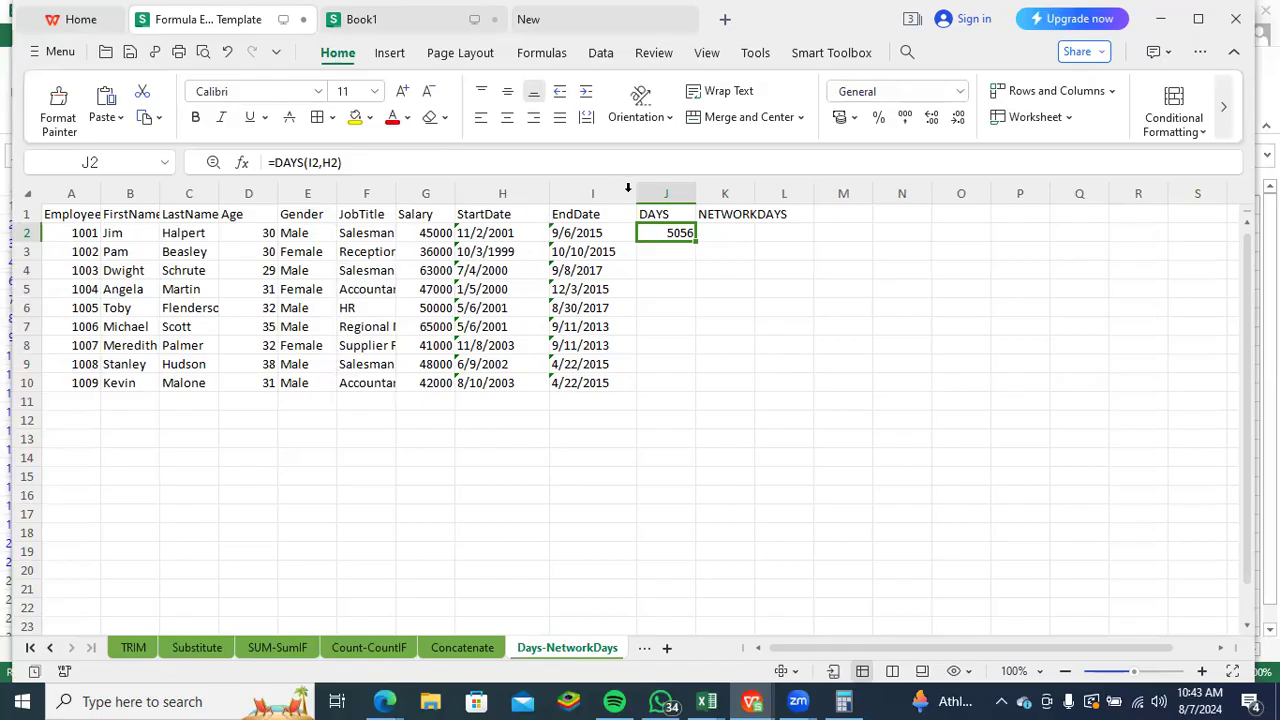
{"action": "double_click", "coordinate": [689, 238]}
- Enter =NETWORKDAYS(H2,I2) in K2 and fill it down column K to row 10
{"action": "left_click", "coordinate": [720, 234]}
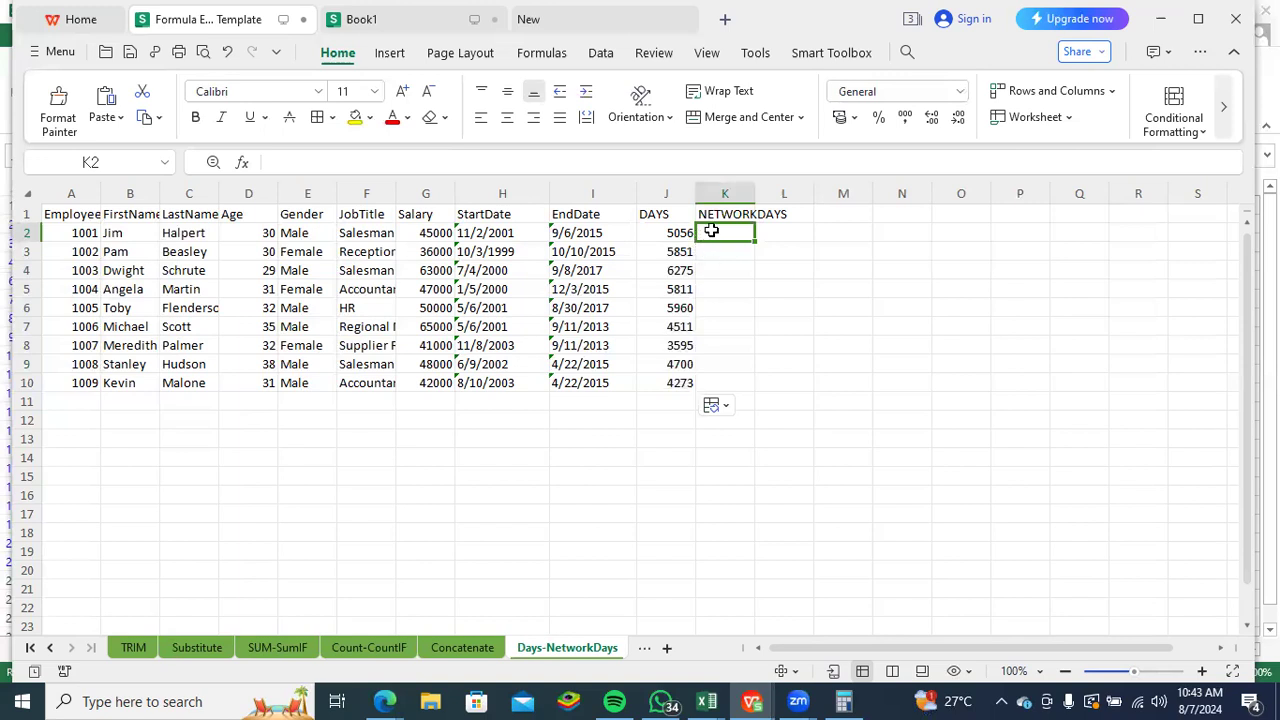
{"action": "type", "text": "="}
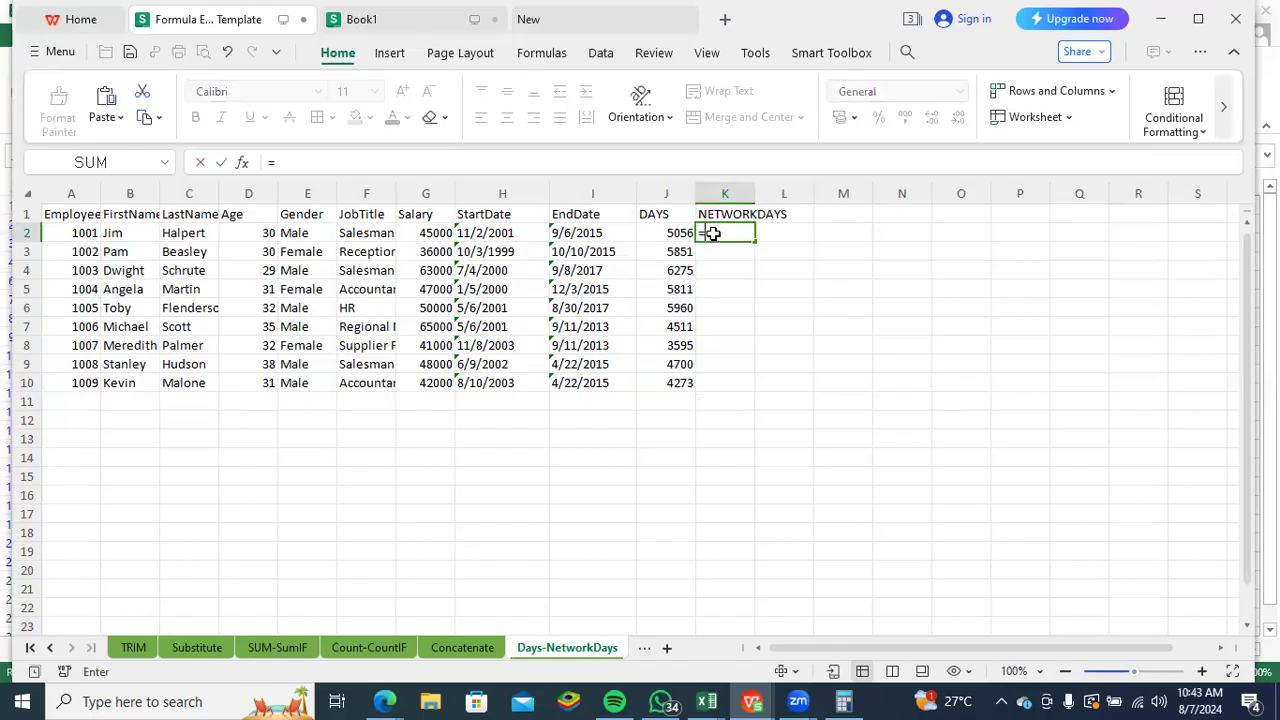
{"action": "type", "text": "net"}
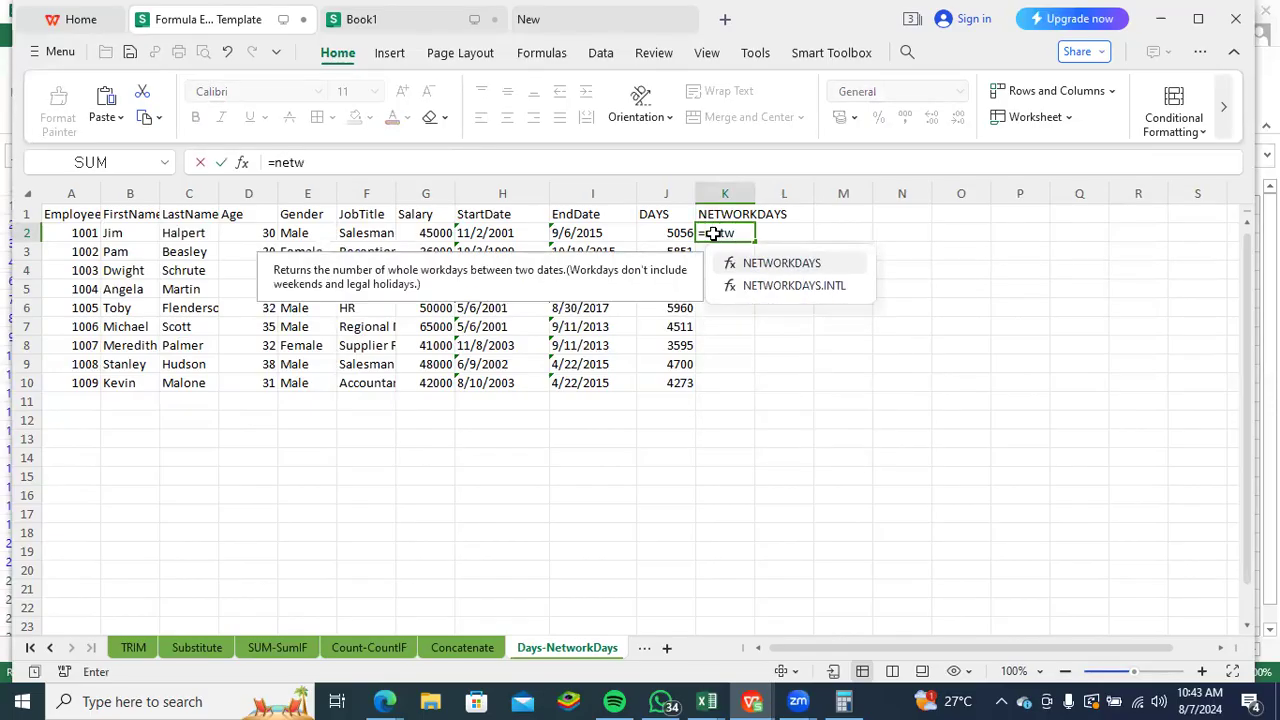
{"action": "type", "text": "w"}
{"action": "double_click", "coordinate": [828, 263]}
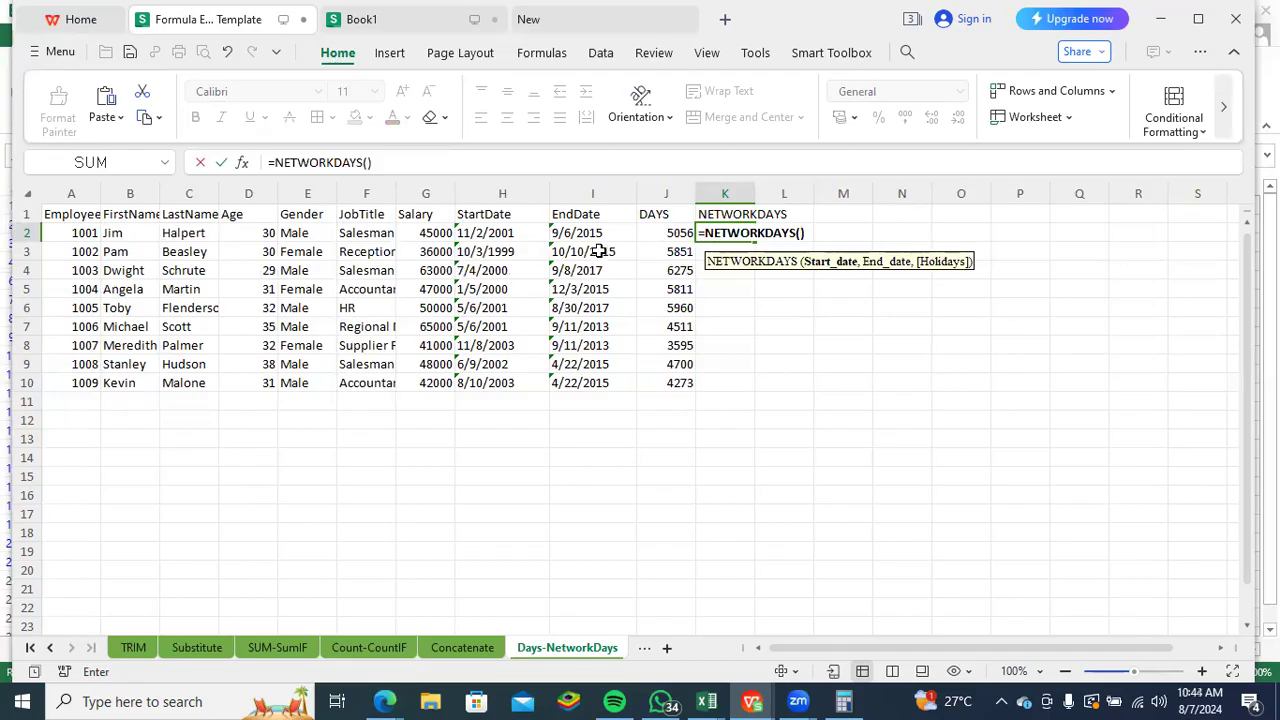
{"action": "left_click", "coordinate": [490, 233]}
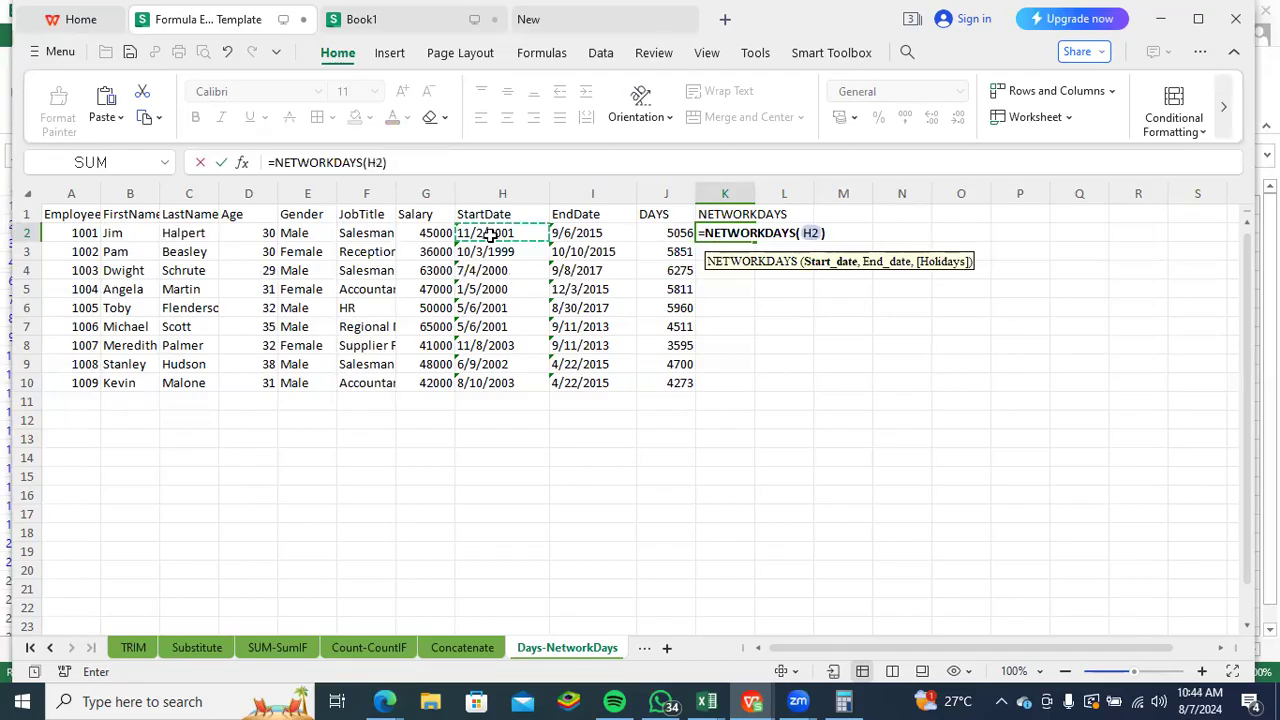
{"action": "type", "text": ","}
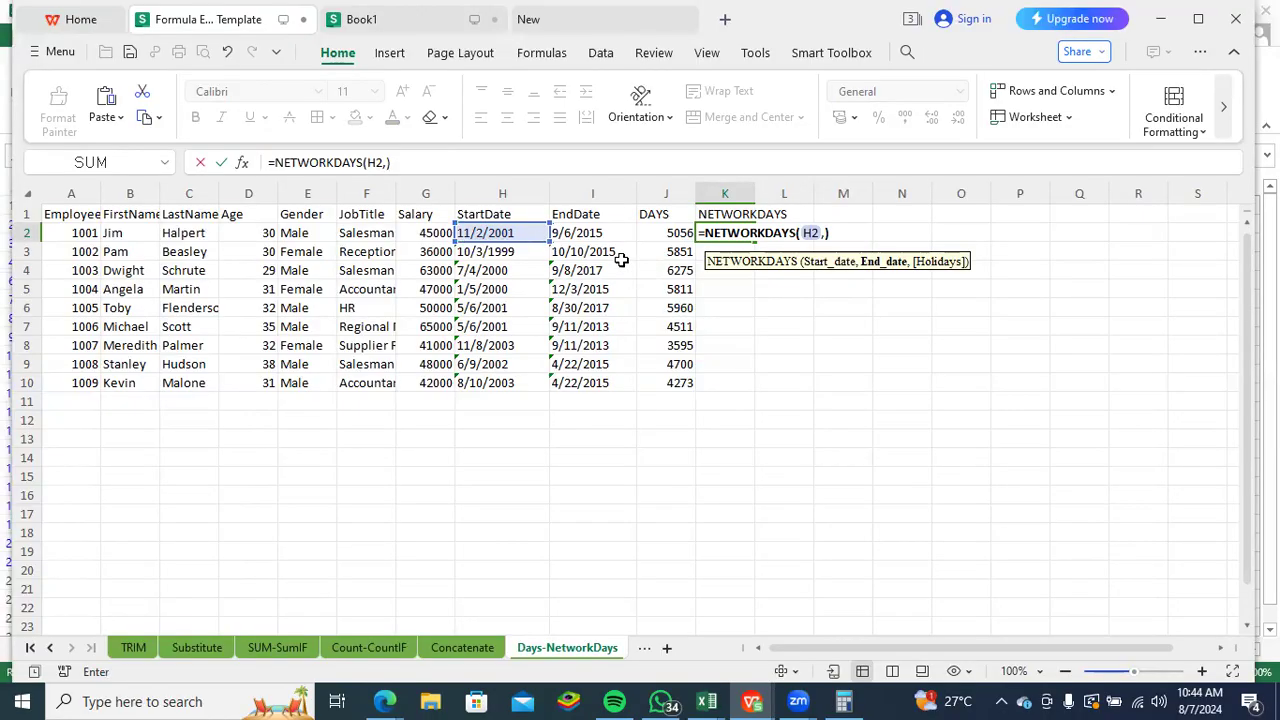
{"action": "left_click", "coordinate": [595, 235]}
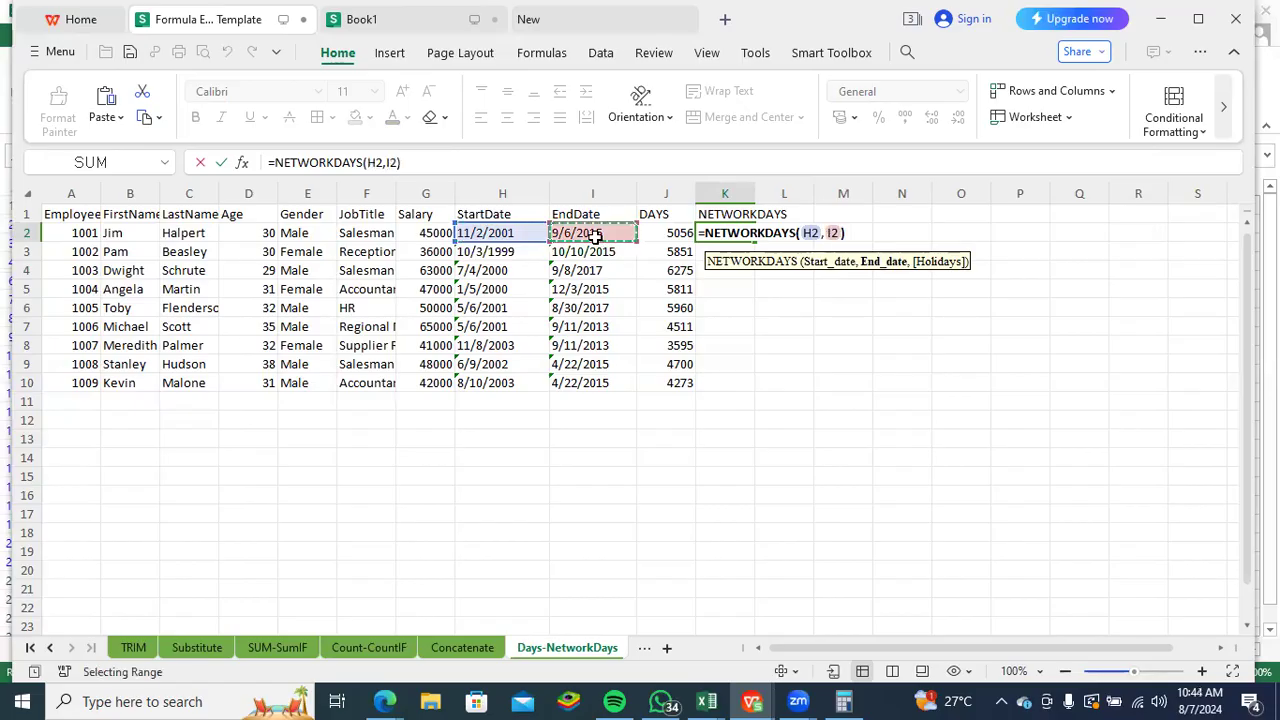
{"action": "key", "text": "Return"}
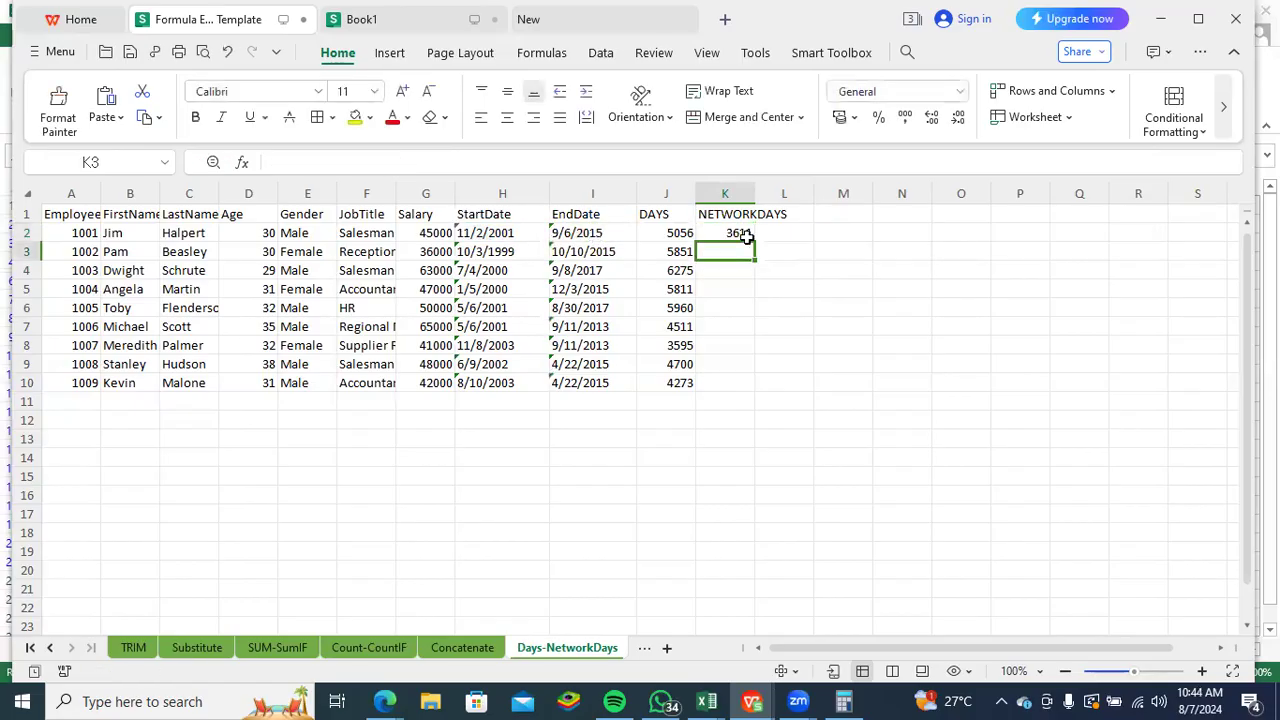
{"action": "left_click", "coordinate": [745, 236]}
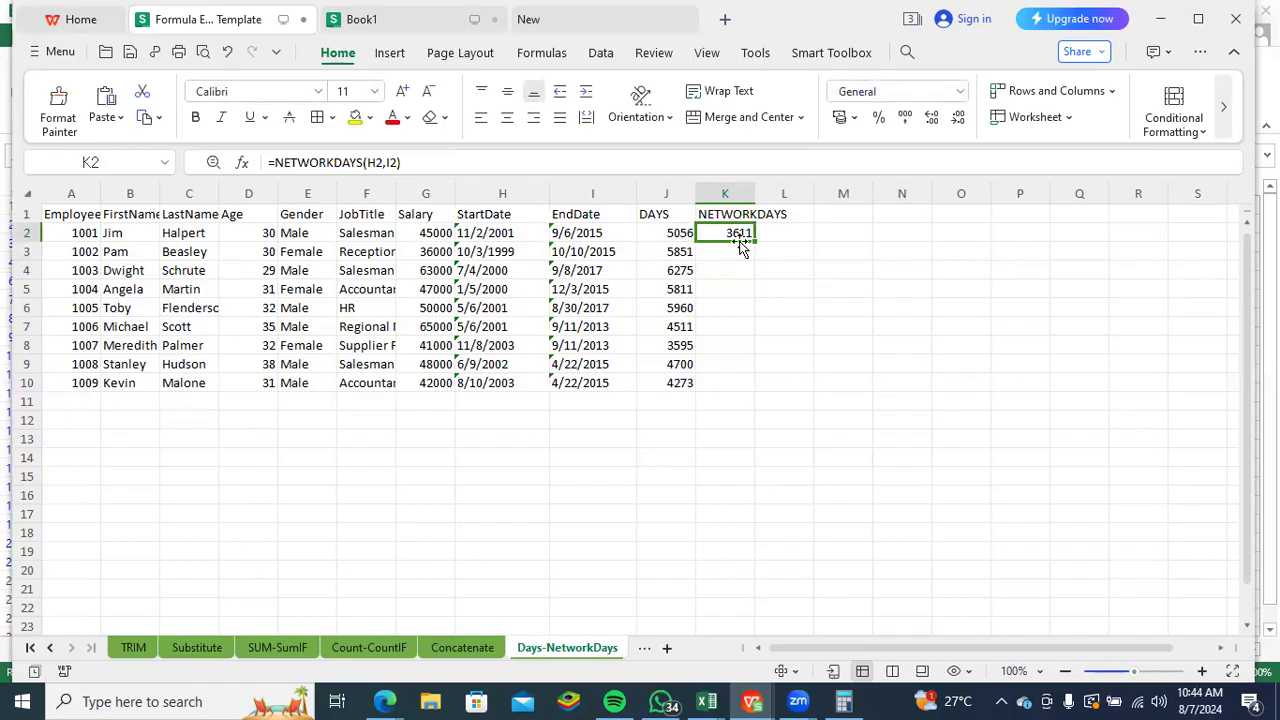
{"action": "double_click", "coordinate": [754, 240]}
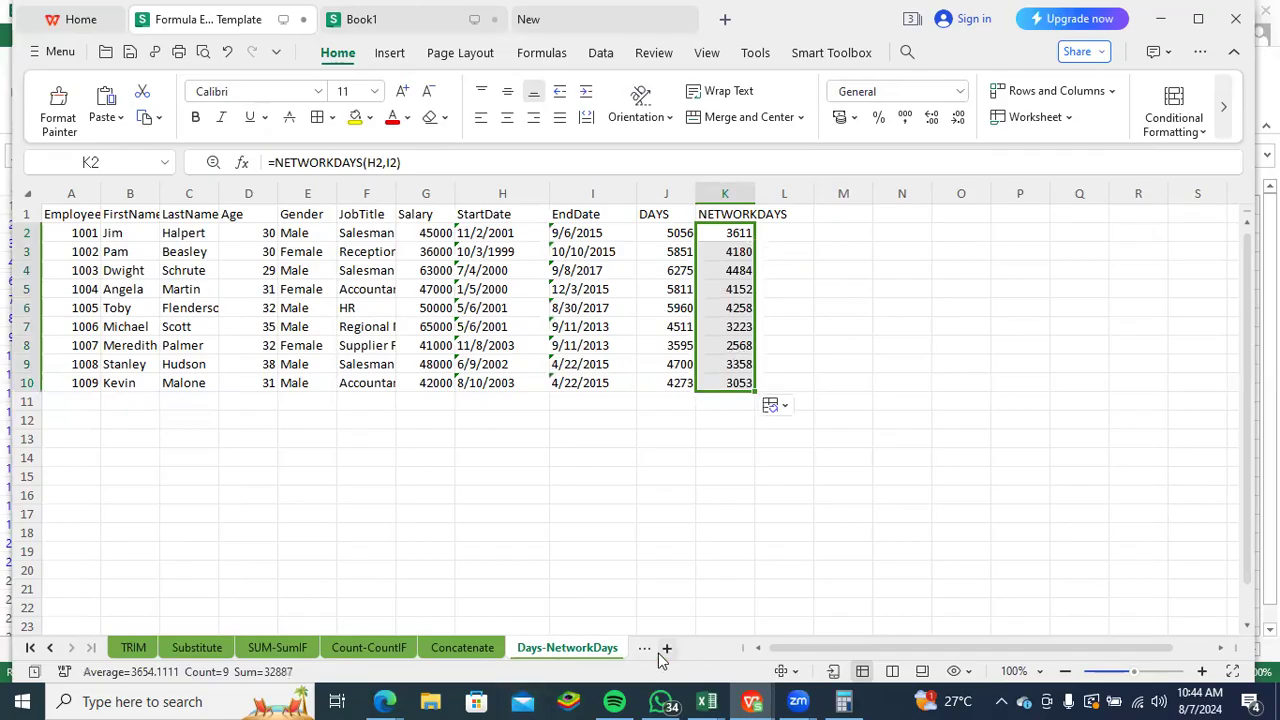
- Review the earlier function sheets in reverse order, from Concatenate back to Max-Min
{"action": "left_click_drag", "start_coordinate": [462, 648], "coordinate": [307, 643]}
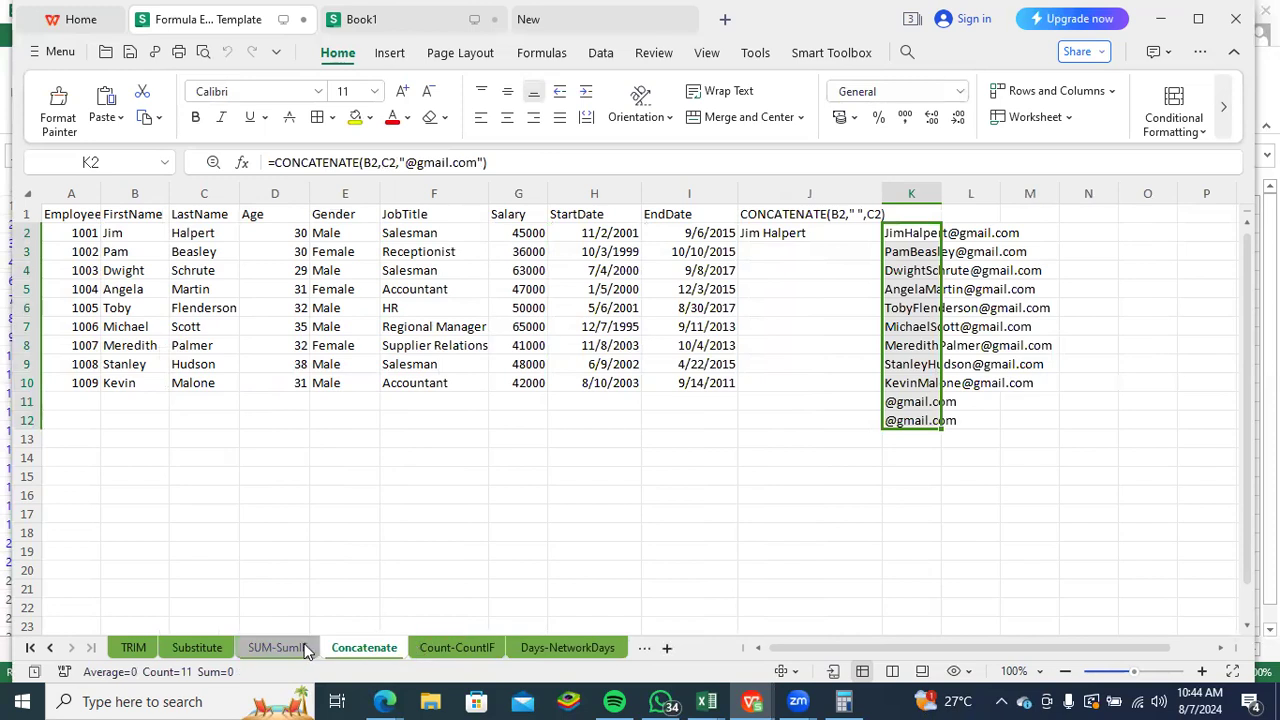
{"action": "left_click", "coordinate": [305, 646]}
{"action": "left_click", "coordinate": [197, 649]}
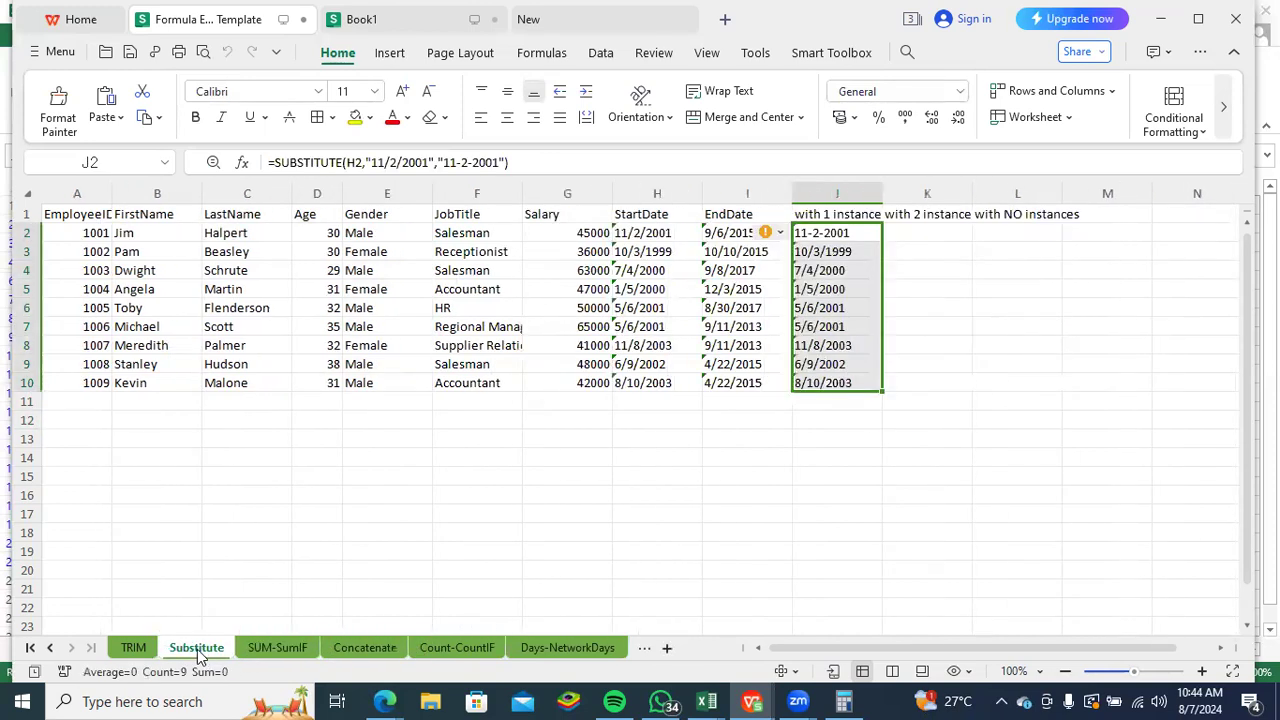
{"action": "left_click", "coordinate": [140, 647]}
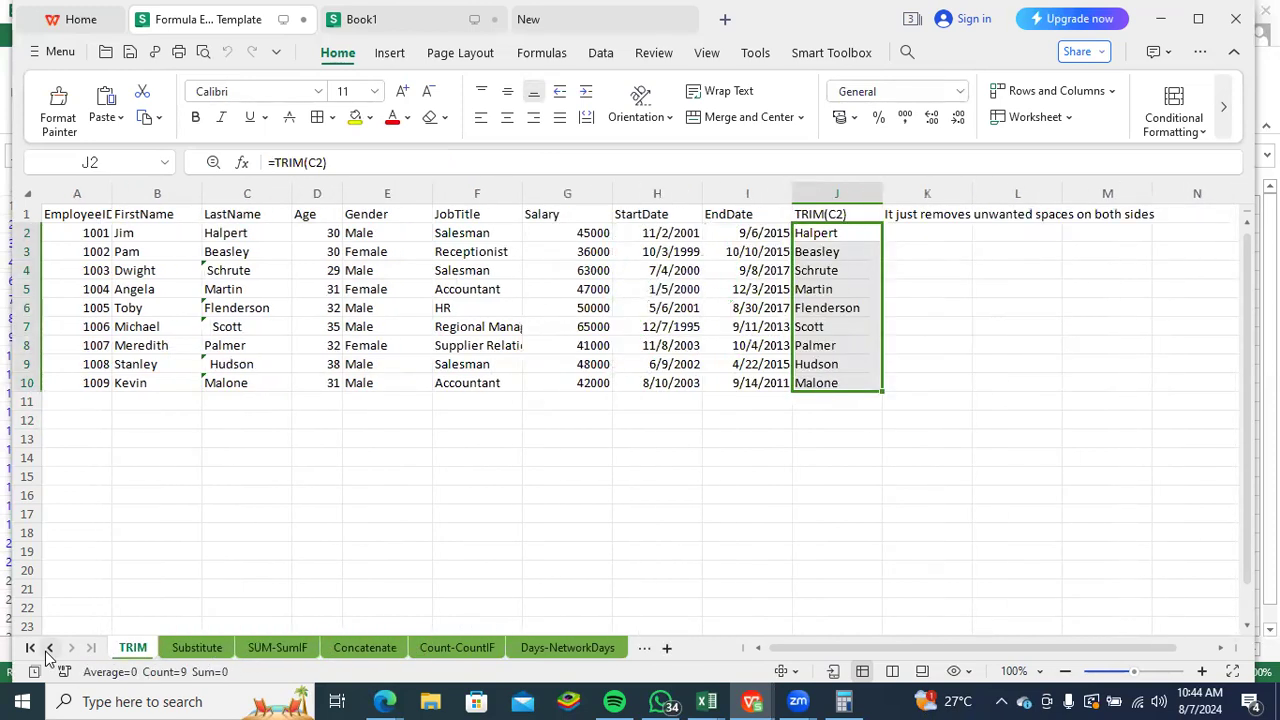
{"action": "left_click", "coordinate": [31, 648]}
{"action": "left_click", "coordinate": [395, 650]}
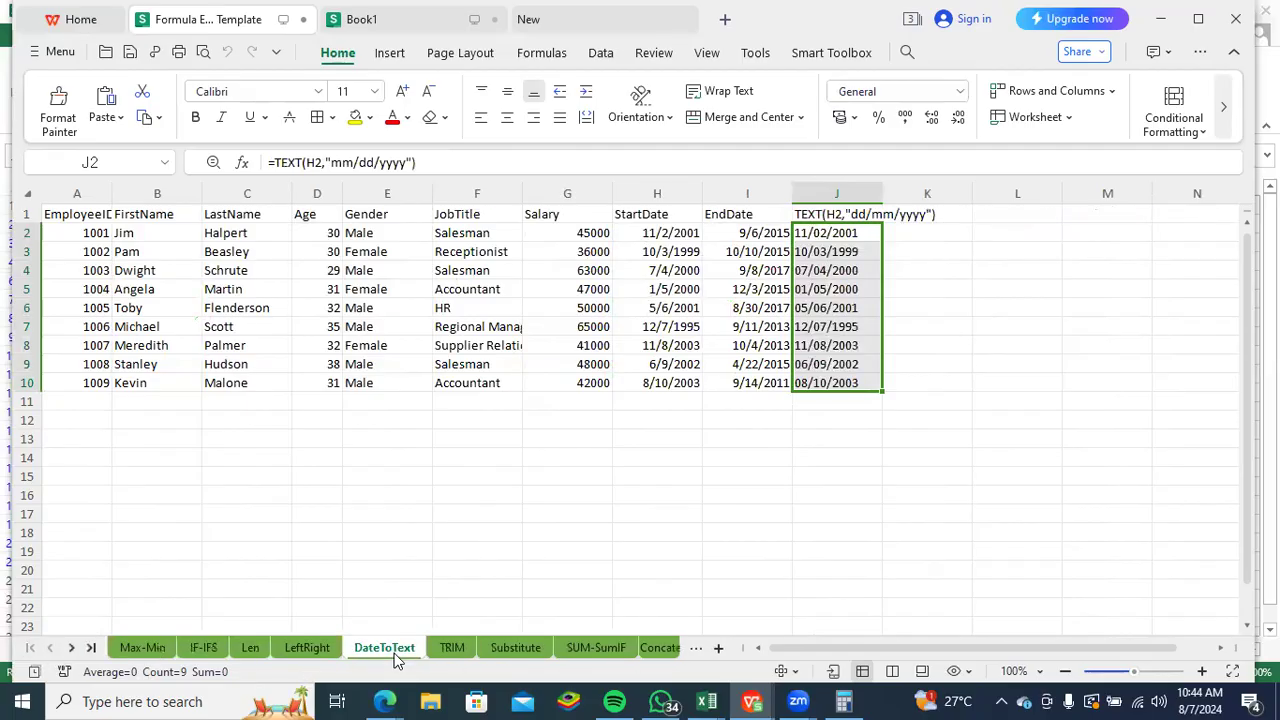
{"action": "left_click", "coordinate": [303, 648]}
{"action": "left_click", "coordinate": [252, 648]}
{"action": "left_click", "coordinate": [203, 648]}
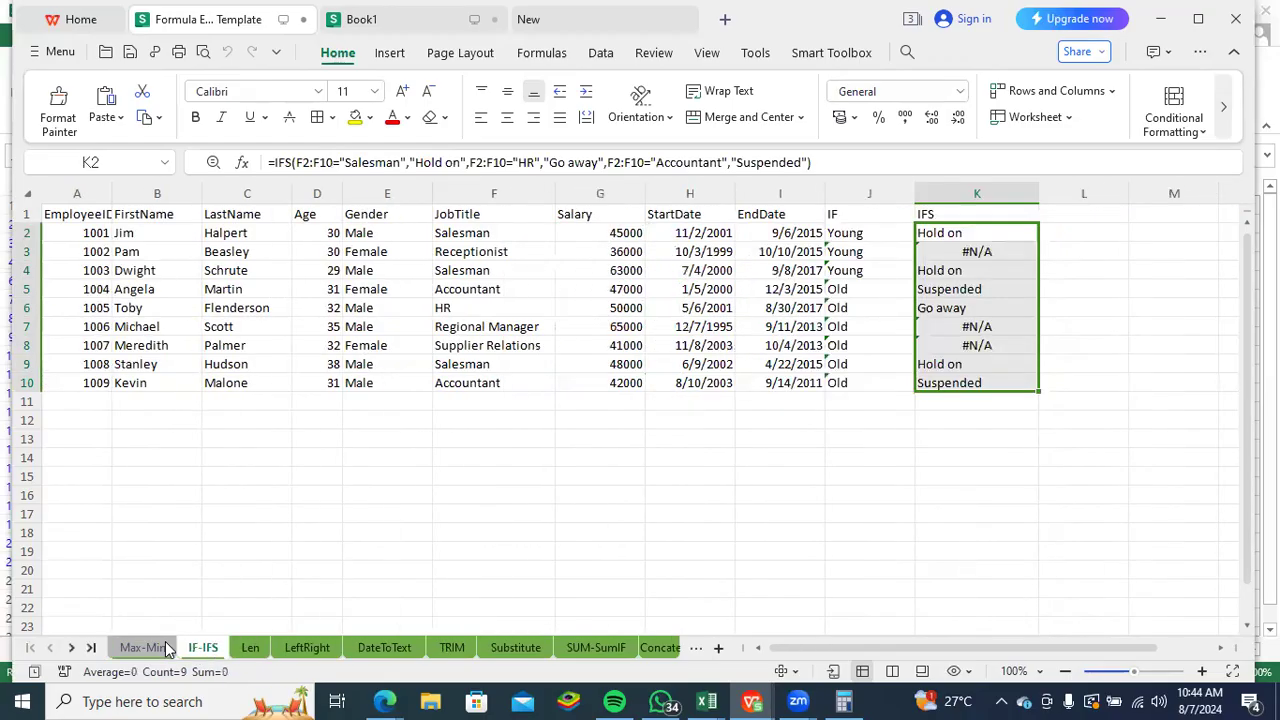
{"action": "left_click", "coordinate": [144, 648]}
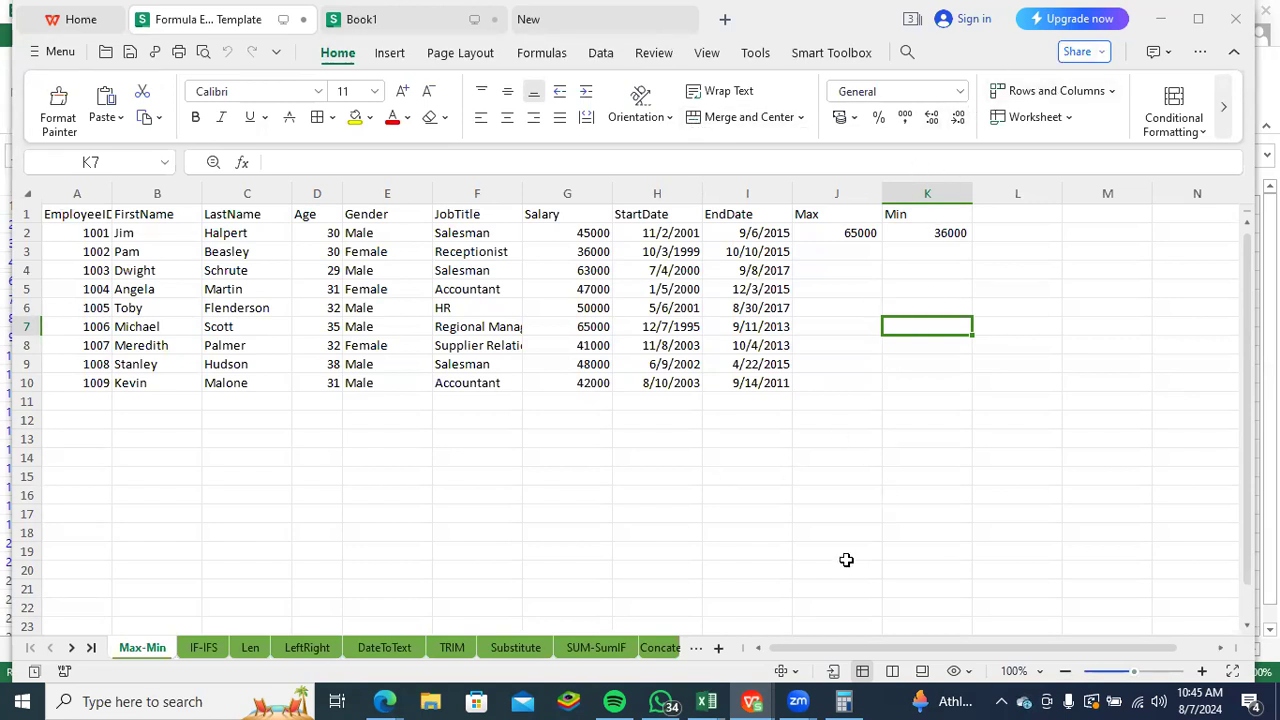
- Switch to the Conditional Formatting Excel Tutorial File workbook in Excel and show its Sales sheet
{"action": "mouse_move", "coordinate": [710, 700]}
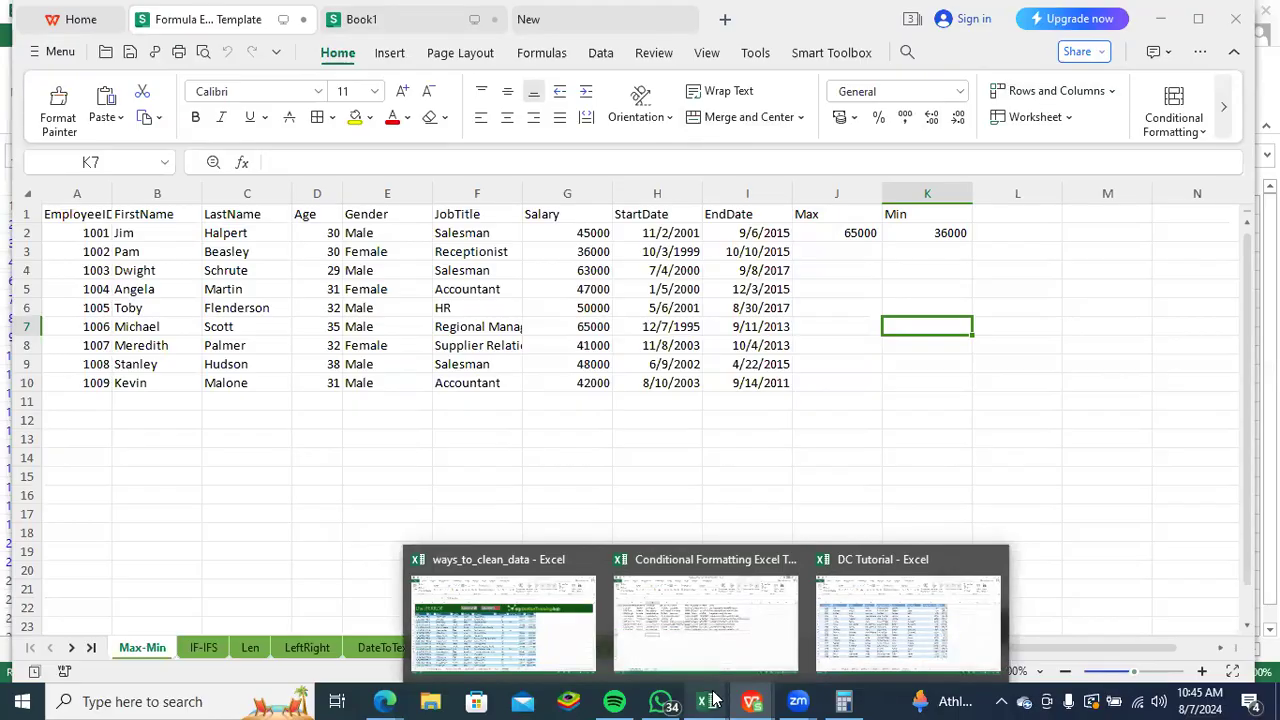
{"action": "left_click", "coordinate": [705, 634]}
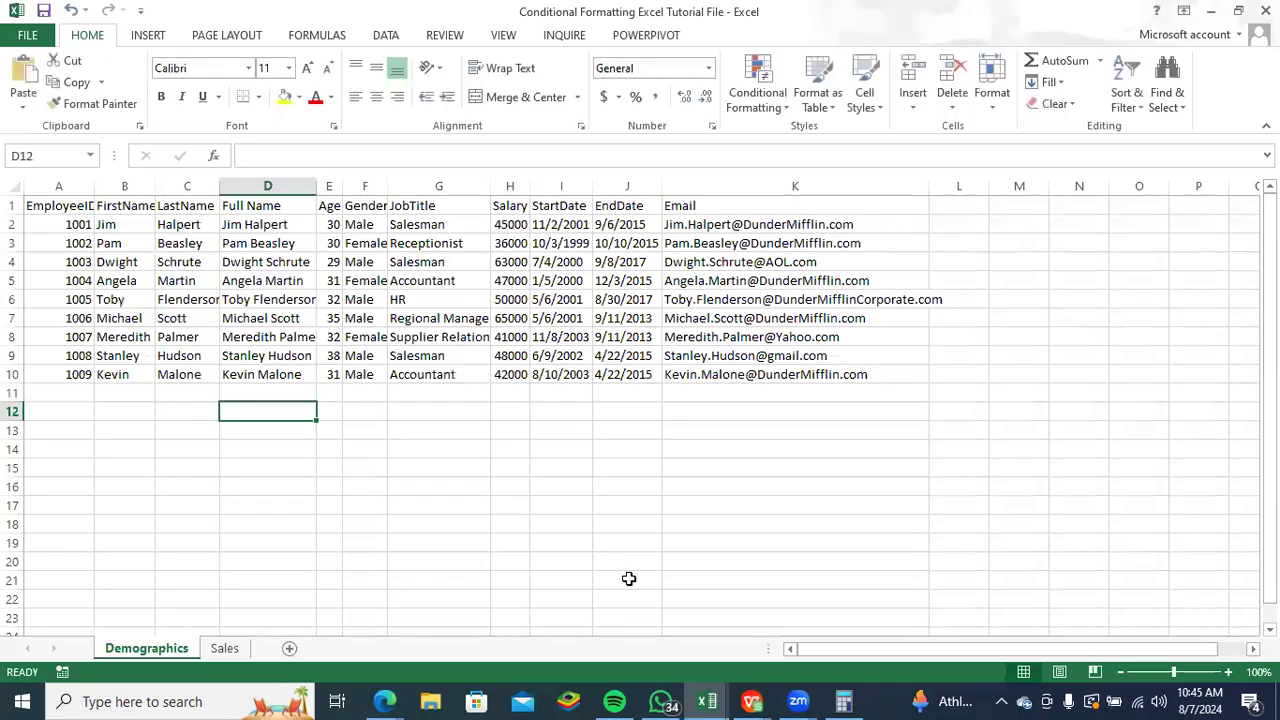
{"action": "left_click", "coordinate": [222, 652]}
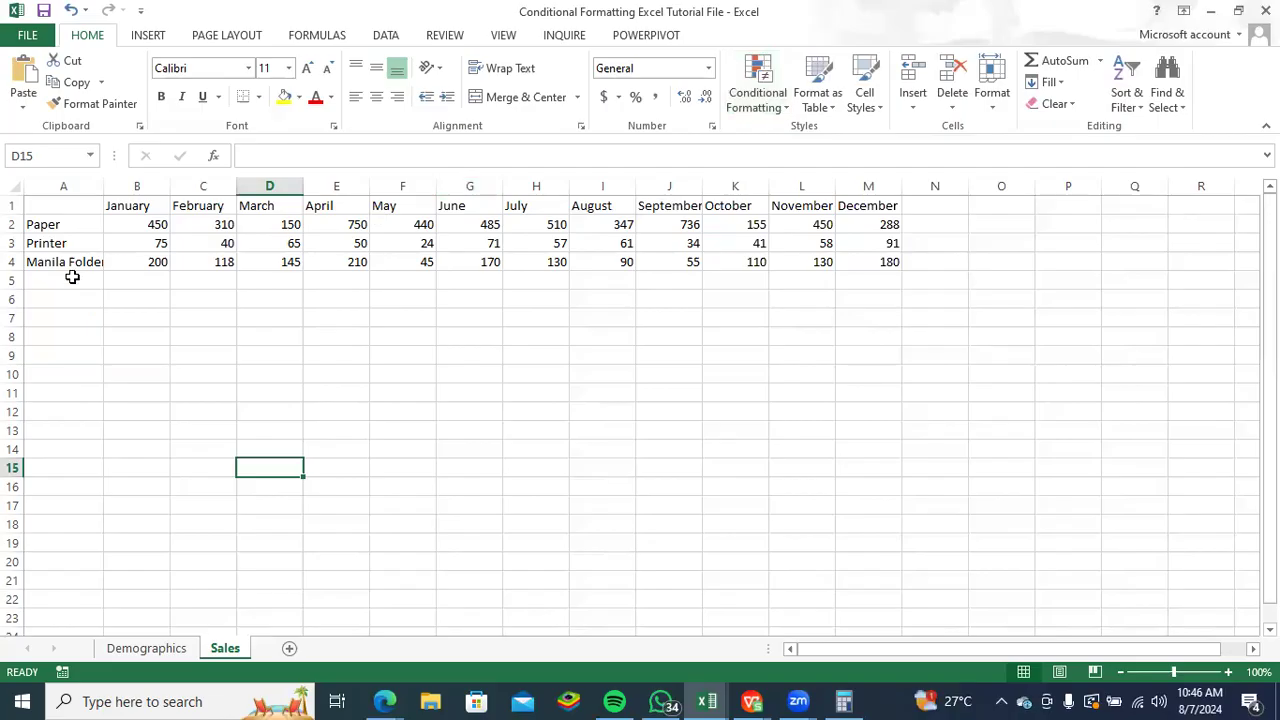
- Apply the coloured three-arrow icon set to the Paper sales in B2:M2
{"action": "left_click", "coordinate": [146, 224]}
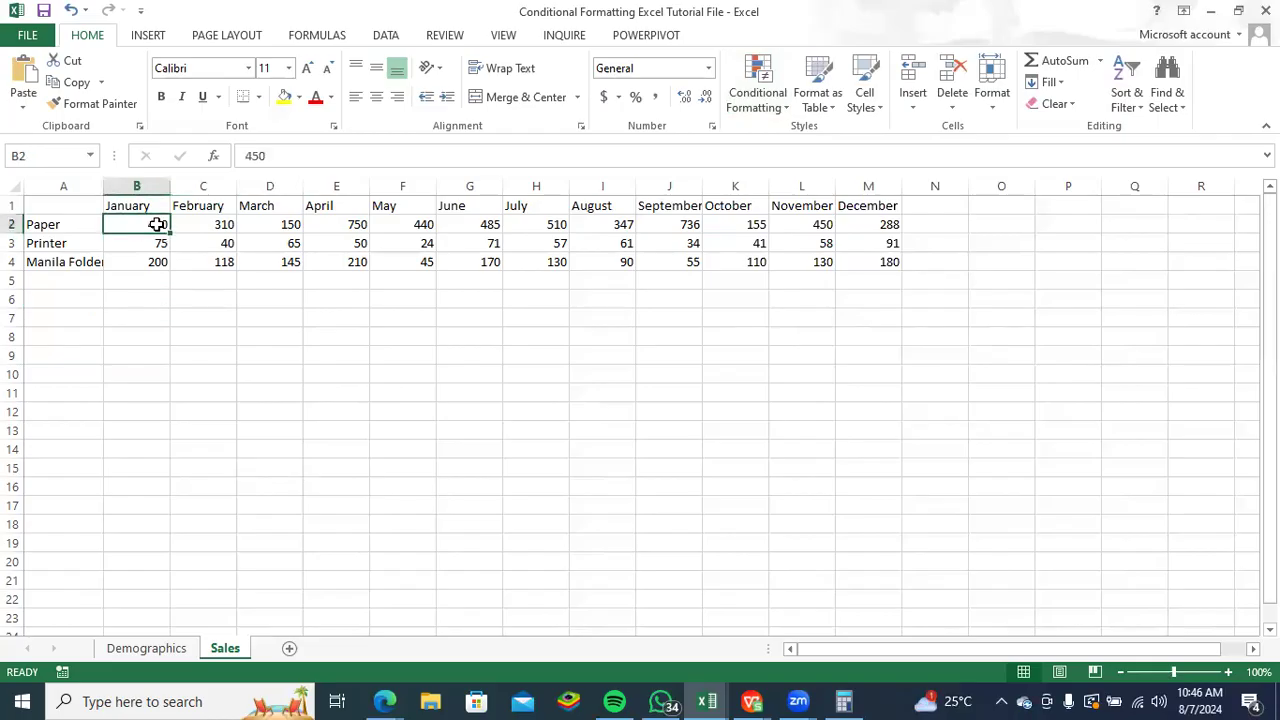
{"action": "left_click_drag", "start_coordinate": [158, 224], "coordinate": [863, 226]}
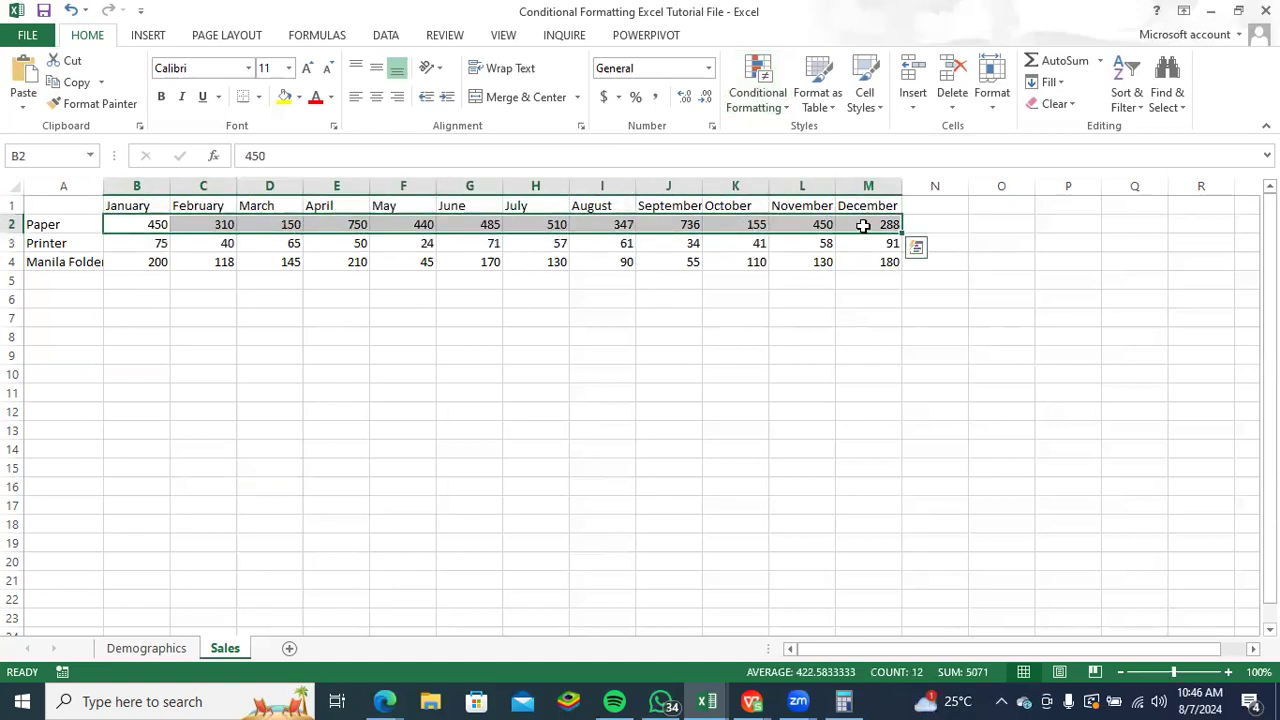
{"action": "left_click", "coordinate": [789, 107]}
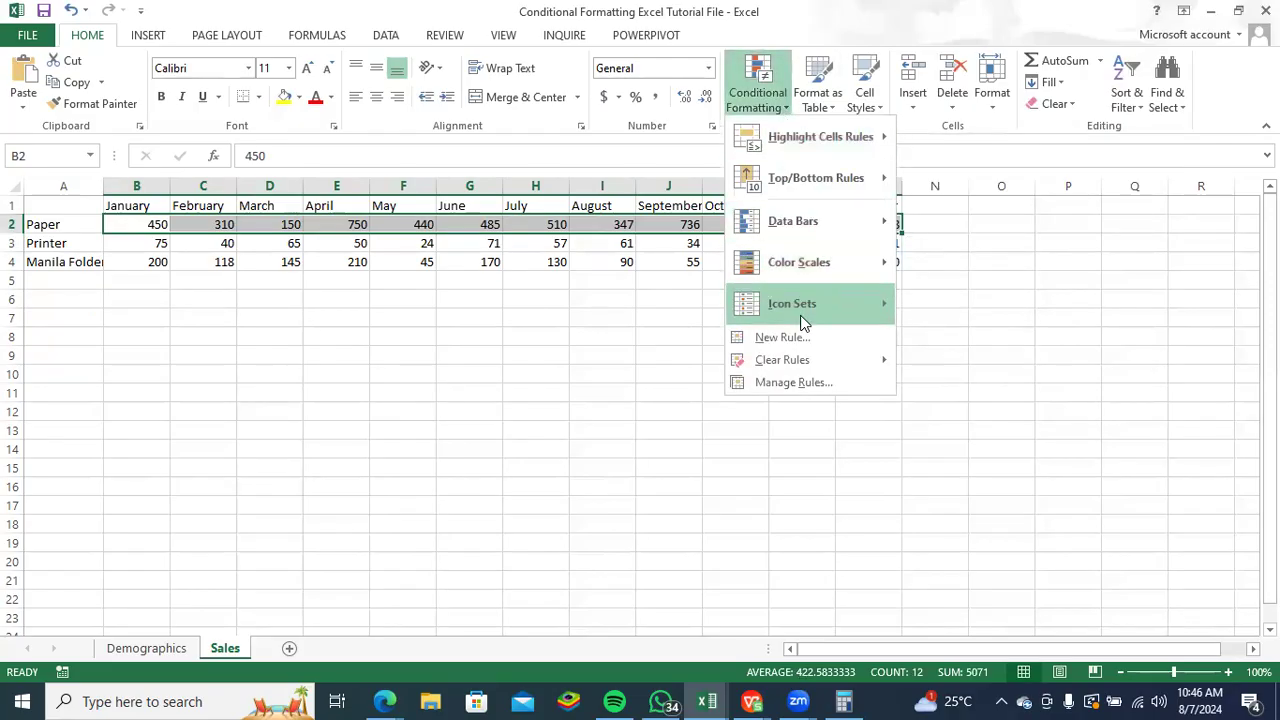
{"action": "mouse_move", "coordinate": [803, 320]}
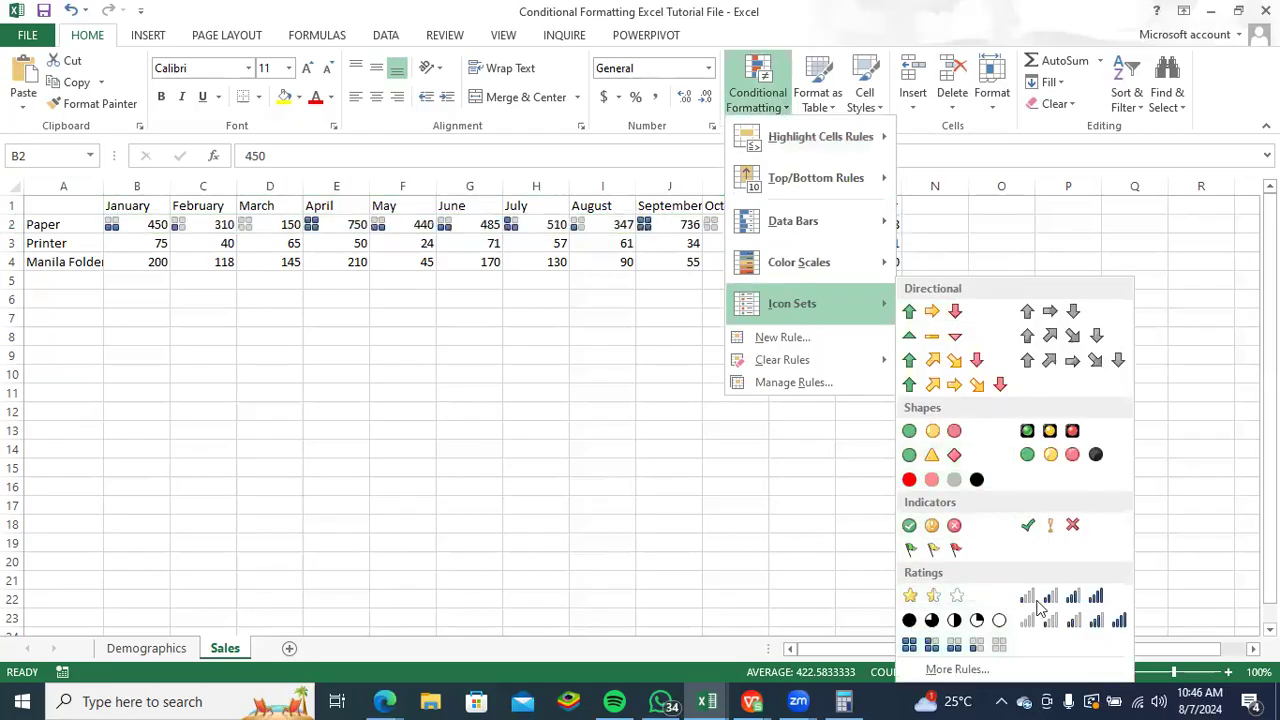
{"action": "left_click", "coordinate": [930, 311]}
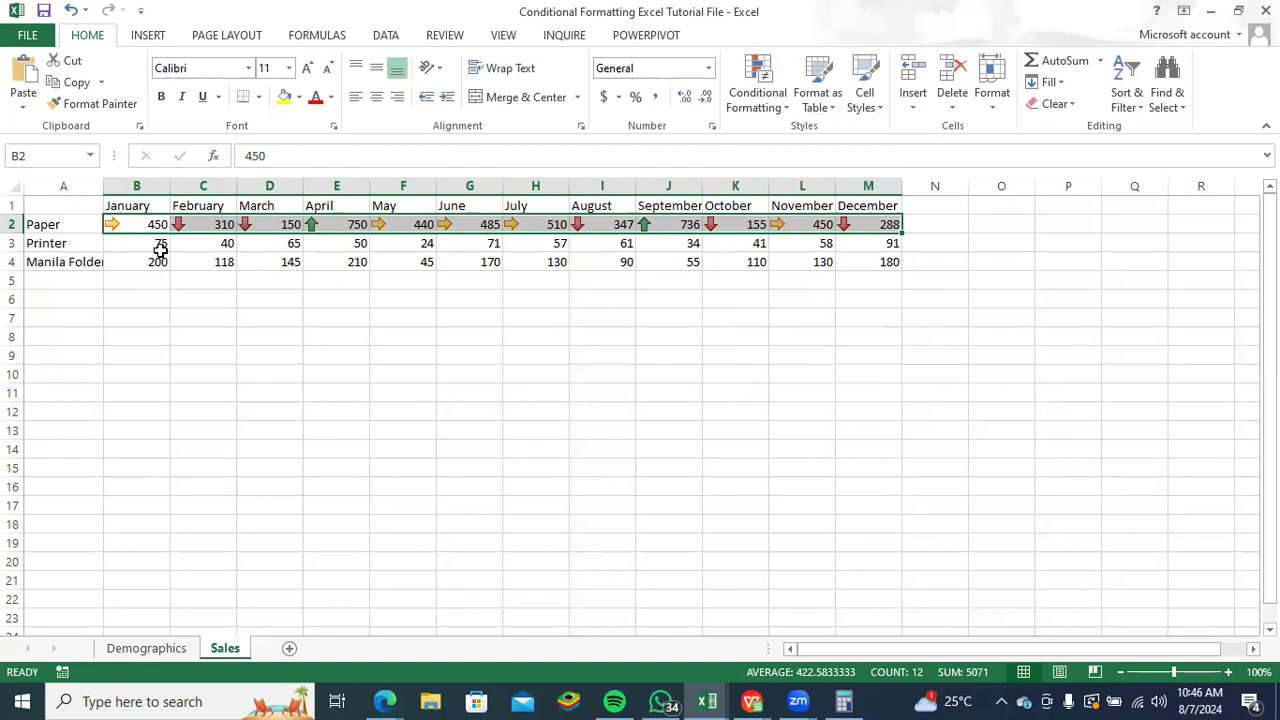
{"action": "left_click", "coordinate": [787, 107]}
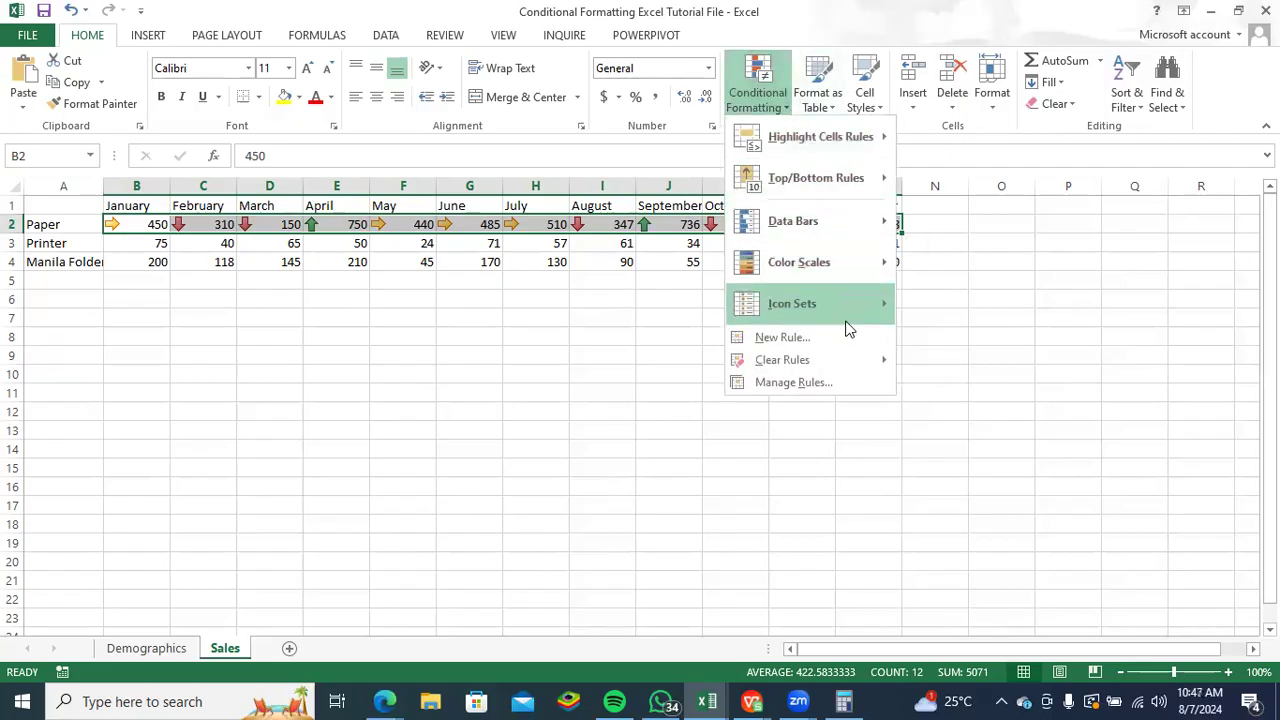
{"action": "mouse_move", "coordinate": [847, 329]}
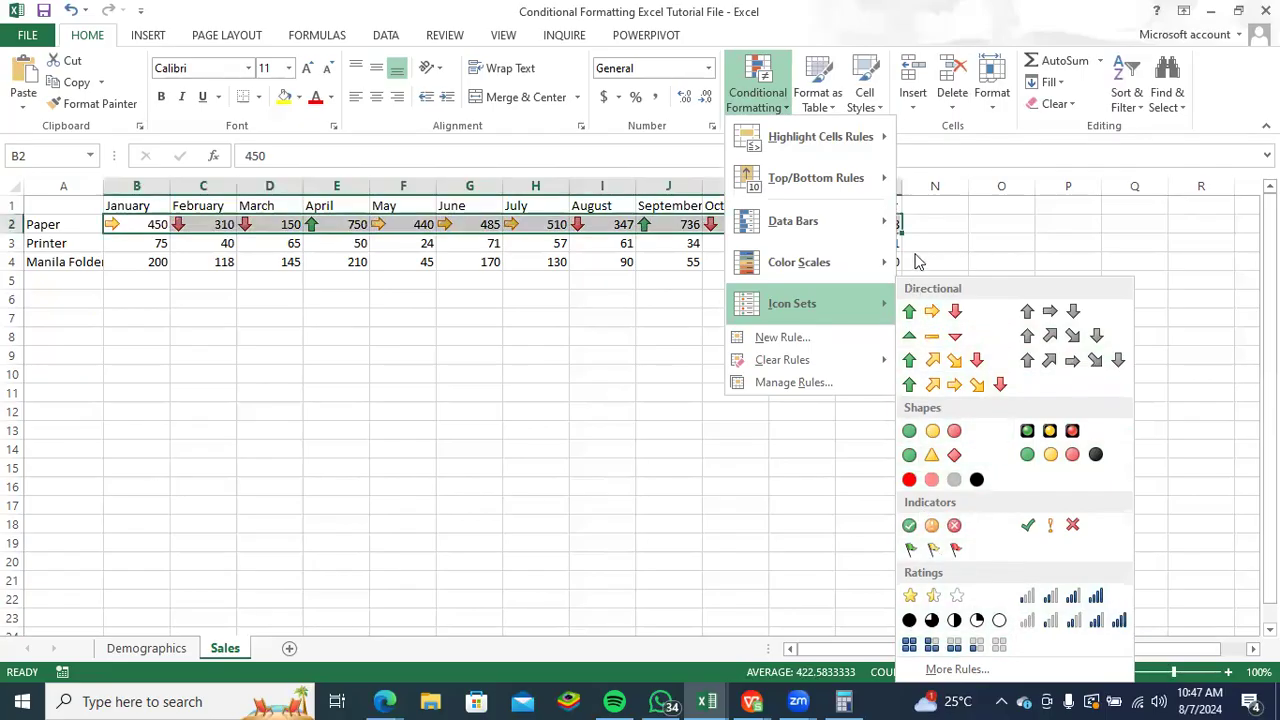
{"action": "left_click", "coordinate": [953, 246]}
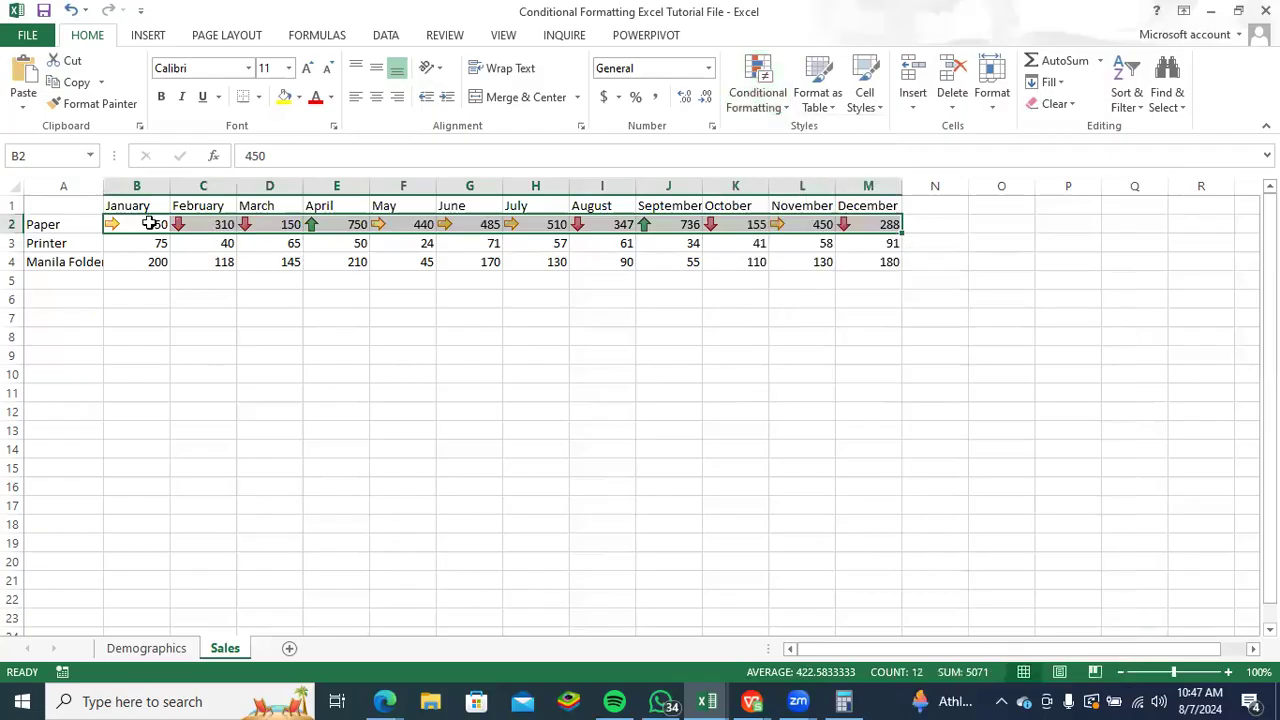
- Try the coloured three-arrow icon set on the sales of all three products together, B2:M4
{"action": "left_click_drag", "start_coordinate": [150, 224], "coordinate": [873, 257]}
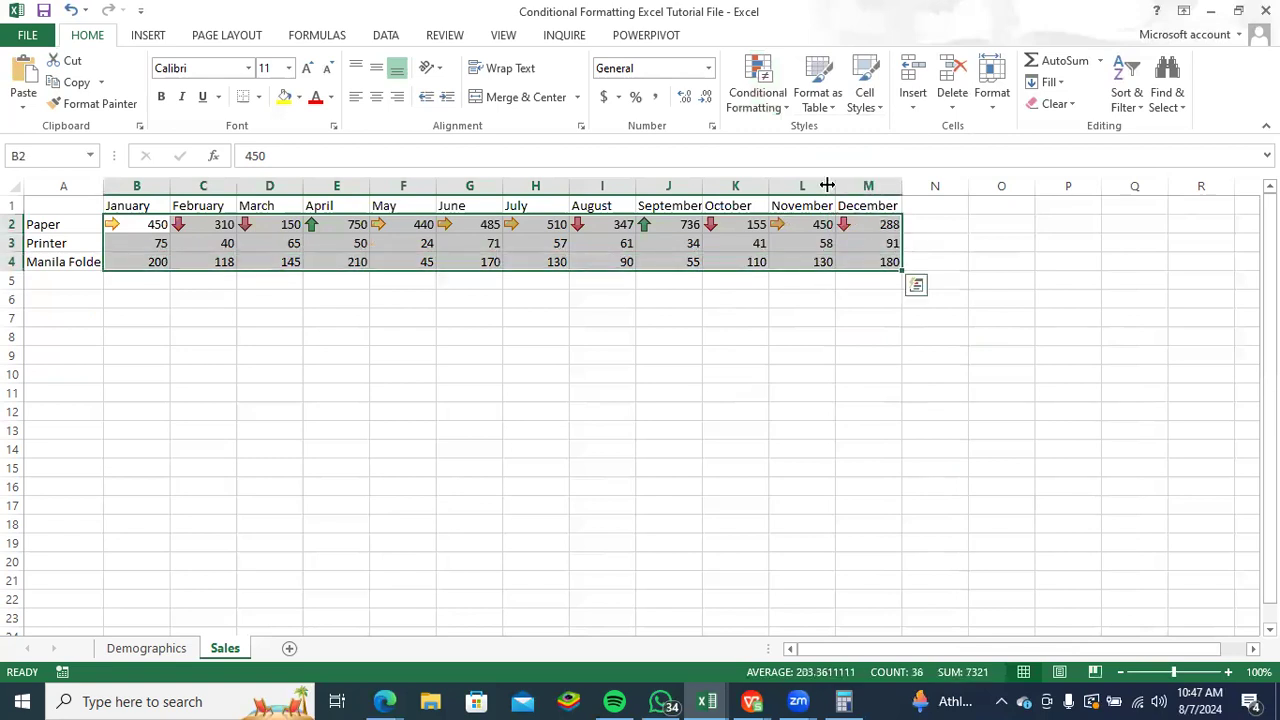
{"action": "left_click", "coordinate": [789, 103]}
{"action": "mouse_move", "coordinate": [821, 298]}
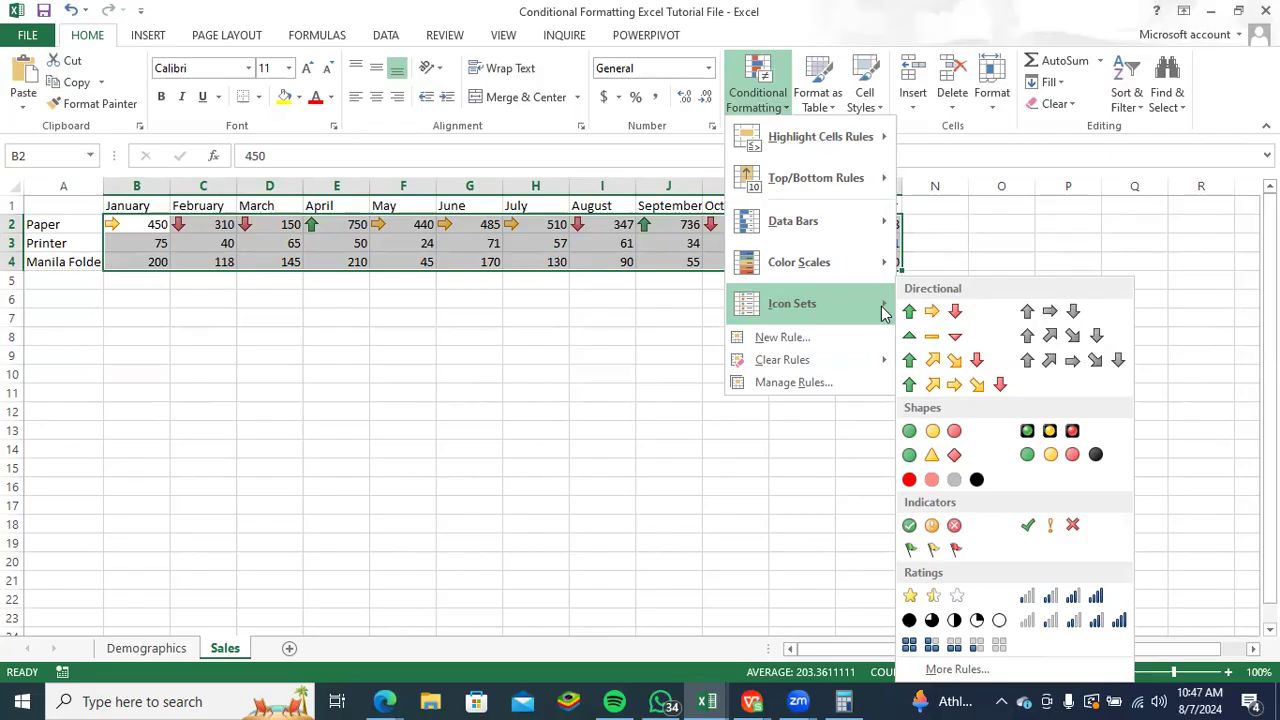
{"action": "left_click", "coordinate": [920, 313]}
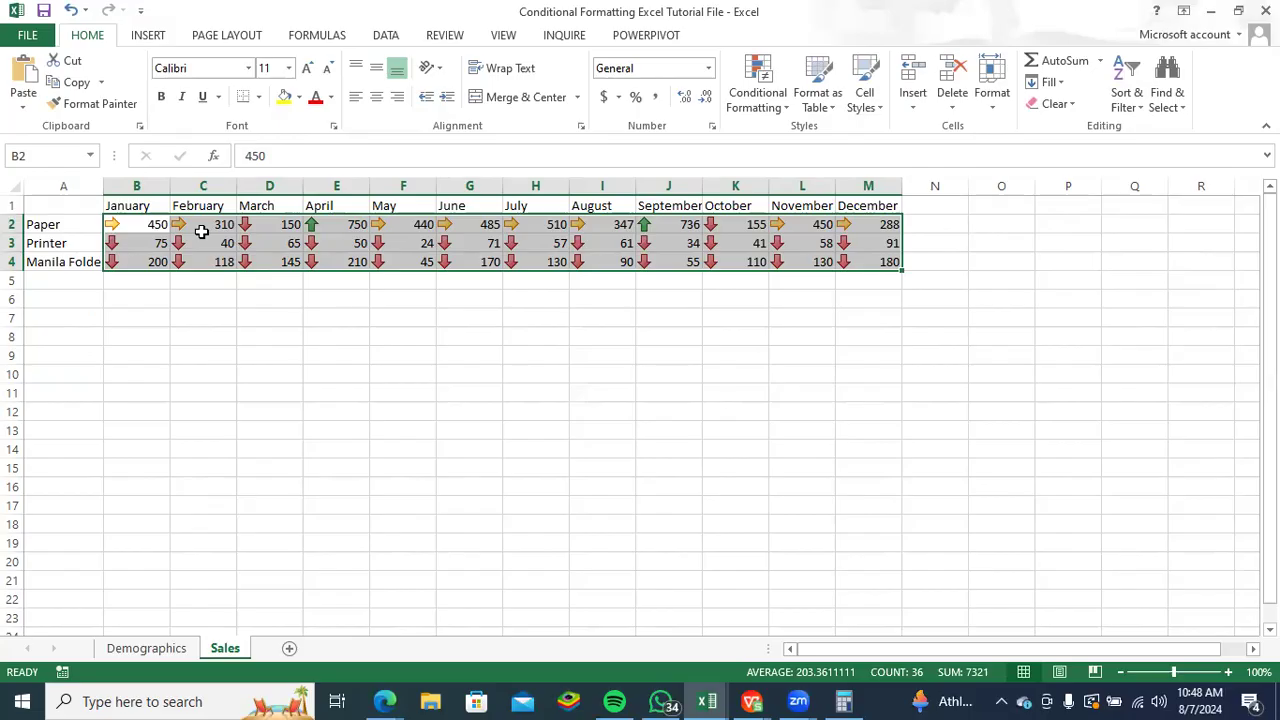
{"action": "key", "text": "ctrl+z"}
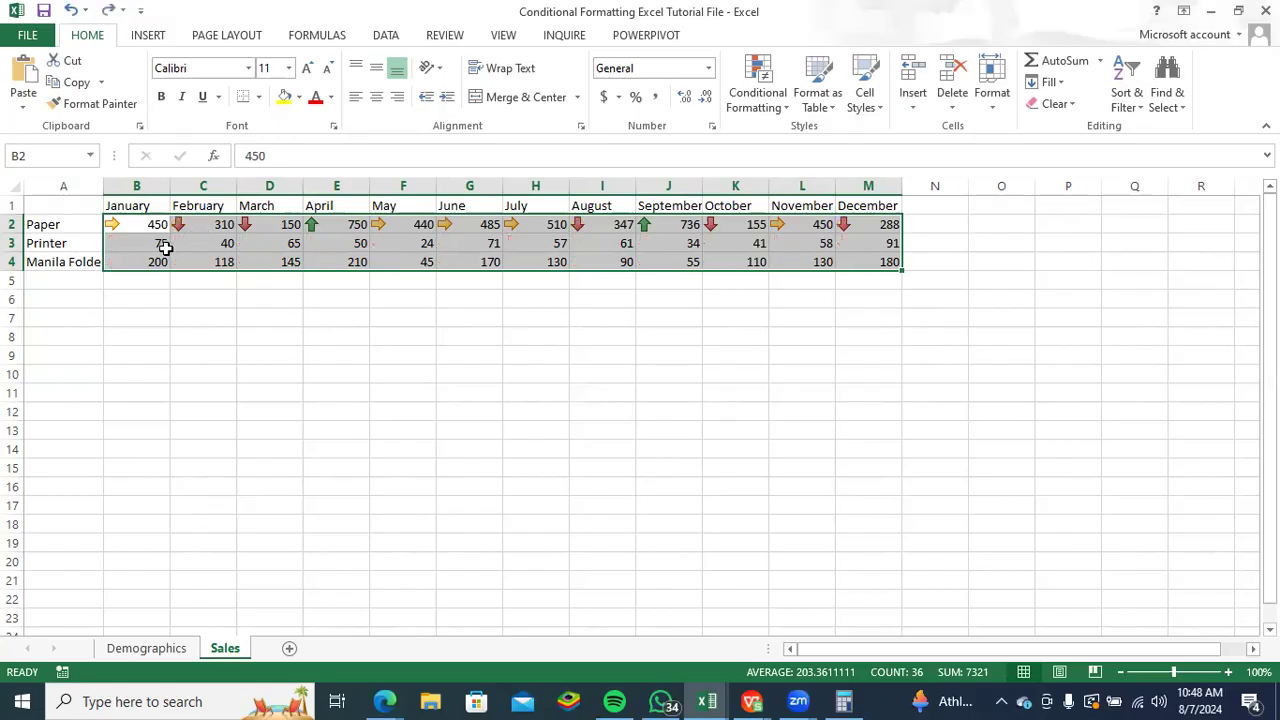
- Apply the coloured three-arrow icon set to the Printer sales in B3:M3
{"action": "left_click_drag", "start_coordinate": [140, 246], "coordinate": [886, 243]}
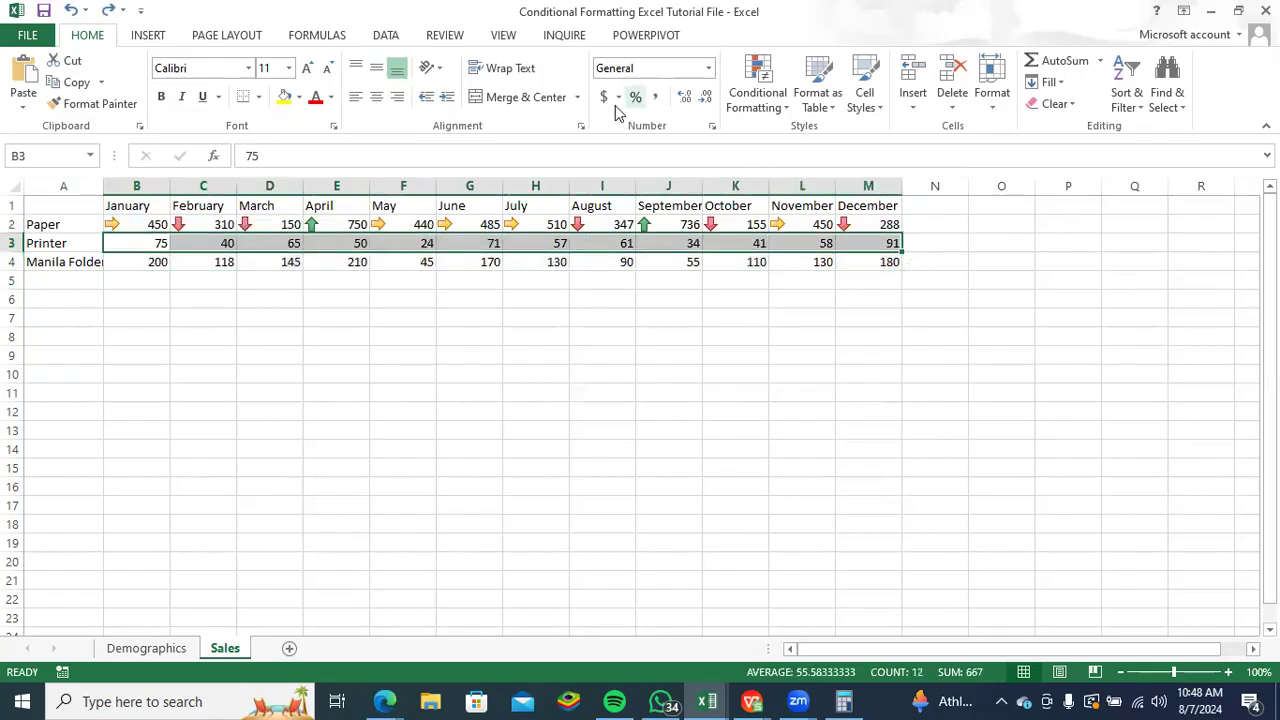
{"action": "left_click", "coordinate": [786, 108]}
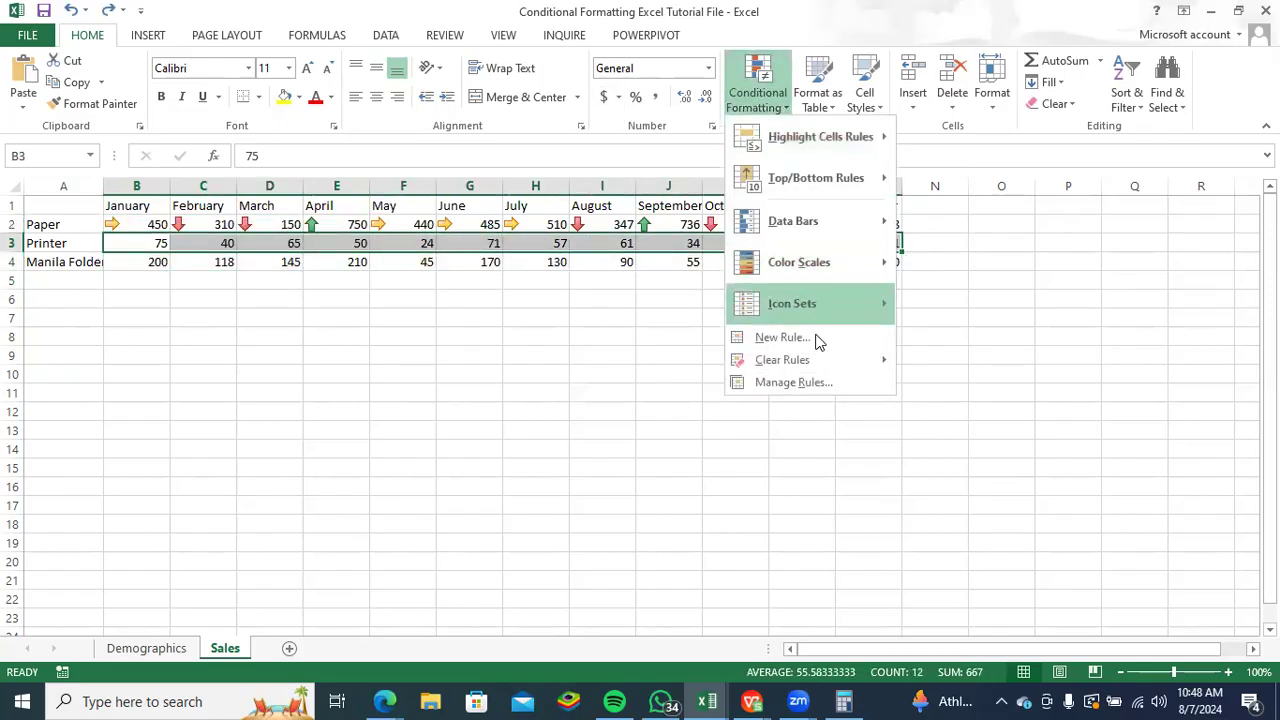
{"action": "mouse_move", "coordinate": [838, 311]}
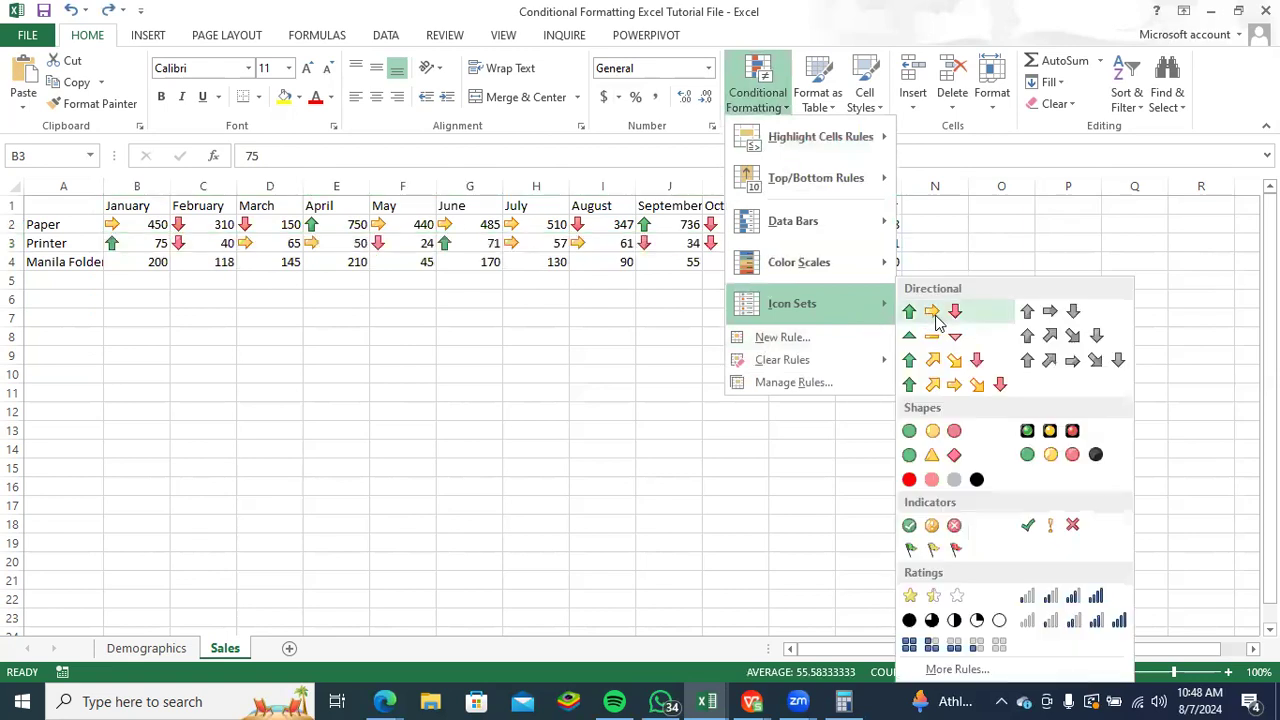
{"action": "left_click", "coordinate": [936, 315]}
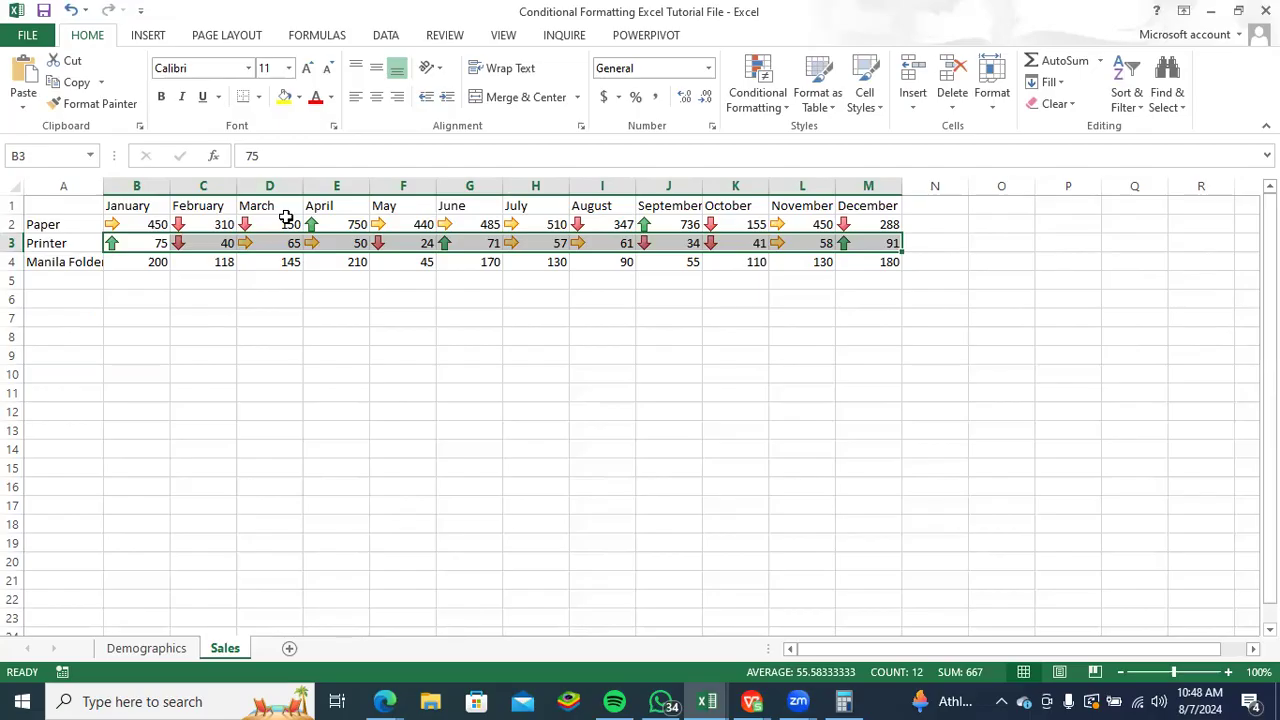
- Apply the coloured five-arrow icon set to the Manila Folder sales in B4:M4
{"action": "left_click_drag", "start_coordinate": [125, 265], "coordinate": [868, 262]}
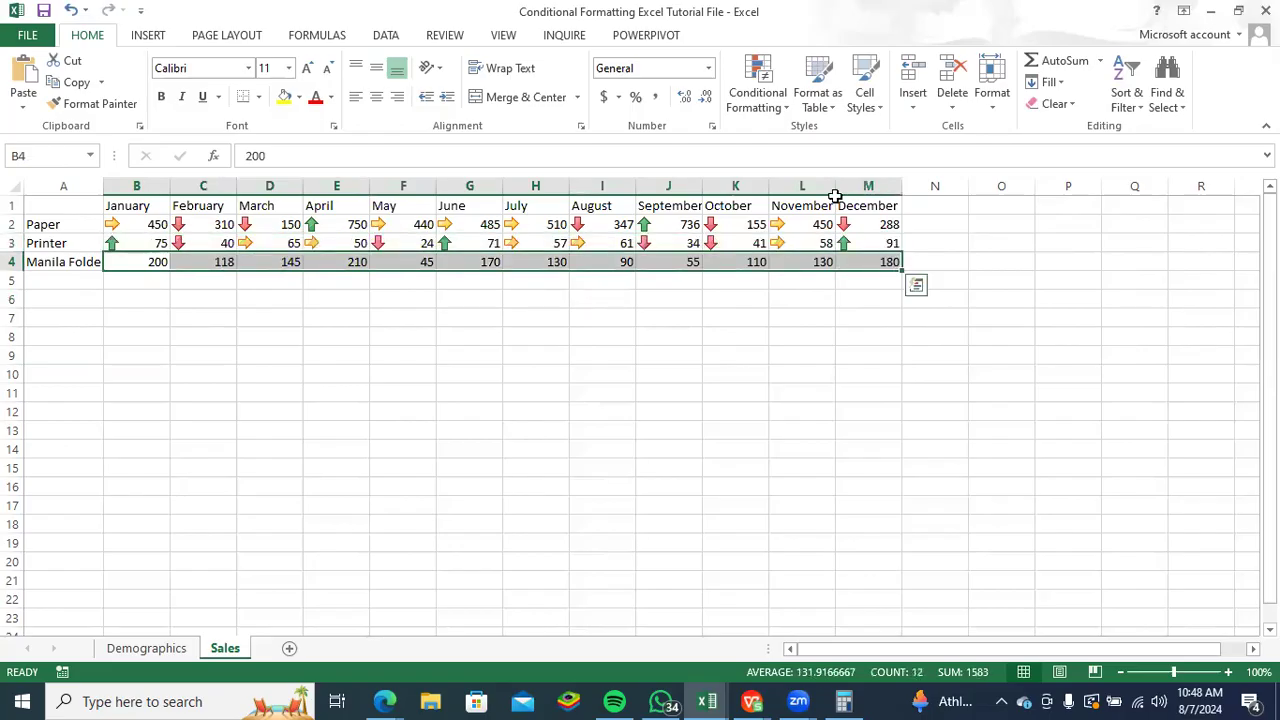
{"action": "left_click", "coordinate": [781, 110]}
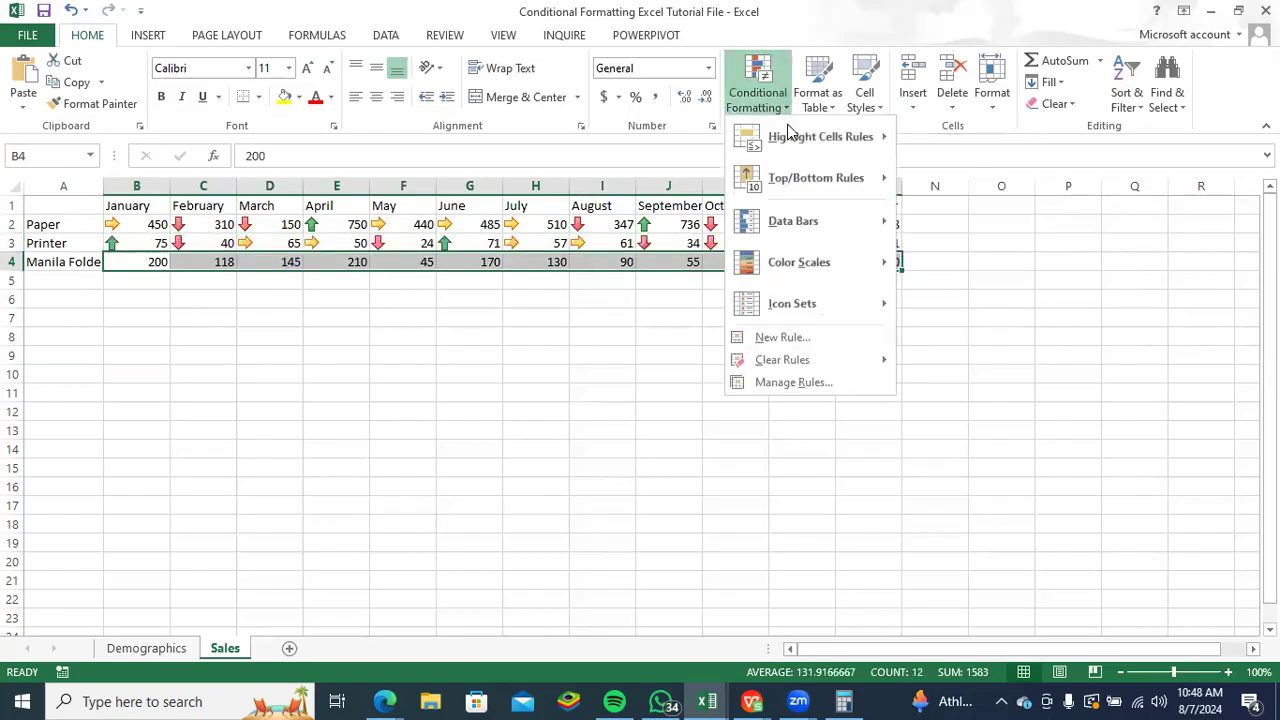
{"action": "mouse_move", "coordinate": [860, 310]}
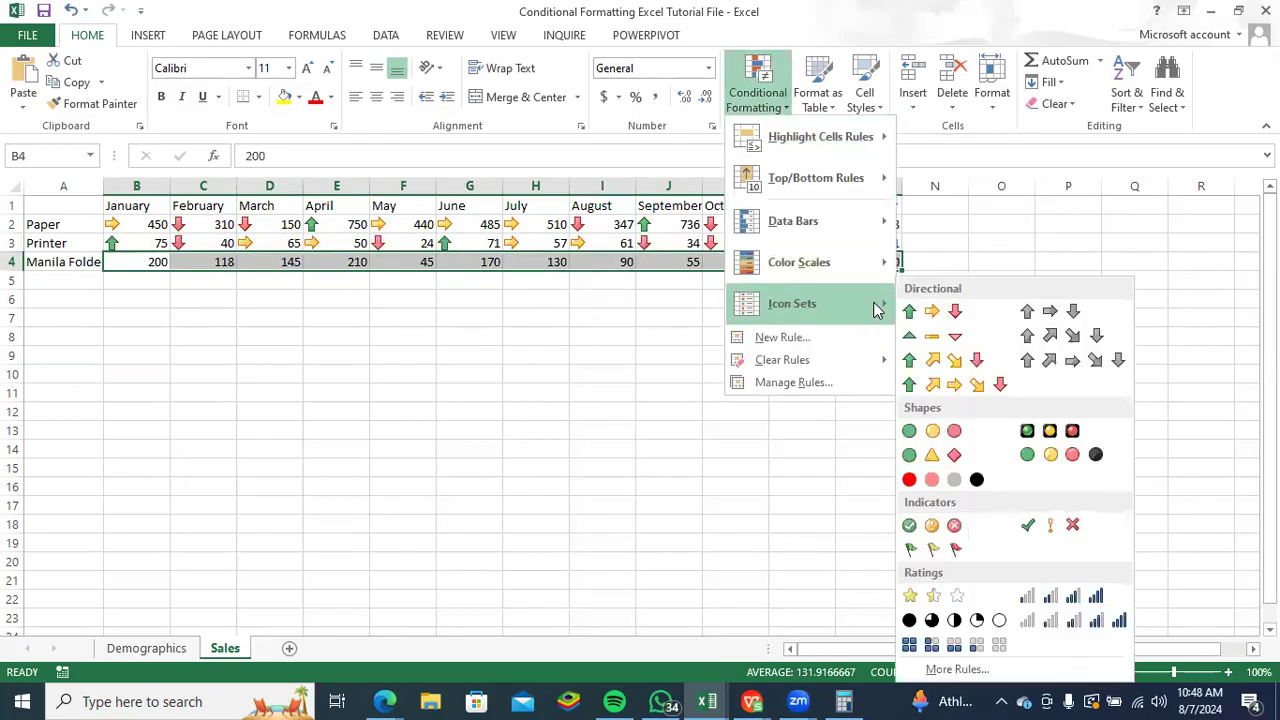
{"action": "left_click", "coordinate": [956, 385]}
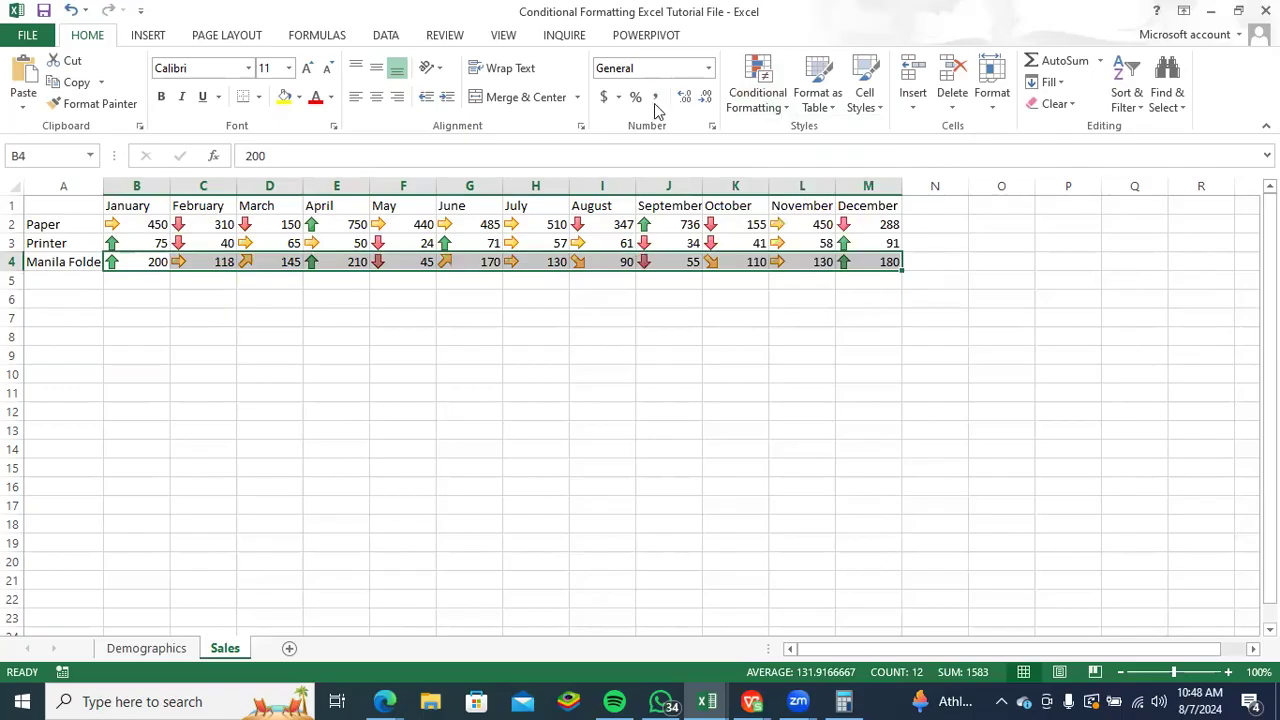
{"action": "left_click", "coordinate": [783, 108]}
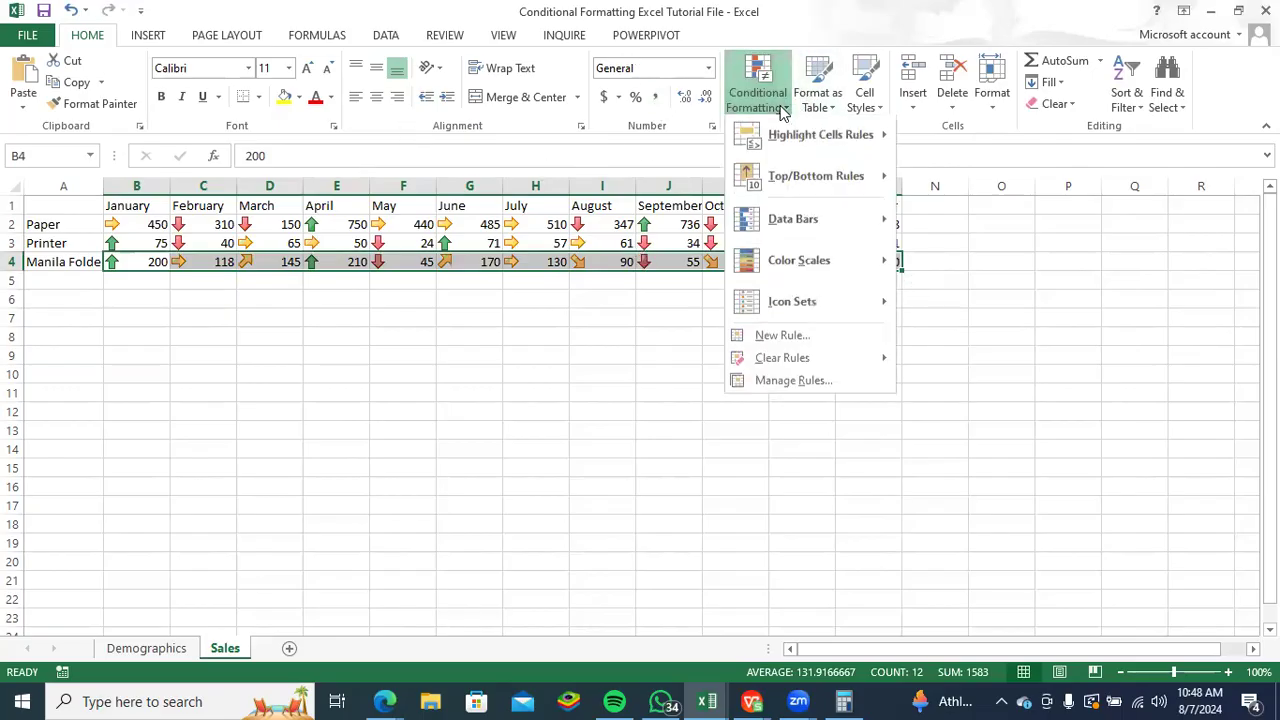
{"action": "mouse_move", "coordinate": [826, 305]}
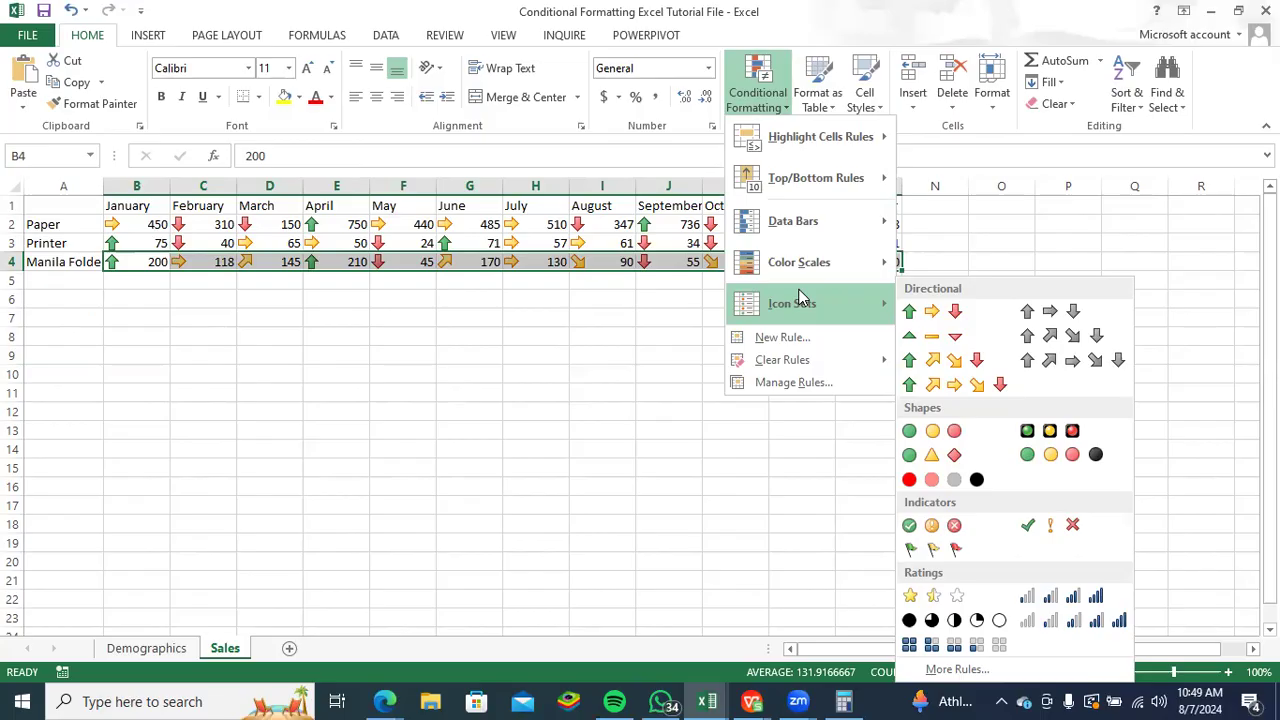
{"action": "left_click", "coordinate": [618, 303]}
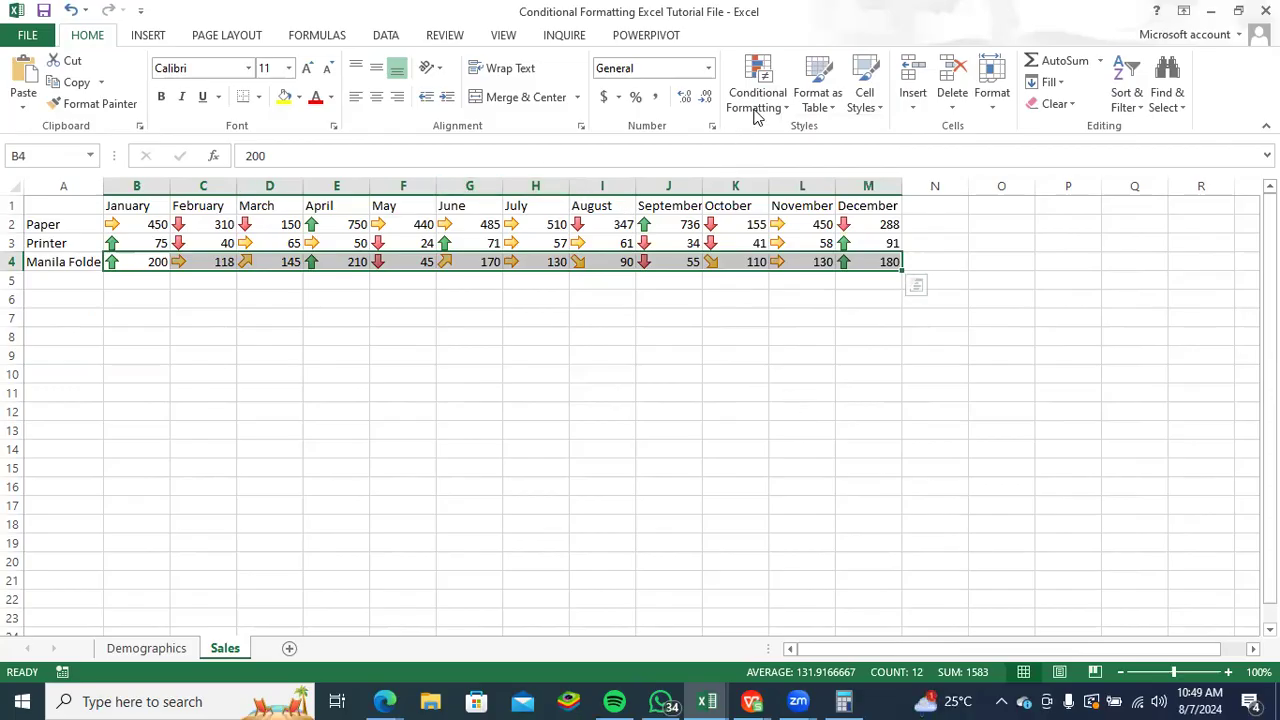
{"action": "left_click", "coordinate": [787, 107]}
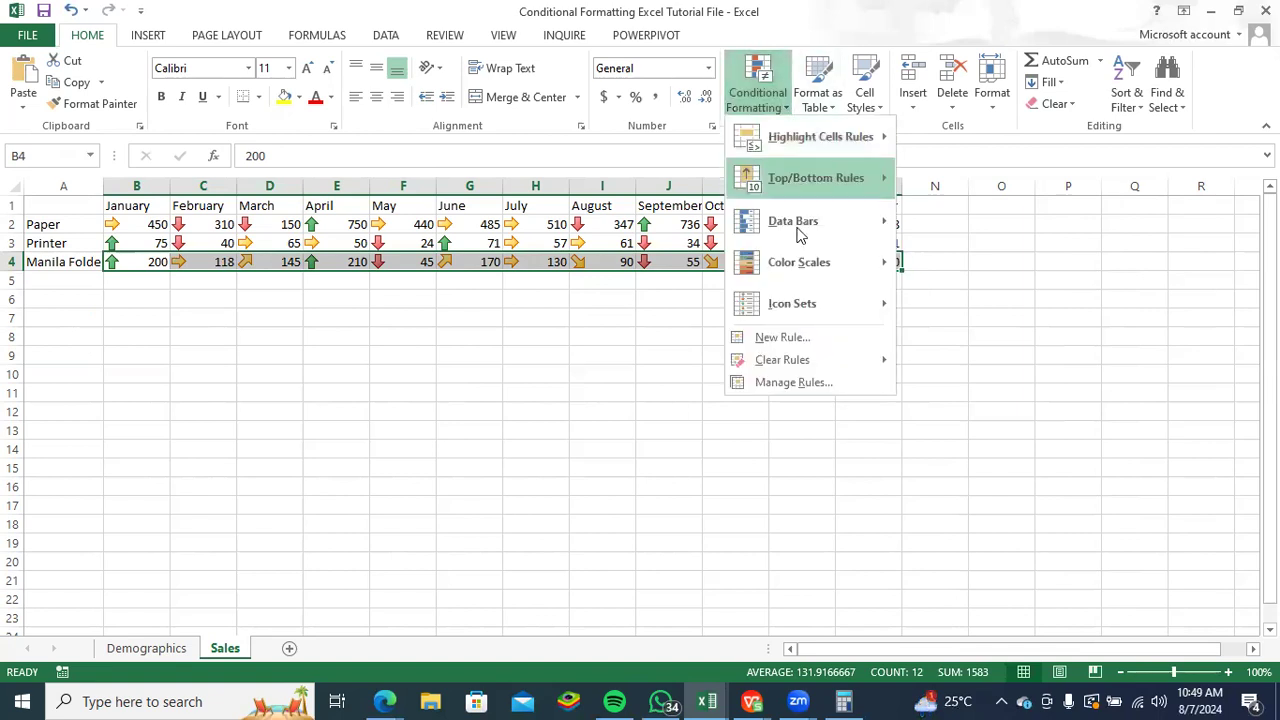
{"action": "mouse_move", "coordinate": [845, 256]}
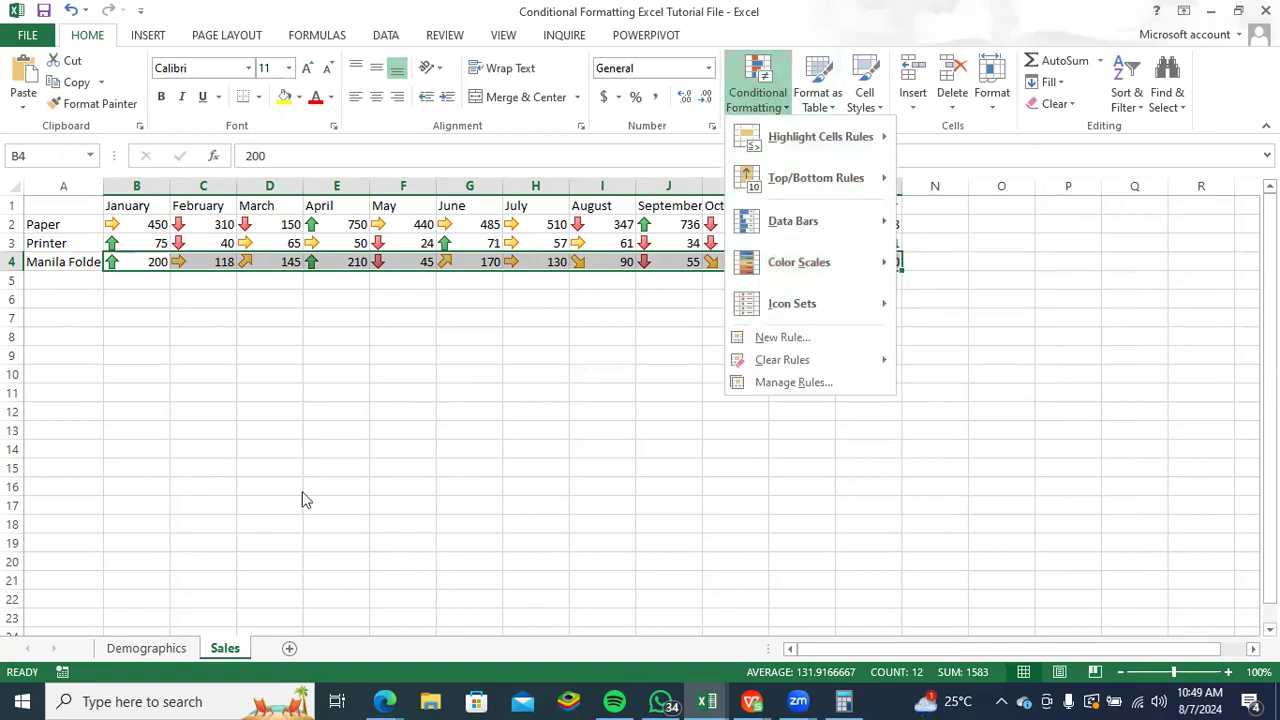
- Show the Demographics sheet and select the whole employee table, A1:K10, including its headers
{"action": "left_click", "coordinate": [158, 648]}
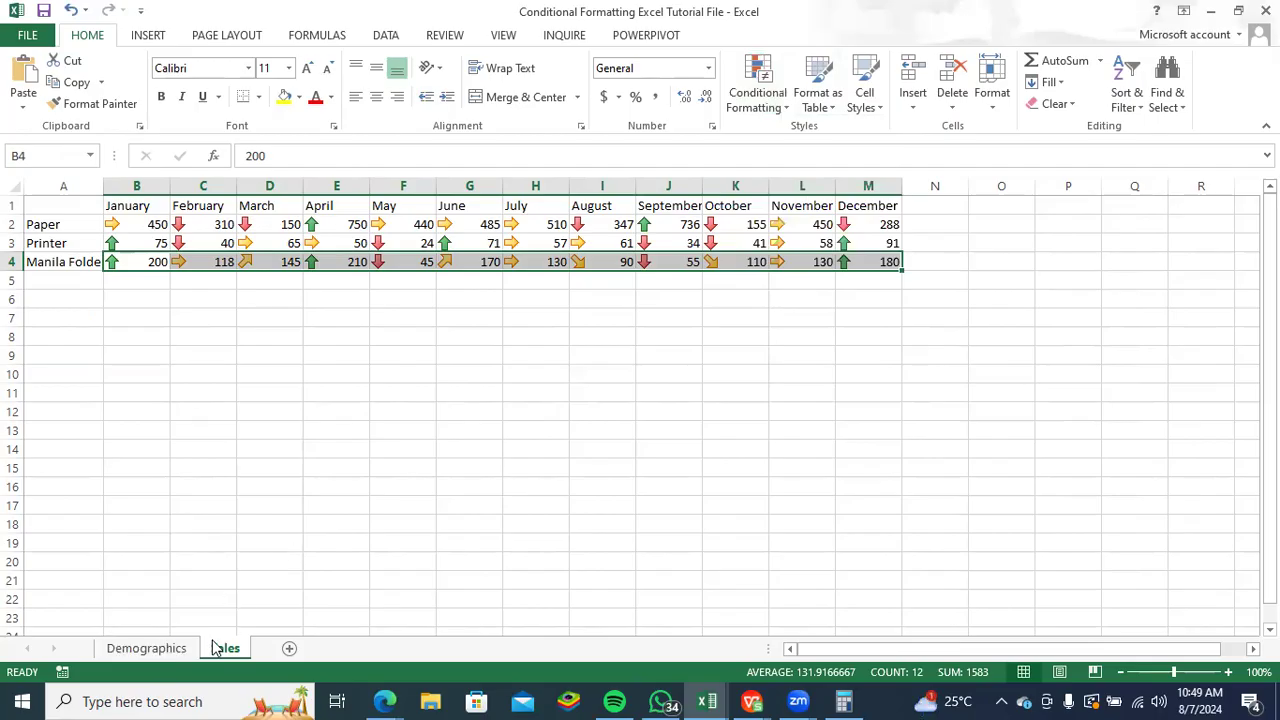
{"action": "left_click", "coordinate": [185, 650]}
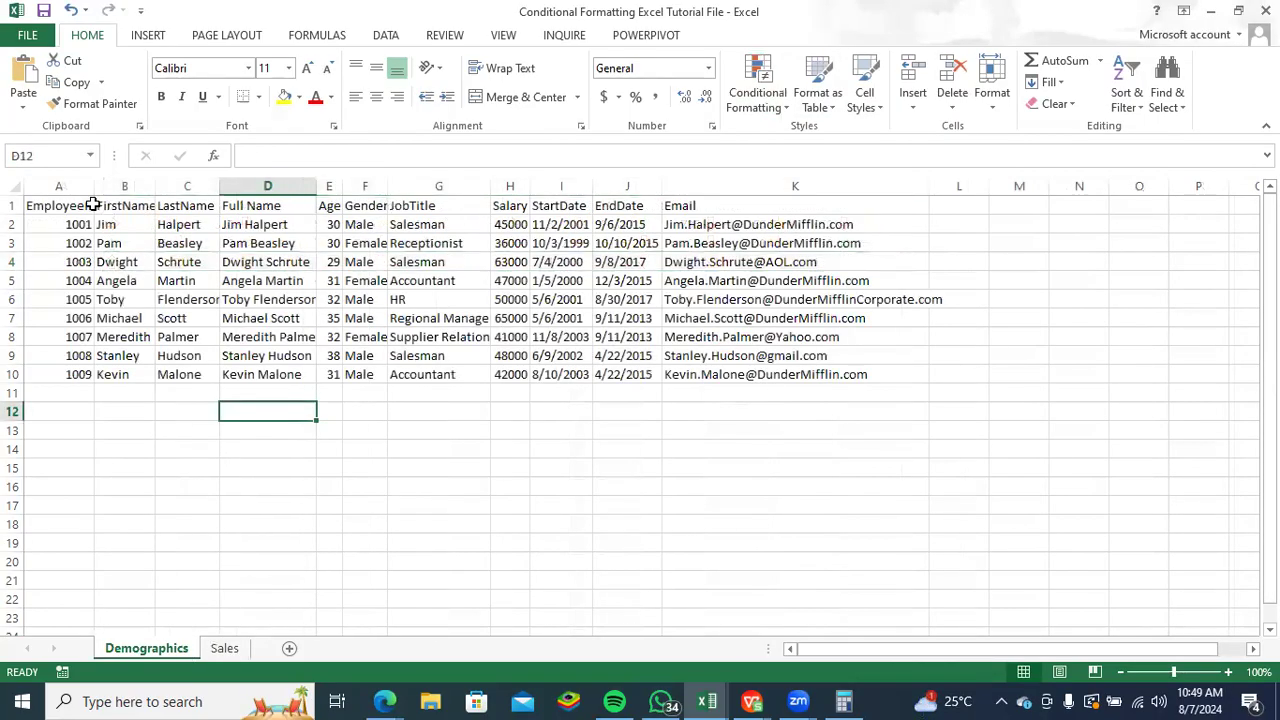
{"action": "left_click", "coordinate": [42, 207]}
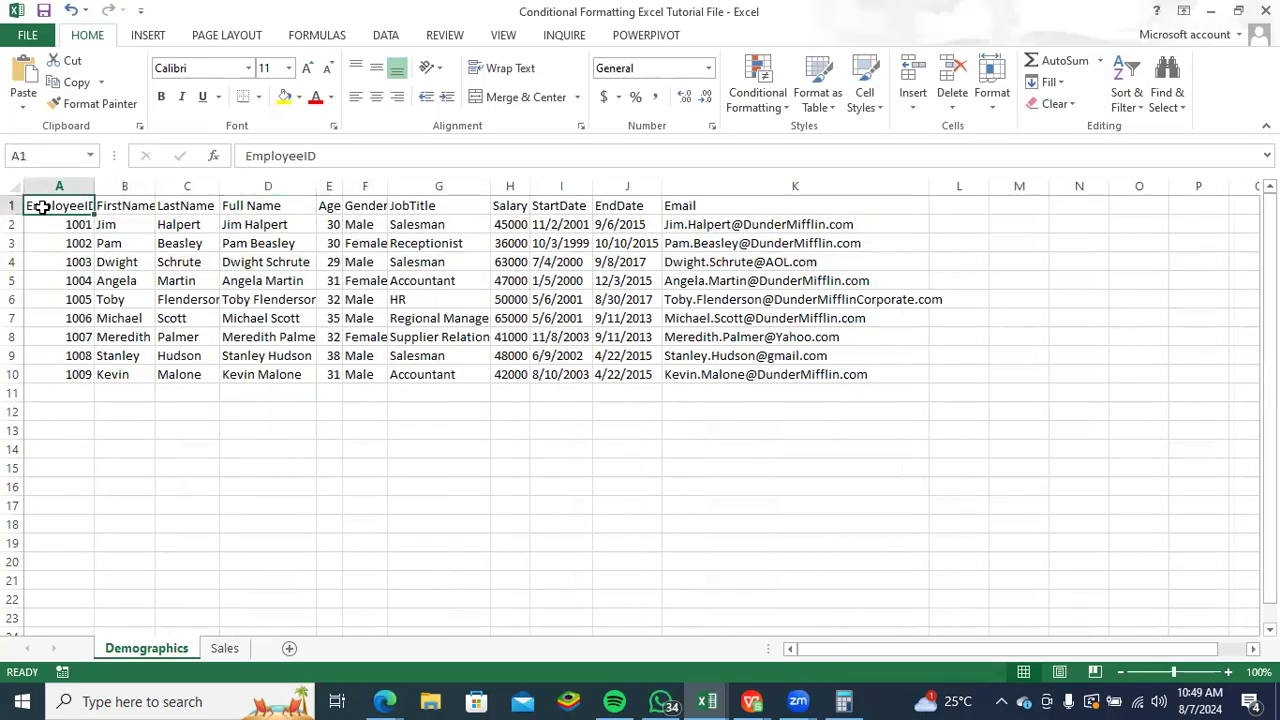
{"action": "key", "text": "ctrl+shift+Right"}
{"action": "key", "text": "ctrl+shift+Down"}
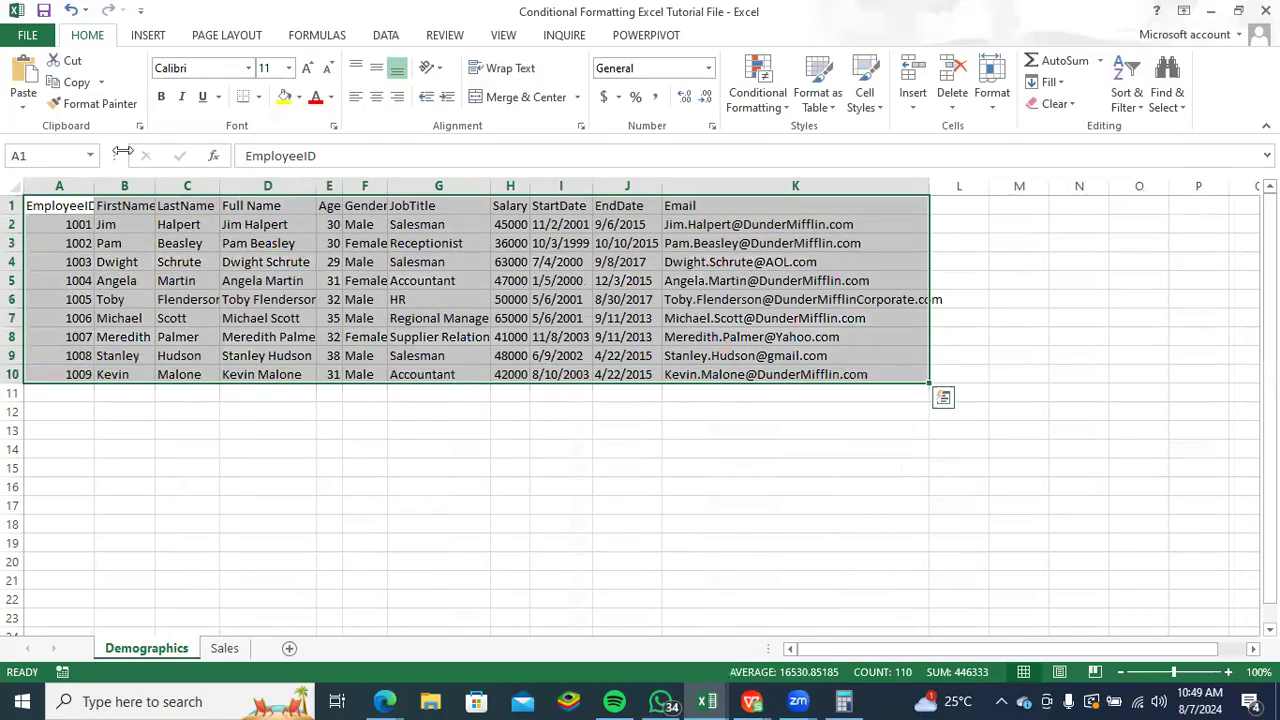
- Auto-fit the EndDate, StartDate, Full Name and EmployeeID columns to their contents, and widen the Age column
{"action": "double_click", "coordinate": [660, 185]}
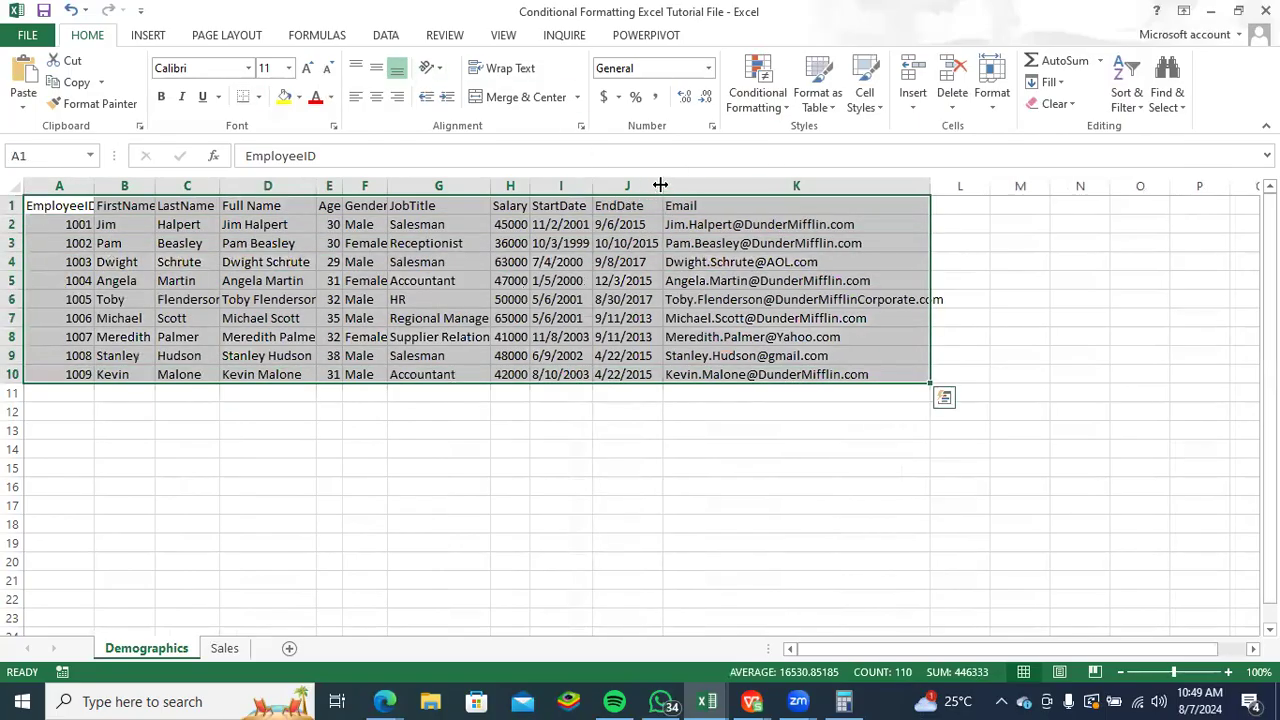
{"action": "double_click", "coordinate": [593, 185]}
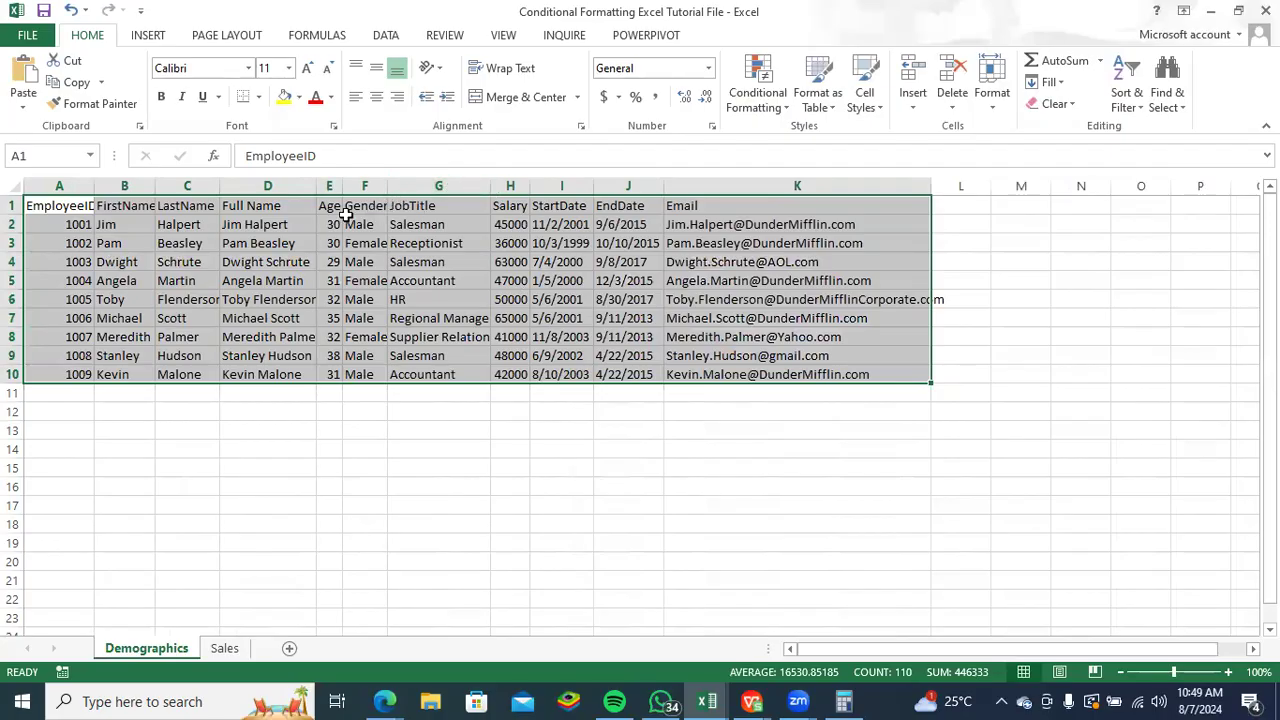
{"action": "double_click", "coordinate": [316, 185]}
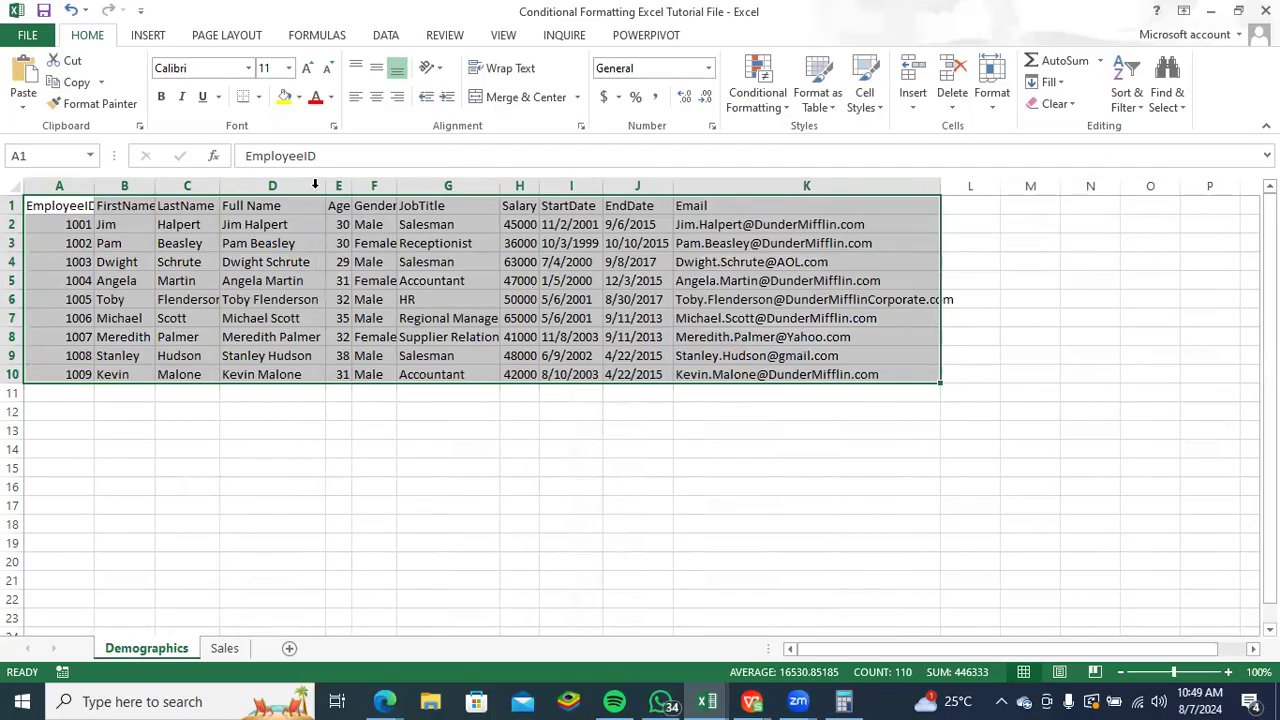
{"action": "double_click", "coordinate": [89, 186]}
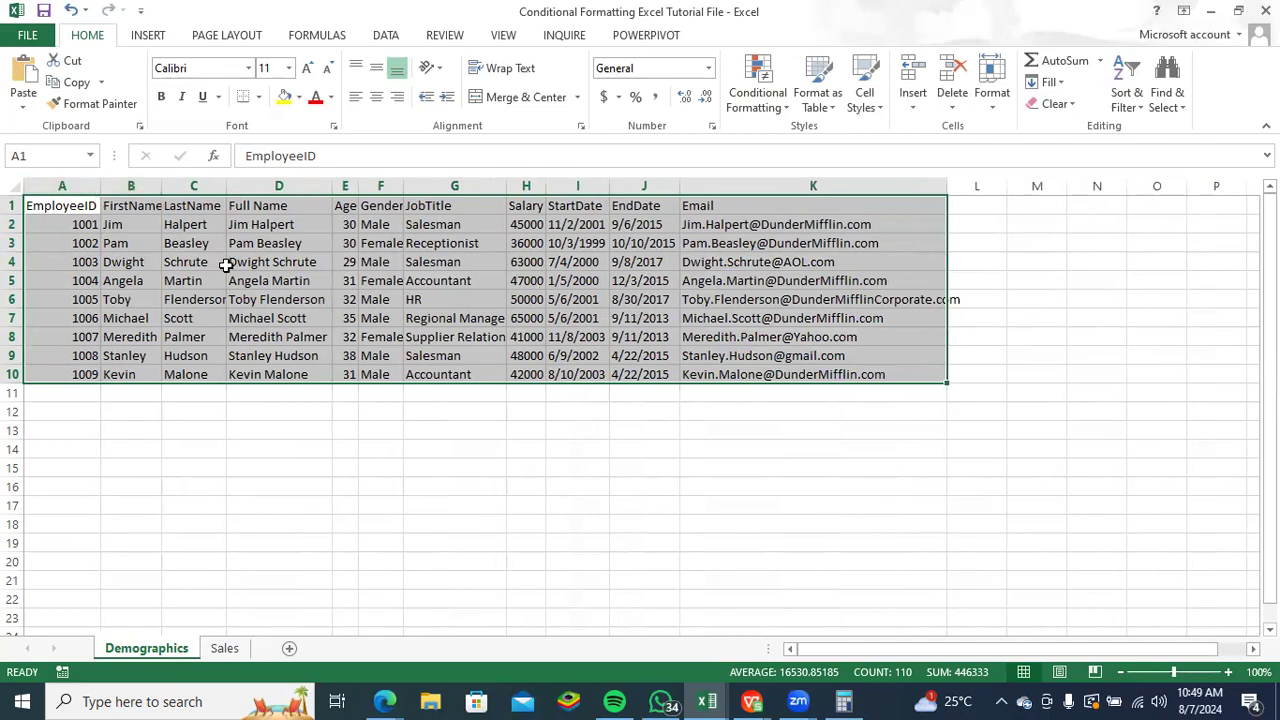
{"action": "left_click", "coordinate": [600, 453]}
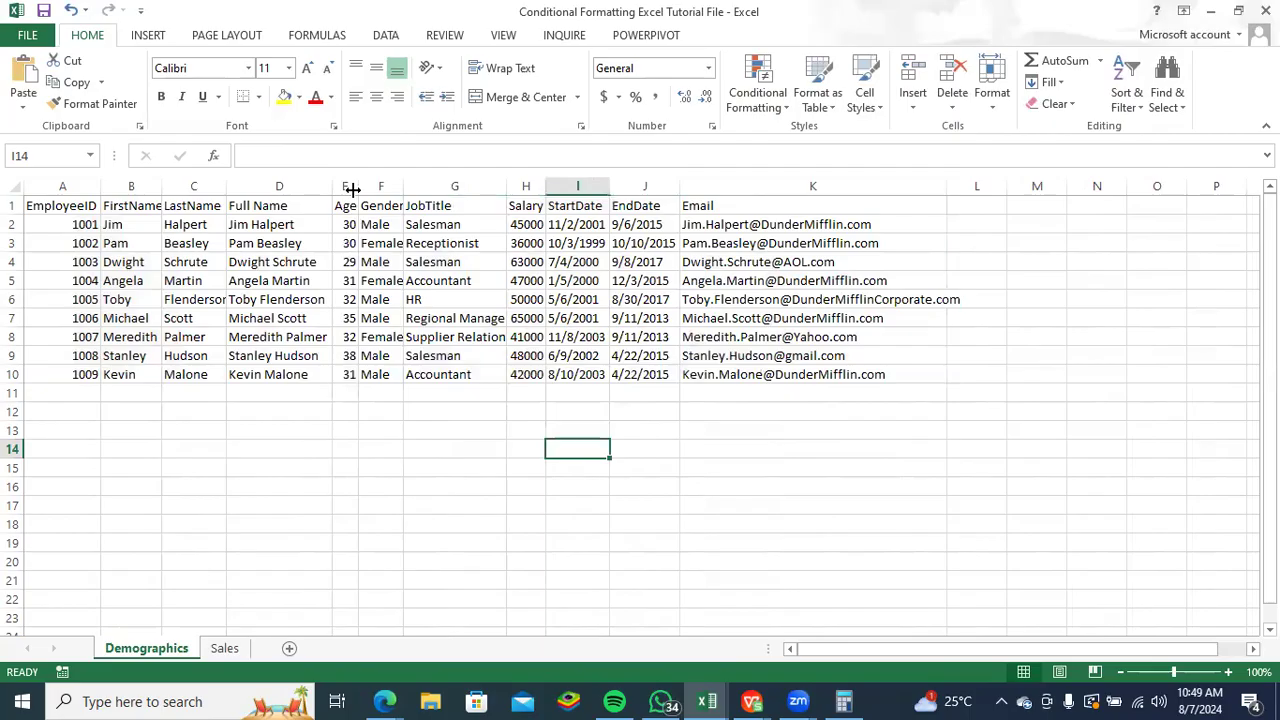
{"action": "left_click_drag", "start_coordinate": [358, 188], "coordinate": [391, 190]}
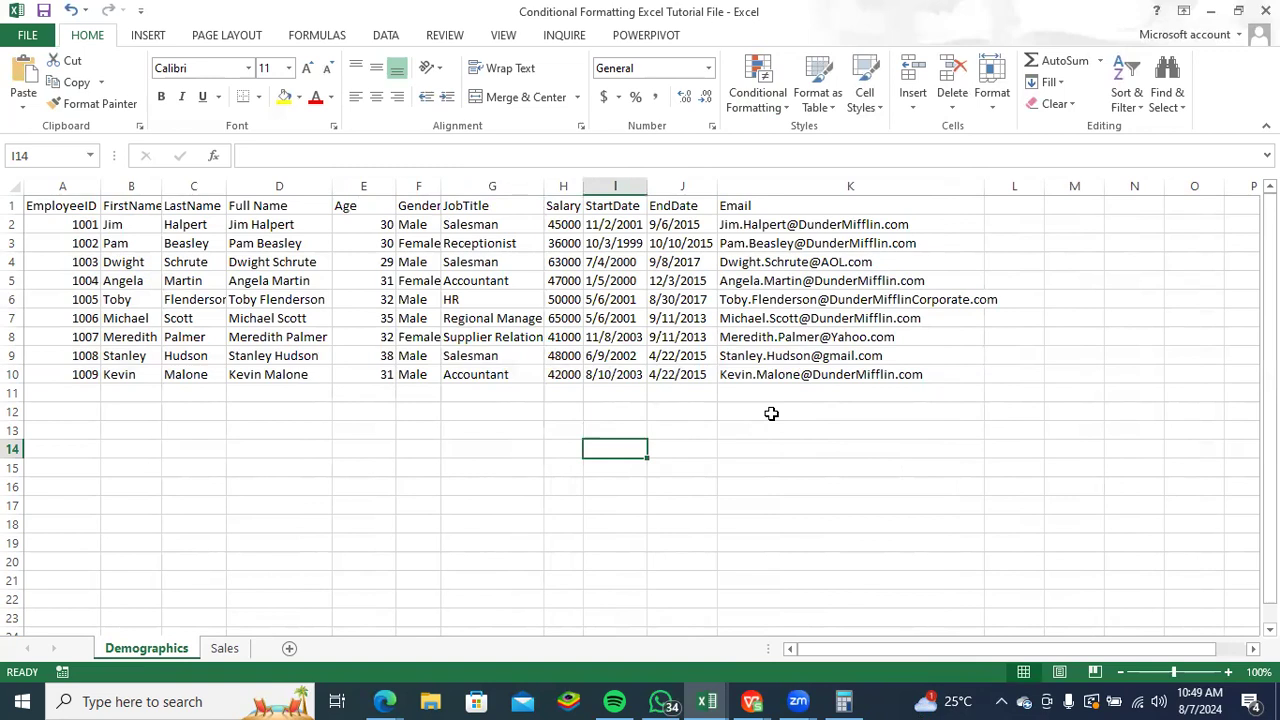
- Widen the Salary column and apply the green-yellow-red colour scale to the salaries in H2:H10
{"action": "left_click_drag", "start_coordinate": [583, 188], "coordinate": [641, 188]}
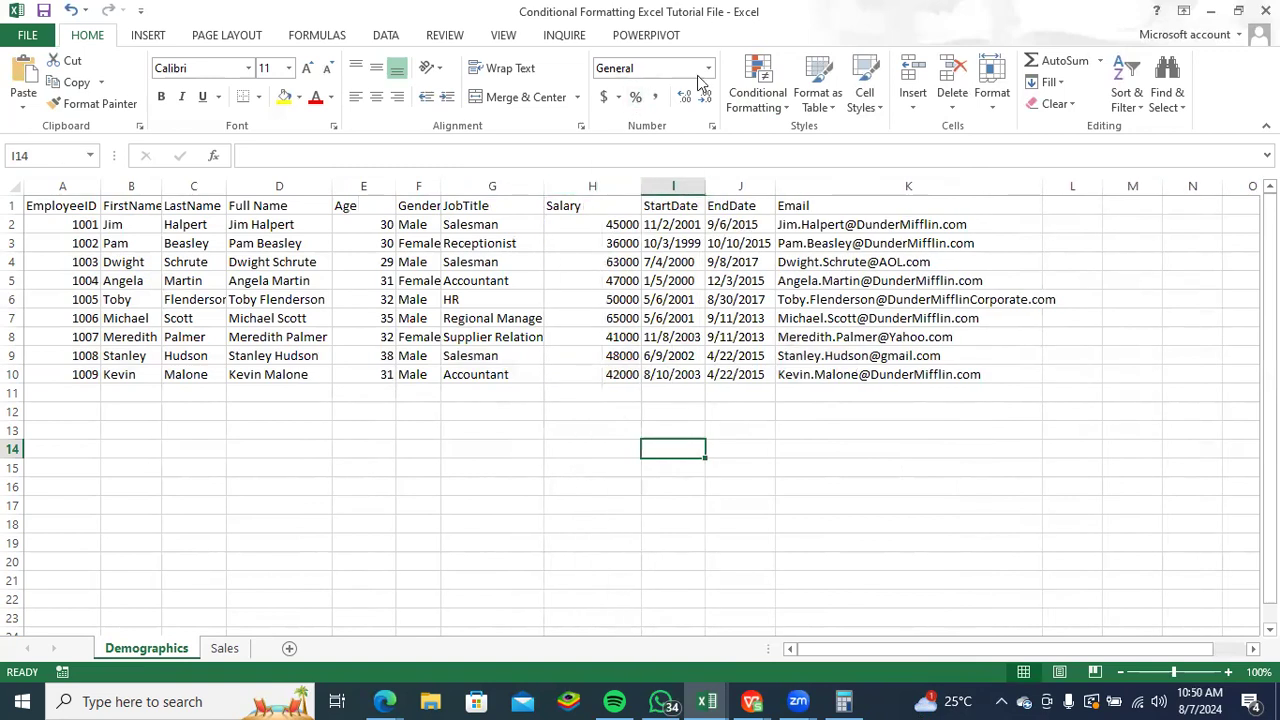
{"action": "left_click_drag", "start_coordinate": [603, 226], "coordinate": [610, 374]}
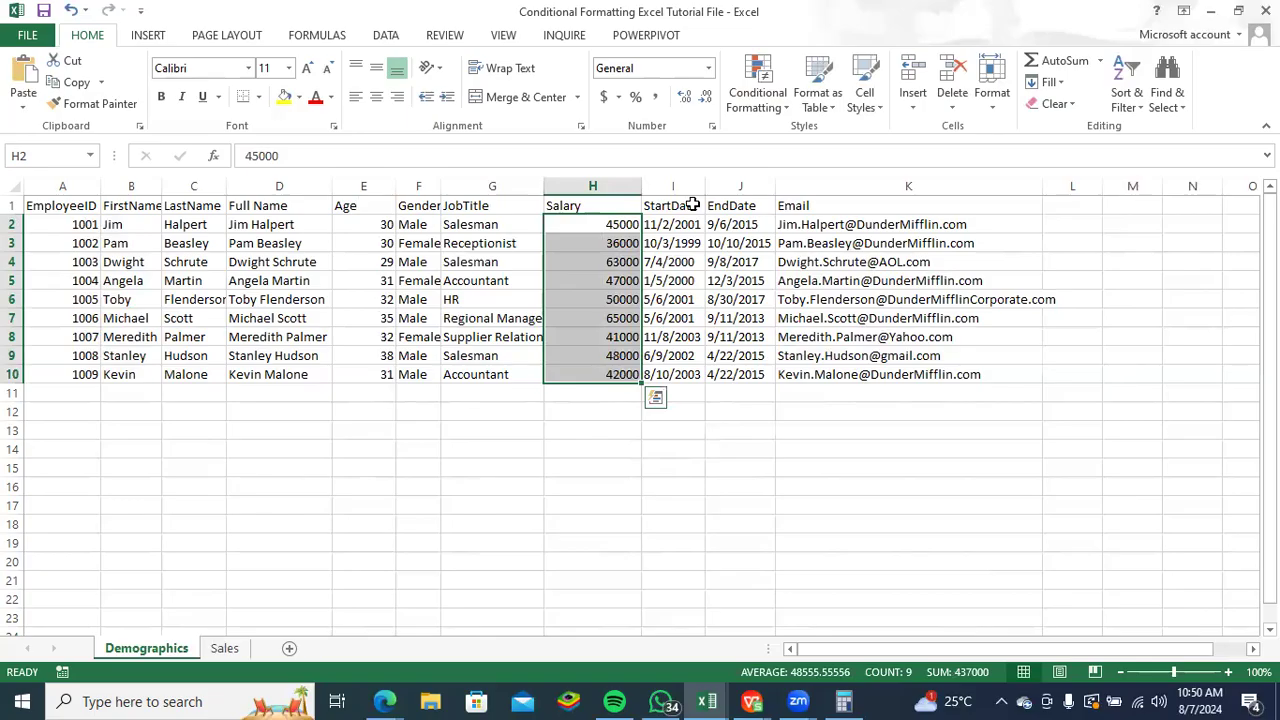
{"action": "left_click", "coordinate": [785, 108]}
{"action": "mouse_move", "coordinate": [806, 257]}
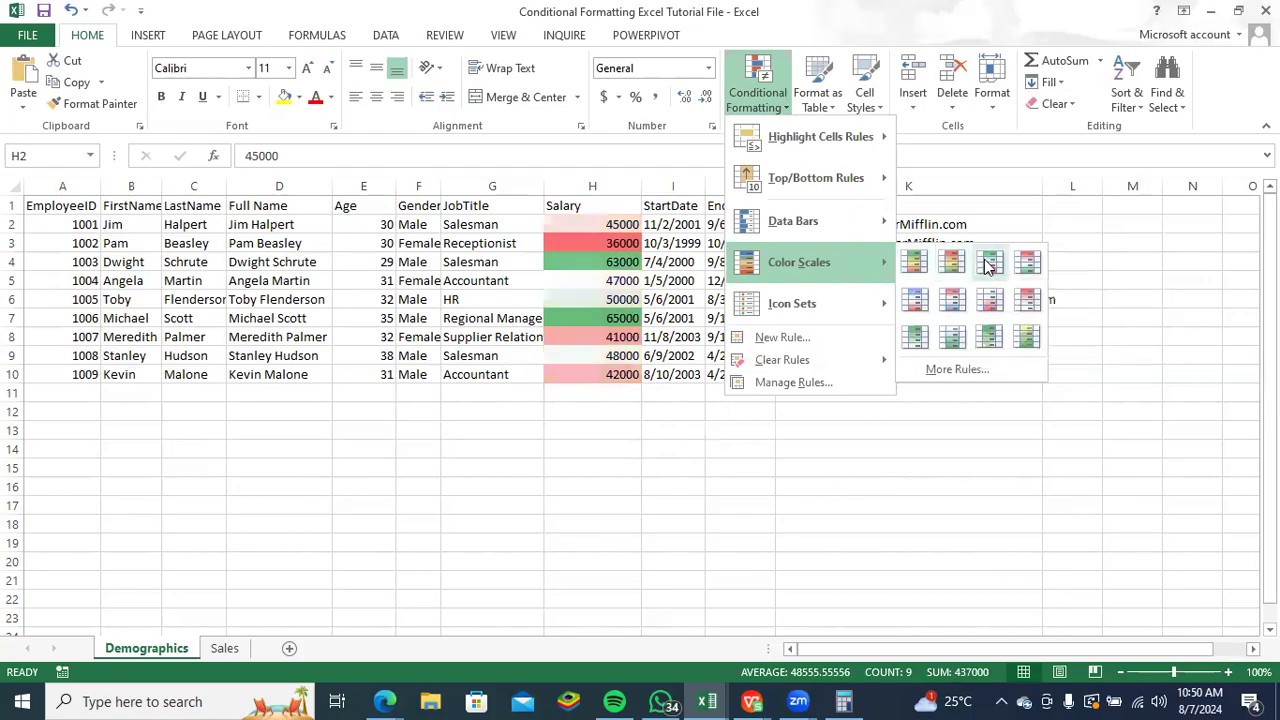
{"action": "left_click", "coordinate": [913, 261]}
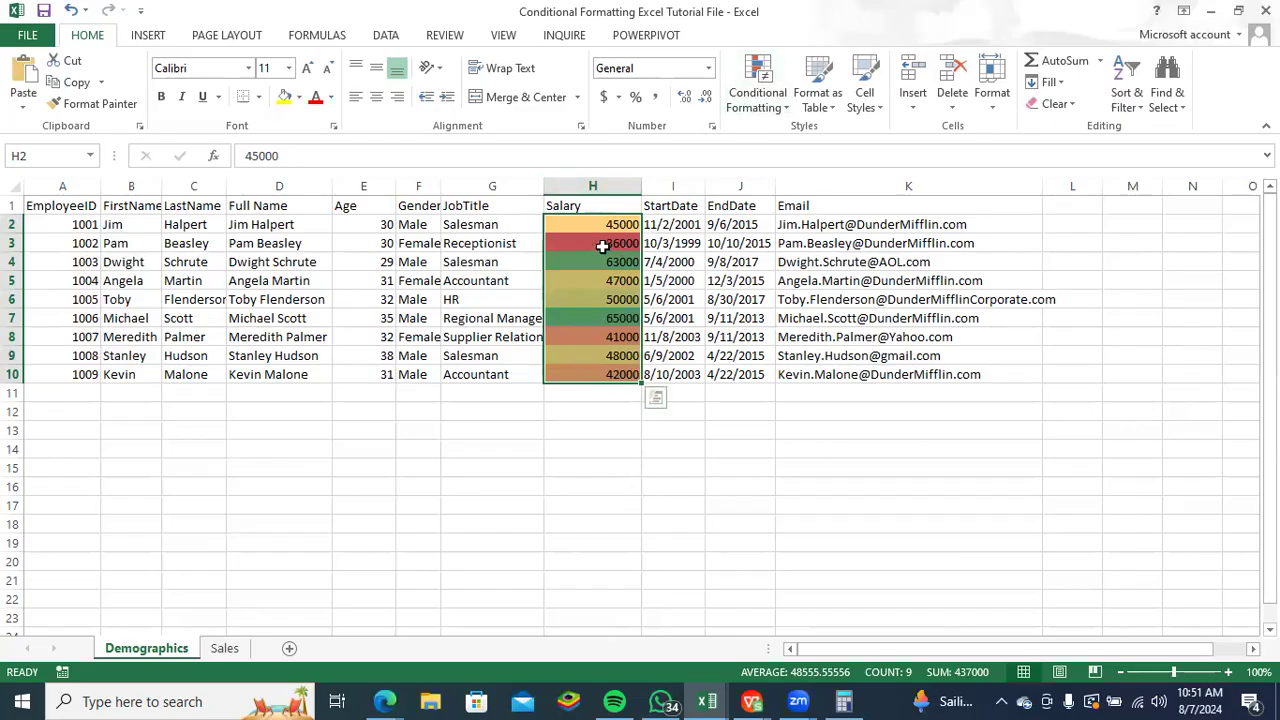
- Apply the green-white colour scale to the salaries in H2:H10
{"action": "left_click", "coordinate": [785, 110]}
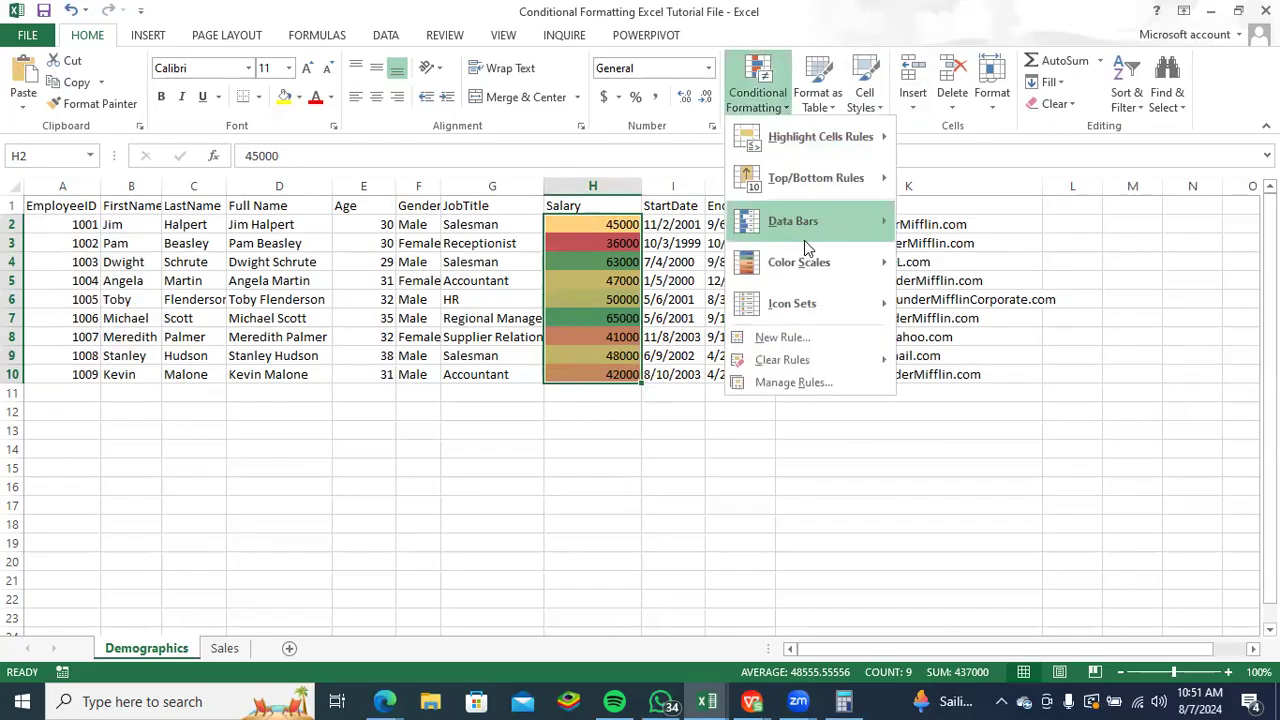
{"action": "mouse_move", "coordinate": [864, 258]}
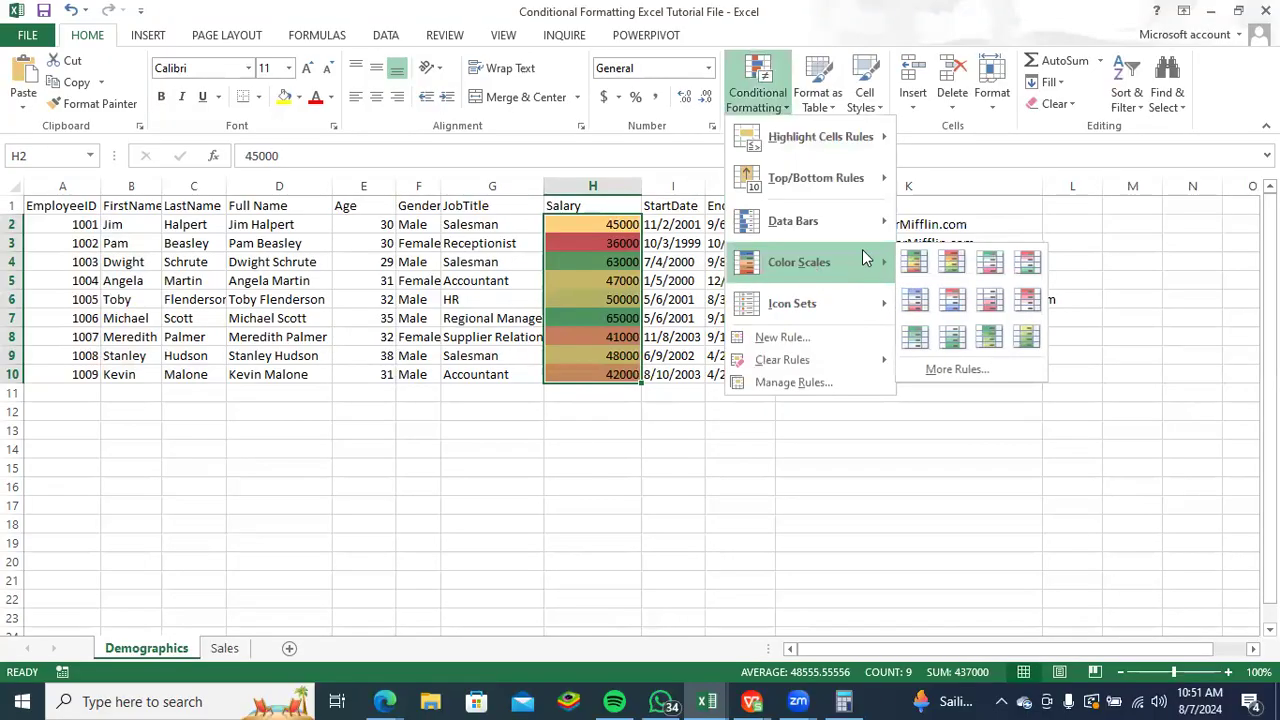
{"action": "left_click", "coordinate": [916, 345]}
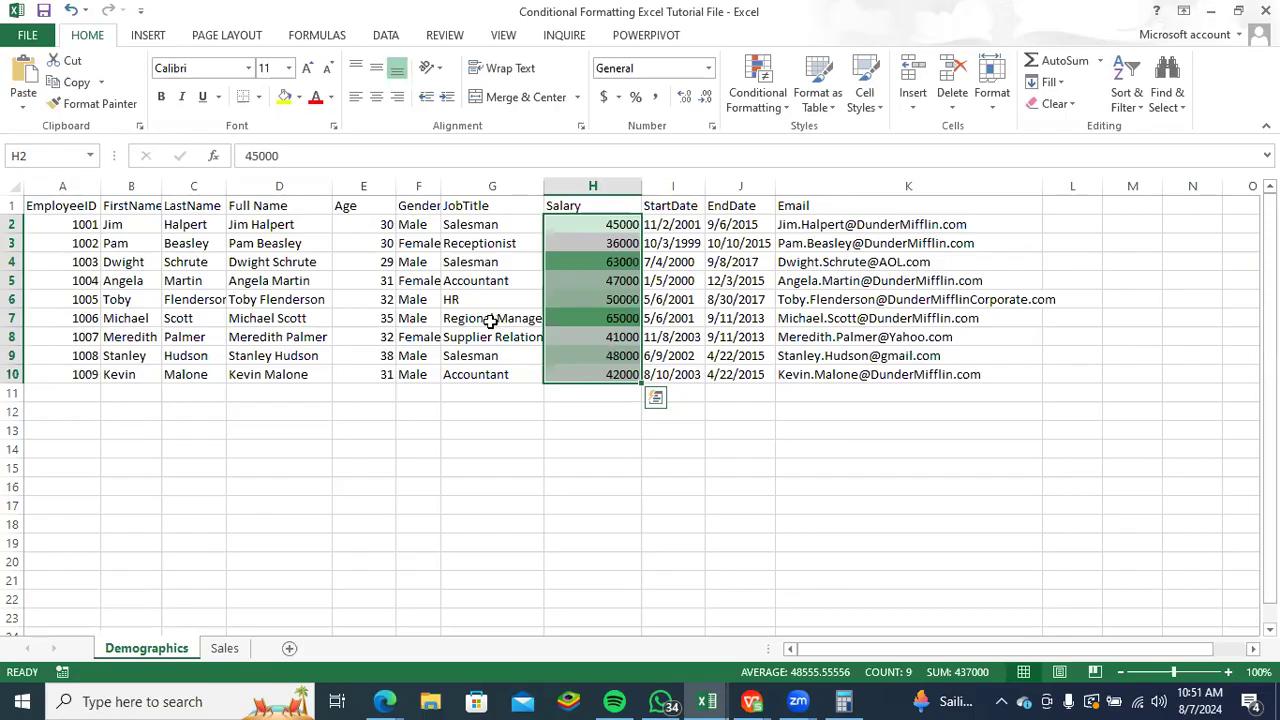
{"action": "left_click", "coordinate": [598, 405]}
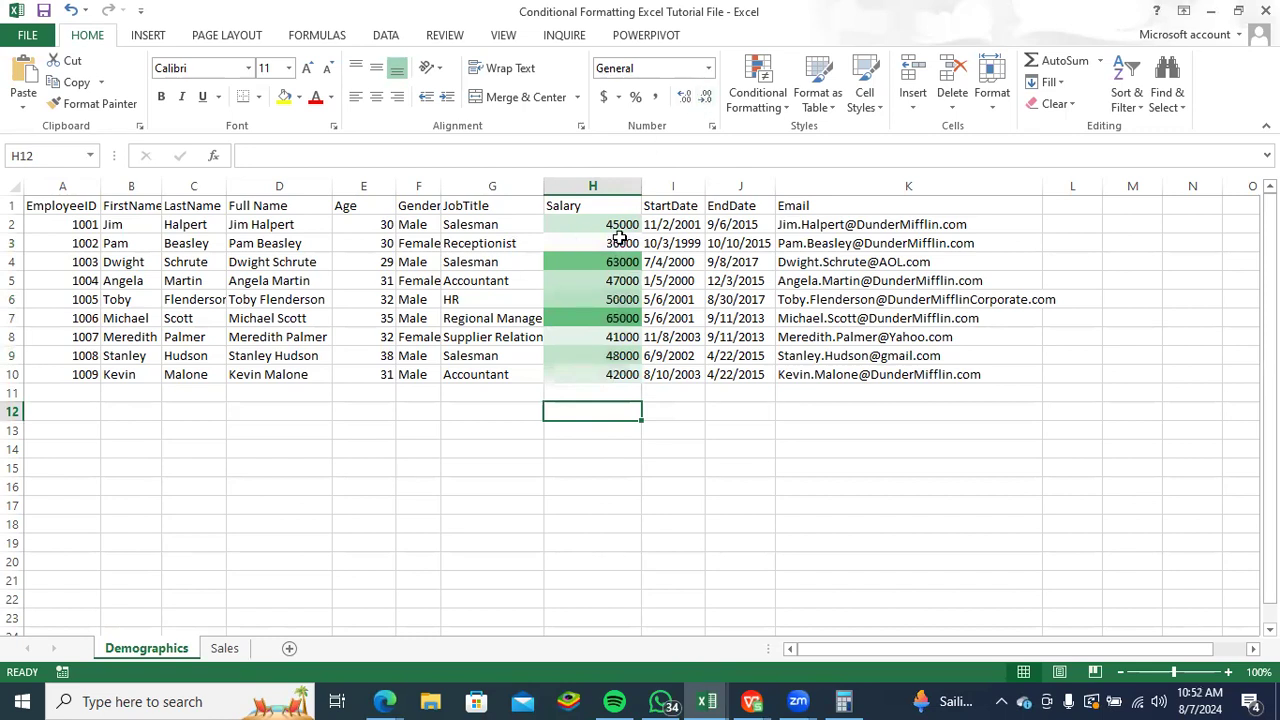
- Switch the salaries in H2:H10 back to the green-yellow-red colour scale
{"action": "left_click_drag", "start_coordinate": [612, 226], "coordinate": [602, 374]}
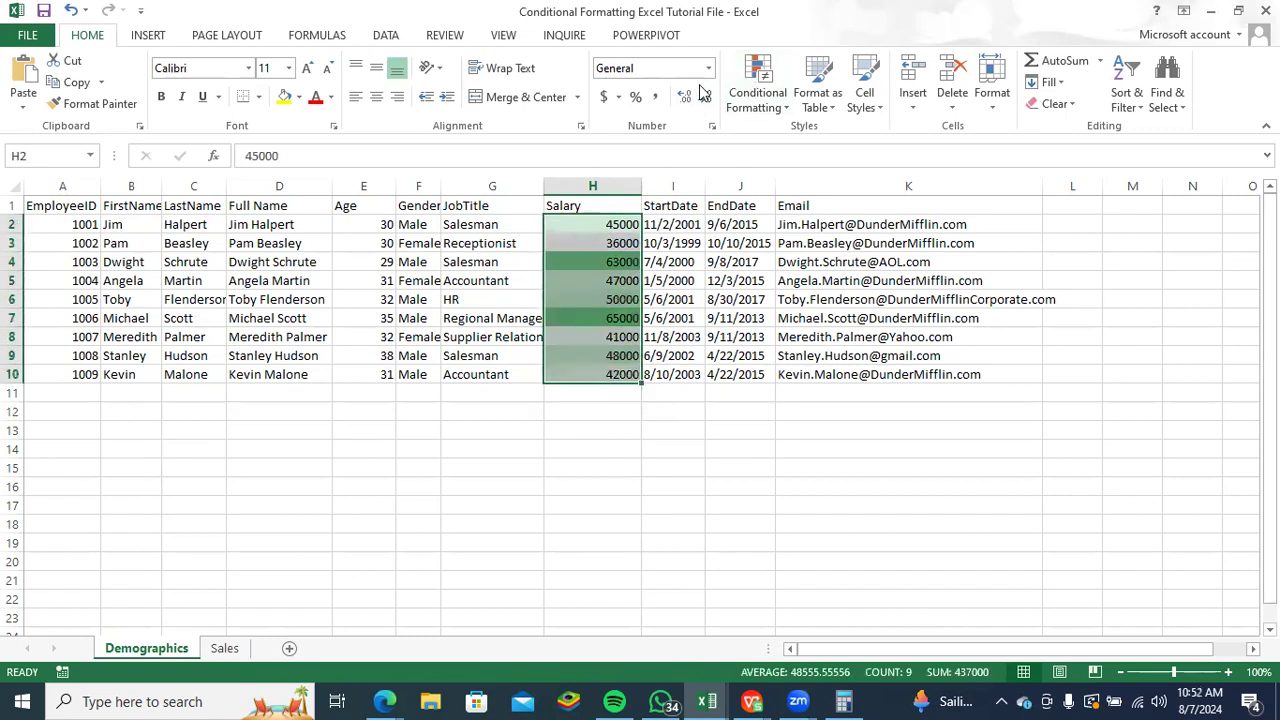
{"action": "left_click", "coordinate": [784, 112]}
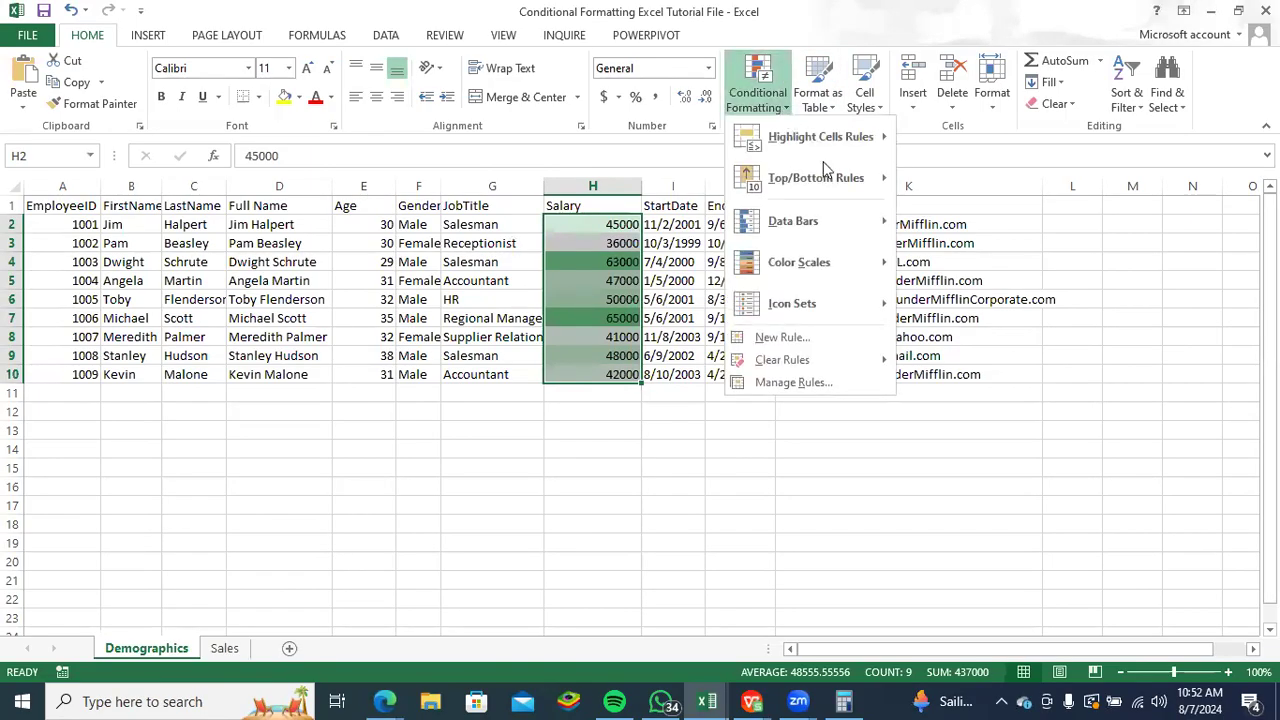
{"action": "mouse_move", "coordinate": [851, 275]}
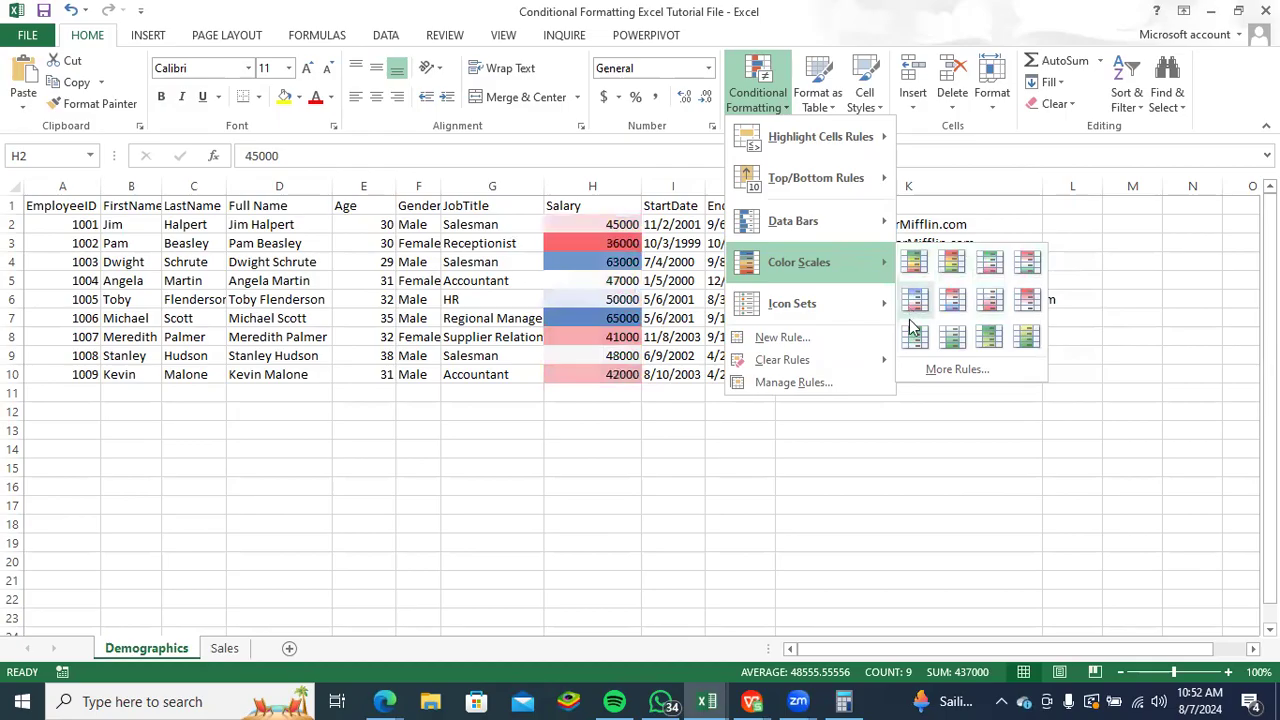
{"action": "left_click", "coordinate": [913, 262]}
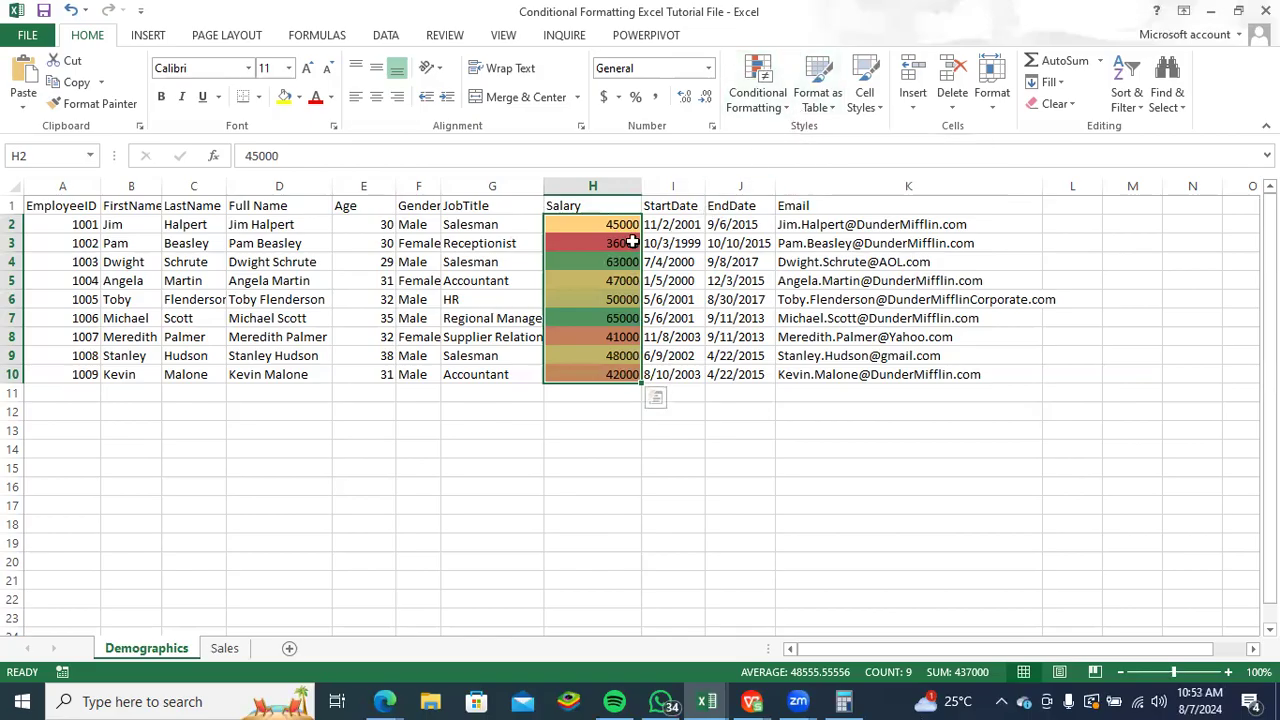
{"action": "left_click", "coordinate": [785, 112]}
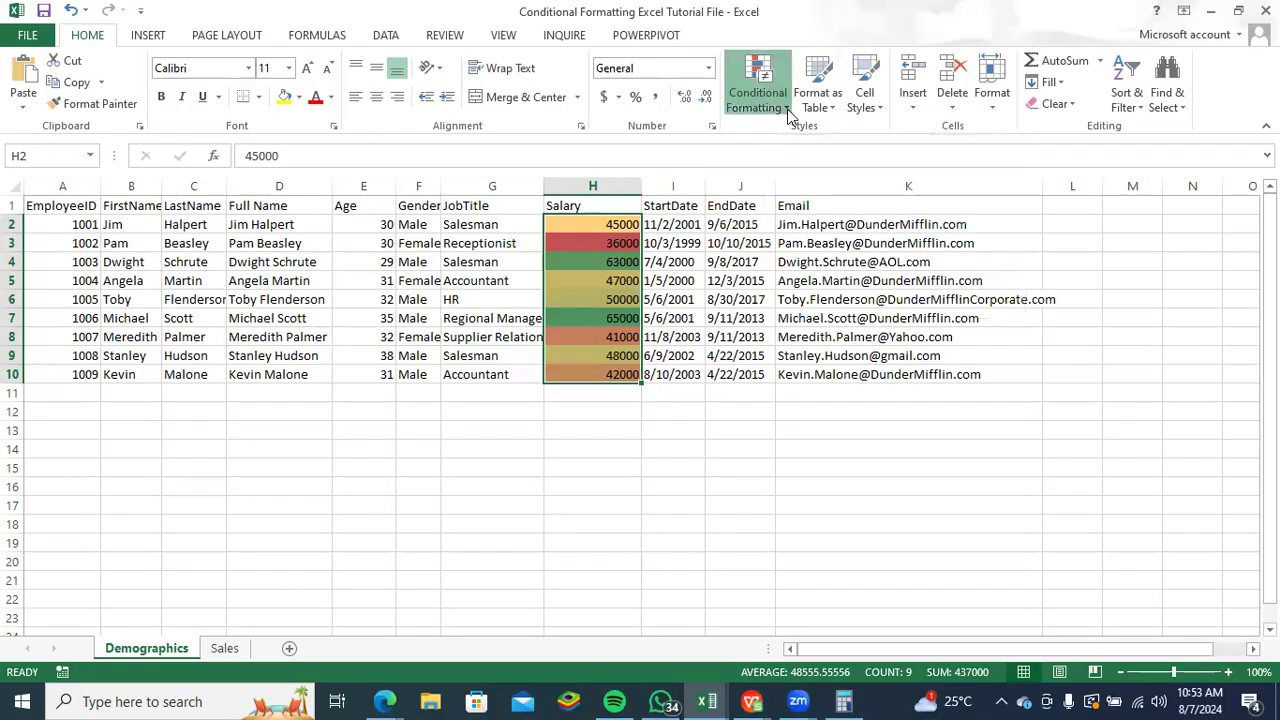
{"action": "mouse_move", "coordinate": [797, 227]}
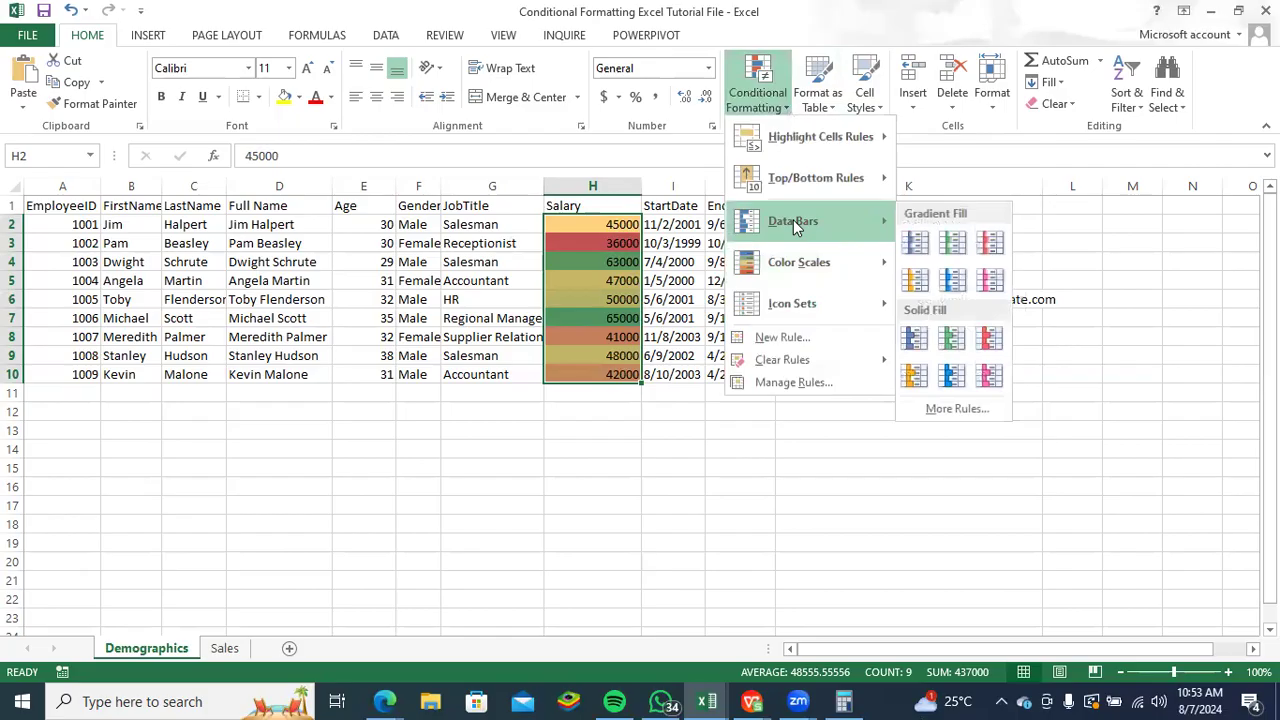
{"action": "mouse_move", "coordinate": [793, 263]}
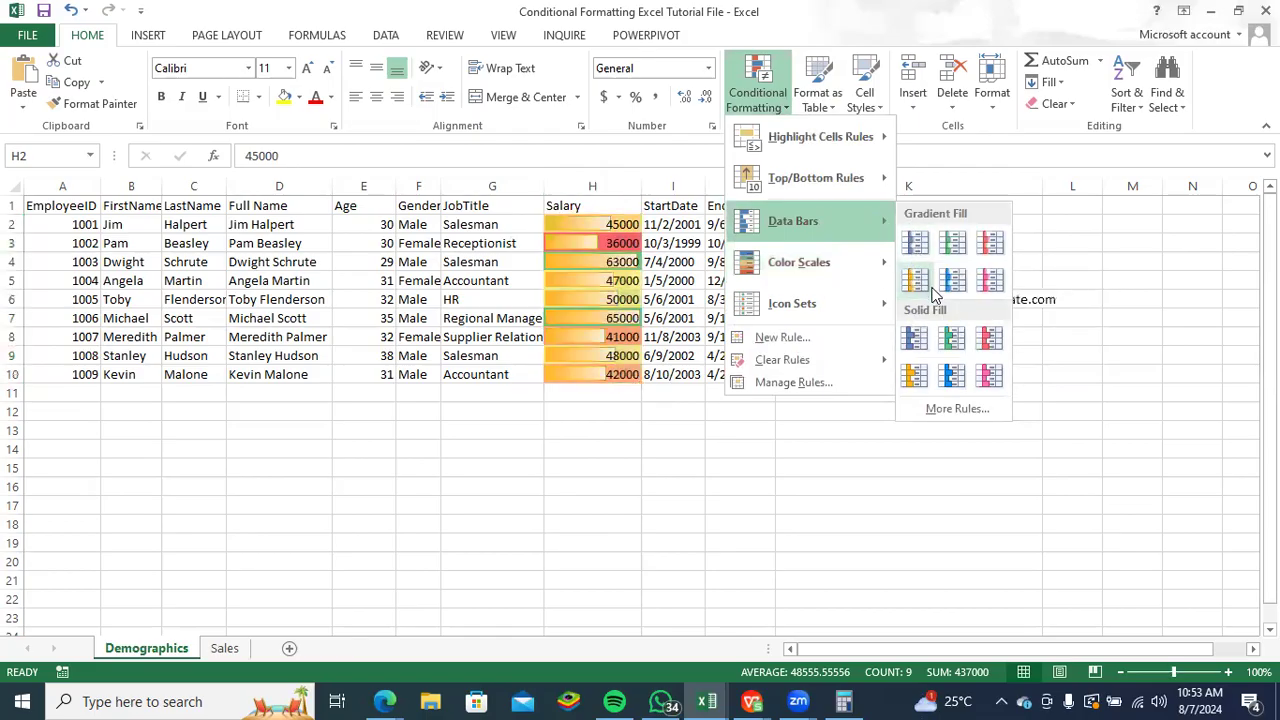
{"action": "key", "text": "Escape"}
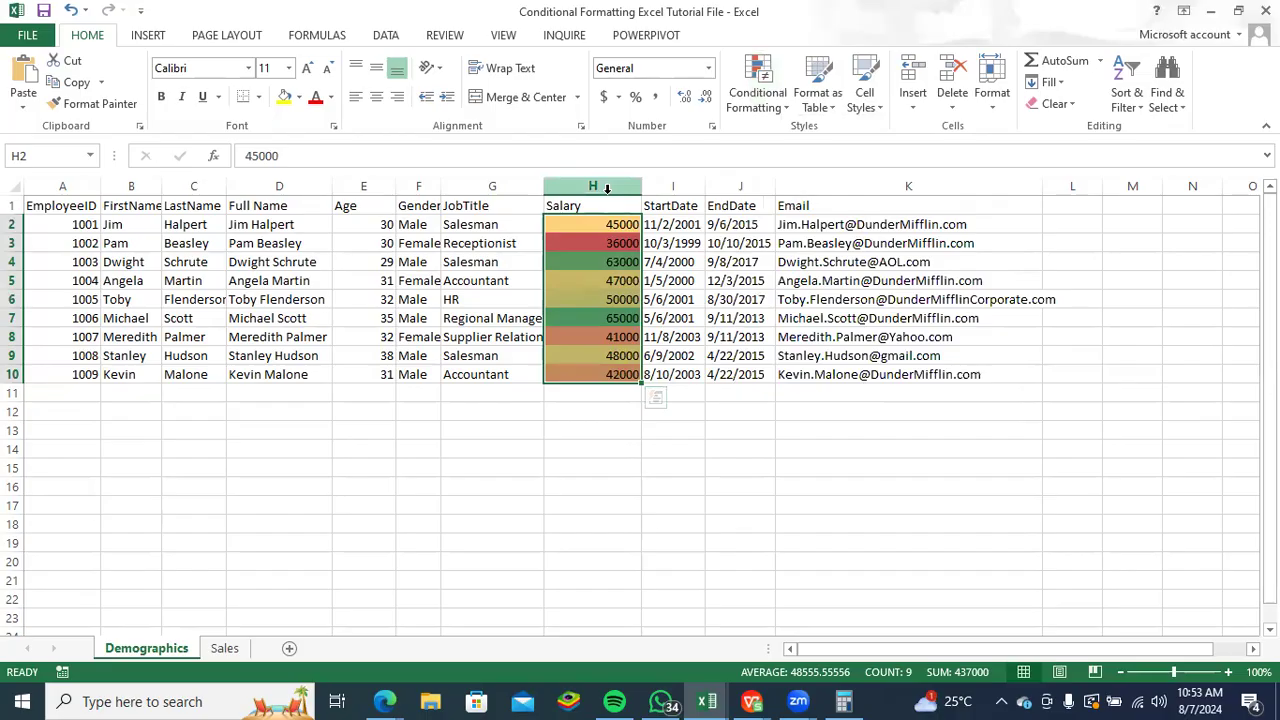
- Clear the conditional formatting rules from the selected salary cells H2:H10
{"action": "left_click", "coordinate": [786, 112]}
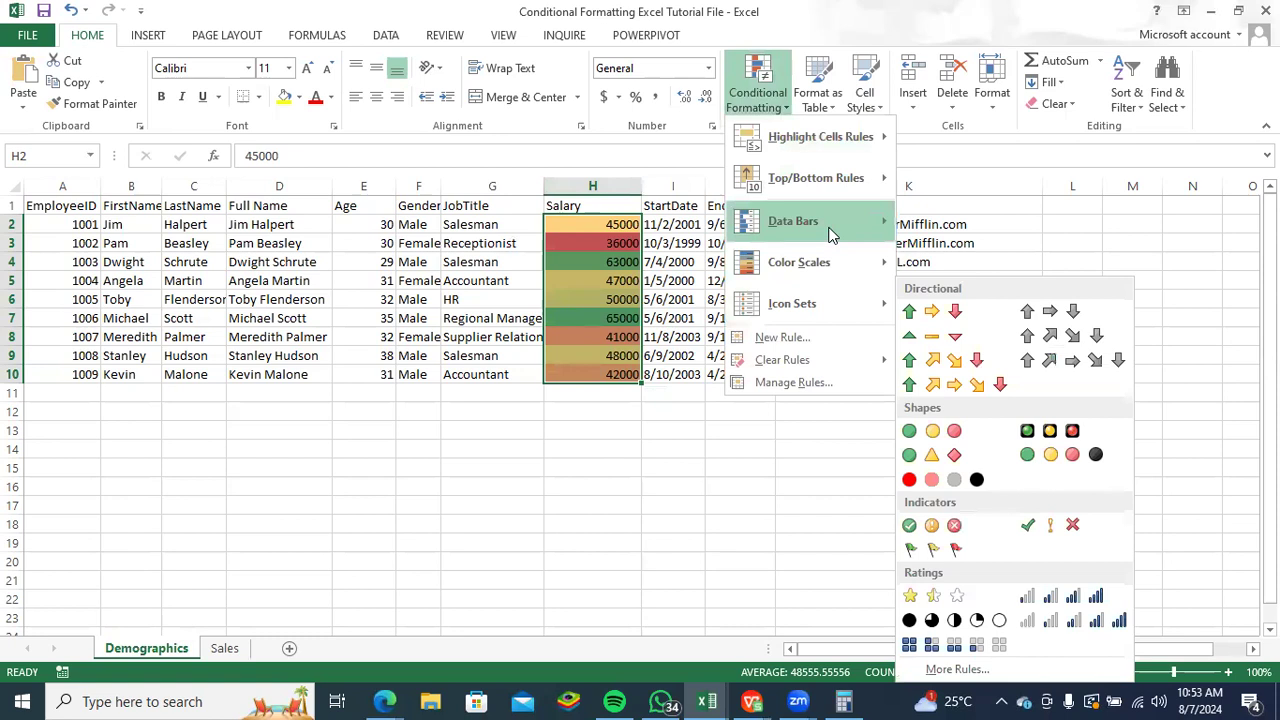
{"action": "mouse_move", "coordinate": [890, 221]}
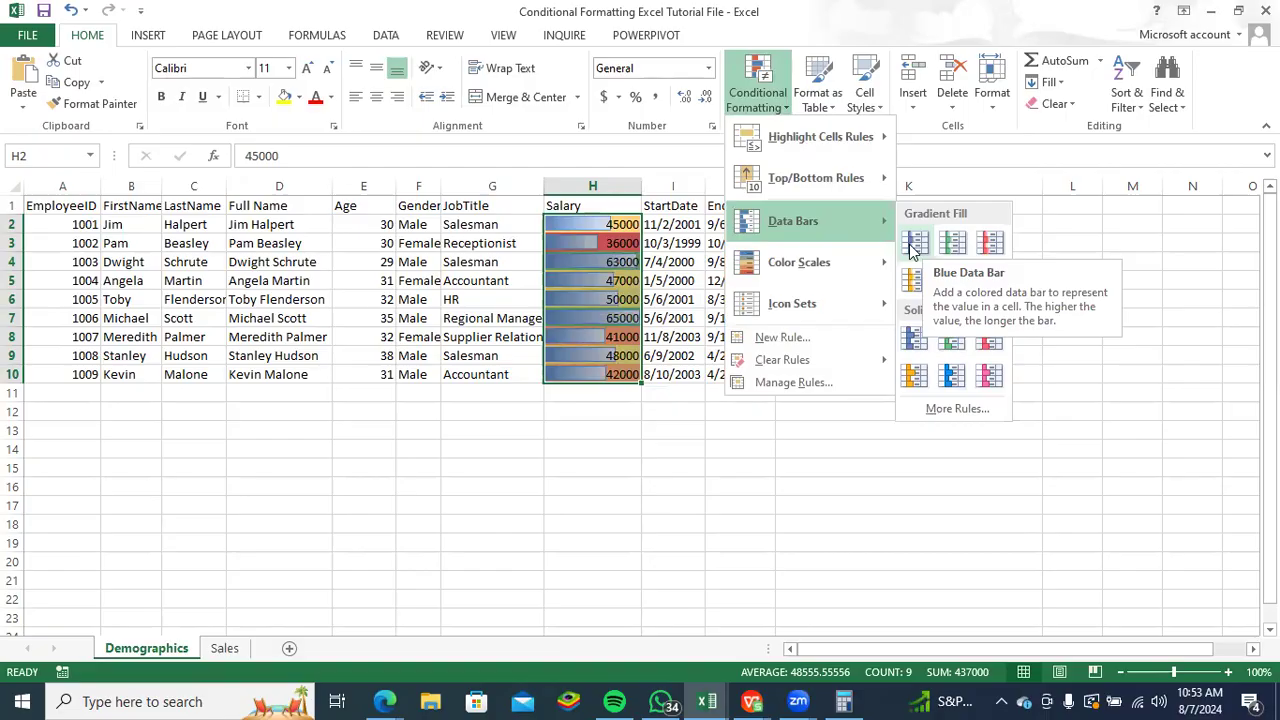
{"action": "mouse_move", "coordinate": [797, 360]}
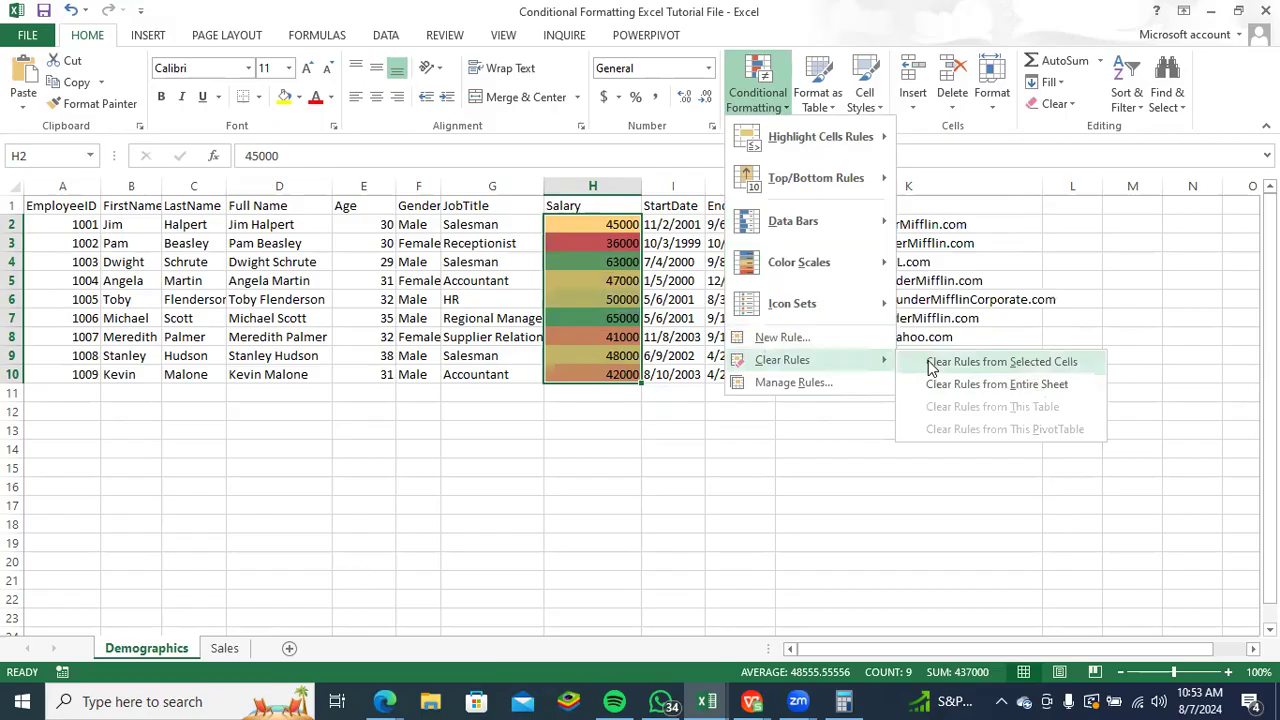
{"action": "left_click", "coordinate": [930, 366]}
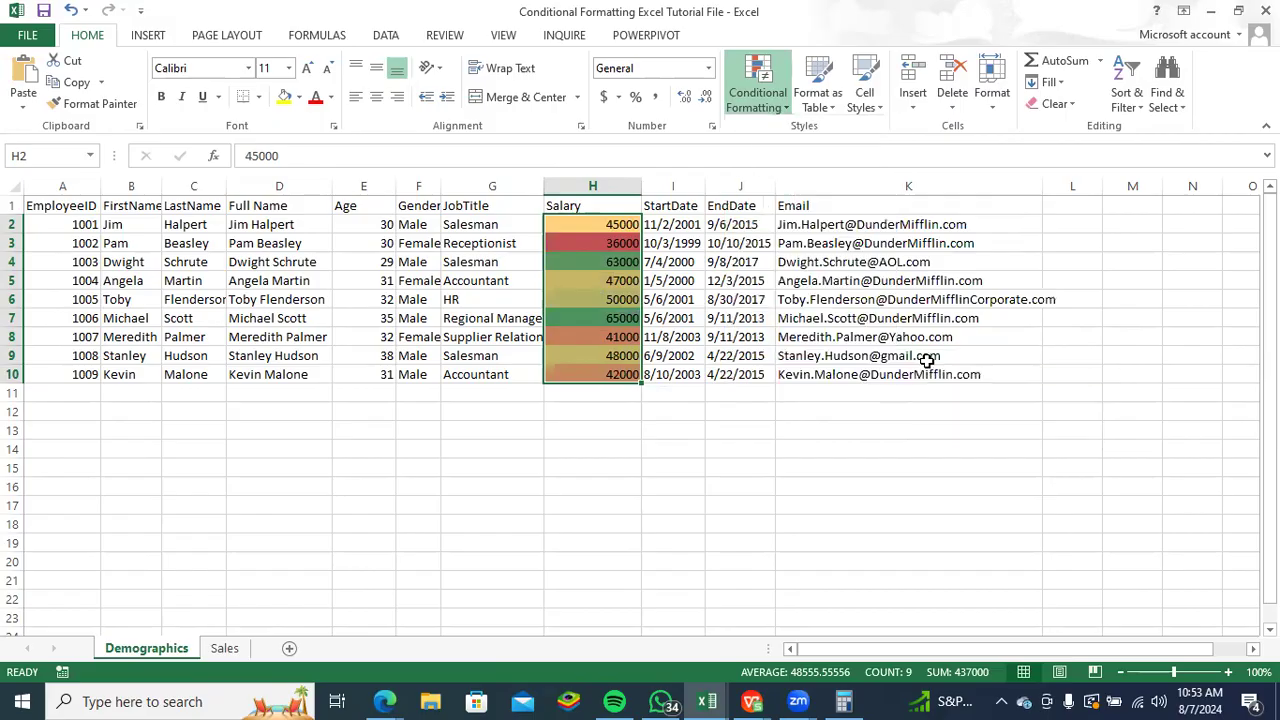
{"action": "left_click_drag", "start_coordinate": [620, 448], "coordinate": [621, 430]}
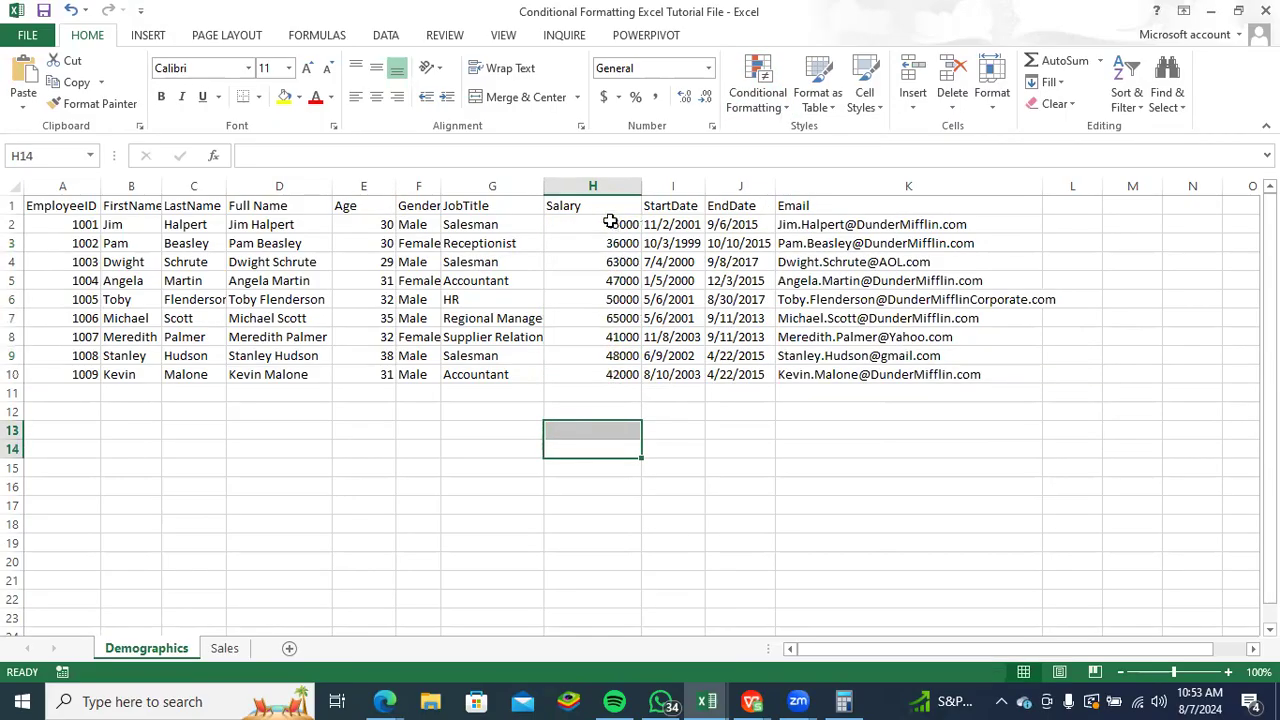
- Apply blue gradient-fill data bars to the salaries in H2:H10 and widen the Salary column to show the bars at greater length
{"action": "left_click_drag", "start_coordinate": [610, 222], "coordinate": [623, 371]}
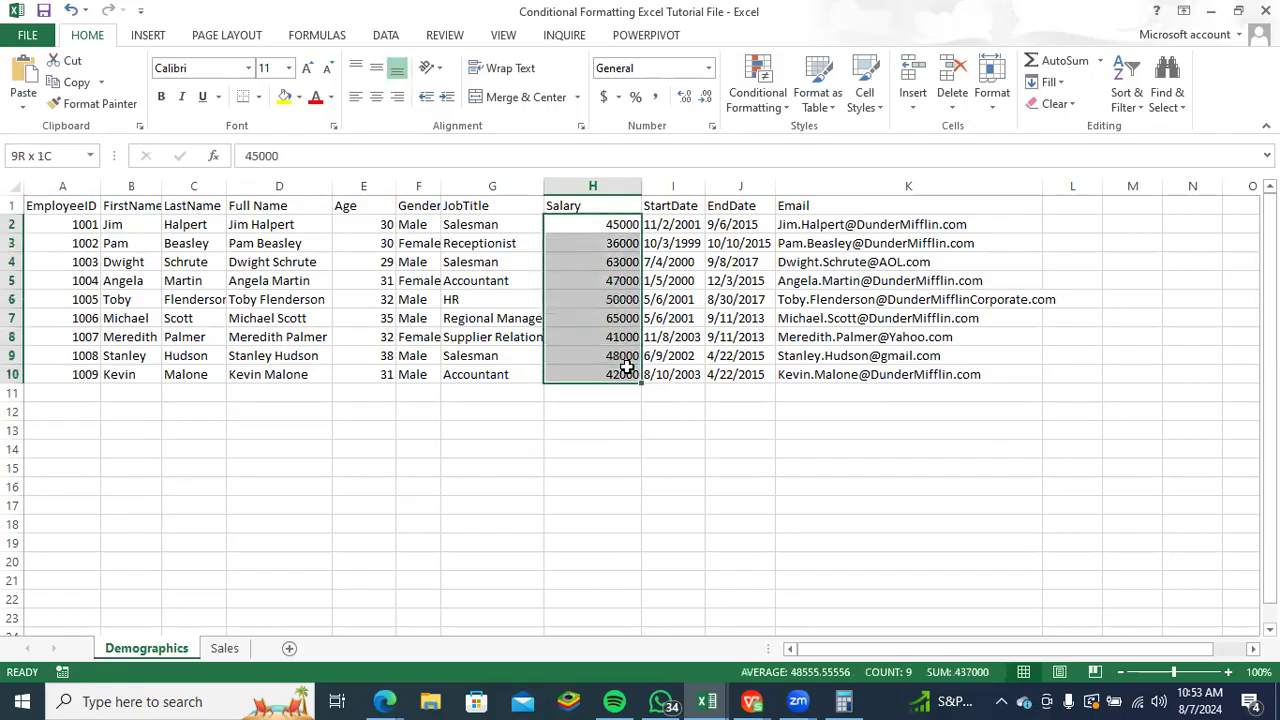
{"action": "left_click_drag", "start_coordinate": [612, 228], "coordinate": [617, 377]}
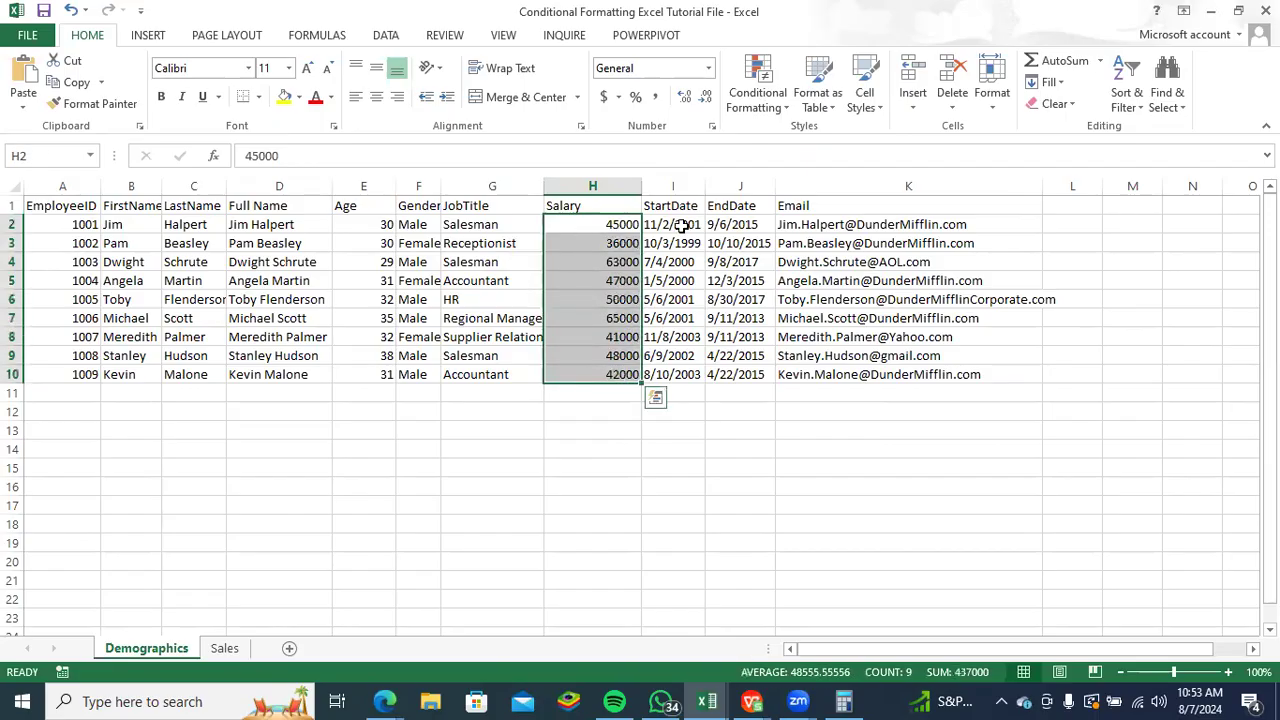
{"action": "left_click", "coordinate": [787, 105]}
{"action": "mouse_move", "coordinate": [833, 252]}
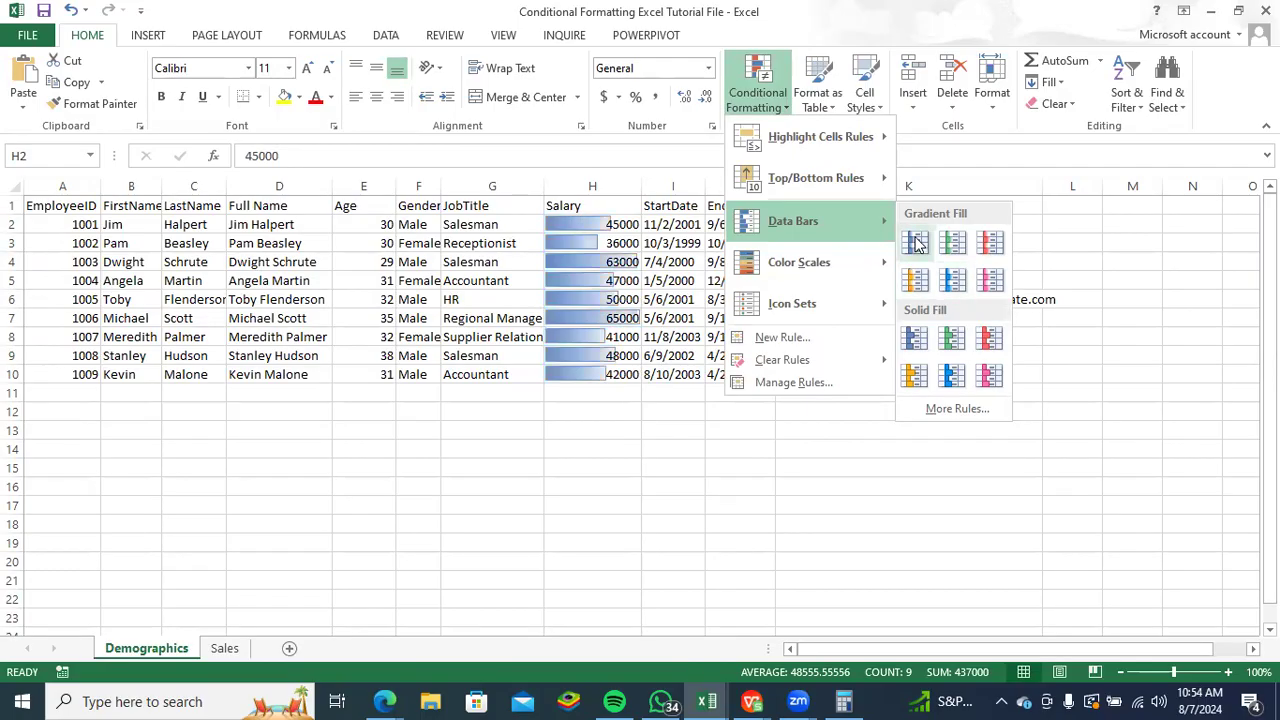
{"action": "left_click", "coordinate": [918, 244]}
{"action": "left_click_drag", "start_coordinate": [641, 186], "coordinate": [777, 205]}
{"action": "left_click", "coordinate": [692, 483]}
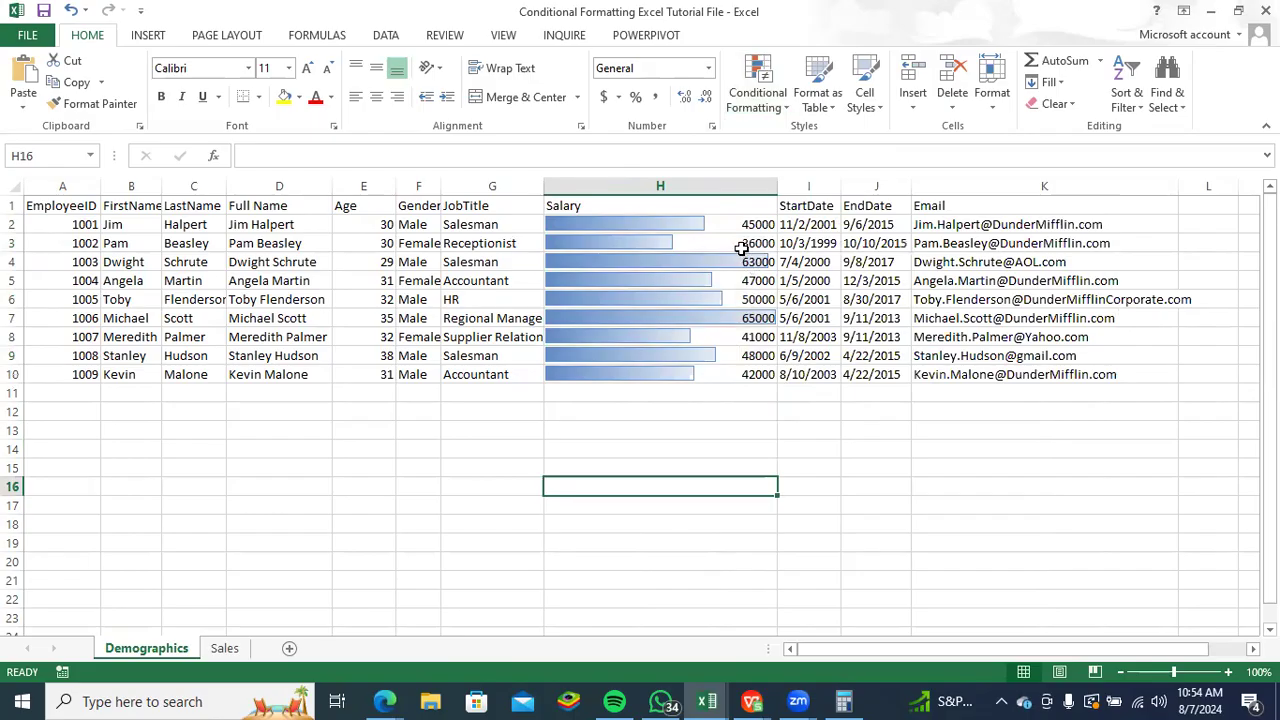
{"action": "left_click", "coordinate": [732, 244]}
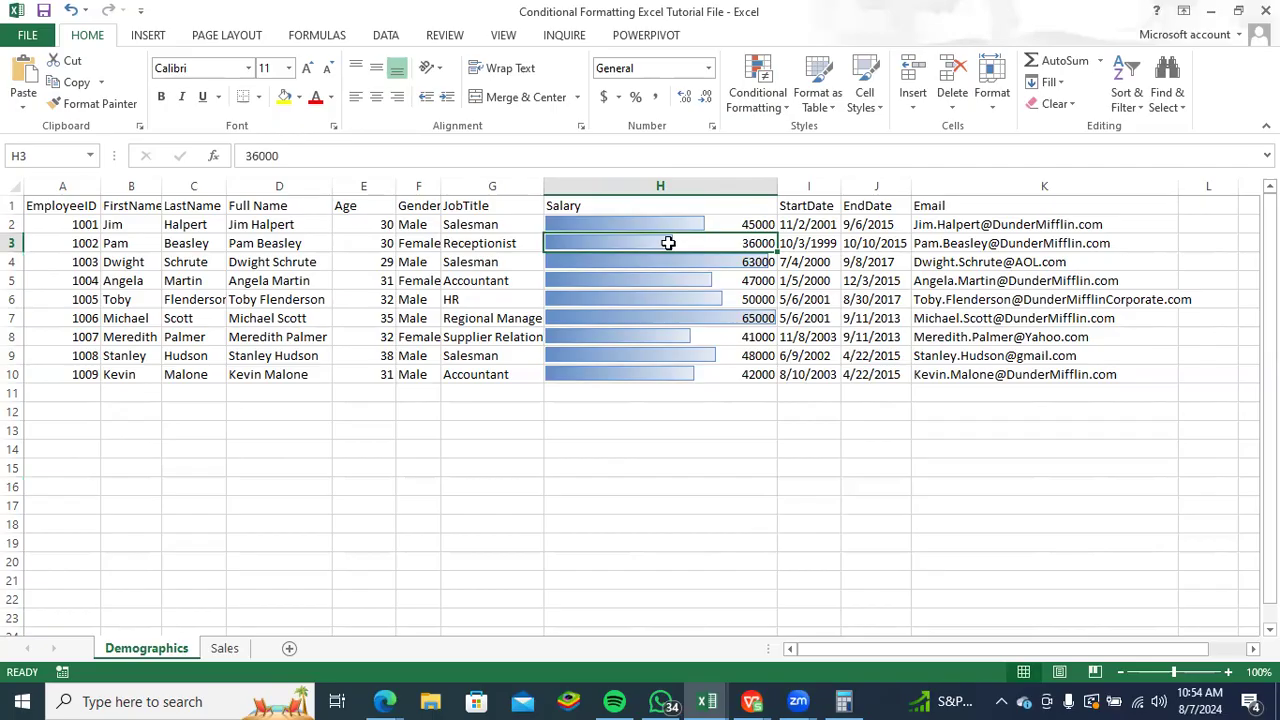
- Remove the data bars from H2:H10 by clearing the rules from the selected cells
{"action": "left_click_drag", "start_coordinate": [674, 212], "coordinate": [677, 372]}
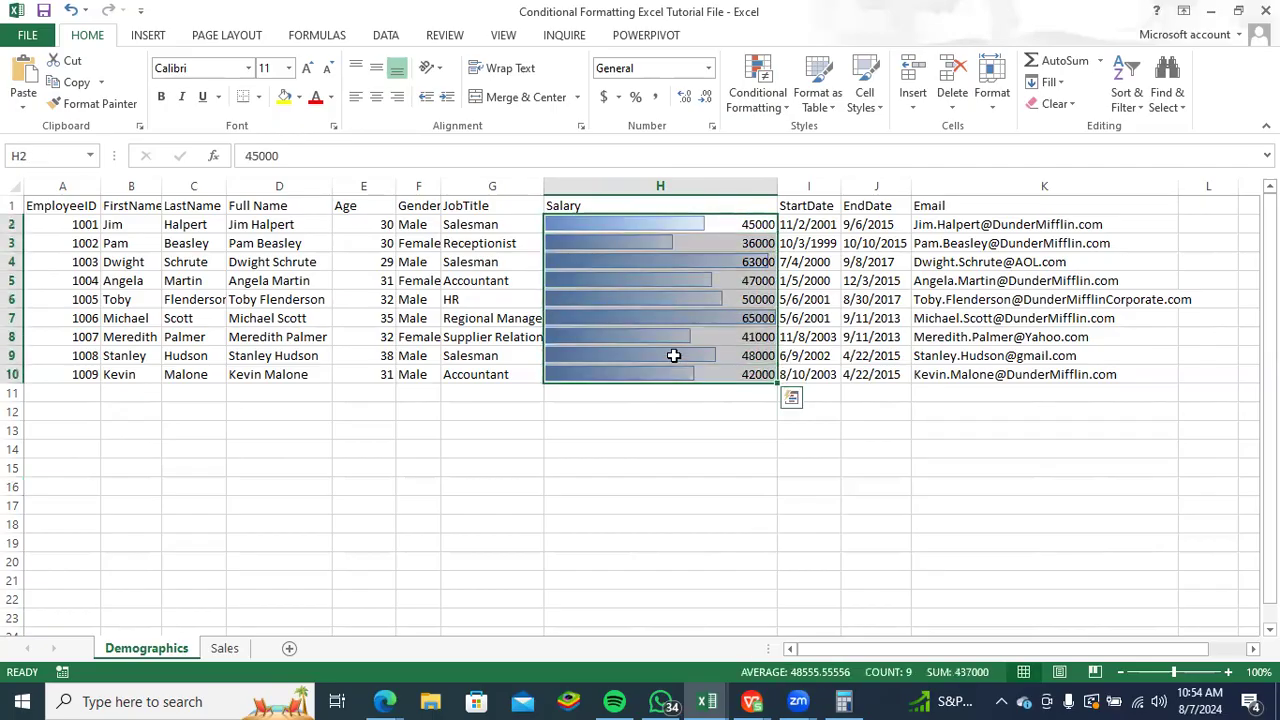
{"action": "left_click", "coordinate": [780, 118]}
{"action": "mouse_move", "coordinate": [796, 276]}
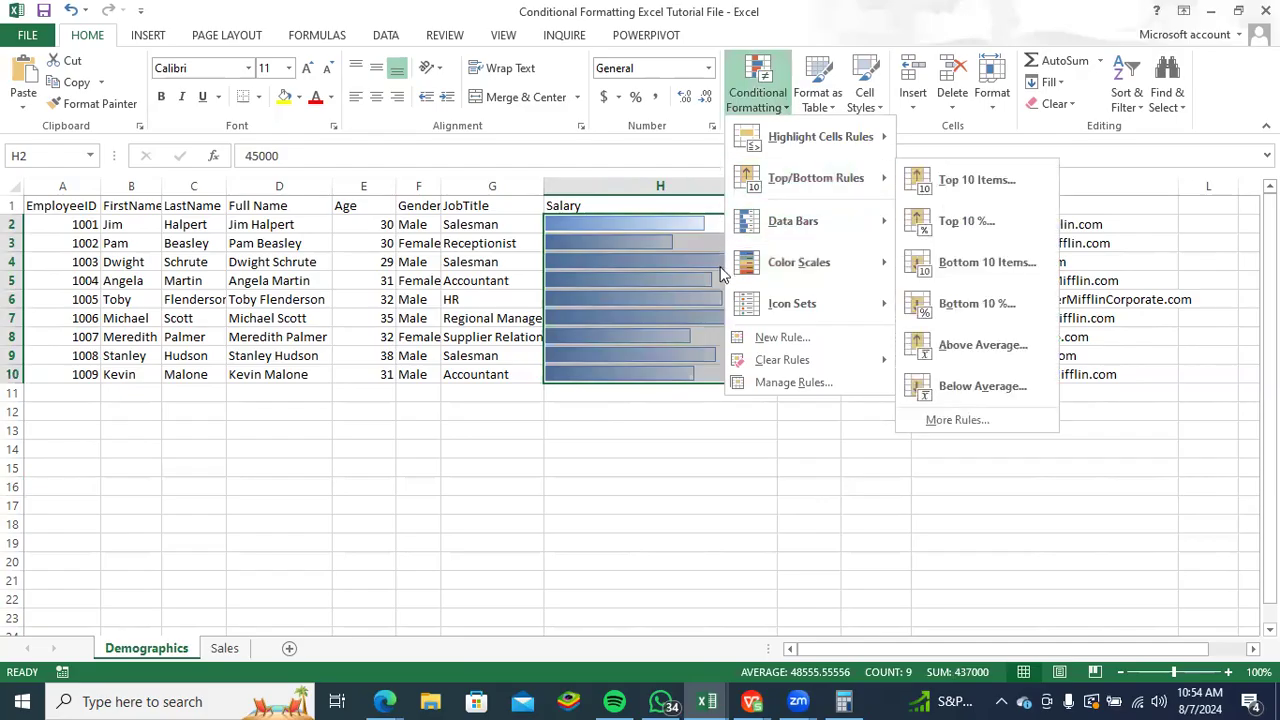
{"action": "mouse_move", "coordinate": [790, 366]}
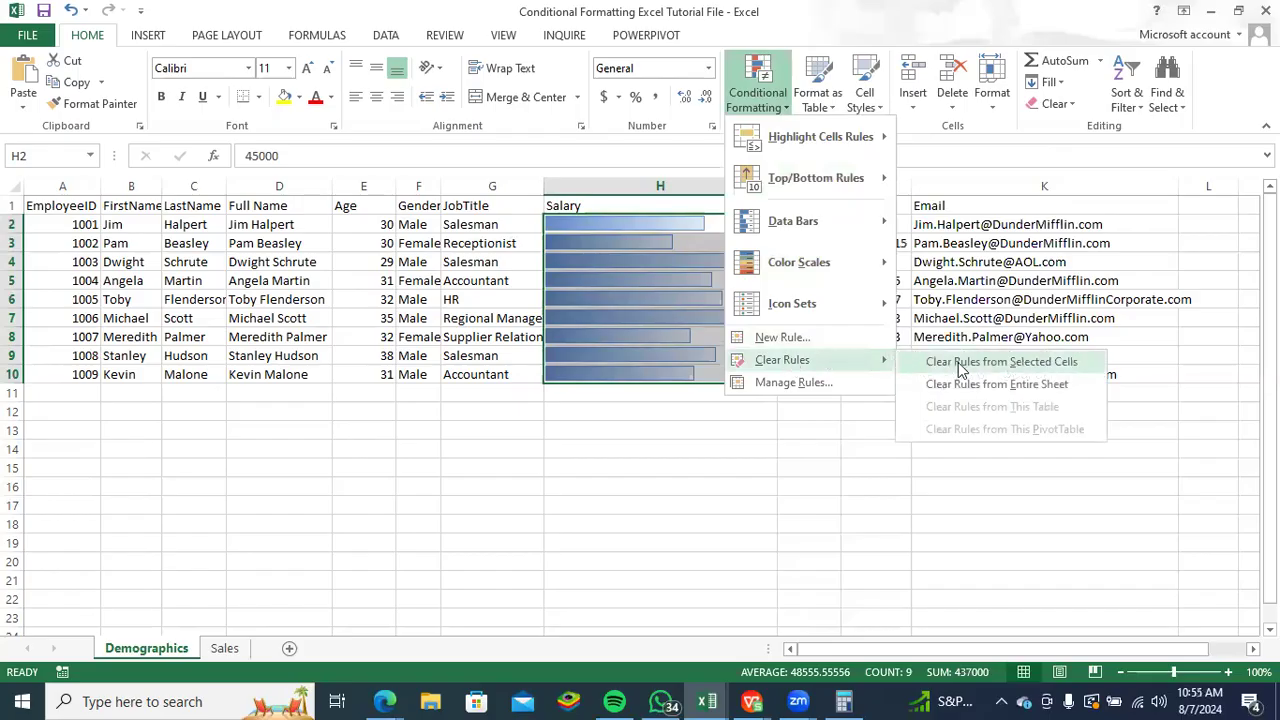
{"action": "left_click", "coordinate": [960, 364]}
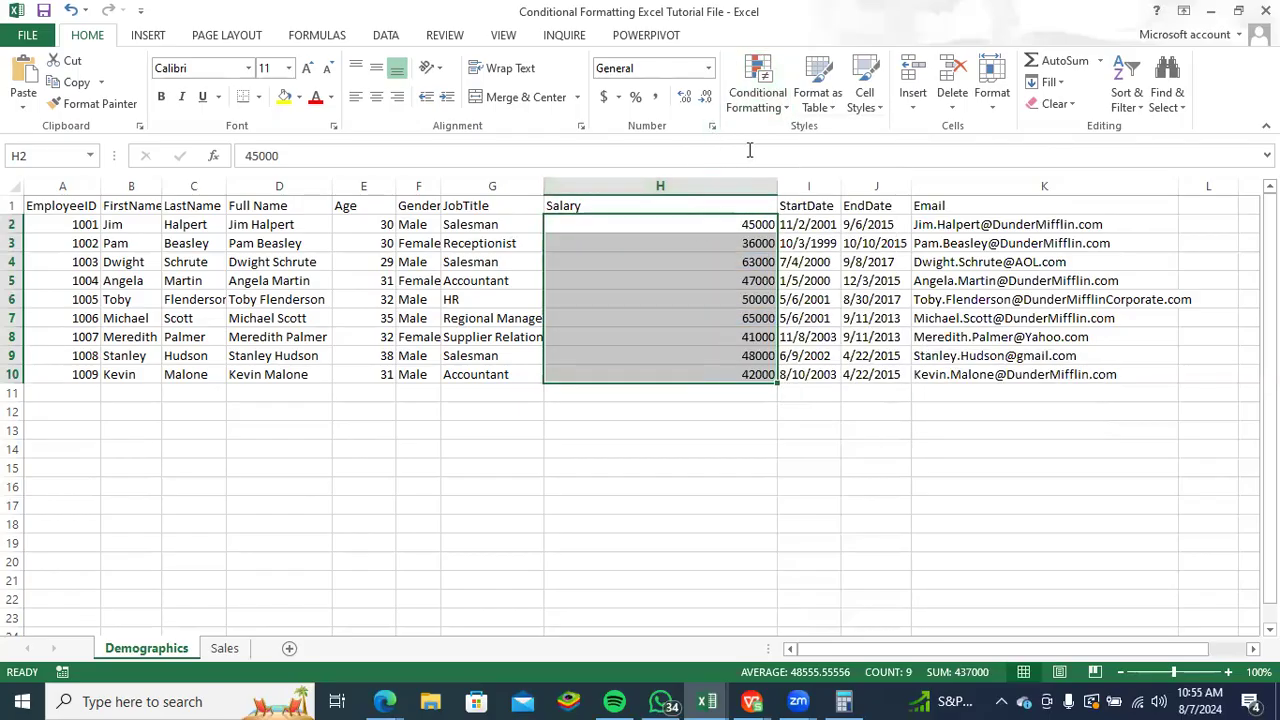
{"action": "left_click", "coordinate": [784, 112]}
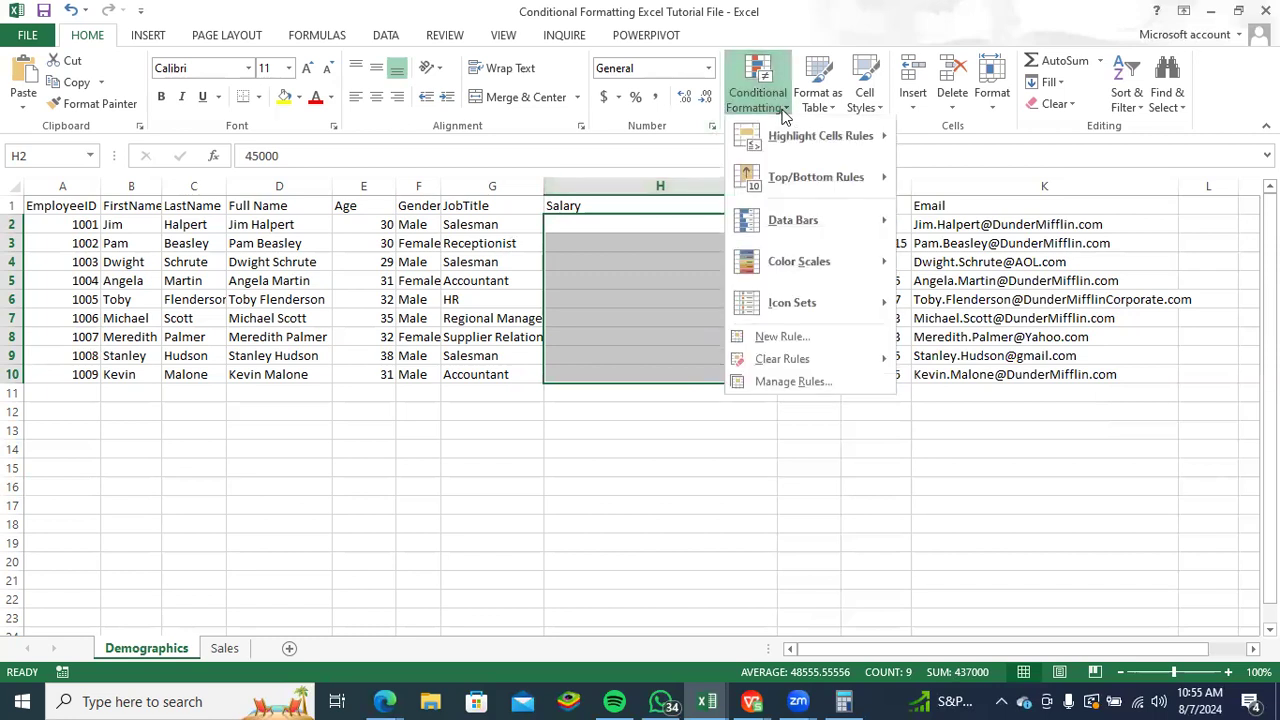
{"action": "mouse_move", "coordinate": [866, 178]}
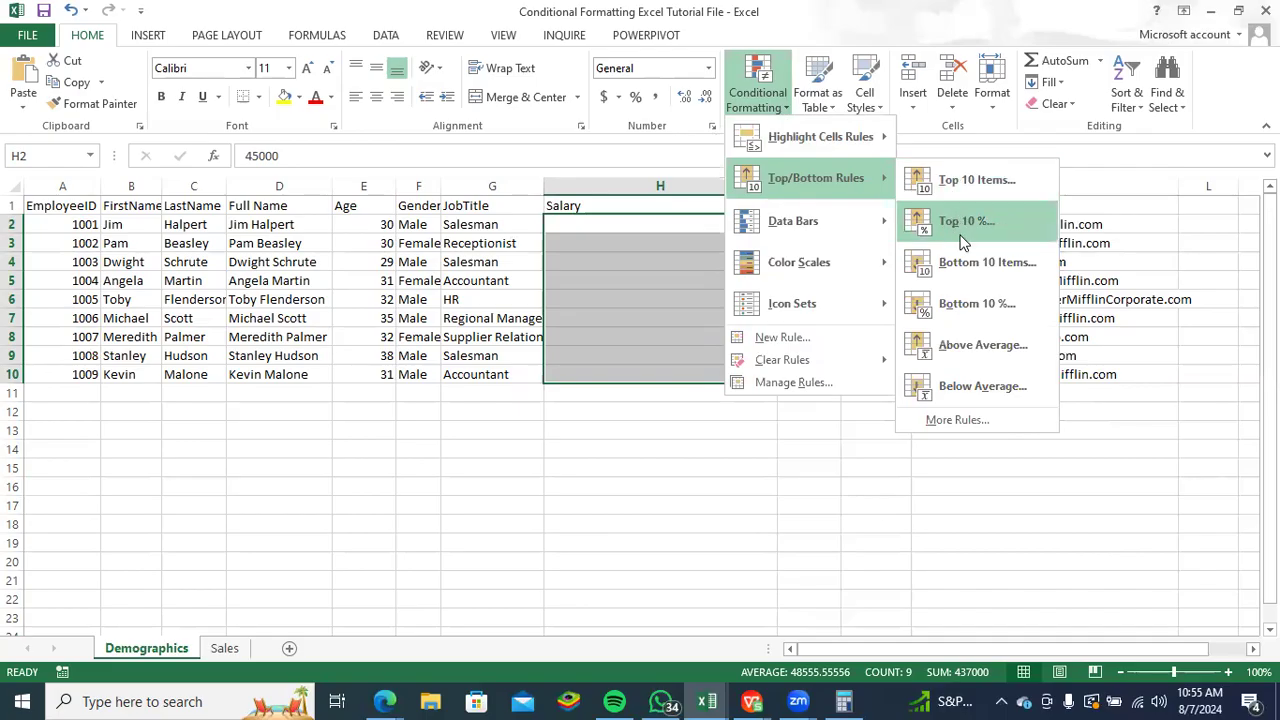
{"action": "left_click", "coordinate": [675, 439]}
- Narrow the Salary column and set up a Top 10 Items rule on H2:H10, lowering its rank count to 1
{"action": "left_click_drag", "start_coordinate": [778, 186], "coordinate": [662, 191]}
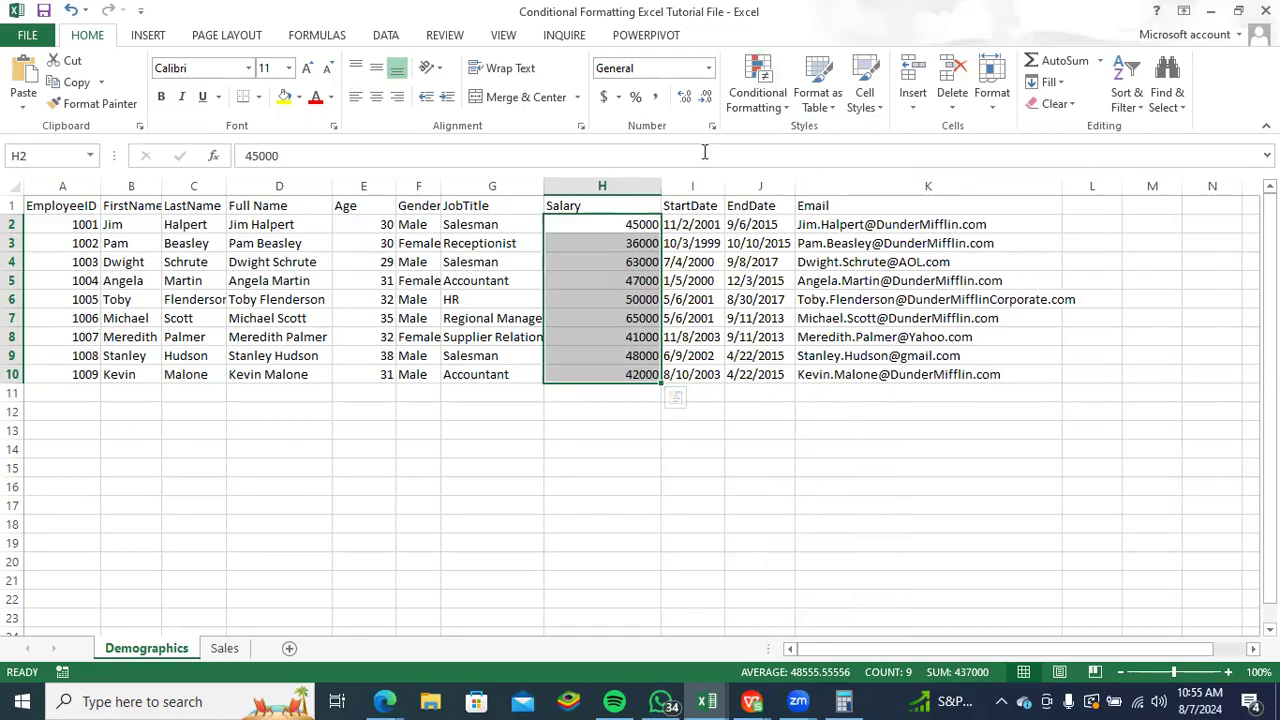
{"action": "left_click", "coordinate": [787, 105]}
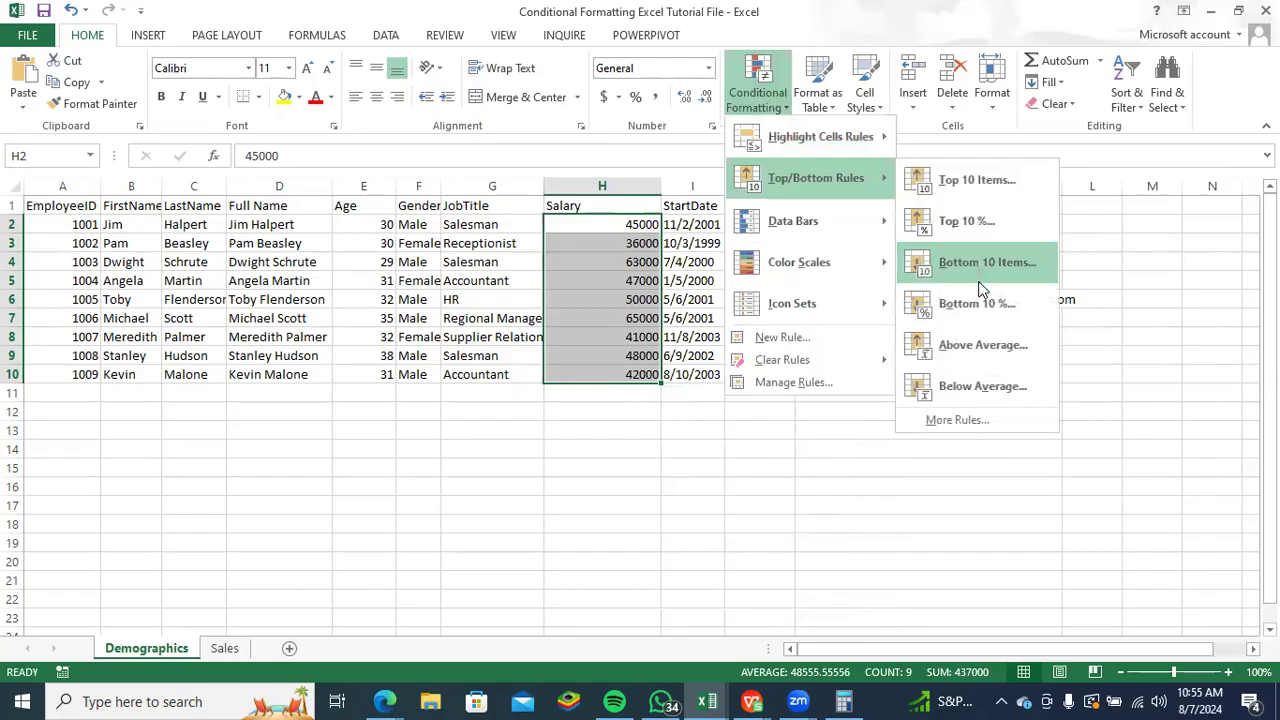
{"action": "left_click", "coordinate": [973, 182]}
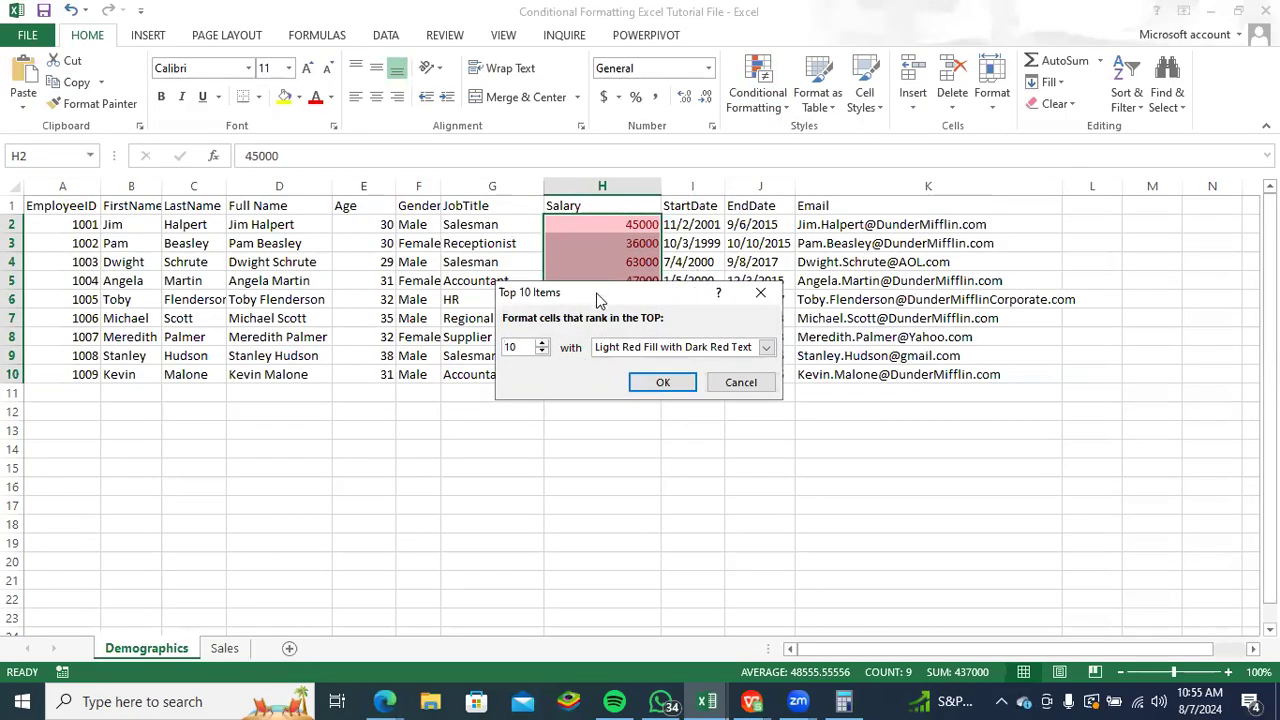
{"action": "left_click_drag", "start_coordinate": [596, 299], "coordinate": [586, 431]}
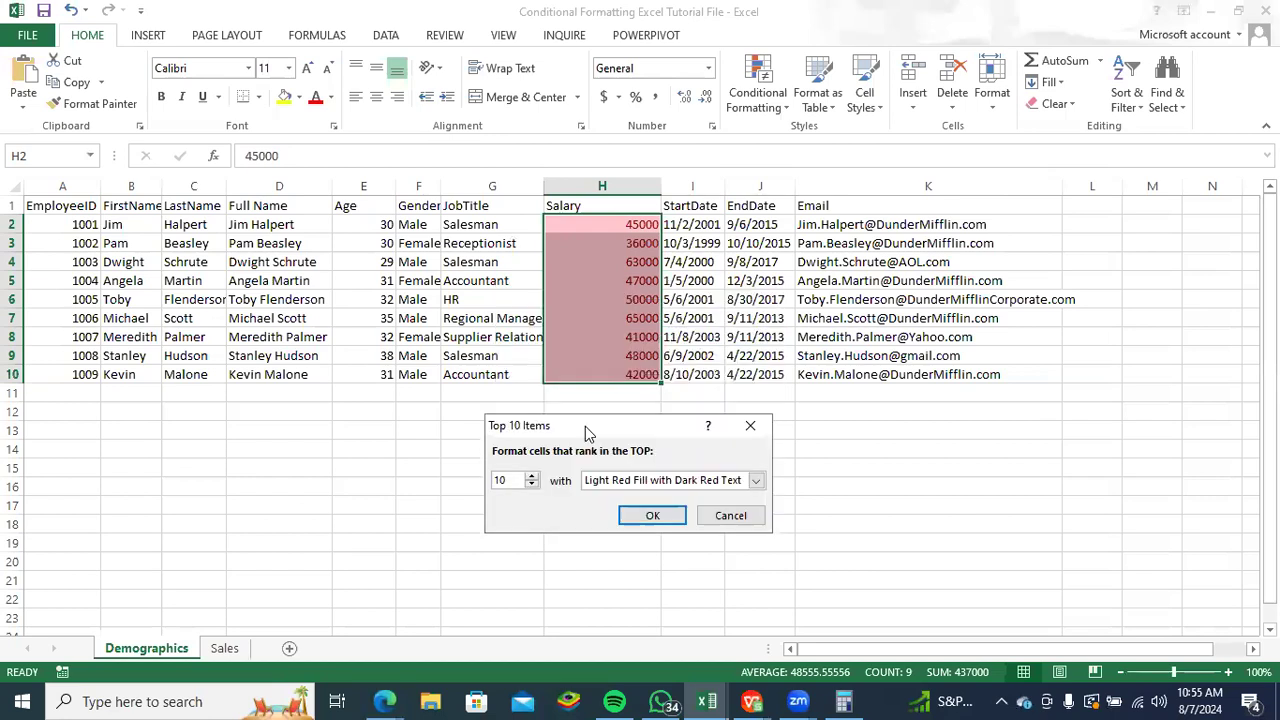
{"action": "left_click", "coordinate": [532, 488]}
{"action": "left_click", "coordinate": [532, 488]}
{"action": "left_click", "coordinate": [532, 488]}
{"action": "left_click", "coordinate": [532, 488]}
{"action": "left_click", "coordinate": [532, 488]}
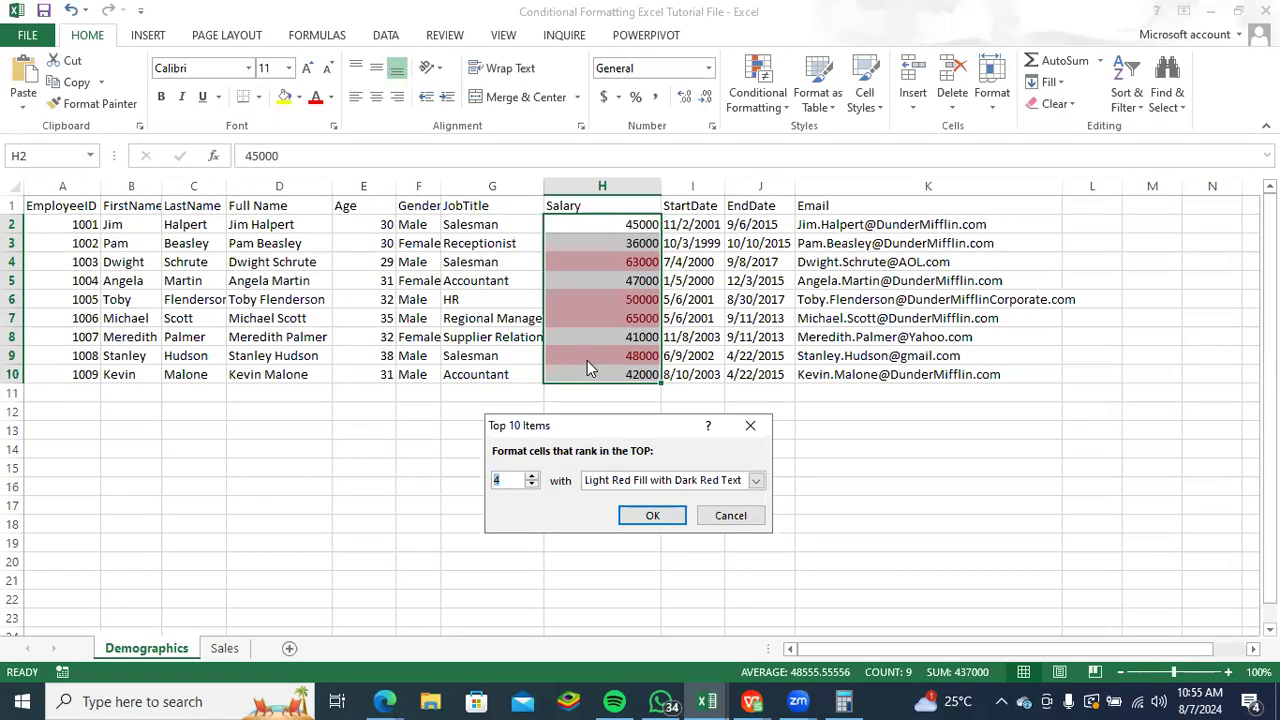
{"action": "left_click", "coordinate": [532, 486]}
{"action": "left_click", "coordinate": [532, 486]}
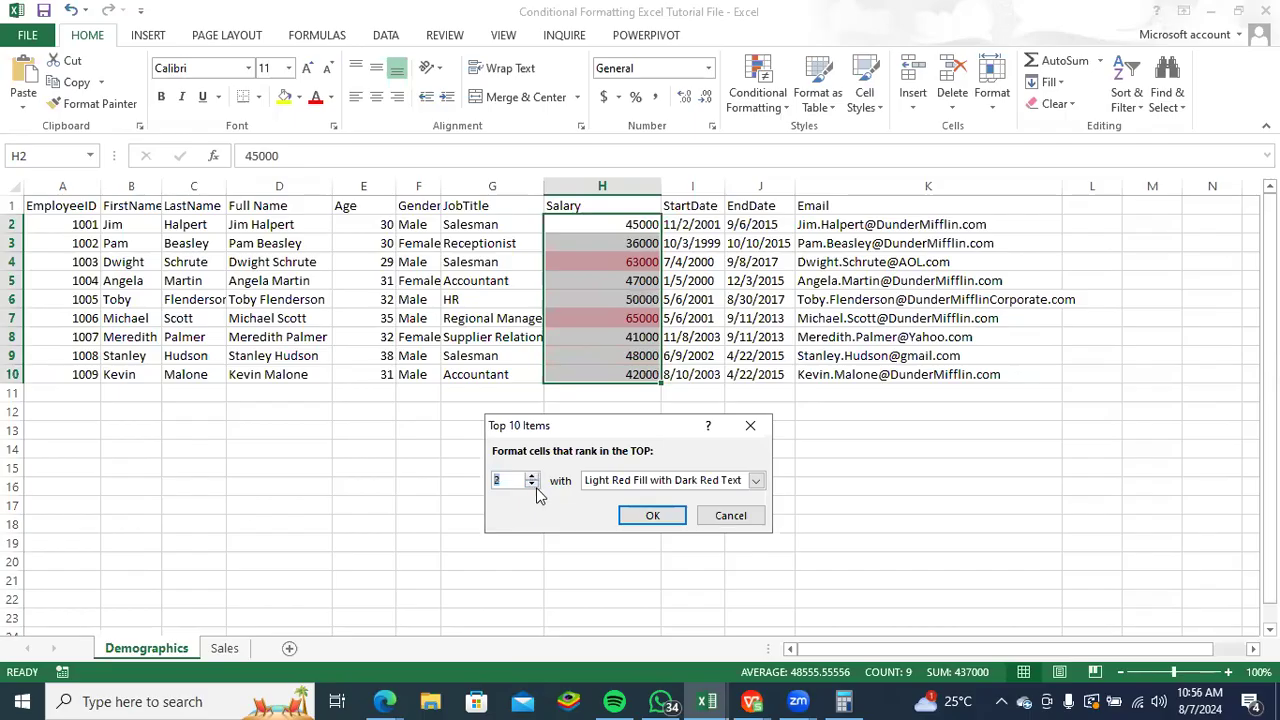
{"action": "left_click", "coordinate": [532, 487]}
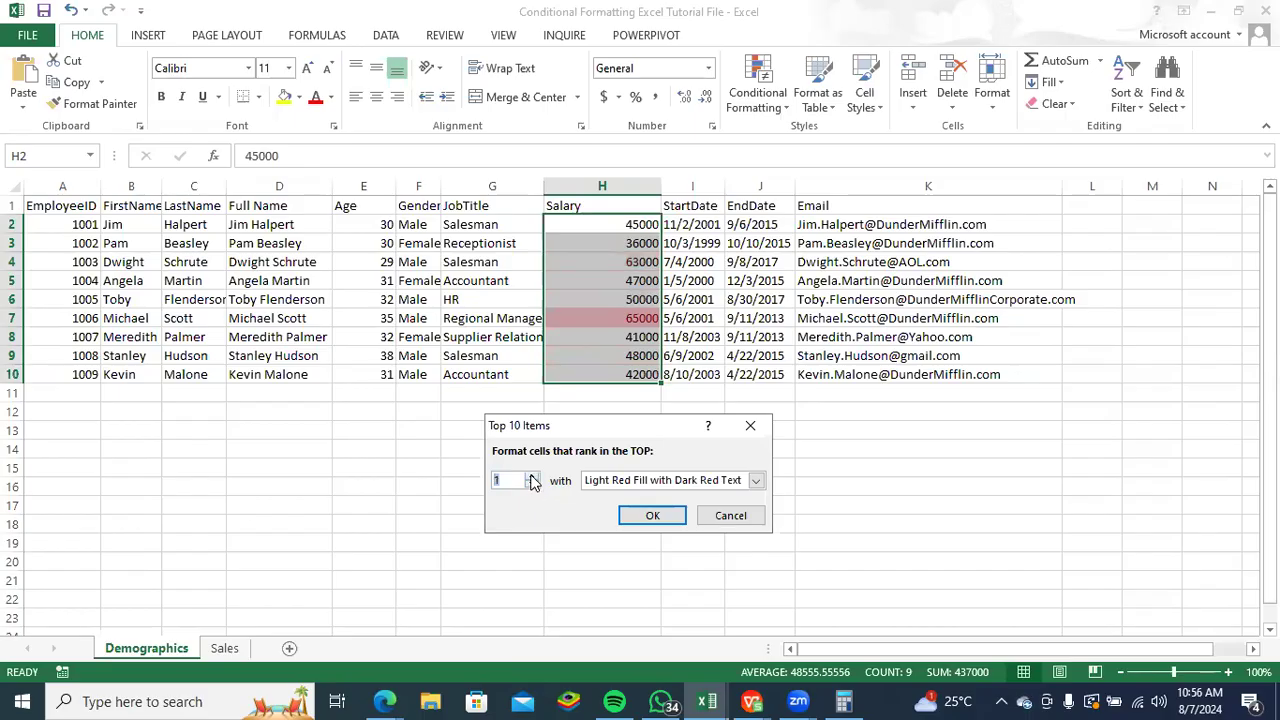
- Raise the rule's rank count to 5 and bring it back down to 3 for the salaries
{"action": "left_click", "coordinate": [532, 478]}
{"action": "left_click", "coordinate": [532, 478]}
{"action": "left_click", "coordinate": [532, 478]}
{"action": "left_click", "coordinate": [532, 478]}
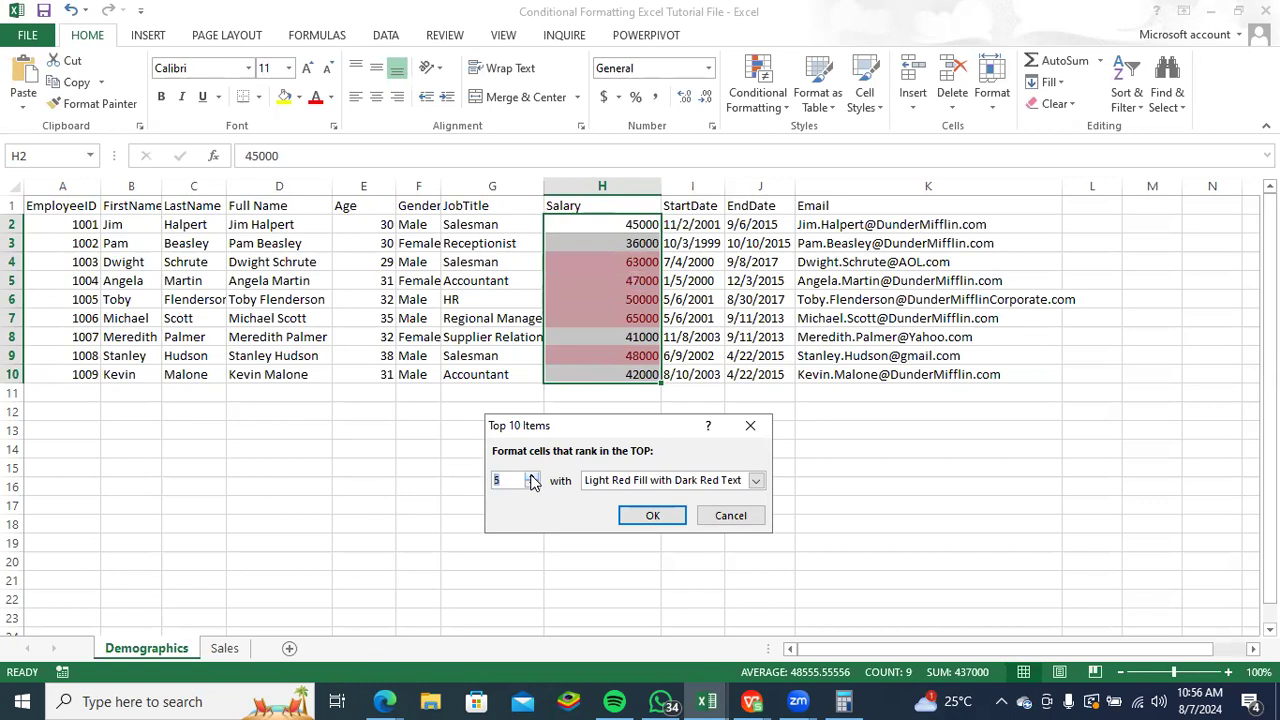
{"action": "left_click", "coordinate": [533, 487]}
{"action": "left_click", "coordinate": [533, 487]}
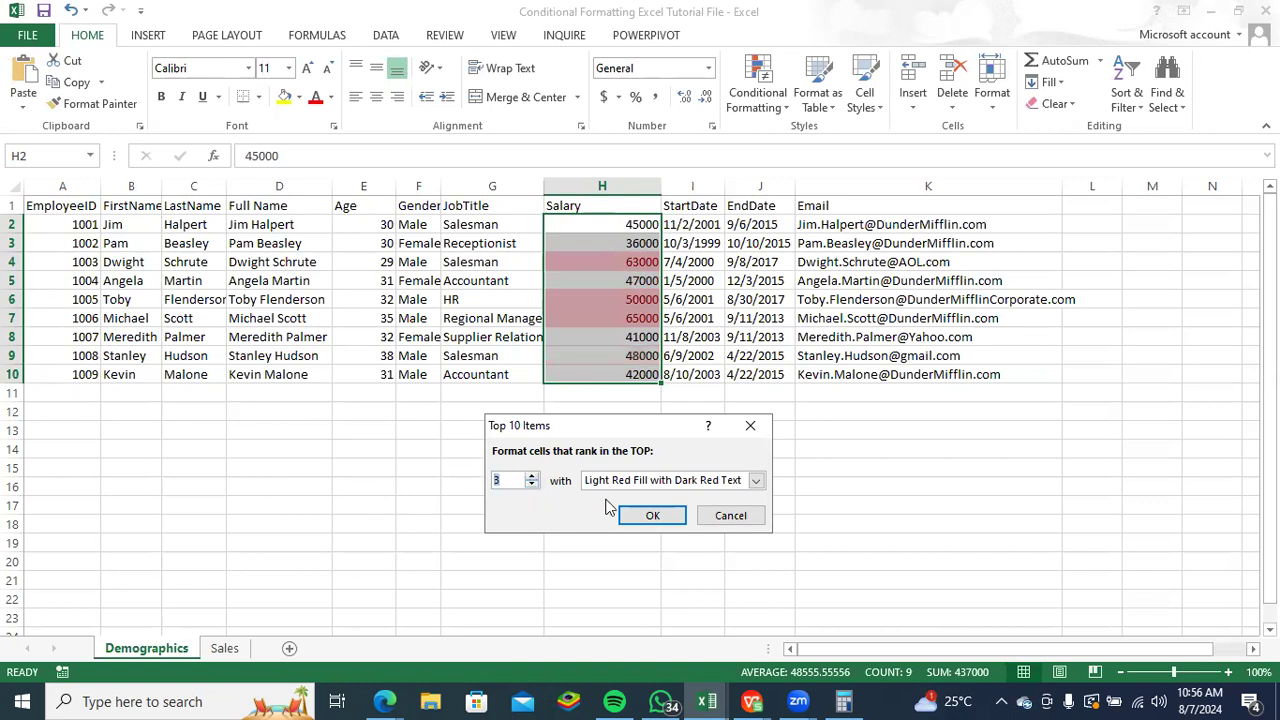
- Preview the top 3 salaries with Green Fill with Dark Green Text and with Red Text
{"action": "left_click", "coordinate": [756, 481]}
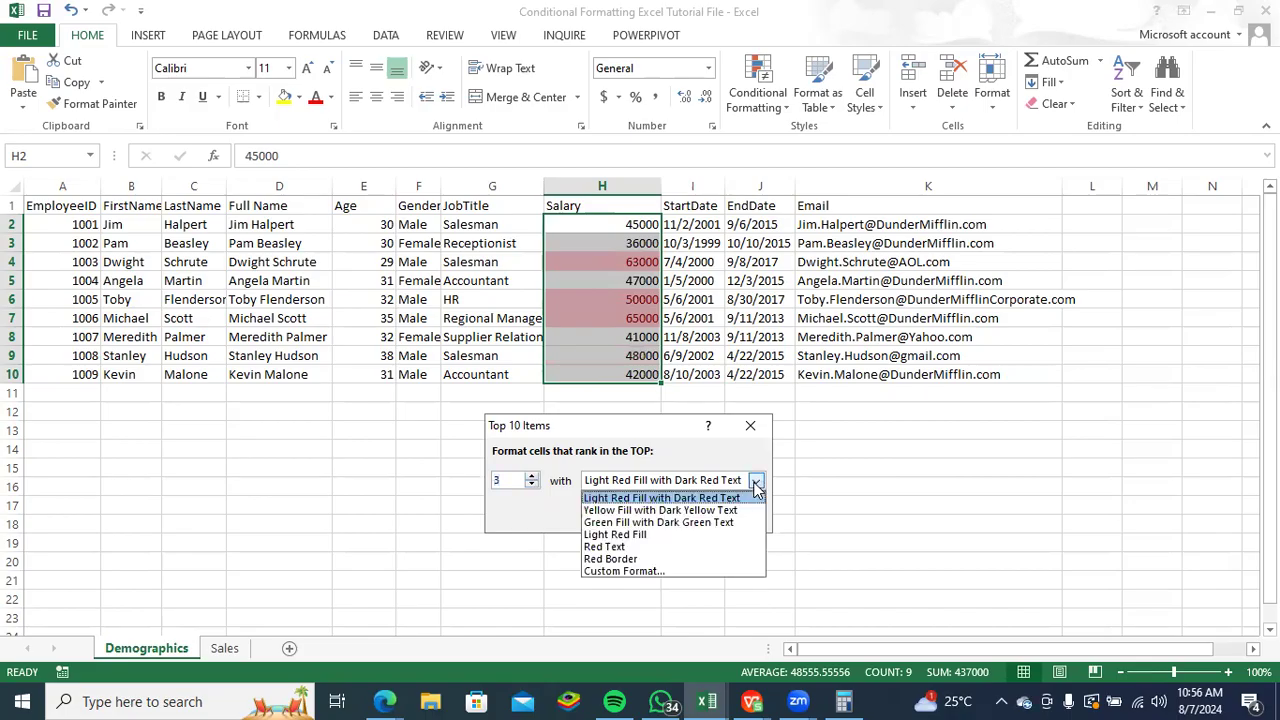
{"action": "left_click", "coordinate": [705, 522]}
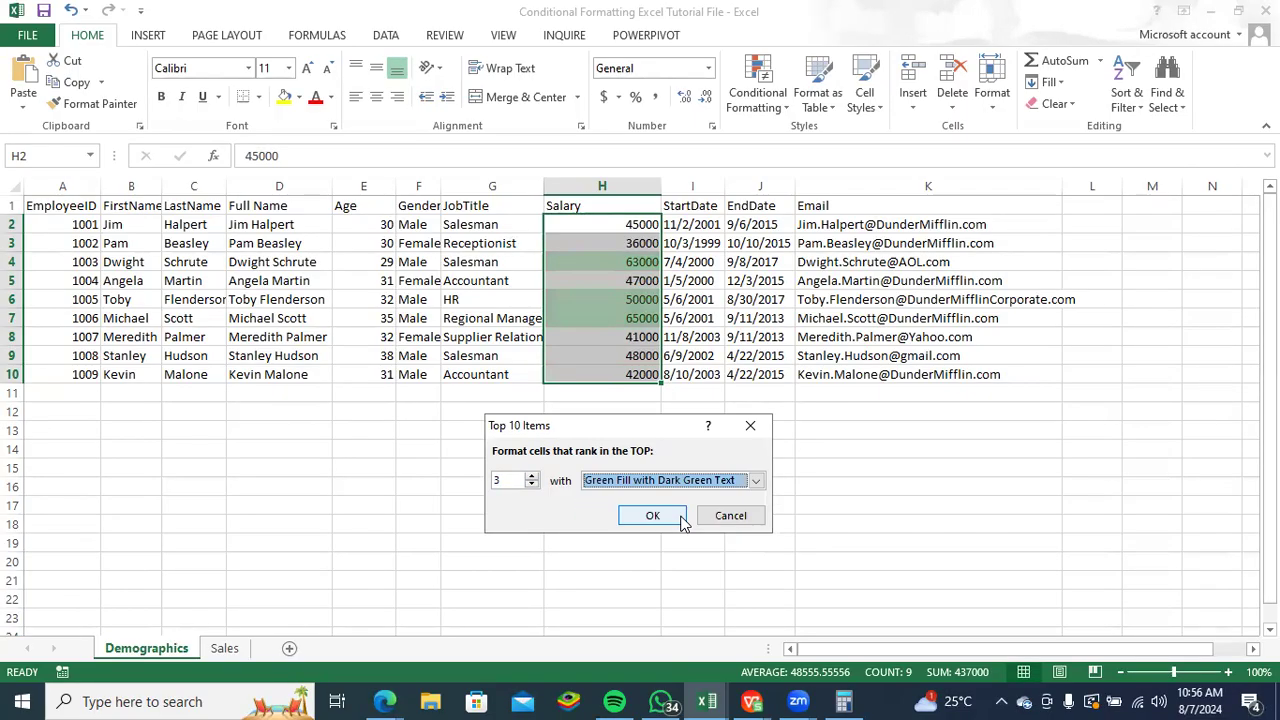
{"action": "left_click", "coordinate": [756, 481]}
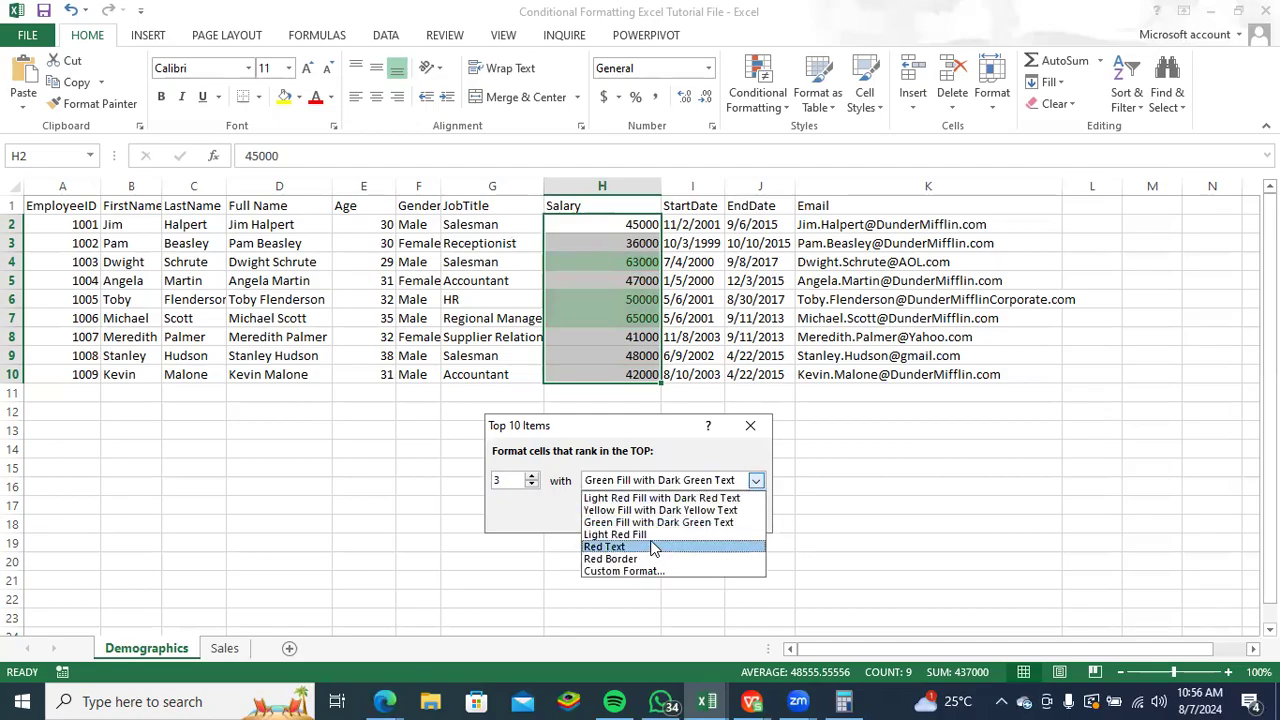
{"action": "left_click", "coordinate": [652, 547]}
- Apply the top 3 rule to H2:H10 with Yellow Fill with Dark Yellow Text and deselect the range
{"action": "left_click", "coordinate": [755, 481]}
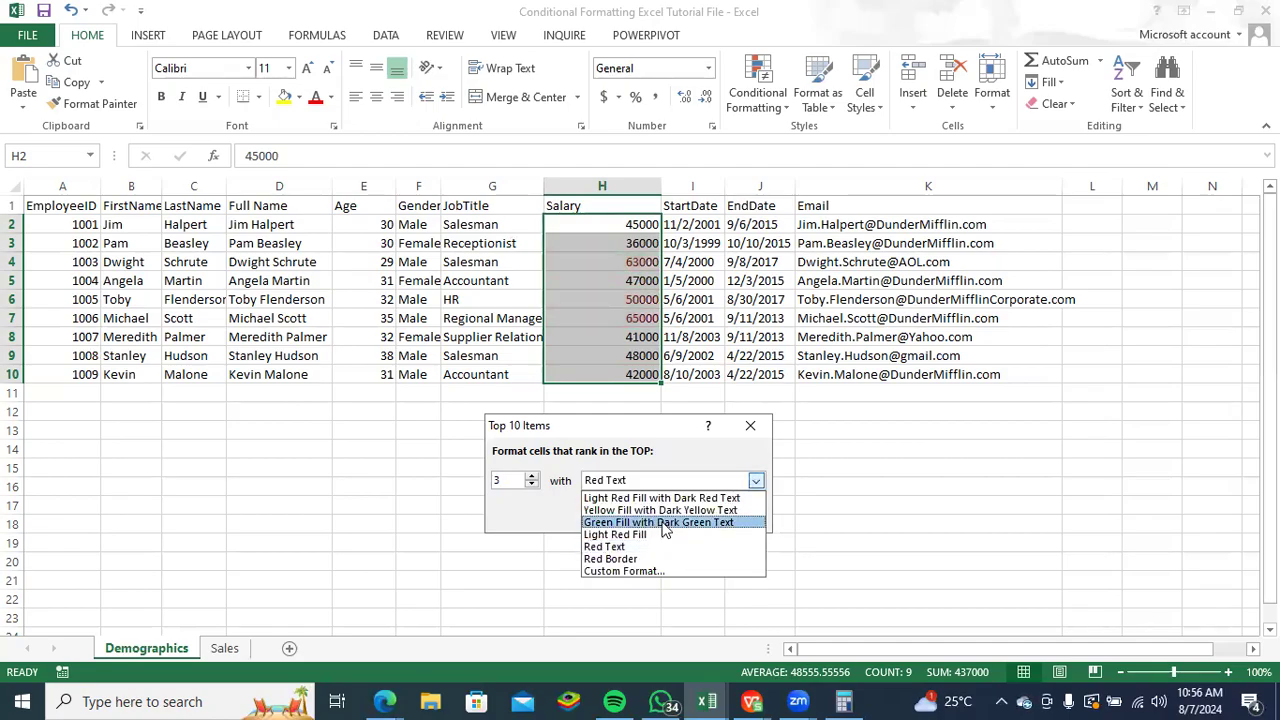
{"action": "left_click", "coordinate": [665, 509]}
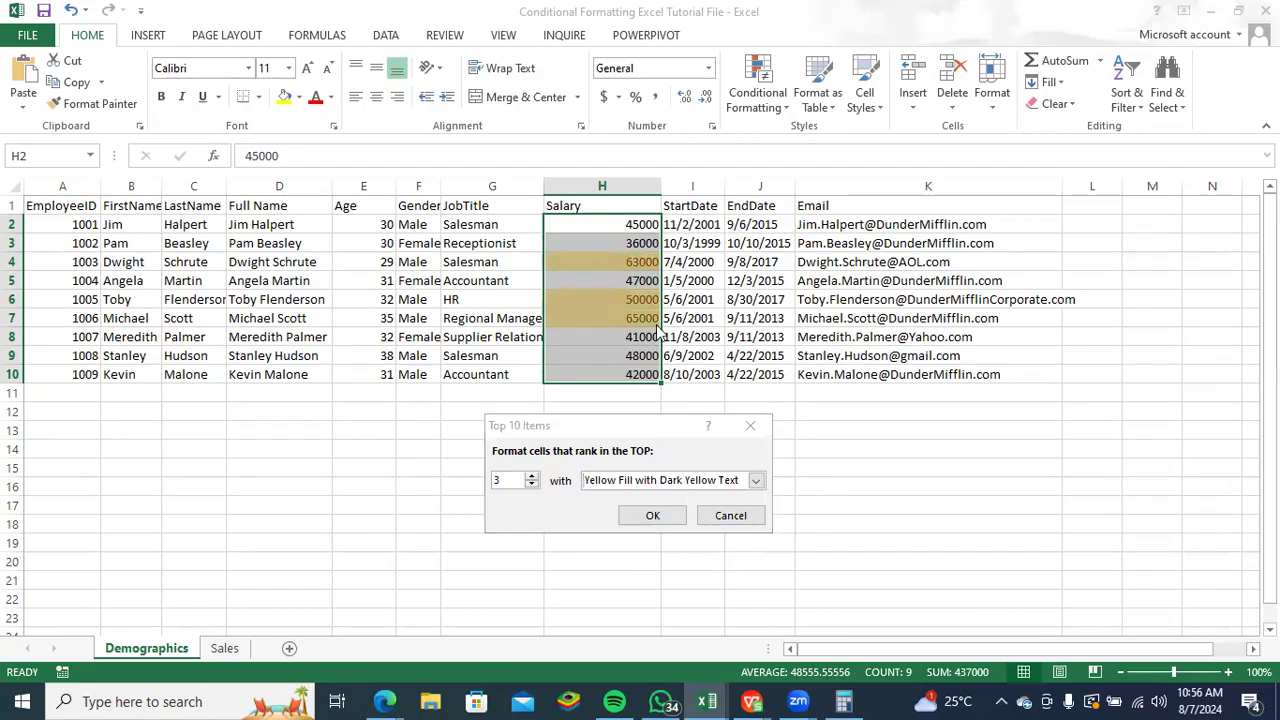
{"action": "left_click", "coordinate": [652, 516]}
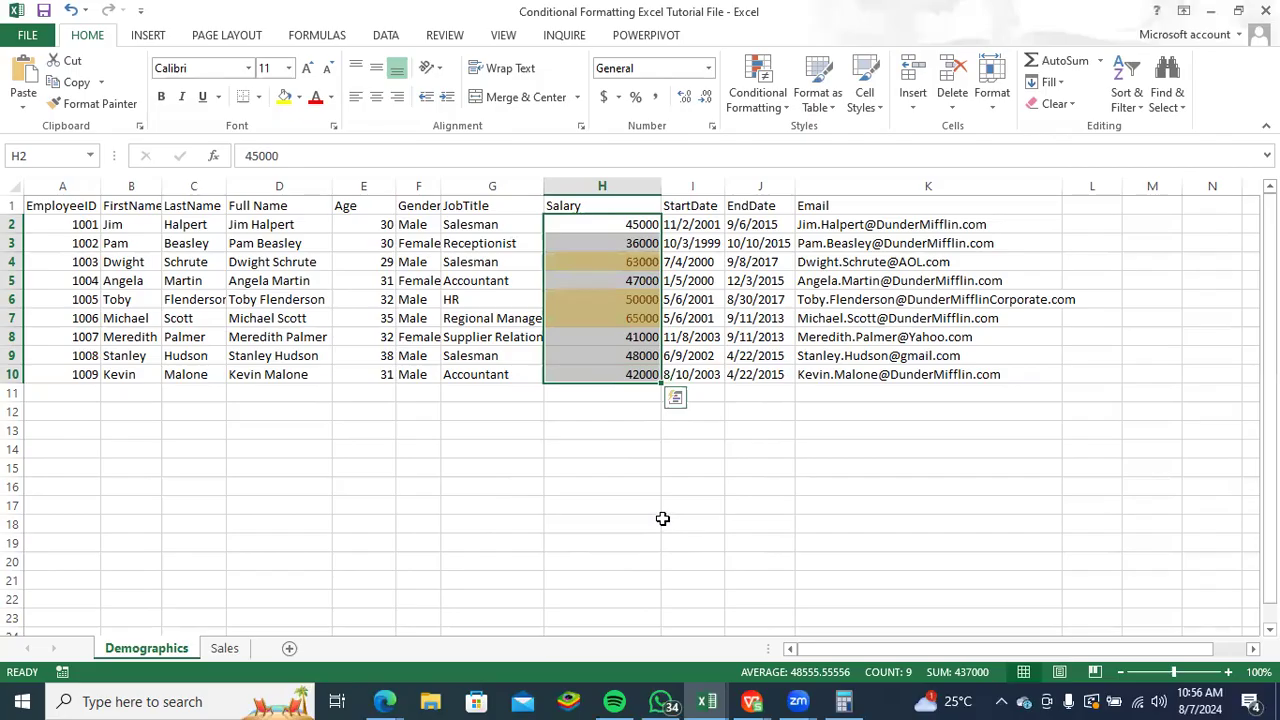
{"action": "left_click", "coordinate": [662, 518]}
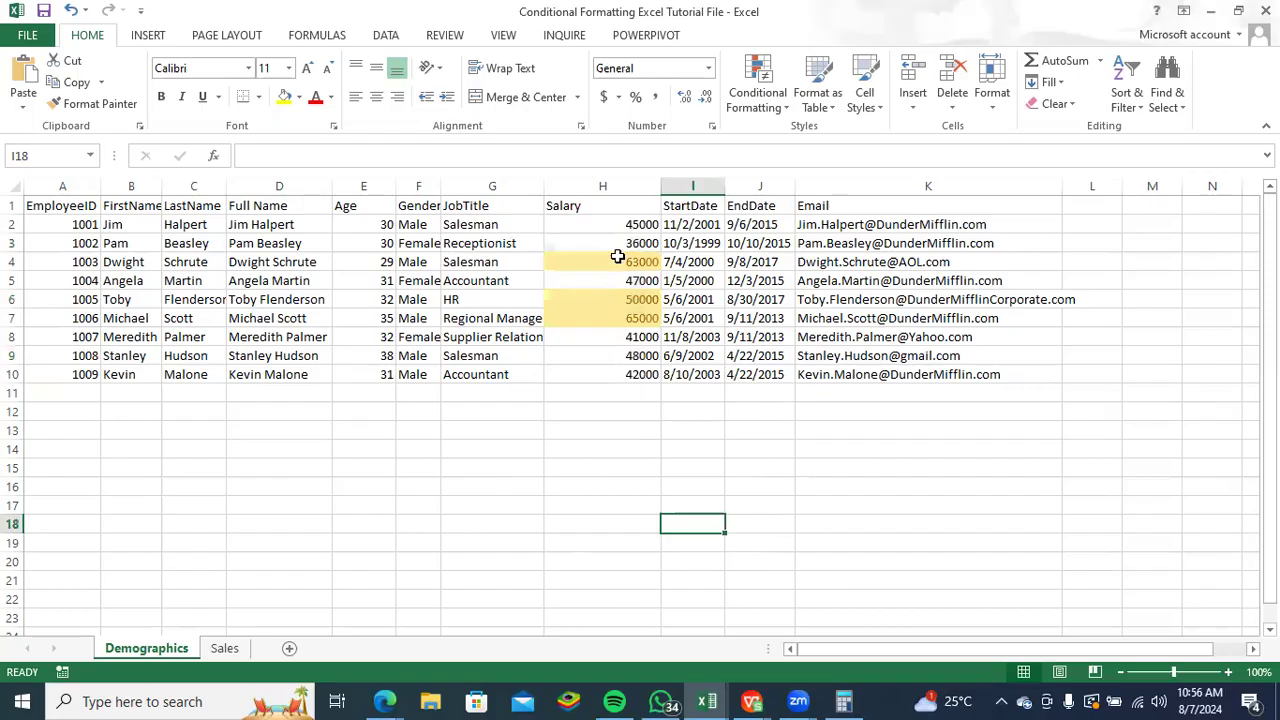
- Inspect the highlighted salaries in H4, H6 and H7 and look over the available Highlight Cells Rules
{"action": "left_click", "coordinate": [610, 263]}
{"action": "left_click", "coordinate": [616, 299]}
{"action": "left_click", "coordinate": [618, 317]}
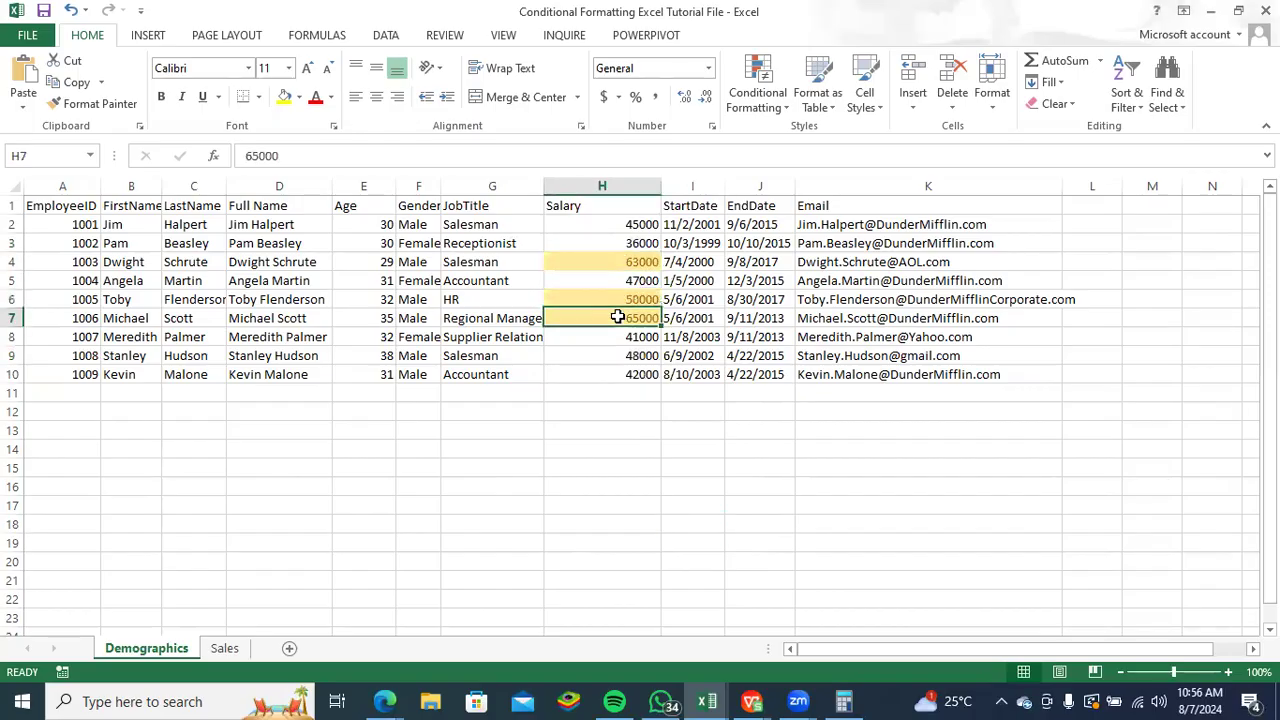
{"action": "left_click", "coordinate": [619, 262]}
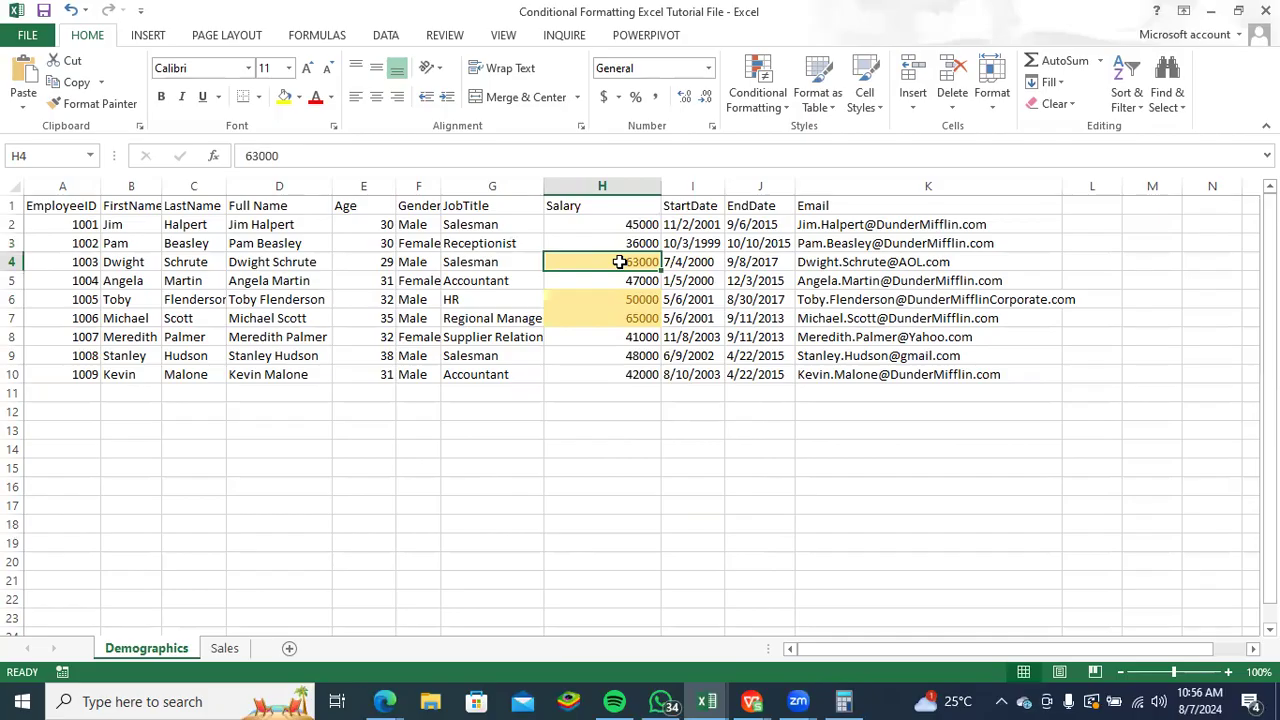
{"action": "left_click", "coordinate": [766, 107]}
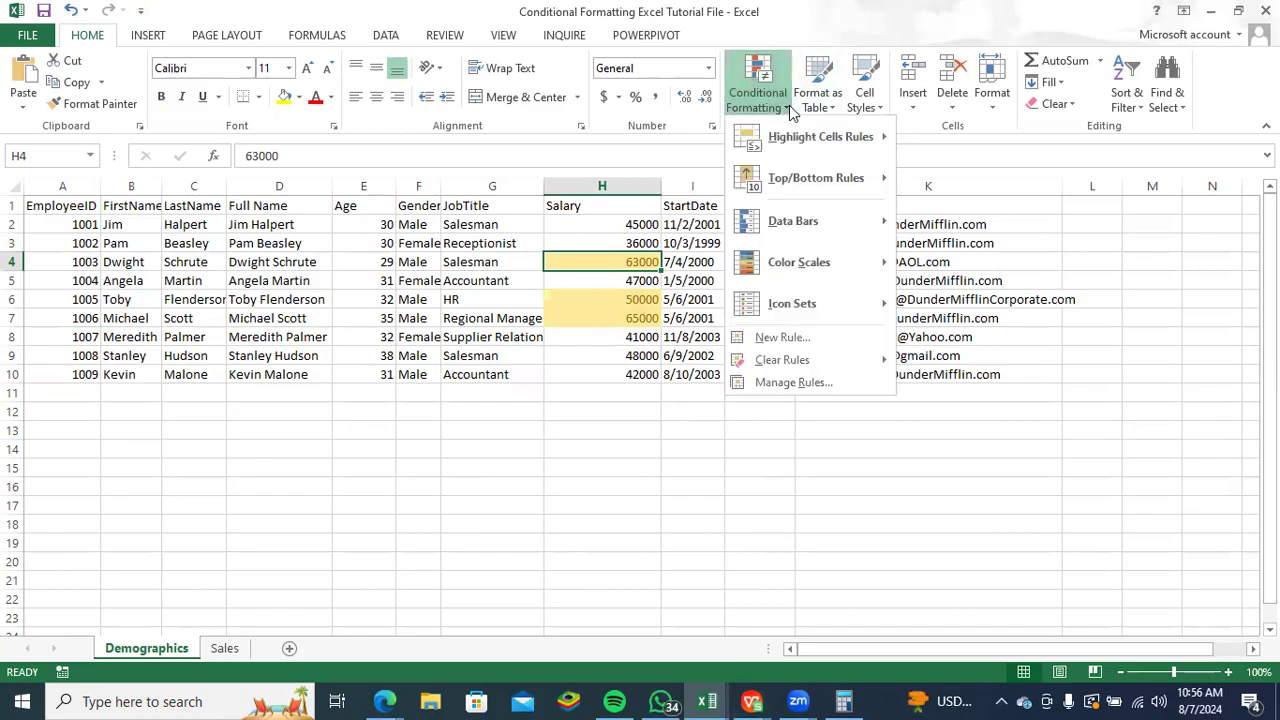
{"action": "mouse_move", "coordinate": [752, 145]}
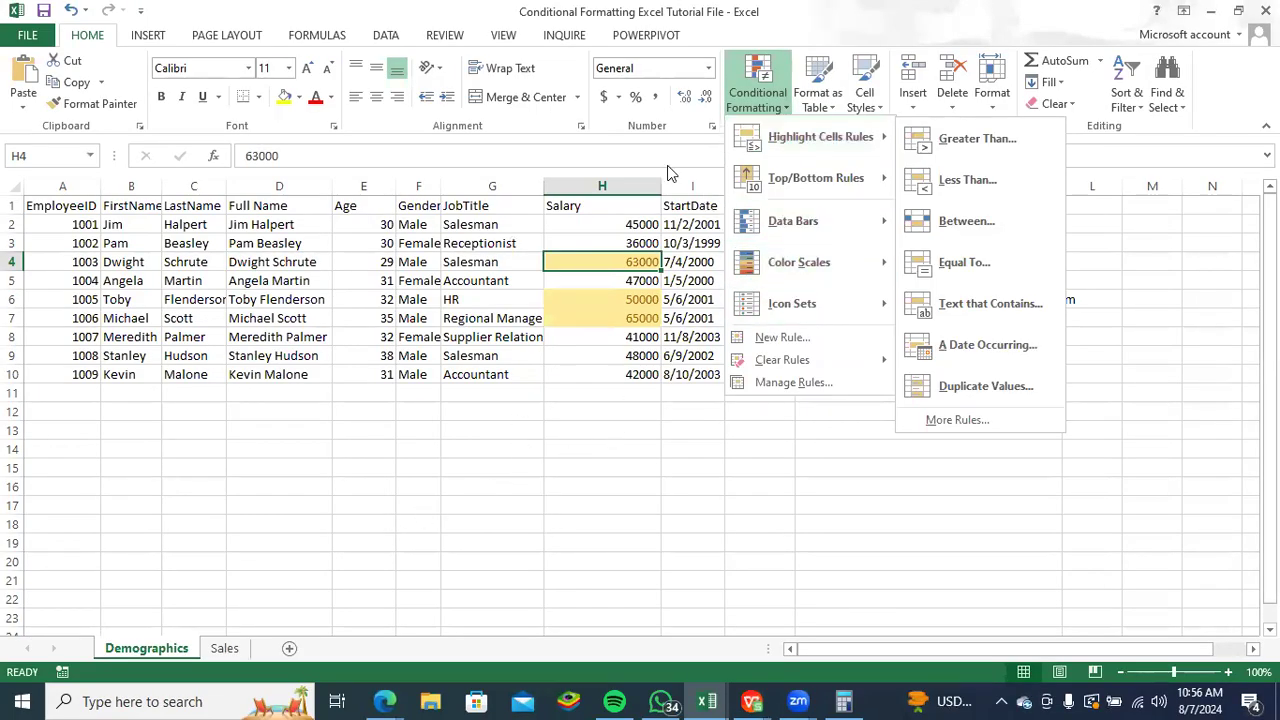
{"action": "left_click", "coordinate": [641, 167]}
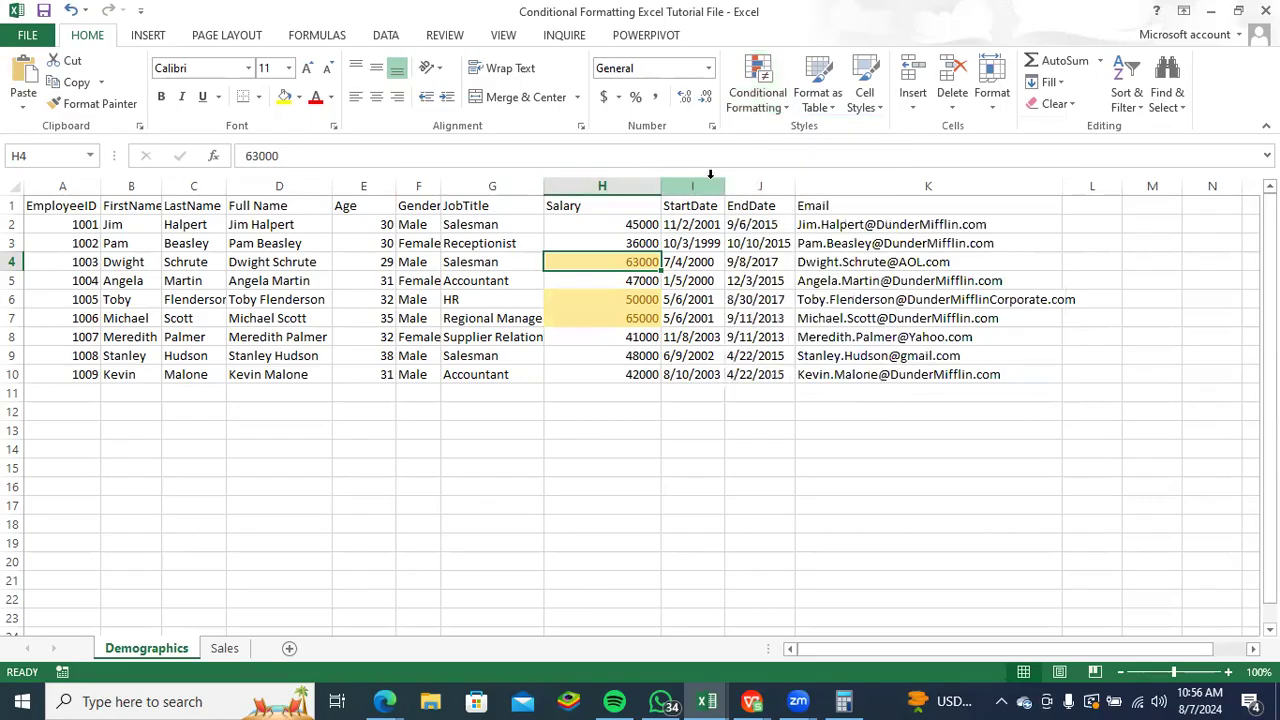
- Clear the conditional formatting rules from the single selected salary cell H4
{"action": "left_click", "coordinate": [791, 107]}
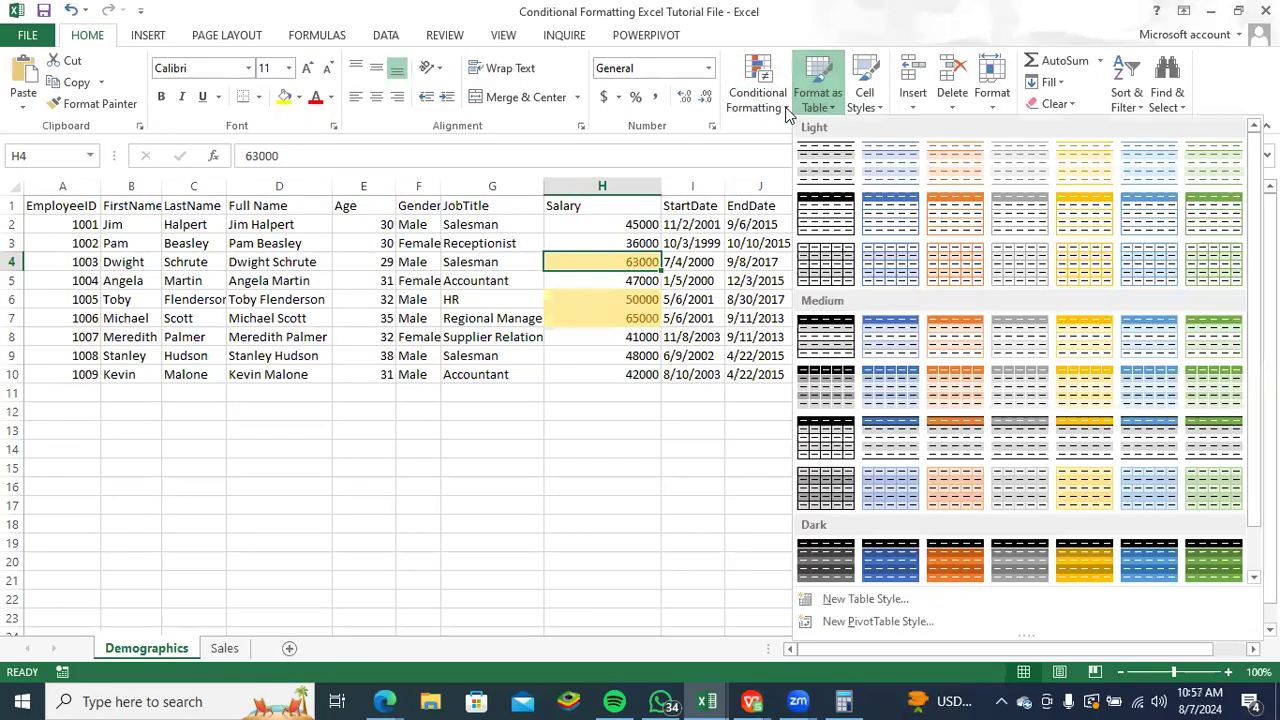
{"action": "left_click", "coordinate": [760, 100]}
{"action": "mouse_move", "coordinate": [826, 360]}
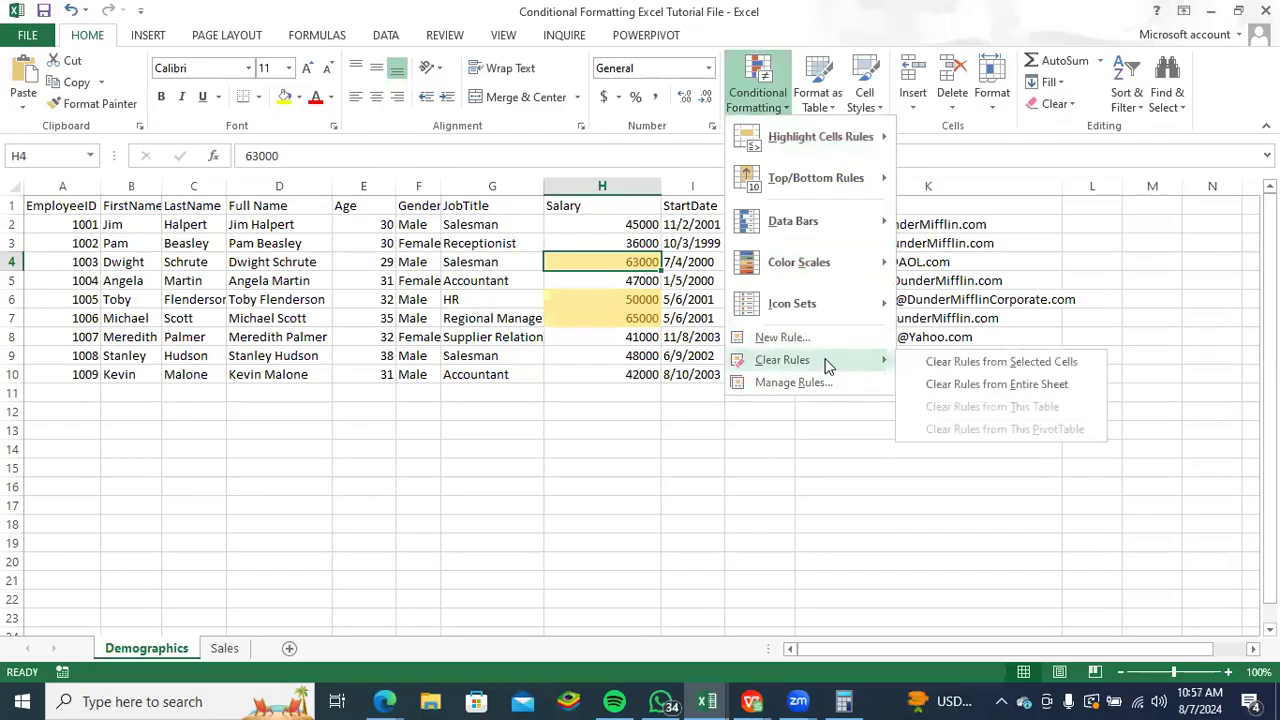
{"action": "left_click", "coordinate": [931, 360]}
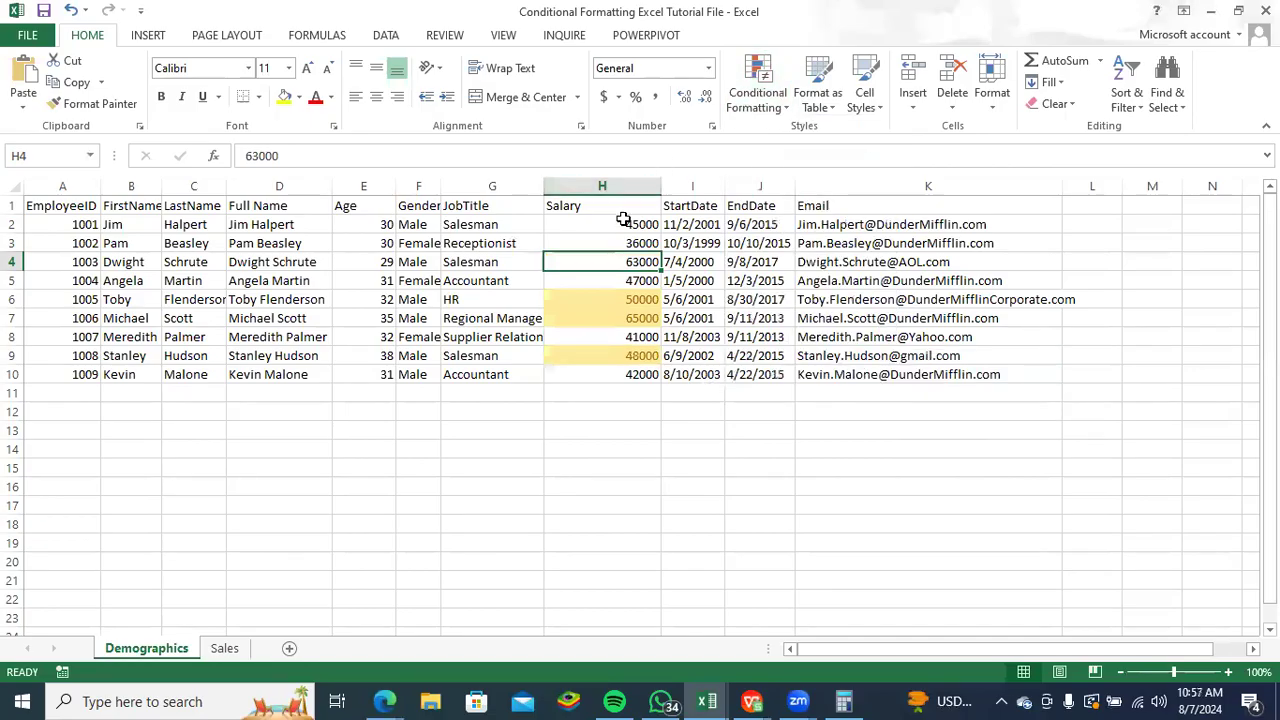
- Clear the conditional formatting rules from the entire Salary column H and deselect it
{"action": "left_click", "coordinate": [624, 186]}
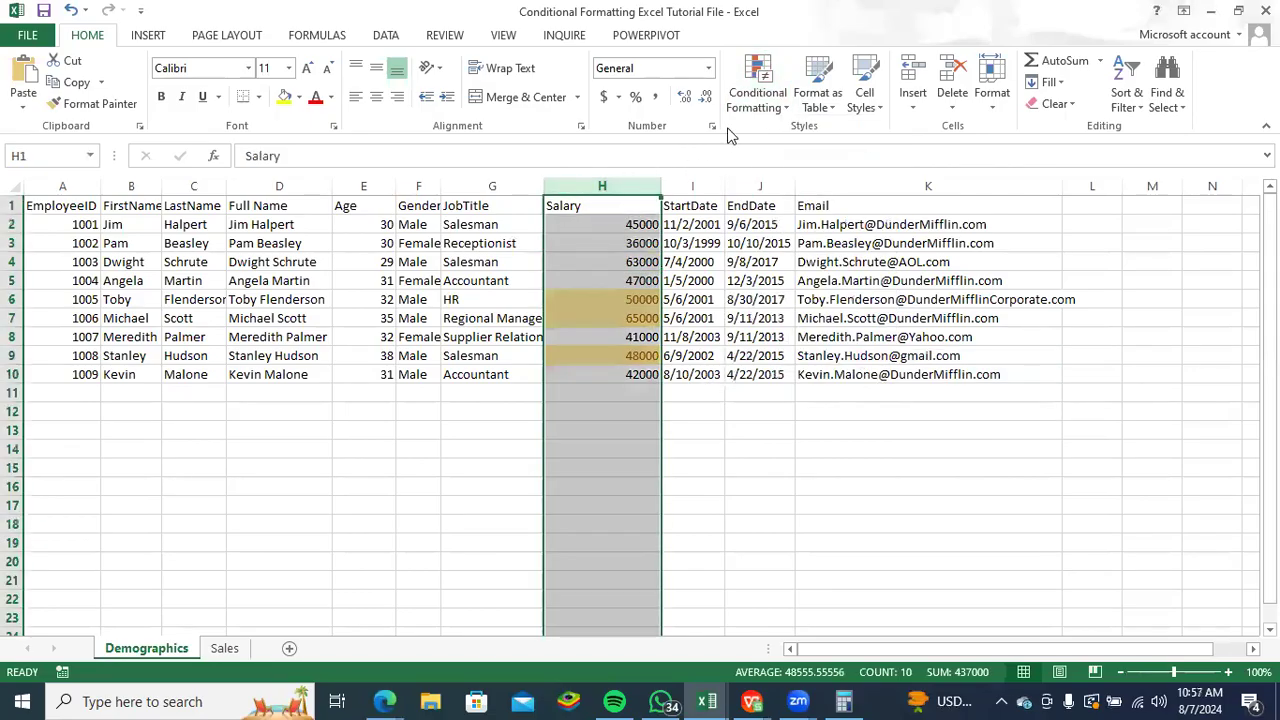
{"action": "left_click", "coordinate": [786, 108]}
{"action": "mouse_move", "coordinate": [833, 360]}
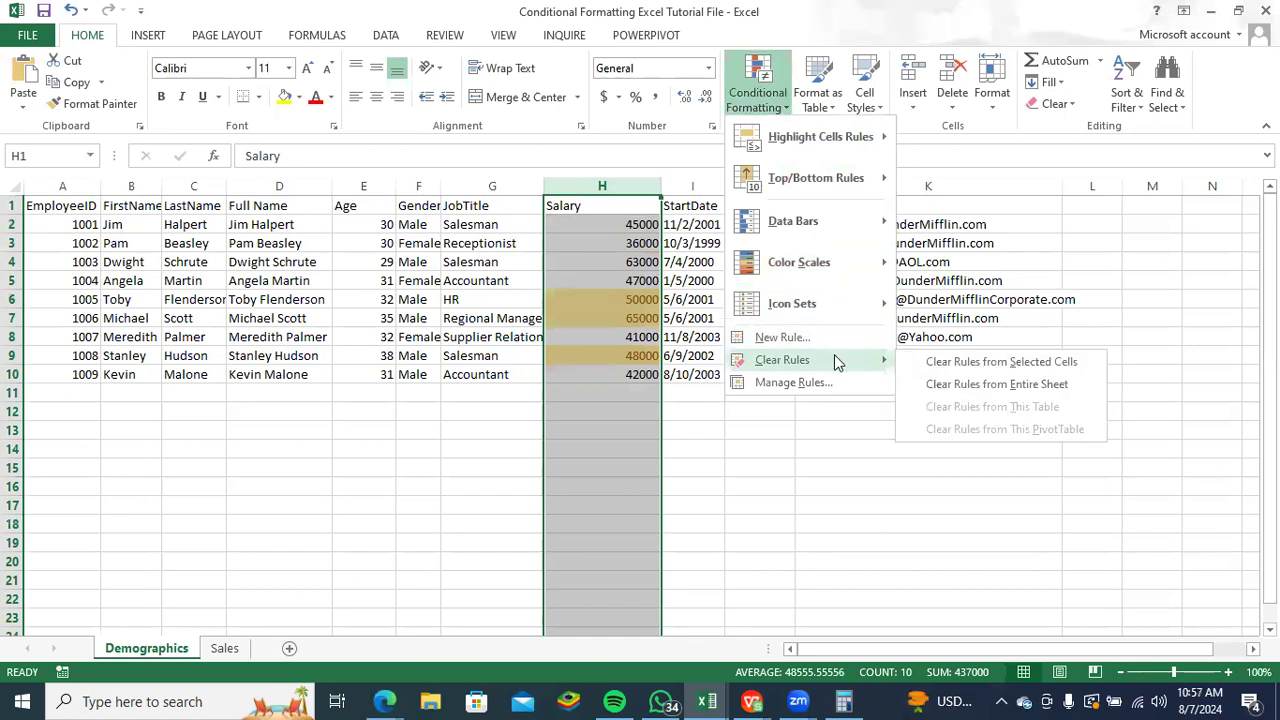
{"action": "left_click", "coordinate": [938, 362]}
{"action": "left_click", "coordinate": [740, 448]}
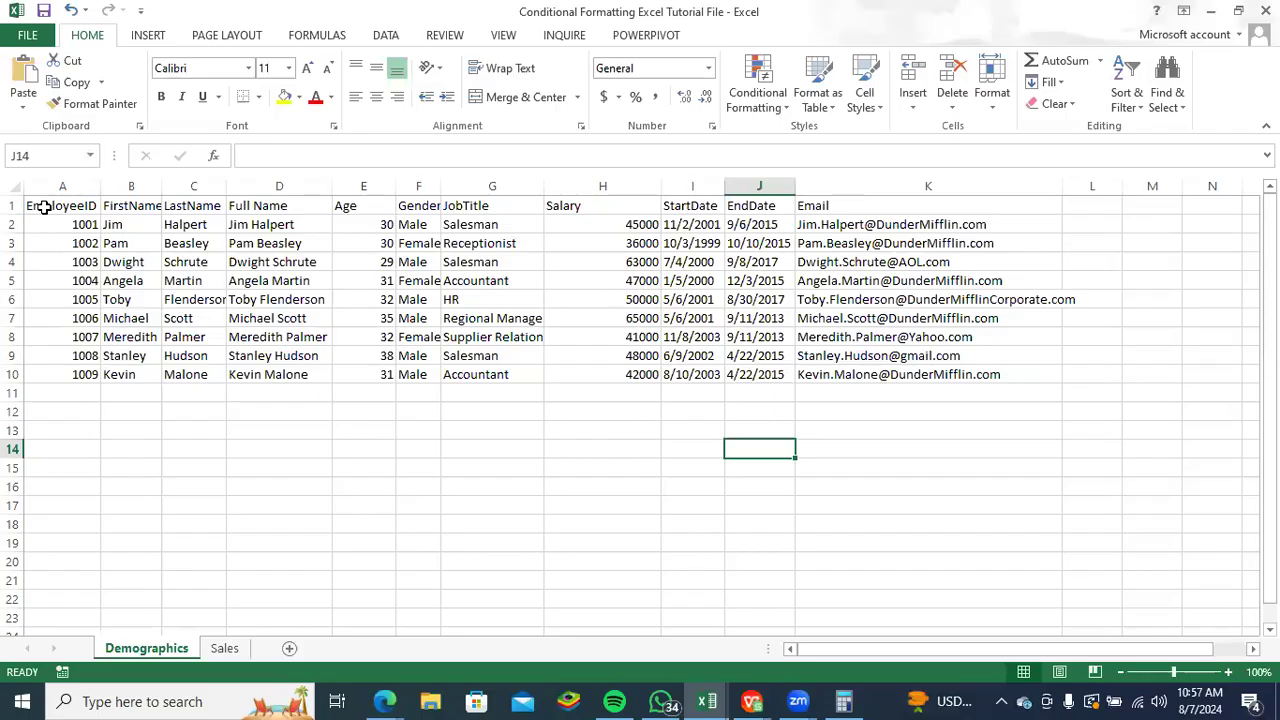
- Copy the whole Demographics sheet and paste it into a new blank workbook
{"action": "key", "text": "ctrl+a"}
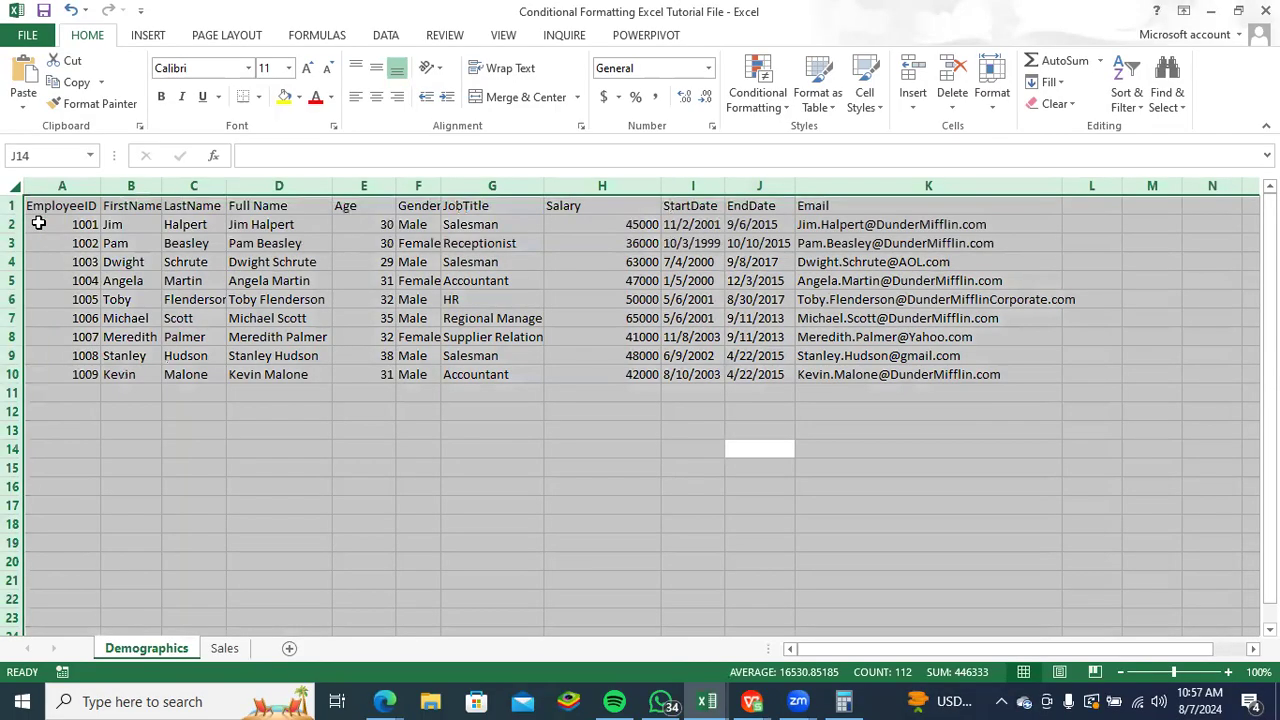
{"action": "key", "text": "ctrl+c"}
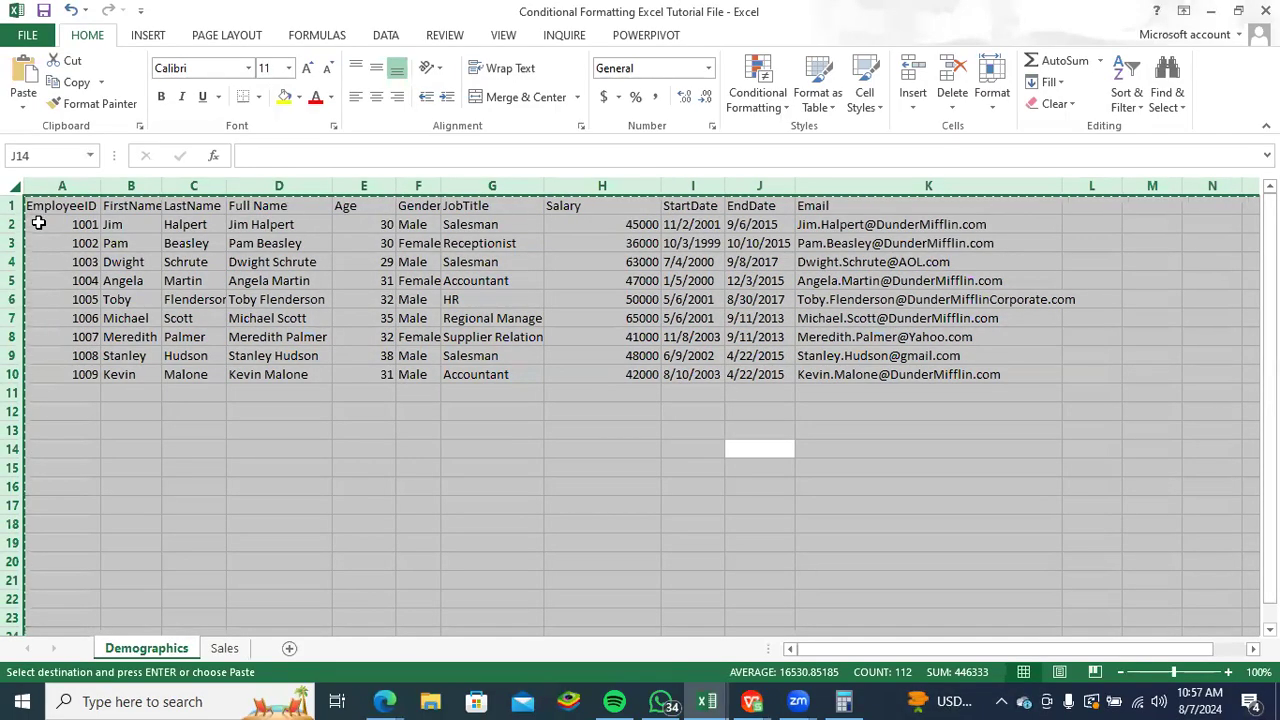
{"action": "key", "text": "ctrl+n"}
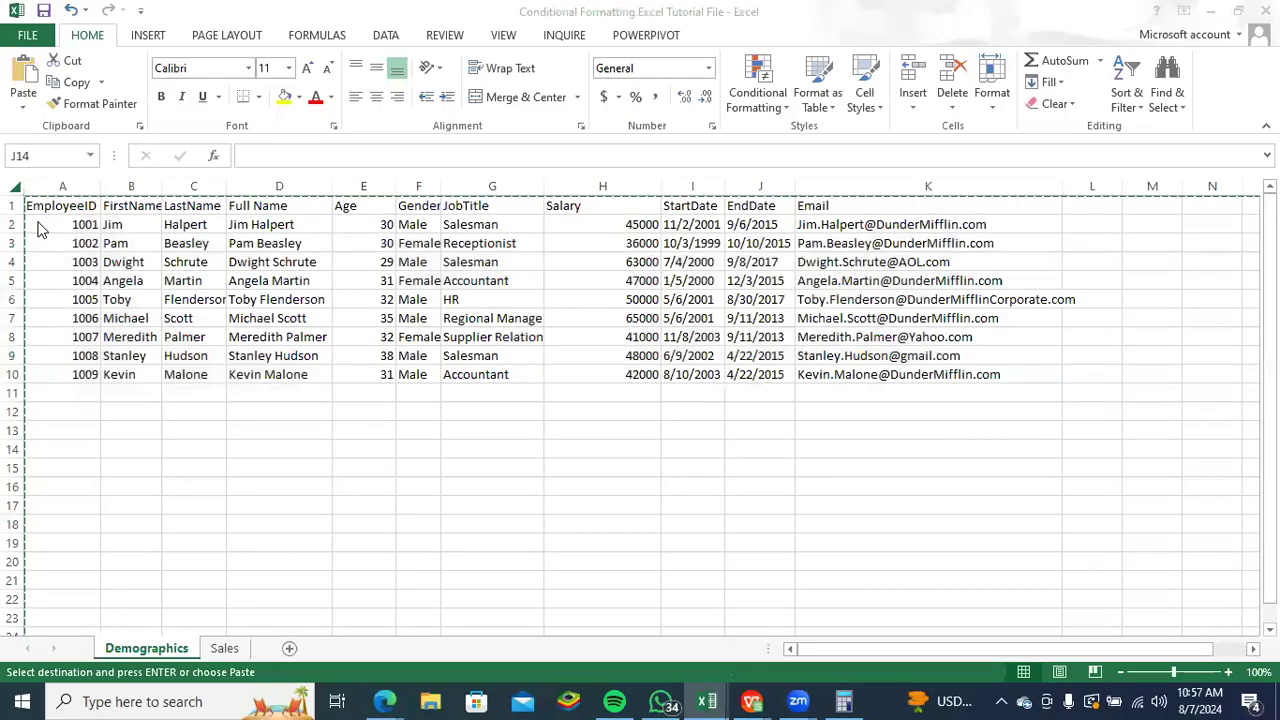
{"action": "key", "text": "ctrl+v"}
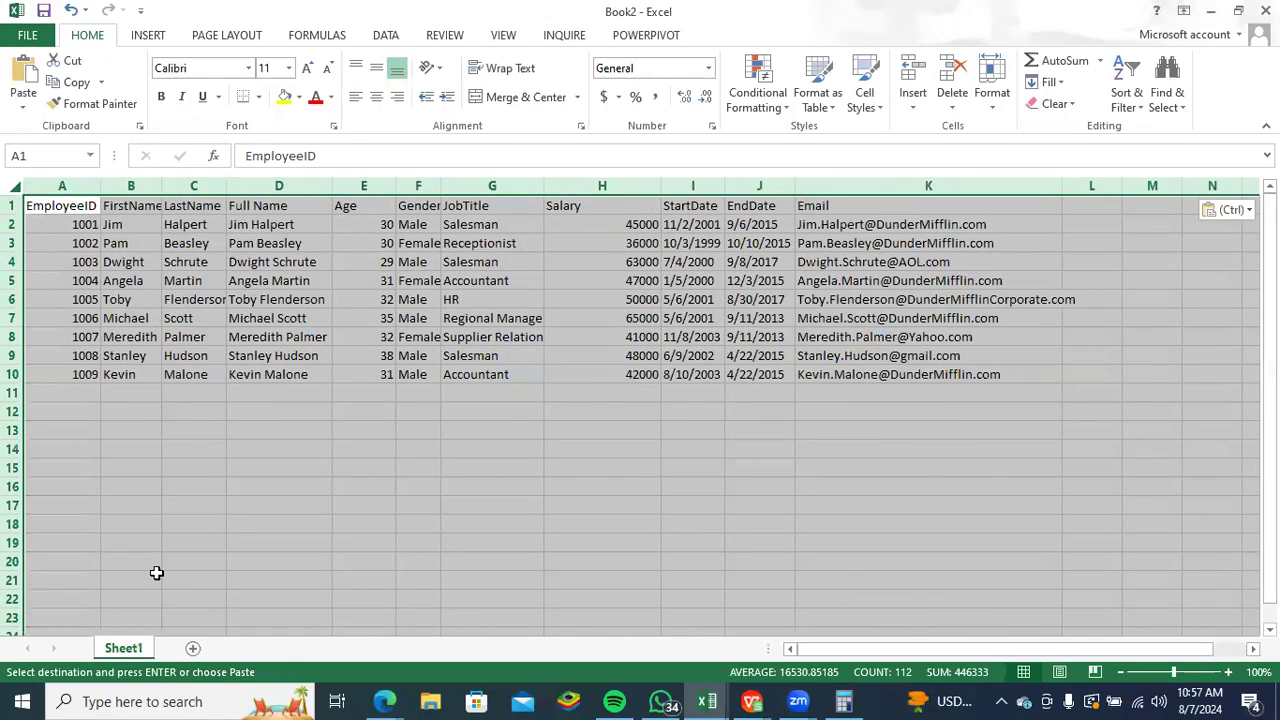
- Switch to the Conditional Formatting Excel Tutorial File workbook and clear all conditional formatting rules from the entire Sales sheet
{"action": "key", "text": "alt+Tab"}
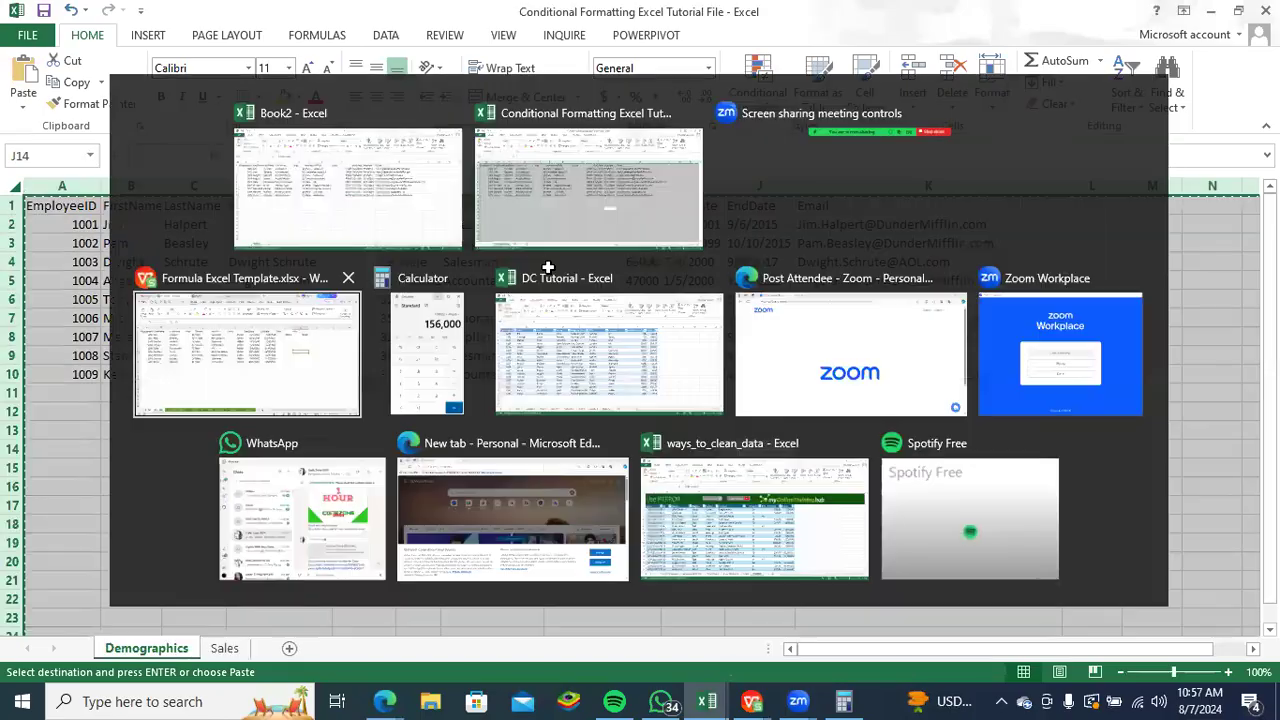
{"action": "left_click", "coordinate": [224, 648]}
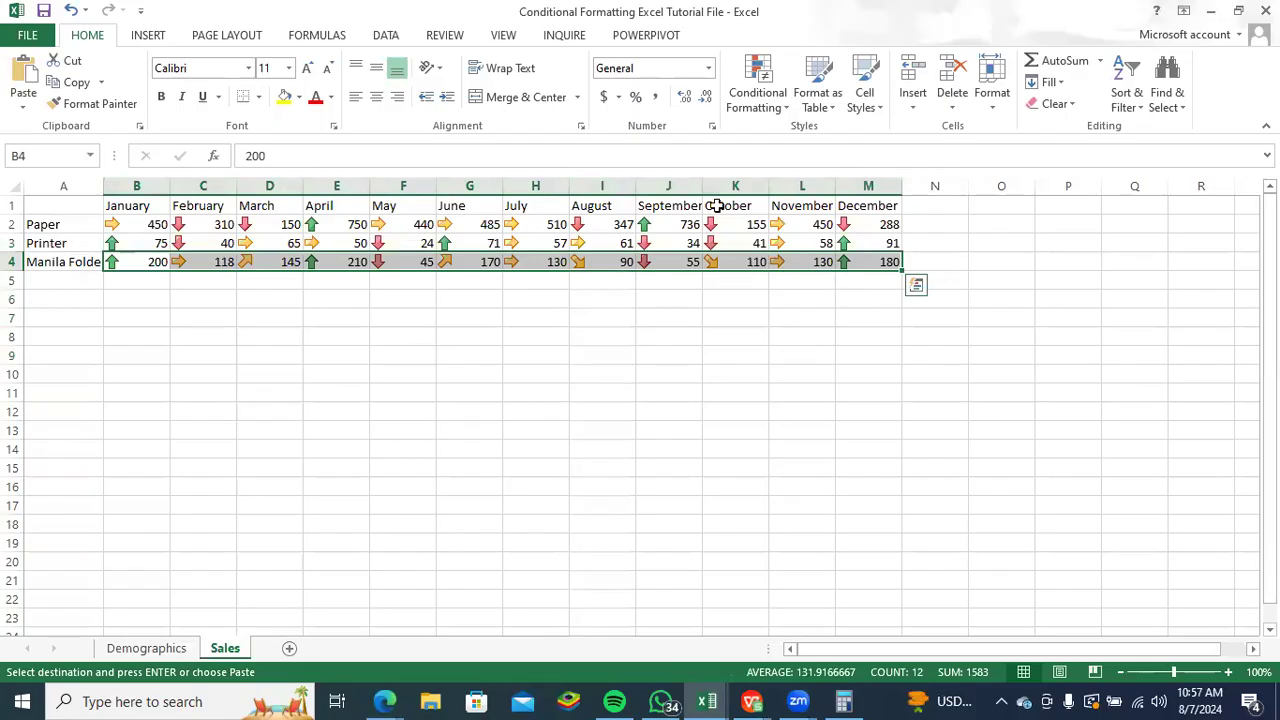
{"action": "left_click_drag", "start_coordinate": [60, 187], "coordinate": [880, 187]}
{"action": "left_click", "coordinate": [789, 106]}
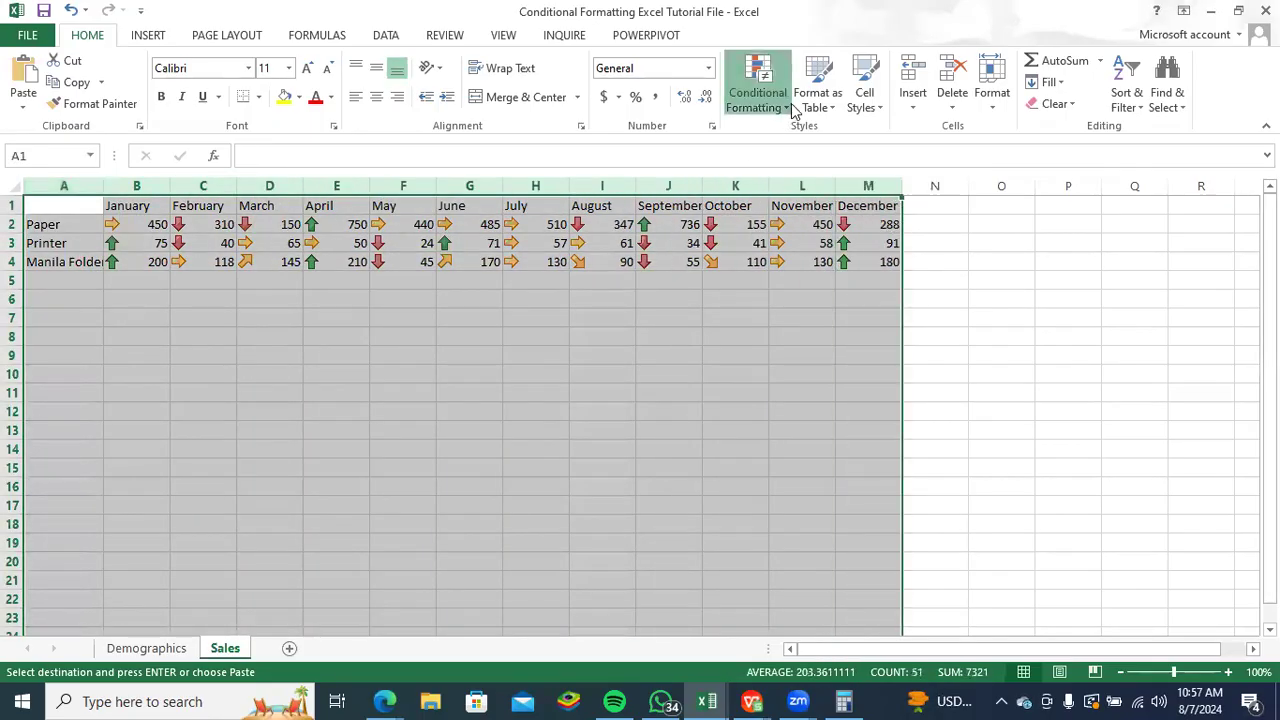
{"action": "mouse_move", "coordinate": [873, 362]}
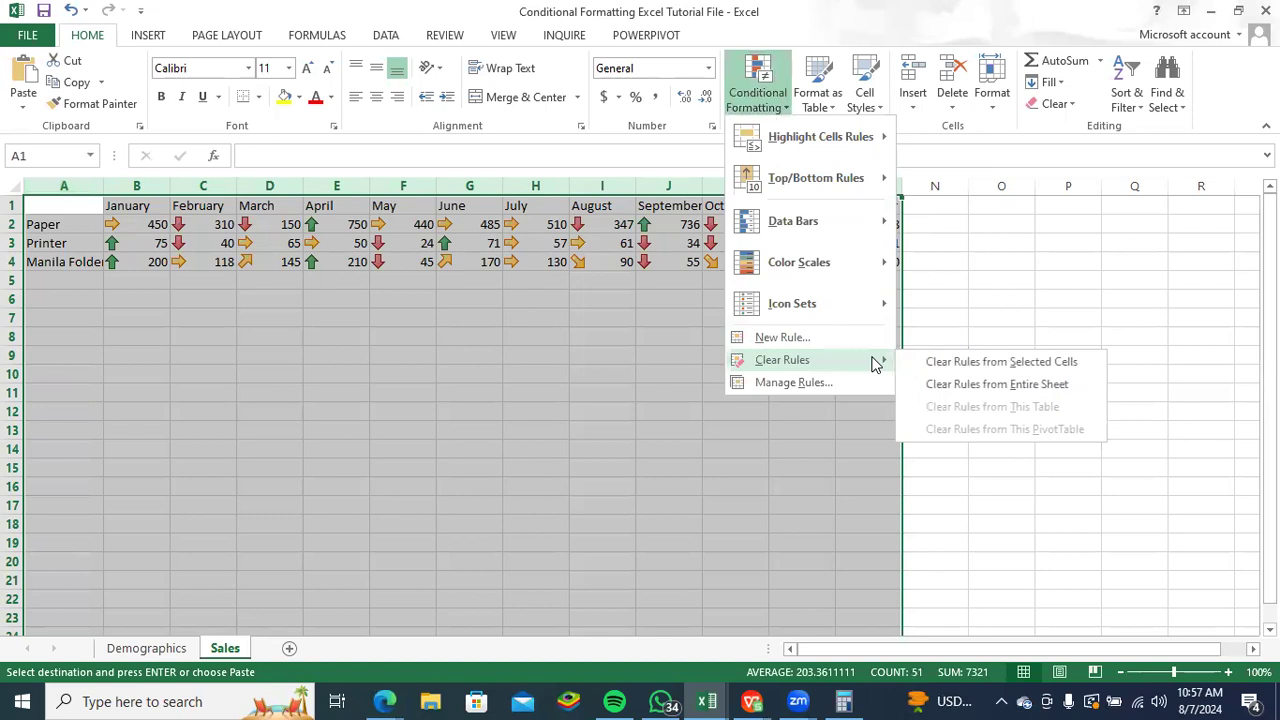
{"action": "left_click", "coordinate": [932, 385]}
{"action": "left_click", "coordinate": [597, 373]}
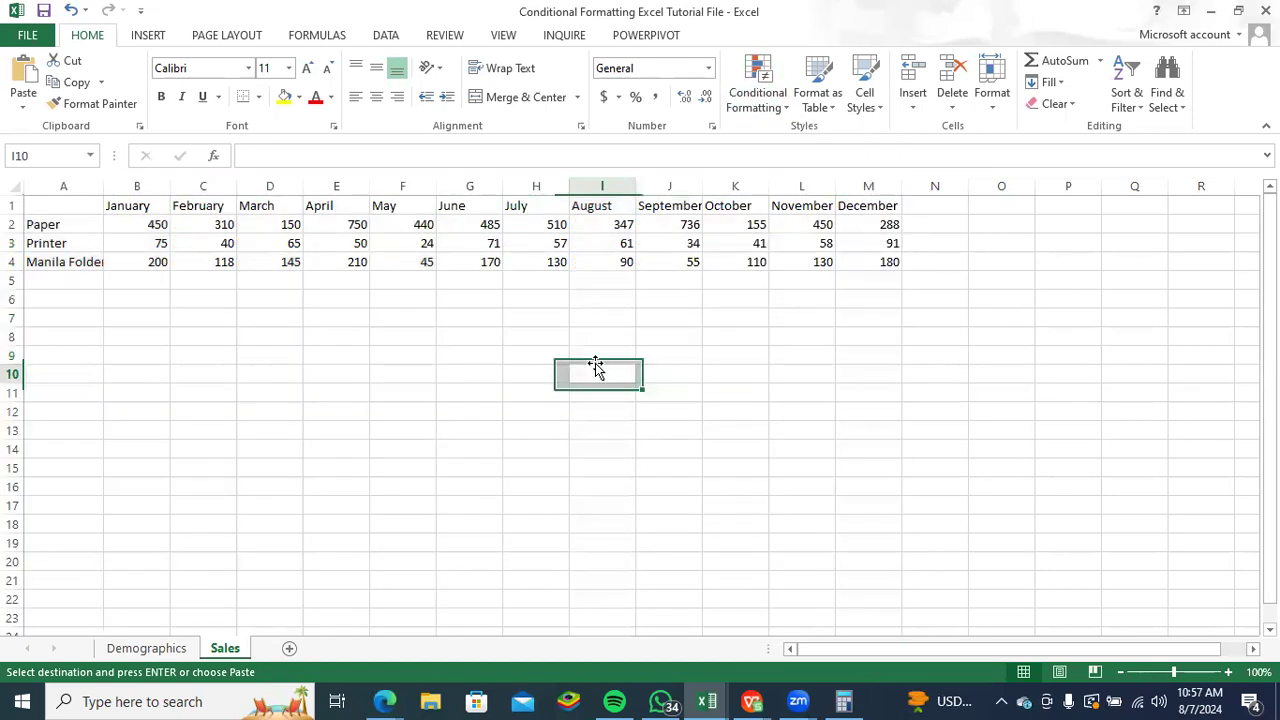
- Copy the whole Sales sheet and paste it into a newly added second sheet of the Book2 workbook
{"action": "left_click", "coordinate": [17, 185]}
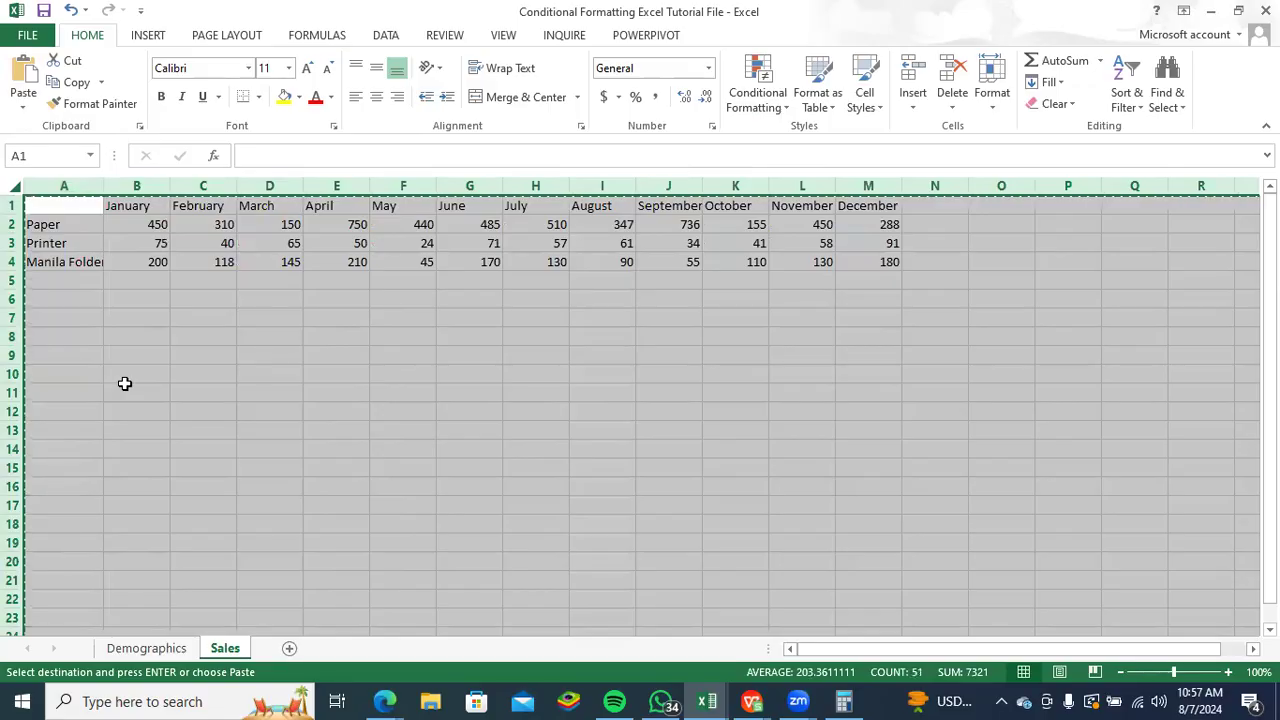
{"action": "key", "text": "ctrl+Tab"}
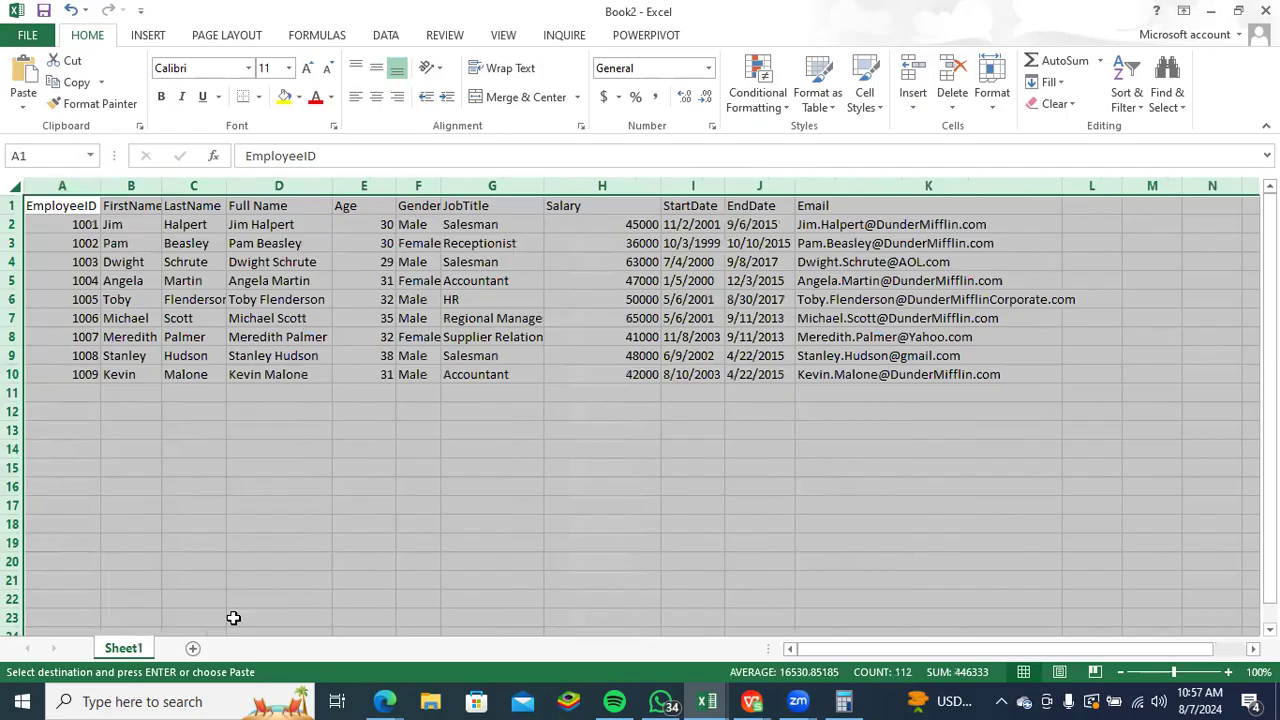
{"action": "left_click", "coordinate": [193, 648]}
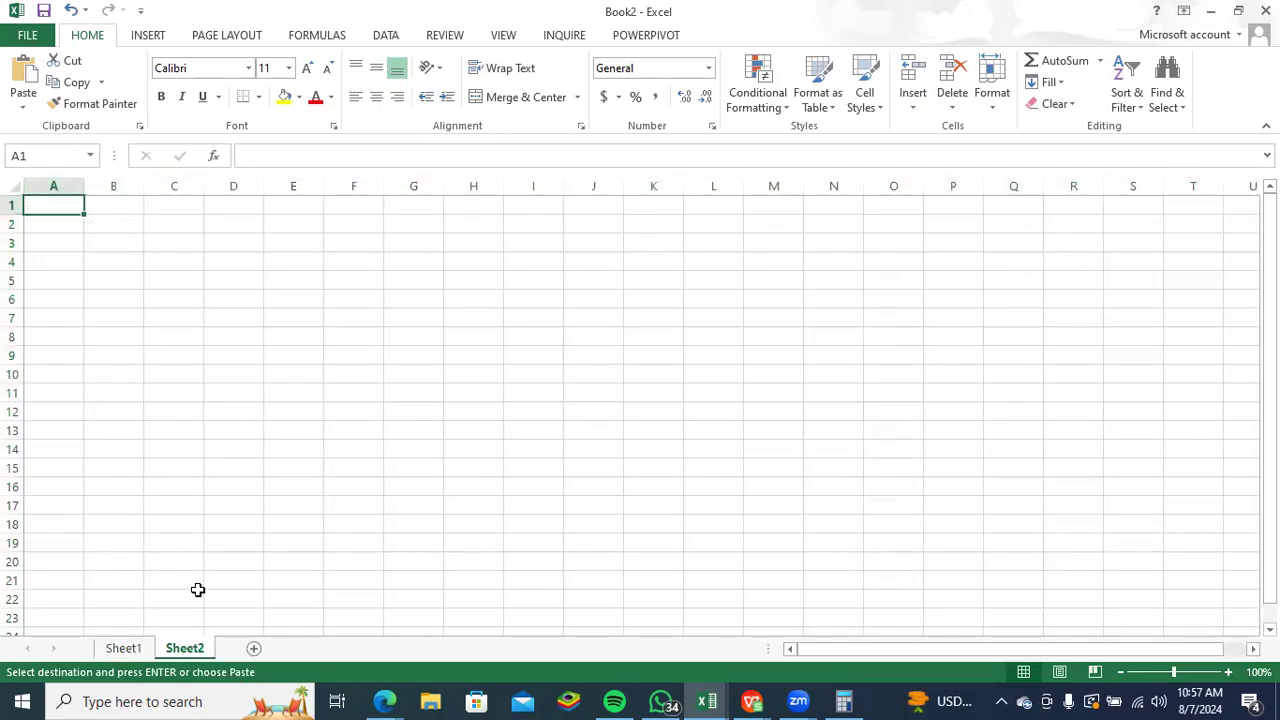
{"action": "key", "text": "ctrl+v"}
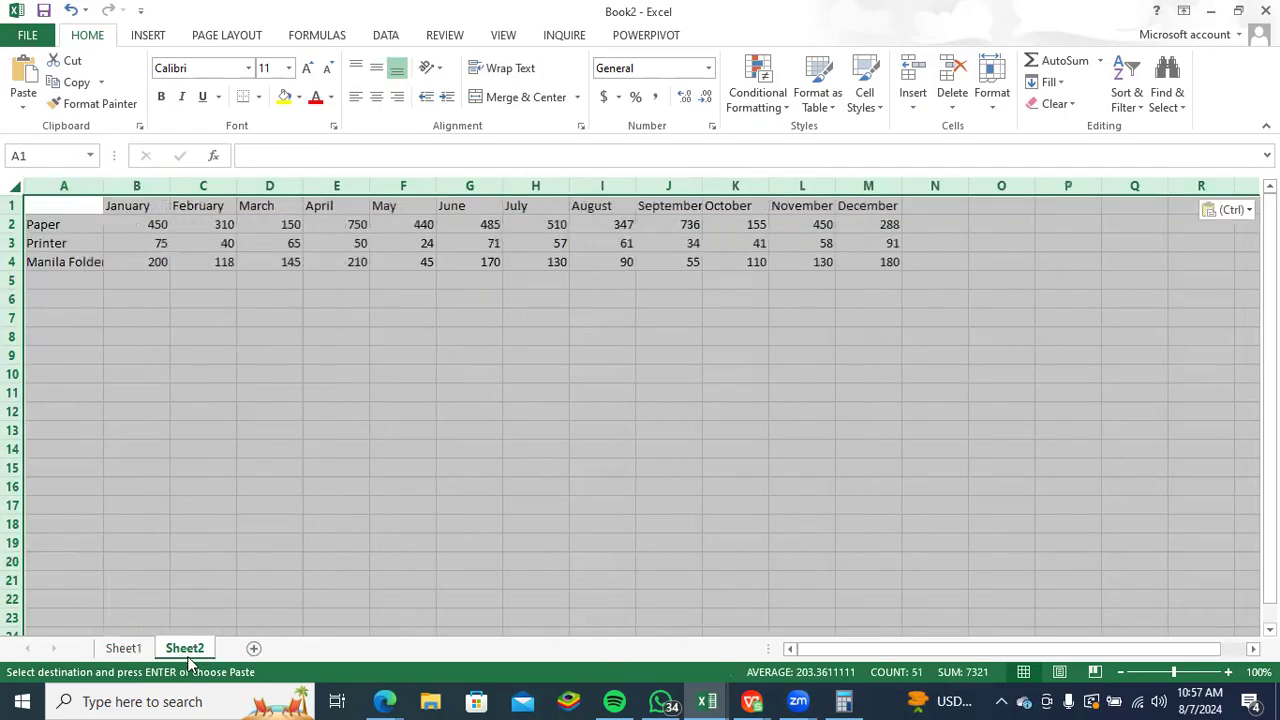
{"action": "key", "text": "alt+Tab"}
{"action": "key", "text": "alt+Tab"}
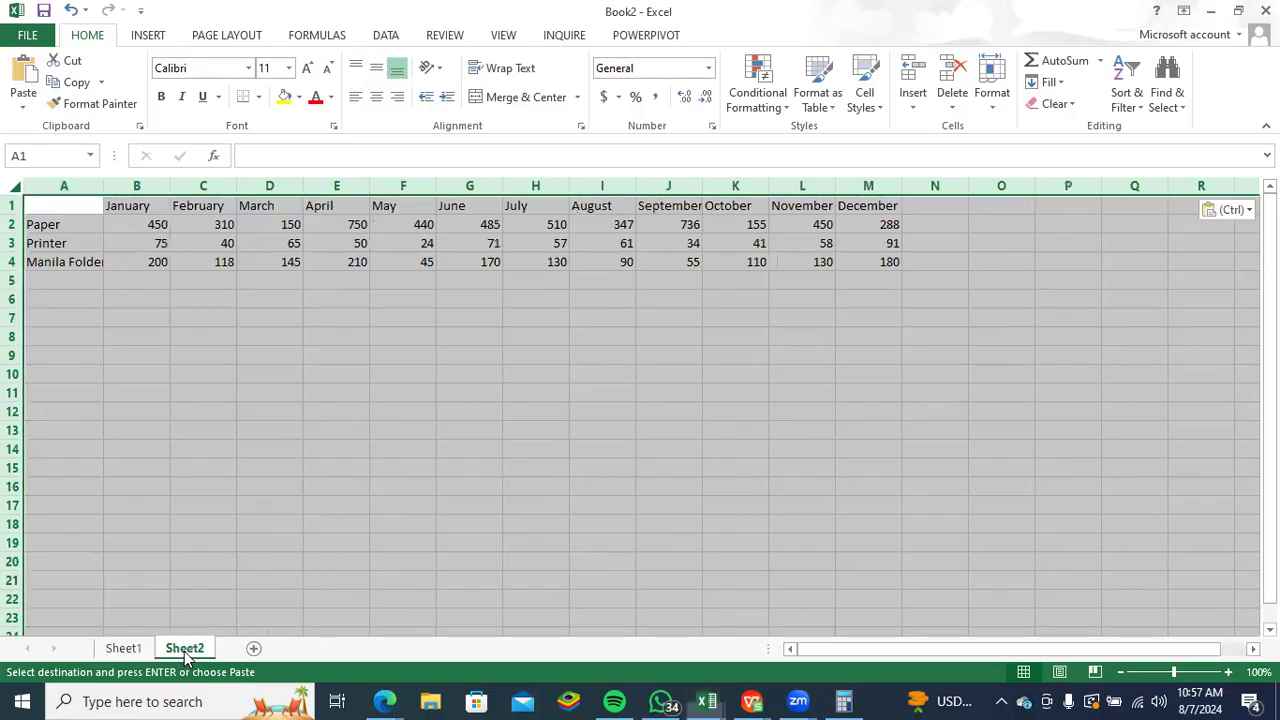
- Rename Sheet1, which holds the employee data, as Demographics
{"action": "left_click", "coordinate": [123, 648]}
{"action": "right_click", "coordinate": [127, 648]}
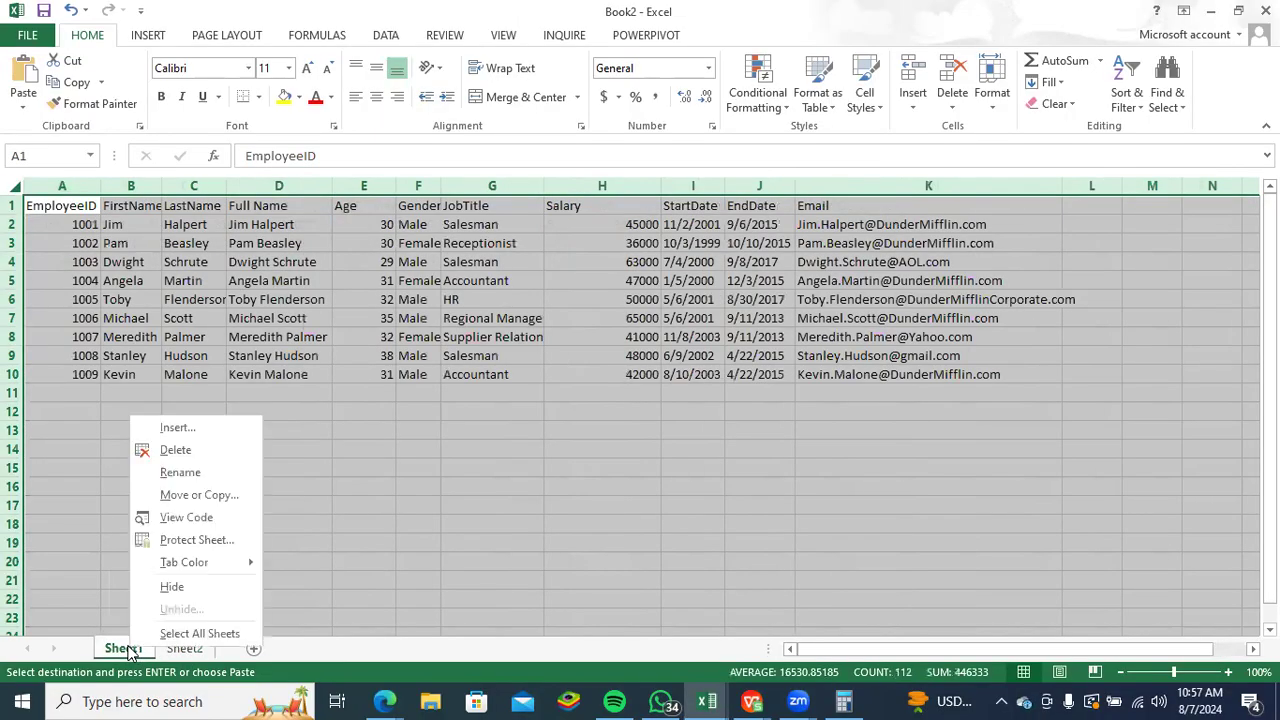
{"action": "left_click", "coordinate": [171, 468]}
{"action": "type", "text": "Demographics"}
{"action": "key", "text": "Return"}
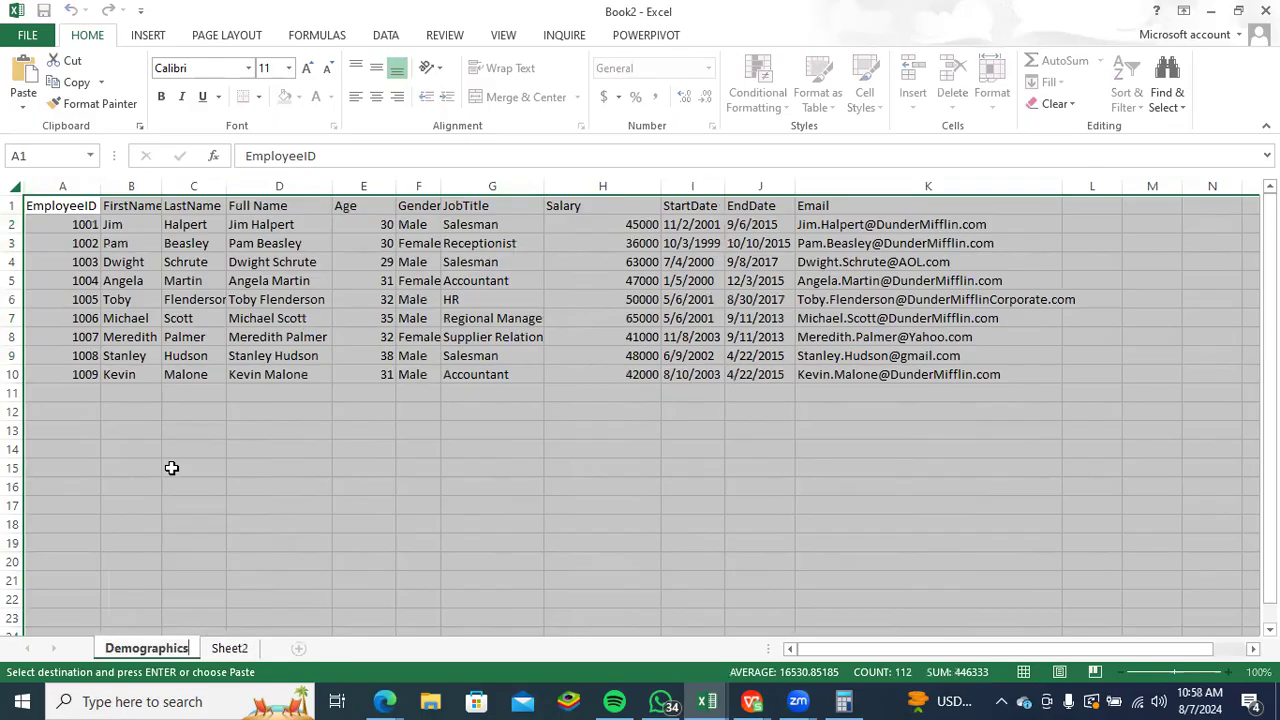
- Rename Sheet2, which holds the monthly product figures, as Sales and deselect its cells
{"action": "left_click", "coordinate": [229, 648]}
{"action": "right_click", "coordinate": [293, 556]}
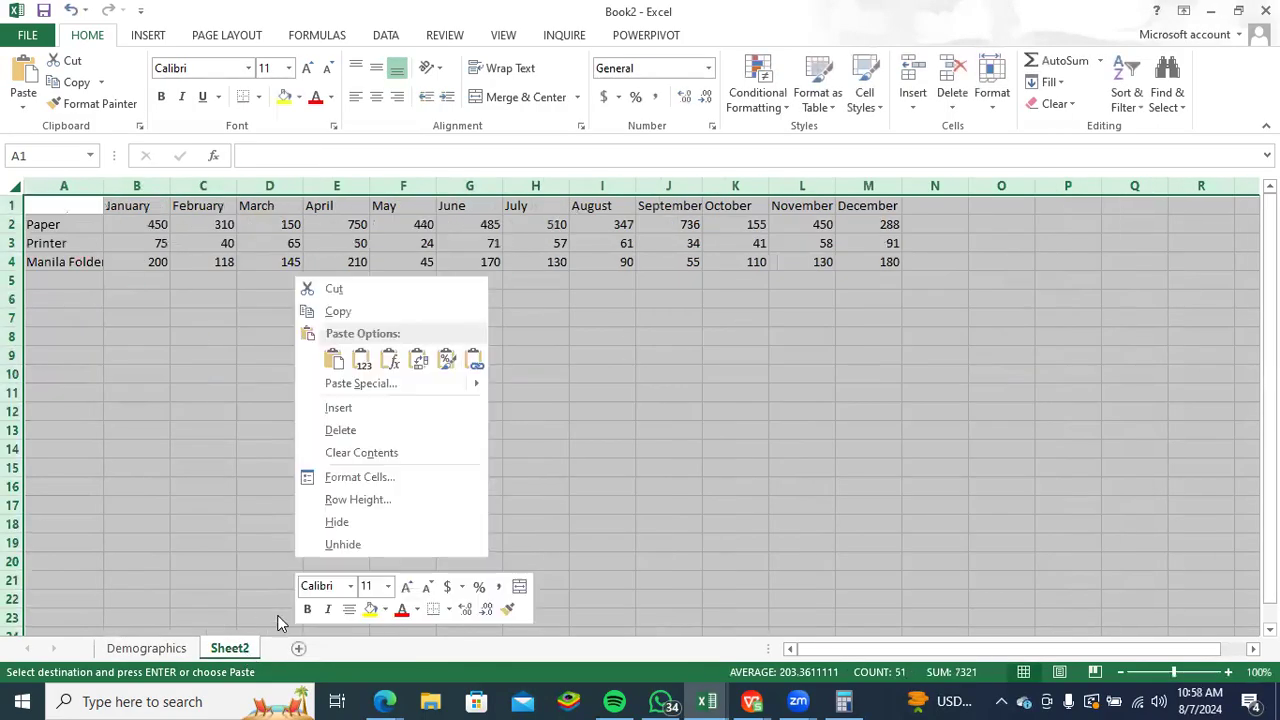
{"action": "right_click", "coordinate": [229, 648]}
{"action": "key", "text": "alt+h"}
{"action": "type", "text": "orSales"}
{"action": "left_click", "coordinate": [317, 471]}
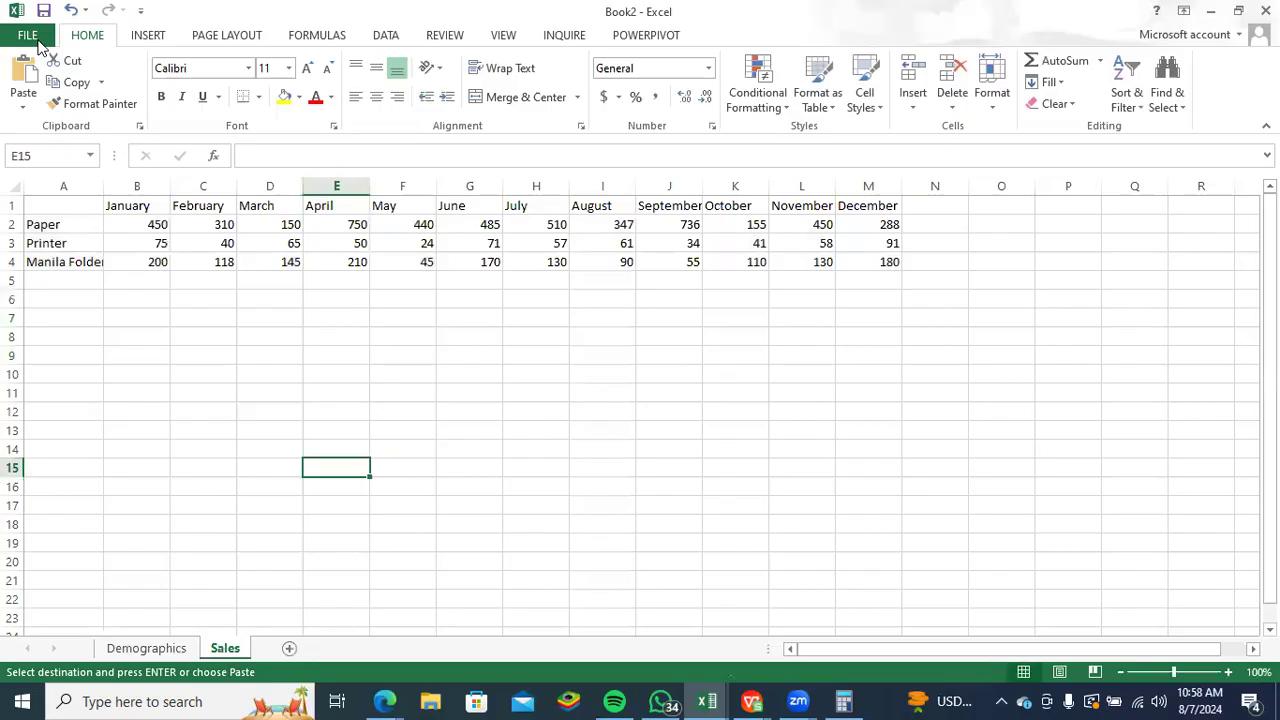
- Save the new workbook to the computer's Desktop folder under the file name Formatting Prac
{"action": "left_click", "coordinate": [30, 37]}
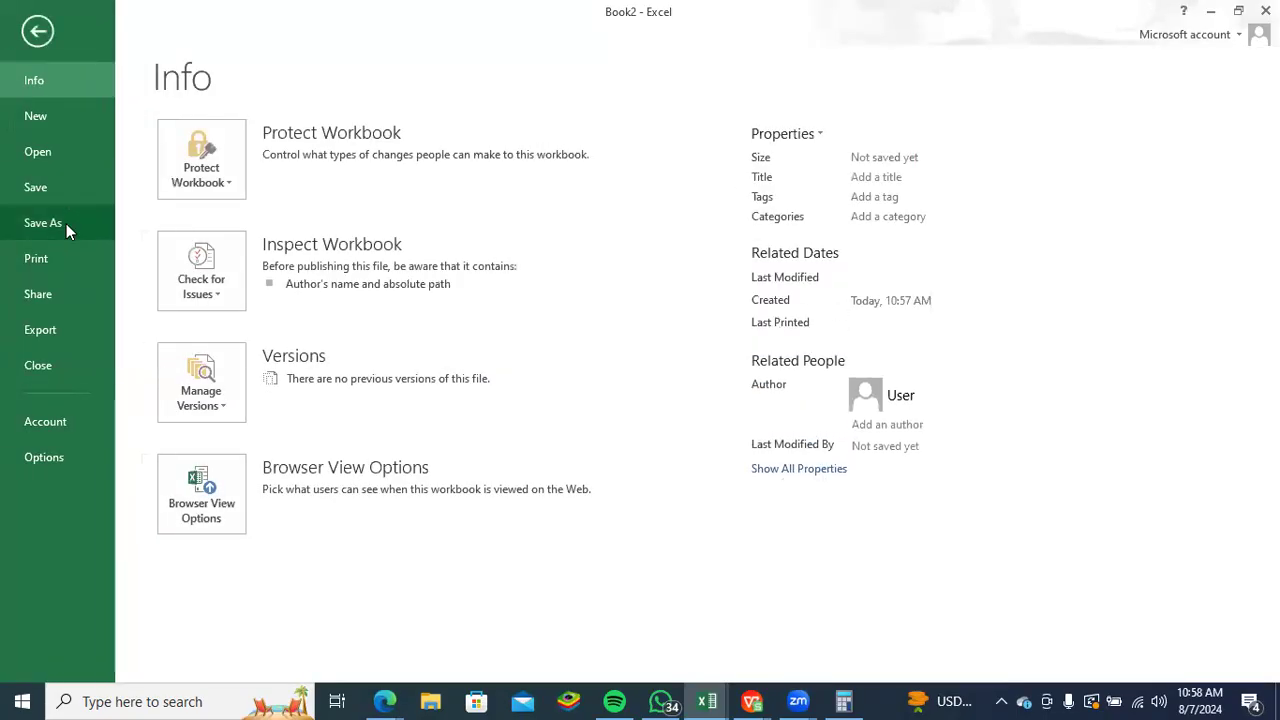
{"action": "left_click", "coordinate": [67, 221]}
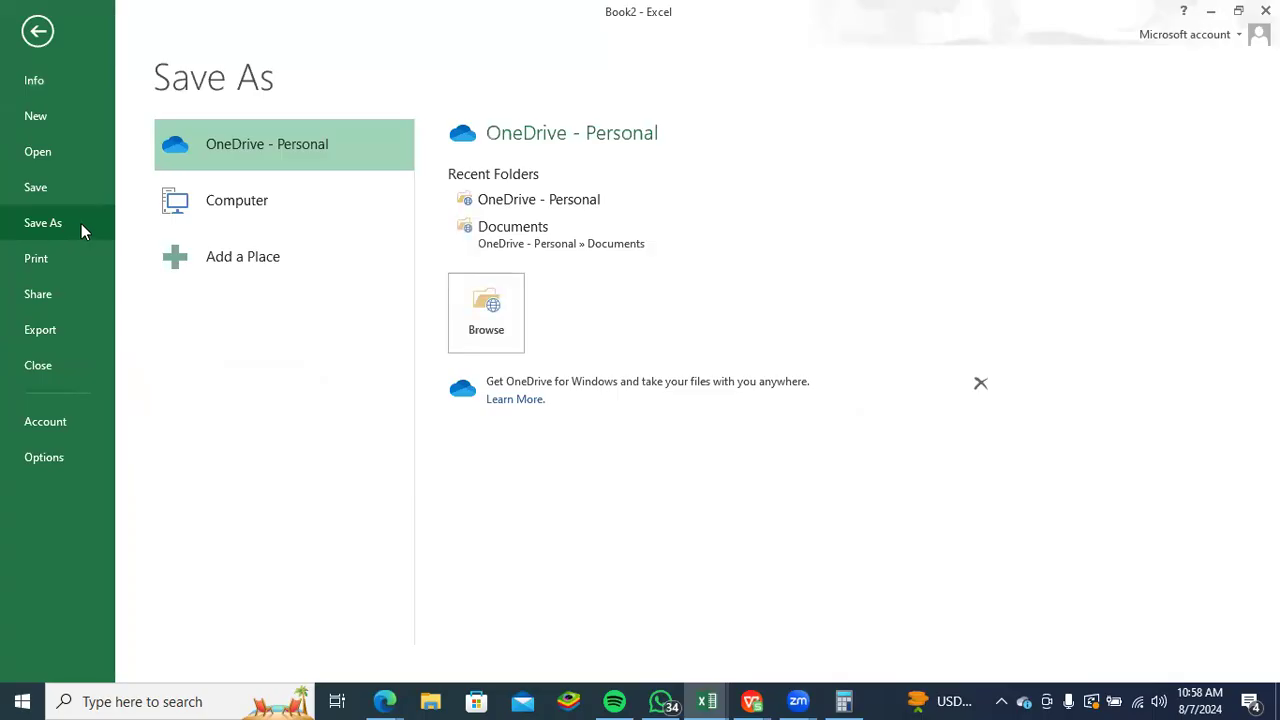
{"action": "left_click", "coordinate": [293, 204]}
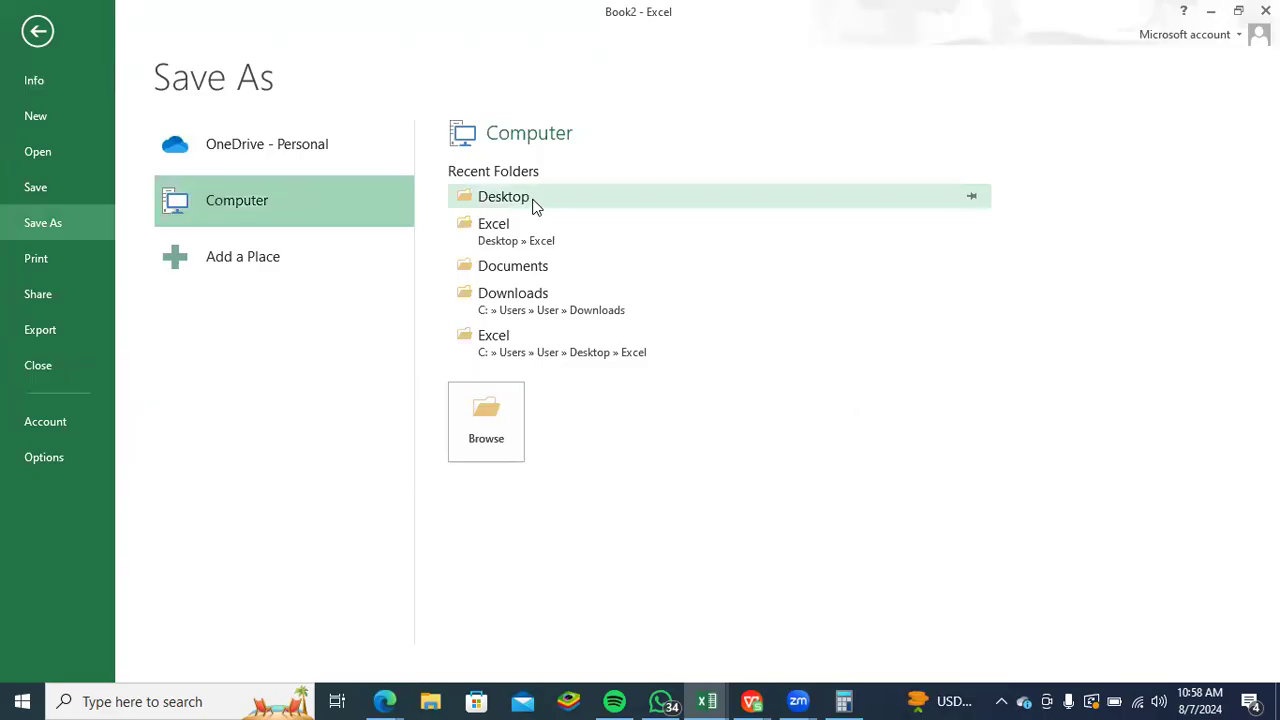
{"action": "left_click", "coordinate": [535, 204]}
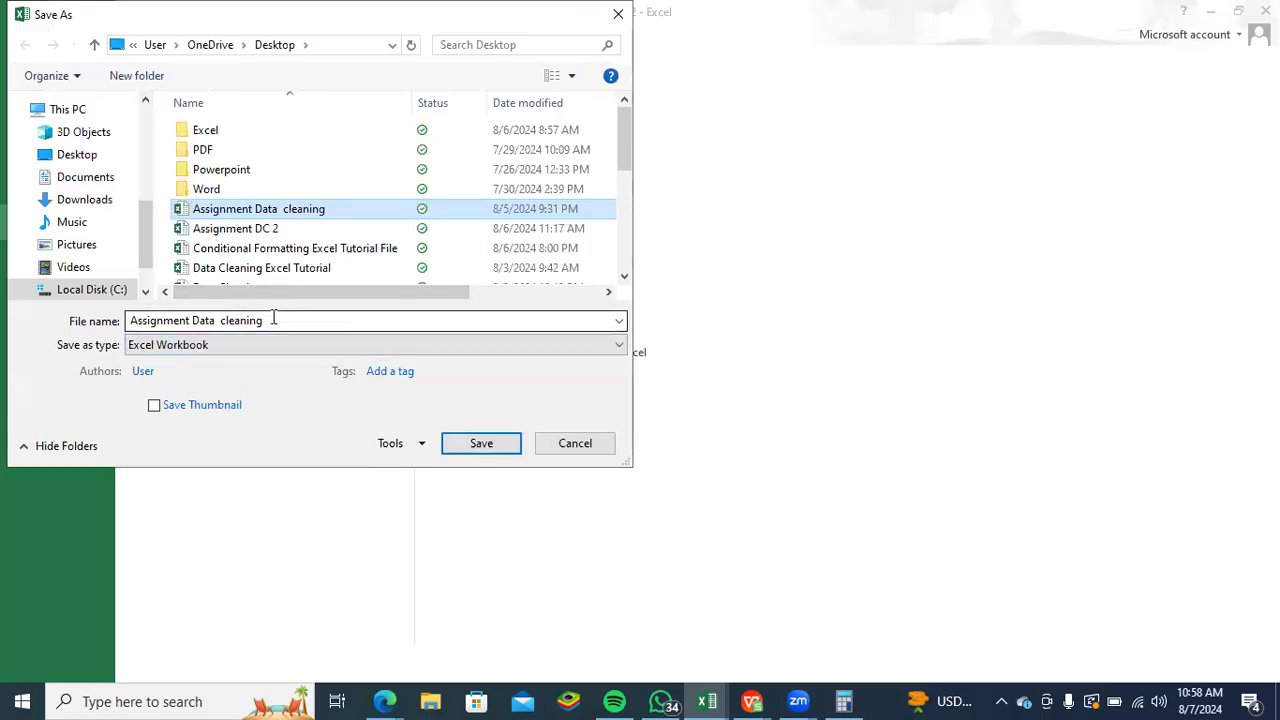
{"action": "left_click", "coordinate": [273, 320]}
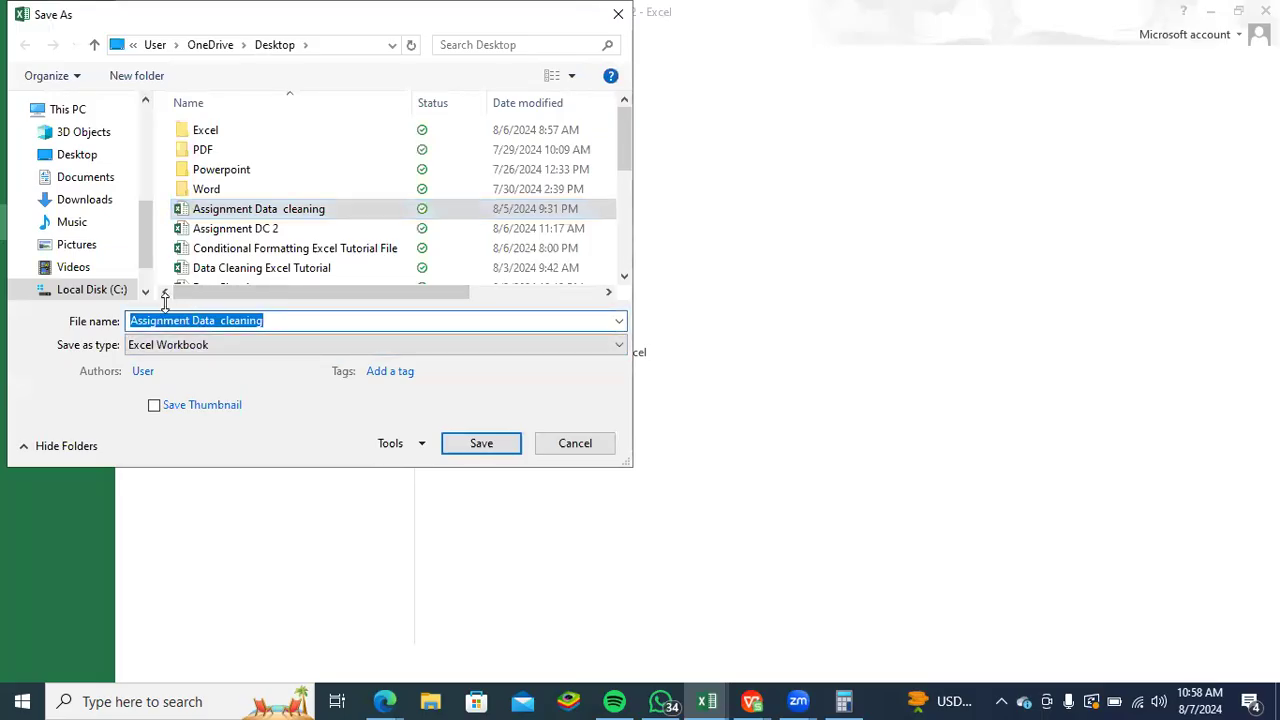
{"action": "type", "text": "Fo"}
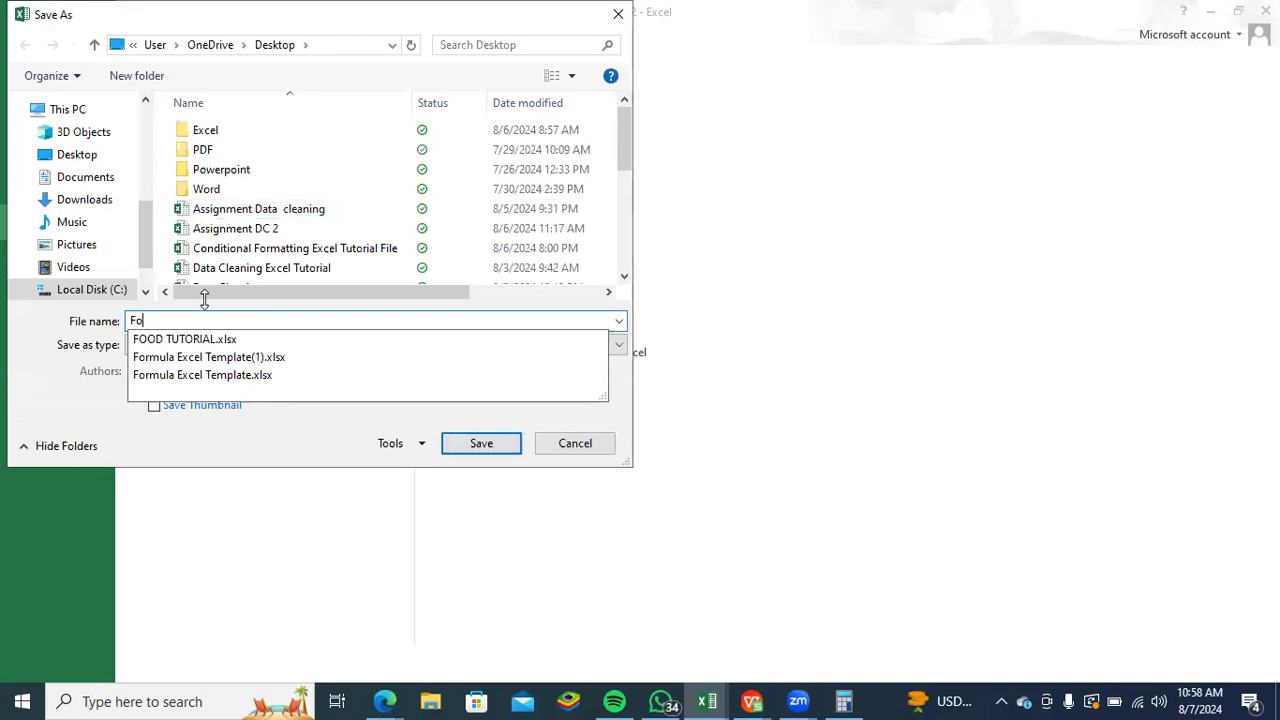
{"action": "type", "text": "rm"}
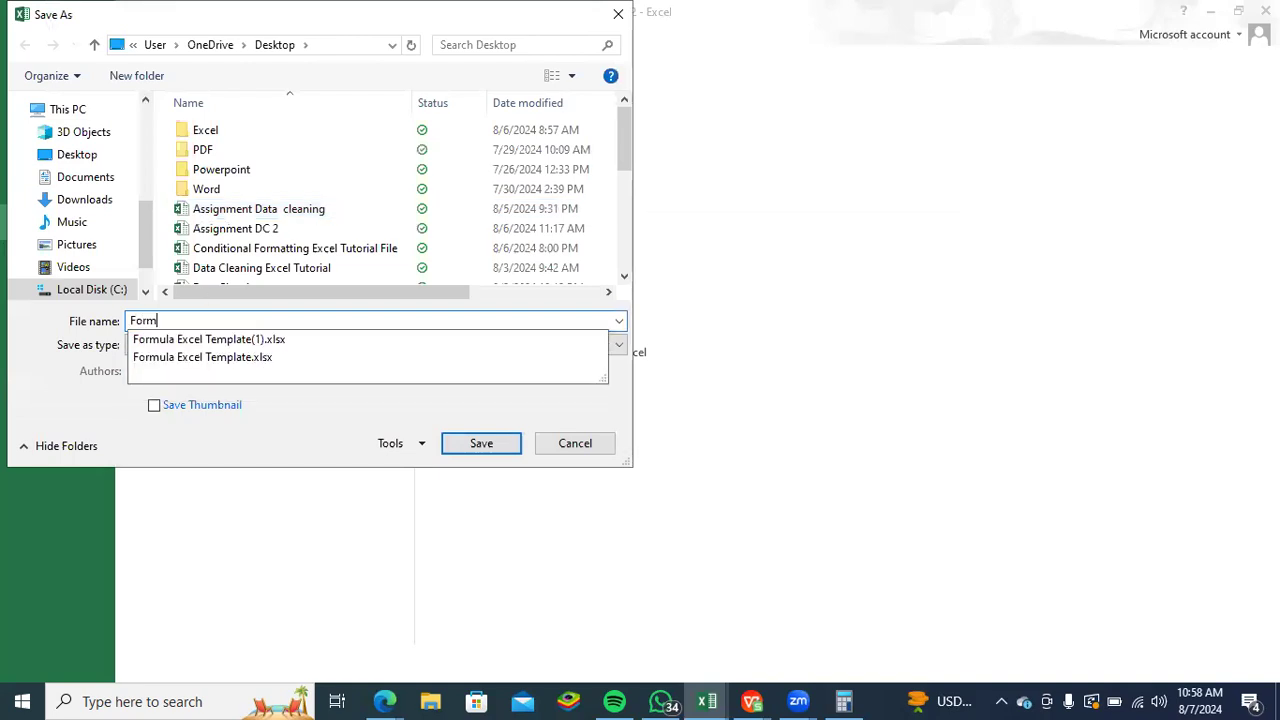
{"action": "type", "text": "atting Prac"}
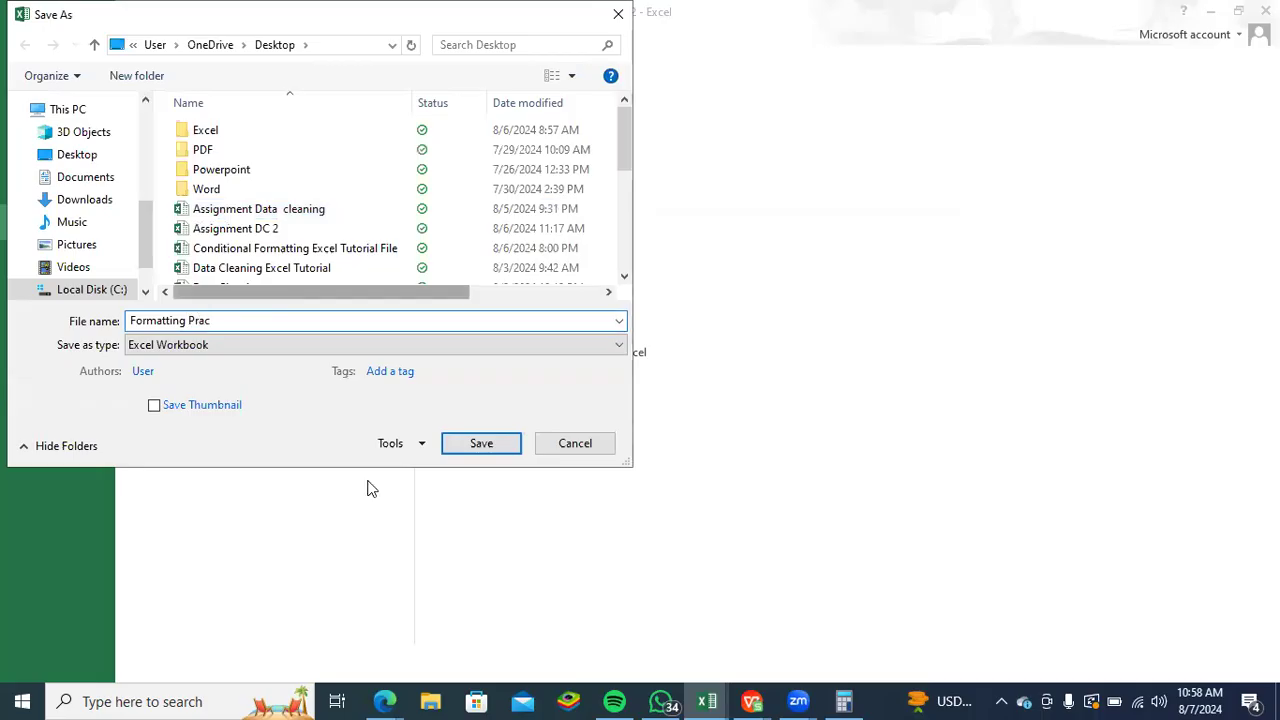
{"action": "key", "text": "ctrl+a"}
{"action": "key", "text": "Return"}
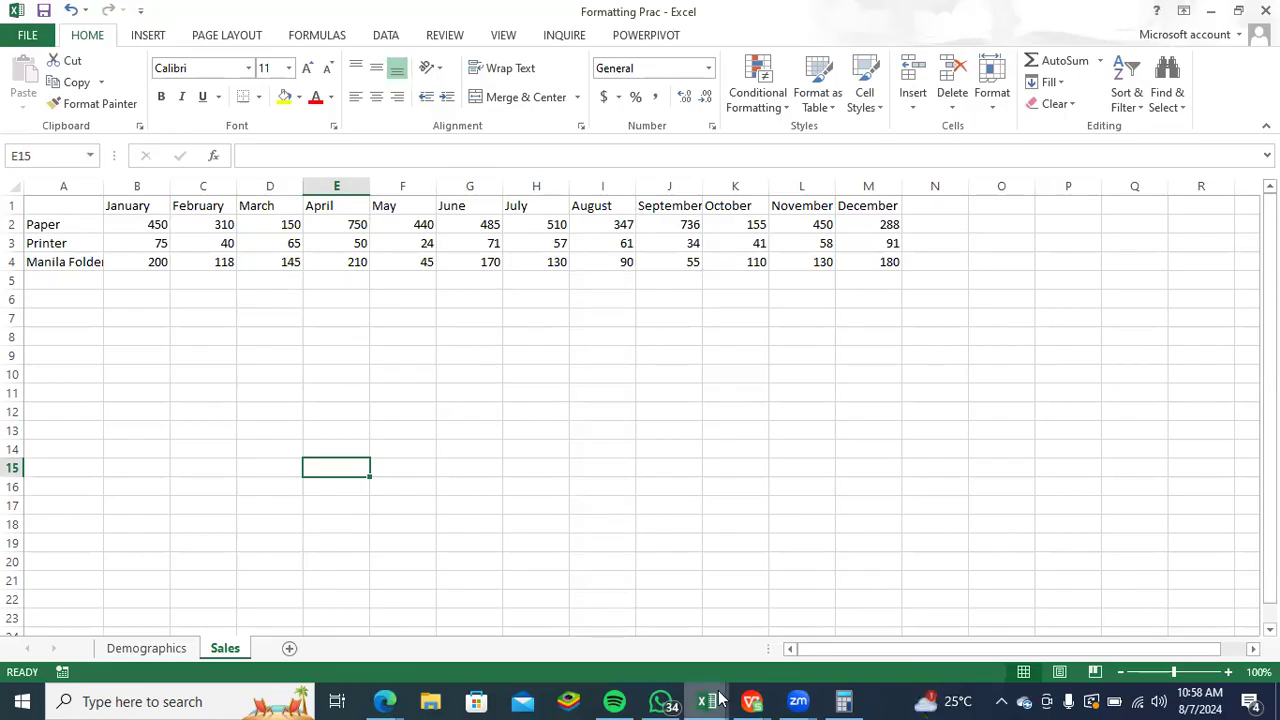
- Switch to WhatsApp, send the Formatting Prac workbook as a document to the Code Zone 2024 group, and minimise the chat window
{"action": "left_click", "coordinate": [663, 700]}
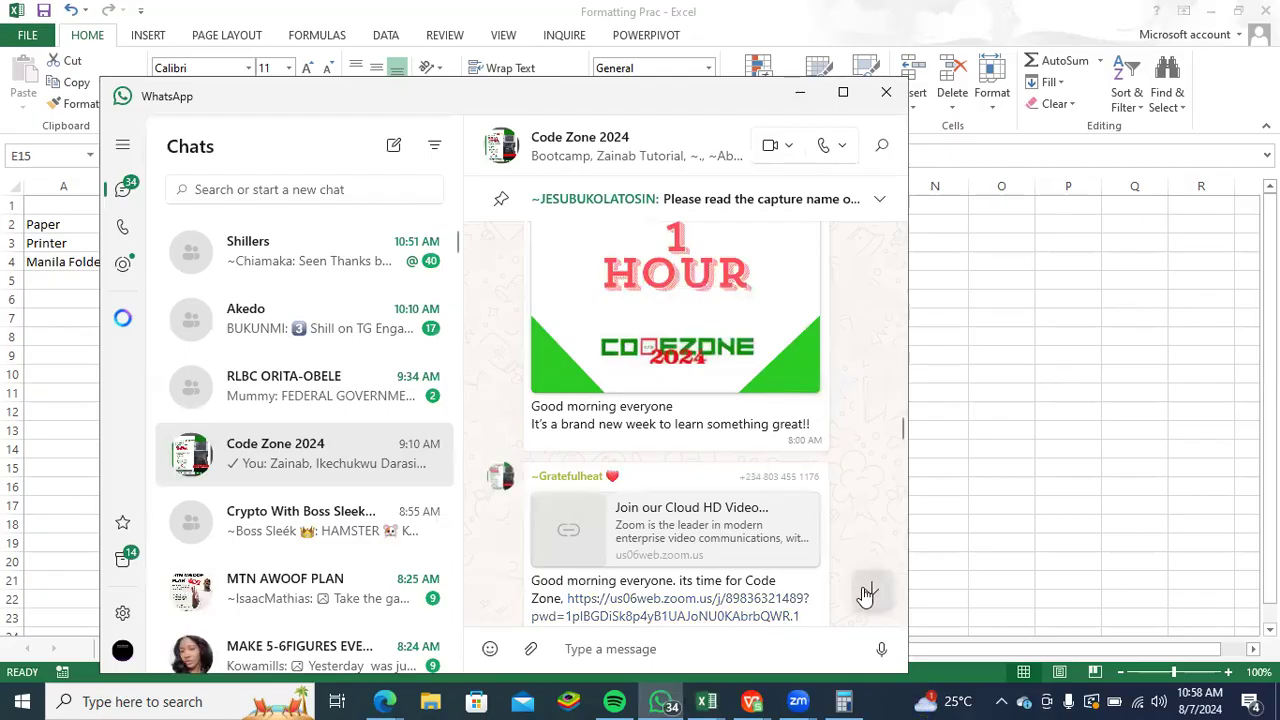
{"action": "left_click", "coordinate": [866, 595]}
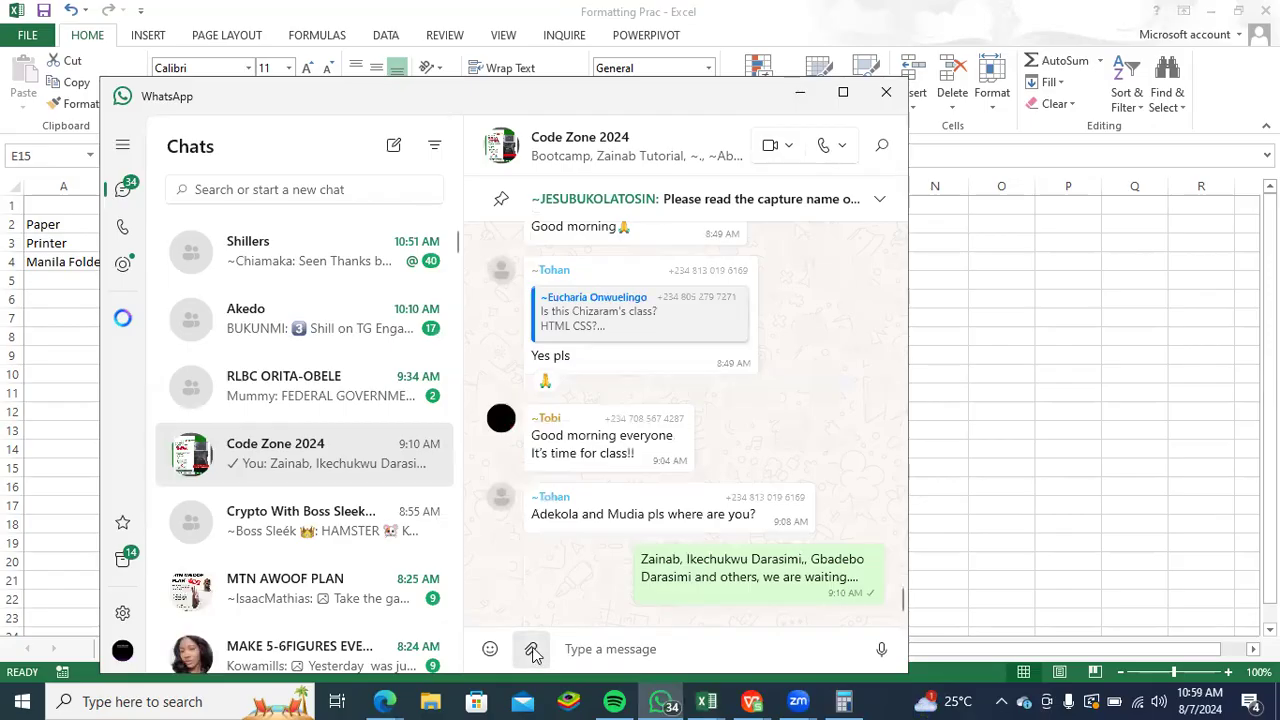
{"action": "left_click", "coordinate": [530, 652]}
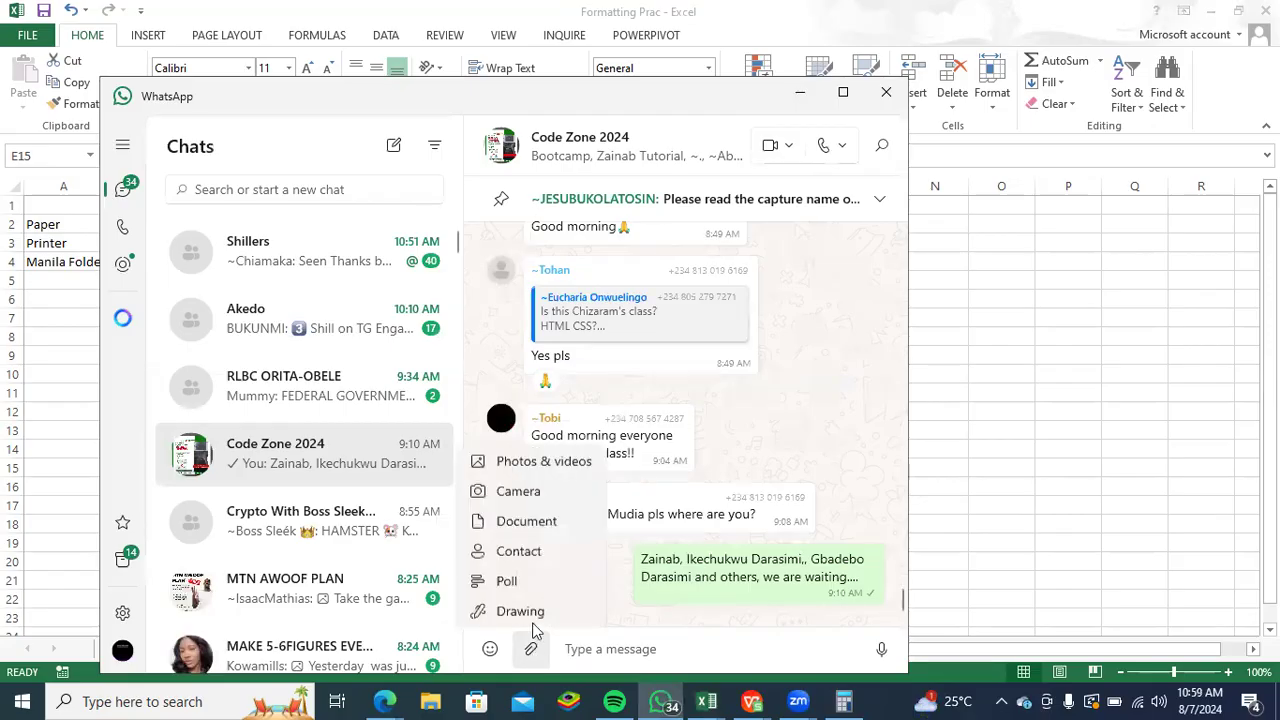
{"action": "left_click", "coordinate": [526, 519]}
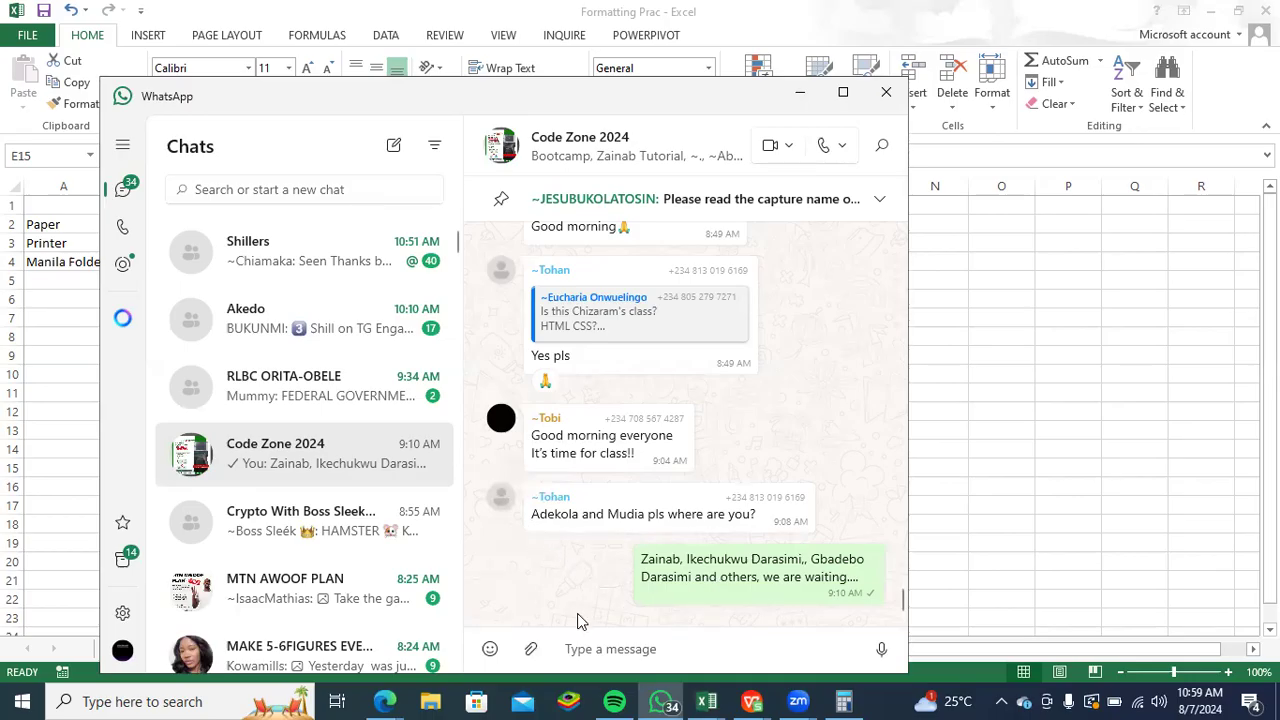
{"action": "left_click", "coordinate": [493, 320]}
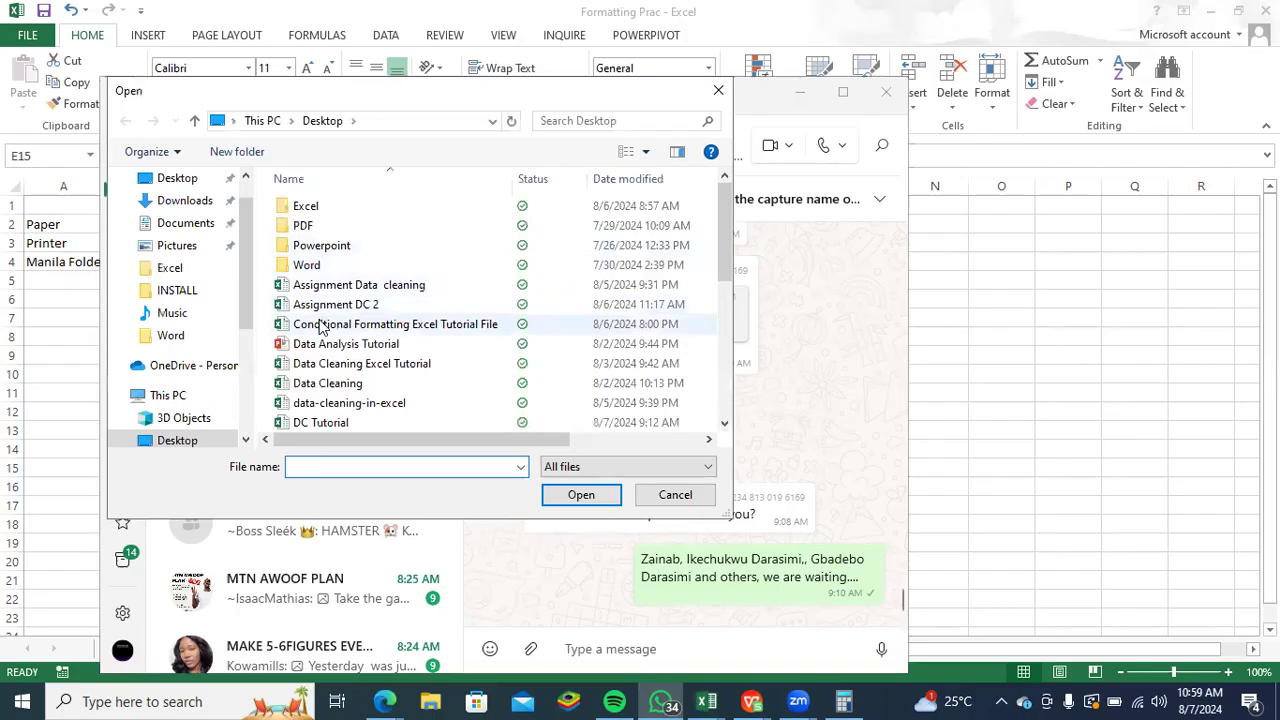
{"action": "scroll", "coordinate": [415, 372], "scroll_direction": "down", "scroll_amount": 2}
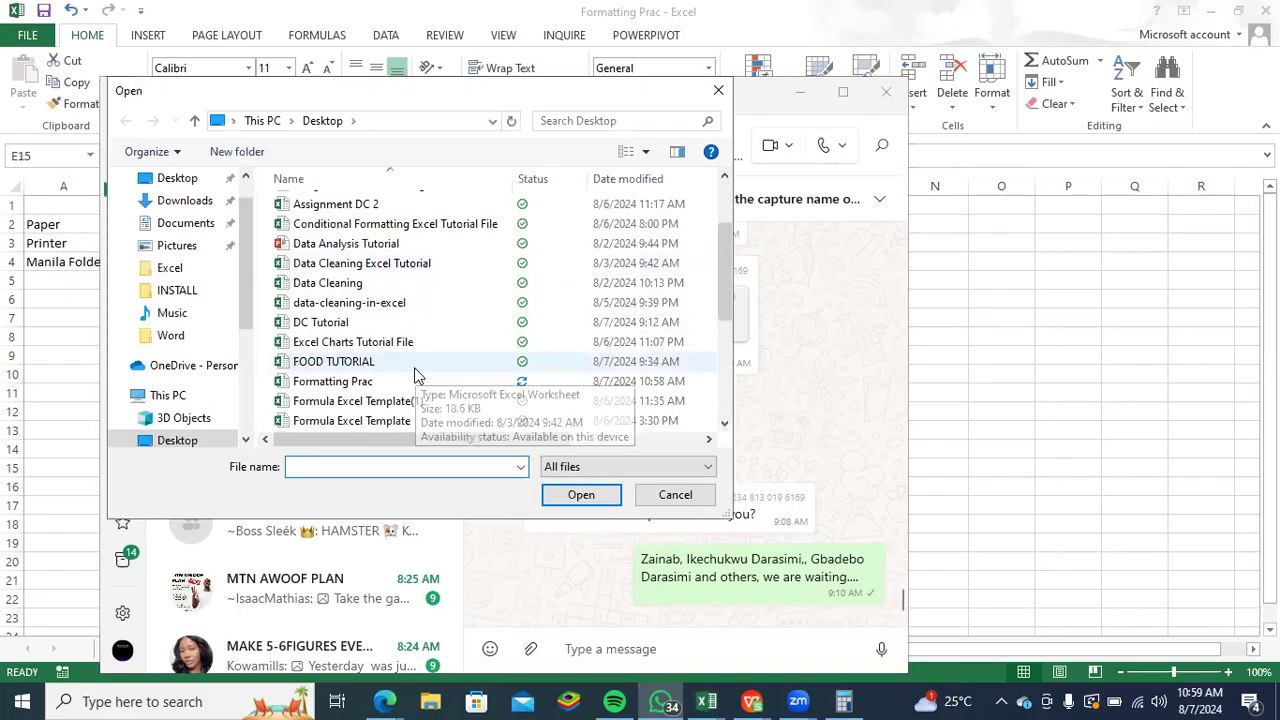
{"action": "left_click", "coordinate": [375, 386]}
{"action": "left_click", "coordinate": [581, 495]}
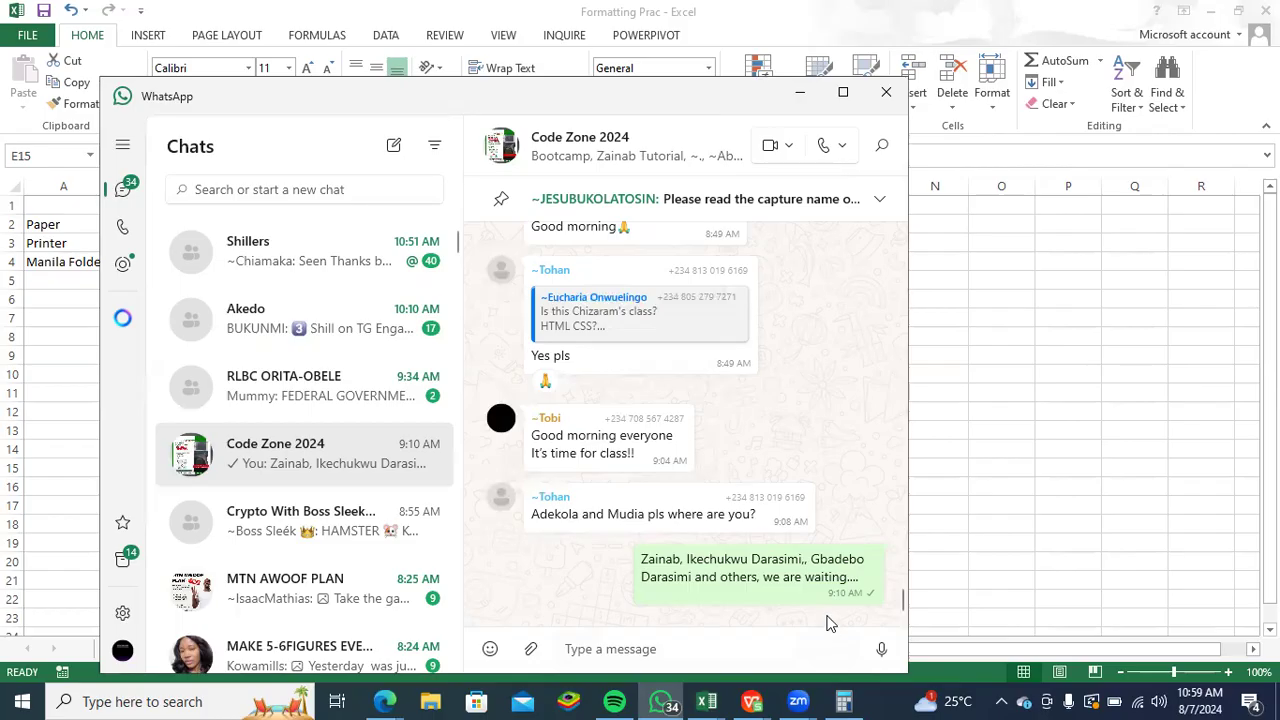
{"action": "key", "text": "ctrl+v"}
{"action": "left_click", "coordinate": [878, 640]}
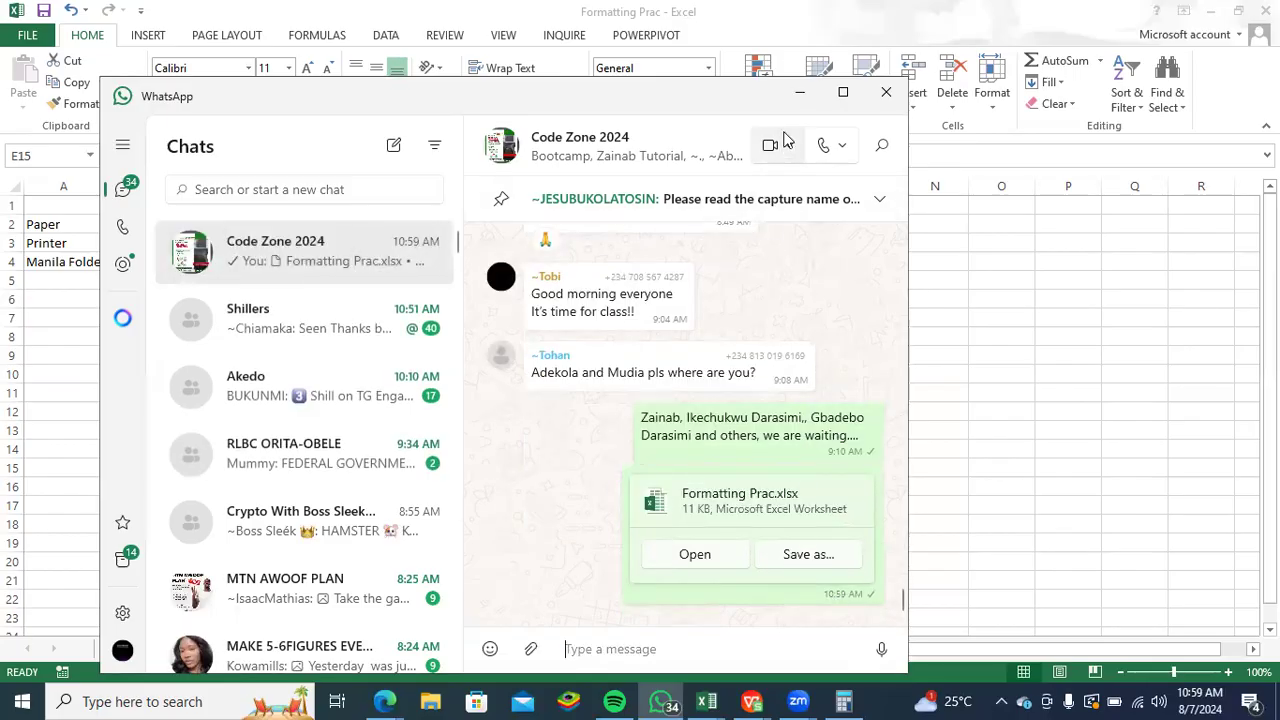
{"action": "left_click", "coordinate": [804, 94]}
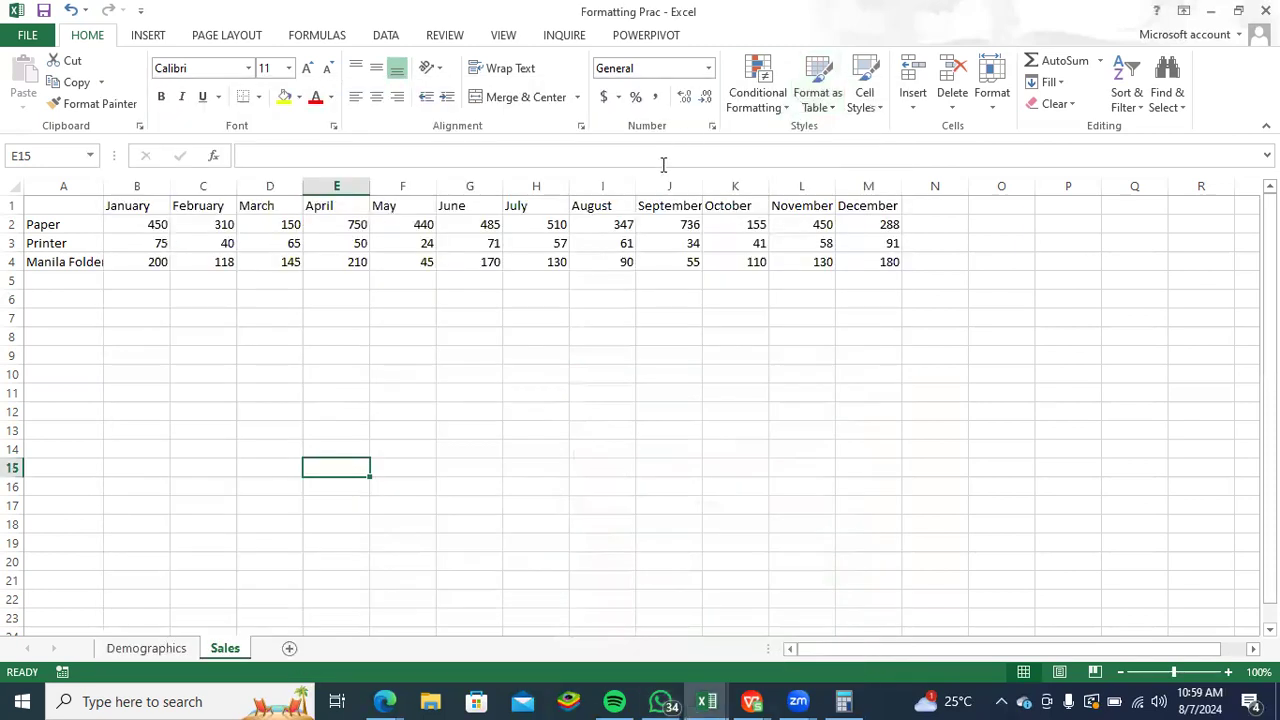
- Display the Demographics sheet, and switch back to the Sales sheet of the Conditional Formatting Excel Tutorial File workbook, selecting cell F6
{"action": "left_click", "coordinate": [143, 648]}
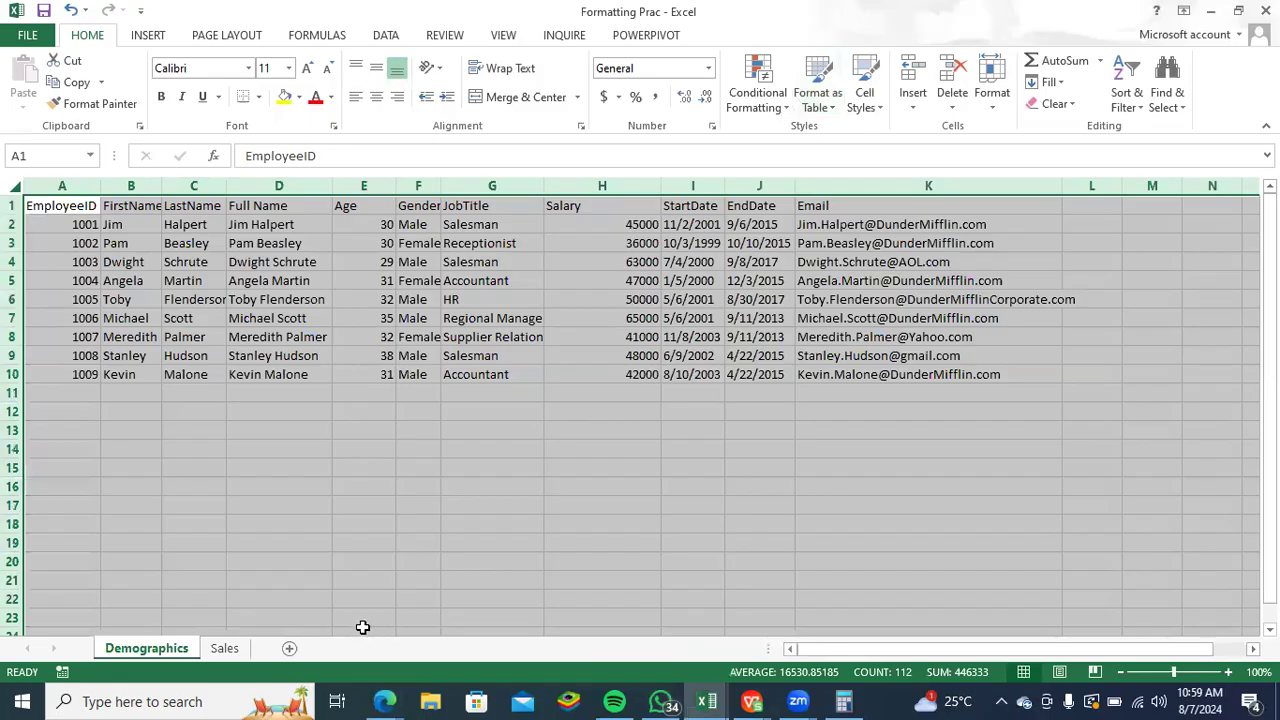
{"action": "key", "text": "alt+Tab"}
{"action": "key", "text": "alt+Tab"}
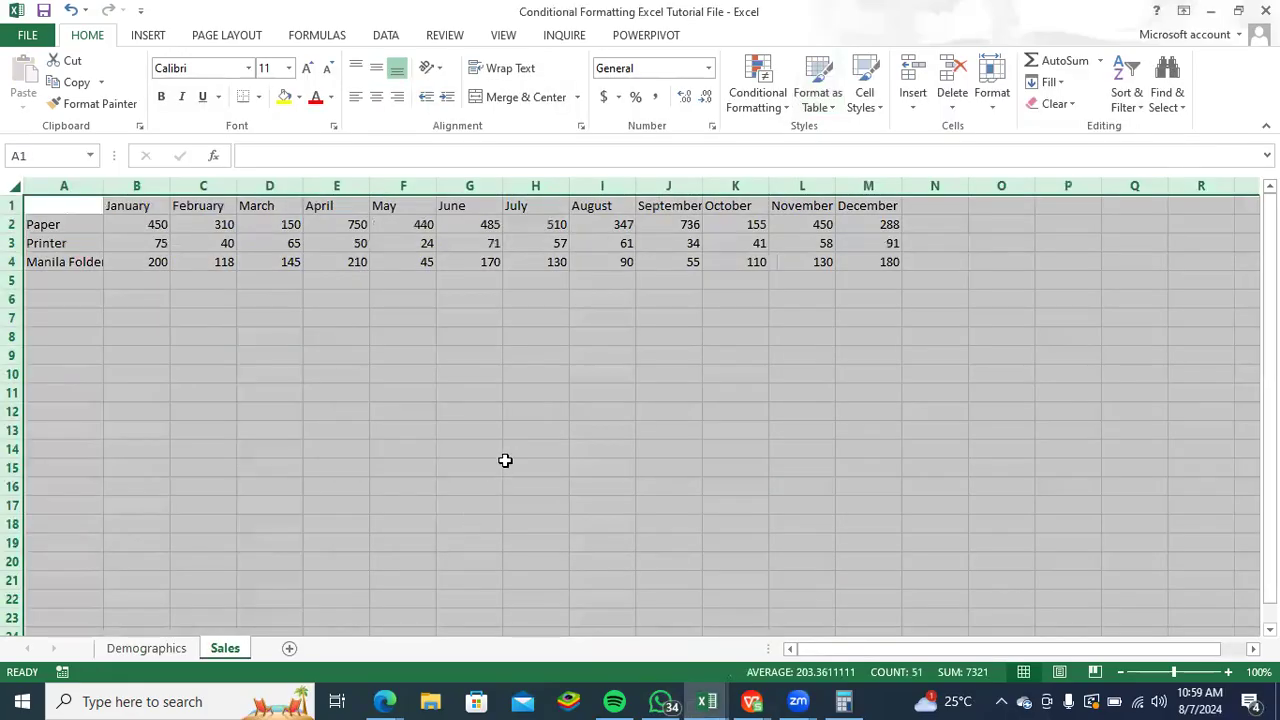
{"action": "left_click_drag", "start_coordinate": [505, 460], "coordinate": [498, 462]}
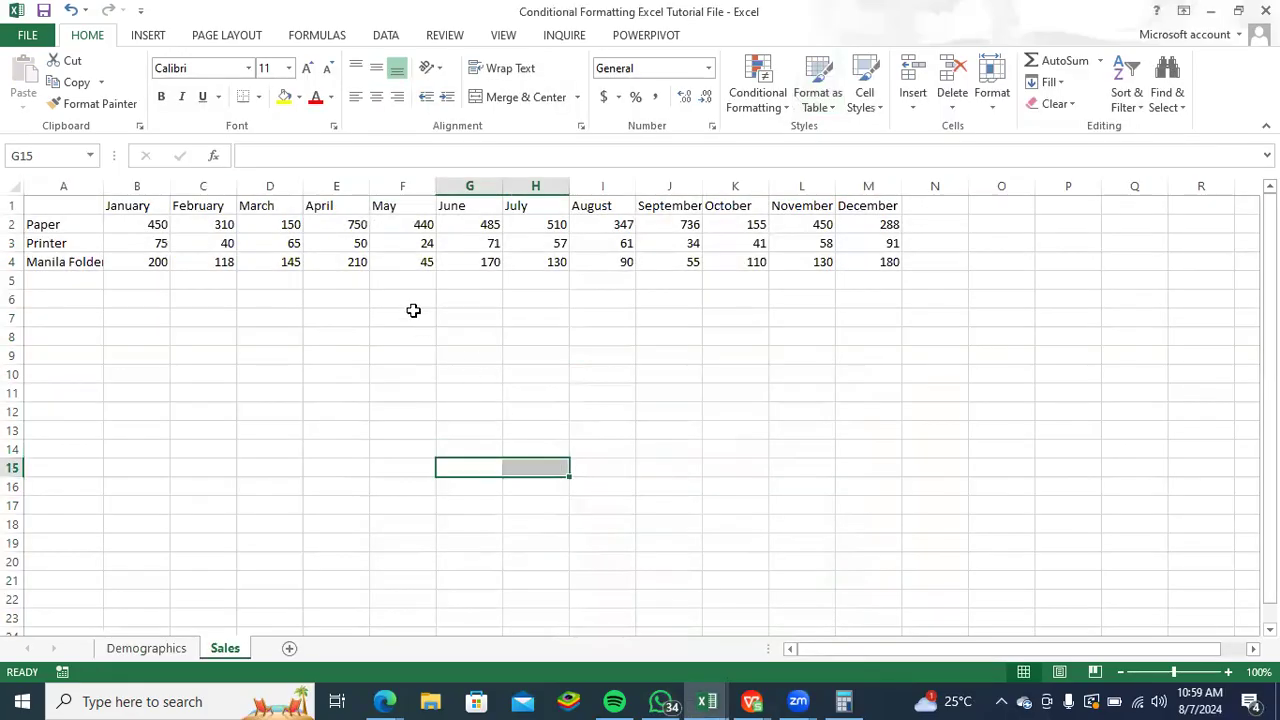
{"action": "left_click", "coordinate": [410, 300]}
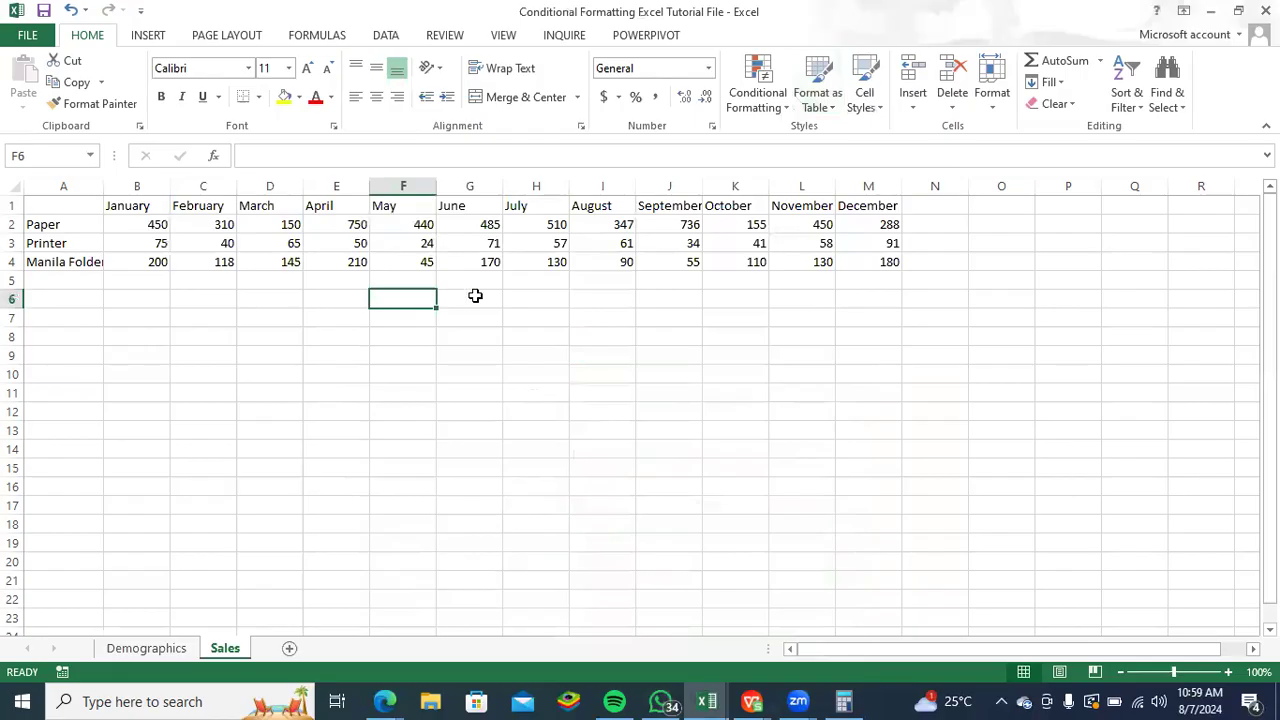
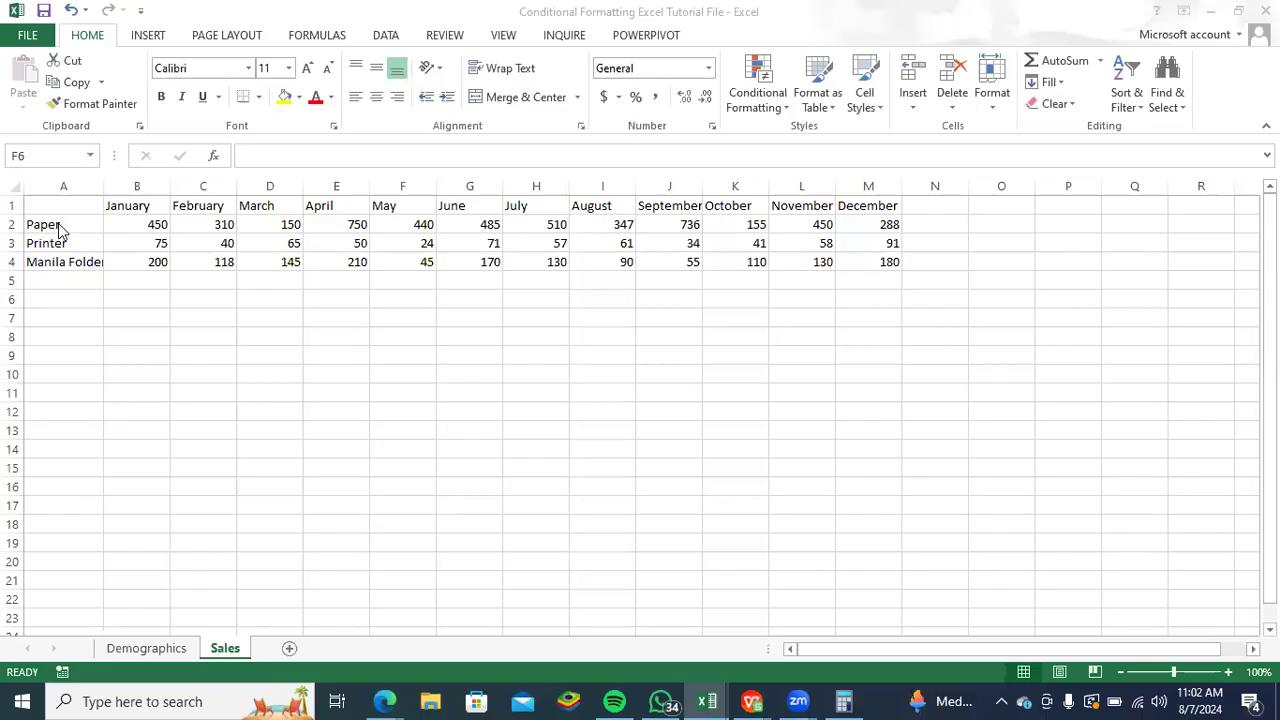
- Select the whole monthly sales table, A1:M4, and display the Demographics sheet
{"action": "left_click_drag", "start_coordinate": [118, 227], "coordinate": [906, 265]}
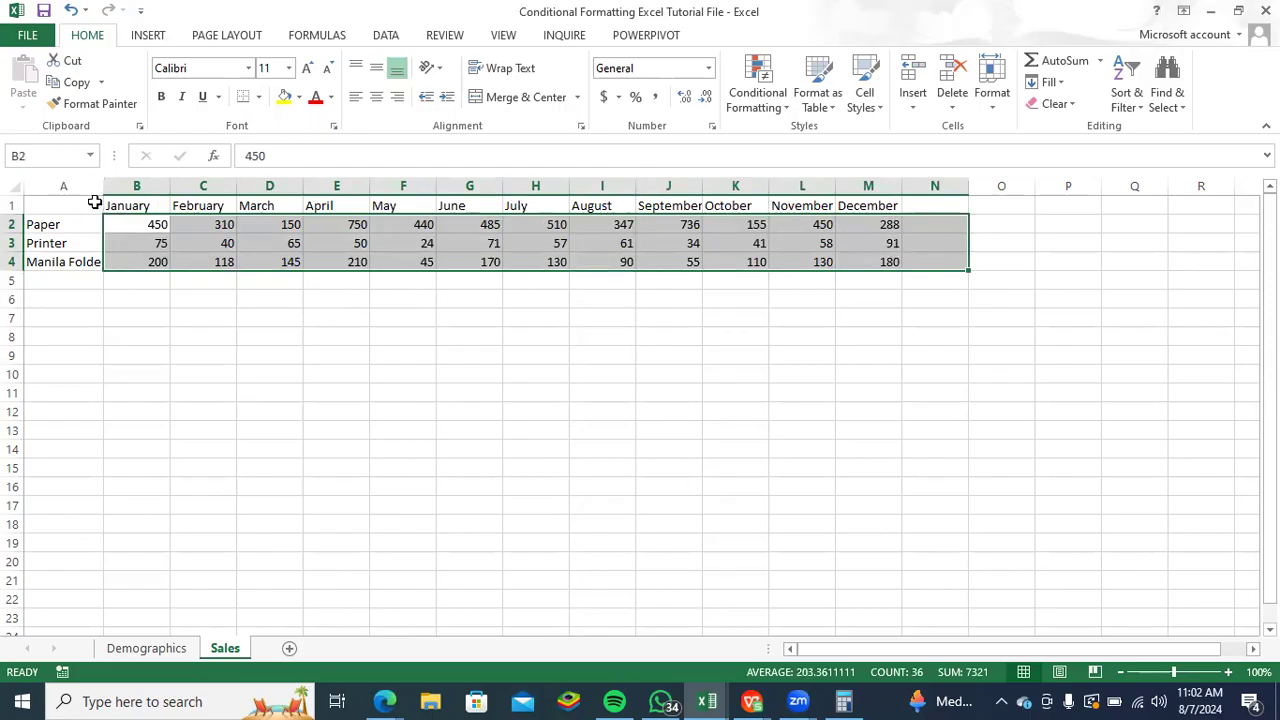
{"action": "left_click_drag", "start_coordinate": [130, 198], "coordinate": [877, 266]}
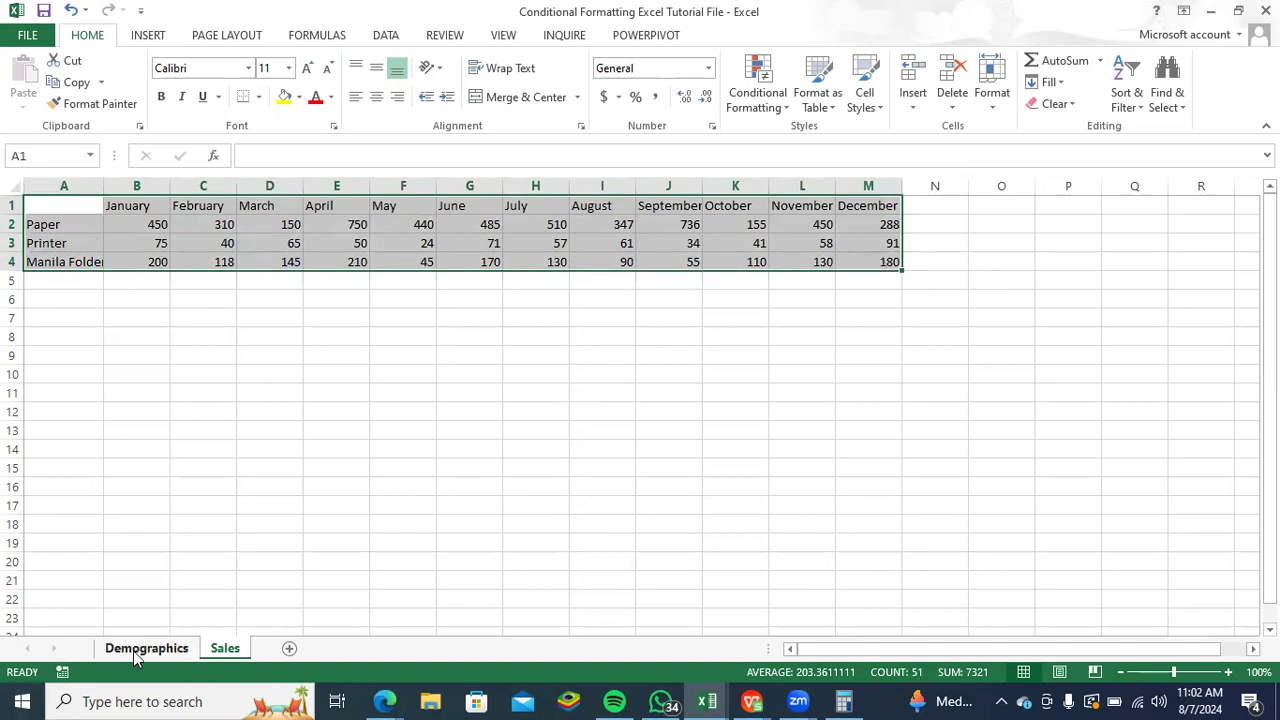
{"action": "left_click", "coordinate": [140, 651]}
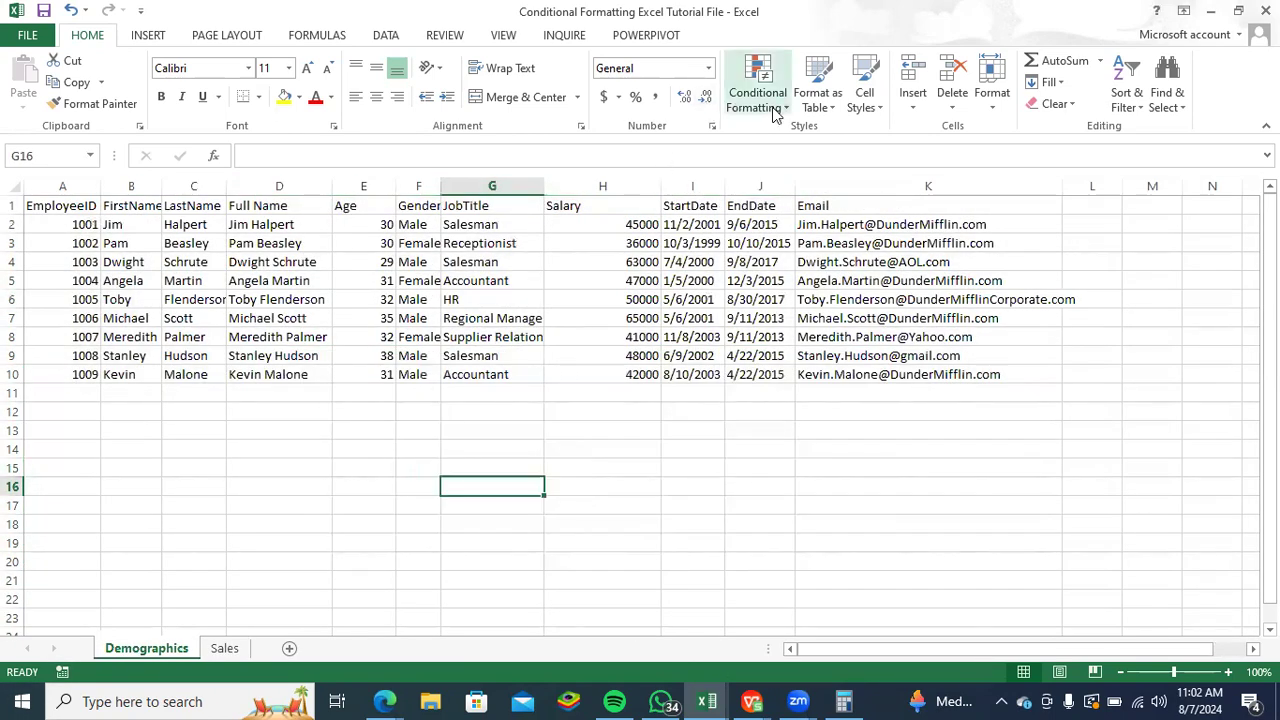
{"action": "left_click", "coordinate": [782, 112]}
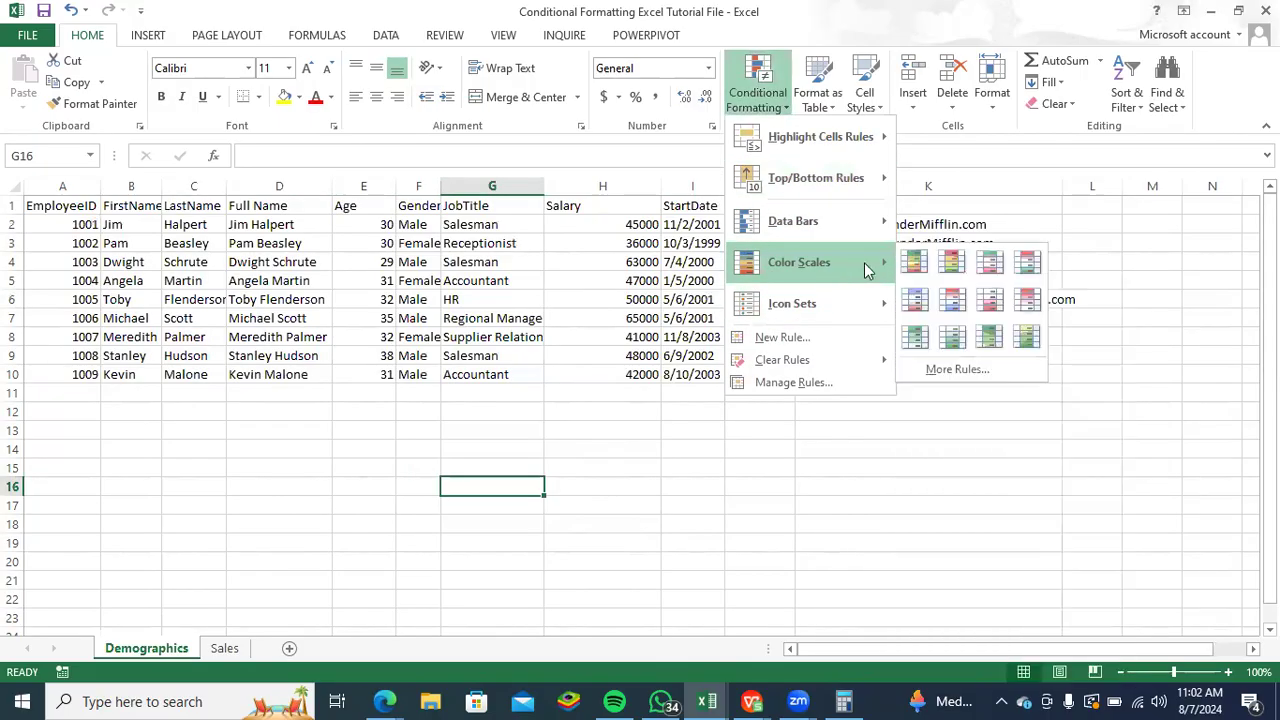
{"action": "mouse_move", "coordinate": [868, 232]}
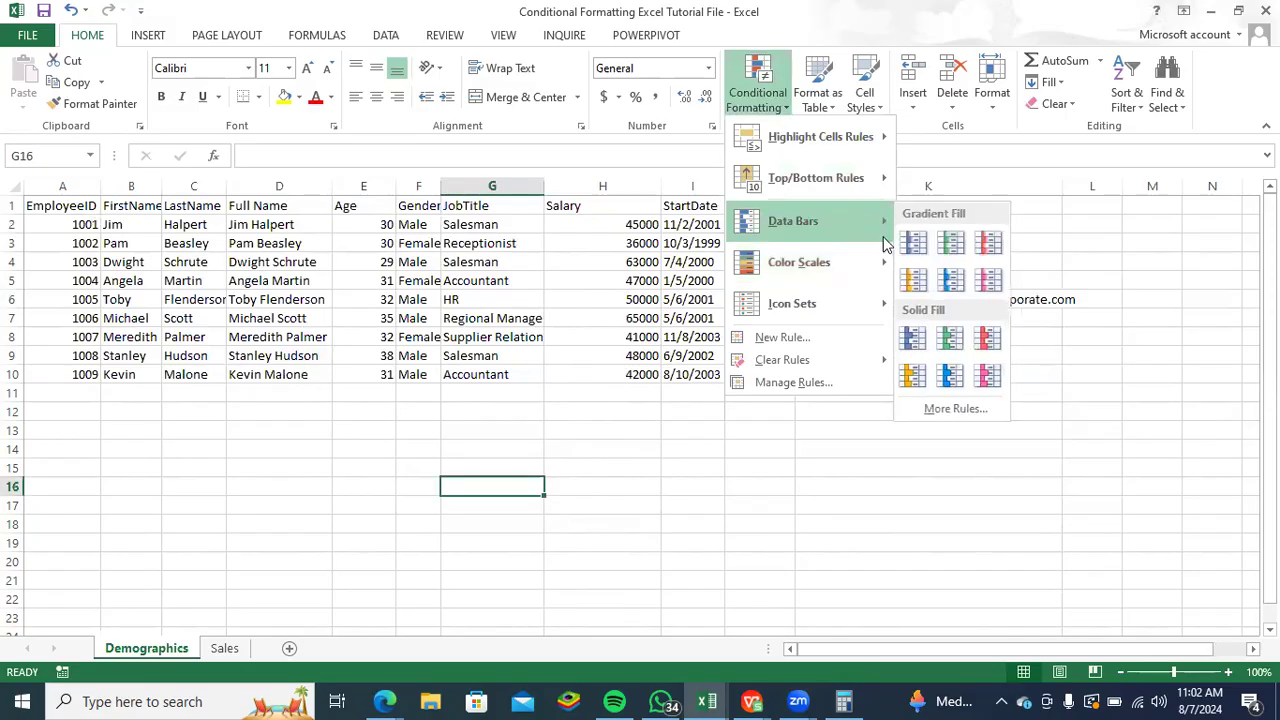
{"action": "left_click", "coordinate": [709, 464]}
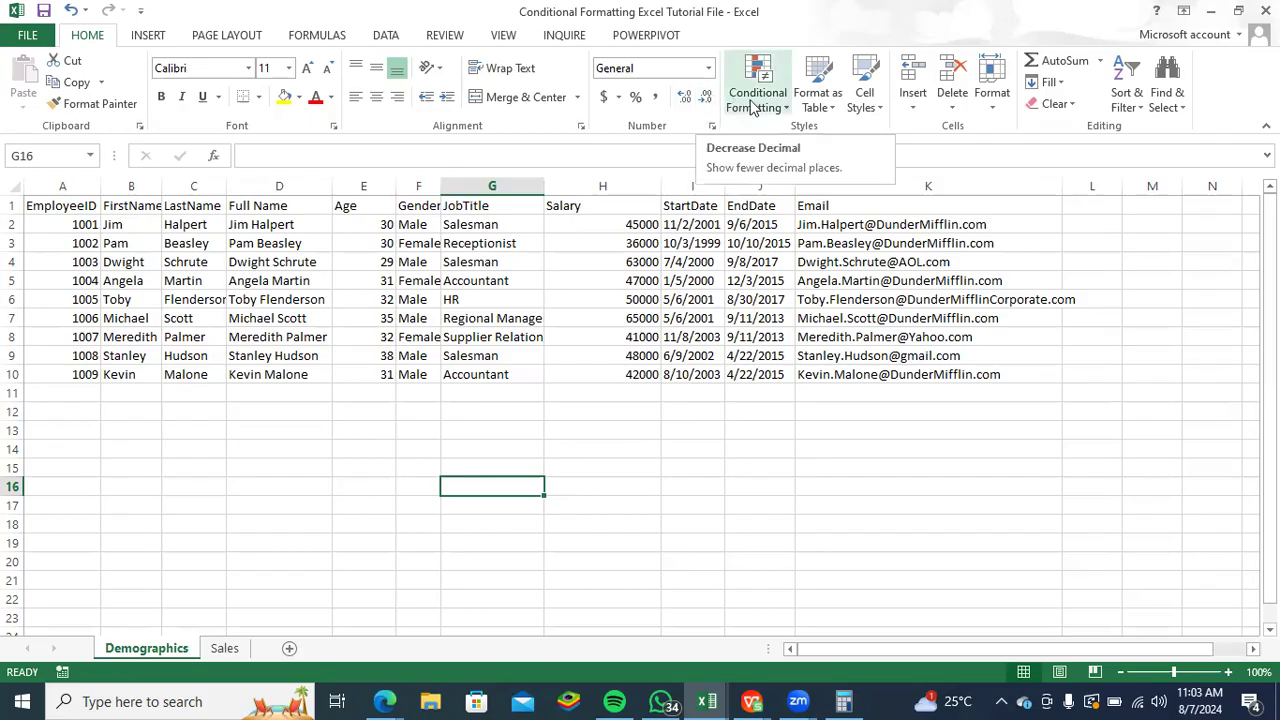
{"action": "left_click", "coordinate": [787, 110]}
{"action": "mouse_move", "coordinate": [817, 260]}
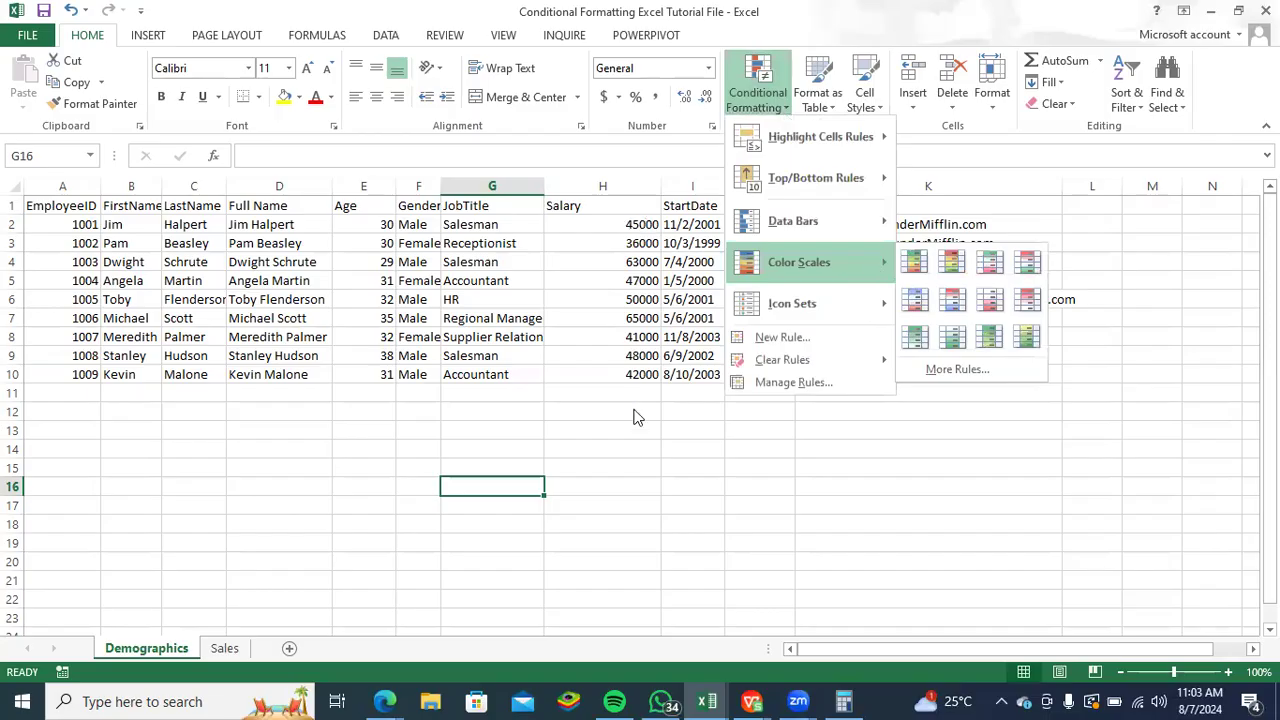
{"action": "mouse_move", "coordinate": [870, 220]}
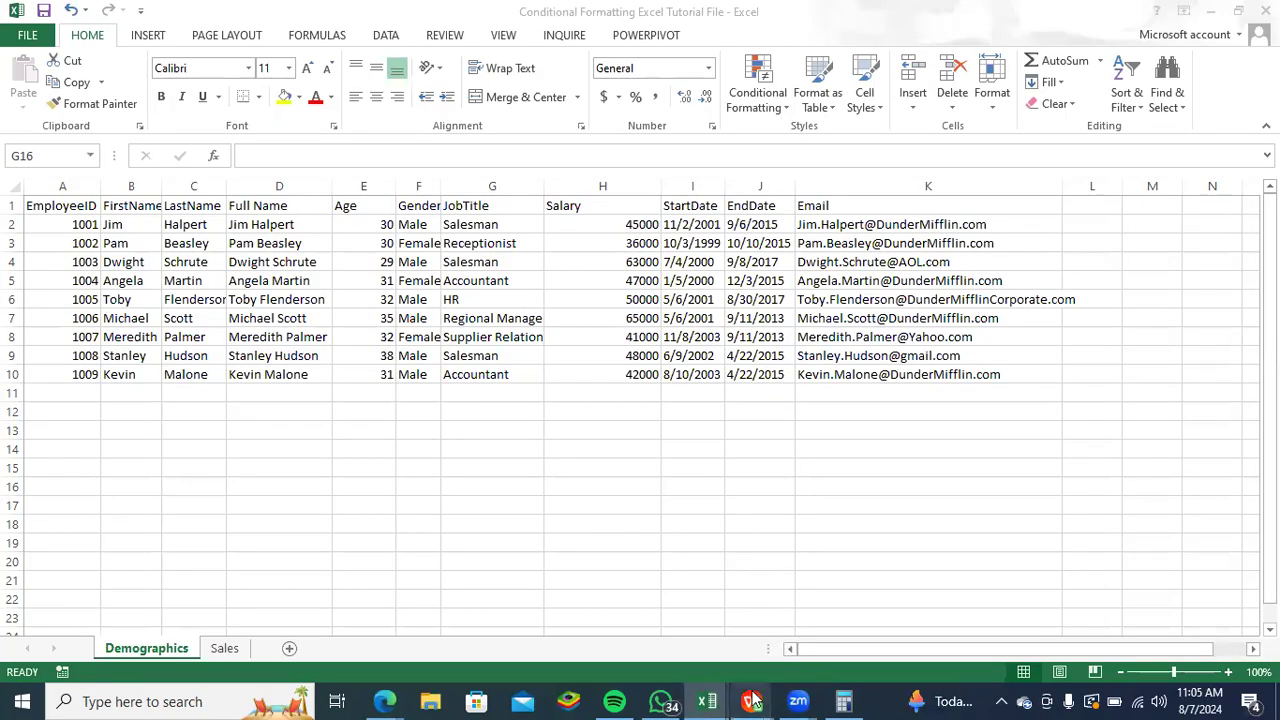
- Switch to WPS Office and show all document types for creating new files, and minimise every open window to reveal the desktop
{"action": "mouse_move", "coordinate": [754, 701]}
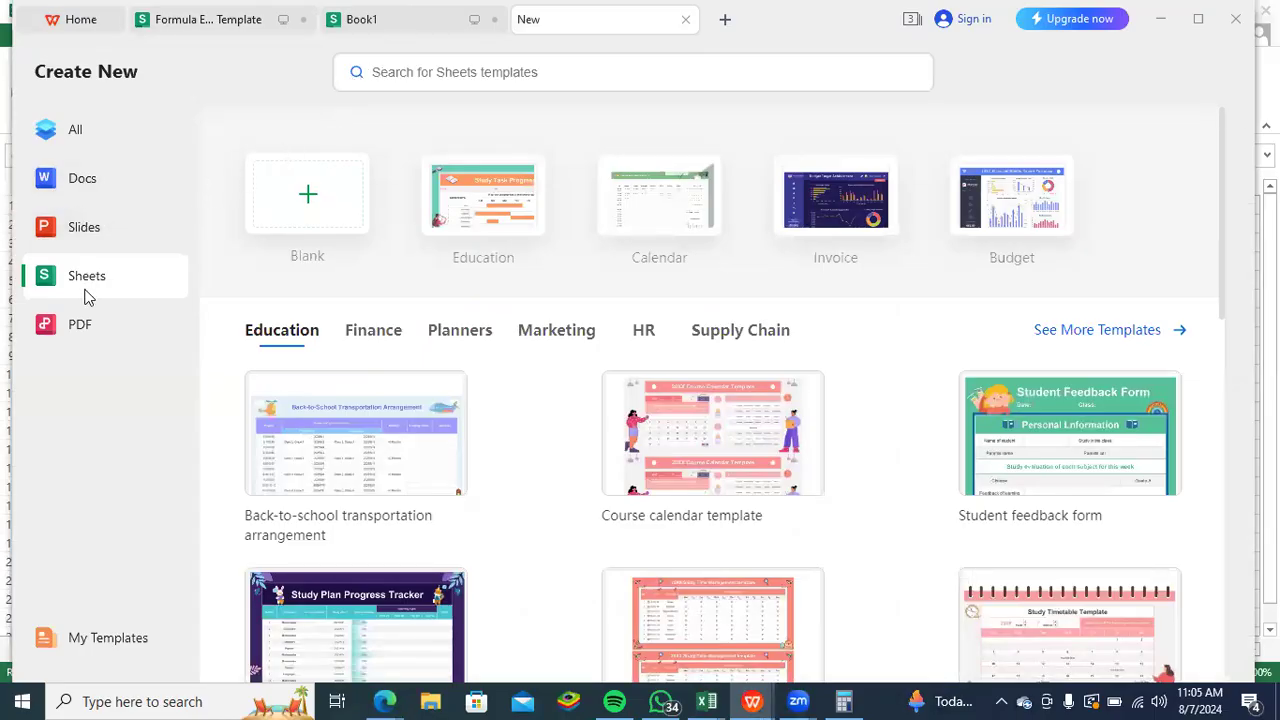
{"action": "left_click", "coordinate": [79, 141]}
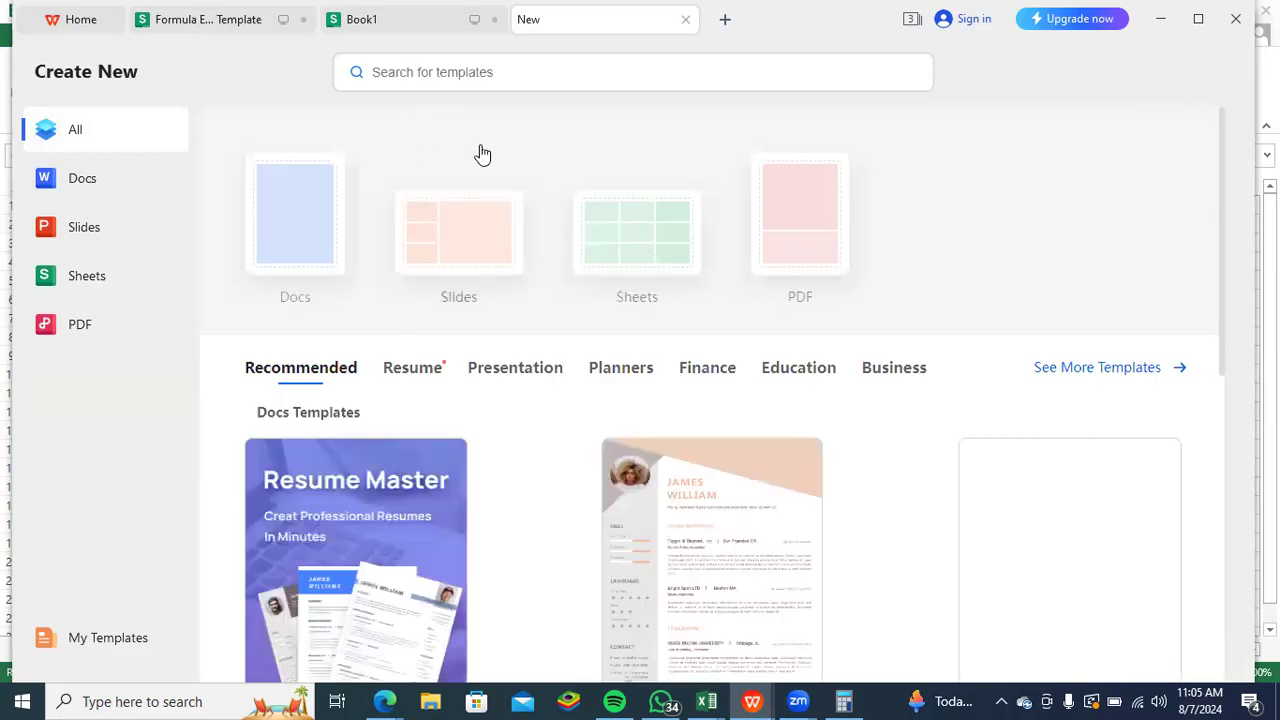
{"action": "left_click", "coordinate": [1168, 20]}
{"action": "left_click", "coordinate": [1212, 12]}
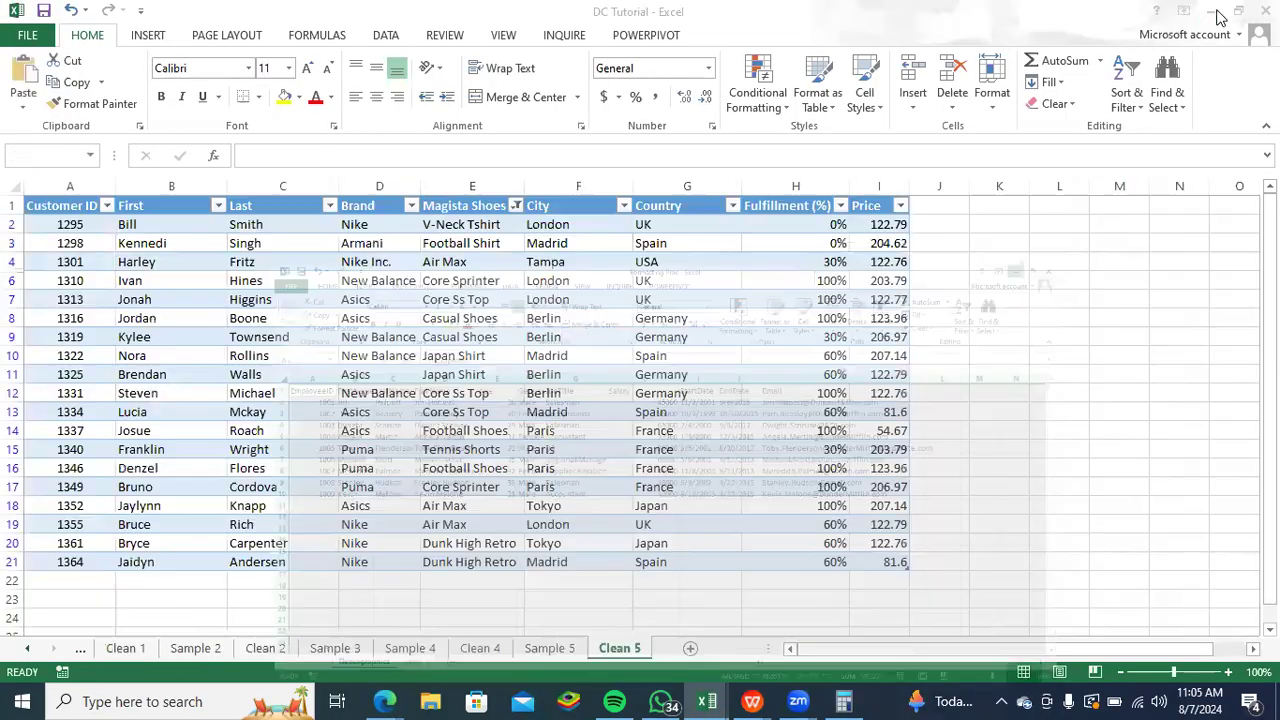
{"action": "left_click", "coordinate": [1214, 14]}
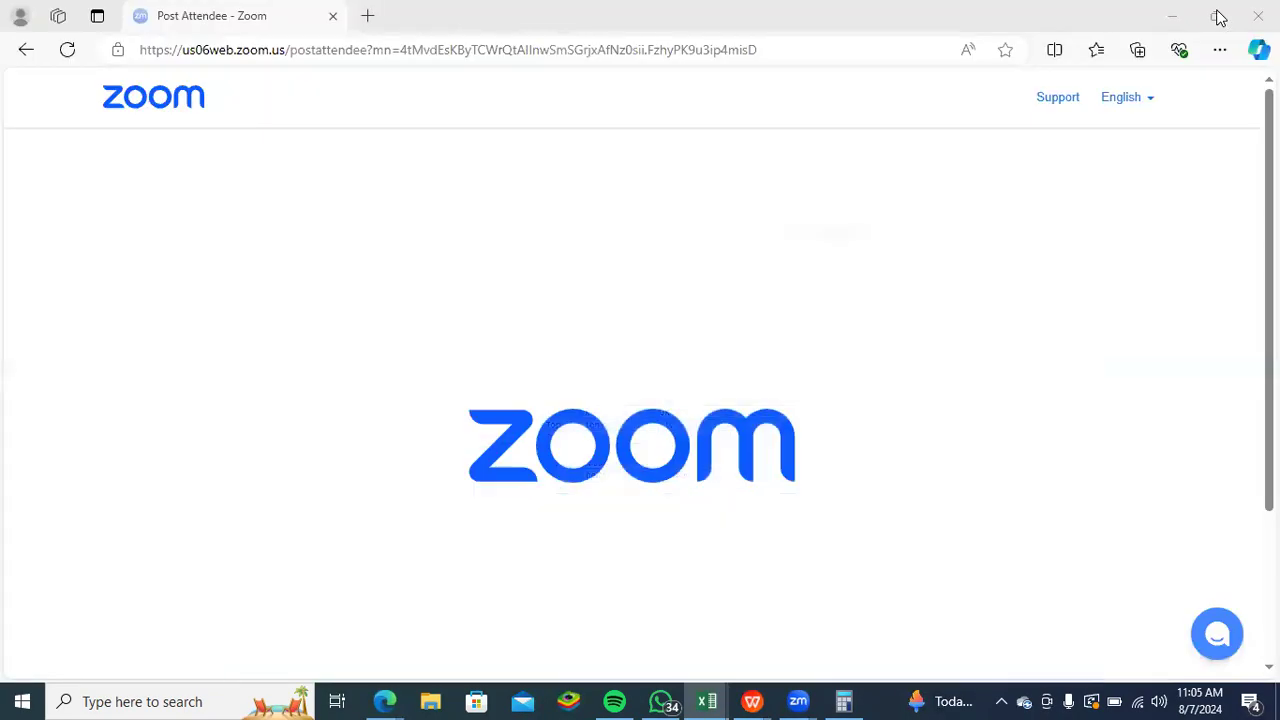
{"action": "left_click", "coordinate": [1155, 20]}
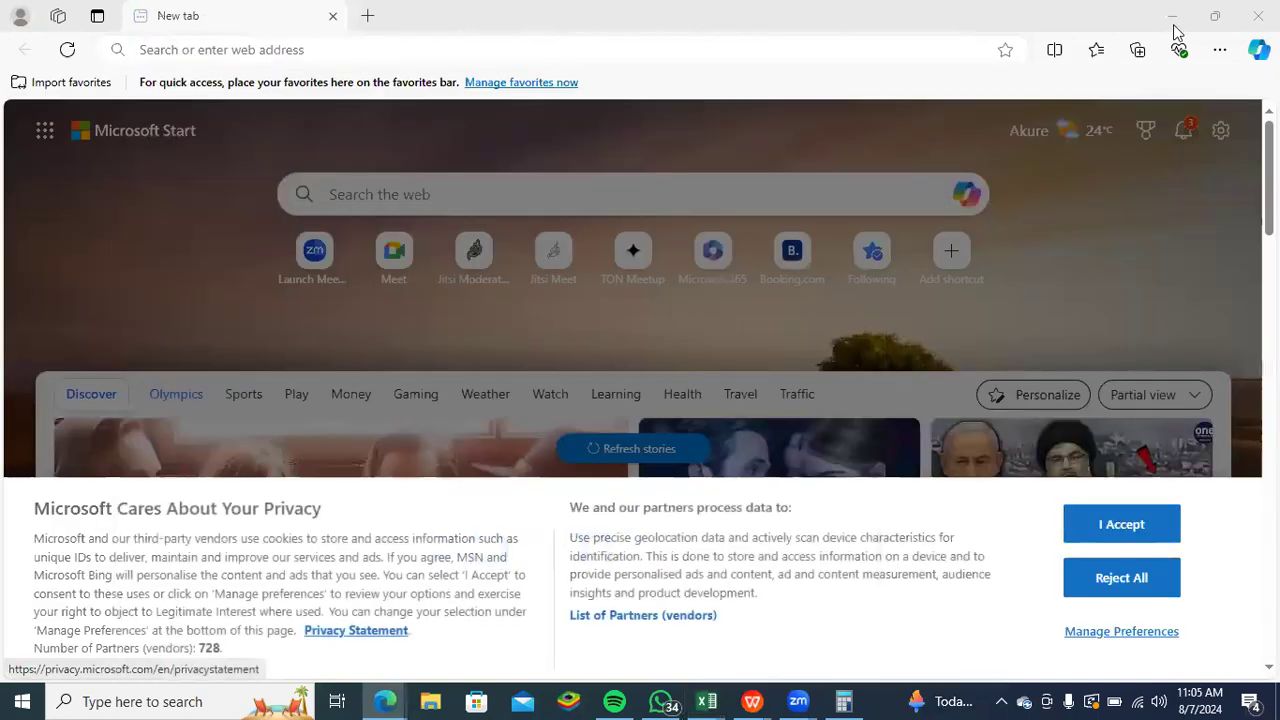
{"action": "left_click", "coordinate": [1172, 18]}
{"action": "left_click", "coordinate": [1210, 12]}
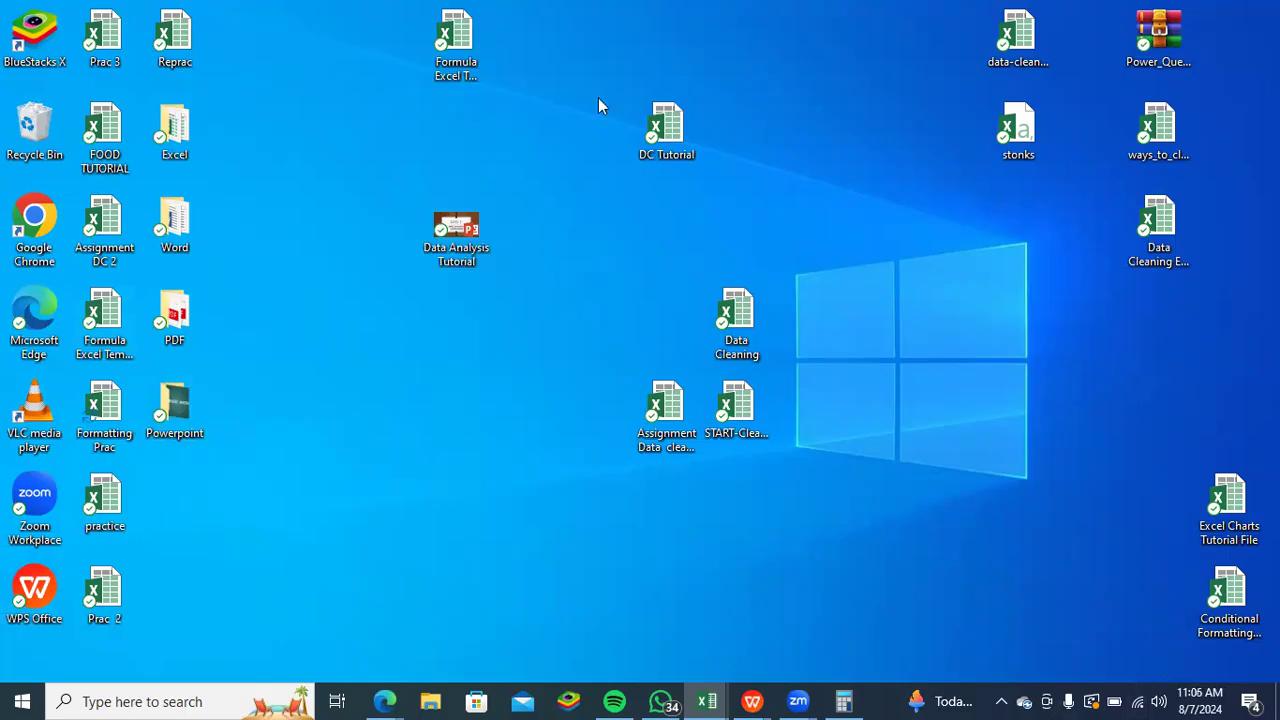
- Open the Formatting Prac workbook from the desktop in WPS Office as a read-only copy
{"action": "left_click", "coordinate": [1240, 612]}
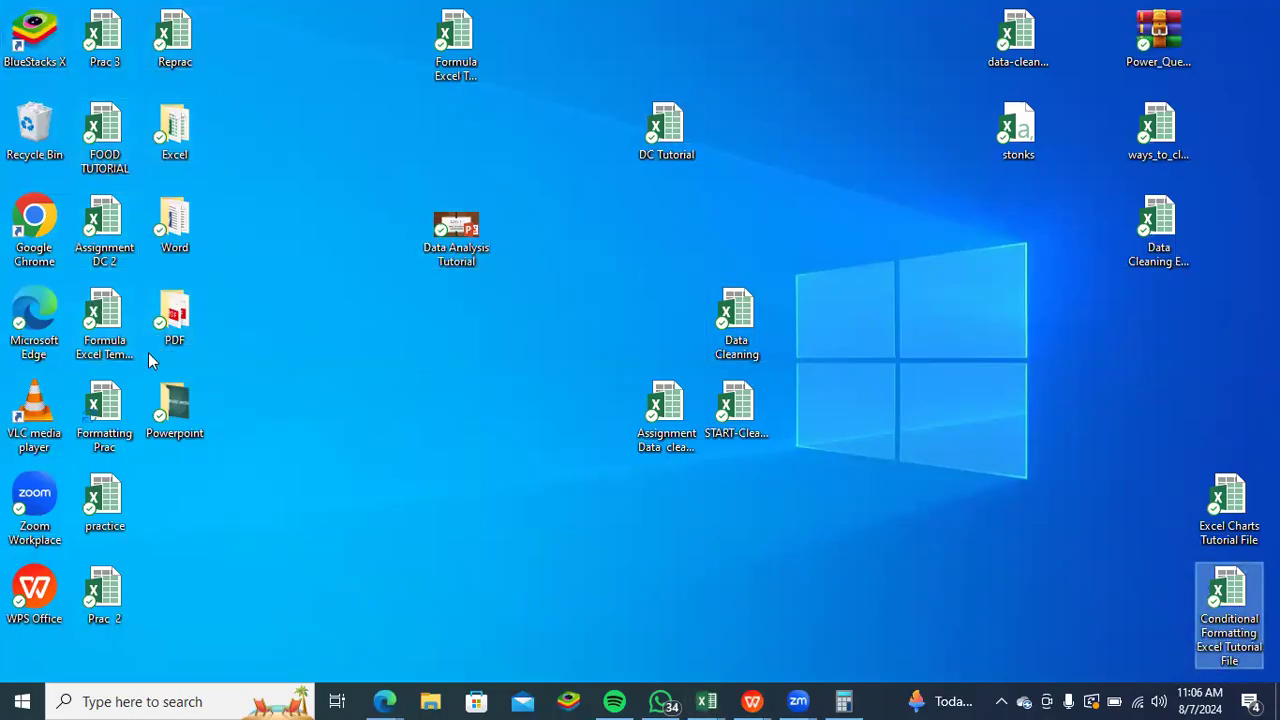
{"action": "left_click", "coordinate": [105, 430]}
{"action": "double_click", "coordinate": [105, 430]}
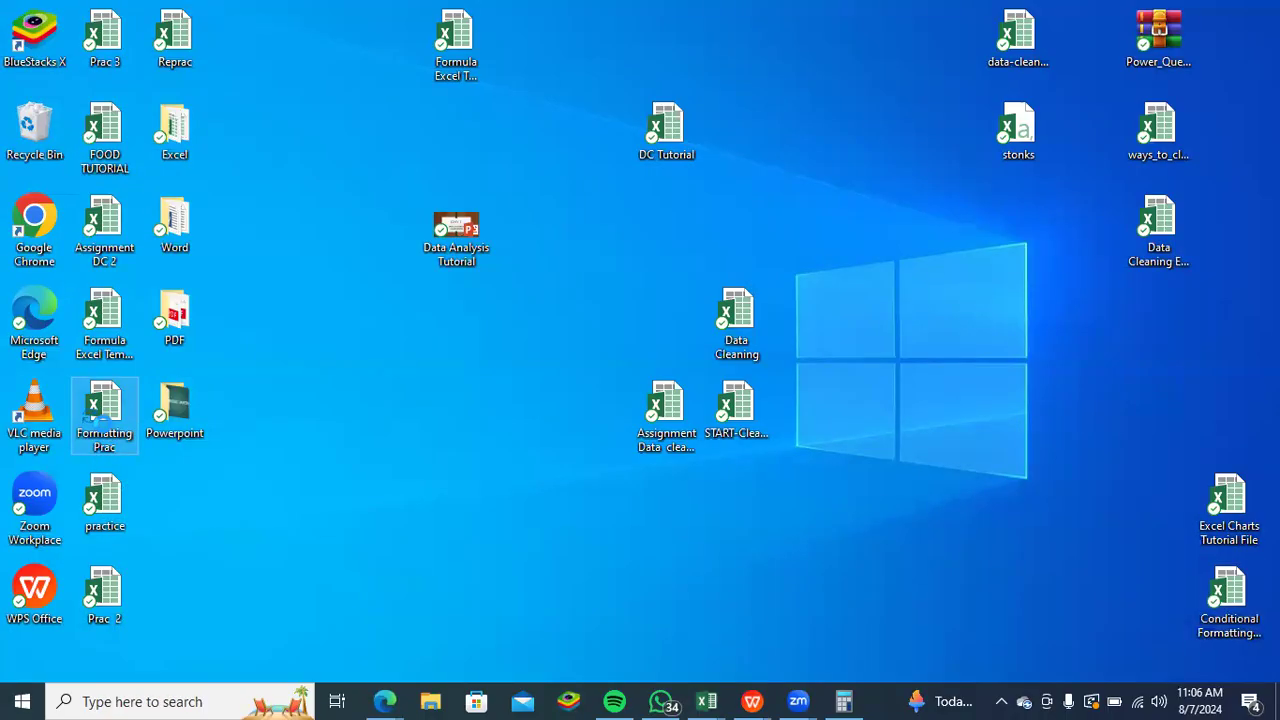
{"action": "right_click", "coordinate": [103, 424]}
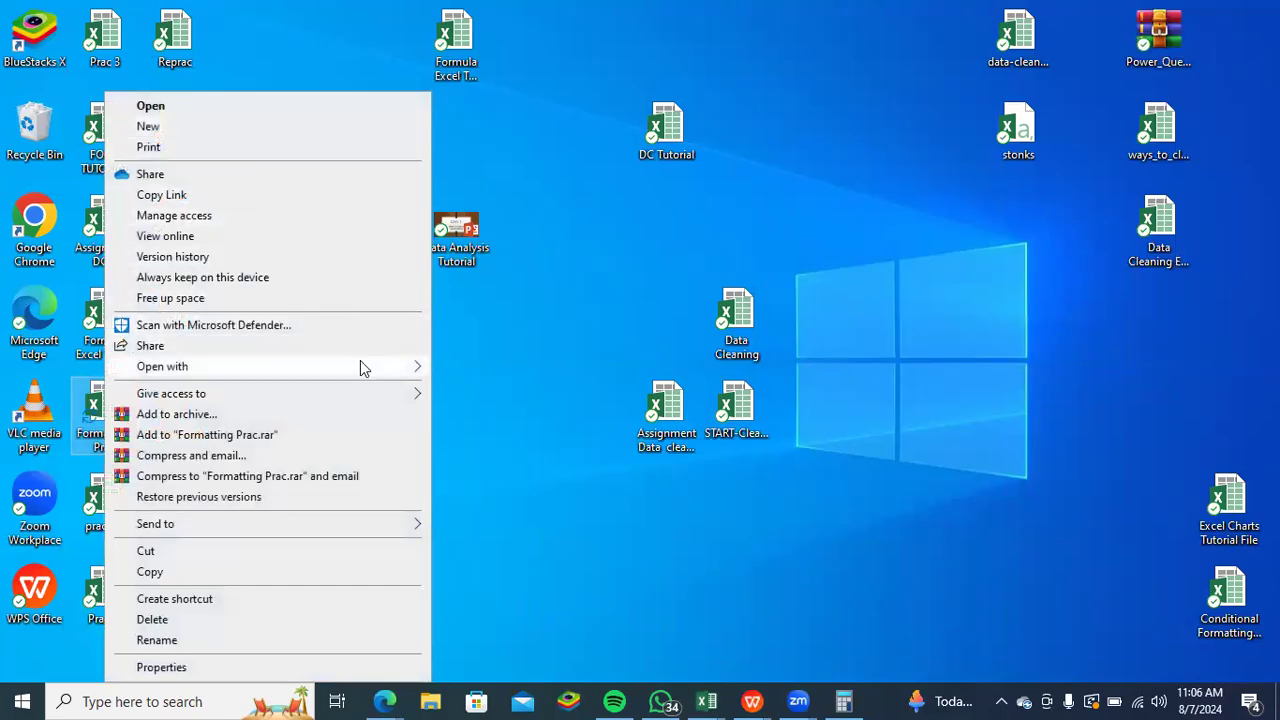
{"action": "mouse_move", "coordinate": [362, 368]}
{"action": "left_click", "coordinate": [486, 390]}
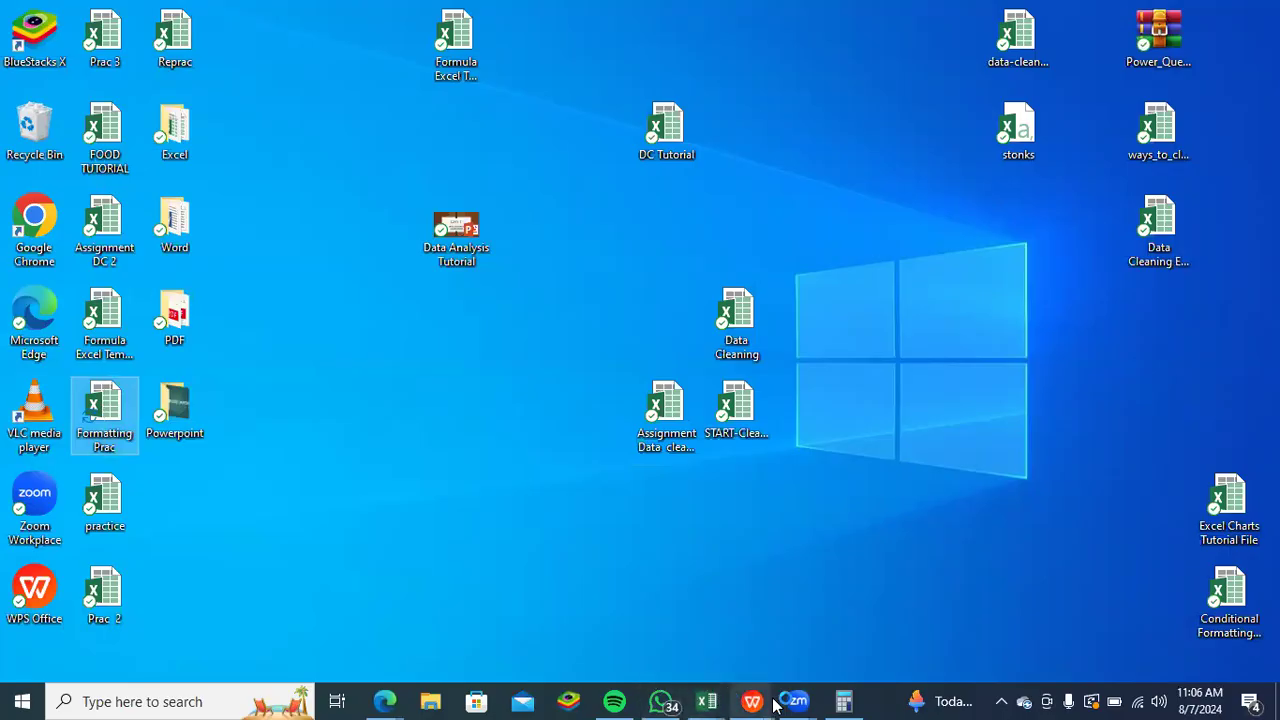
{"action": "mouse_move", "coordinate": [763, 705]}
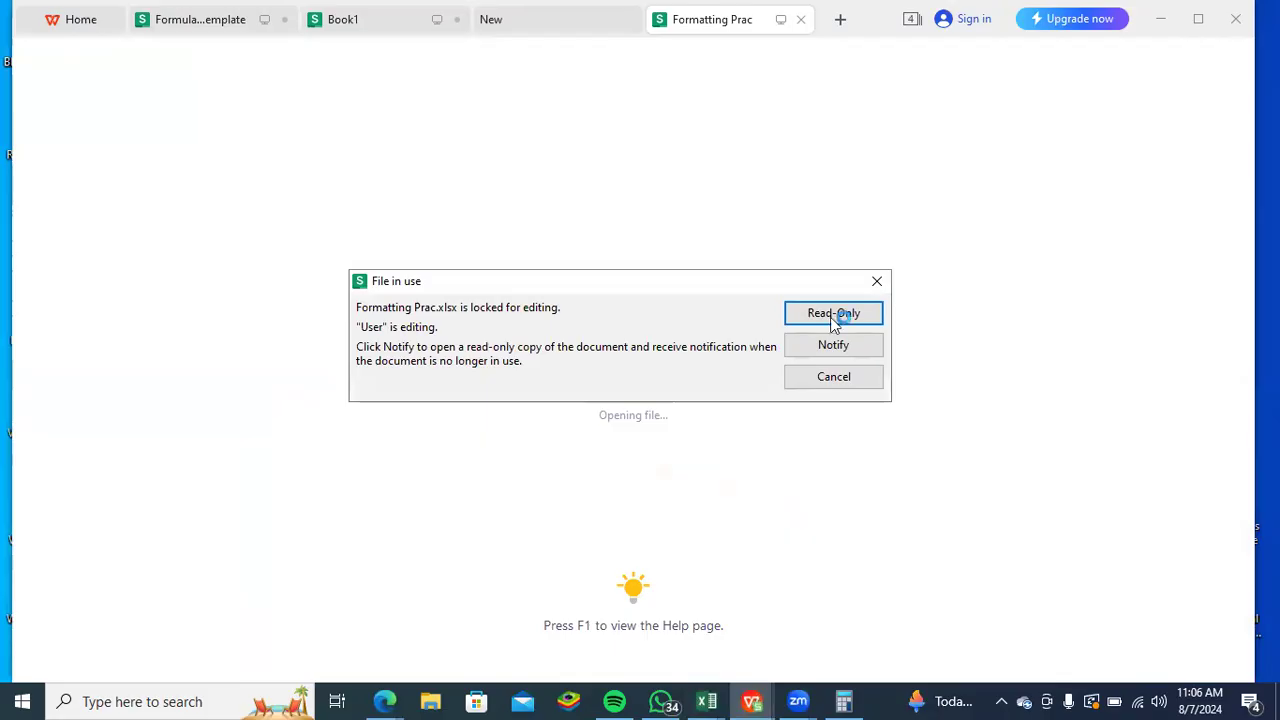
{"action": "left_click", "coordinate": [790, 311]}
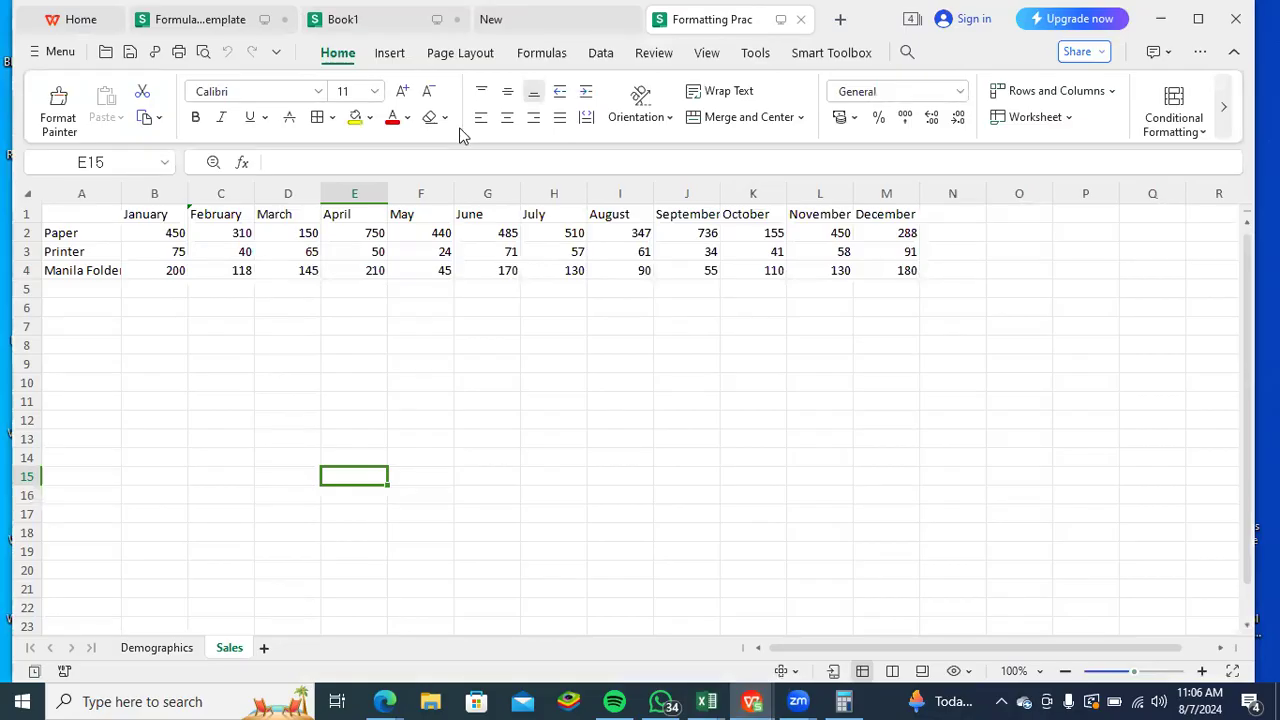
- Apply the three coloured arrows icon set to the Paper figures for January to December, B2:M2, on the Sales sheet
{"action": "left_click", "coordinate": [687, 382]}
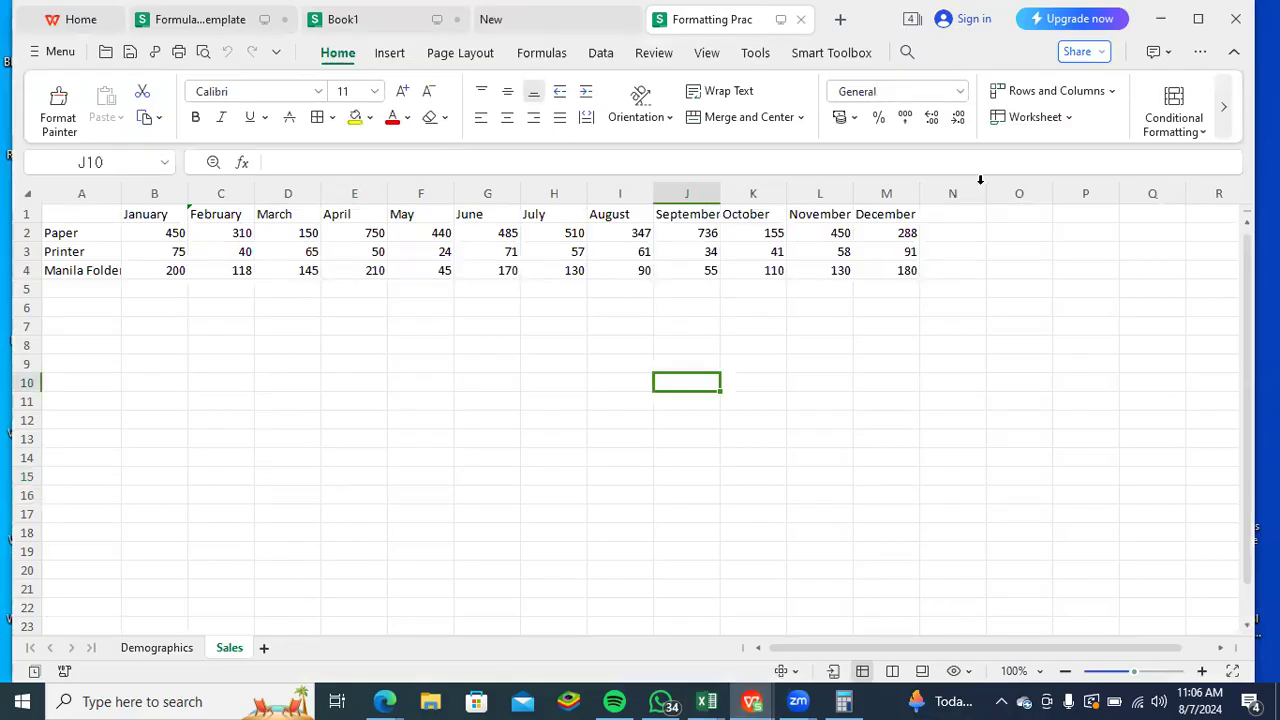
{"action": "left_click", "coordinate": [1204, 131]}
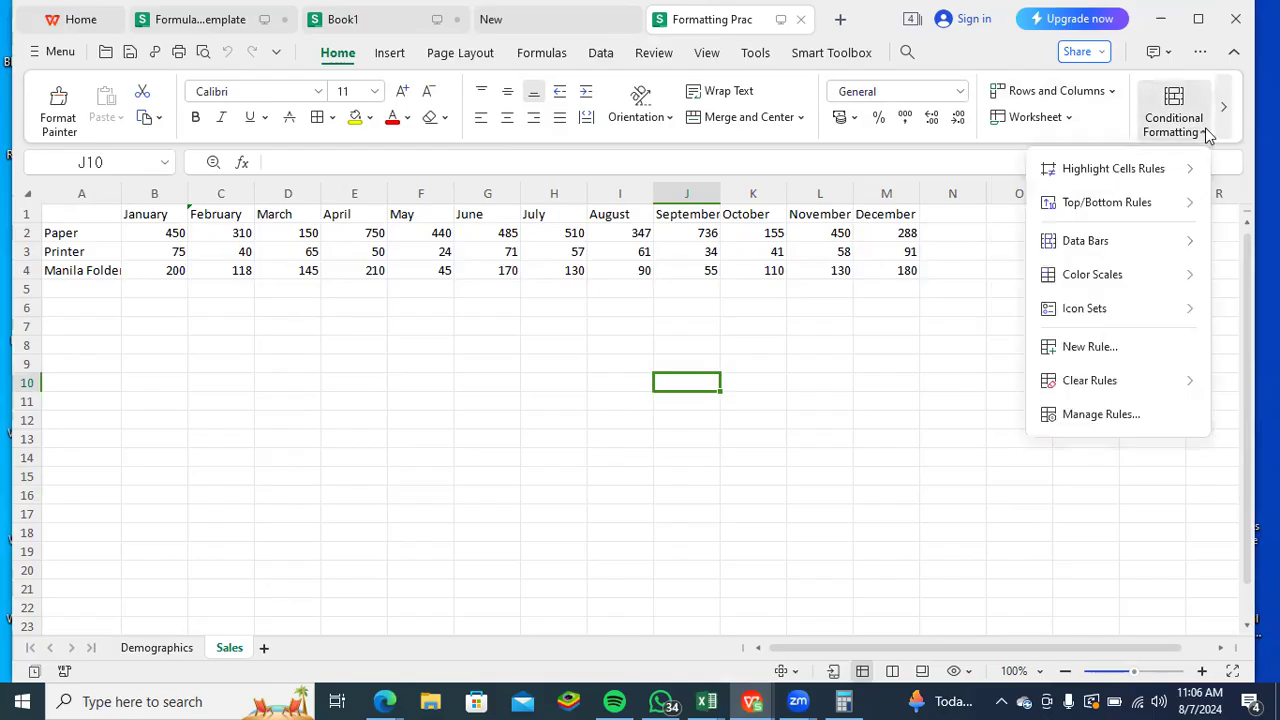
{"action": "left_click", "coordinate": [170, 236]}
{"action": "left_click_drag", "start_coordinate": [240, 238], "coordinate": [775, 250]}
{"action": "left_click_drag", "start_coordinate": [885, 247], "coordinate": [890, 232]}
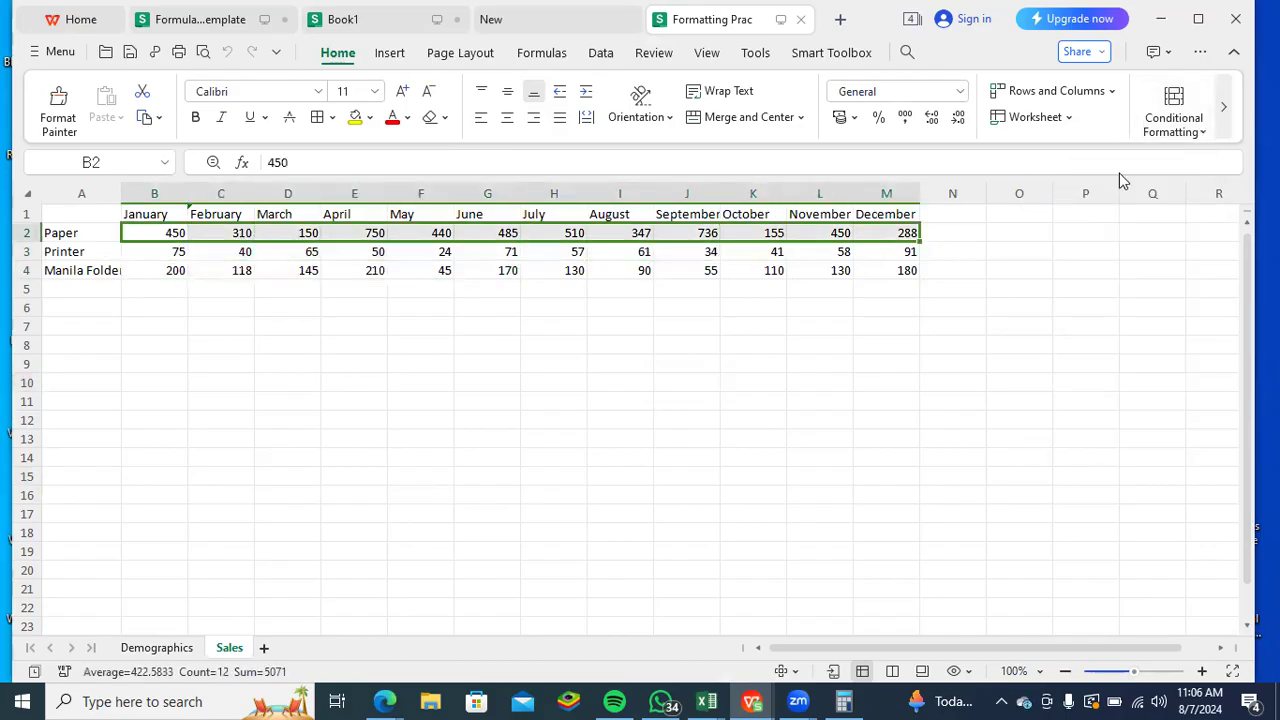
{"action": "left_click", "coordinate": [1205, 133]}
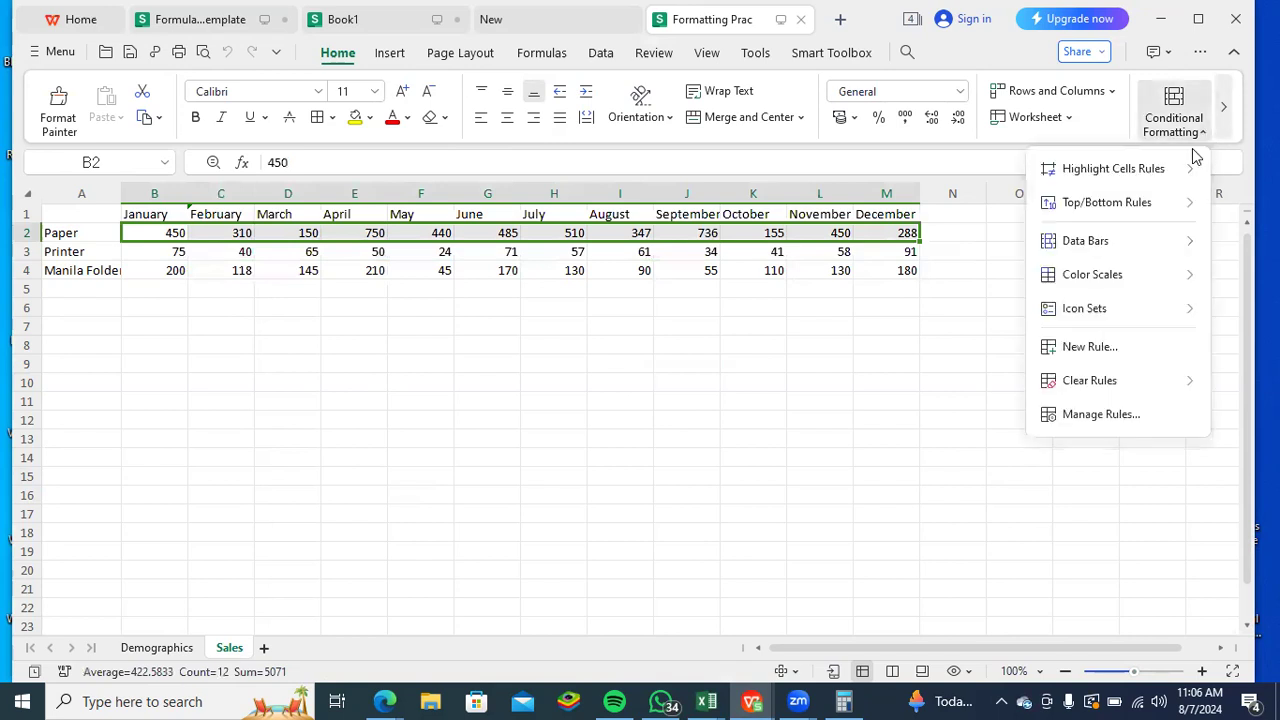
{"action": "mouse_move", "coordinate": [1188, 315]}
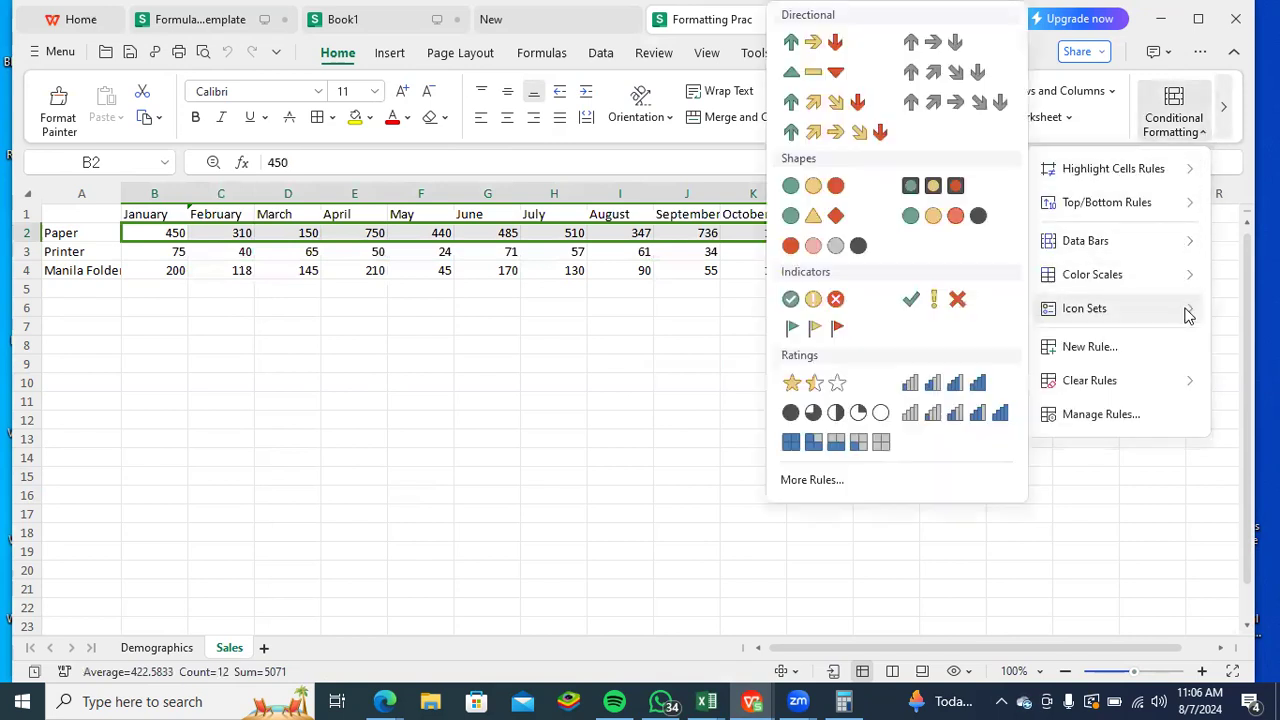
{"action": "left_click", "coordinate": [799, 49]}
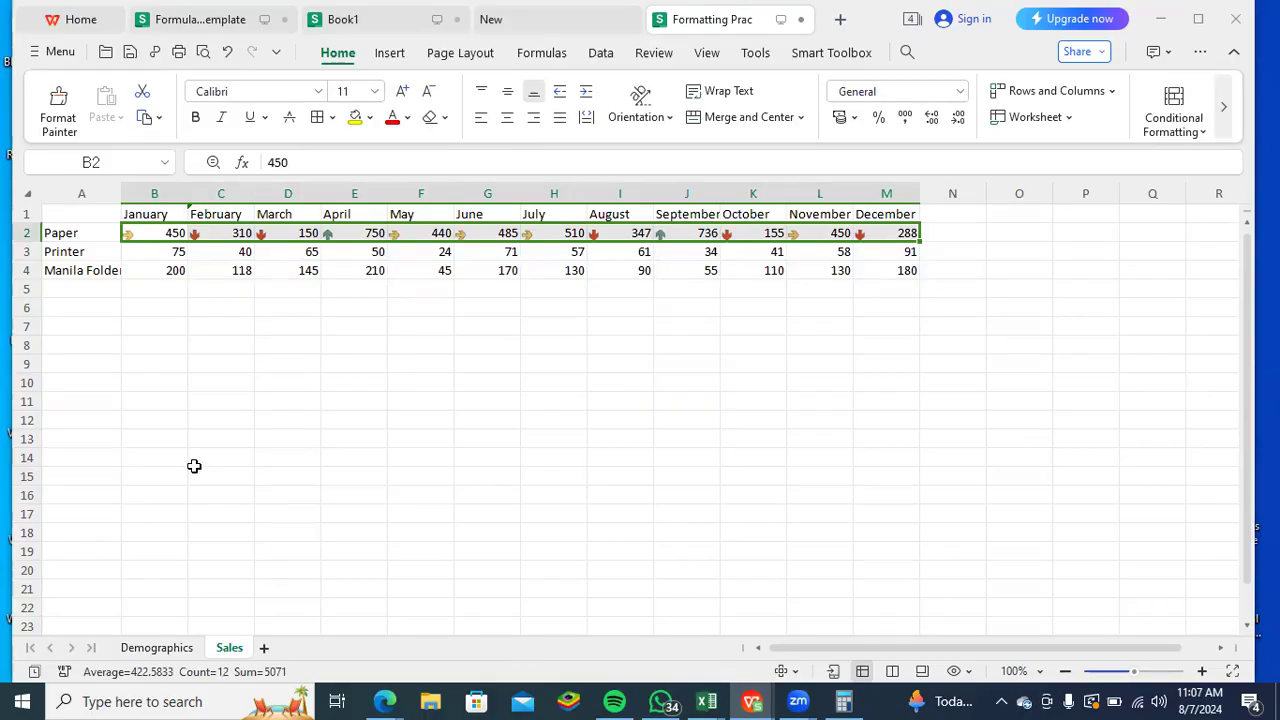
{"action": "left_click", "coordinate": [1202, 134]}
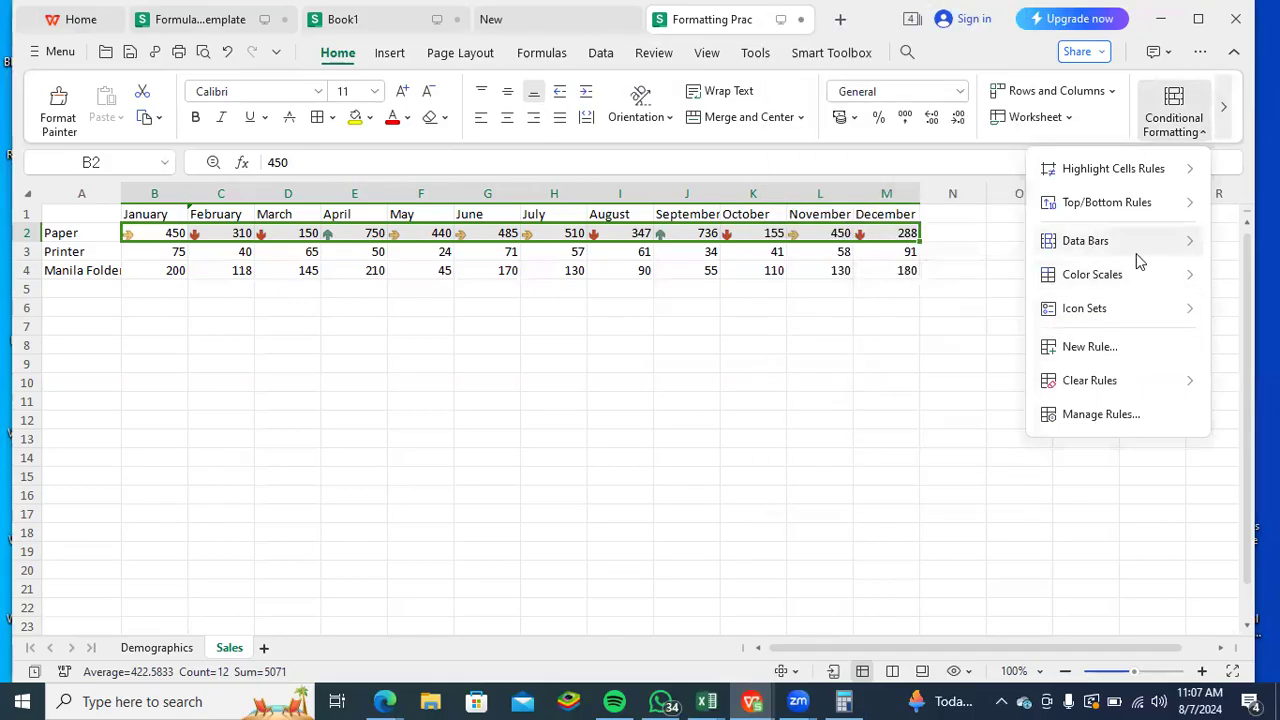
{"action": "mouse_move", "coordinate": [1058, 308]}
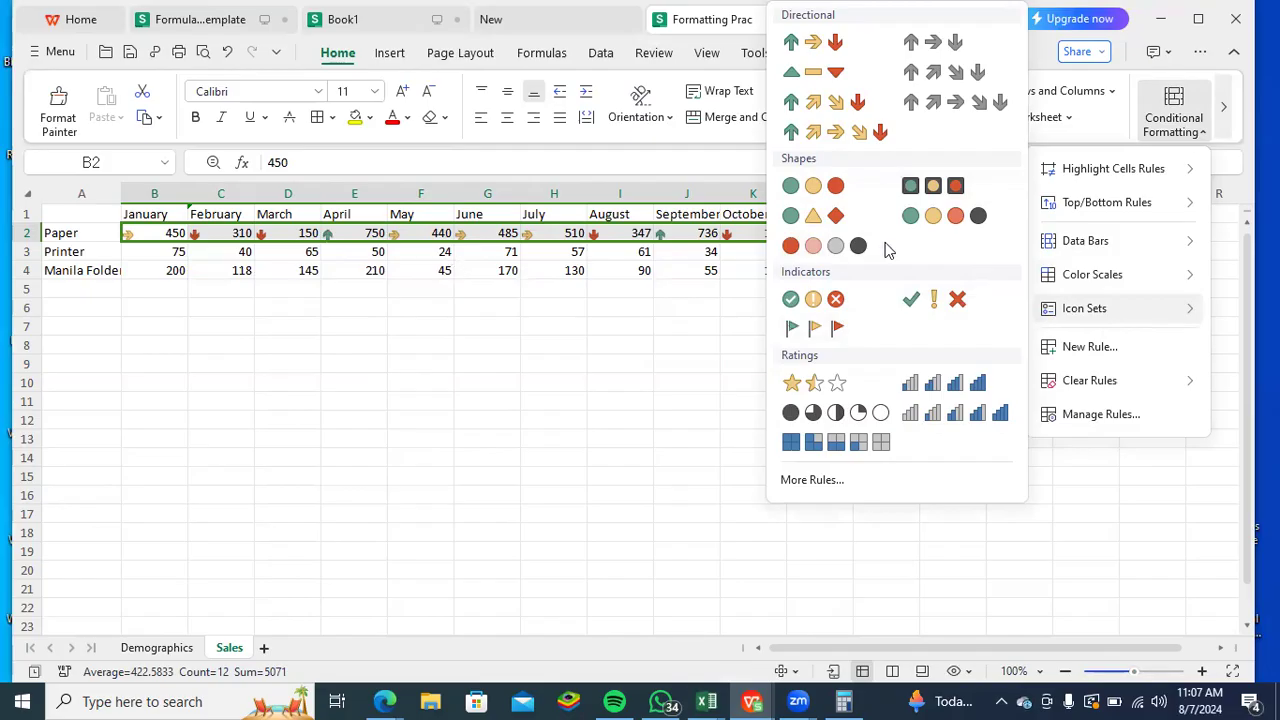
{"action": "left_click", "coordinate": [225, 362]}
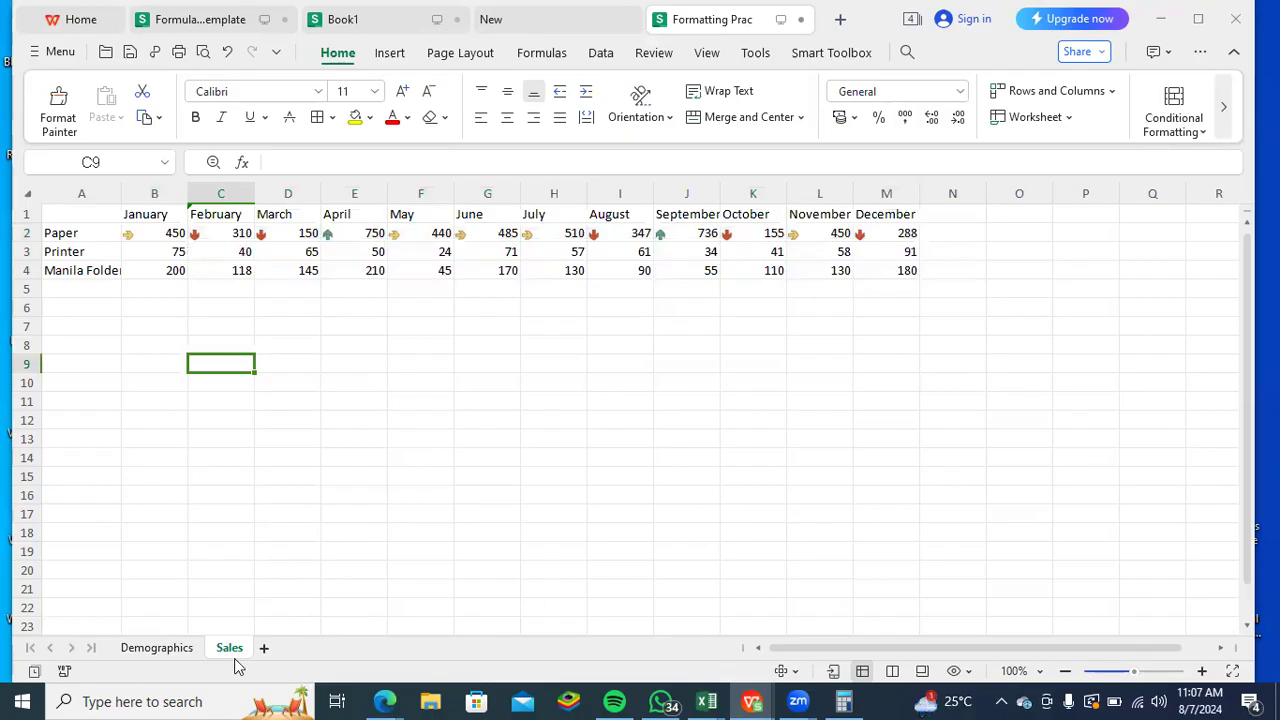
- Apply the green-yellow-red color scale to the Salary values H2:H10 on the Demographics sheet, and deselect them
{"action": "left_click", "coordinate": [155, 649]}
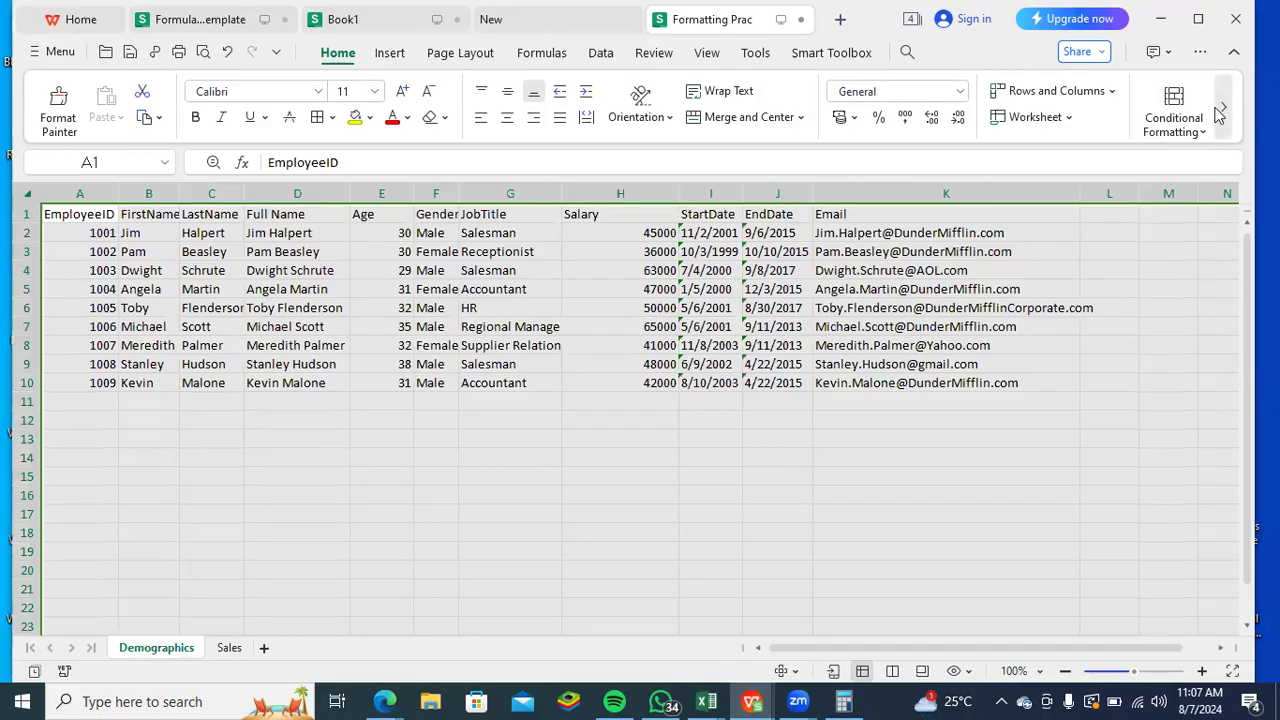
{"action": "left_click_drag", "start_coordinate": [620, 378], "coordinate": [630, 232]}
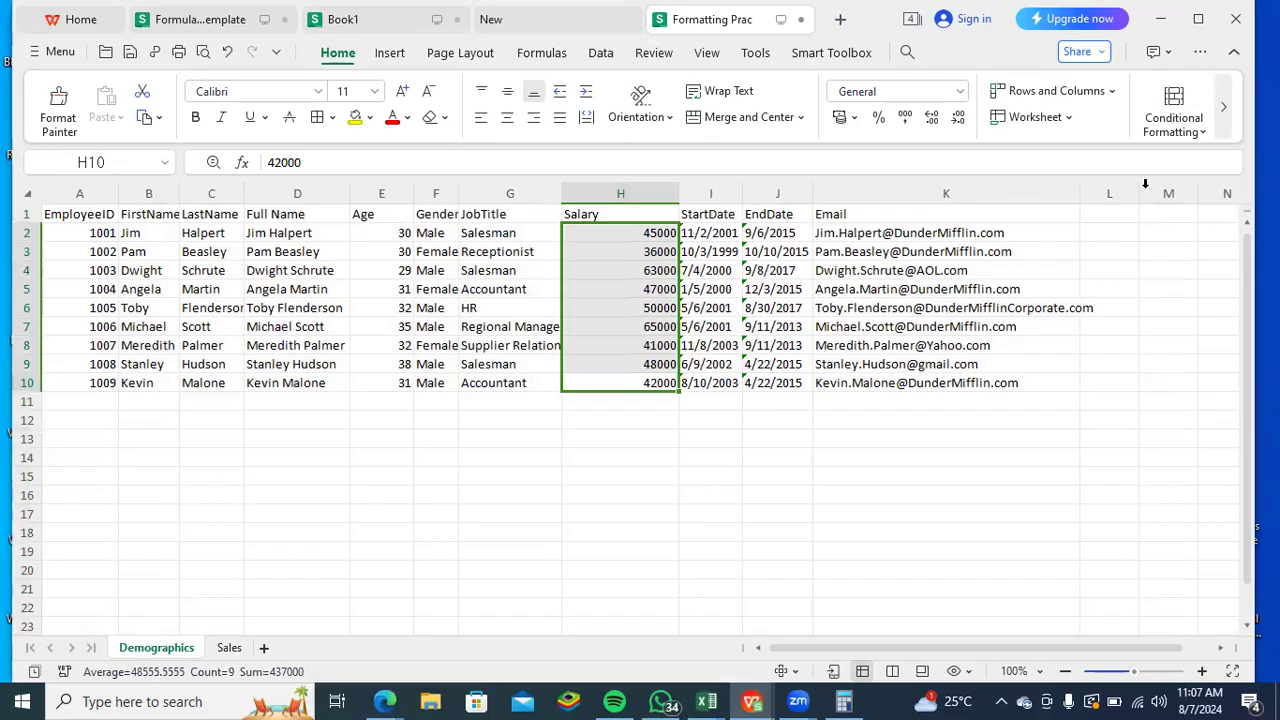
{"action": "left_click", "coordinate": [1203, 131]}
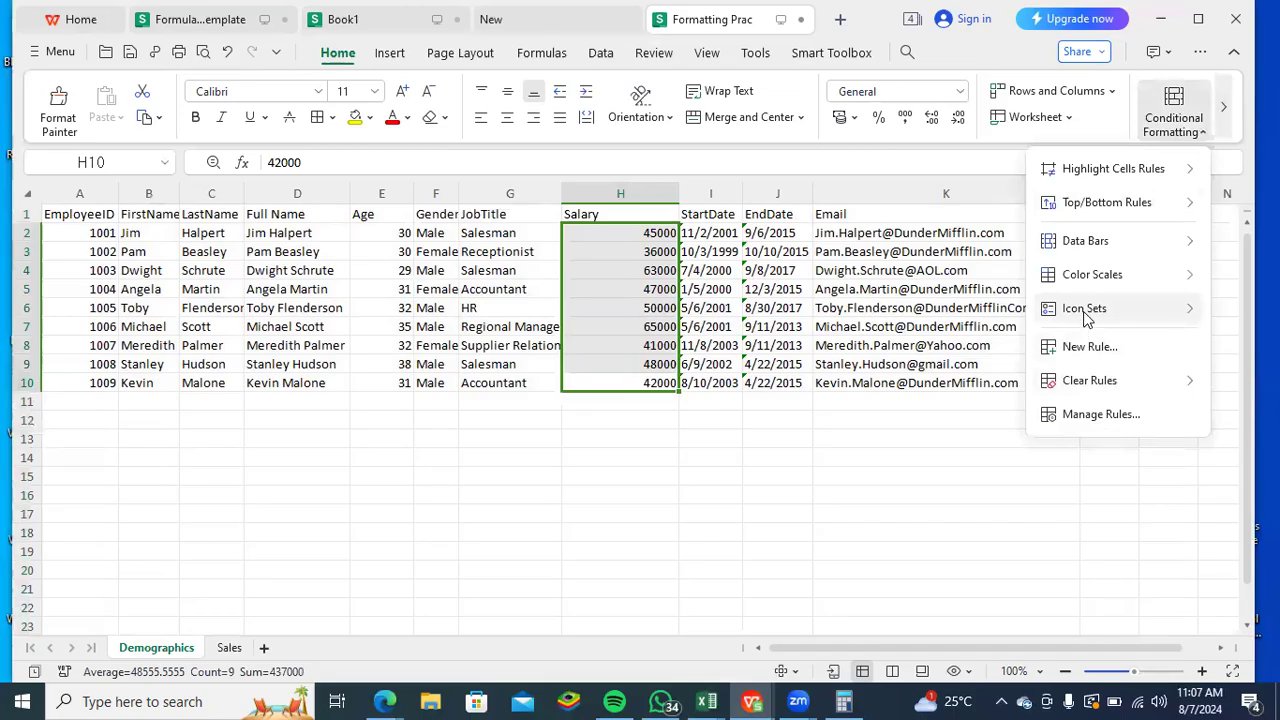
{"action": "mouse_move", "coordinate": [1104, 280]}
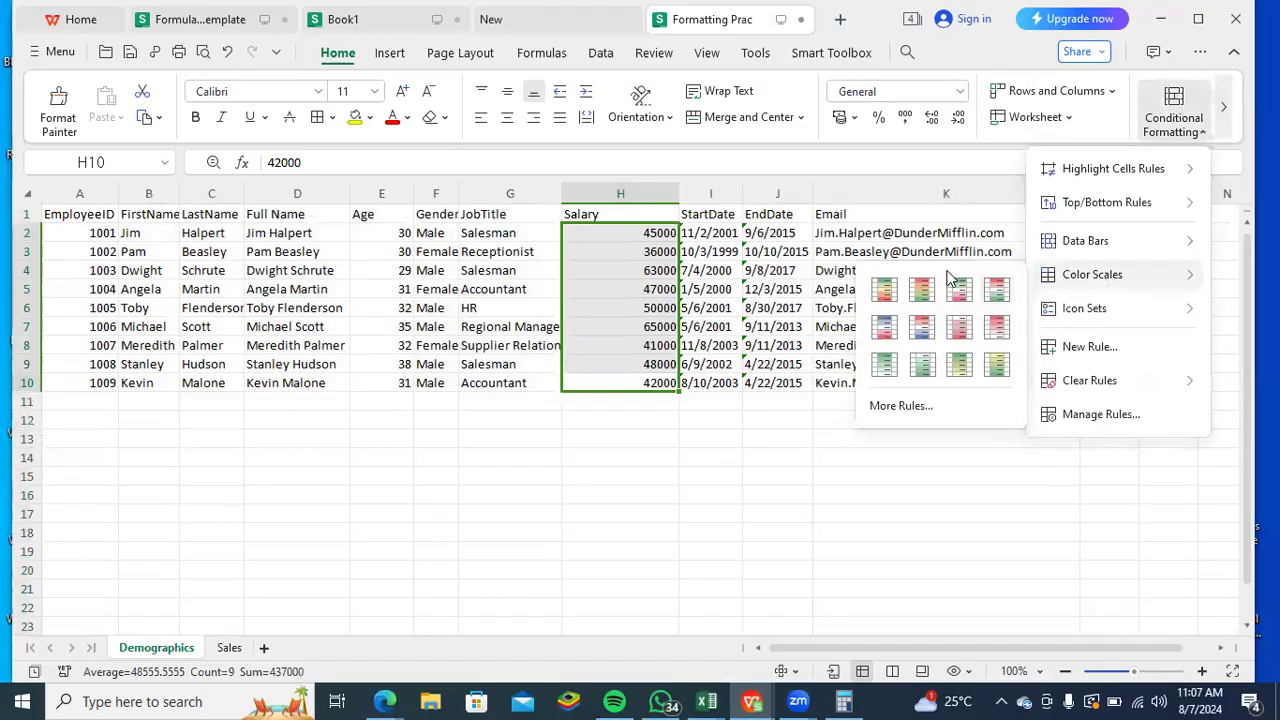
{"action": "left_click", "coordinate": [886, 291]}
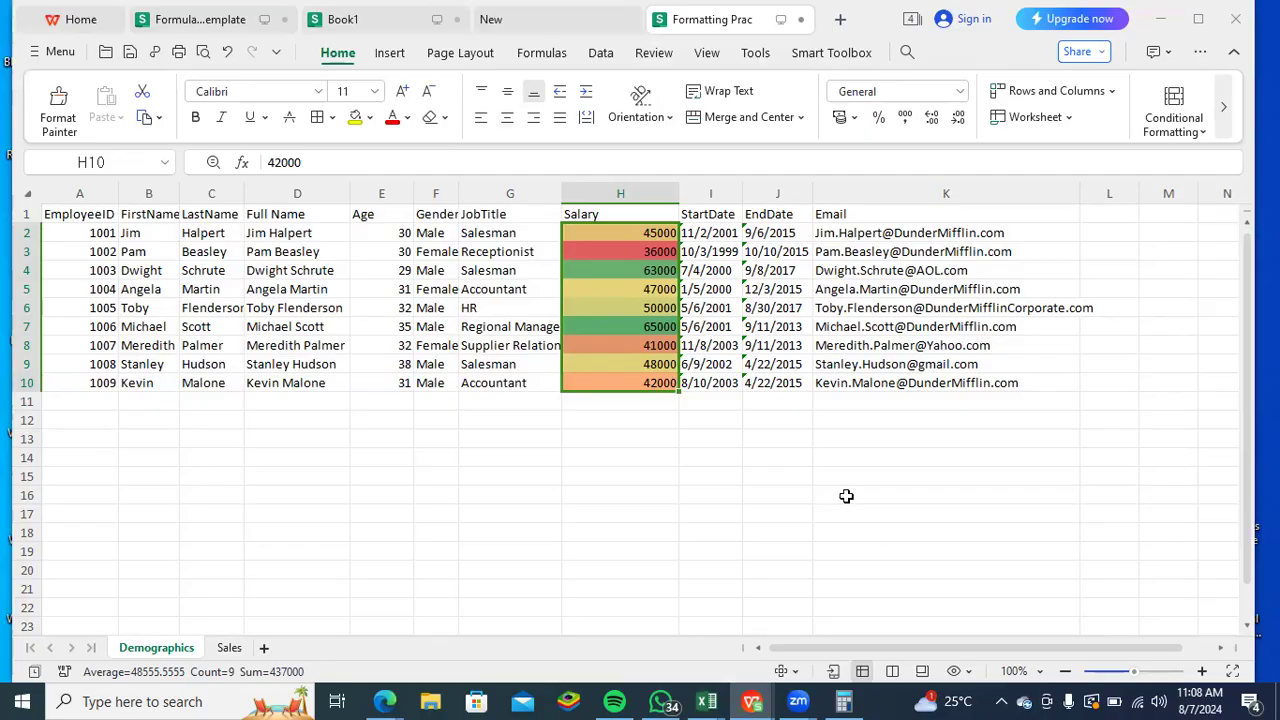
{"action": "left_click", "coordinate": [1006, 516]}
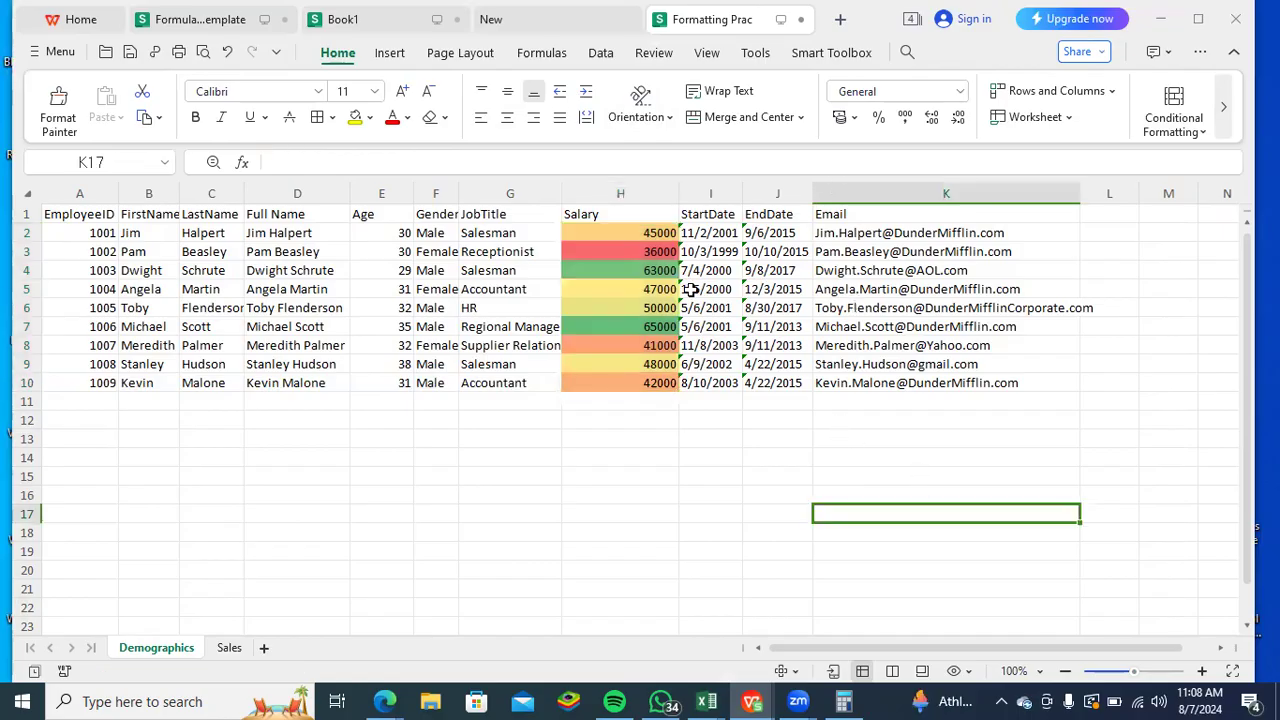
- Clear the conditional formatting rules from the whole Salary column H on the Demographics sheet
{"action": "left_click", "coordinate": [656, 194]}
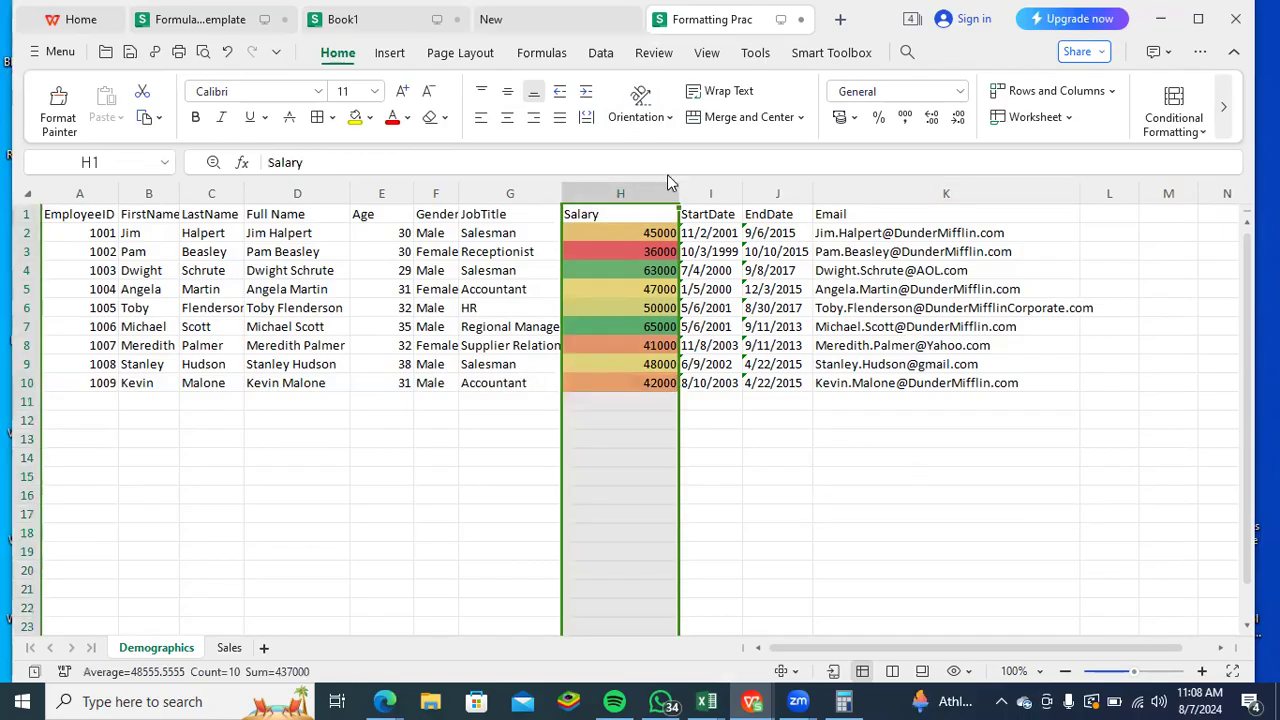
{"action": "left_click", "coordinate": [1205, 135]}
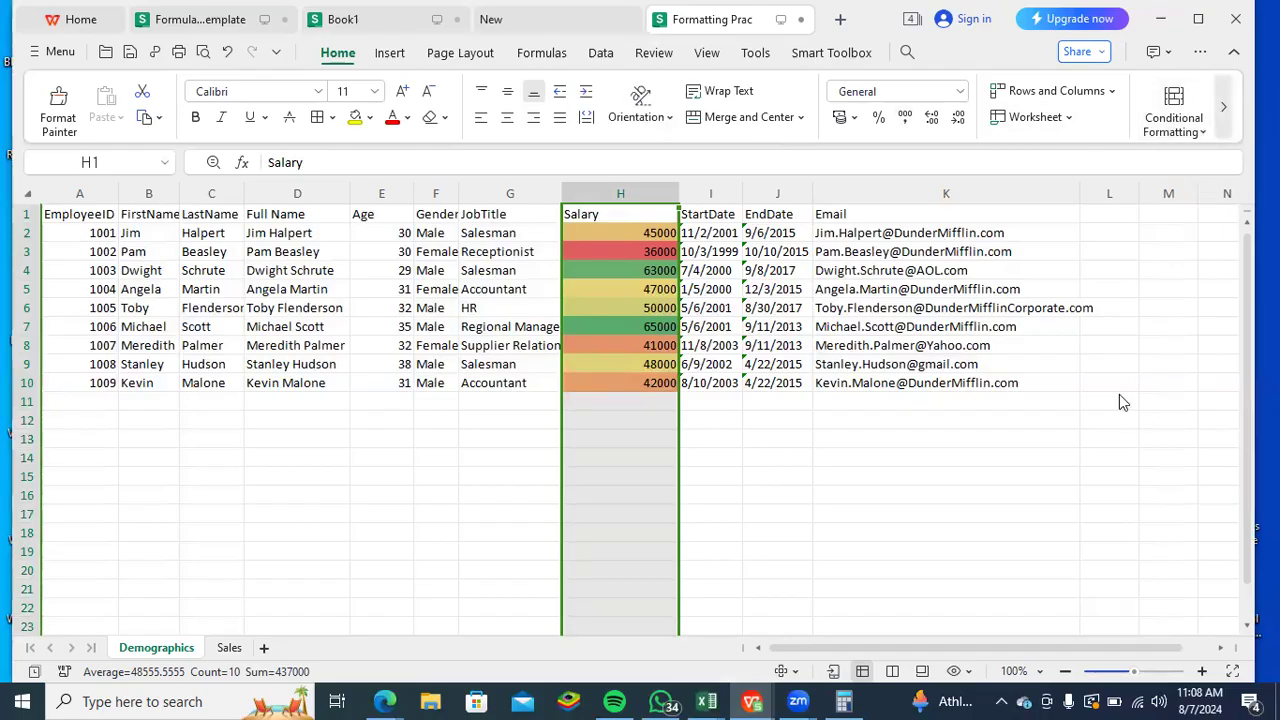
{"action": "mouse_move", "coordinate": [1117, 387]}
{"action": "left_click", "coordinate": [940, 389]}
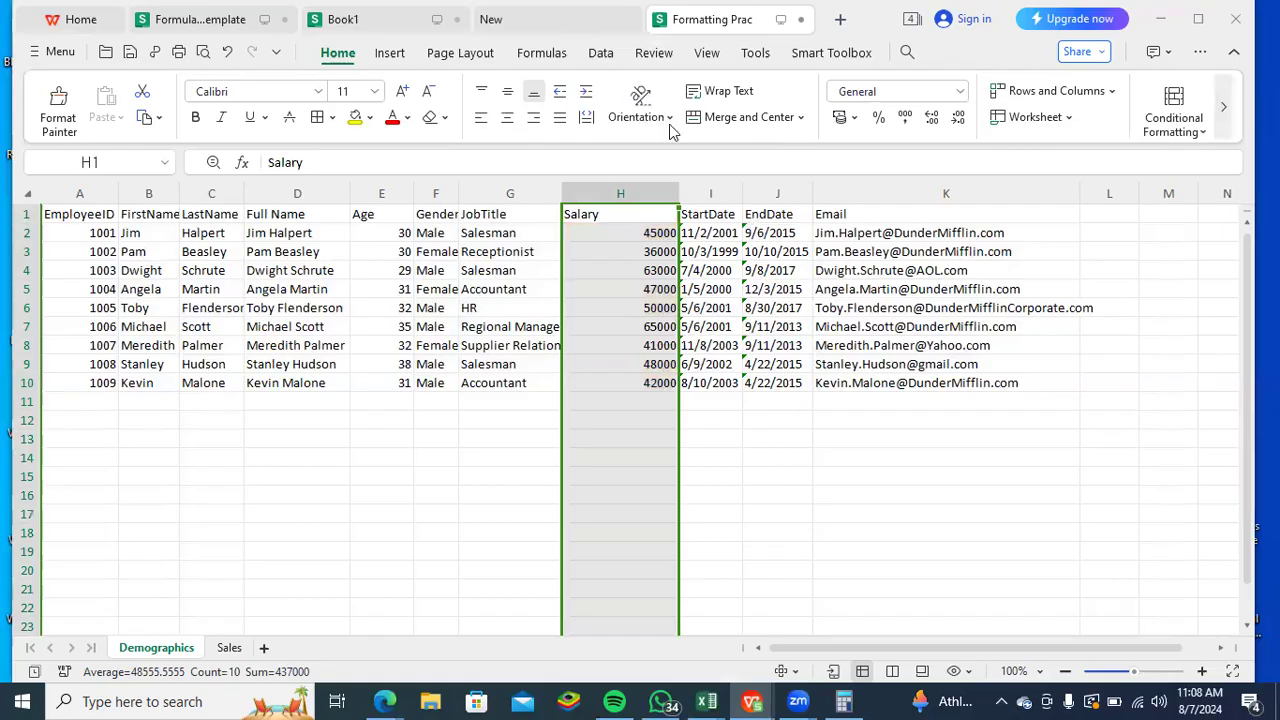
- Highlight duplicate values in the Salary column H with Light Red Fill with Dark Red Text
{"action": "left_click", "coordinate": [1203, 129]}
{"action": "mouse_move", "coordinate": [1136, 244]}
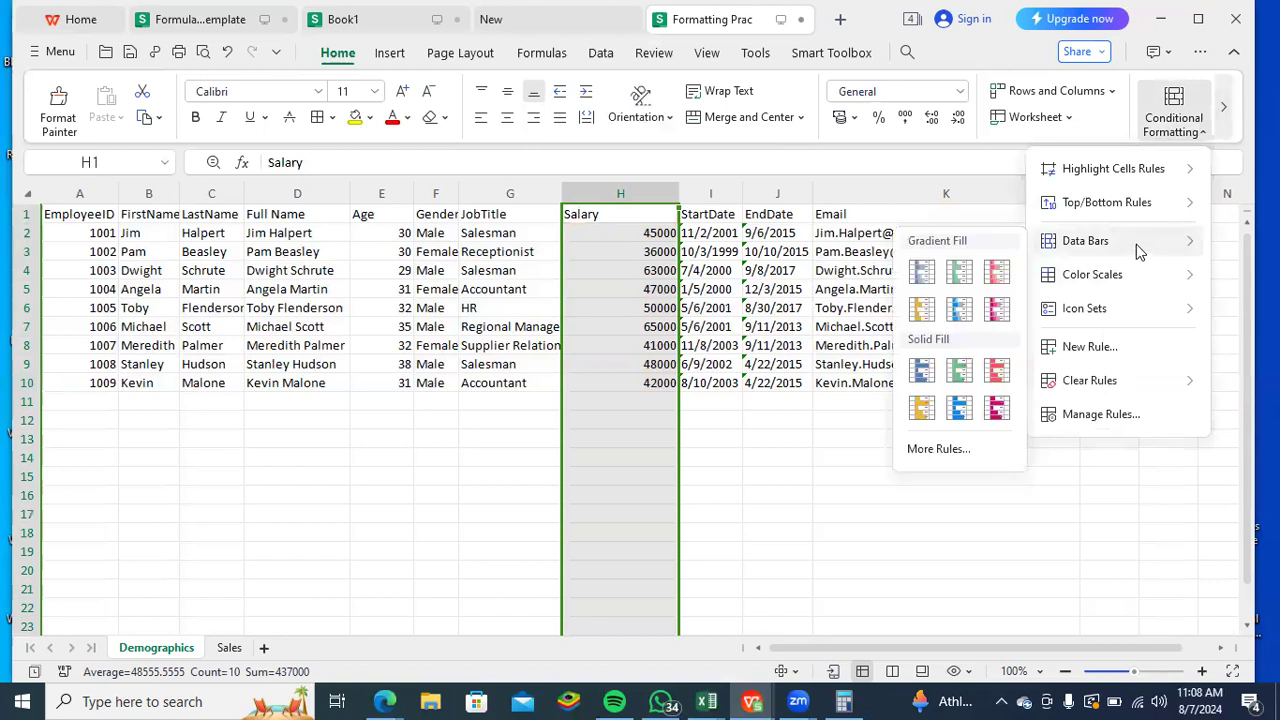
{"action": "mouse_move", "coordinate": [1183, 203]}
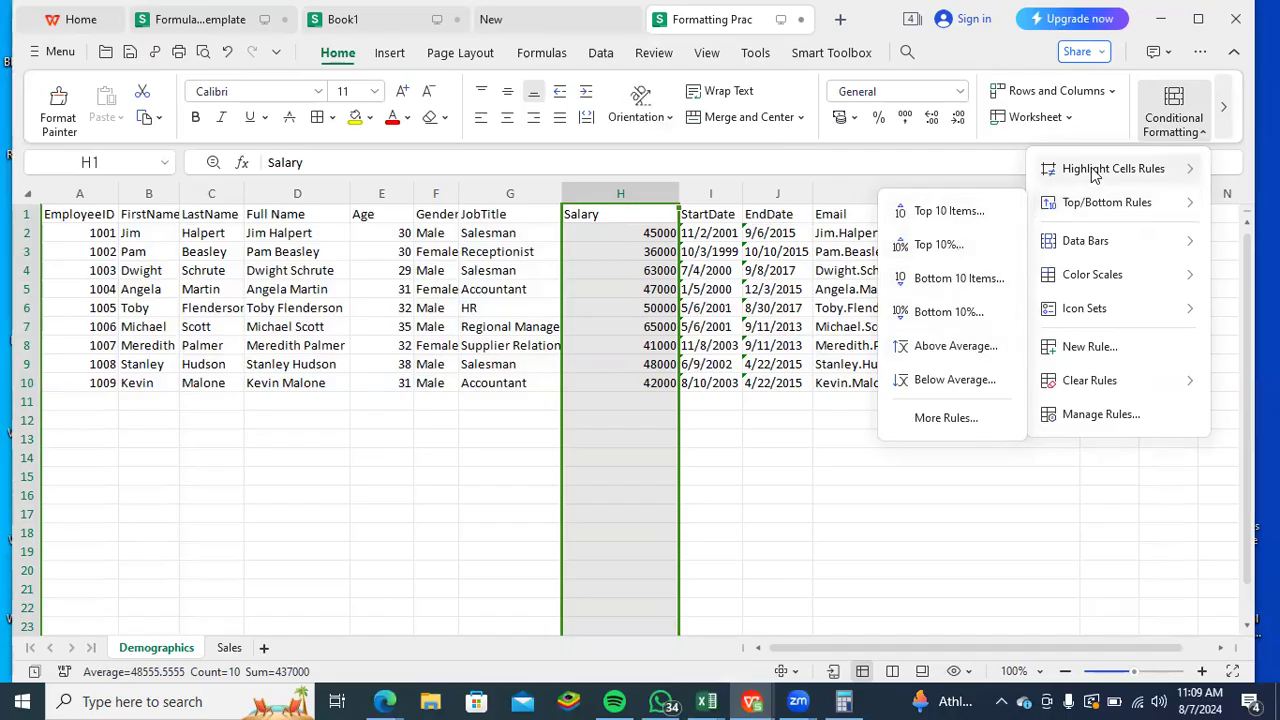
{"action": "mouse_move", "coordinate": [1090, 170]}
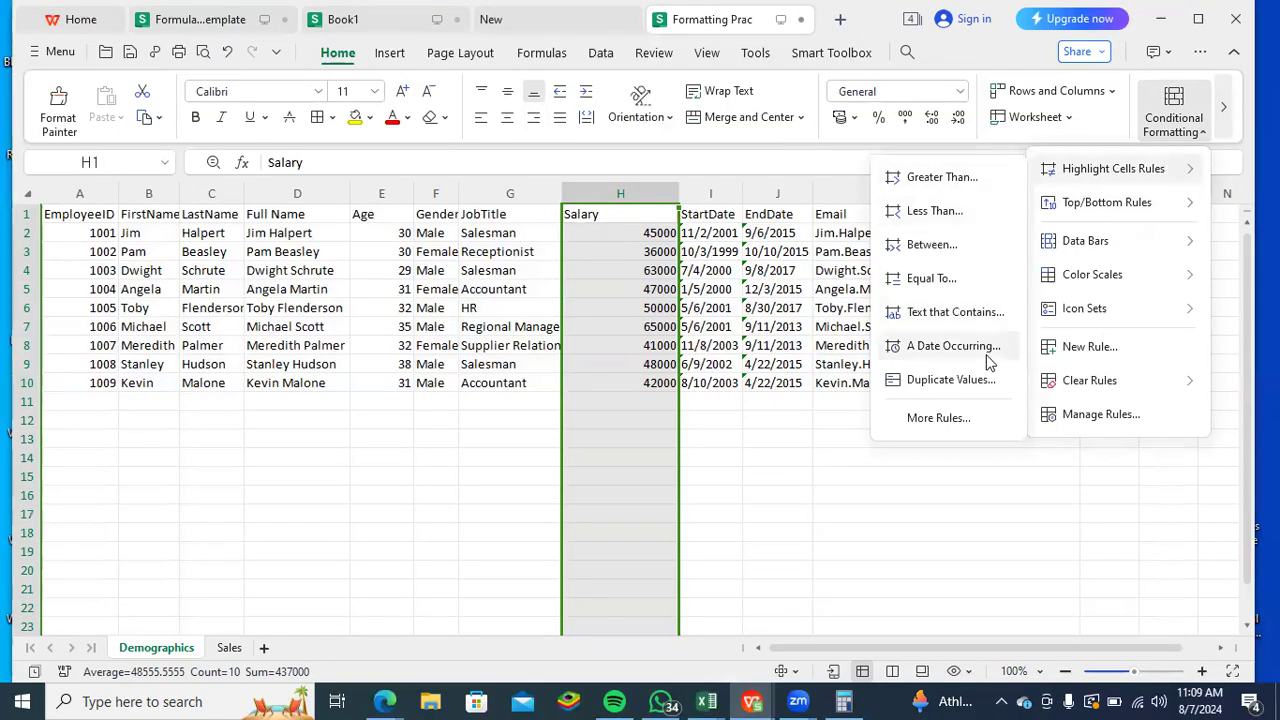
{"action": "left_click", "coordinate": [975, 383]}
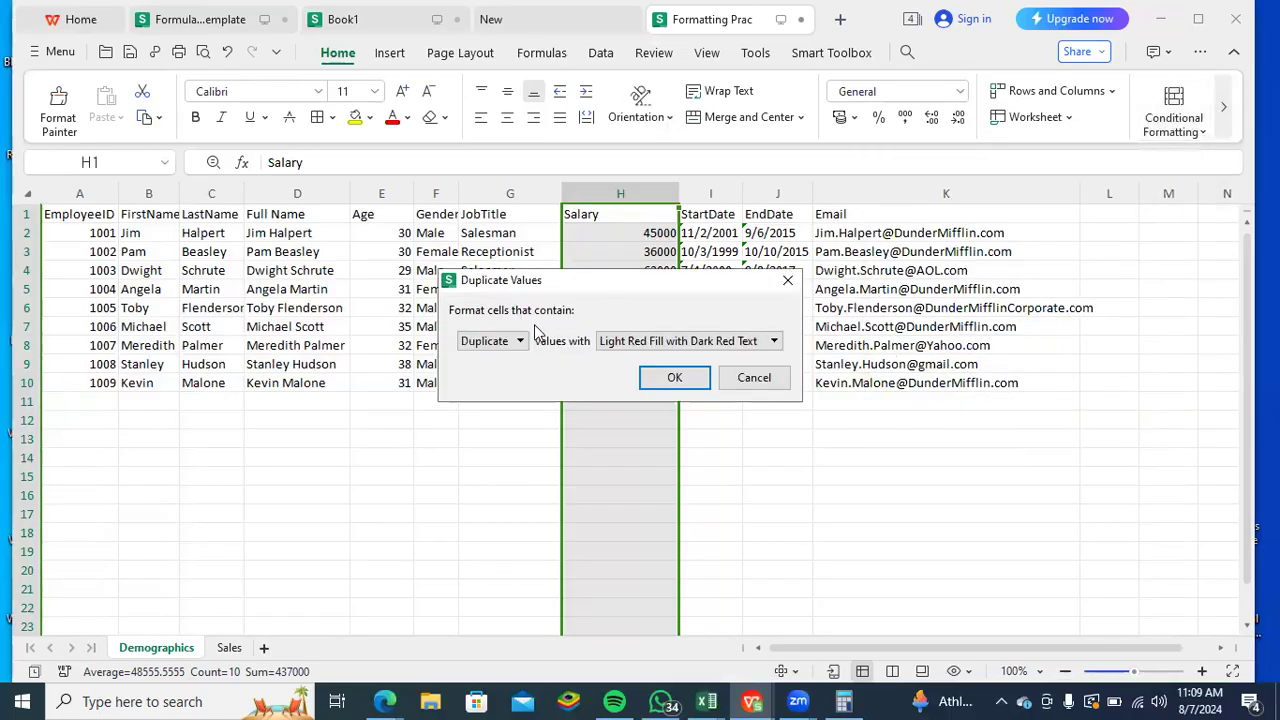
{"action": "left_click", "coordinate": [670, 378]}
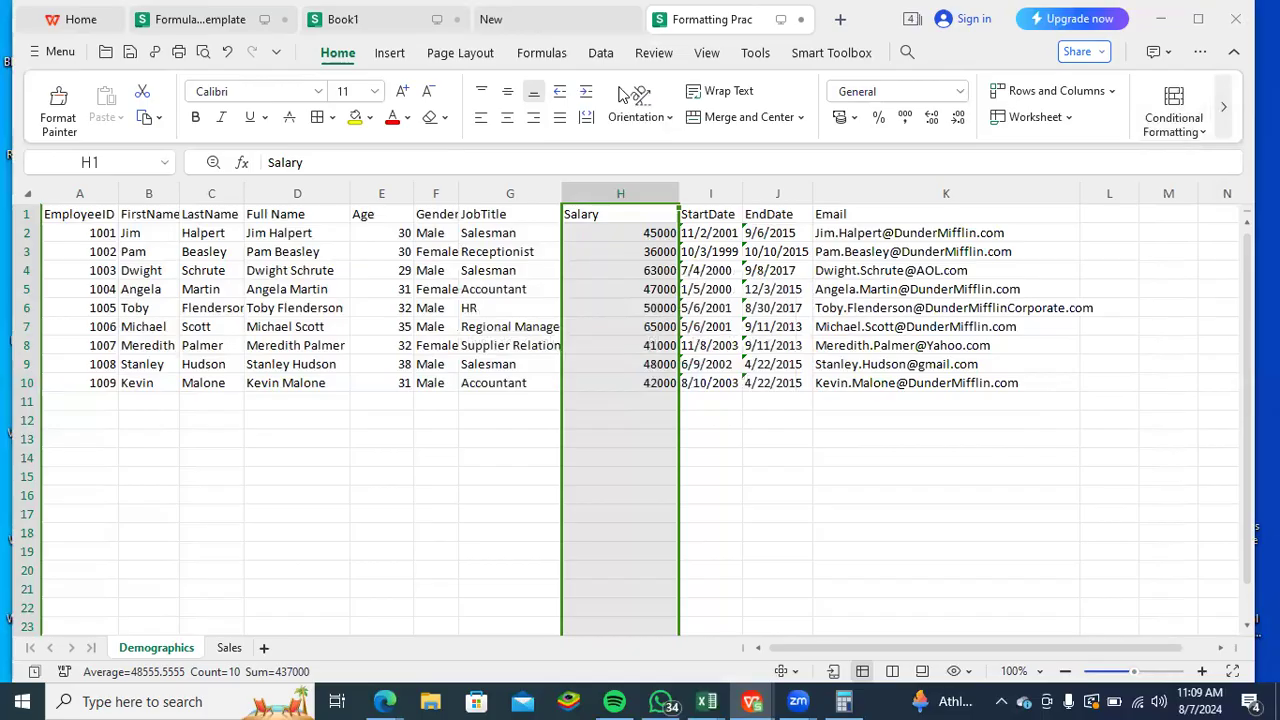
- Select the Salary values H2:H10 and clear the conditional formatting rules from the entire Demographics sheet
{"action": "left_click_drag", "start_coordinate": [650, 233], "coordinate": [657, 383]}
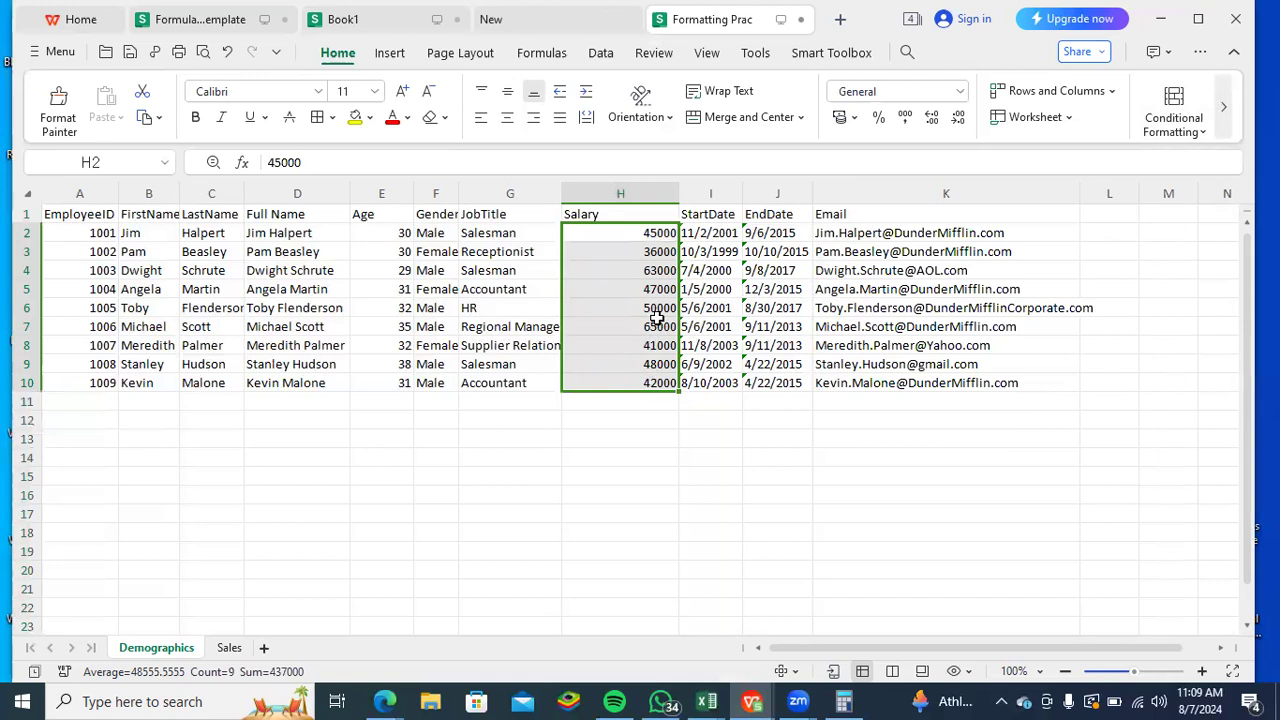
{"action": "left_click", "coordinate": [1203, 132]}
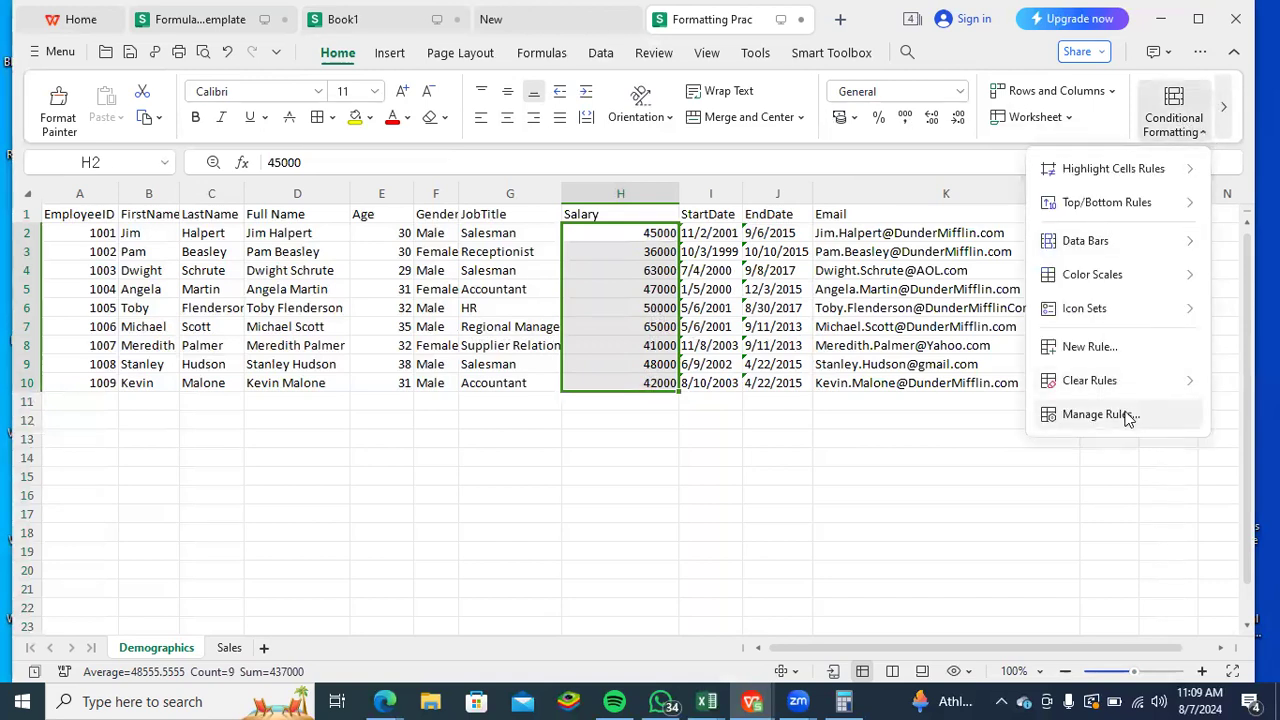
{"action": "mouse_move", "coordinate": [1188, 384]}
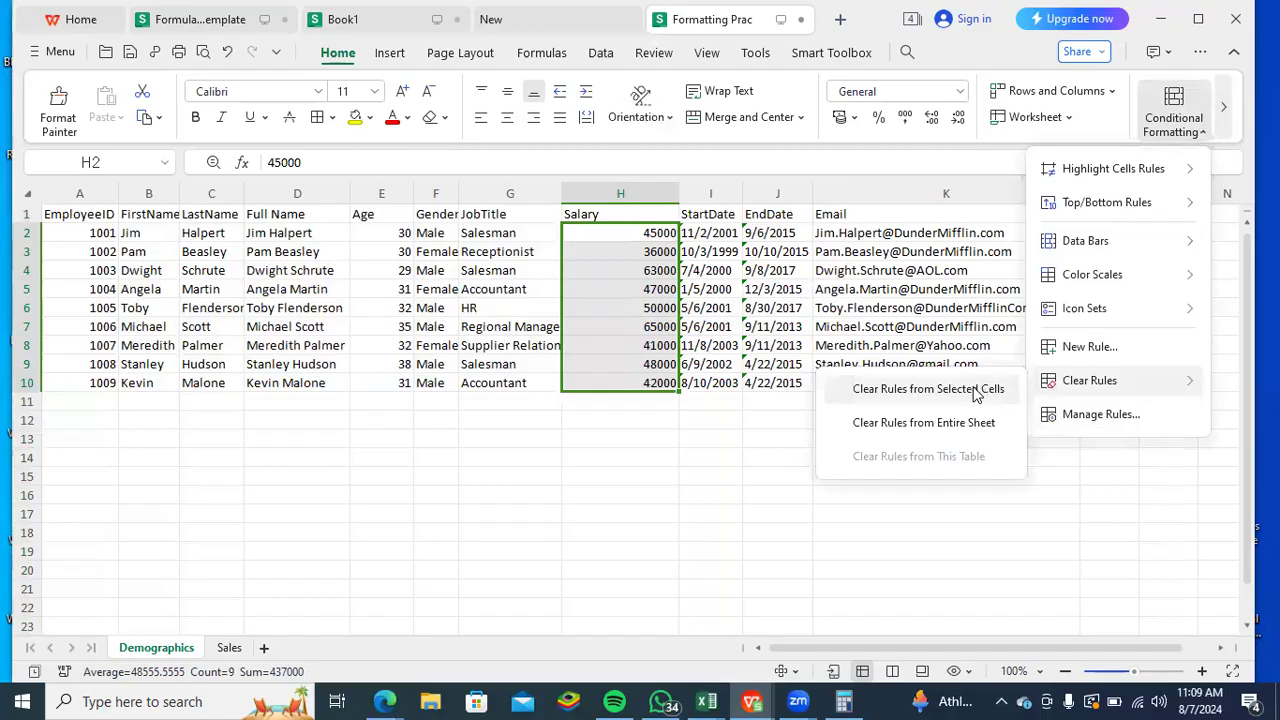
{"action": "left_click", "coordinate": [966, 423]}
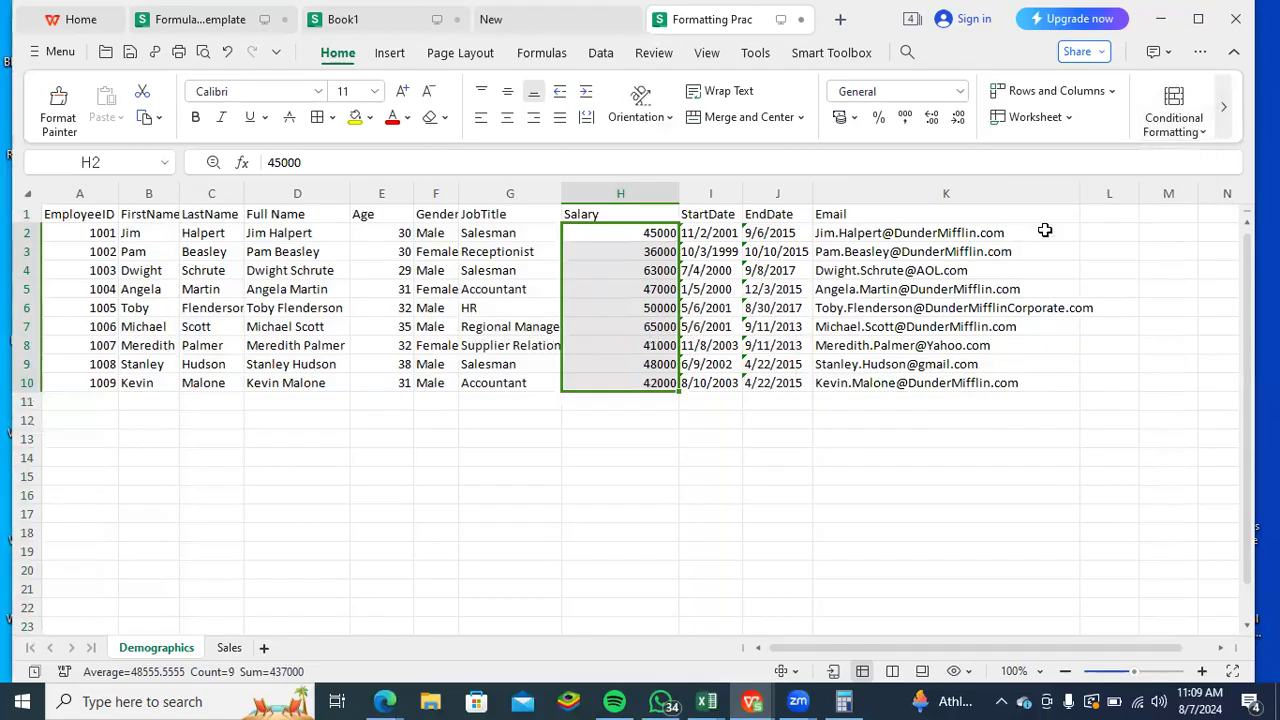
{"action": "left_click", "coordinate": [1203, 136]}
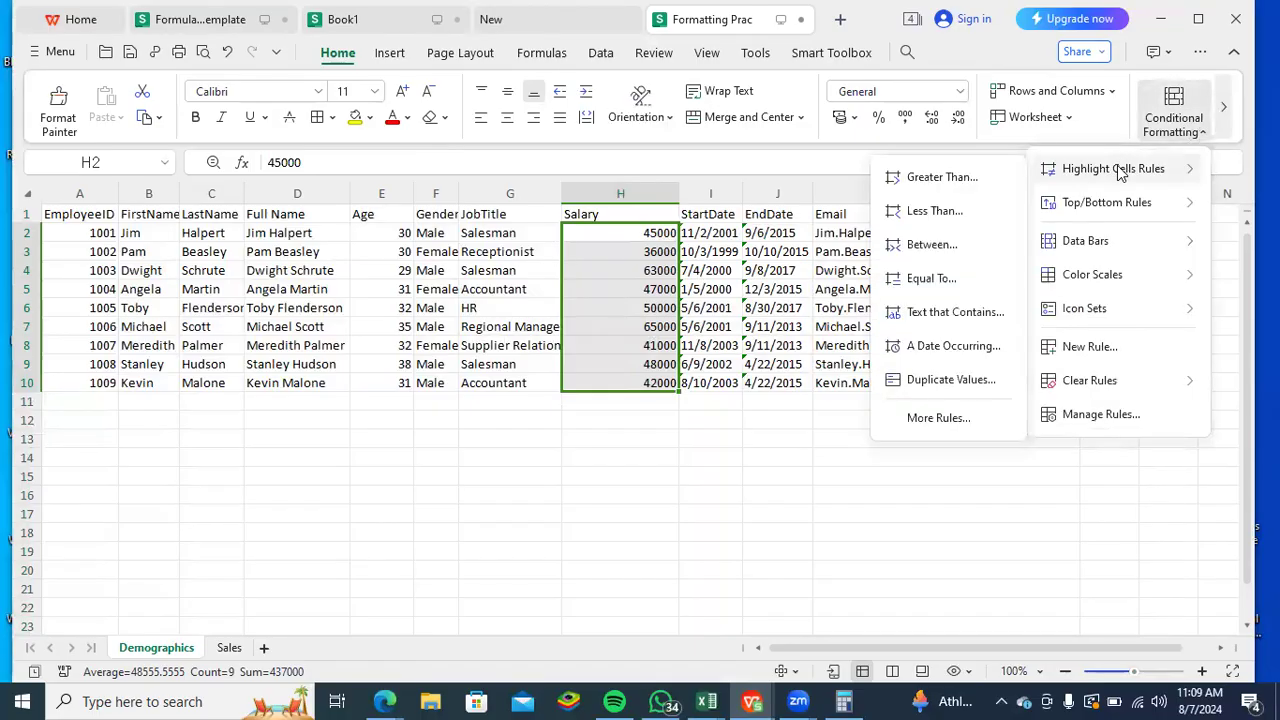
{"action": "left_click", "coordinate": [948, 378]}
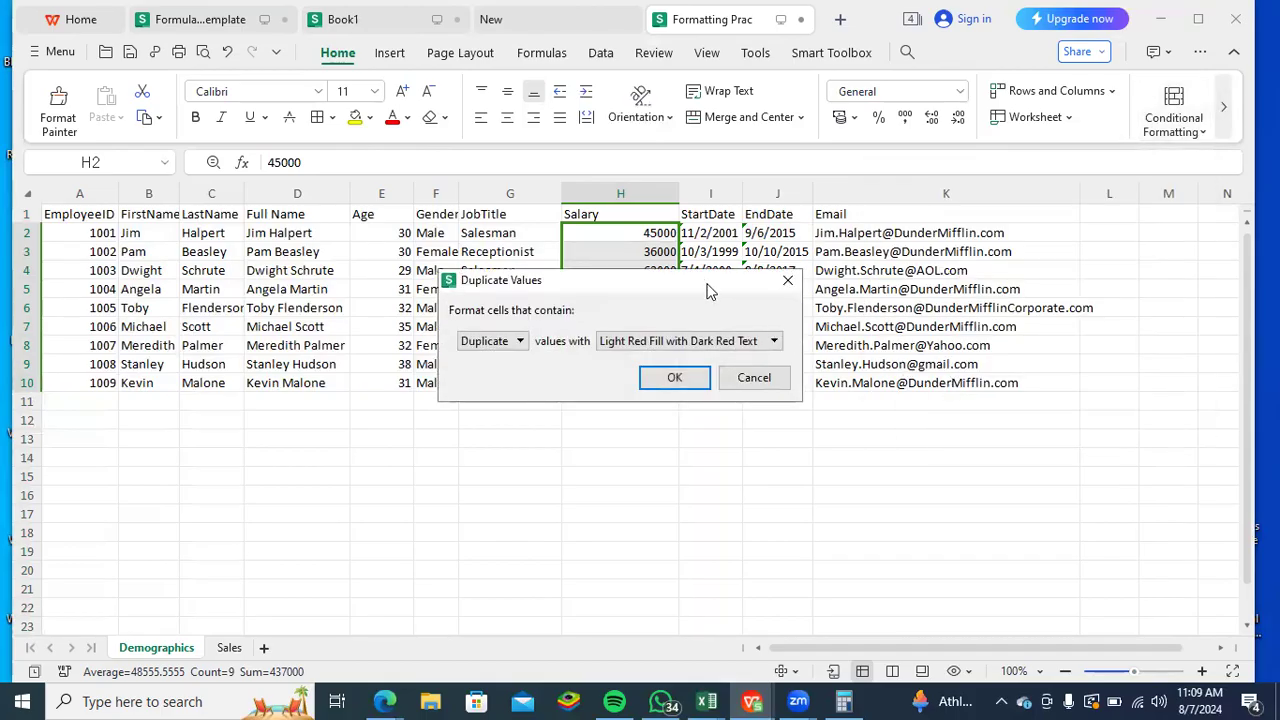
{"action": "left_click_drag", "start_coordinate": [707, 290], "coordinate": [694, 421]}
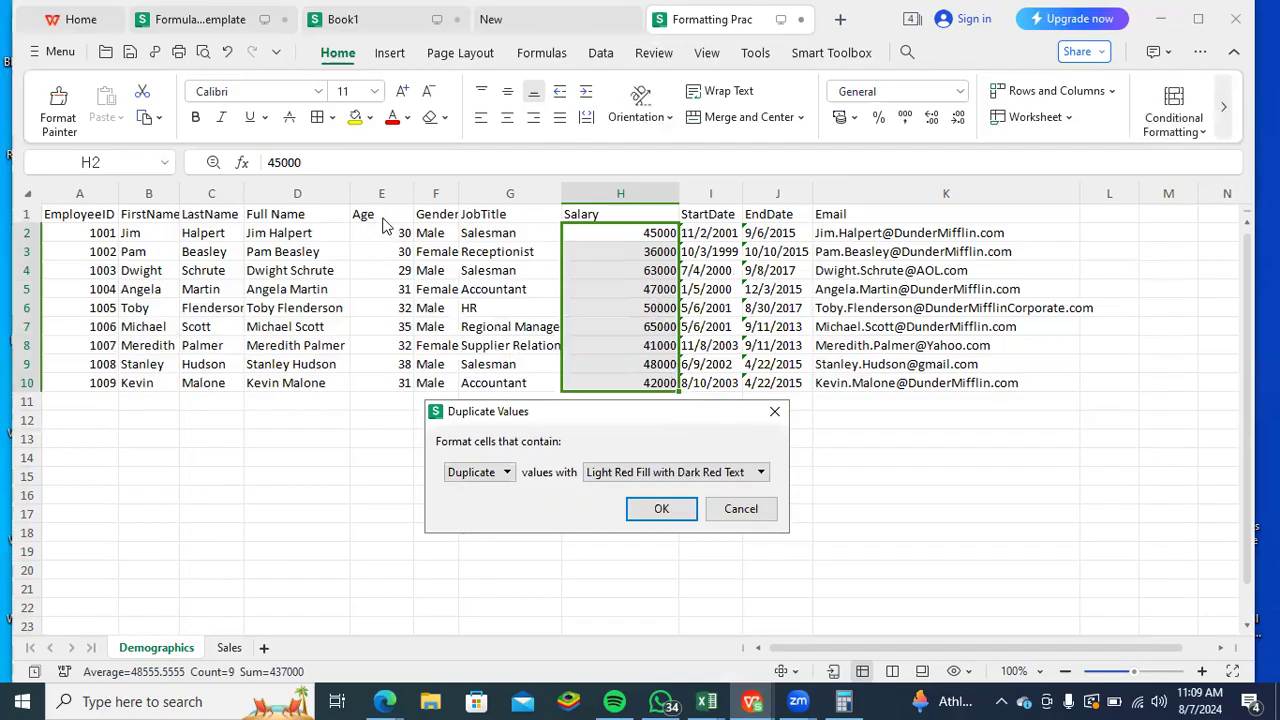
{"action": "left_click", "coordinate": [776, 413]}
- Highlight duplicate Age values in E2:E10 with Green Fill with Dark Green Text, and deselect the range
{"action": "left_click_drag", "start_coordinate": [397, 233], "coordinate": [383, 391]}
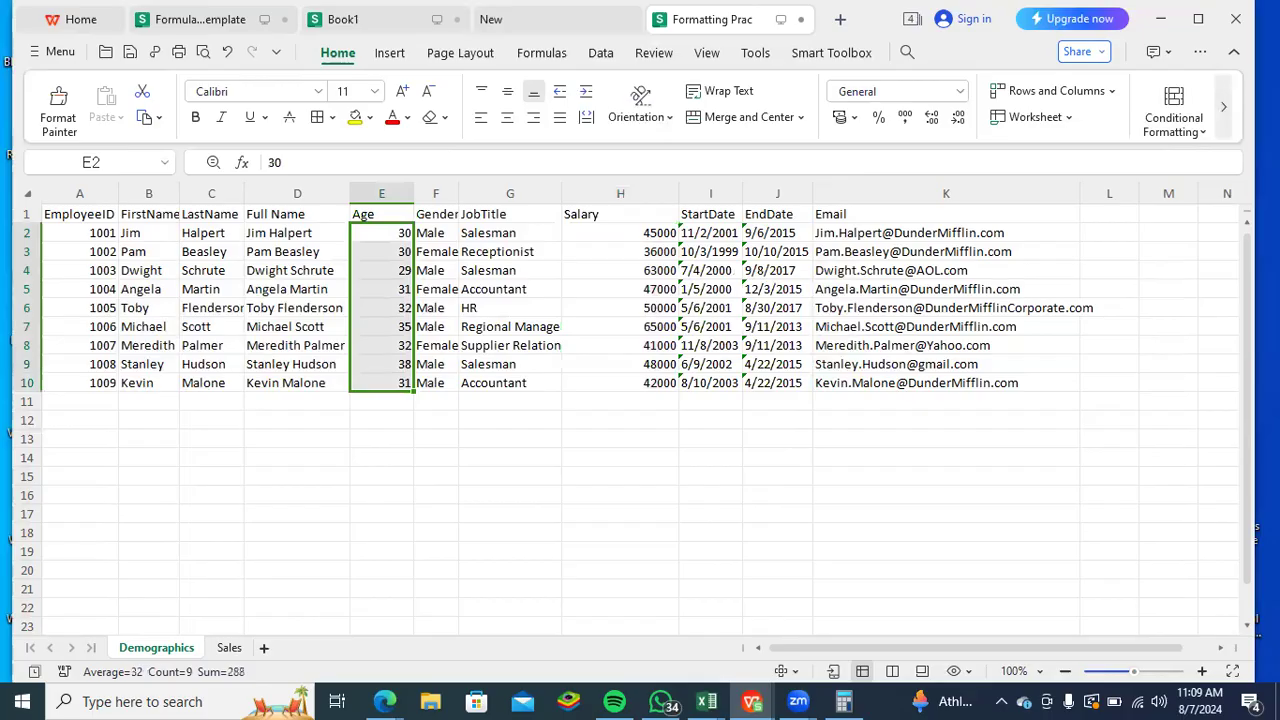
{"action": "left_click", "coordinate": [1200, 132]}
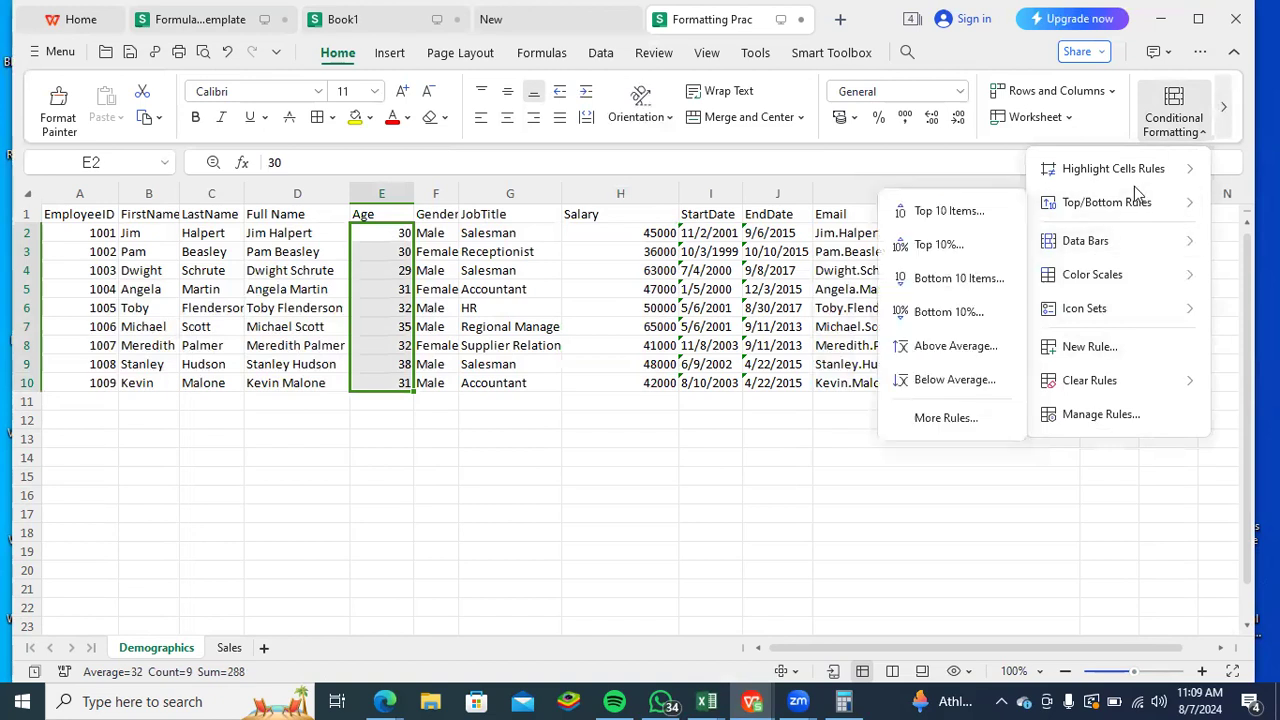
{"action": "mouse_move", "coordinate": [1094, 172]}
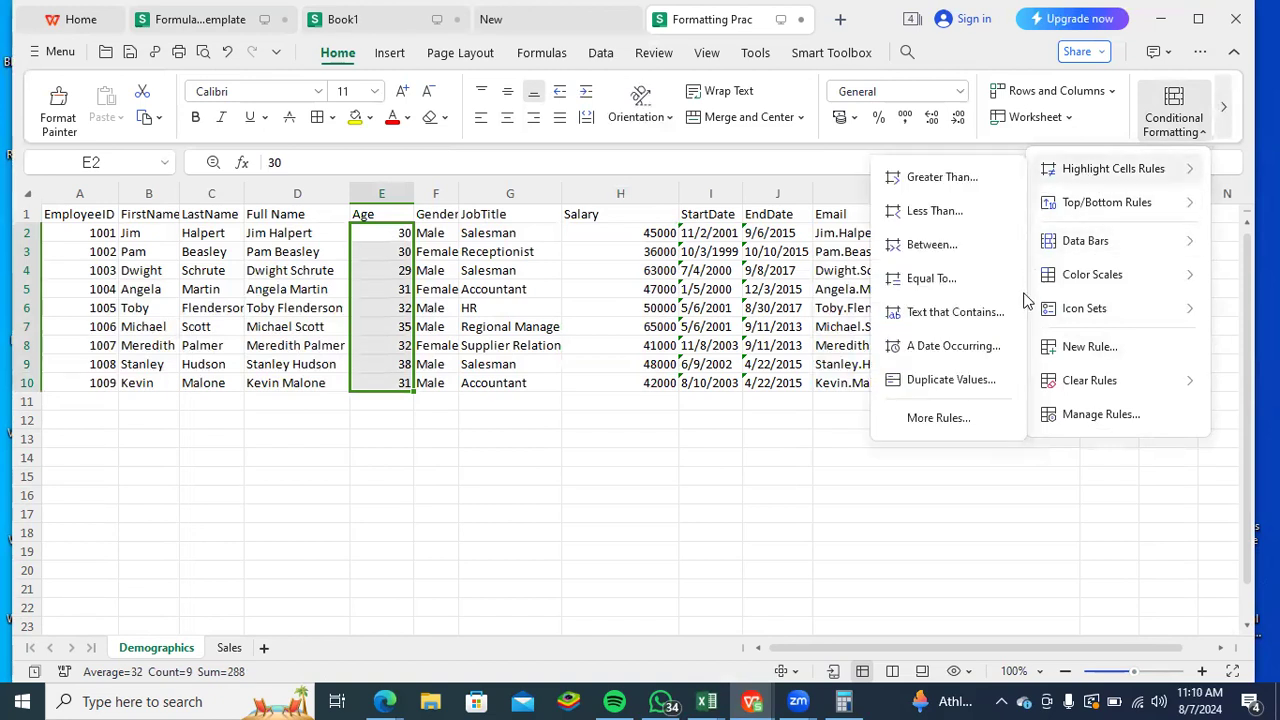
{"action": "left_click", "coordinate": [983, 382]}
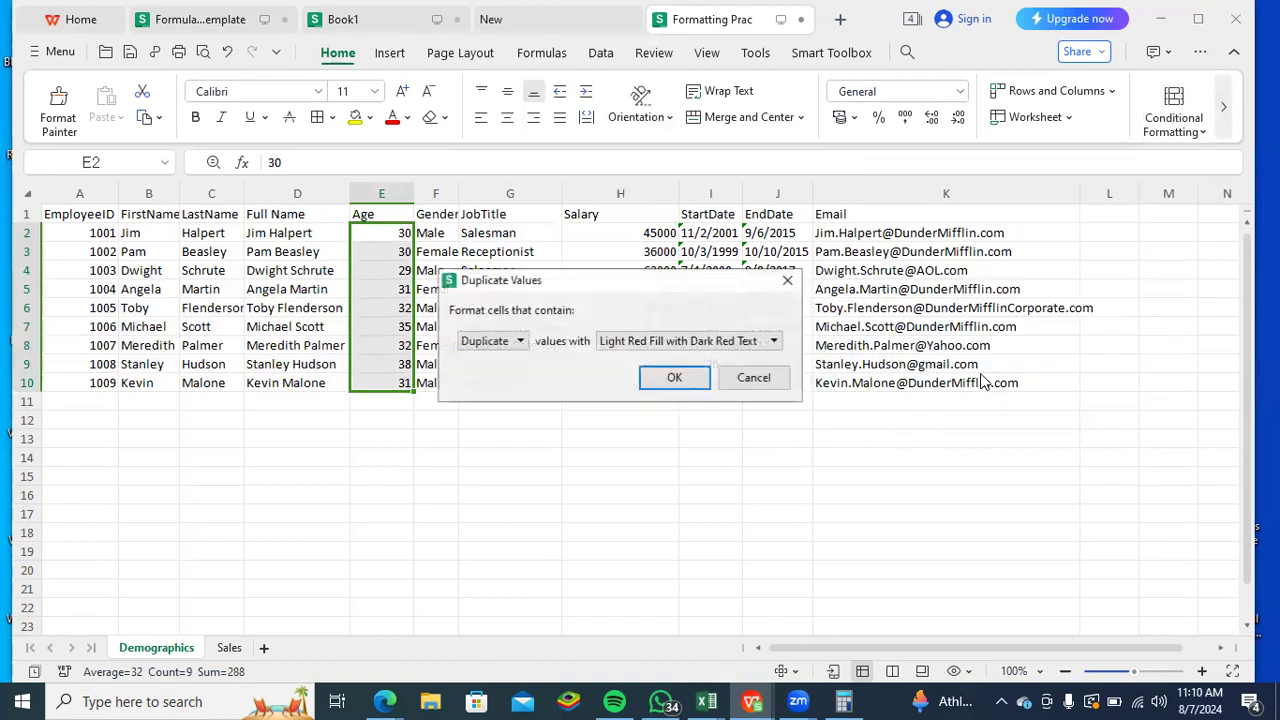
{"action": "left_click", "coordinate": [771, 343]}
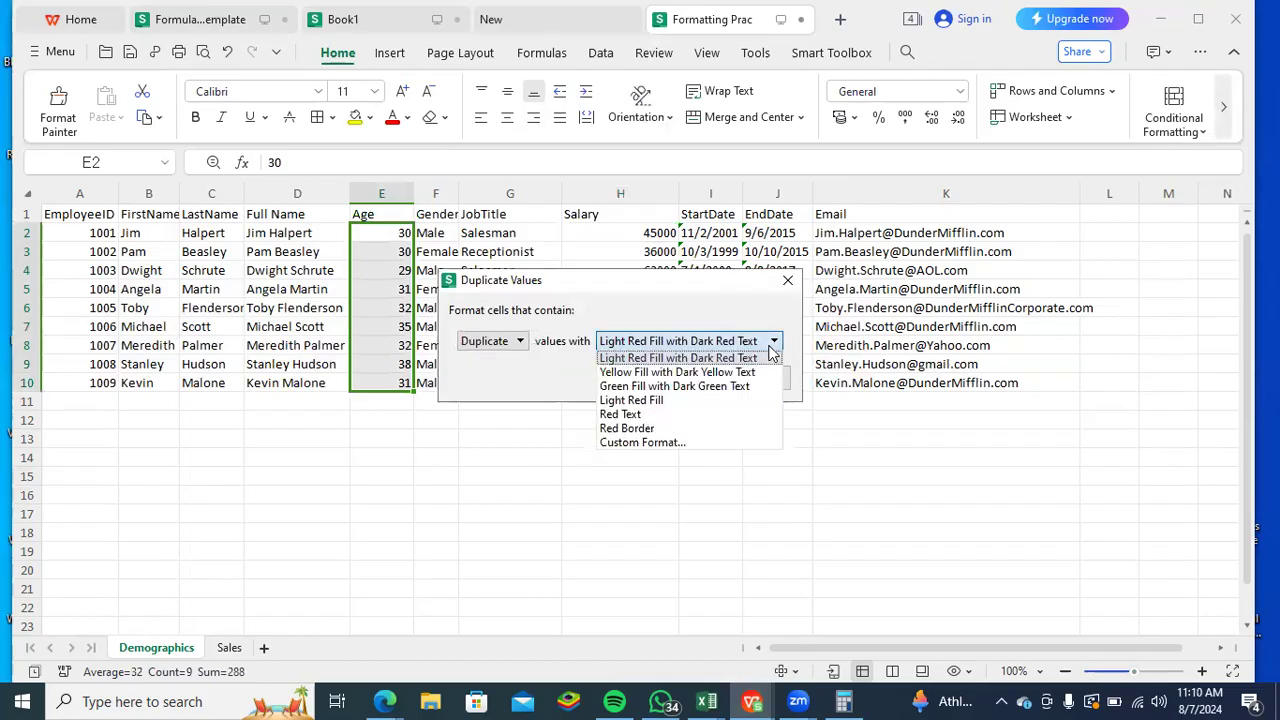
{"action": "left_click", "coordinate": [689, 386]}
{"action": "left_click", "coordinate": [675, 378]}
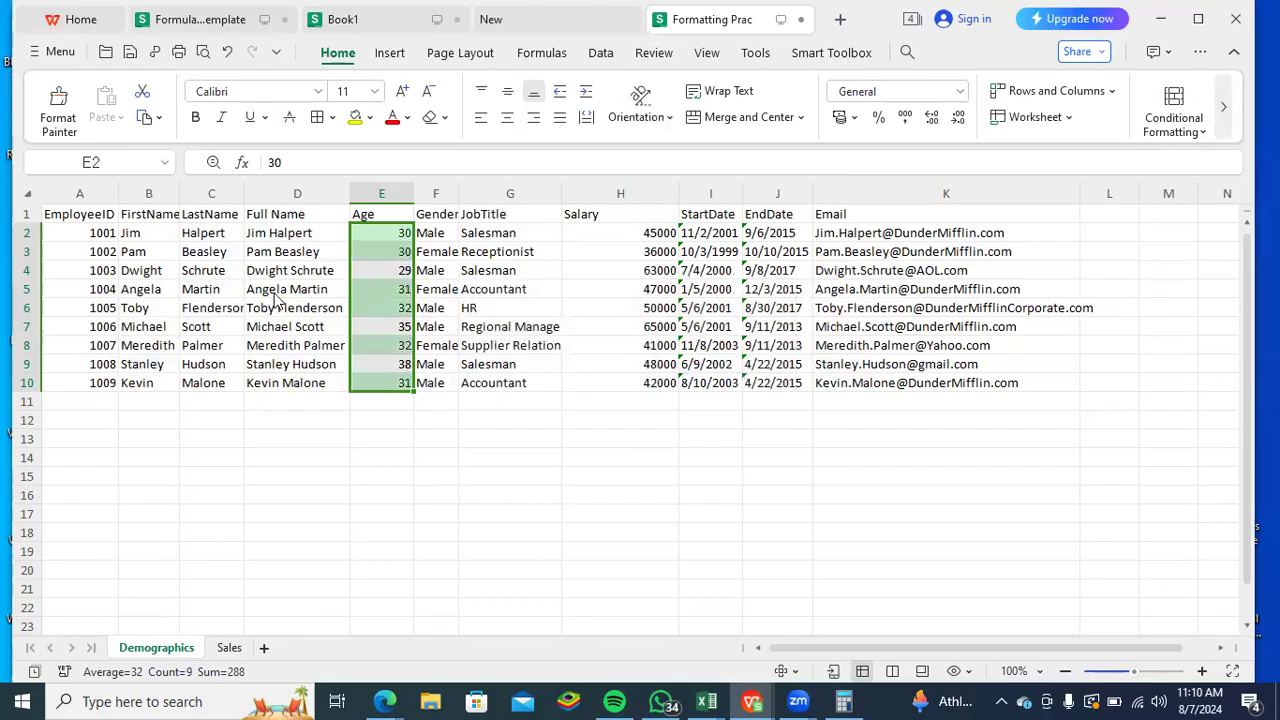
{"action": "left_click", "coordinate": [396, 428]}
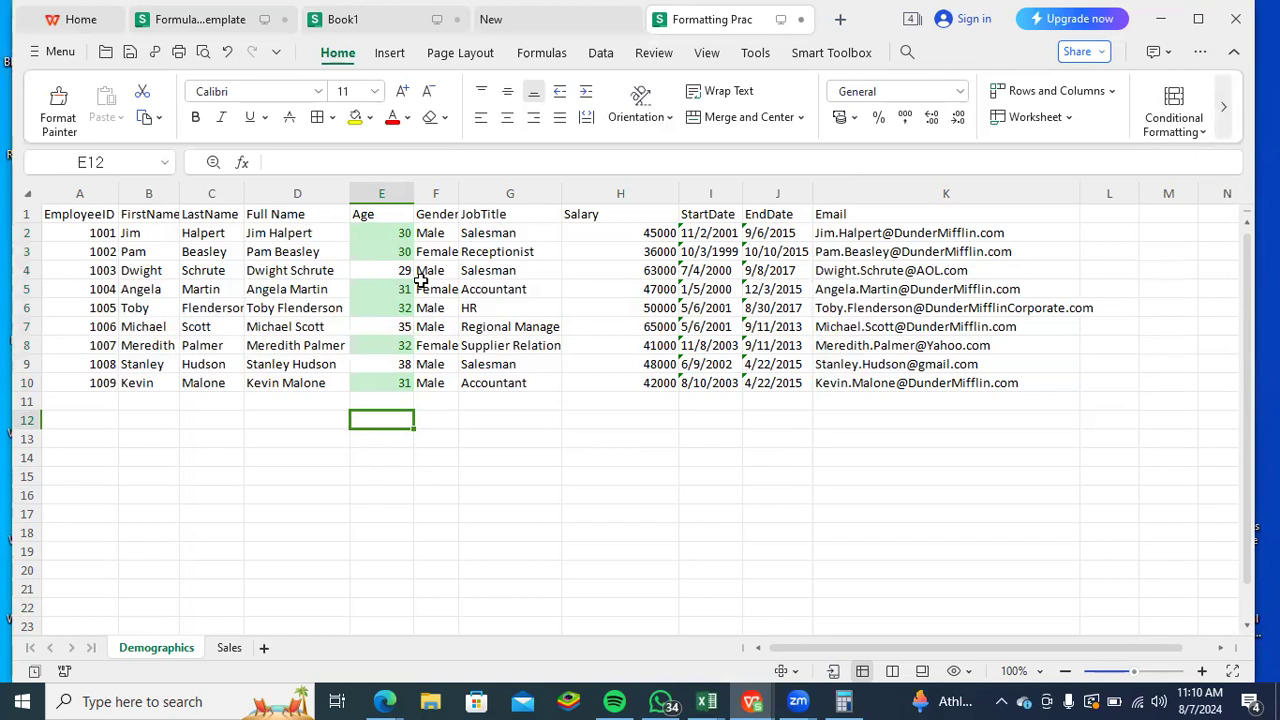
- Clear the conditional formatting rules from the Age cells E2:E9
{"action": "left_click", "coordinate": [599, 55]}
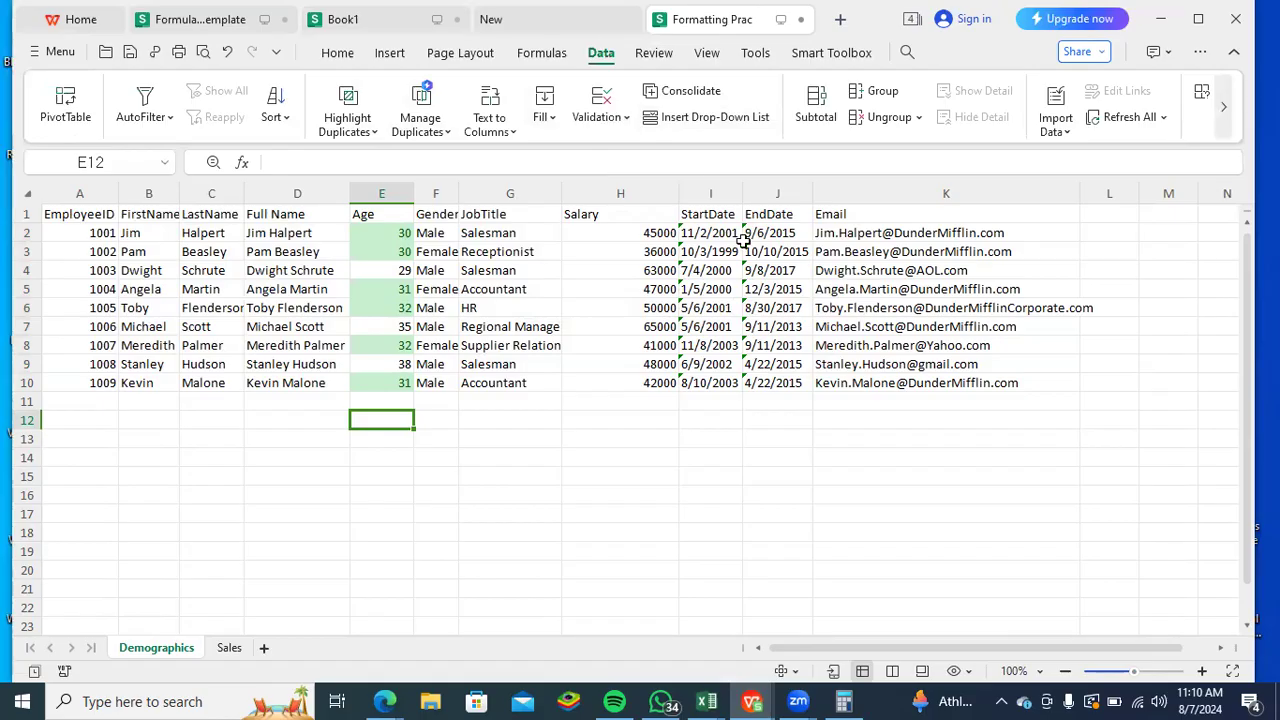
{"action": "left_click_drag", "start_coordinate": [404, 233], "coordinate": [371, 366]}
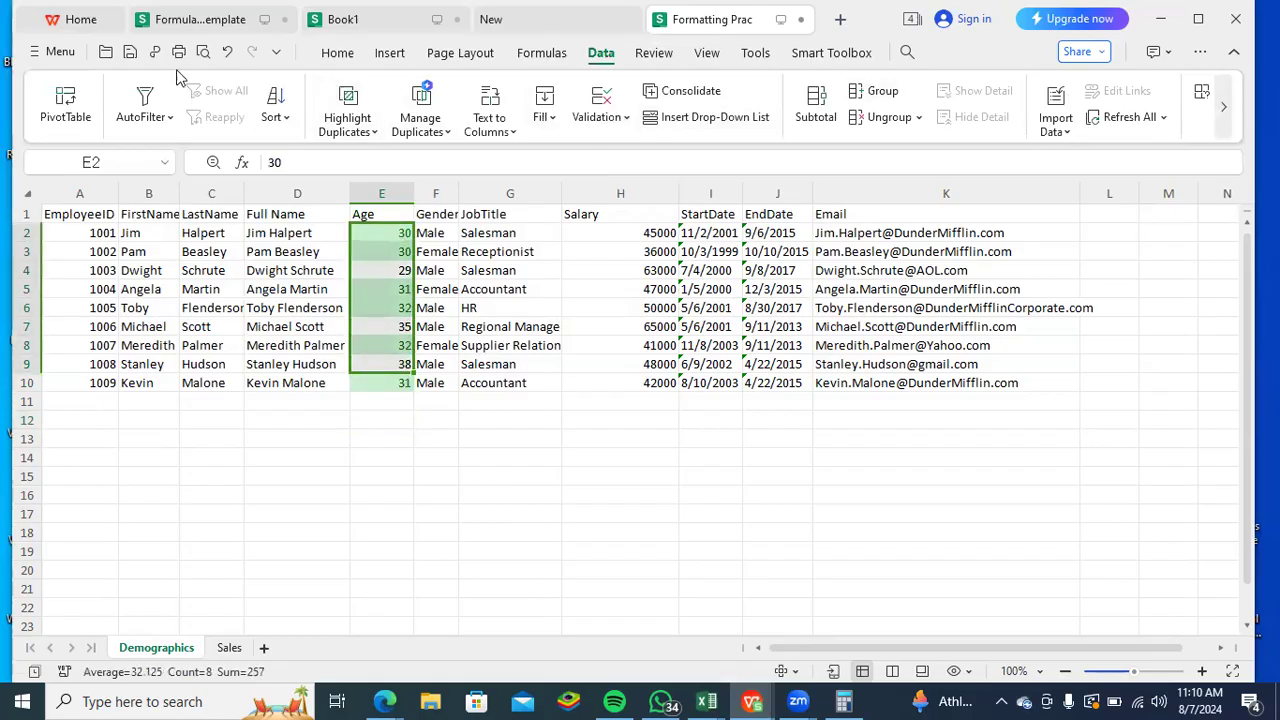
{"action": "left_click", "coordinate": [337, 53]}
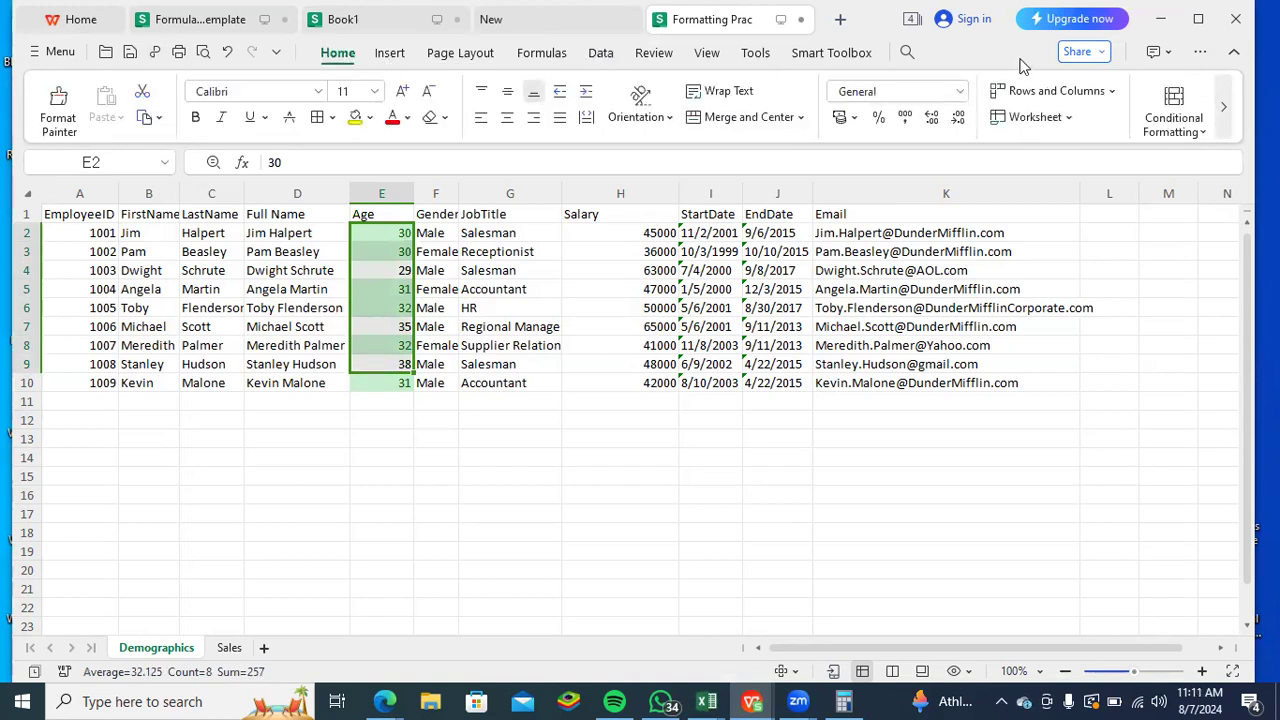
{"action": "left_click", "coordinate": [1203, 138]}
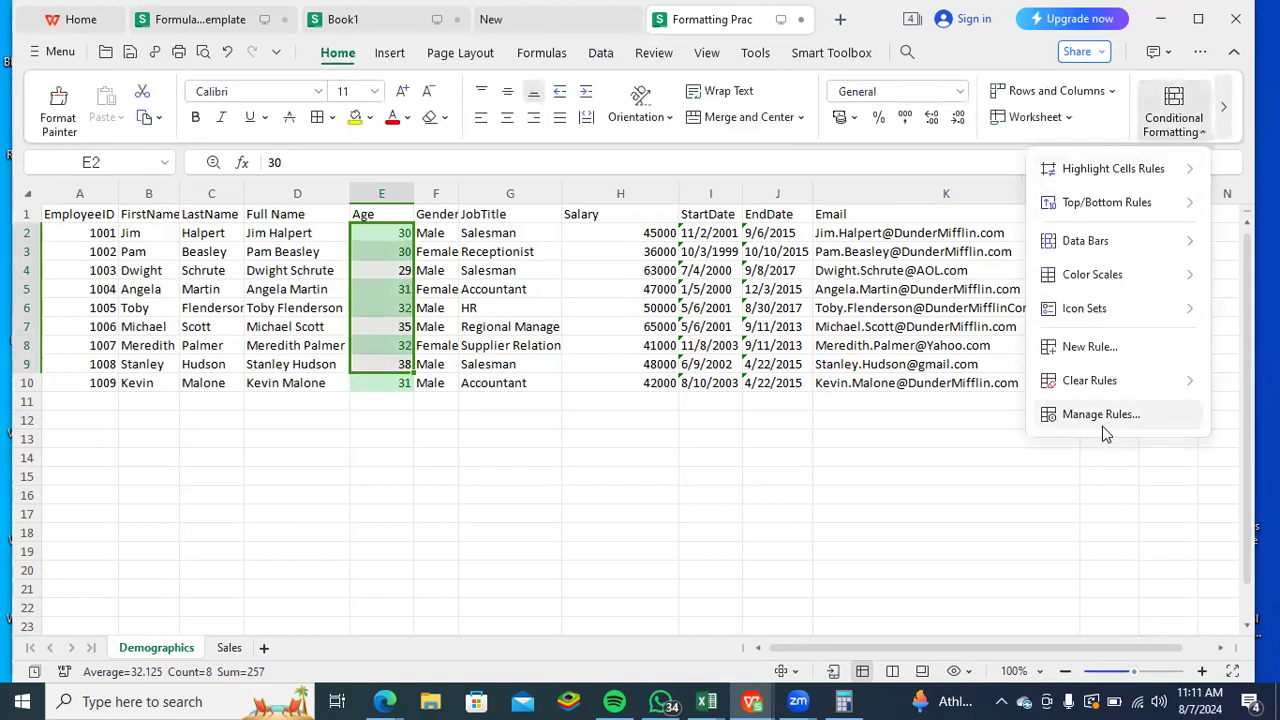
{"action": "mouse_move", "coordinate": [1160, 388]}
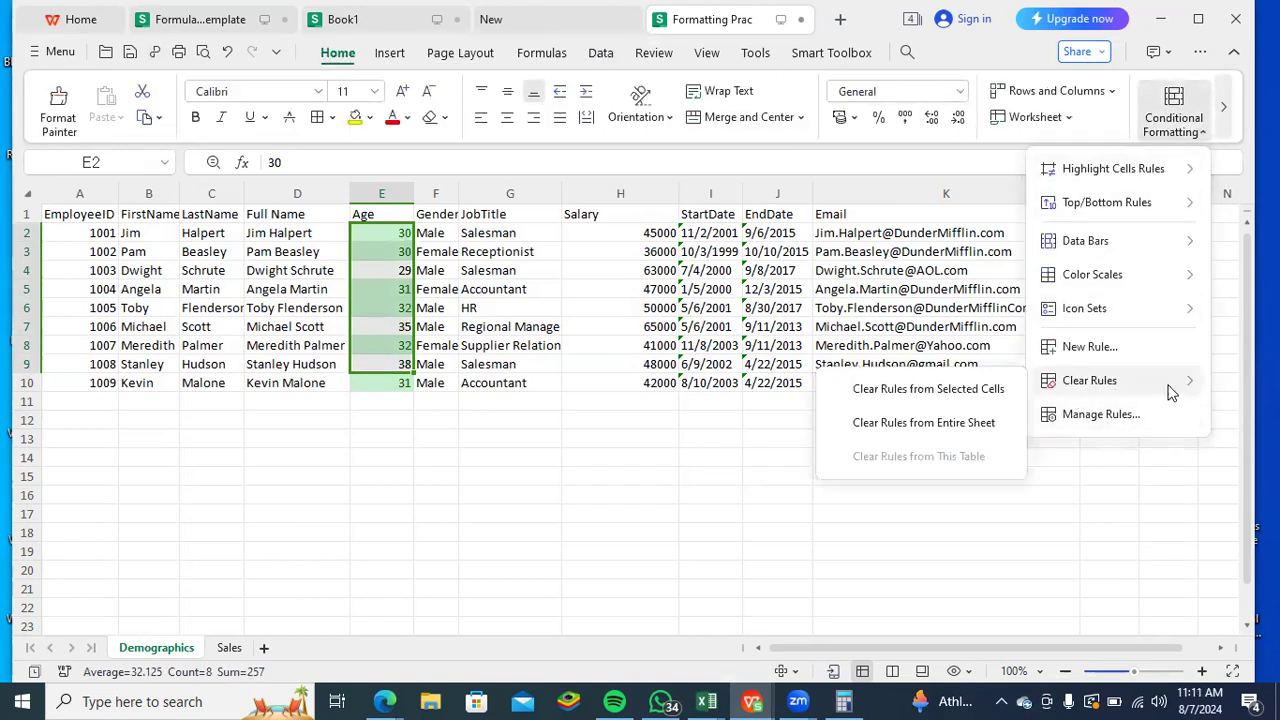
{"action": "left_click", "coordinate": [1005, 398]}
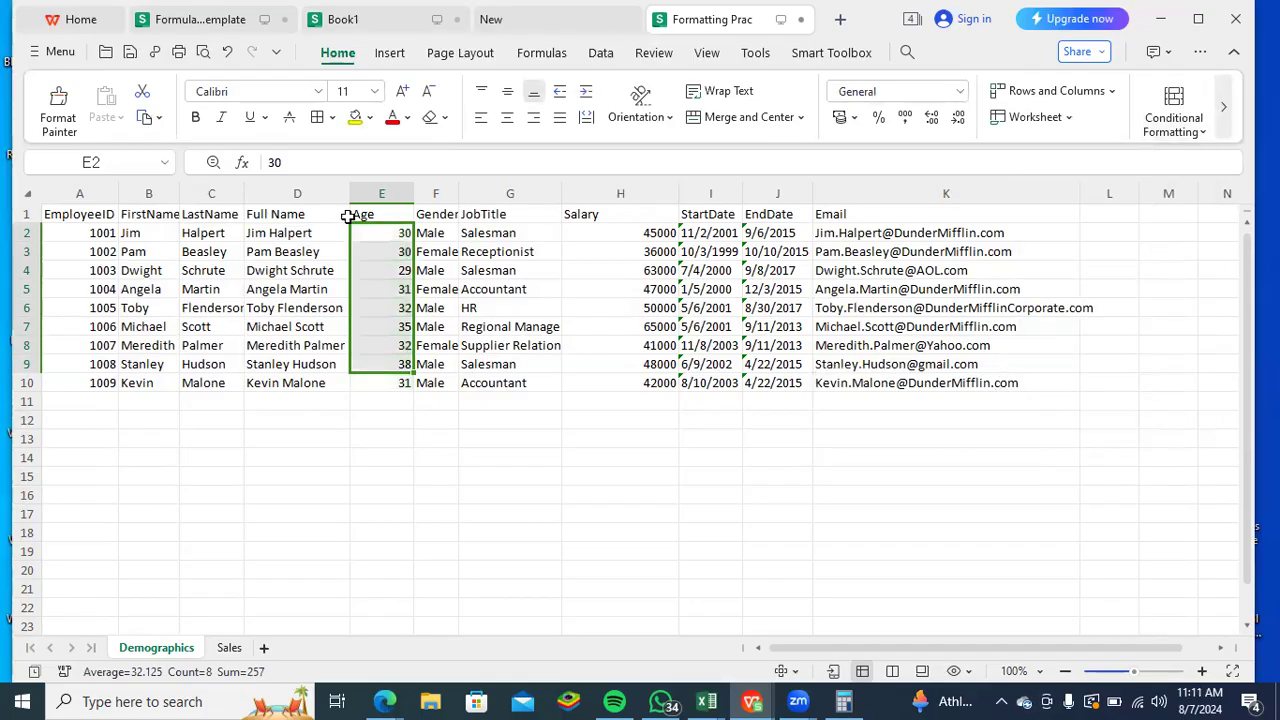
- Highlight duplicate Age values in E2:E10 with Light Red Fill with Dark Red Text, and deselect the range
{"action": "left_click_drag", "start_coordinate": [391, 240], "coordinate": [402, 384]}
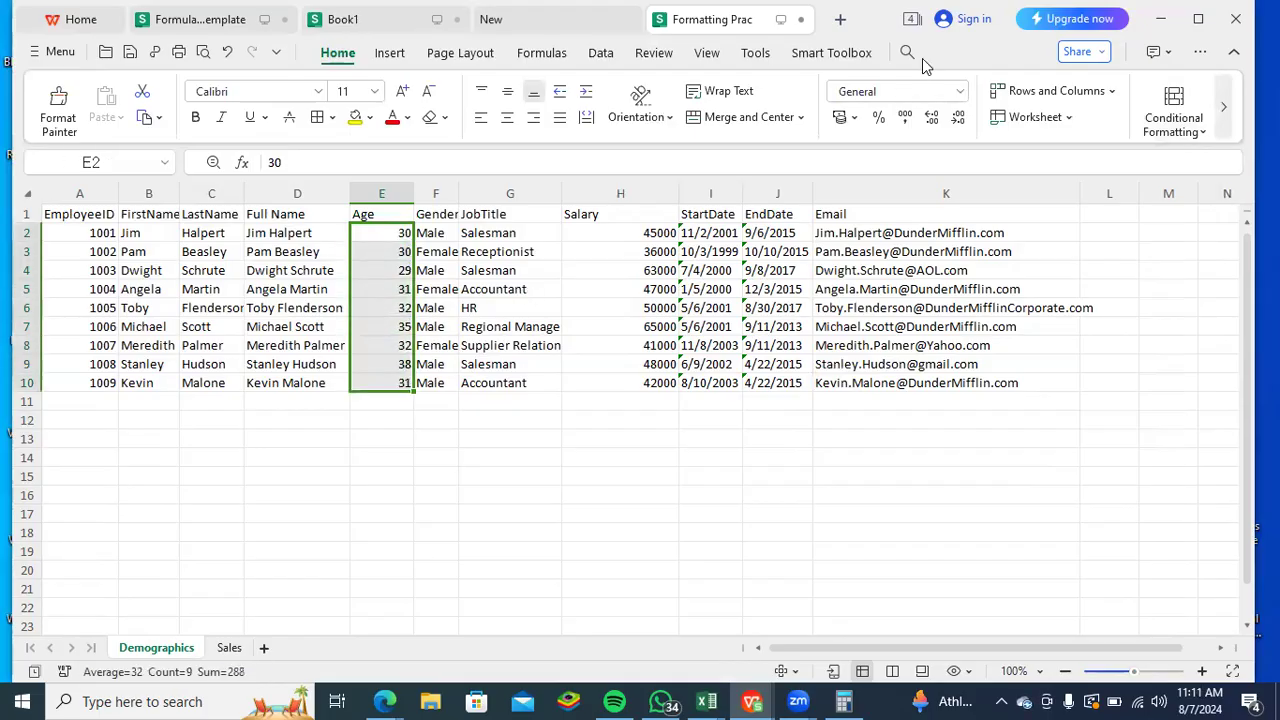
{"action": "left_click", "coordinate": [1203, 133]}
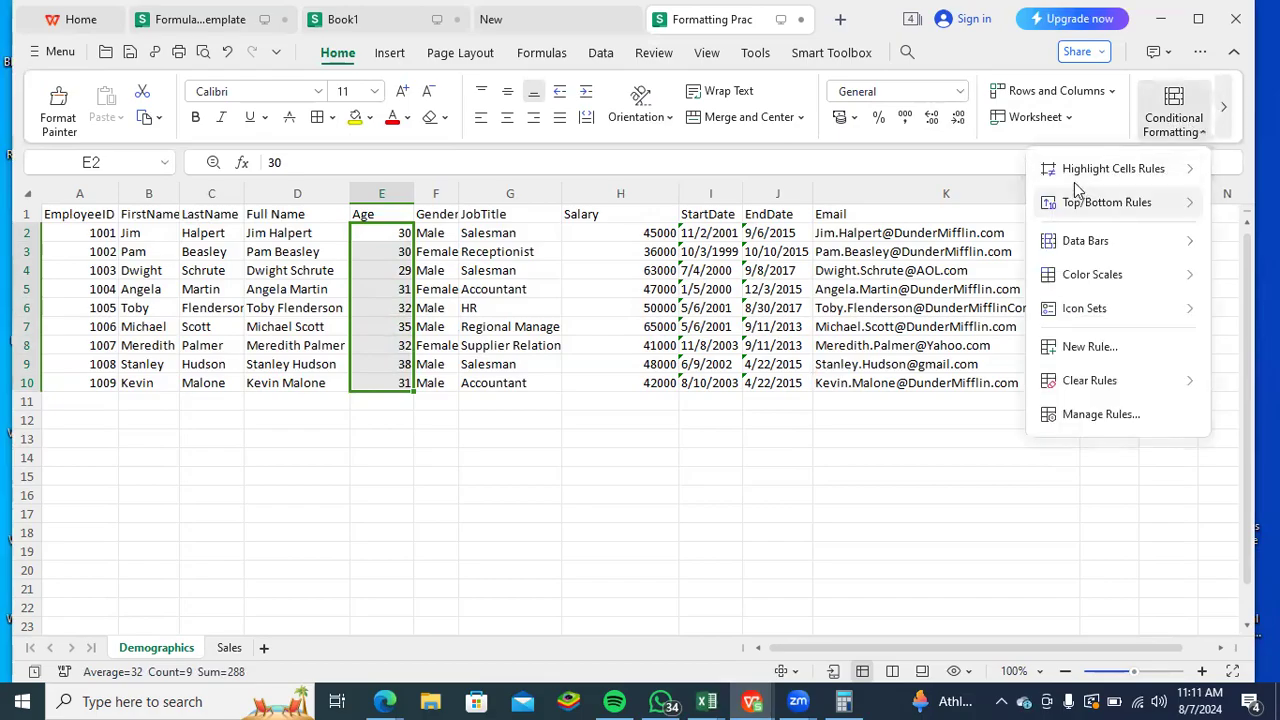
{"action": "mouse_move", "coordinate": [1094, 186]}
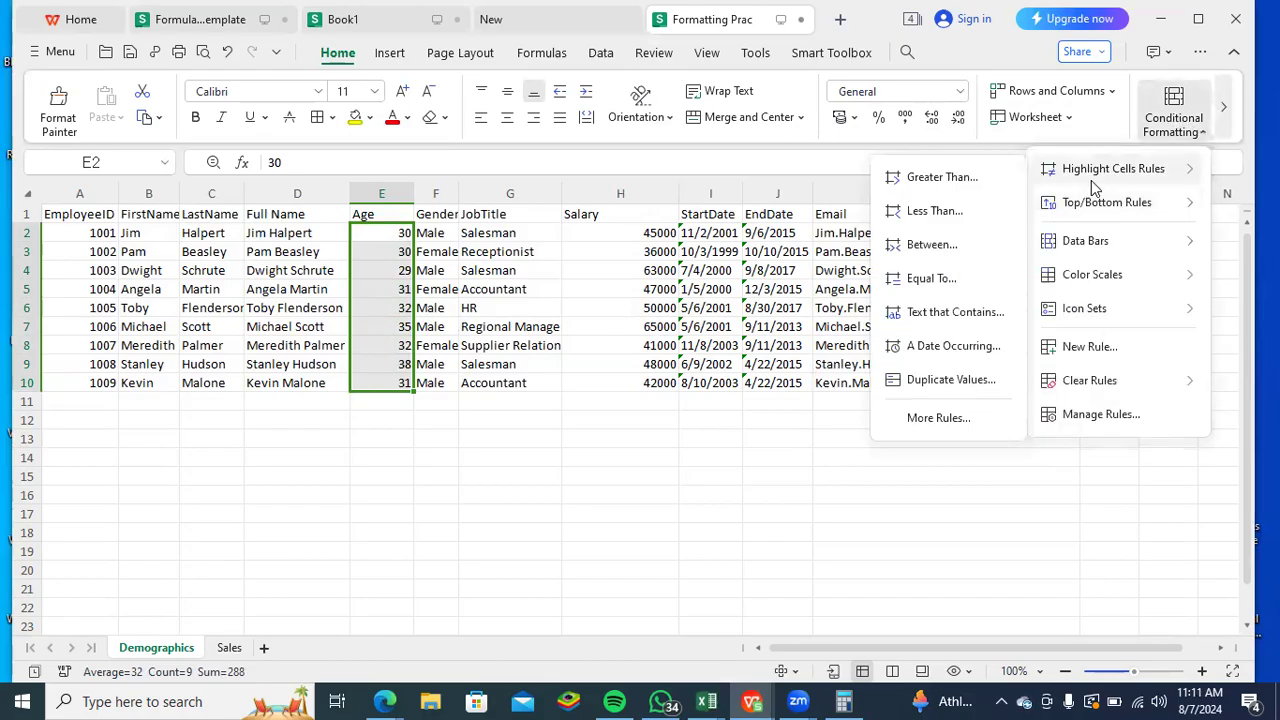
{"action": "left_click", "coordinate": [935, 380]}
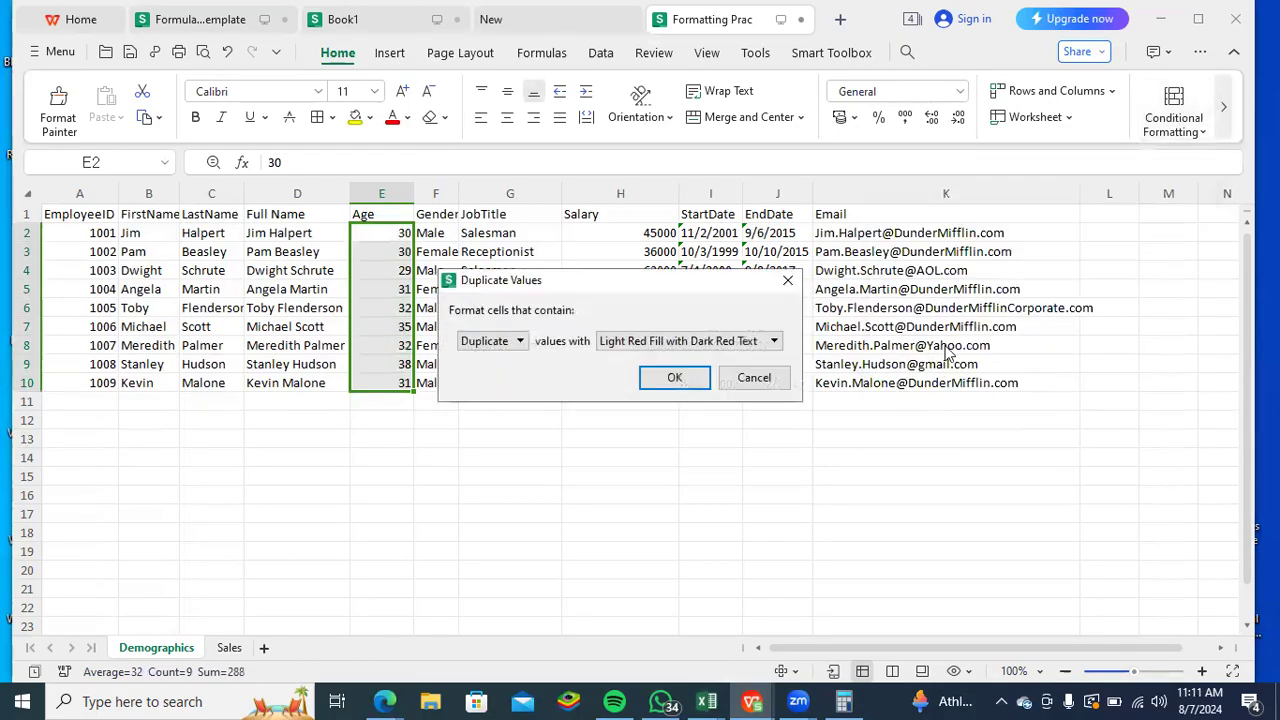
{"action": "left_click", "coordinate": [675, 378]}
{"action": "left_click", "coordinate": [479, 458]}
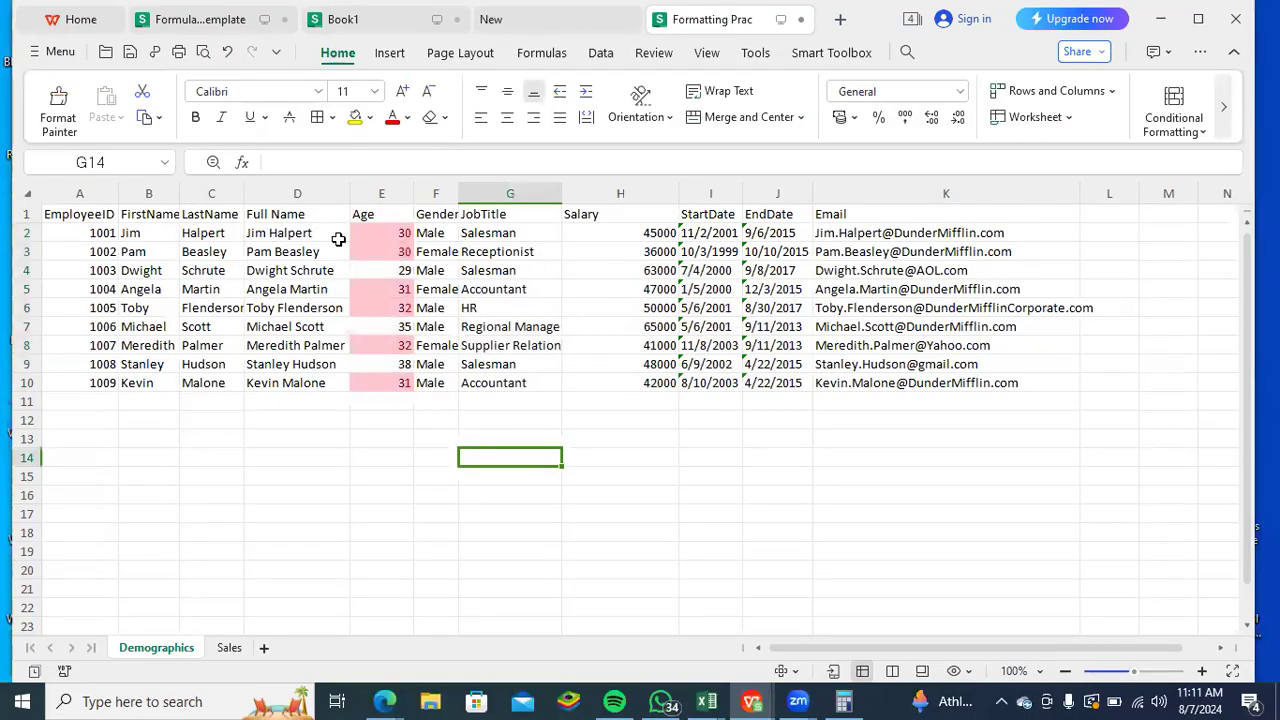
- Clear the conditional formatting rules from the Age values E2:E10
{"action": "left_click_drag", "start_coordinate": [362, 231], "coordinate": [398, 383]}
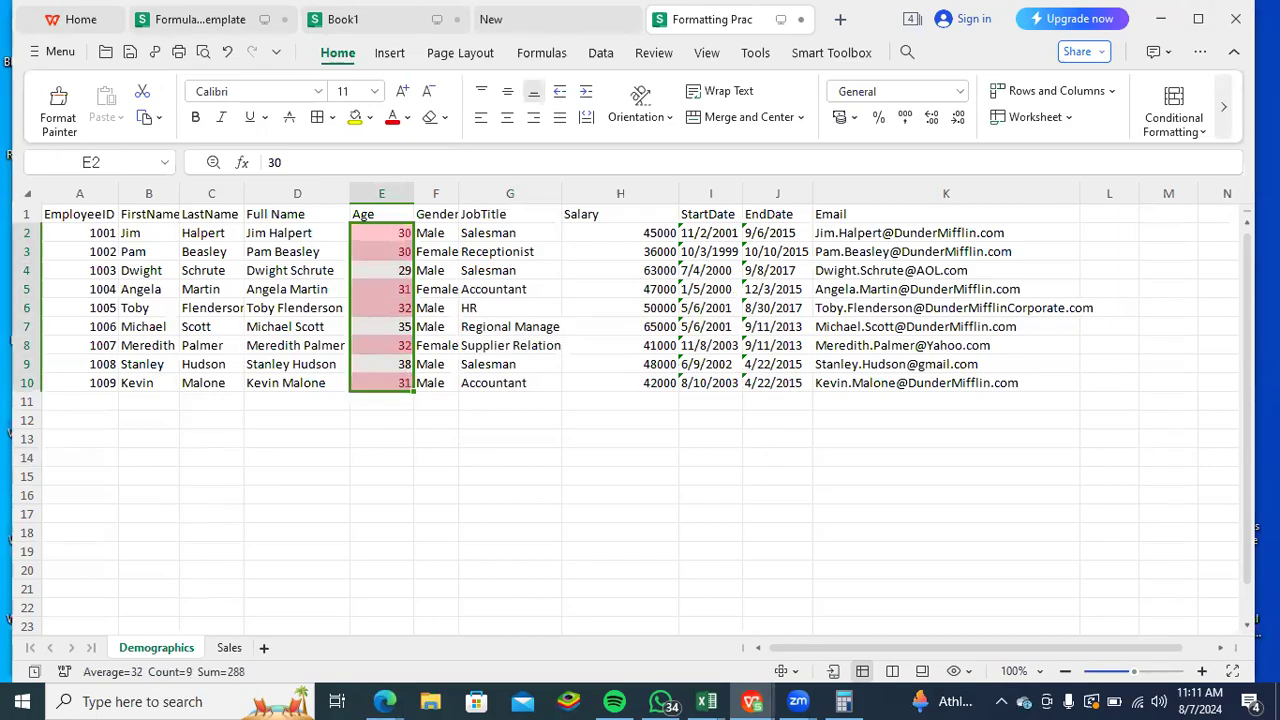
{"action": "left_click", "coordinate": [1205, 131]}
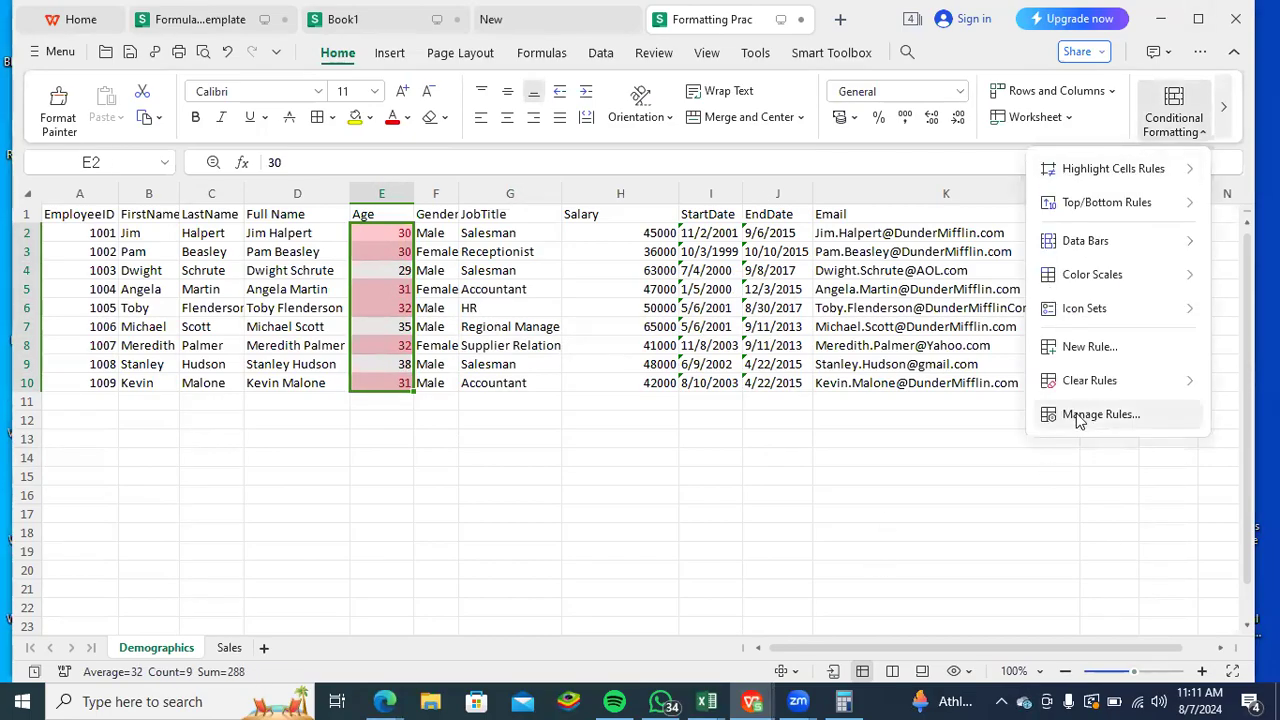
{"action": "mouse_move", "coordinate": [1071, 383]}
{"action": "left_click", "coordinate": [981, 390]}
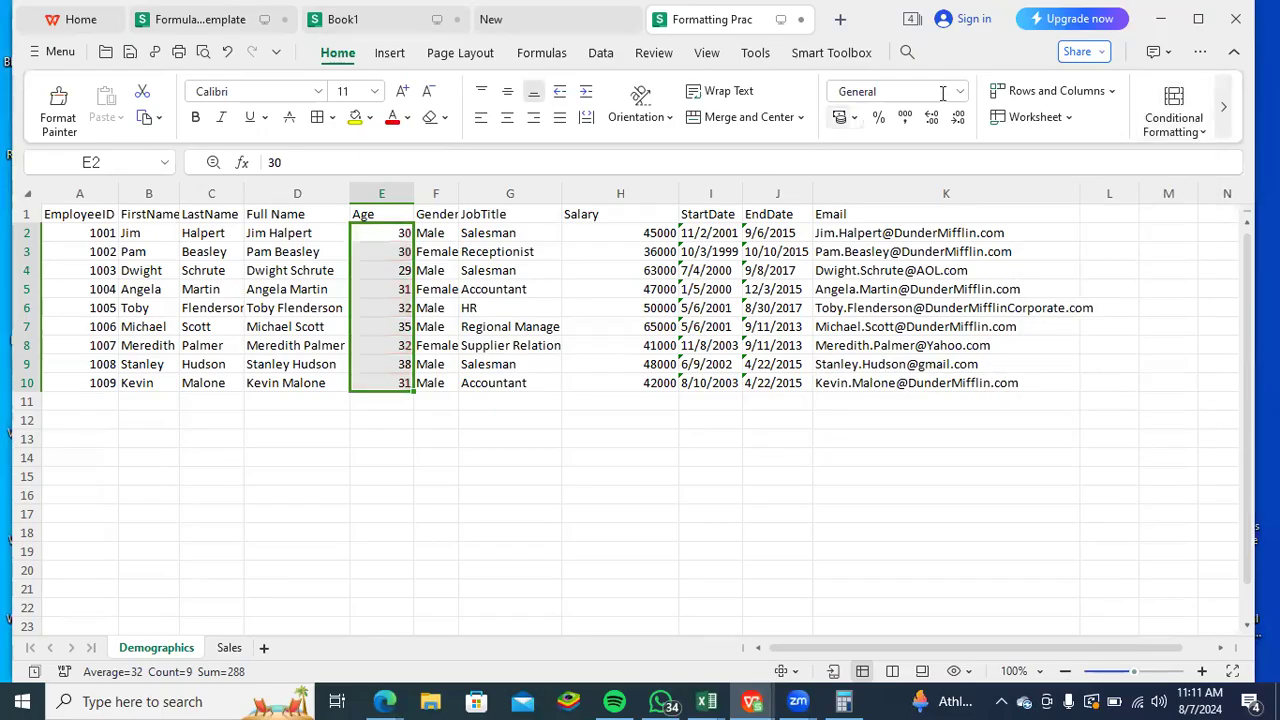
- Highlight Age values greater than 36 in E2:E10 with Light Red Fill with Dark Red Text
{"action": "left_click", "coordinate": [1203, 132]}
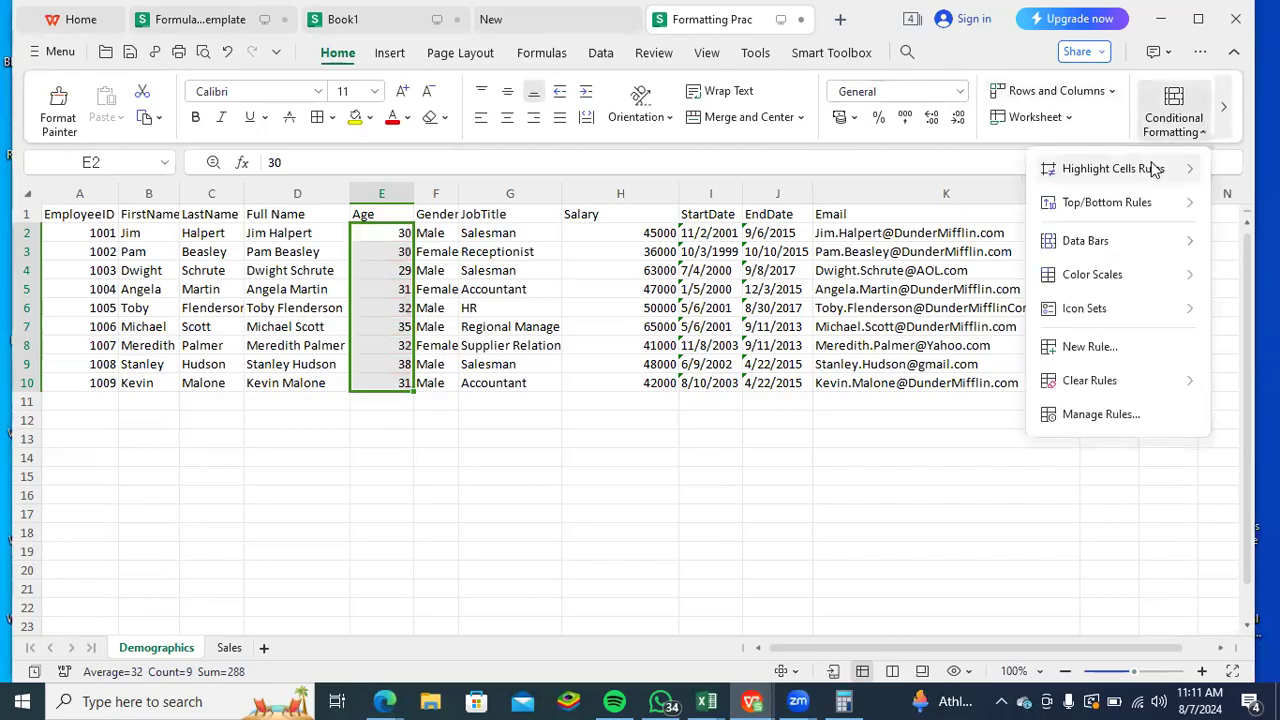
{"action": "mouse_move", "coordinate": [1150, 168]}
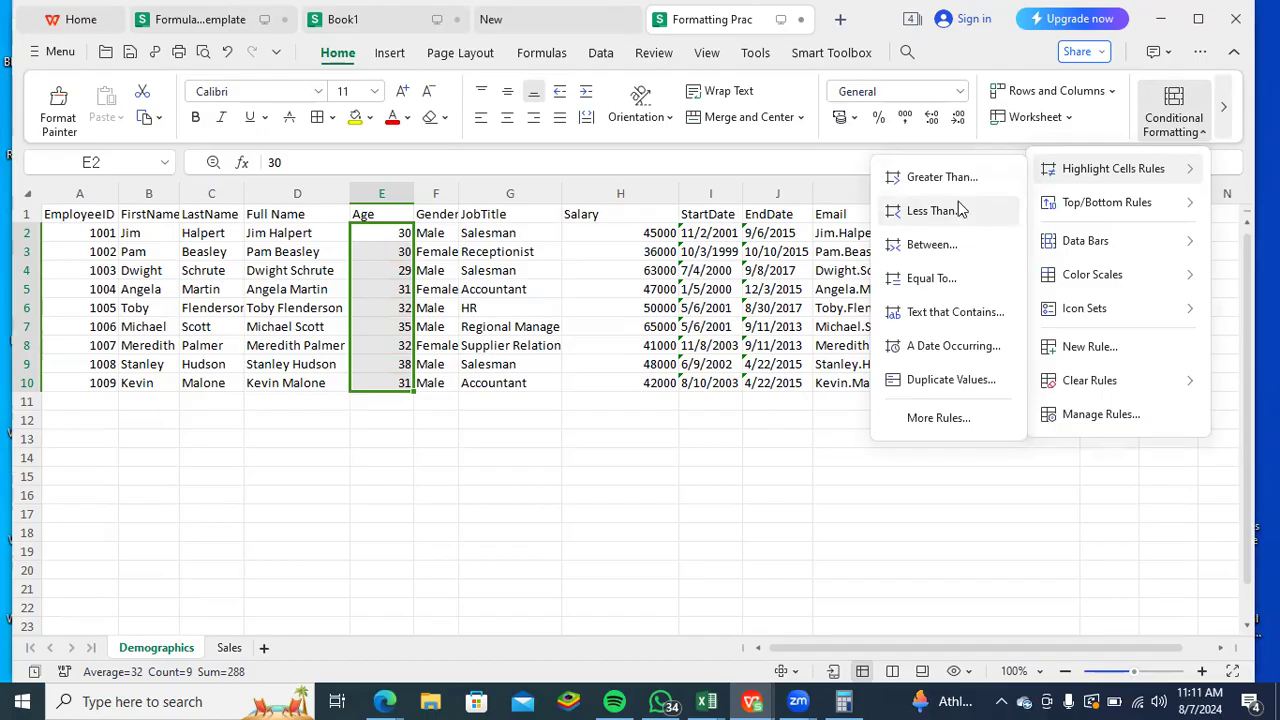
{"action": "left_click", "coordinate": [929, 178]}
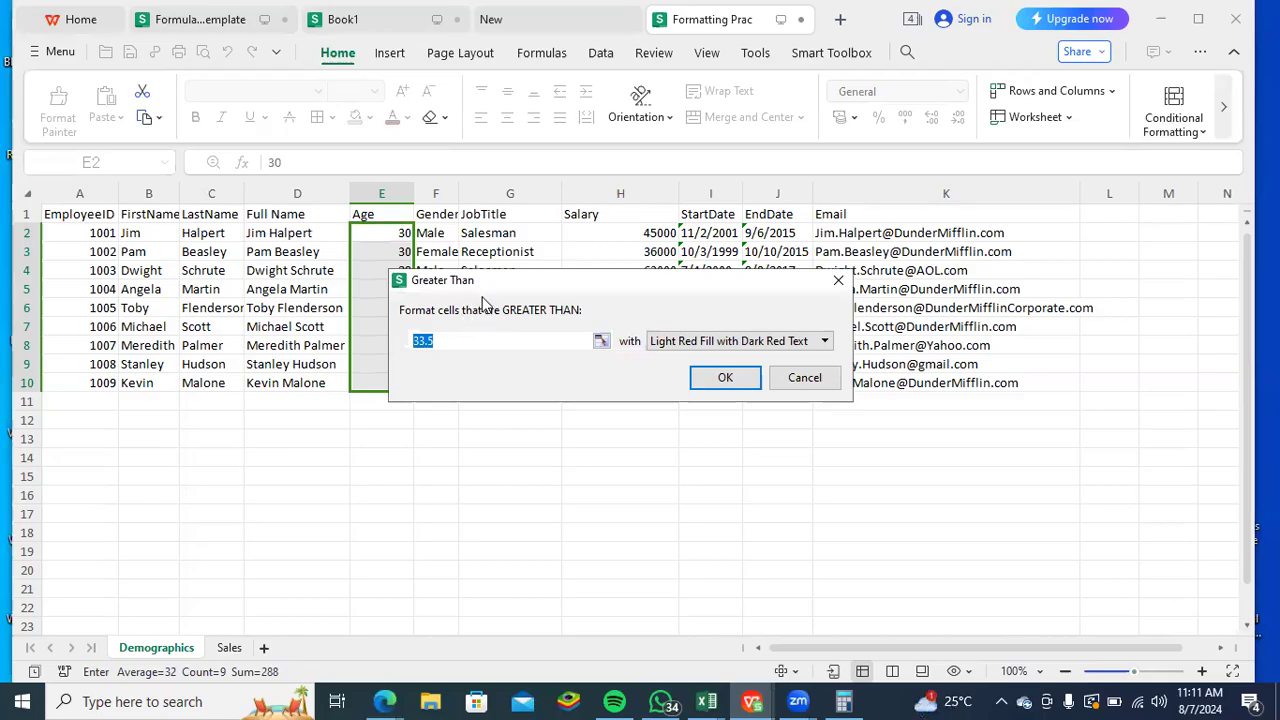
{"action": "left_click_drag", "start_coordinate": [517, 290], "coordinate": [538, 395]}
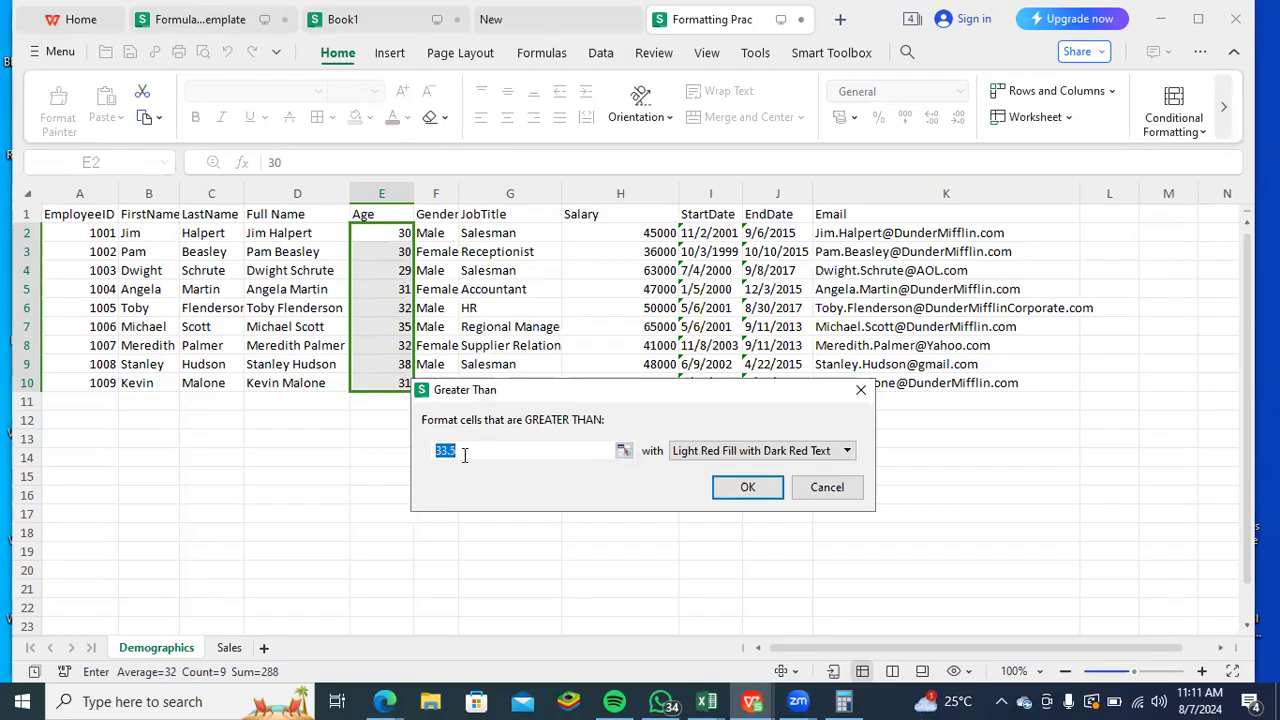
{"action": "type", "text": "36"}
{"action": "left_click", "coordinate": [735, 487]}
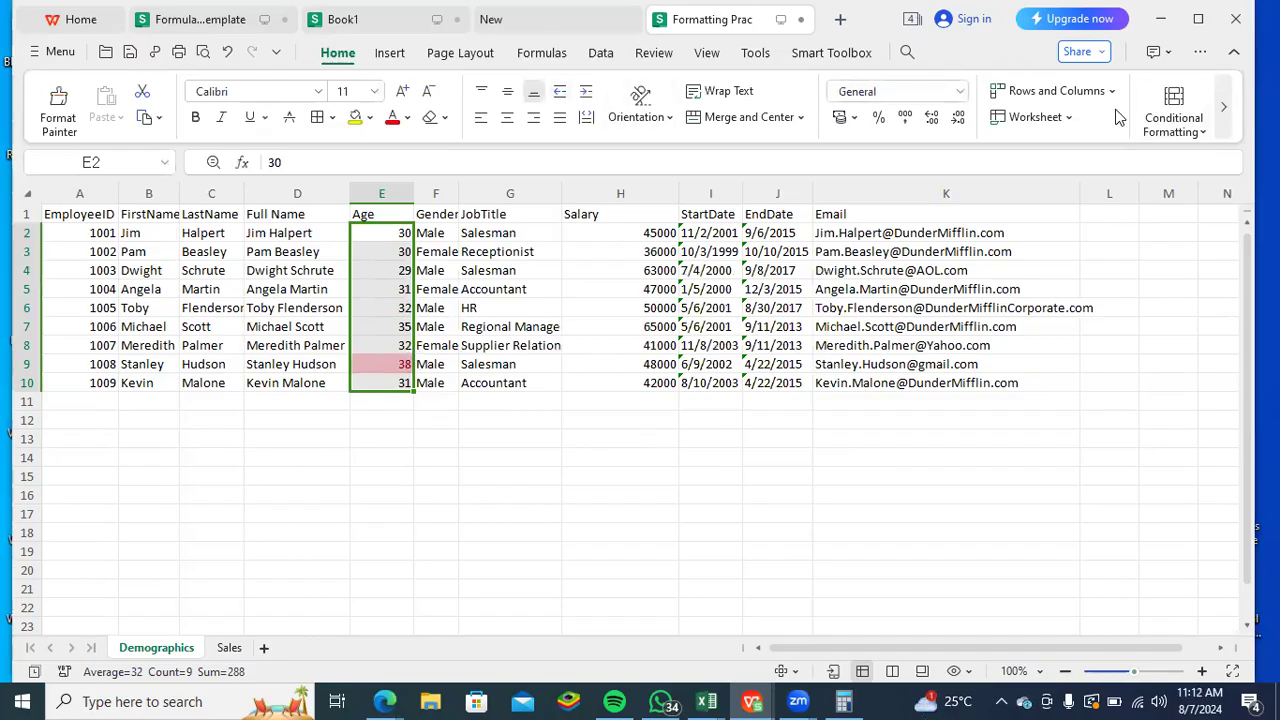
- Clear the greater-than highlighting rule from the selected Age cells E2:E10
{"action": "left_click", "coordinate": [1203, 133]}
{"action": "left_click", "coordinate": [1102, 417]}
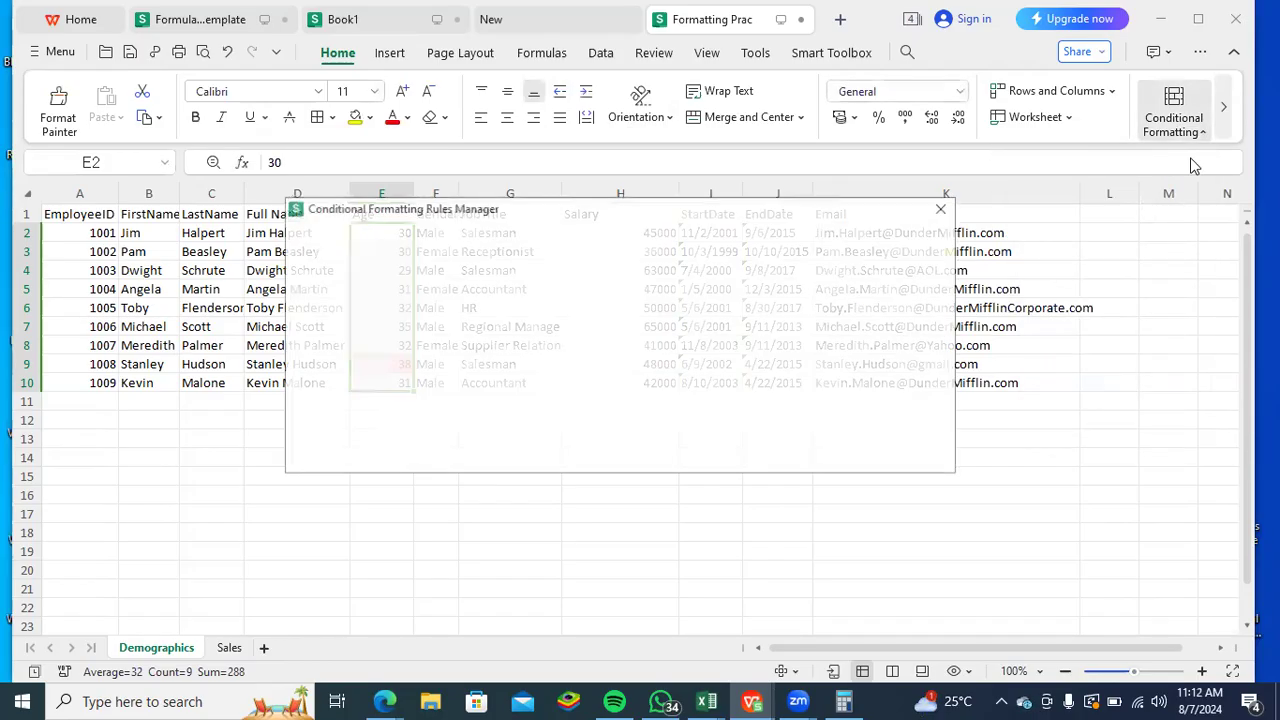
{"action": "left_click", "coordinate": [940, 209]}
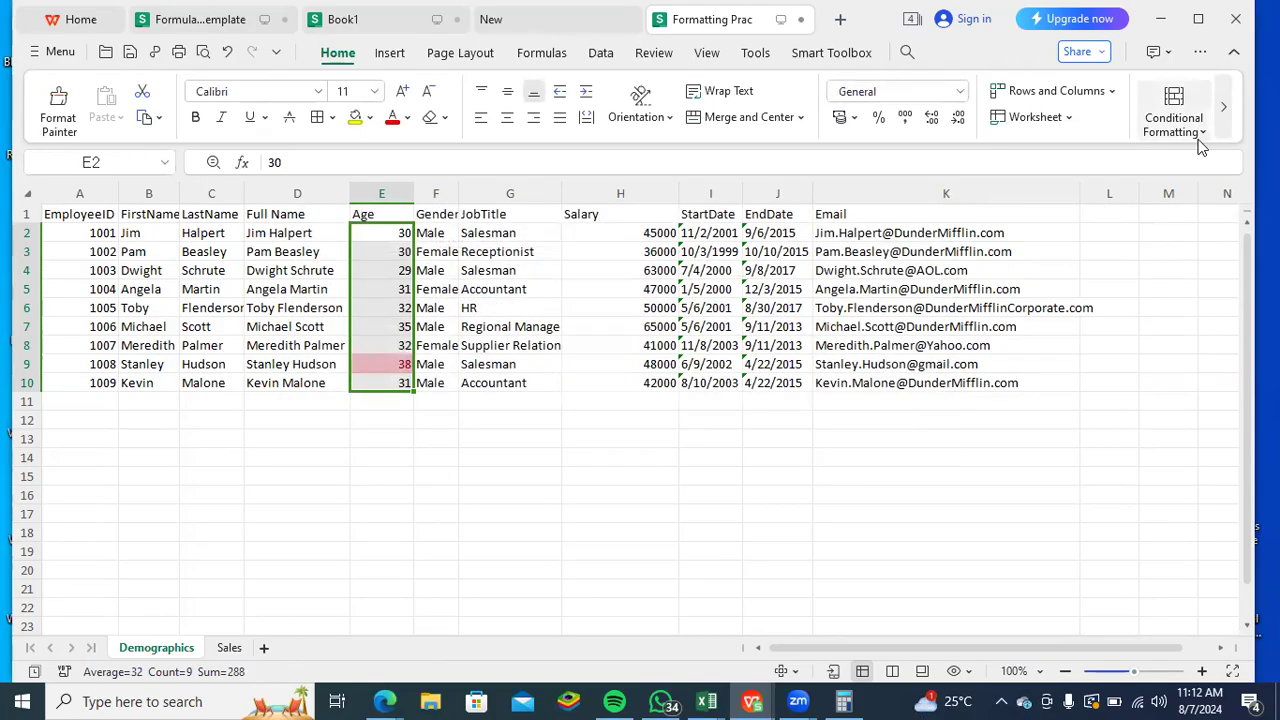
{"action": "left_click", "coordinate": [1203, 135]}
{"action": "mouse_move", "coordinate": [1103, 380]}
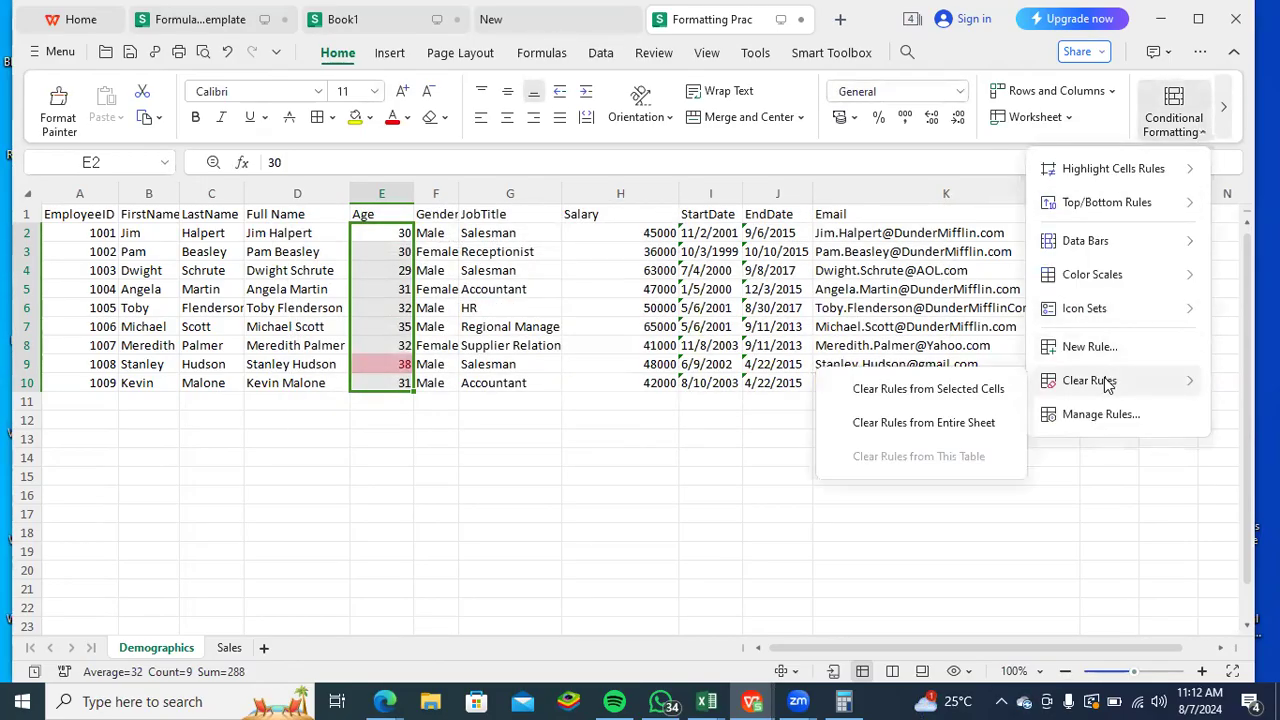
{"action": "left_click", "coordinate": [985, 390]}
- Highlight Age cells in E2:E10 that contain the text 32 with Light Red Fill with Dark Red Text
{"action": "left_click", "coordinate": [1200, 135]}
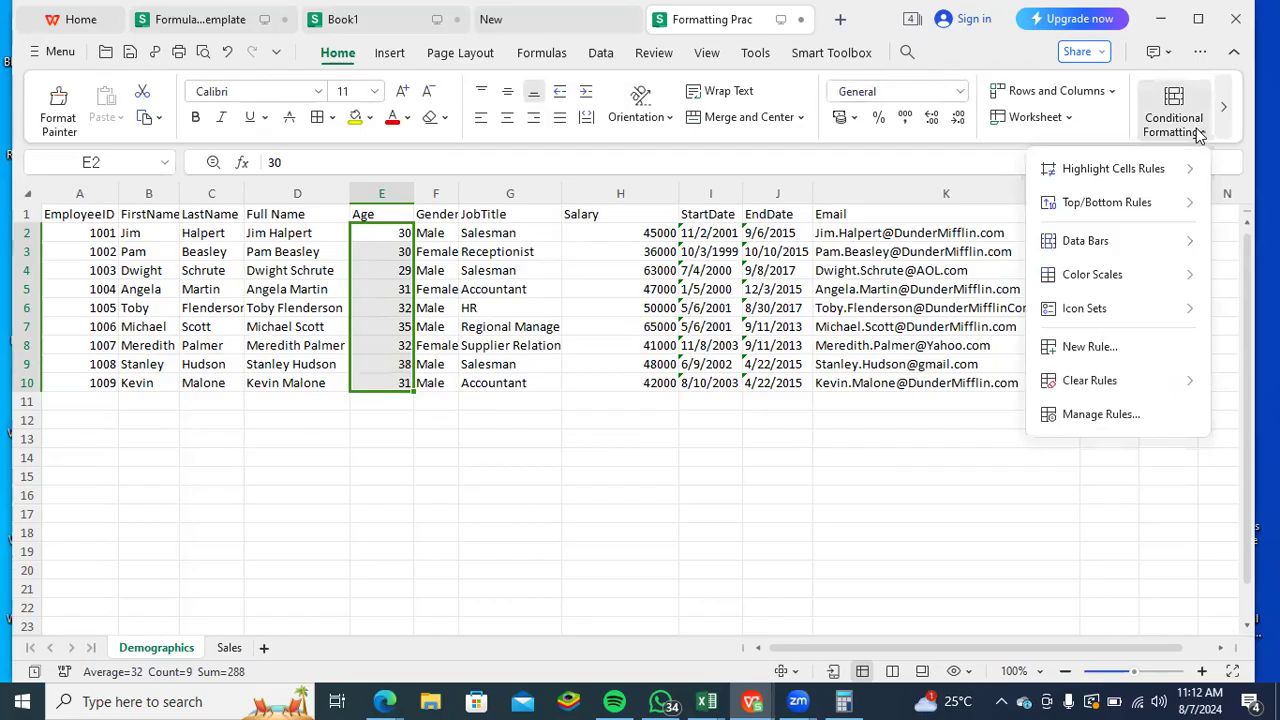
{"action": "mouse_move", "coordinate": [1087, 175]}
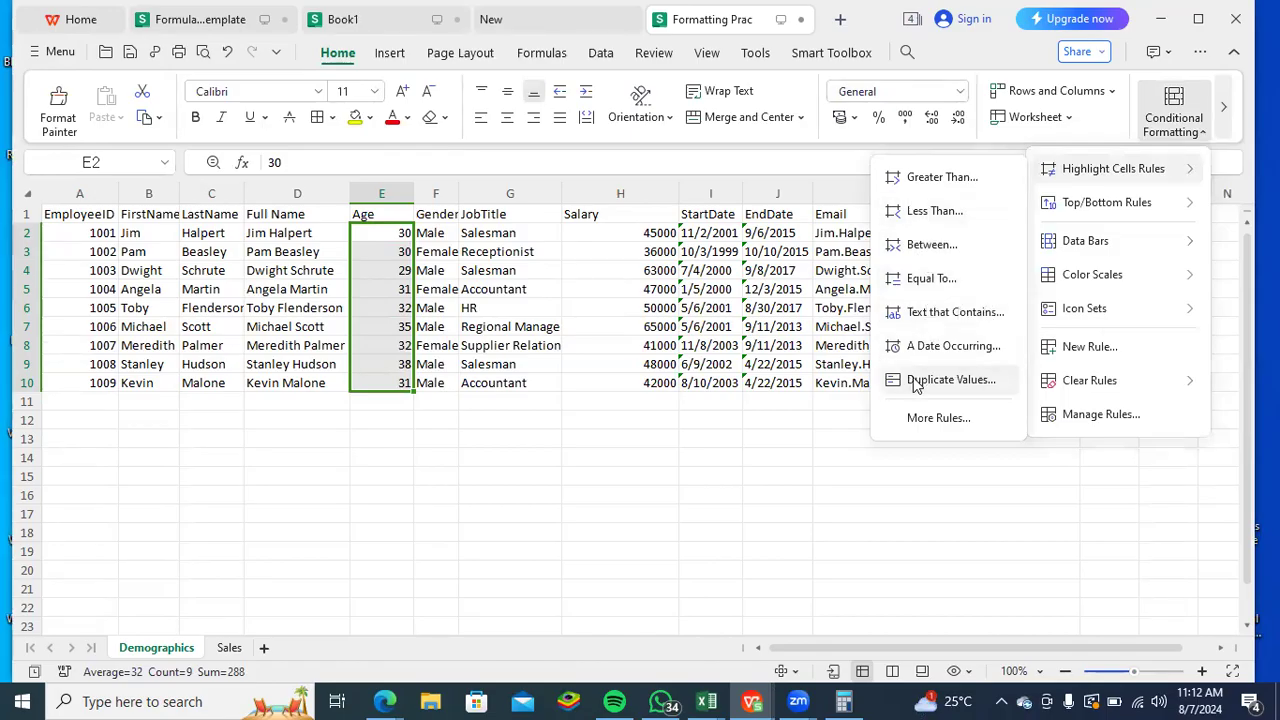
{"action": "left_click", "coordinate": [939, 312]}
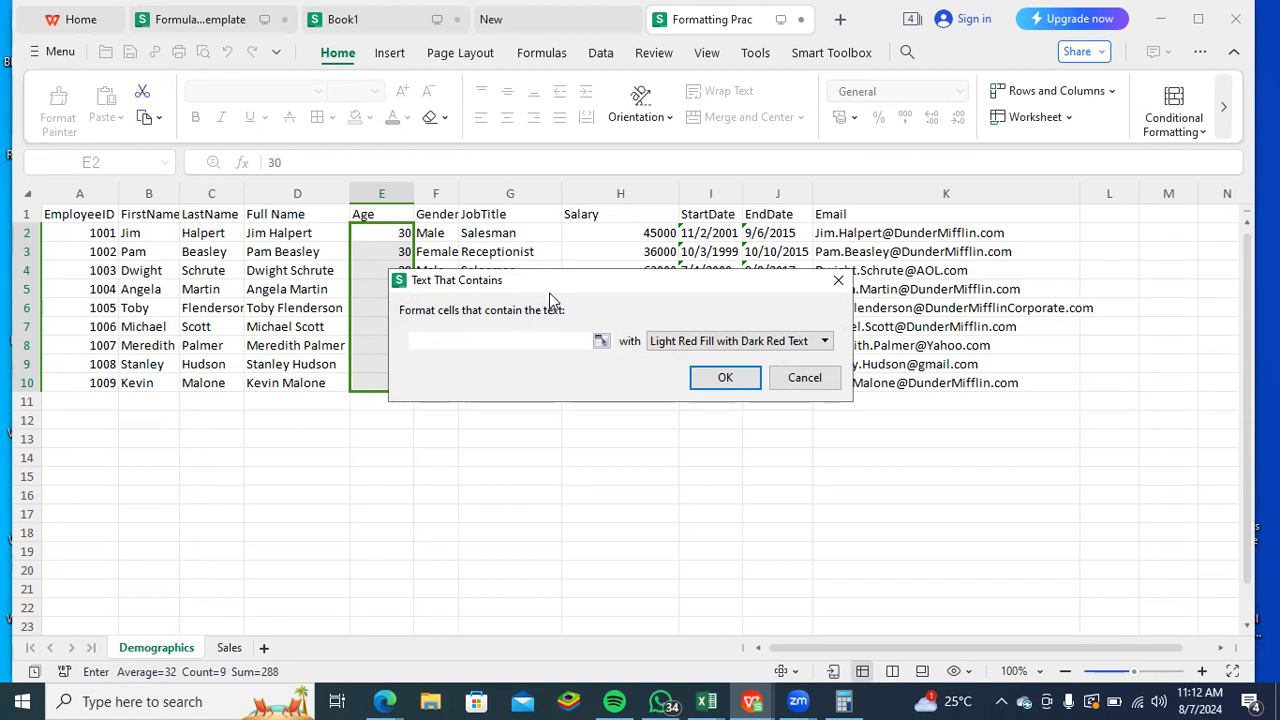
{"action": "left_click_drag", "start_coordinate": [553, 278], "coordinate": [672, 368]}
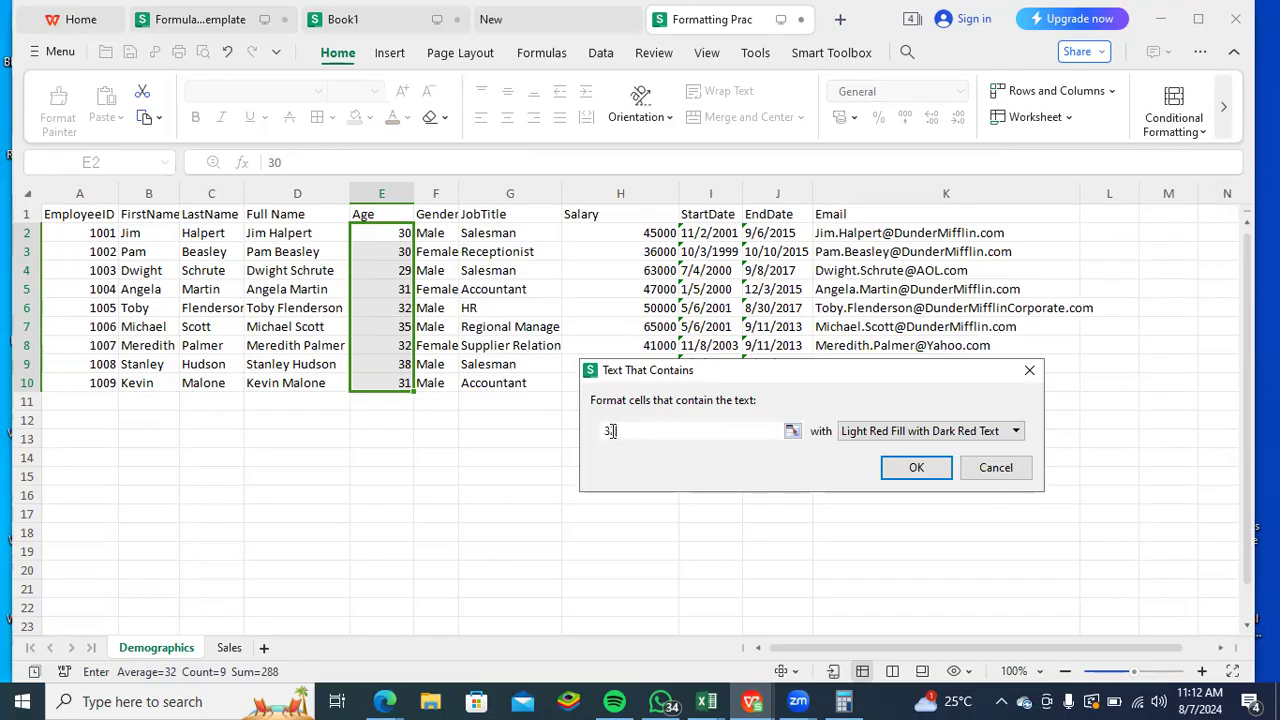
{"action": "key", "text": "Return"}
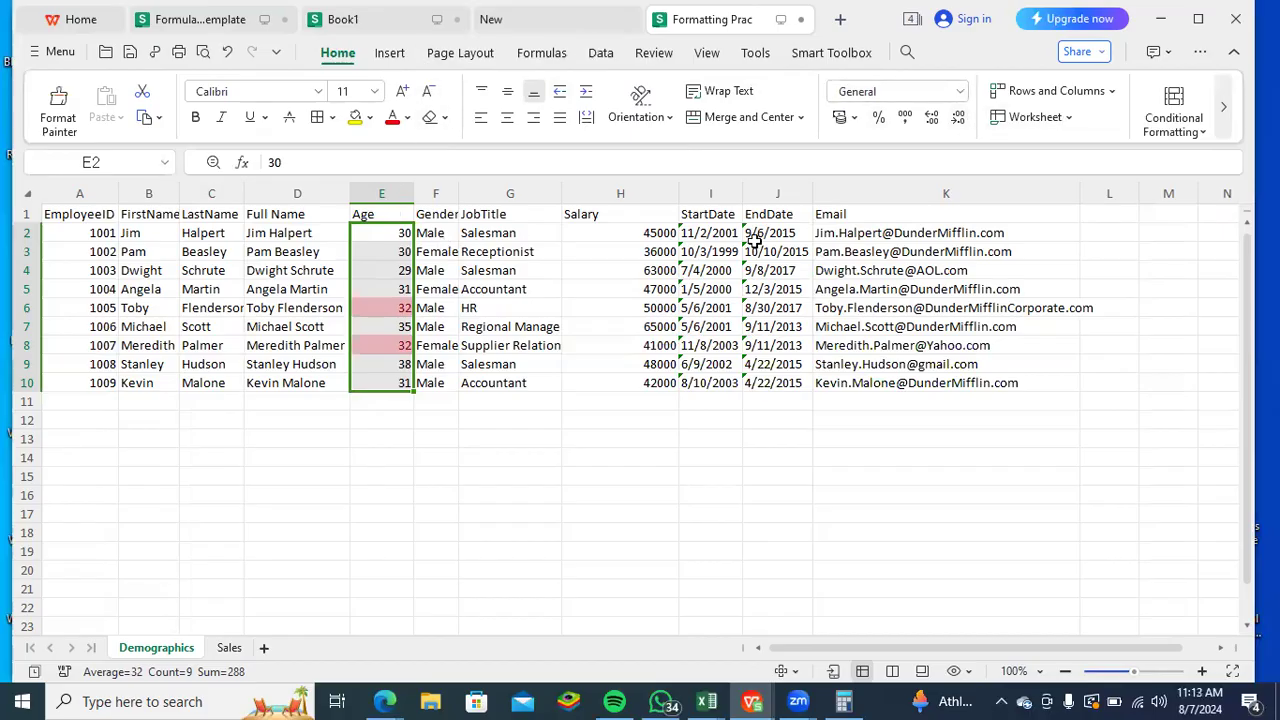
- Clear the text-contains highlighting rule from the selected Age cells E2:E10
{"action": "left_click", "coordinate": [1203, 141]}
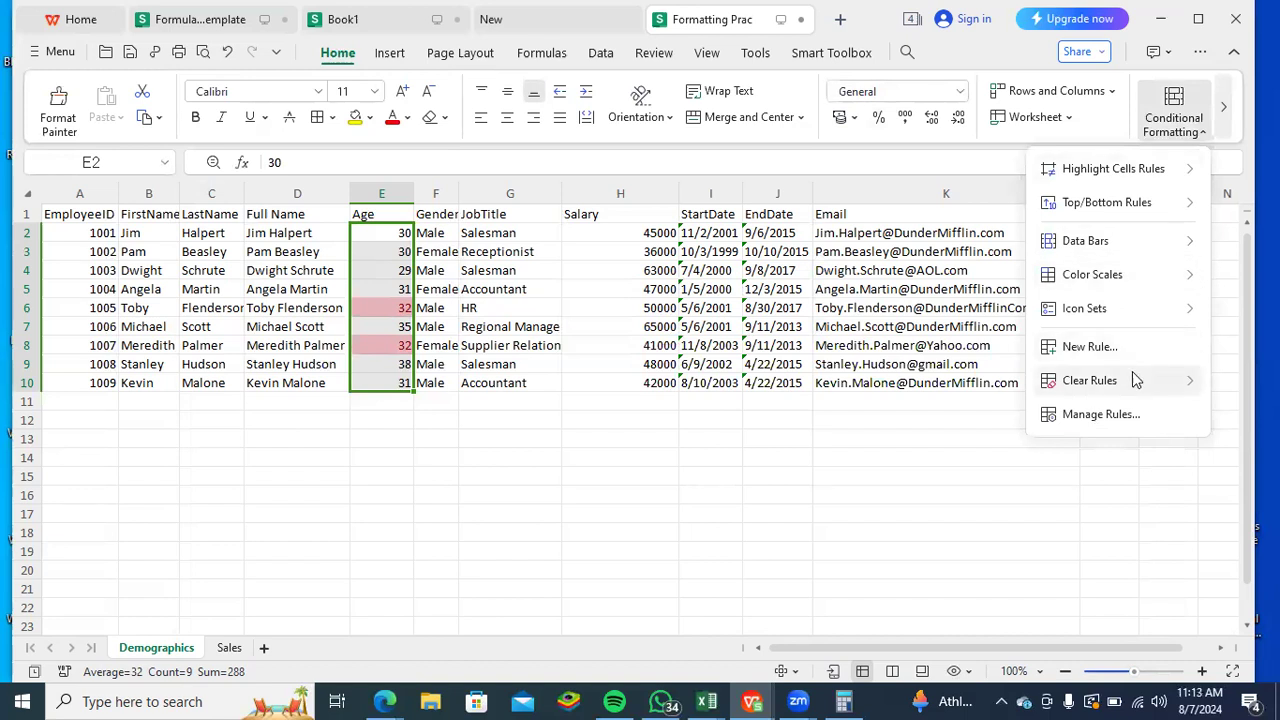
{"action": "mouse_move", "coordinate": [1134, 380]}
{"action": "left_click", "coordinate": [912, 390]}
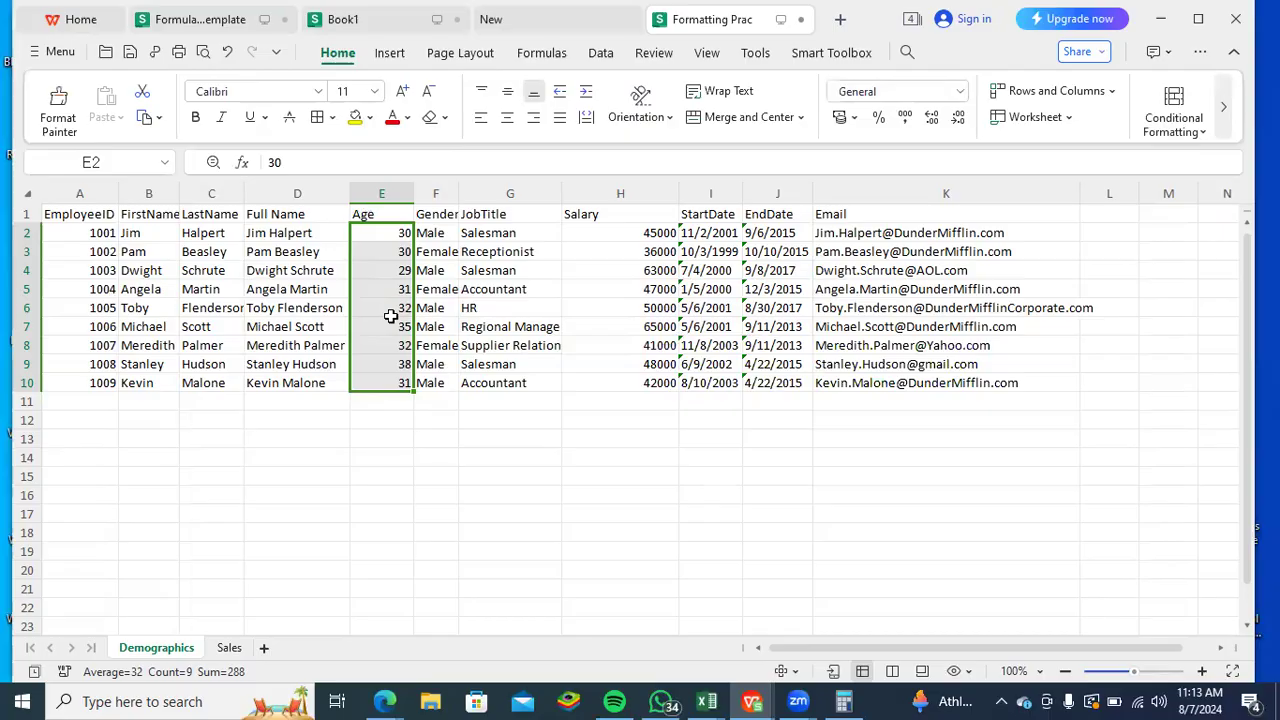
{"action": "left_click", "coordinate": [1205, 134]}
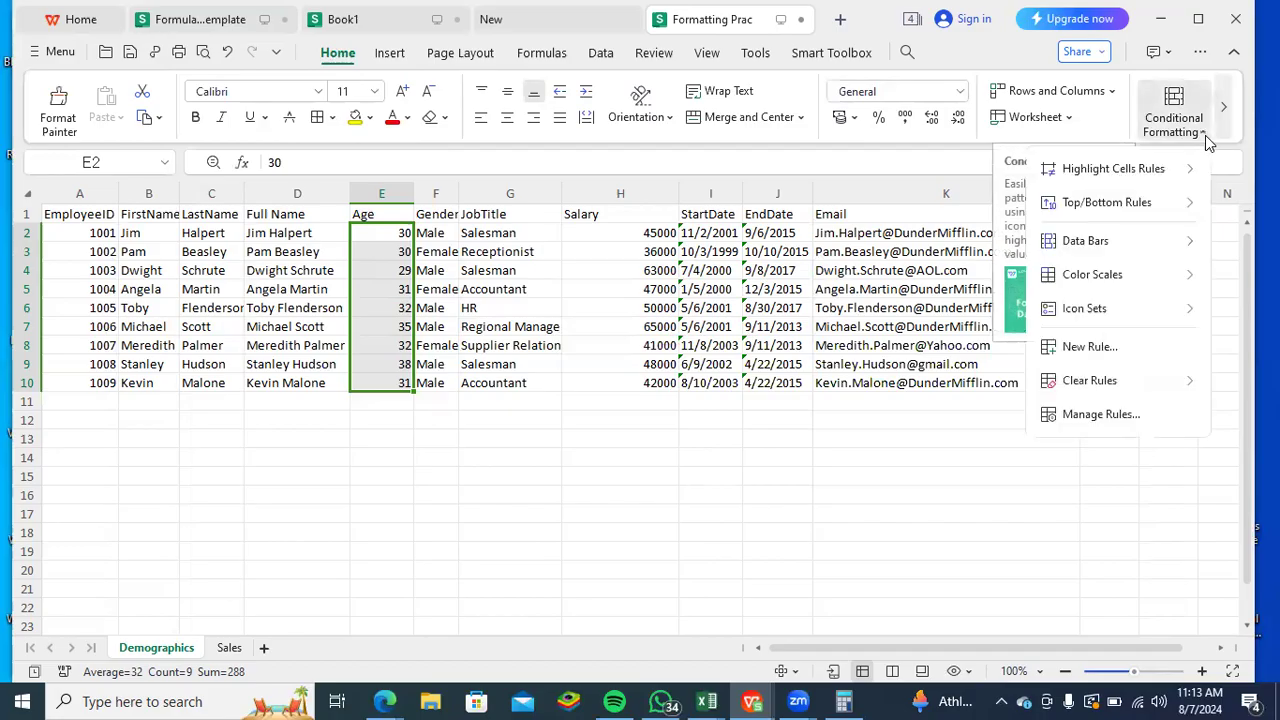
{"action": "left_click", "coordinate": [1098, 414]}
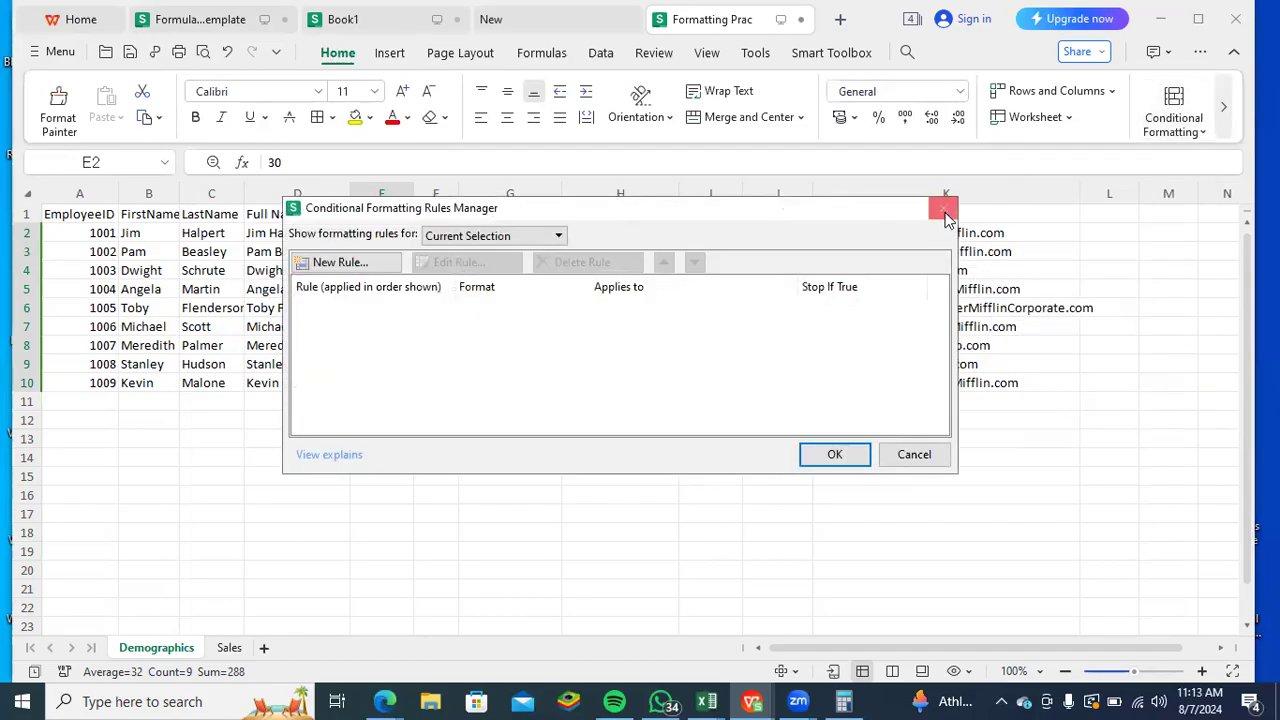
{"action": "left_click", "coordinate": [943, 208]}
- Start a new formula-based formatting rule for the Age cells E2:E10 and give it an orange background fill
{"action": "left_click", "coordinate": [1205, 133]}
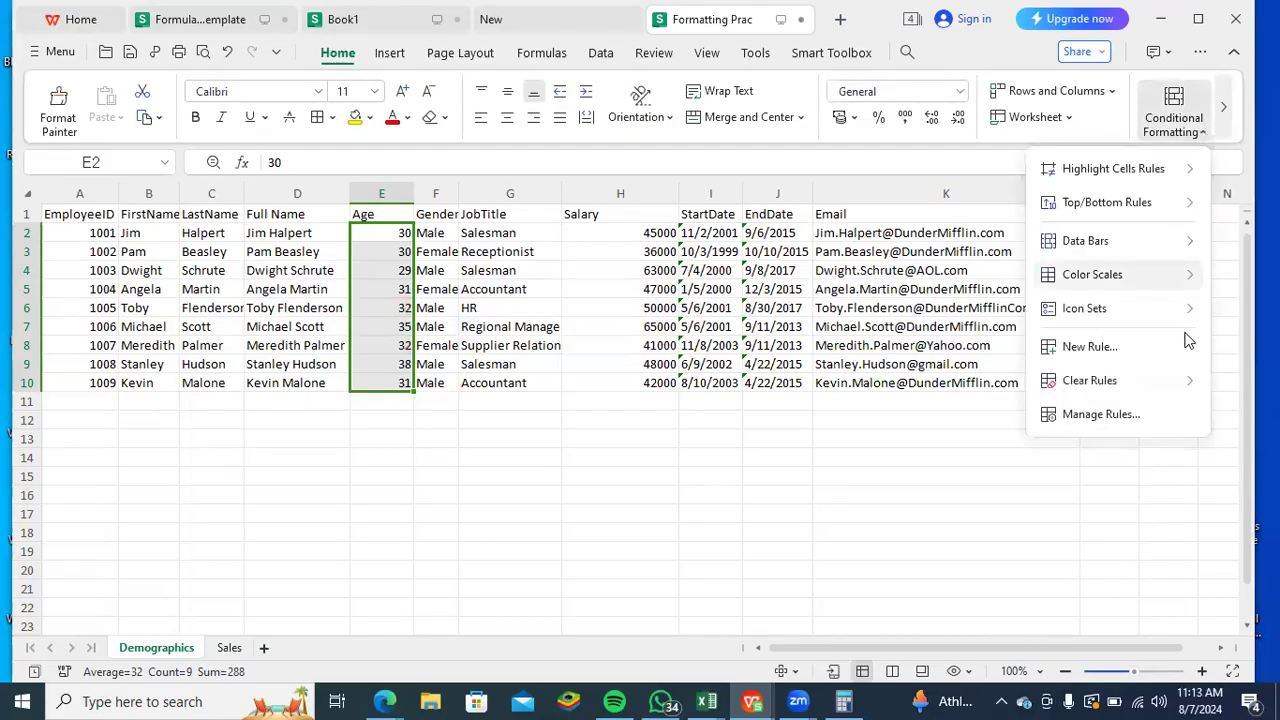
{"action": "left_click", "coordinate": [1132, 345]}
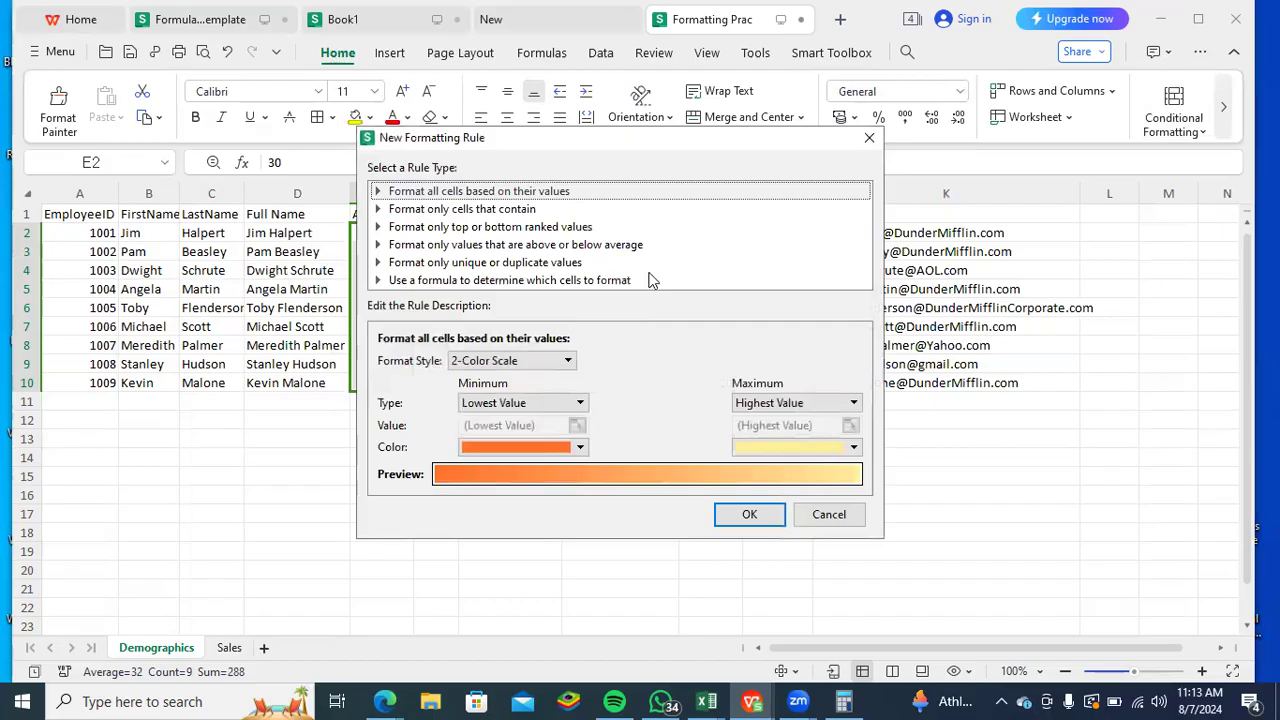
{"action": "left_click", "coordinate": [545, 282]}
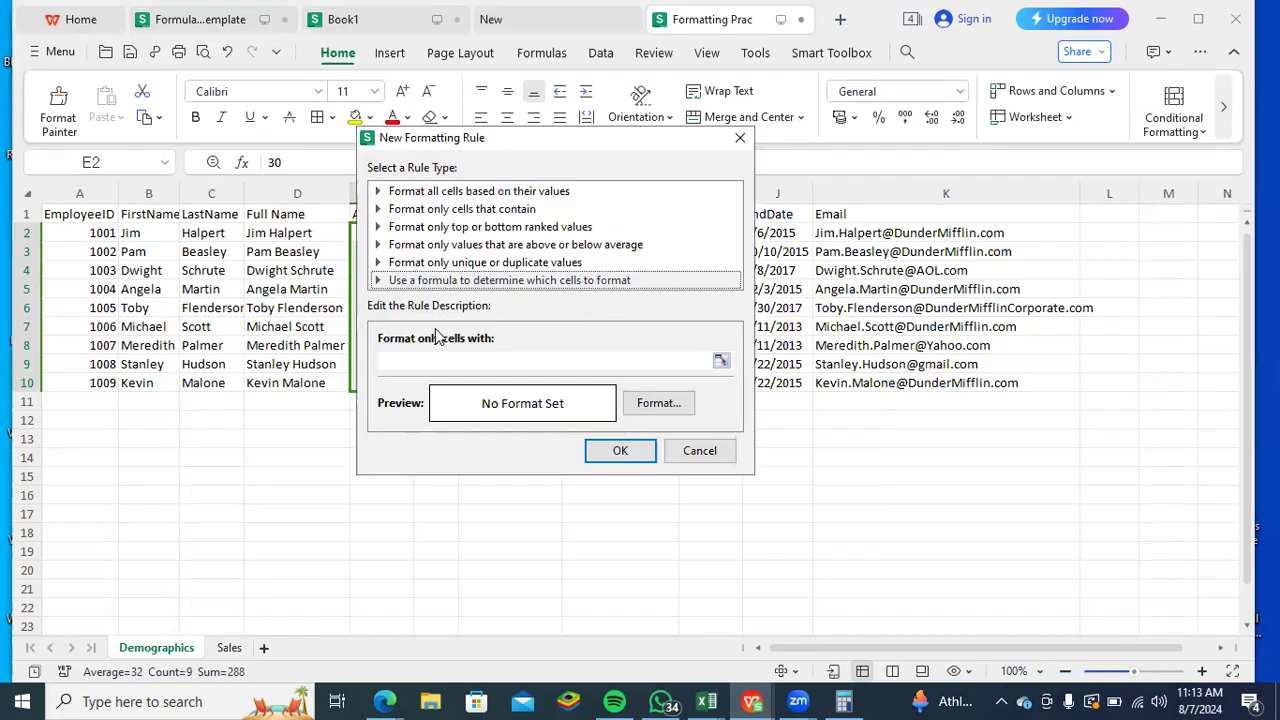
{"action": "left_click", "coordinate": [658, 408]}
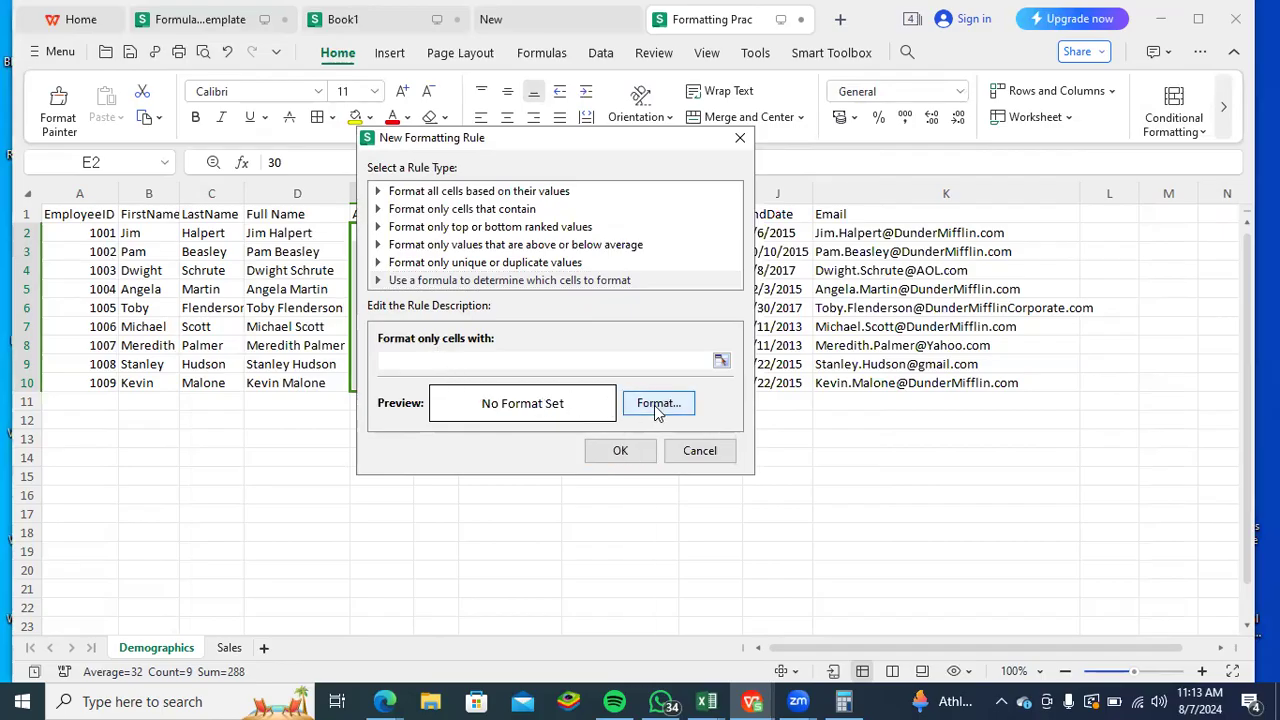
{"action": "left_click", "coordinate": [648, 397]}
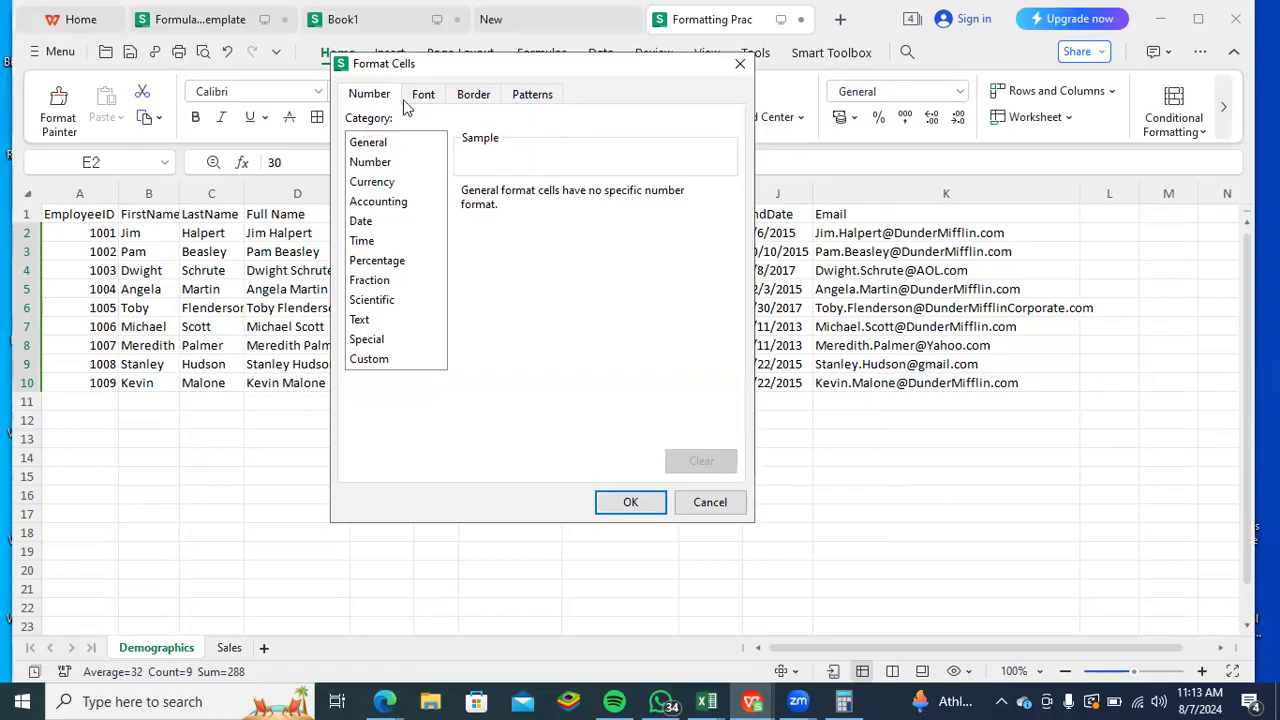
{"action": "left_click", "coordinate": [532, 100]}
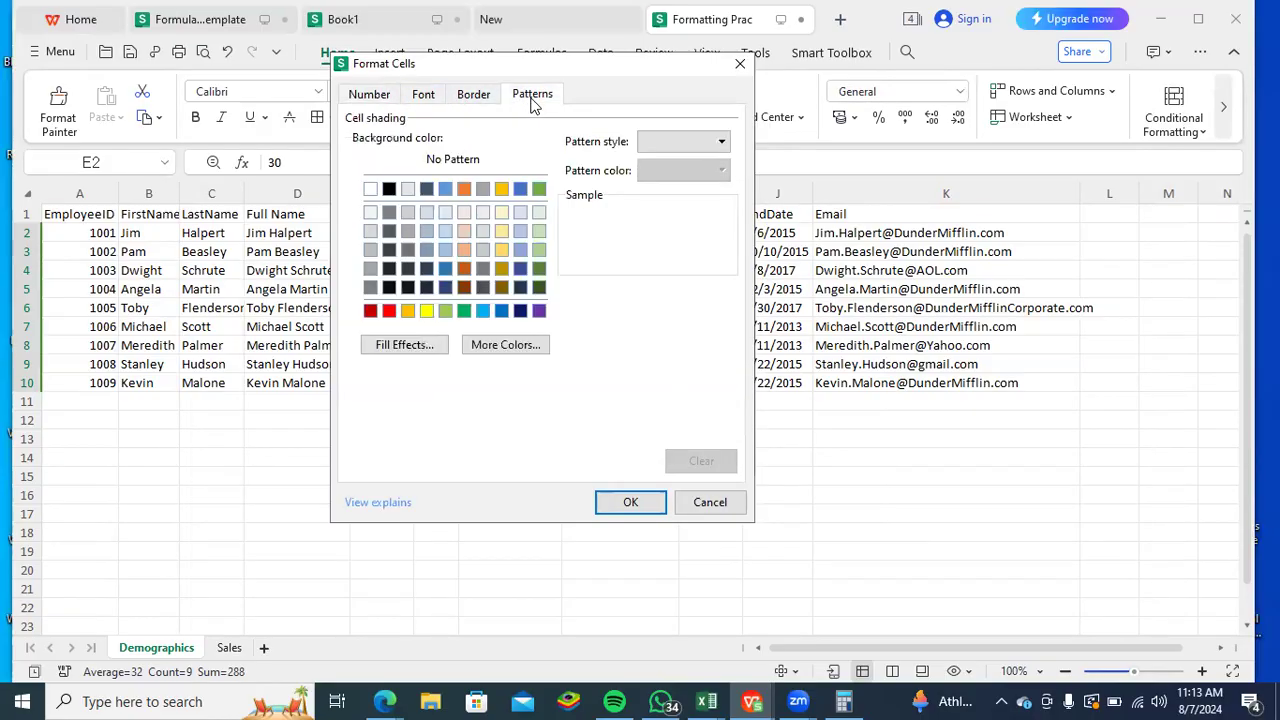
{"action": "left_click", "coordinate": [465, 190]}
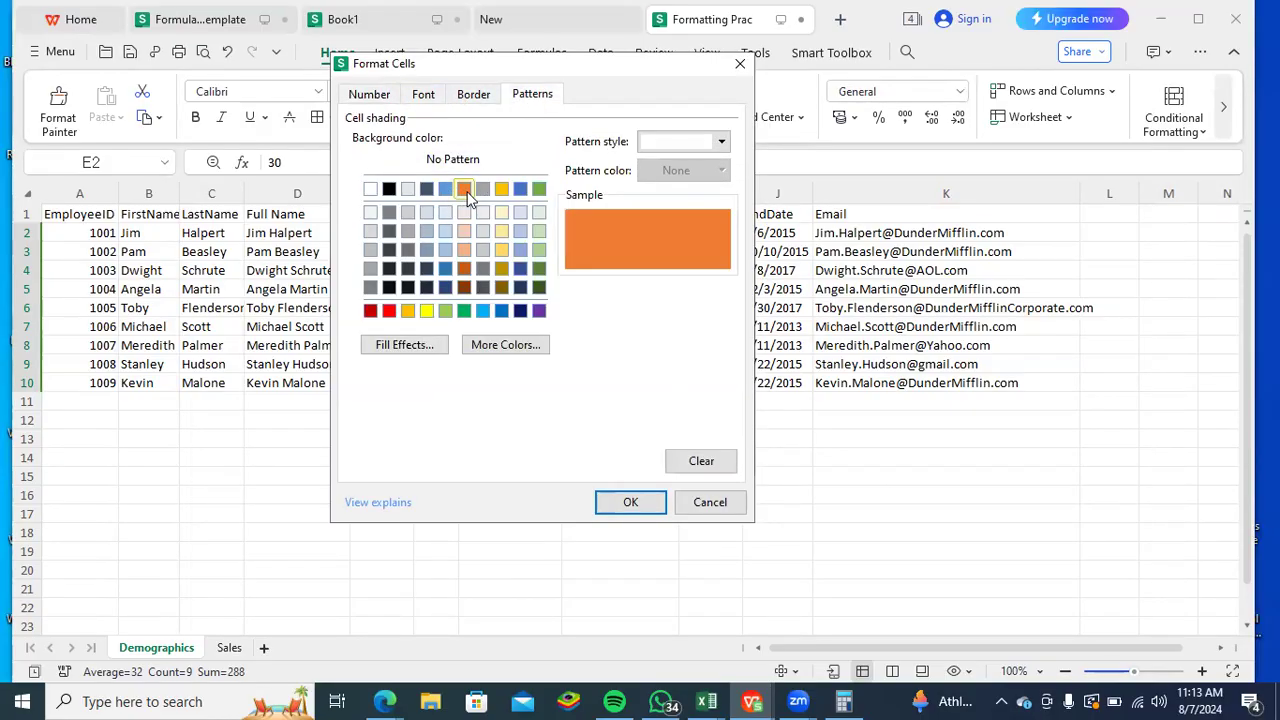
{"action": "left_click", "coordinate": [628, 502]}
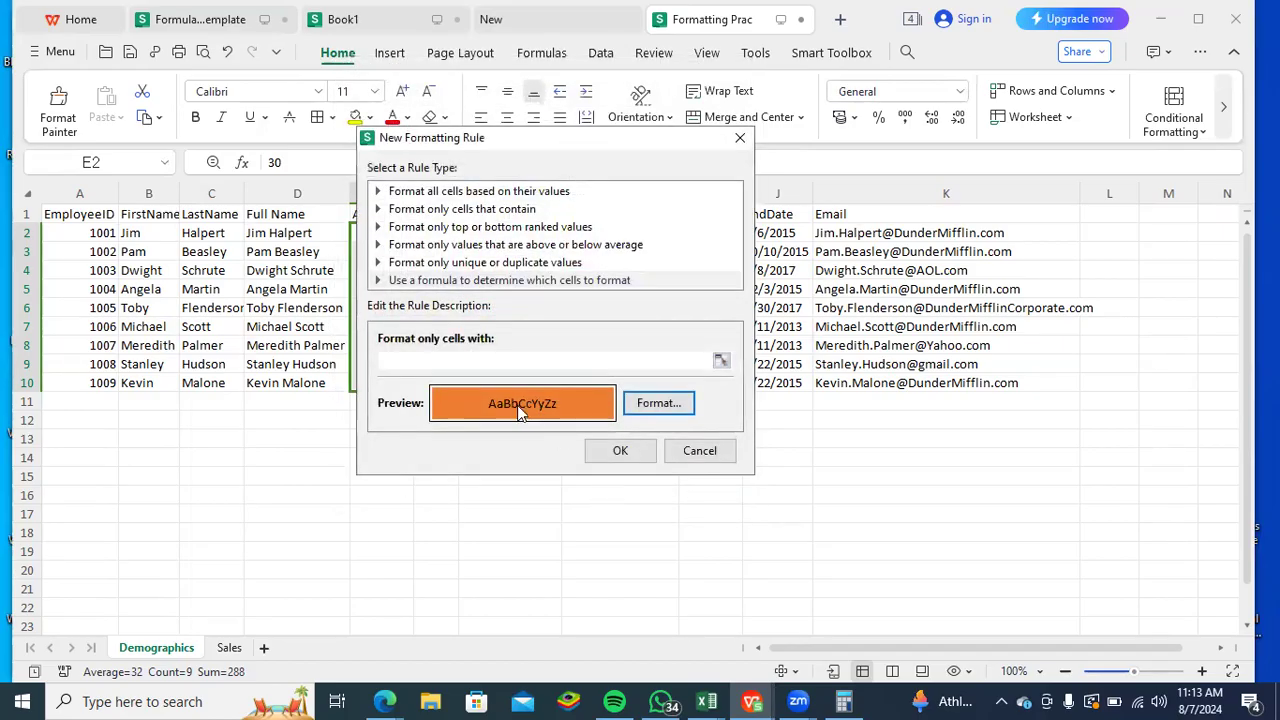
- Try to begin the rule formula with IF and a reference to cell E2, and erase that attempt
{"action": "left_click", "coordinate": [478, 363]}
{"action": "type", "text": "=if"}
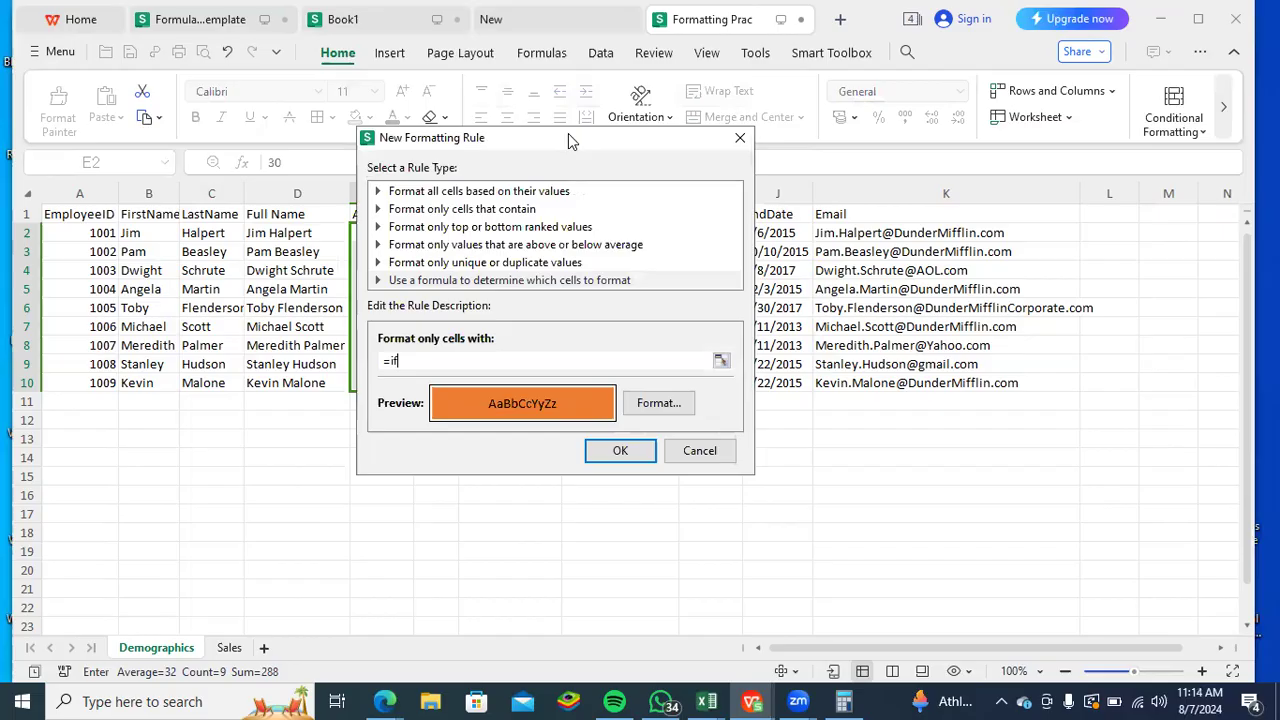
{"action": "left_click_drag", "start_coordinate": [568, 135], "coordinate": [772, 189]}
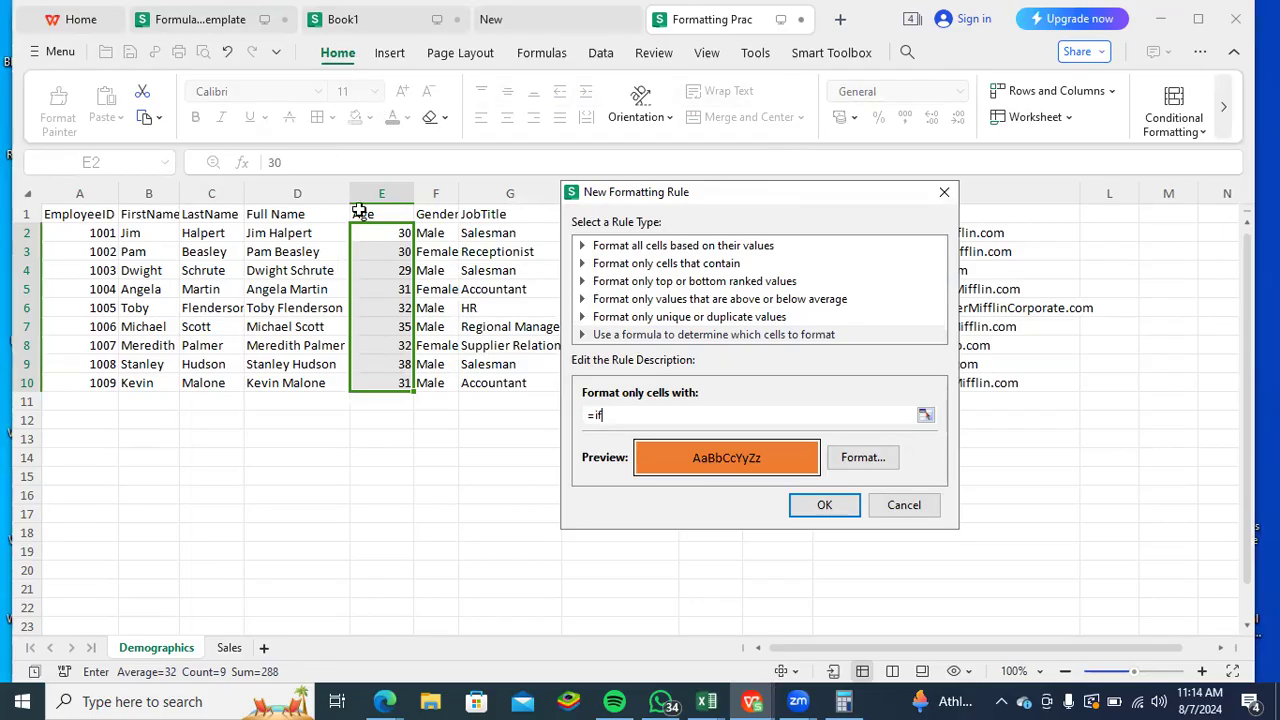
{"action": "left_click_drag", "start_coordinate": [381, 234], "coordinate": [420, 230]}
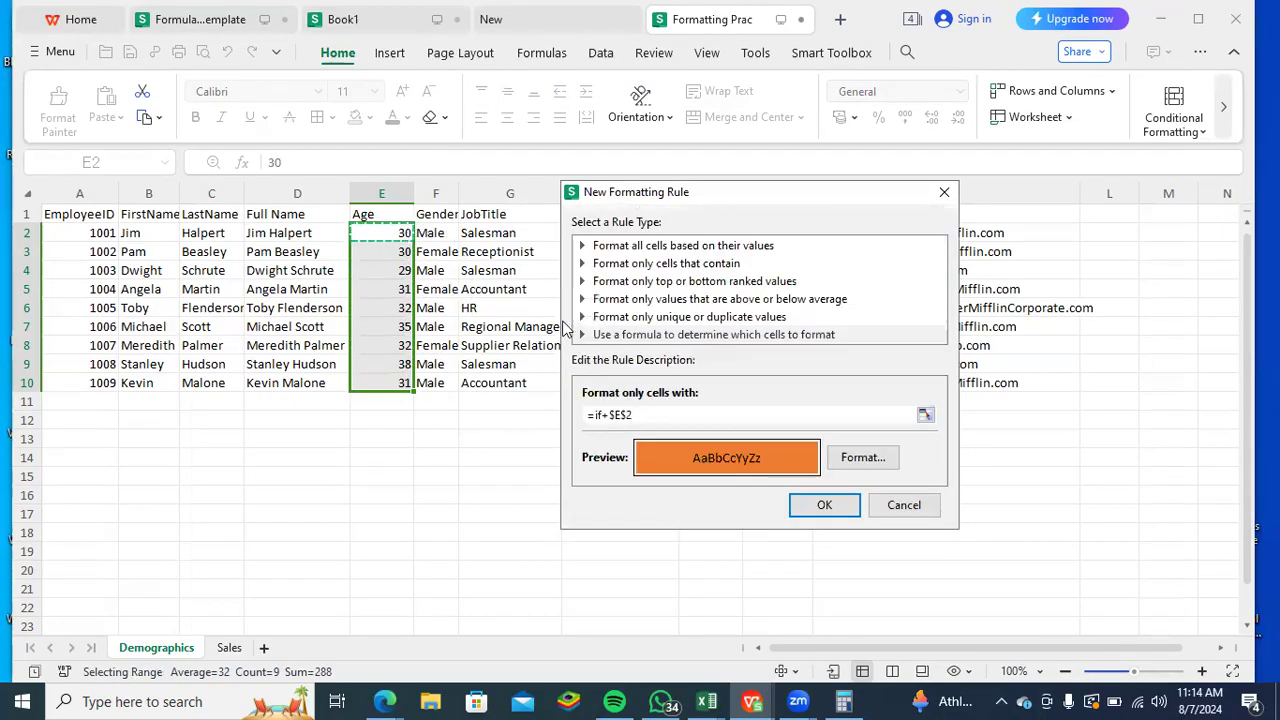
{"action": "key", "text": "BackSpace"}
{"action": "key", "text": "BackSpace"}
{"action": "key", "text": "BackSpace"}
{"action": "key", "text": "BackSpace"}
{"action": "key", "text": "BackSpace"}
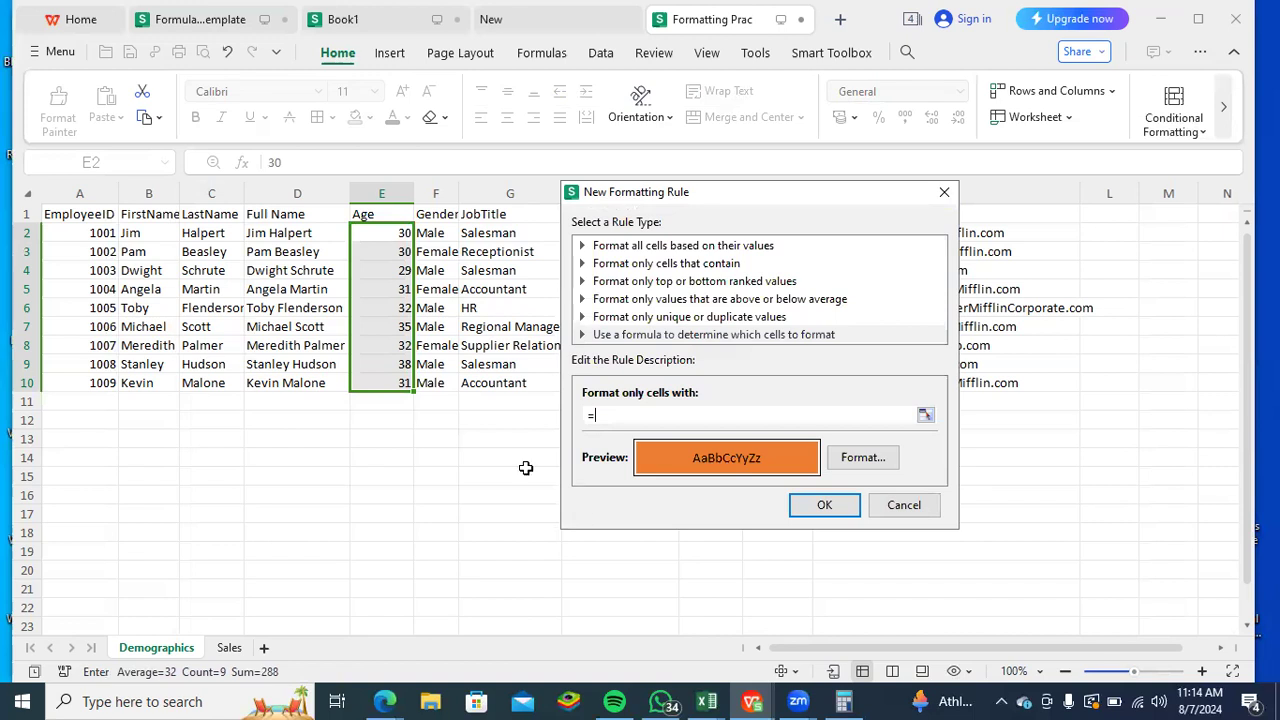
- Try to reference the Age range E2:E10 in the rule formula and strip out its dollar signs
{"action": "left_click_drag", "start_coordinate": [394, 232], "coordinate": [394, 383]}
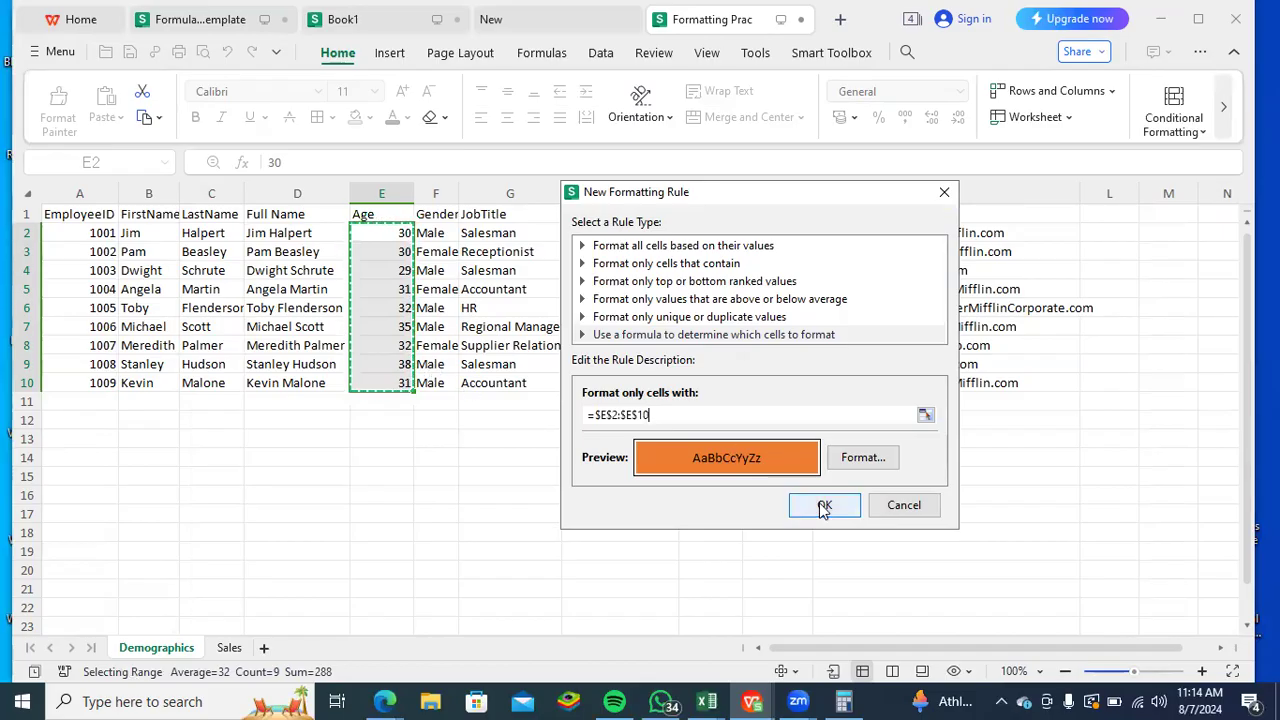
{"action": "left_click", "coordinate": [637, 413]}
{"action": "key", "text": "BackSpace"}
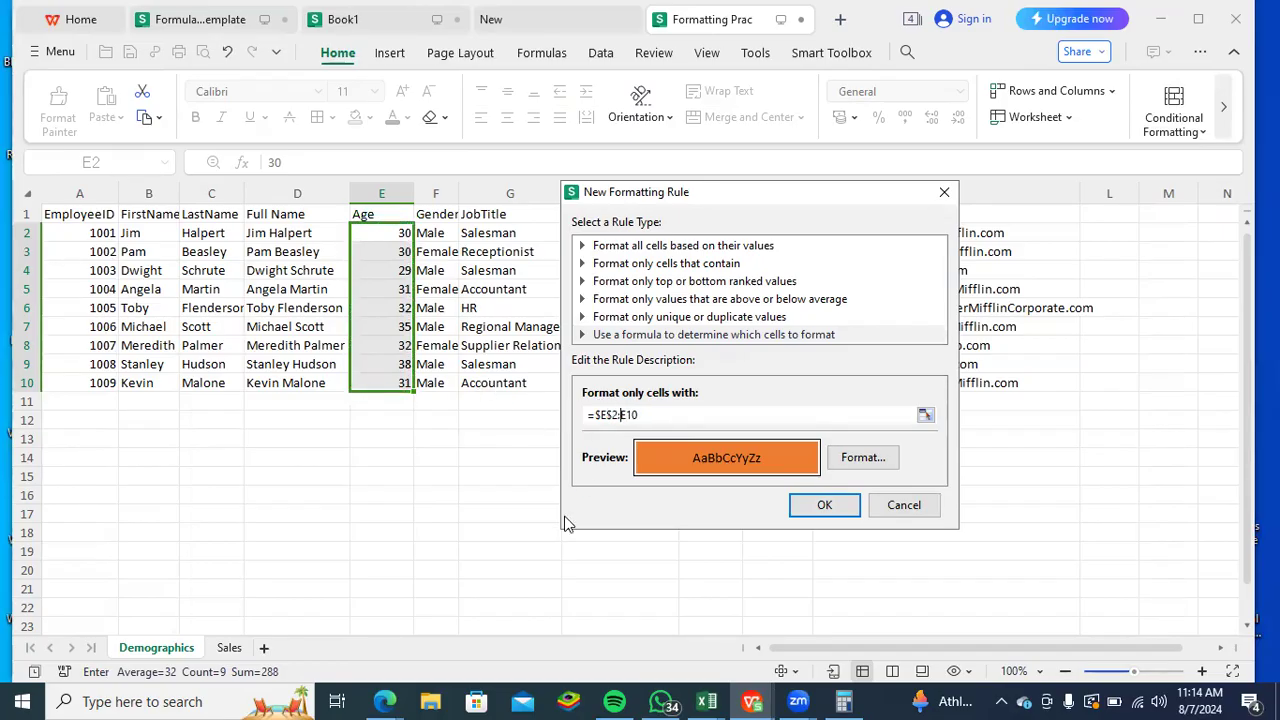
{"action": "key", "text": "Left"}
{"action": "key", "text": "Left"}
{"action": "key", "text": "BackSpace"}
{"action": "key", "text": "BackSpace"}
{"action": "key", "text": "BackSpace"}
{"action": "key", "text": "BackSpace"}
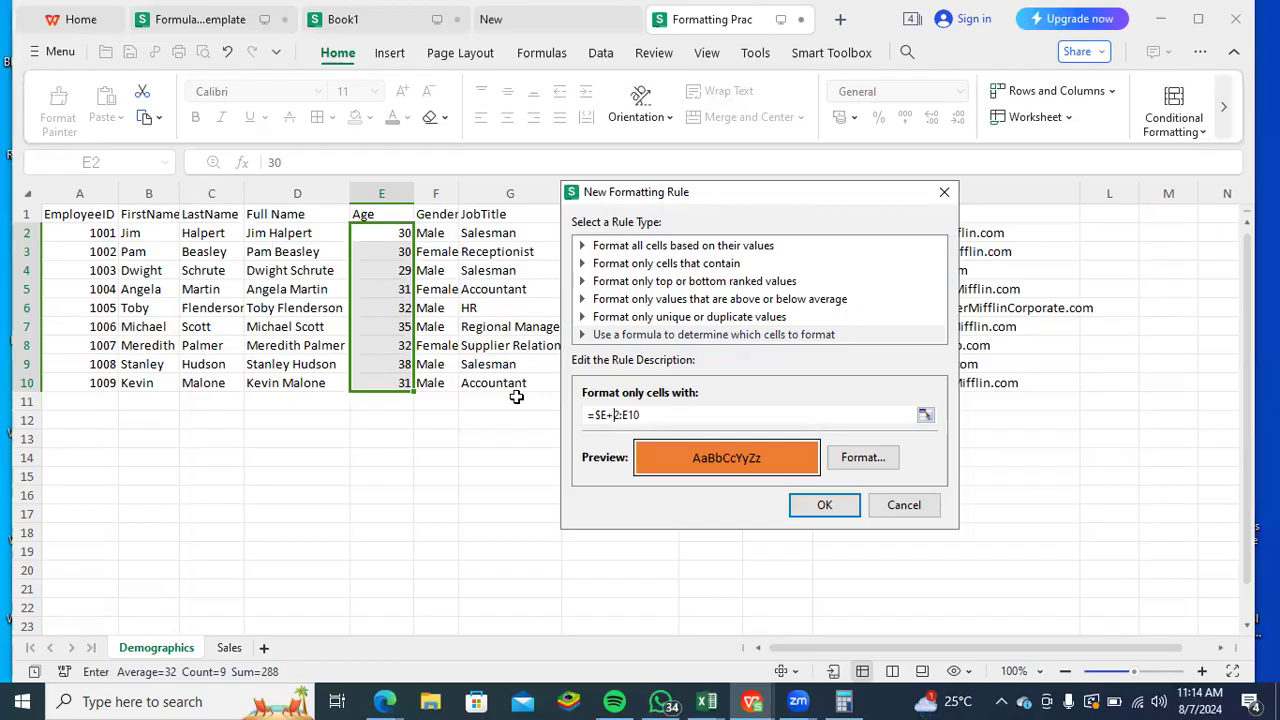
{"action": "left_click", "coordinate": [599, 414]}
{"action": "key", "text": "BackSpace"}
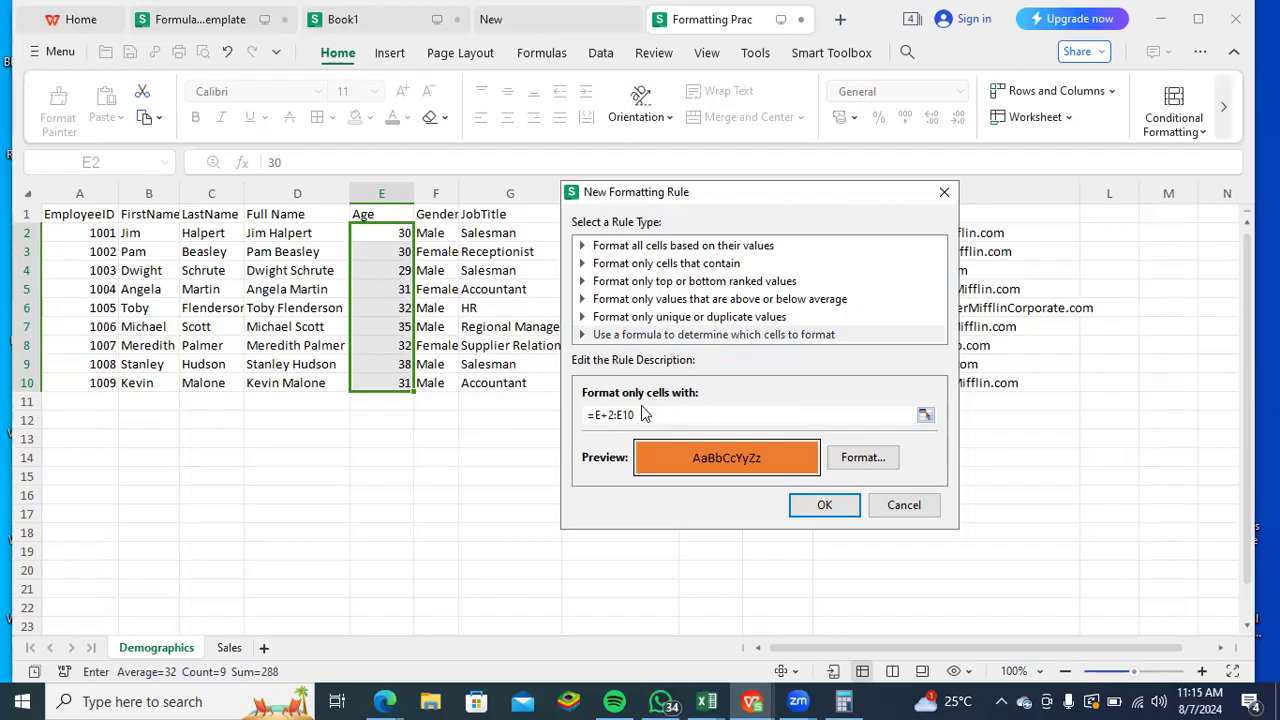
- Replace the rule formula with a fresh reference to the Age range E2:E10
{"action": "left_click_drag", "start_coordinate": [630, 414], "coordinate": [554, 414]}
{"action": "key", "text": "BackSpace"}
{"action": "key", "text": "Delete"}
{"action": "type", "text": "="}
{"action": "left_click_drag", "start_coordinate": [381, 233], "coordinate": [383, 380]}
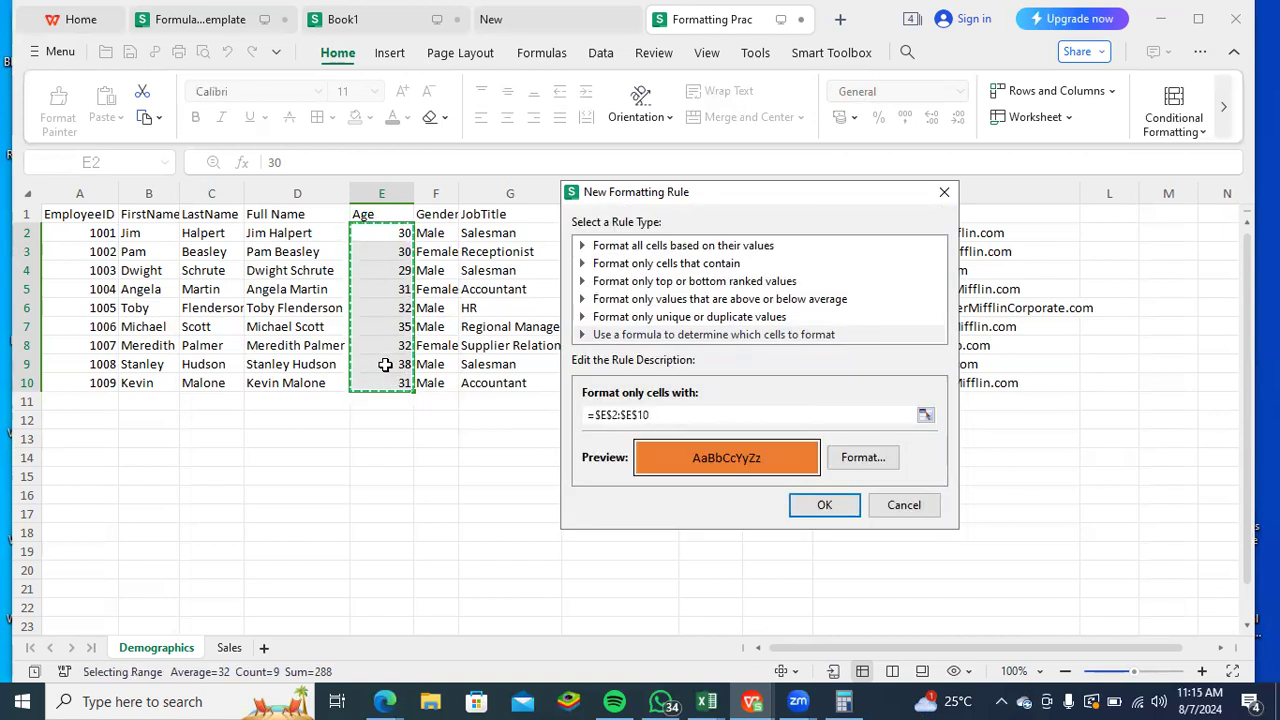
- Strip the dollar signs from the range reference and try to apply the rule with =E2:E10
{"action": "left_click", "coordinate": [630, 416]}
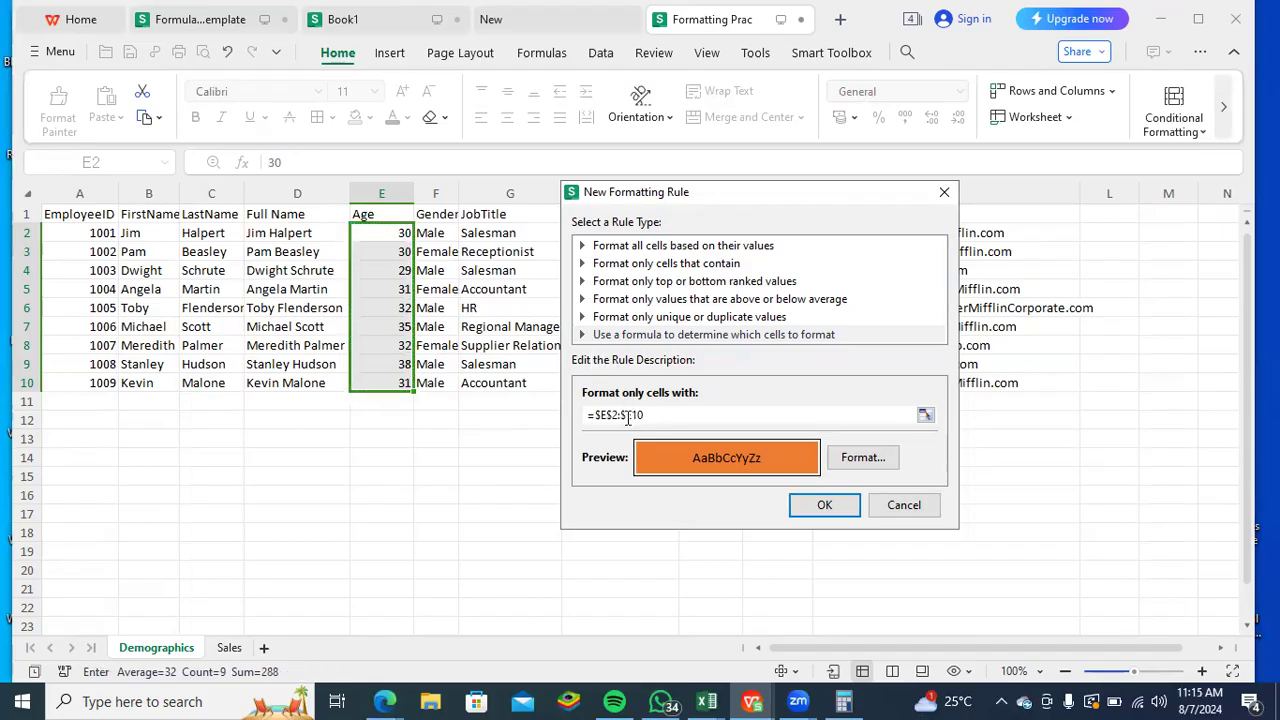
{"action": "left_click", "coordinate": [626, 416]}
{"action": "key", "text": "BackSpace"}
{"action": "left_click", "coordinate": [615, 413]}
{"action": "key", "text": "BackSpace"}
{"action": "left_click", "coordinate": [598, 414]}
{"action": "key", "text": "BackSpace"}
{"action": "left_click", "coordinate": [802, 504]}
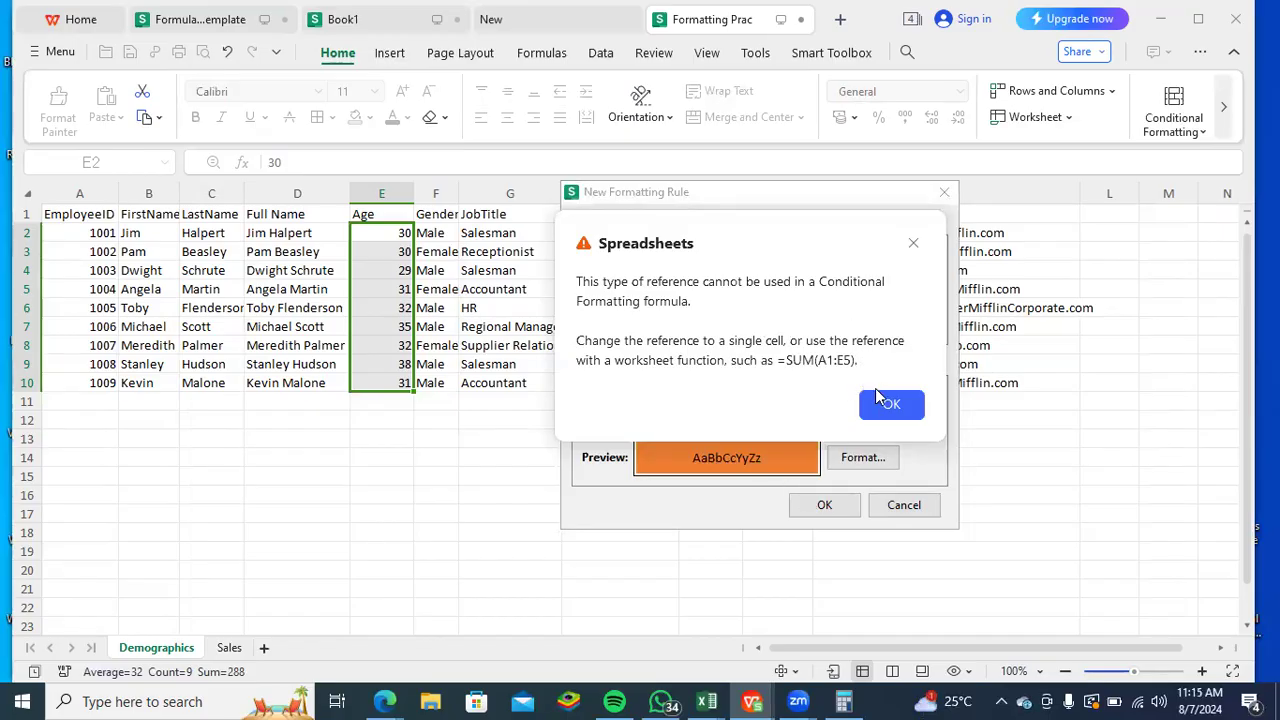
{"action": "left_click", "coordinate": [880, 401]}
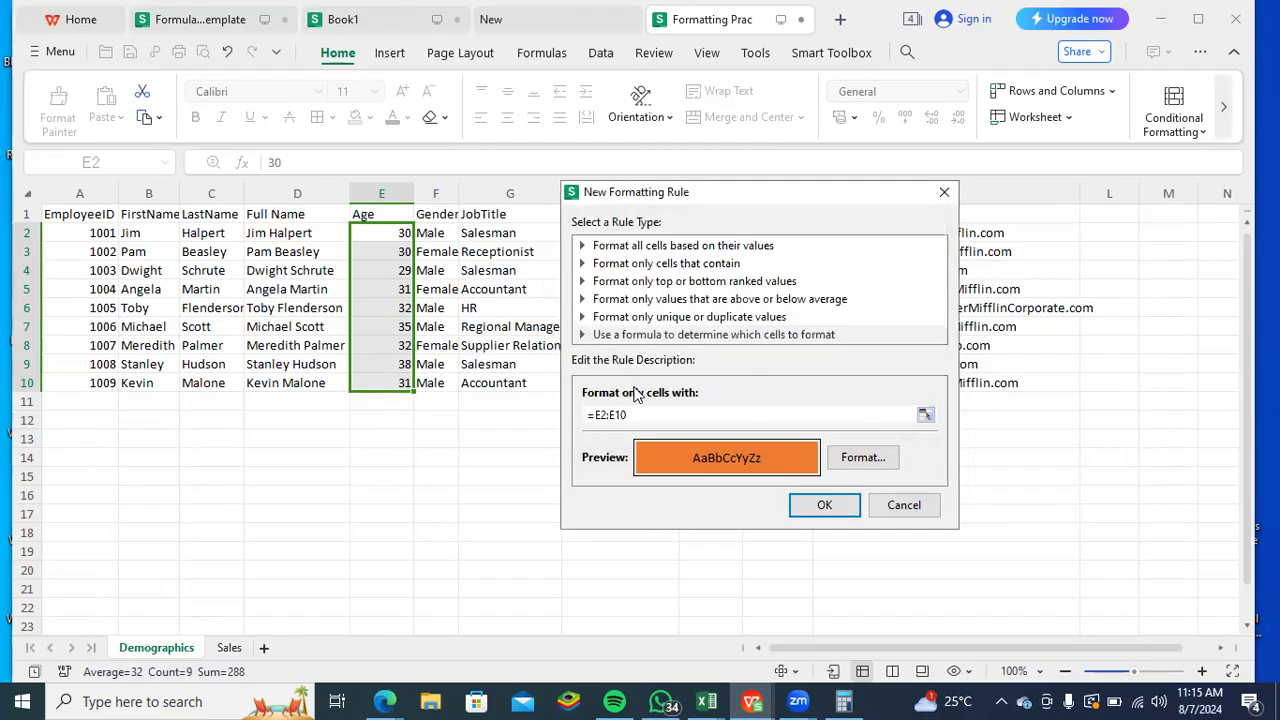
- Wrap the range in a SUM function as =Sum(E2:E10) and apply the formatting rule to the Age cells
{"action": "left_click", "coordinate": [598, 414]}
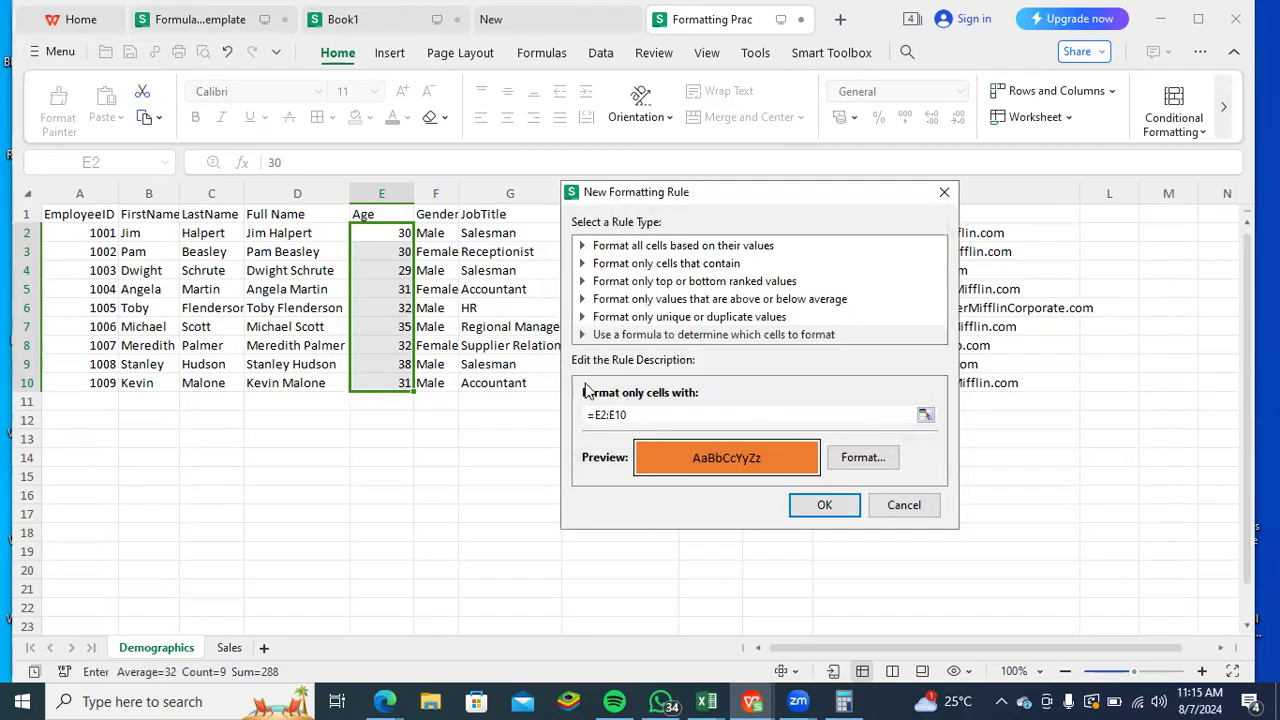
{"action": "type", "text": "Su"}
{"action": "type", "text": "mk"}
{"action": "type", "text": "("}
{"action": "key", "text": "Right"}
{"action": "key", "text": "Right"}
{"action": "key", "text": "BackSpace"}
{"action": "key", "text": "BackSpace"}
{"action": "key", "text": "BackSpace"}
{"action": "key", "text": "BackSpace"}
{"action": "left_click", "coordinate": [625, 410]}
{"action": "key", "text": "BackSpace"}
{"action": "key", "text": "End"}
{"action": "type", "text": ")"}
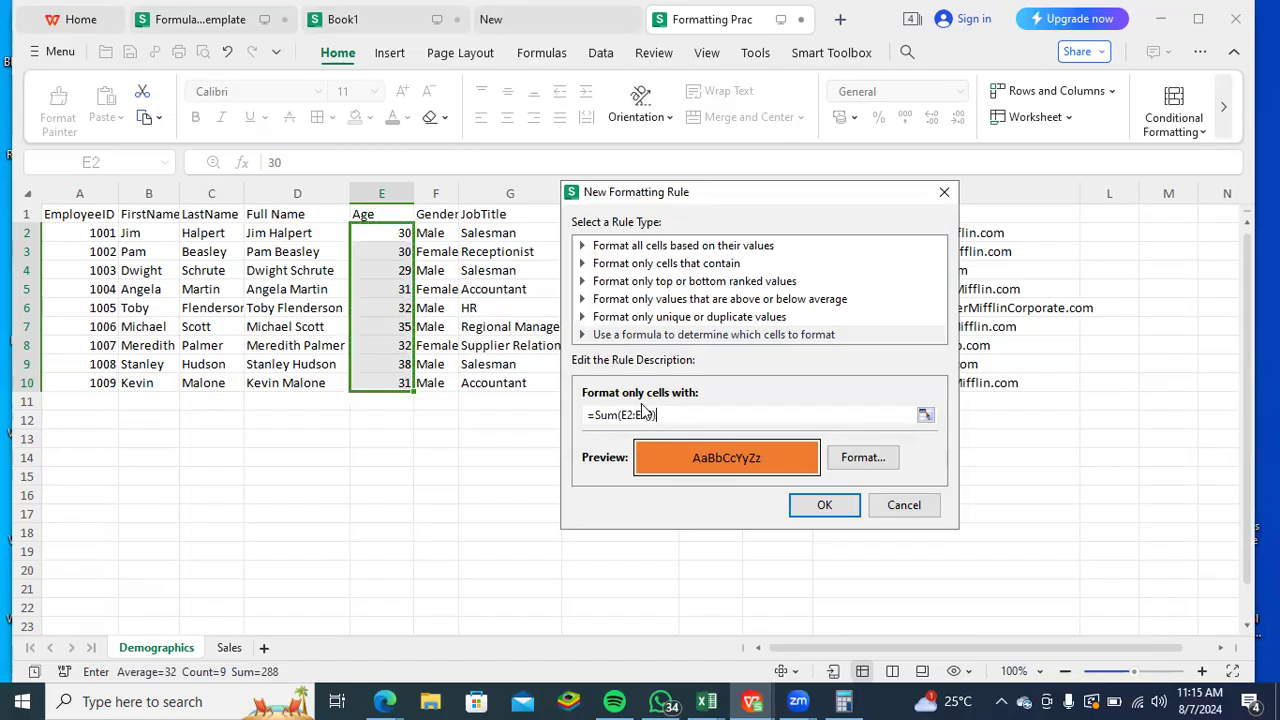
{"action": "left_click", "coordinate": [812, 508]}
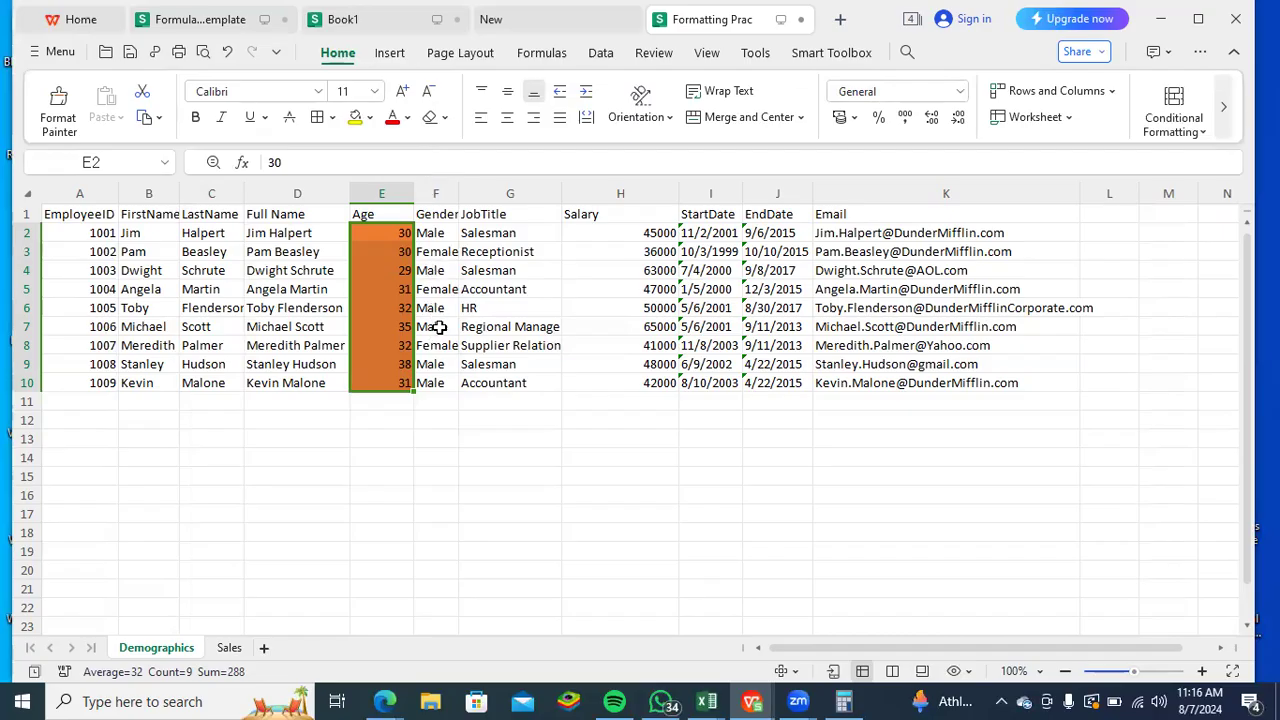
- Undo the formula-based formatting rule on the Age cells and deselect them
{"action": "left_click", "coordinate": [424, 413]}
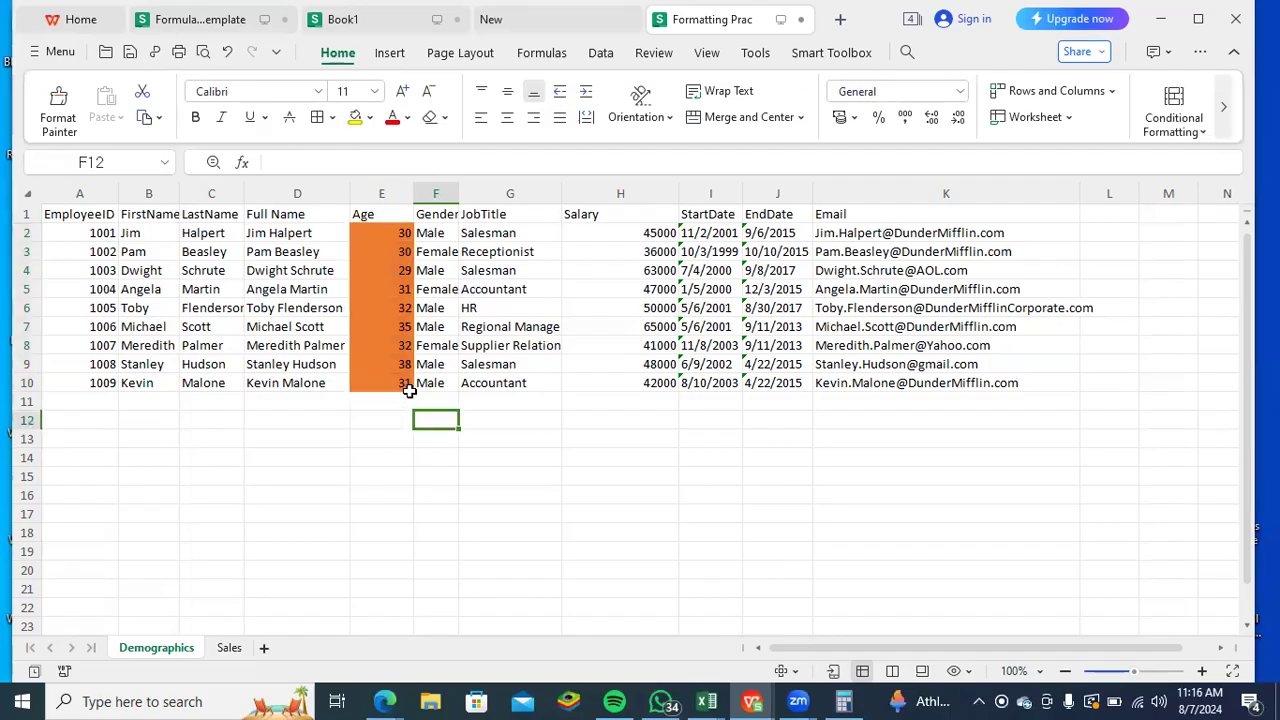
{"action": "key", "text": "ctrl+z"}
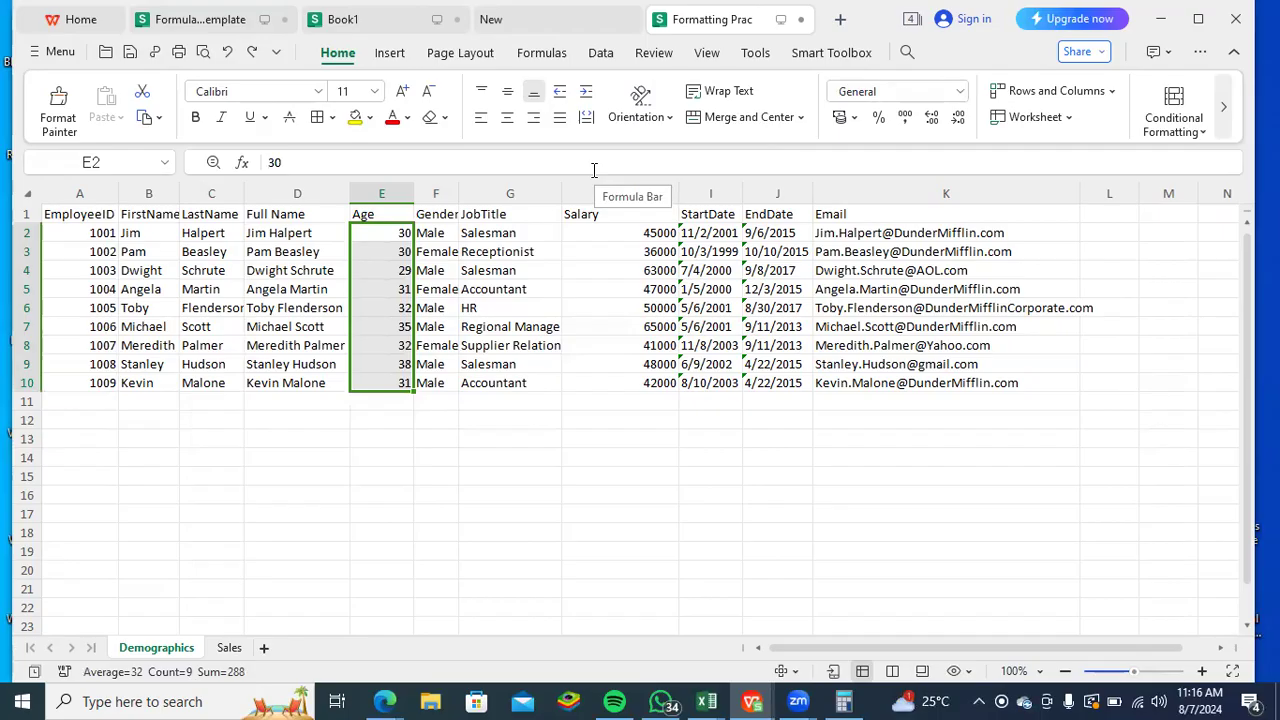
{"action": "left_click", "coordinate": [832, 248]}
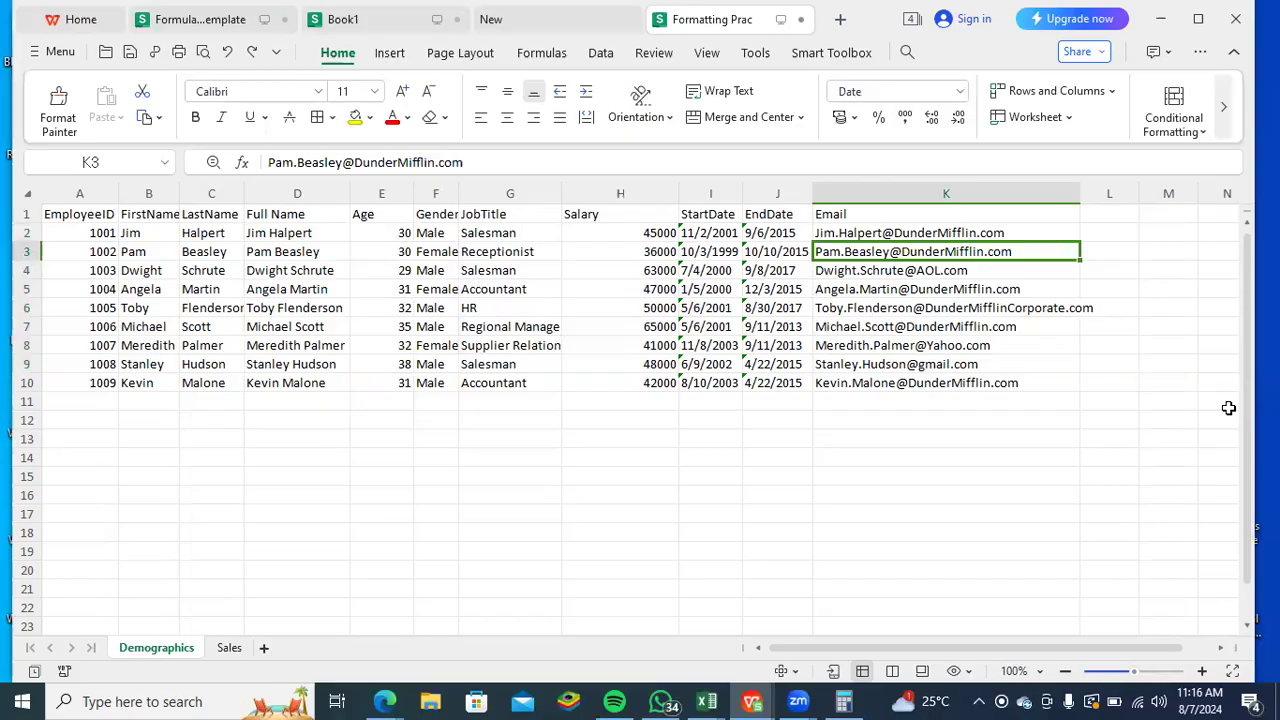
- Create a new blank workbook and enter the title Sales Data in cell A1
{"action": "key", "text": "ctrl+n"}
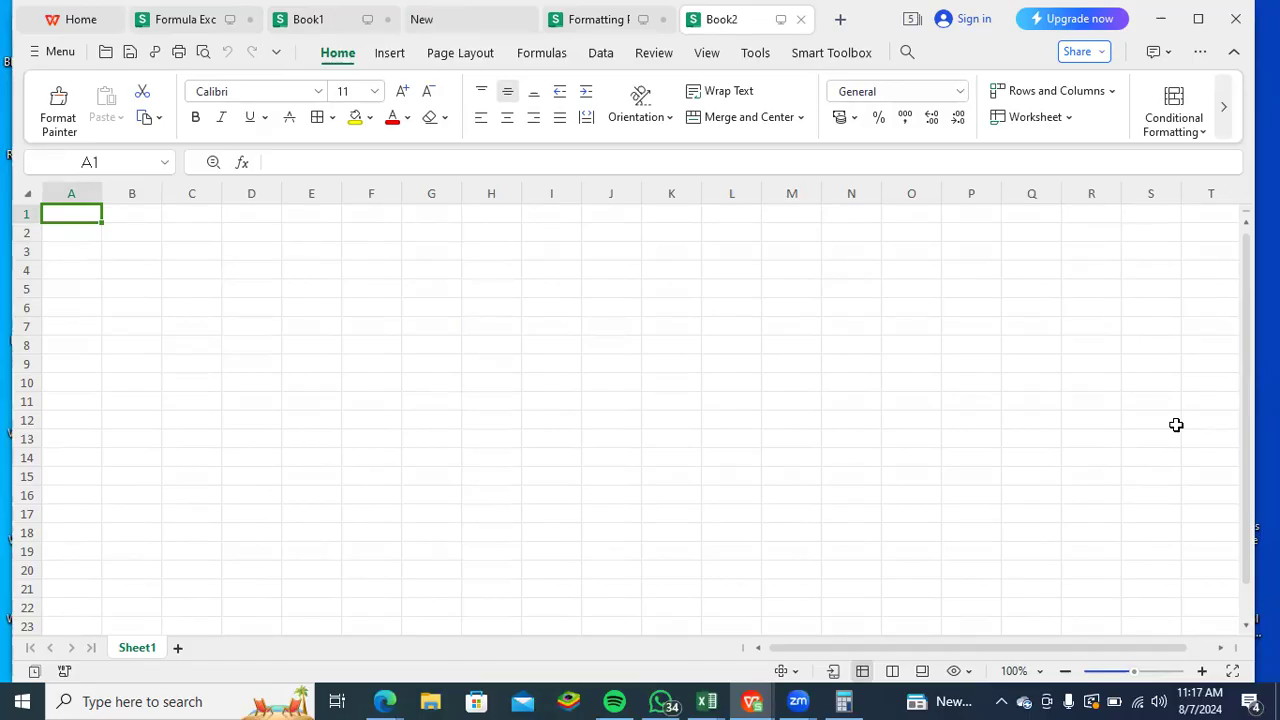
{"action": "type", "text": "Sales"}
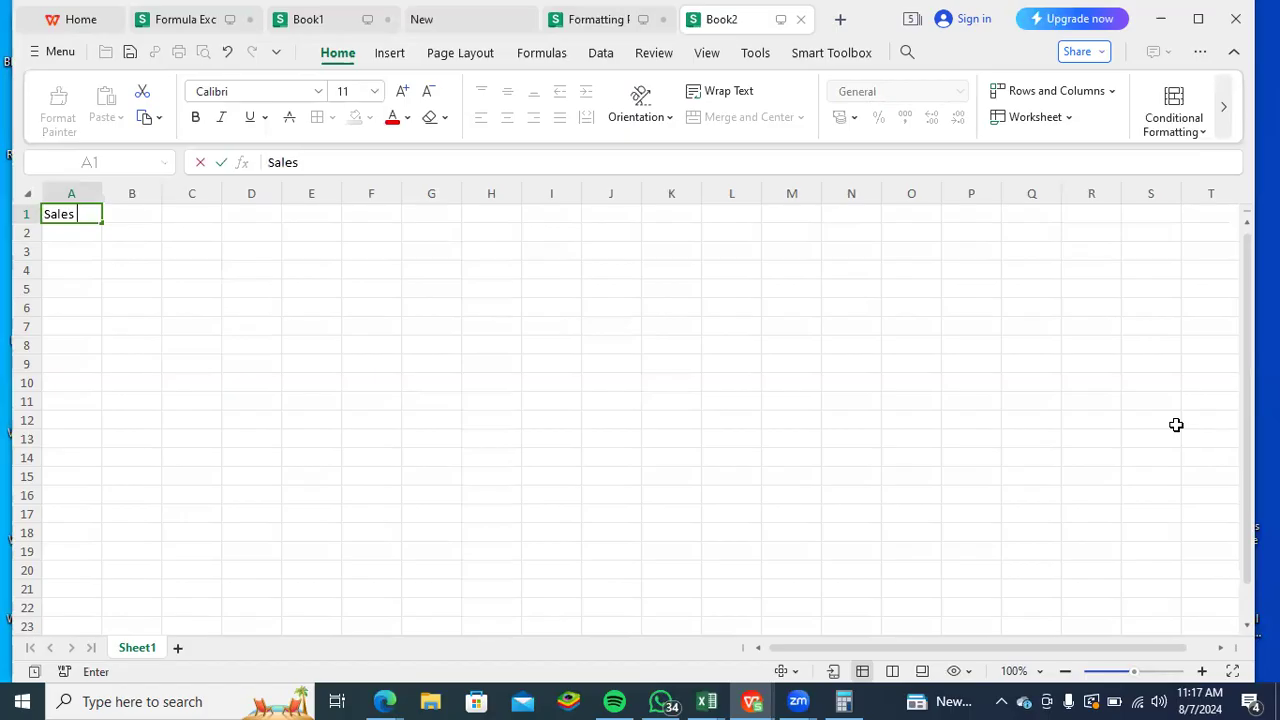
{"action": "type", "text": "Data"}
{"action": "key", "text": "Return"}
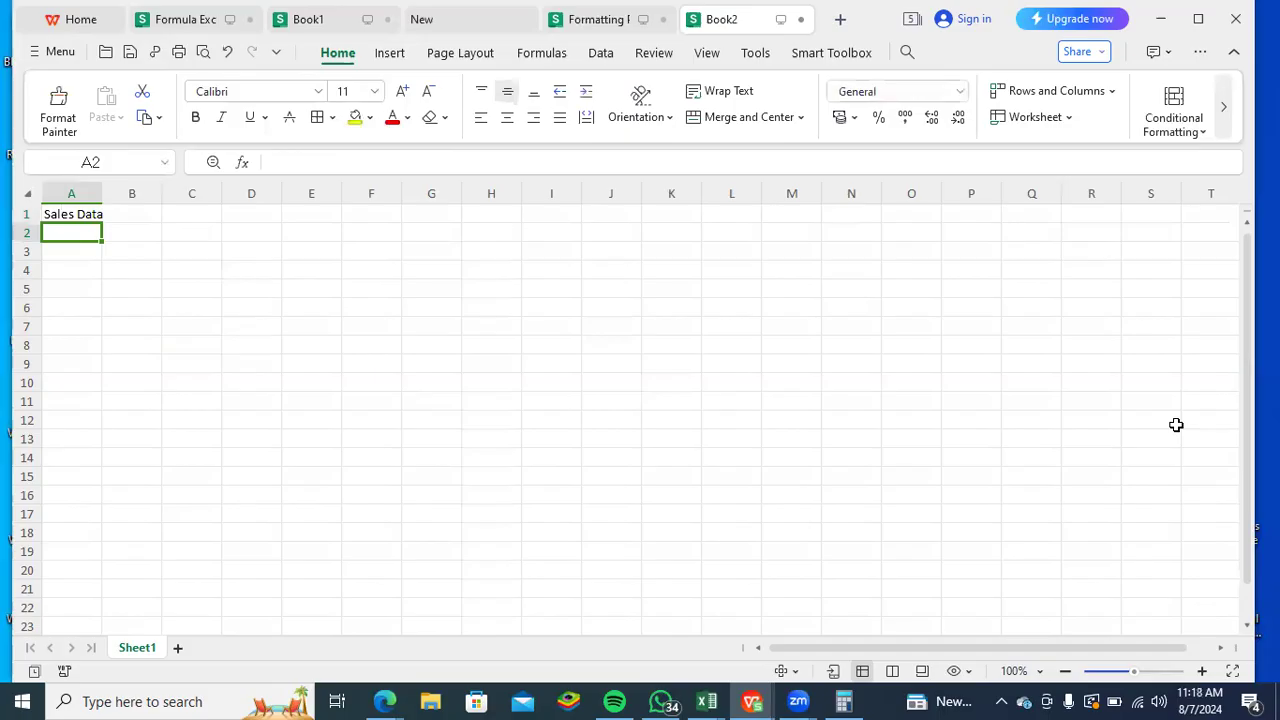
- Enter the column headers Product, Sales and Region in cells A2 to C2
{"action": "type", "text": "Pr"}
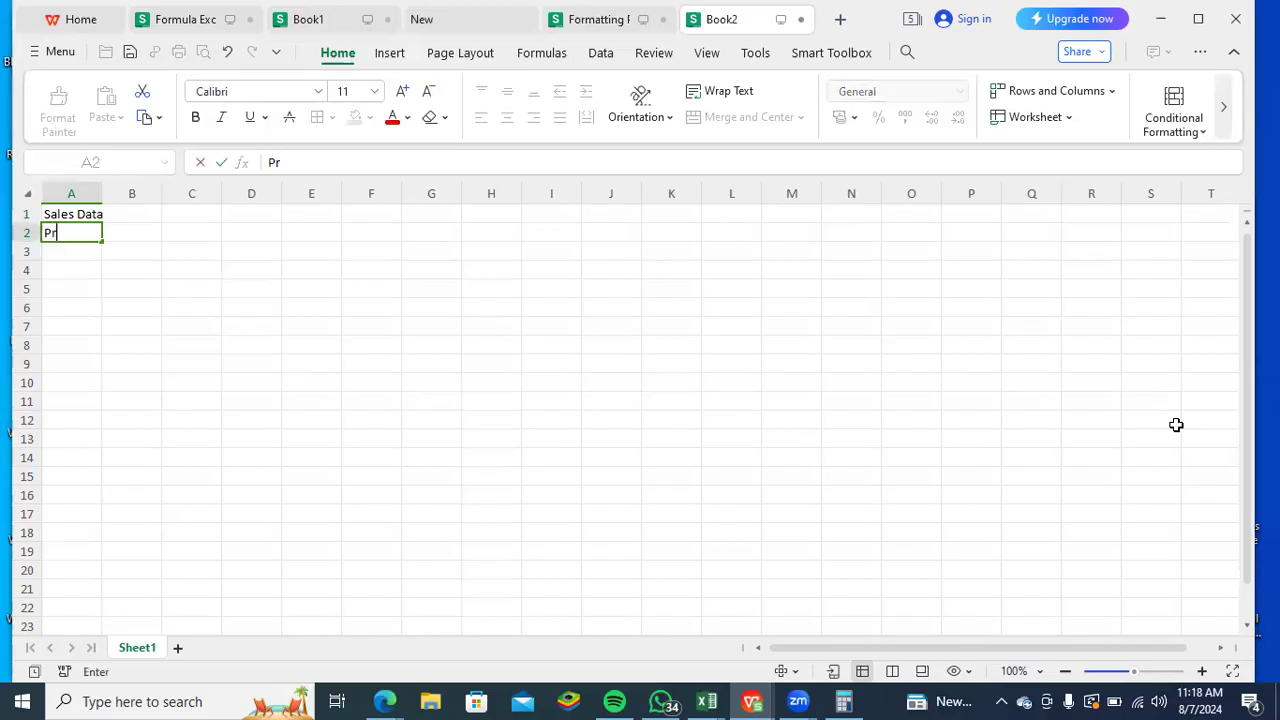
{"action": "type", "text": "oduct"}
{"action": "key", "text": "Tab"}
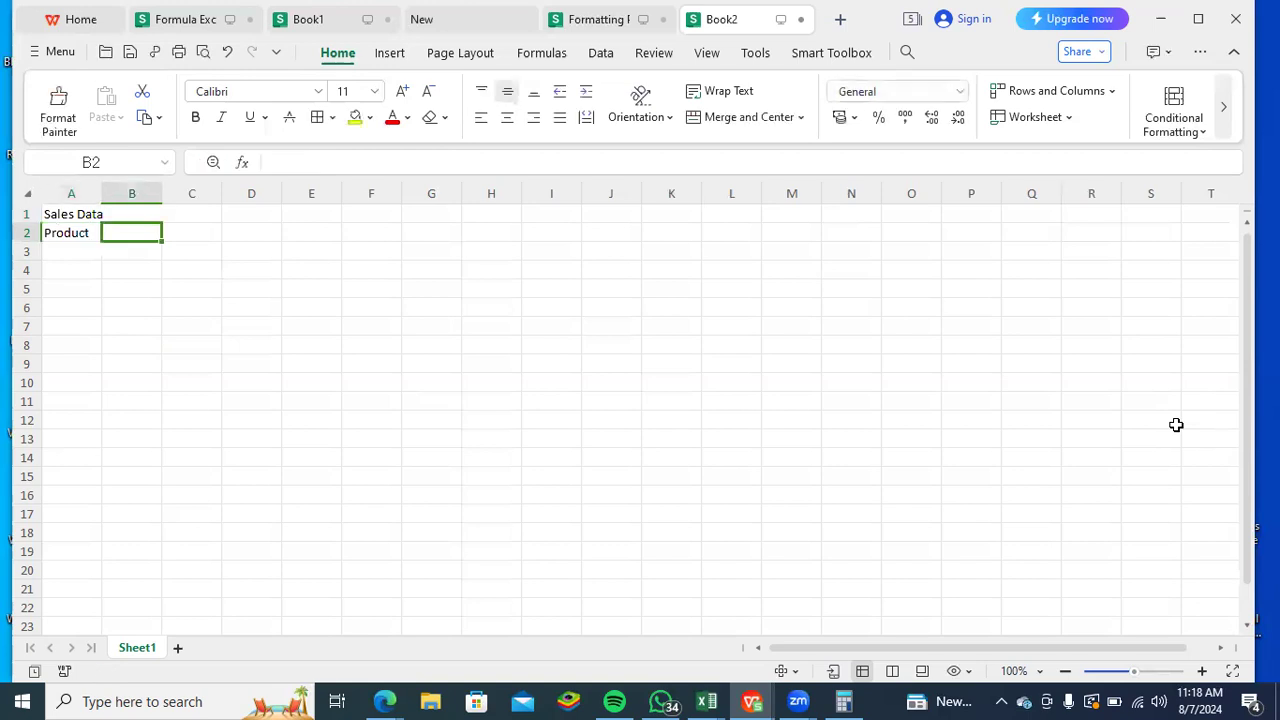
{"action": "type", "text": "Sa"}
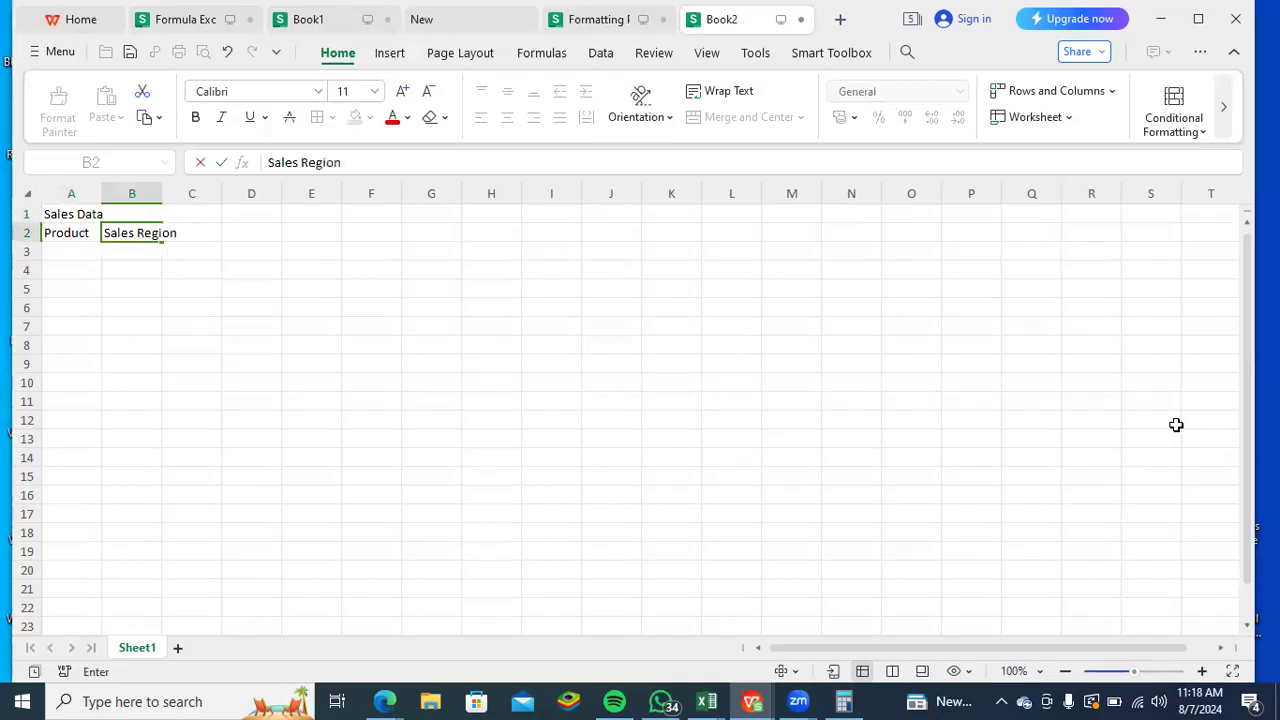
{"action": "type", "text": "les Region"}
{"action": "key", "text": "BackSpace"}
{"action": "key", "text": "BackSpace"}
{"action": "key", "text": "BackSpace"}
{"action": "key", "text": "BackSpace"}
{"action": "key", "text": "BackSpace"}
{"action": "key", "text": "BackSpace"}
{"action": "key", "text": "BackSpace"}
{"action": "key", "text": "Tab"}
{"action": "type", "text": "Re"}
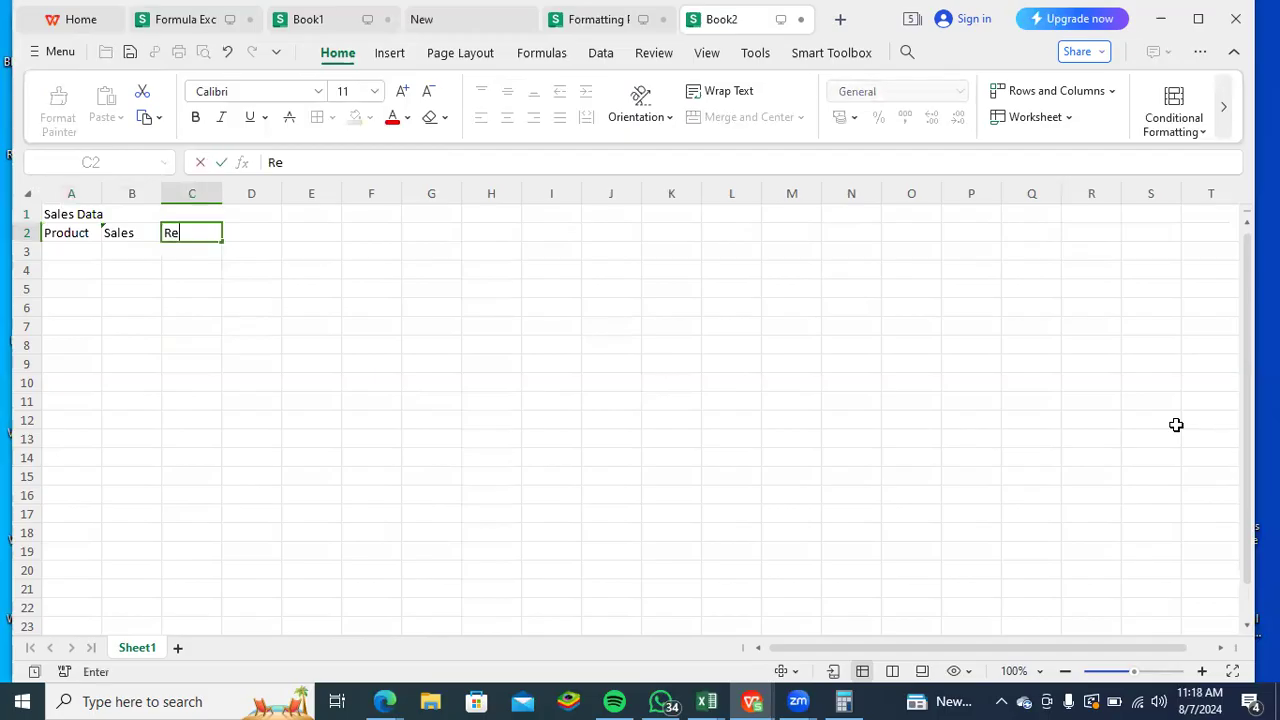
{"action": "type", "text": "gion"}
{"action": "key", "text": "Return"}
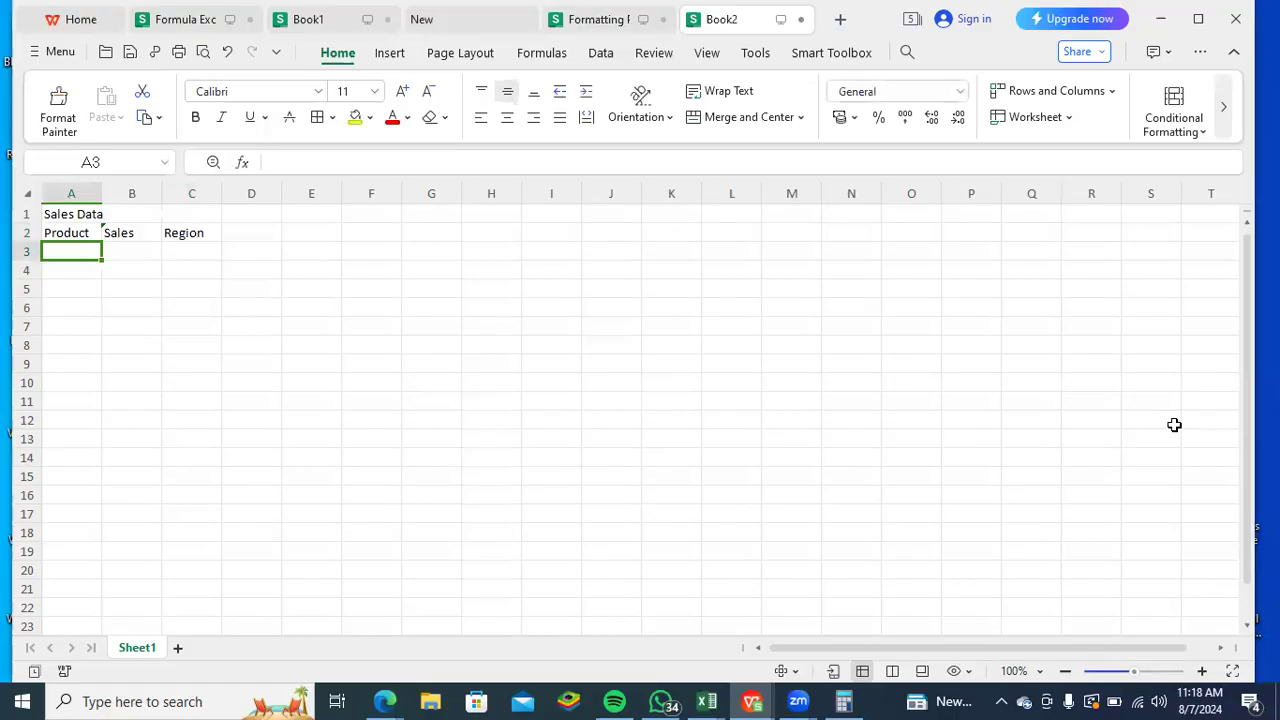
{"action": "type", "text": "a"}
{"action": "key", "text": "Return"}
{"action": "type", "text": "b"}
{"action": "key", "text": "Return"}
{"action": "type", "text": "c"}
{"action": "key", "text": "Return"}
{"action": "type", "text": "d"}
- Enter the product names A, B, C and D in capitals in cells A3 to A6
{"action": "key", "text": "Return"}
{"action": "key", "text": "Up"}
{"action": "key", "text": "Up"}
{"action": "key", "text": "Up"}
{"action": "key", "text": "Up"}
{"action": "type", "text": "A"}
{"action": "key", "text": "Return"}
{"action": "type", "text": "B"}
{"action": "key", "text": "Return"}
{"action": "type", "text": "C"}
{"action": "key", "text": "Return"}
{"action": "type", "text": "D"}
{"action": "key", "text": "Return"}
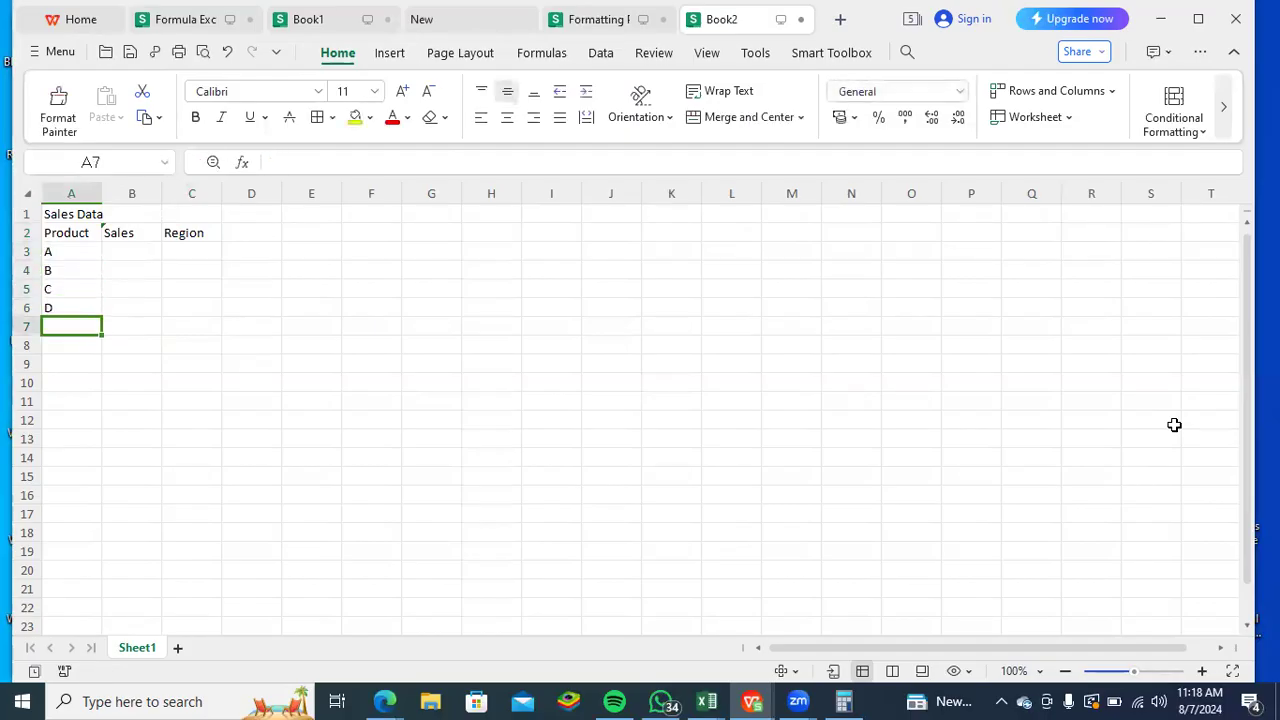
- Enter the sales figures 100, 200, 300 and 400 for products A to D in cells B3 to B6
{"action": "key", "text": "Right"}
{"action": "key", "text": "Up"}
{"action": "key", "text": "Up"}
{"action": "key", "text": "Up"}
{"action": "key", "text": "Up"}
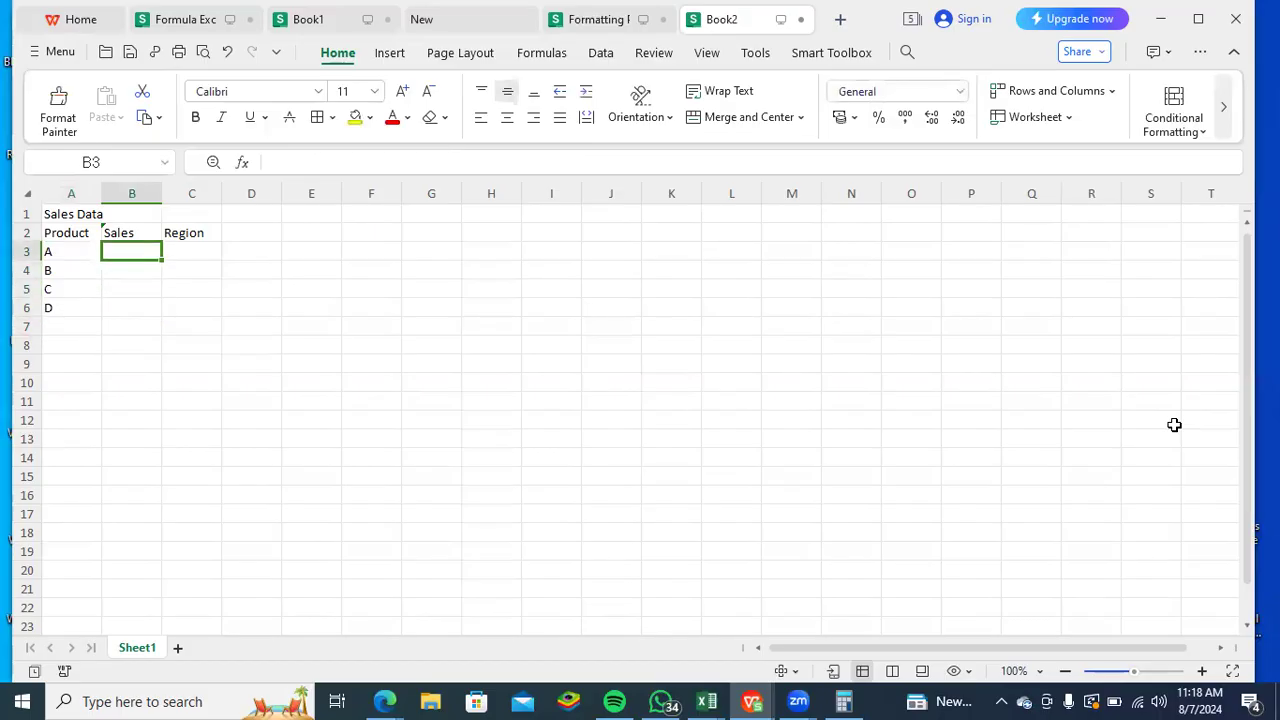
{"action": "type", "text": "100"}
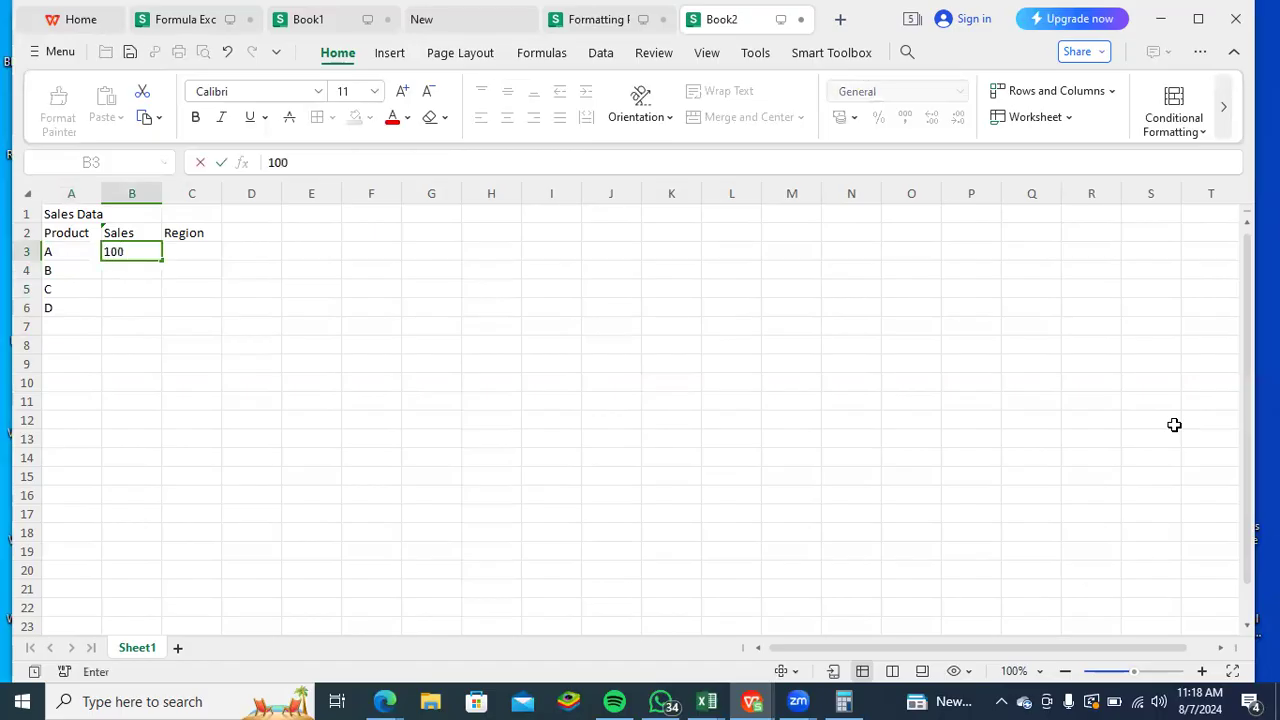
{"action": "key", "text": "Return"}
{"action": "type", "text": "200"}
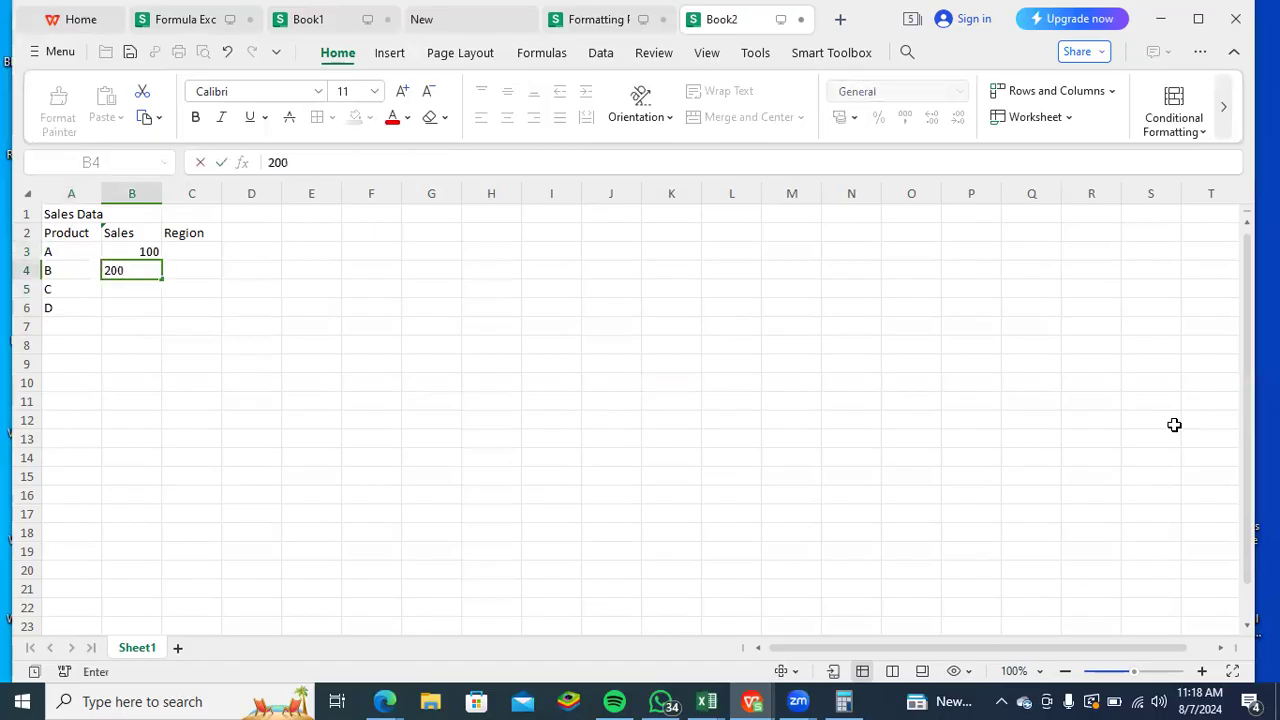
{"action": "key", "text": "Return"}
{"action": "type", "text": "300"}
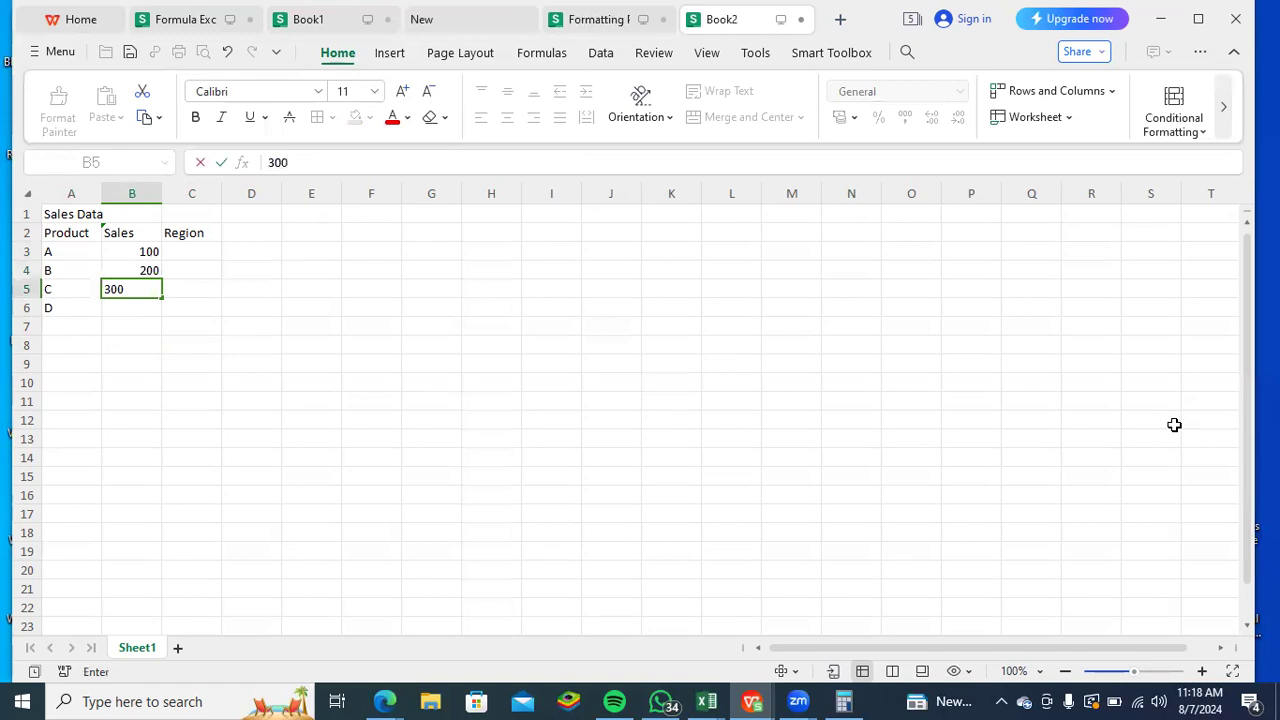
{"action": "key", "text": "Return"}
{"action": "type", "text": "400"}
{"action": "key", "text": "Tab"}
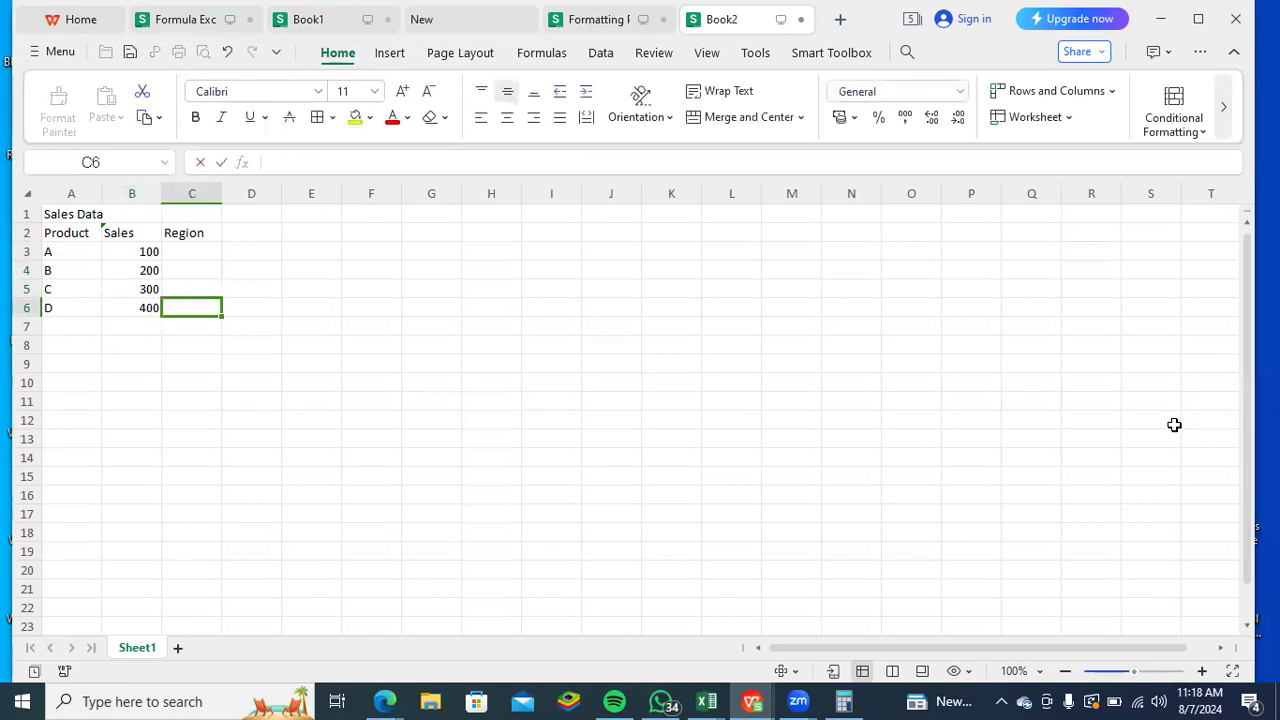
- Fill the Region column, cells C3 to C6, with North, South, East and West
{"action": "key", "text": "Up"}
{"action": "key", "text": "Up"}
{"action": "key", "text": "Up"}
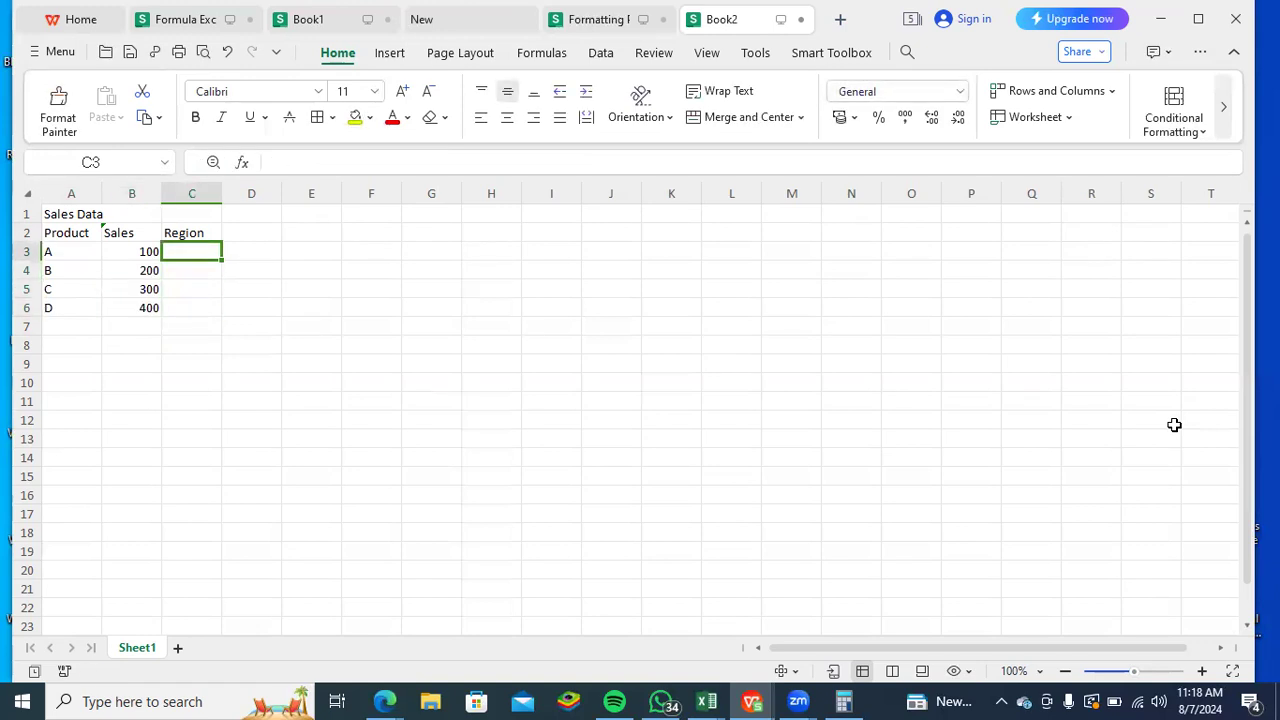
{"action": "type", "text": "nORTH"}
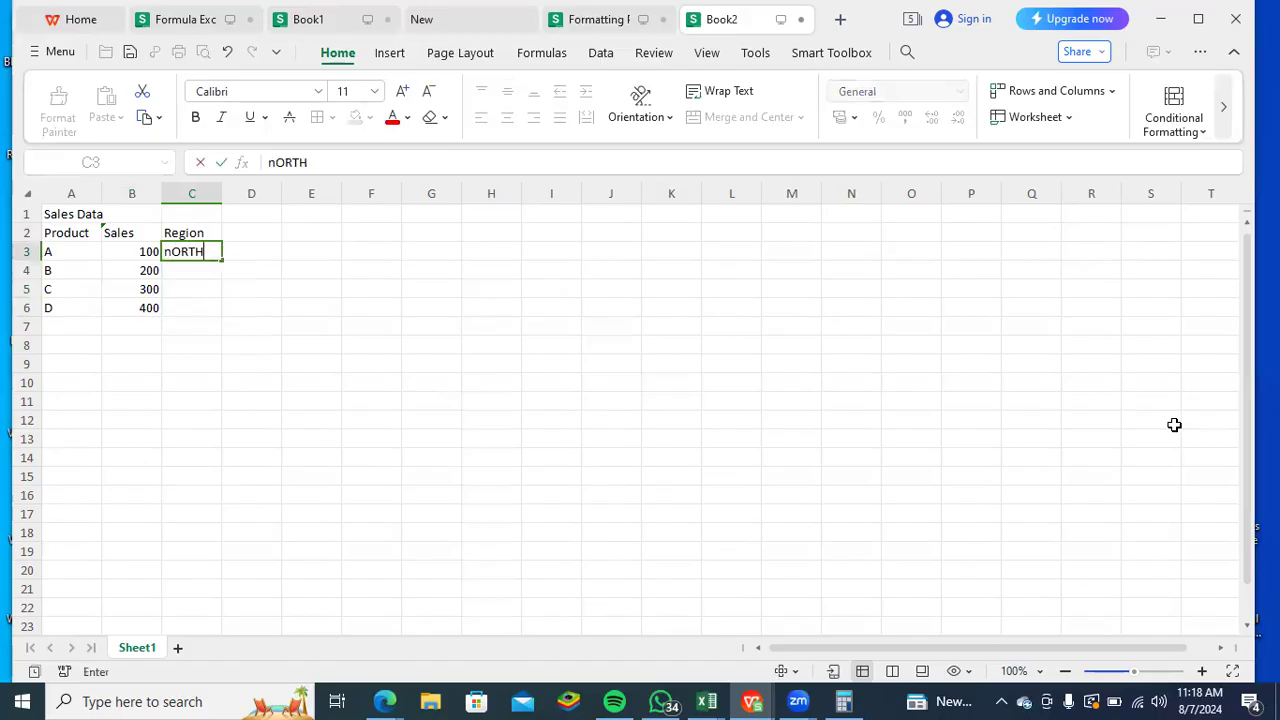
{"action": "key", "text": "BackSpace"}
{"action": "key", "text": "BackSpace"}
{"action": "key", "text": "BackSpace"}
{"action": "key", "text": "BackSpace"}
{"action": "key", "text": "BackSpace"}
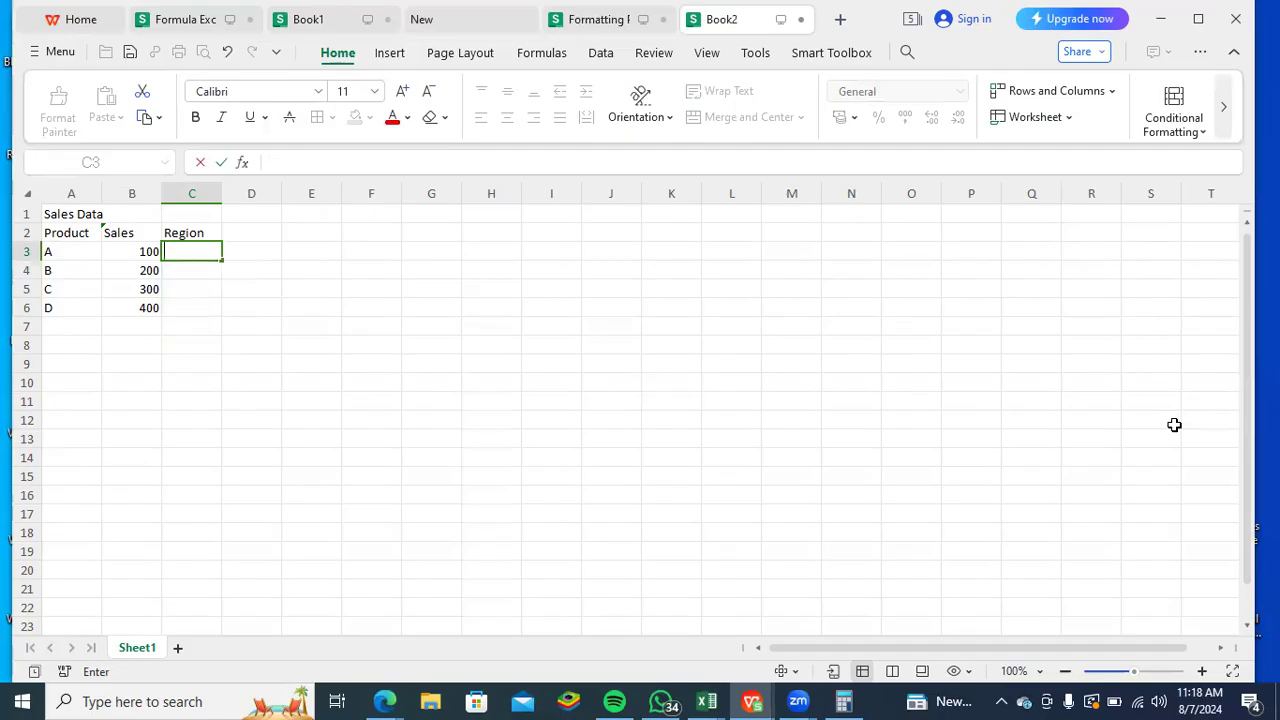
{"action": "type", "text": "North"}
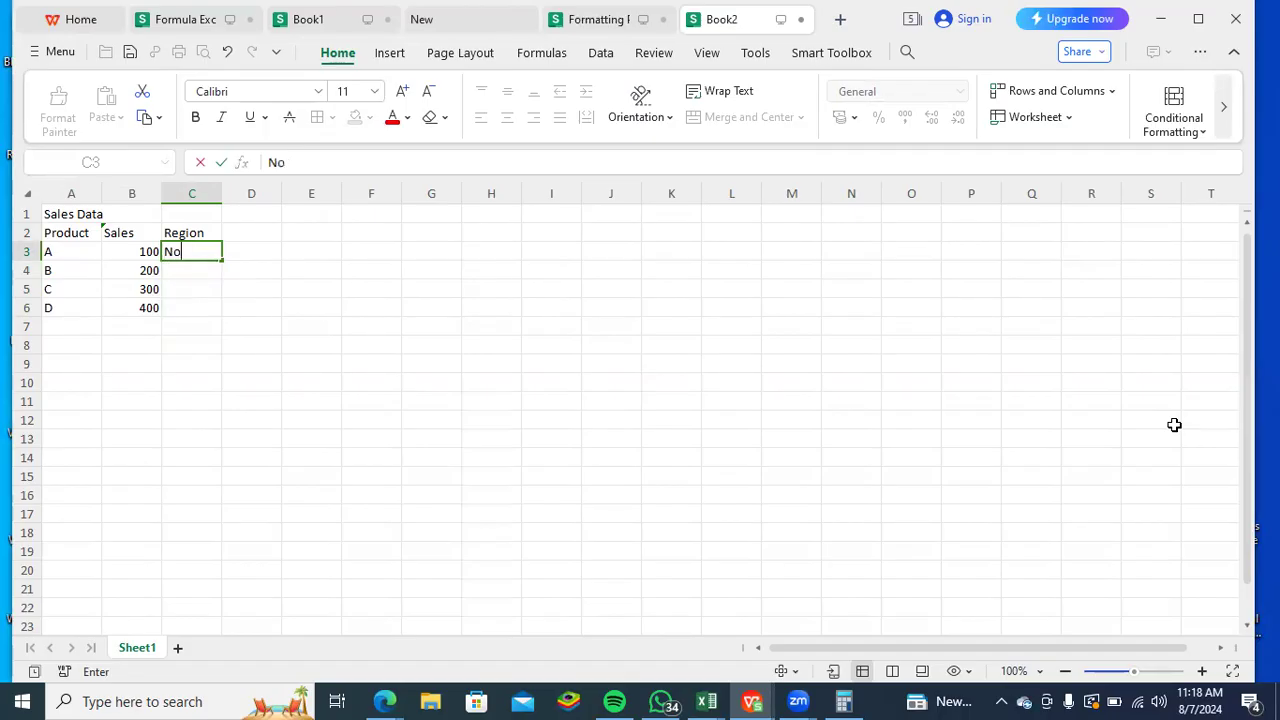
{"action": "key", "text": "Return"}
{"action": "type", "text": "South"}
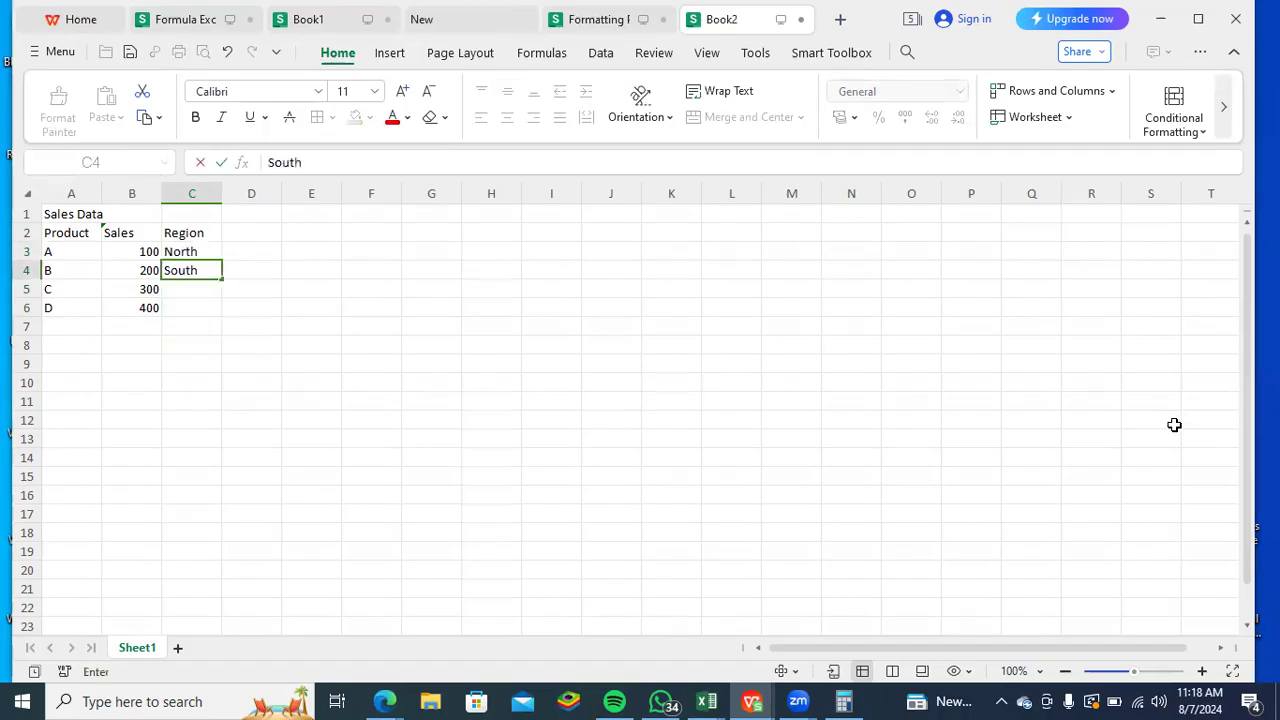
{"action": "key", "text": "Return"}
{"action": "type", "text": "East"}
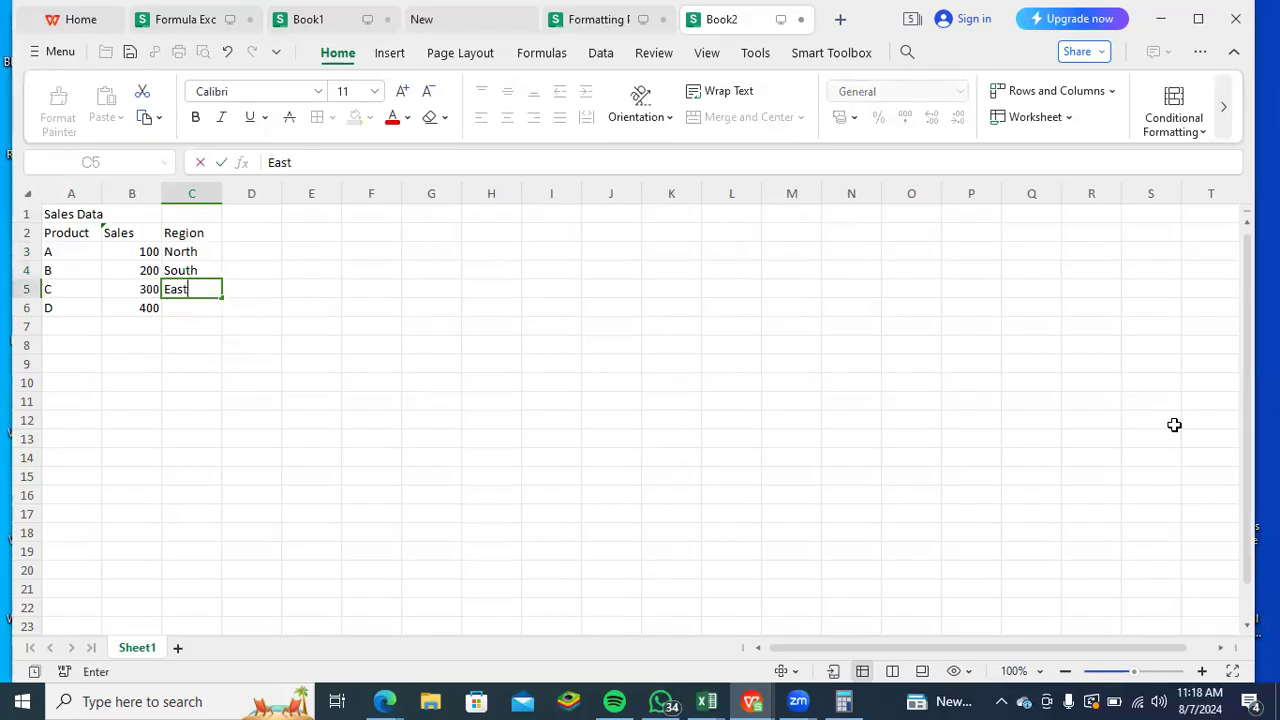
{"action": "key", "text": "Return"}
{"action": "type", "text": "West"}
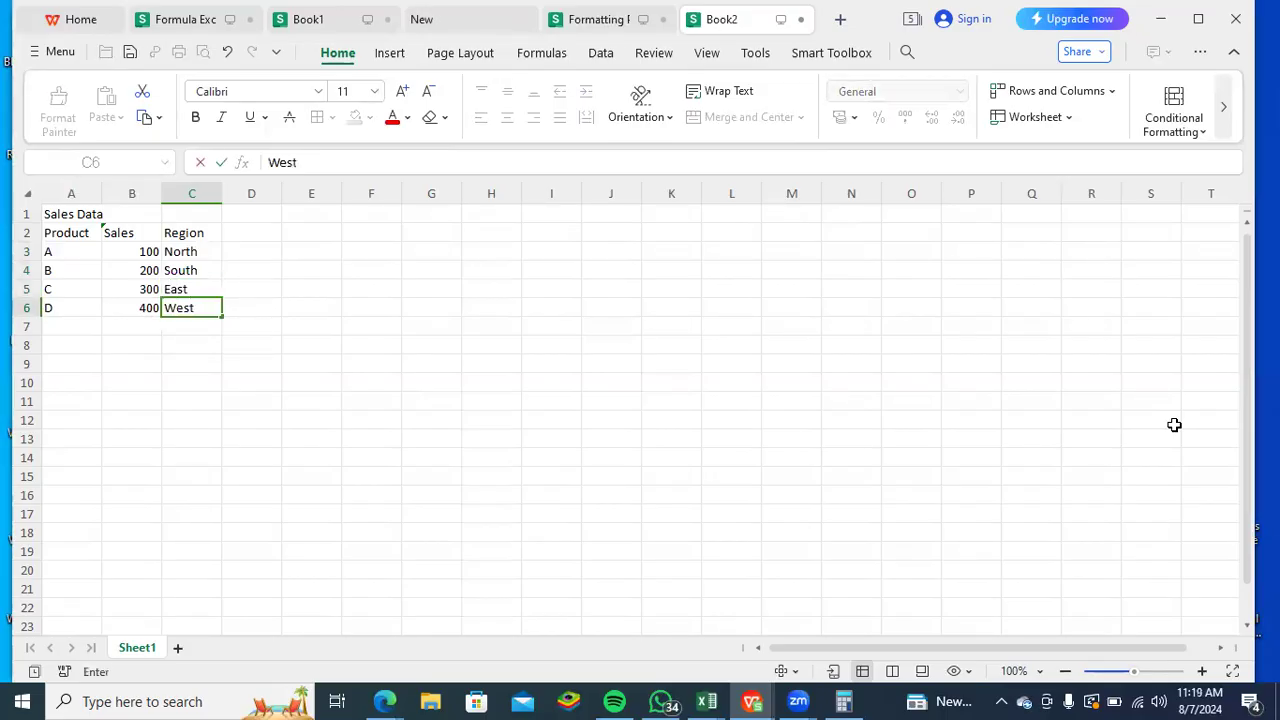
{"action": "key", "text": "Return"}
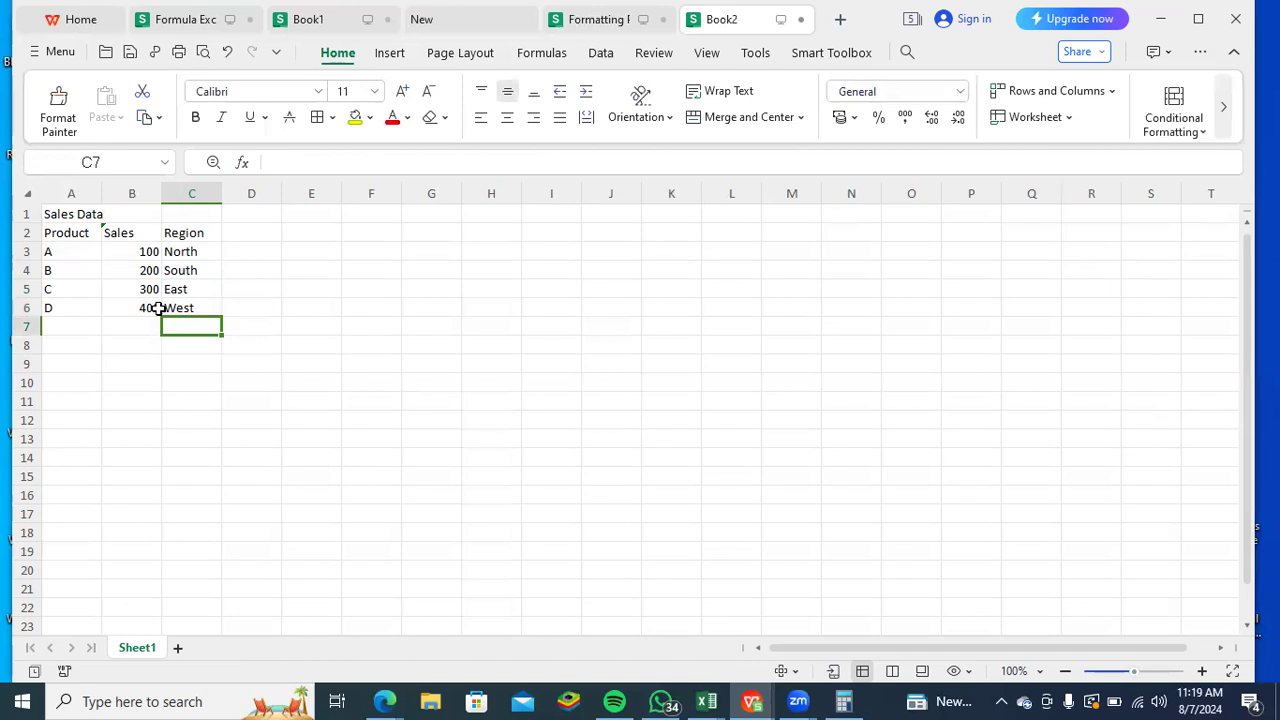
- Move the whole sales table from A1:C6 to G4:I9
{"action": "left_click_drag", "start_coordinate": [196, 308], "coordinate": [54, 211]}
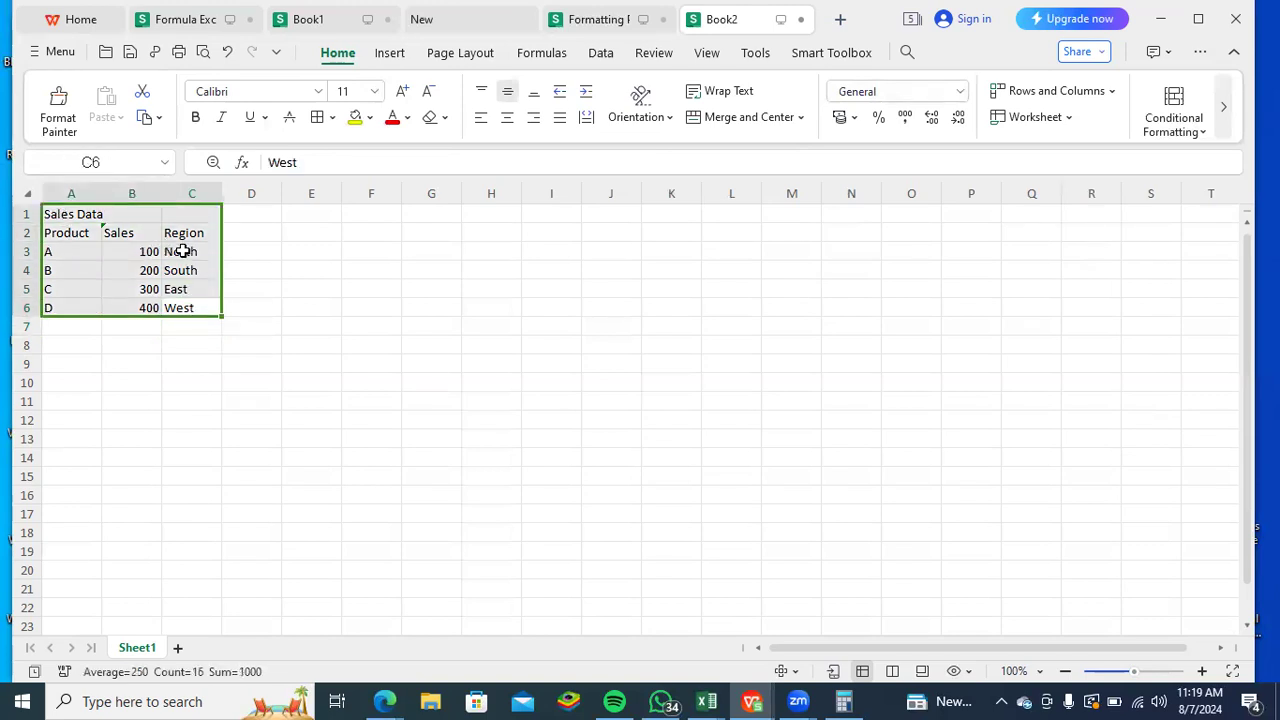
{"action": "left_click_drag", "start_coordinate": [218, 258], "coordinate": [531, 306]}
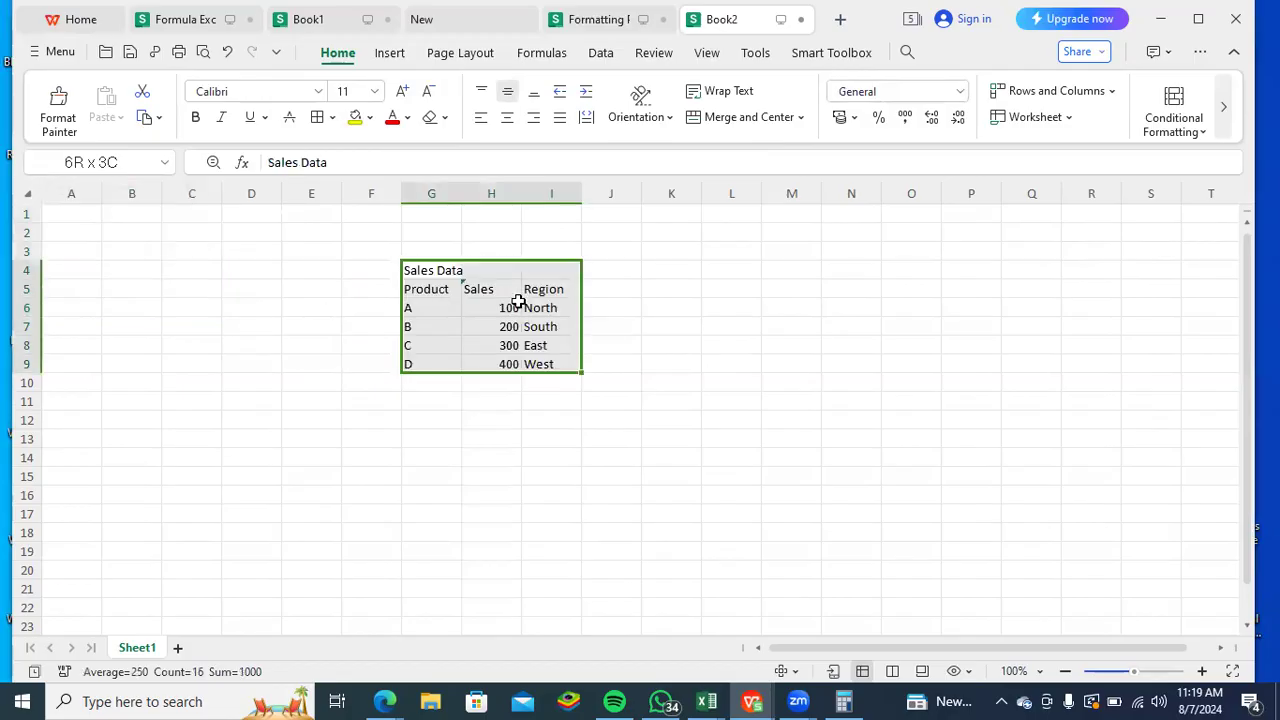
- Merge and center the Sales Data title across G4:I4 and make it bold
{"action": "left_click", "coordinate": [443, 271]}
{"action": "left_click_drag", "start_coordinate": [449, 269], "coordinate": [531, 275]}
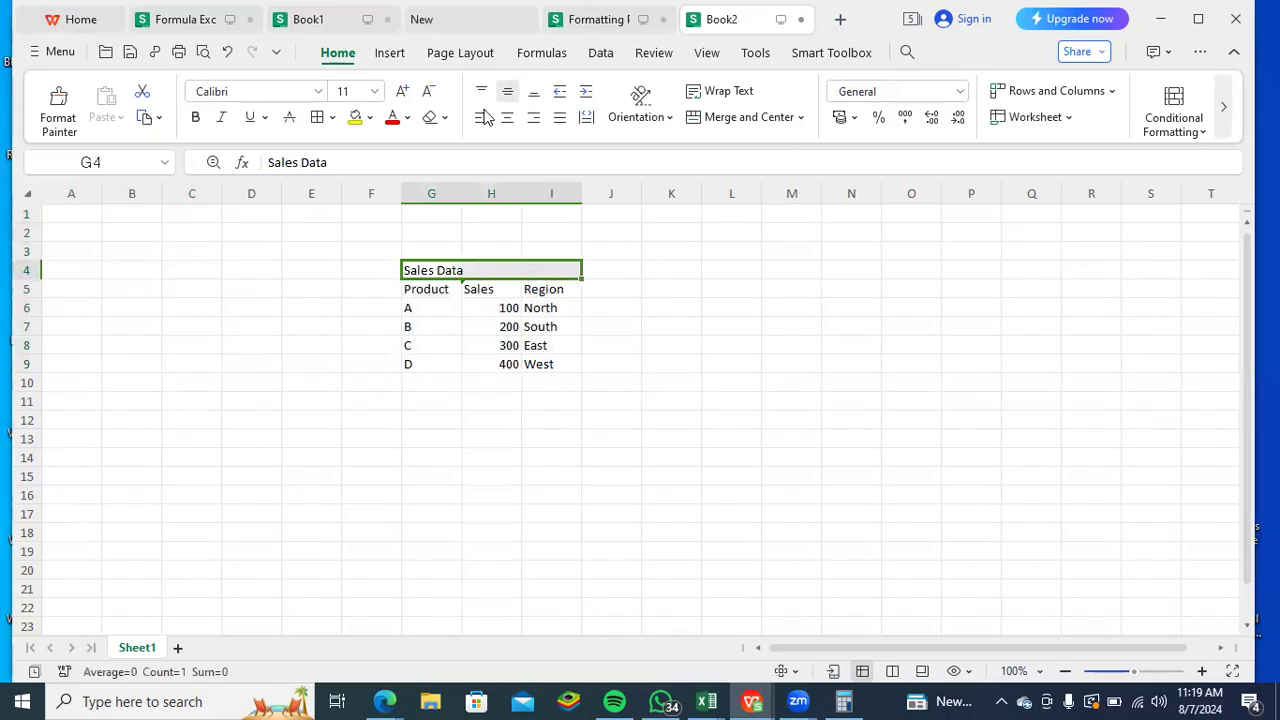
{"action": "left_click", "coordinate": [742, 118]}
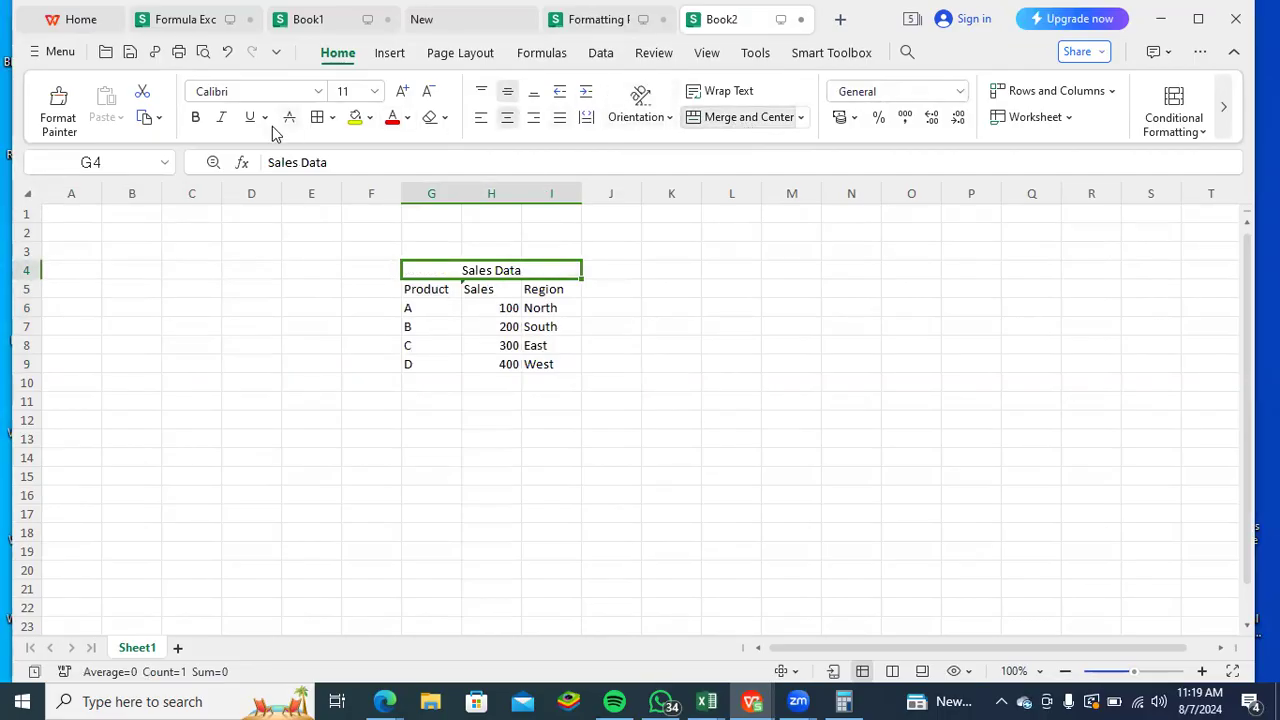
{"action": "left_click", "coordinate": [200, 122]}
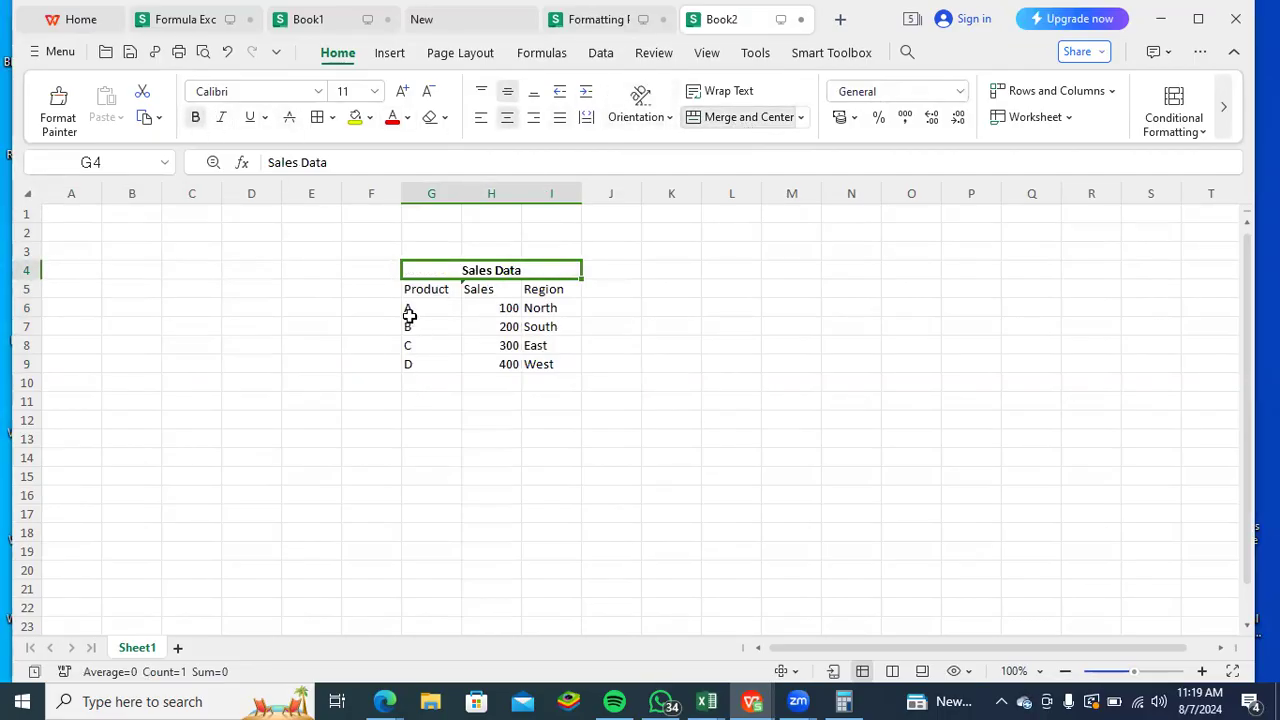
- Make the header row G5:I5 bold and set both the headers and the Sales Data title to font size 14
{"action": "left_click_drag", "start_coordinate": [408, 293], "coordinate": [545, 290]}
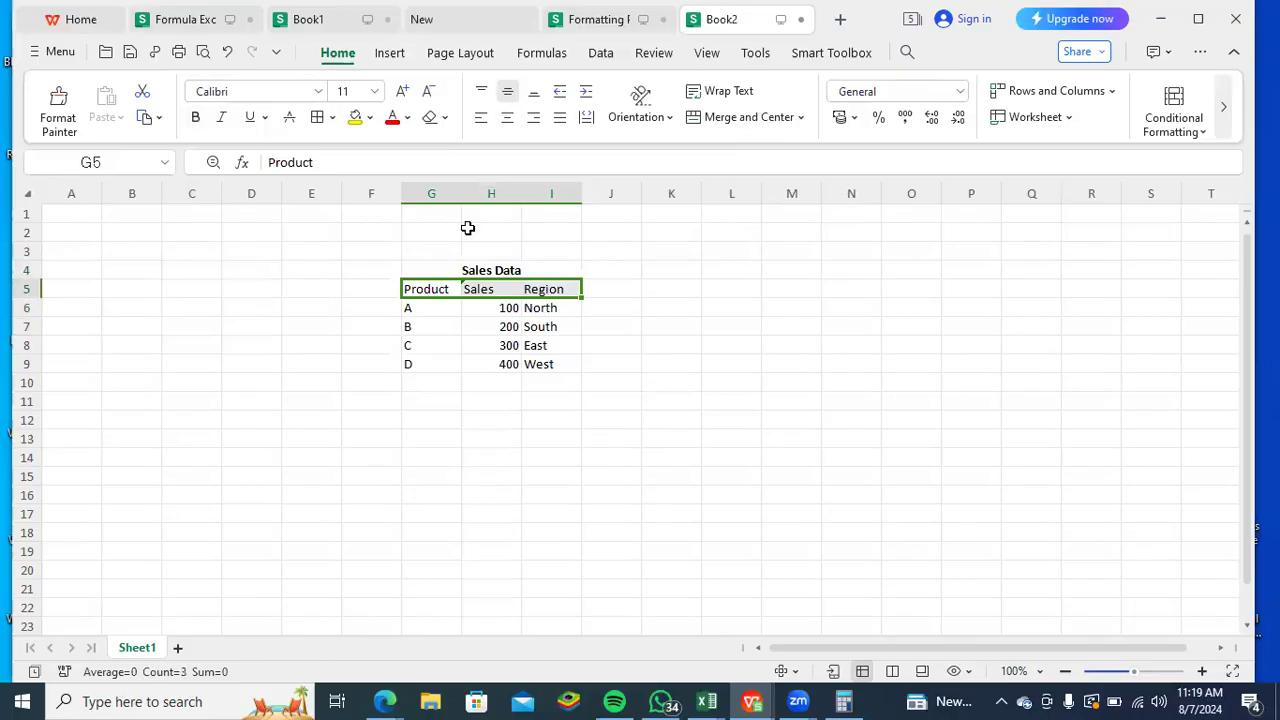
{"action": "left_click", "coordinate": [197, 119]}
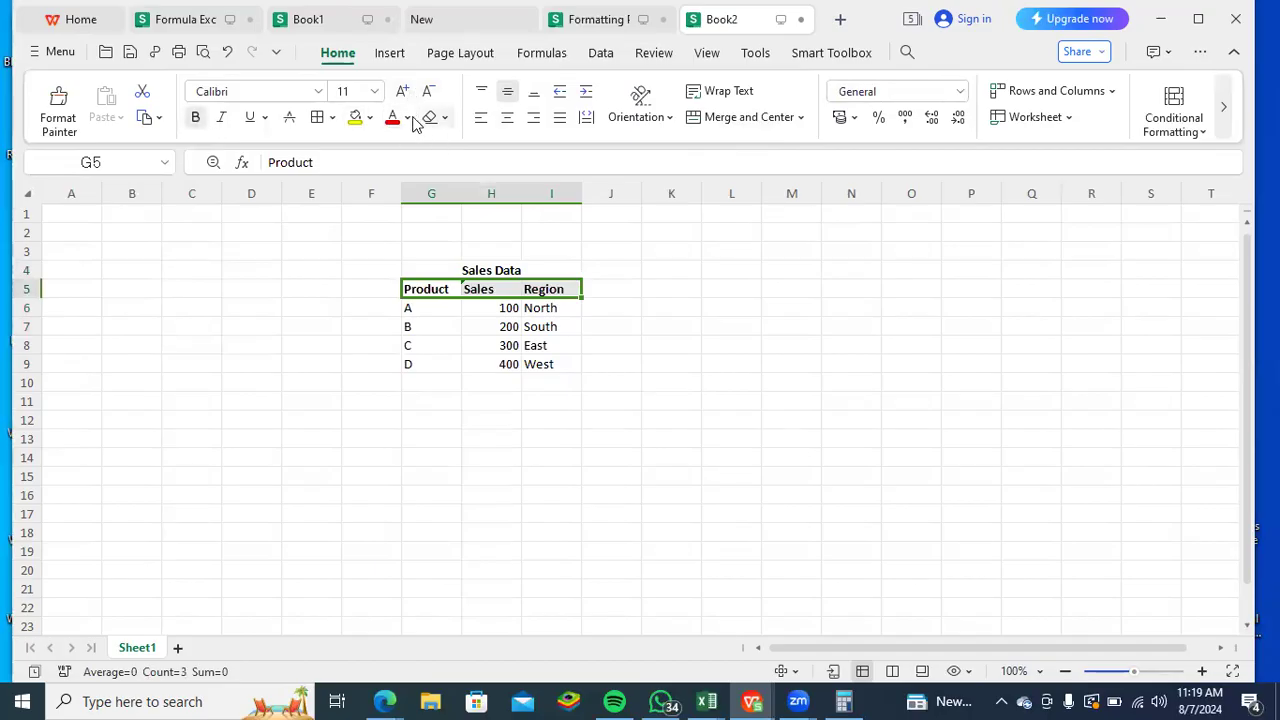
{"action": "left_click", "coordinate": [376, 95]}
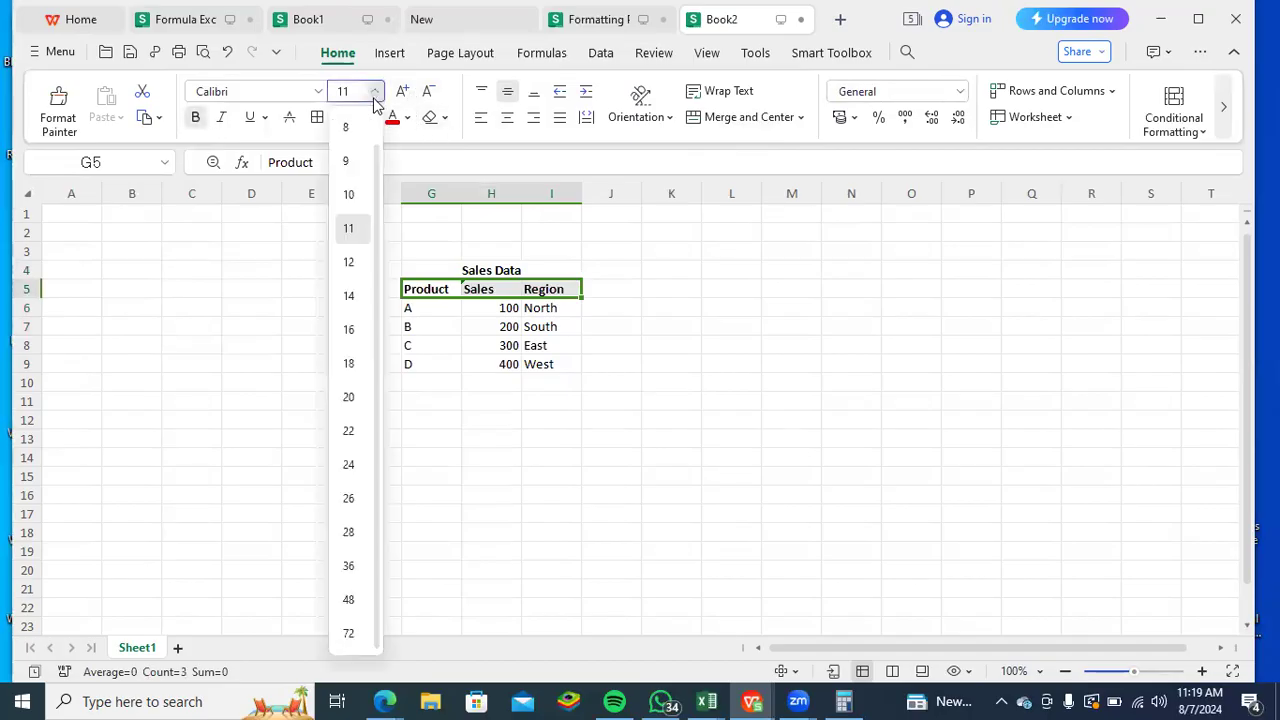
{"action": "left_click", "coordinate": [359, 295]}
{"action": "left_click", "coordinate": [443, 266]}
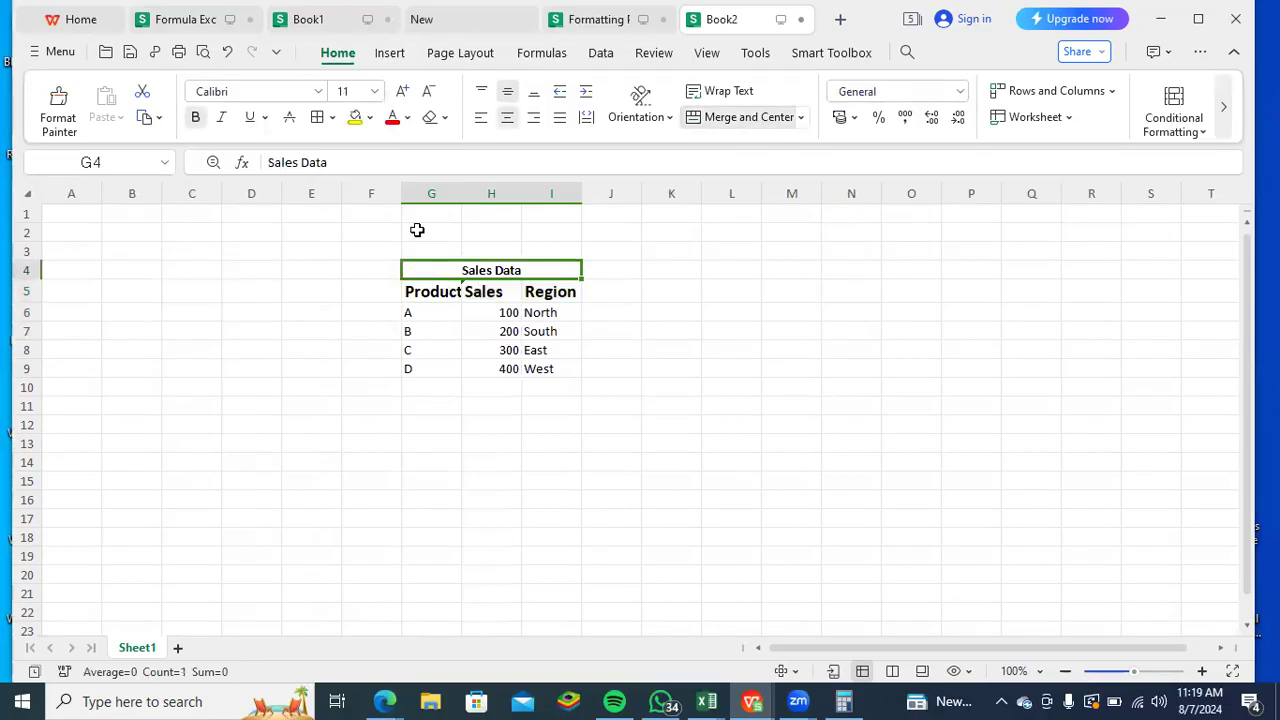
{"action": "left_click", "coordinate": [373, 94]}
{"action": "left_click", "coordinate": [356, 295]}
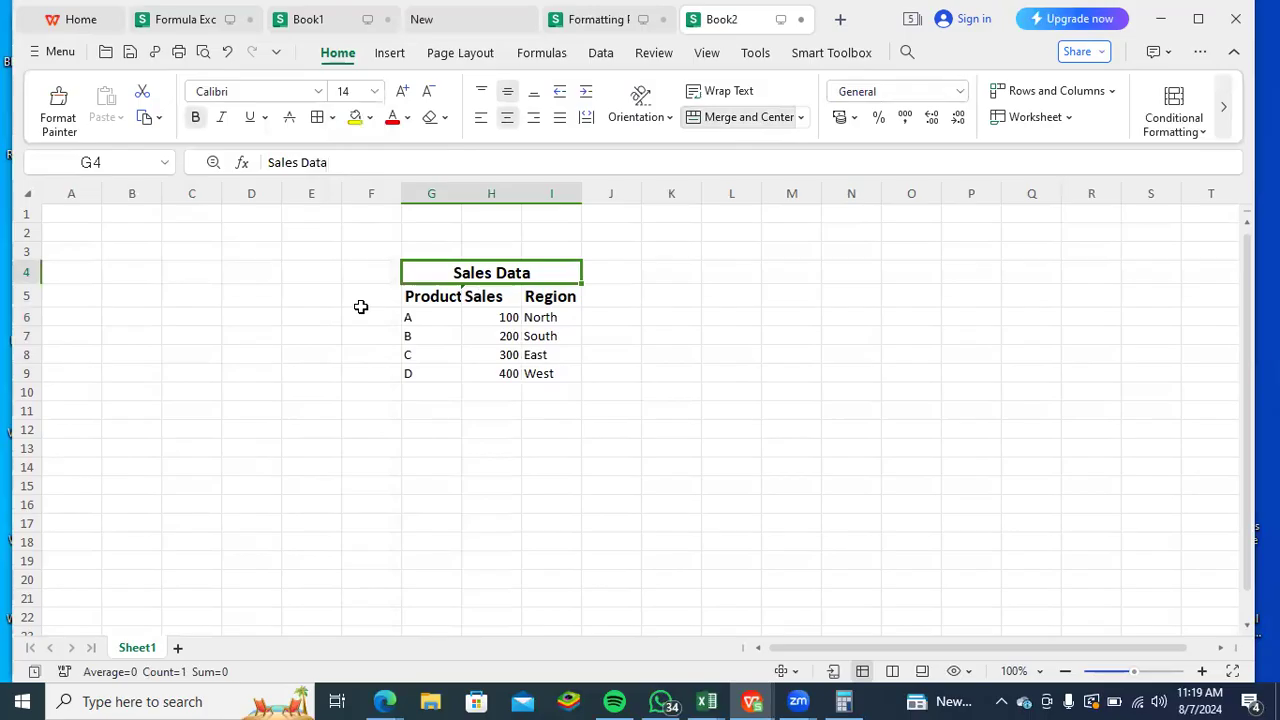
- Center the contents of G2:J9 horizontally and widen the Product and Region columns to fit their headers
{"action": "left_click_drag", "start_coordinate": [424, 232], "coordinate": [584, 379]}
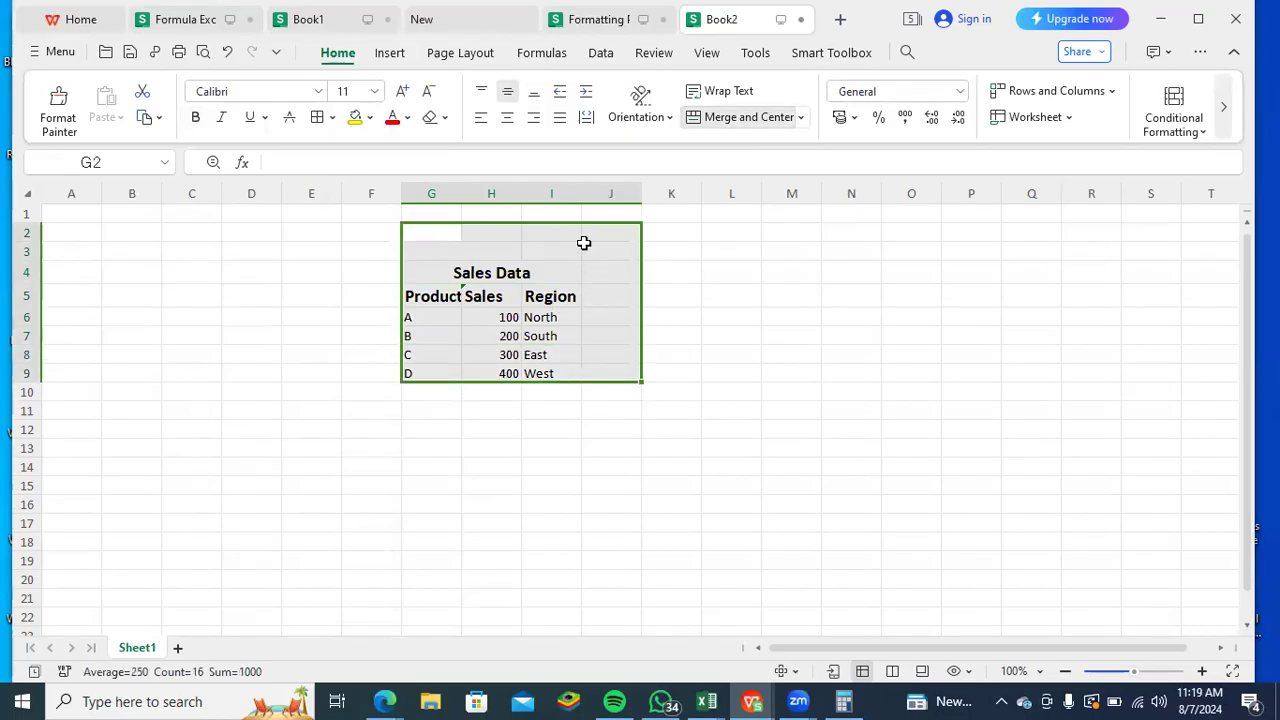
{"action": "double_click", "coordinate": [577, 196]}
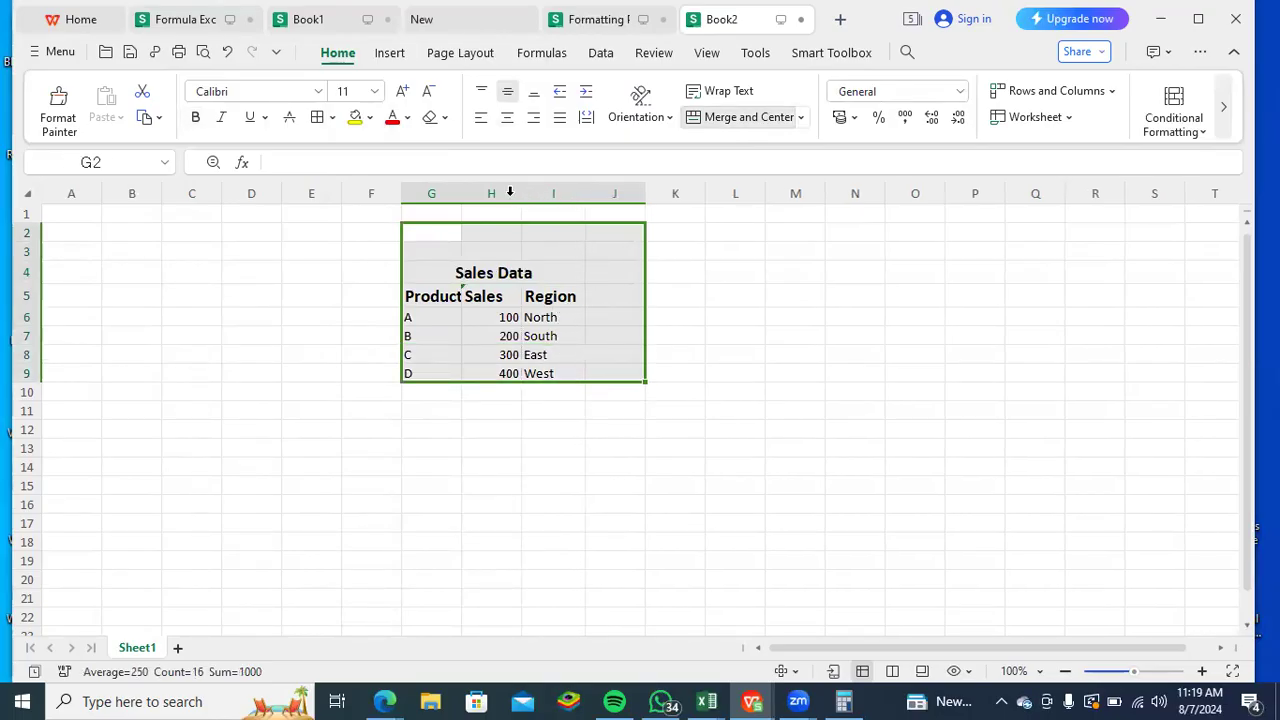
{"action": "left_click", "coordinate": [507, 120]}
{"action": "left_click", "coordinate": [546, 440]}
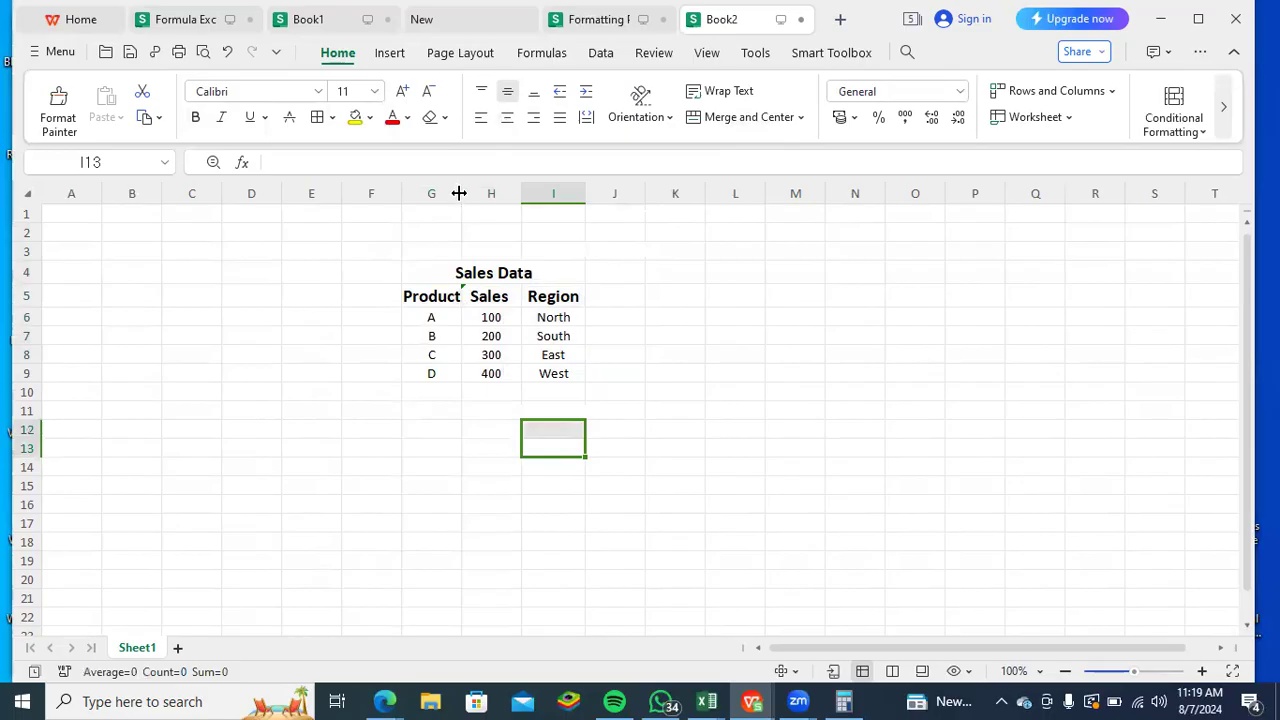
{"action": "left_click_drag", "start_coordinate": [460, 193], "coordinate": [474, 193]}
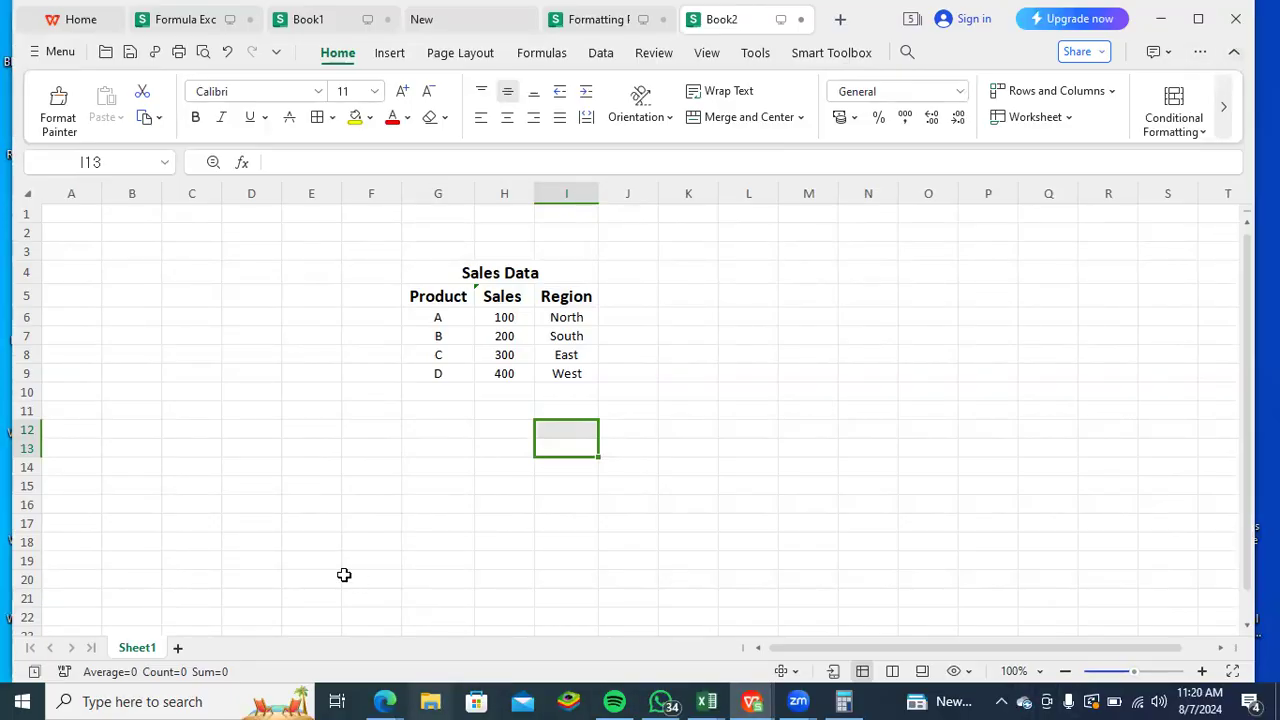
- Add a new worksheet and rename it Sales Summary
{"action": "left_click", "coordinate": [178, 648]}
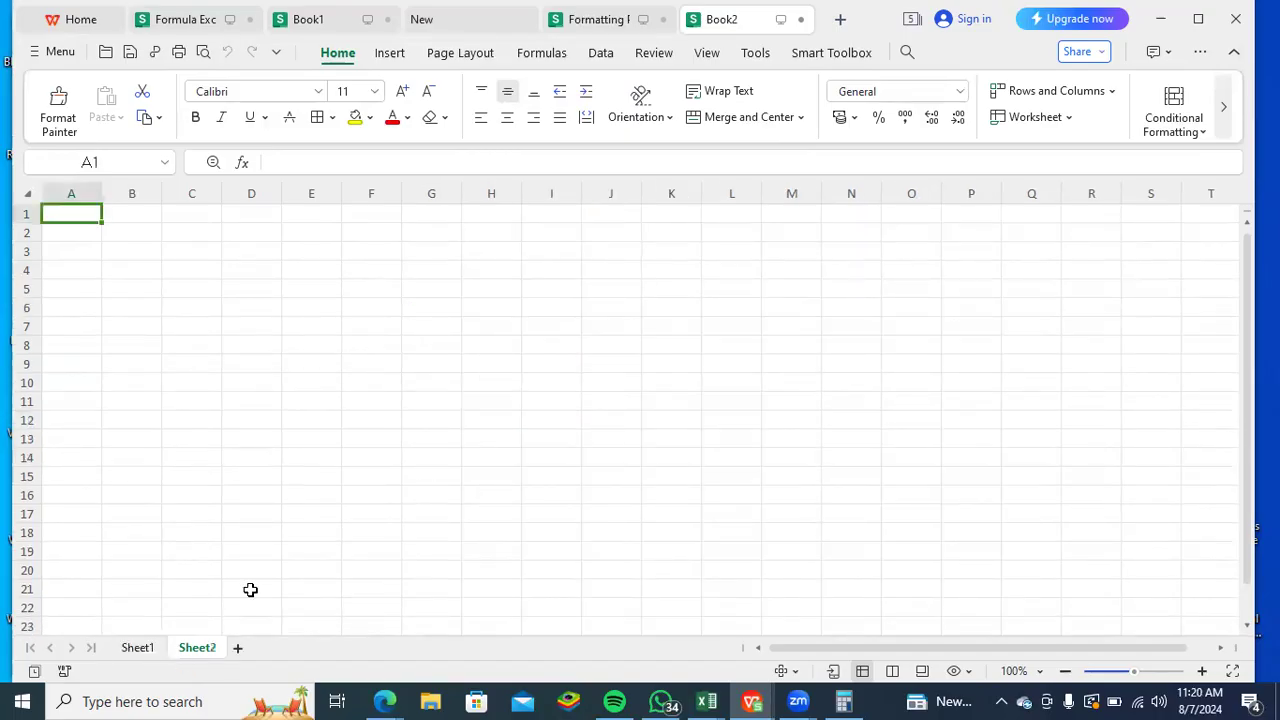
{"action": "right_click", "coordinate": [200, 649]}
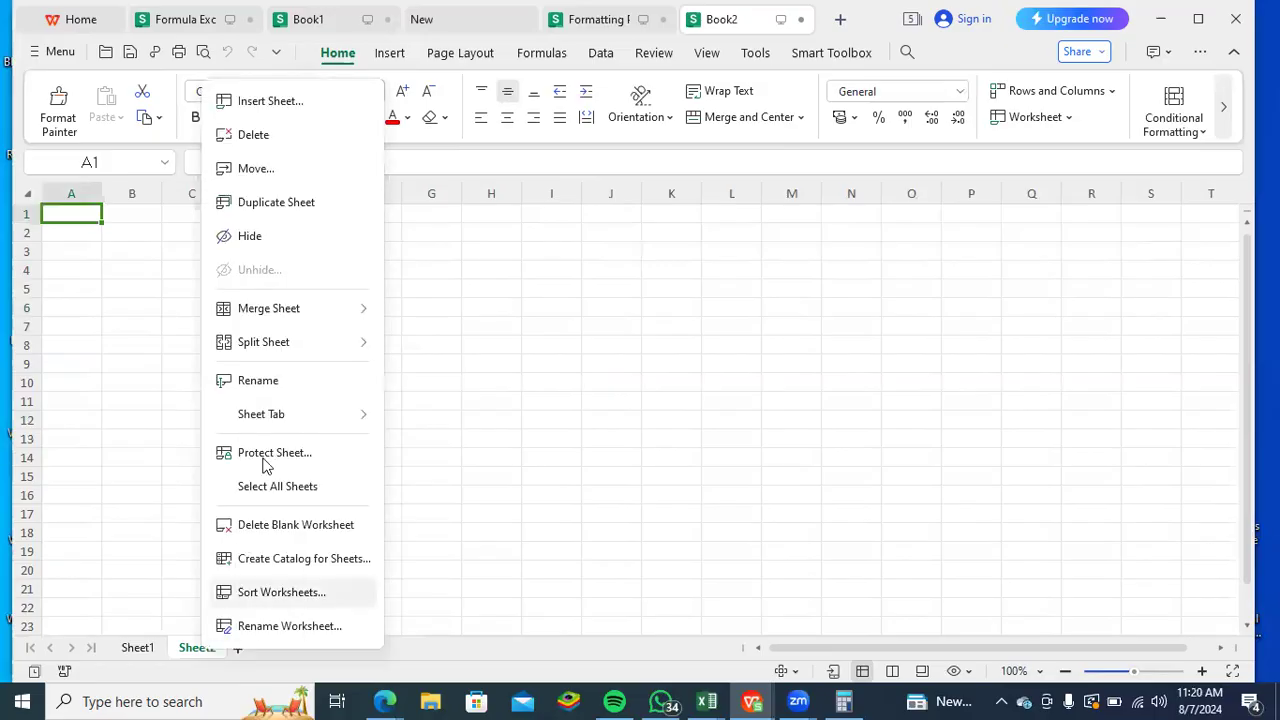
{"action": "left_click", "coordinate": [277, 382]}
{"action": "type", "text": "Data"}
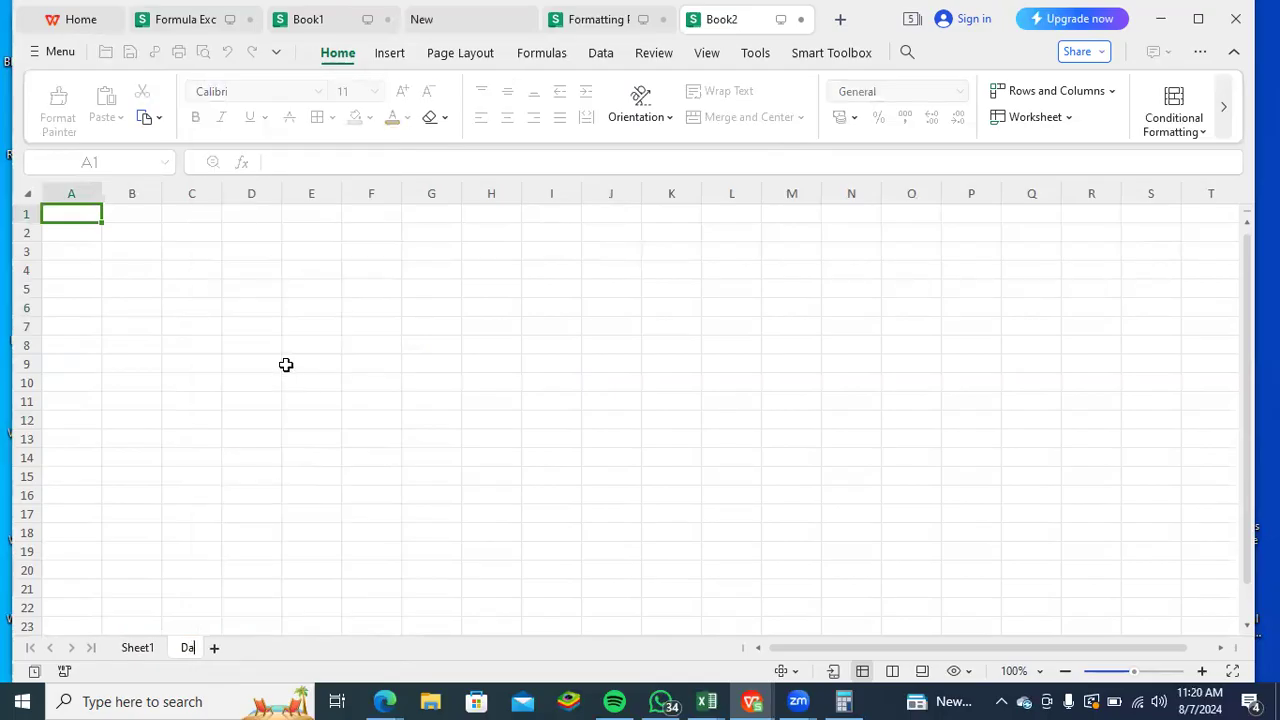
{"action": "key", "text": "BackSpace"}
{"action": "key", "text": "BackSpace"}
{"action": "key", "text": "BackSpace"}
{"action": "key", "text": "BackSpace"}
{"action": "type", "text": "Sales Summary"}
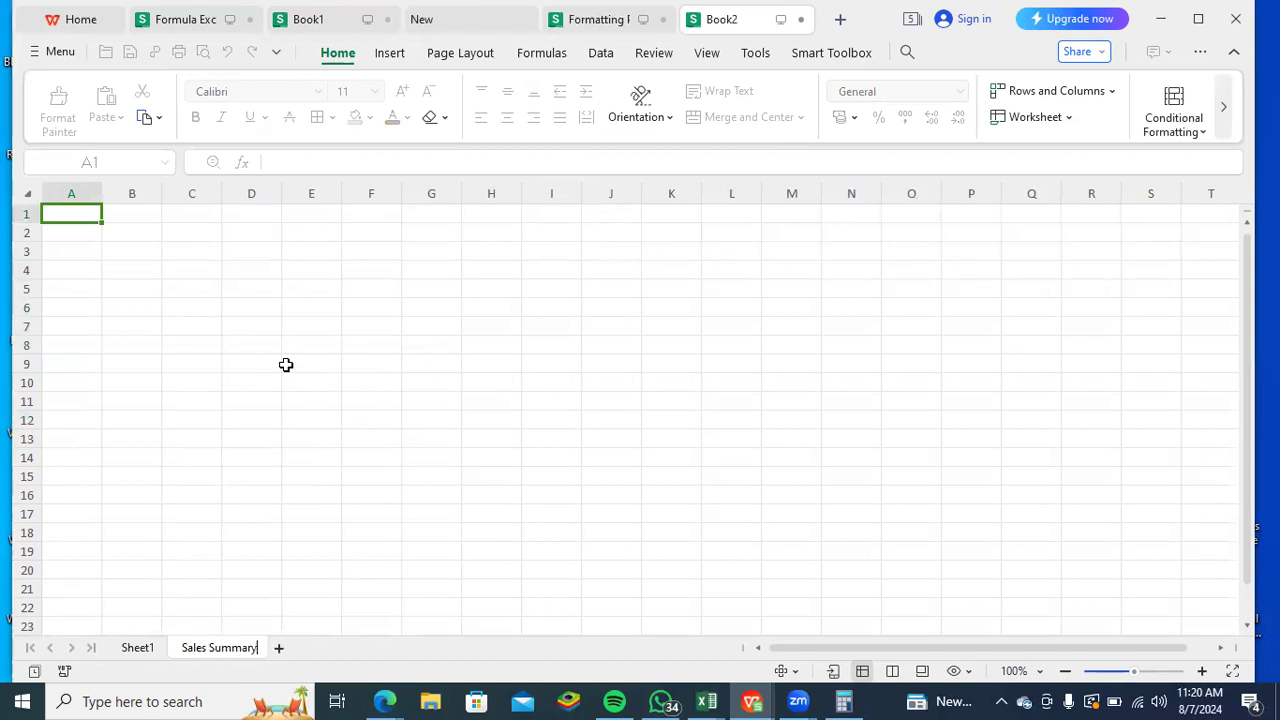
{"action": "key", "text": "Return"}
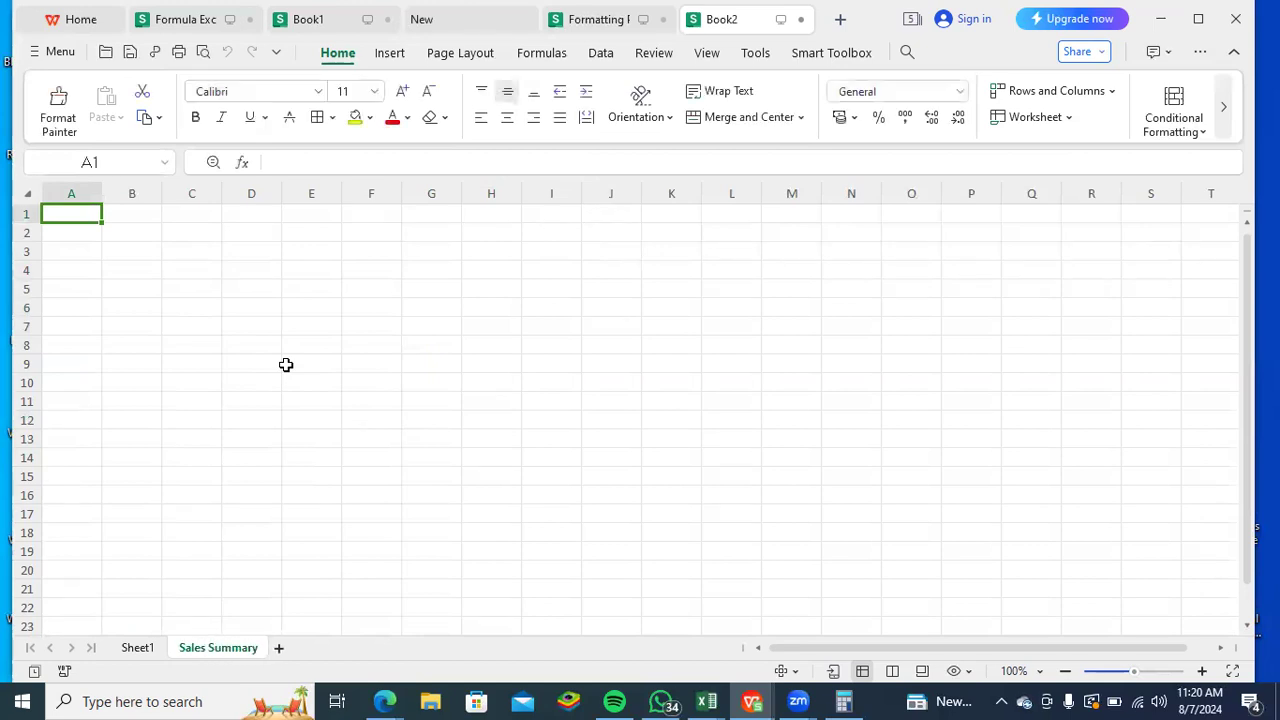
- Enter the title Sales Summary in cell F3 of the new sheet
{"action": "mouse_move", "coordinate": [1105, 22]}
{"action": "left_click", "coordinate": [385, 254]}
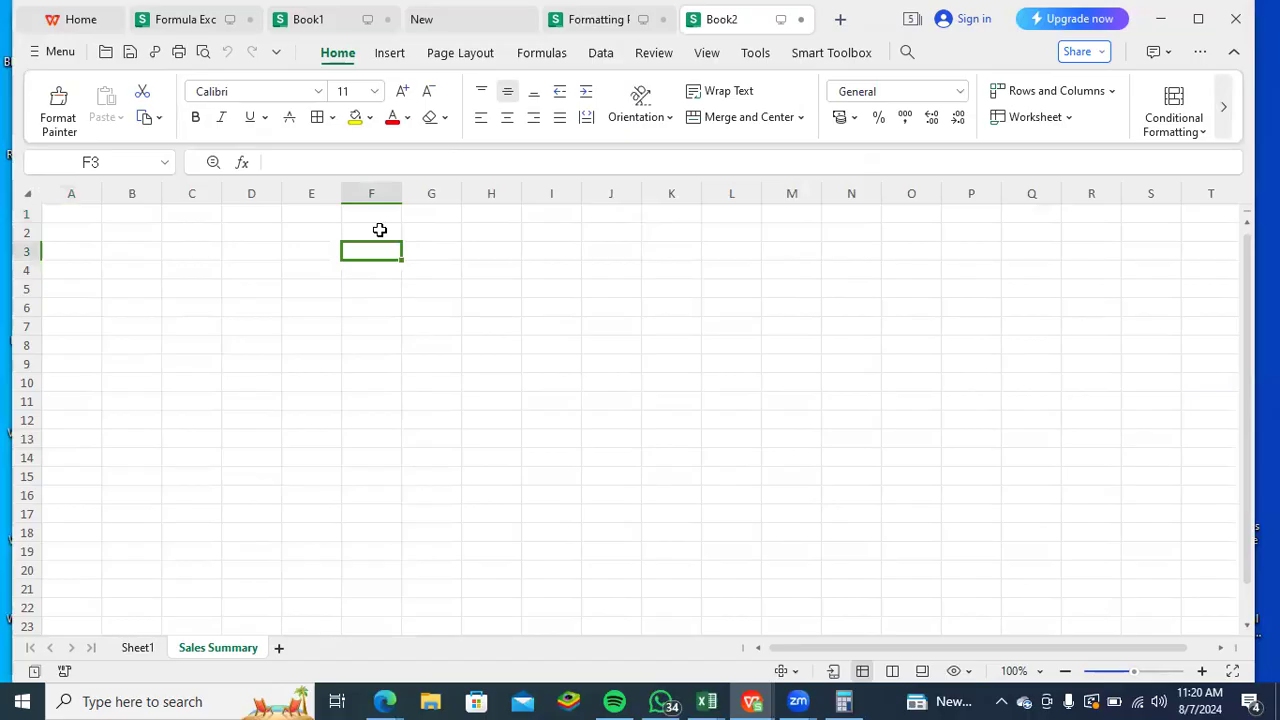
{"action": "type", "text": "Sales Summary"}
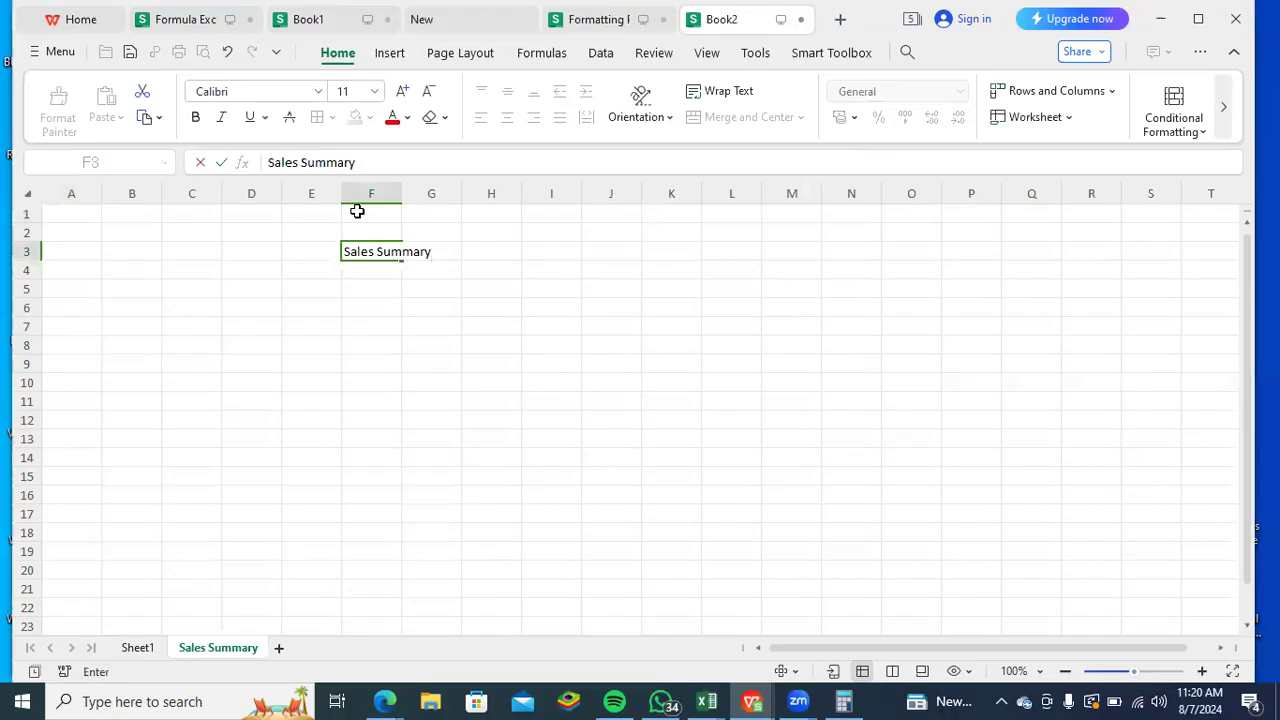
{"action": "key", "text": "Return"}
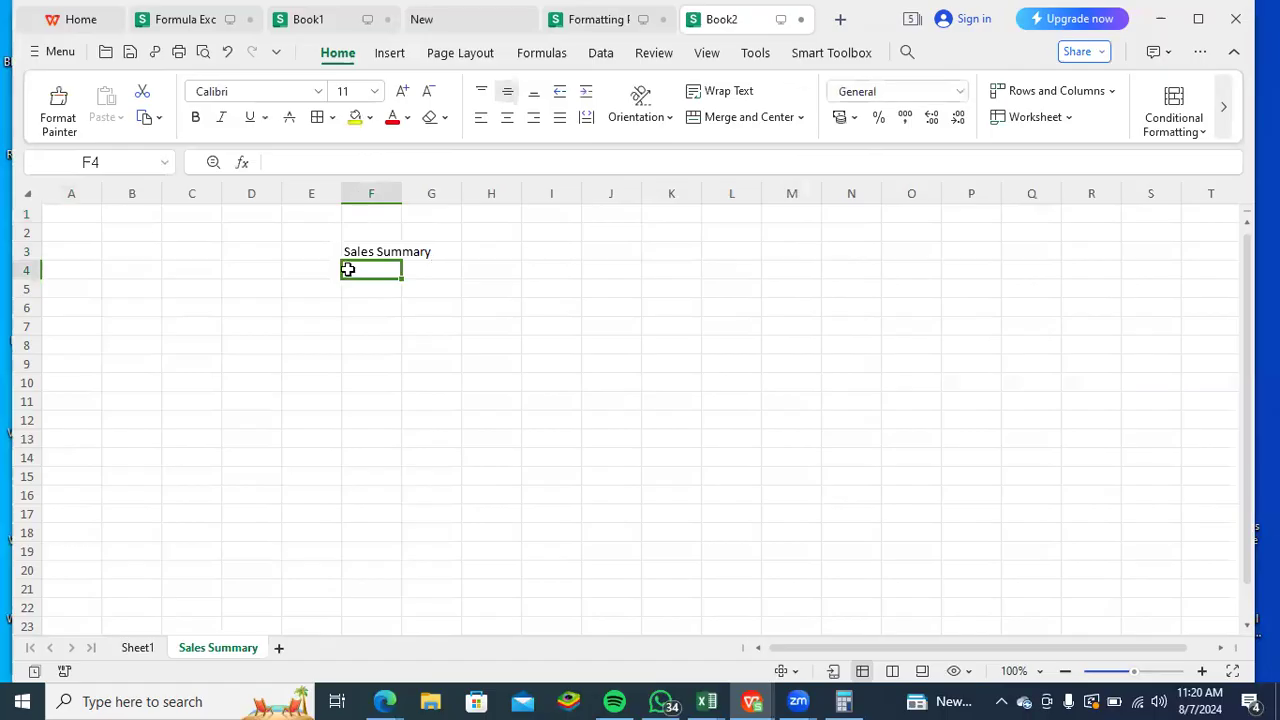
- Enter the headers Region in E4 and Total Sales in F4, with North as the first region in E5
{"action": "left_click", "coordinate": [311, 266]}
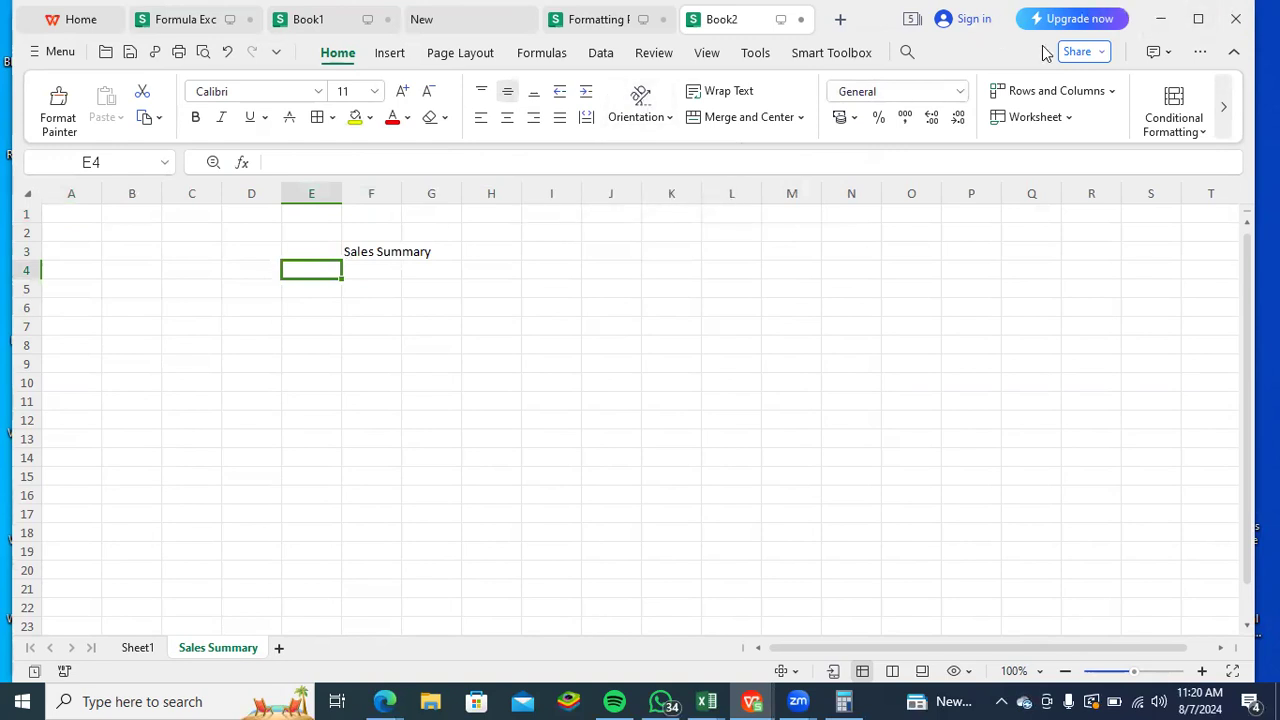
{"action": "type", "text": "Re"}
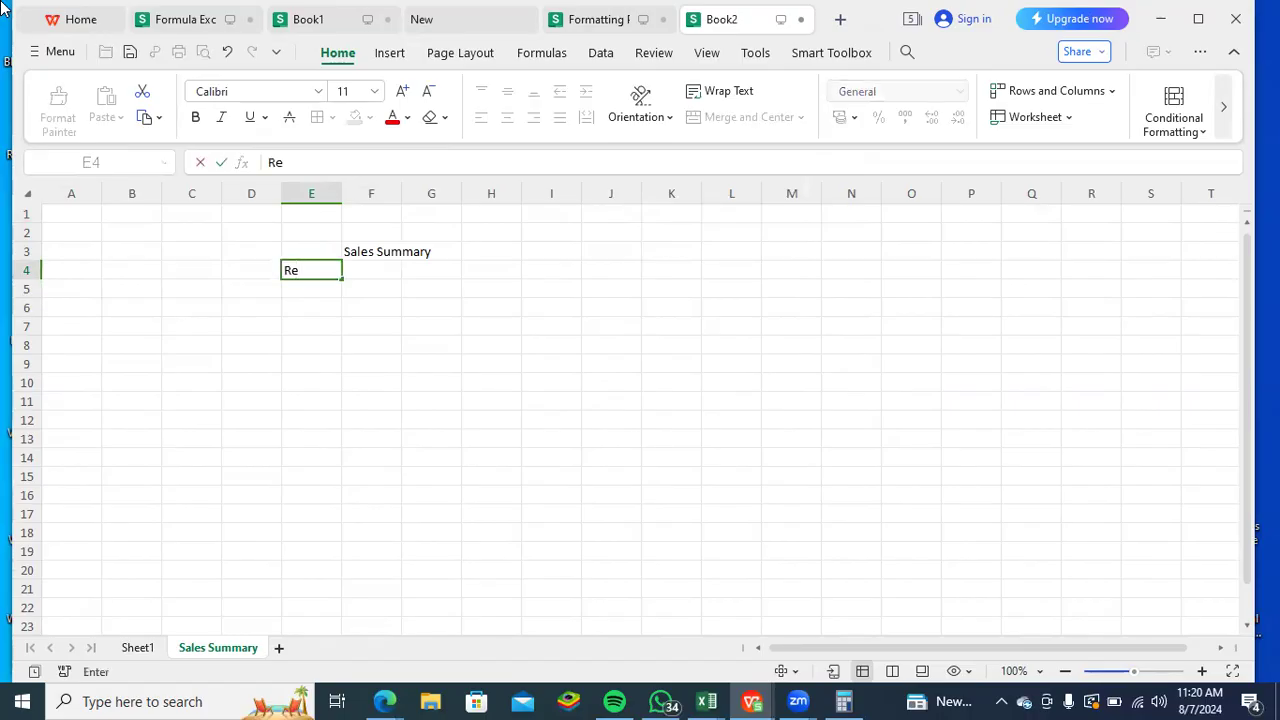
{"action": "type", "text": "gion"}
{"action": "key", "text": "Tab"}
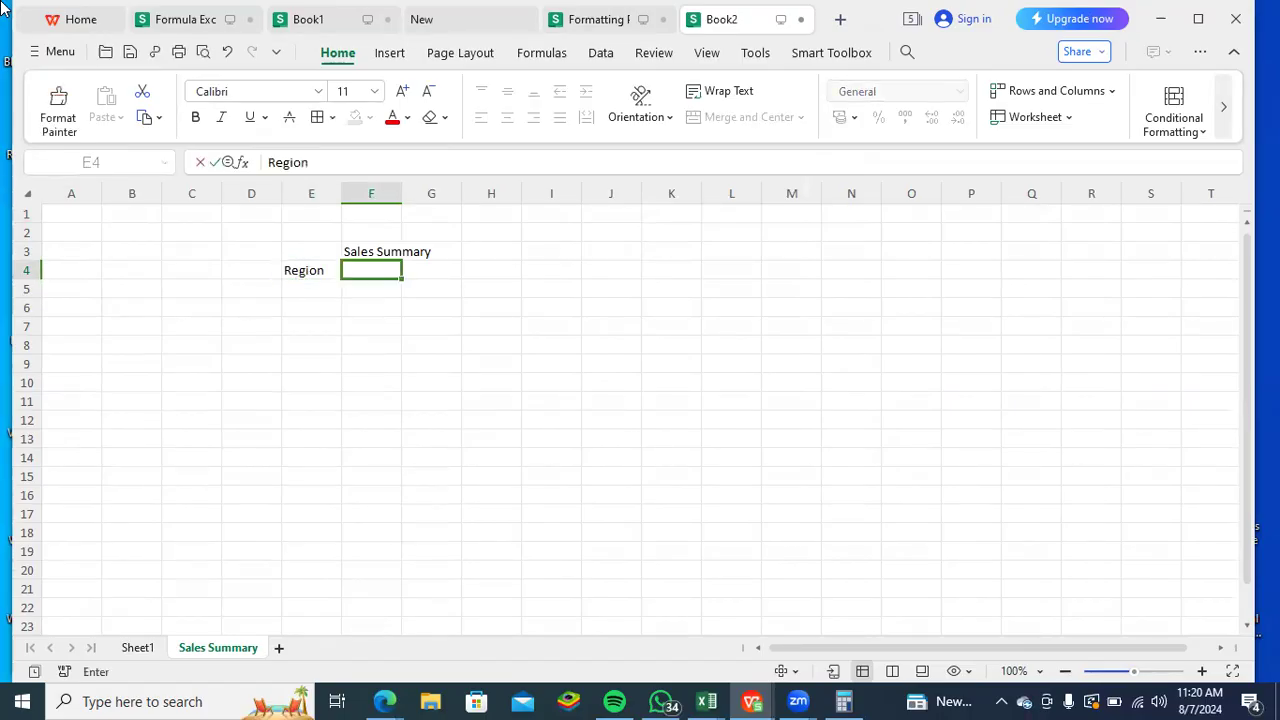
{"action": "type", "text": "Total"}
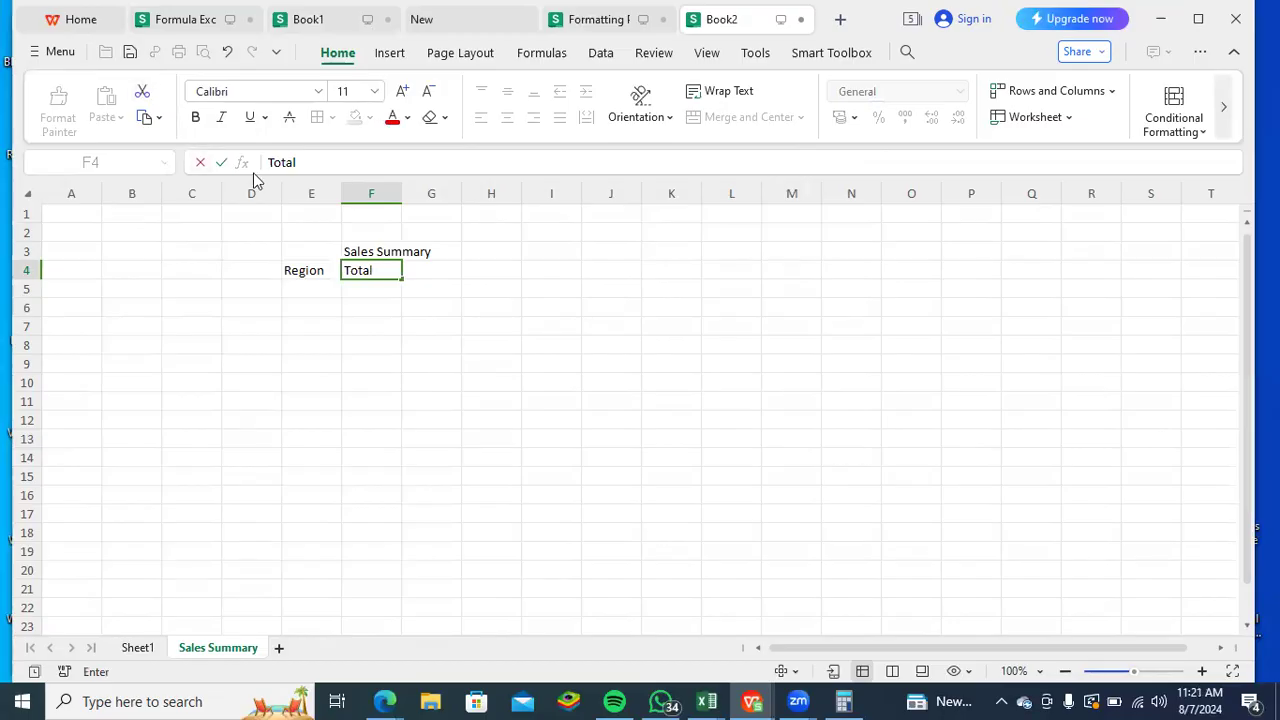
{"action": "type", "text": "Sales"}
{"action": "key", "text": "Return"}
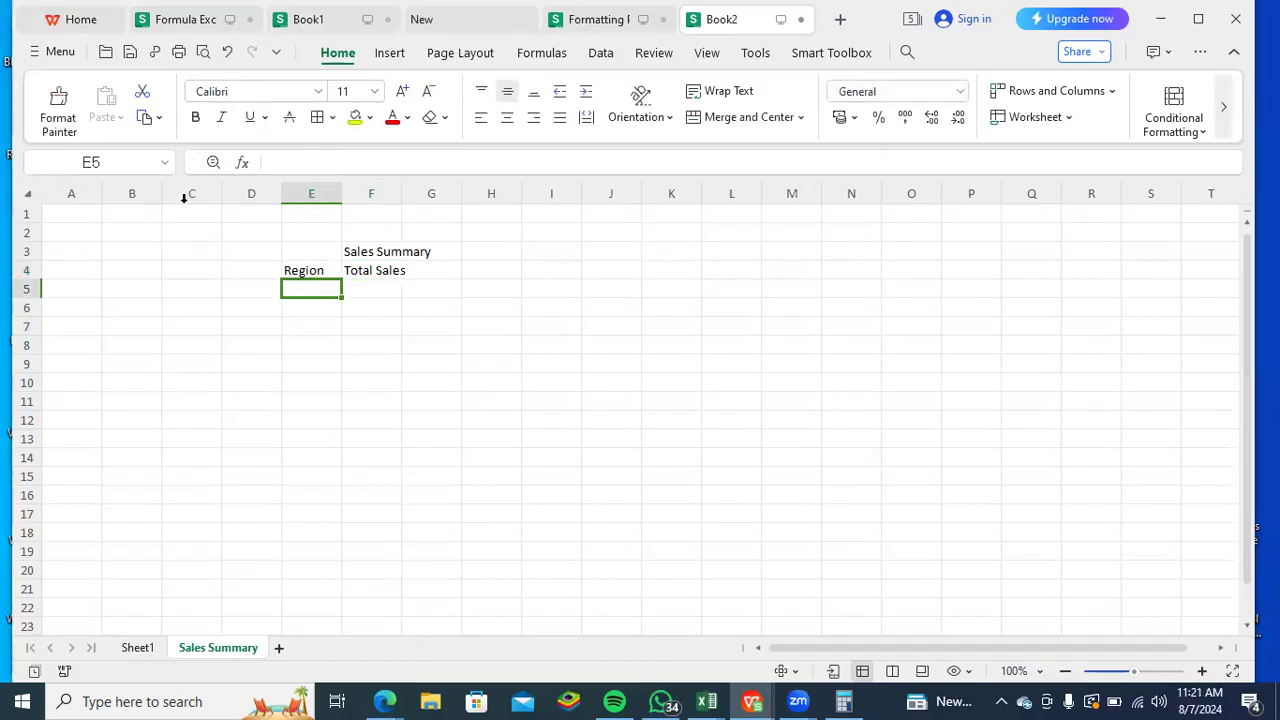
{"action": "type", "text": "North"}
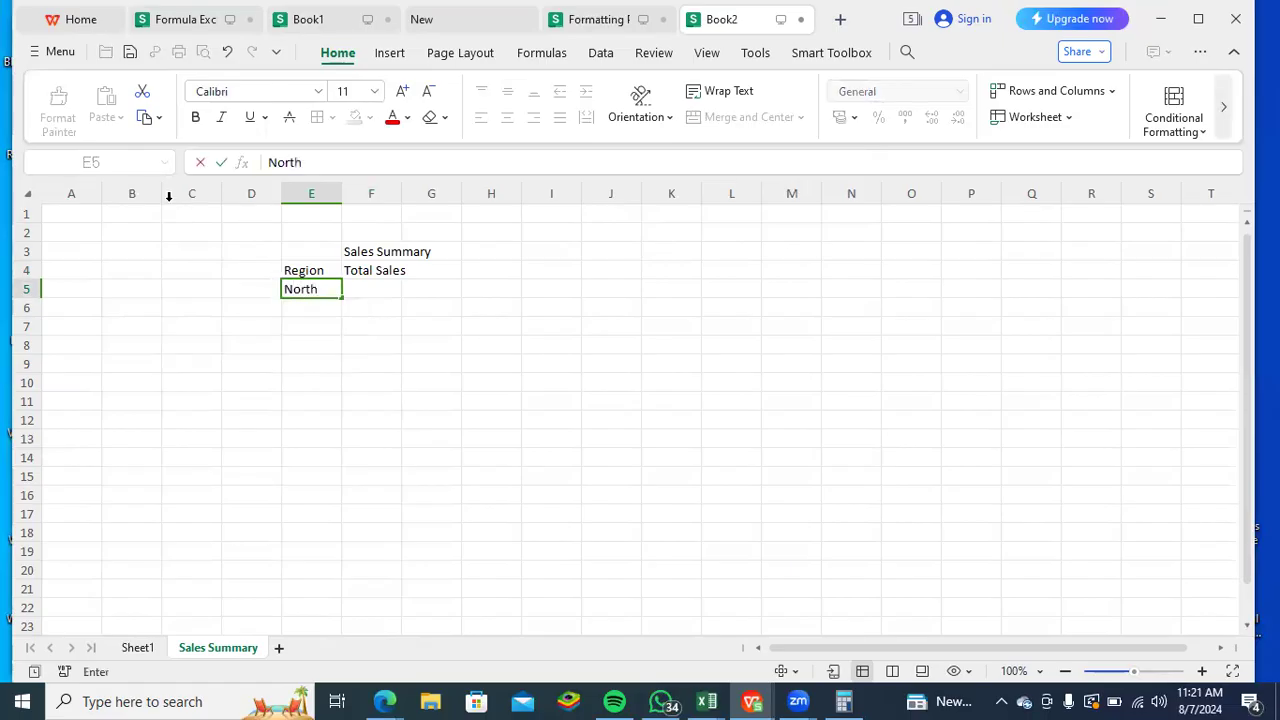
{"action": "key", "text": "Tab"}
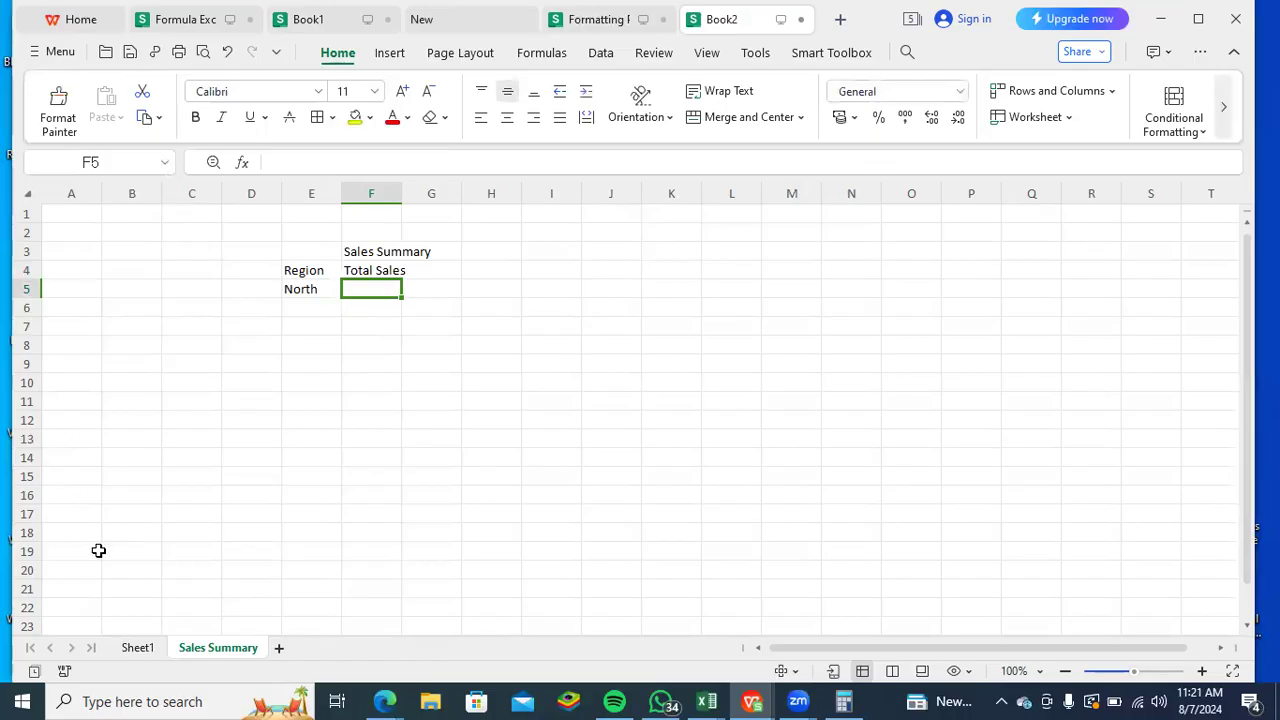
- Insert two blank columns before the Region column of the sales table on Sheet1
{"action": "left_click", "coordinate": [122, 647]}
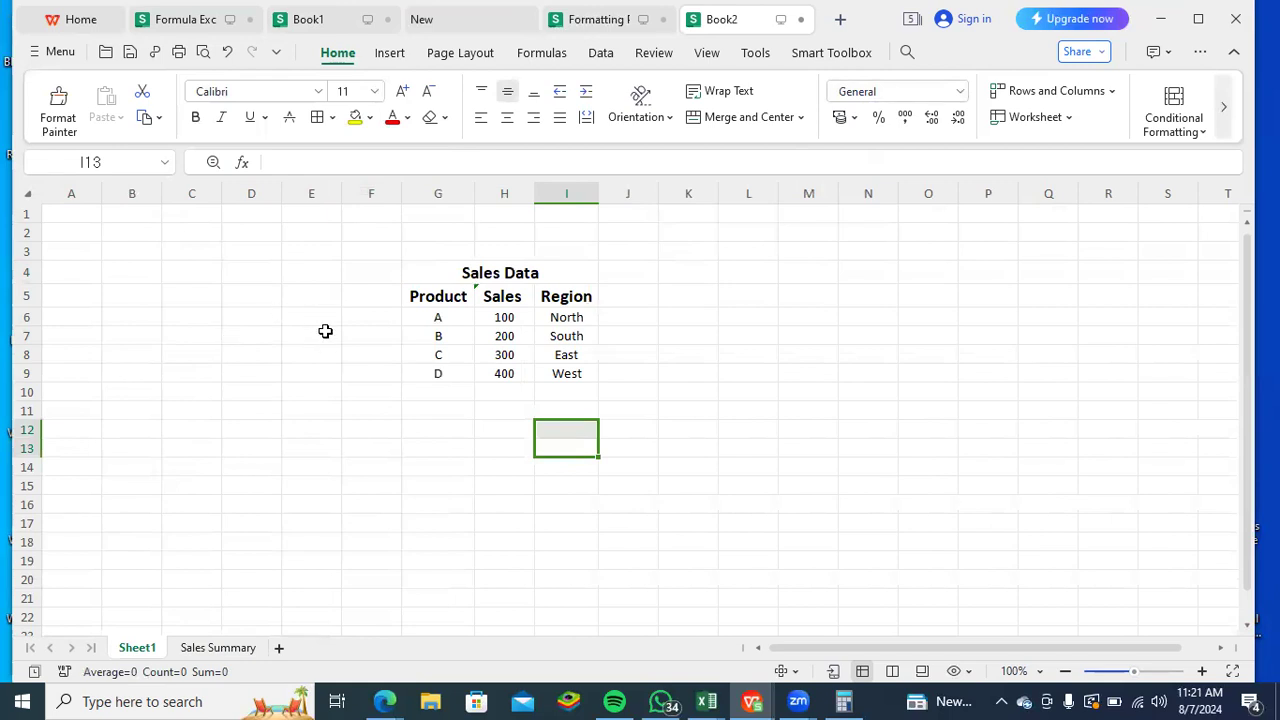
{"action": "left_click", "coordinate": [573, 191]}
{"action": "right_click", "coordinate": [573, 197]}
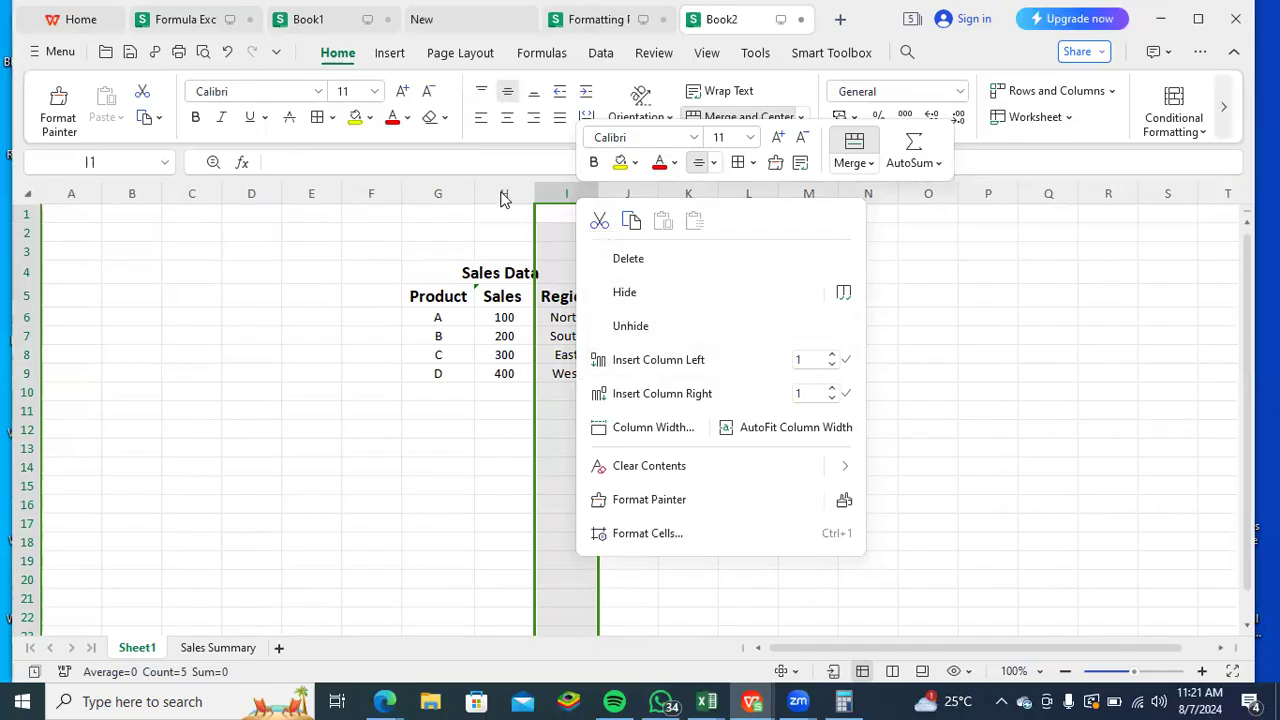
{"action": "left_click", "coordinate": [452, 180]}
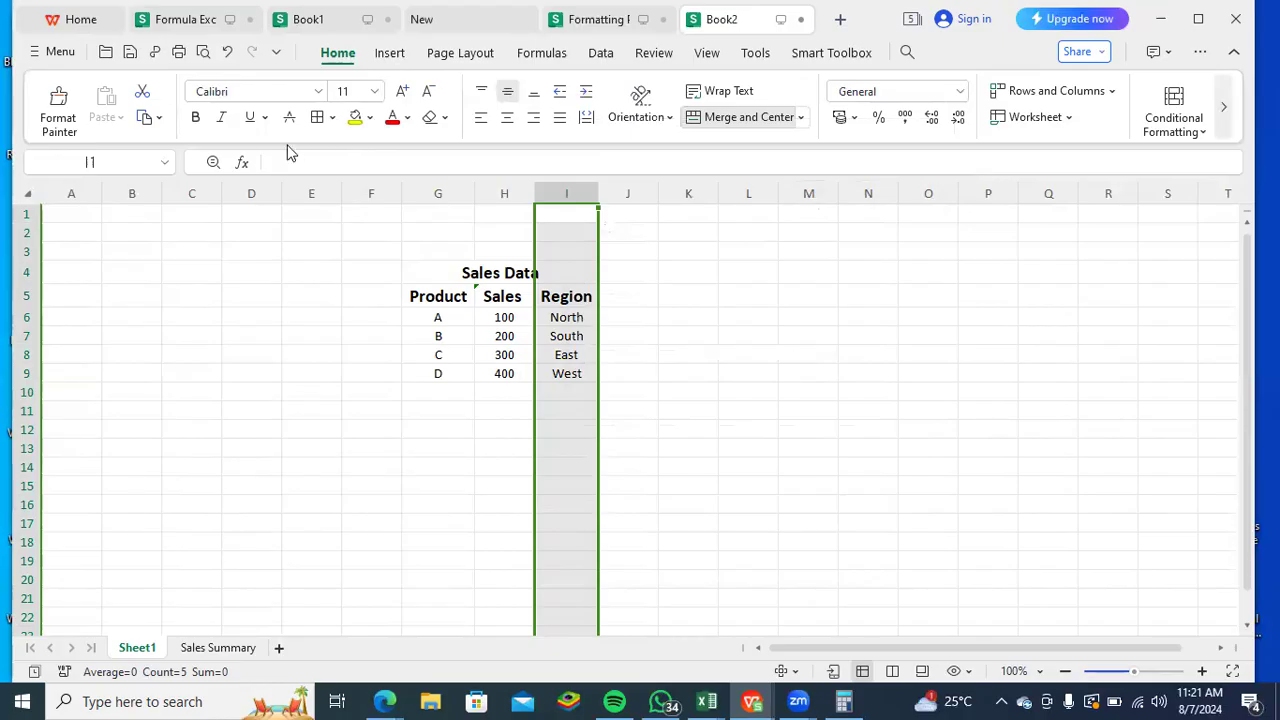
{"action": "key", "text": "ctrl+shift+plus"}
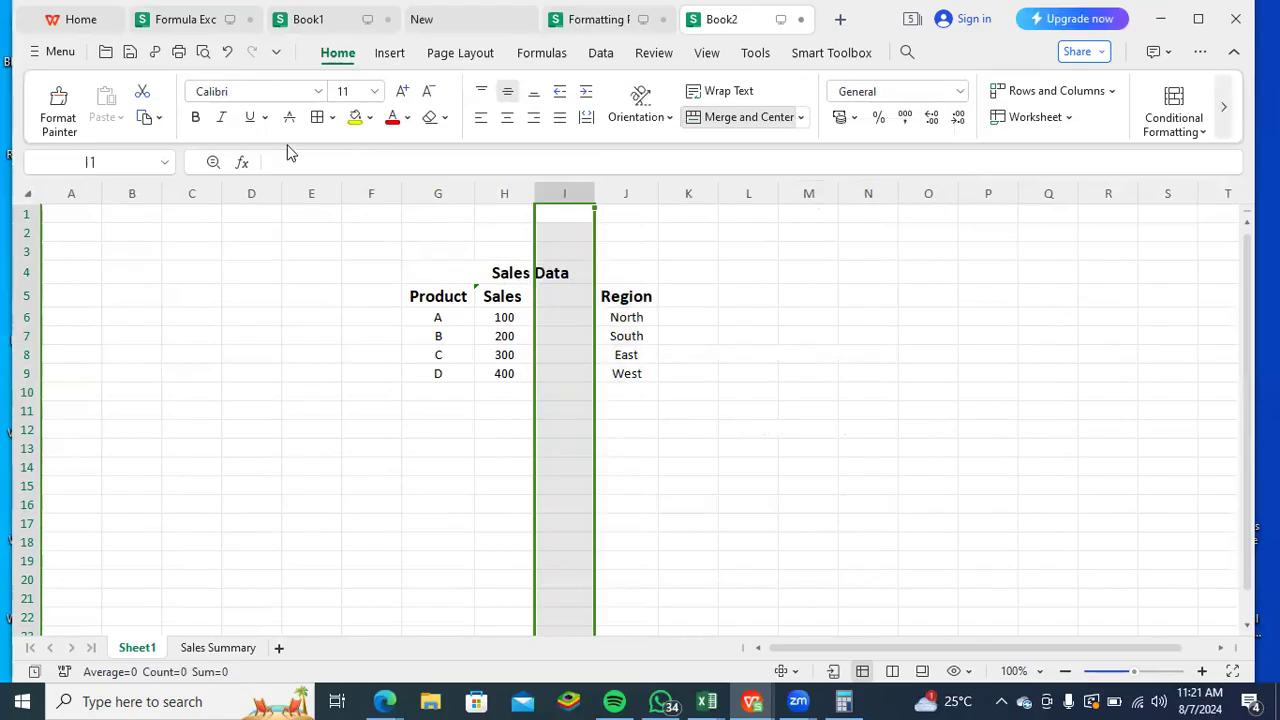
{"action": "key", "text": "ctrl+shift+plus"}
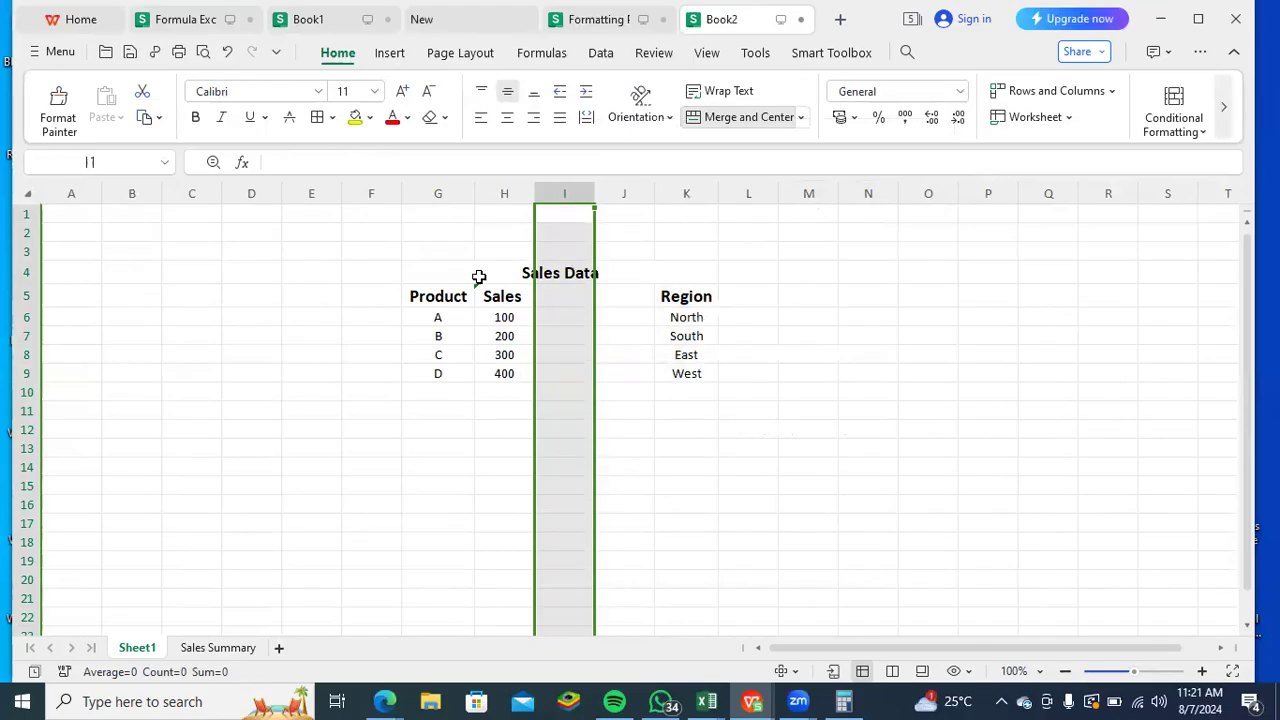
- Change the Sales header in H5 to Sales 1
{"action": "left_click", "coordinate": [562, 298]}
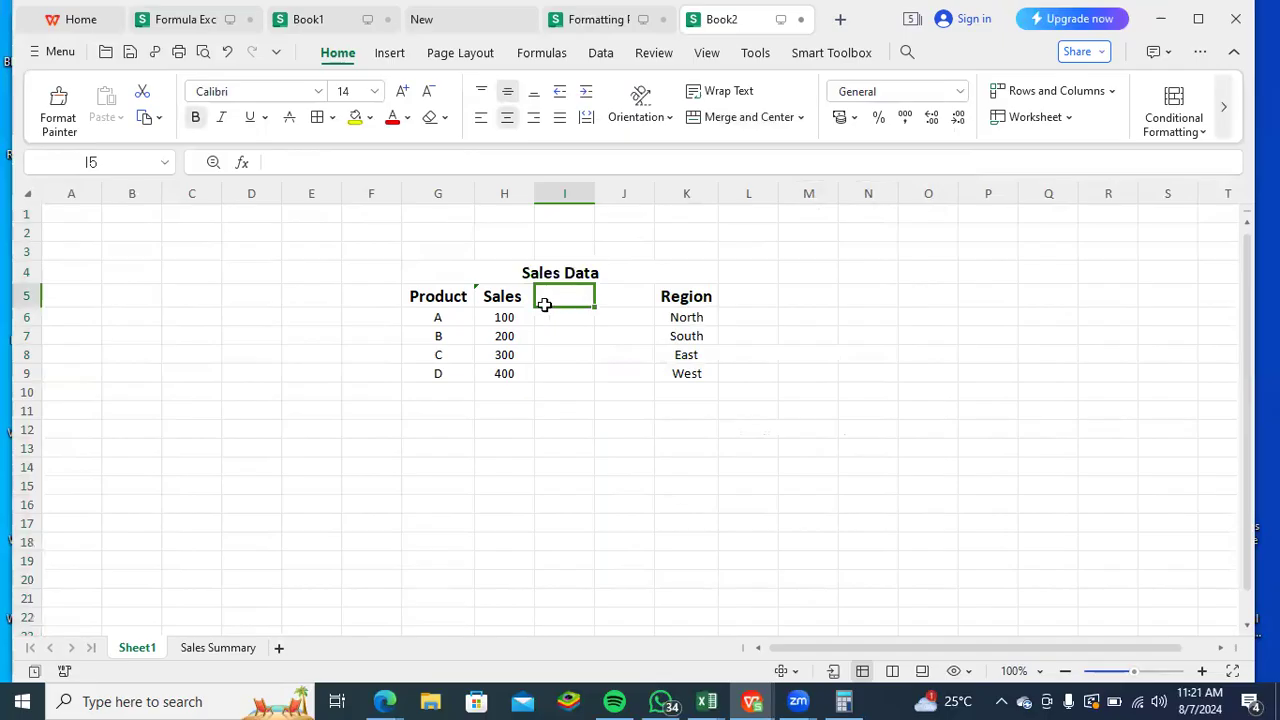
{"action": "left_click", "coordinate": [316, 162]}
{"action": "type", "text": "1"}
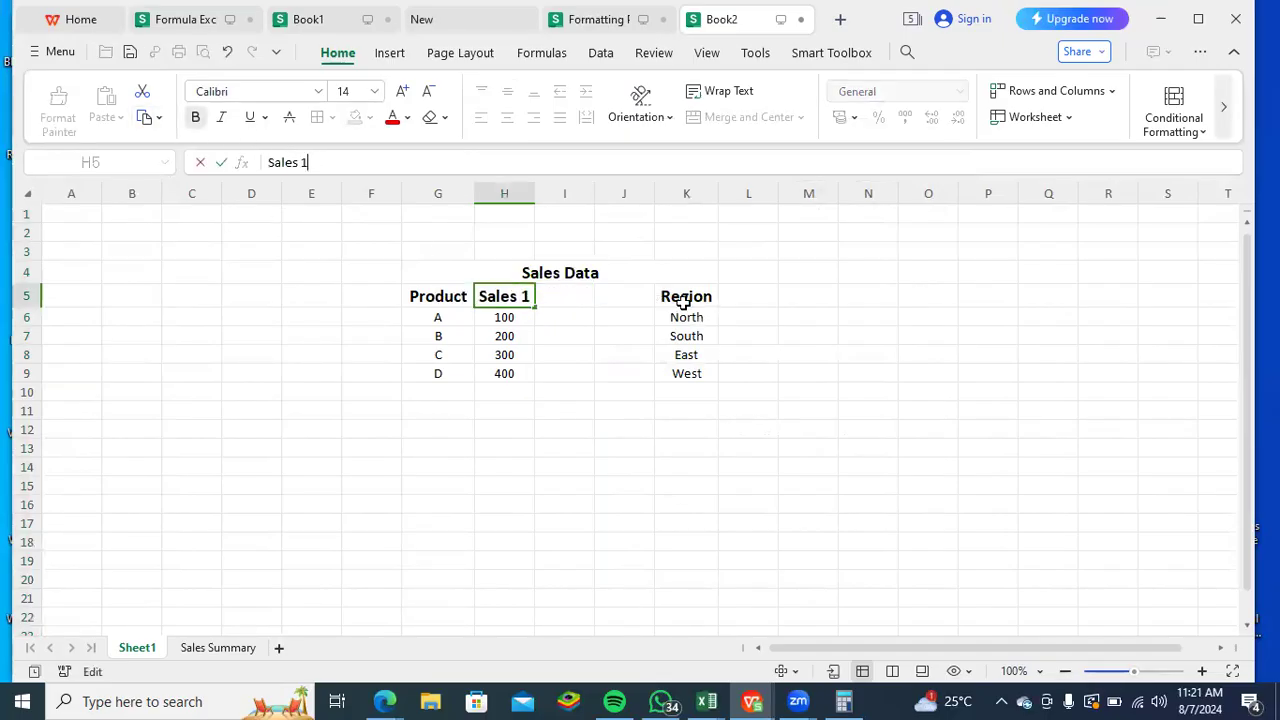
- Enter the headers Sales 2 in I5 and Sales 3 in J5
{"action": "left_click", "coordinate": [555, 300]}
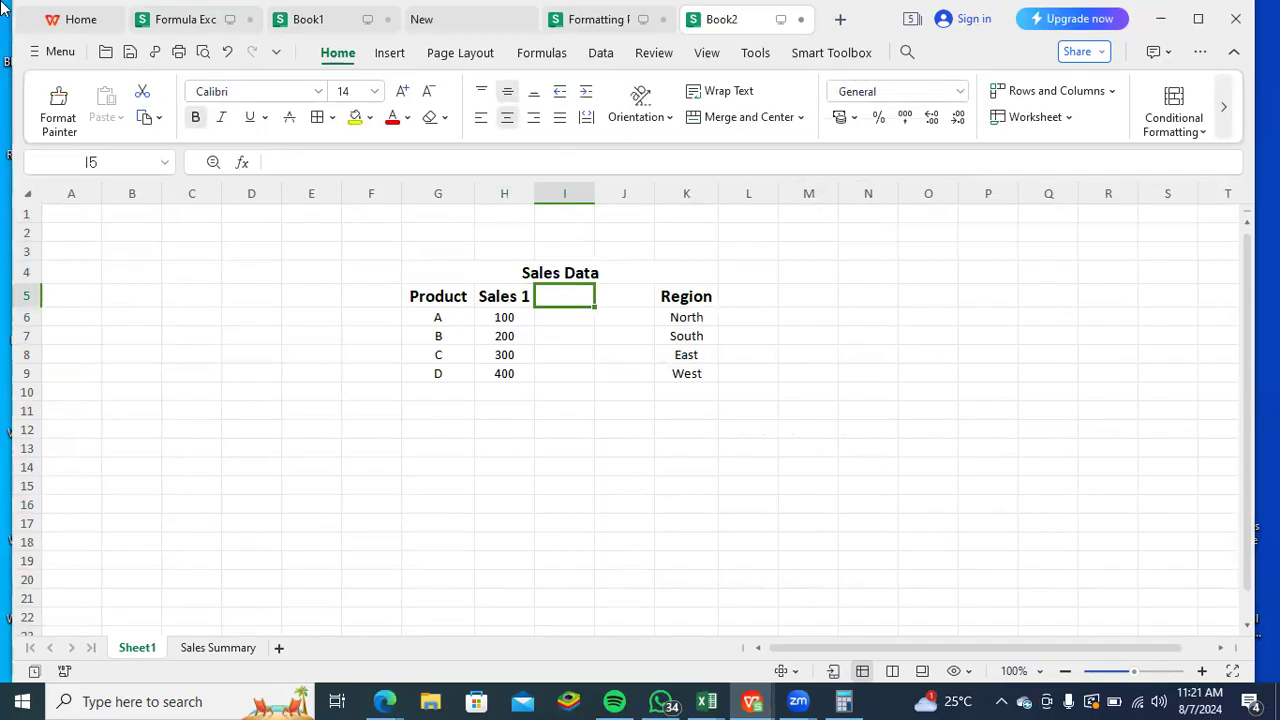
{"action": "type", "text": "Sales 2"}
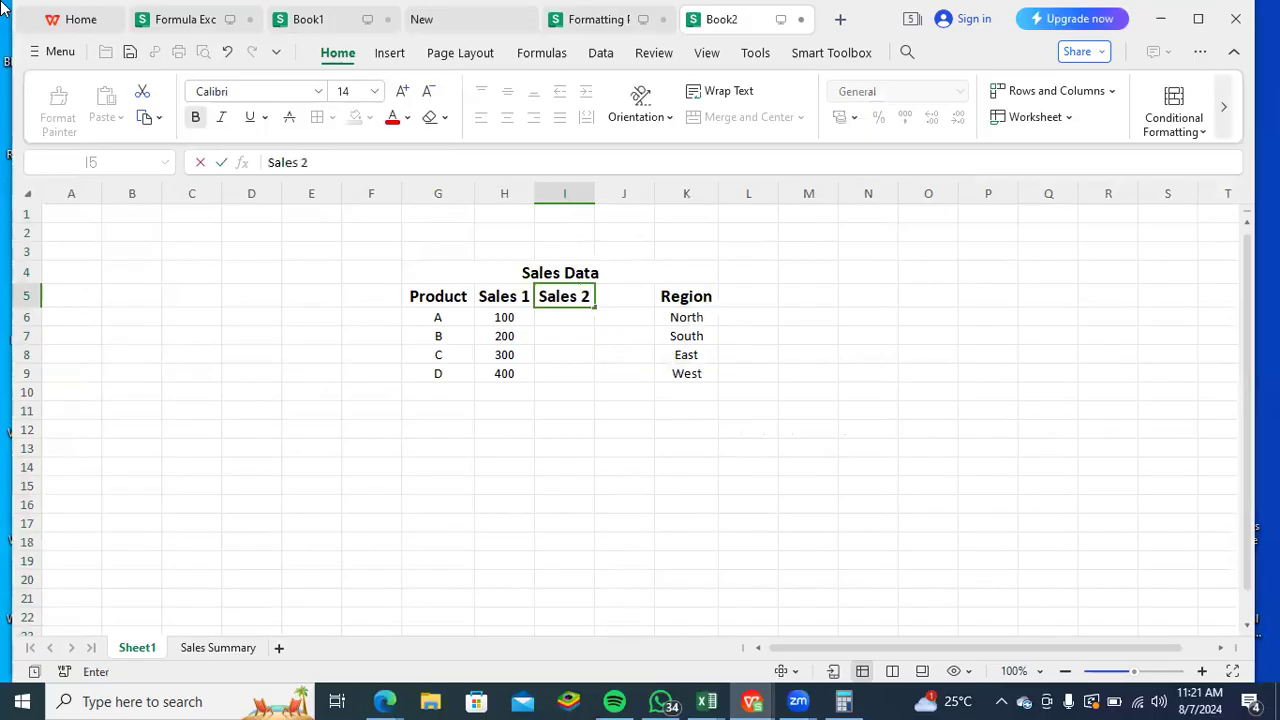
{"action": "key", "text": "Tab"}
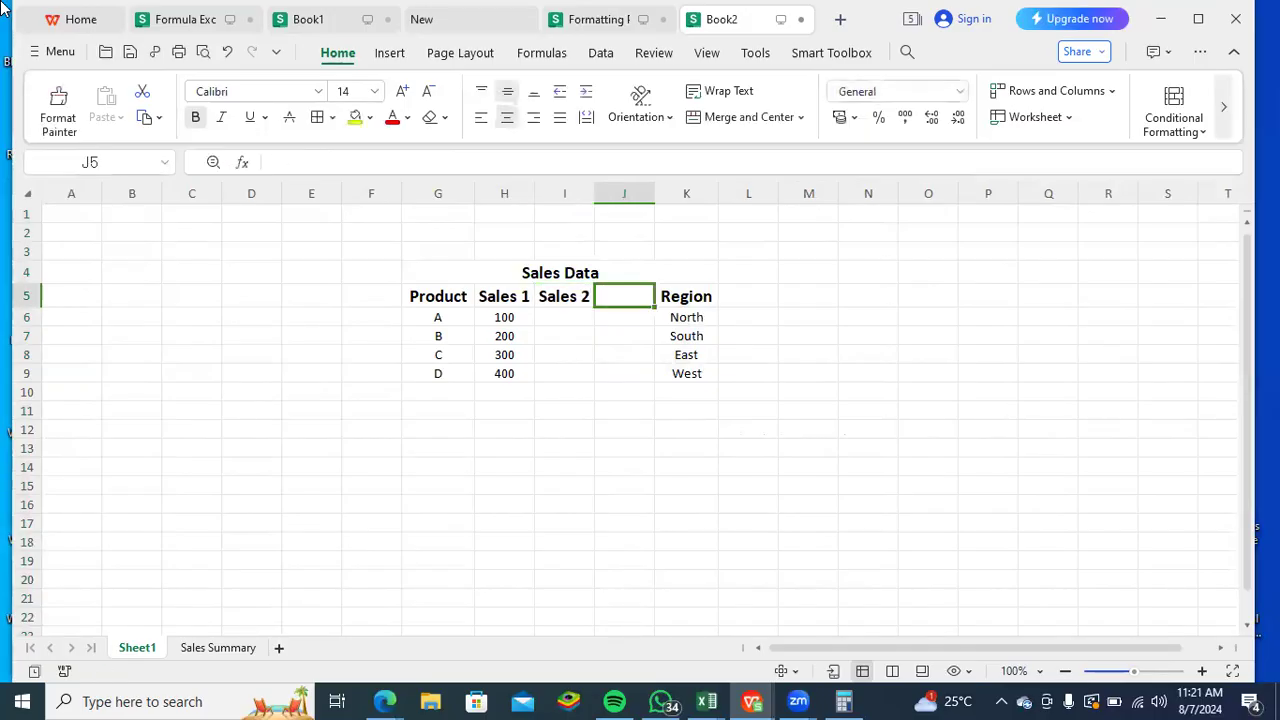
{"action": "type", "text": "Sales"}
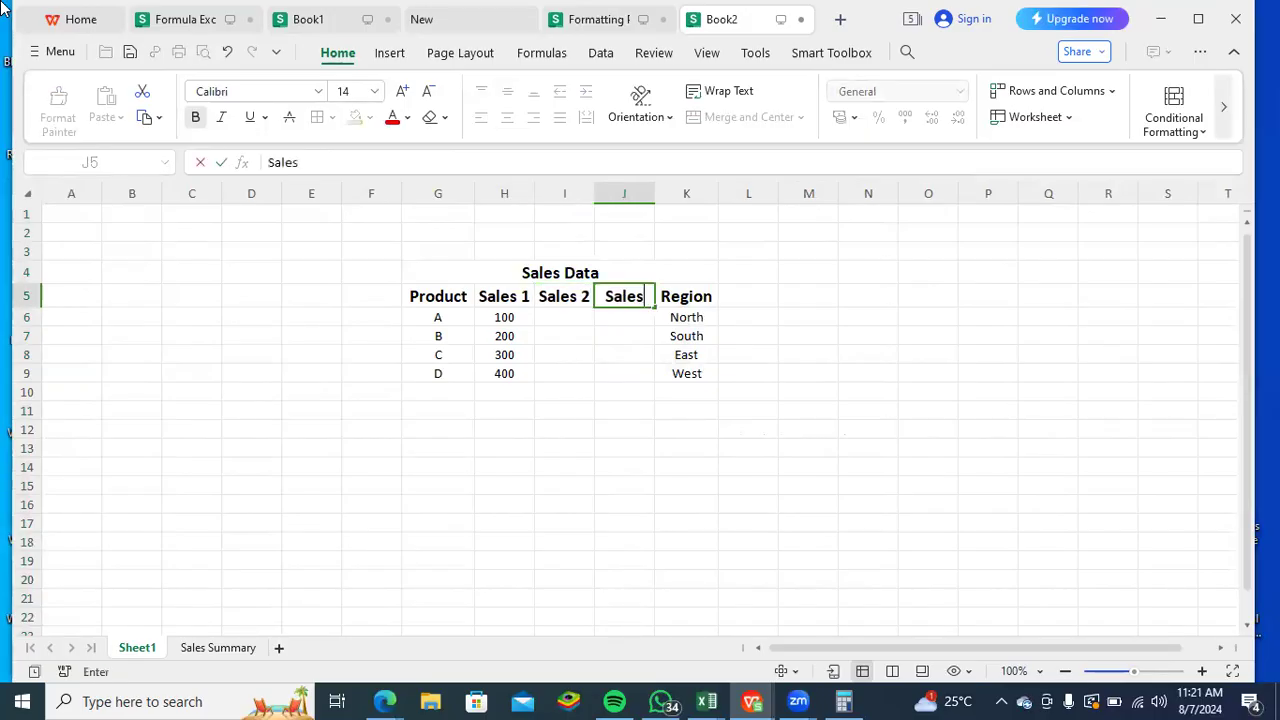
{"action": "type", "text": " #"}
{"action": "key", "text": "BackSpace"}
{"action": "key", "text": "BackSpace"}
{"action": "type", "text": "3"}
{"action": "key", "text": "Return"}
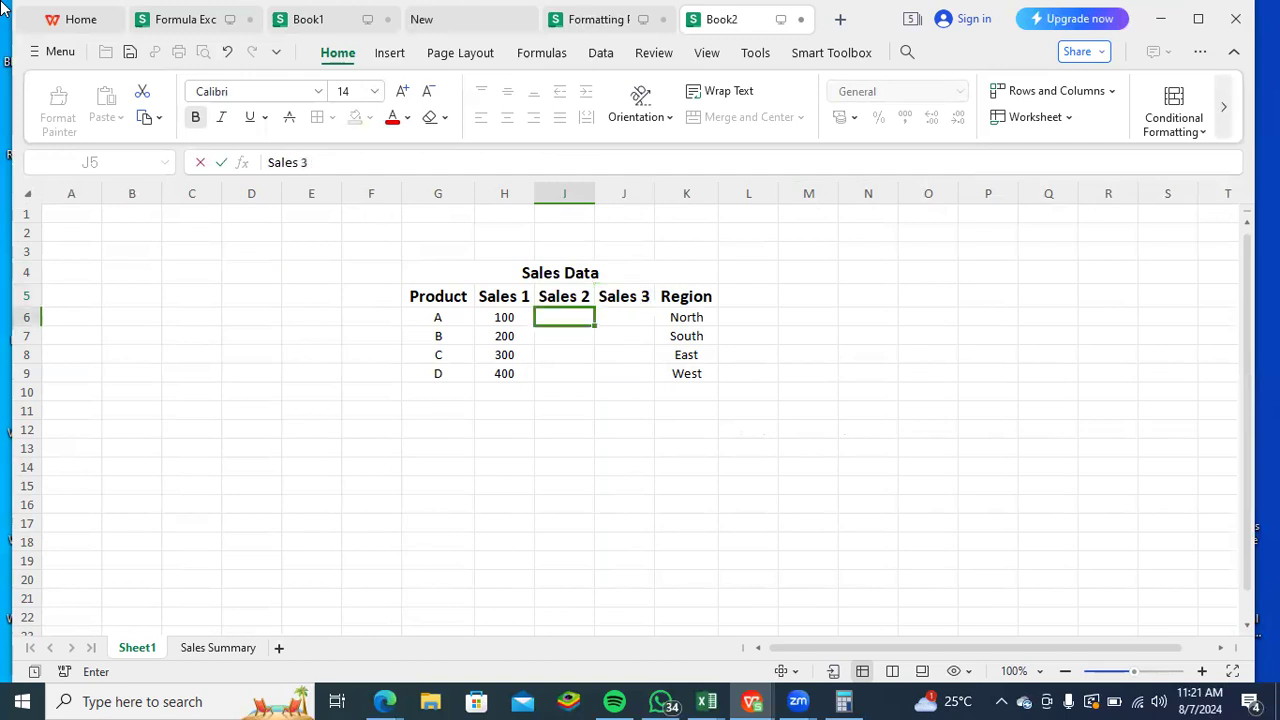
- Fill the Sales 2 column for products A to D with 400, 350, 600 and 200
{"action": "type", "text": "400"}
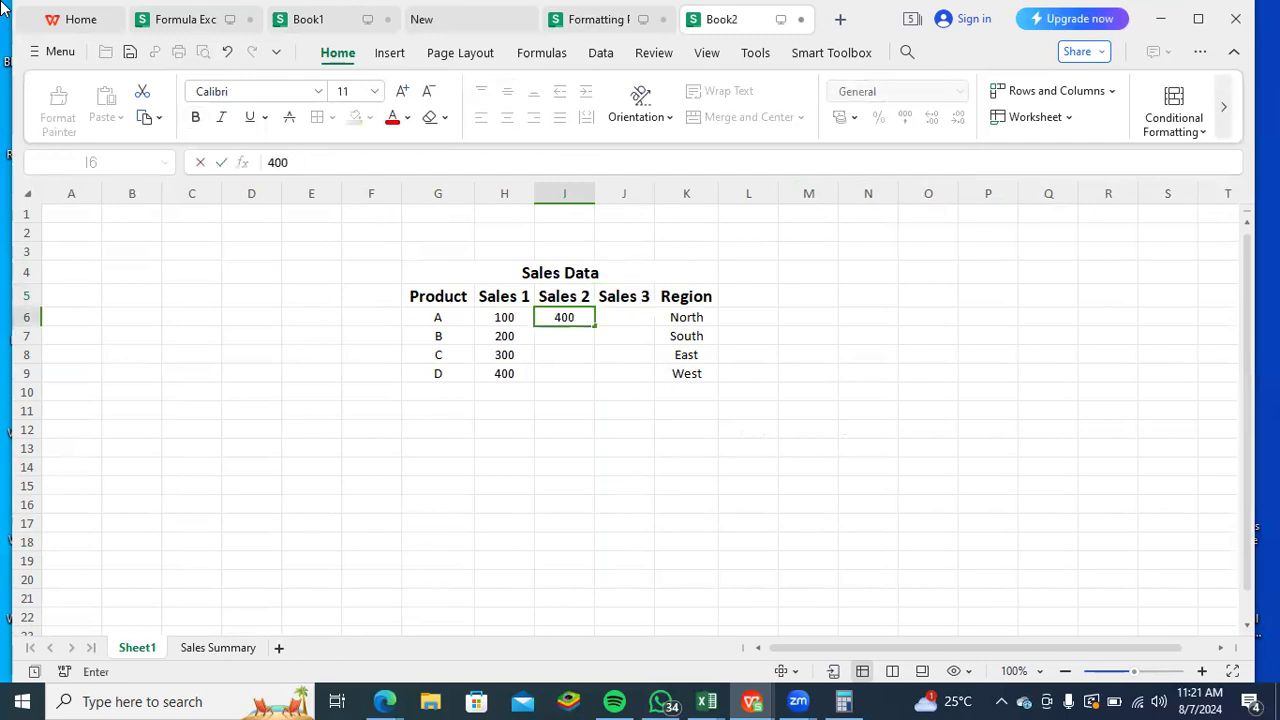
{"action": "key", "text": "Return"}
{"action": "type", "text": "350"}
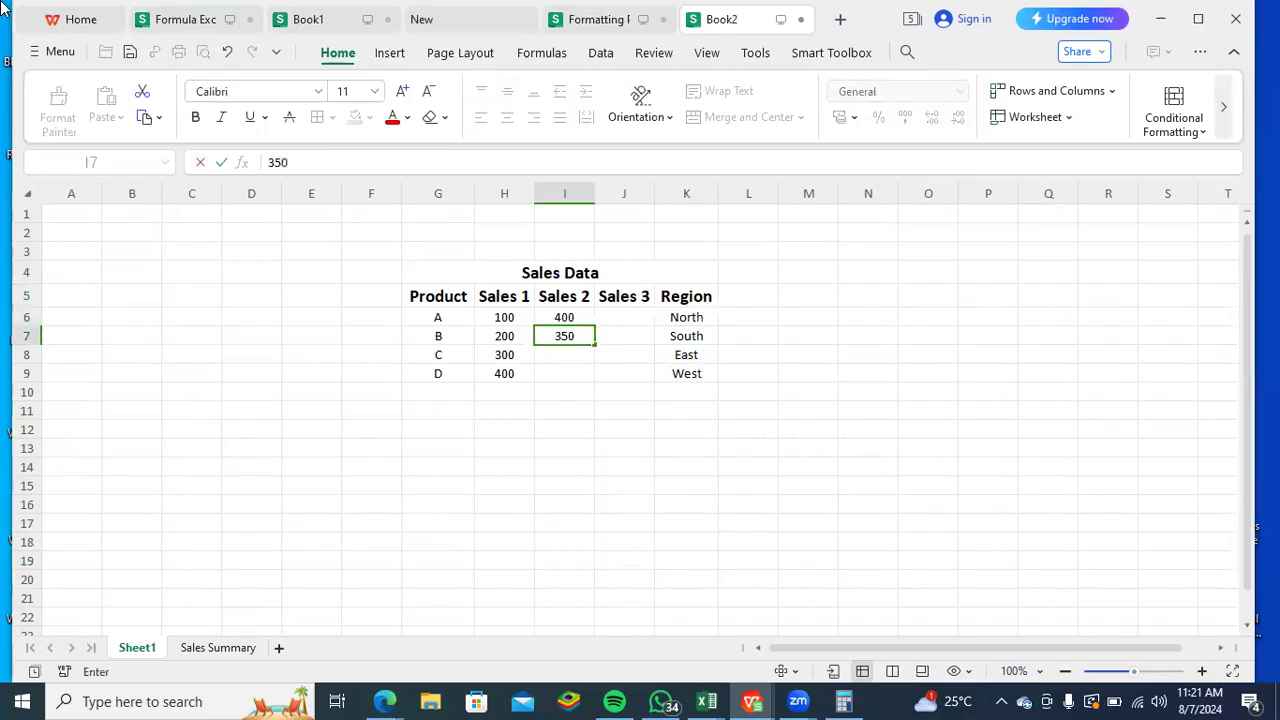
{"action": "key", "text": "Return"}
{"action": "type", "text": "600"}
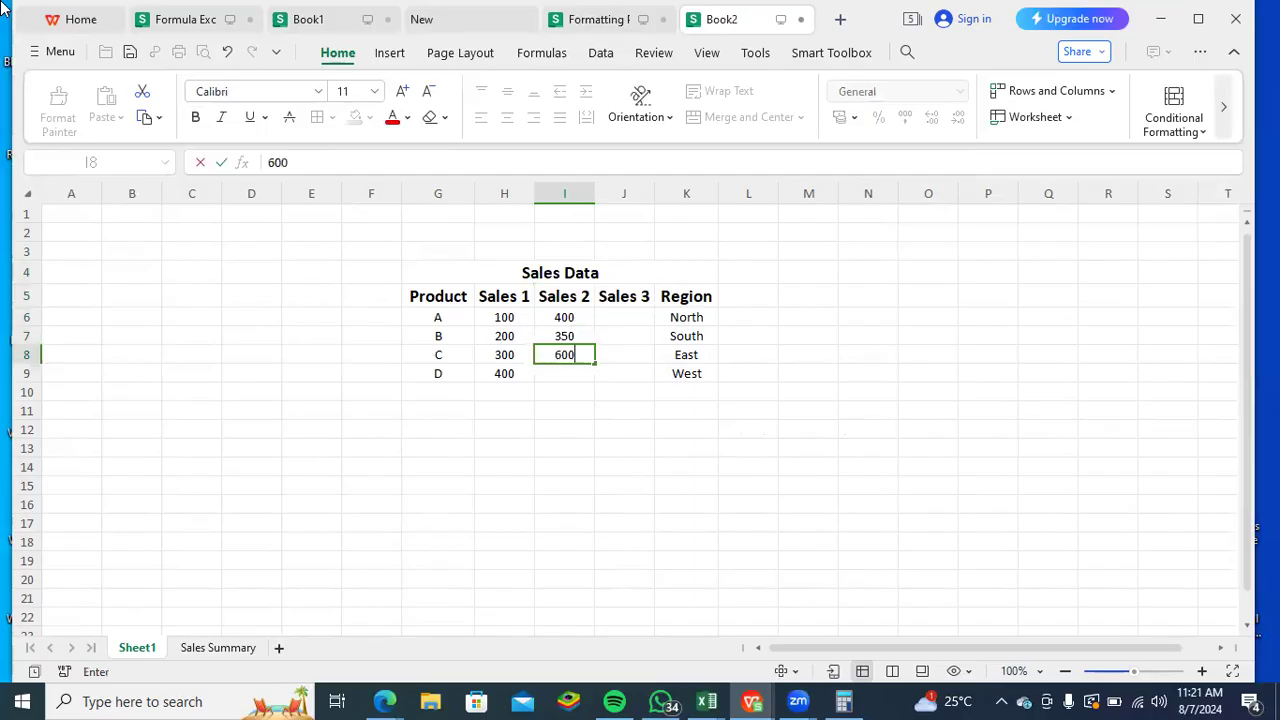
{"action": "key", "text": "Return"}
{"action": "type", "text": "200"}
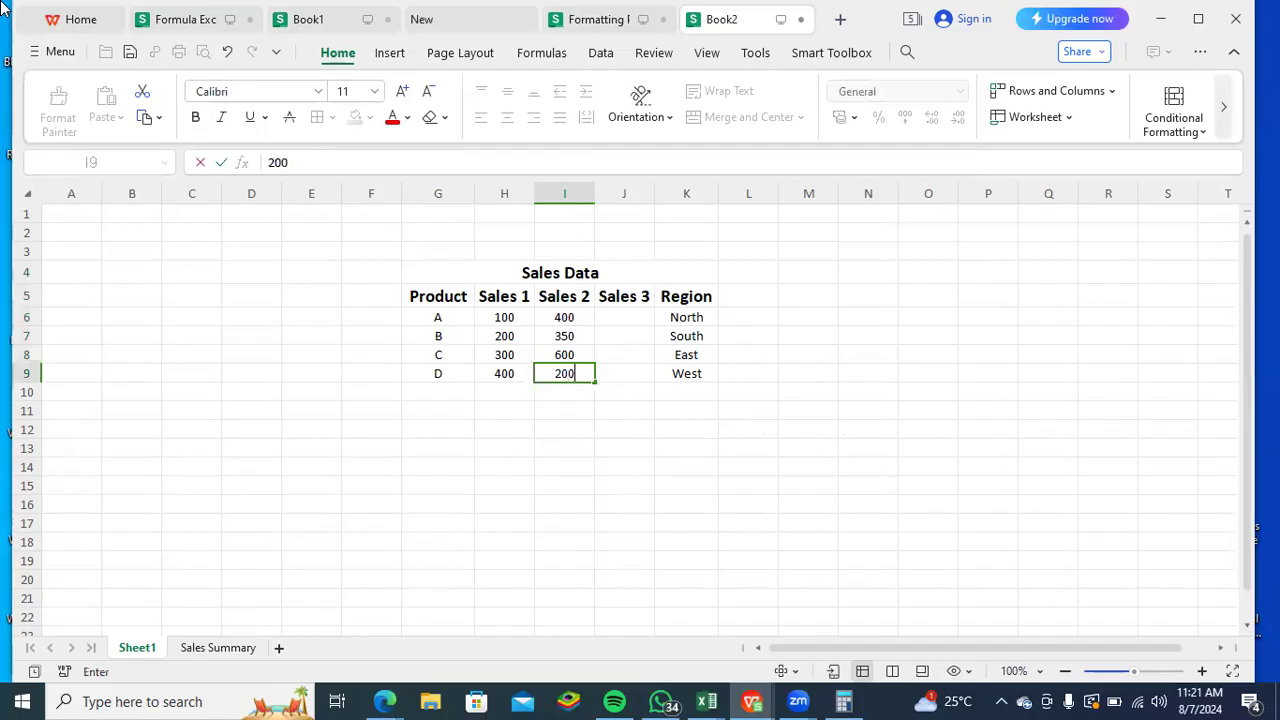
{"action": "key", "text": "Tab"}
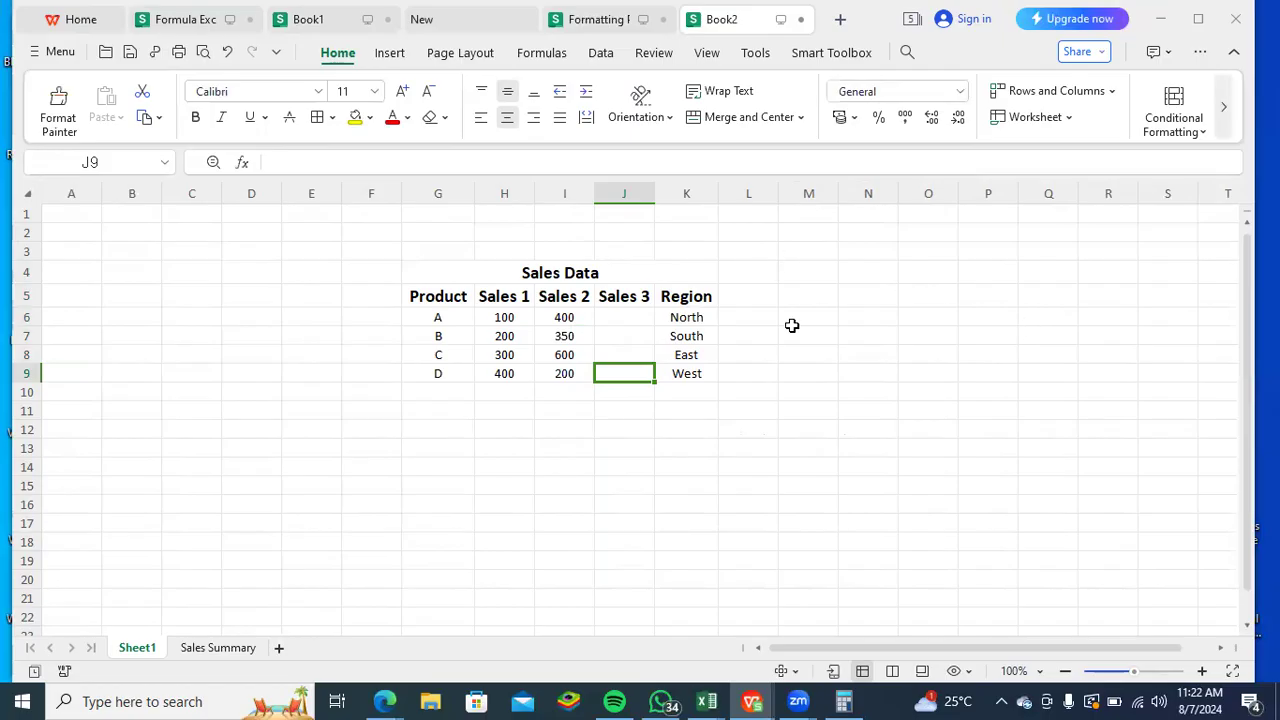
- Fill the Sales 3 column for products A to D with 250, 300, 200 and 100
{"action": "type", "text": "100"}
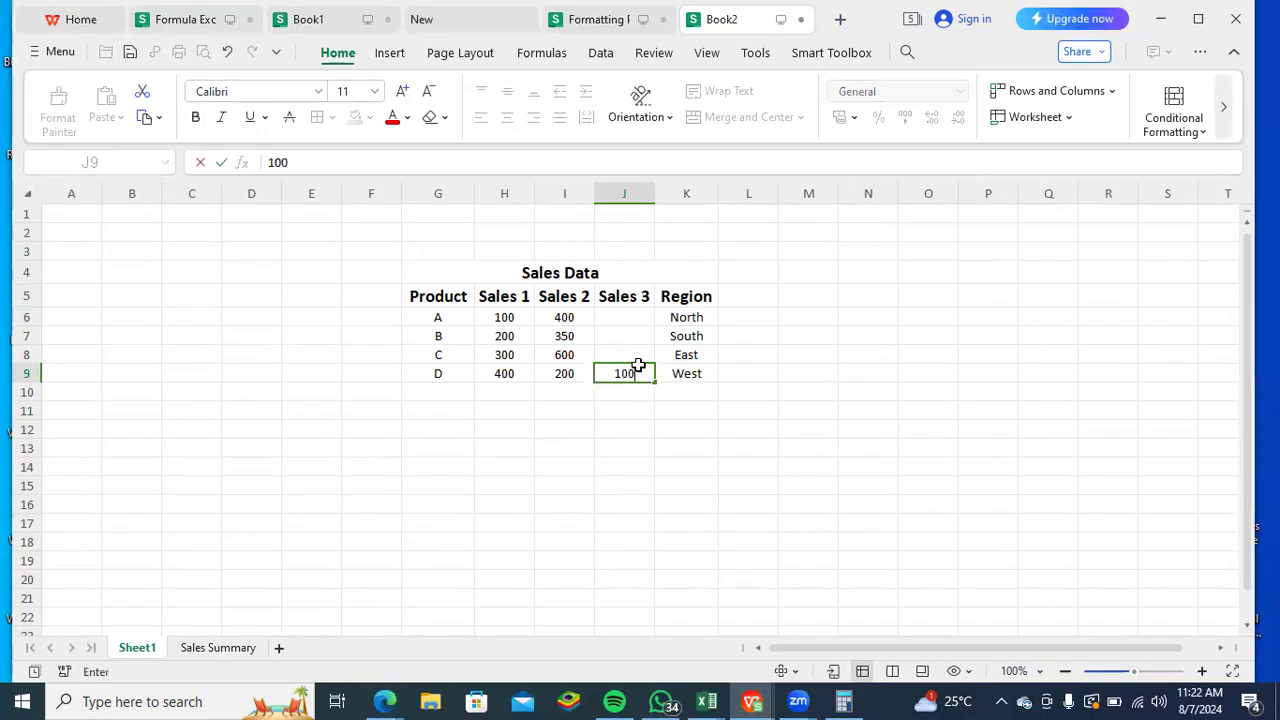
{"action": "key", "text": "Up"}
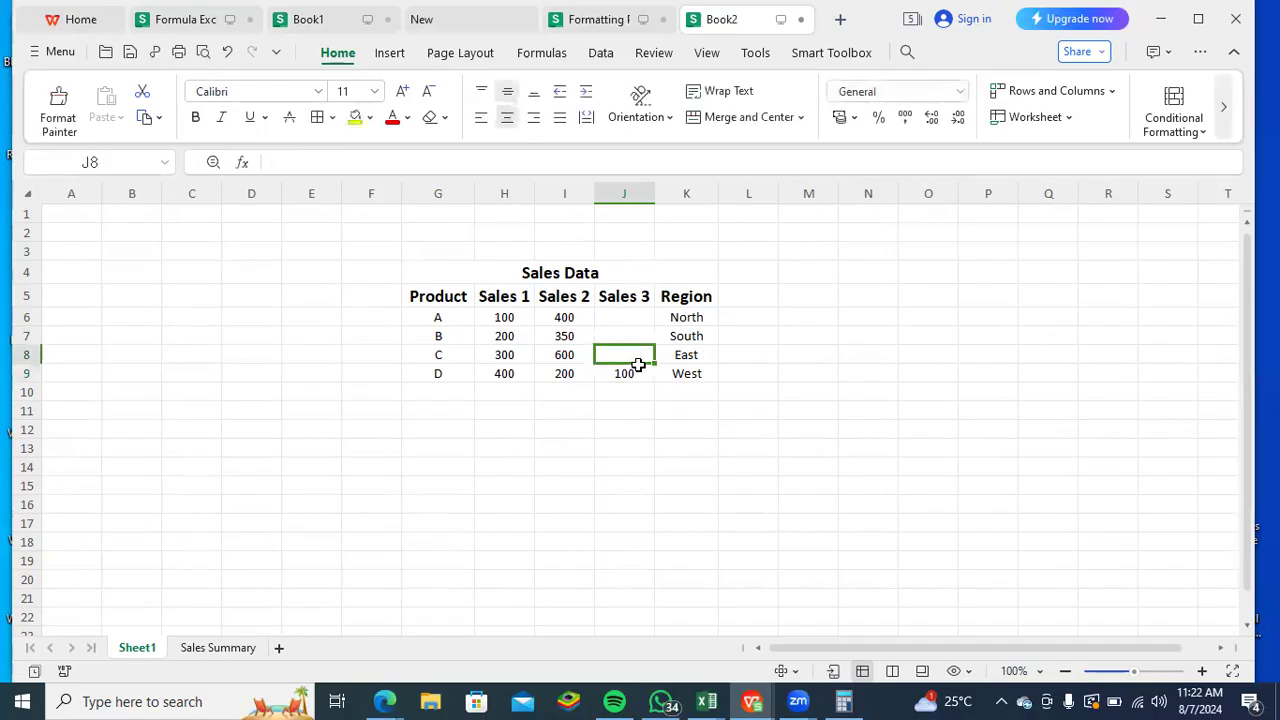
{"action": "type", "text": "200"}
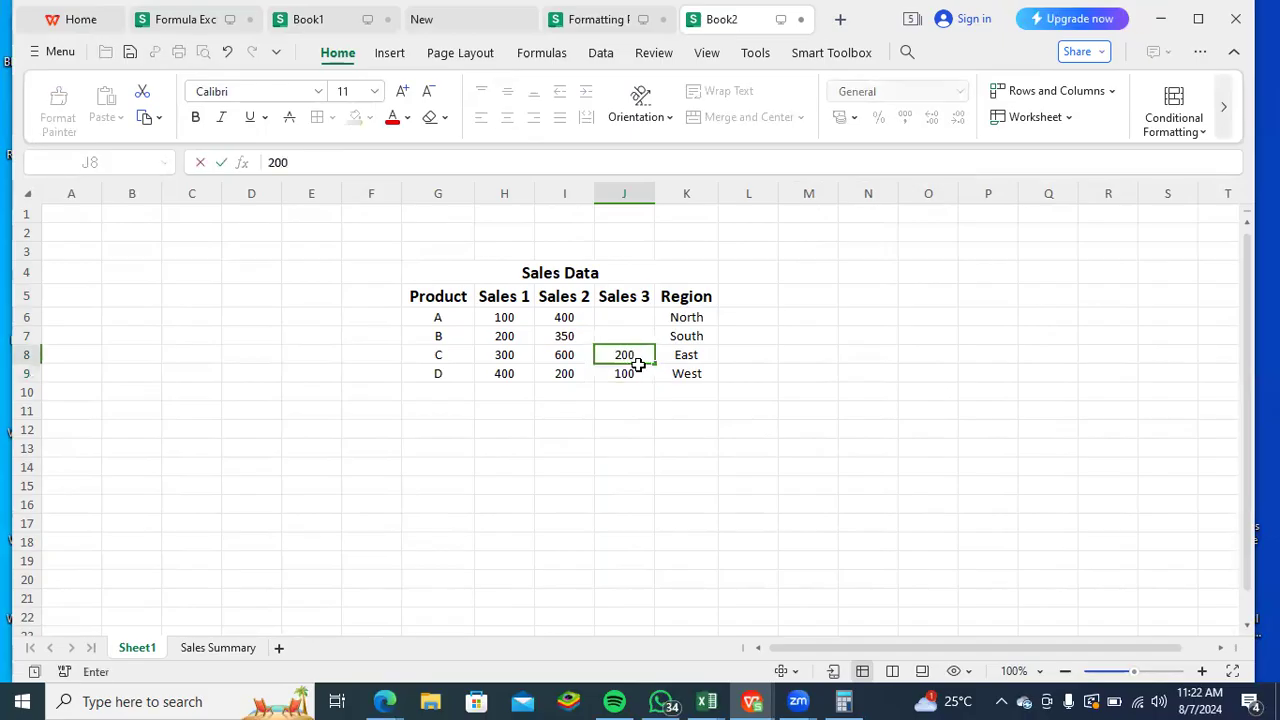
{"action": "key", "text": "Up"}
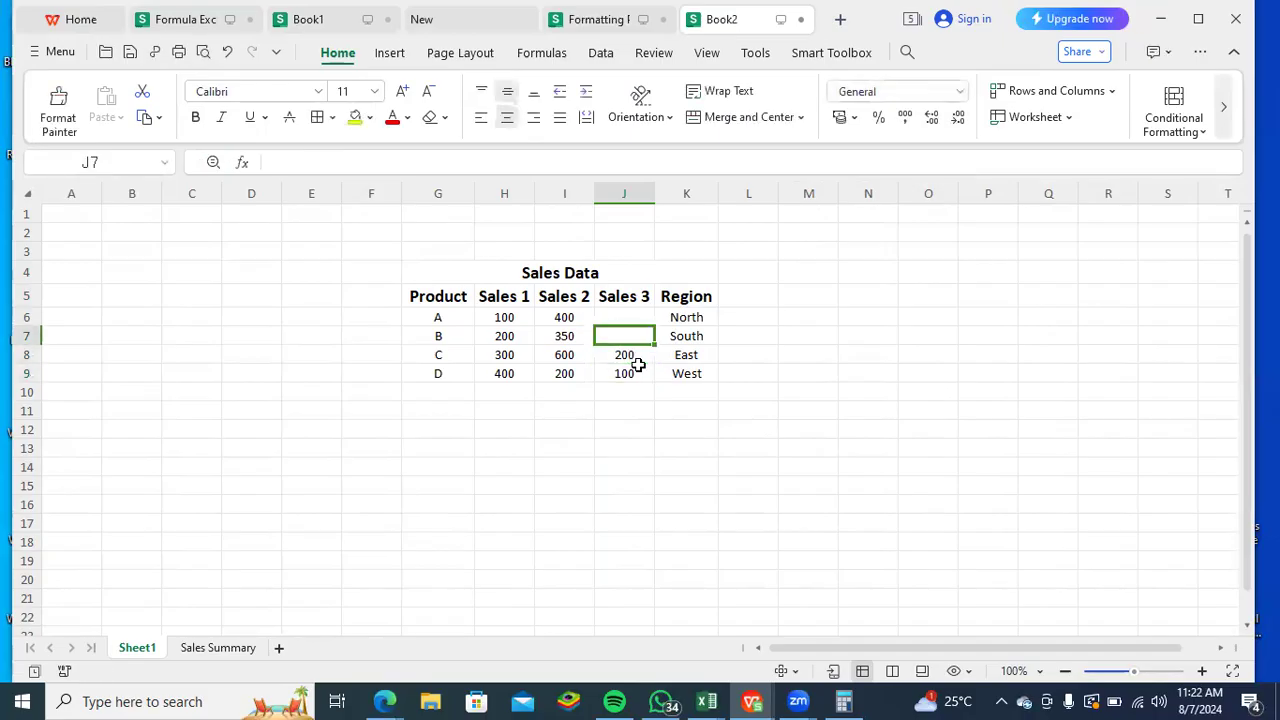
{"action": "type", "text": "300"}
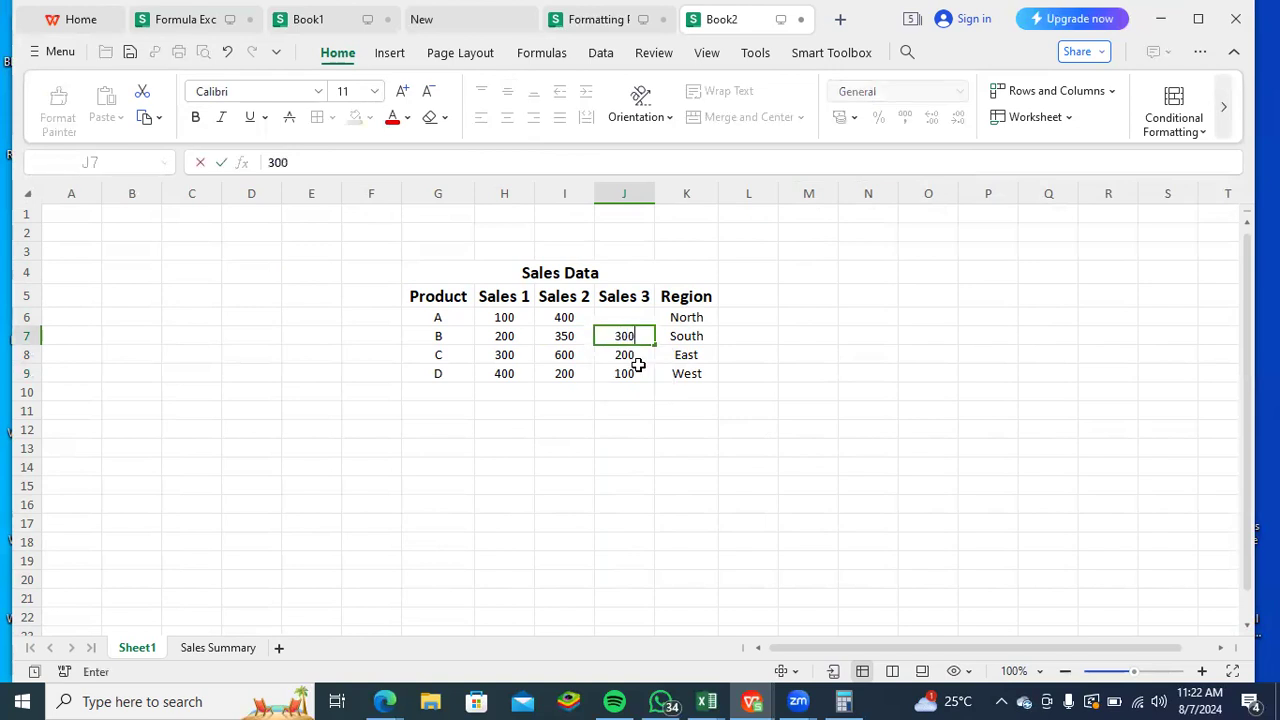
{"action": "key", "text": "Up"}
{"action": "type", "text": "250"}
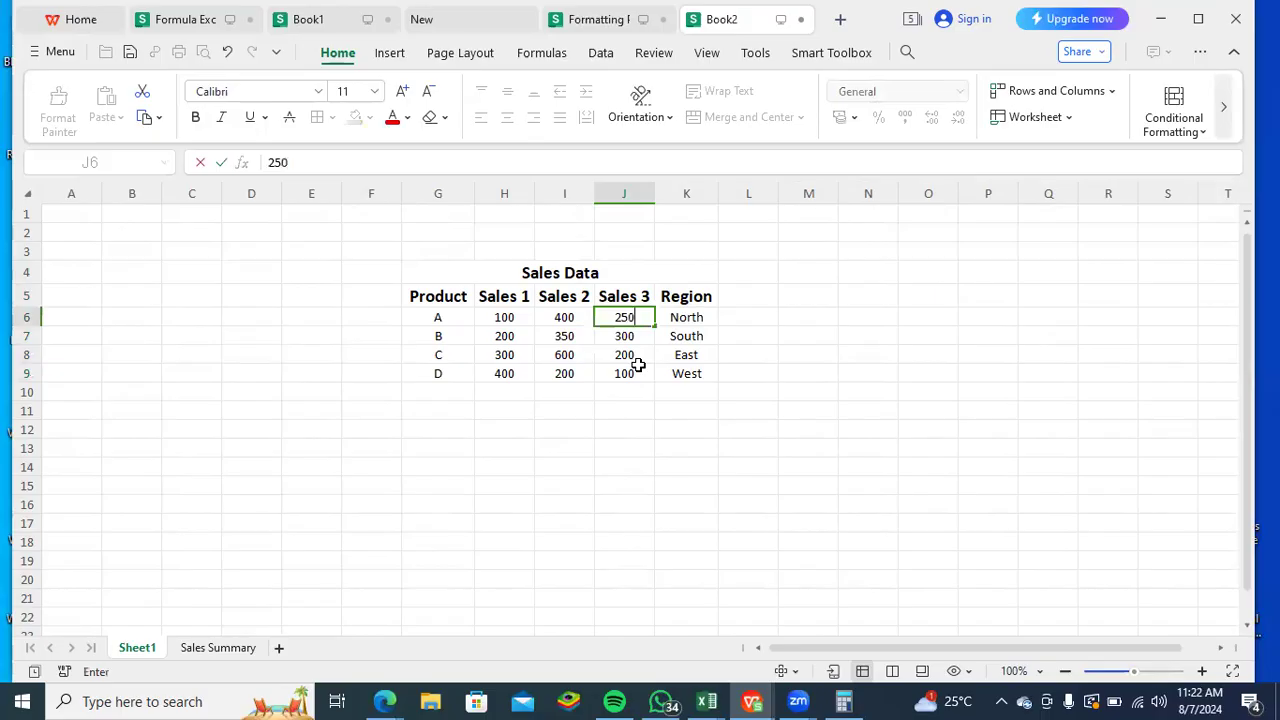
{"action": "key", "text": "Return"}
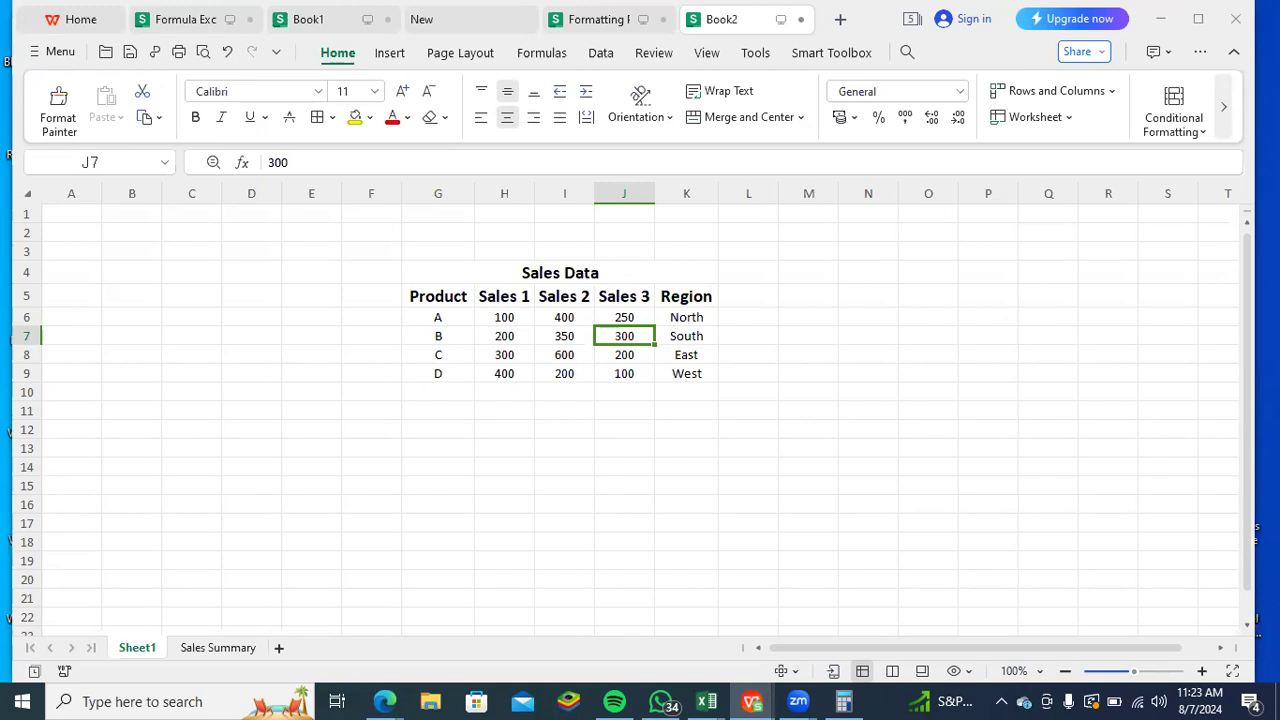
{"action": "left_click_drag", "start_coordinate": [928, 271], "coordinate": [850, 250]}
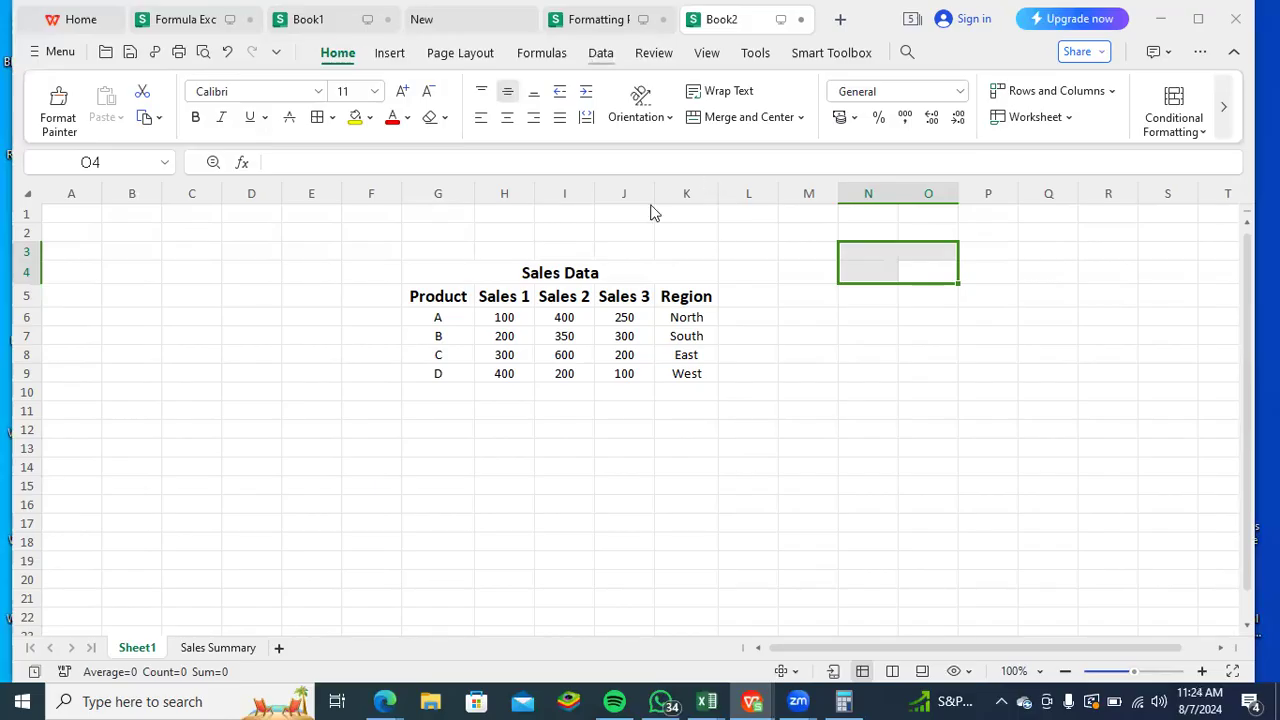
{"action": "left_click", "coordinate": [212, 650]}
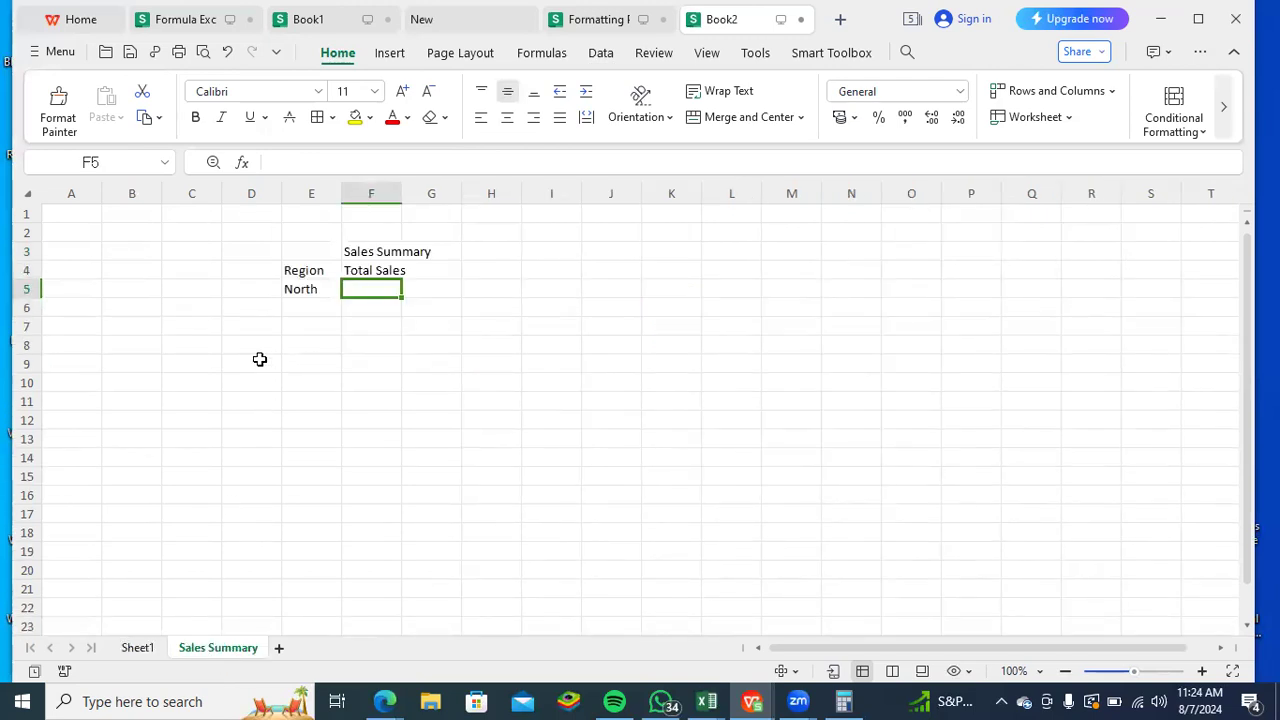
{"action": "left_click", "coordinate": [137, 648]}
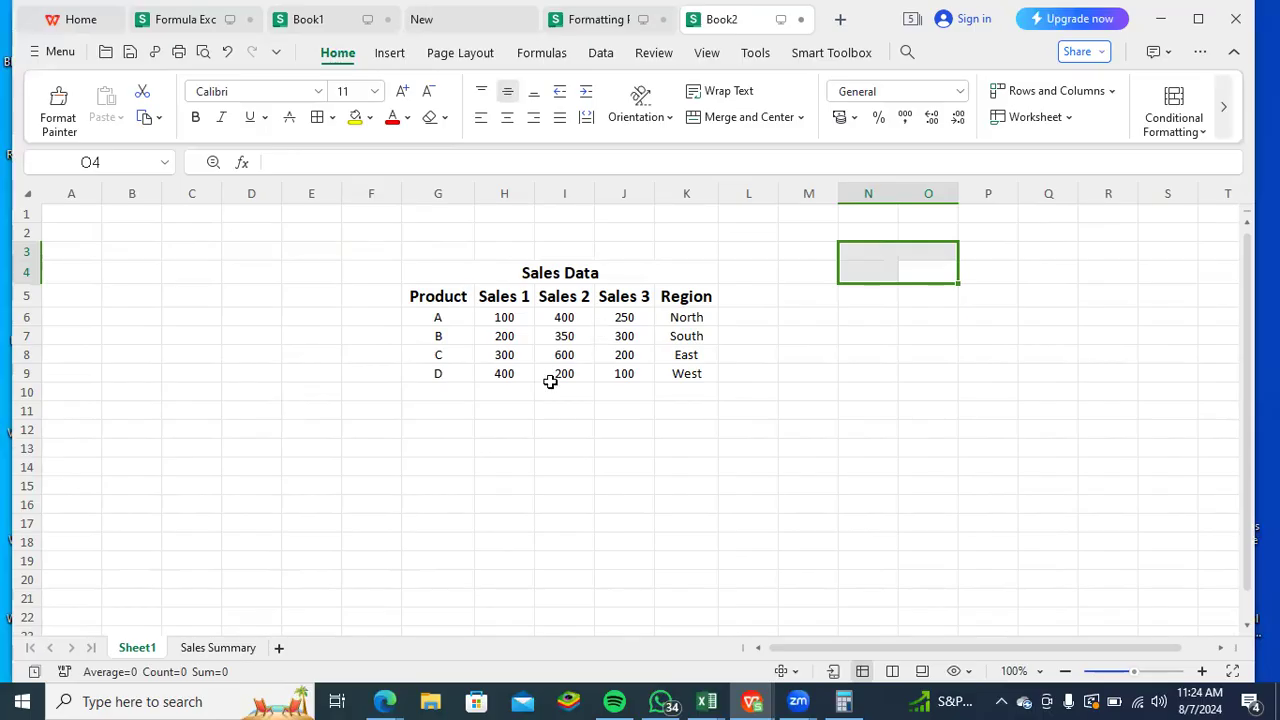
- Total North's sales in F5 of the Sales Summary sheet with =SUM(Sheet1!H6:J6)
{"action": "left_click", "coordinate": [248, 650]}
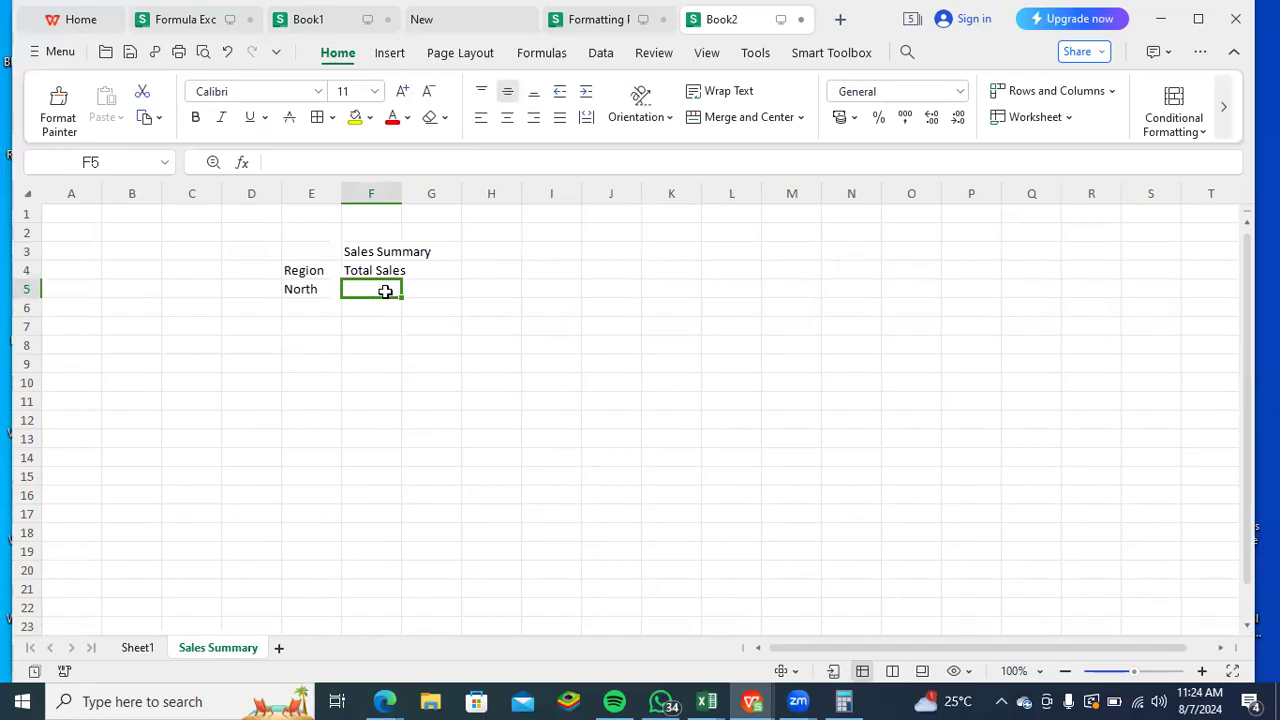
{"action": "type", "text": "=sum"}
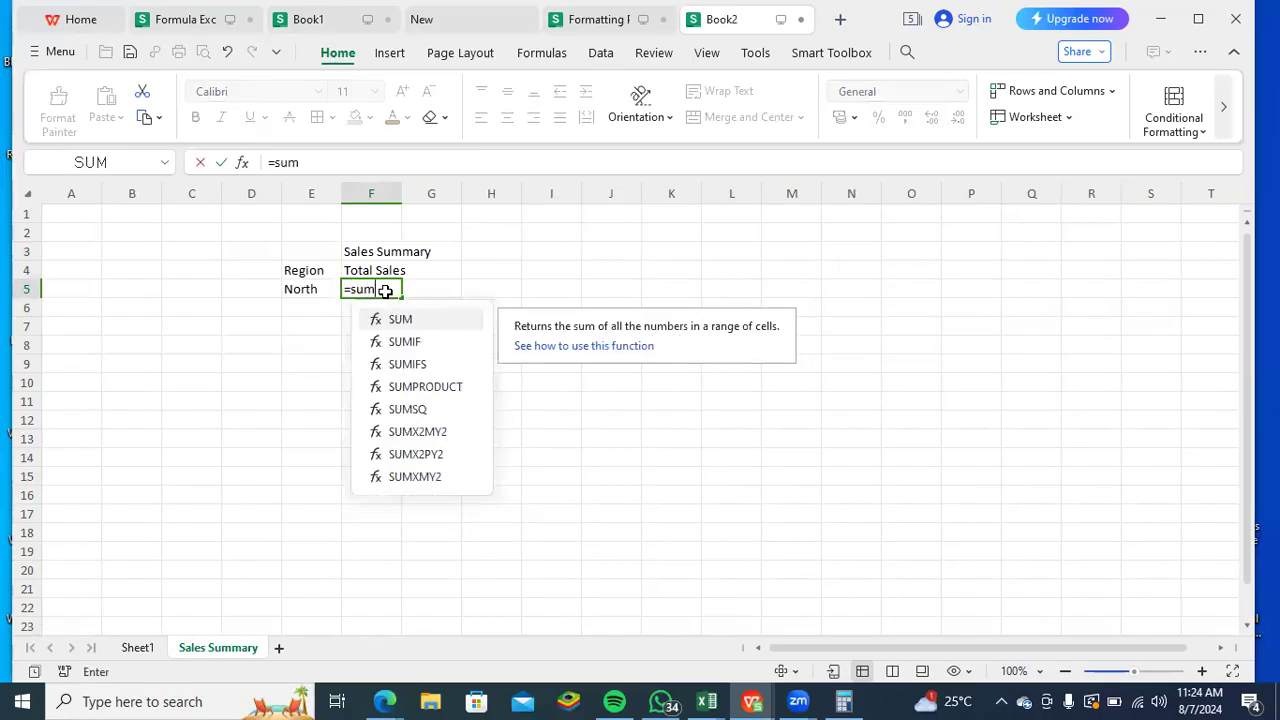
{"action": "key", "text": "Tab"}
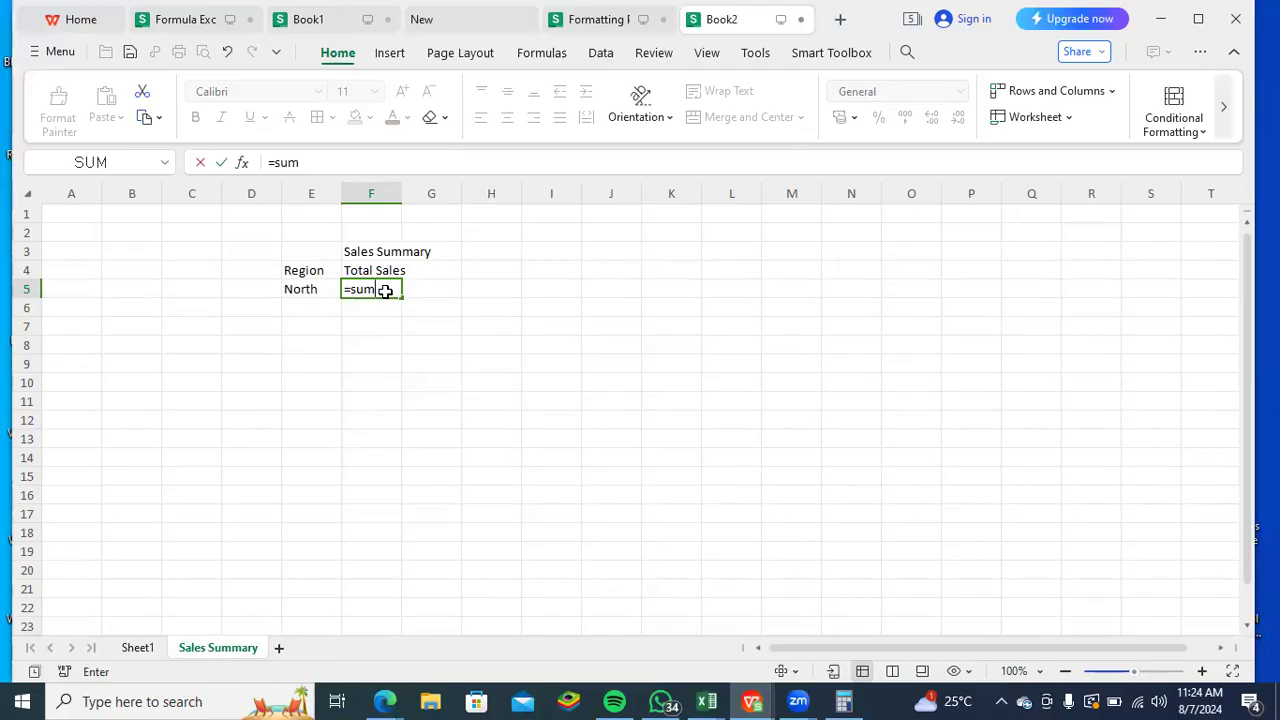
{"action": "left_click", "coordinate": [140, 651]}
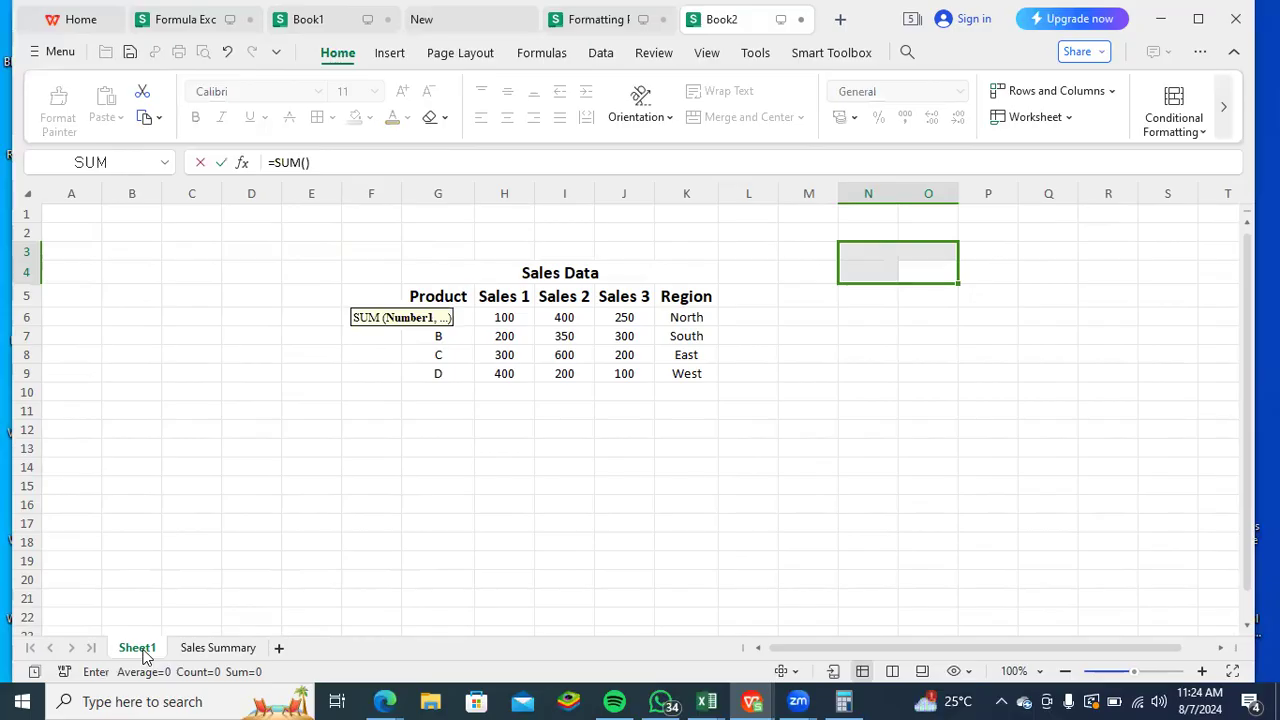
{"action": "left_click_drag", "start_coordinate": [500, 320], "coordinate": [606, 318]}
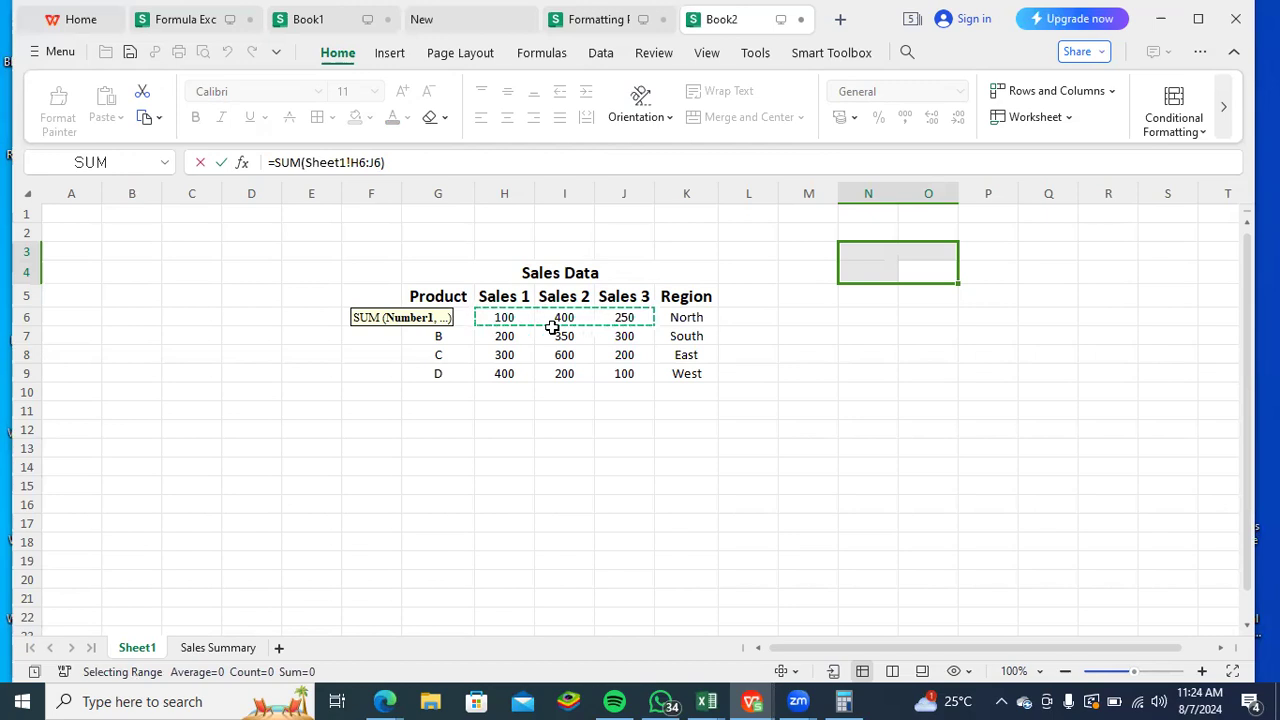
{"action": "key", "text": "Return"}
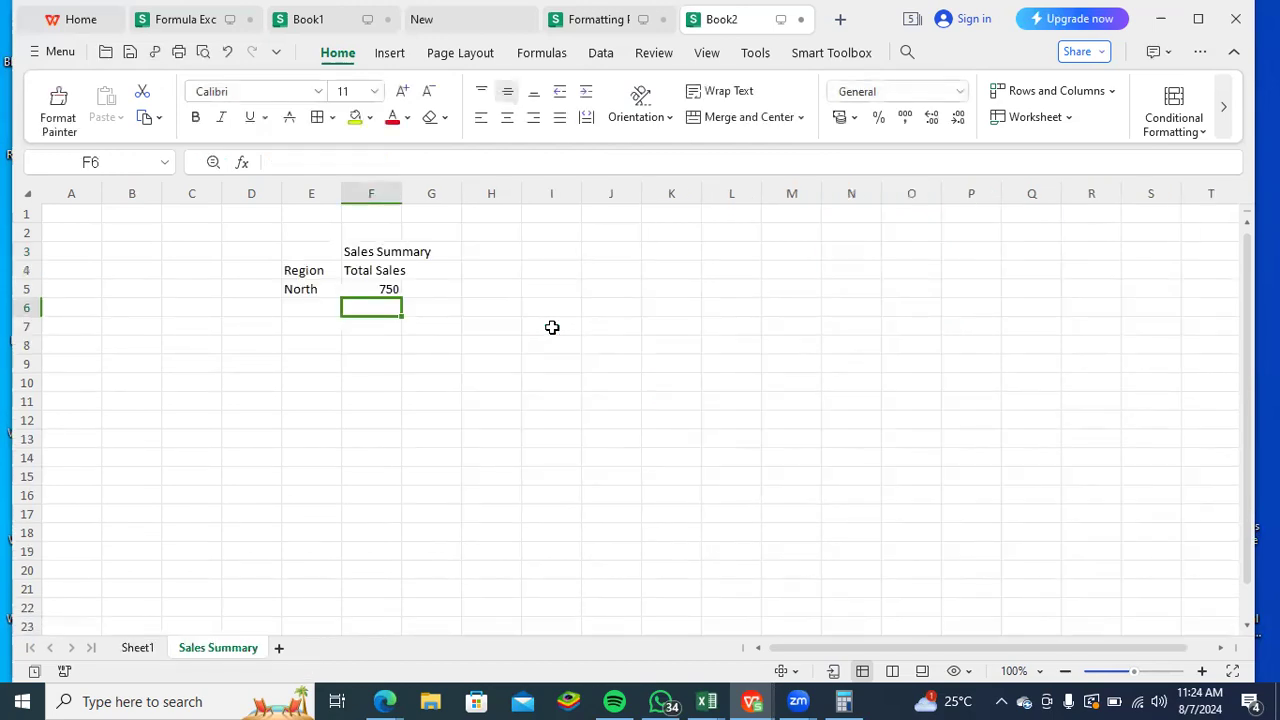
{"action": "left_click", "coordinate": [390, 278]}
{"action": "left_click", "coordinate": [384, 289]}
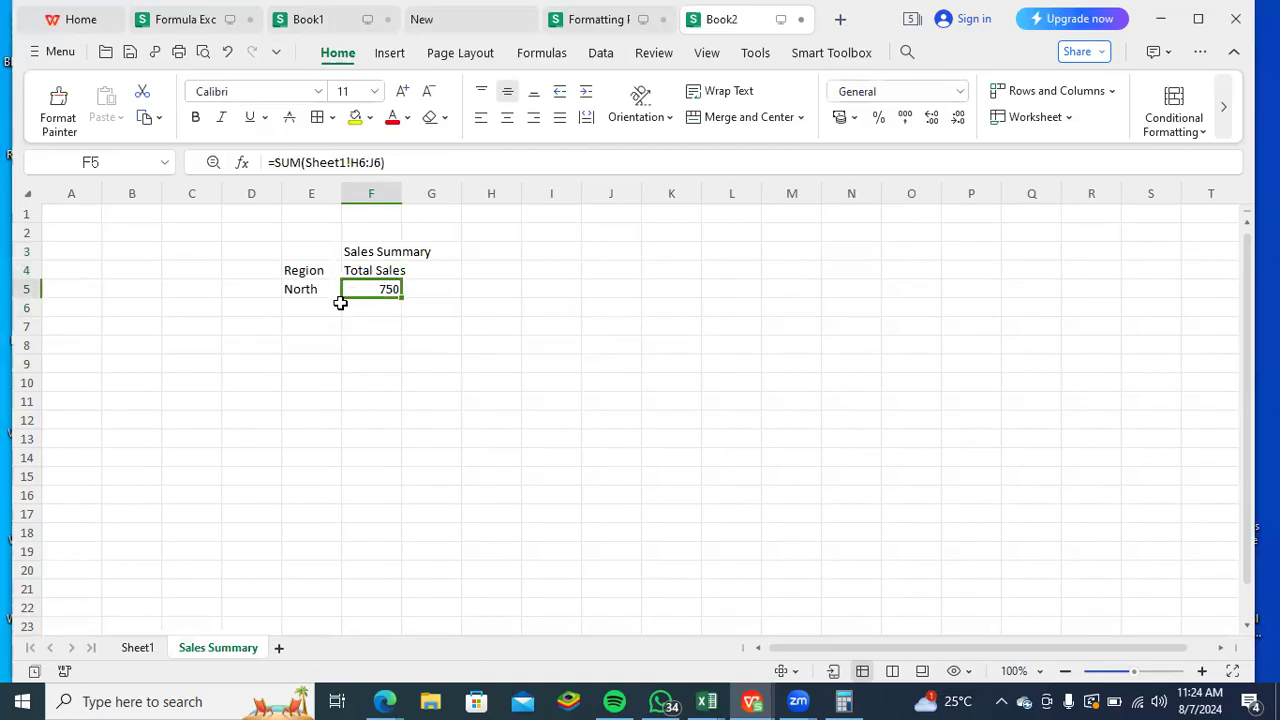
- Add the region South in E6 of the Sales Summary sheet
{"action": "left_click", "coordinate": [150, 649]}
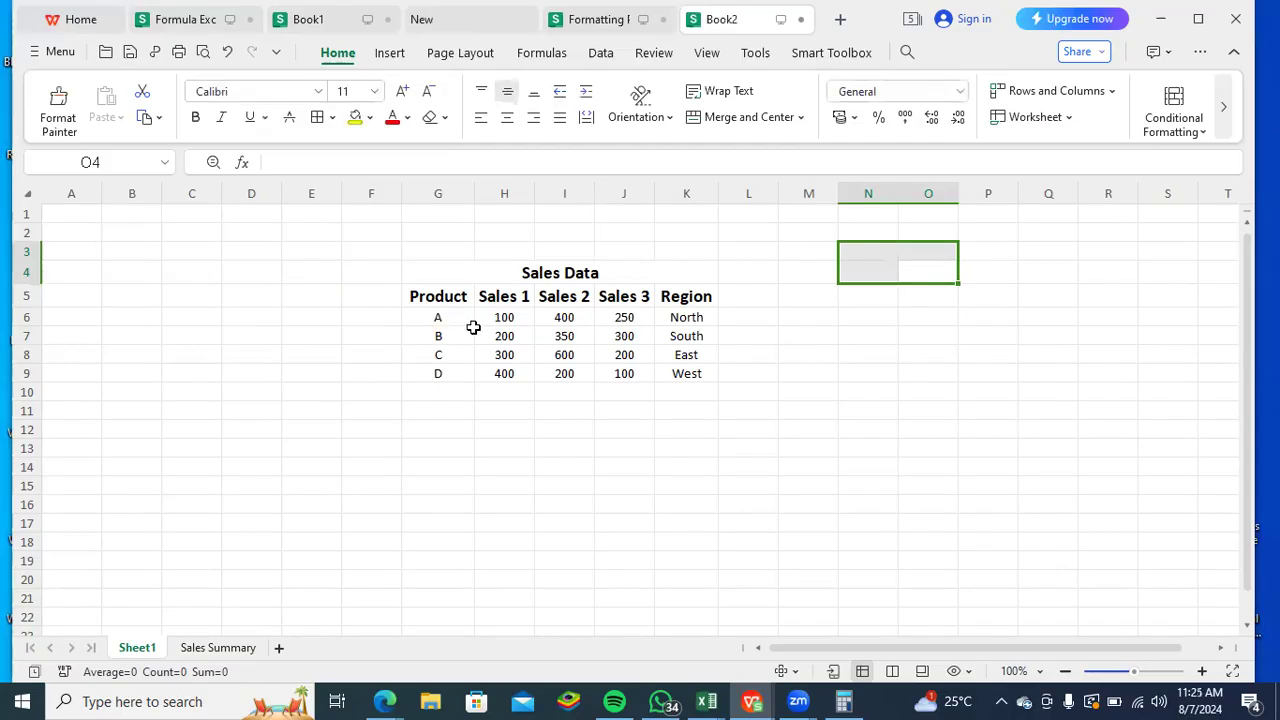
{"action": "left_click", "coordinate": [210, 648]}
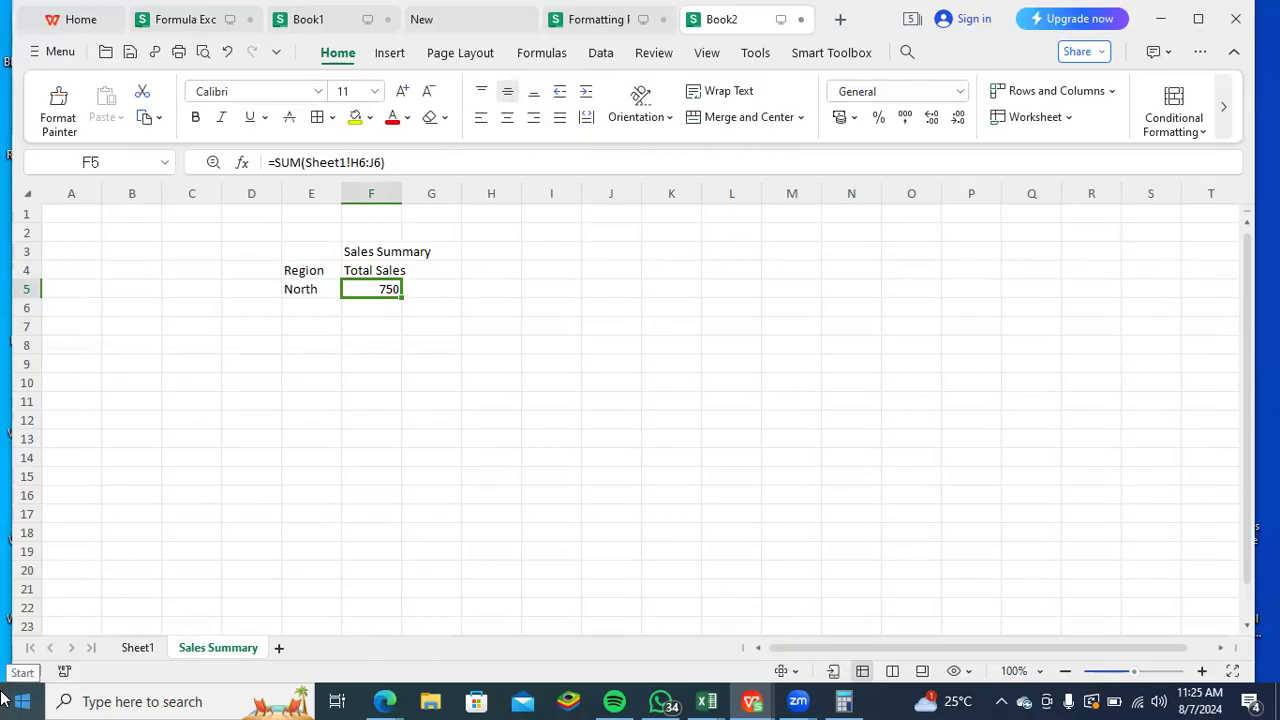
{"action": "left_click", "coordinate": [314, 309]}
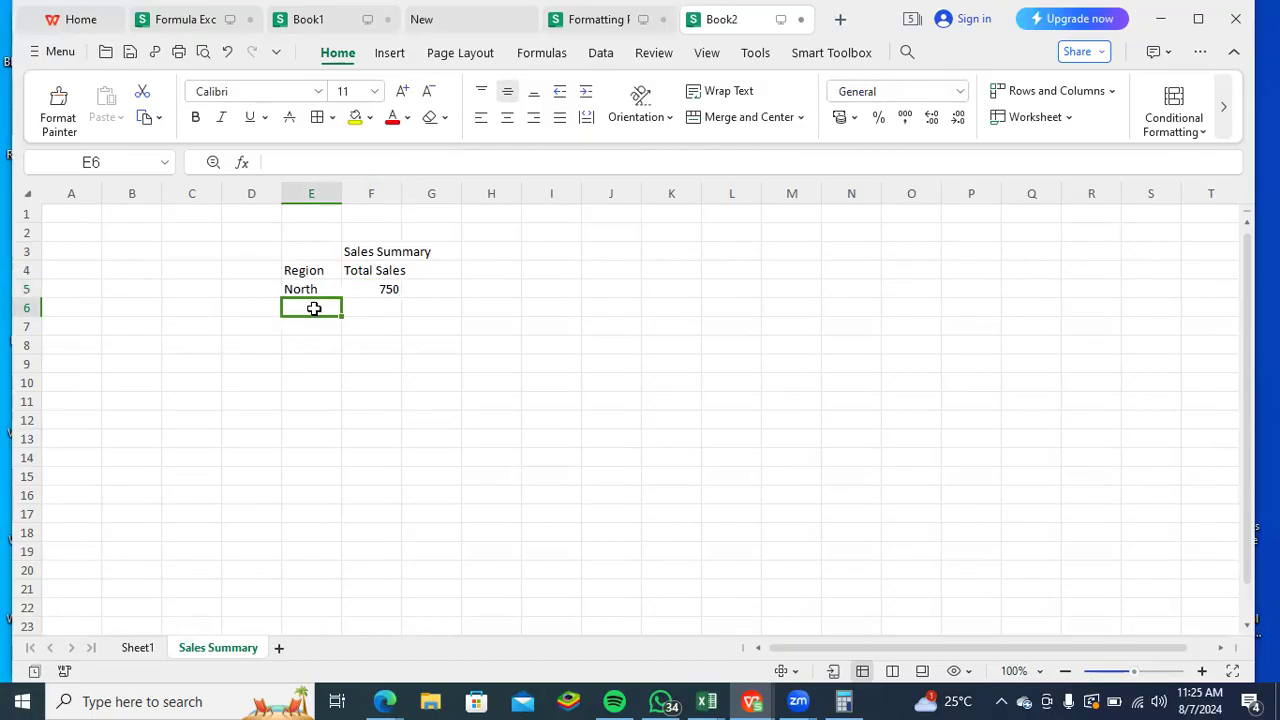
{"action": "type", "text": "S"}
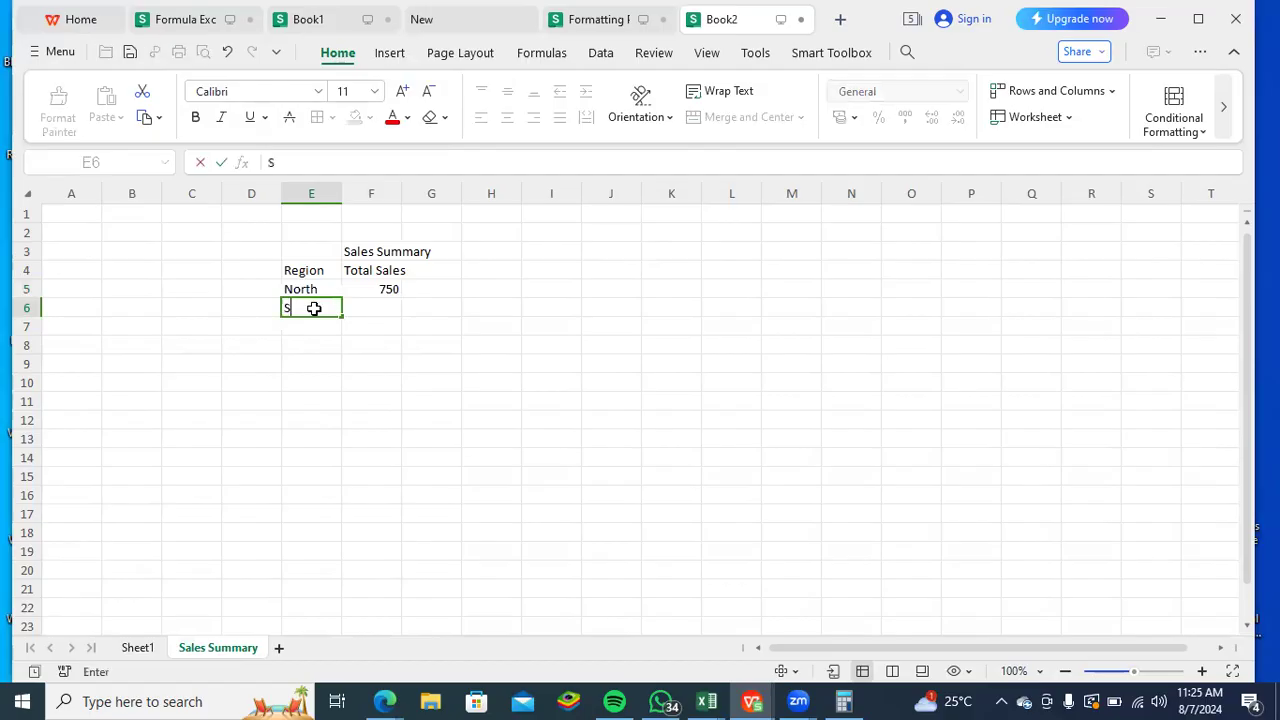
{"action": "type", "text": "outh"}
{"action": "key", "text": "Tab"}
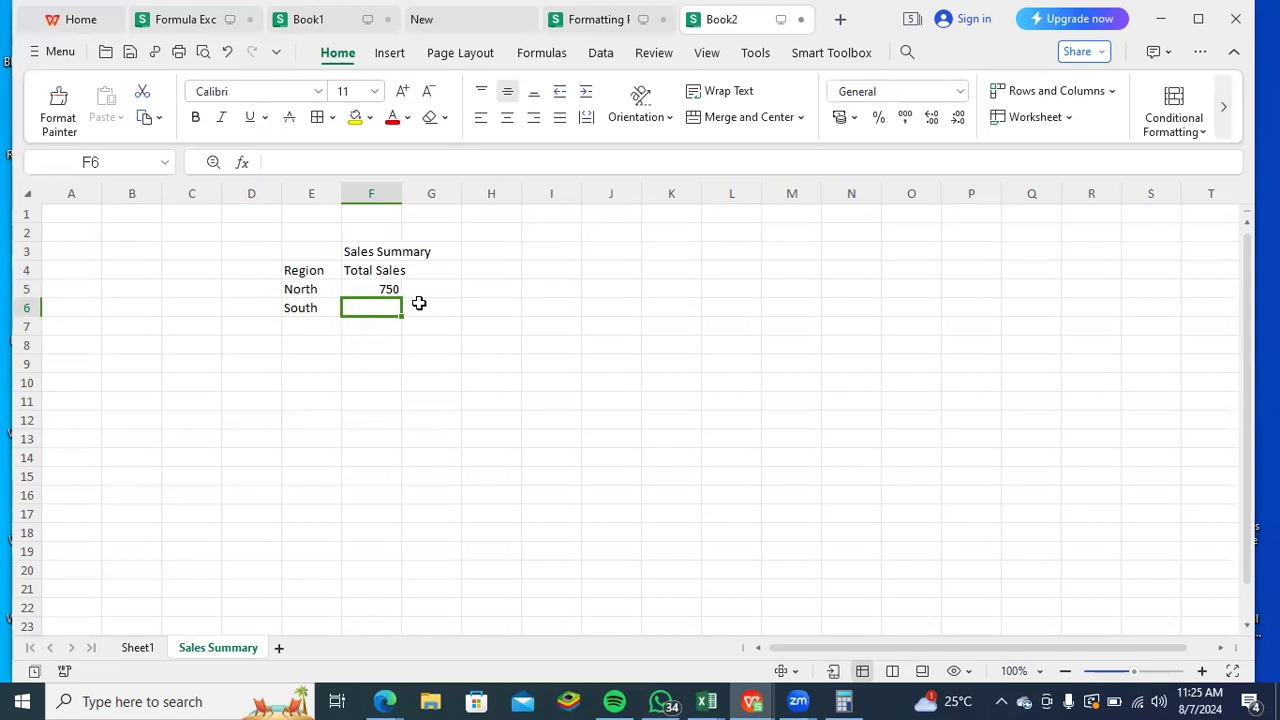
- Start a SUMIFS formula in F6 for South with Sheet1!H7:J7 as the sum range
{"action": "type", "text": "-"}
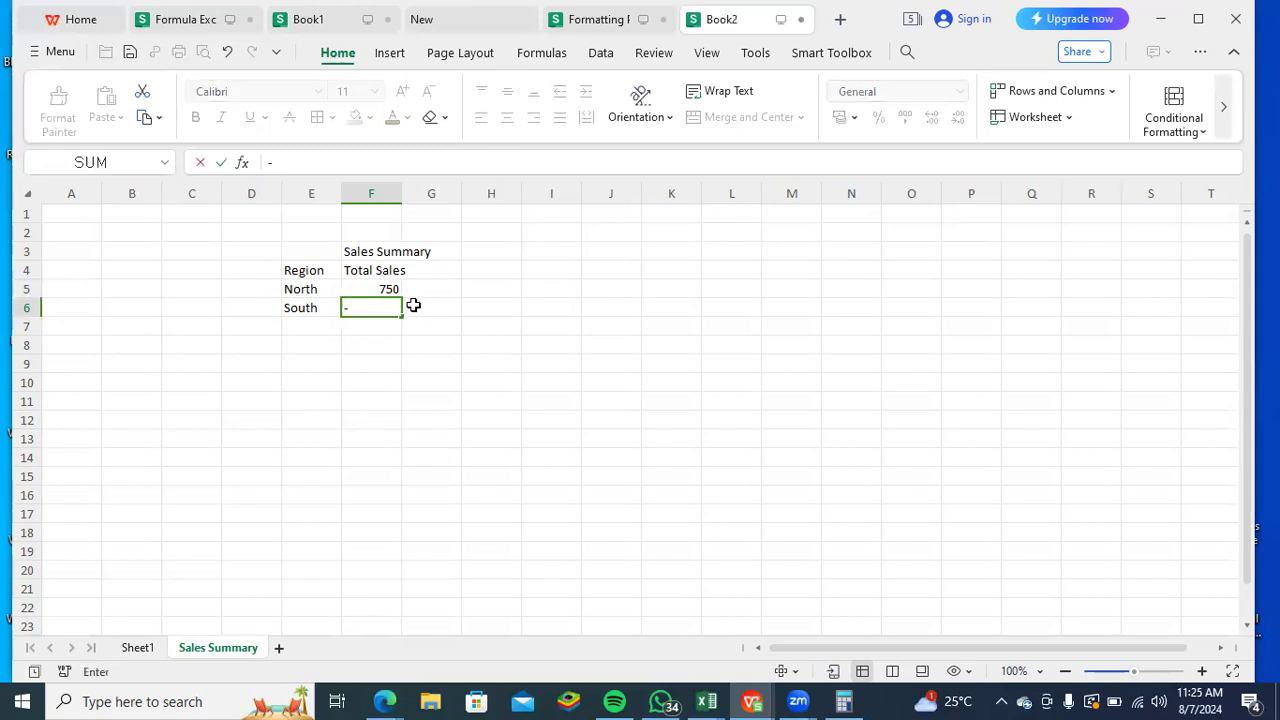
{"action": "key", "text": "BackSpace"}
{"action": "type", "text": "=sumi"}
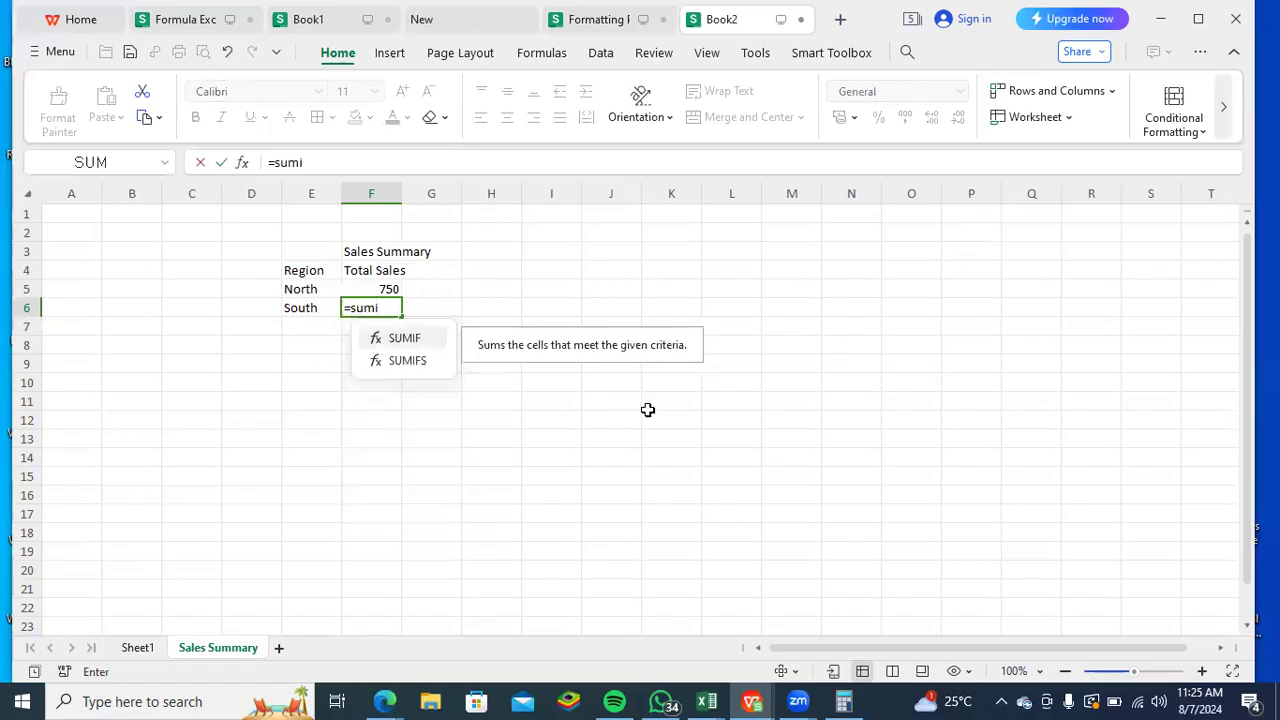
{"action": "double_click", "coordinate": [402, 361]}
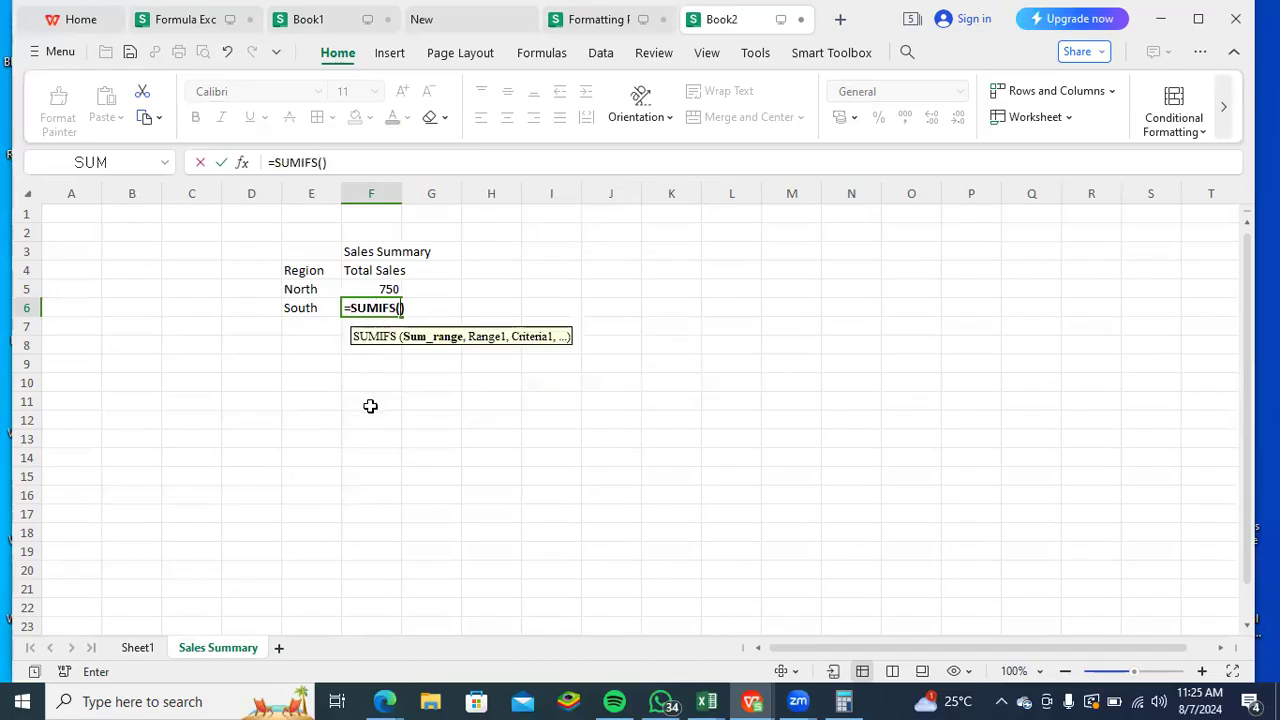
{"action": "left_click", "coordinate": [140, 648]}
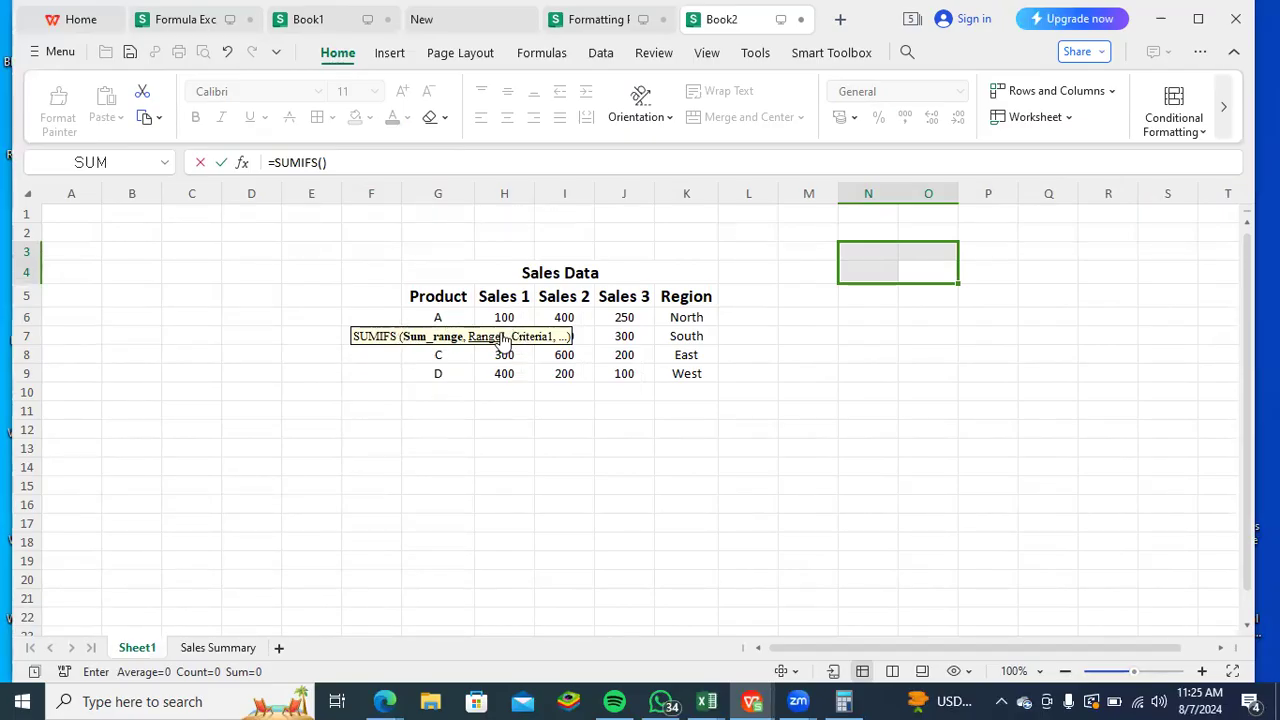
{"action": "left_click_drag", "start_coordinate": [504, 339], "coordinate": [560, 426]}
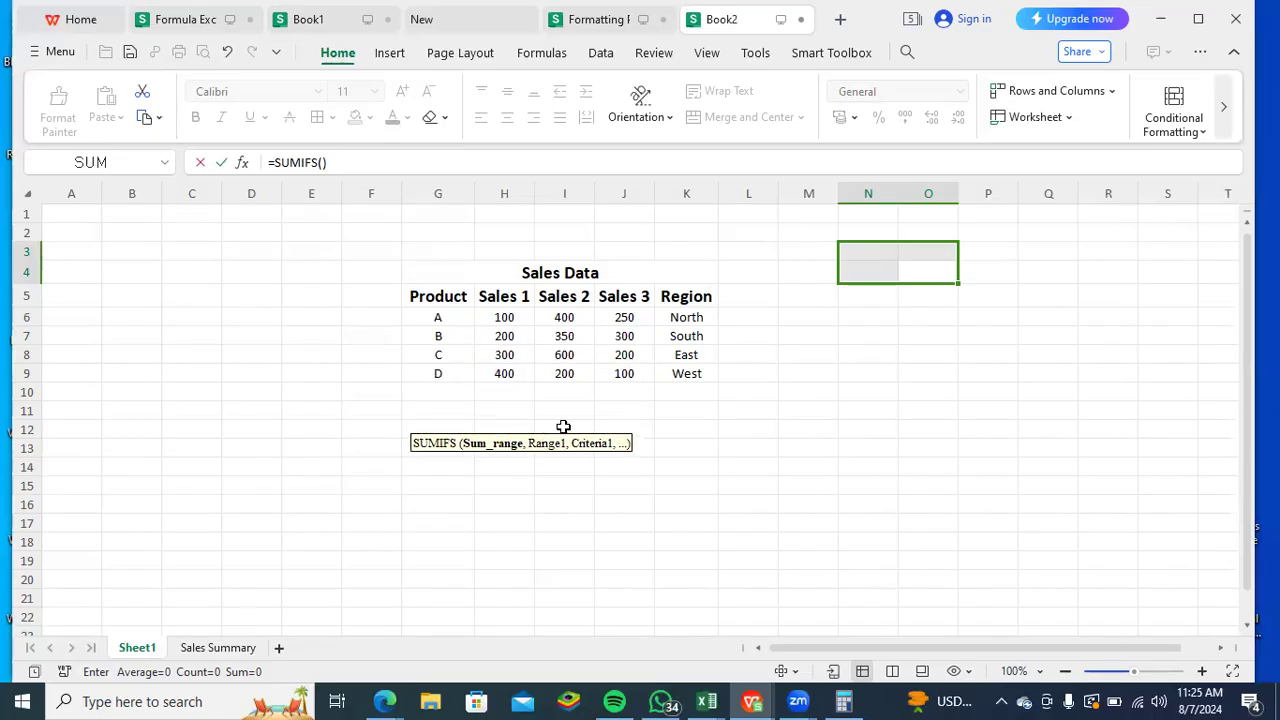
{"action": "left_click", "coordinate": [324, 162]}
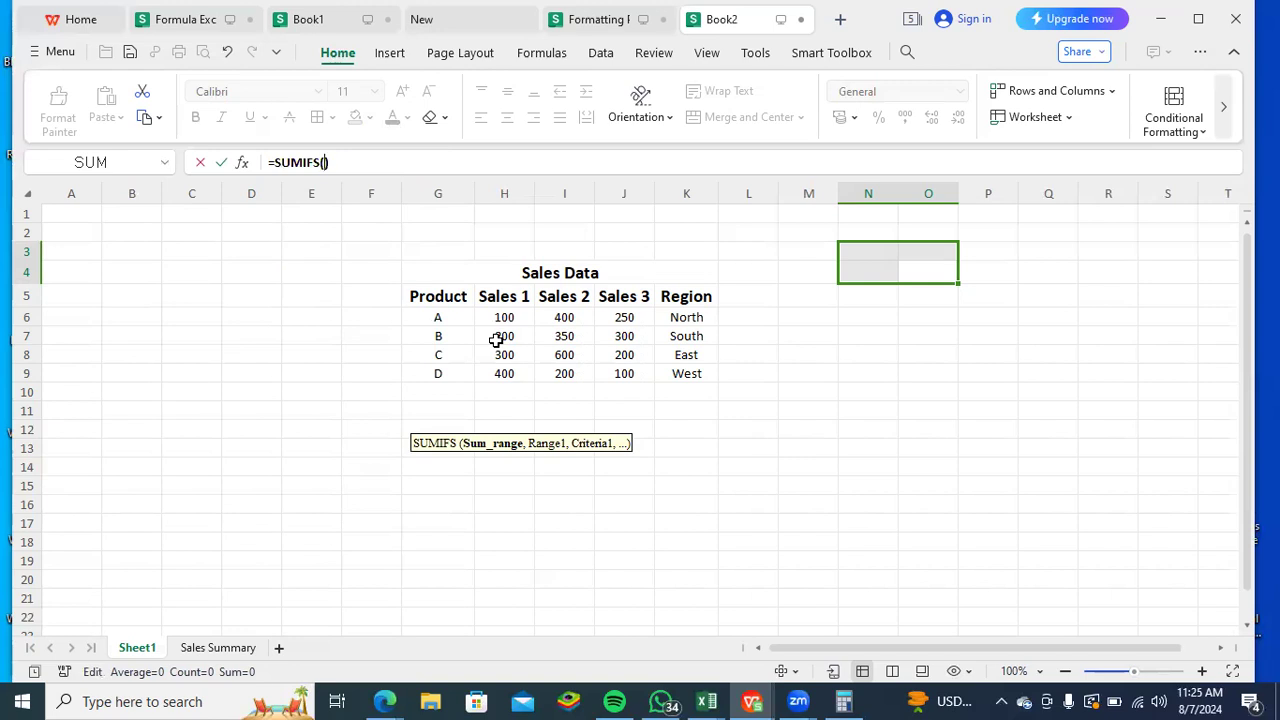
{"action": "left_click_drag", "start_coordinate": [504, 335], "coordinate": [643, 337]}
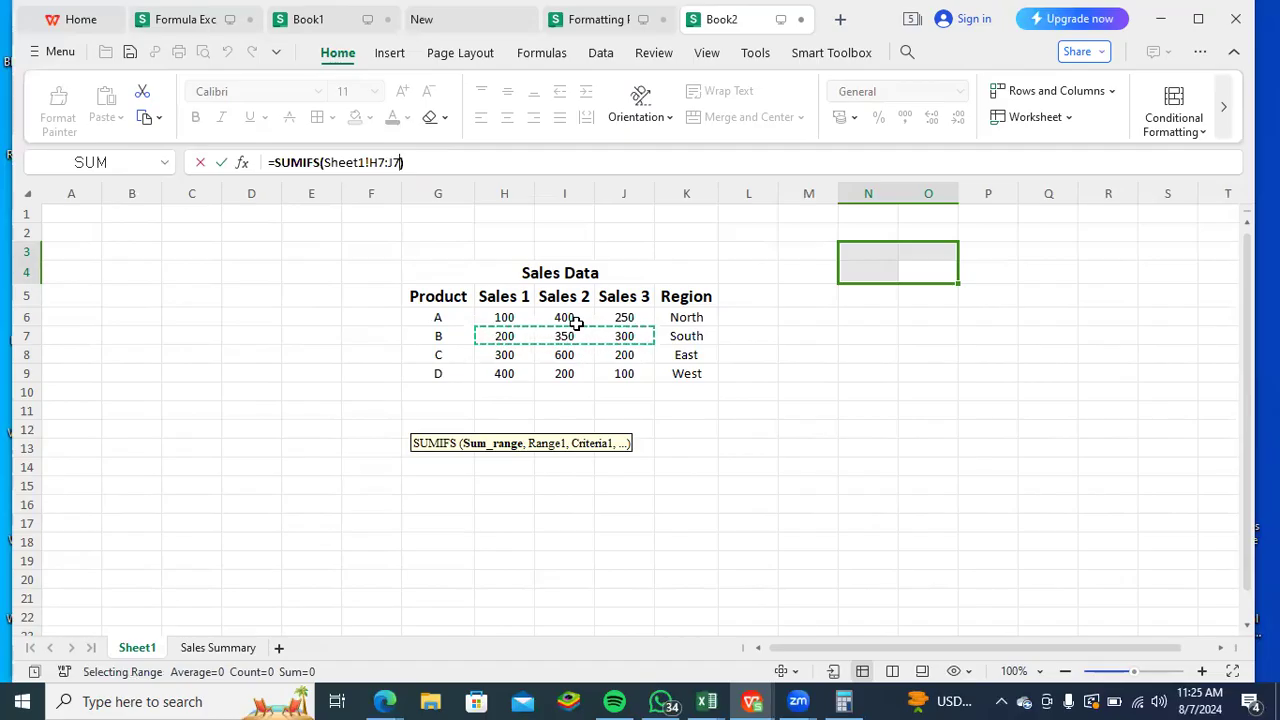
- Complete the SUMIFS formula with criteria range Sheet1!H6:J6 and the criterion "South"
{"action": "type", "text": ","}
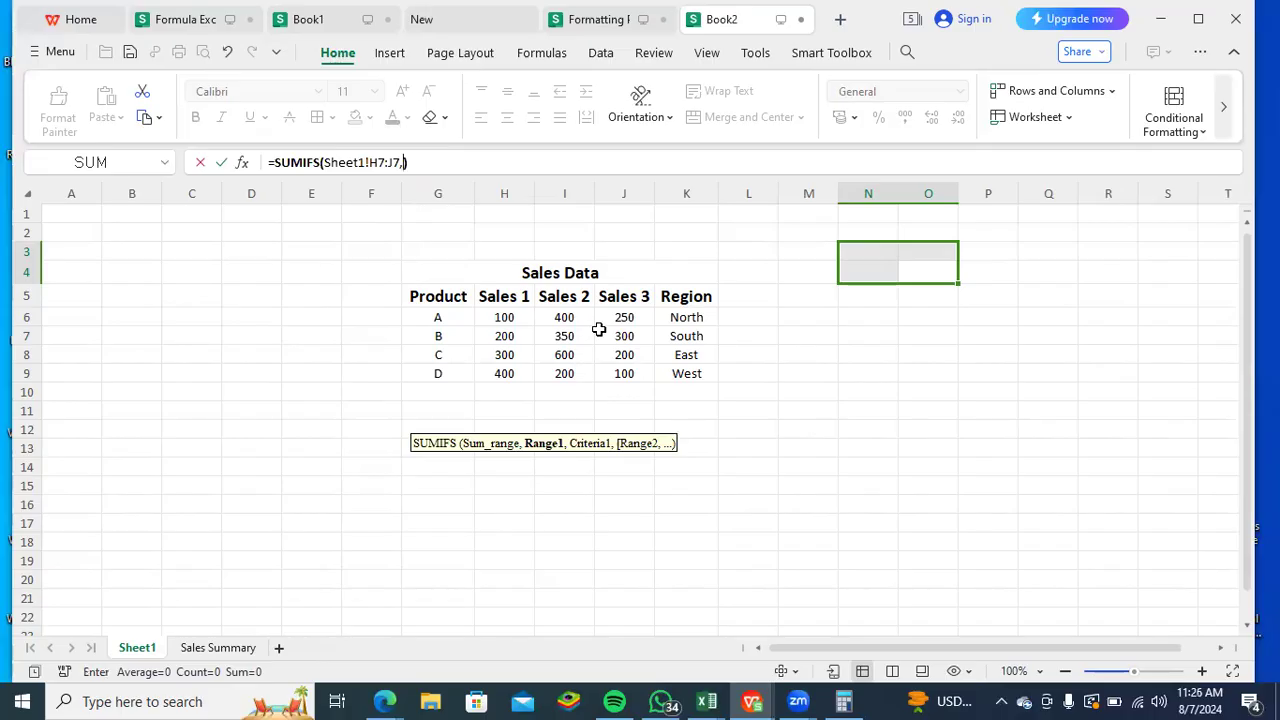
{"action": "left_click_drag", "start_coordinate": [506, 314], "coordinate": [615, 317]}
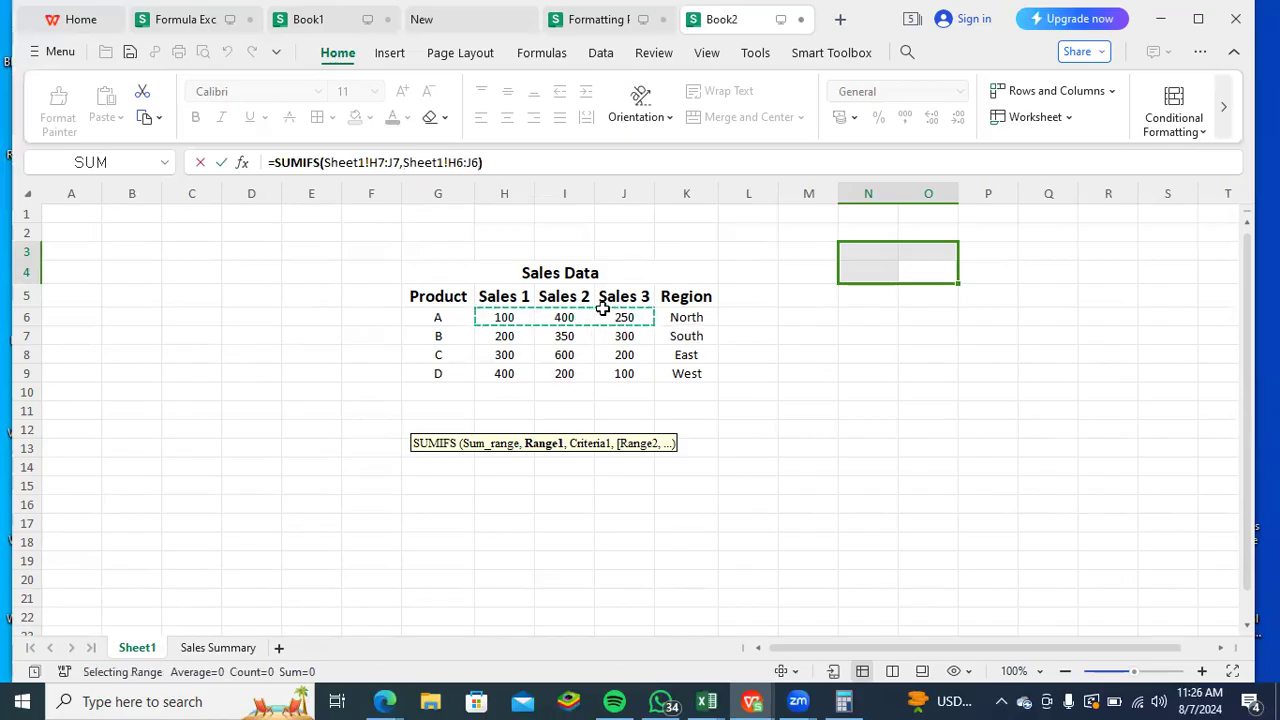
{"action": "type", "text": ","}
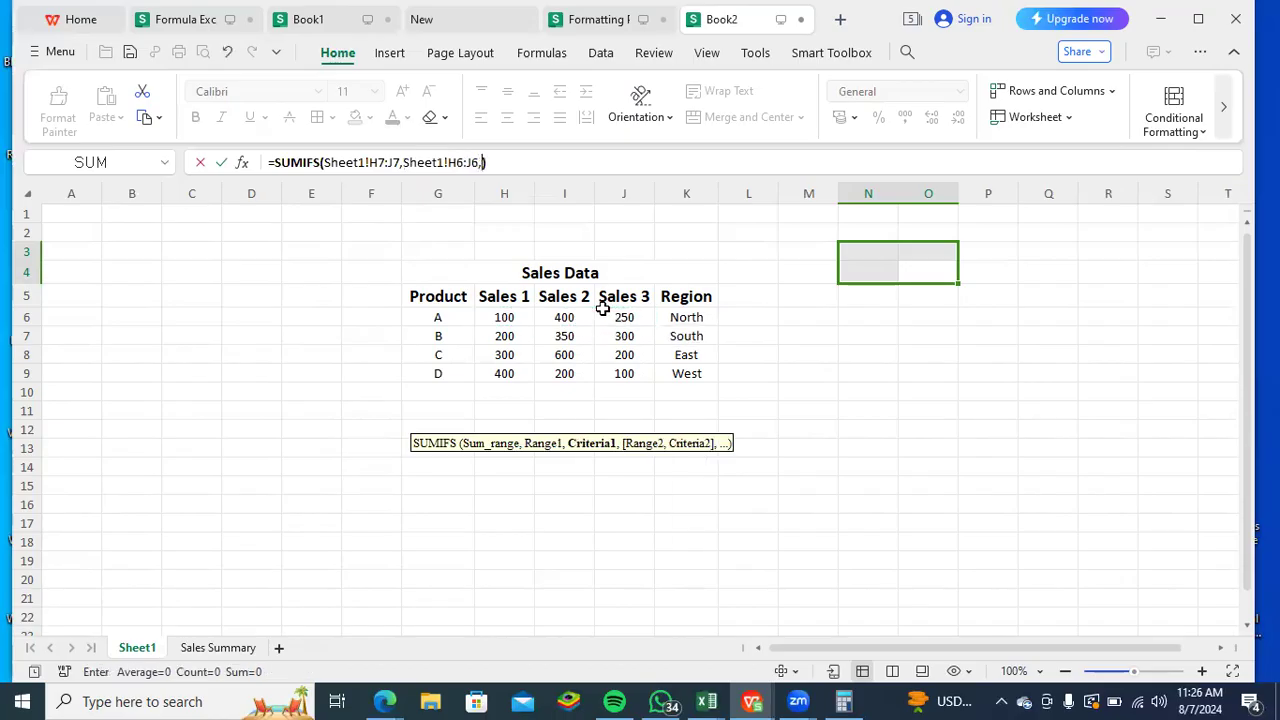
{"action": "type", "text": "\"Sou"}
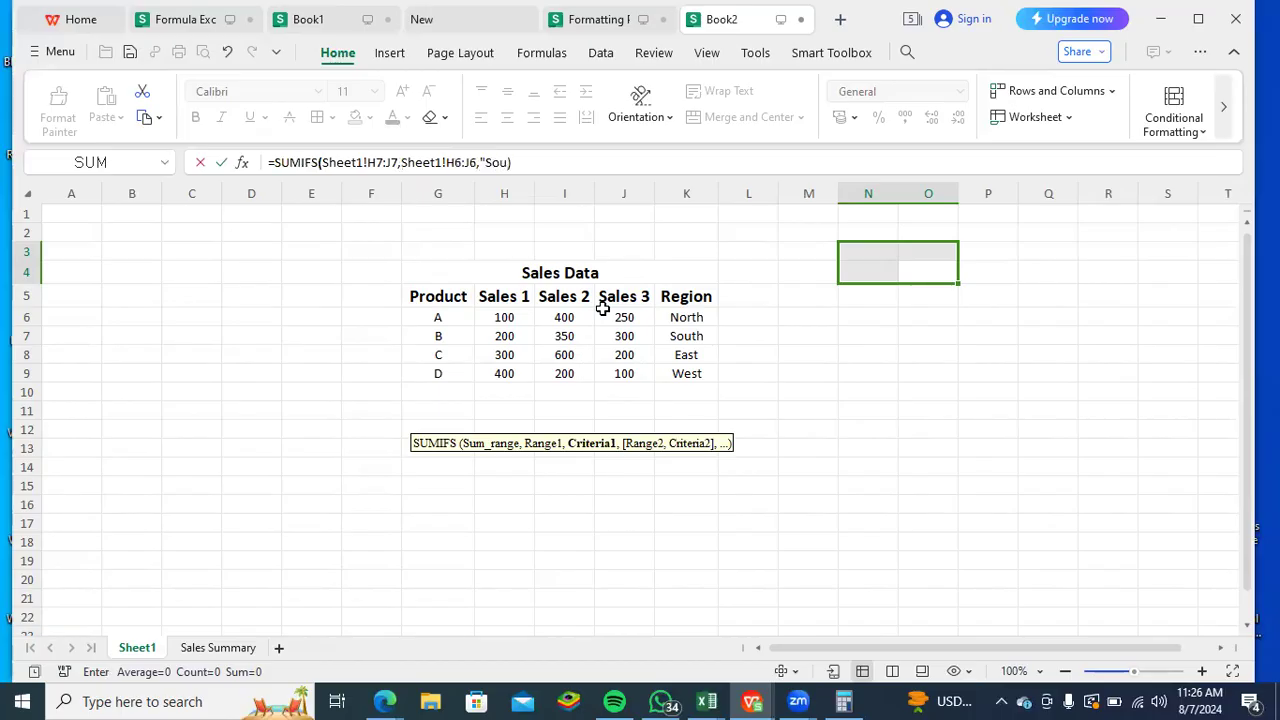
{"action": "type", "text": "th\""}
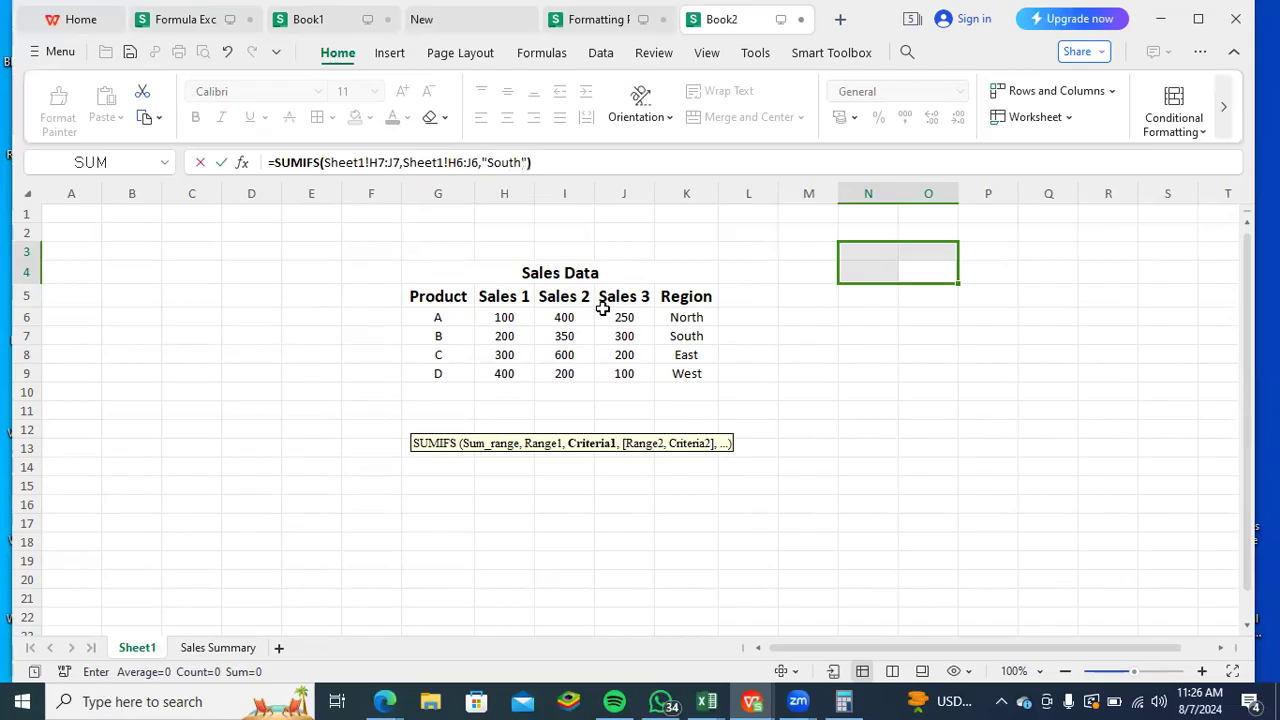
{"action": "key", "text": "Return"}
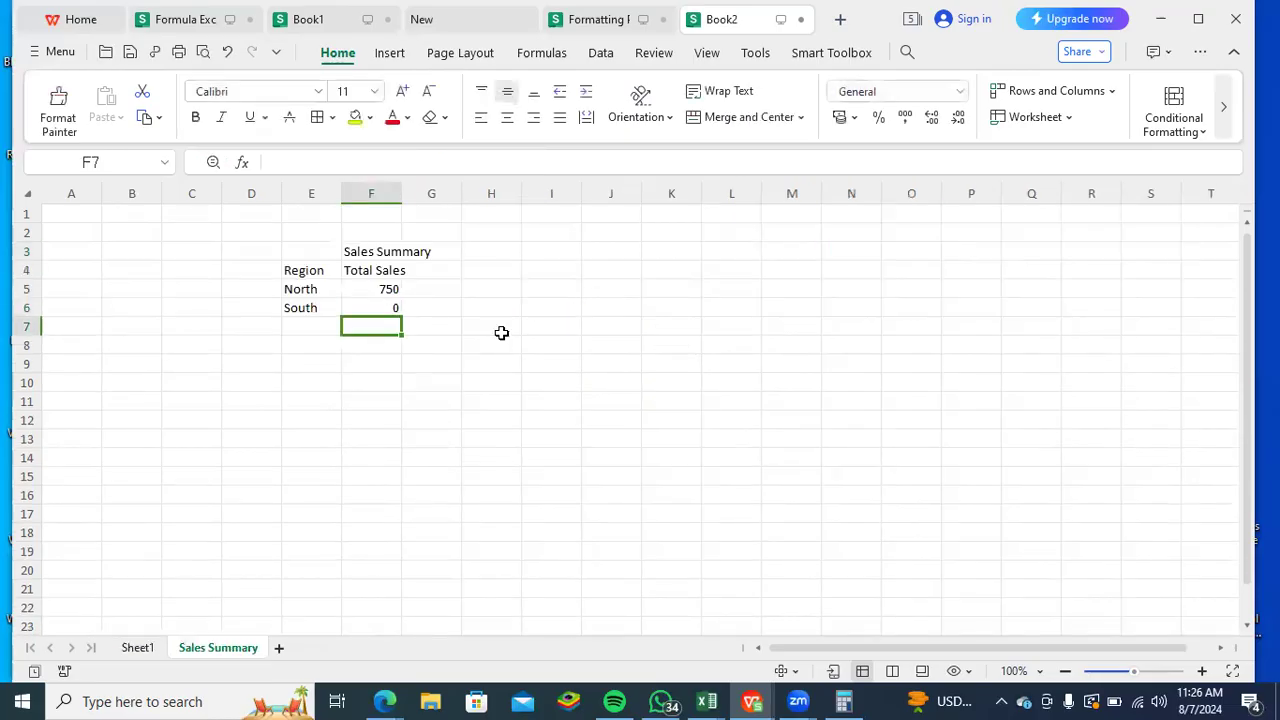
- Check the South formula in F6 against the Sales 1 values of the Sales Data table on Sheet1
{"action": "left_click", "coordinate": [398, 308]}
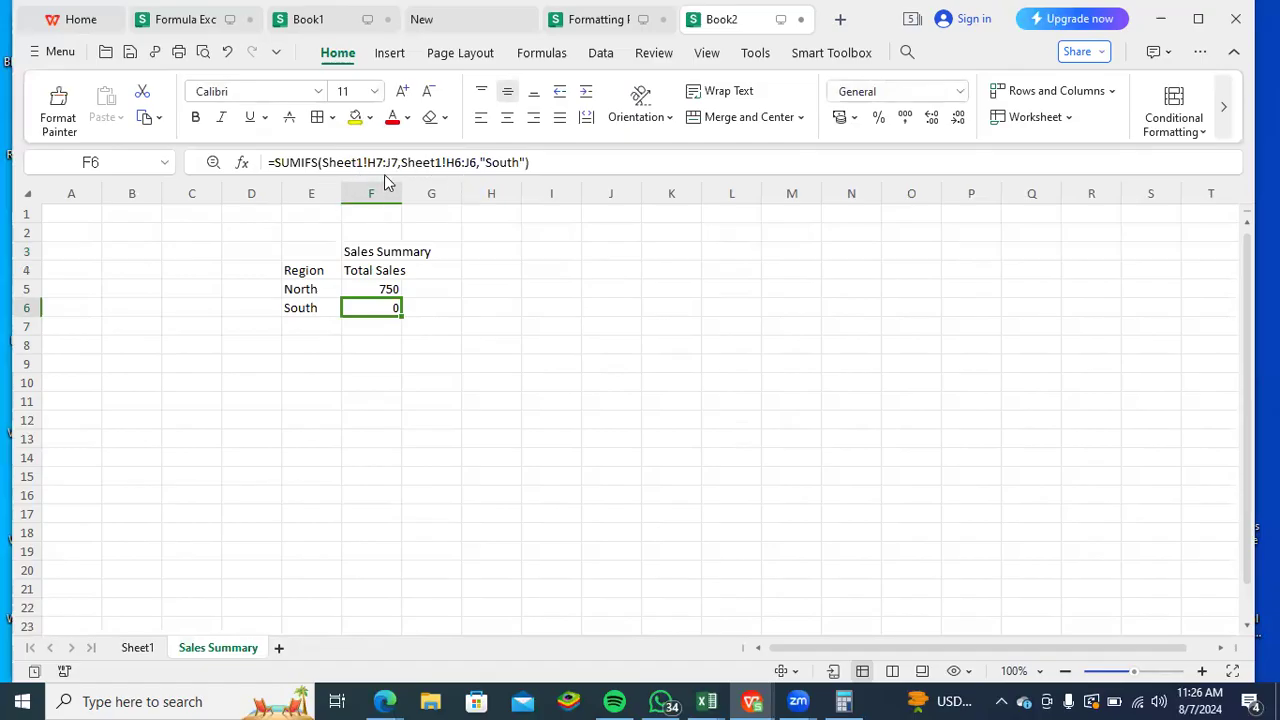
{"action": "left_click", "coordinate": [149, 647]}
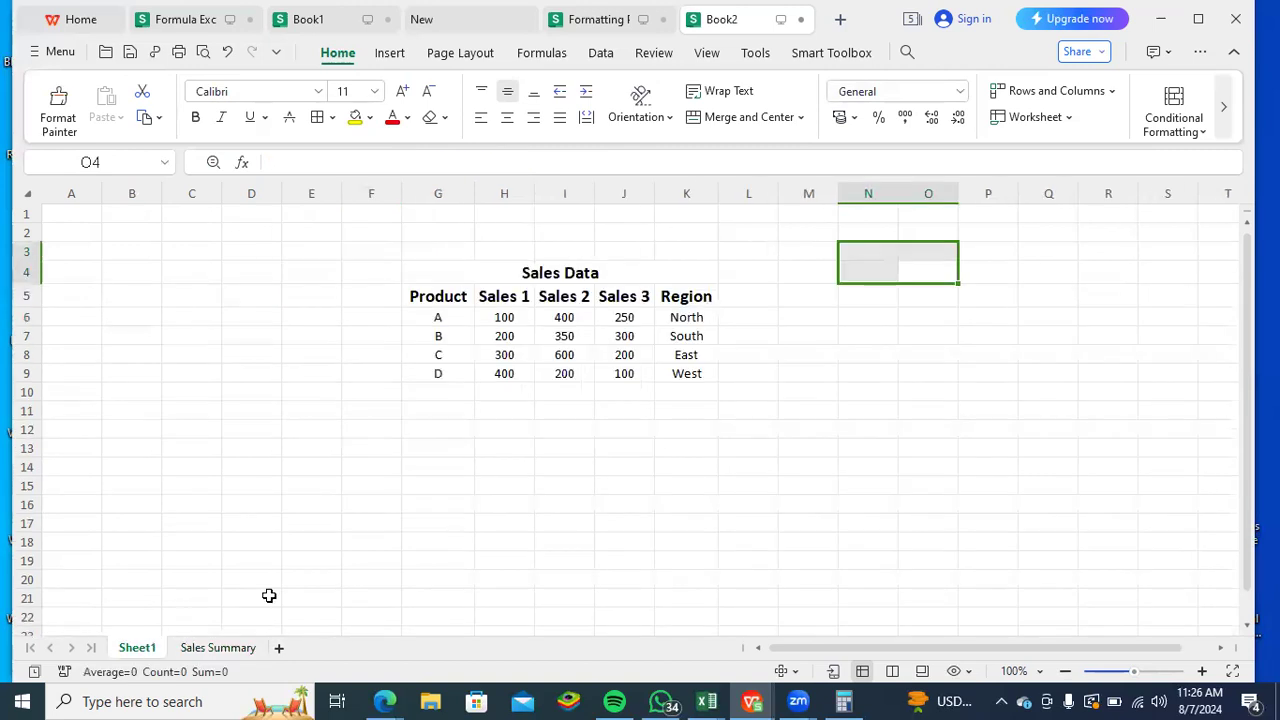
{"action": "left_click", "coordinate": [504, 355]}
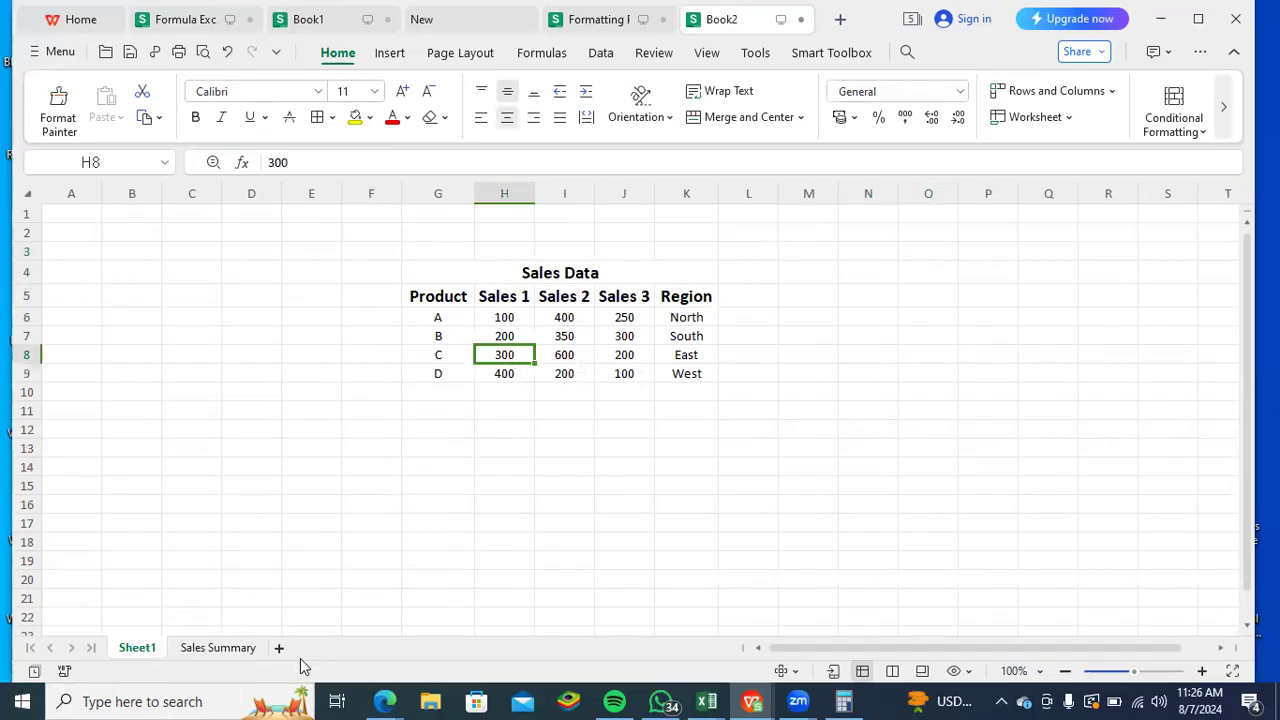
{"action": "left_click", "coordinate": [511, 338]}
{"action": "left_click", "coordinate": [506, 320]}
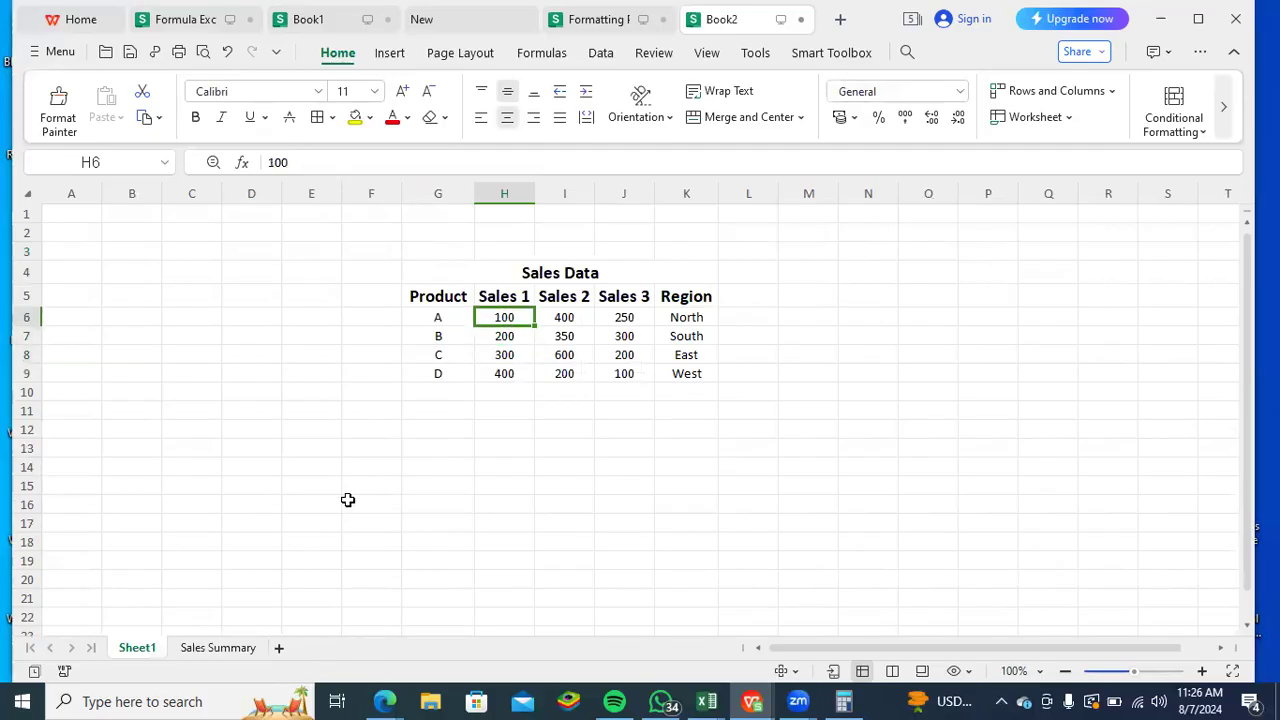
{"action": "left_click", "coordinate": [226, 652]}
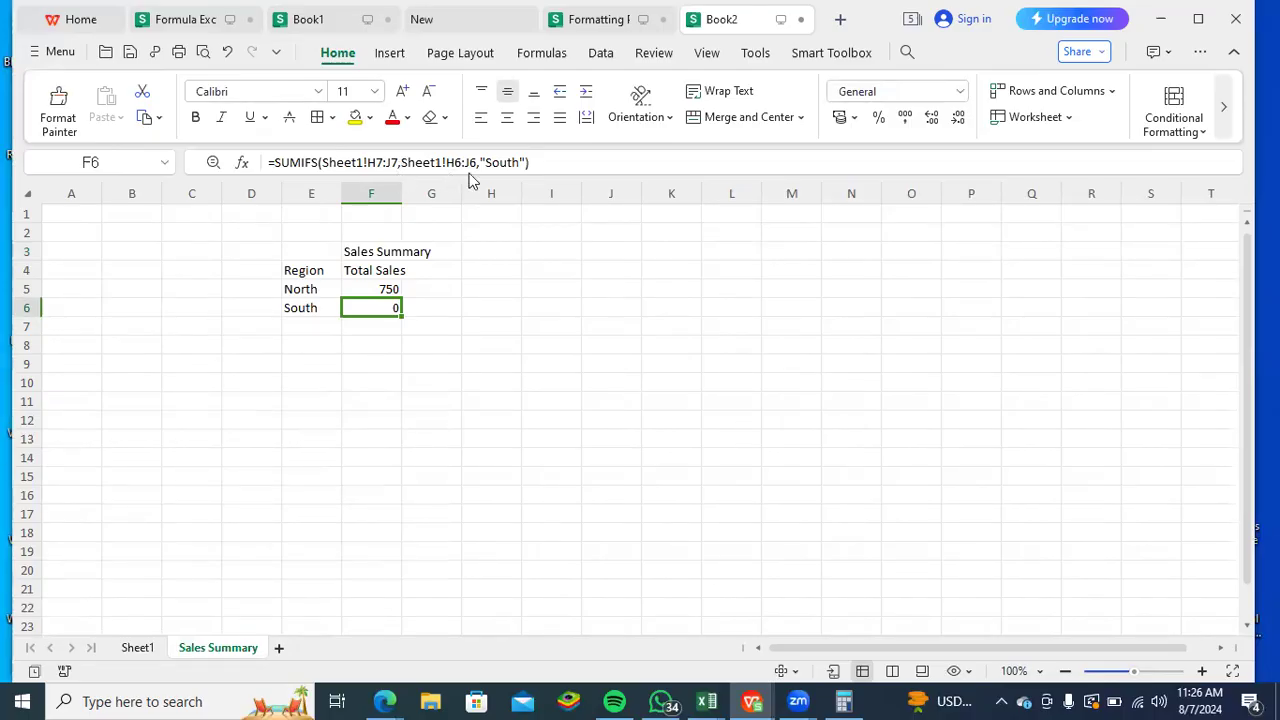
{"action": "key", "text": "Delete"}
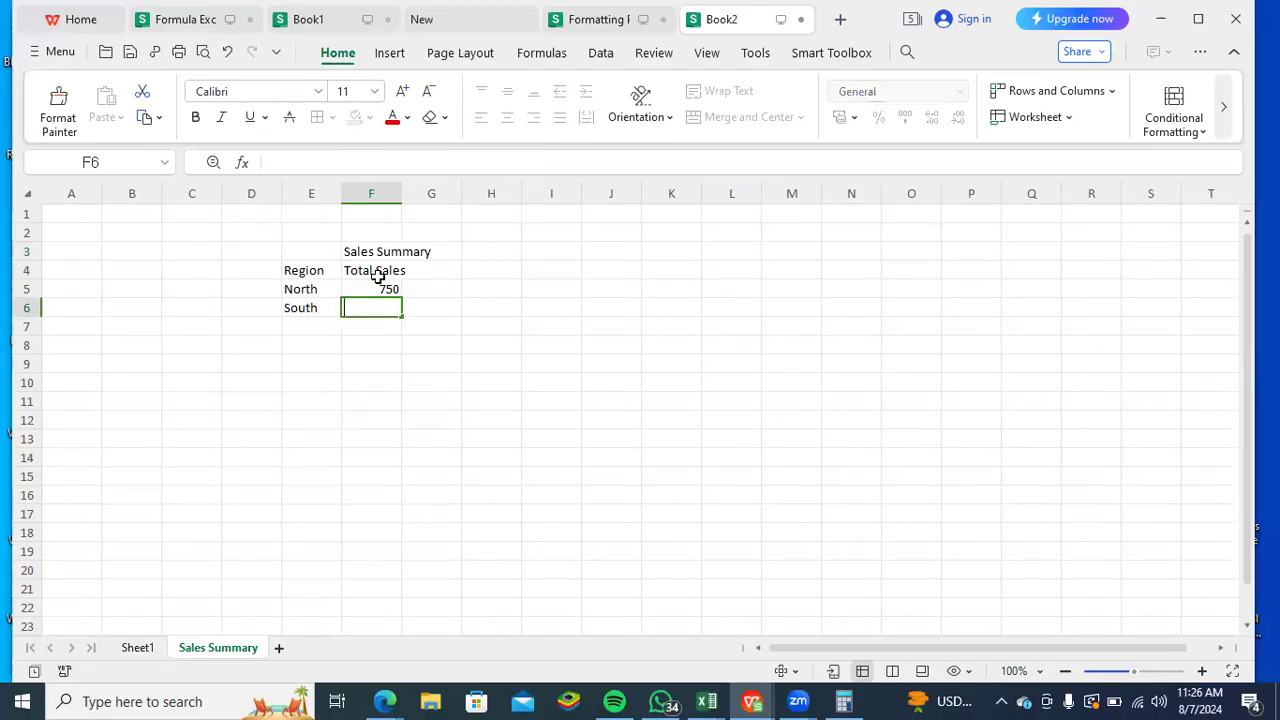
{"action": "type", "text": "-"}
{"action": "key", "text": "BackSpace"}
{"action": "type", "text": "=sum"}
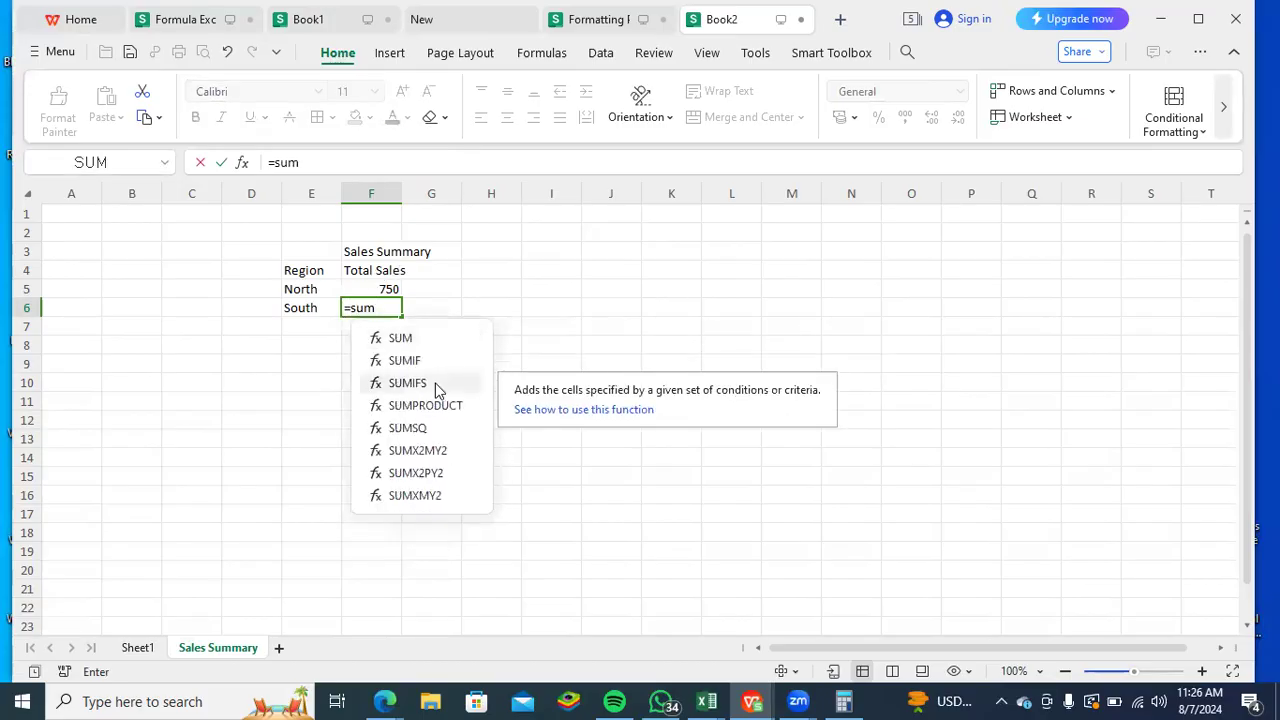
{"action": "double_click", "coordinate": [432, 386]}
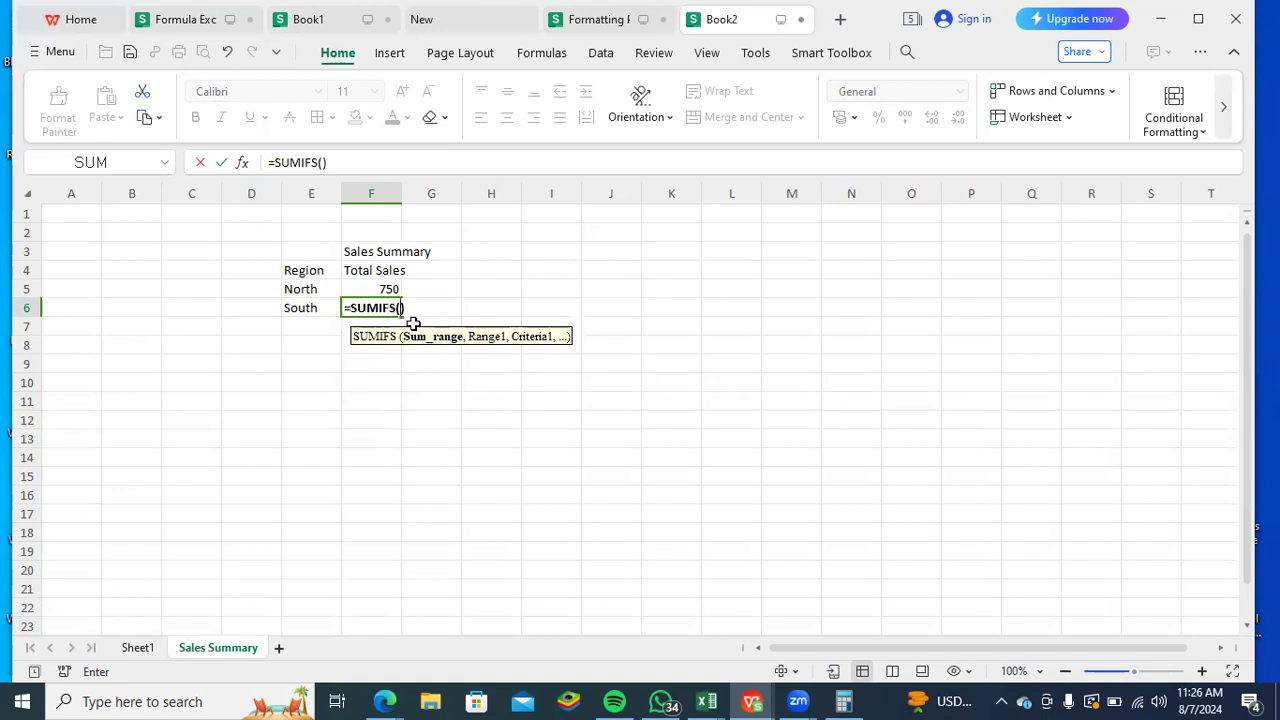
{"action": "left_click", "coordinate": [137, 647]}
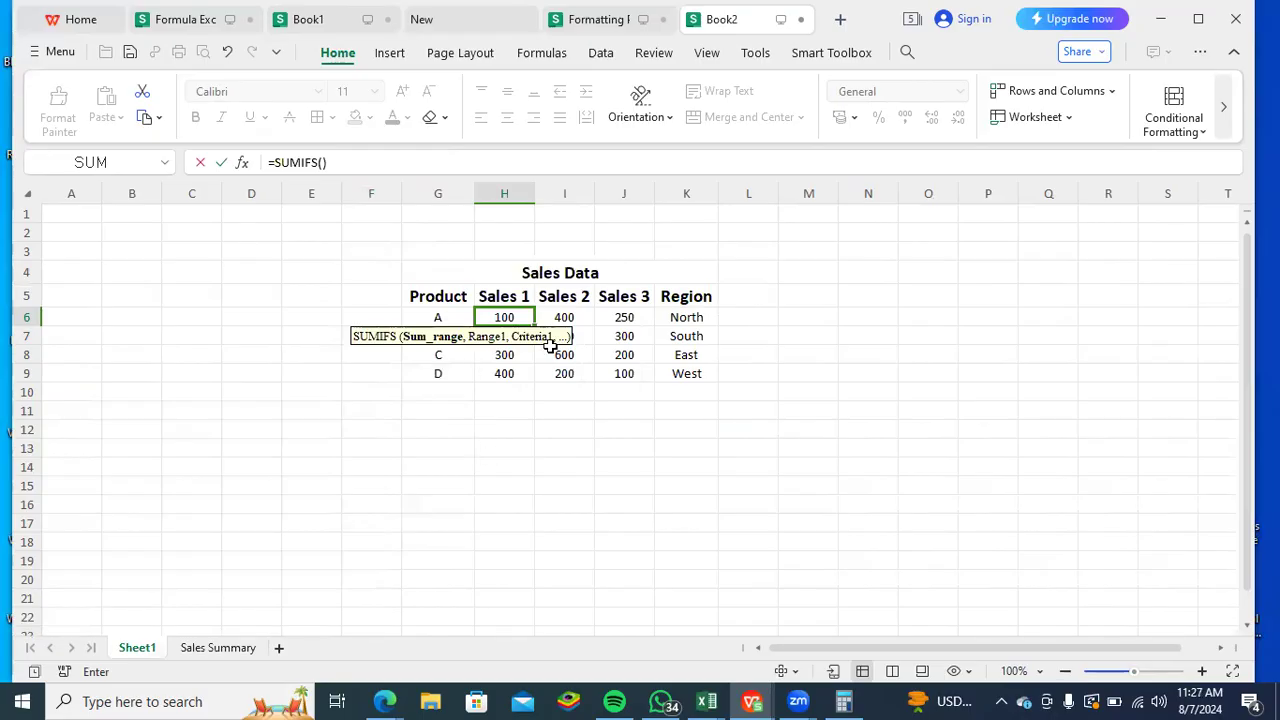
{"action": "left_click_drag", "start_coordinate": [490, 336], "coordinate": [584, 492]}
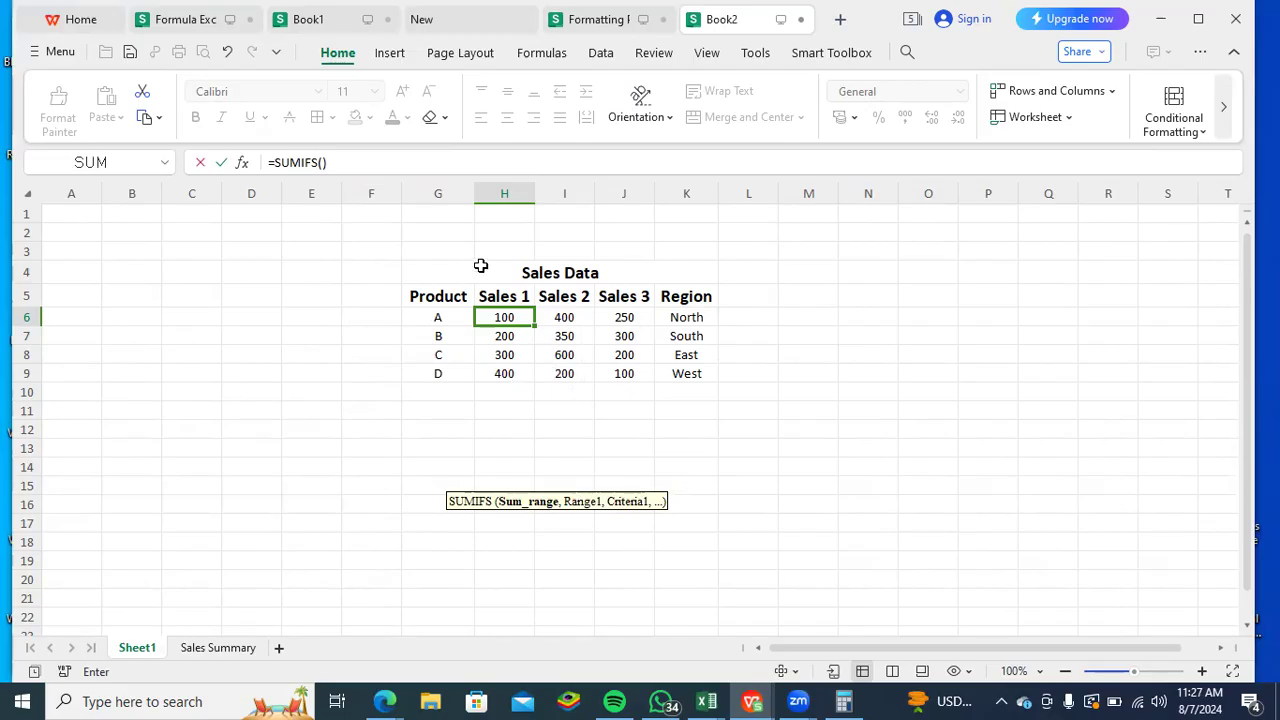
{"action": "left_click_drag", "start_coordinate": [480, 266], "coordinate": [706, 411]}
{"action": "left_click", "coordinate": [683, 392]}
{"action": "left_click_drag", "start_coordinate": [438, 274], "coordinate": [674, 407]}
{"action": "left_click", "coordinate": [630, 386]}
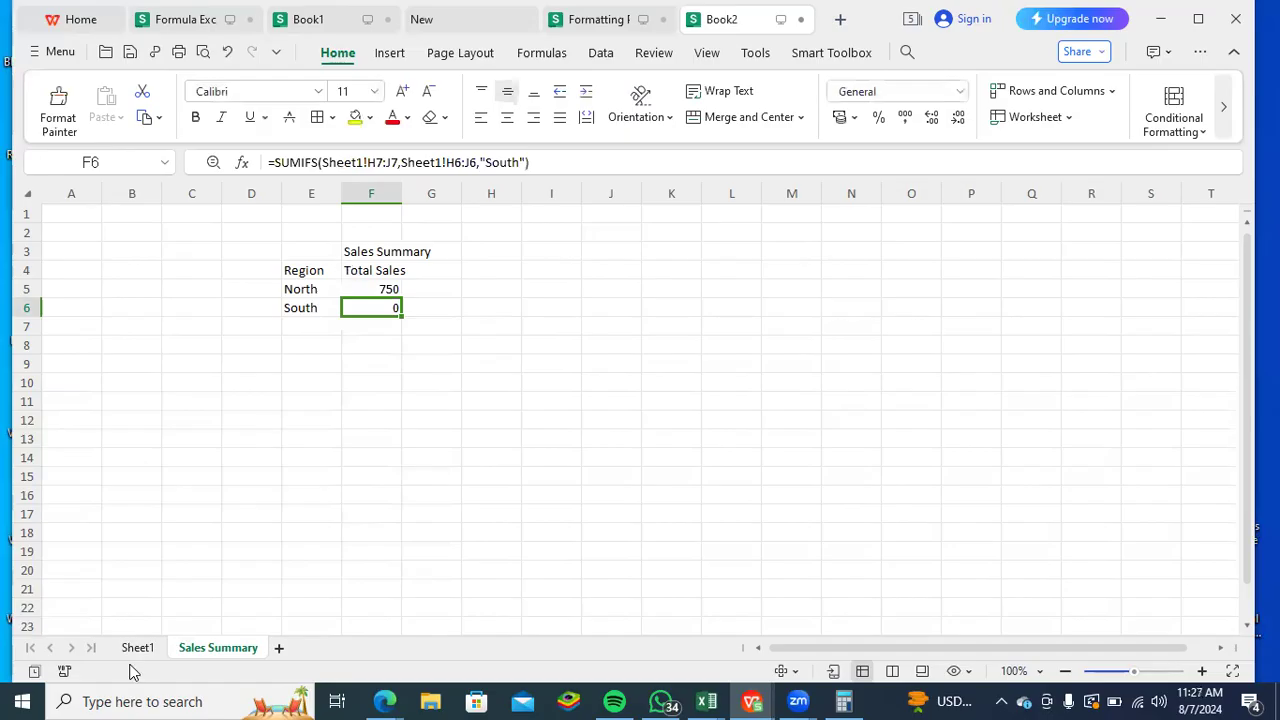
- Try removing the 1 from the first sheet reference in F6, and clear the SUMIFS formula from that cell
{"action": "left_click_drag", "start_coordinate": [534, 163], "coordinate": [359, 163]}
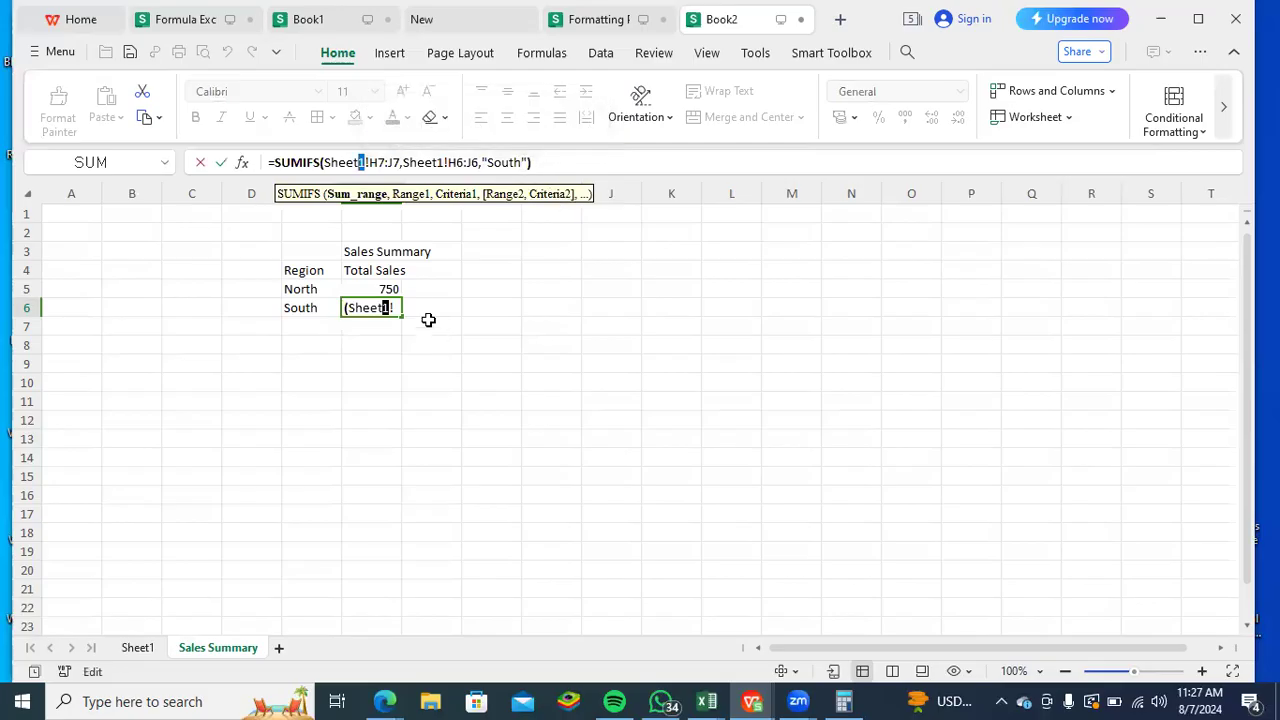
{"action": "key", "text": "Delete"}
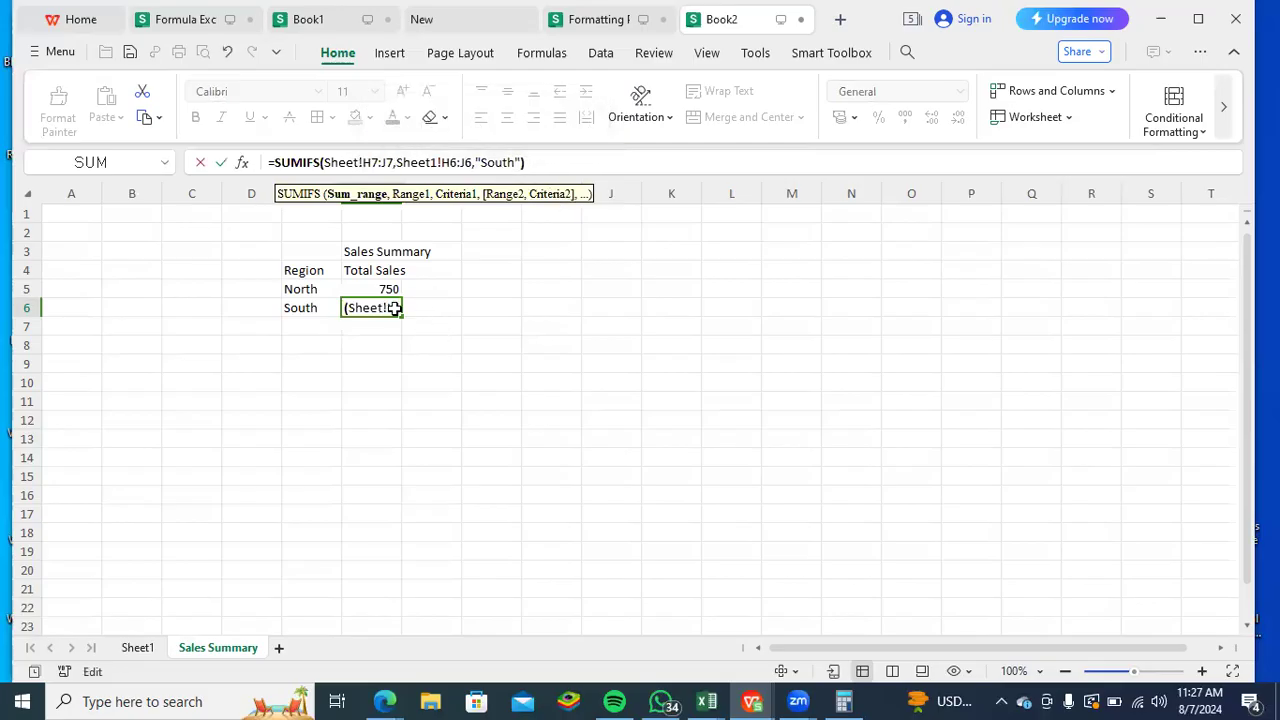
{"action": "key", "text": "Return"}
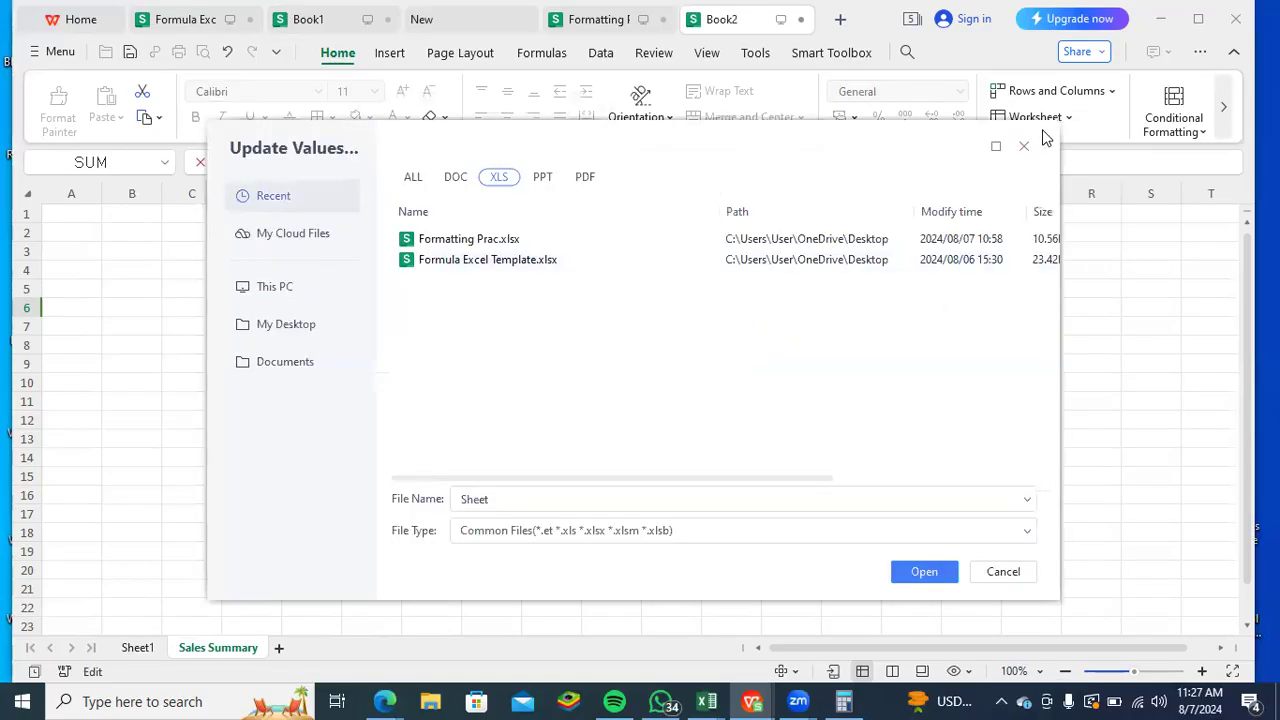
{"action": "left_click", "coordinate": [1021, 155]}
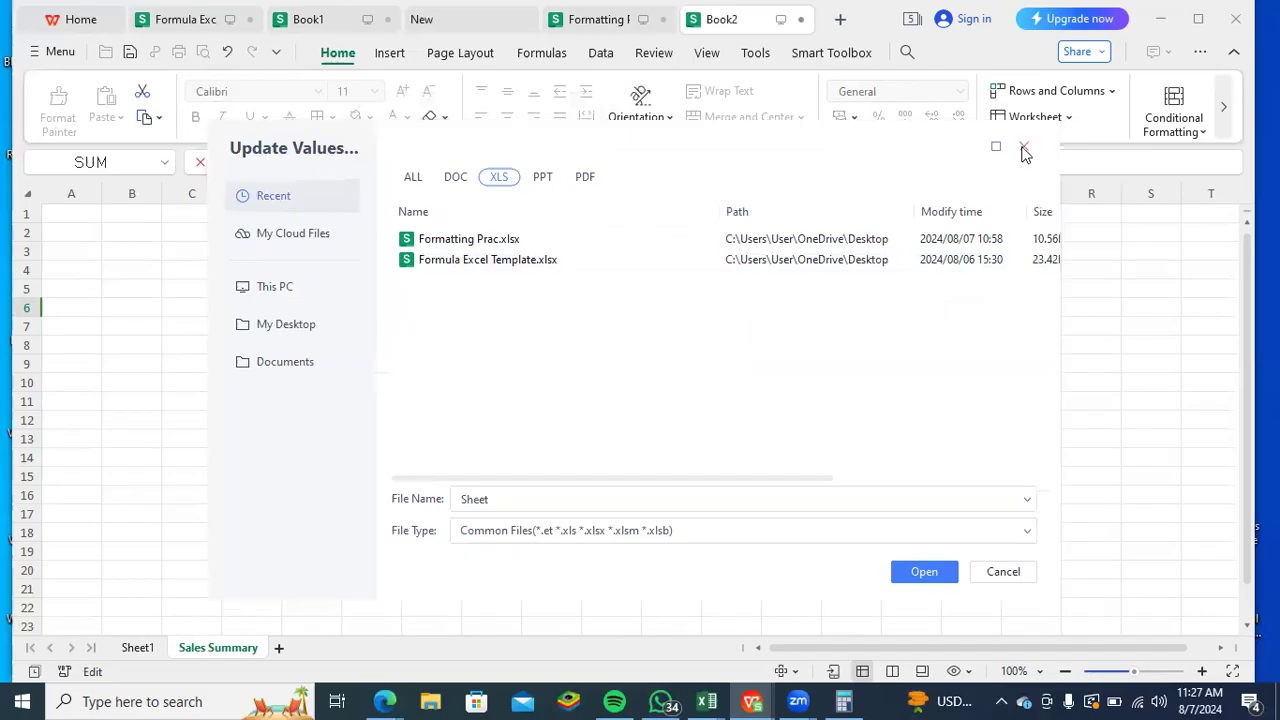
{"action": "left_click", "coordinate": [393, 311]}
{"action": "key", "text": "Delete"}
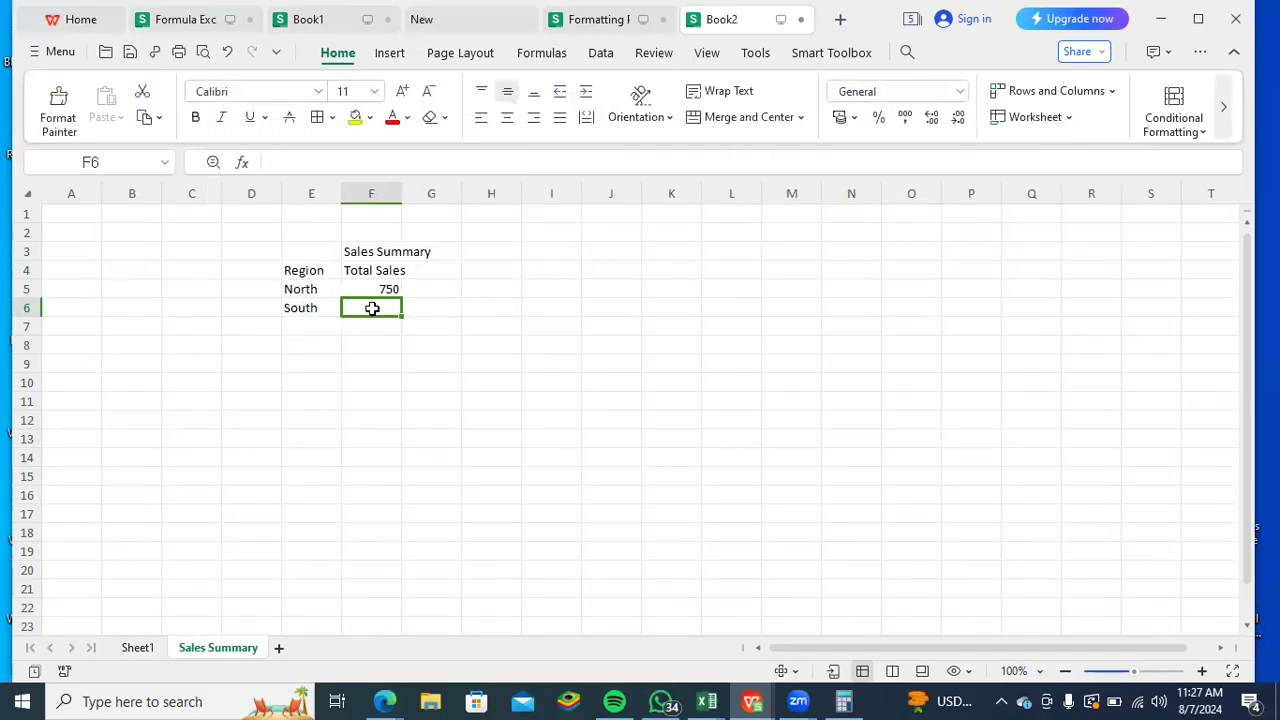
- Move the whole Sales Data table on Sheet1 so that its title row starts at B4
{"action": "left_click", "coordinate": [137, 648]}
{"action": "left_click_drag", "start_coordinate": [665, 395], "coordinate": [440, 282]}
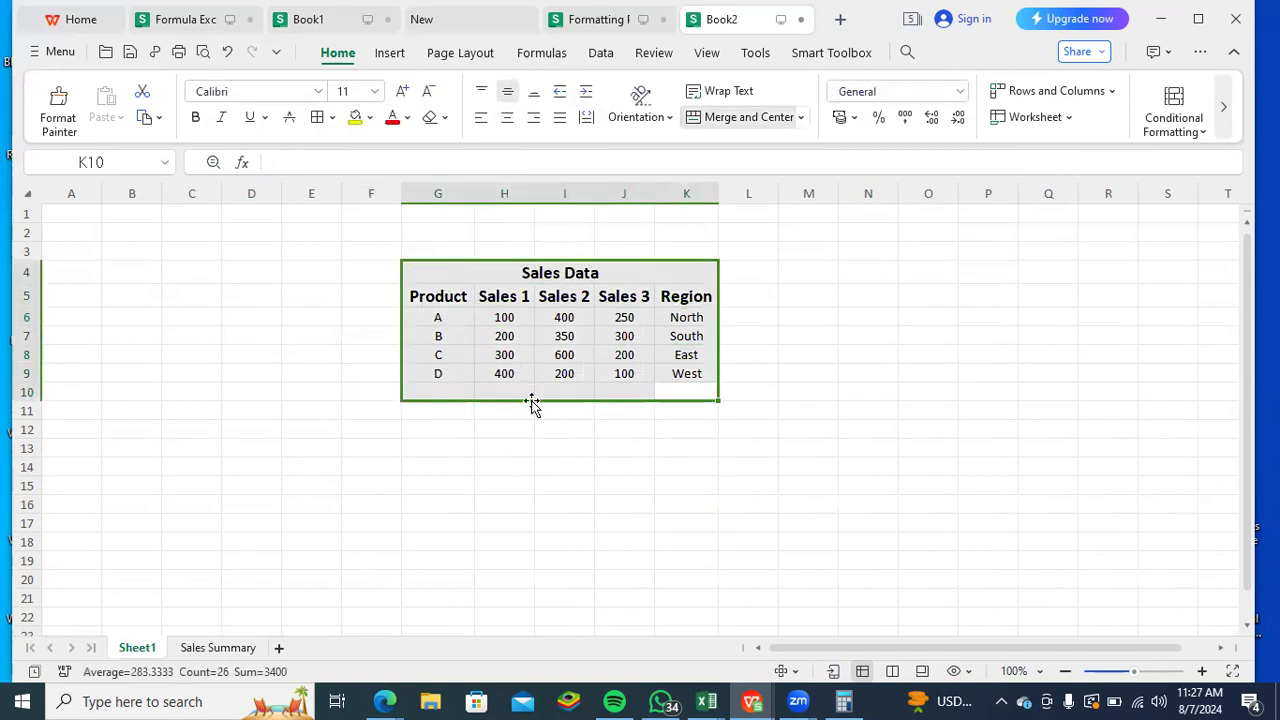
{"action": "left_click_drag", "start_coordinate": [523, 402], "coordinate": [204, 393]}
{"action": "left_click", "coordinate": [421, 413]}
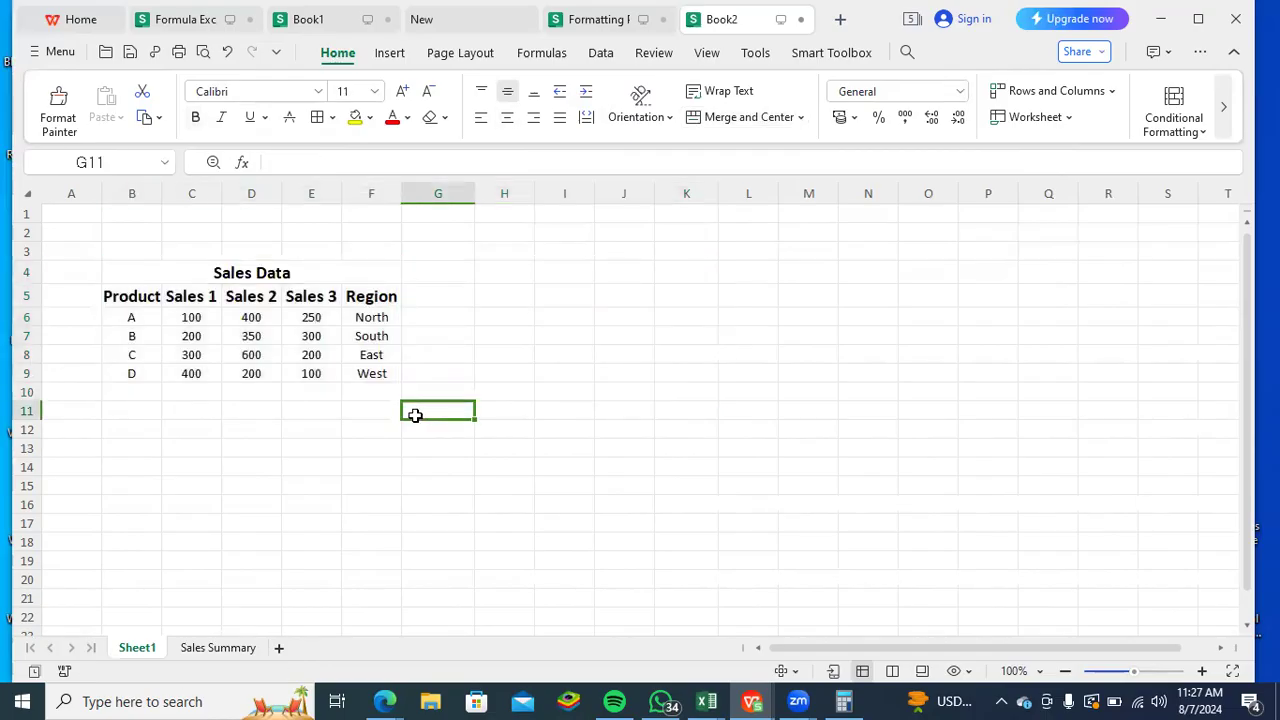
- Start a SUMIFS formula for South in F6 of Sales Summary with Sheet1!C7:E7 as the sum range
{"action": "left_click", "coordinate": [240, 650]}
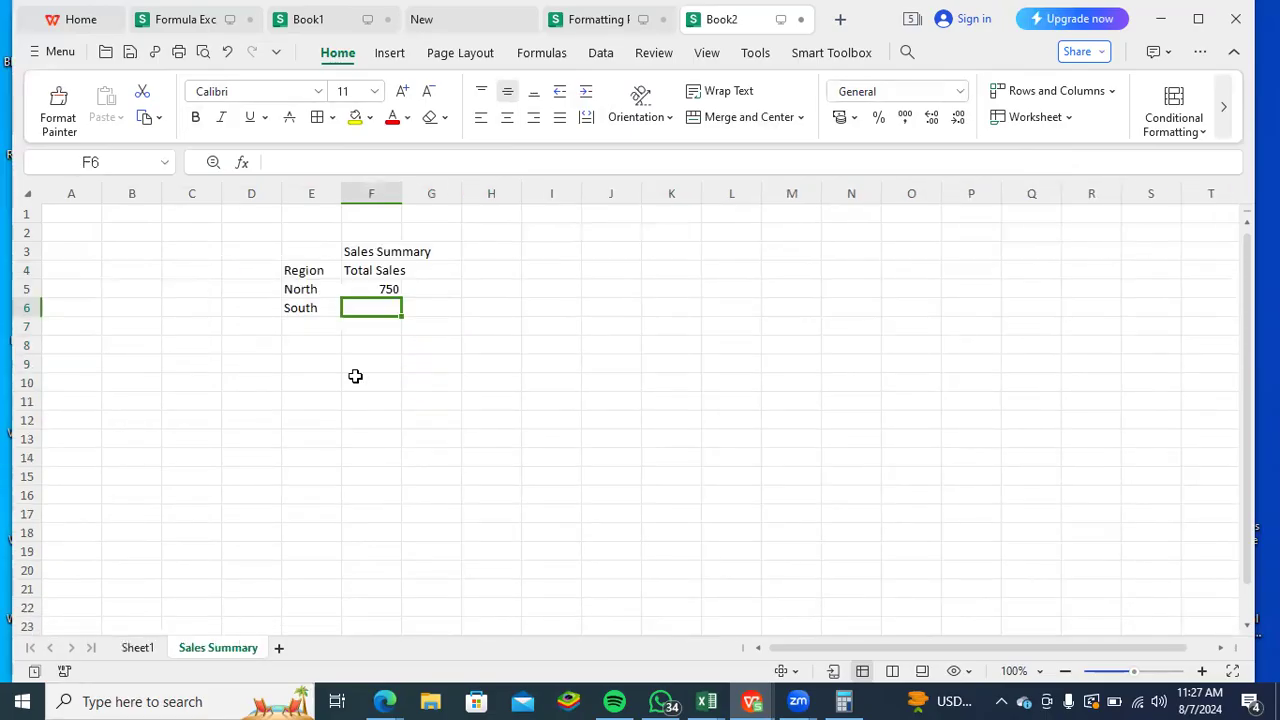
{"action": "type", "text": "=sumifs"}
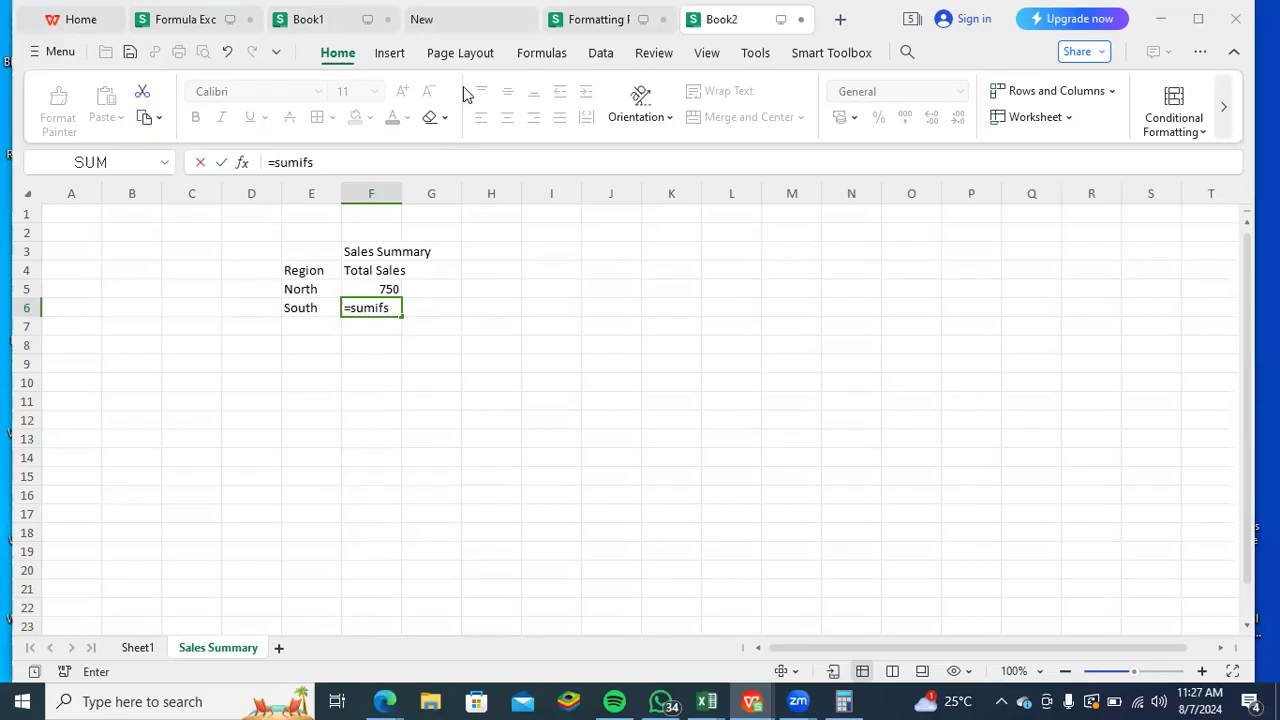
{"action": "left_click", "coordinate": [394, 311]}
{"action": "left_click", "coordinate": [345, 163]}
{"action": "key", "text": "BackSpace"}
{"action": "key", "text": "BackSpace"}
{"action": "key", "text": "BackSpace"}
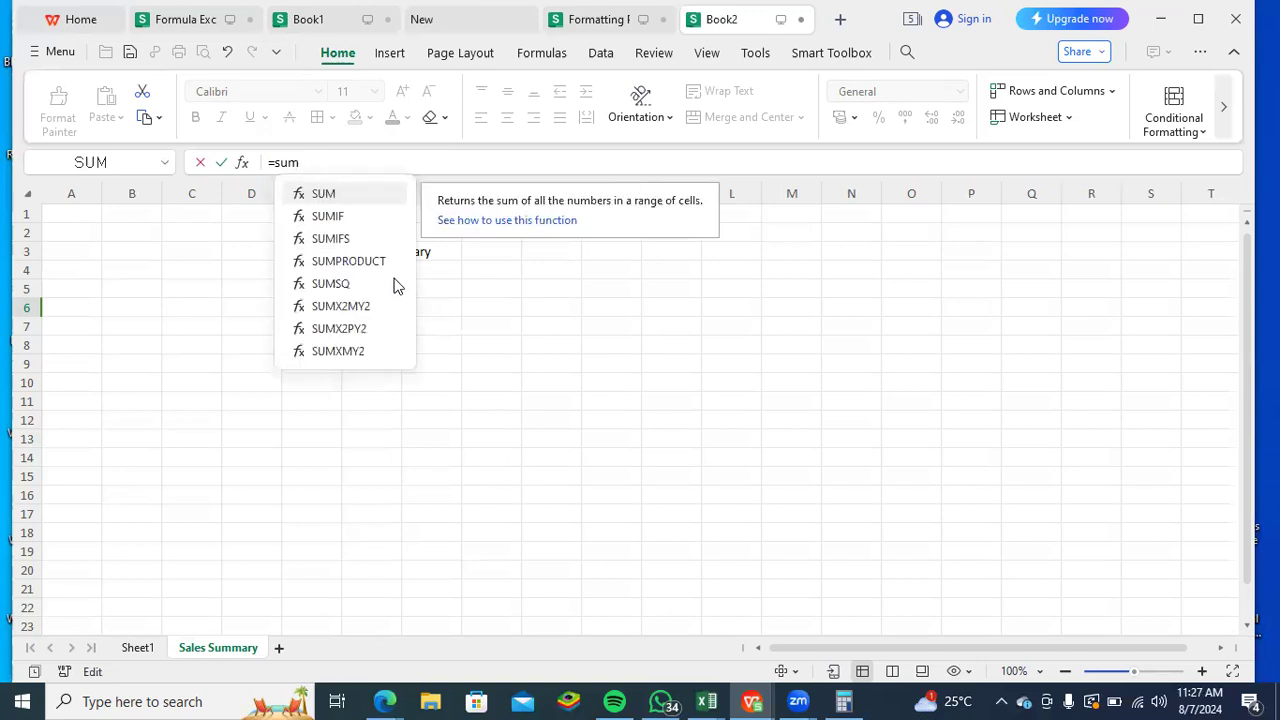
{"action": "double_click", "coordinate": [364, 241]}
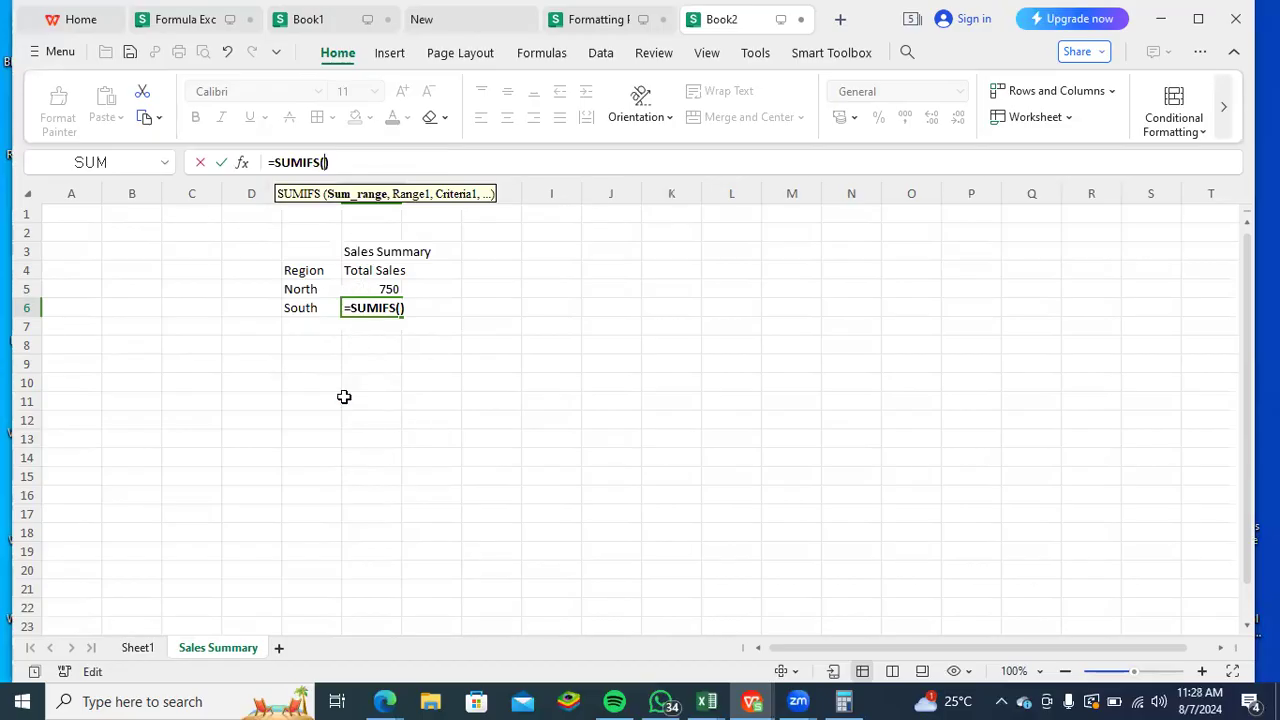
{"action": "left_click", "coordinate": [137, 648]}
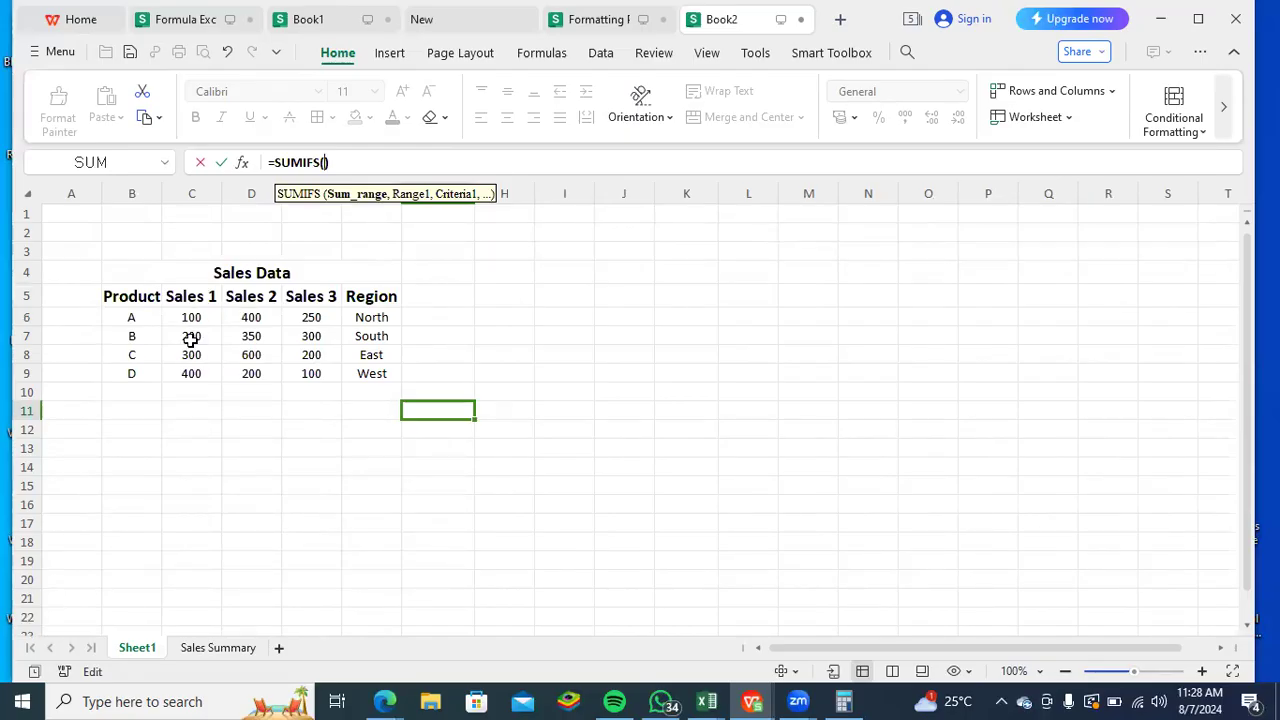
{"action": "left_click_drag", "start_coordinate": [191, 339], "coordinate": [303, 342]}
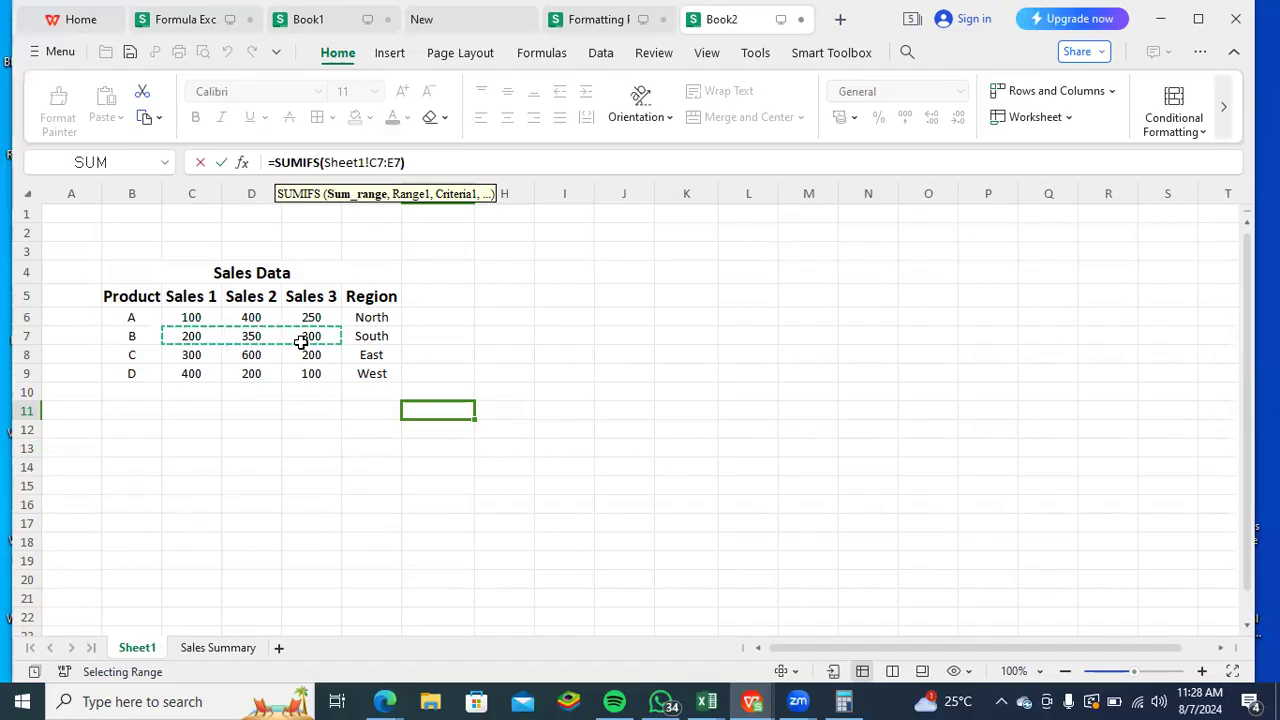
- Complete the South SUMIFS formula with criteria range Sheet1!C7:D7 and the criterion "South"
{"action": "type", "text": ","}
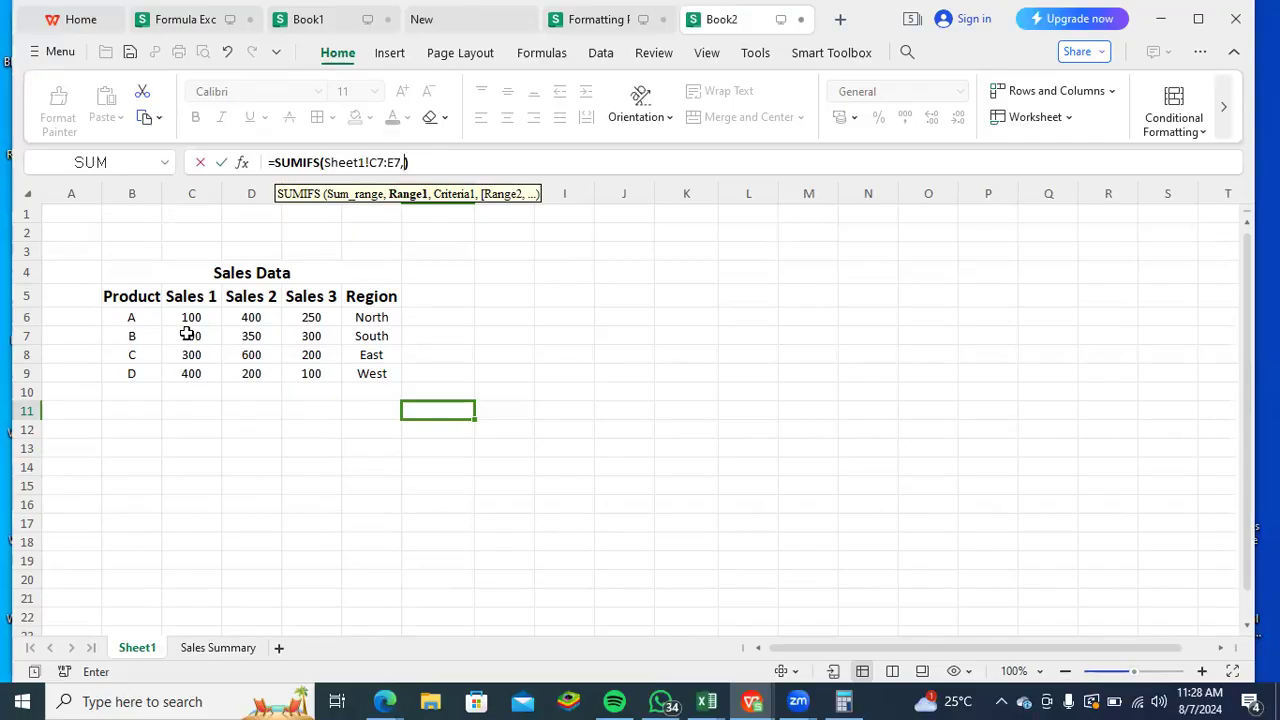
{"action": "left_click_drag", "start_coordinate": [187, 336], "coordinate": [244, 336]}
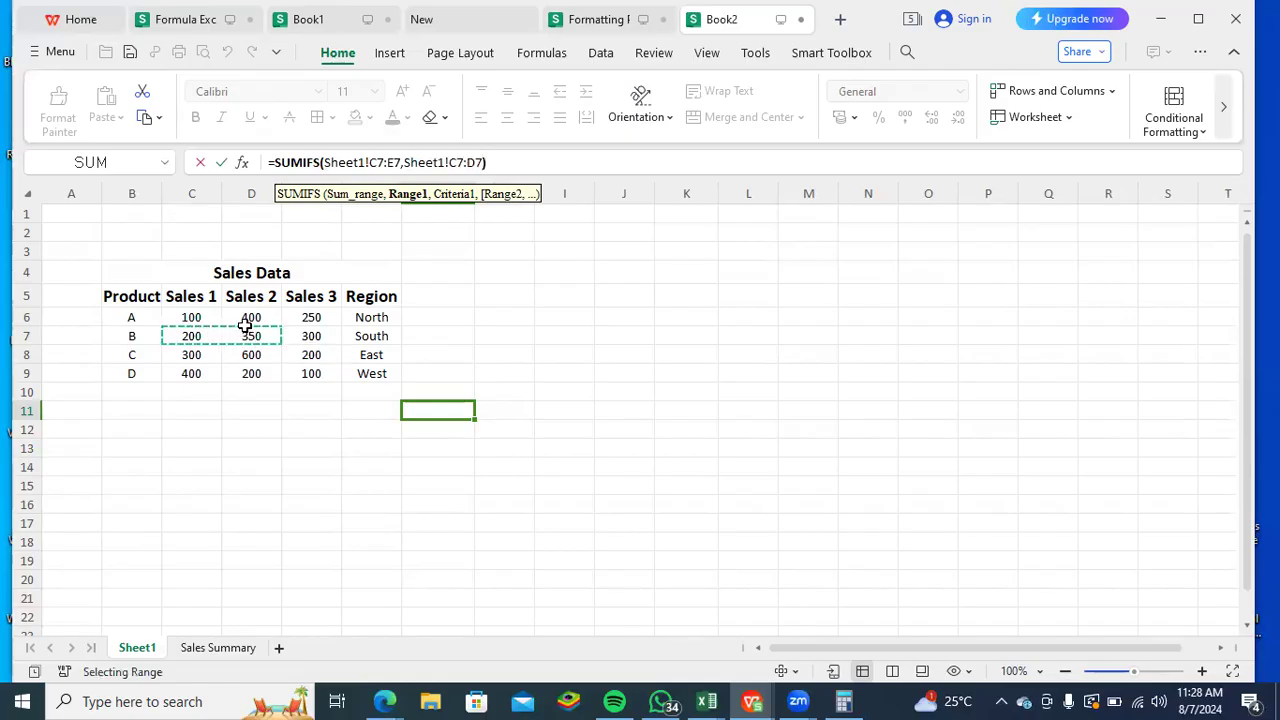
{"action": "type", "text": ",\""}
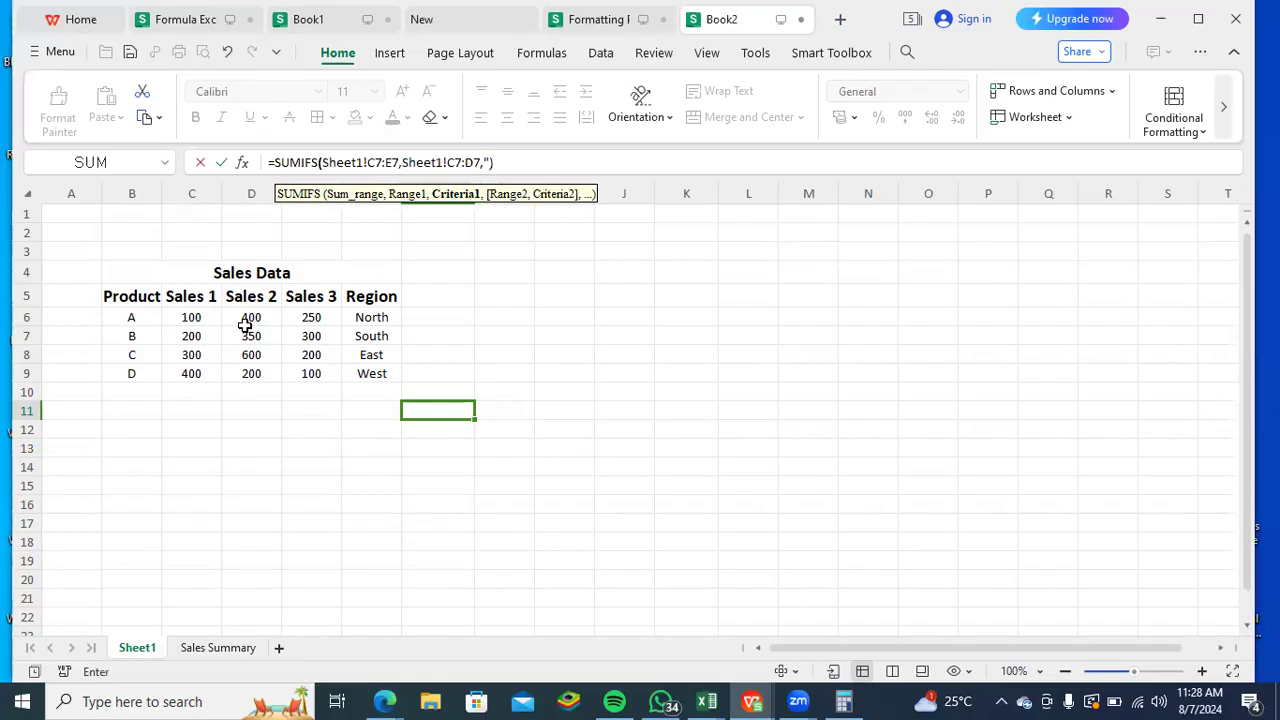
{"action": "type", "text": "South\""}
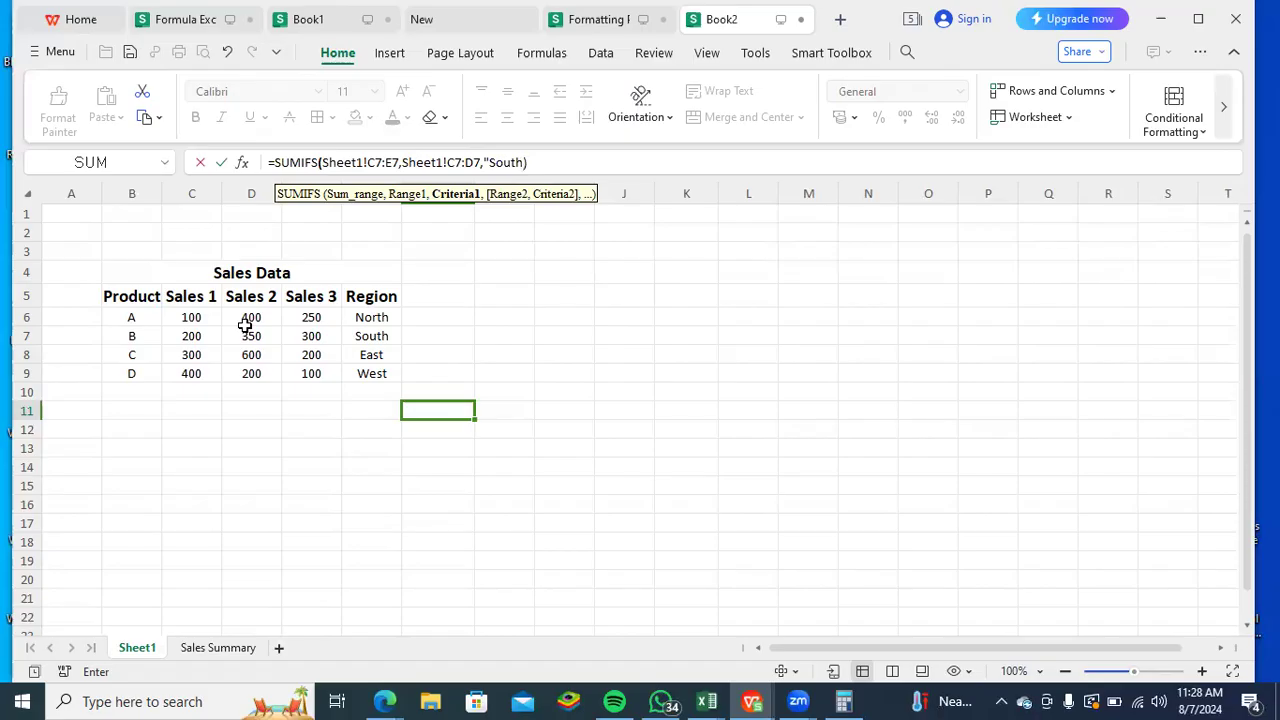
{"action": "type", "text": ")"}
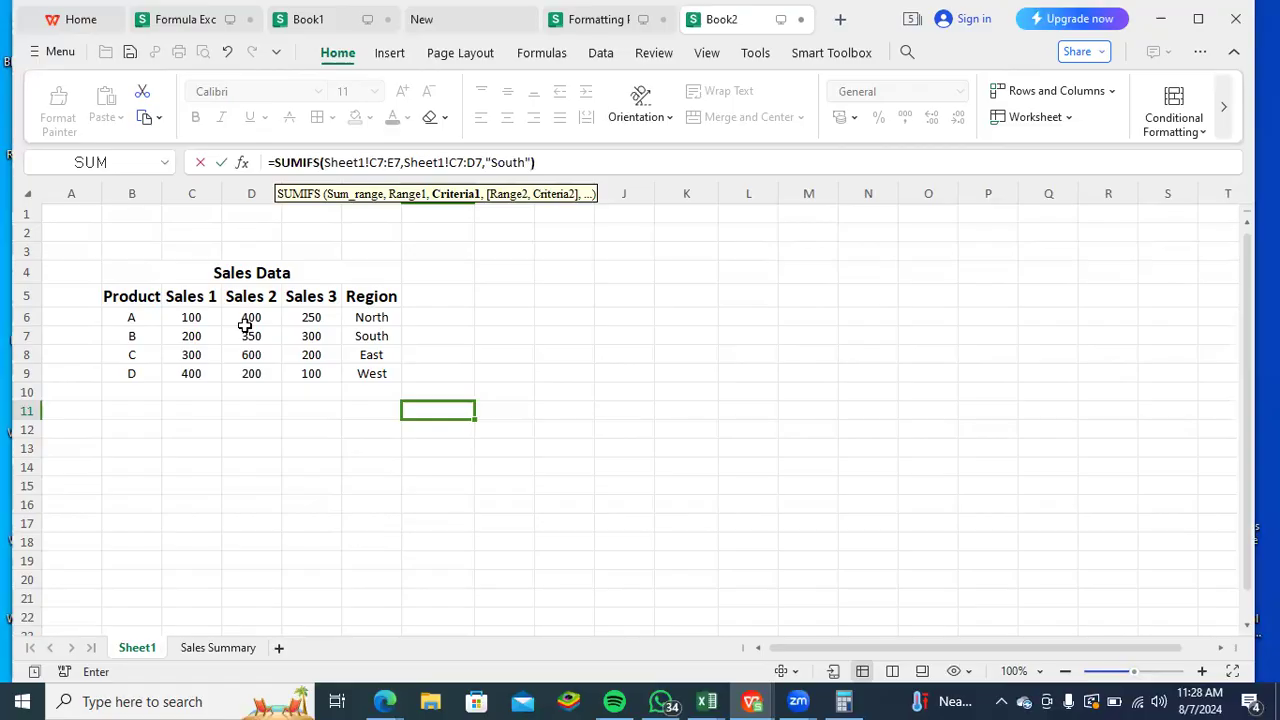
{"action": "key", "text": "Return"}
{"action": "key", "text": "Up"}
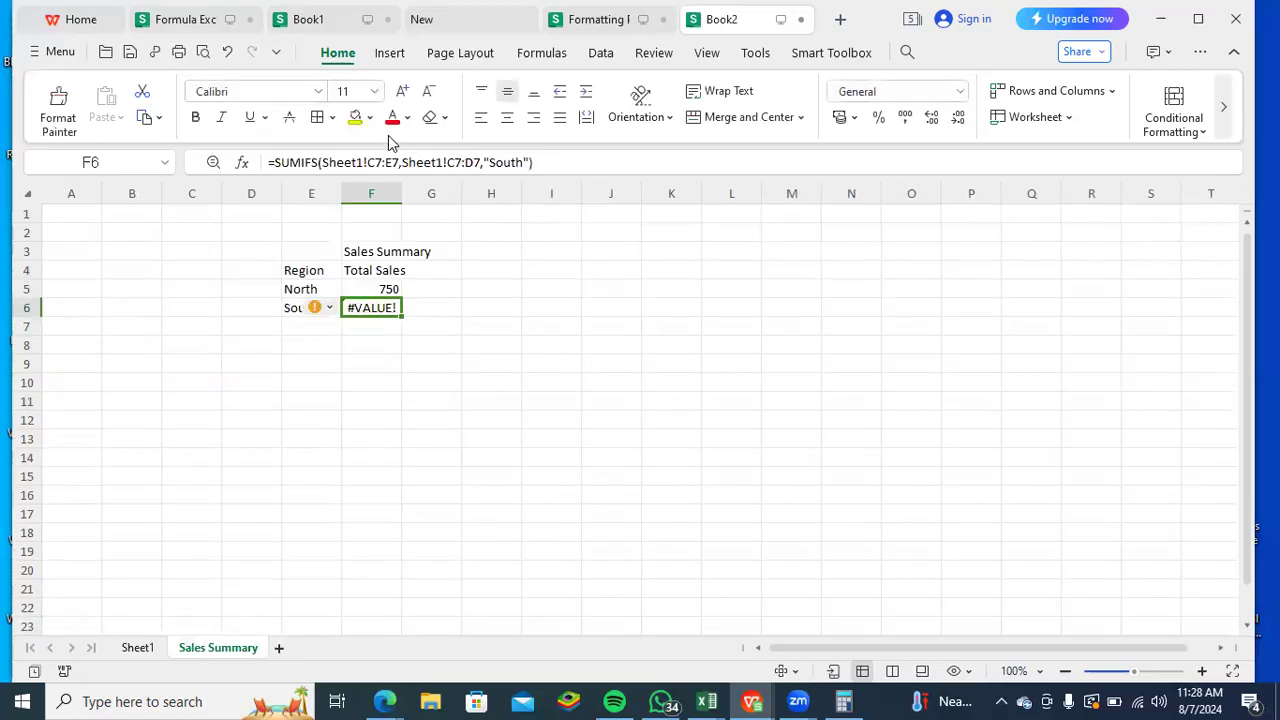
- Inspect the South formula in F6 and clear it from the cell
{"action": "left_click", "coordinate": [384, 162]}
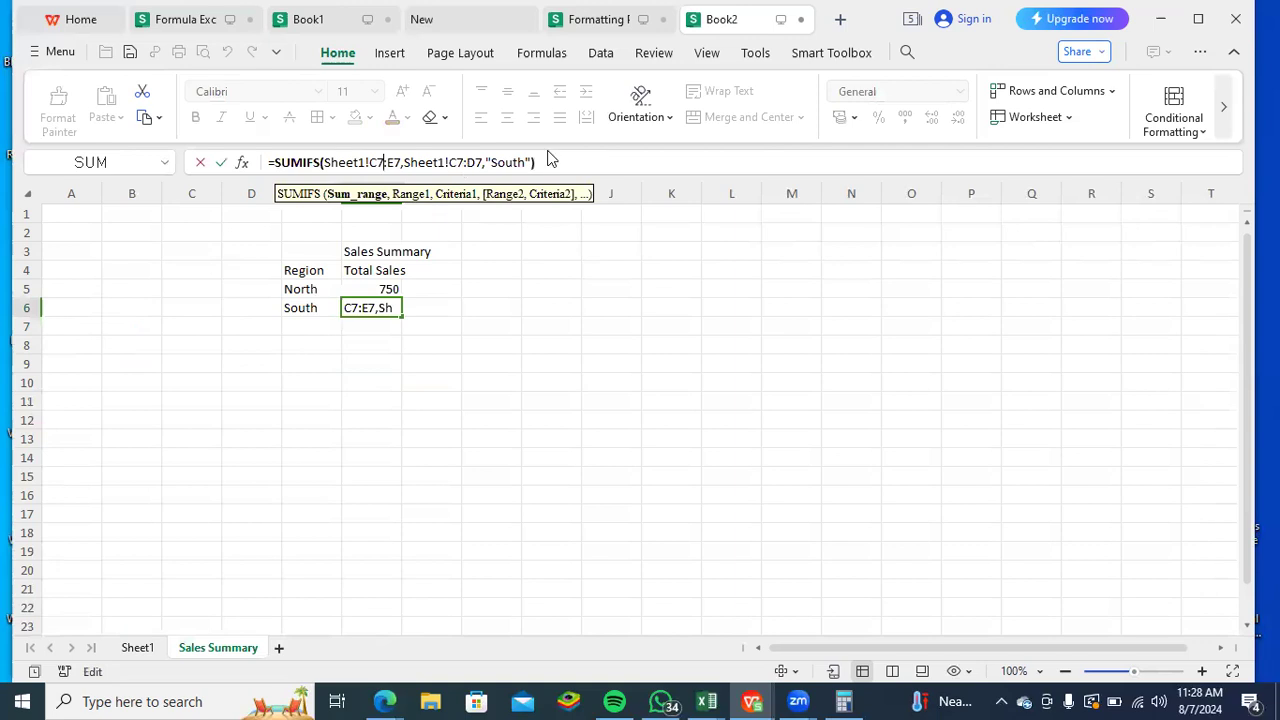
{"action": "left_click", "coordinate": [420, 315]}
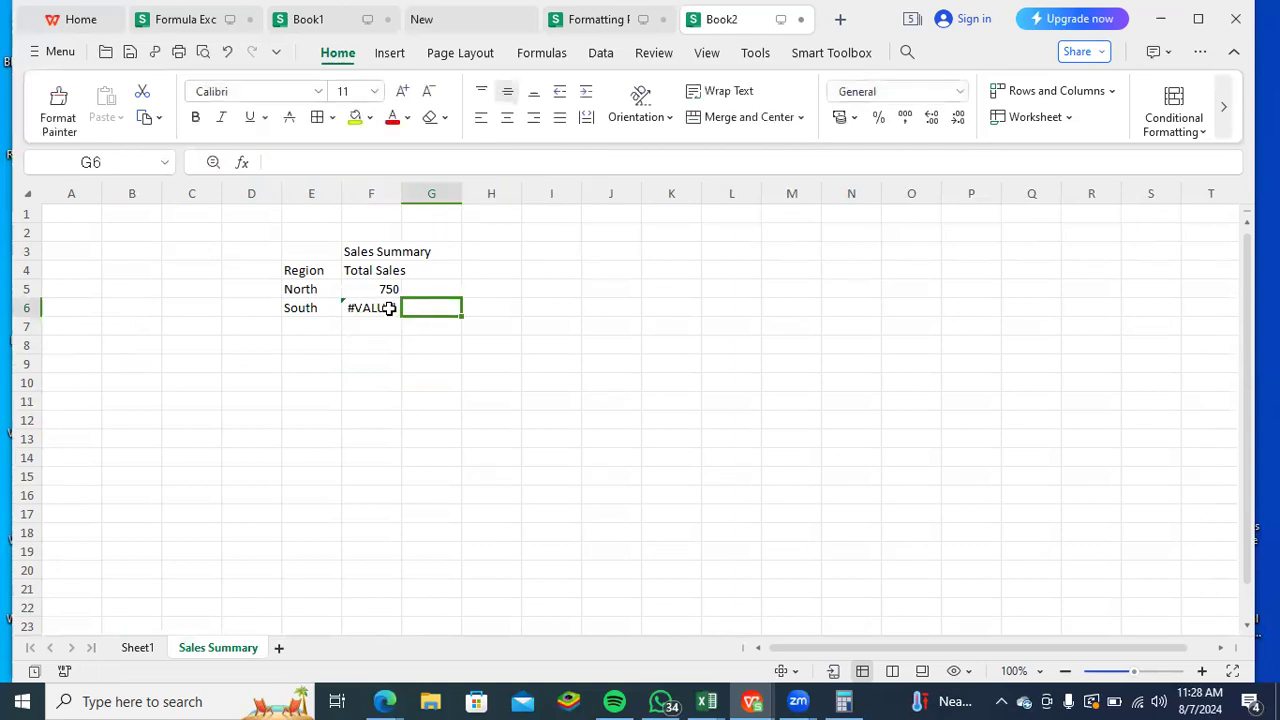
{"action": "left_click", "coordinate": [389, 308]}
{"action": "key", "text": "Delete"}
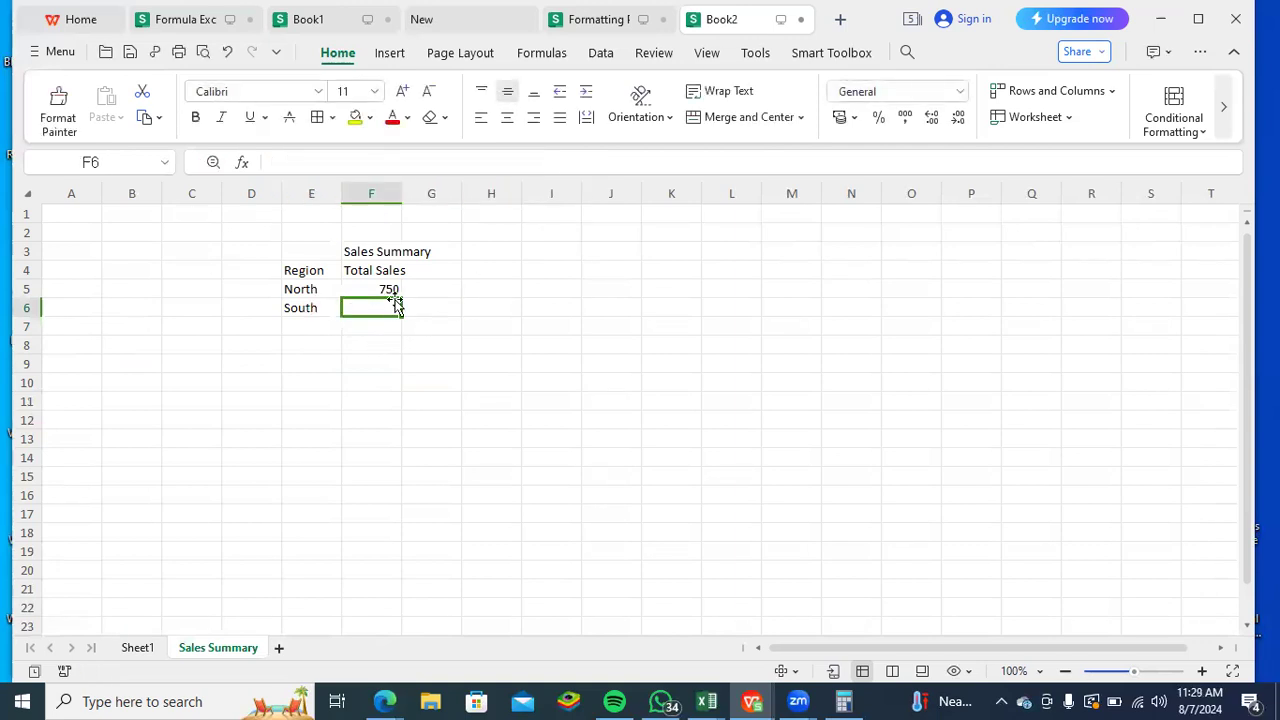
{"action": "type", "text": "=sumifs"}
{"action": "key", "text": "Tab"}
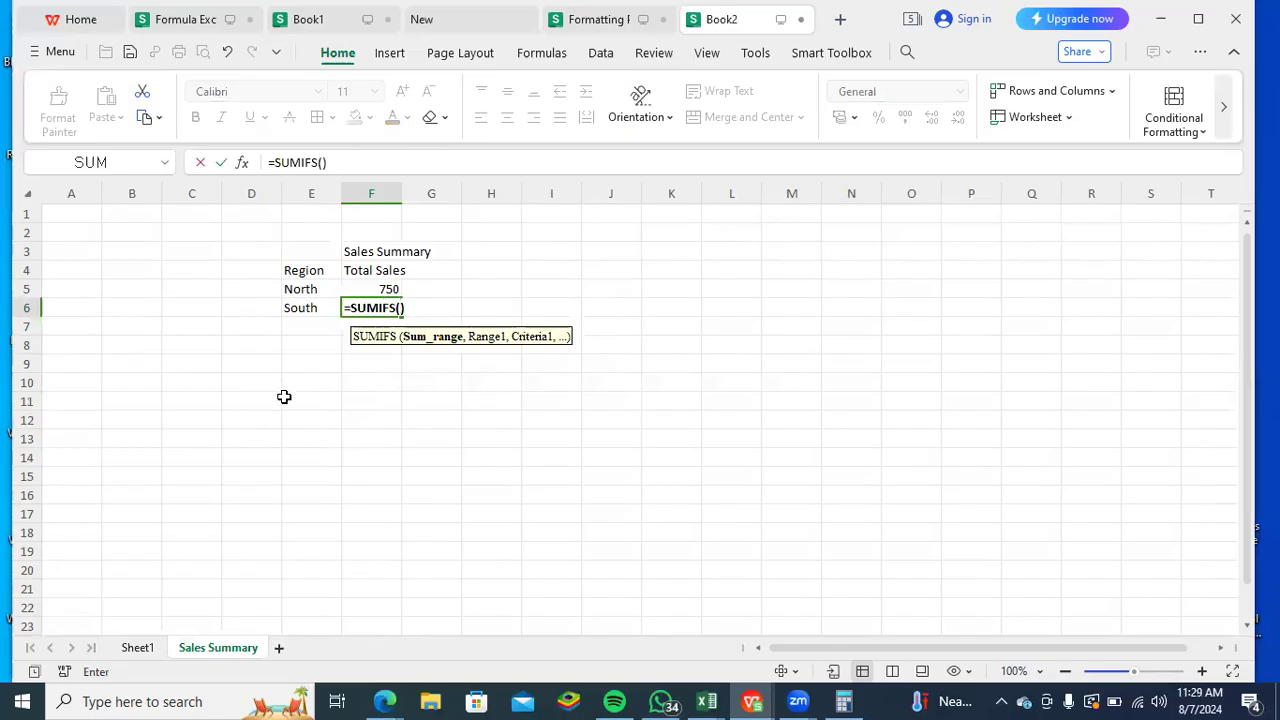
{"action": "left_click", "coordinate": [168, 650]}
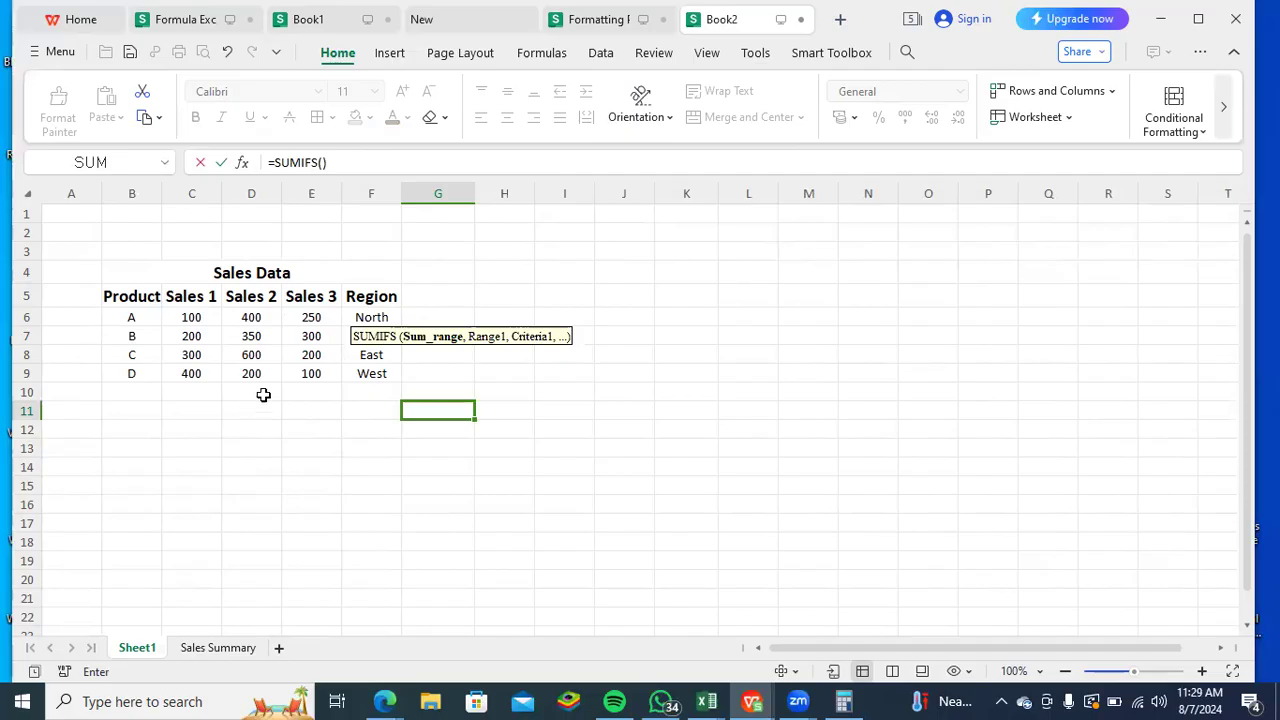
{"action": "left_click_drag", "start_coordinate": [318, 376], "coordinate": [334, 298]}
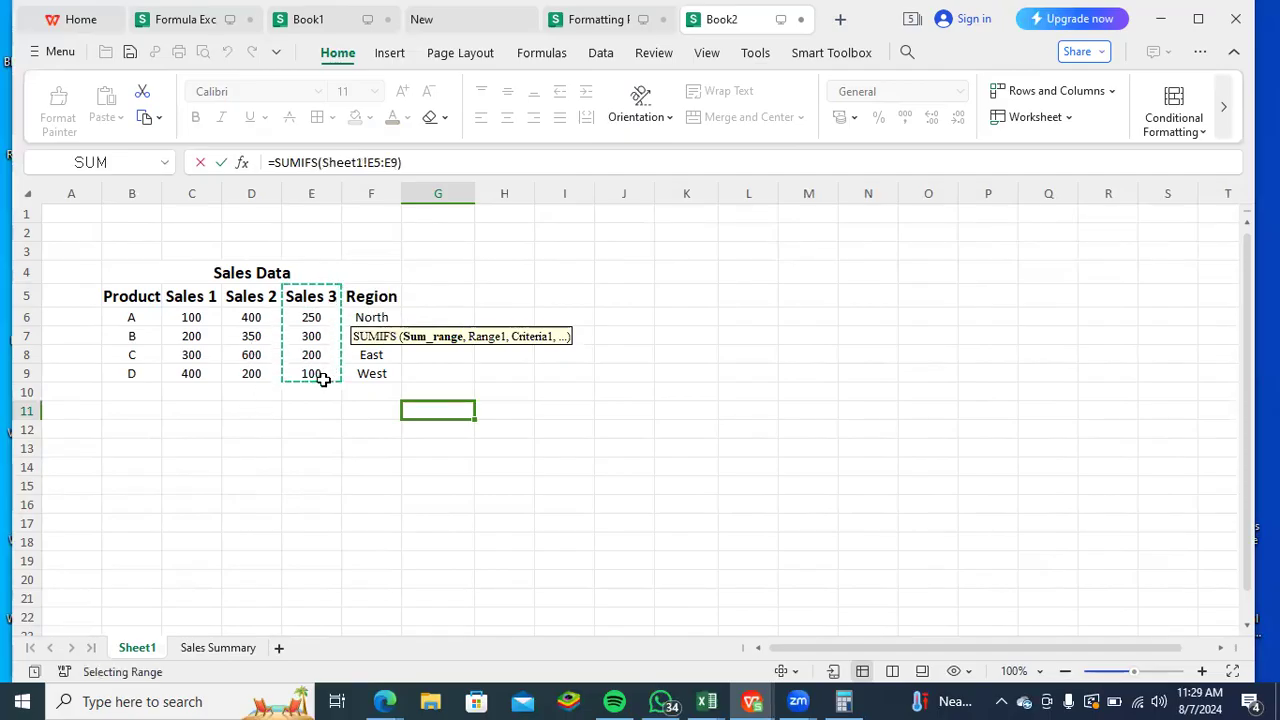
{"action": "key", "text": "Return"}
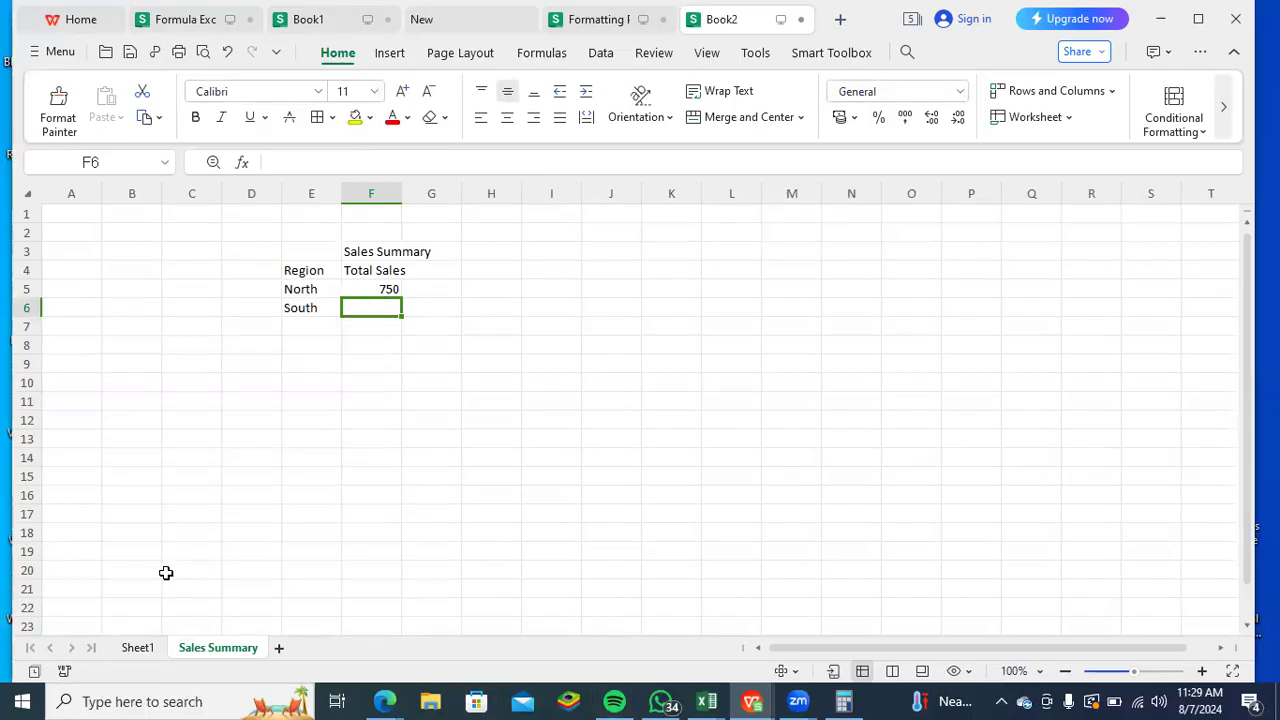
- Move the Sales 2 and Sales 3 columns on Sheet1 out of the table to Q10, and move the Region column beside Sales 1 at D5
{"action": "left_click", "coordinate": [136, 648]}
{"action": "left_click_drag", "start_coordinate": [244, 297], "coordinate": [1078, 396]}
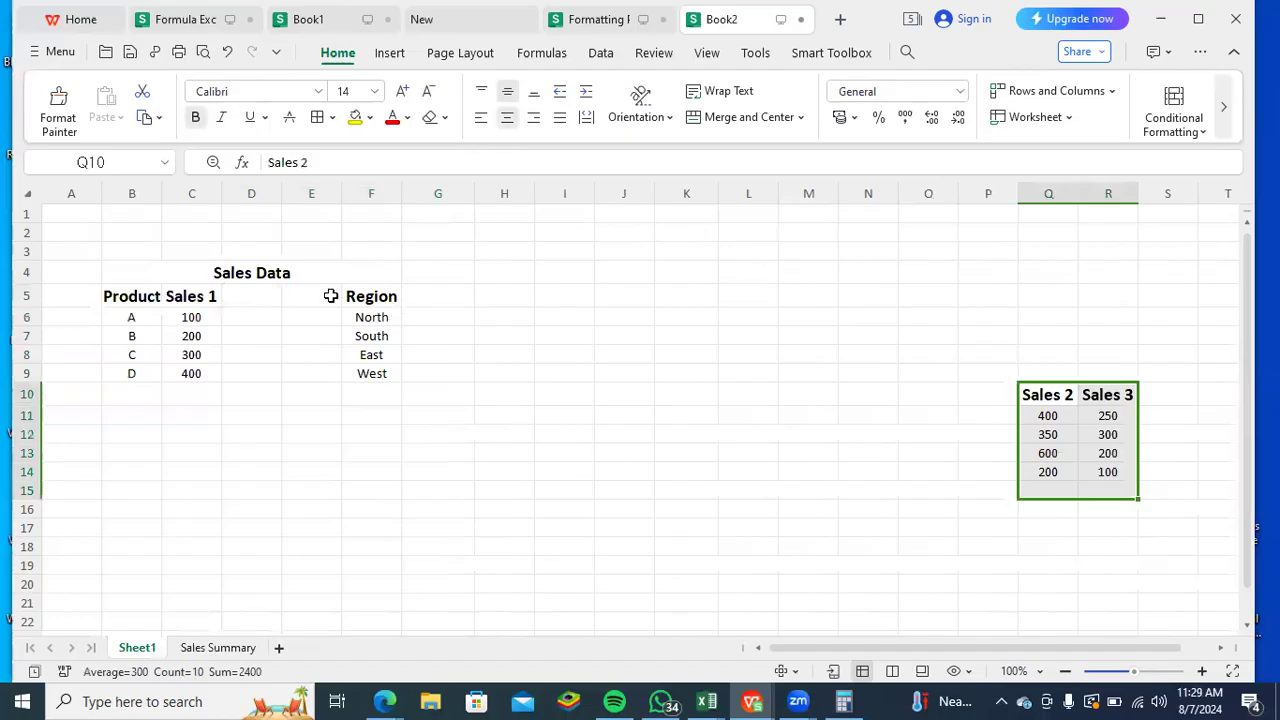
{"action": "left_click_drag", "start_coordinate": [365, 298], "coordinate": [363, 371]}
{"action": "left_click_drag", "start_coordinate": [376, 287], "coordinate": [251, 297]}
{"action": "left_click", "coordinate": [358, 414]}
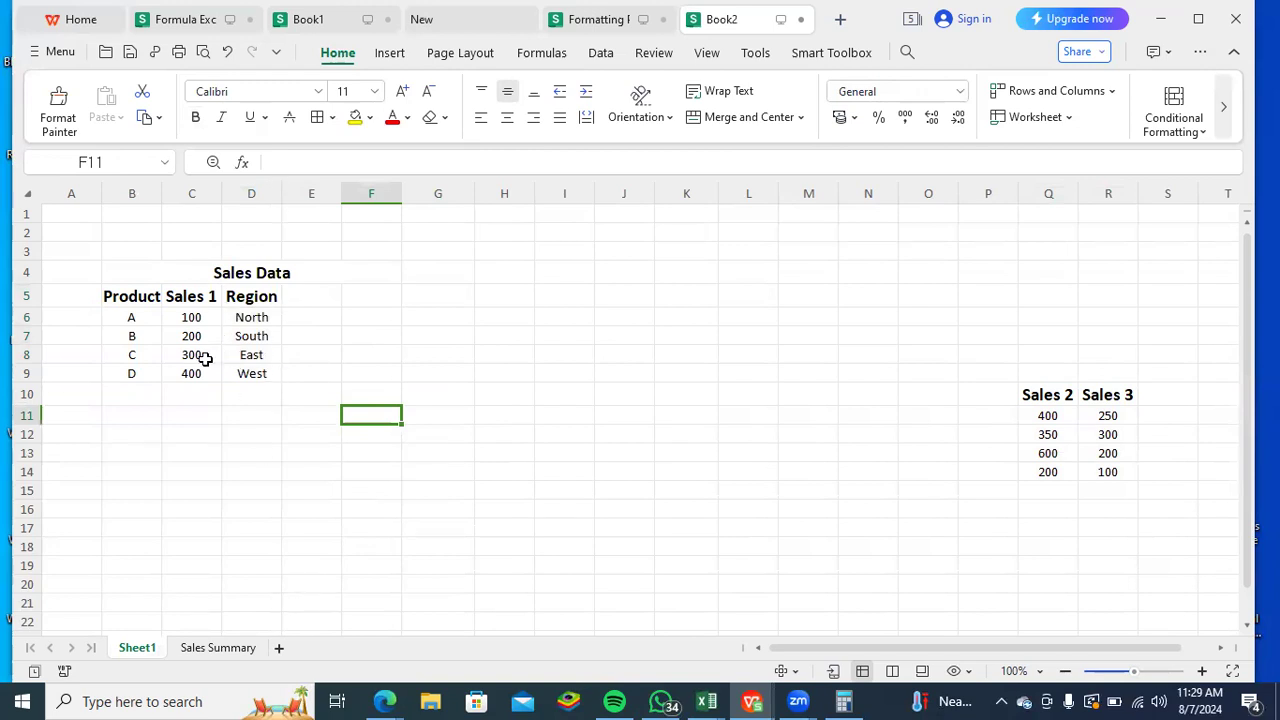
- Start a SUMIFS formula in F6 of Sales Summary with Sheet1!D7 as the sum range and Sheet1!D8 as the criteria range
{"action": "left_click", "coordinate": [230, 652]}
{"action": "type", "text": "=sum"}
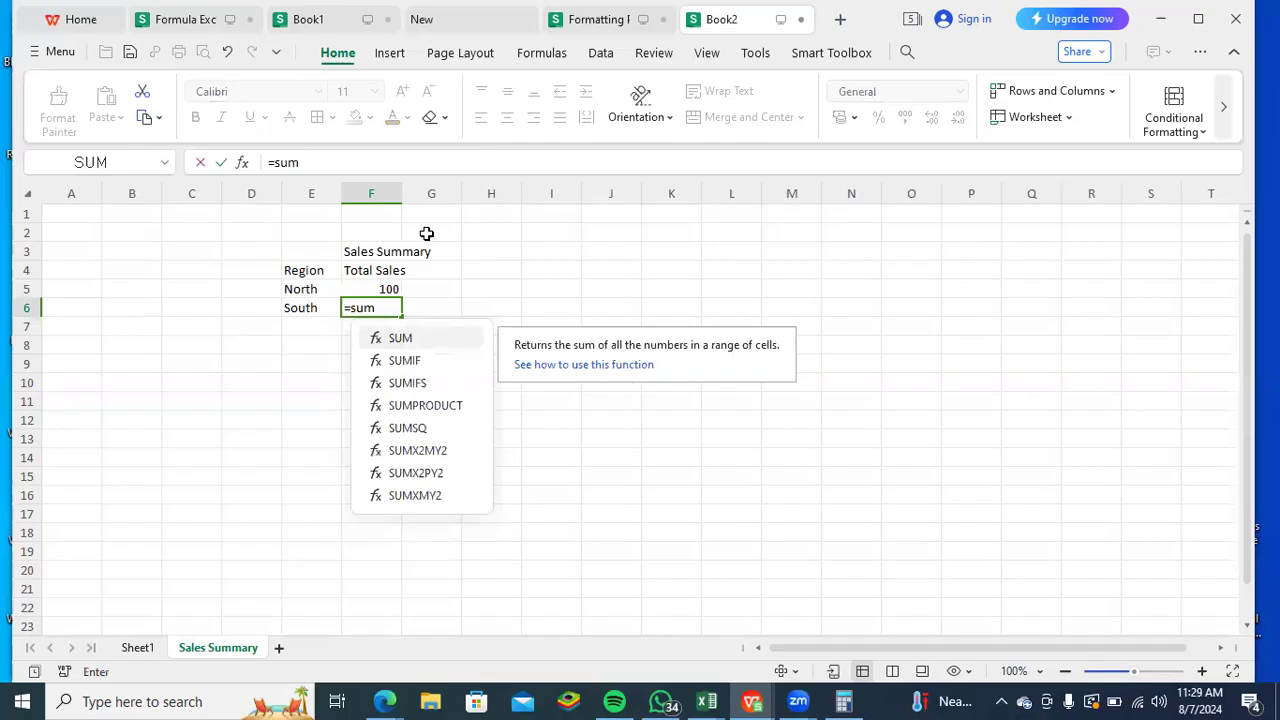
{"action": "left_click", "coordinate": [397, 382]}
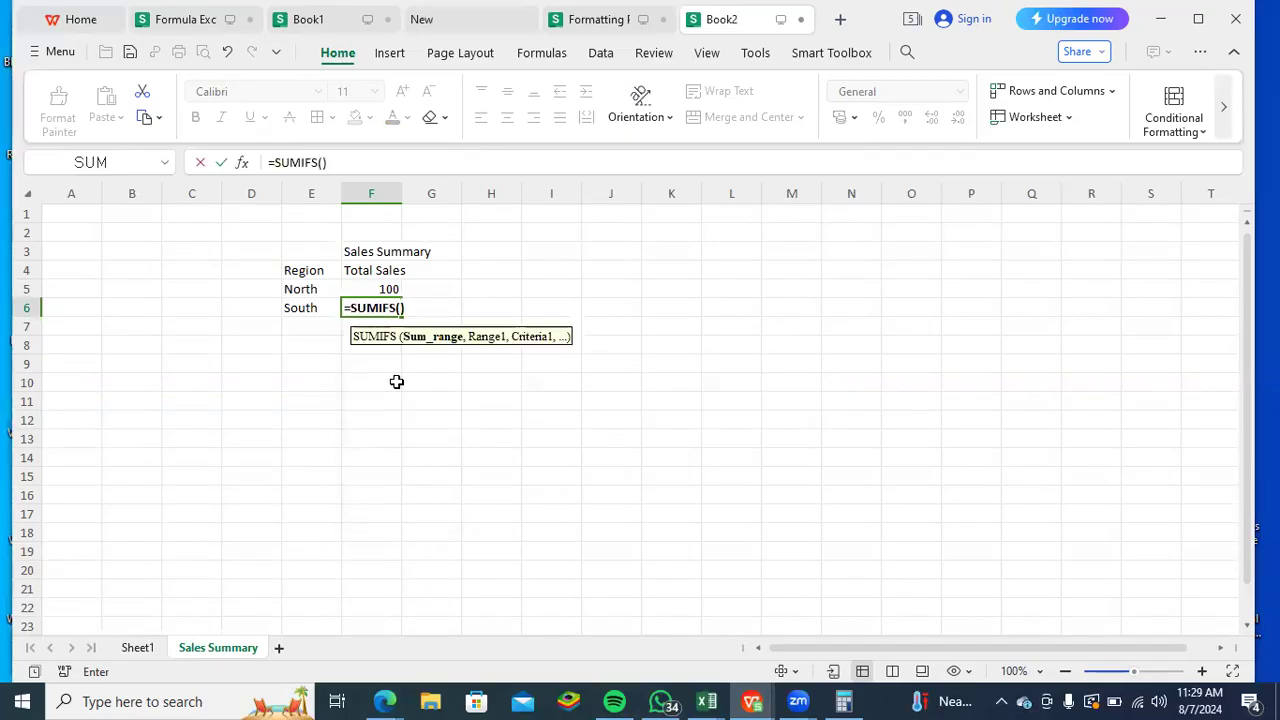
{"action": "left_click", "coordinate": [150, 651]}
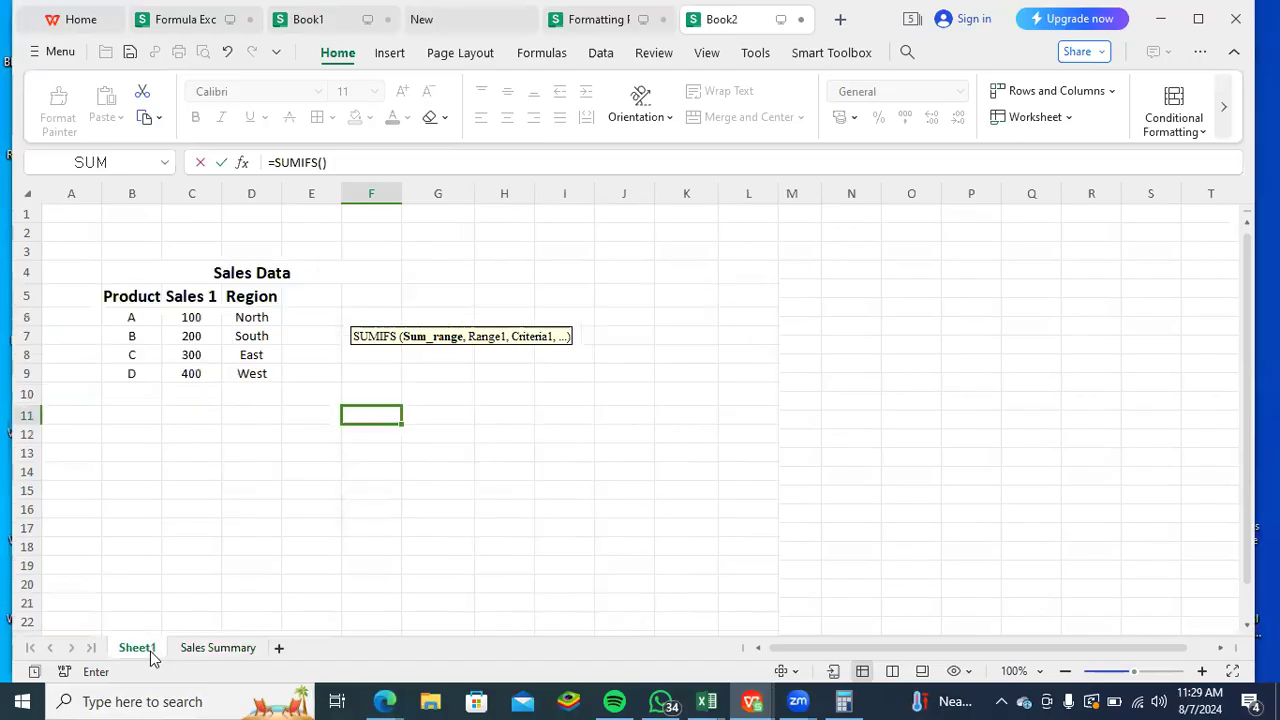
{"action": "left_click", "coordinate": [252, 337]}
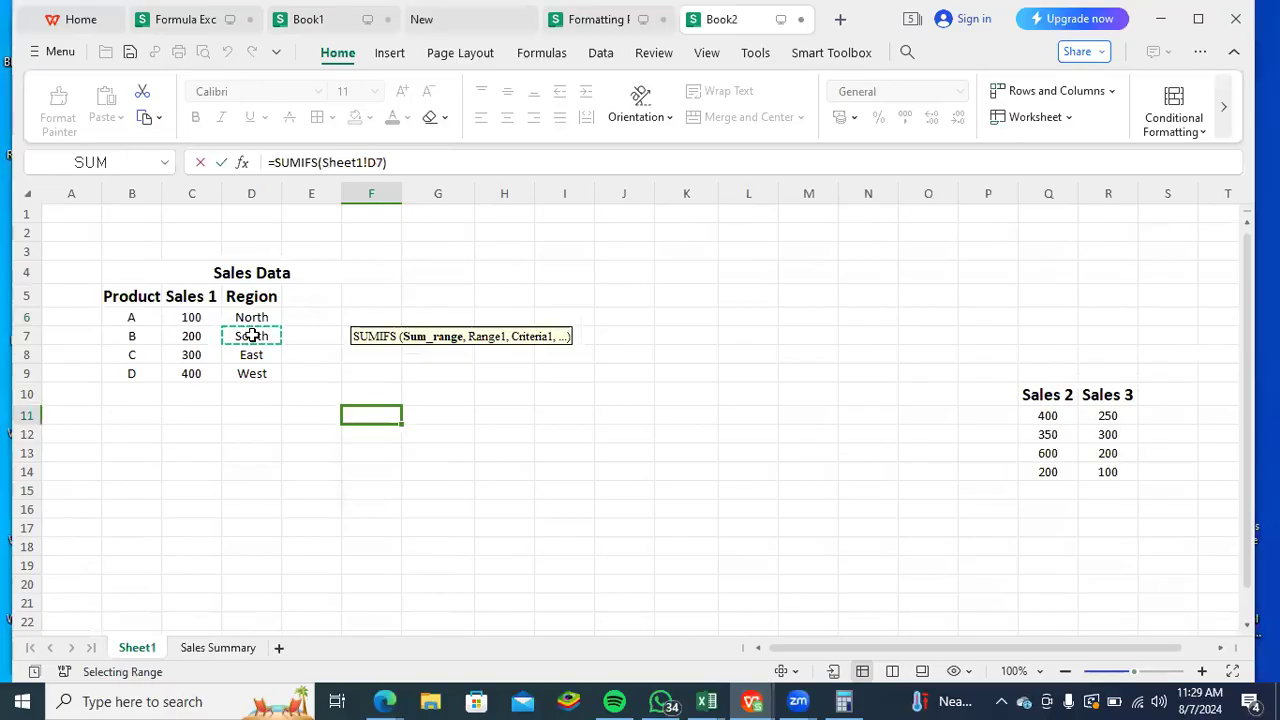
{"action": "type", "text": ","}
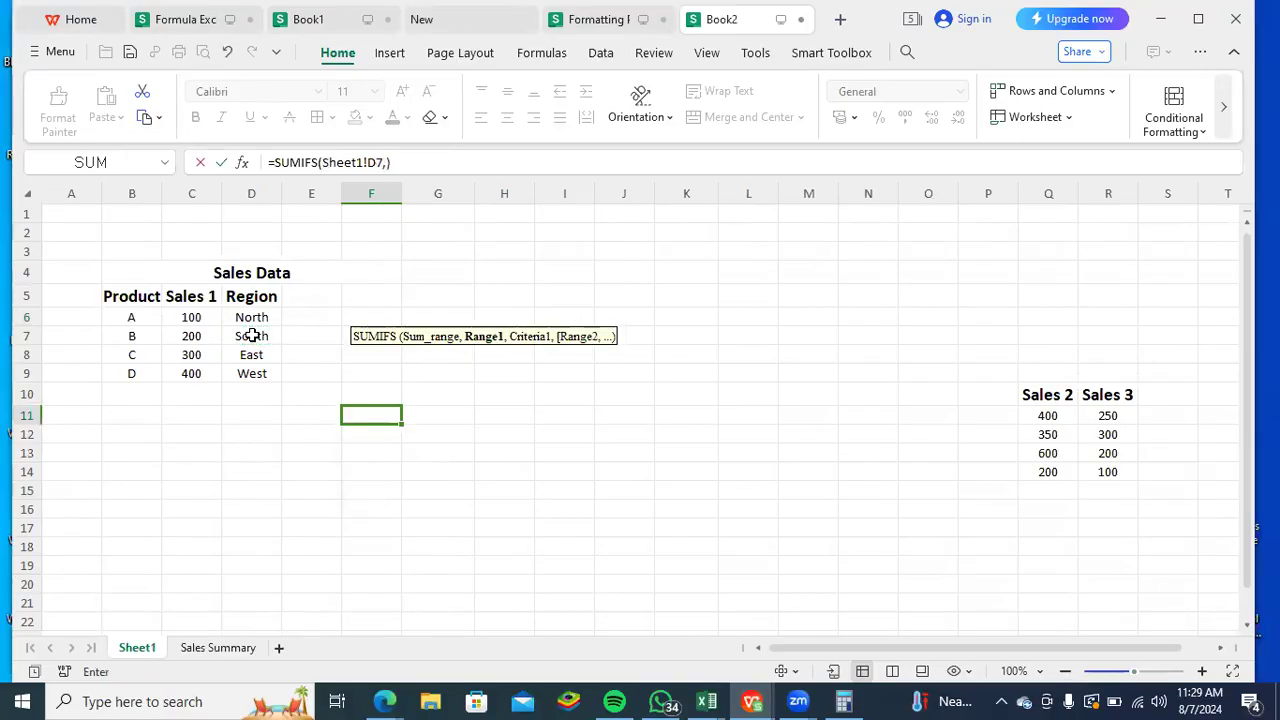
{"action": "left_click", "coordinate": [254, 355]}
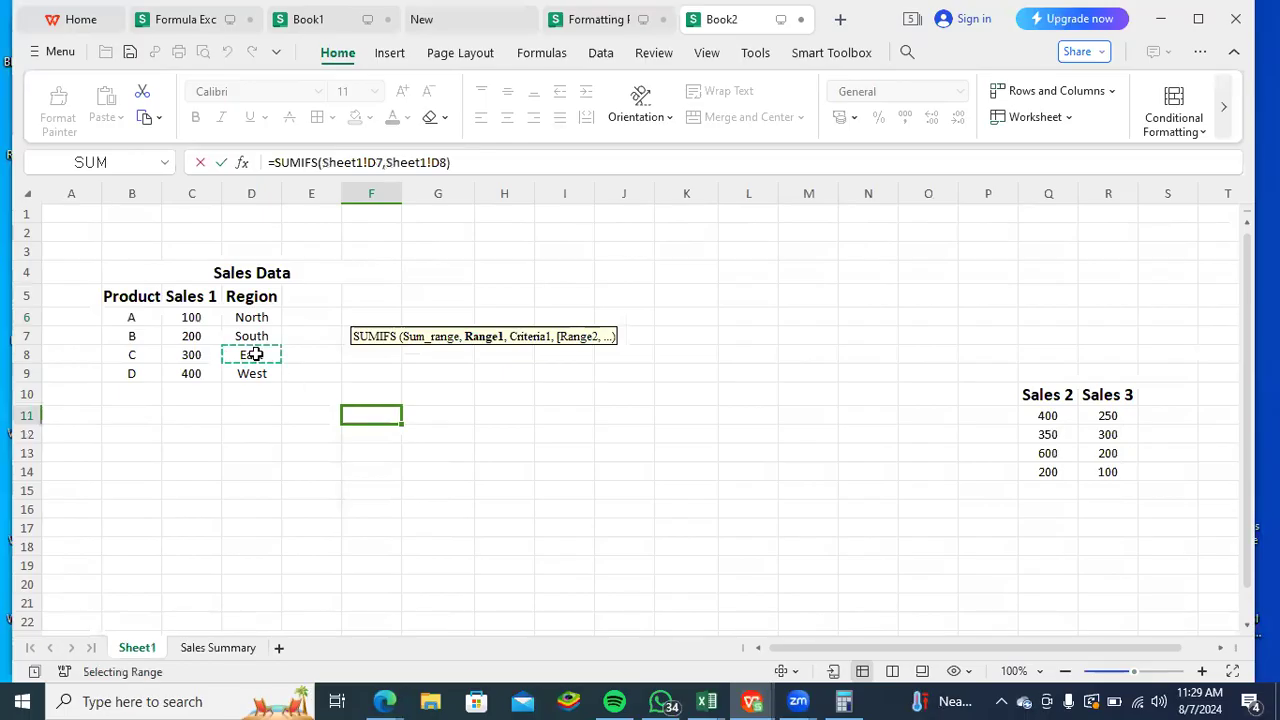
- Add the criterion "South" to the SUMIFS formula and enter it in F6
{"action": "type", "text": ","}
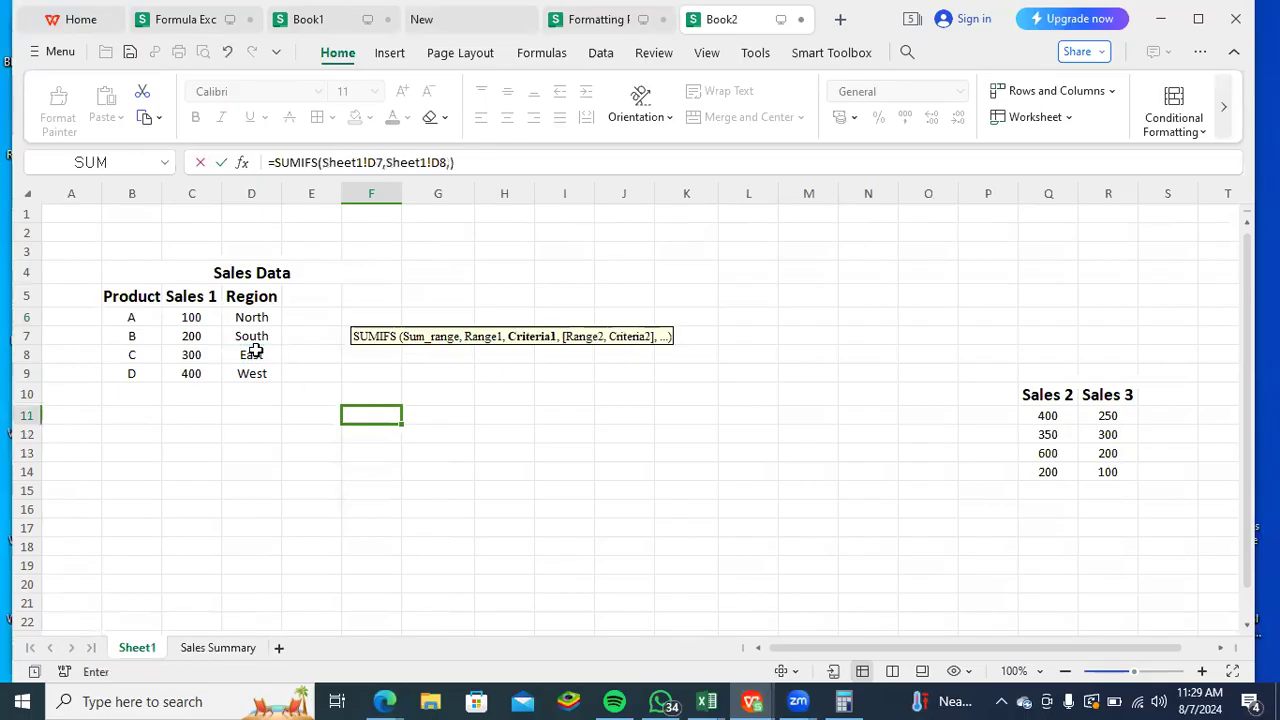
{"action": "type", "text": "\"Shet"}
{"action": "key", "text": "BackSpace"}
{"action": "key", "text": "BackSpace"}
{"action": "type", "text": "outh\""}
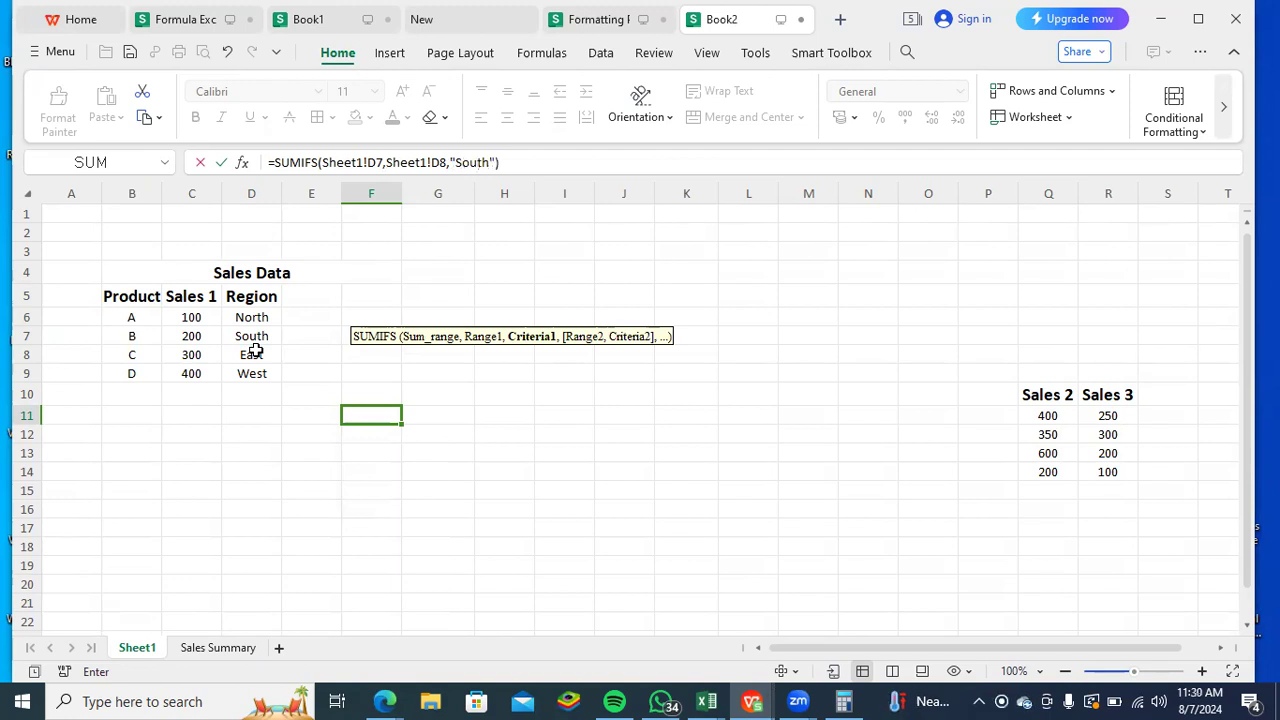
{"action": "key", "text": "Return"}
{"action": "key", "text": "Up"}
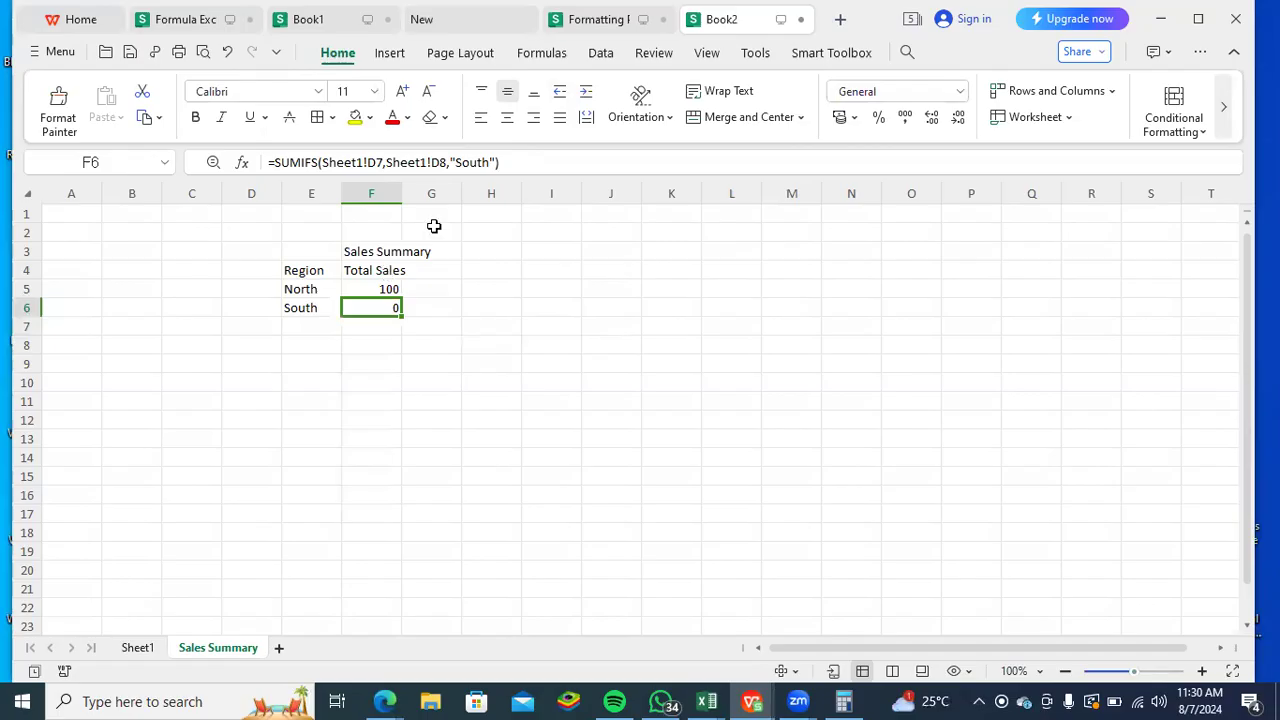
- Clear the SUMIFS formula from the South total in F6 of Sales Summary
{"action": "key", "text": "Delete"}
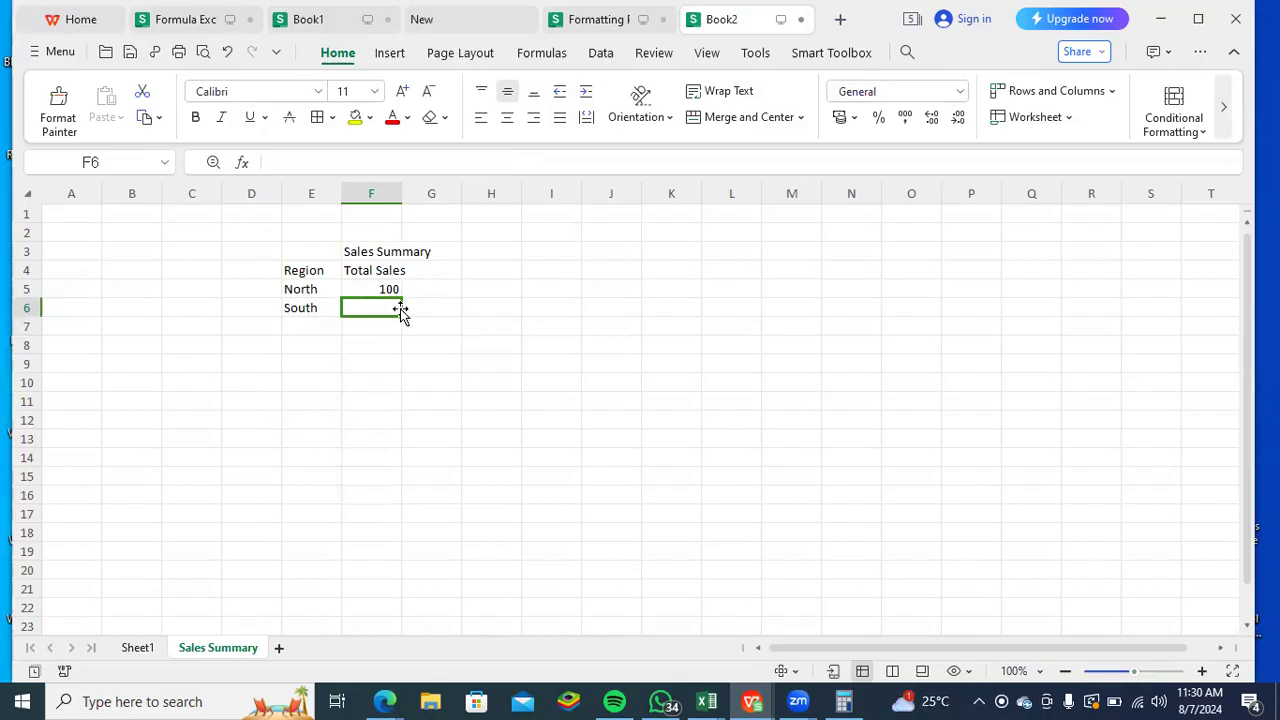
{"action": "type", "text": "=sum"}
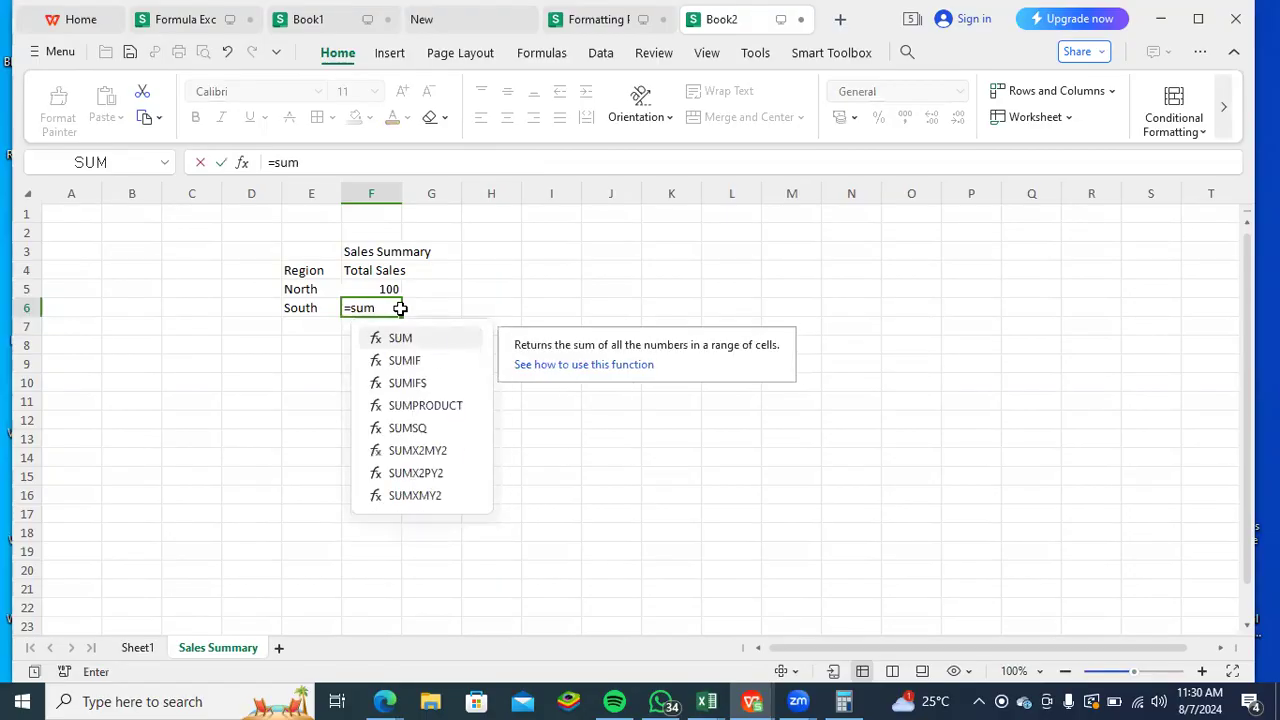
{"action": "key", "text": "Tab"}
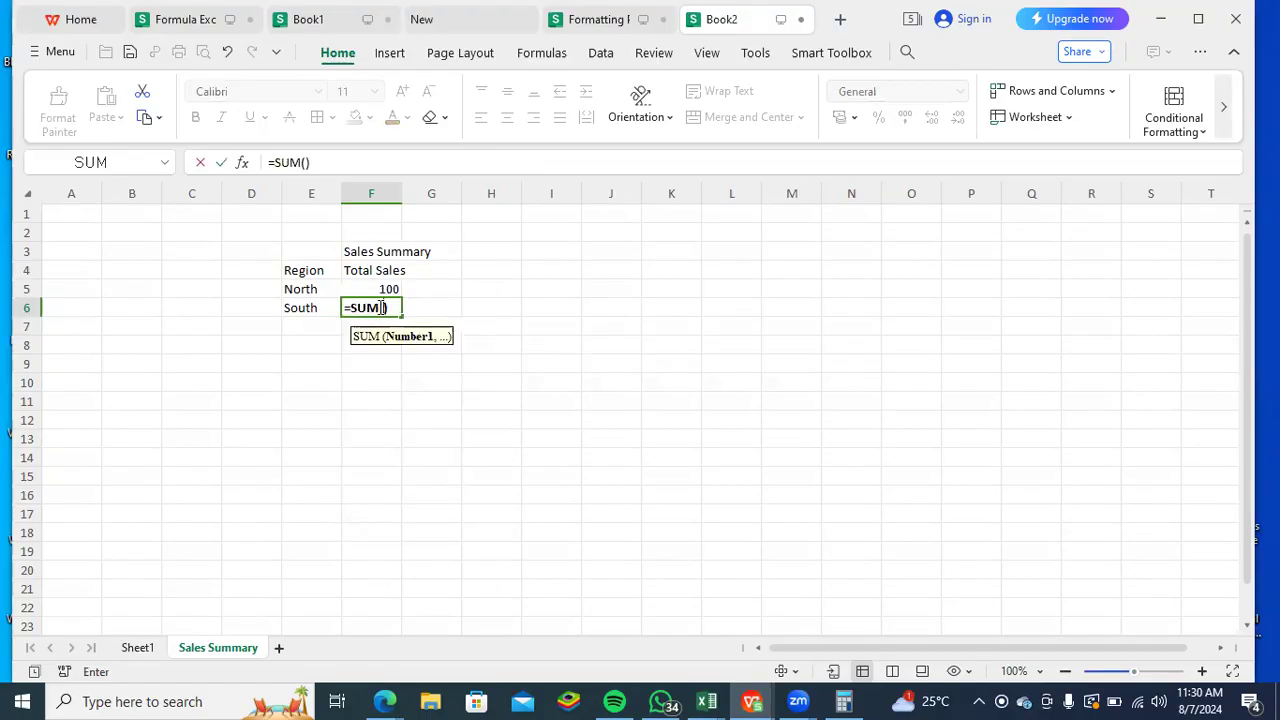
{"action": "left_click", "coordinate": [138, 648]}
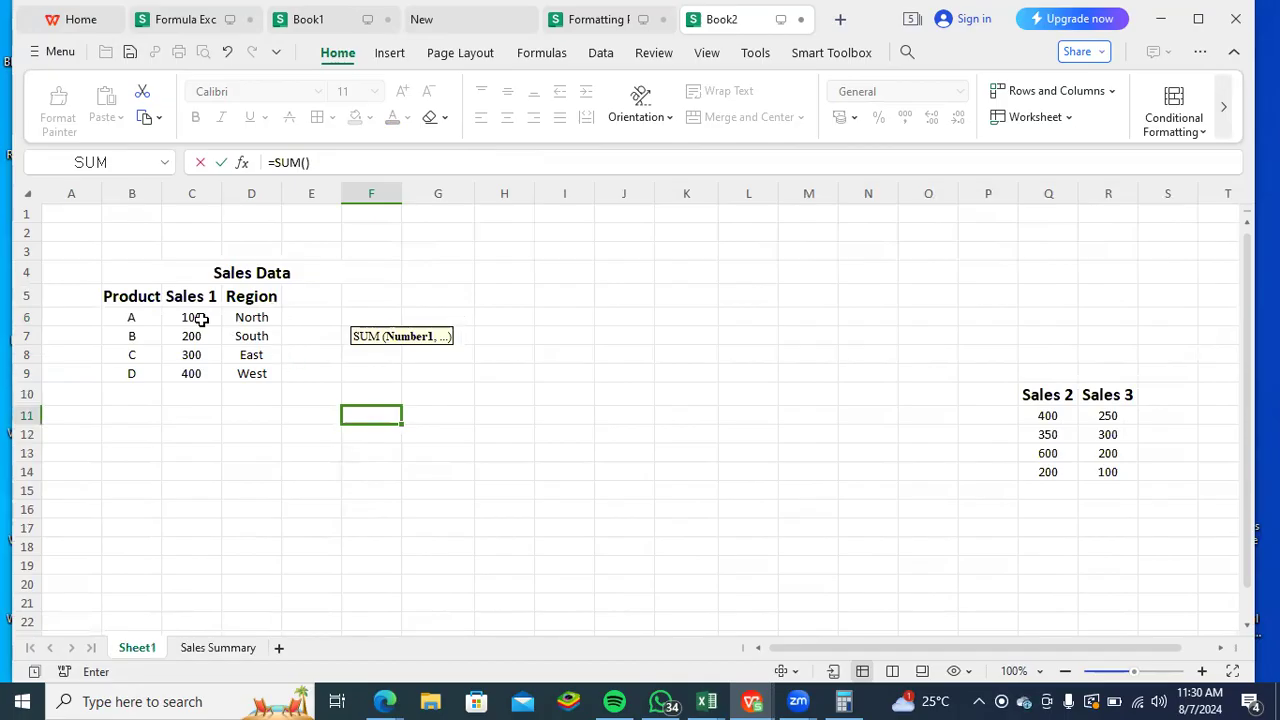
{"action": "left_click_drag", "start_coordinate": [201, 318], "coordinate": [208, 368]}
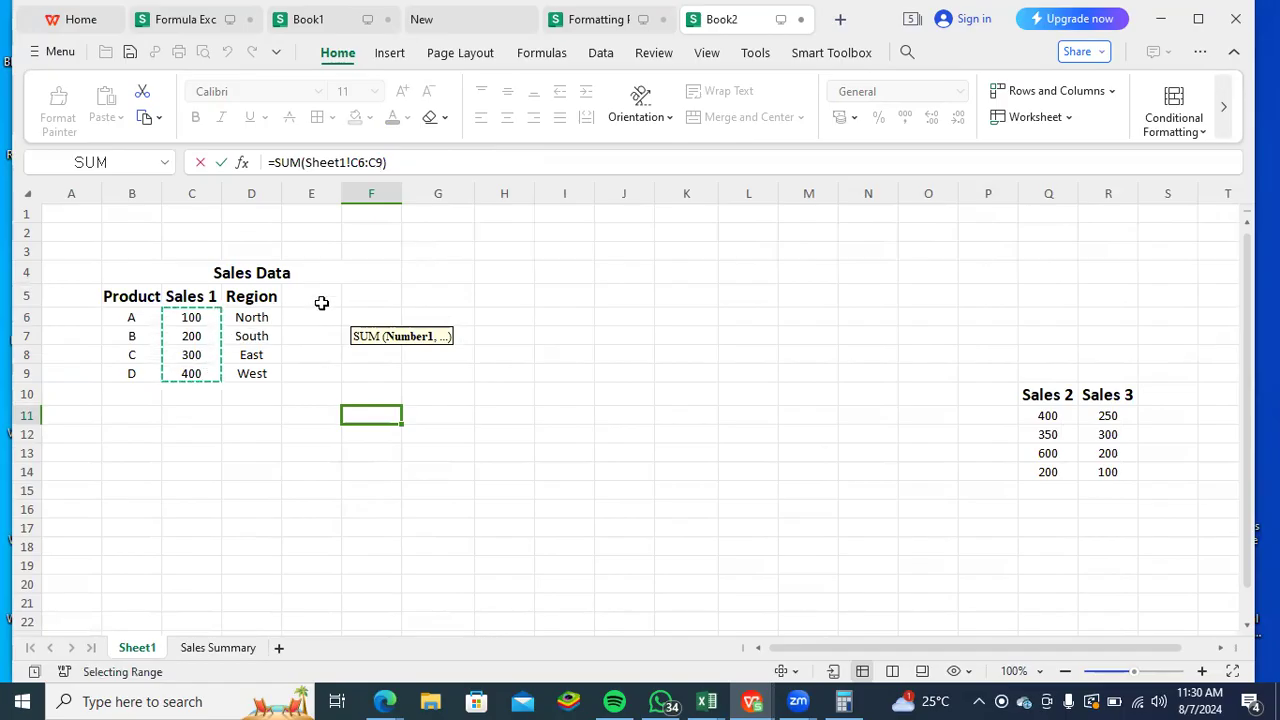
{"action": "left_click", "coordinate": [300, 163]}
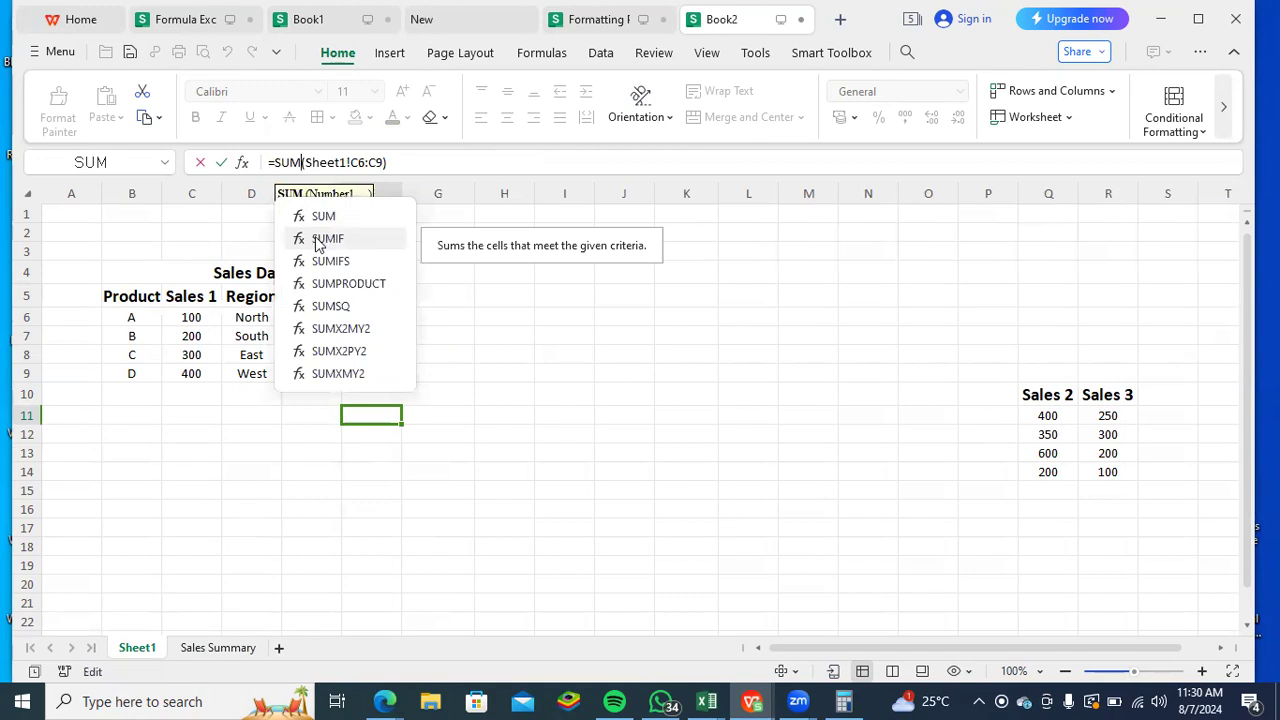
{"action": "double_click", "coordinate": [316, 241]}
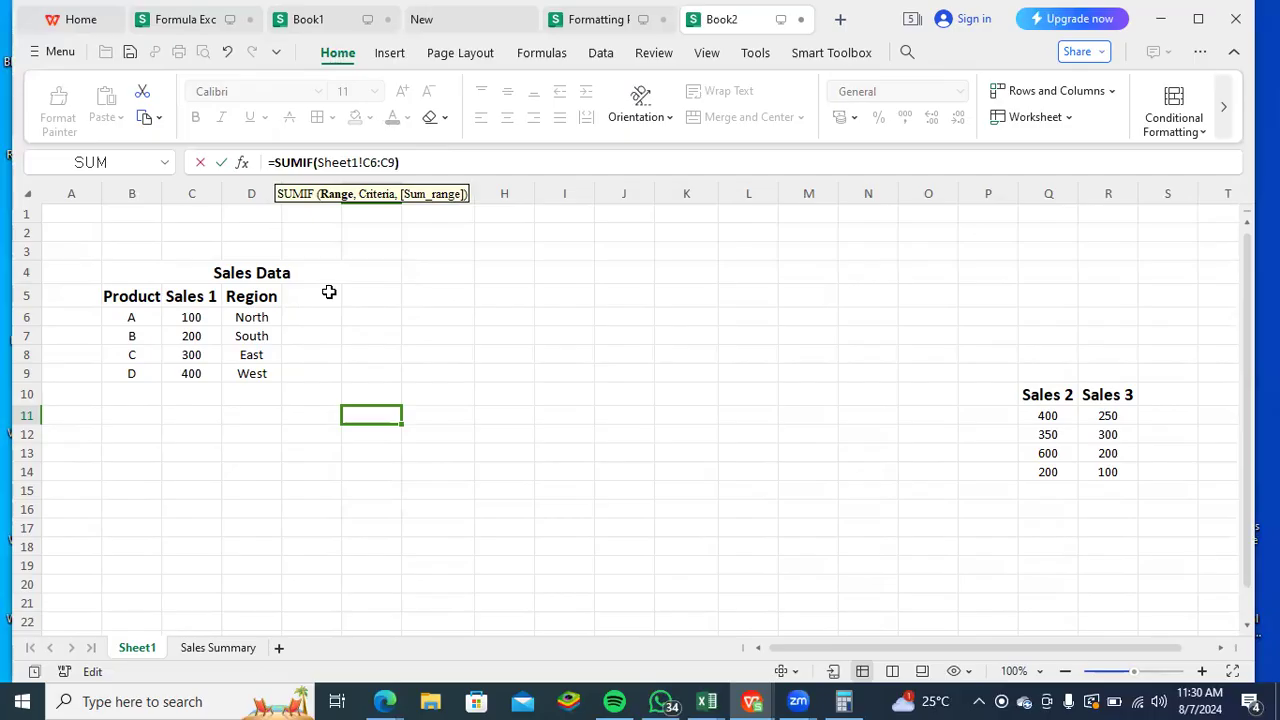
{"action": "key", "text": "BackSpace"}
{"action": "key", "text": "BackSpace"}
{"action": "key", "text": "BackSpace"}
{"action": "key", "text": "BackSpace"}
{"action": "key", "text": "BackSpace"}
{"action": "key", "text": "BackSpace"}
{"action": "key", "text": "BackSpace"}
{"action": "key", "text": "BackSpace"}
{"action": "key", "text": "BackSpace"}
{"action": "key", "text": "BackSpace"}
{"action": "key", "text": "BackSpace"}
{"action": "key", "text": "BackSpace"}
{"action": "key", "text": "BackSpace"}
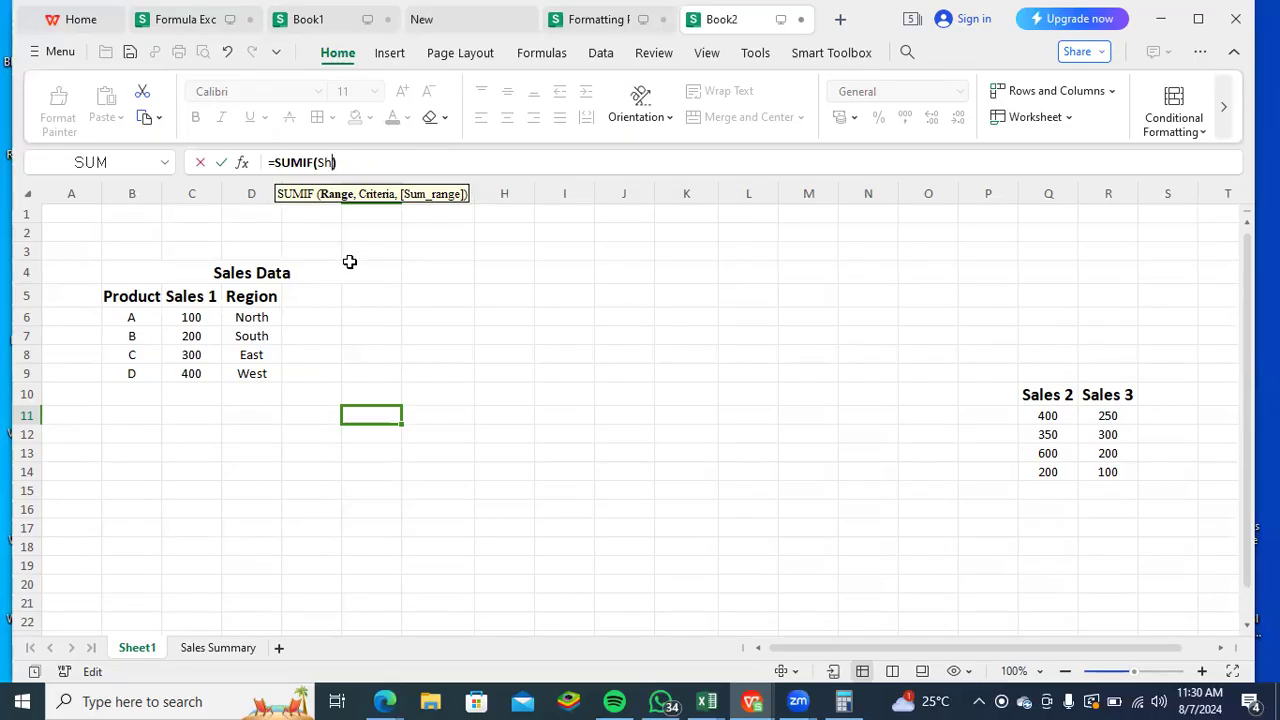
{"action": "key", "text": "BackSpace"}
{"action": "key", "text": "BackSpace"}
{"action": "key", "text": "BackSpace"}
{"action": "key", "text": "BackSpace"}
{"action": "key", "text": "BackSpace"}
{"action": "key", "text": "BackSpace"}
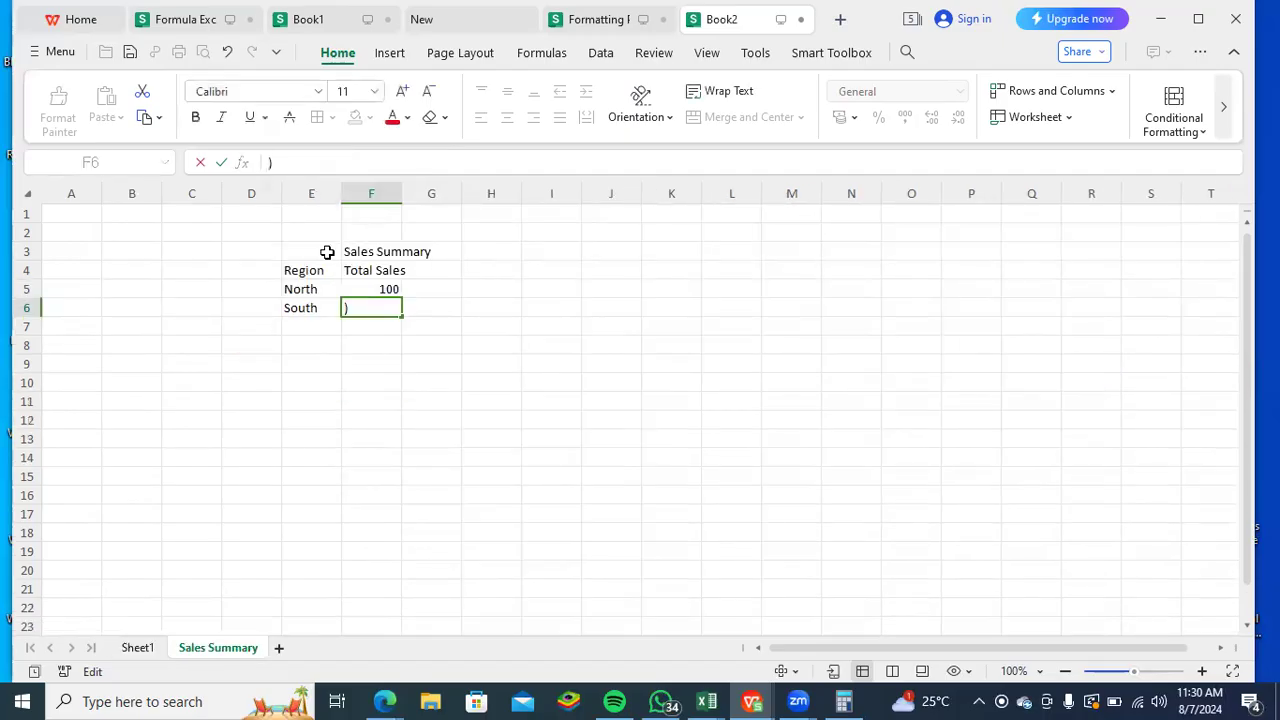
{"action": "key", "text": "Delete"}
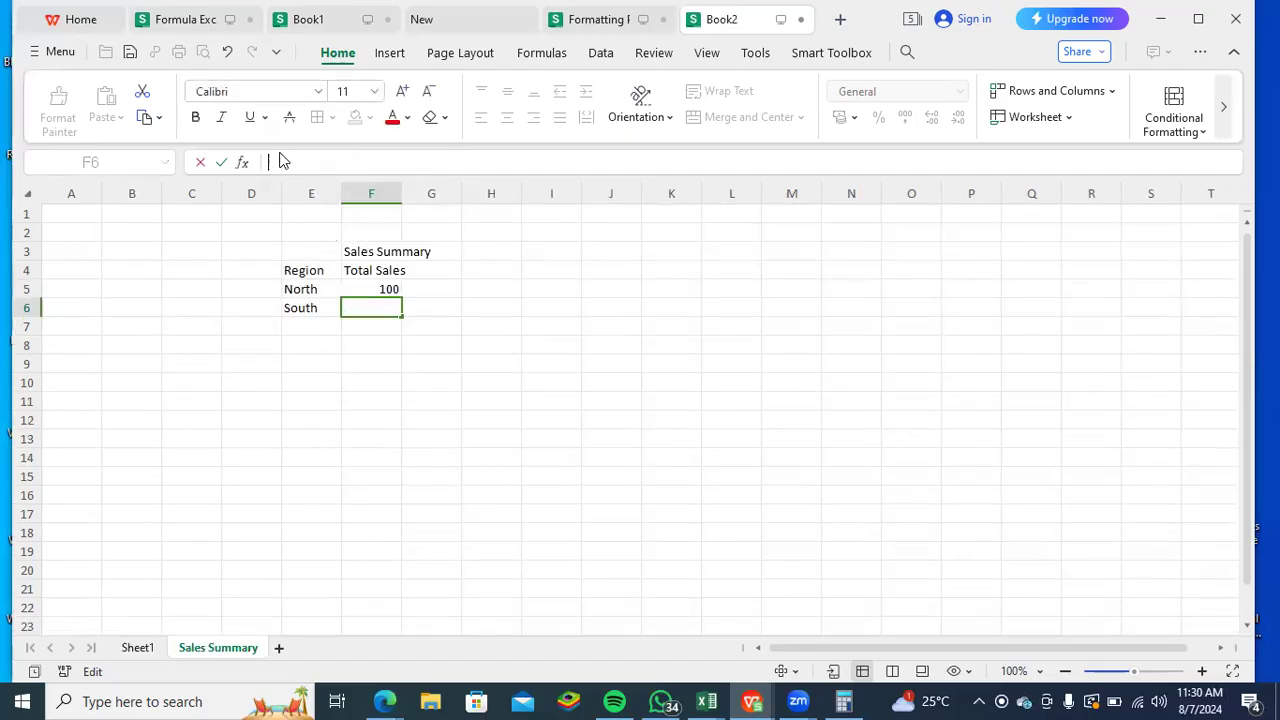
{"action": "key", "text": "Return"}
{"action": "left_click", "coordinate": [370, 310]}
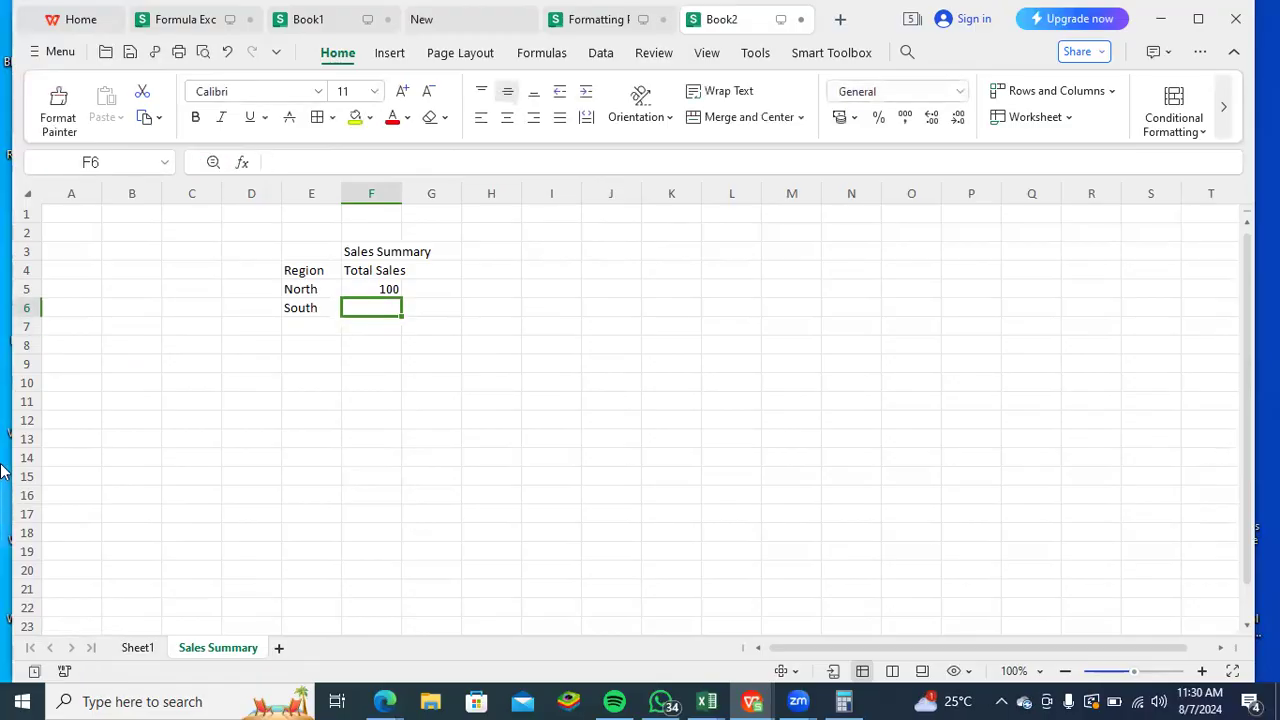
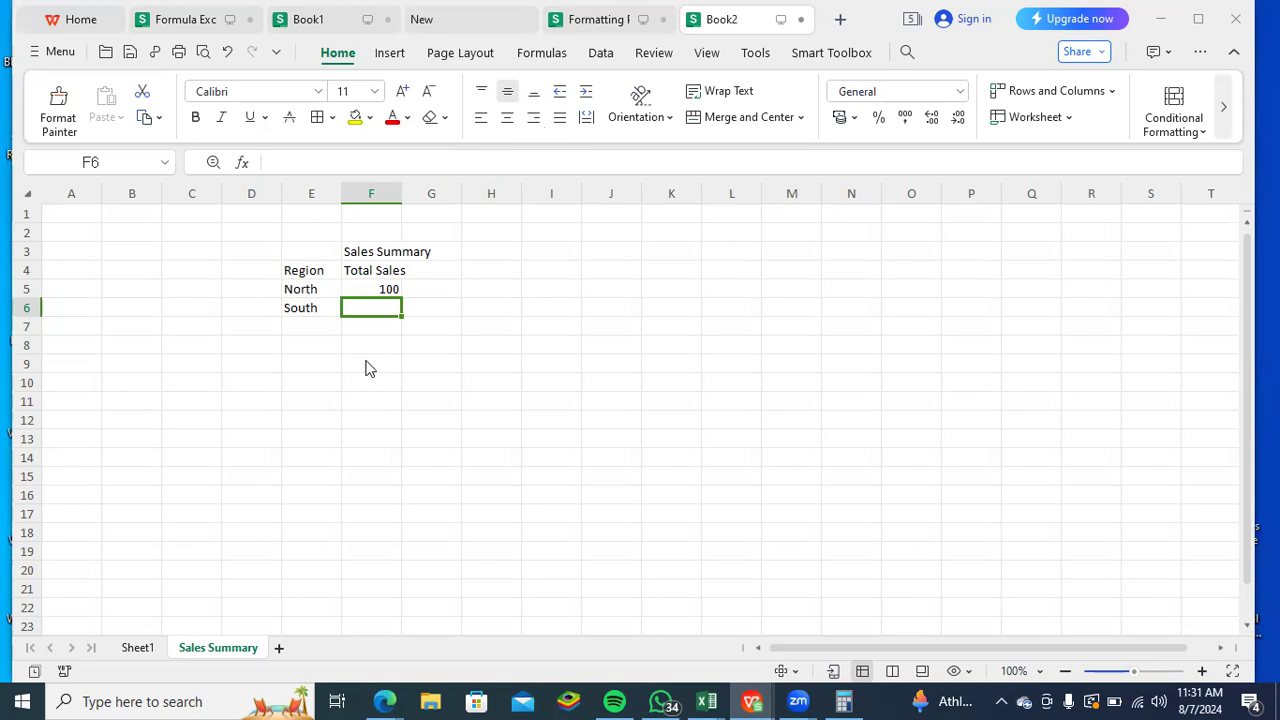
- Compare the Sales Data table on Sheet1, including its Region column, with the region totals on Sales Summary
{"action": "left_click", "coordinate": [137, 648]}
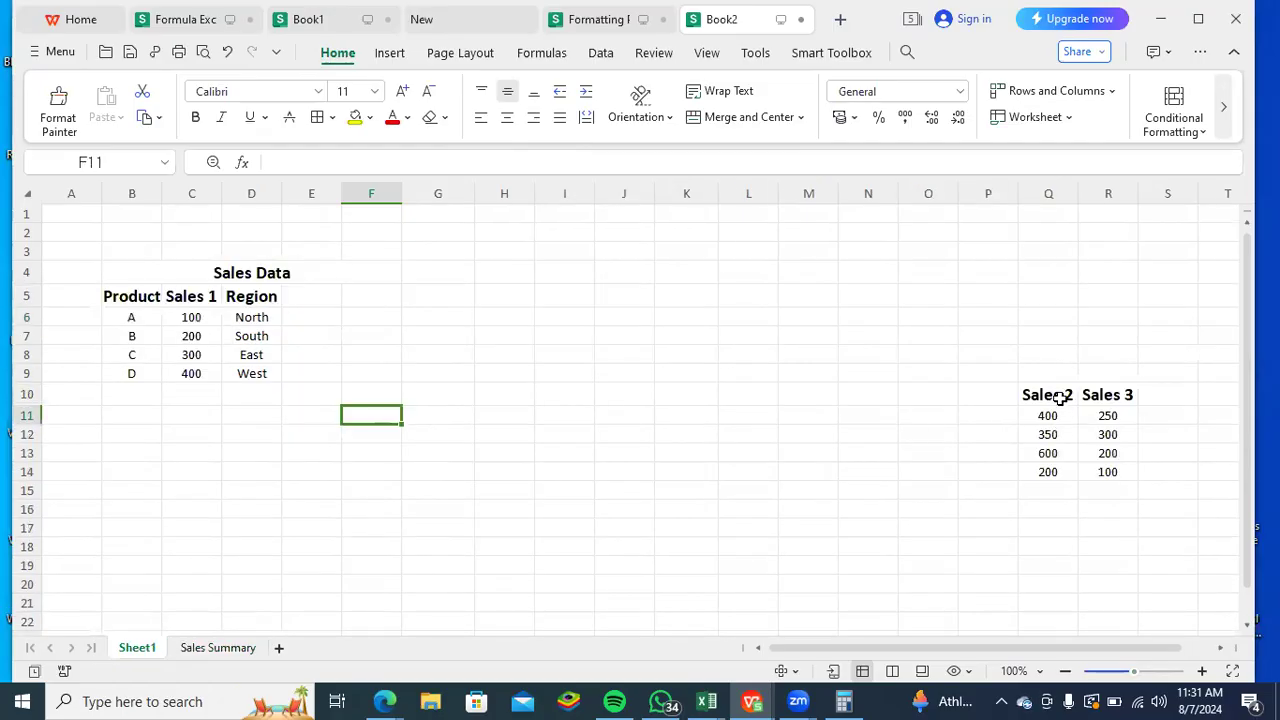
{"action": "left_click_drag", "start_coordinate": [255, 297], "coordinate": [258, 377]}
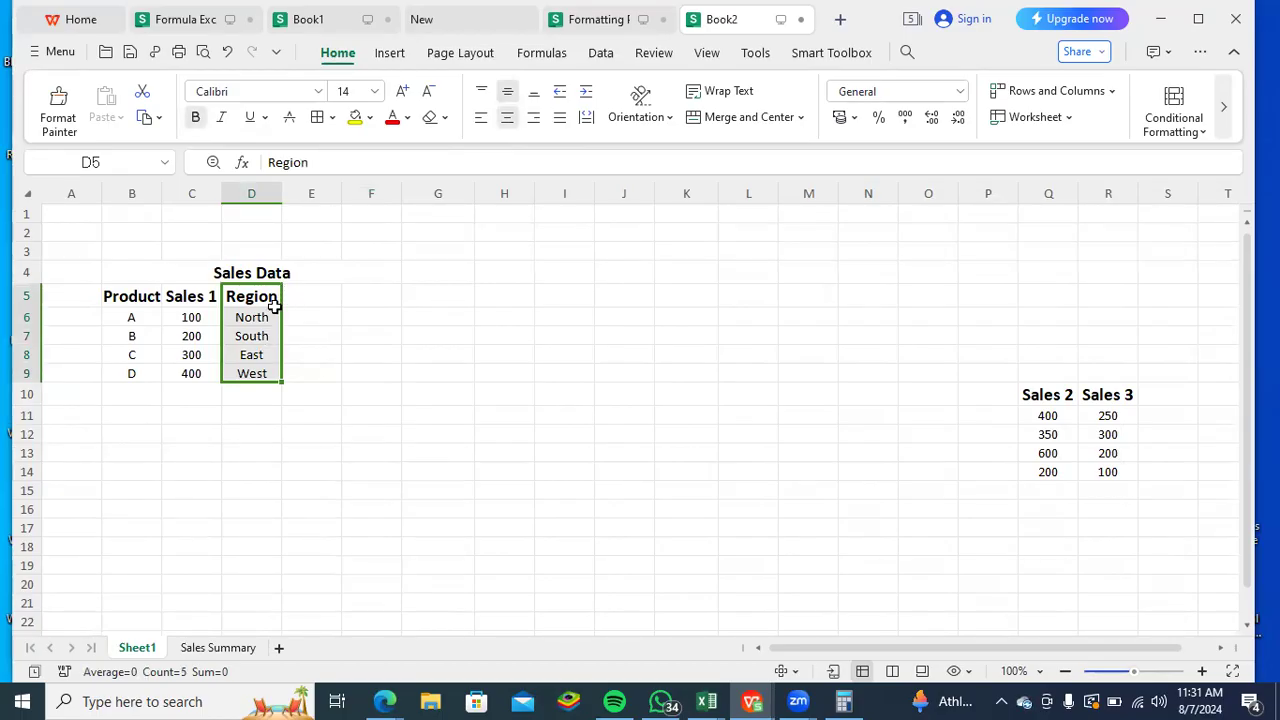
{"action": "left_click", "coordinate": [311, 472]}
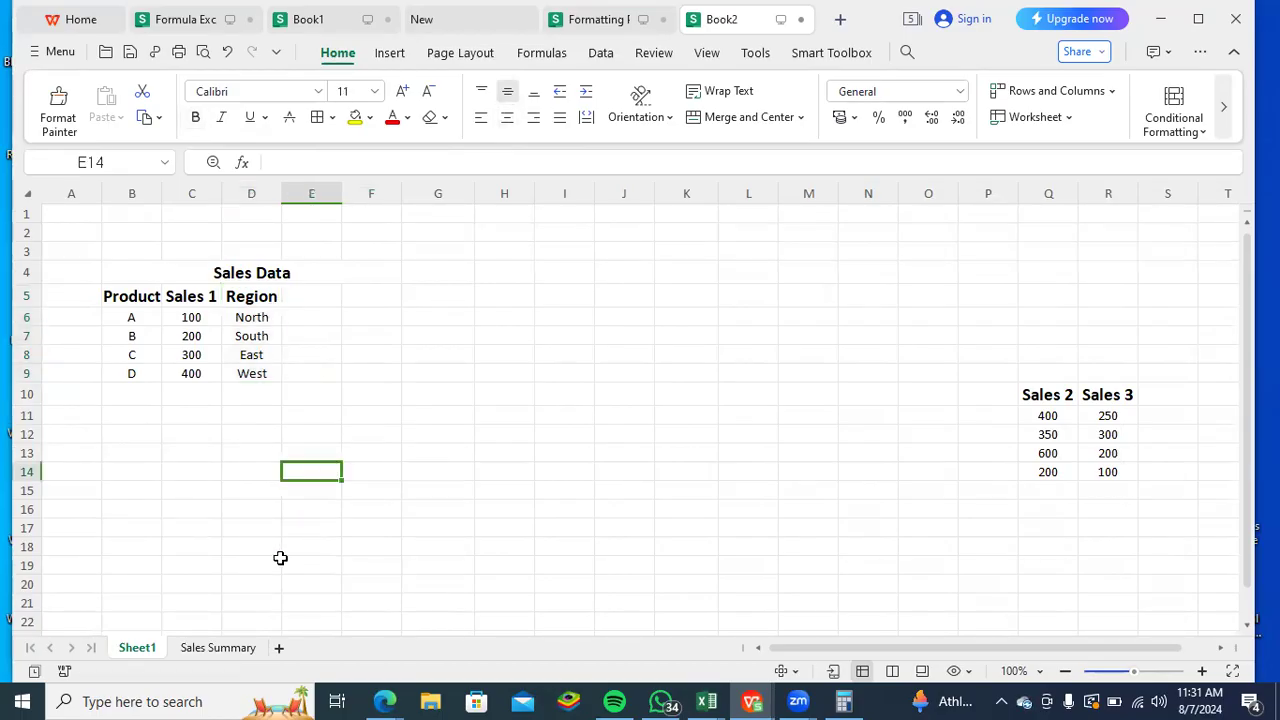
{"action": "left_click", "coordinate": [209, 650]}
{"action": "left_click", "coordinate": [137, 650]}
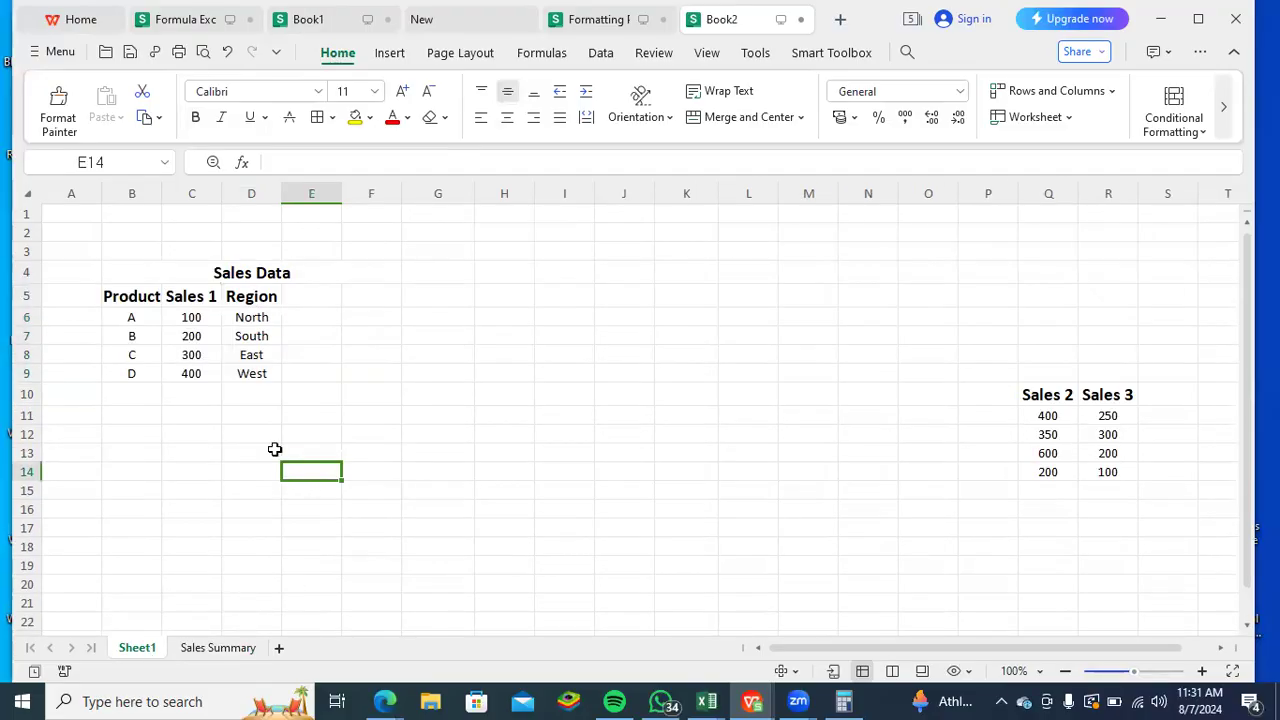
{"action": "left_click", "coordinate": [210, 650]}
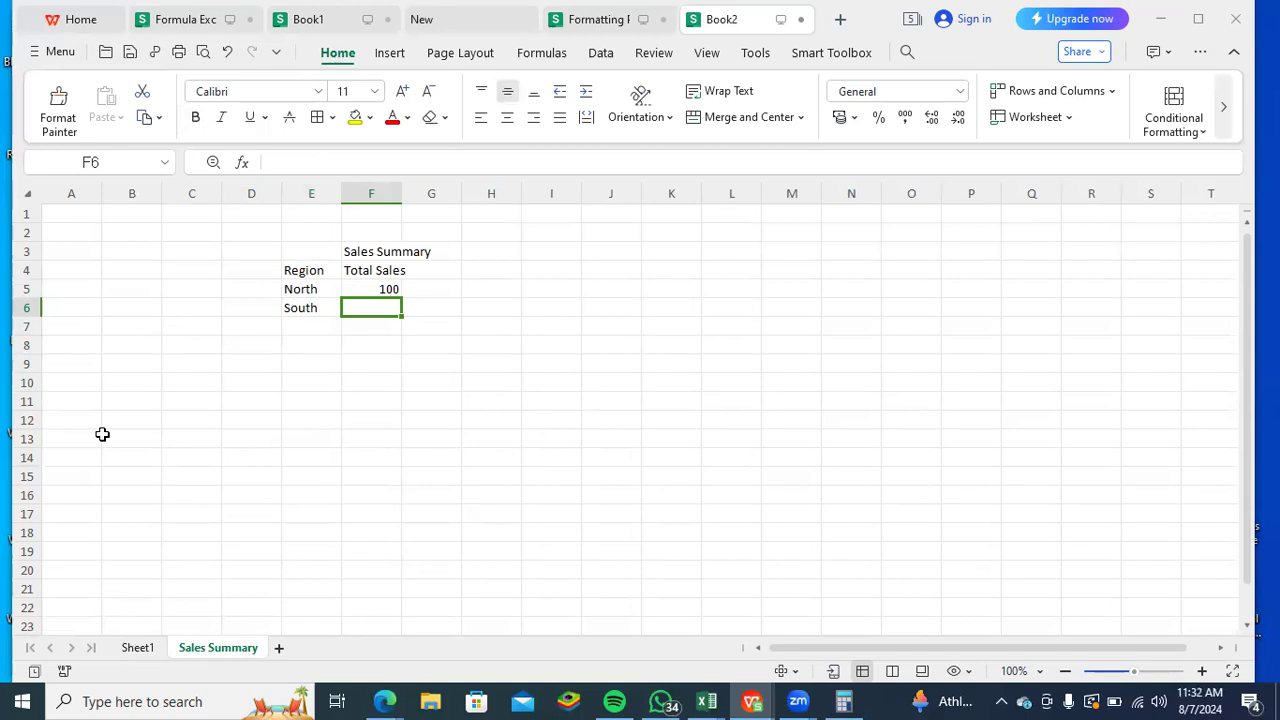
{"action": "left_click", "coordinate": [308, 549]}
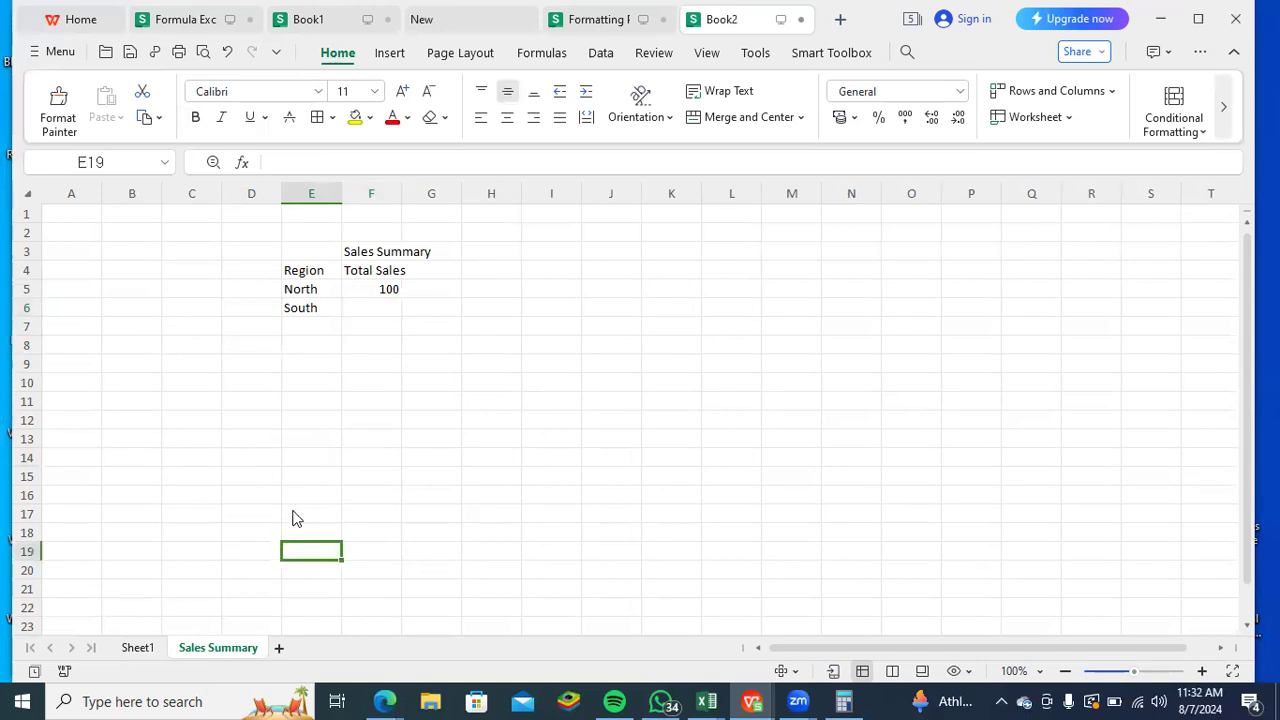
{"action": "left_click", "coordinate": [392, 313]}
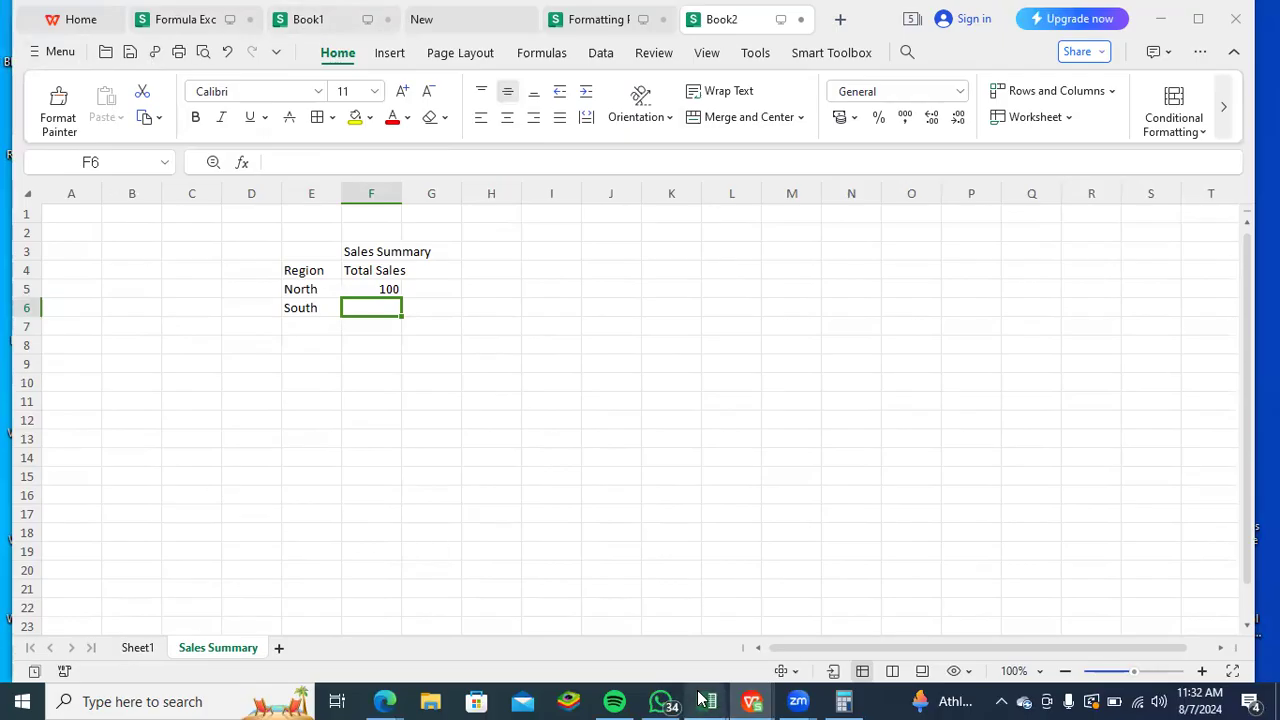
- Switch to the DC Tutorial workbook in Excel and look through the Clean 5, Sample 5 and Sample 4 sheets
{"action": "mouse_move", "coordinate": [703, 698]}
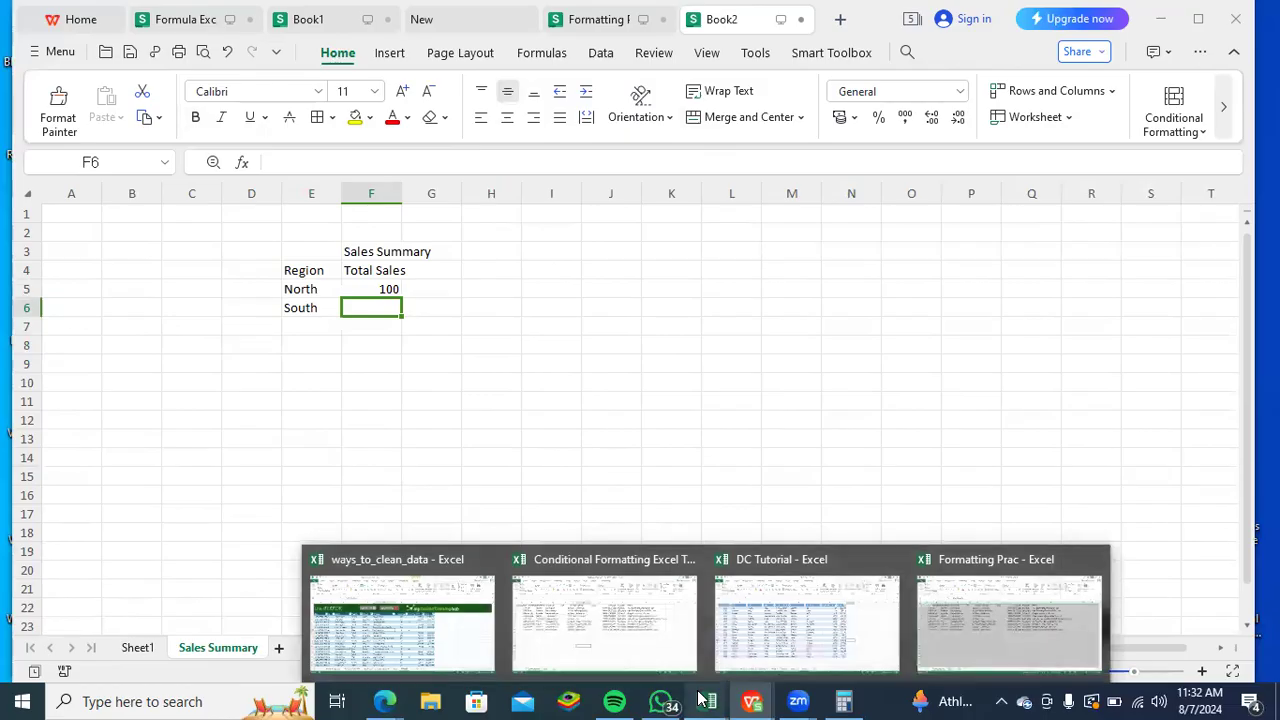
{"action": "left_click", "coordinate": [768, 632]}
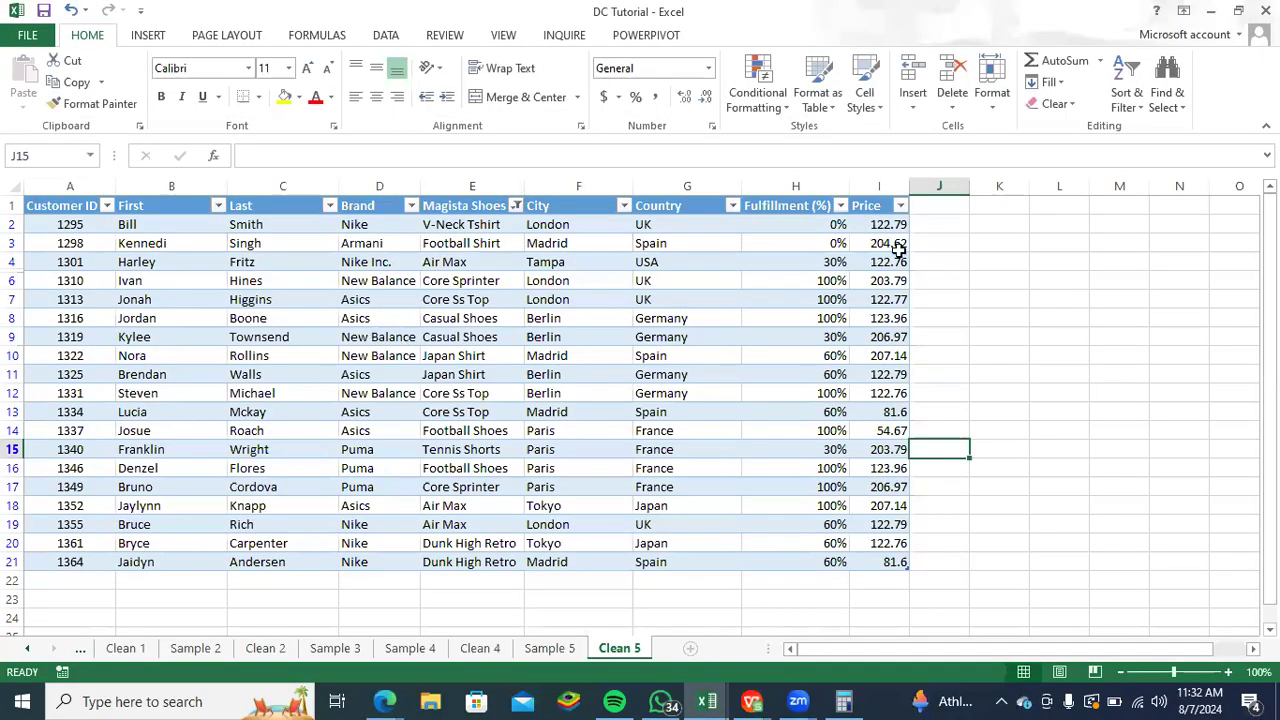
{"action": "scroll", "coordinate": [874, 349], "scroll_direction": "down", "scroll_amount": 2}
{"action": "scroll", "coordinate": [874, 394], "scroll_direction": "up", "scroll_amount": 2}
{"action": "left_click", "coordinate": [548, 648]}
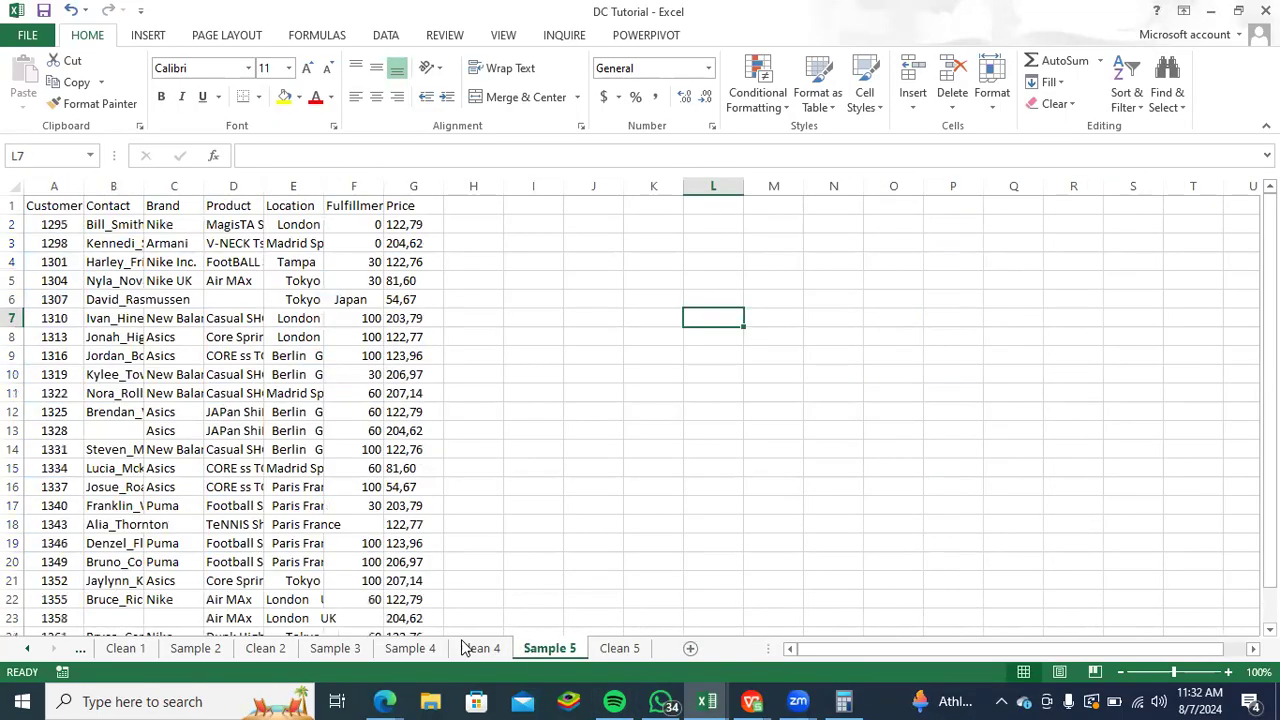
{"action": "left_click", "coordinate": [415, 648]}
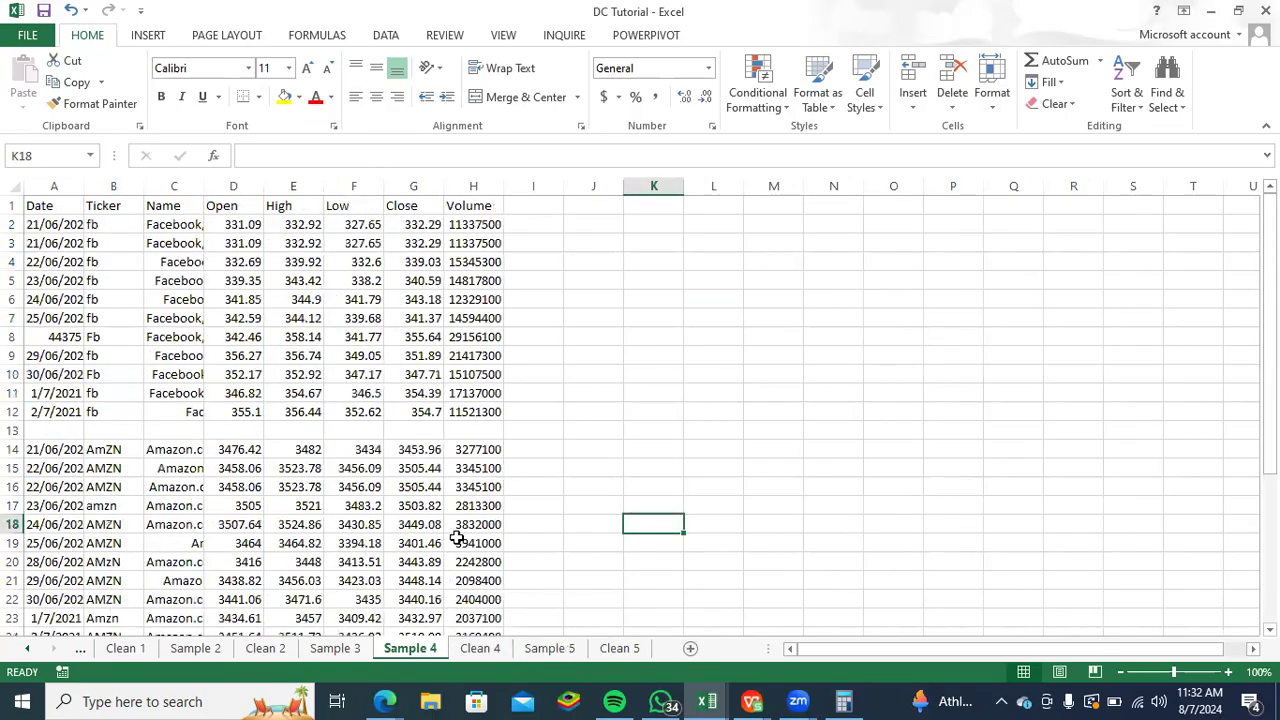
{"action": "scroll", "coordinate": [450, 520], "scroll_direction": "down", "scroll_amount": 2}
{"action": "scroll", "coordinate": [443, 500], "scroll_direction": "up", "scroll_amount": 2}
- Examine the stock table on Clean 4 down to its Total row, and the product data on Sample 3
{"action": "left_click", "coordinate": [480, 648]}
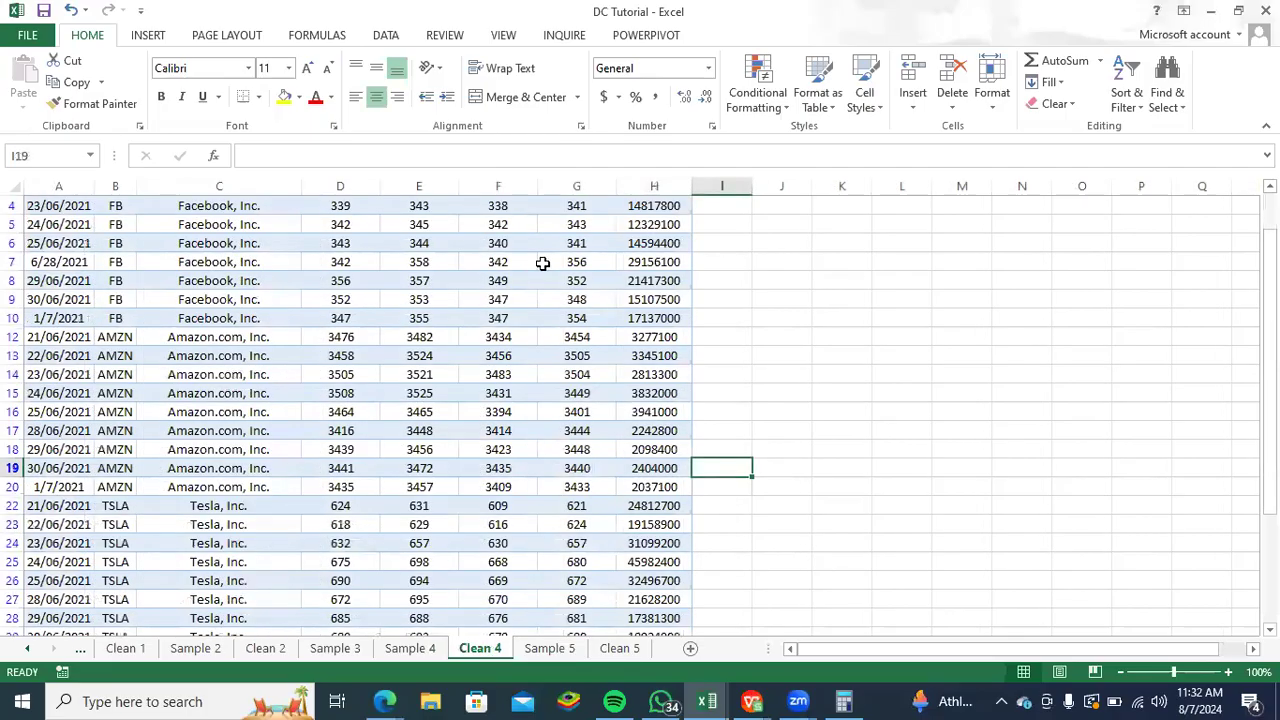
{"action": "scroll", "coordinate": [560, 285], "scroll_direction": "up", "scroll_amount": 1}
{"action": "scroll", "coordinate": [523, 222], "scroll_direction": "down", "scroll_amount": 6}
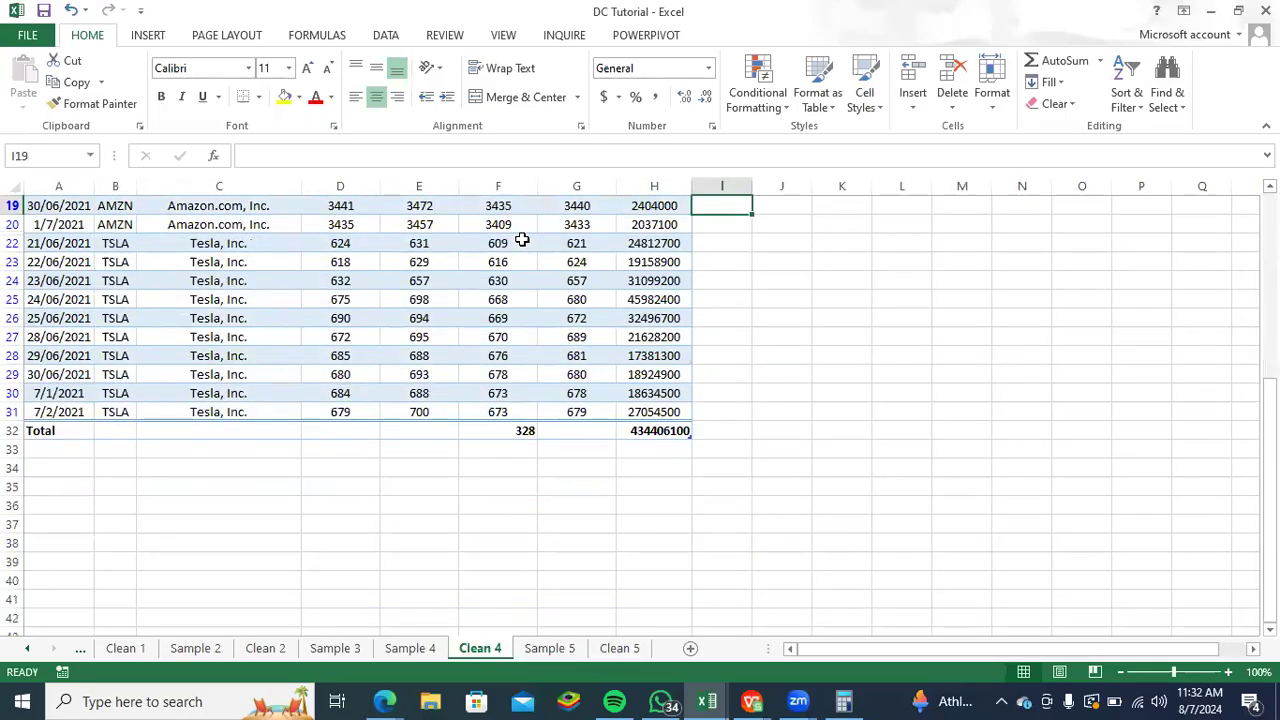
{"action": "scroll", "coordinate": [523, 245], "scroll_direction": "up", "scroll_amount": 4}
{"action": "scroll", "coordinate": [526, 249], "scroll_direction": "up", "scroll_amount": 2}
{"action": "scroll", "coordinate": [531, 330], "scroll_direction": "down", "scroll_amount": 3}
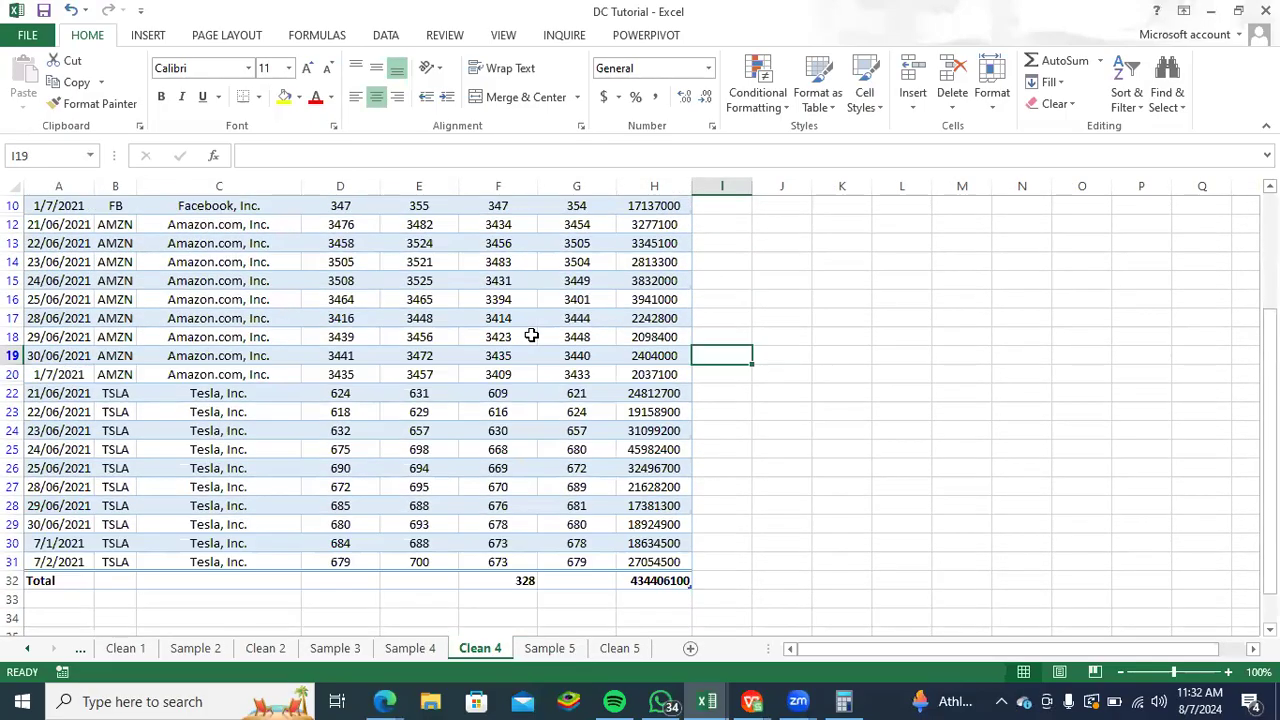
{"action": "scroll", "coordinate": [531, 325], "scroll_direction": "up", "scroll_amount": 3}
{"action": "left_click", "coordinate": [324, 650]}
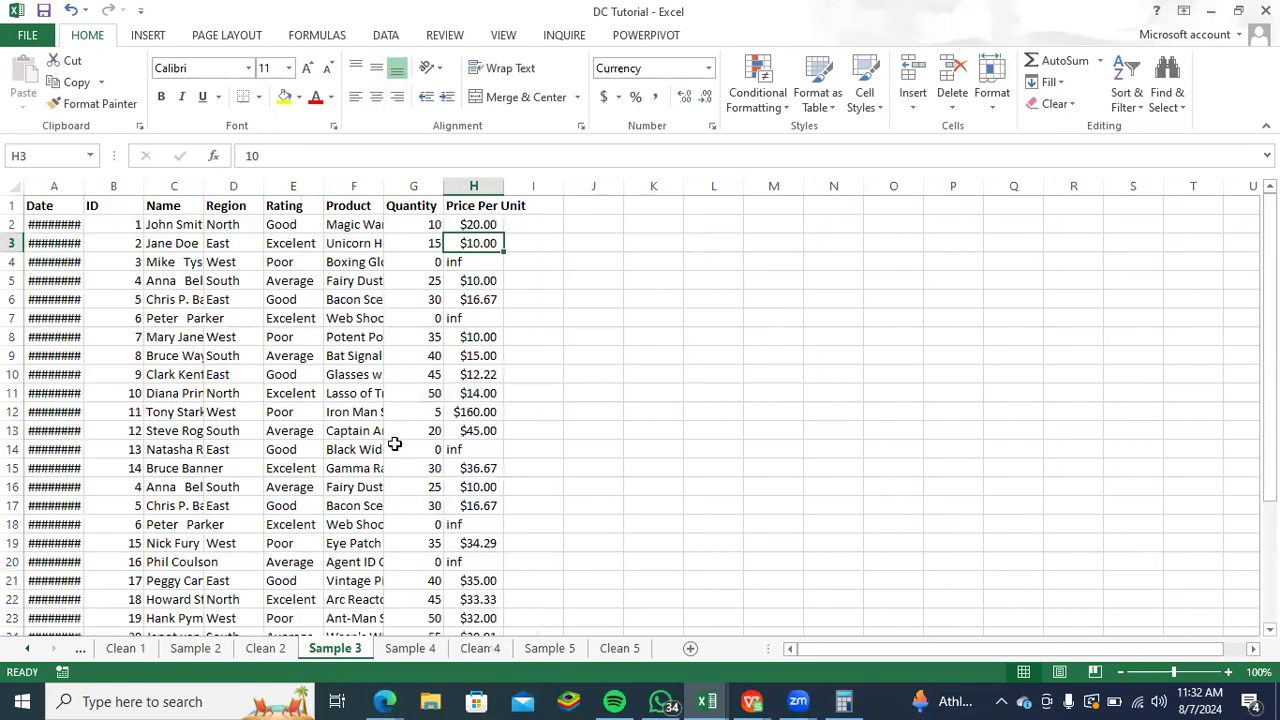
{"action": "scroll", "coordinate": [437, 420], "scroll_direction": "down", "scroll_amount": 3}
{"action": "left_click", "coordinate": [428, 650]}
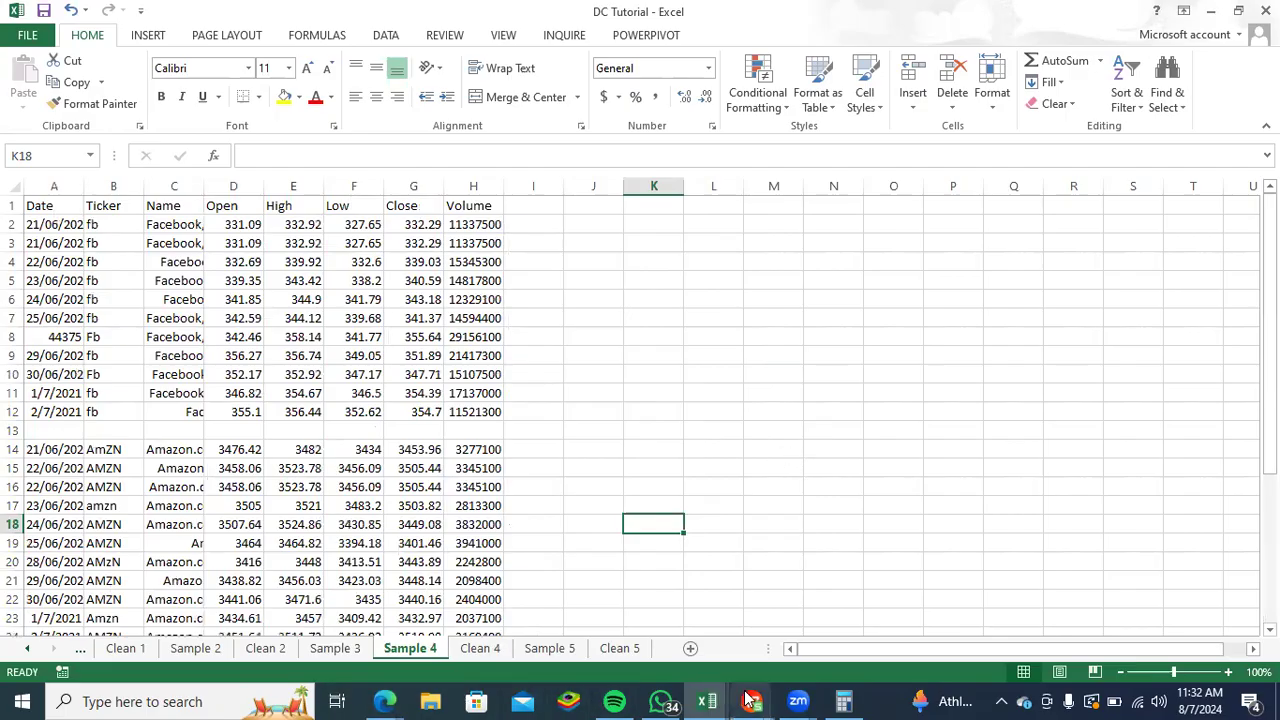
- Switch to the Formula Excel Template workbook in WPS Office and review its Substitute, SUM-SumIF, Concatenate and IF-IFS sheets
{"action": "mouse_move", "coordinate": [752, 700]}
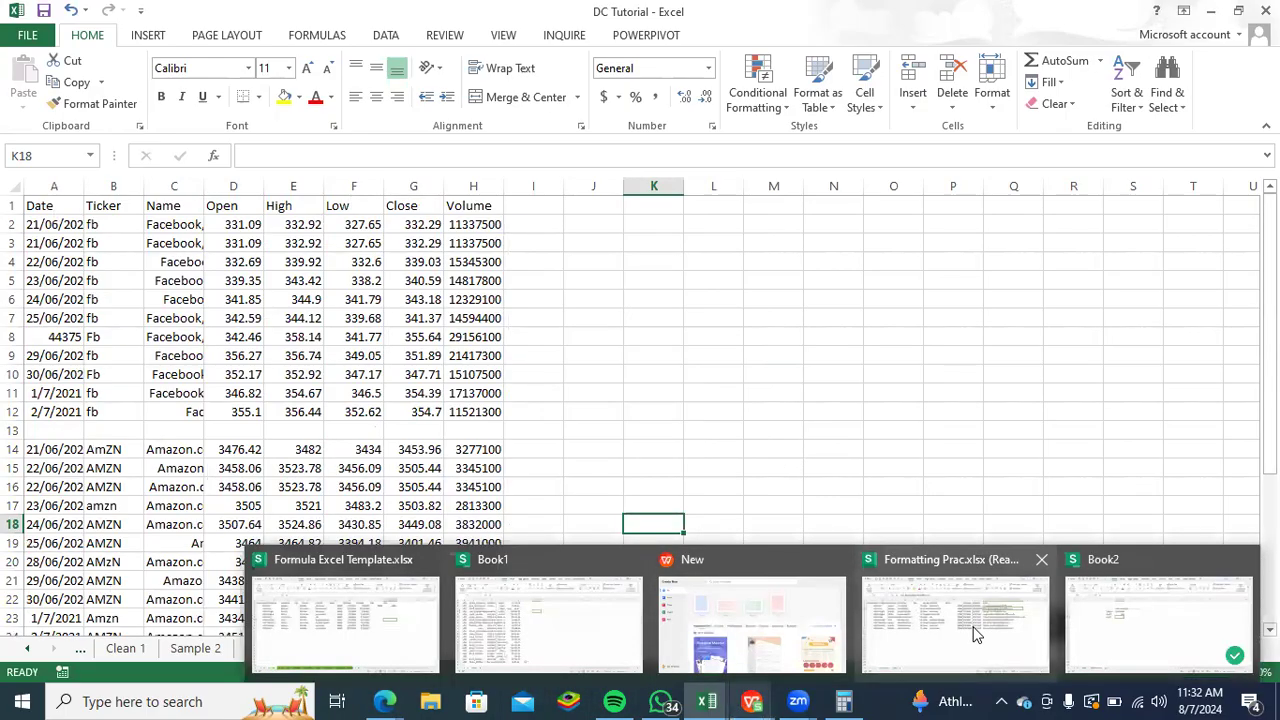
{"action": "left_click", "coordinate": [420, 600]}
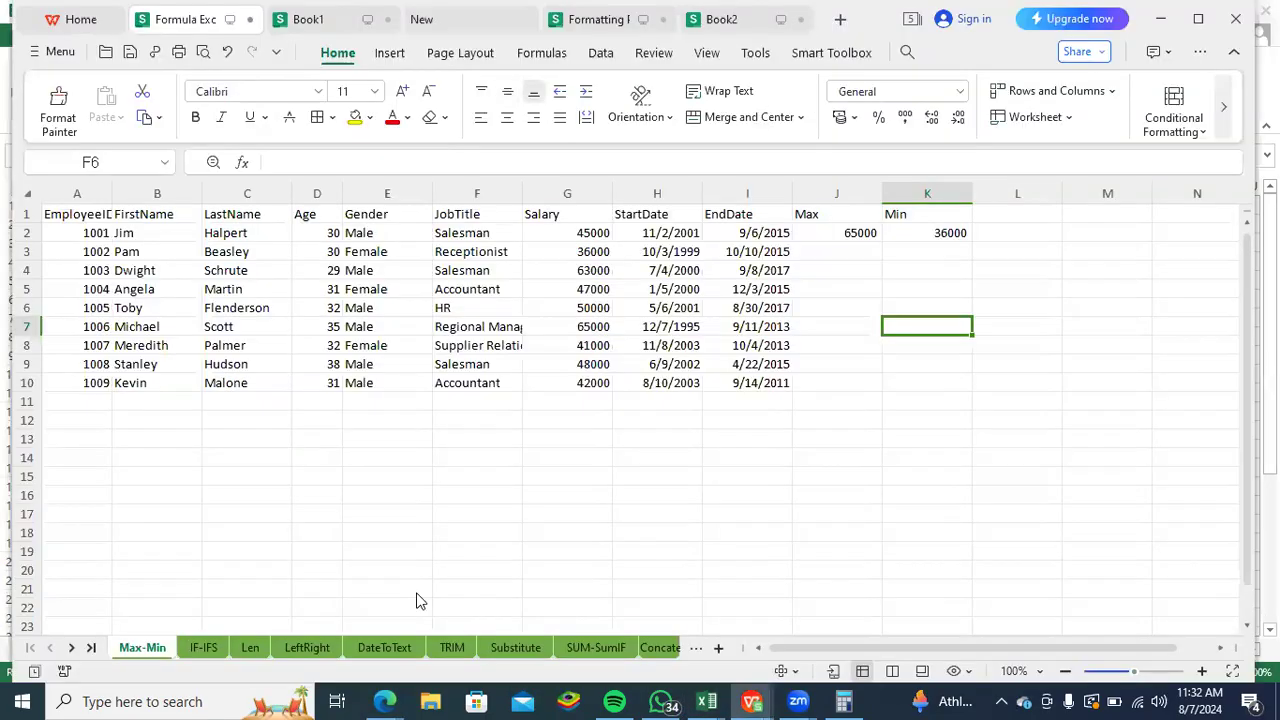
{"action": "left_click", "coordinate": [508, 650]}
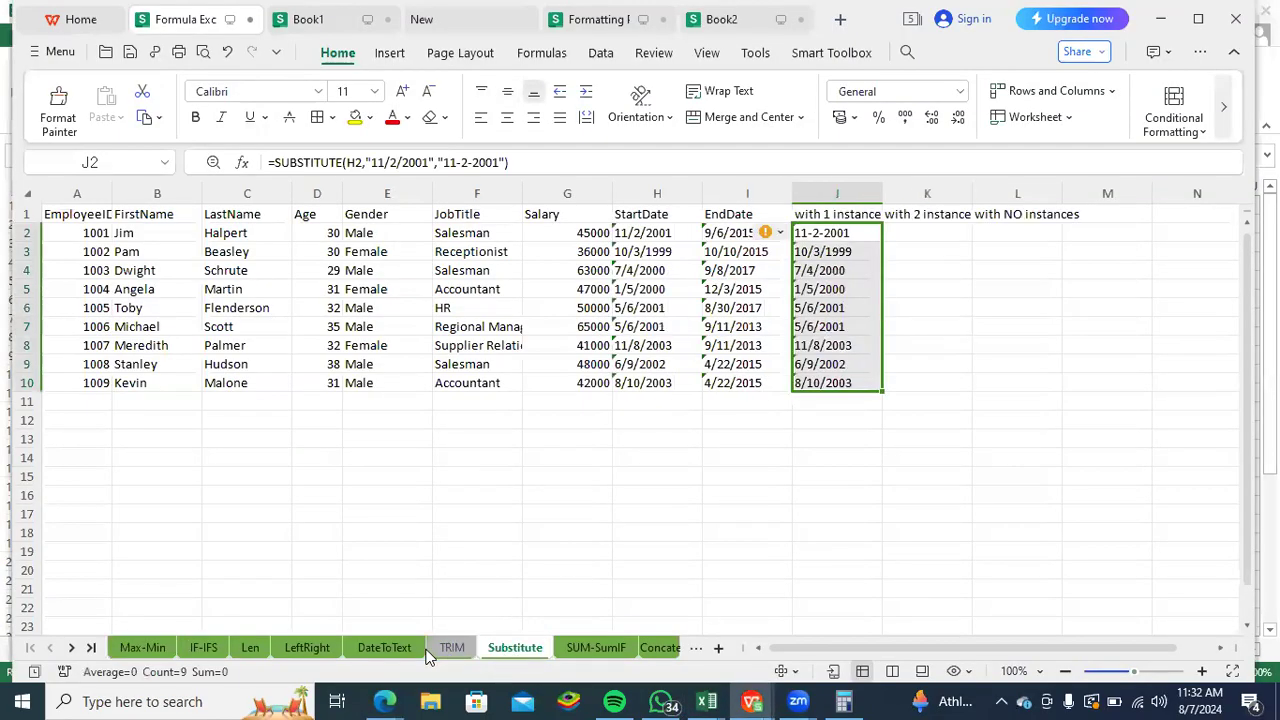
{"action": "left_click", "coordinate": [575, 648]}
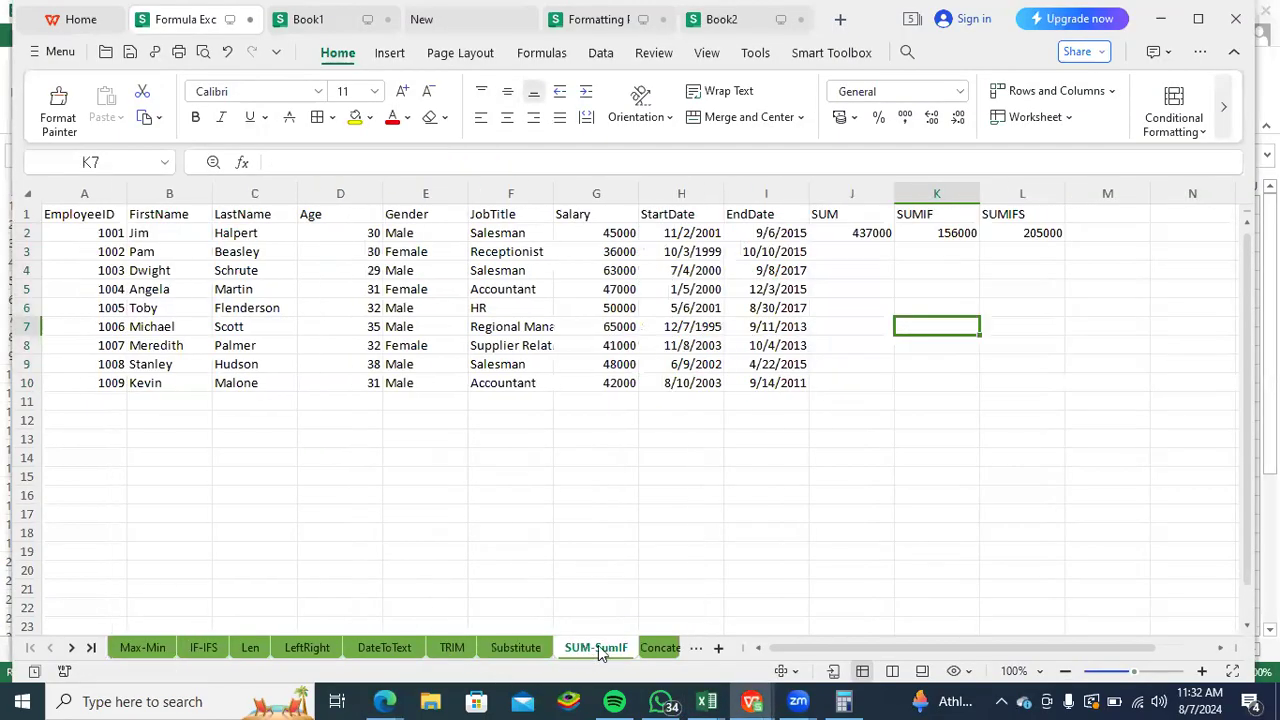
{"action": "left_click", "coordinate": [656, 647]}
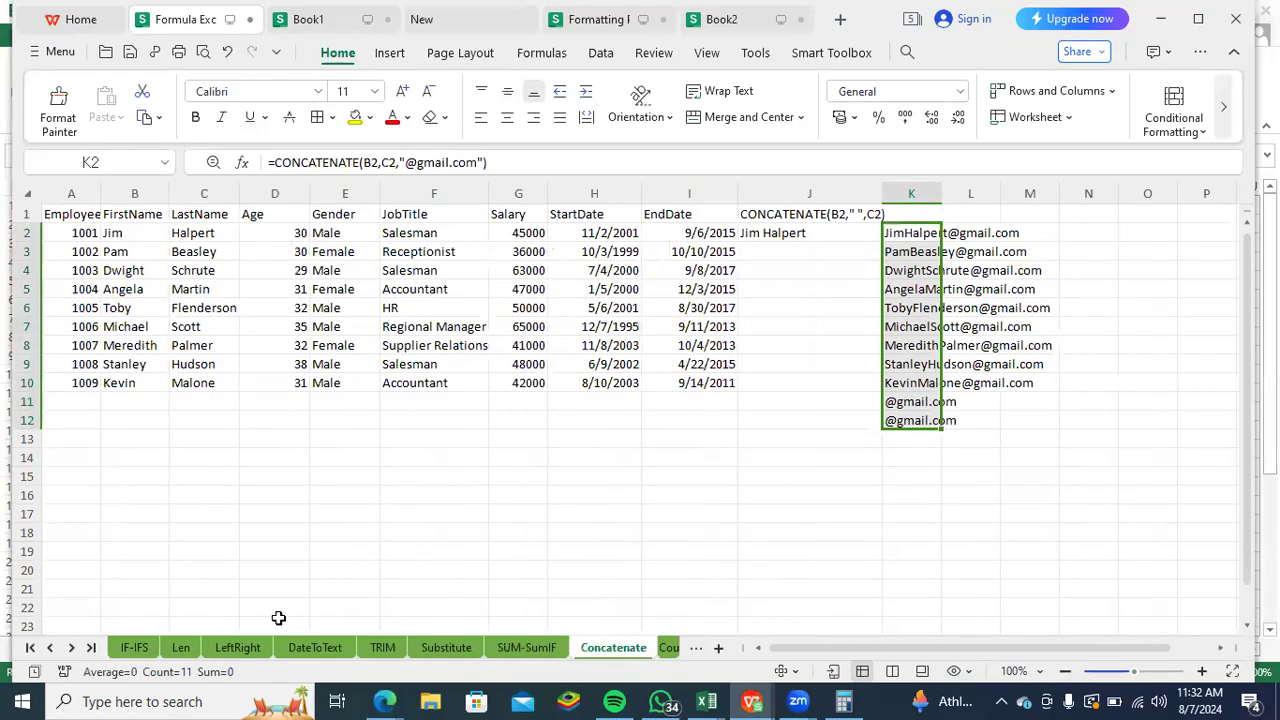
{"action": "left_click", "coordinate": [245, 648]}
{"action": "left_click", "coordinate": [180, 648]}
{"action": "left_click", "coordinate": [150, 648]}
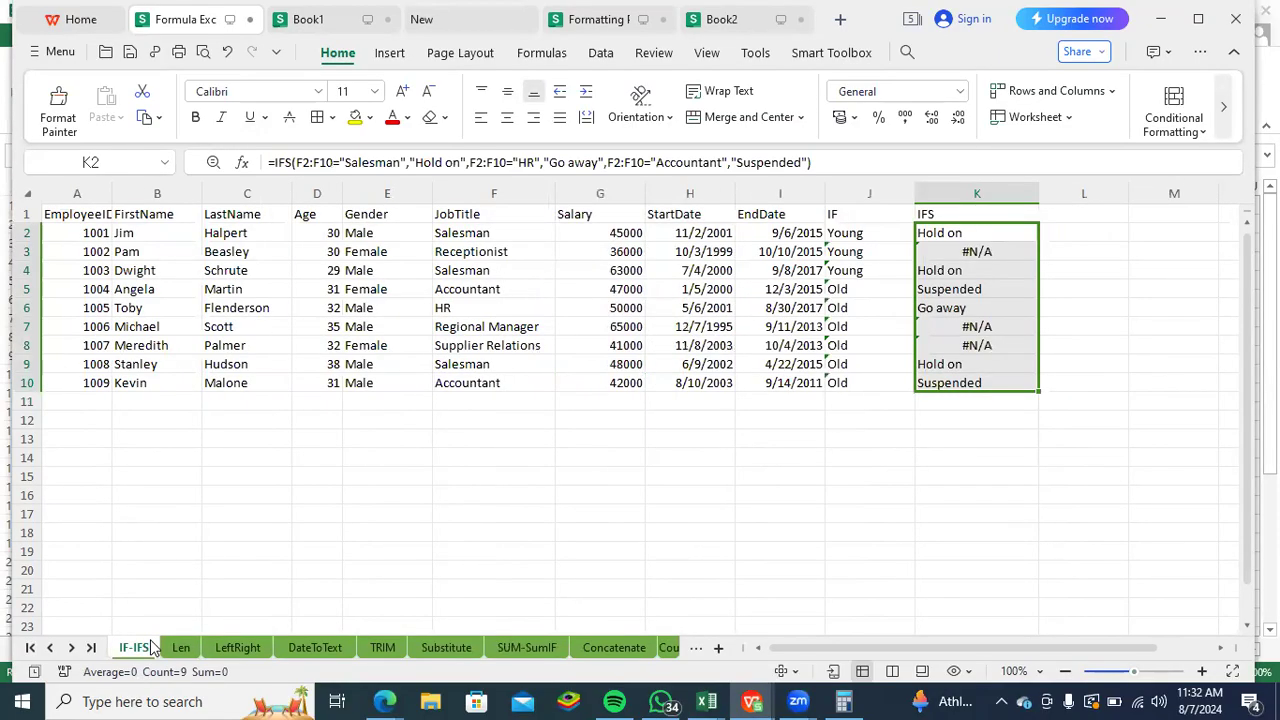
{"action": "left_click", "coordinate": [835, 477]}
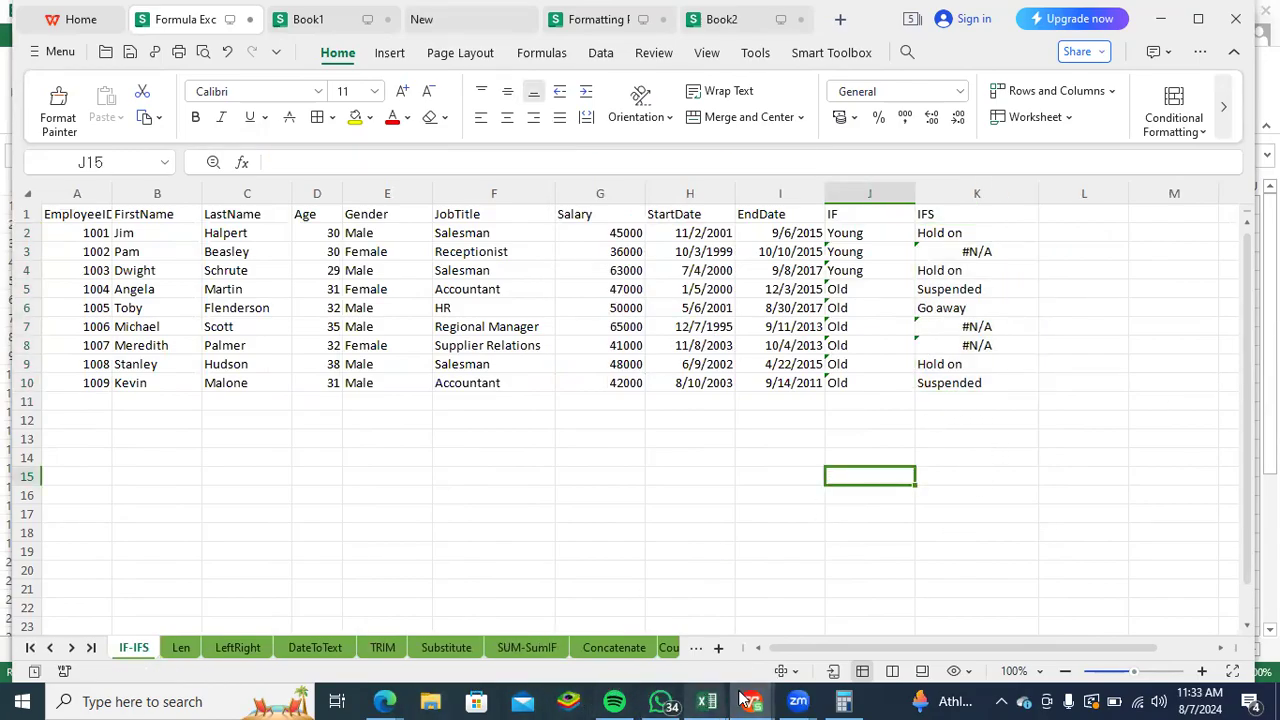
- Open the Formatting Prac workbook and review the Conditional Formatting options, including Highlight Cells Rules, Data Bars, Color Scales and Icon Sets
{"action": "mouse_move", "coordinate": [750, 700]}
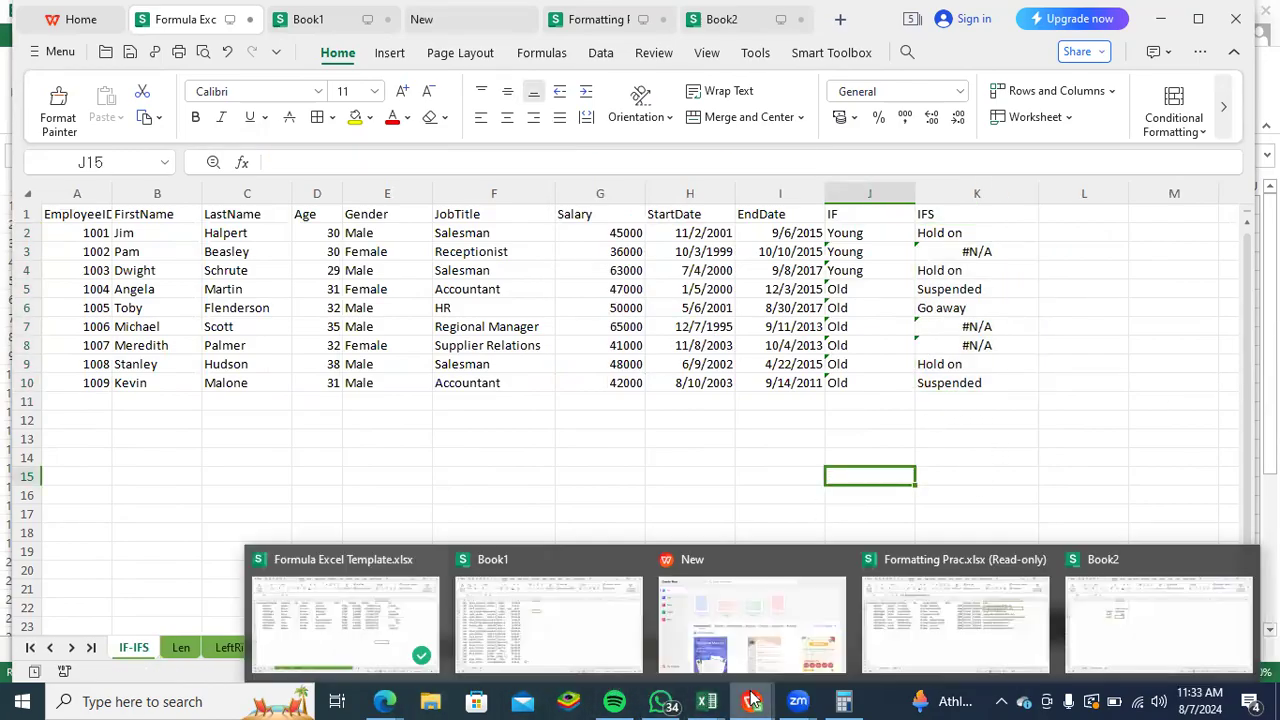
{"action": "left_click", "coordinate": [984, 630]}
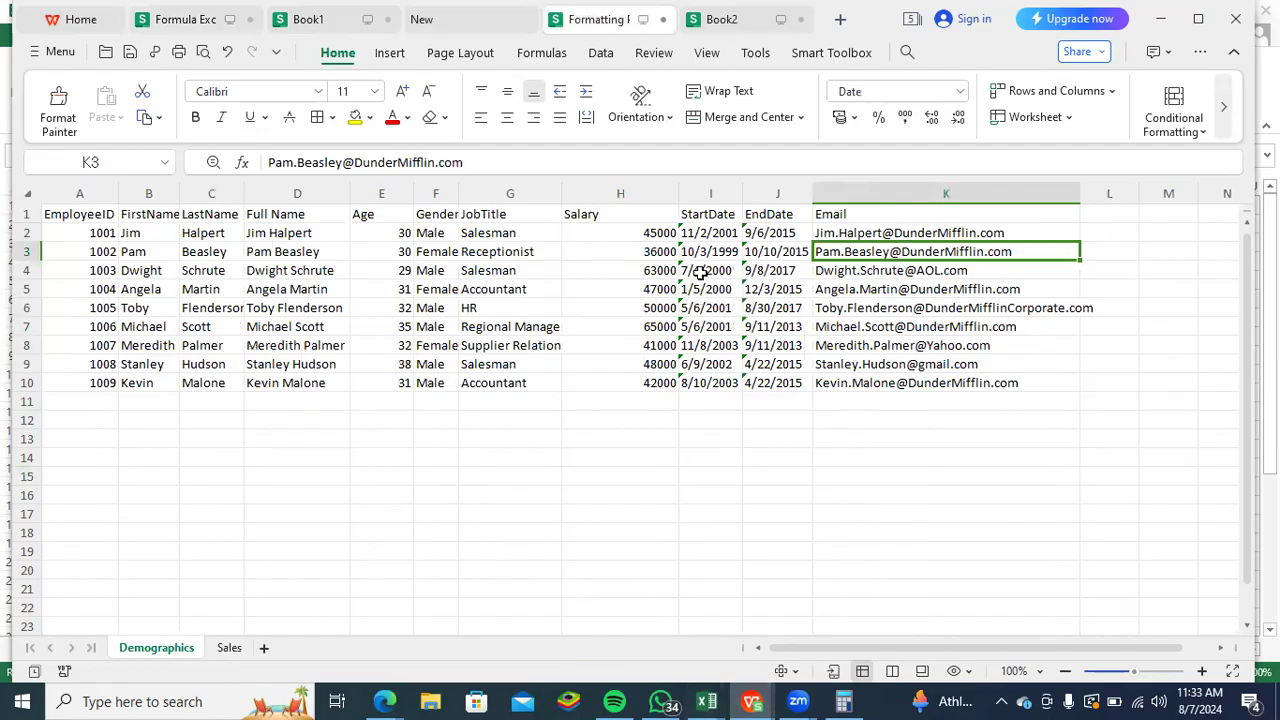
{"action": "left_click", "coordinate": [1206, 133]}
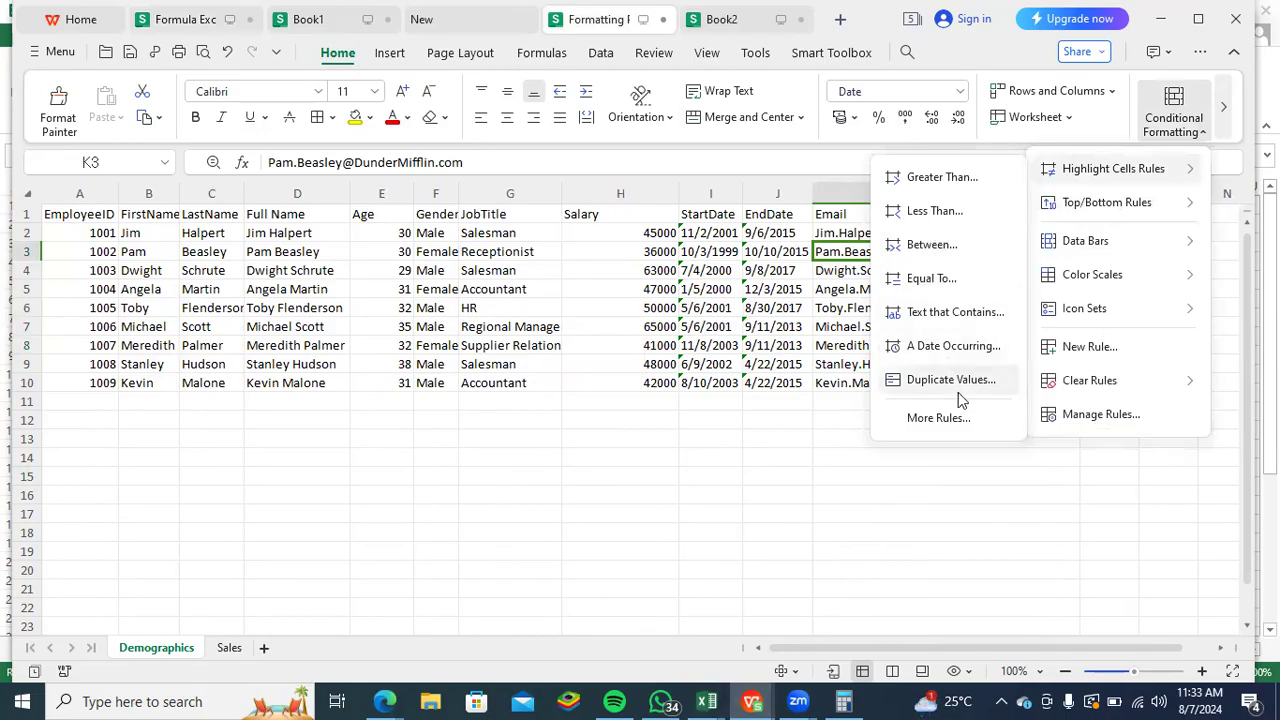
{"action": "mouse_move", "coordinate": [1187, 249]}
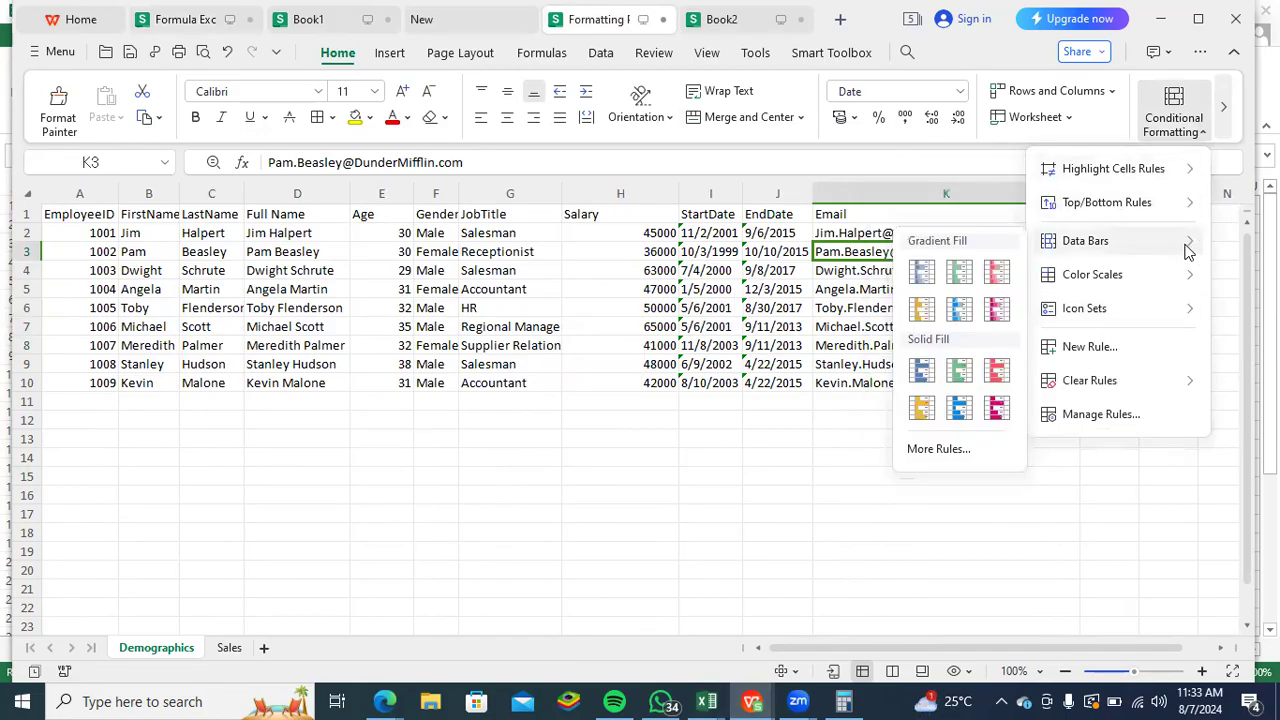
{"action": "mouse_move", "coordinate": [1090, 280]}
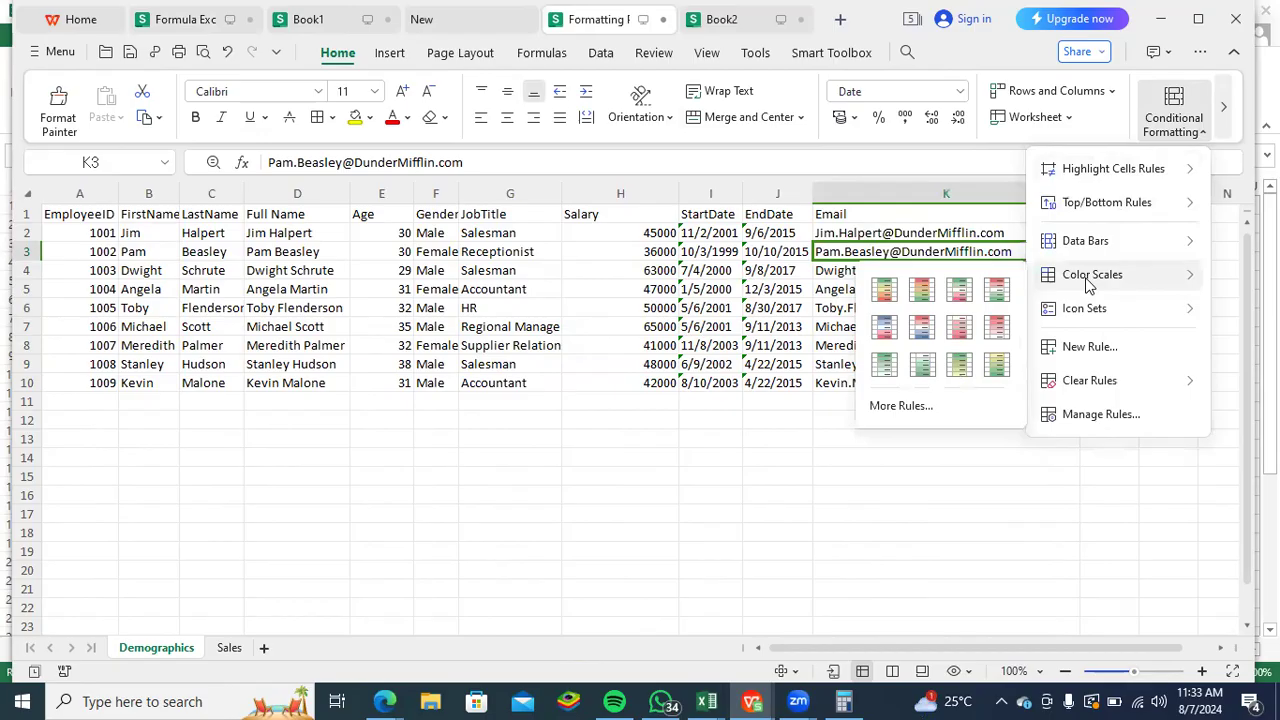
{"action": "mouse_move", "coordinate": [1188, 312]}
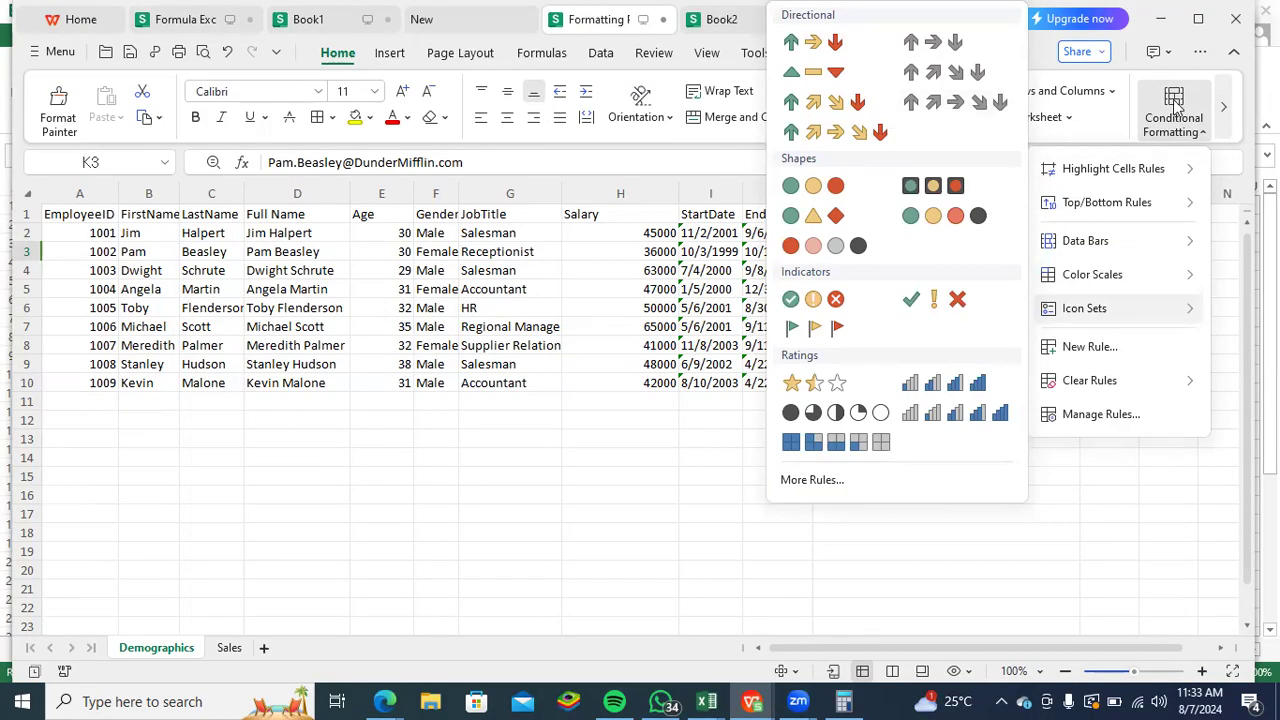
{"action": "left_click", "coordinate": [609, 435]}
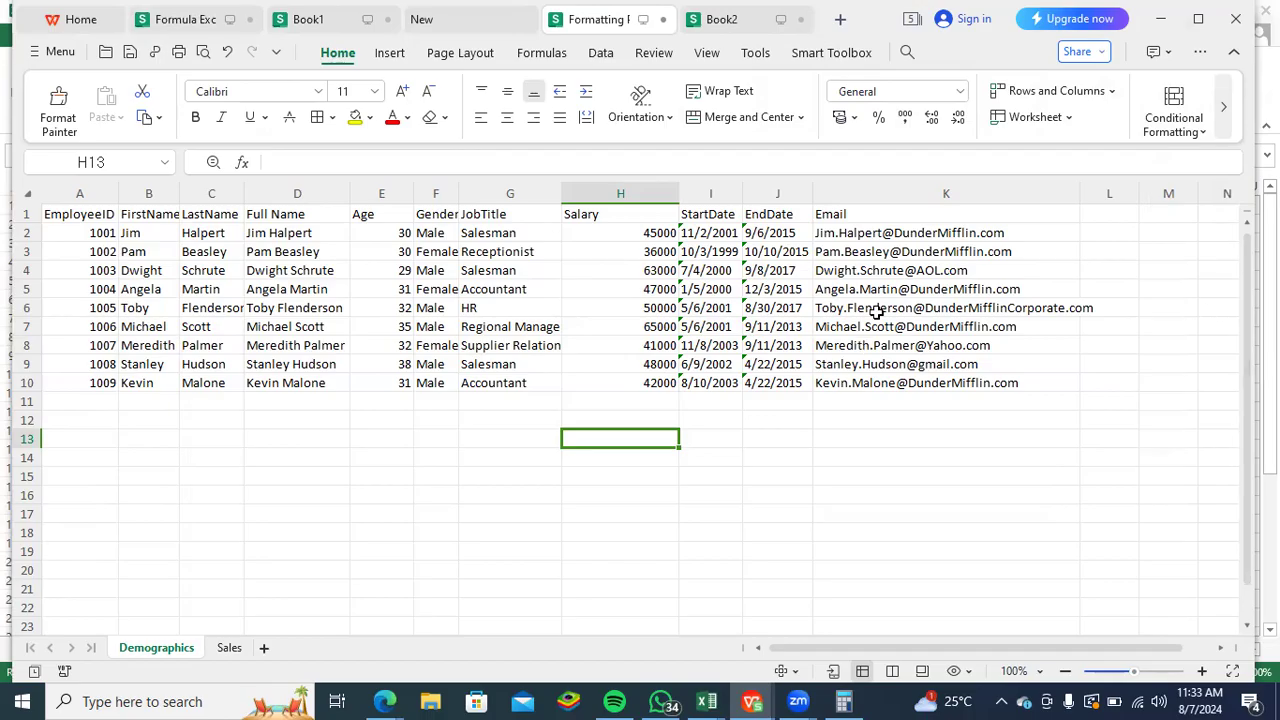
{"action": "left_click", "coordinate": [806, 383]}
{"action": "left_click", "coordinate": [789, 436]}
{"action": "left_click", "coordinate": [682, 403]}
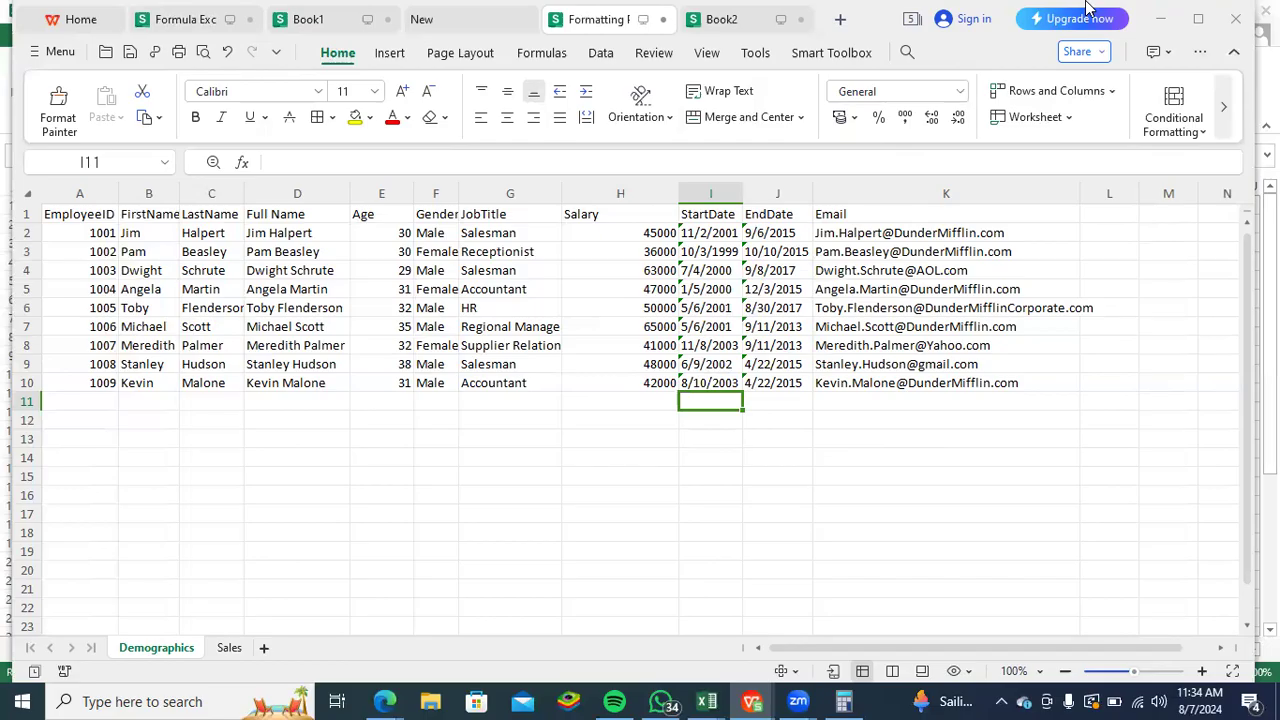
{"action": "left_click", "coordinate": [946, 476]}
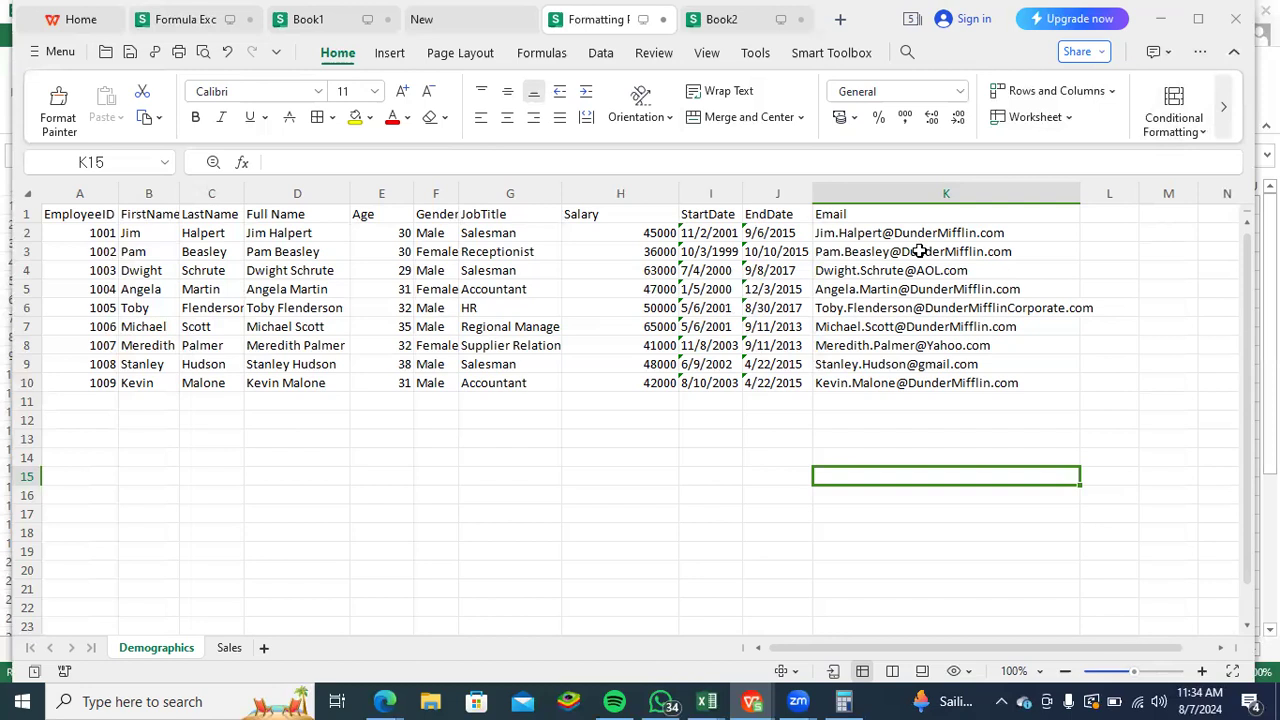
{"action": "left_click", "coordinate": [227, 651]}
{"action": "left_click_drag", "start_coordinate": [760, 214], "coordinate": [123, 230]}
- Enter 1 in cell E18 below the Demographics table to number the first note
{"action": "left_click", "coordinate": [376, 535]}
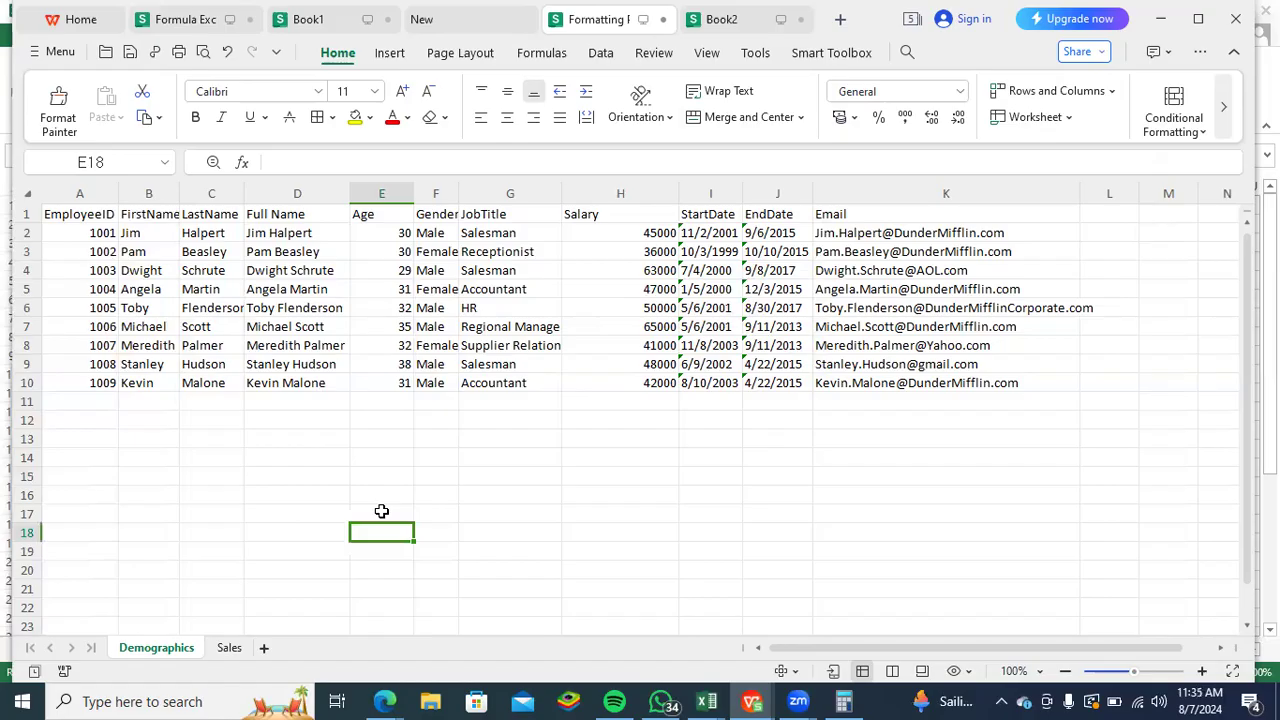
{"action": "type", "text": "1."}
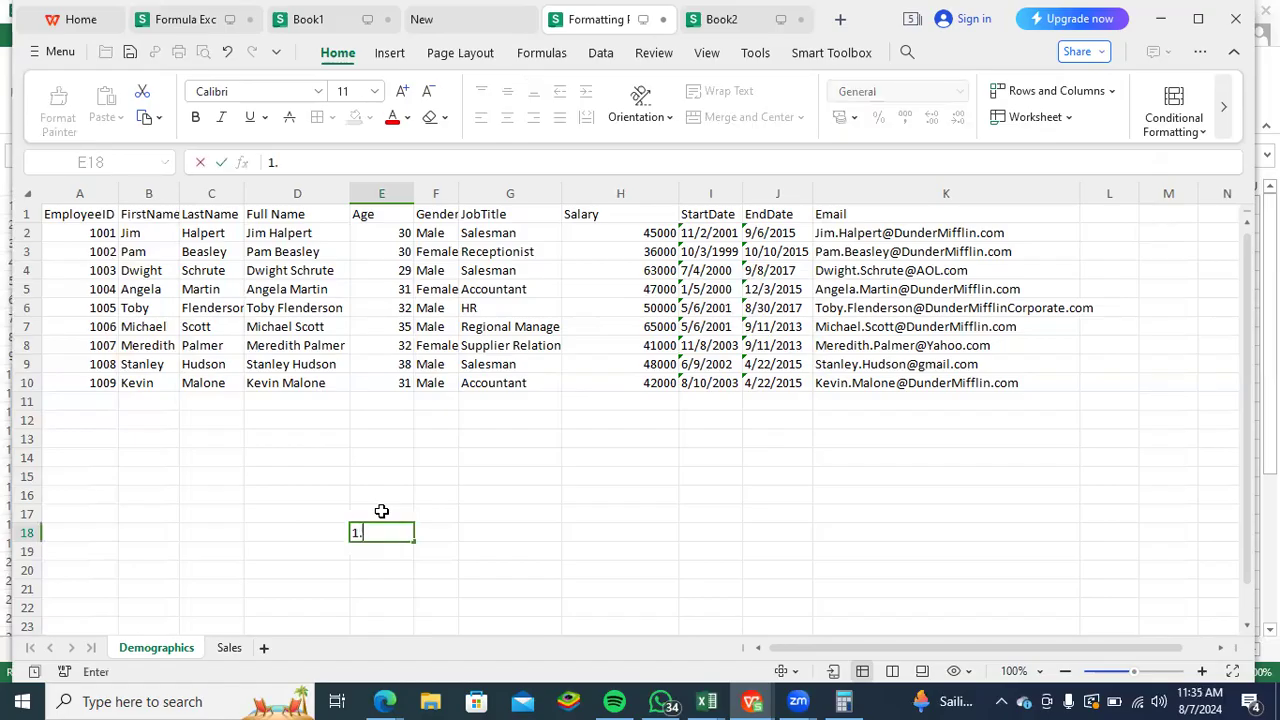
{"action": "key", "text": "Tab"}
{"action": "type", "text": "uds"}
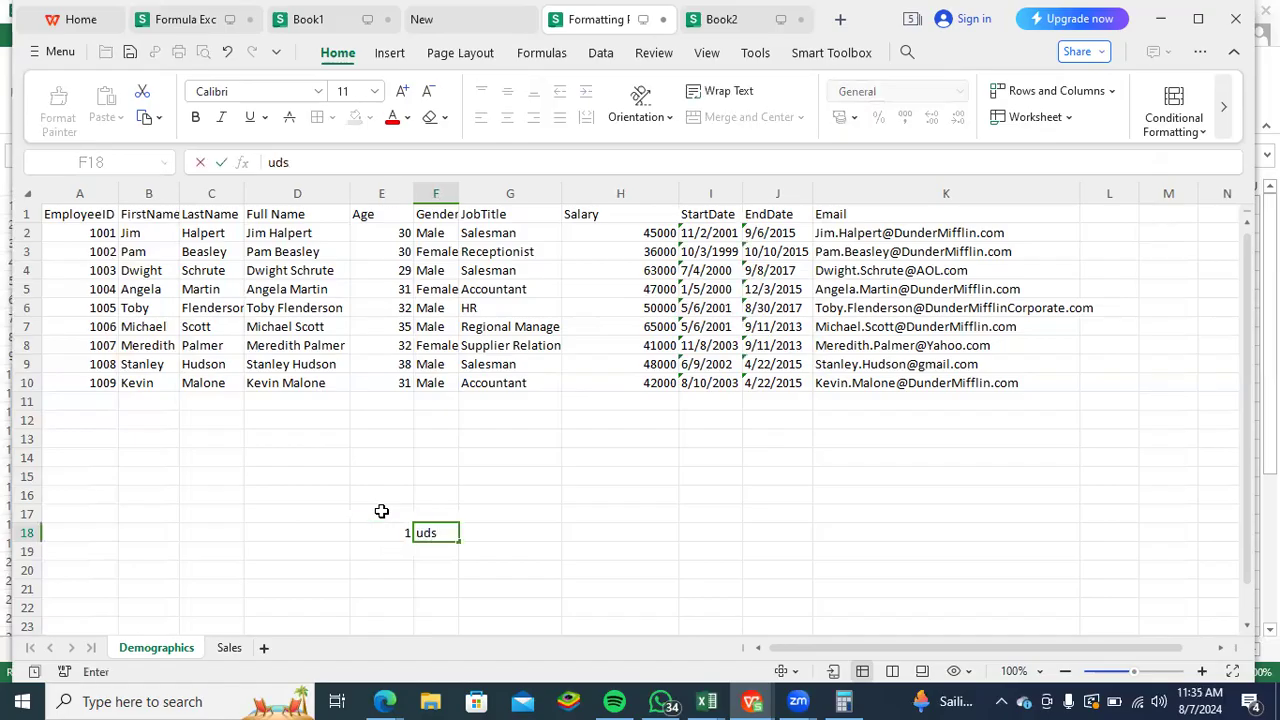
{"action": "key", "text": "BackSpace"}
{"action": "key", "text": "BackSpace"}
{"action": "key", "text": "BackSpace"}
{"action": "type", "text": "Use"}
{"action": "key", "text": "BackSpace"}
{"action": "key", "text": "BackSpace"}
{"action": "key", "text": "BackSpace"}
{"action": "key", "text": "BackSpace"}
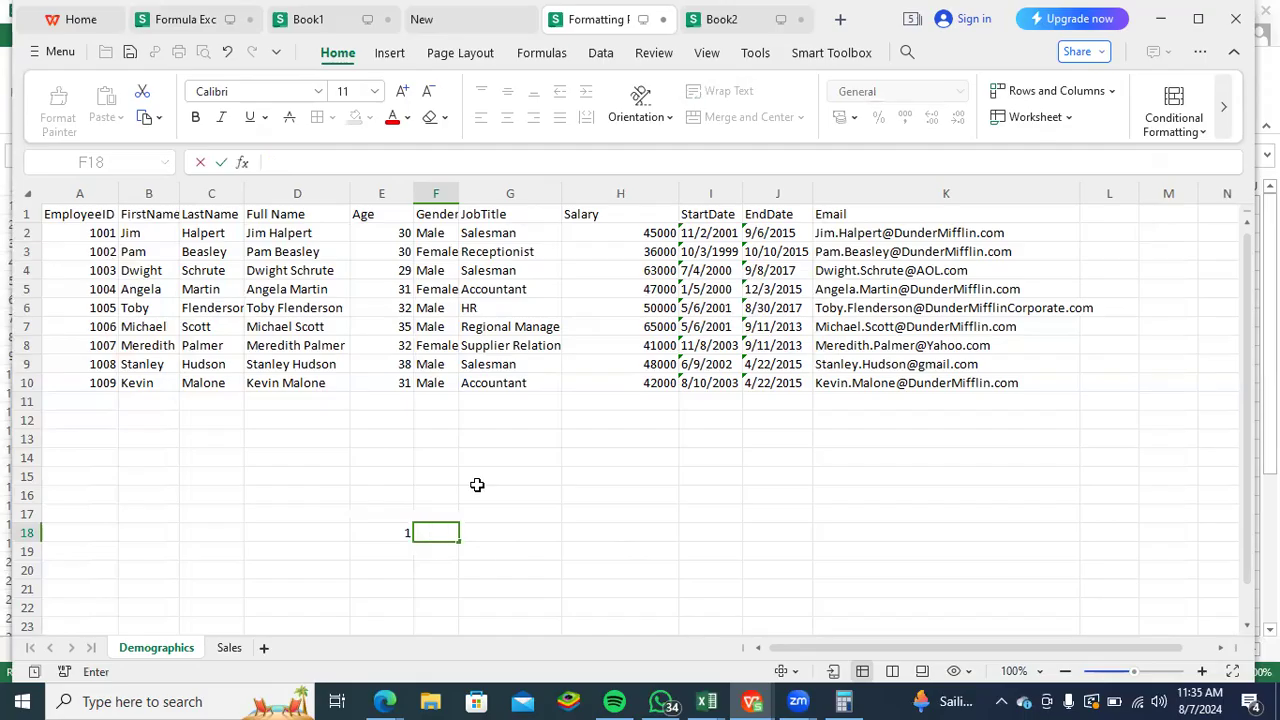
- Write the note "Make use of all options" in F18 beside its number, consulting the Conditional Formatting options
{"action": "type", "text": "Make use of"}
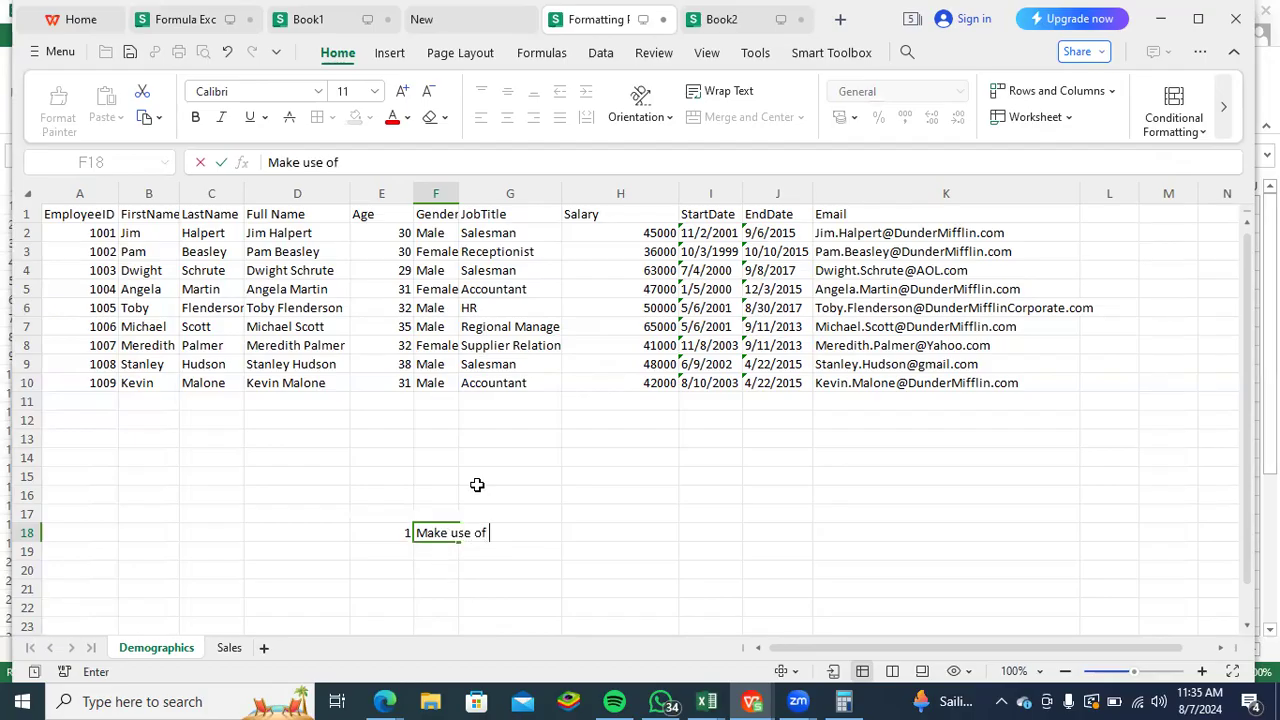
{"action": "left_click", "coordinate": [1203, 133]}
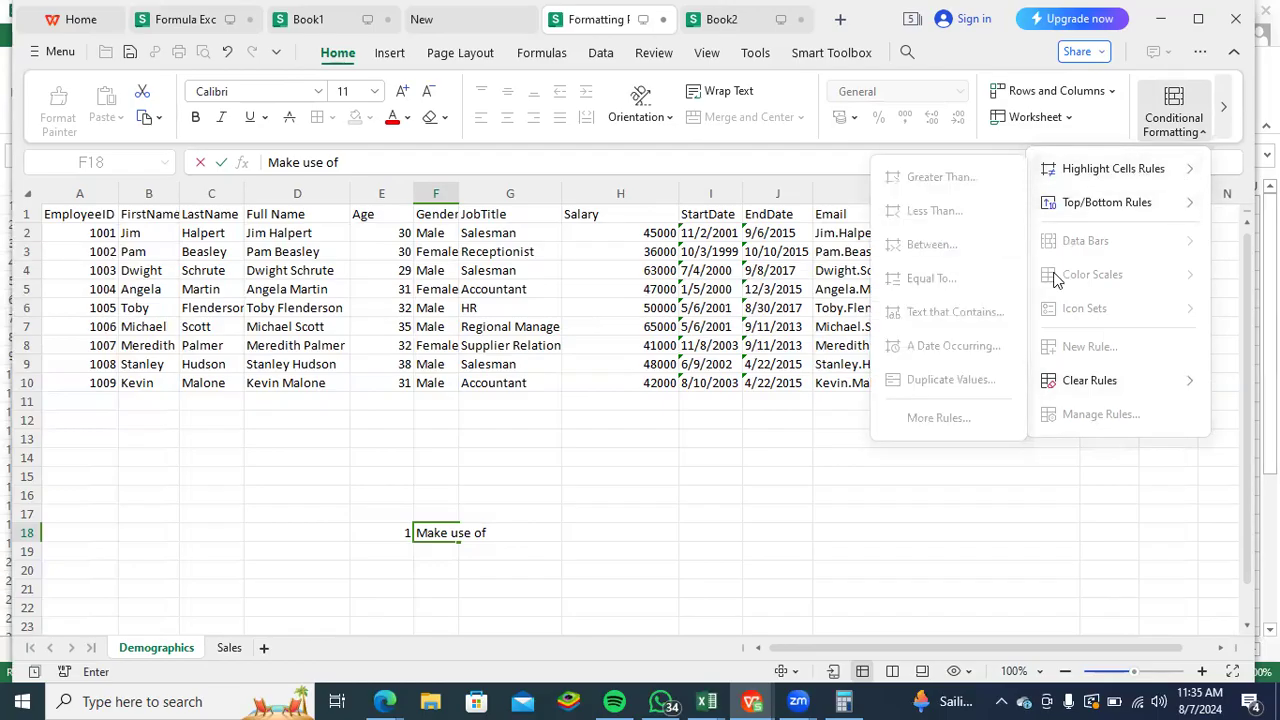
{"action": "left_click", "coordinate": [496, 533]}
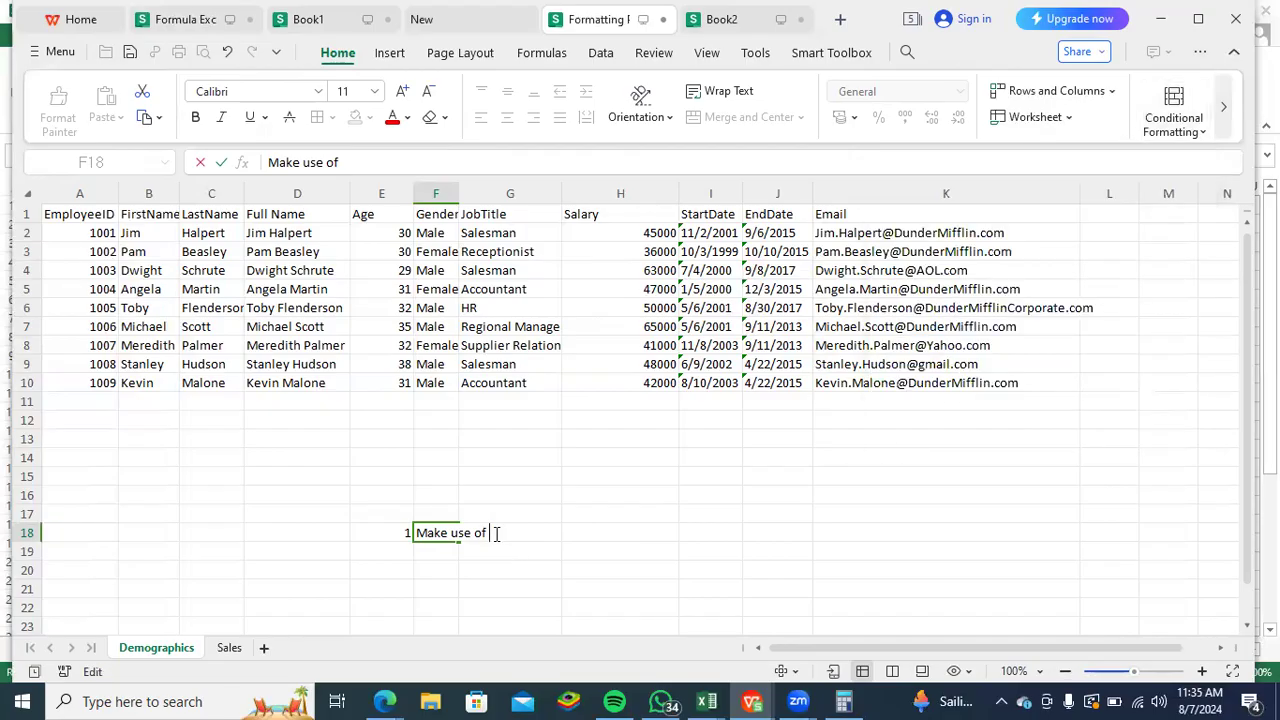
{"action": "type", "text": "all opyionbs"}
{"action": "key", "text": "BackSpace"}
{"action": "key", "text": "BackSpace"}
{"action": "key", "text": "BackSpace"}
{"action": "key", "text": "BackSpace"}
{"action": "key", "text": "BackSpace"}
{"action": "key", "text": "BackSpace"}
{"action": "type", "text": "tions"}
{"action": "left_click", "coordinate": [563, 477]}
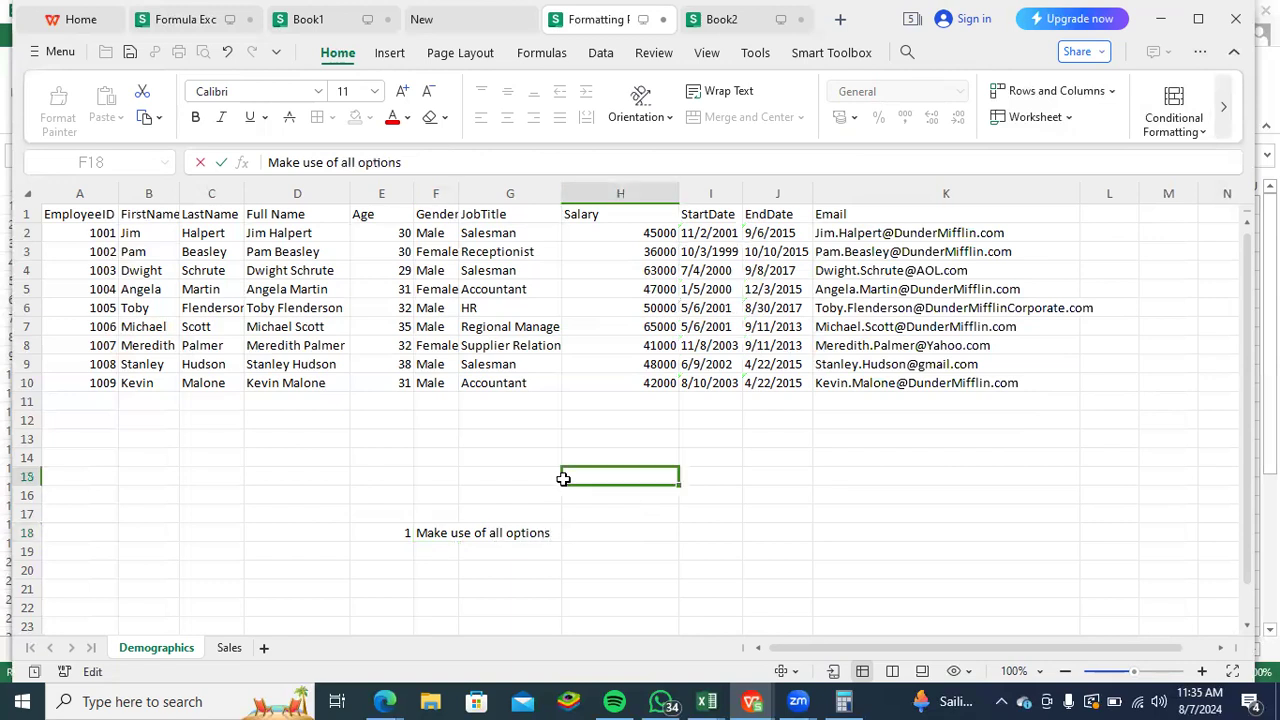
- Check the Highlight Cells Rules options and add the task "Number Greater 30" in G19
{"action": "left_click", "coordinate": [1205, 135]}
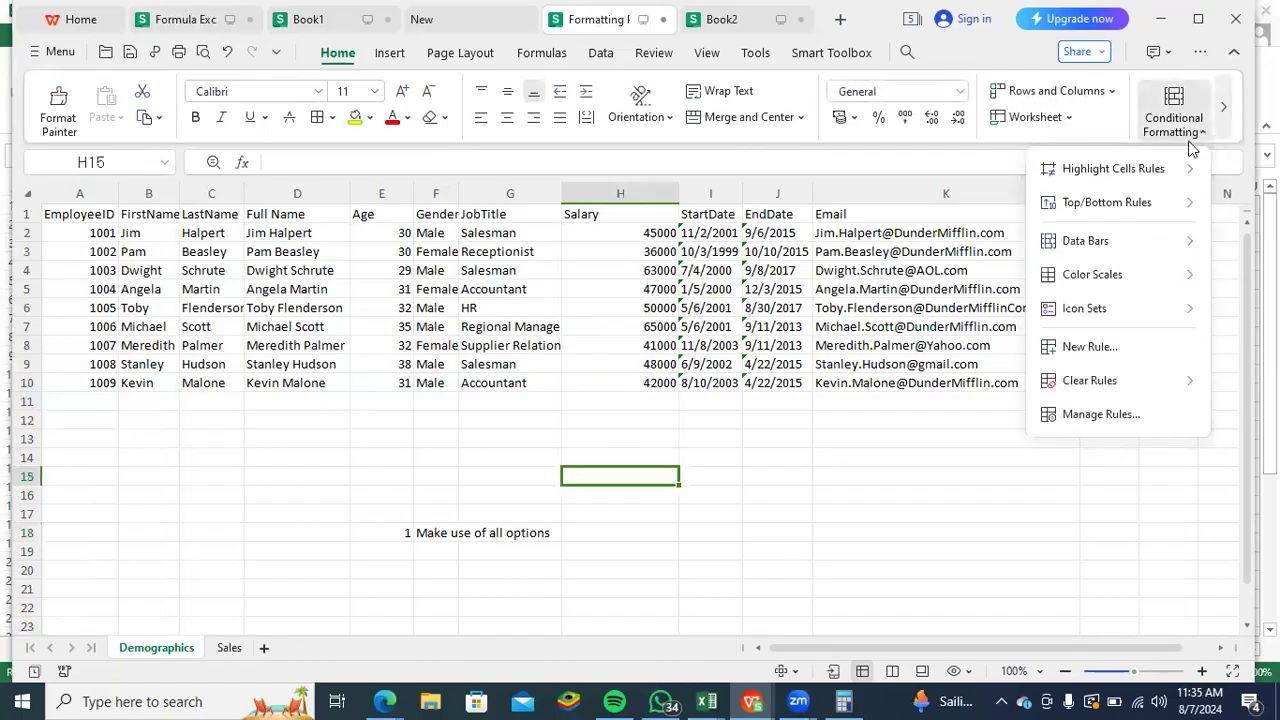
{"action": "mouse_move", "coordinate": [1157, 171]}
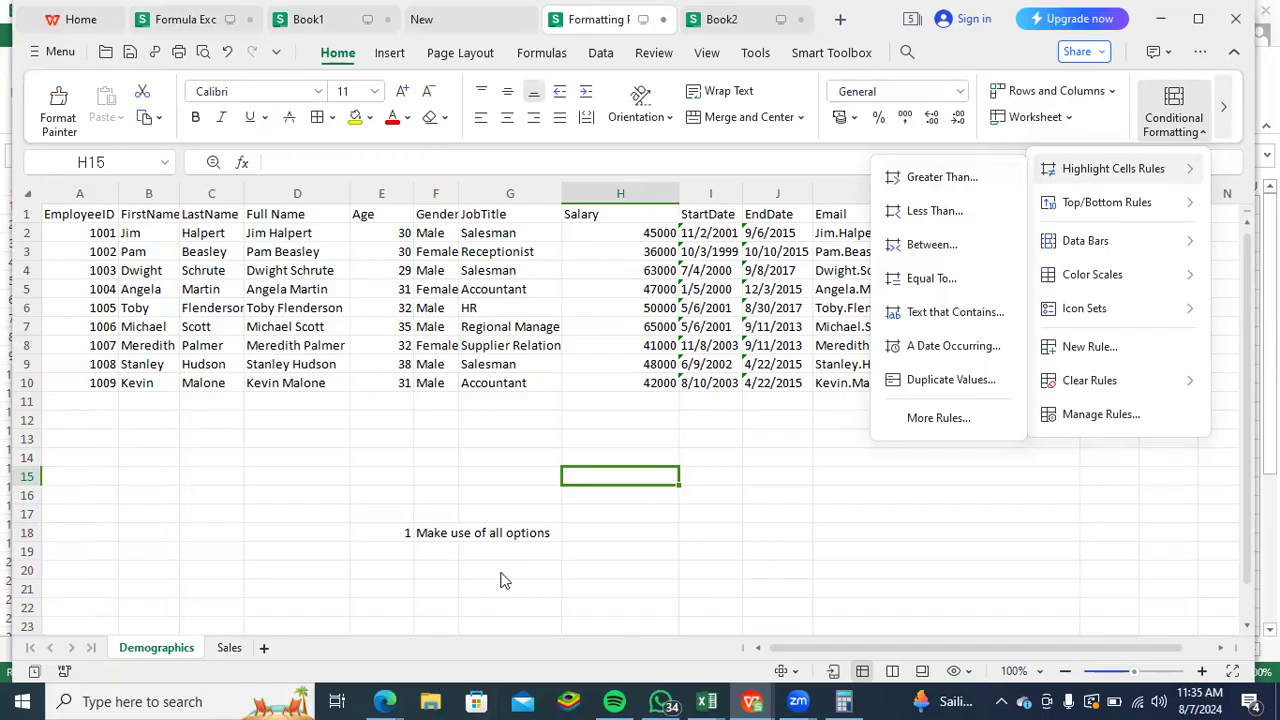
{"action": "left_click", "coordinate": [525, 548]}
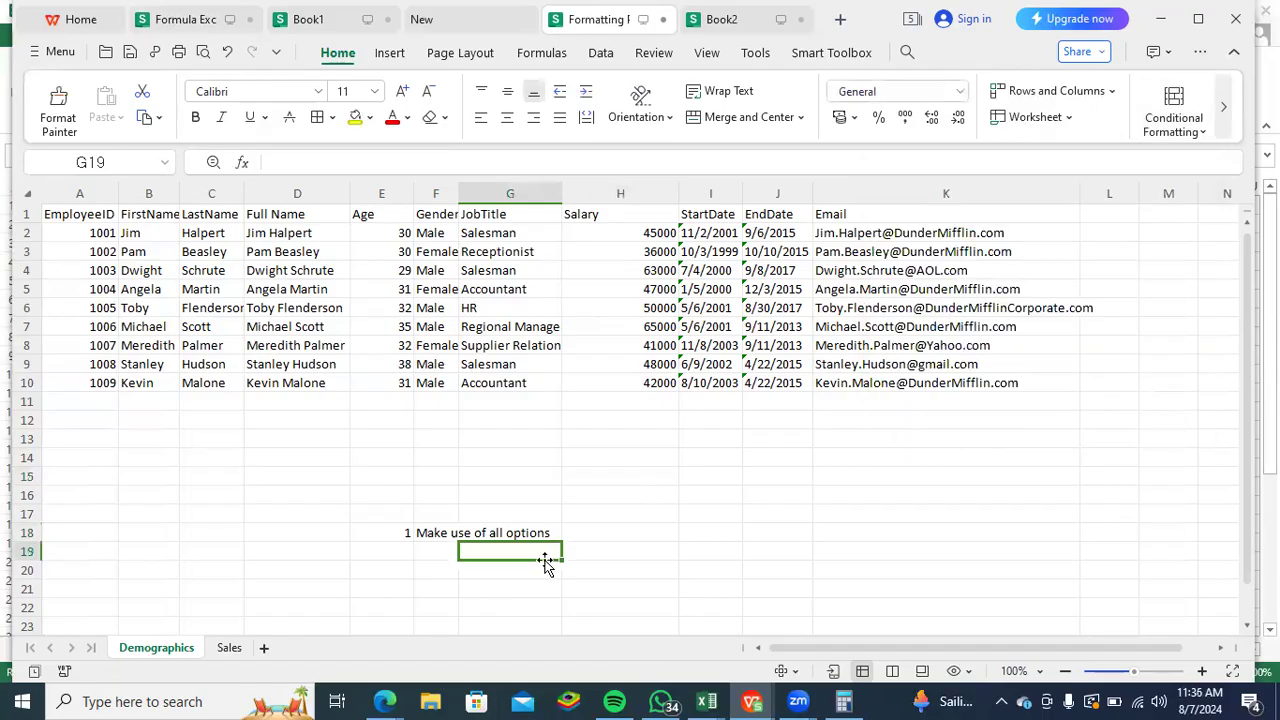
{"action": "type", "text": "Number"}
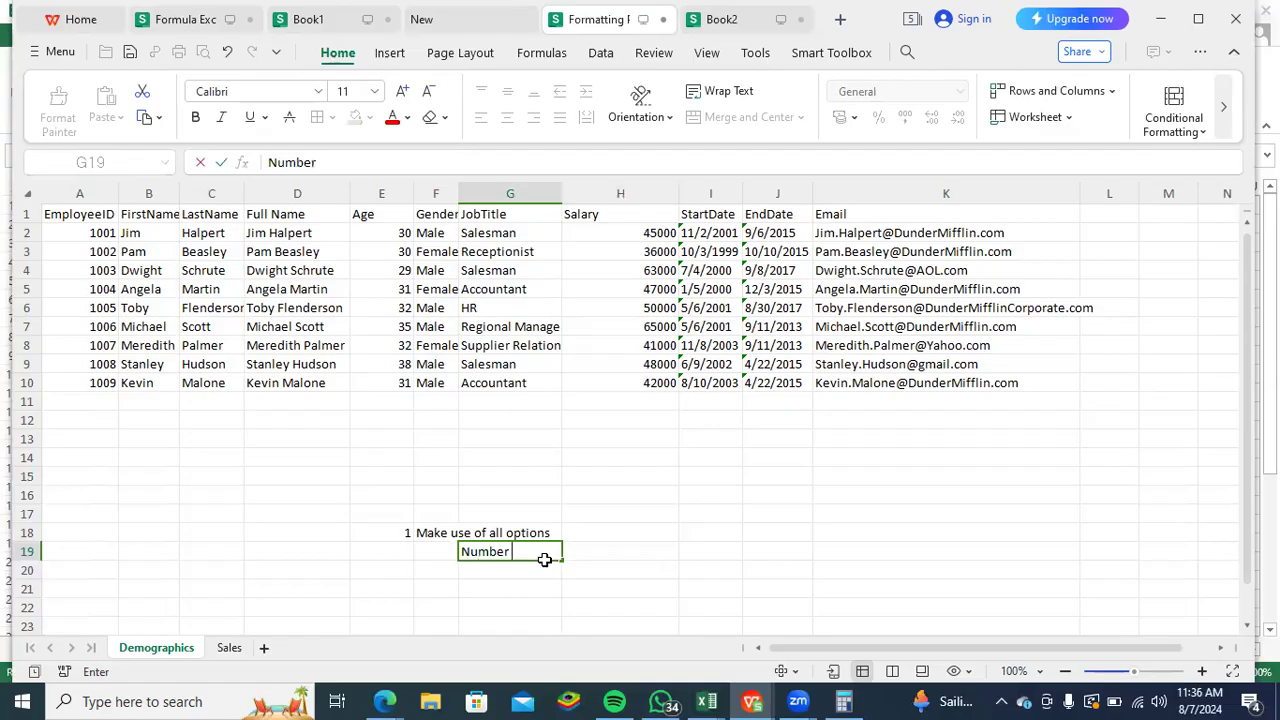
{"action": "type", "text": " Greater"}
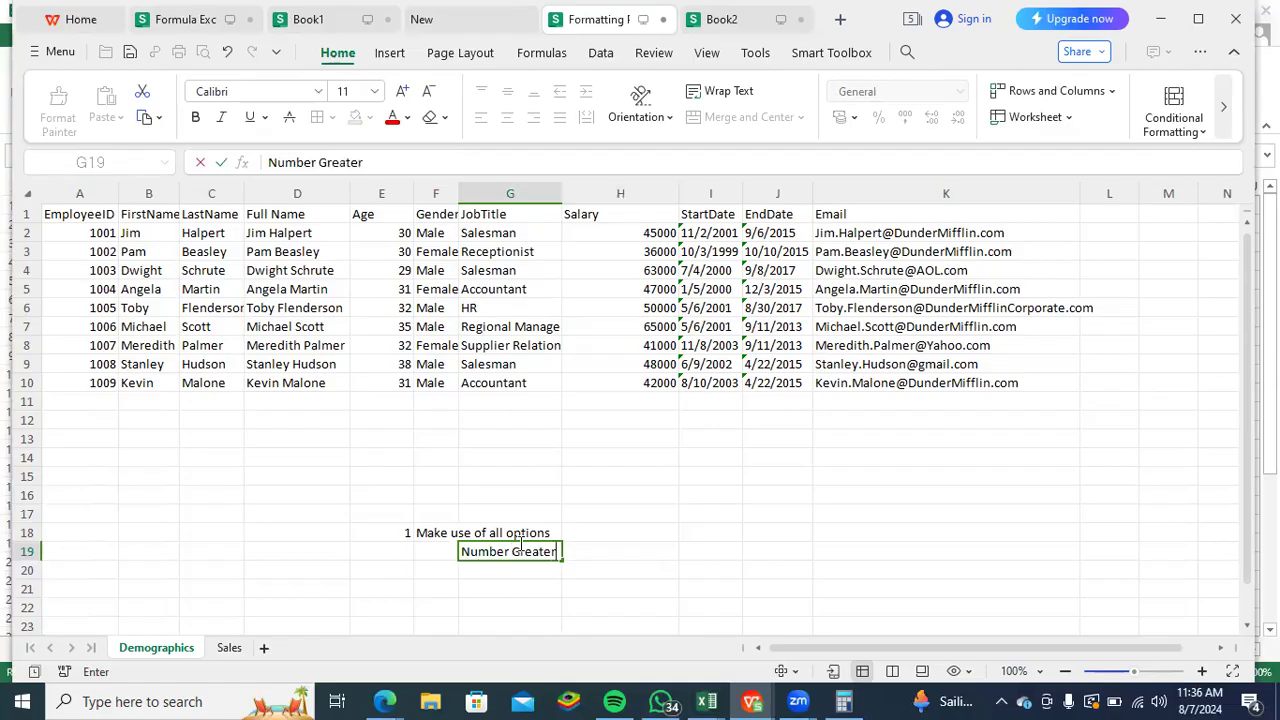
{"action": "type", "text": " 30"}
{"action": "key", "text": "Return"}
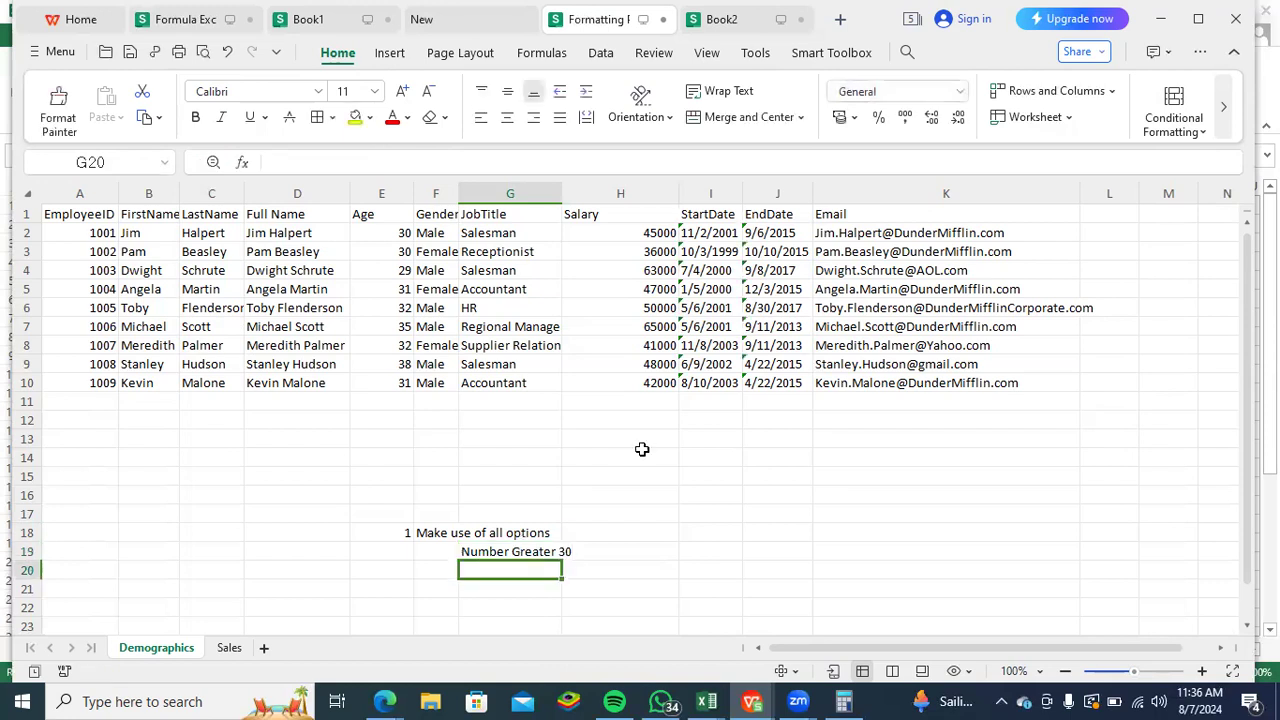
- Consult the Highlight Cells Rules again and add the task "Find the Duplicates" in G20
{"action": "left_click", "coordinate": [1203, 132]}
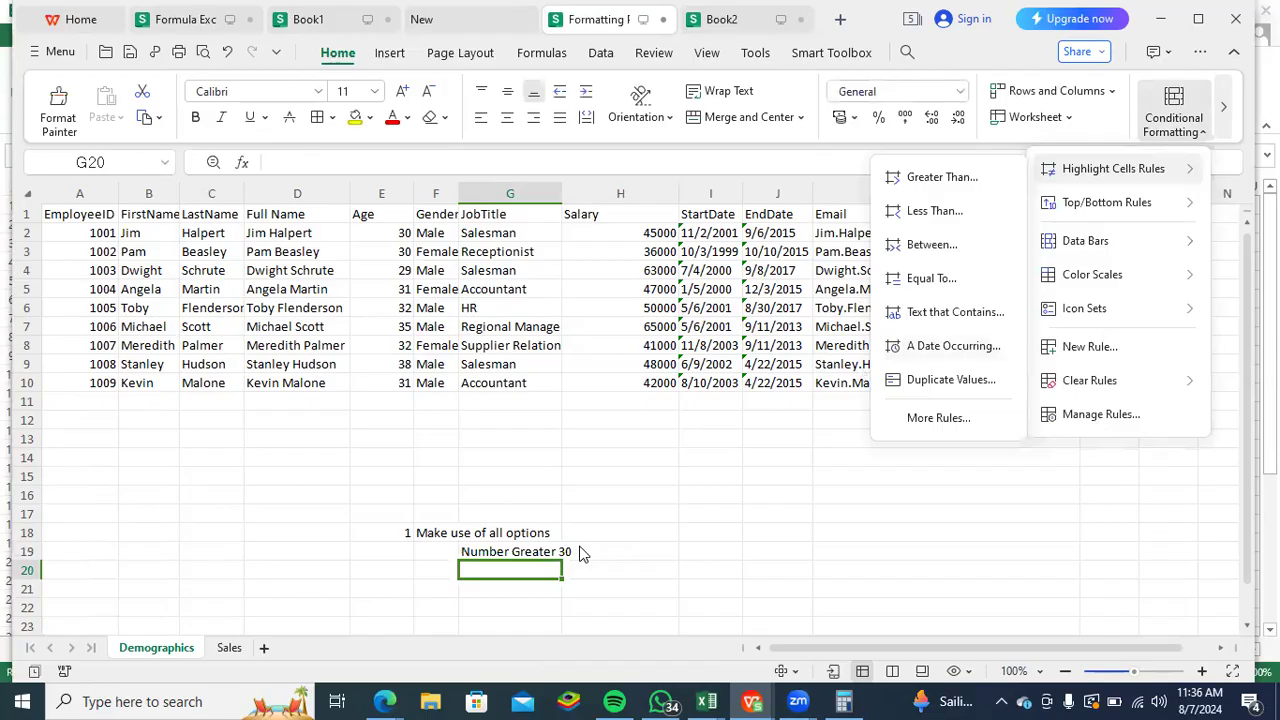
{"action": "left_click", "coordinate": [490, 577]}
{"action": "type", "text": "F"}
{"action": "type", "text": "ind the"}
{"action": "type", "text": " Dupl"}
{"action": "type", "text": "ictaes"}
{"action": "key", "text": "BackSpace"}
{"action": "key", "text": "BackSpace"}
{"action": "key", "text": "BackSpace"}
{"action": "key", "text": "BackSpace"}
{"action": "type", "text": "ates"}
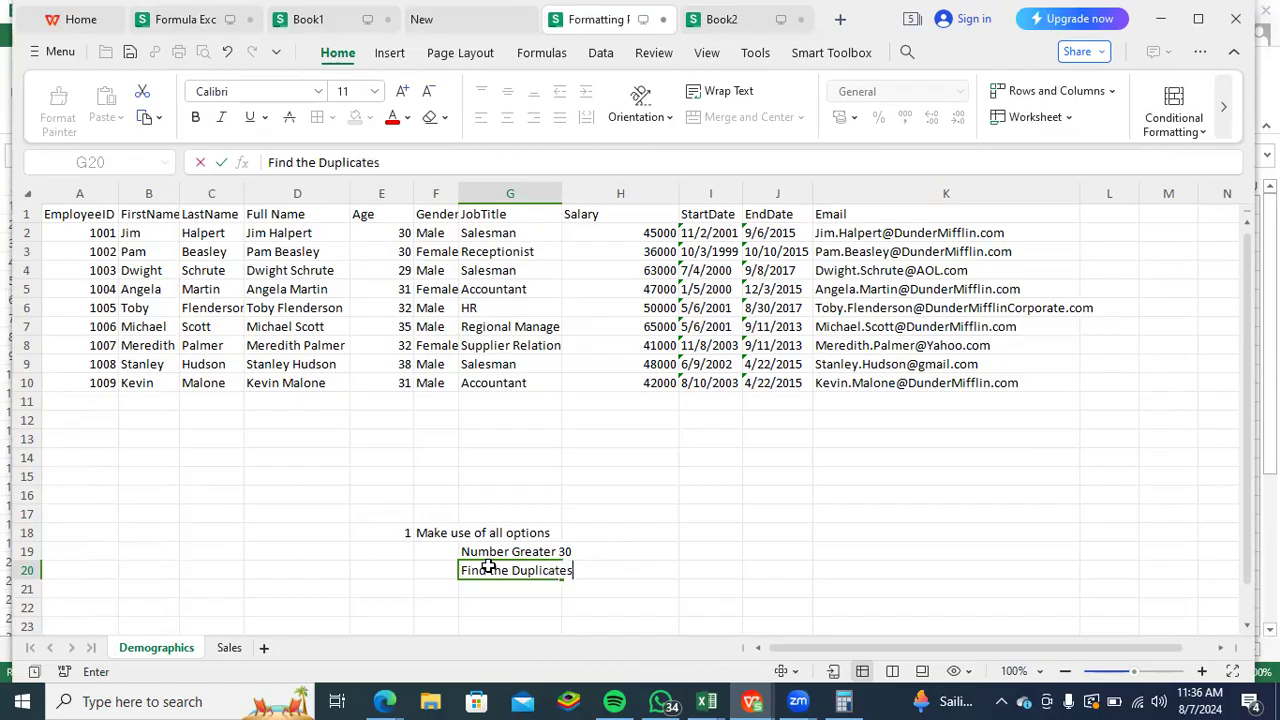
{"action": "key", "text": "Return"}
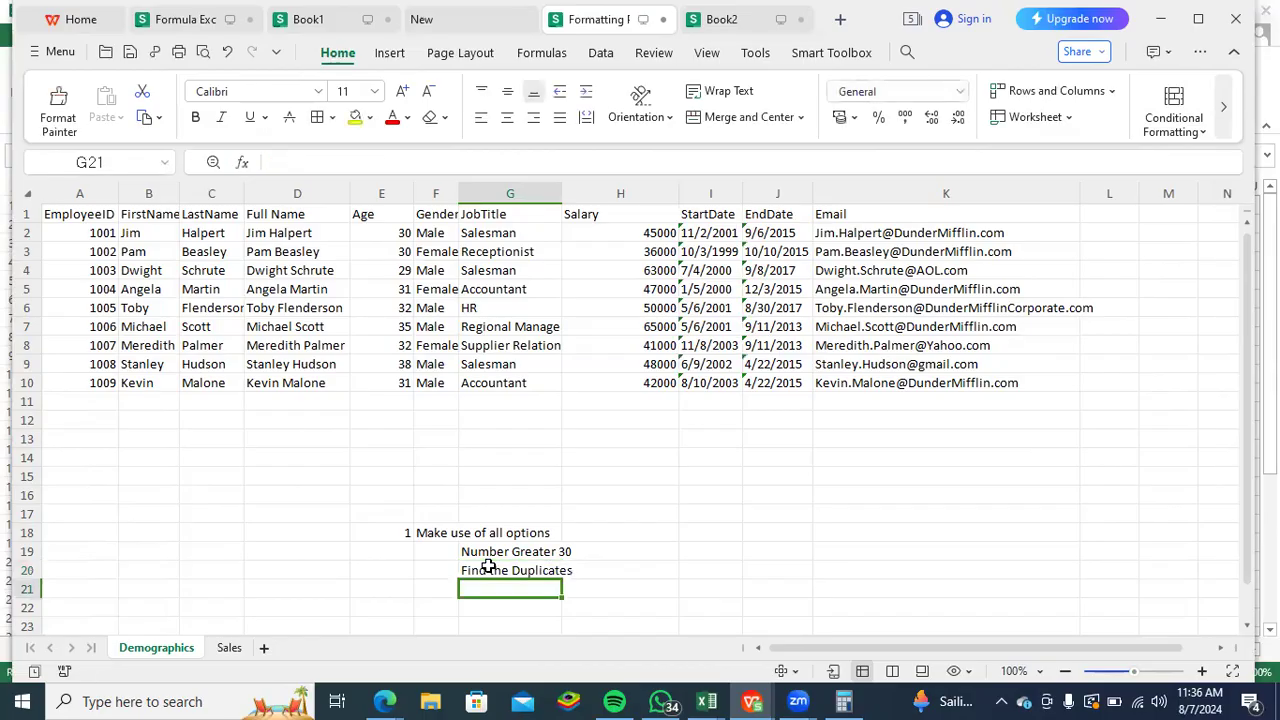
- Check the Data Bars options and add the task "make use od the data bars, colors bars, and icon bars separately" in G21
{"action": "left_click", "coordinate": [1180, 125]}
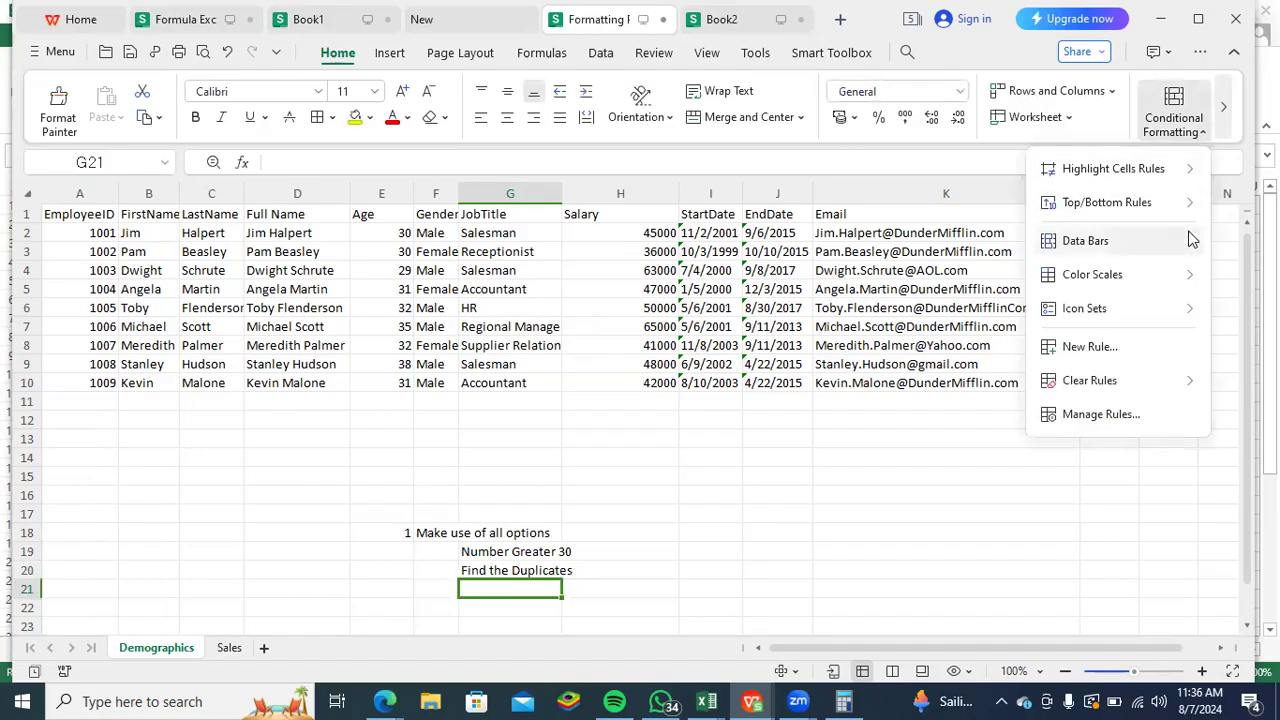
{"action": "mouse_move", "coordinate": [1188, 245]}
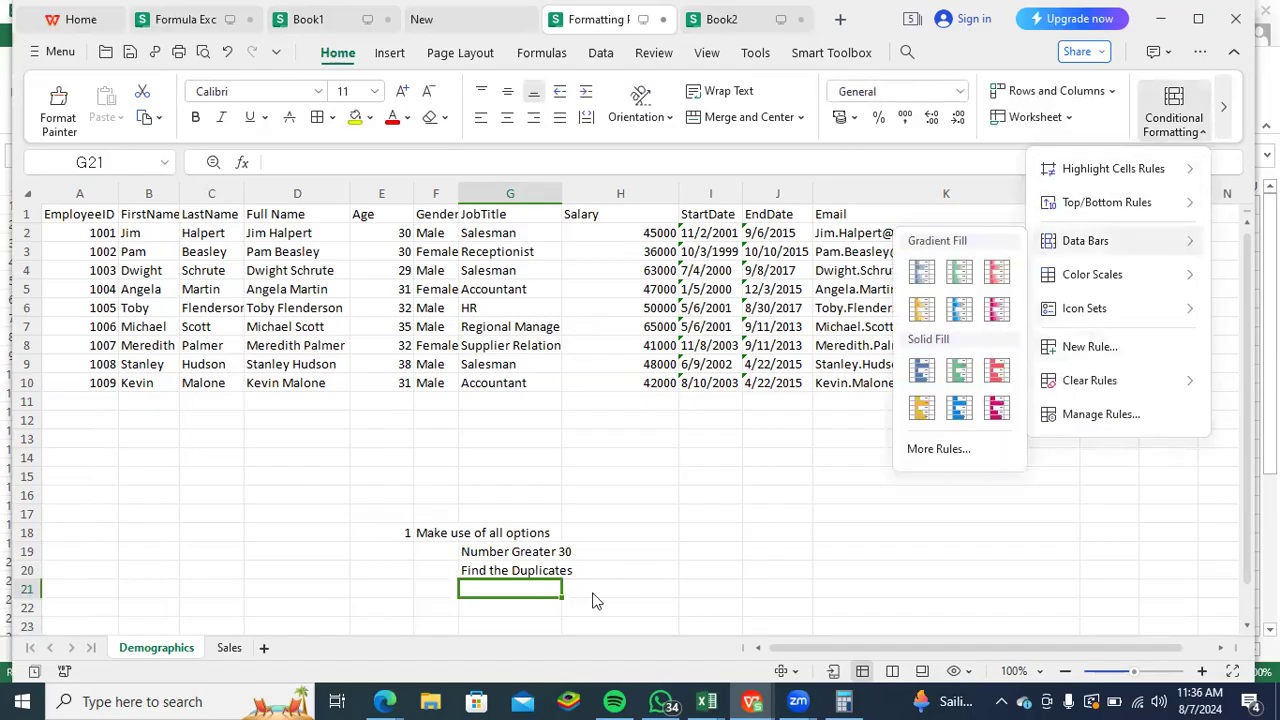
{"action": "key", "text": "Escape"}
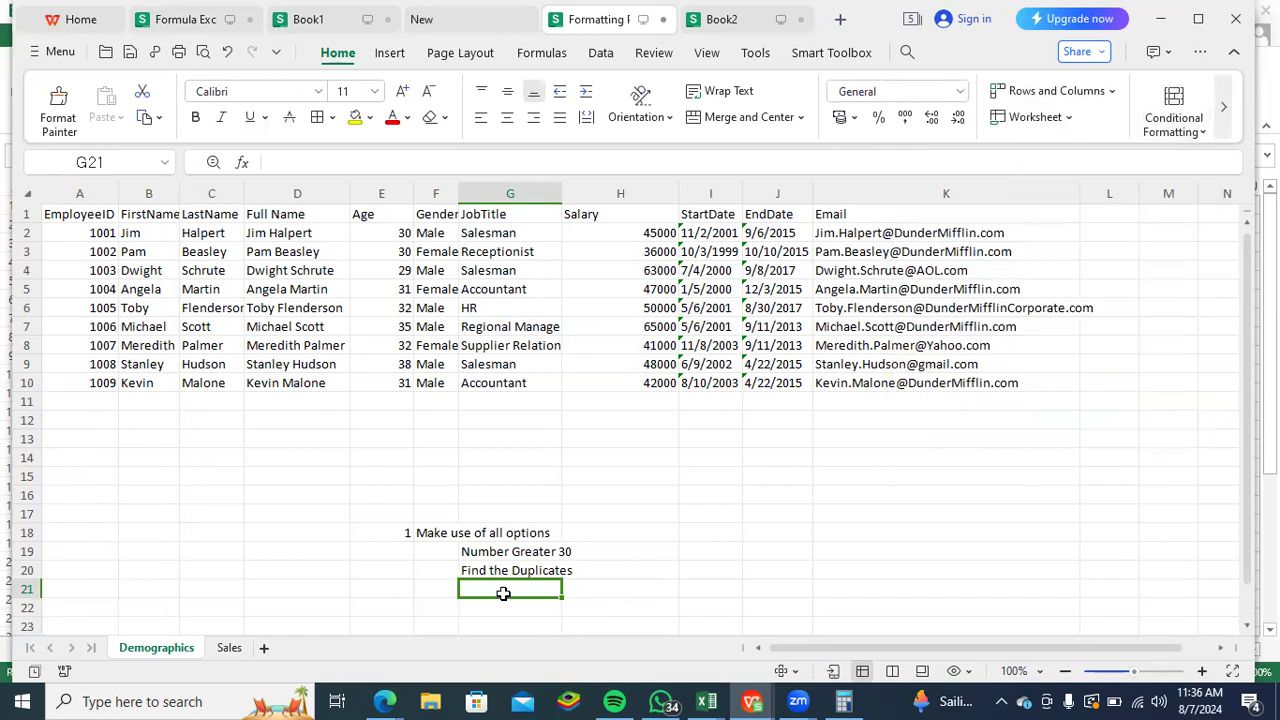
{"action": "type", "text": "make use od t"}
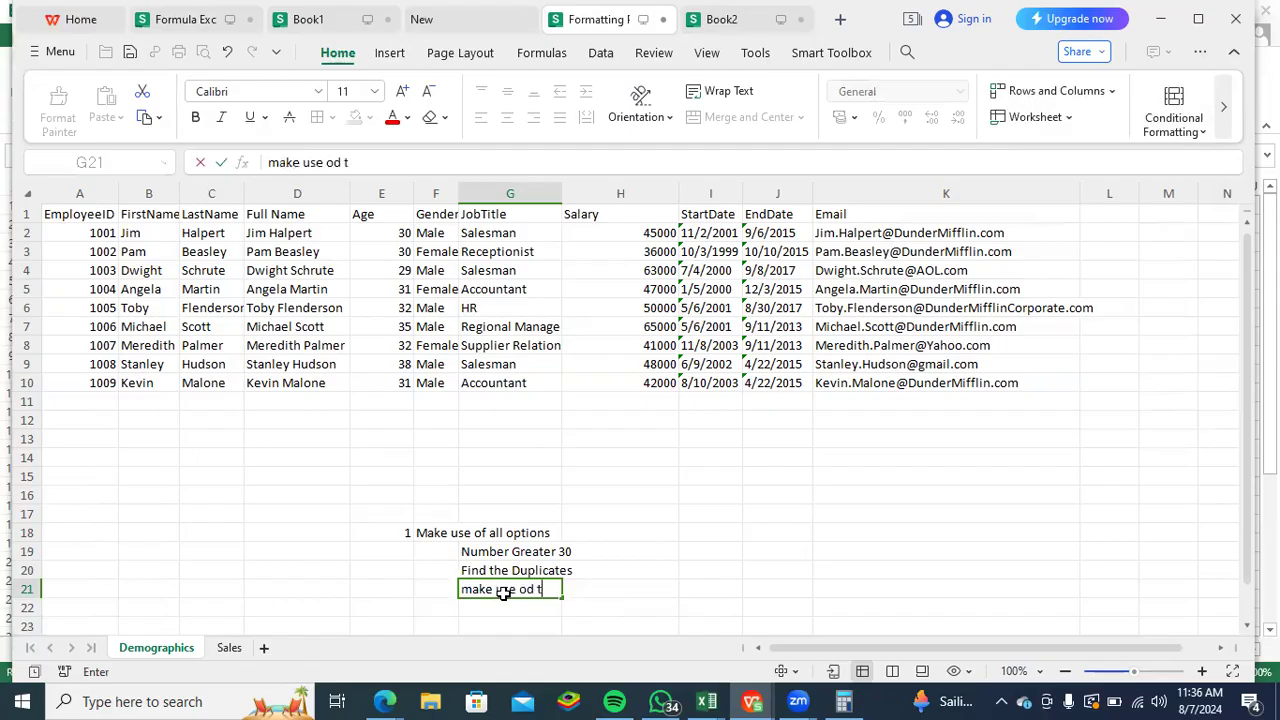
{"action": "type", "text": "he data bars"}
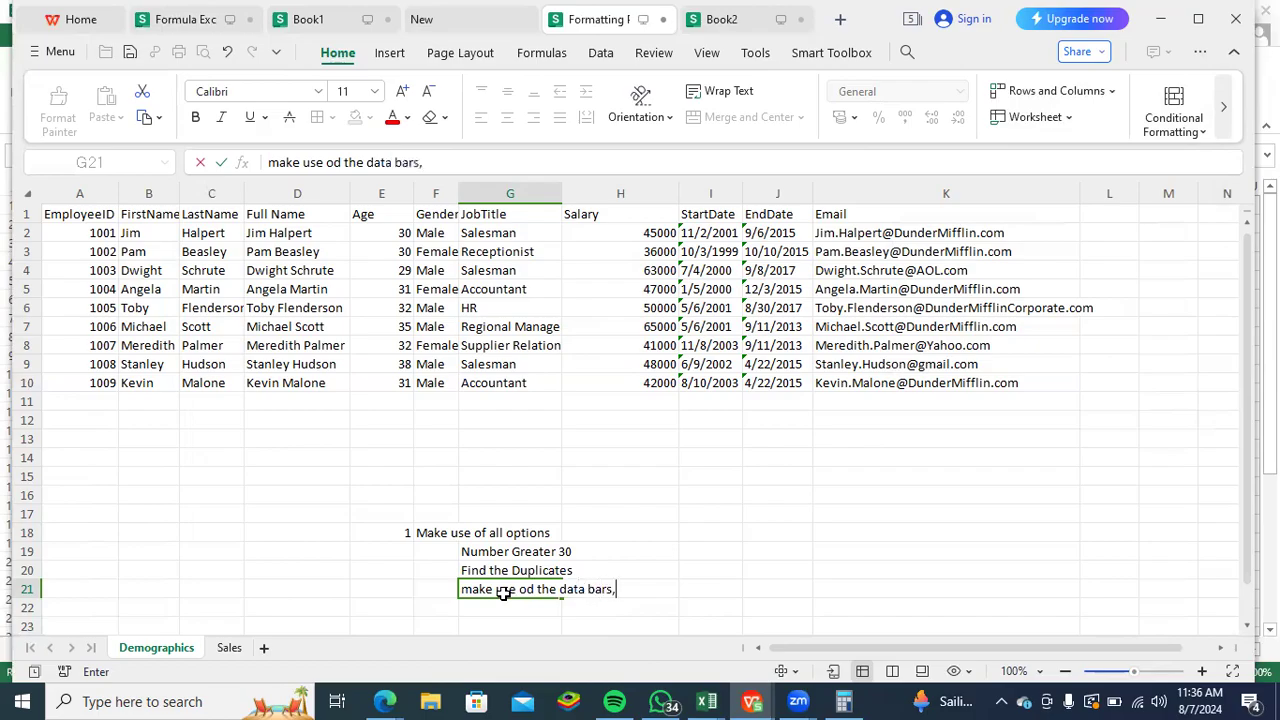
{"action": "type", "text": ", colors bar"}
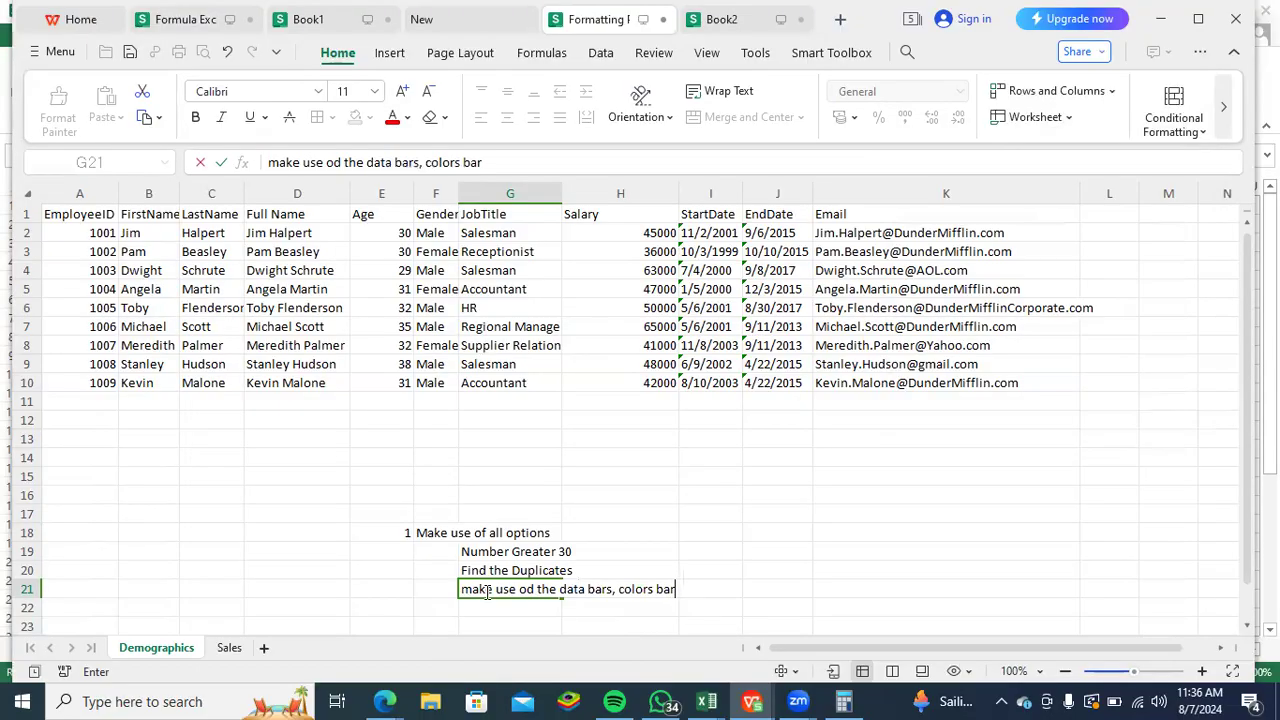
{"action": "type", "text": "s, and icon"}
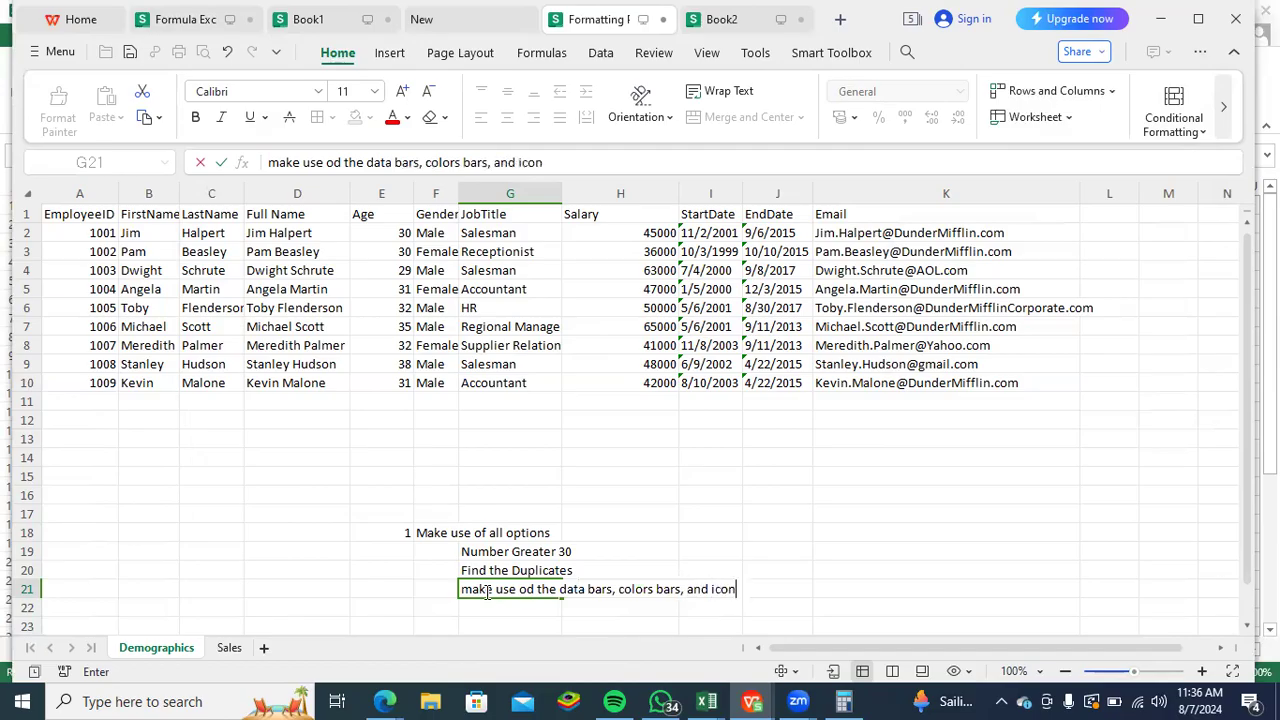
{"action": "type", "text": " ba"}
{"action": "type", "text": "rs sepa"}
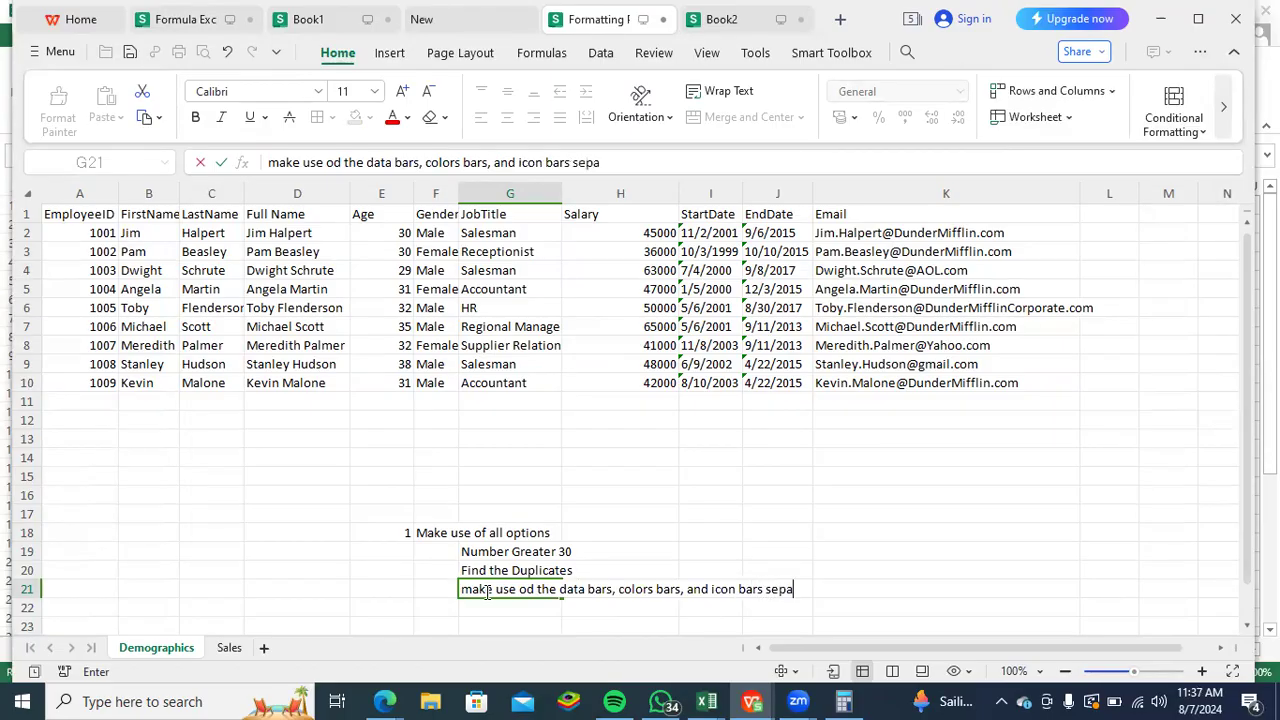
{"action": "type", "text": "retely"}
{"action": "key", "text": "BackSpace"}
{"action": "key", "text": "BackSpace"}
{"action": "key", "text": "BackSpace"}
{"action": "key", "text": "BackSpace"}
{"action": "type", "text": "ately"}
{"action": "key", "text": "Return"}
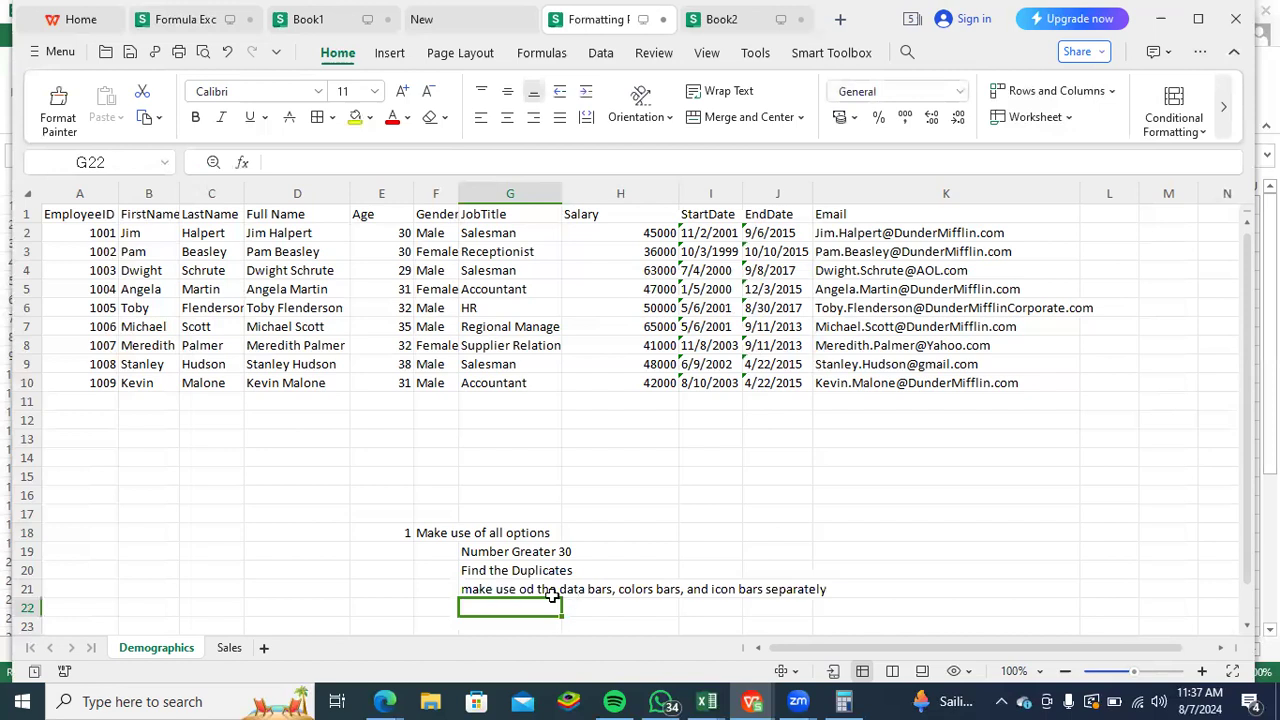
{"action": "left_click", "coordinate": [500, 551]}
{"action": "left_click", "coordinate": [476, 560]}
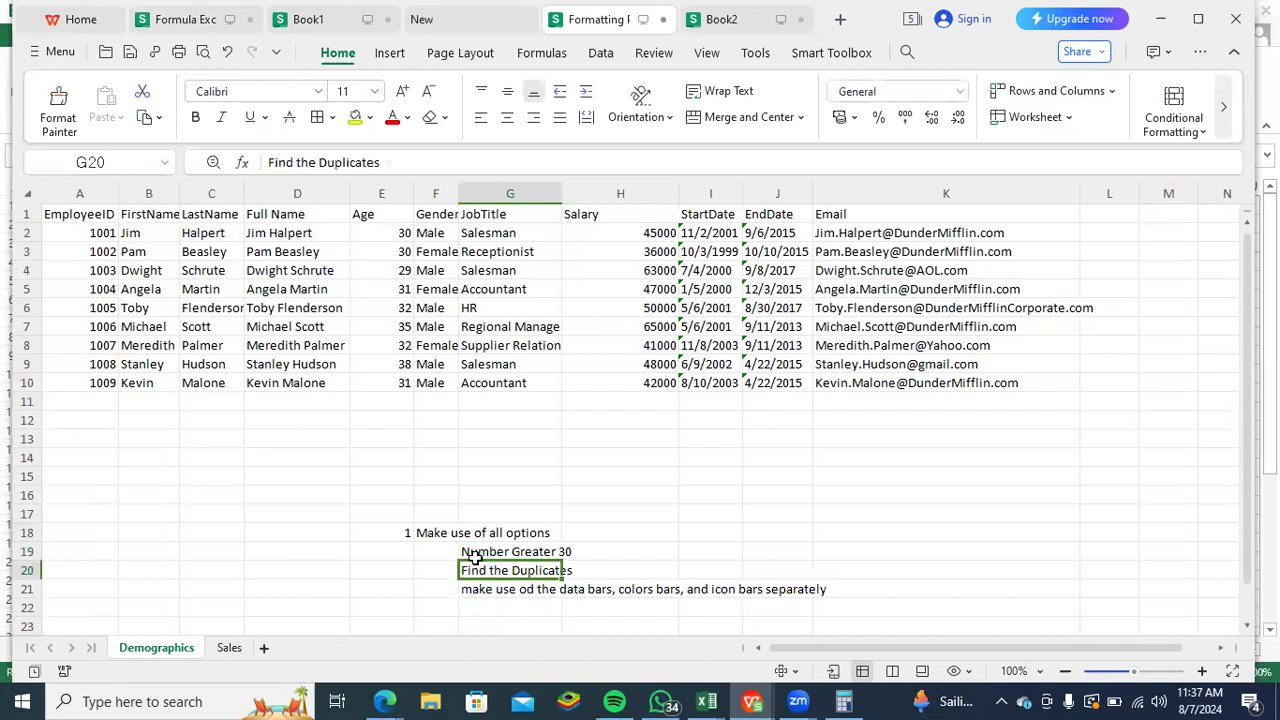
{"action": "left_click", "coordinate": [566, 535]}
{"action": "left_click", "coordinate": [551, 533]}
{"action": "key", "text": "Down"}
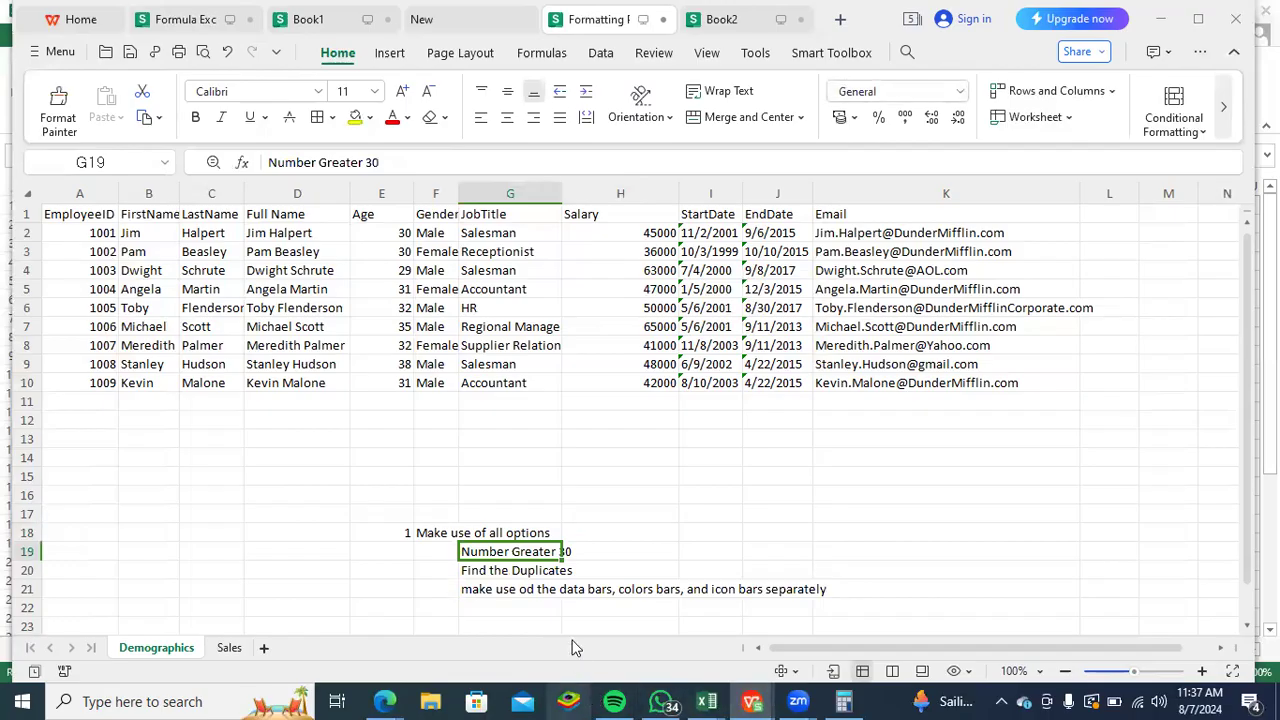
- Look through the installed applications and the Productivity group for an Office program, and return to the Demographics sheet
{"action": "key", "text": "super"}
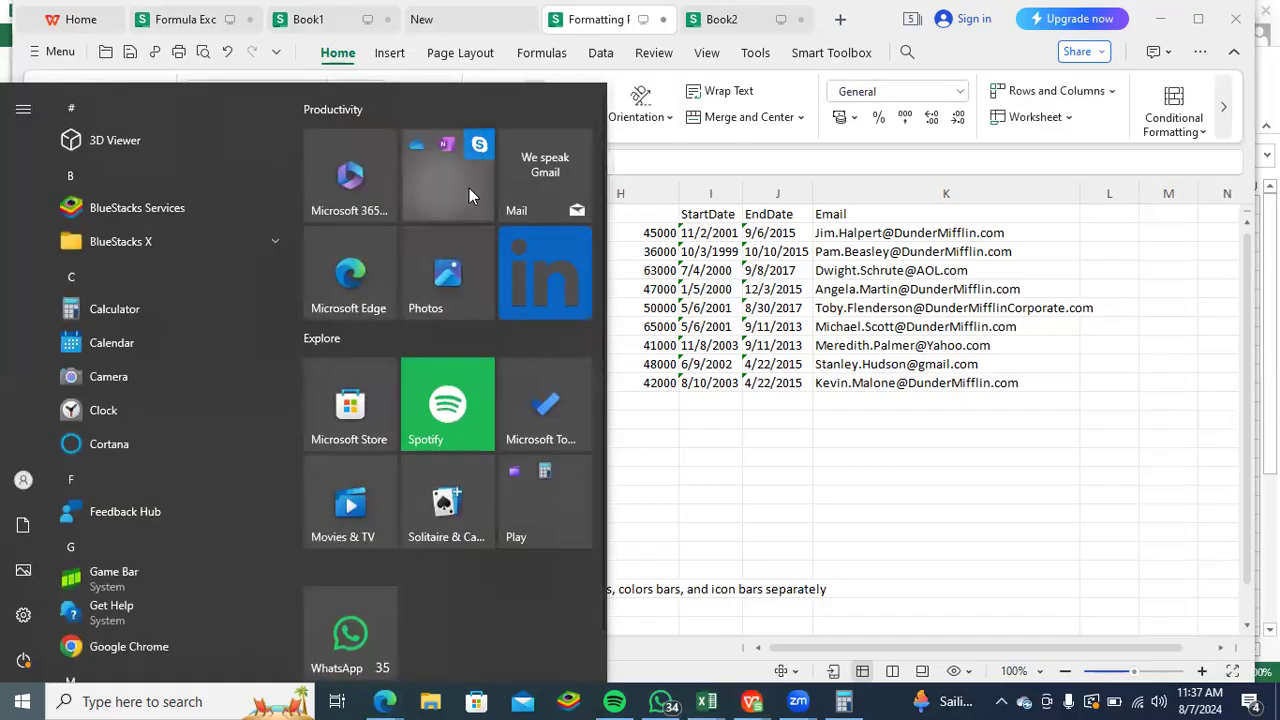
{"action": "left_click", "coordinate": [455, 195]}
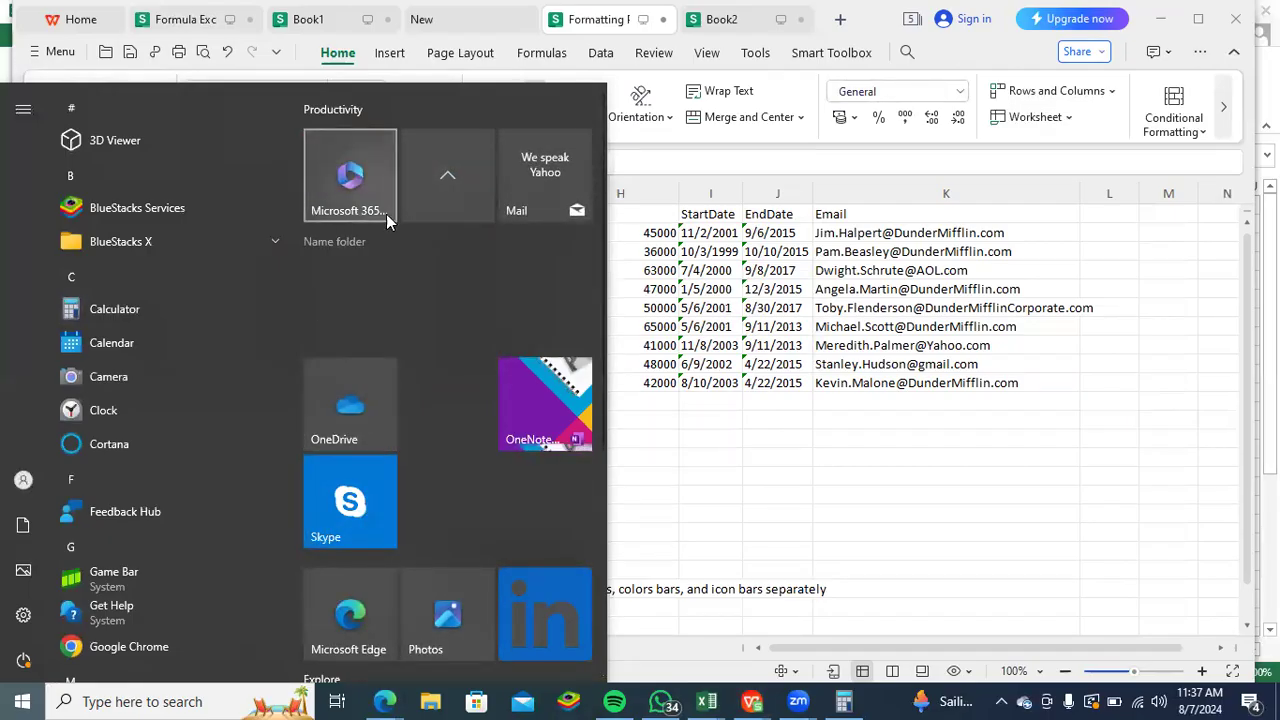
{"action": "left_click", "coordinate": [274, 246]}
{"action": "left_click_drag", "start_coordinate": [296, 221], "coordinate": [298, 347]}
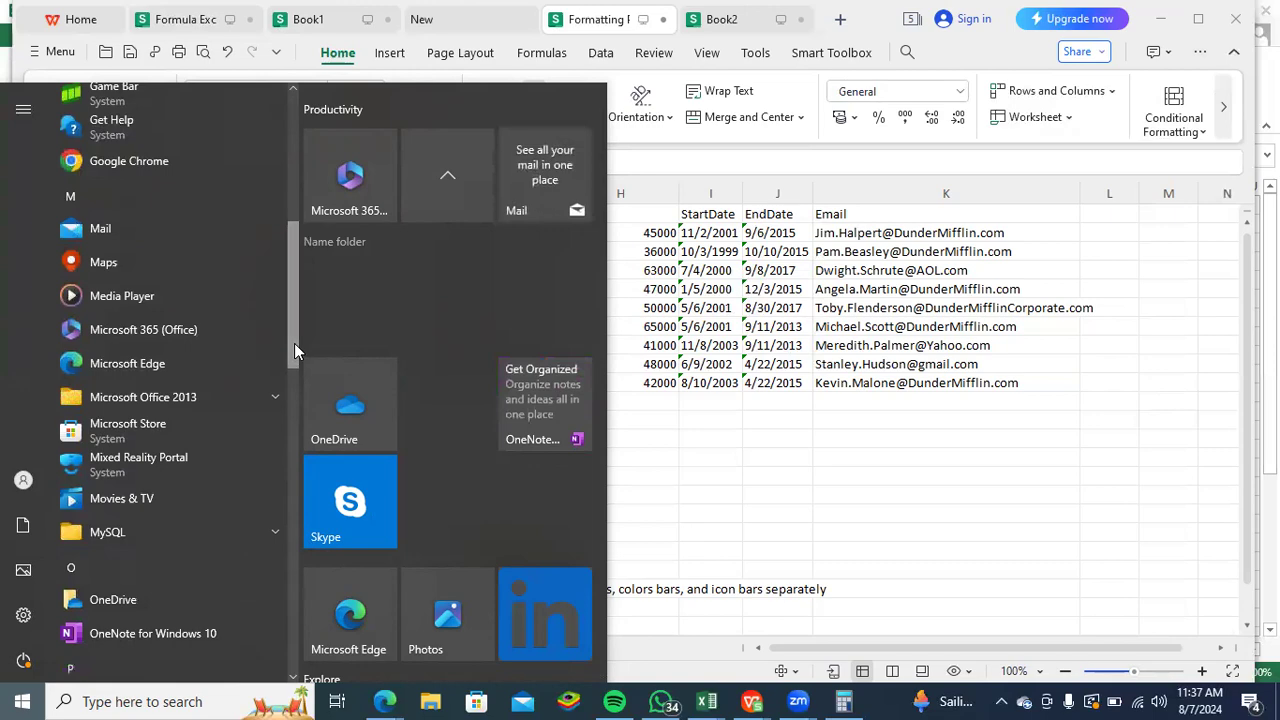
{"action": "left_click", "coordinate": [846, 534]}
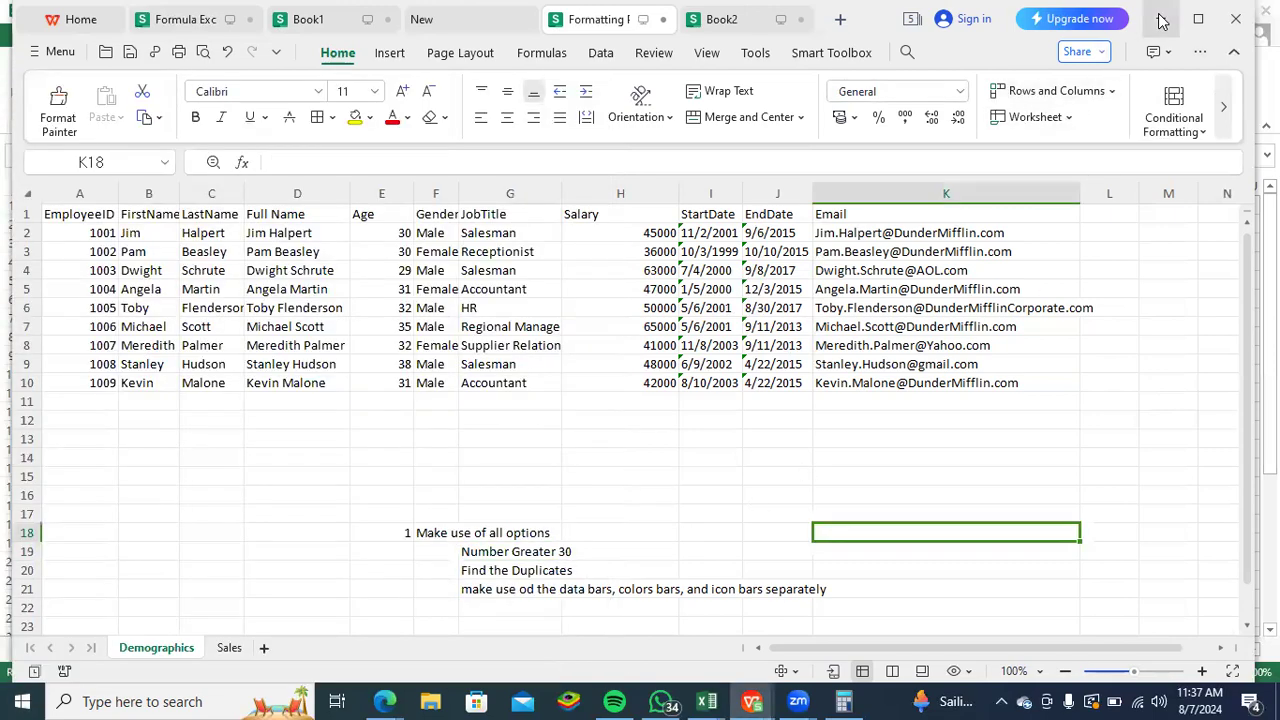
- Minimize the open spreadsheet windows, refresh the desktop and open the Word folder
{"action": "left_click", "coordinate": [1160, 19]}
{"action": "left_click", "coordinate": [1205, 18]}
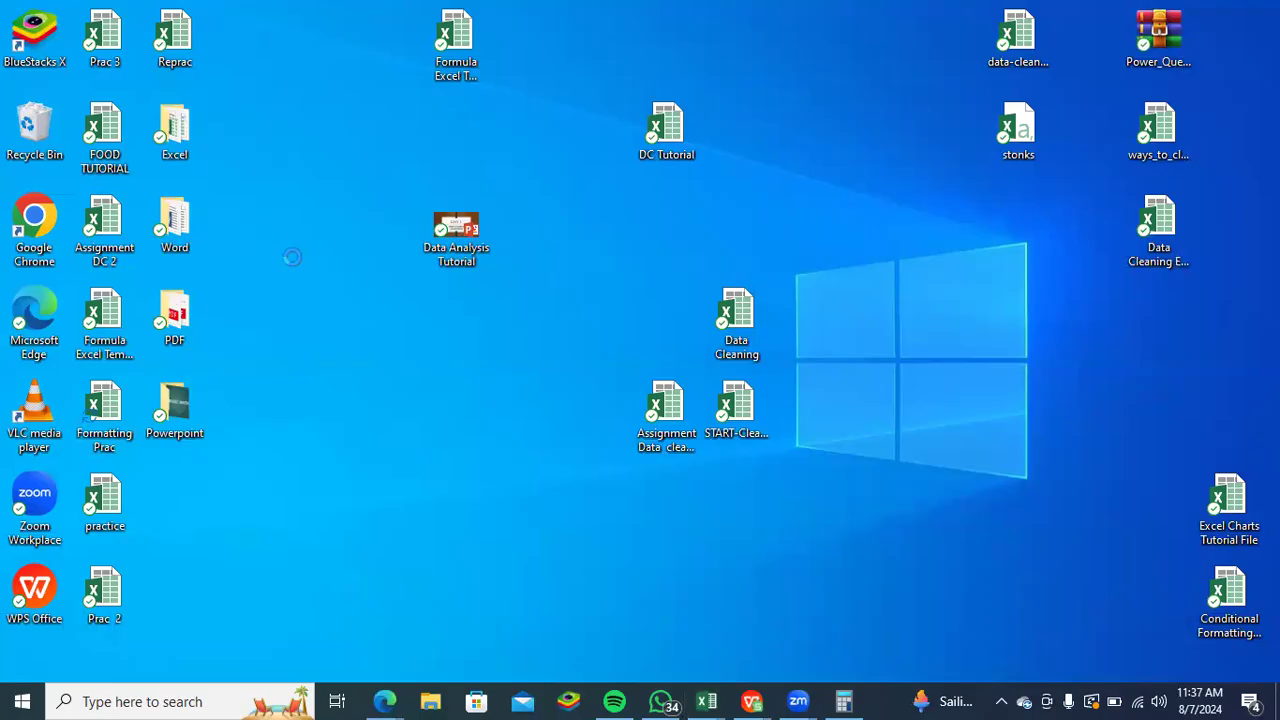
{"action": "right_click", "coordinate": [368, 278]}
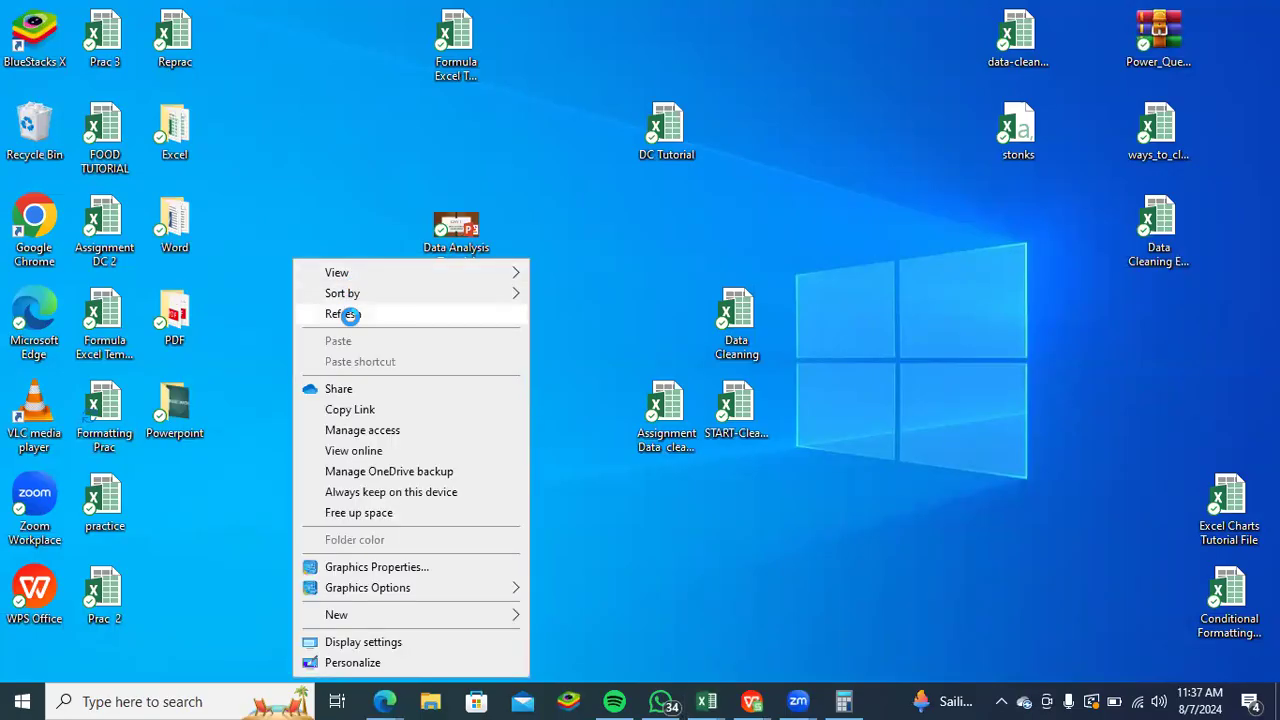
{"action": "left_click", "coordinate": [346, 313]}
{"action": "double_click", "coordinate": [188, 222]}
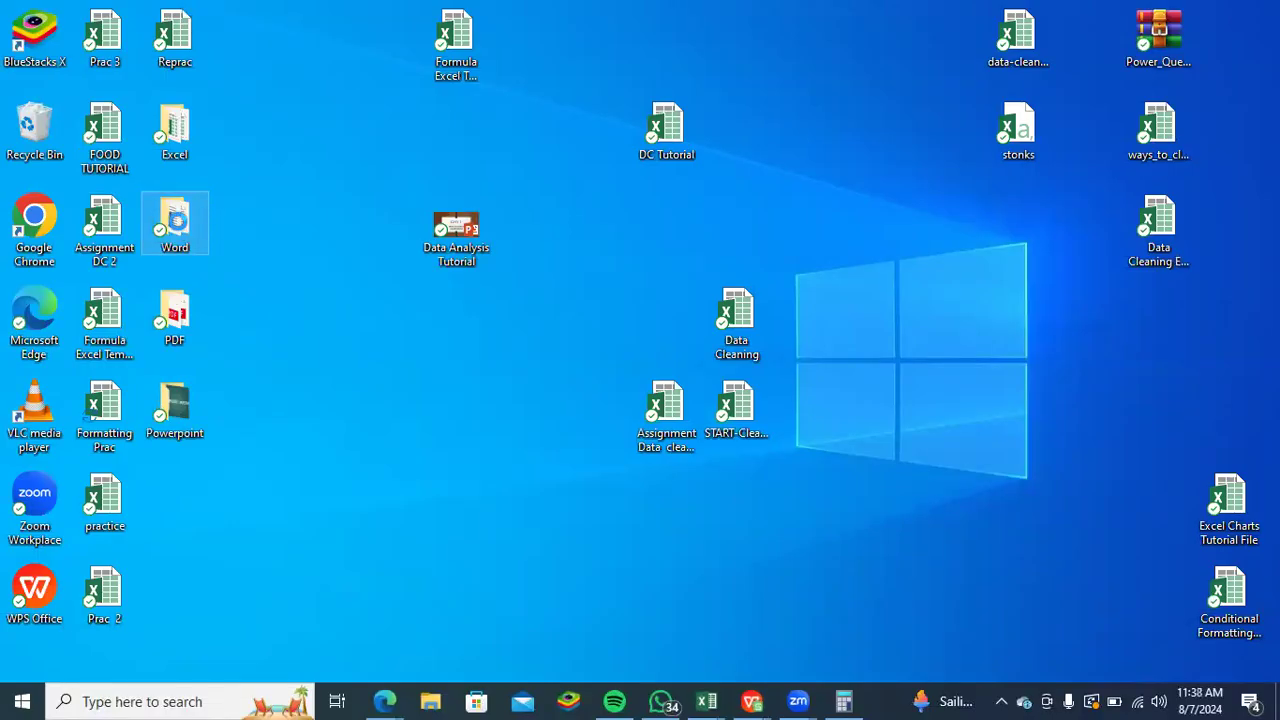
- Open the Outline document from the desktop's Word folder and create a new blank document
{"action": "right_click", "coordinate": [177, 228]}
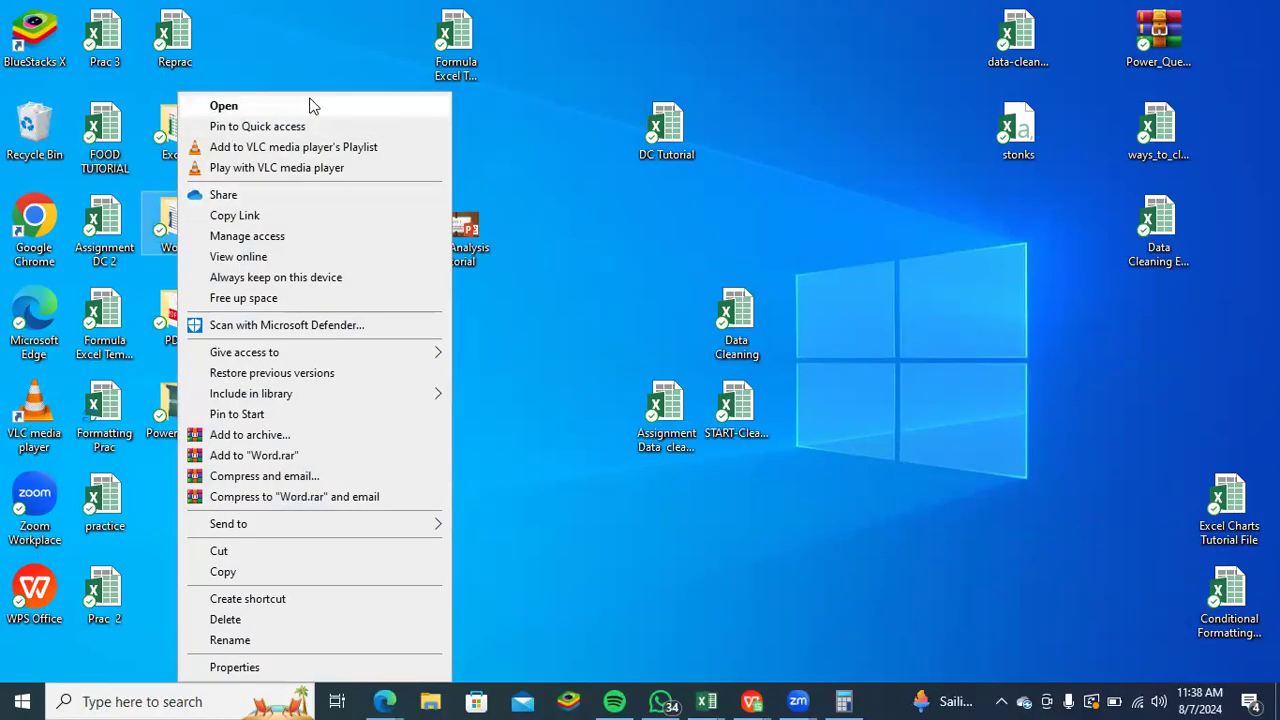
{"action": "left_click", "coordinate": [349, 38]}
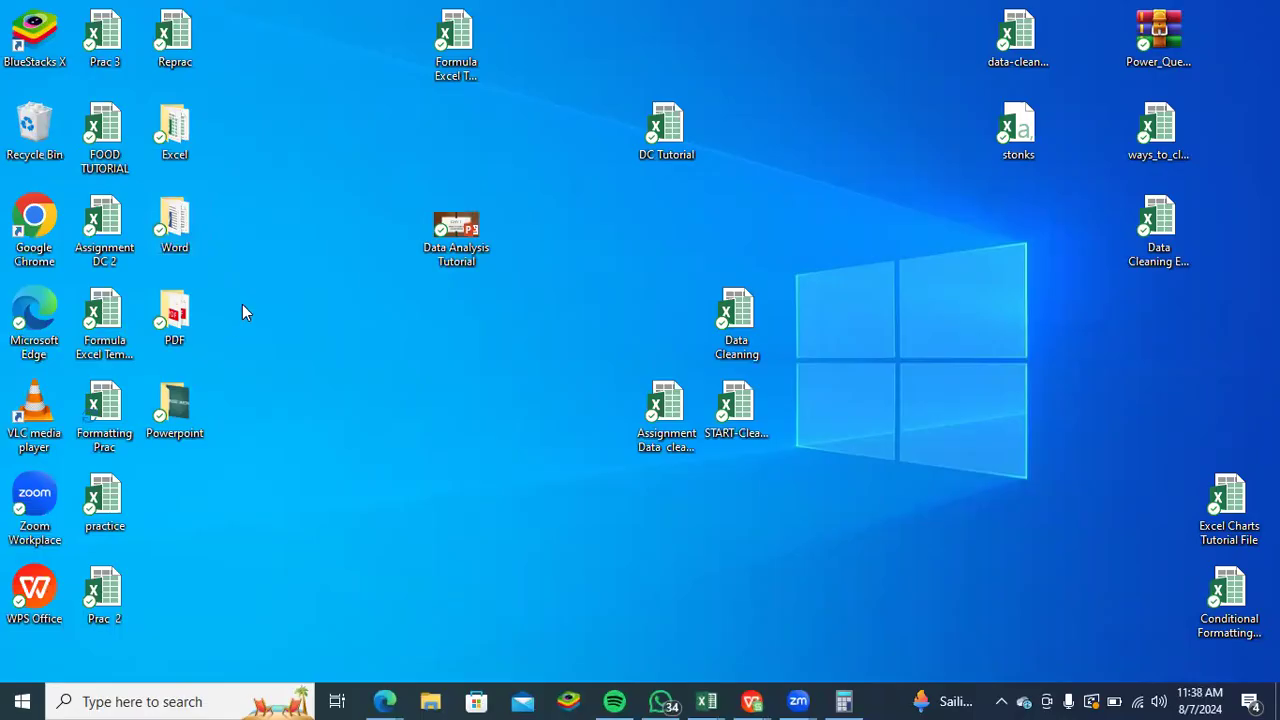
{"action": "double_click", "coordinate": [178, 222]}
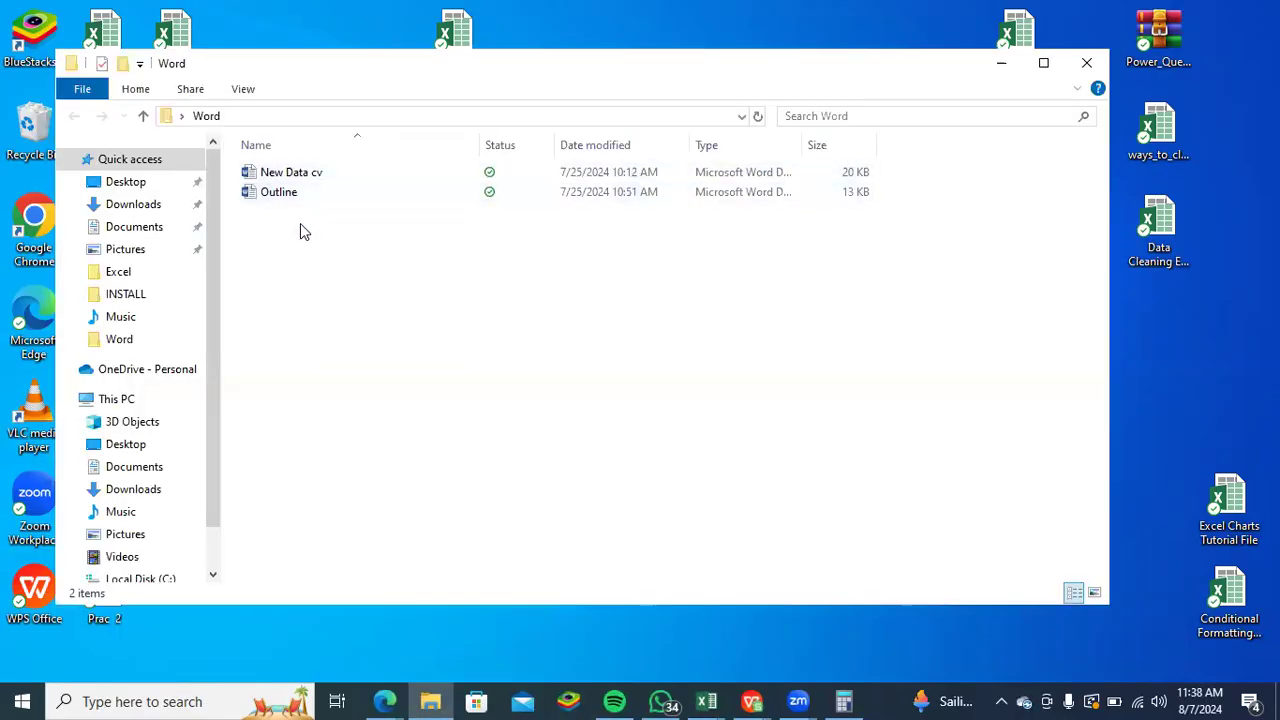
{"action": "double_click", "coordinate": [298, 199]}
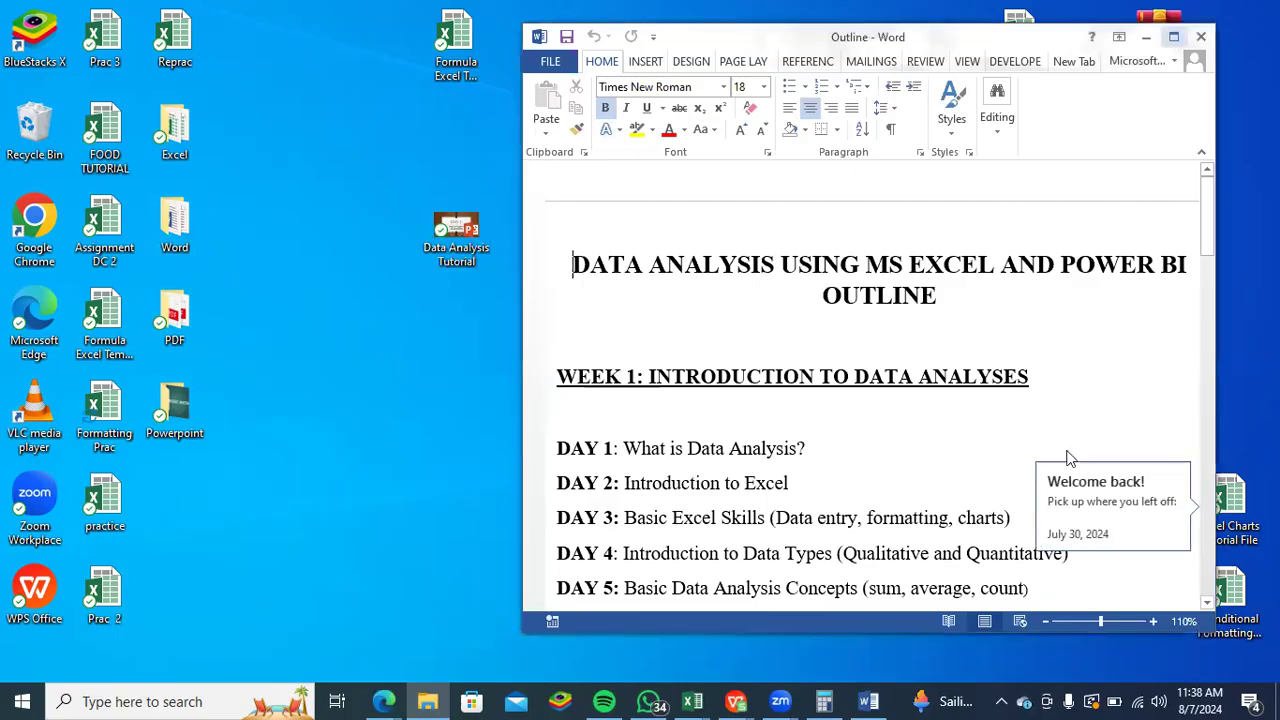
{"action": "left_click", "coordinate": [1173, 39]}
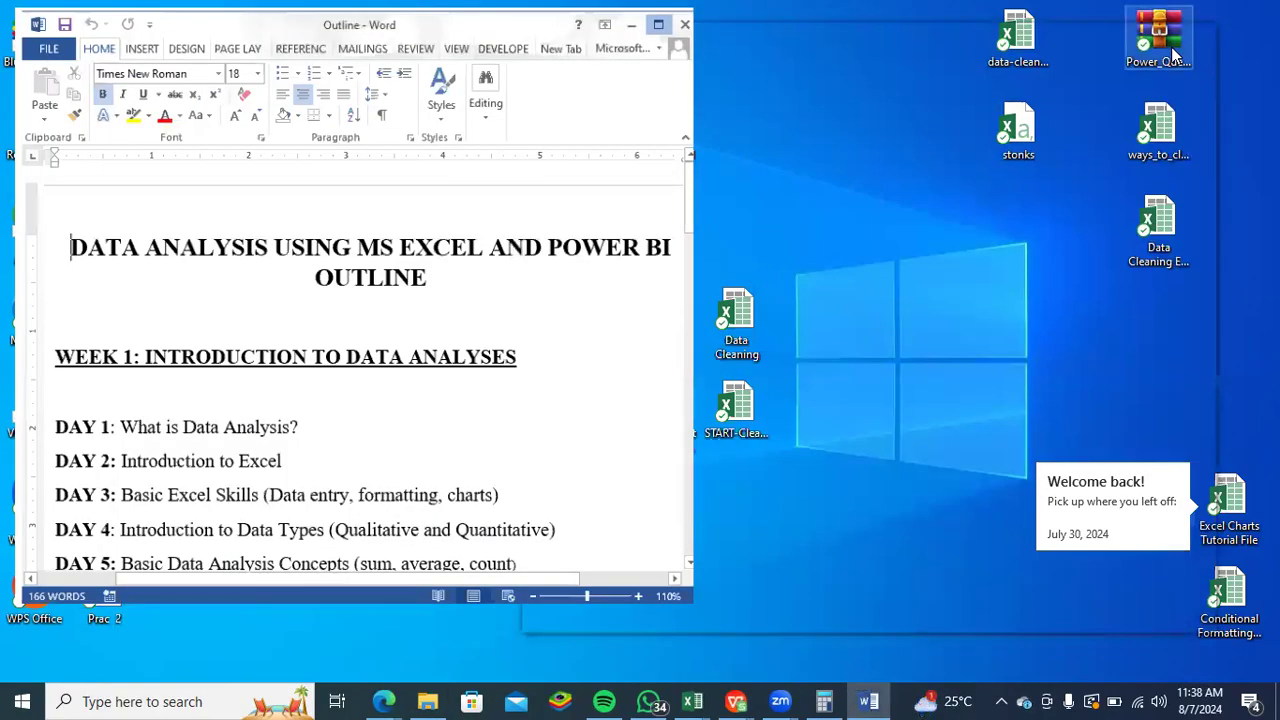
{"action": "key", "text": "ctrl+n"}
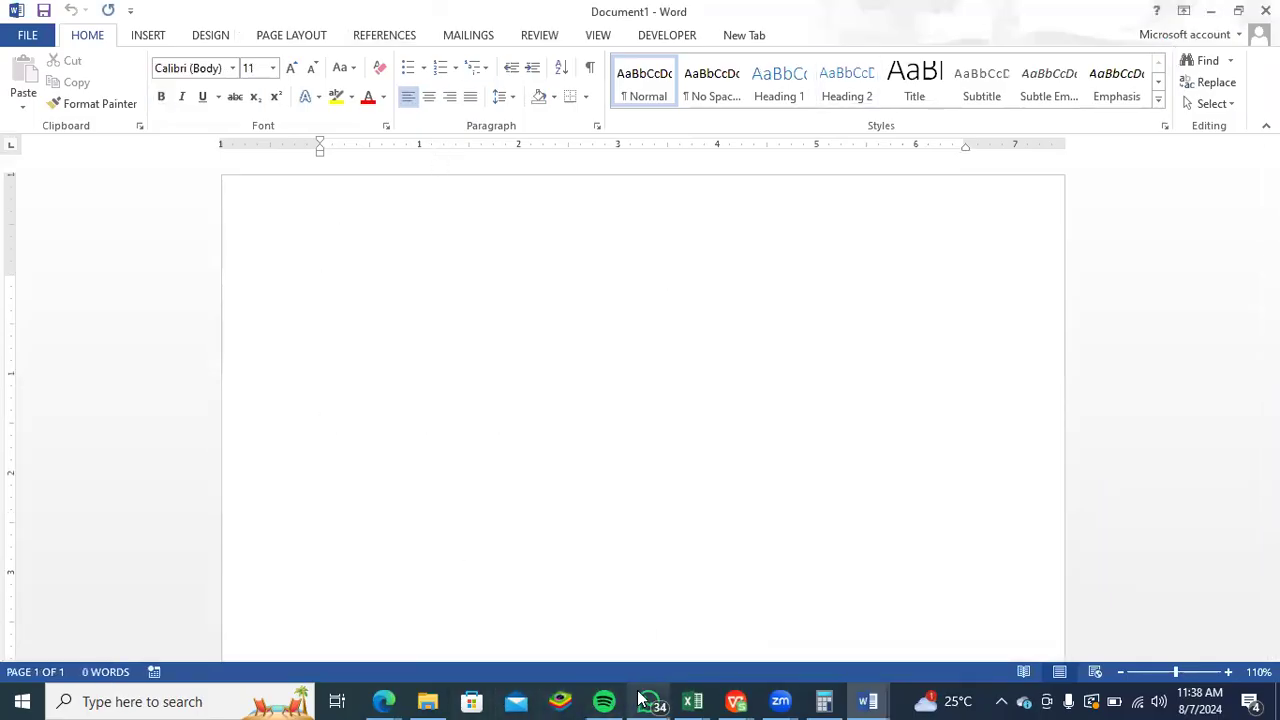
- Look through the Sales and Demographics sheets of the Conditional Formatting workbook, and switch to the Formatting Prac workbook in WPS Office
{"action": "mouse_move", "coordinate": [684, 692]}
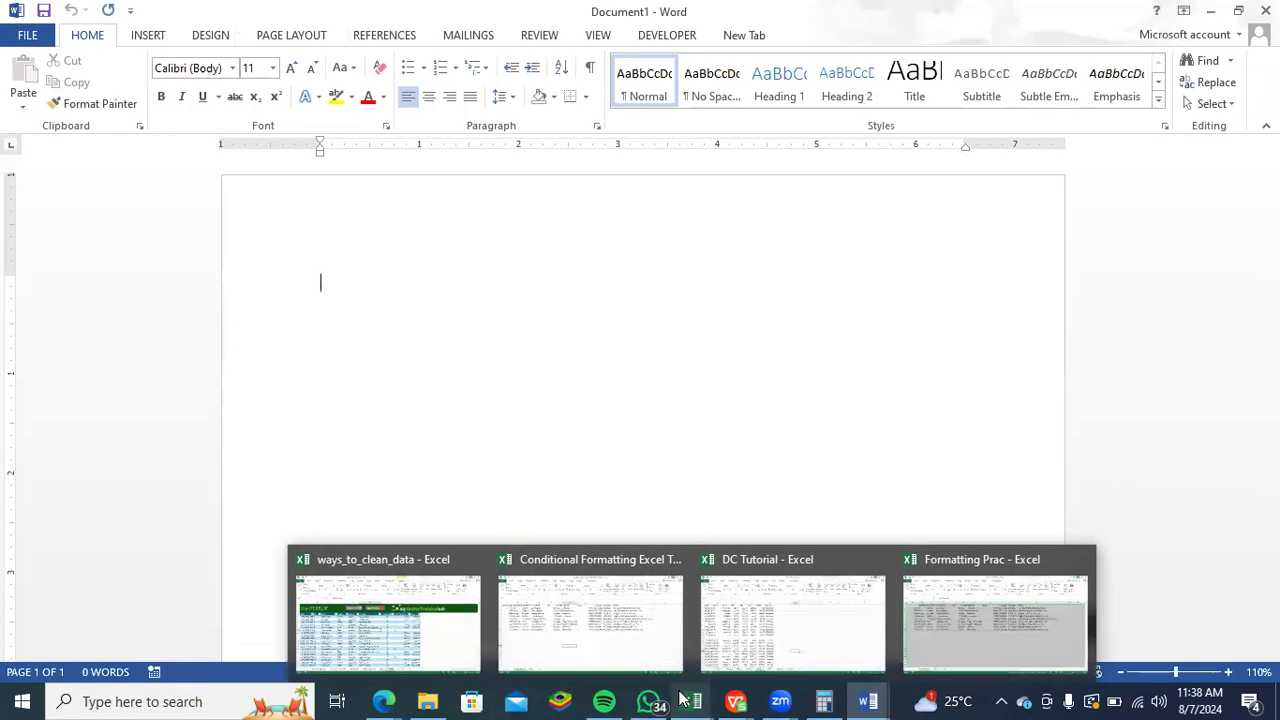
{"action": "left_click", "coordinate": [617, 658]}
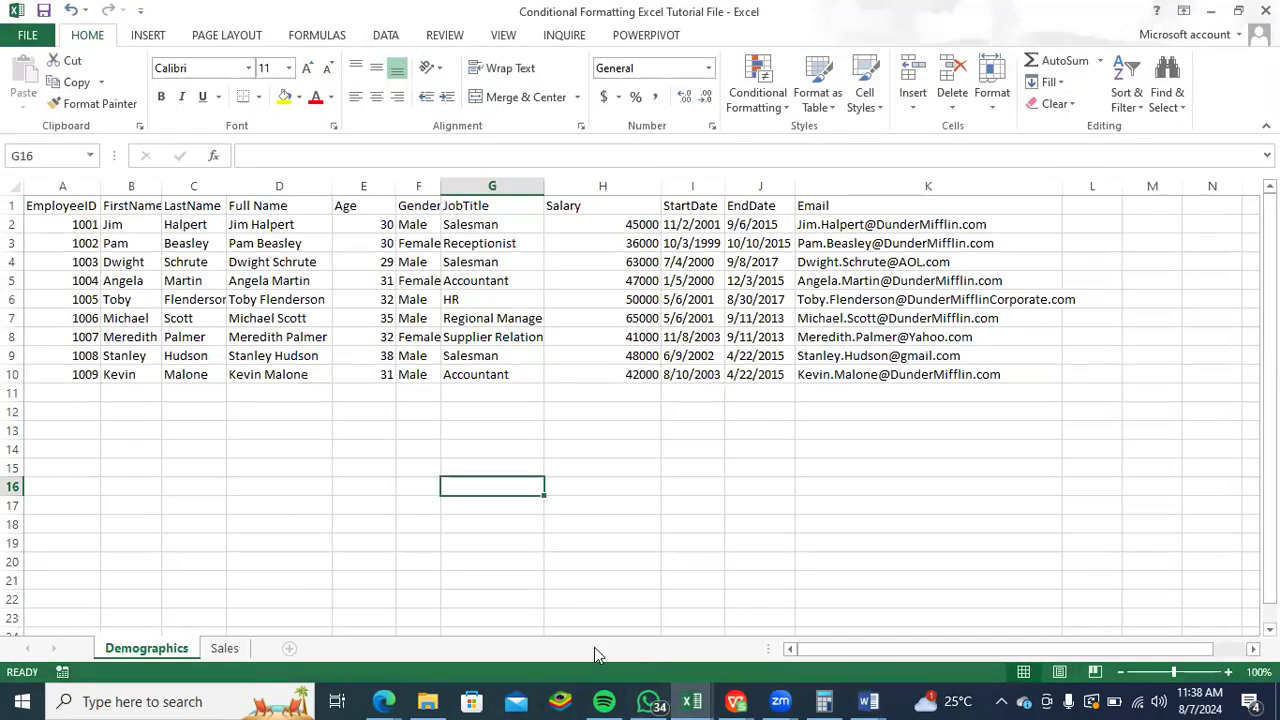
{"action": "left_click", "coordinate": [227, 650]}
{"action": "left_click", "coordinate": [174, 648]}
{"action": "mouse_move", "coordinate": [735, 700]}
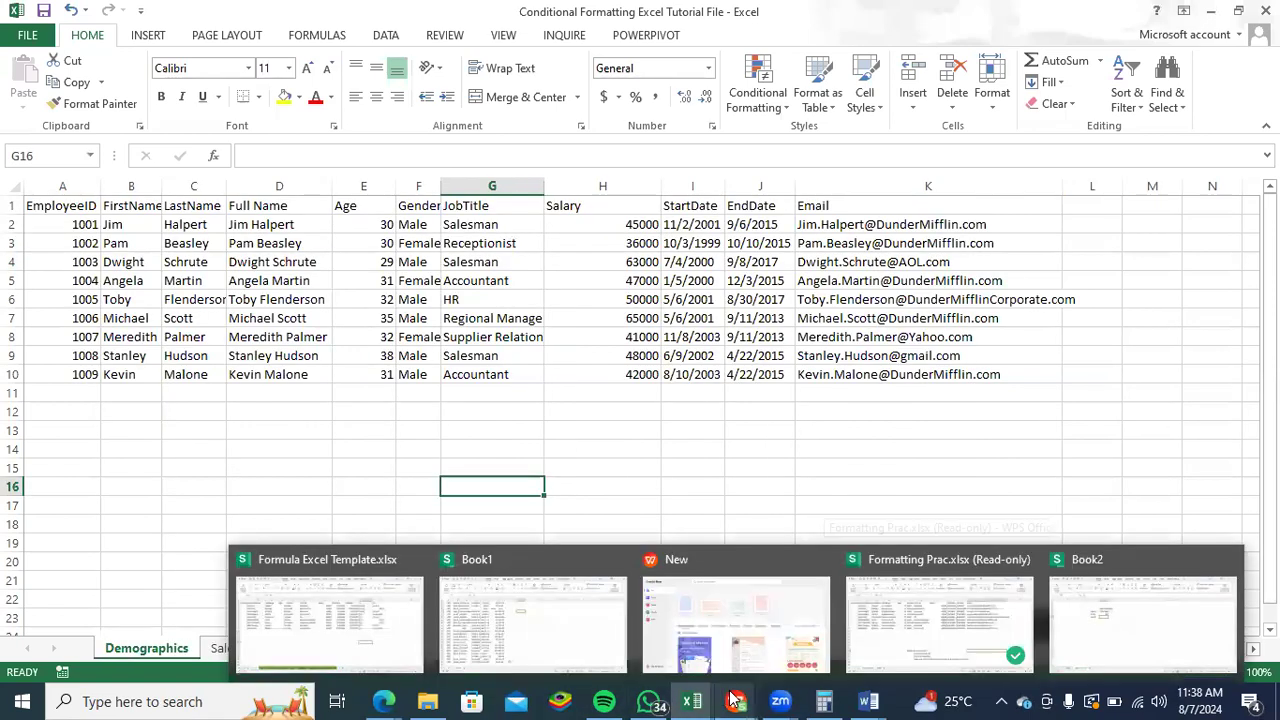
{"action": "left_click", "coordinate": [896, 626]}
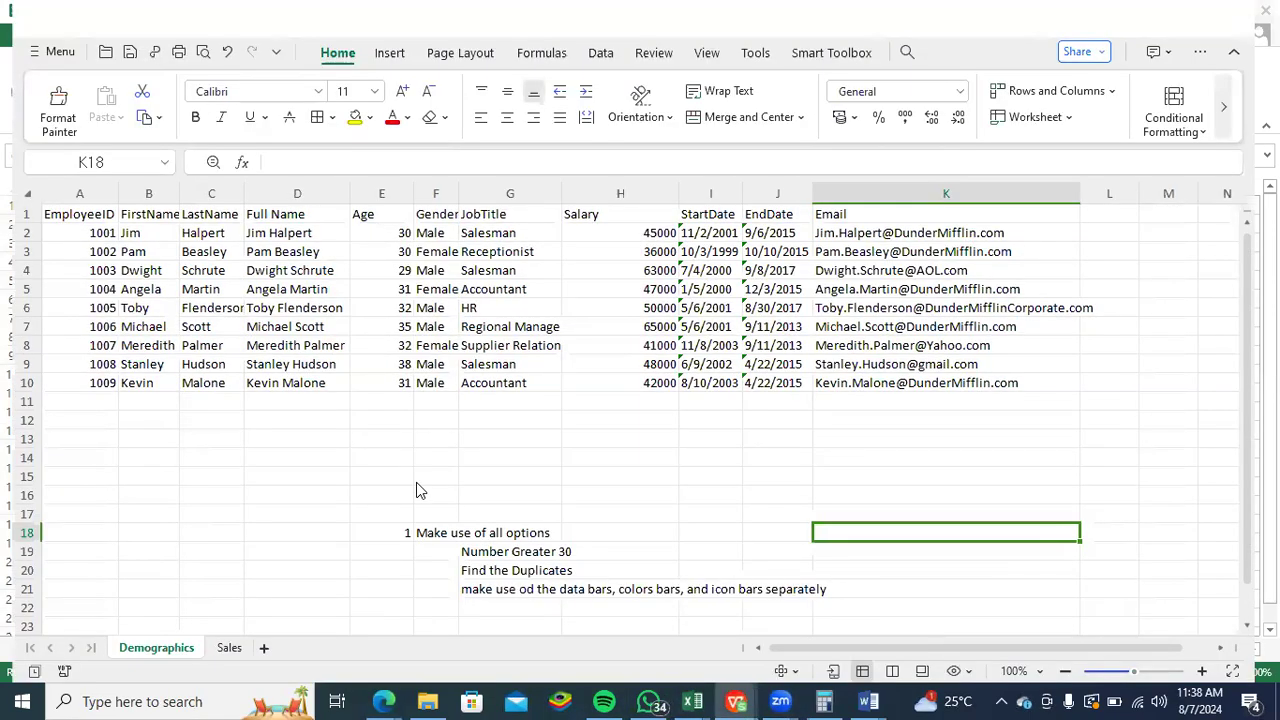
- Try to copy the practice tasks in F18 and G19 to G21 together
{"action": "left_click", "coordinate": [637, 592]}
{"action": "left_click_drag", "start_coordinate": [736, 616], "coordinate": [432, 535]}
{"action": "left_click", "coordinate": [432, 535]}
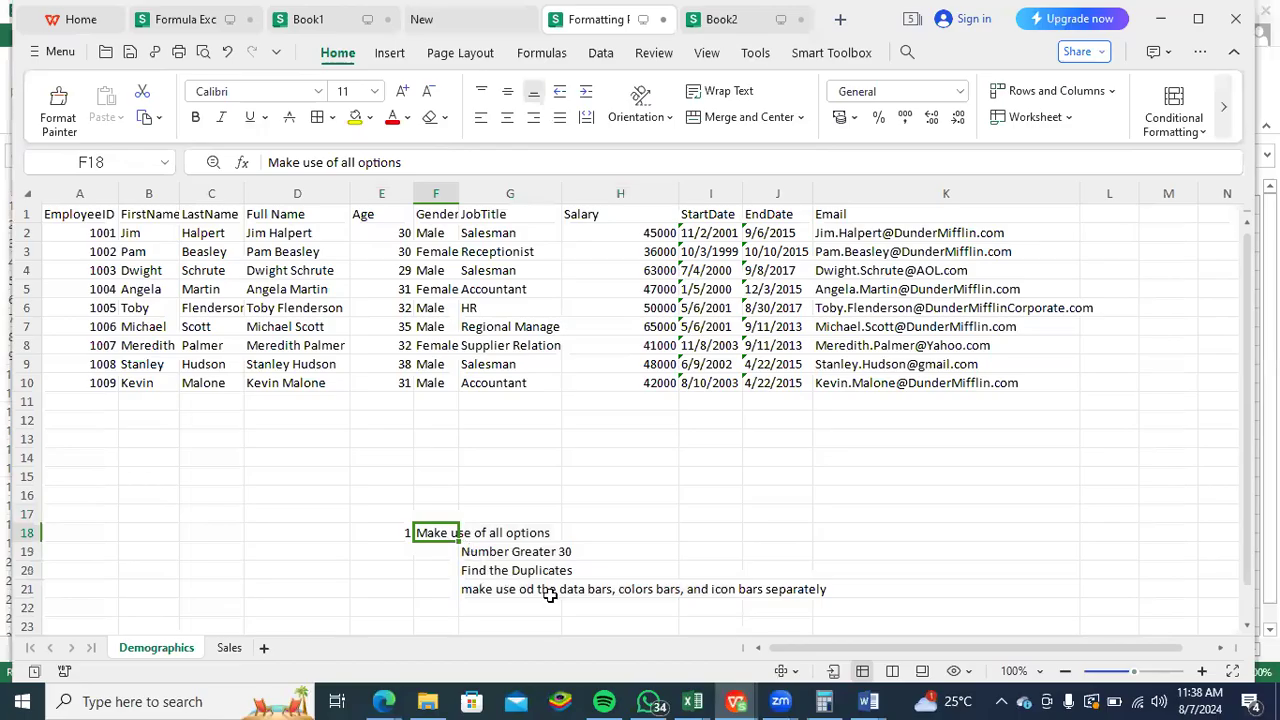
{"action": "left_click", "coordinate": [535, 556]}
{"action": "left_click_drag", "start_coordinate": [524, 572], "coordinate": [529, 591]}
{"action": "left_click", "coordinate": [529, 591], "text": "ctrl"}
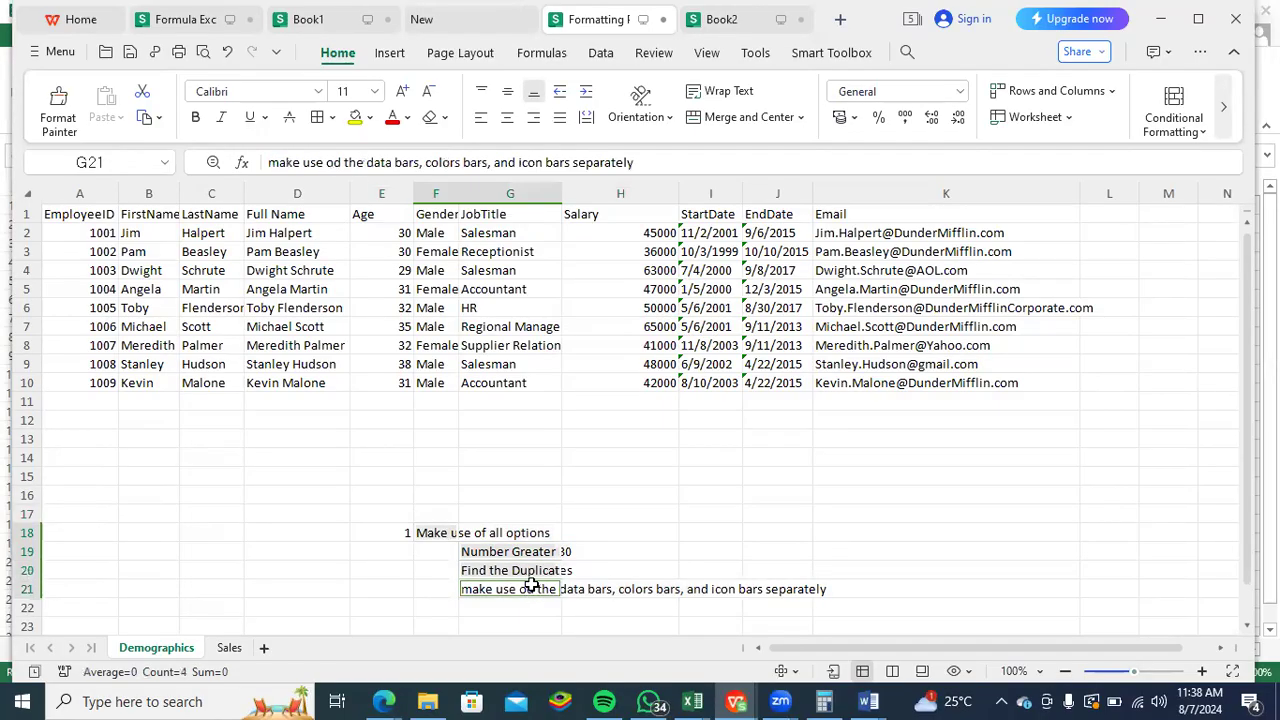
{"action": "key", "text": "ctrl+c"}
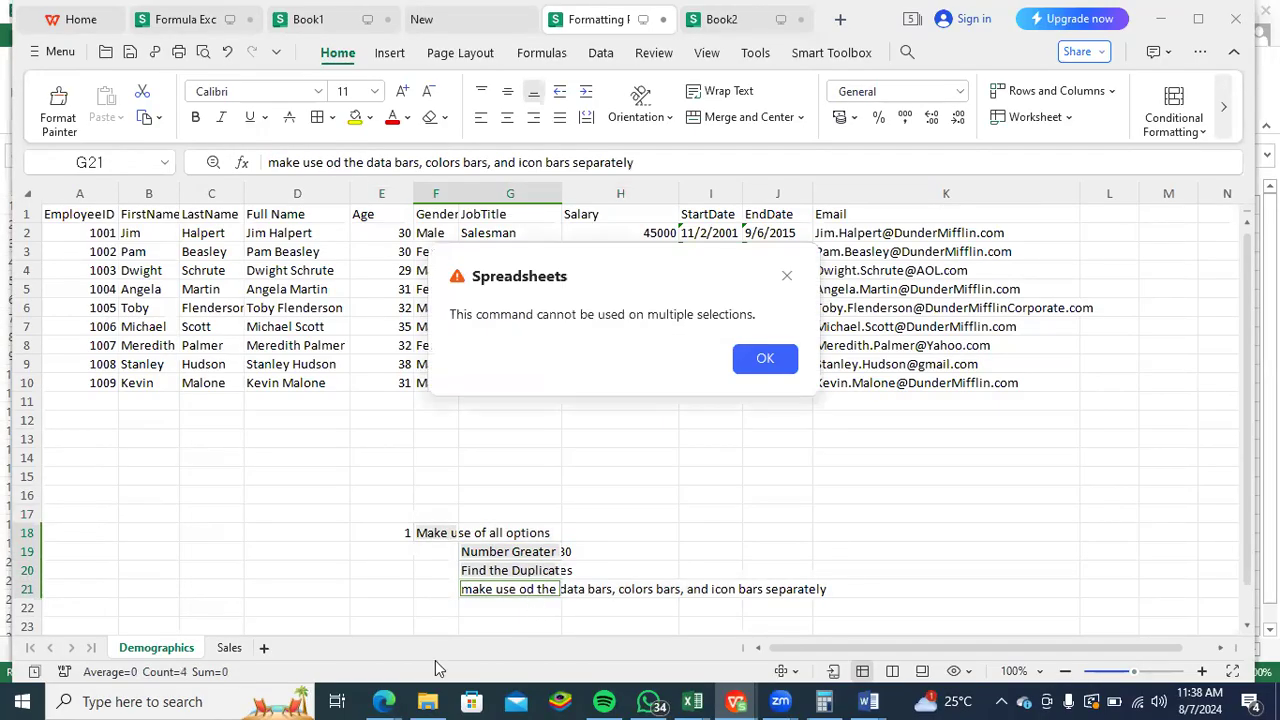
{"action": "left_click", "coordinate": [770, 360]}
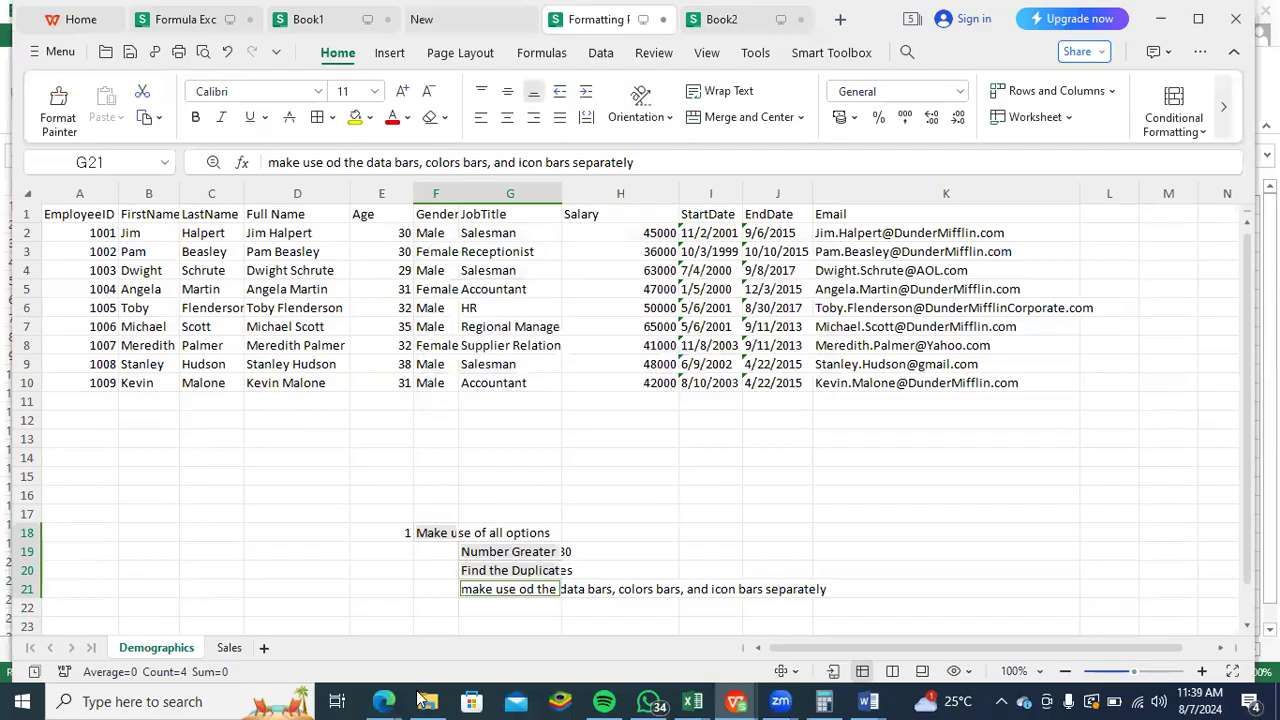
{"action": "left_click", "coordinate": [729, 551]}
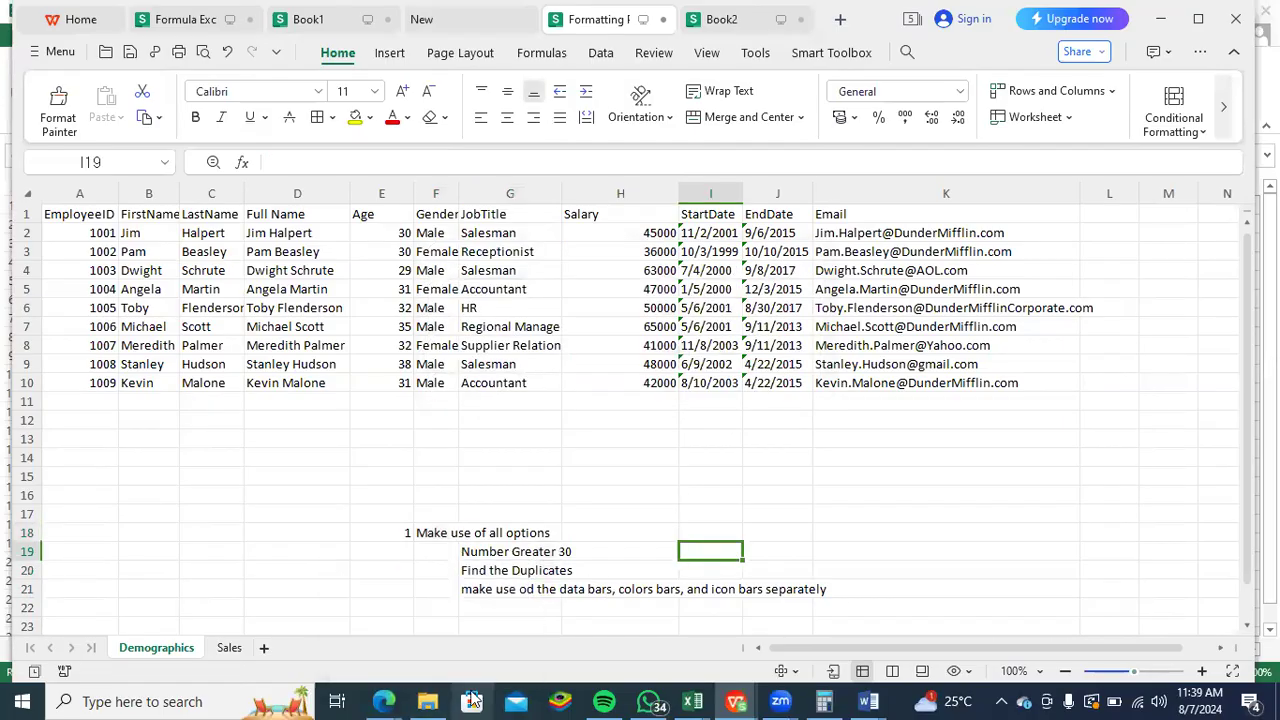
- Switch to the blank Word document and enter the heading "ASIGNMENTS" with "INSTRUCTIONS" on the line below
{"action": "key", "text": "alt+Tab"}
{"action": "key", "text": "alt+Tab"}
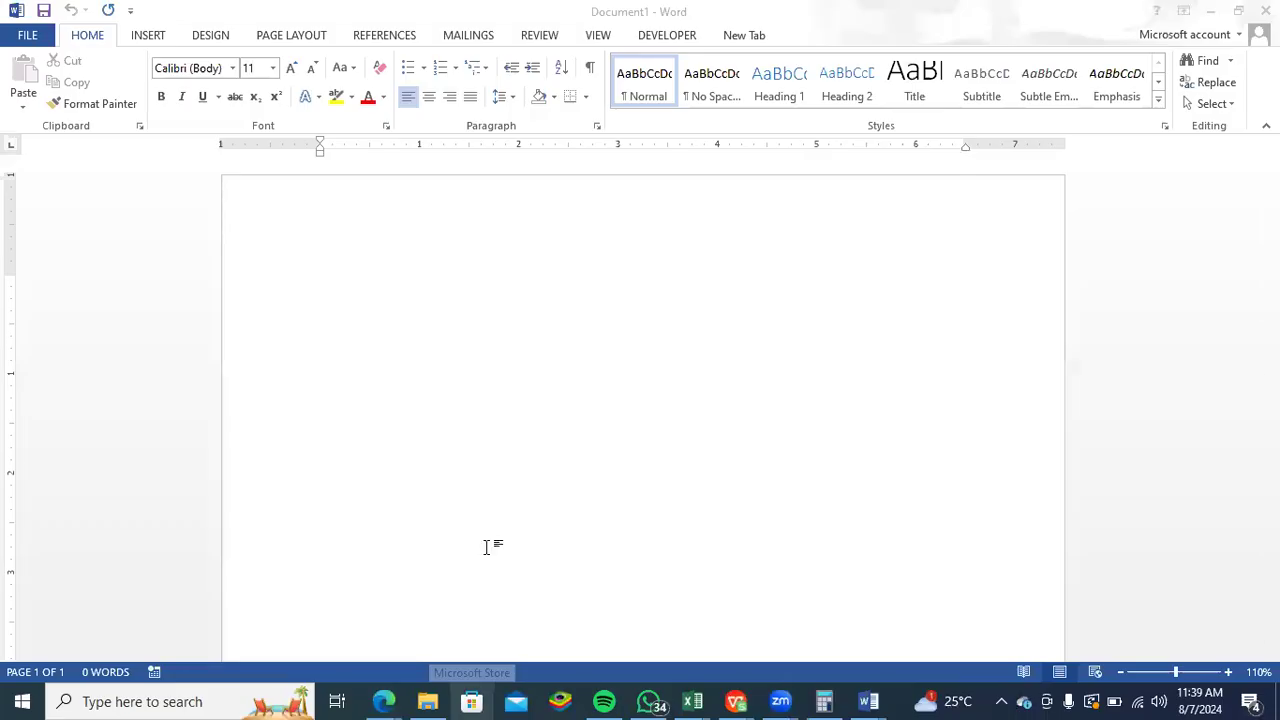
{"action": "type", "text": "ASS"}
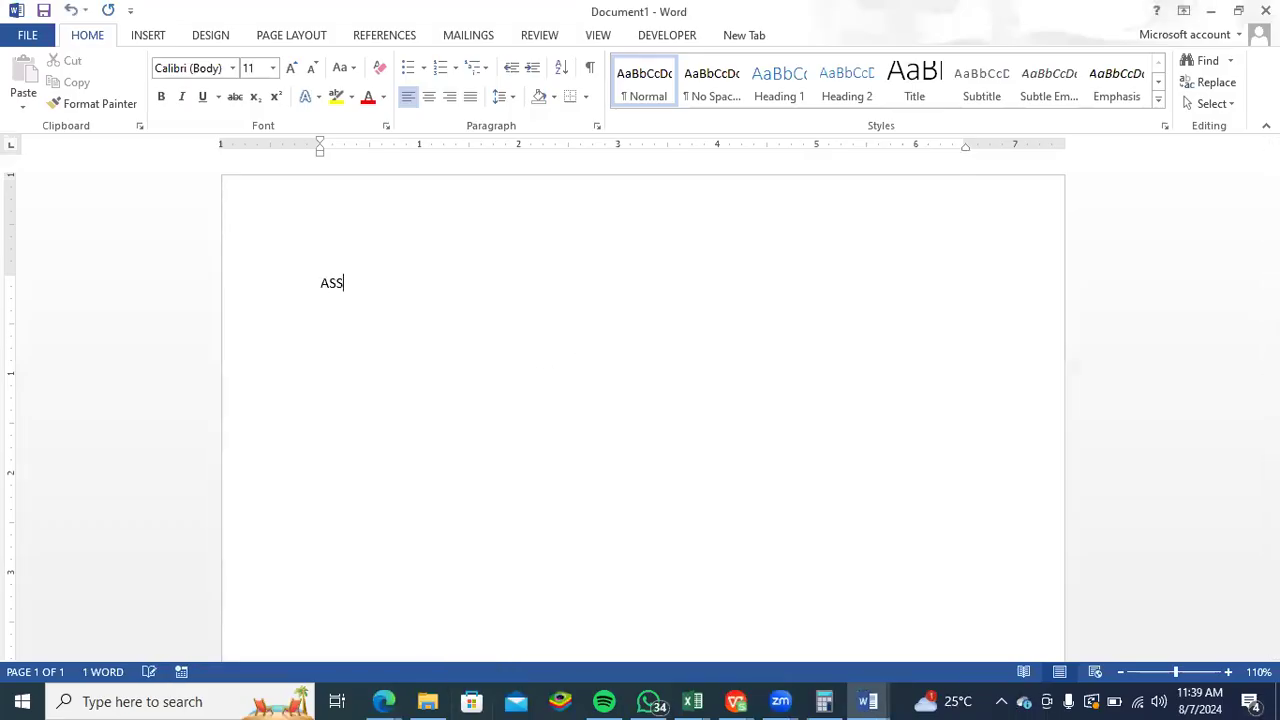
{"action": "type", "text": "IGNMENTS"}
{"action": "type", "text": "IN"}
{"action": "type", "text": "STRUCTIONS"}
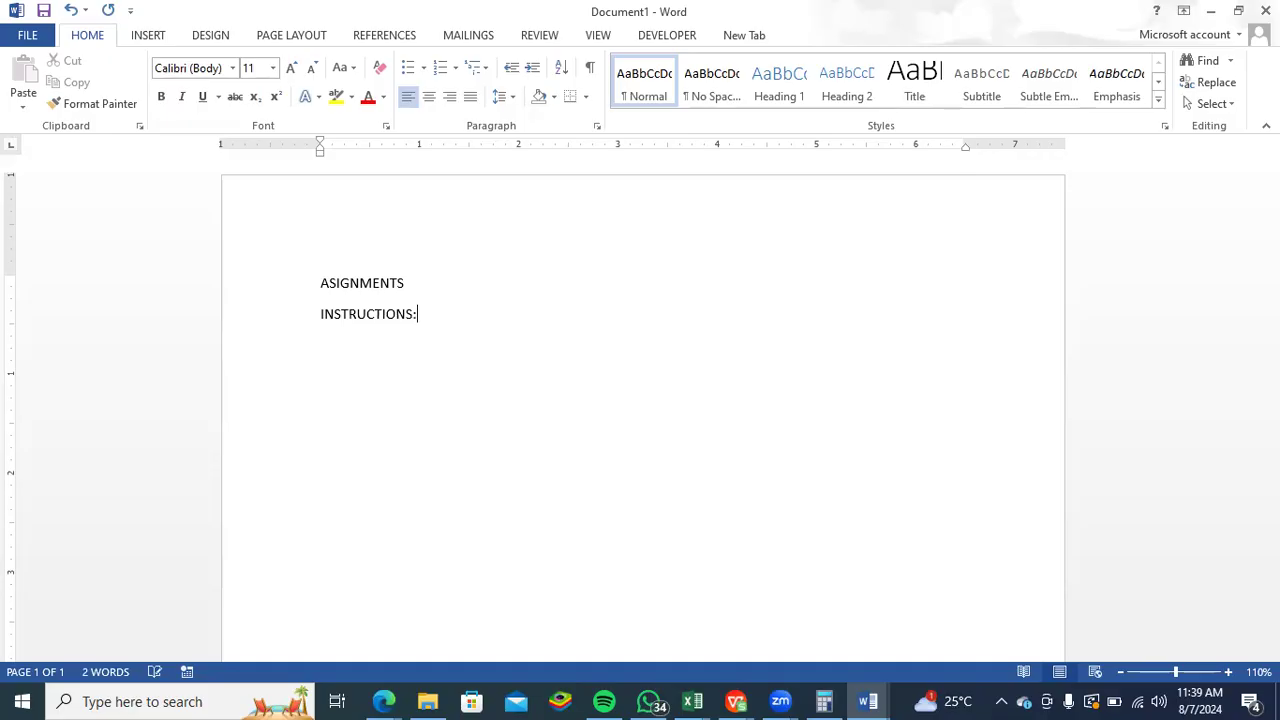
{"action": "type", "text": ": Make Use of"}
- Complete the instructions line with ": Make use of the options present in the conditional formatting:"
{"action": "key", "text": "BackSpace"}
{"action": "key", "text": "BackSpace"}
{"action": "key", "text": "BackSpace"}
{"action": "key", "text": "BackSpace"}
{"action": "key", "text": "BackSpace"}
{"action": "key", "text": "BackSpace"}
{"action": "key", "text": "BackSpace"}
{"action": "type", "text": "use of the optio"}
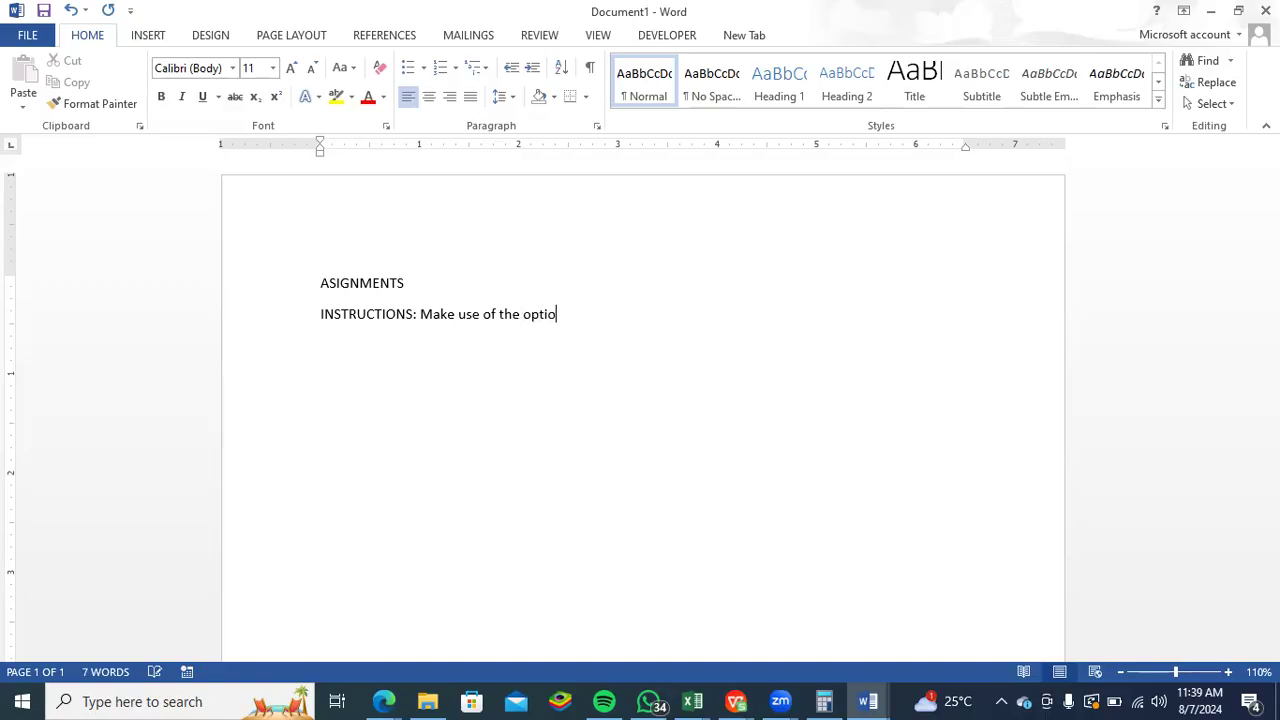
{"action": "type", "text": "ns prest"}
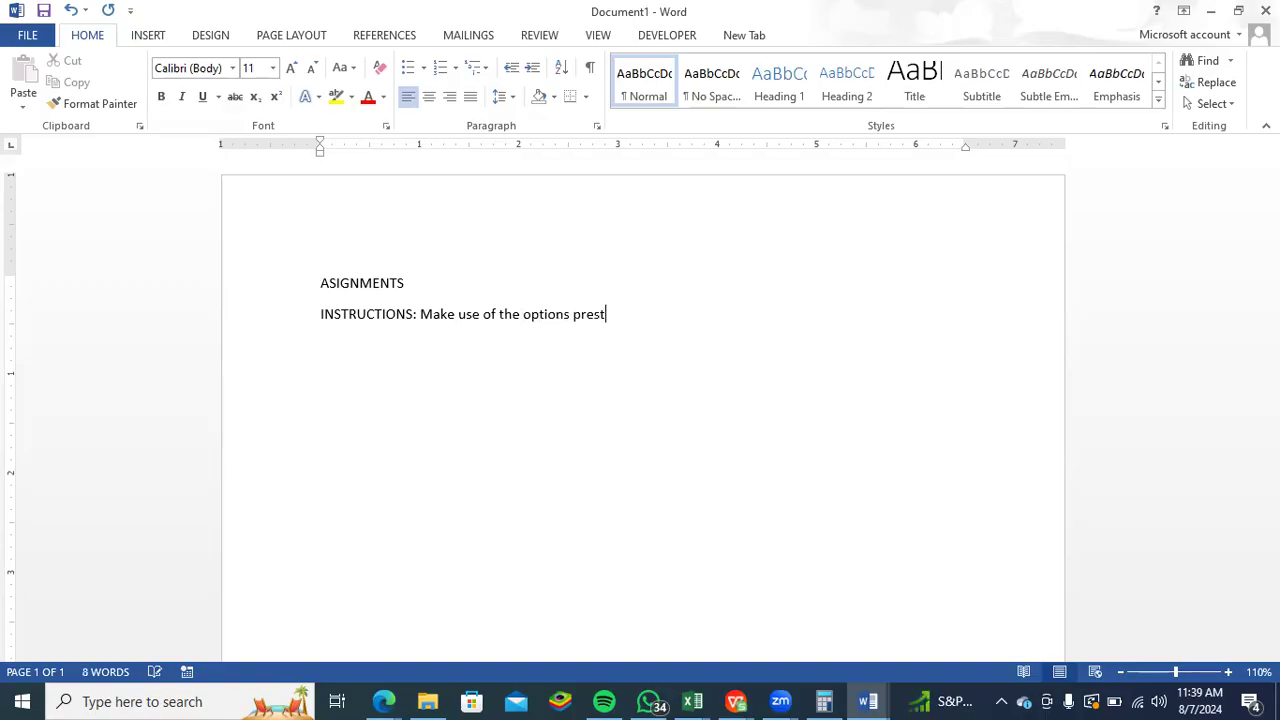
{"action": "key", "text": "BackSpace"}
{"action": "type", "text": "ent in the conditional "}
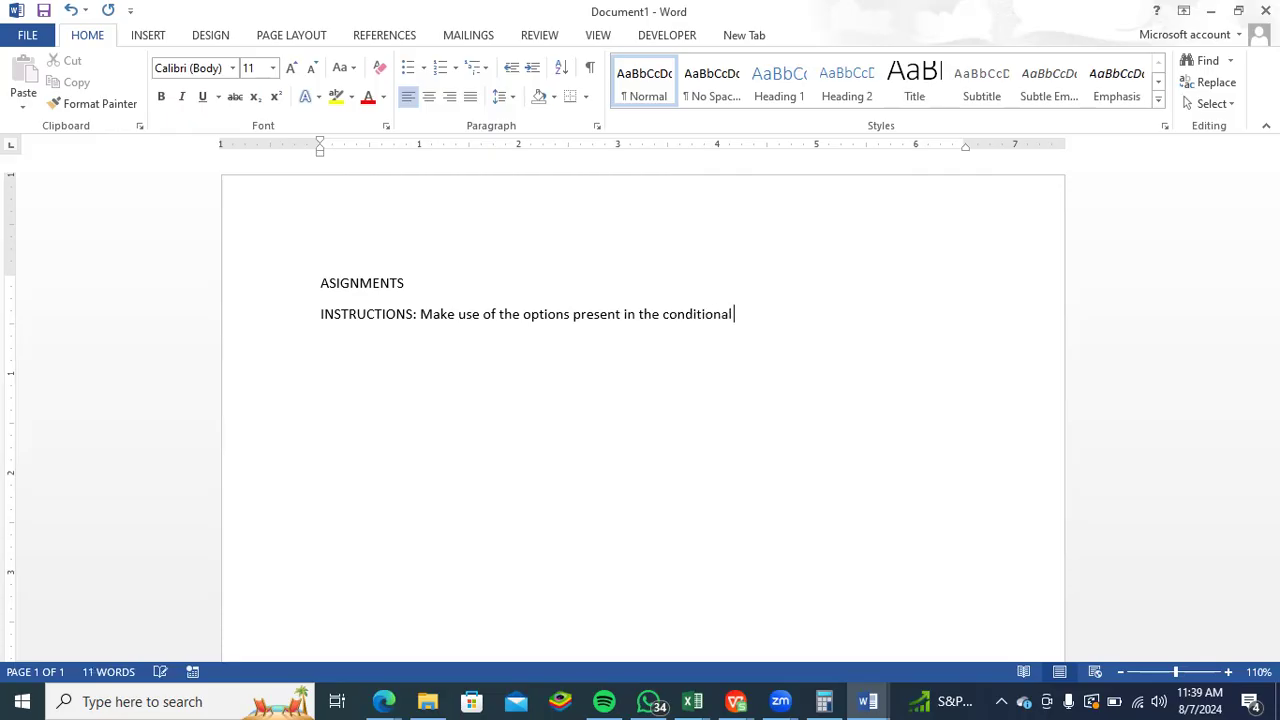
{"action": "type", "text": "formatting"}
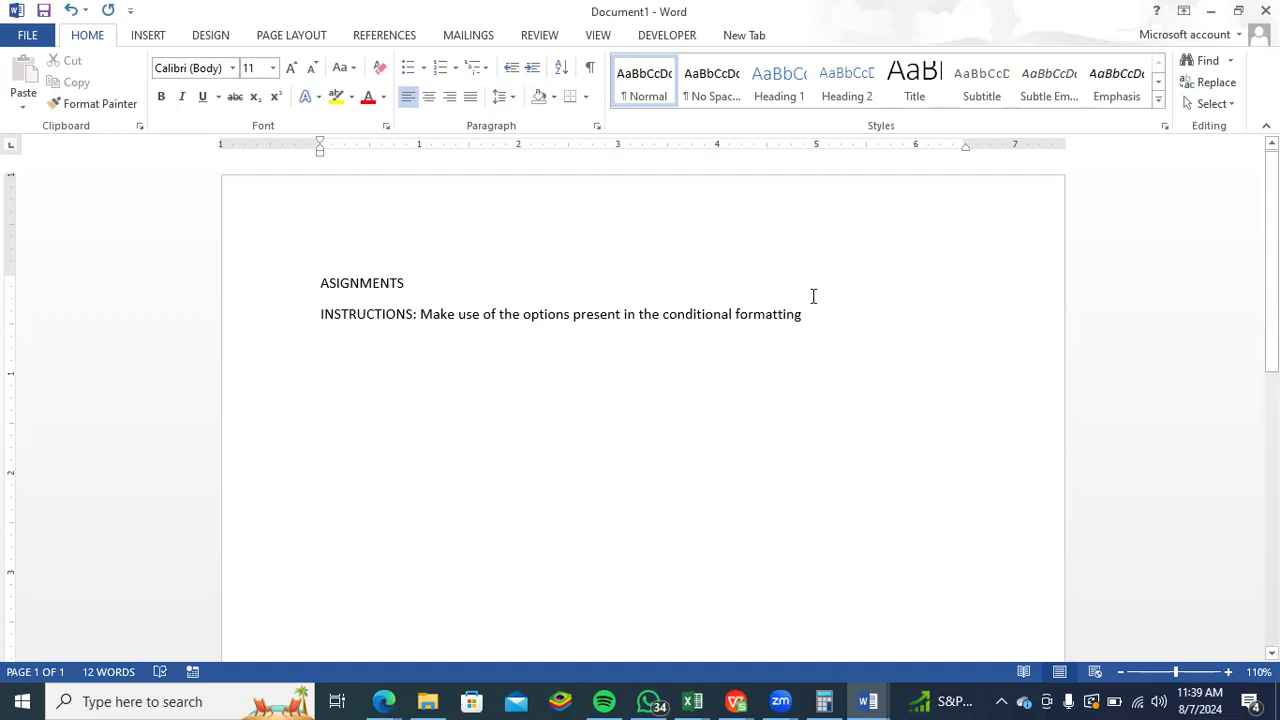
{"action": "type", "text": ":"}
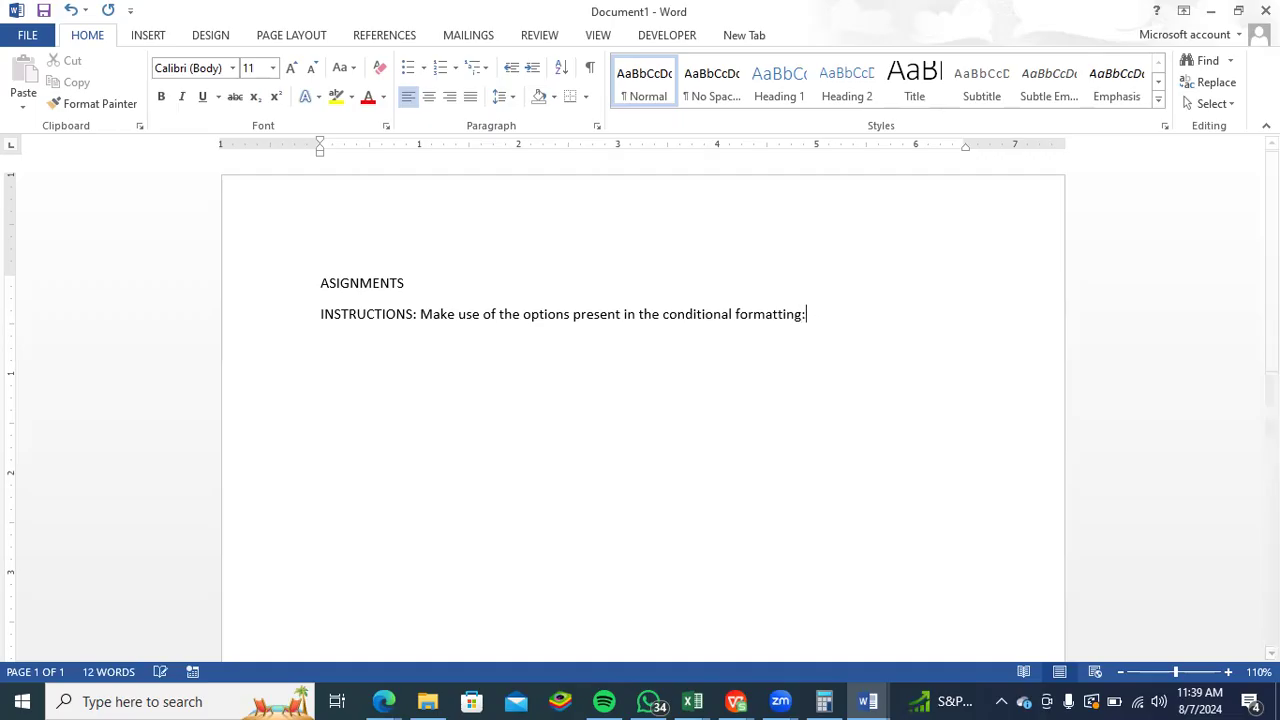
{"action": "type", "text": "Use the icon bars"}
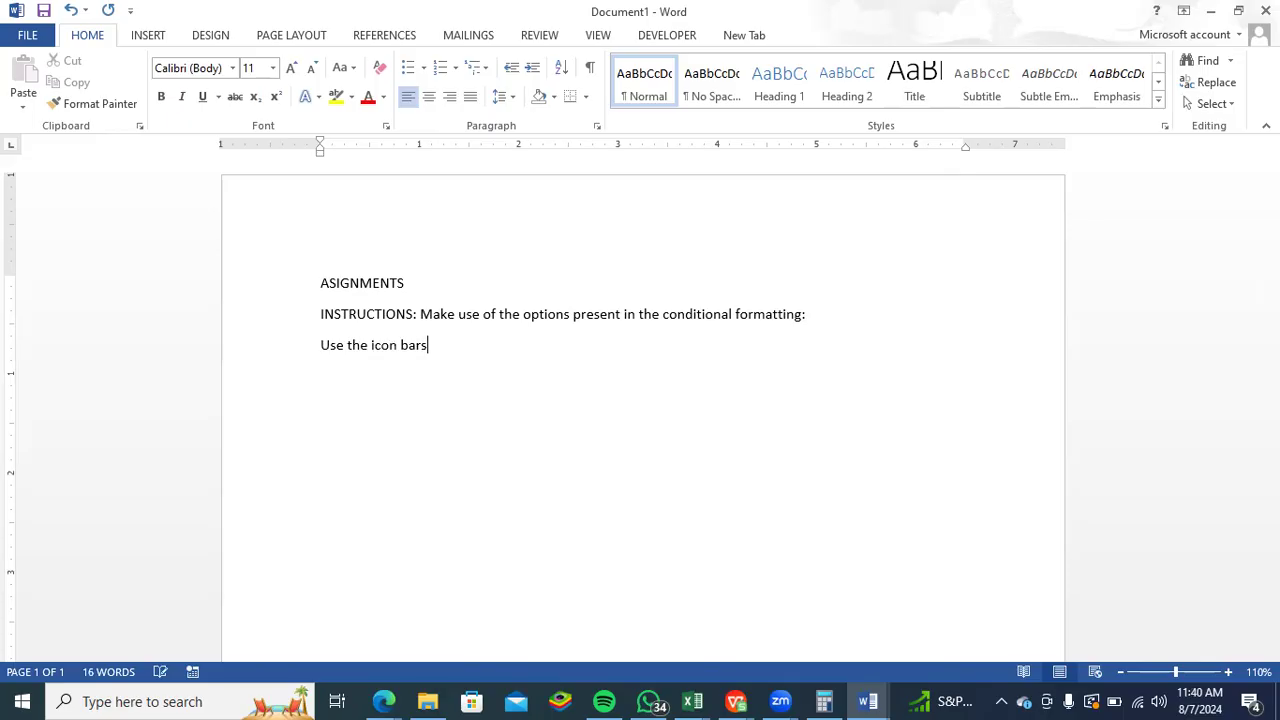
{"action": "type", "text": ", datra"}
- Add the task "Use the icon bars, data bars, and colors bars respectively" on the line below the instructions
{"action": "key", "text": "BackSpace"}
{"action": "type", "text": "a bars"}
{"action": "type", "text": ", N"}
{"action": "type", "text": "AND"}
{"action": "key", "text": "BackSpace"}
{"action": "key", "text": "BackSpace"}
{"action": "key", "text": "BackSpace"}
{"action": "type", "text": "and colo"}
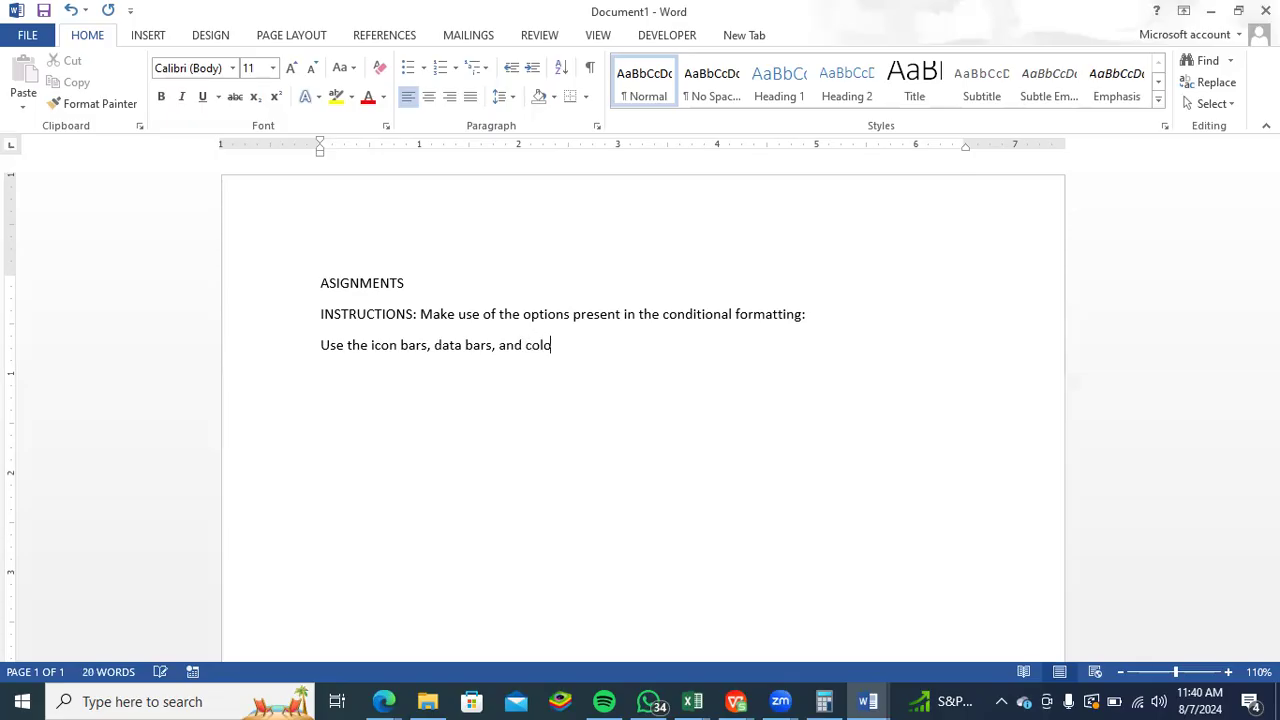
{"action": "type", "text": "rs bars respec"}
{"action": "type", "text": "tive,"}
{"action": "type", "text": "ly"}
{"action": "type", "text": "D"}
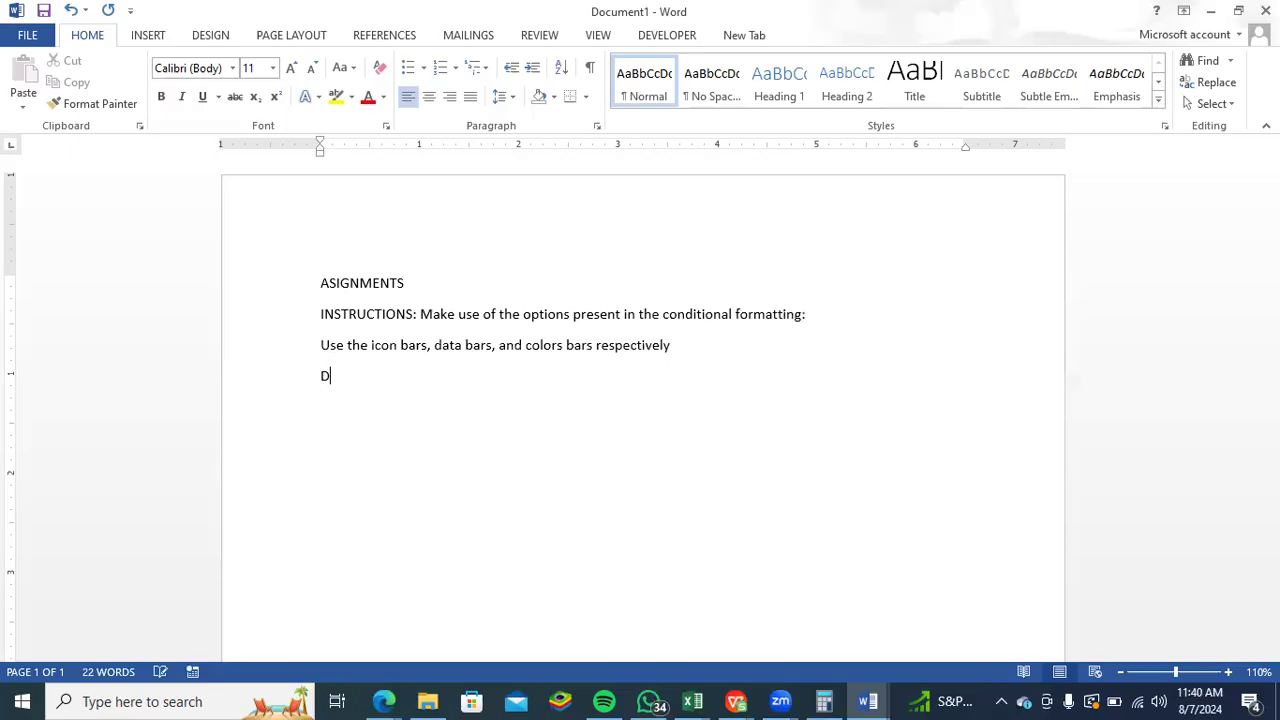
{"action": "type", "text": "ind the duplicvat"}
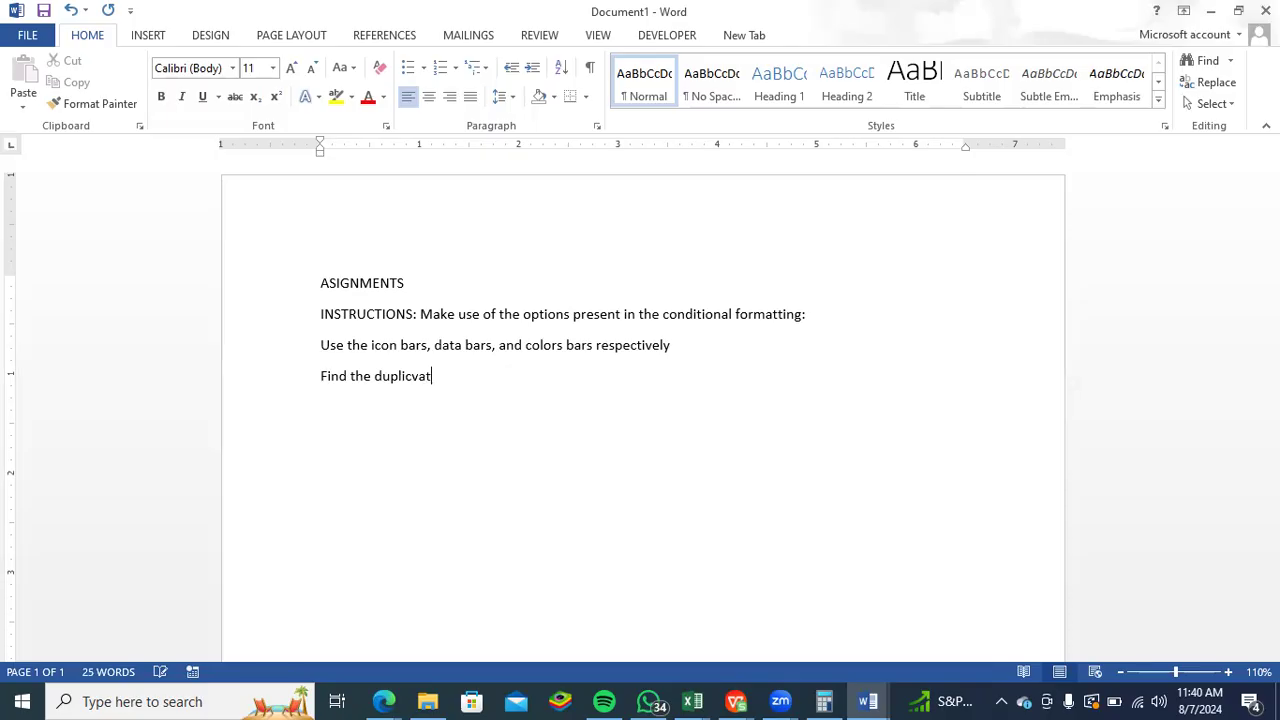
- Add the task "Find the duplicates" on its own line below the icon bars task
{"action": "key", "text": "BackSpace"}
{"action": "key", "text": "BackSpace"}
{"action": "type", "text": "ate"}
- Check the task list in the Formatting Prac workbook and add "Number Greater than 30" as the last task in the Word document
{"action": "key", "text": "alt"}
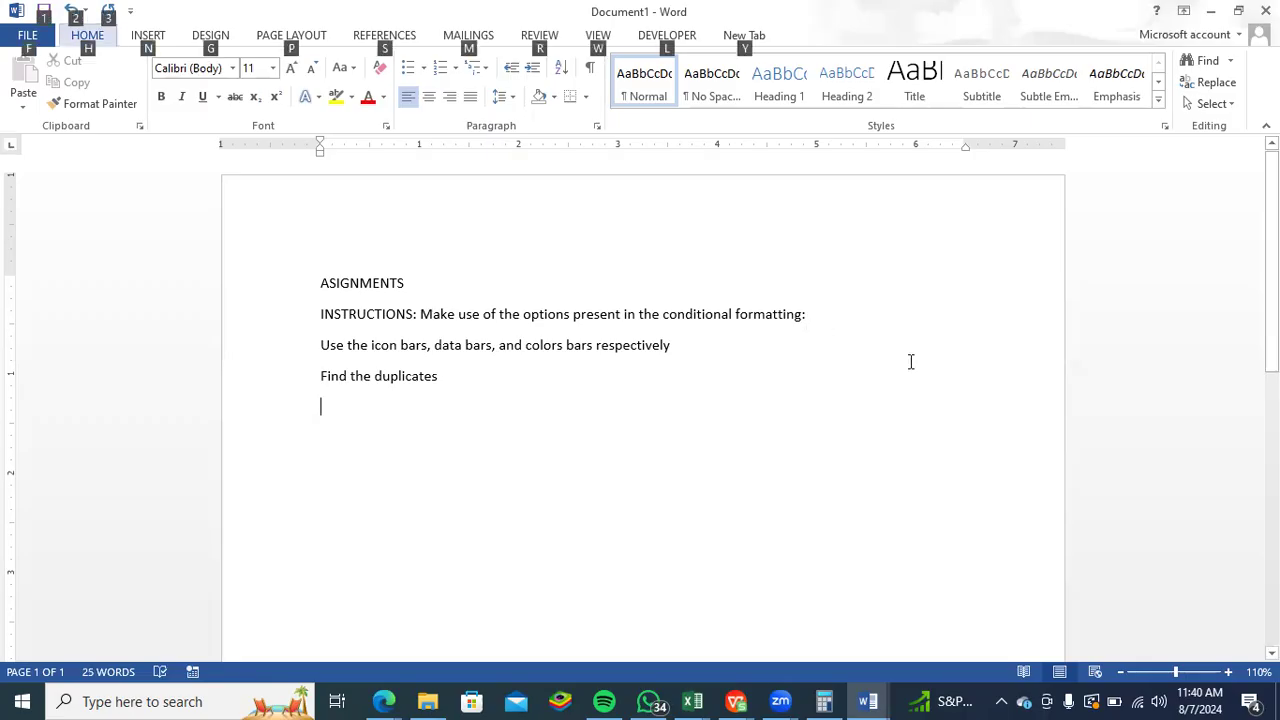
{"action": "key", "text": "alt+Tab"}
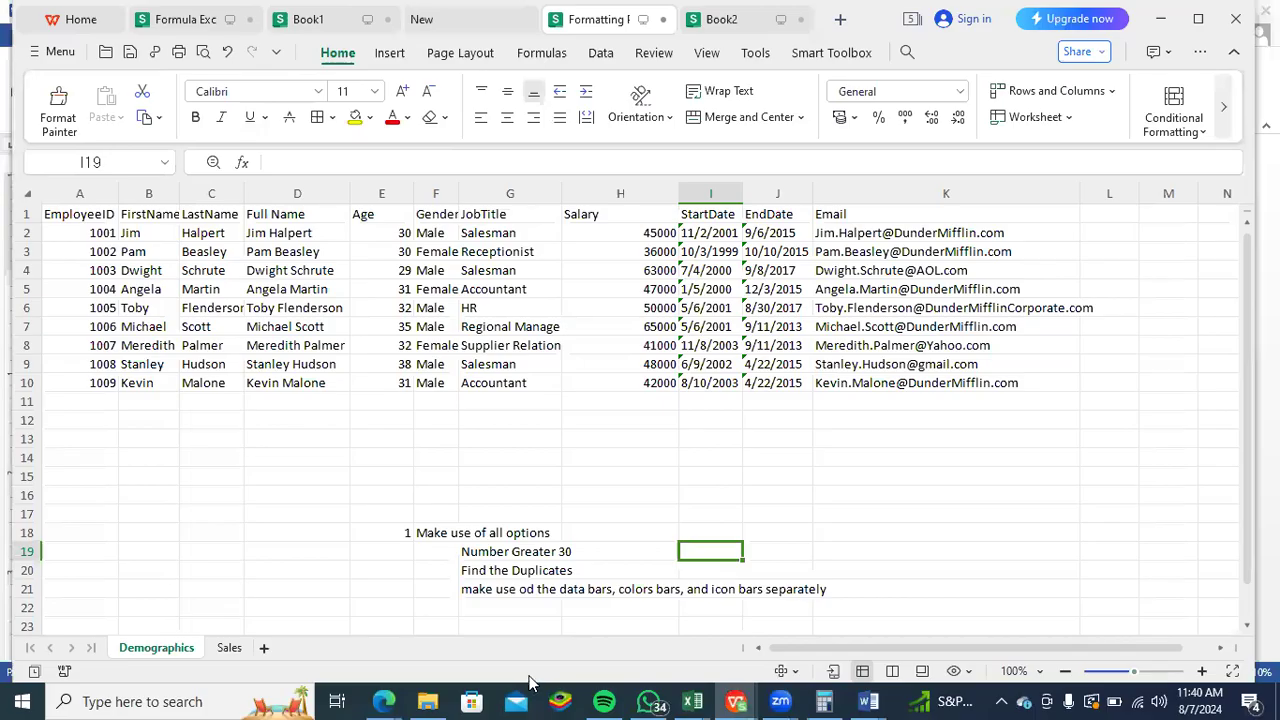
{"action": "key", "text": "alt+Tab"}
{"action": "type", "text": "N"}
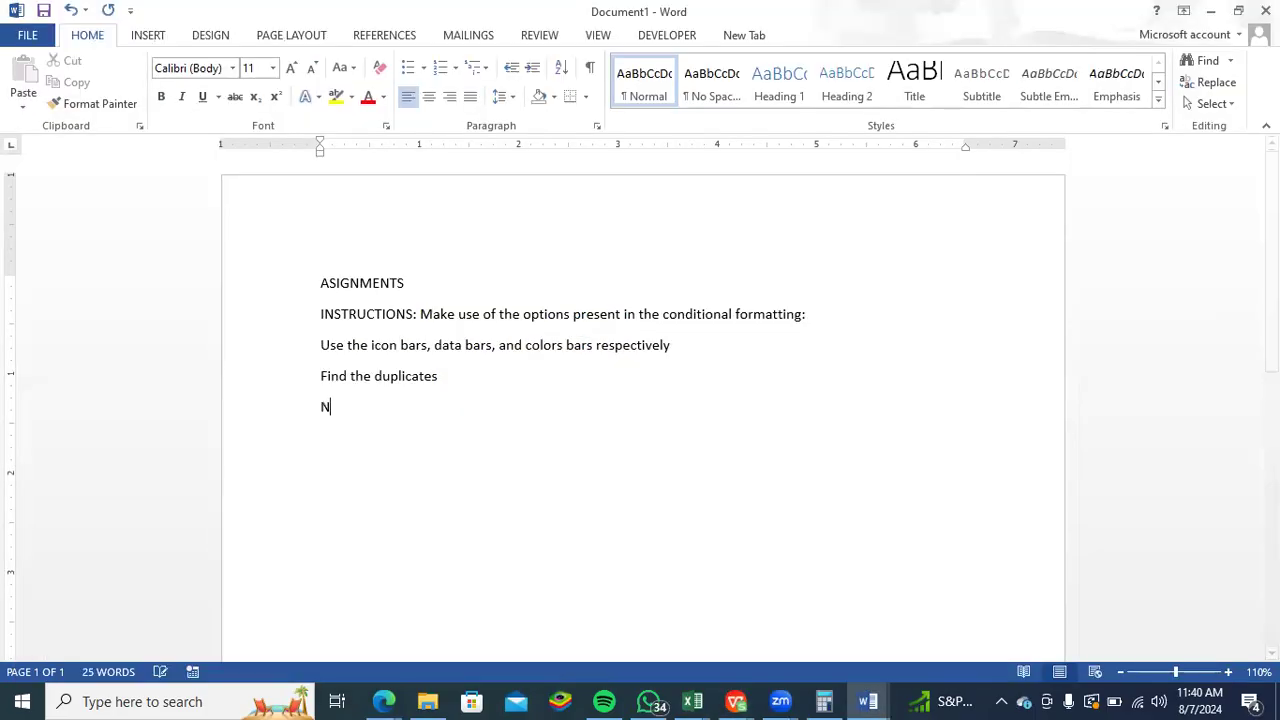
{"action": "type", "text": "umber Gr"}
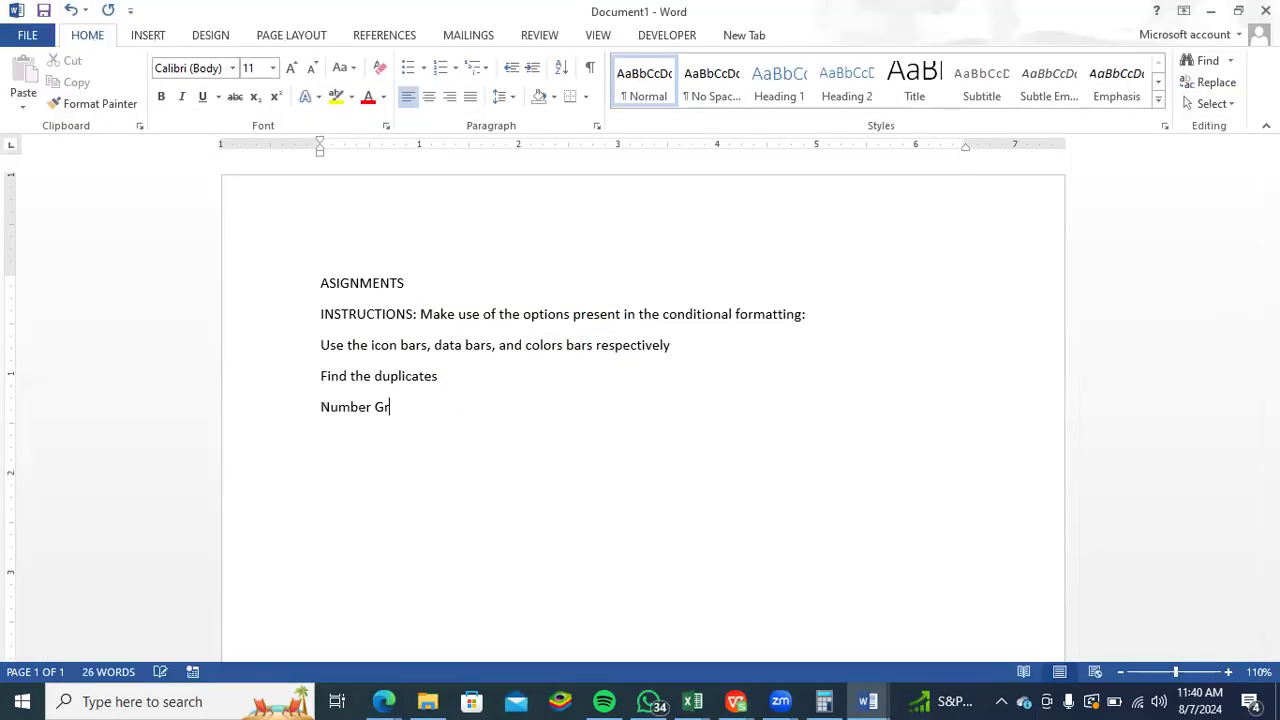
{"action": "type", "text": "eater than 30"}
- Turn the three task lines under the instructions into a numbered list from 1 to 3
{"action": "left_click", "coordinate": [314, 345]}
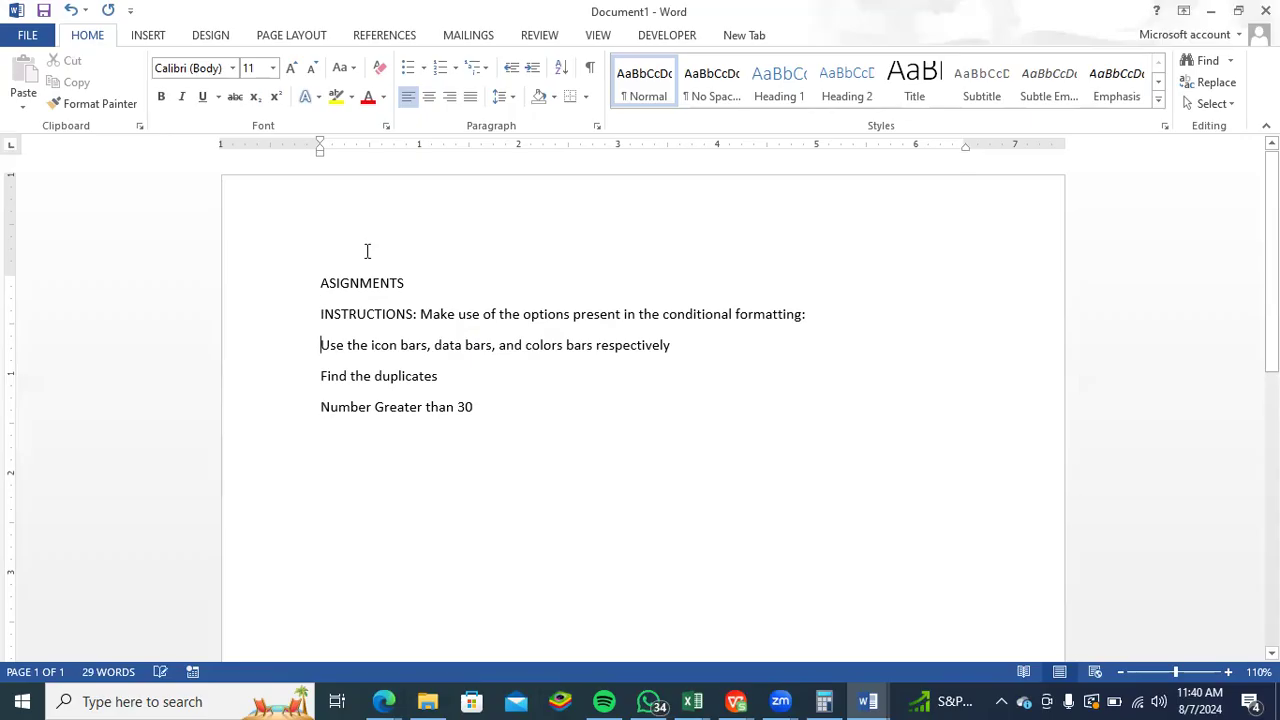
{"action": "left_click", "coordinate": [438, 76]}
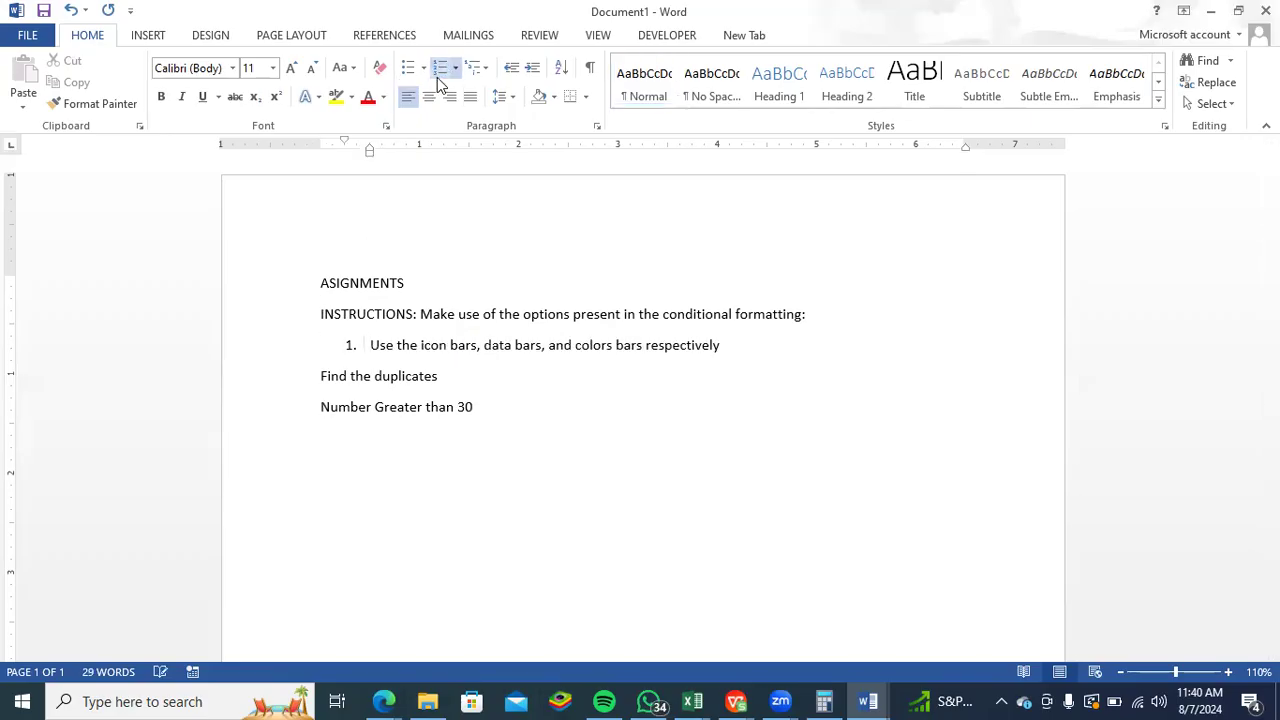
{"action": "left_click", "coordinate": [318, 372]}
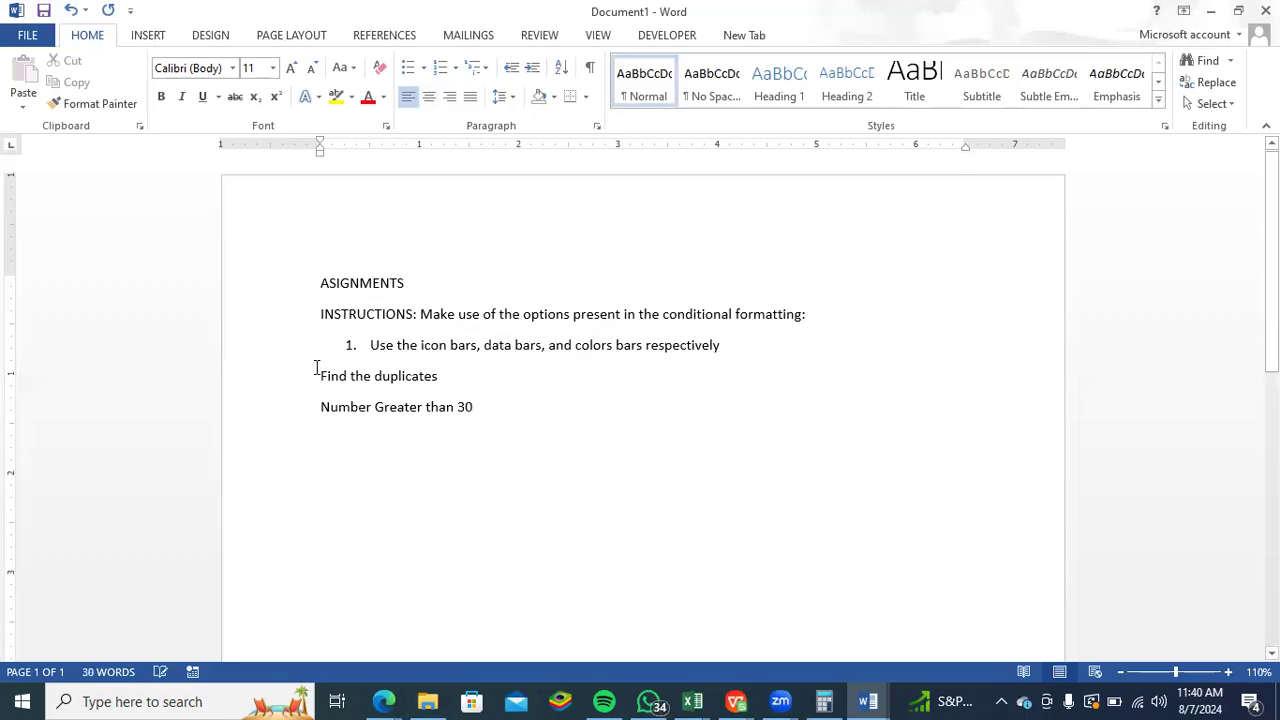
{"action": "key", "text": "BackSpace"}
{"action": "key", "text": "Return"}
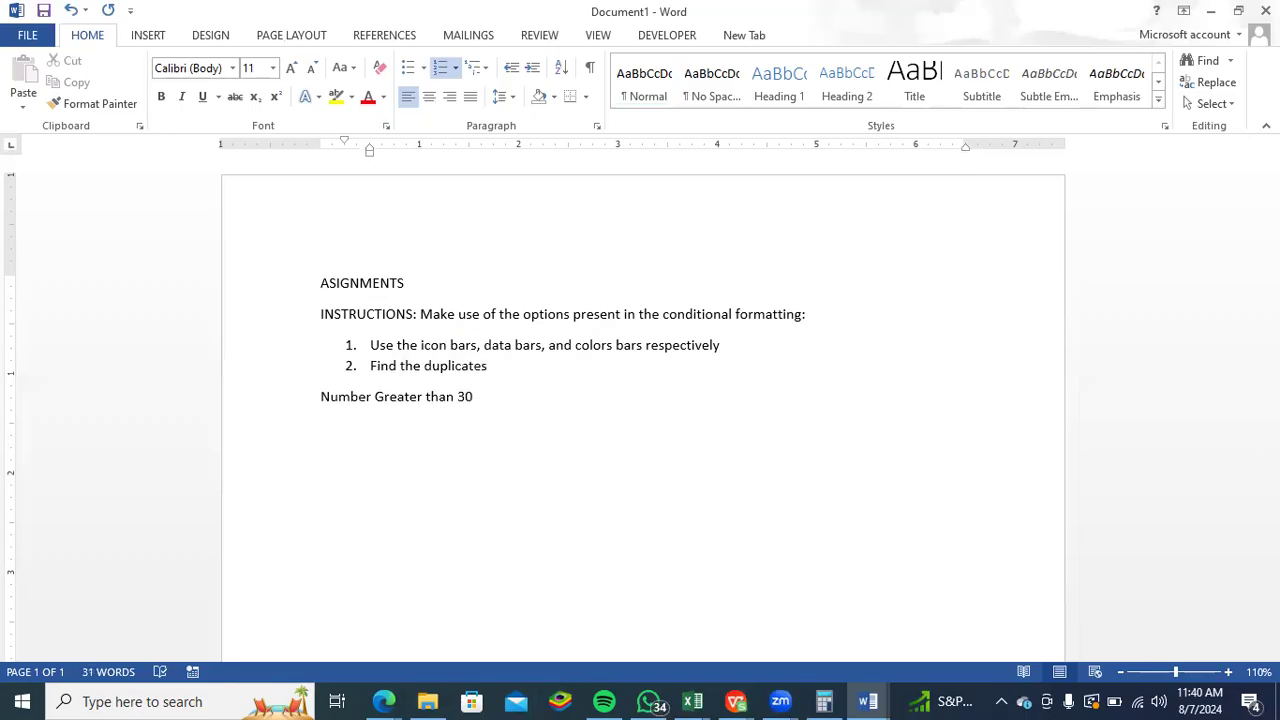
{"action": "left_click", "coordinate": [367, 397]}
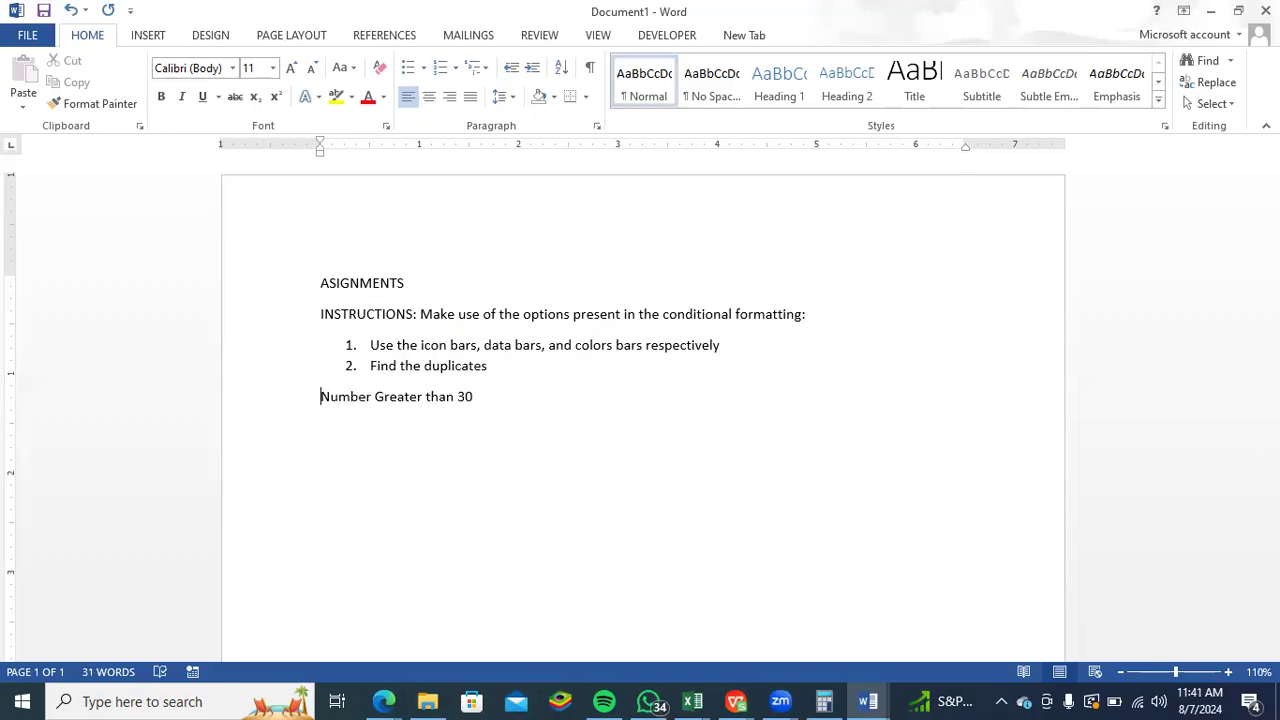
{"action": "key", "text": "BackSpace"}
{"action": "key", "text": "Return"}
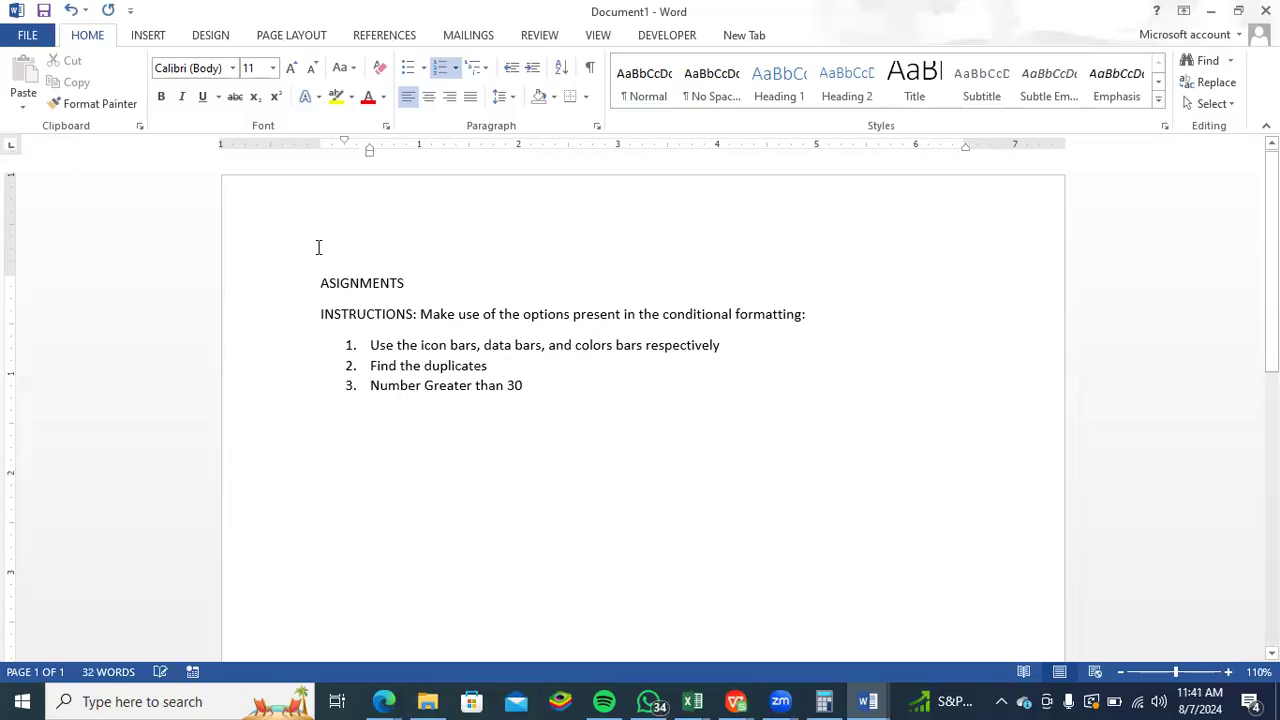
- Correct the title's spelling to "ASSIGNMENTS" and make it bold and centred
{"action": "left_click", "coordinate": [338, 282]}
{"action": "type", "text": "S"}
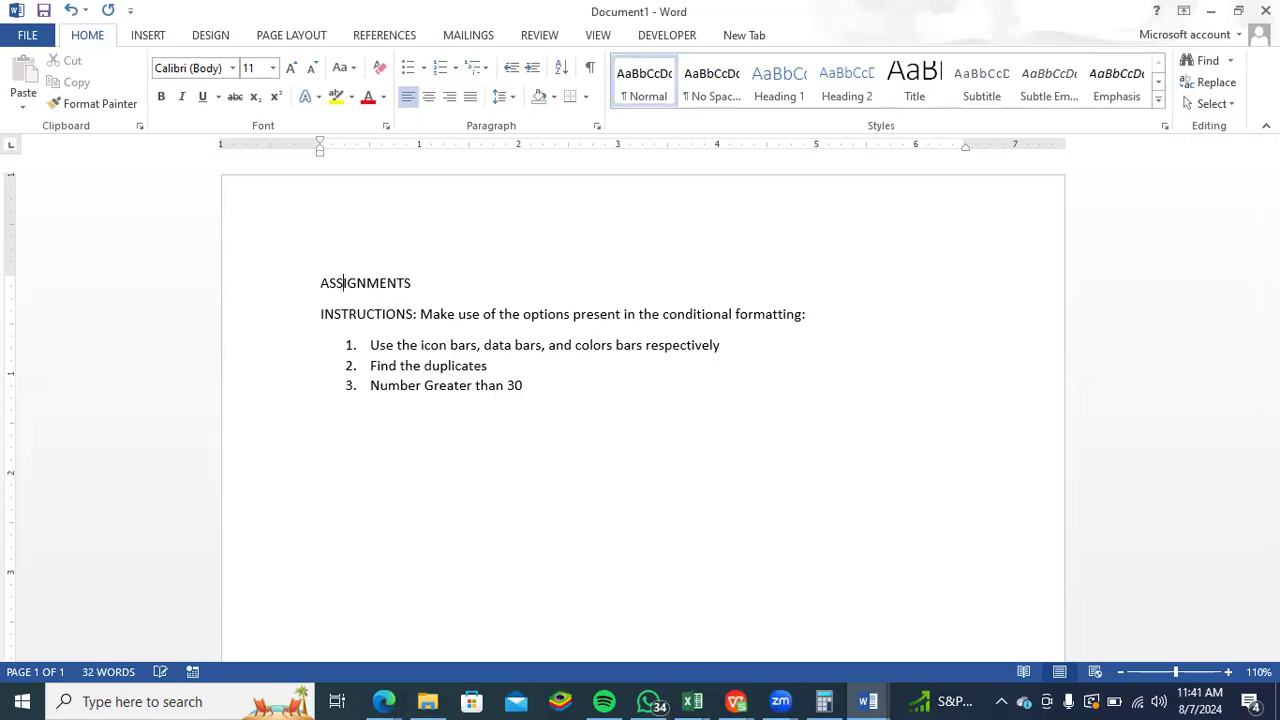
{"action": "left_click_drag", "start_coordinate": [340, 281], "coordinate": [444, 290]}
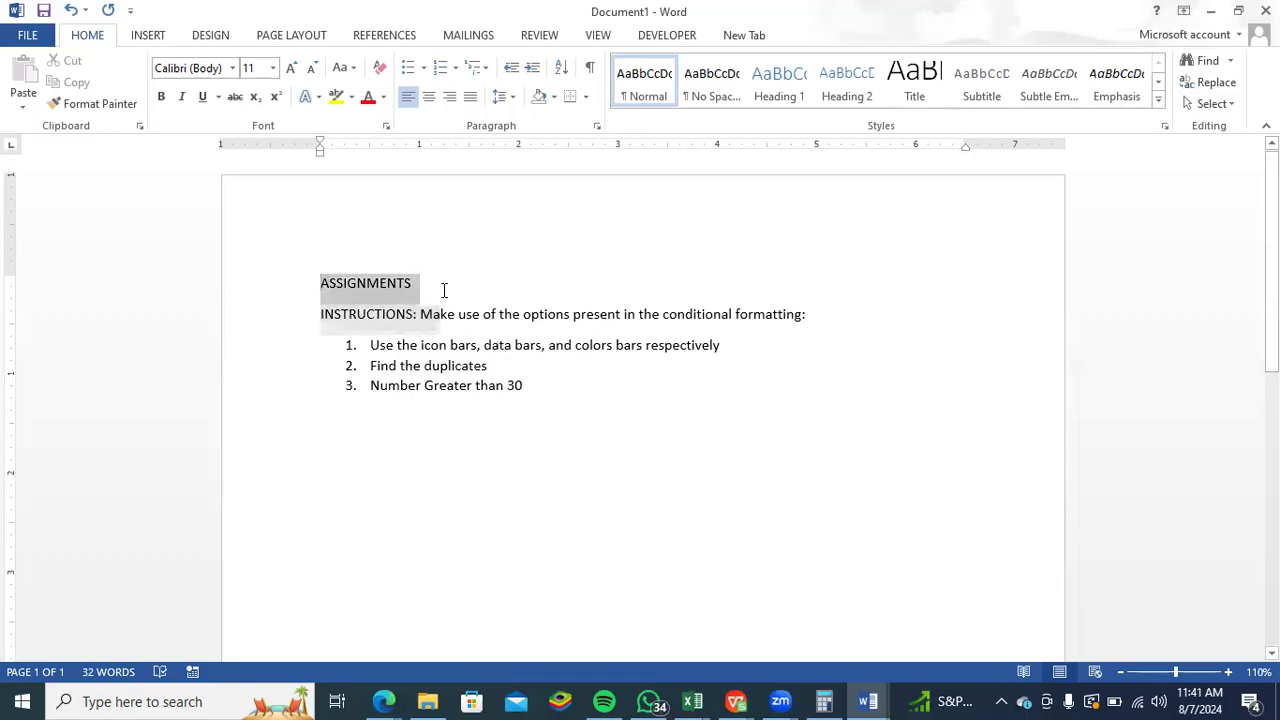
{"action": "left_click", "coordinate": [444, 244]}
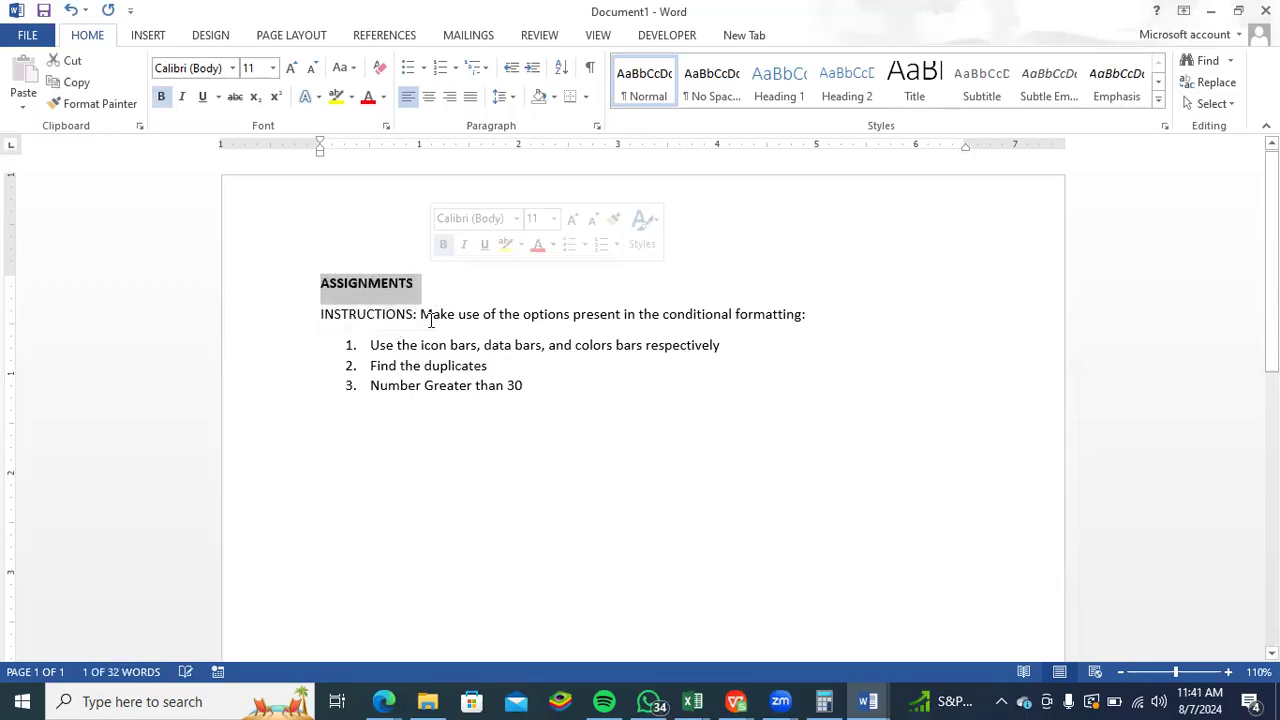
{"action": "left_click", "coordinate": [431, 95]}
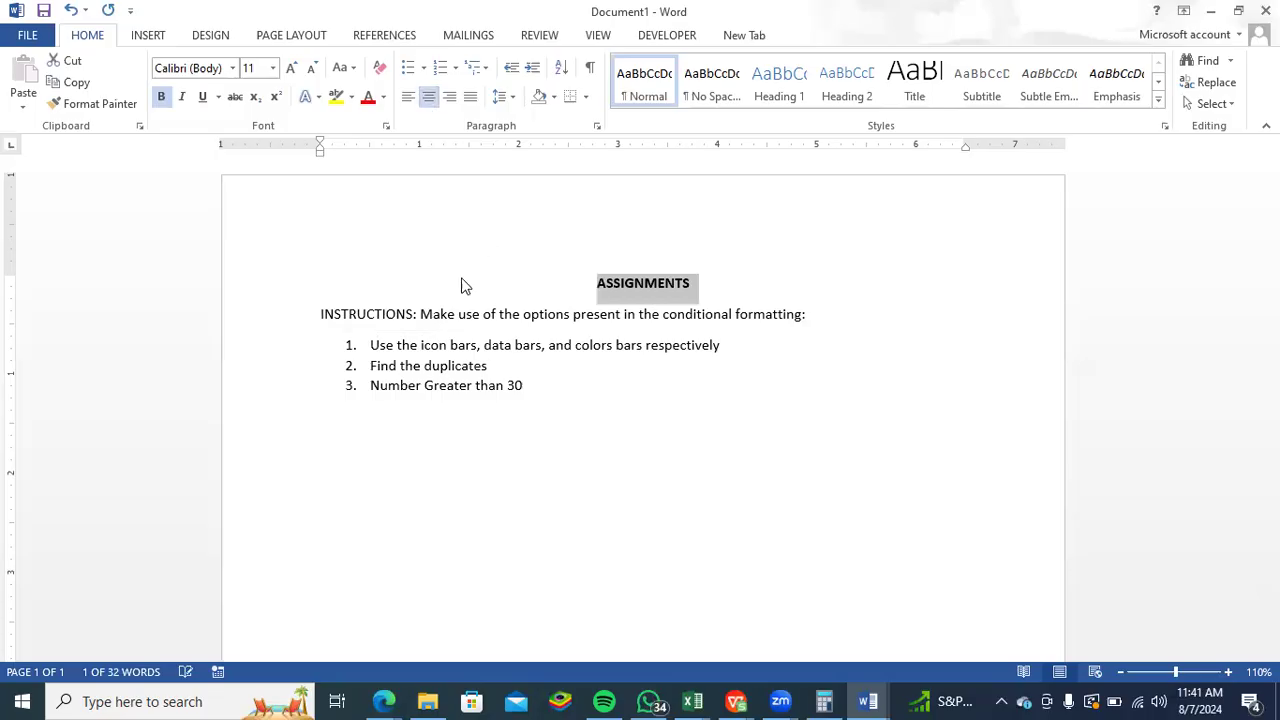
- Make the "INSTRUCTIONS:" label bold and set the font size of the whole document to 14
{"action": "left_click_drag", "start_coordinate": [321, 307], "coordinate": [420, 300]}
{"action": "left_click", "coordinate": [428, 281]}
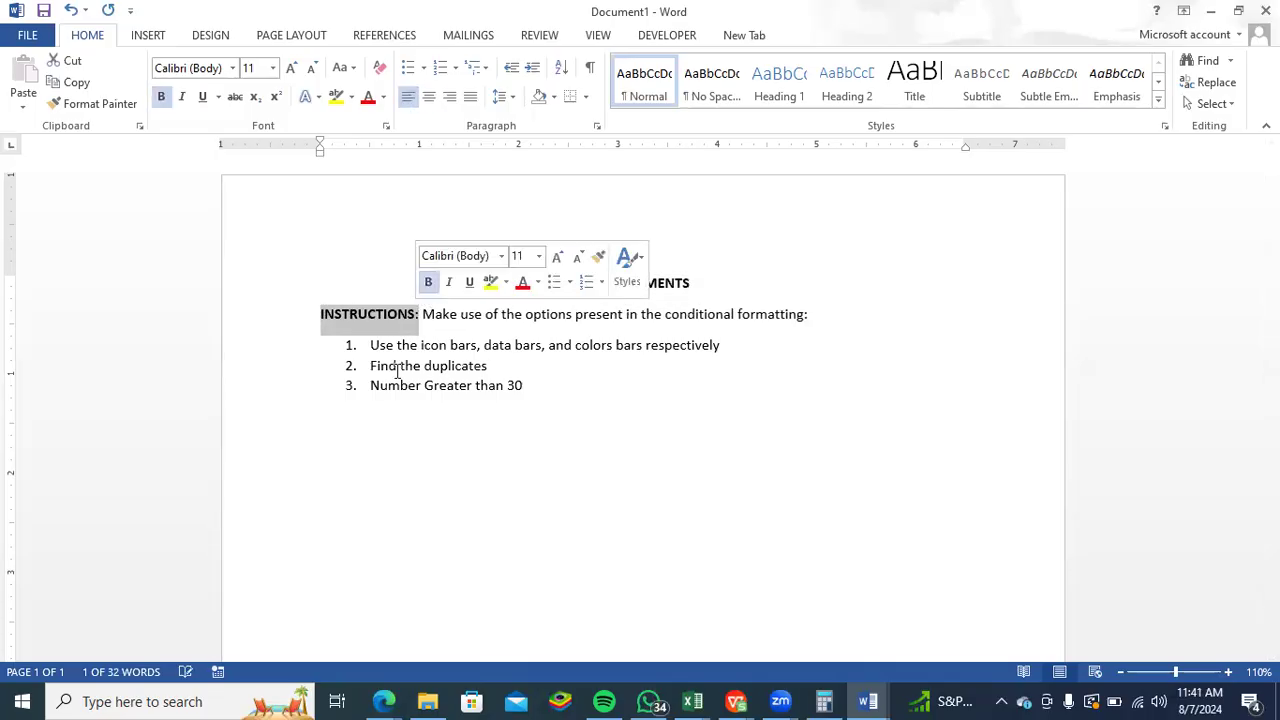
{"action": "key", "text": "Up"}
{"action": "key", "text": "ctrl+a"}
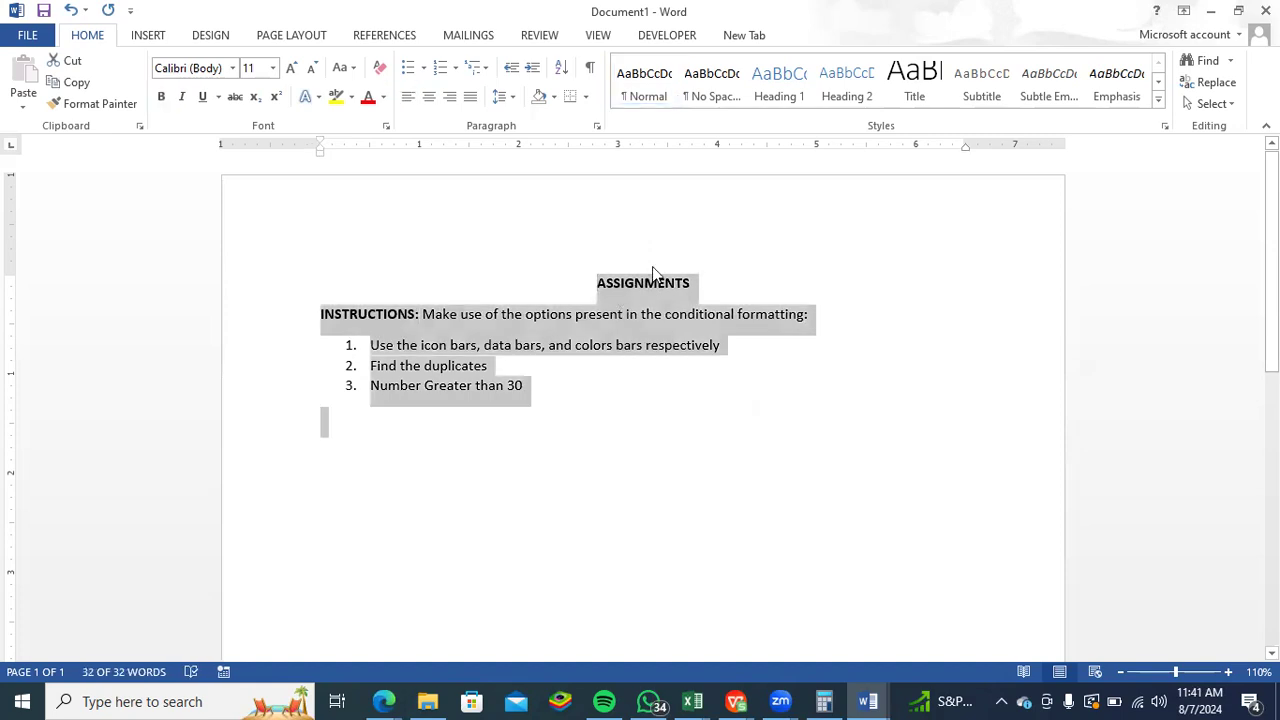
{"action": "left_click", "coordinate": [272, 68]}
{"action": "left_click", "coordinate": [257, 184]}
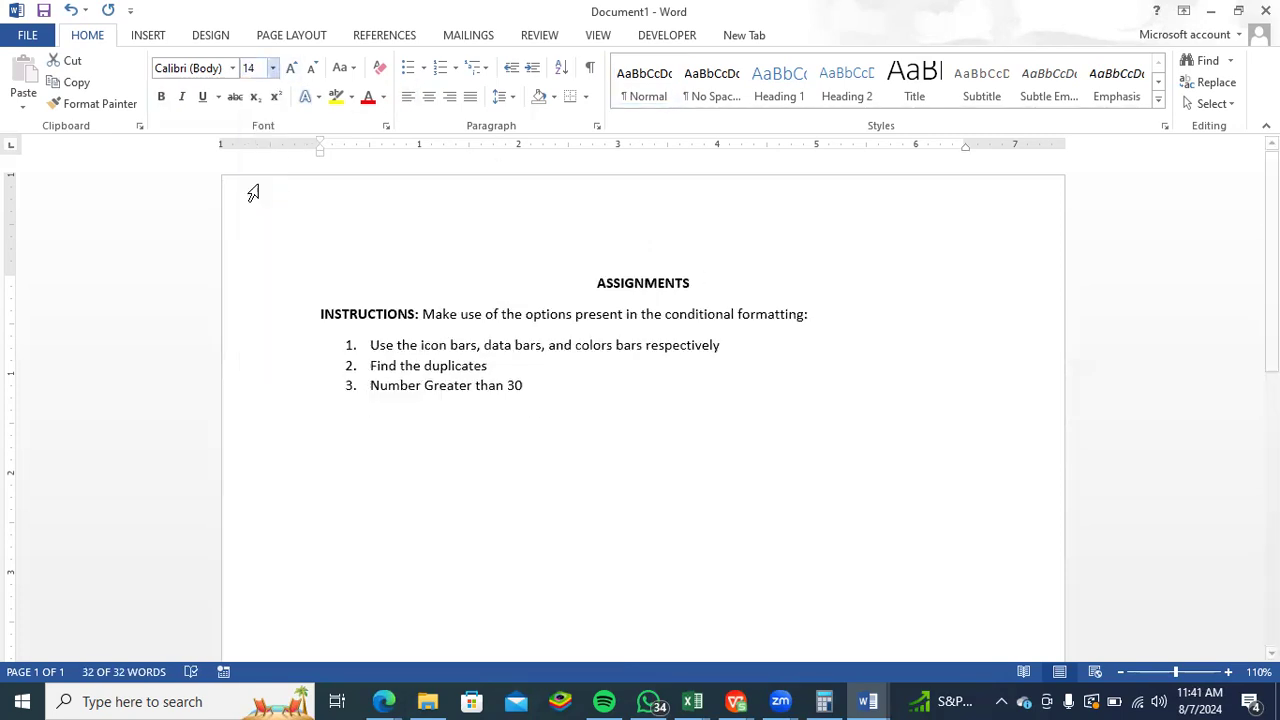
- Set the "ASSIGNMENTS" title's font size to 22 and underline it
{"action": "left_click_drag", "start_coordinate": [580, 290], "coordinate": [714, 287]}
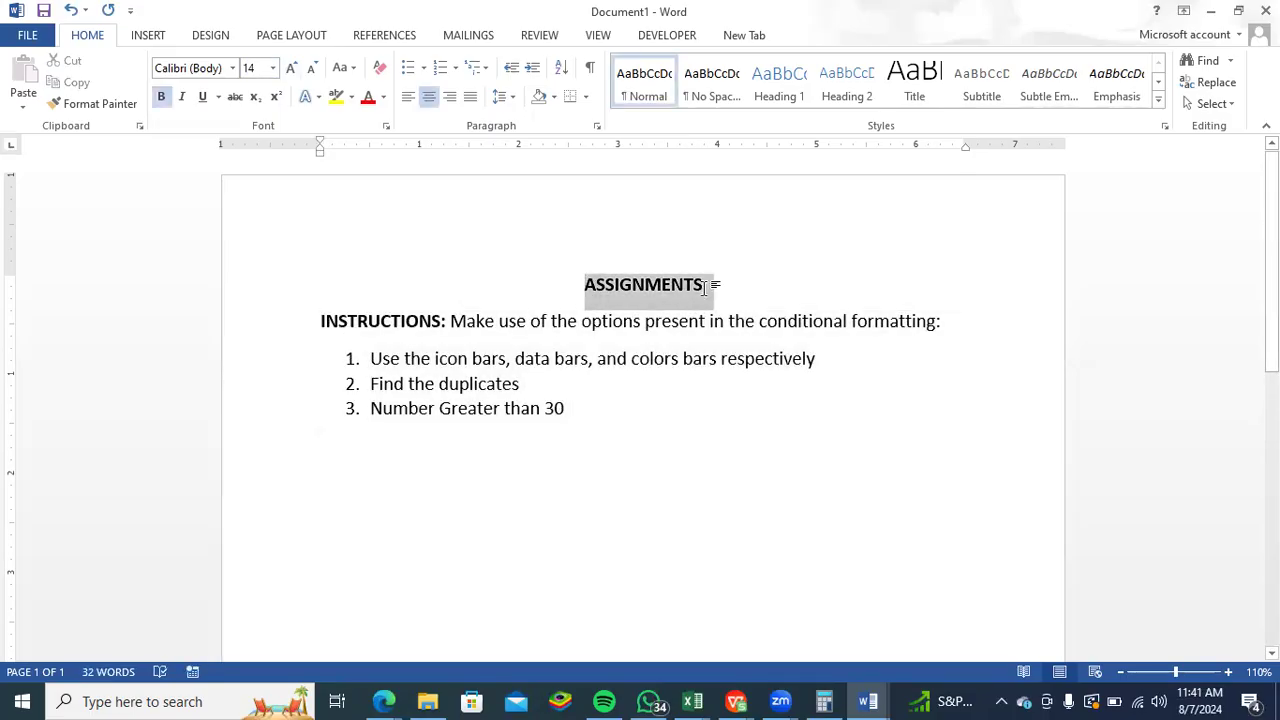
{"action": "left_click", "coordinate": [825, 232]}
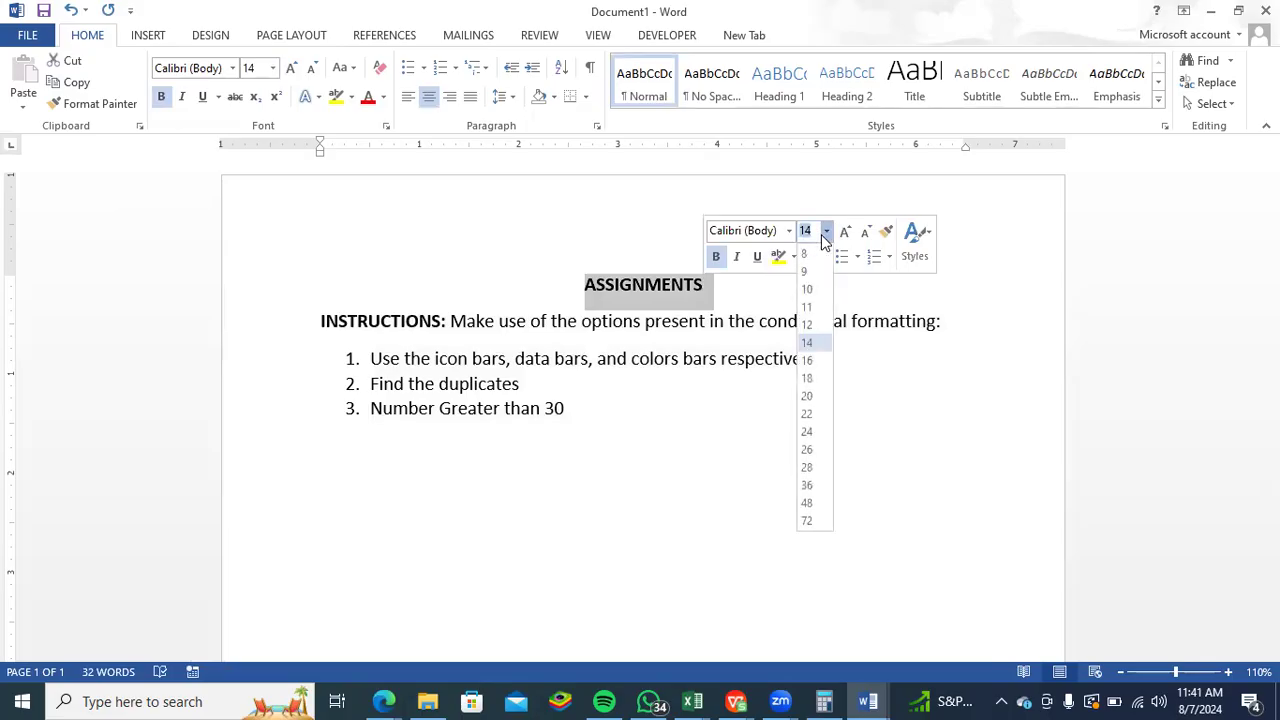
{"action": "left_click", "coordinate": [806, 420]}
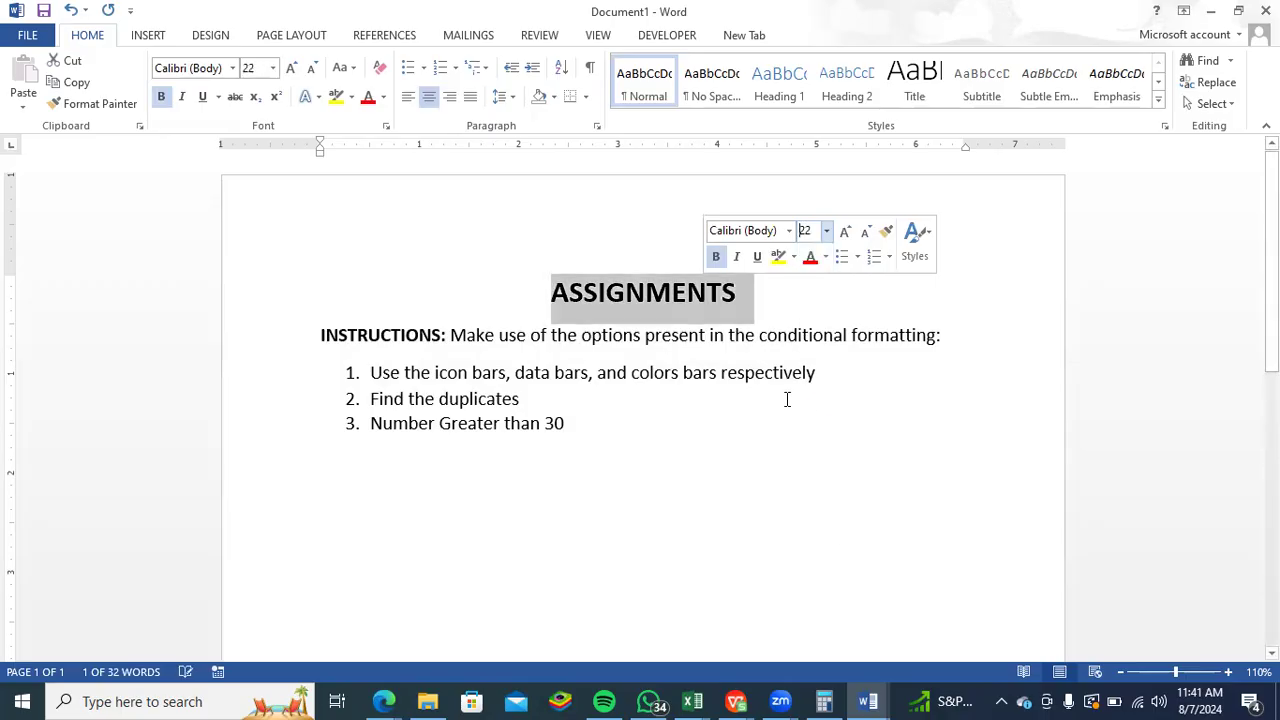
{"action": "left_click", "coordinate": [202, 96]}
- Add a full stop at the end of each of the three numbered tasks
{"action": "left_click", "coordinate": [565, 423]}
{"action": "type", "text": "."}
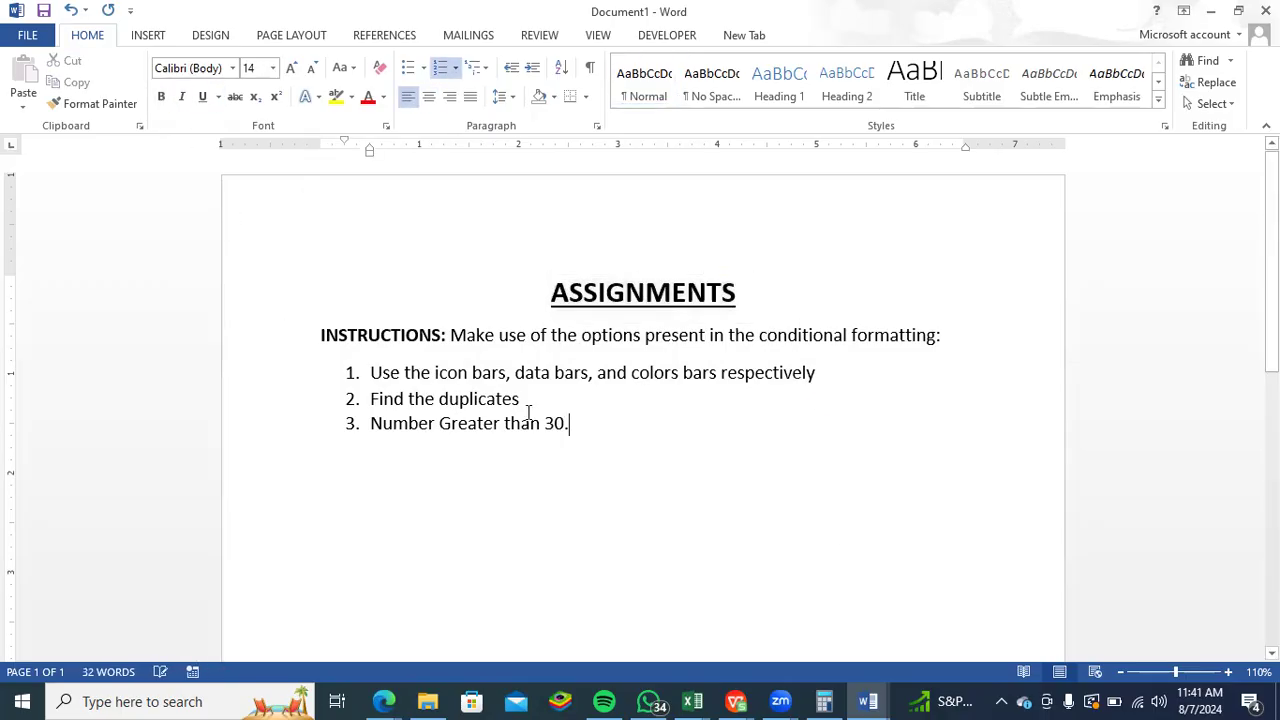
{"action": "type", "text": "."}
{"action": "left_click", "coordinate": [866, 380]}
{"action": "type", "text": "."}
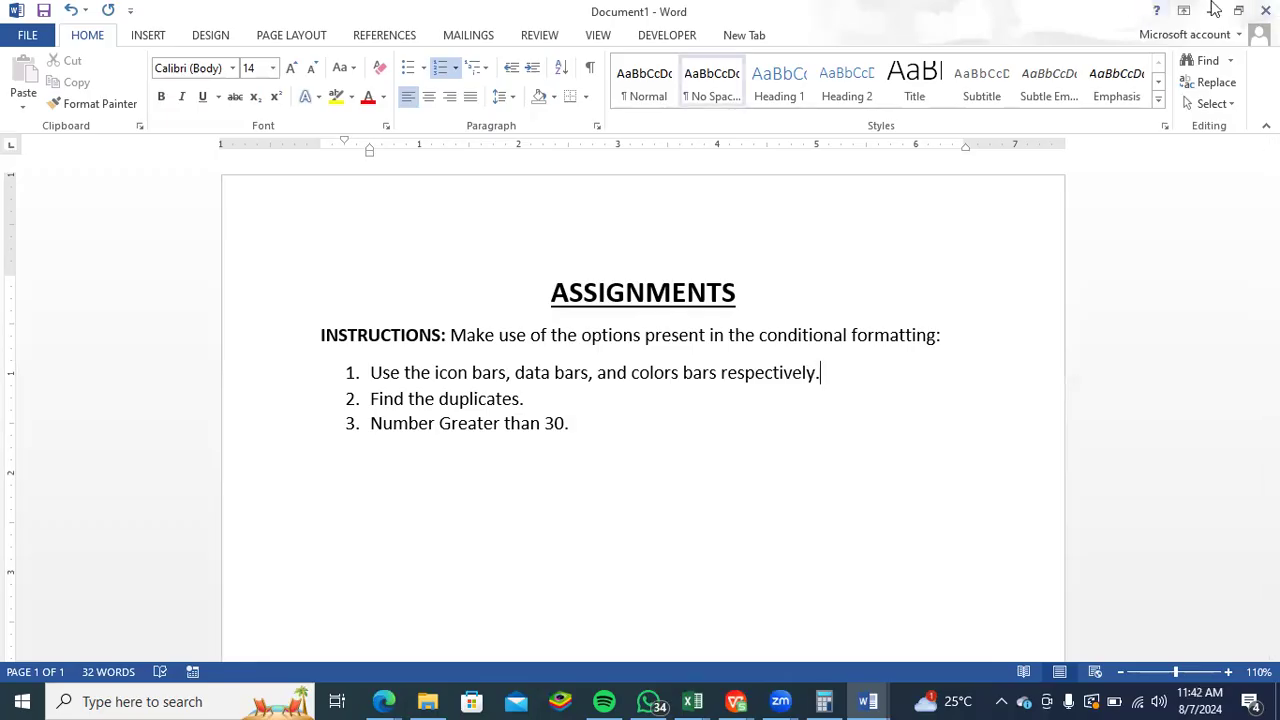
- Reword the third task so that it begins "Find the number Greater than 30", with a lowercase "number"
{"action": "left_click", "coordinate": [1213, 9]}
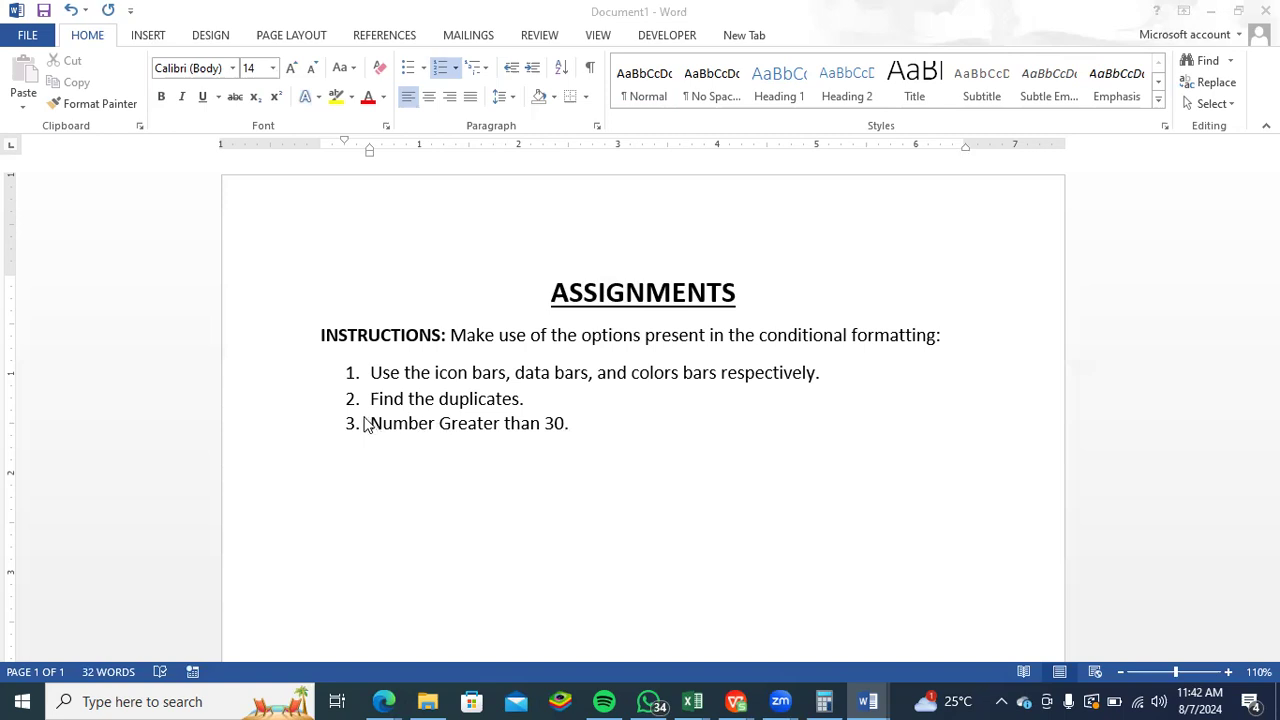
{"action": "left_click", "coordinate": [371, 424]}
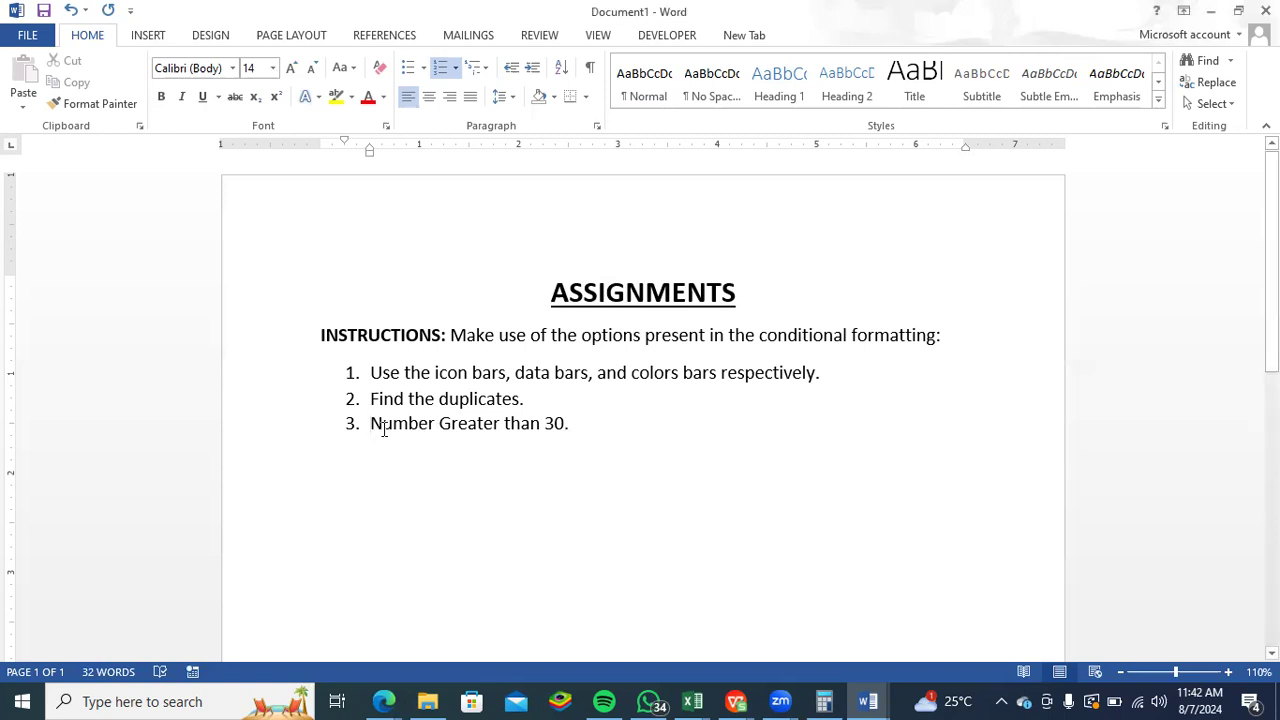
{"action": "key", "text": "Delete"}
{"action": "type", "text": "n"}
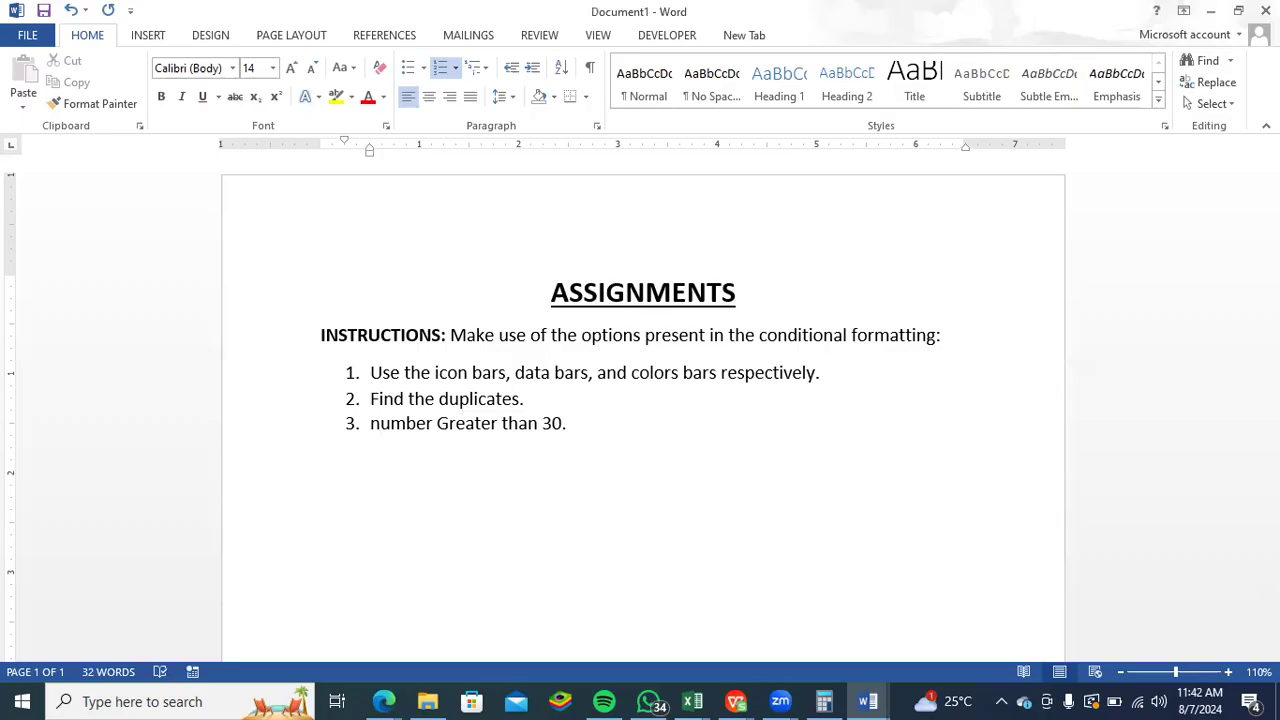
{"action": "type", "text": "Find "}
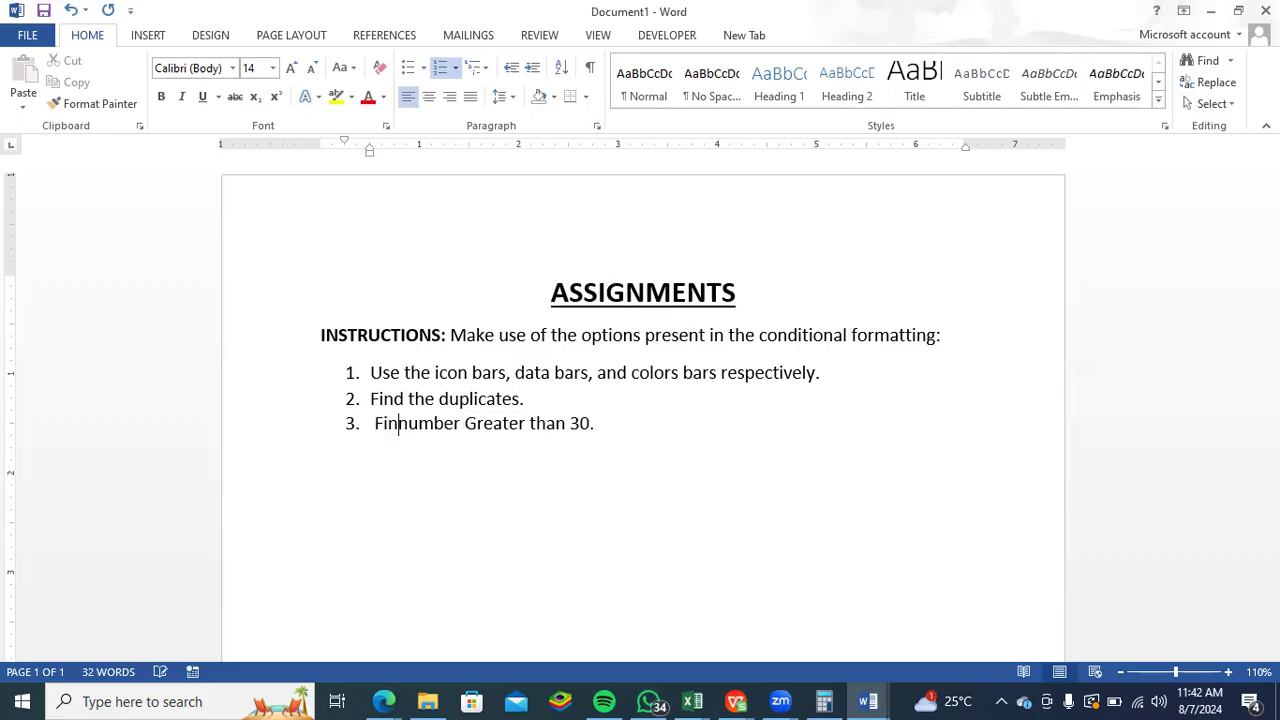
{"action": "type", "text": "t"}
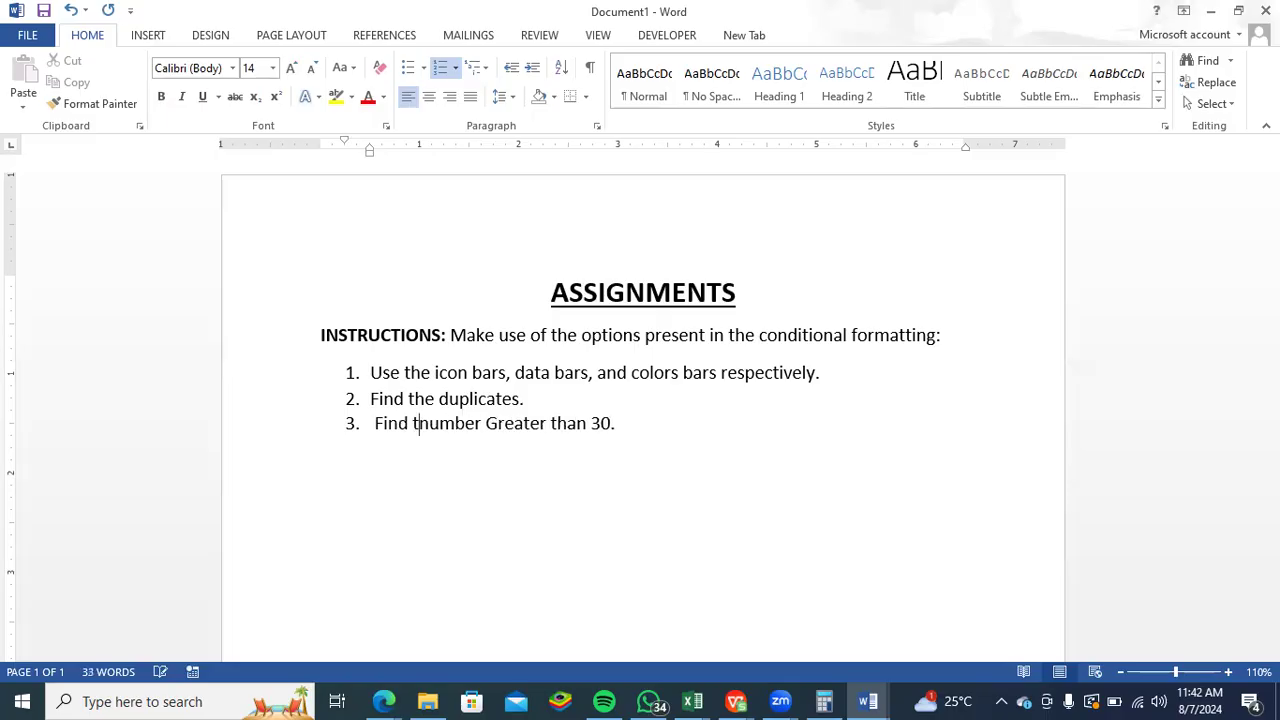
{"action": "type", "text": "he"}
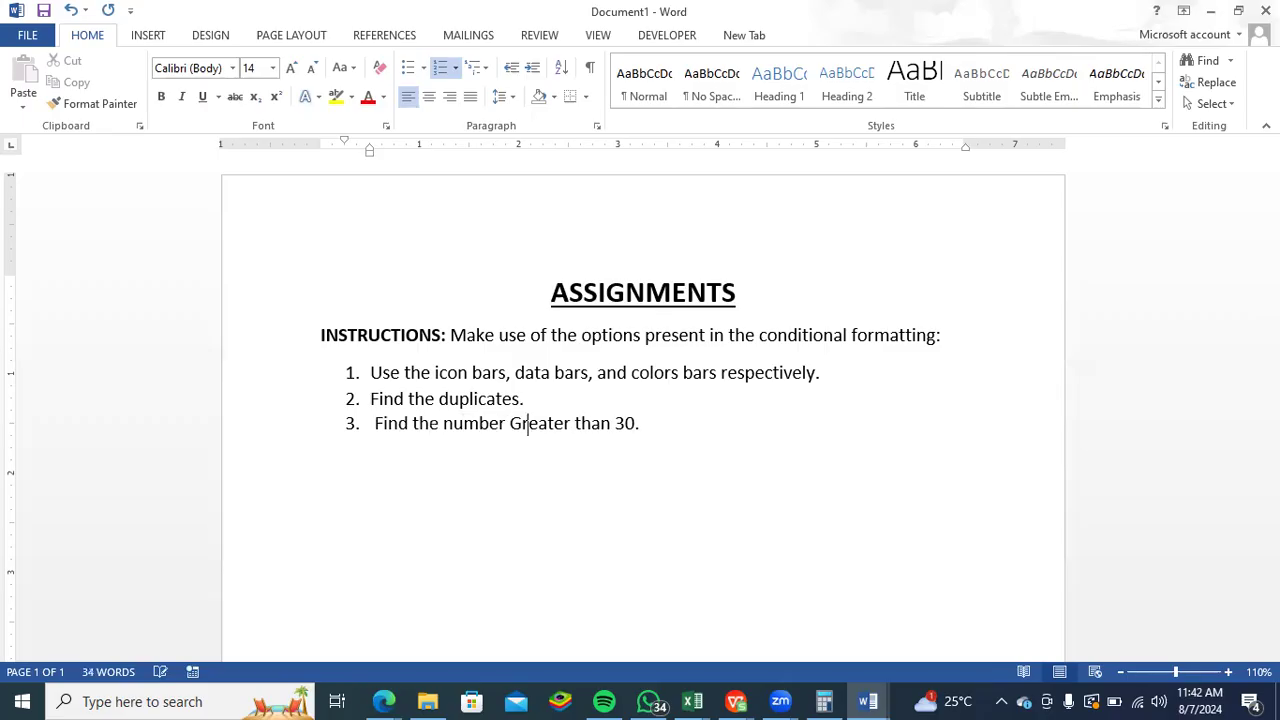
- Insert "under the age column" after "30" in the third task, before its full stop
{"action": "left_click", "coordinate": [320, 493]}
{"action": "key", "text": "BackSpace"}
{"action": "key", "text": "BackSpace"}
{"action": "key", "text": "Left"}
{"action": "type", "text": "un"}
{"action": "type", "text": "s"}
{"action": "key", "text": "BackSpace"}
{"action": "type", "text": "der "}
{"action": "type", "text": "a"}
{"action": "key", "text": "BackSpace"}
{"action": "type", "text": "the age column"}
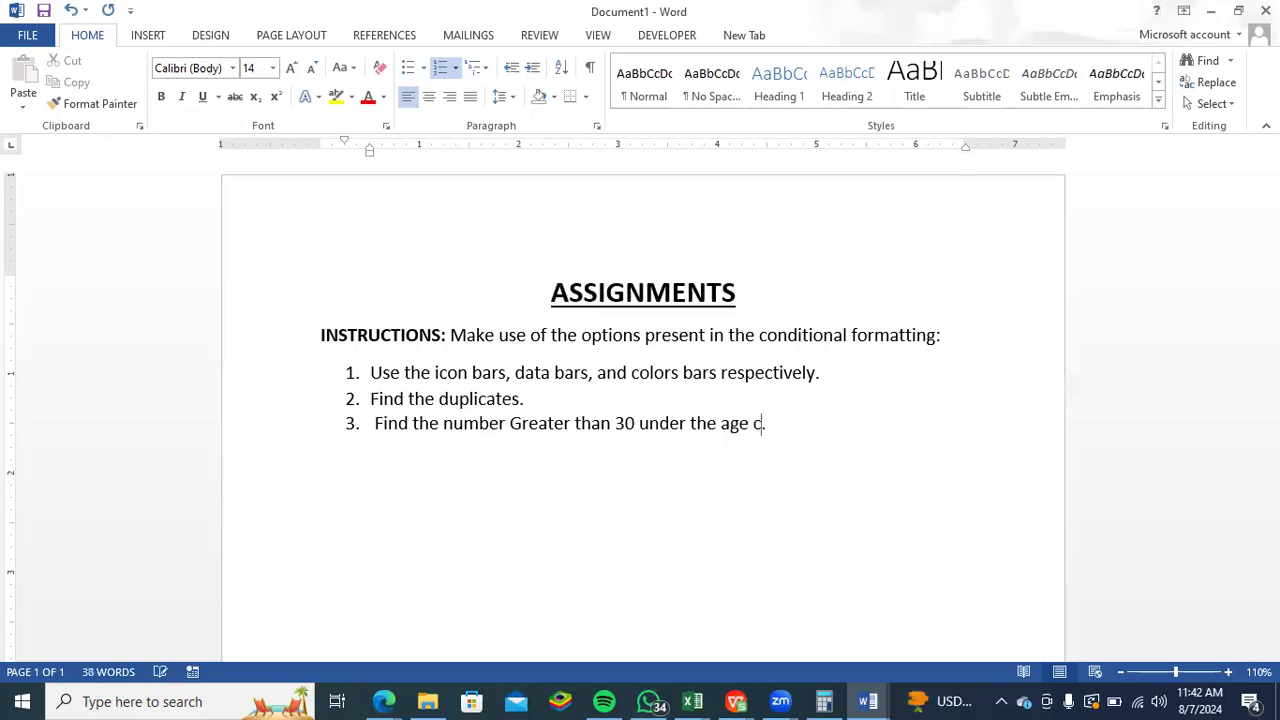
{"action": "key", "text": "Delete"}
{"action": "key", "text": "Return"}
{"action": "key", "text": "BackSpace"}
{"action": "key", "text": "BackSpace"}
{"action": "key", "text": "BackSpace"}
{"action": "key", "text": "BackSpace"}
{"action": "key", "text": "BackSpace"}
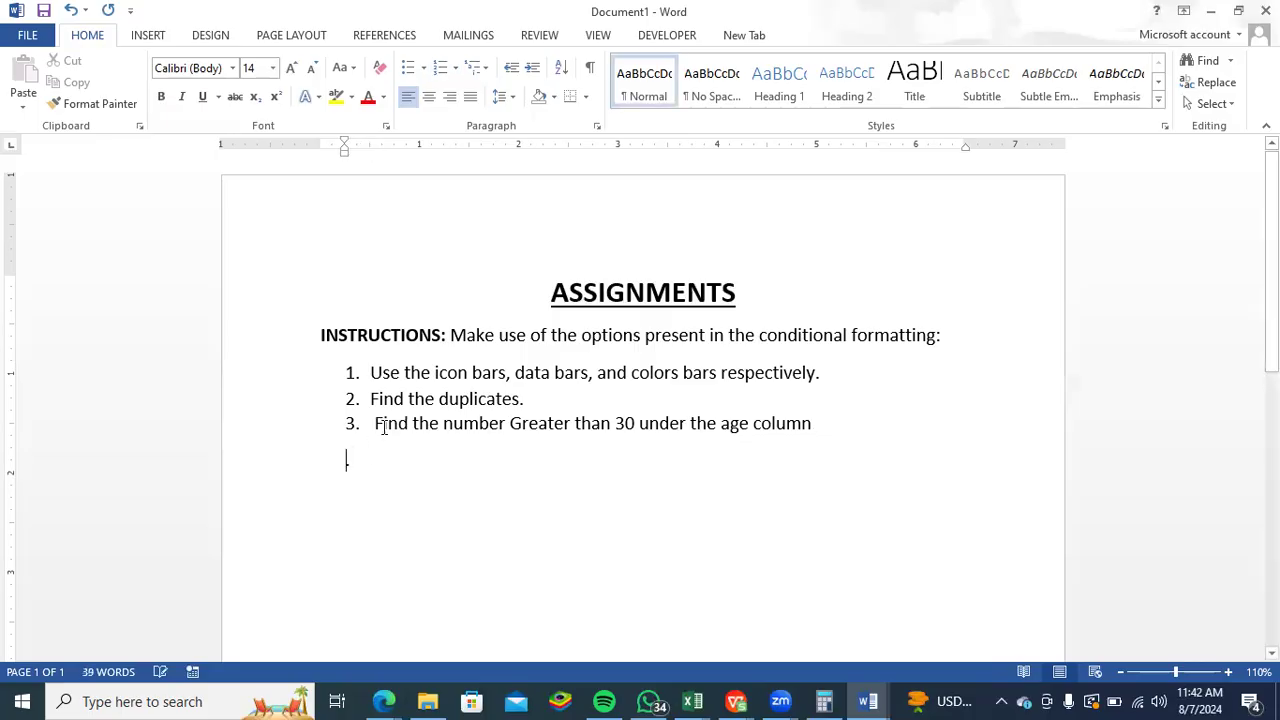
{"action": "type", "text": "n"}
{"action": "left_click", "coordinate": [832, 424]}
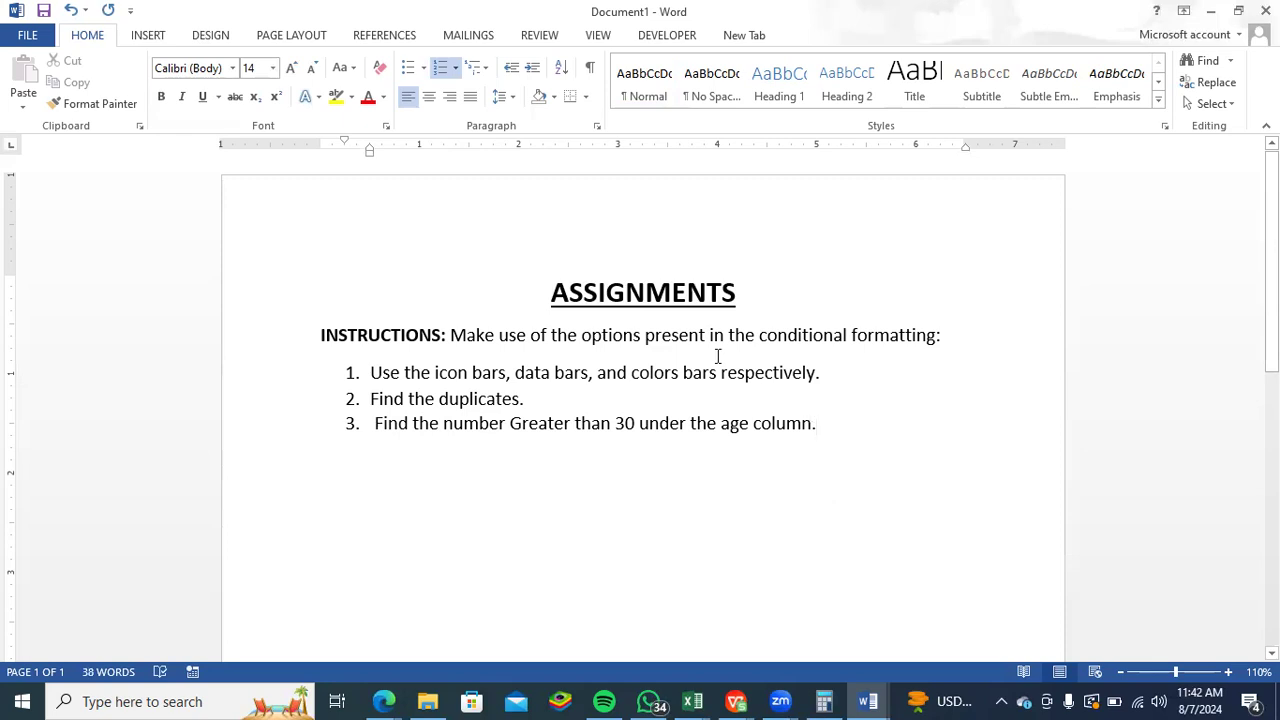
- Copy the whole assignment text, from the title through the third task
{"action": "left_click_drag", "start_coordinate": [812, 430], "coordinate": [290, 260]}
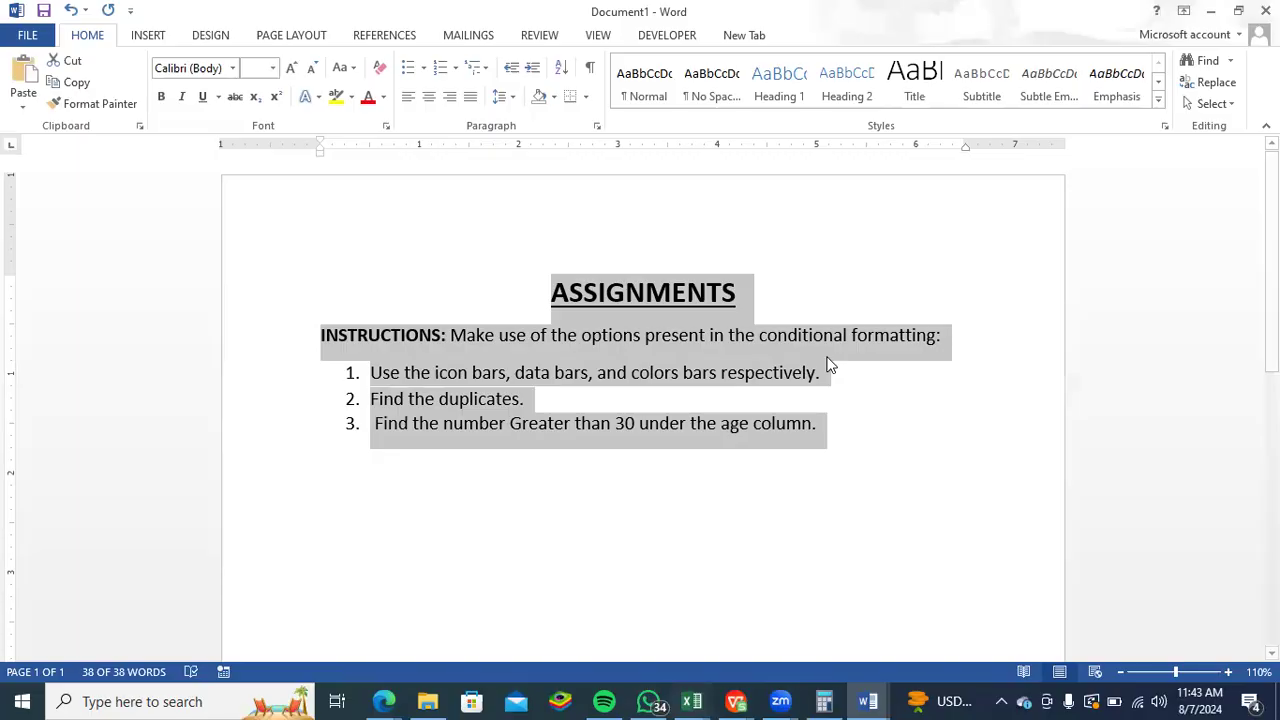
{"action": "key", "text": "alt+Tab"}
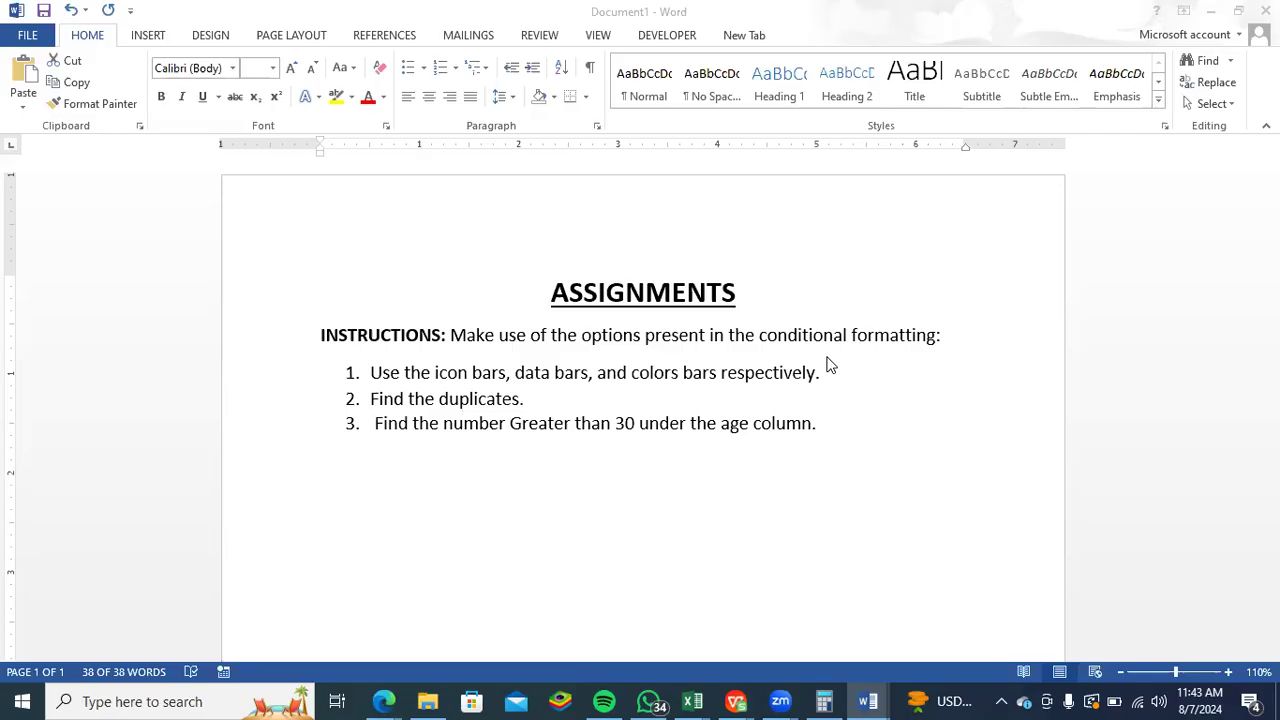
{"action": "key", "text": "ctrl+a"}
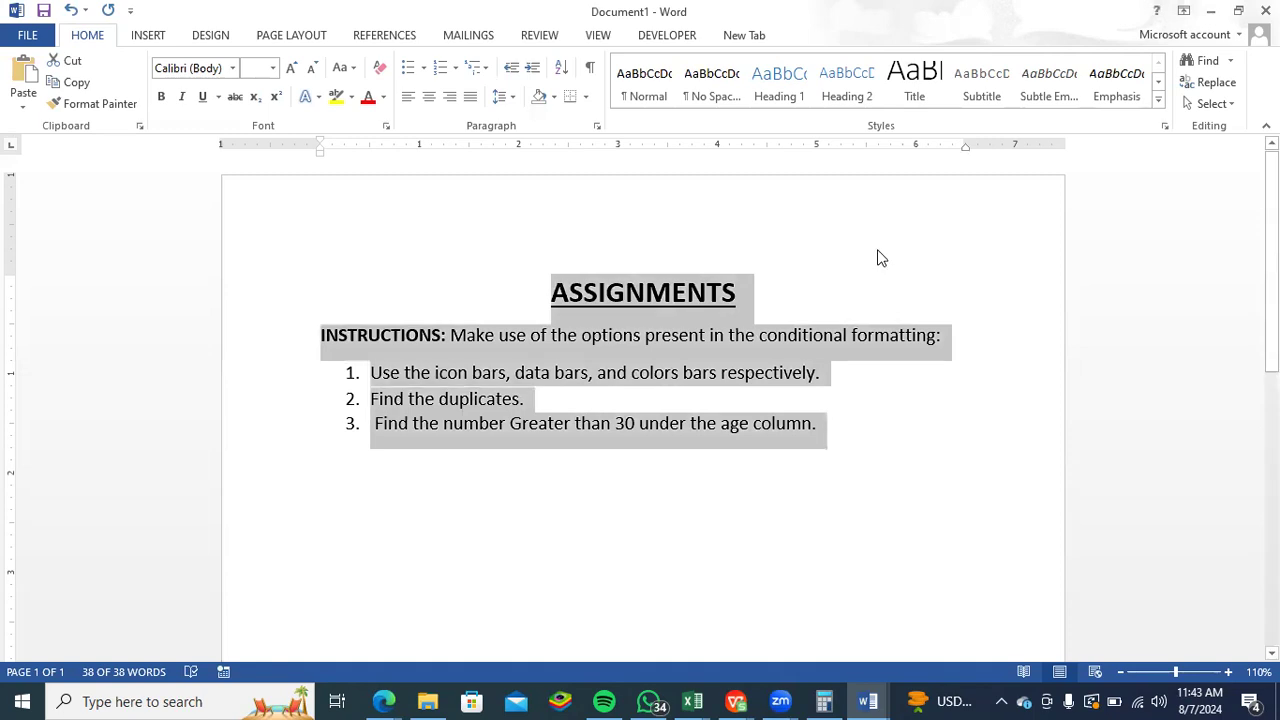
{"action": "left_click", "coordinate": [839, 232]}
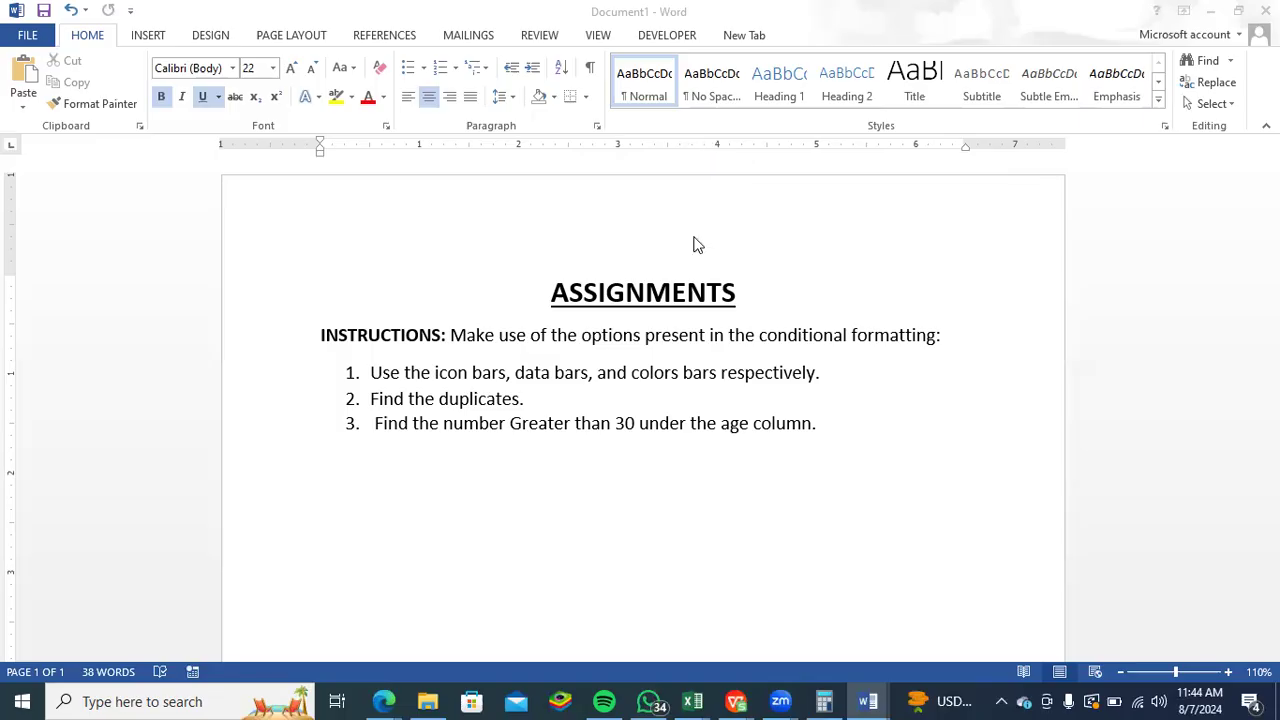
{"action": "left_click", "coordinate": [819, 427]}
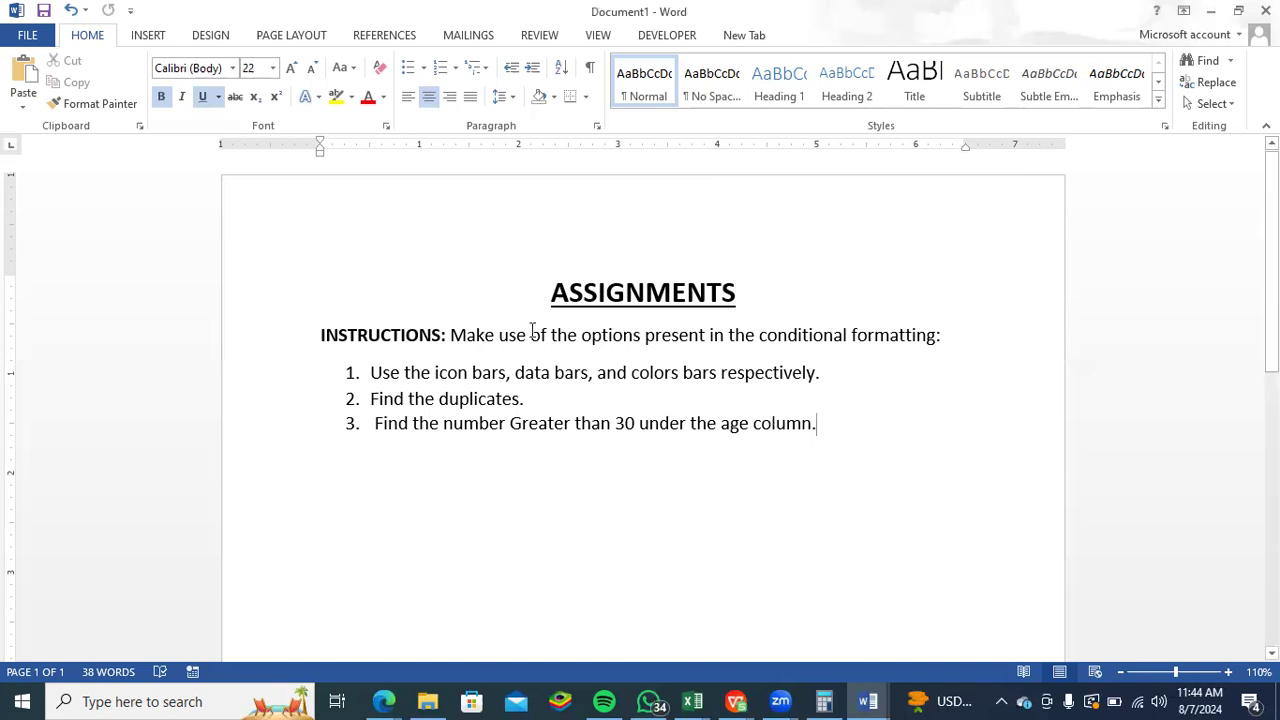
{"action": "key", "text": "ctrl+a"}
{"action": "left_click", "coordinate": [608, 234]}
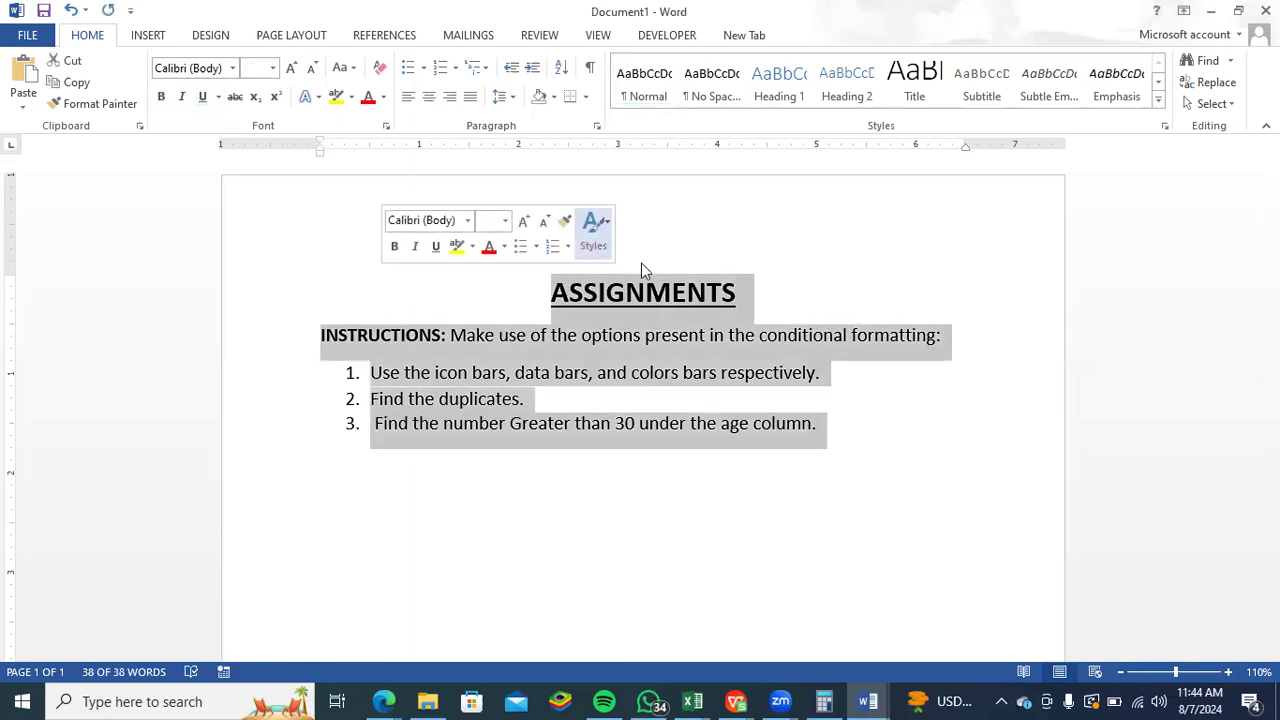
{"action": "left_click", "coordinate": [641, 259]}
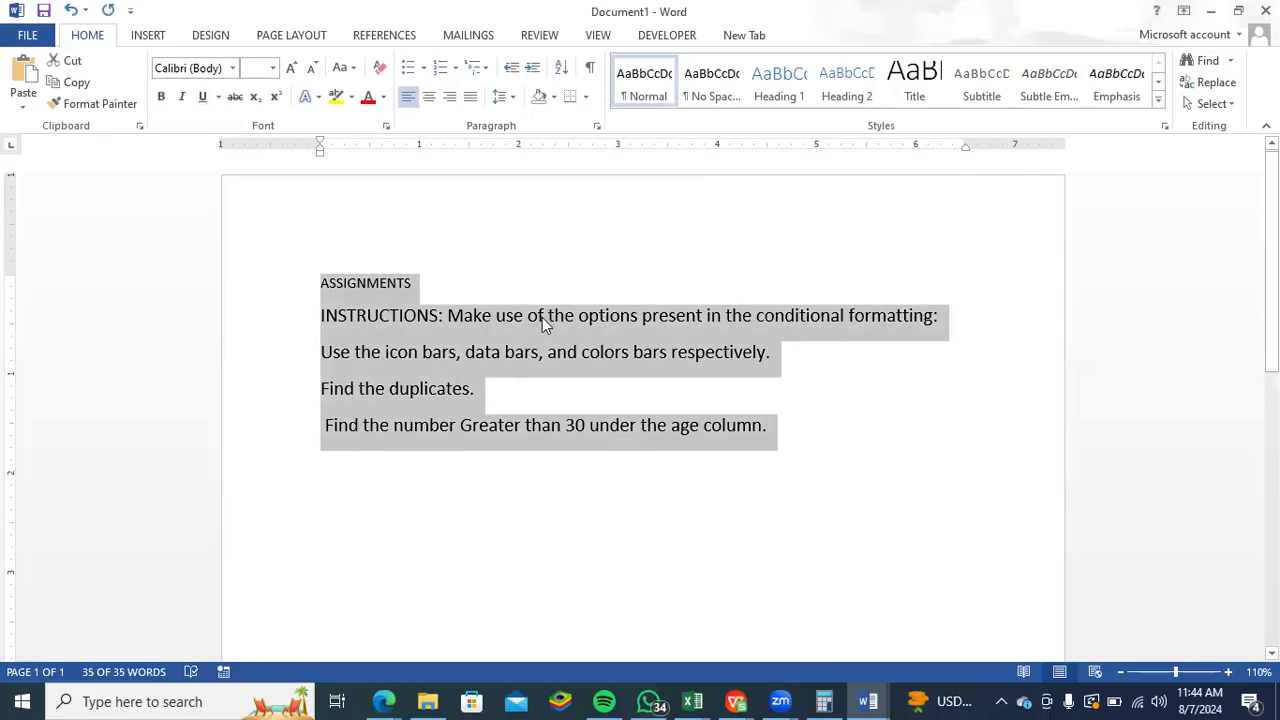
{"action": "key", "text": "ctrl+z"}
{"action": "left_click", "coordinate": [552, 276]}
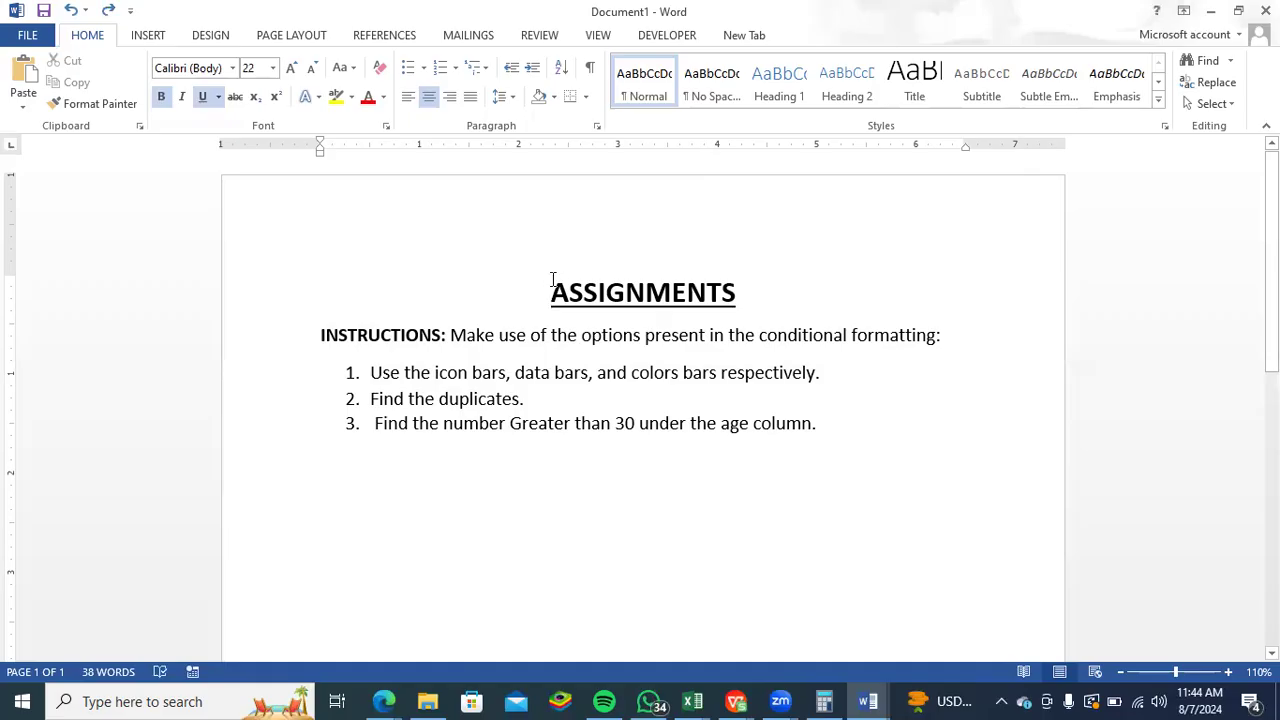
- Add "DATA ANALYTICS" before "ASSIGNMENTS" so that the title reads "DATA ANALYTICS ASSIGNMENTS" on one line
{"action": "key", "text": "Return"}
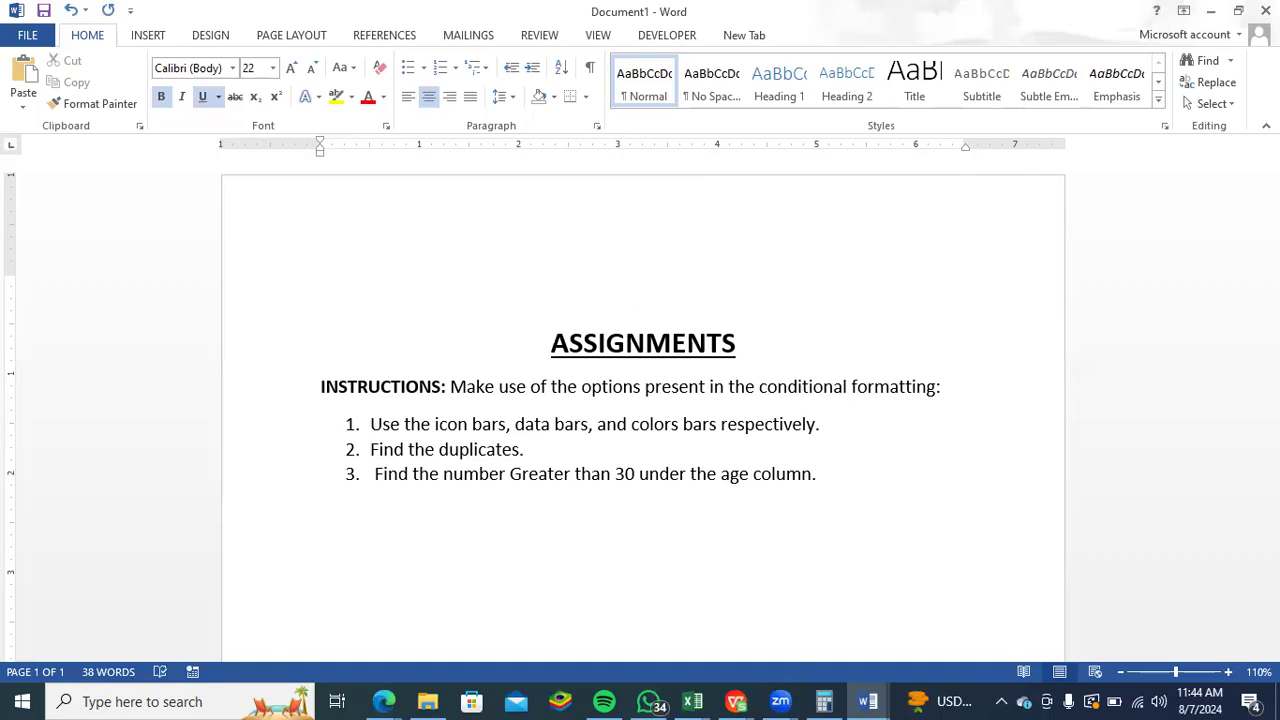
{"action": "type", "text": "DATA ANALYT"}
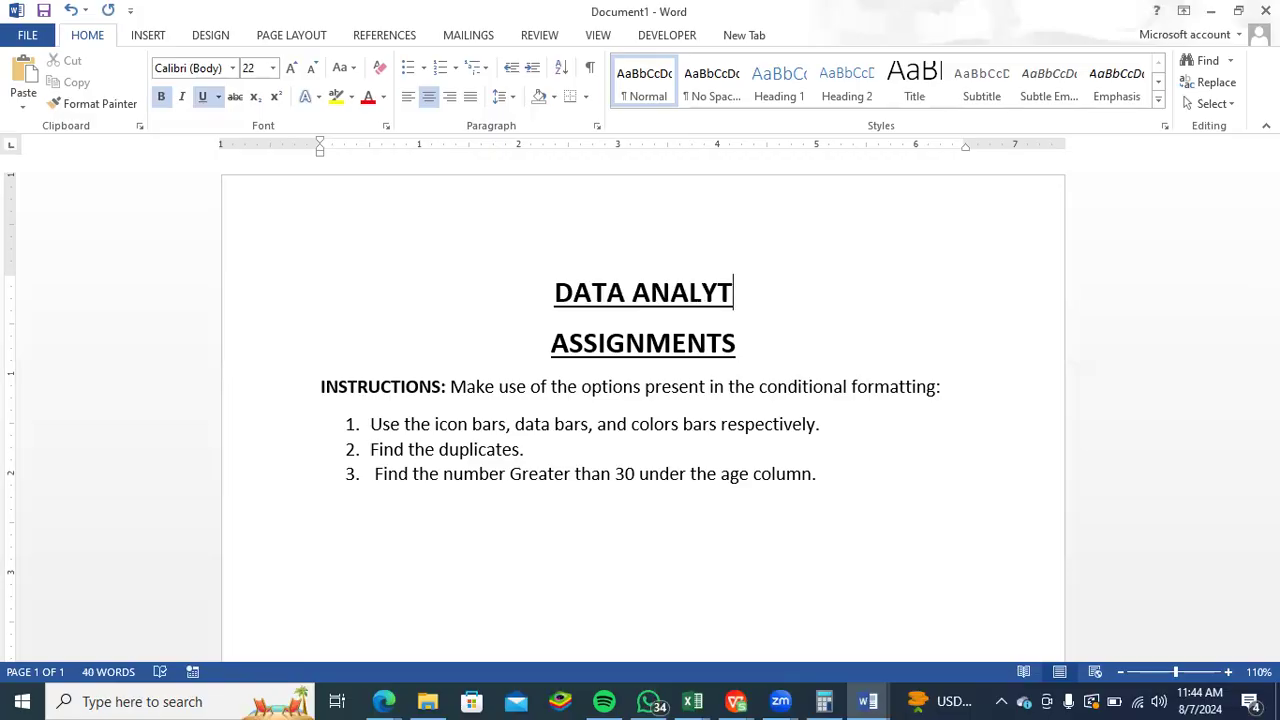
{"action": "type", "text": "ICS"}
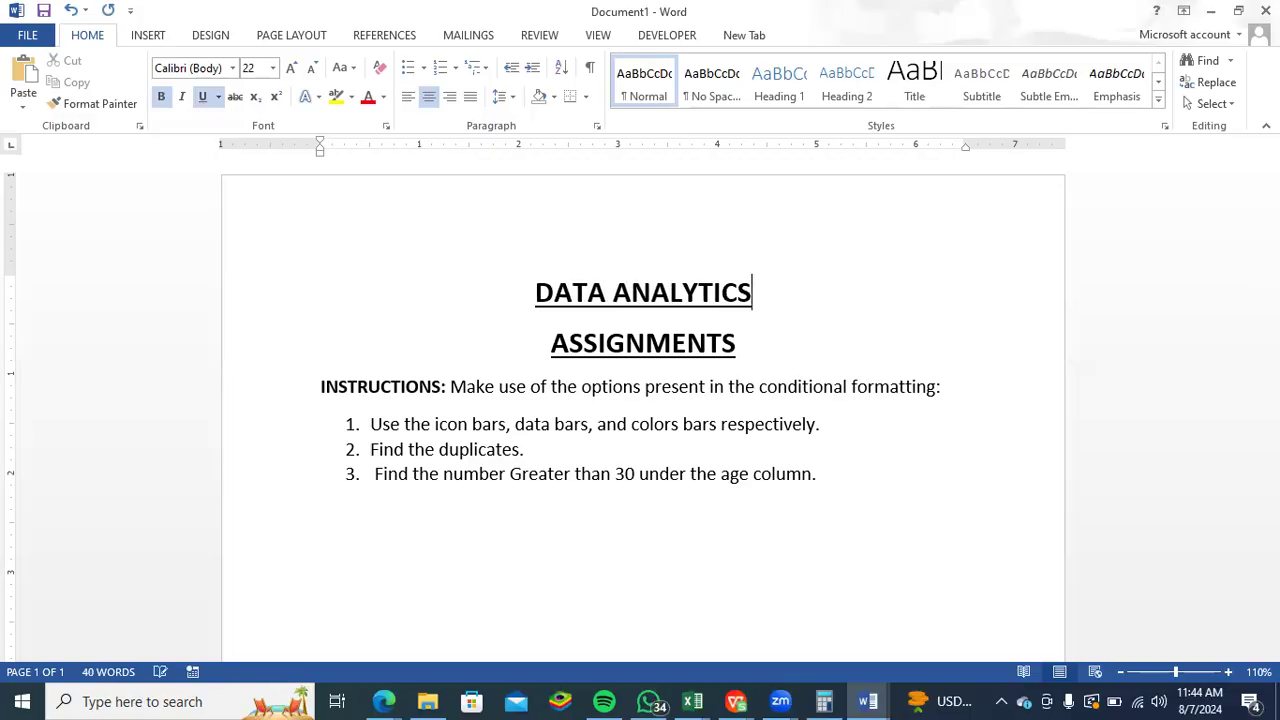
{"action": "left_click", "coordinate": [545, 337]}
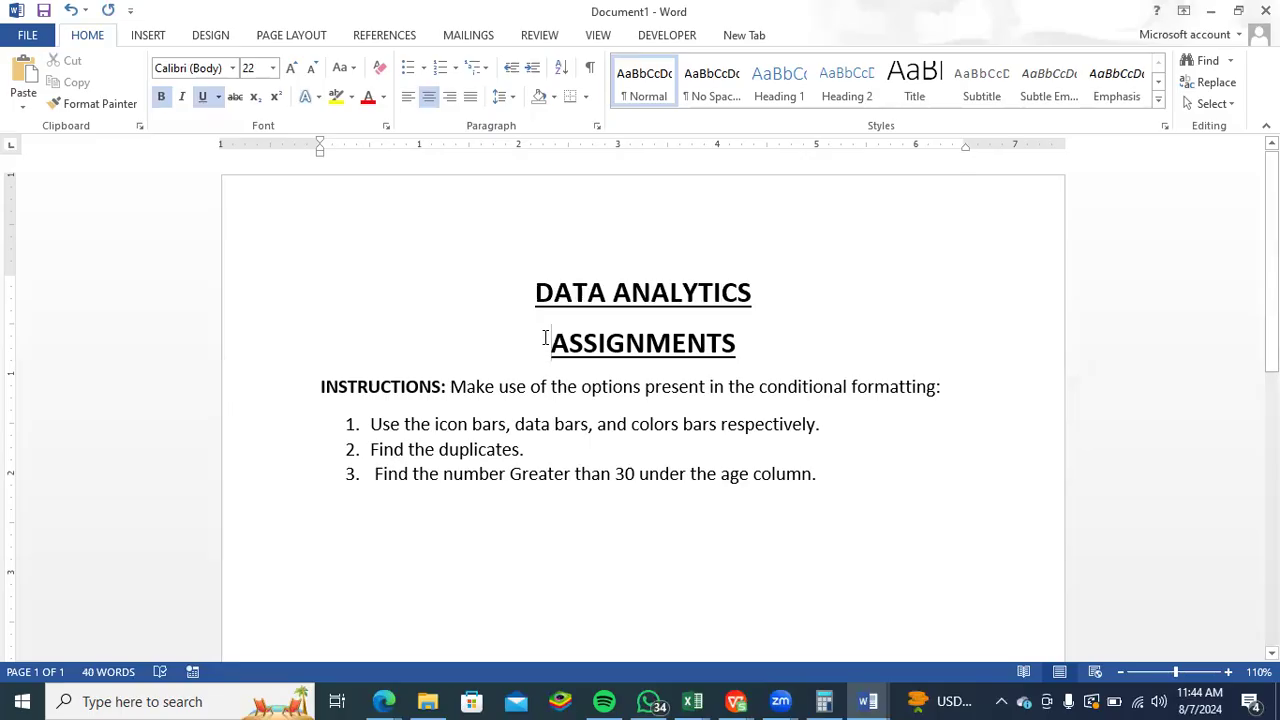
{"action": "key", "text": "BackSpace"}
{"action": "key", "text": "BackSpace"}
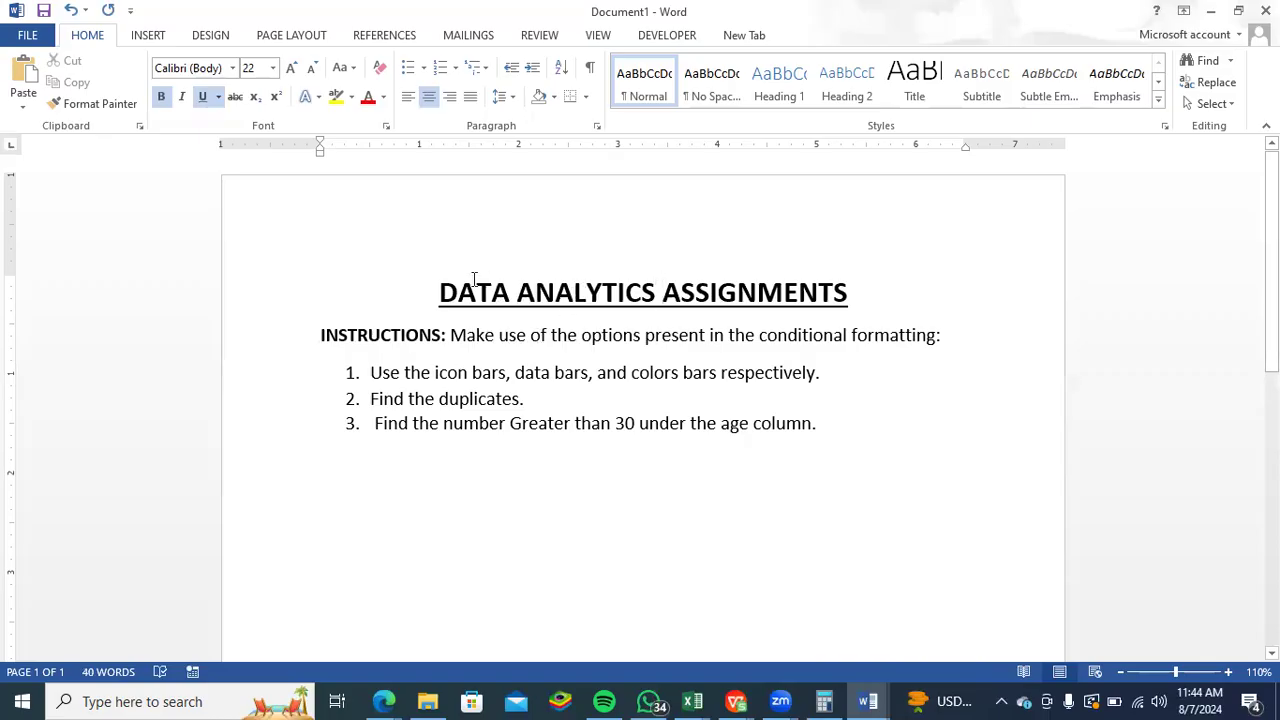
- Copy the whole assignment from title to third task and paste it into the message field of the Code Zone 2024 chat in WhatsApp
{"action": "left_click", "coordinate": [651, 462]}
{"action": "left_click_drag", "start_coordinate": [444, 290], "coordinate": [854, 449]}
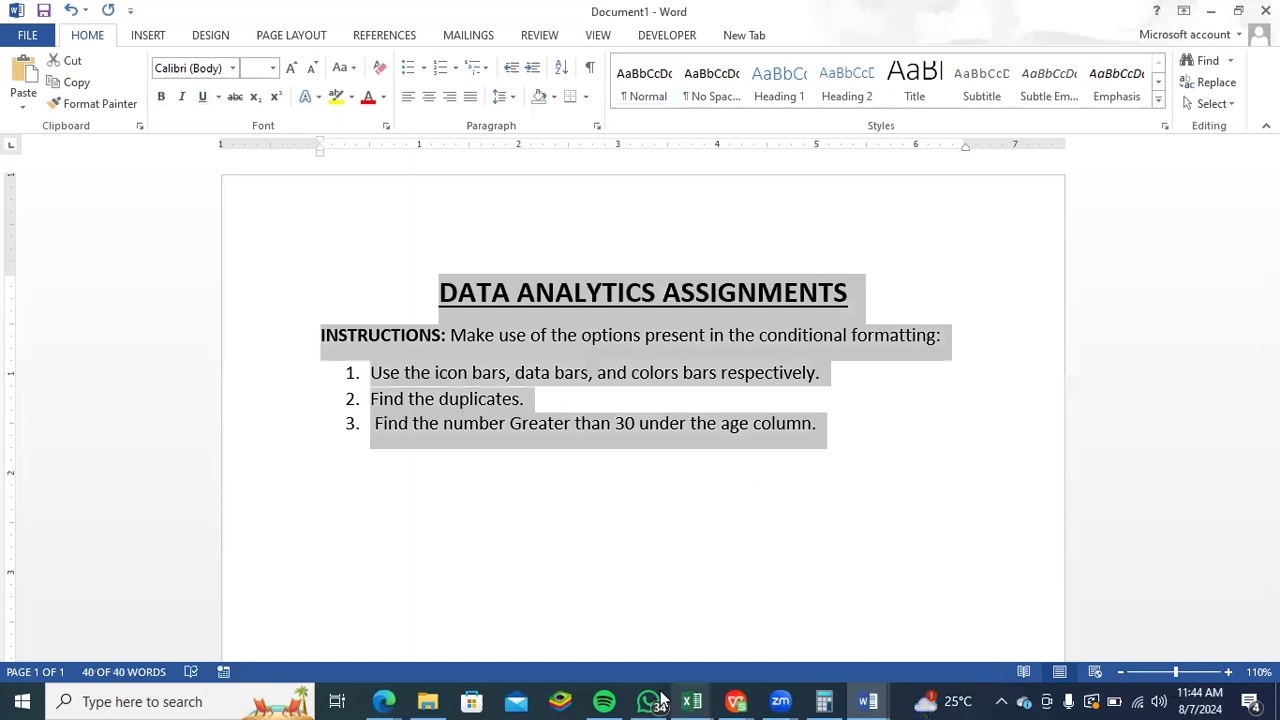
{"action": "mouse_move", "coordinate": [660, 697]}
{"action": "left_click", "coordinate": [656, 634]}
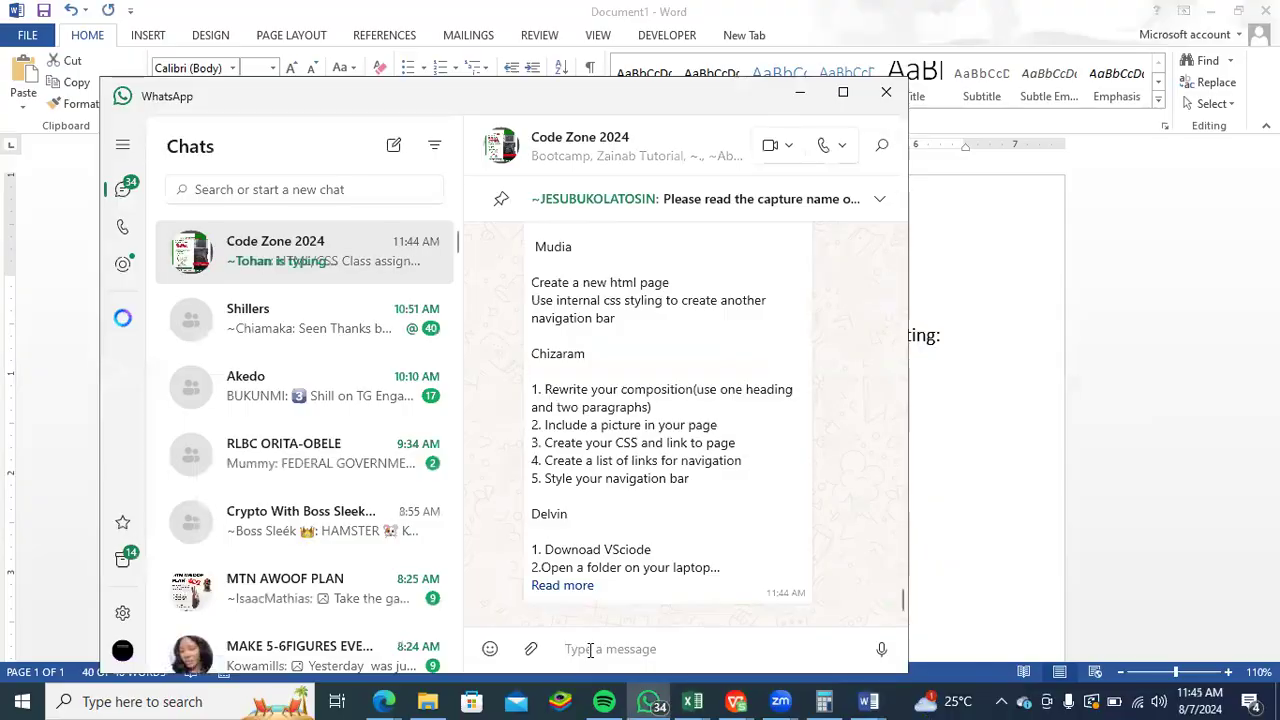
{"action": "type", "text": "DATA ANALYTICS ASSIGNMENTS"}
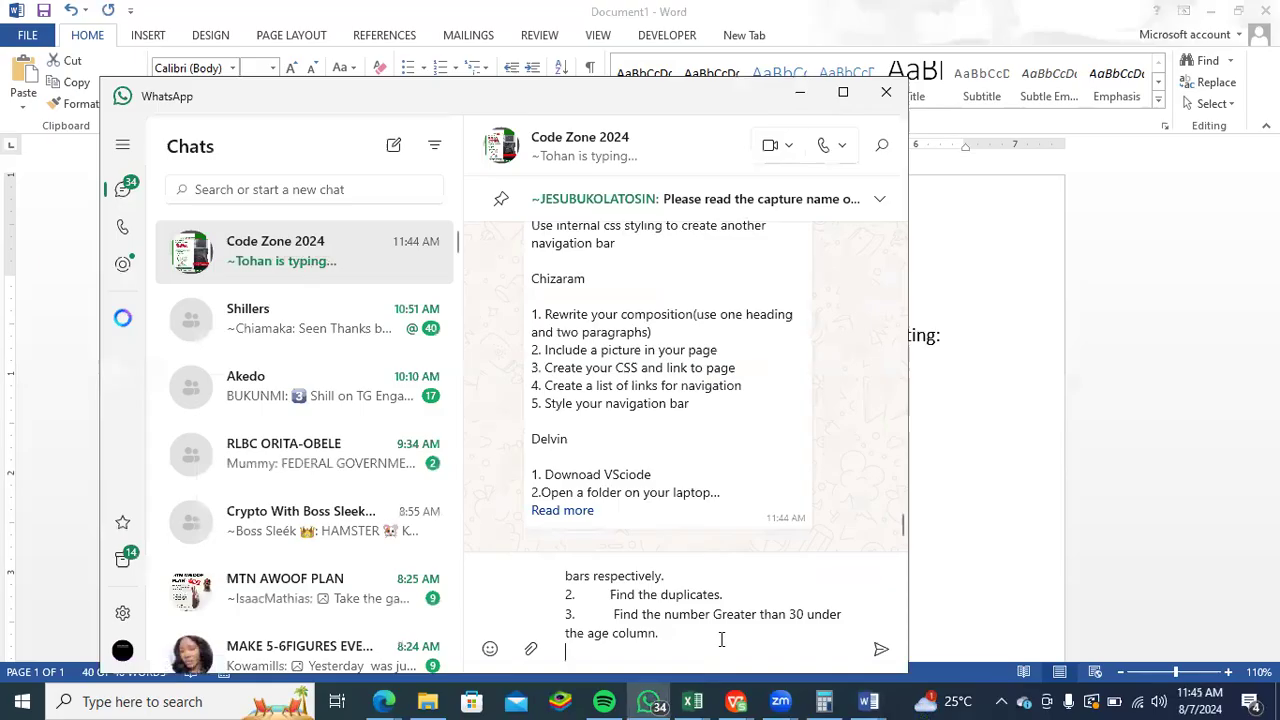
- Bold the "DATA ANALYTICS ASSIGNMENTS" title and "INSTRUCTIONS" in the message, send it to the group, and return to the Word document
{"action": "scroll", "coordinate": [688, 605], "scroll_direction": "up", "scroll_amount": 2}
{"action": "left_click_drag", "start_coordinate": [757, 575], "coordinate": [564, 575]}
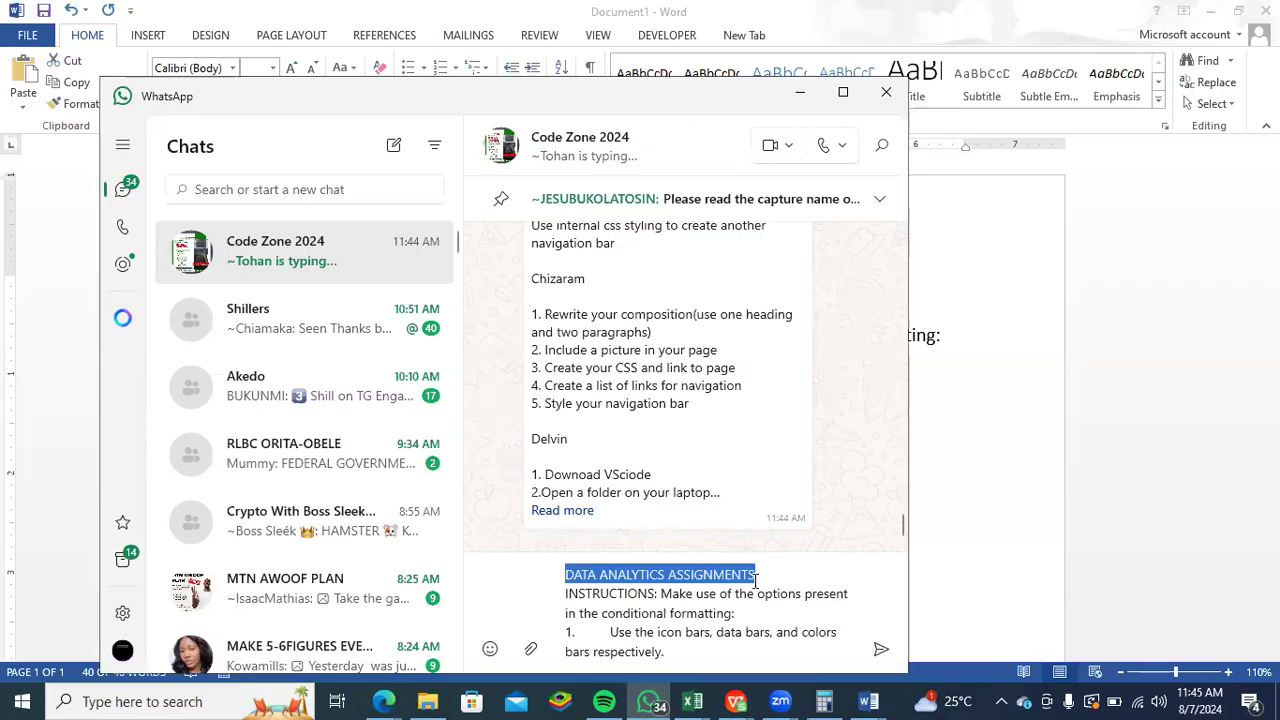
{"action": "left_click", "coordinate": [646, 593]}
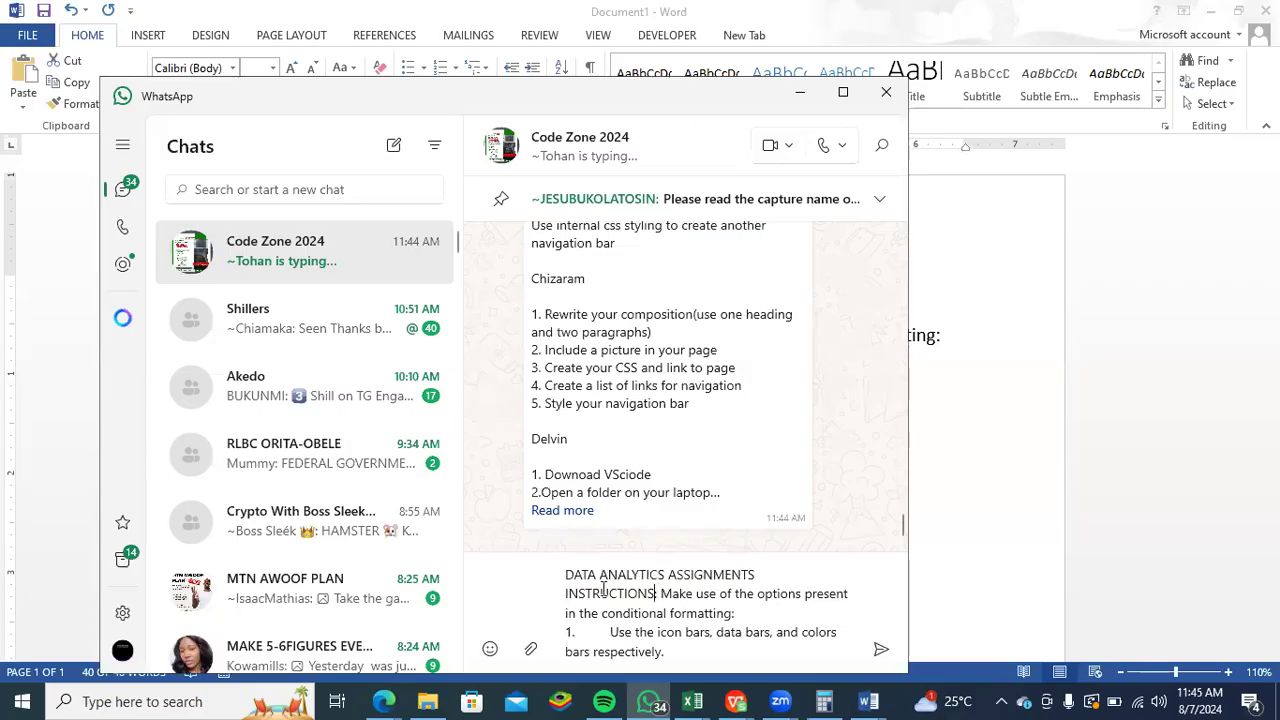
{"action": "left_click_drag", "start_coordinate": [655, 593], "coordinate": [546, 581]}
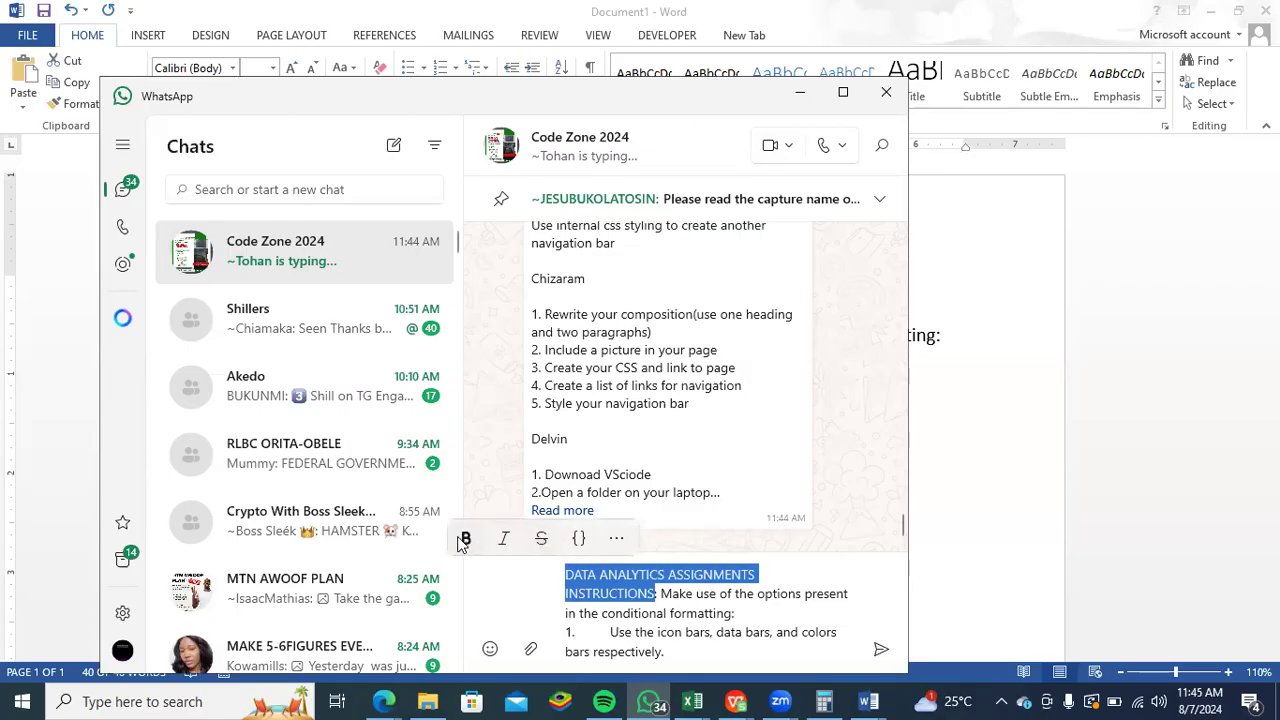
{"action": "left_click", "coordinate": [466, 538]}
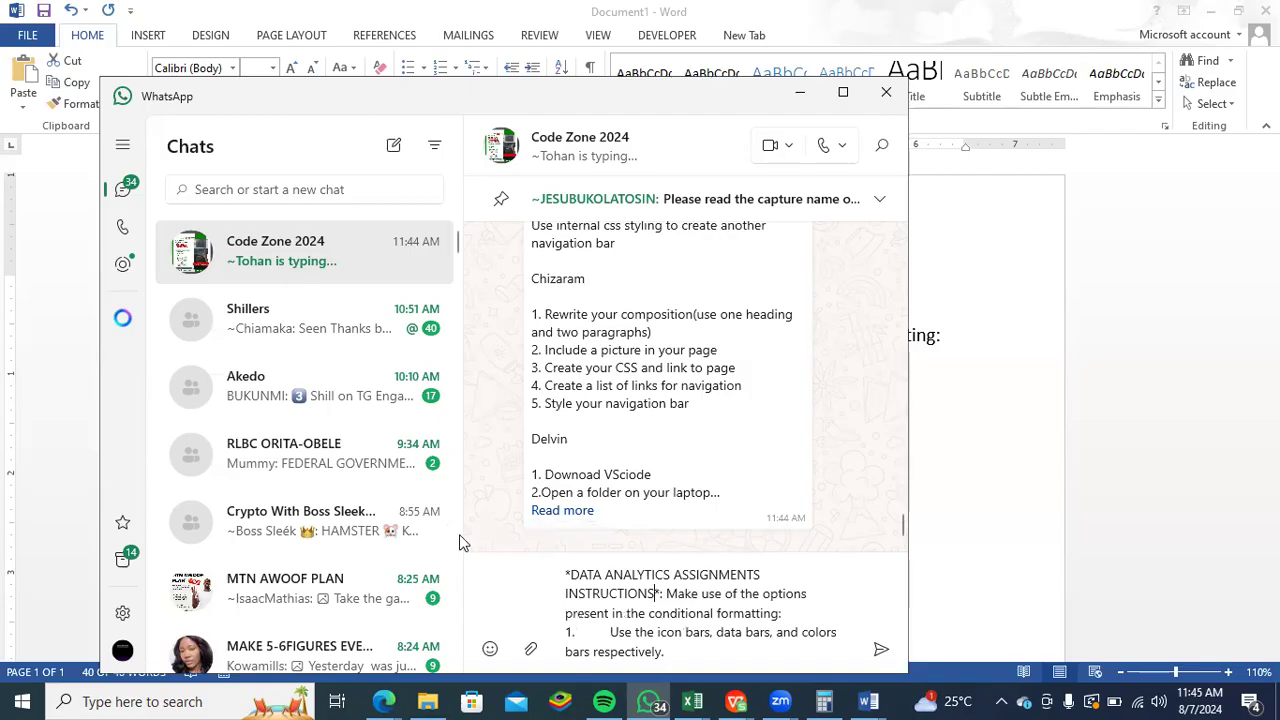
{"action": "left_click", "coordinate": [881, 650]}
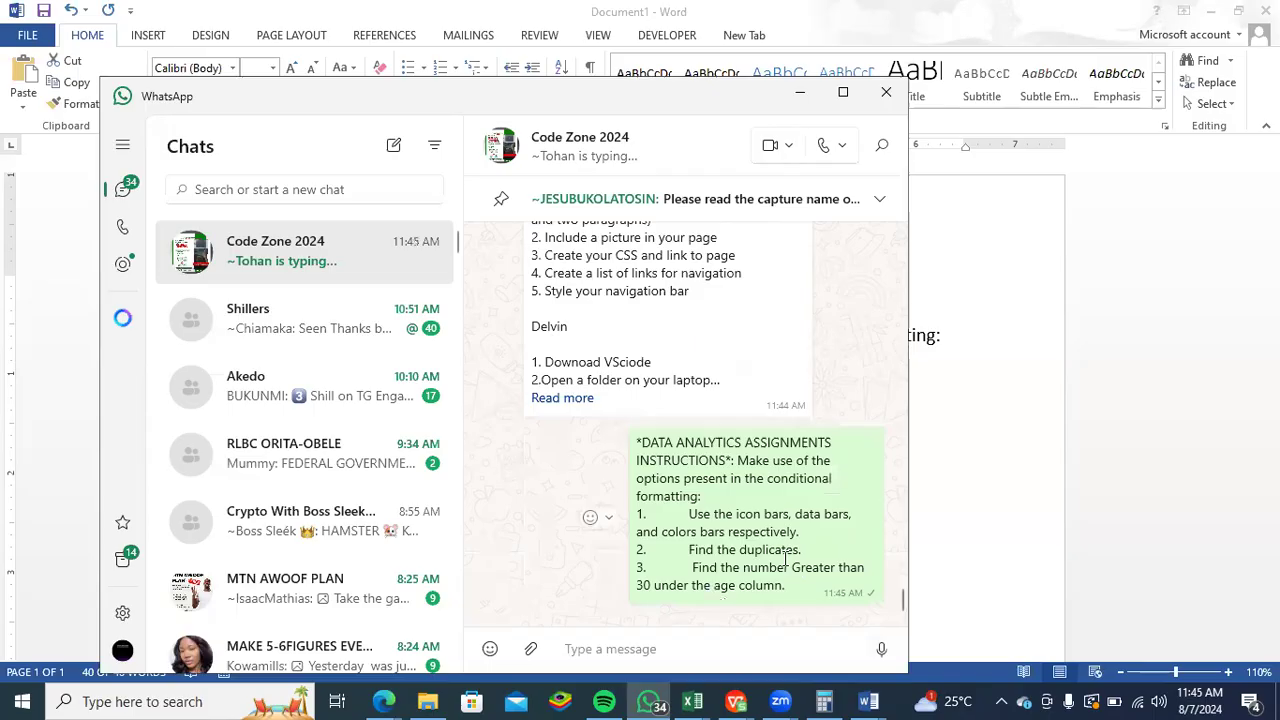
{"action": "left_click", "coordinate": [979, 456]}
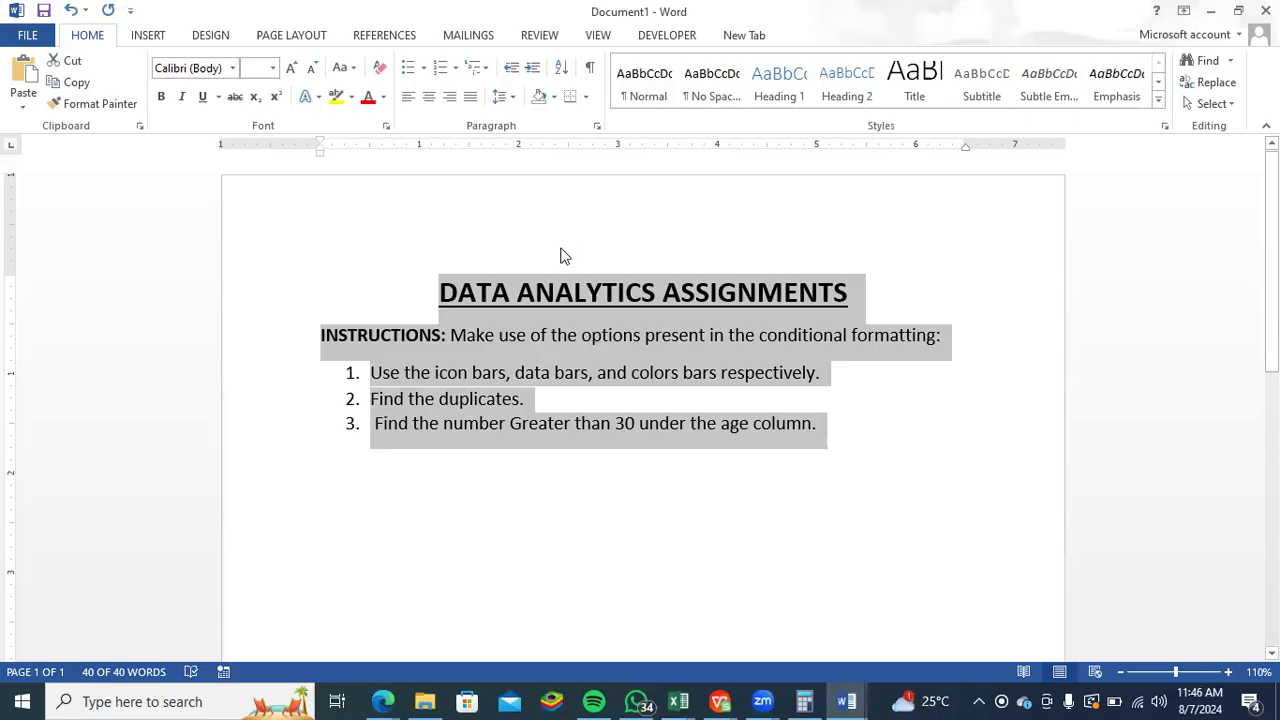
{"action": "left_click", "coordinate": [754, 256]}
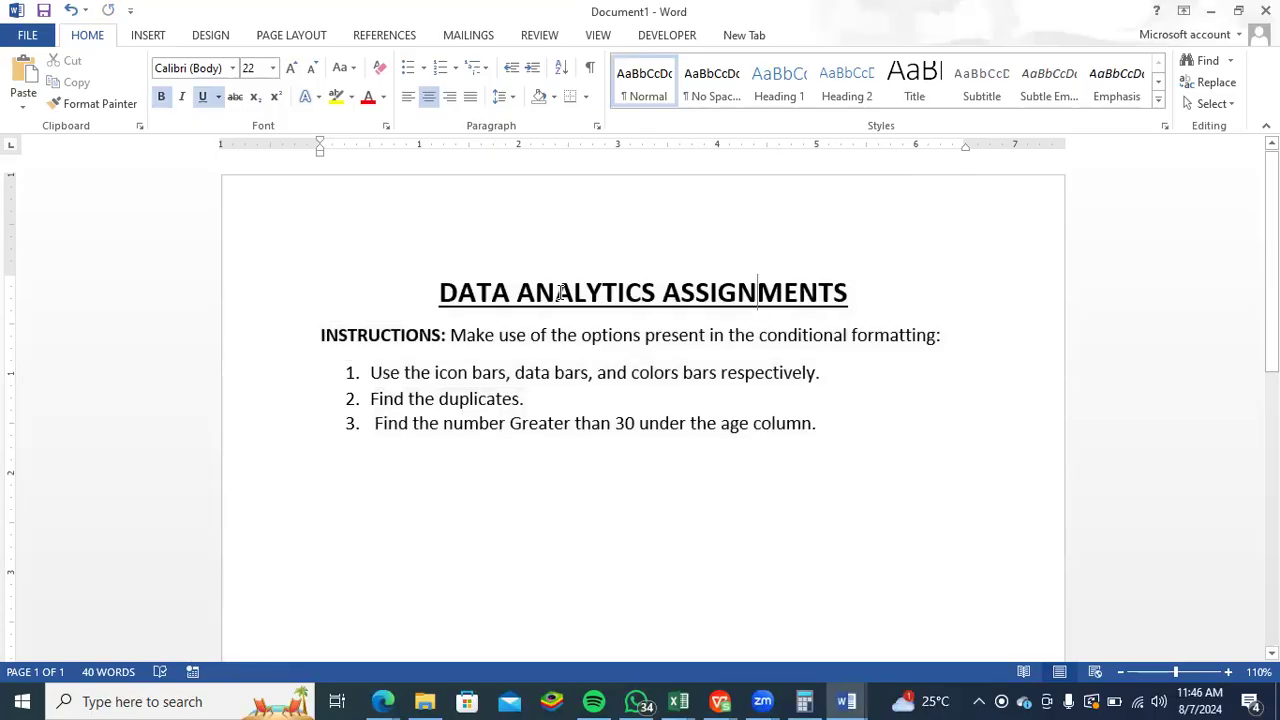
- Switch to WhatsApp, find the shared Formatting Prac.xlsx file in the Code Zone 2024 chat and start a reply to it
{"action": "mouse_move", "coordinate": [640, 700]}
{"action": "left_click", "coordinate": [641, 639]}
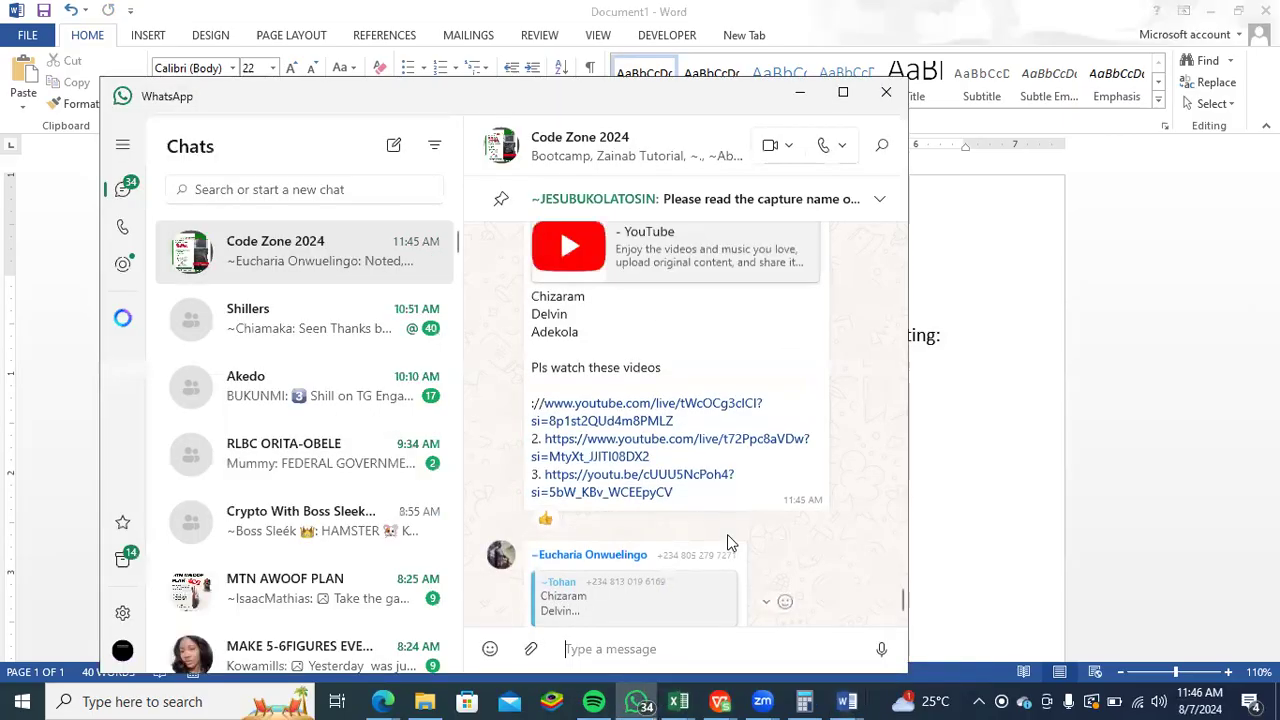
{"action": "scroll", "coordinate": [745, 530], "scroll_direction": "up", "scroll_amount": 10}
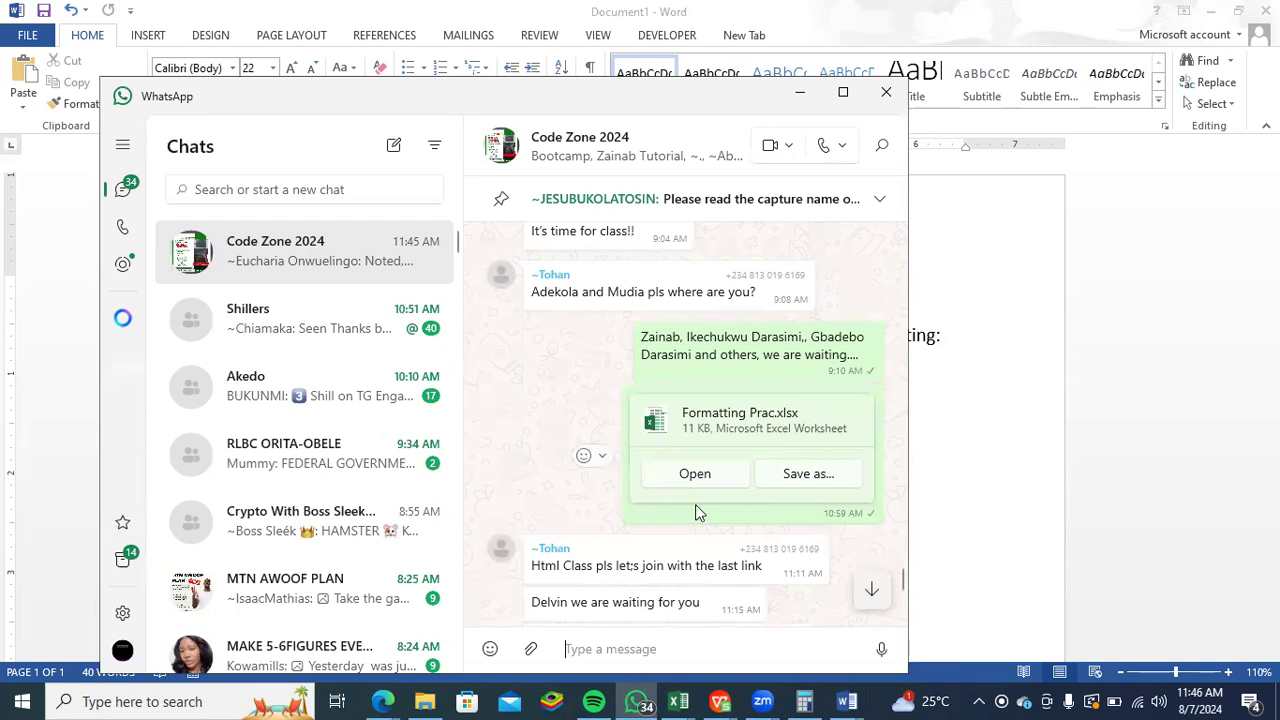
{"action": "scroll", "coordinate": [685, 525], "scroll_direction": "down", "scroll_amount": 3}
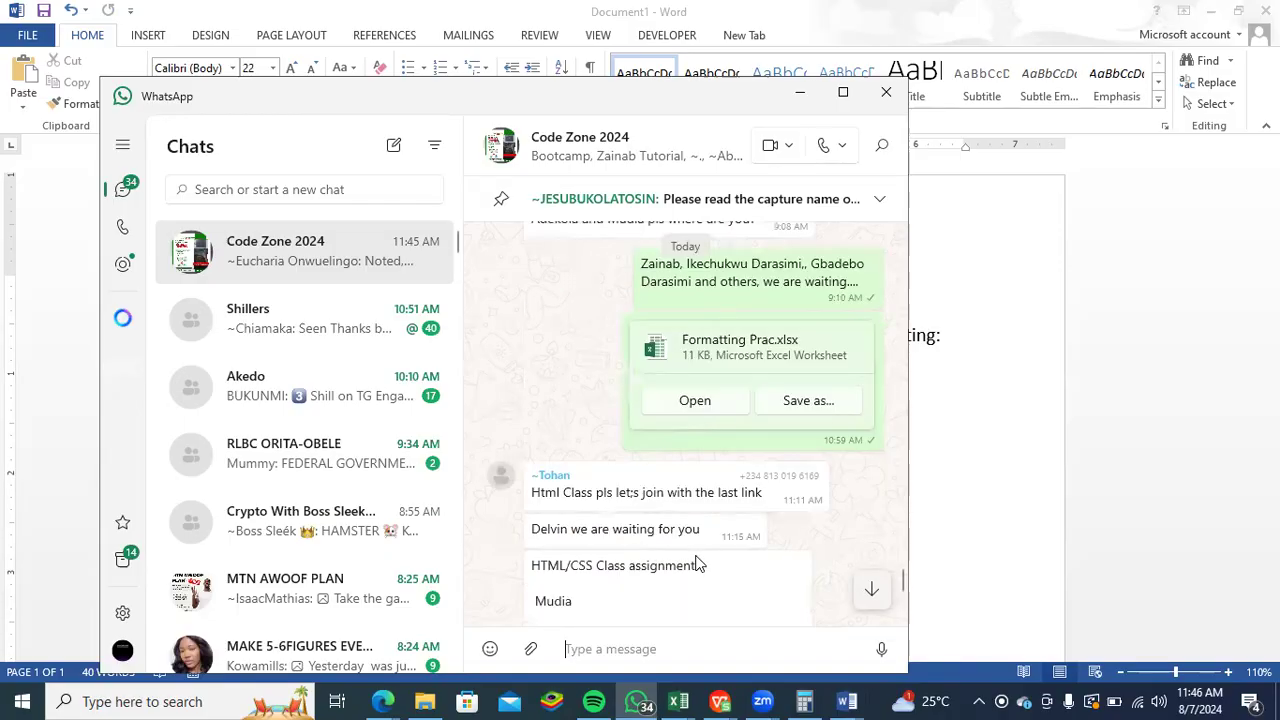
{"action": "scroll", "coordinate": [708, 547], "scroll_direction": "up", "scroll_amount": 4}
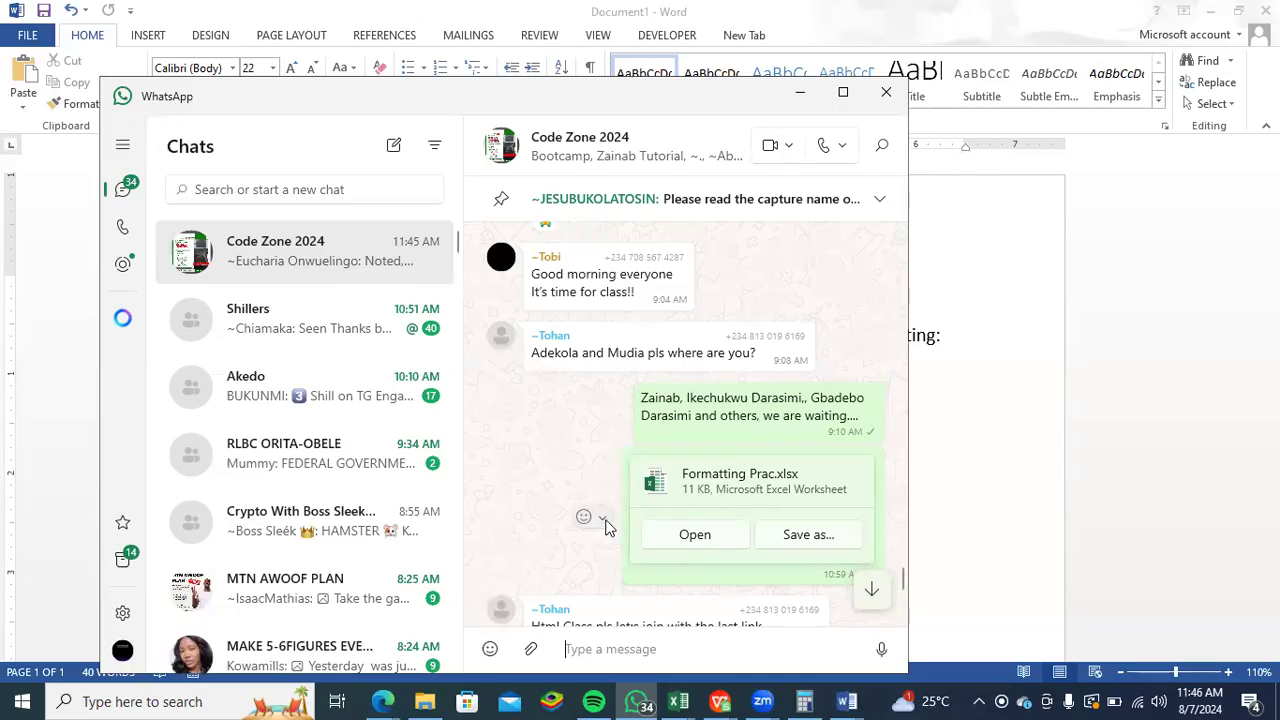
{"action": "left_click", "coordinate": [602, 518]}
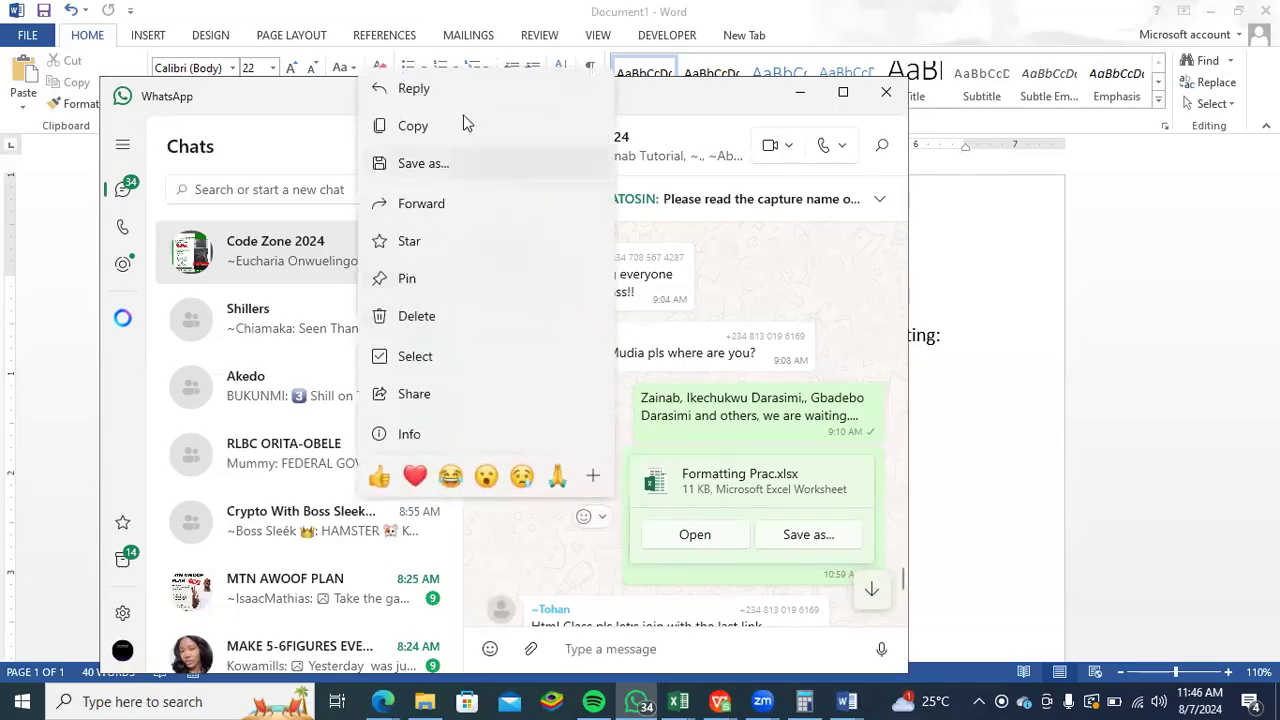
{"action": "left_click", "coordinate": [463, 90]}
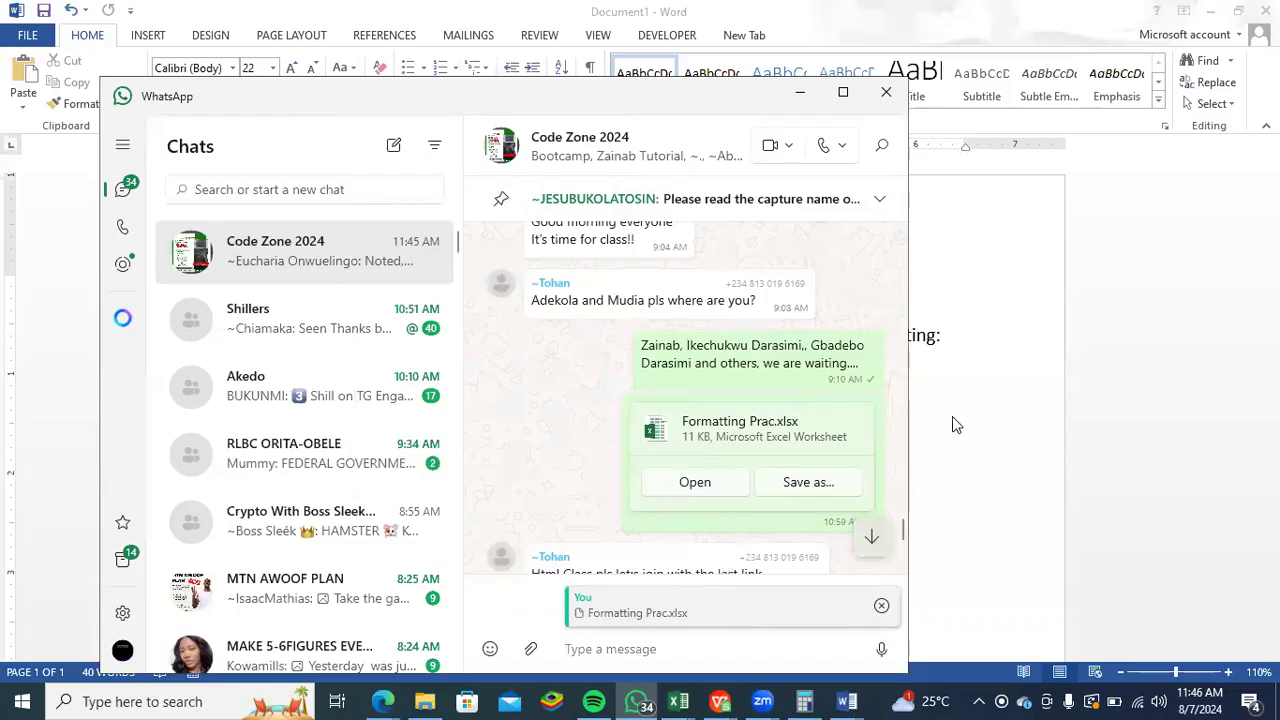
- Paste the copied assignment text into the reply to Formatting Prac.xlsx
{"action": "scroll", "coordinate": [940, 497], "scroll_direction": "down", "scroll_amount": 1}
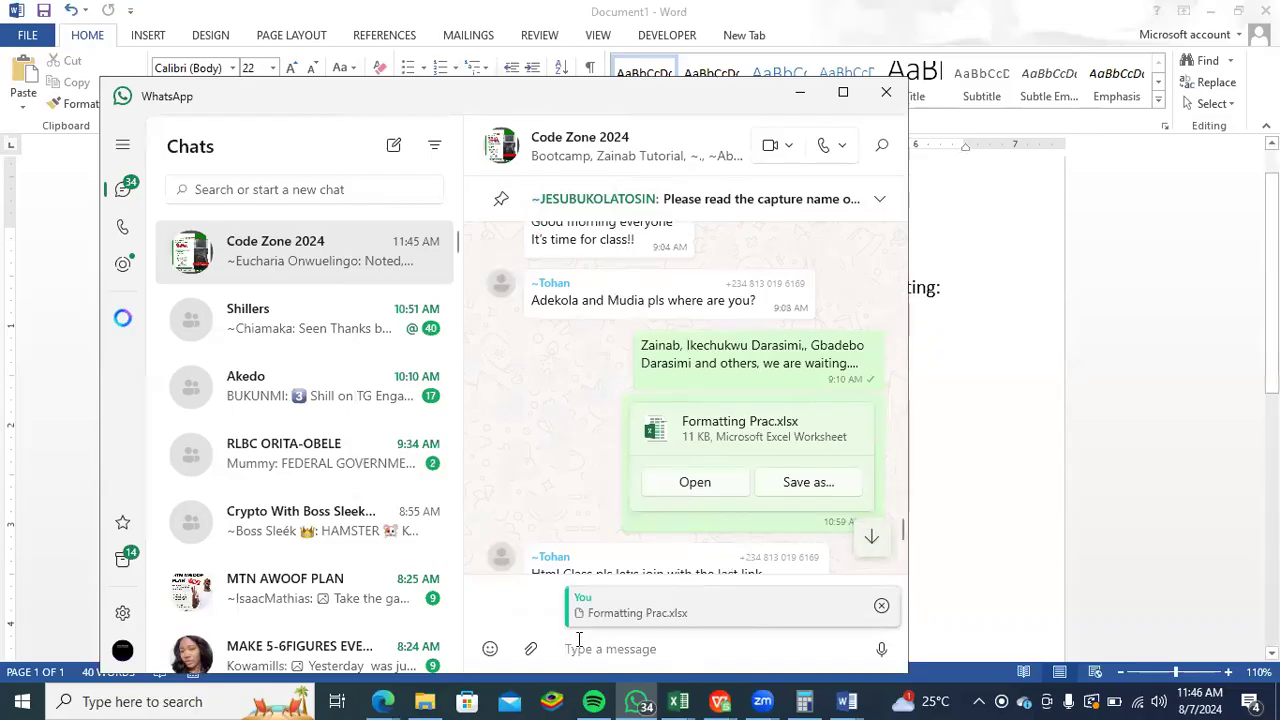
{"action": "left_click", "coordinate": [578, 638]}
{"action": "key", "text": "ctrl+v"}
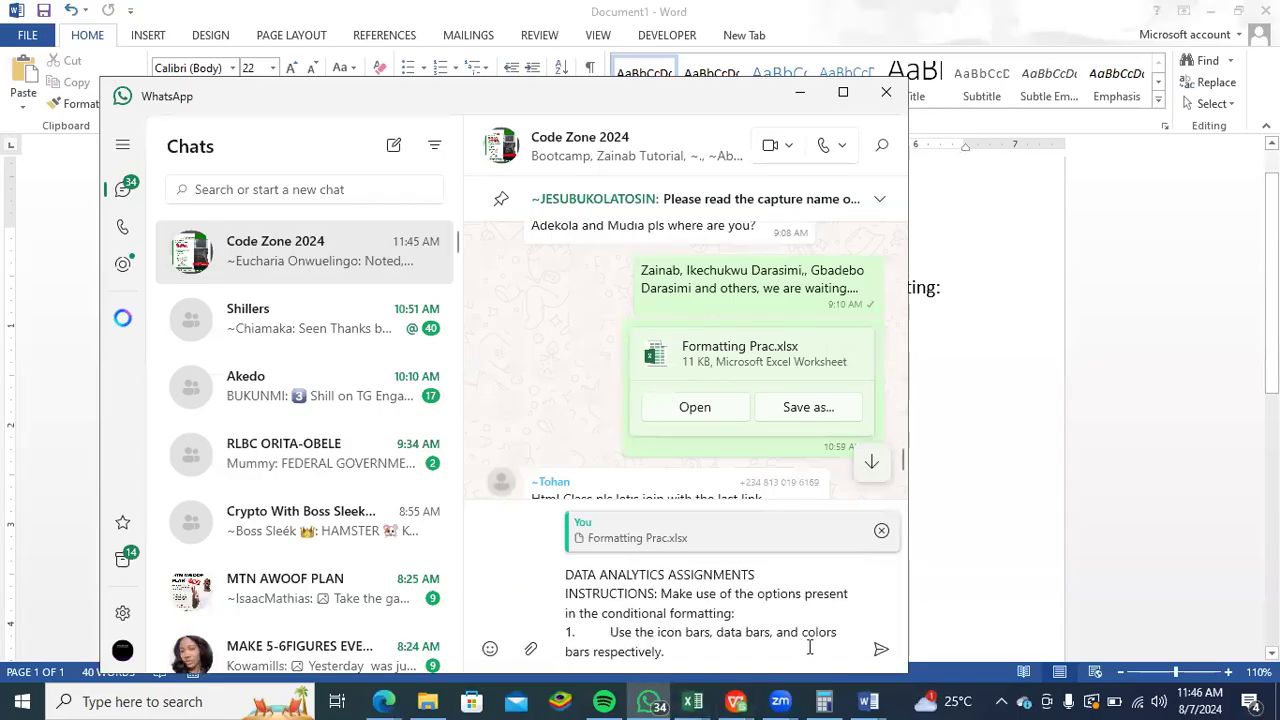
- Bold the title and "INSTRUCTIONS:" in the reply, send it to the group, and switch back to Word
{"action": "left_click_drag", "start_coordinate": [659, 595], "coordinate": [564, 572]}
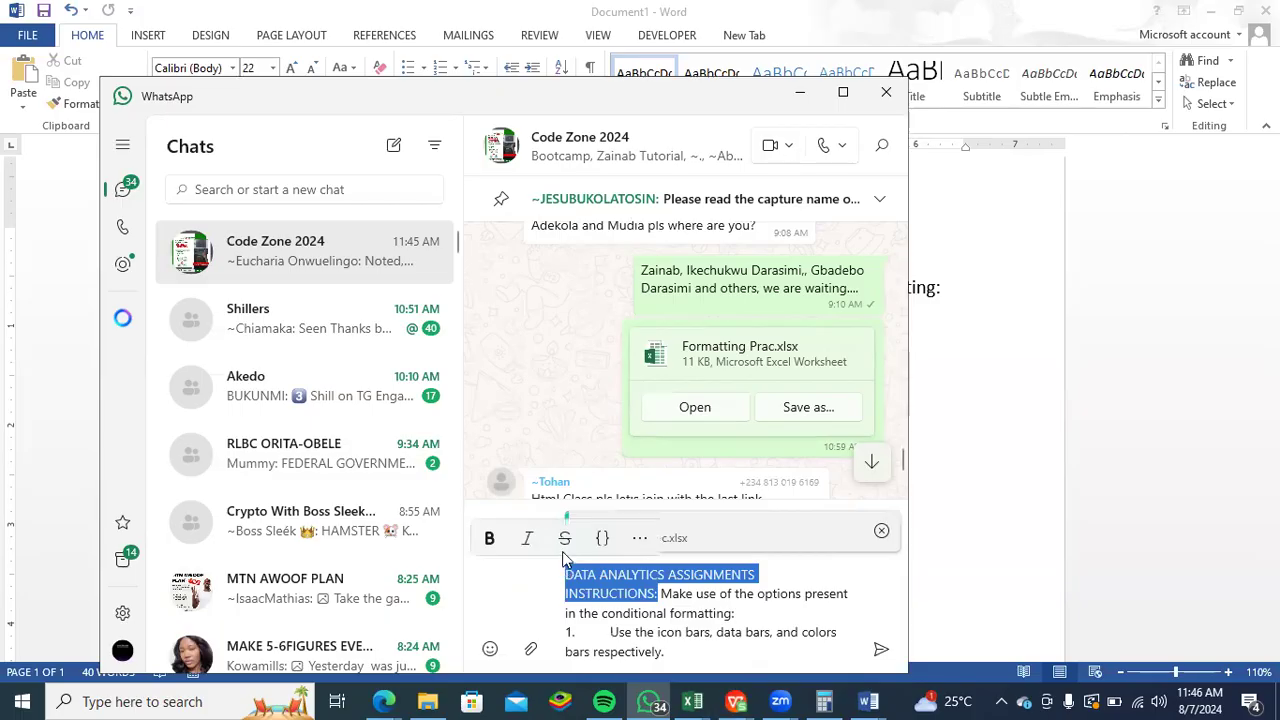
{"action": "left_click", "coordinate": [490, 538]}
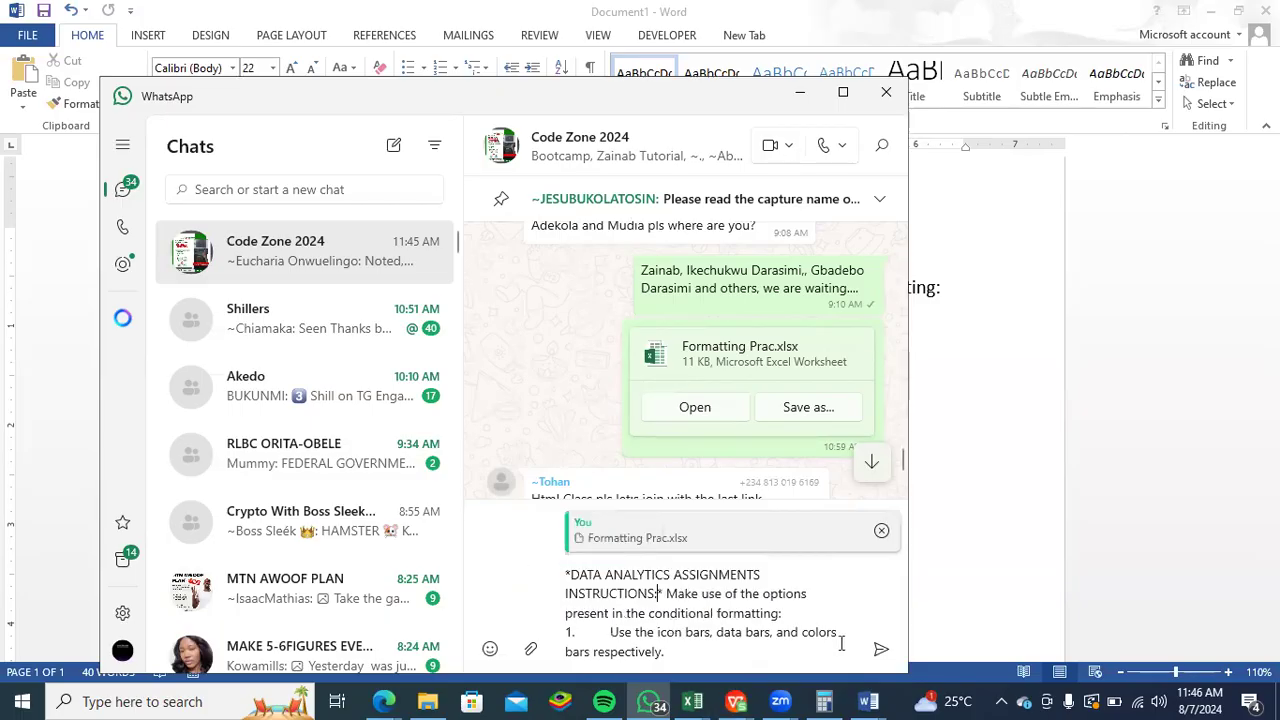
{"action": "left_click", "coordinate": [881, 649]}
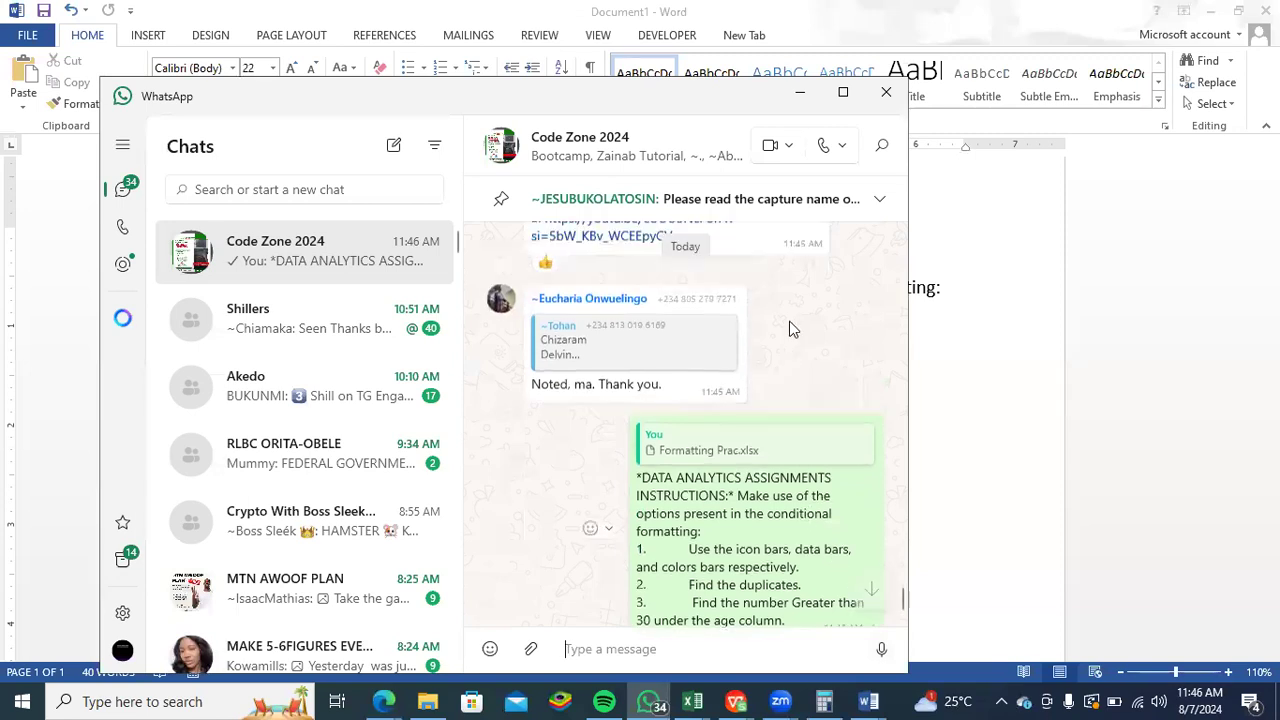
{"action": "scroll", "coordinate": [791, 330], "scroll_direction": "up", "scroll_amount": 1}
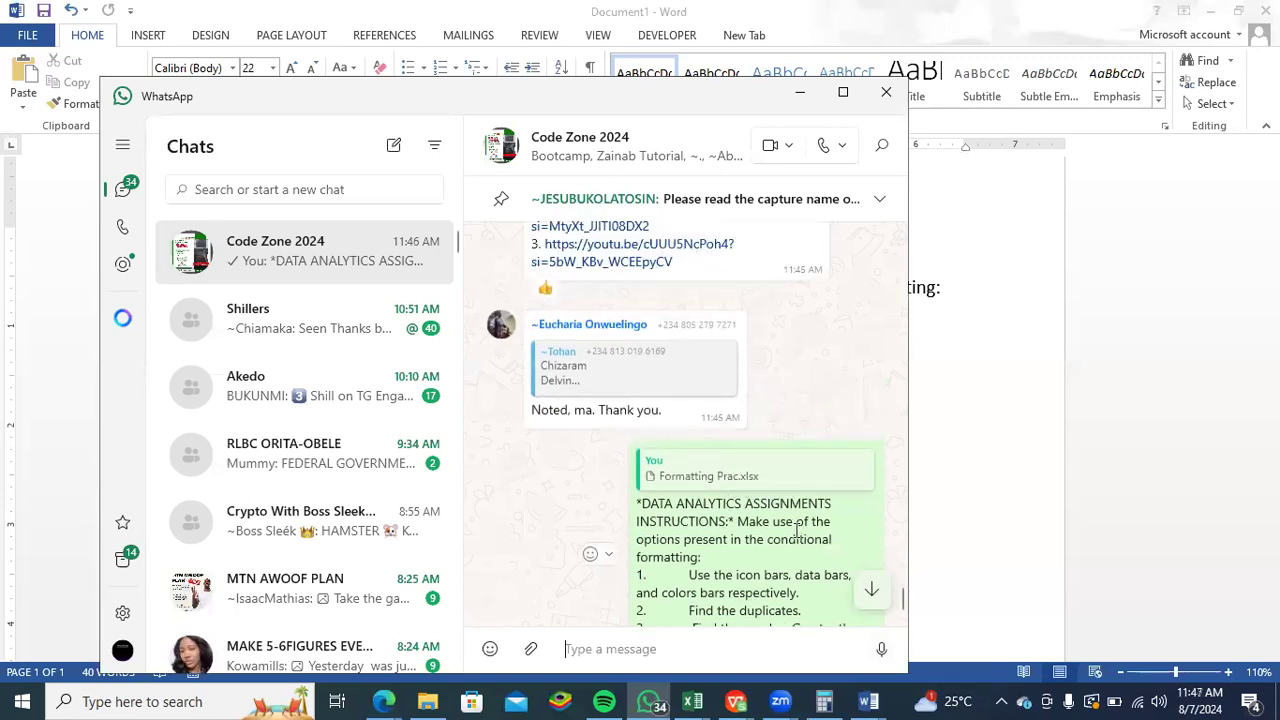
{"action": "scroll", "coordinate": [798, 545], "scroll_direction": "down", "scroll_amount": 1}
{"action": "left_click", "coordinate": [914, 486]}
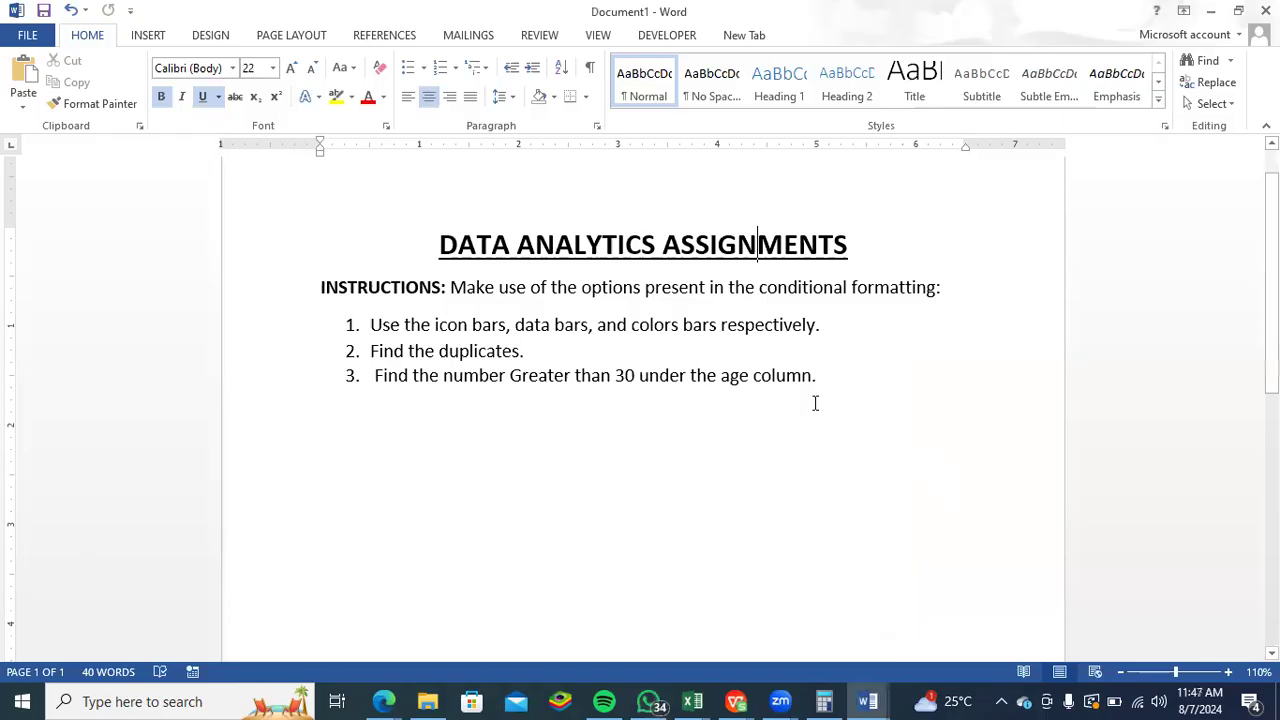